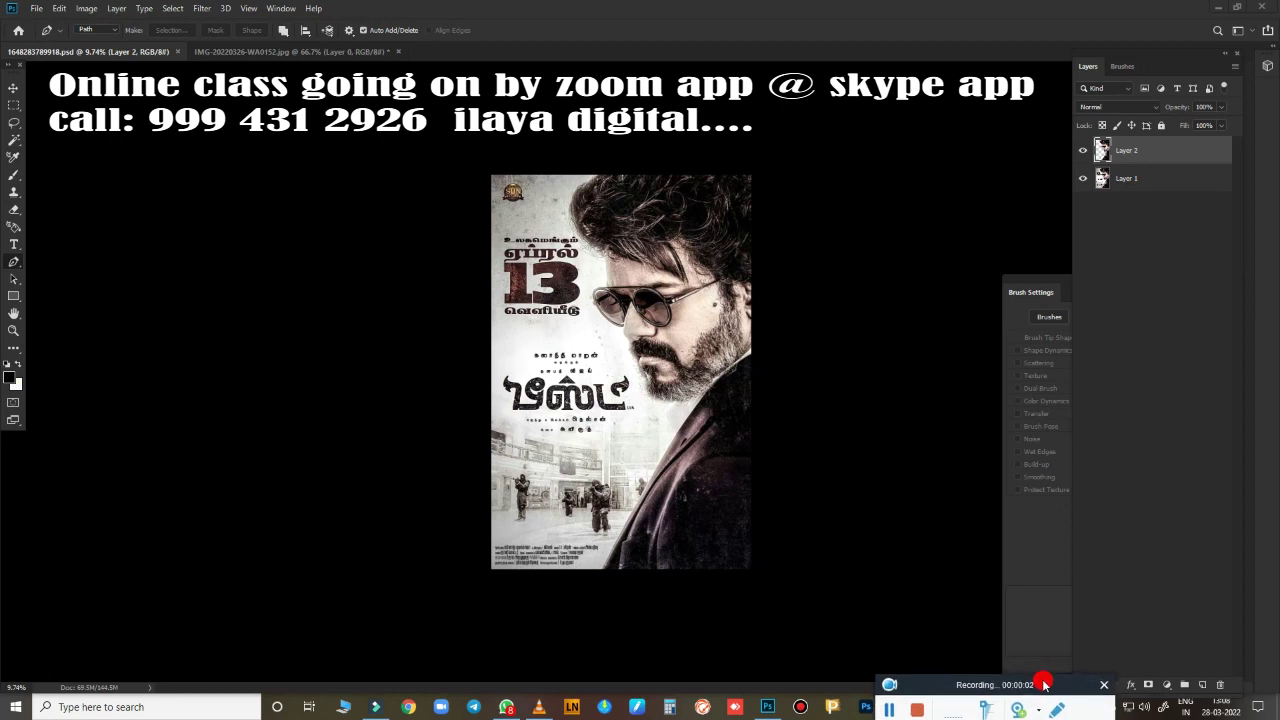
Fill Layer 2 with solid grey as the portrait's background.
left_click_drag(1044, 684, 1024, 685)
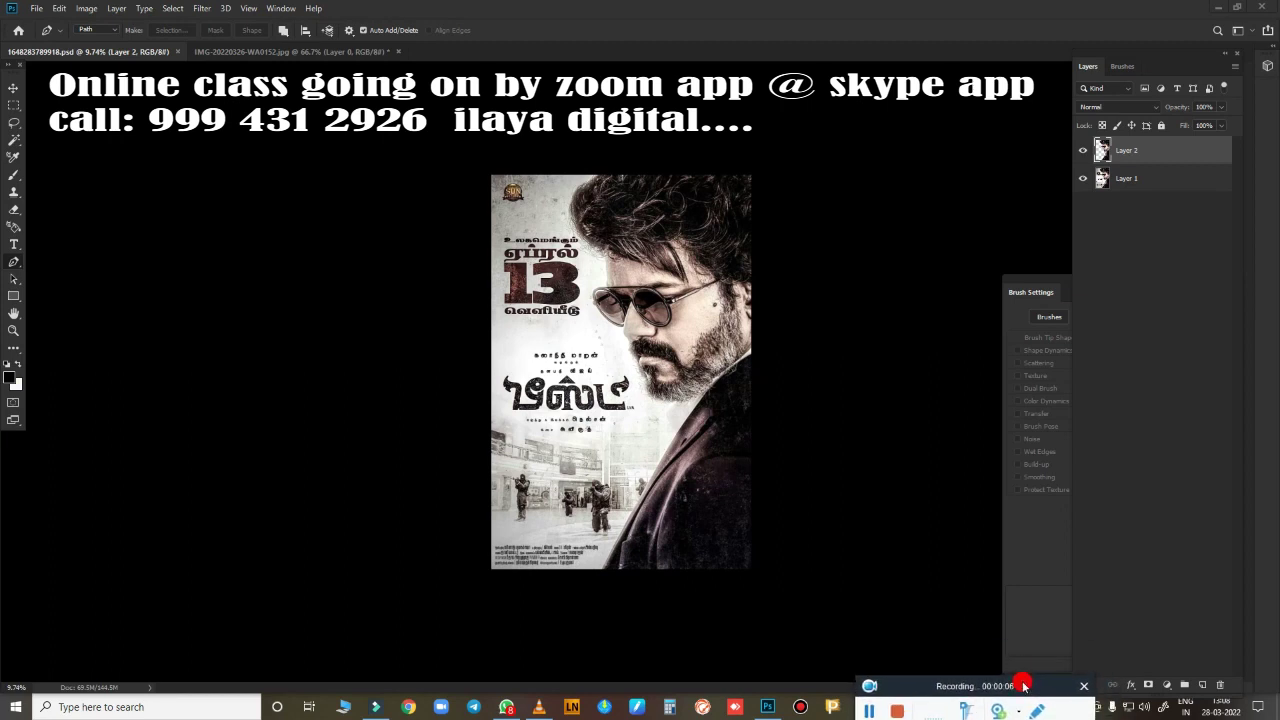
left_click(1081, 179)
left_click(1081, 179)
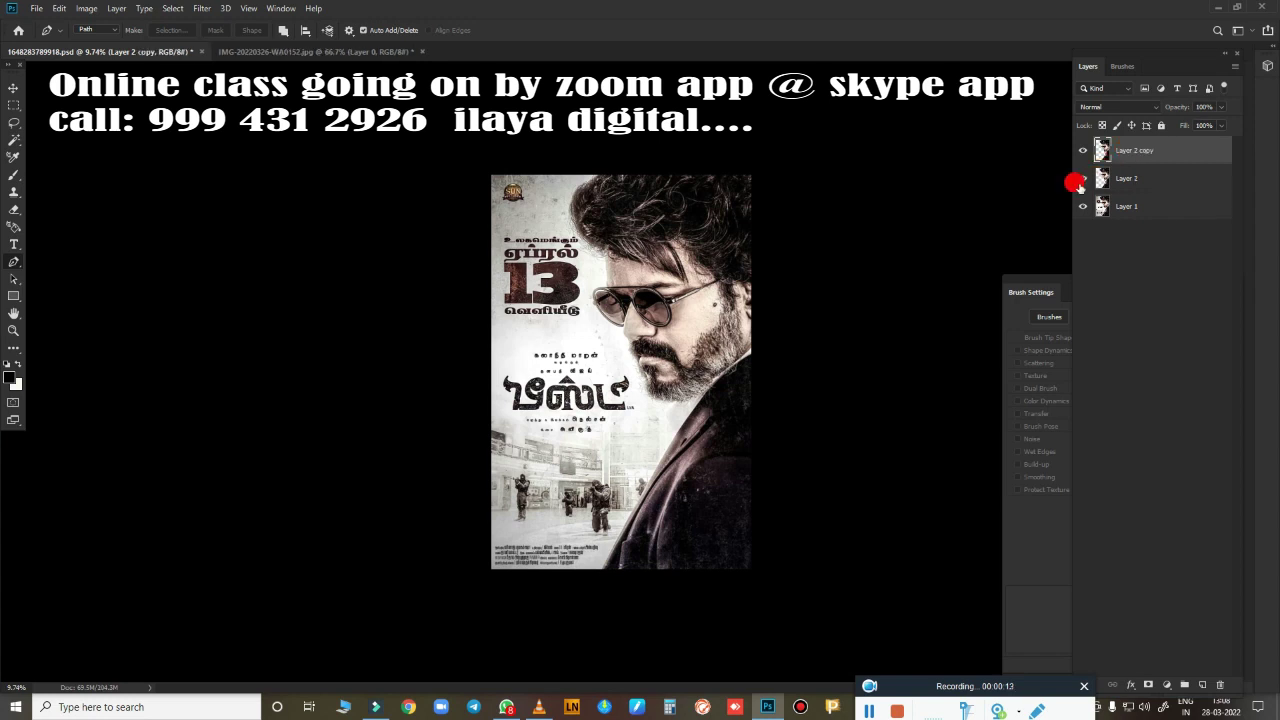
left_click(1172, 180)
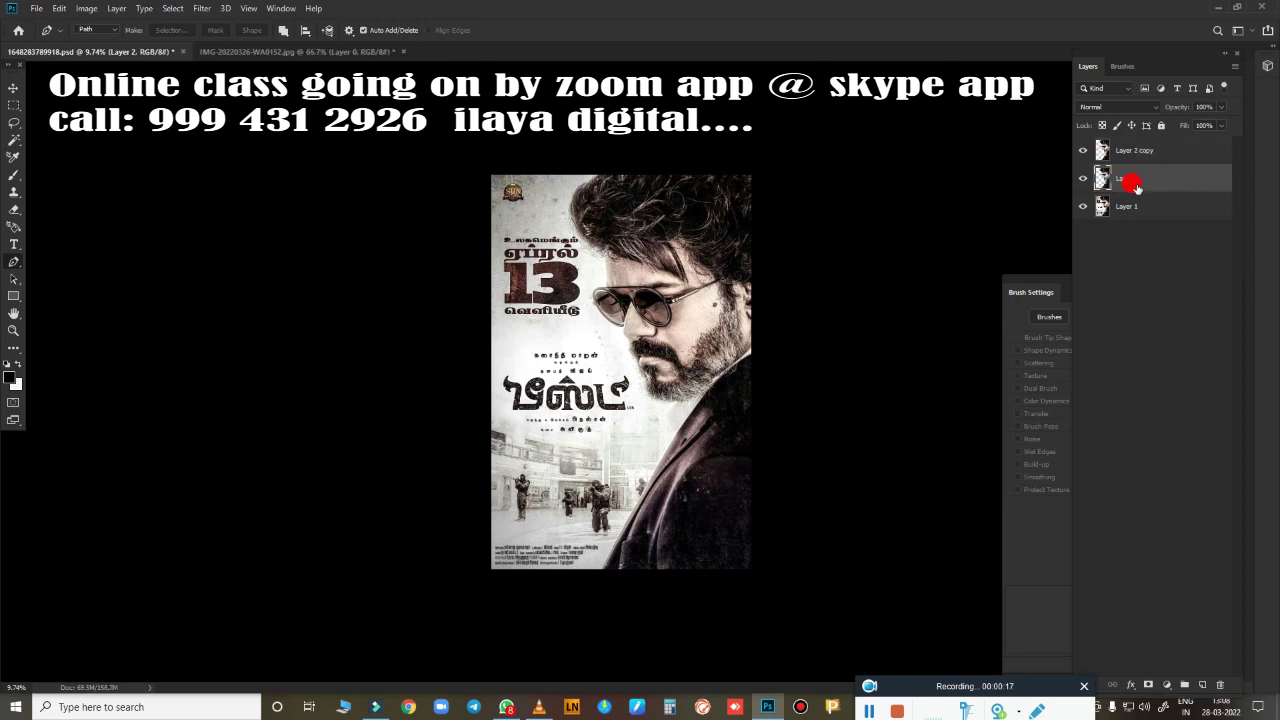
key("shift+F5")
key("Return")
Duplicate the Layer 2 copy cut-out into 'Layer 2 copy 2'.
left_click(1160, 150)
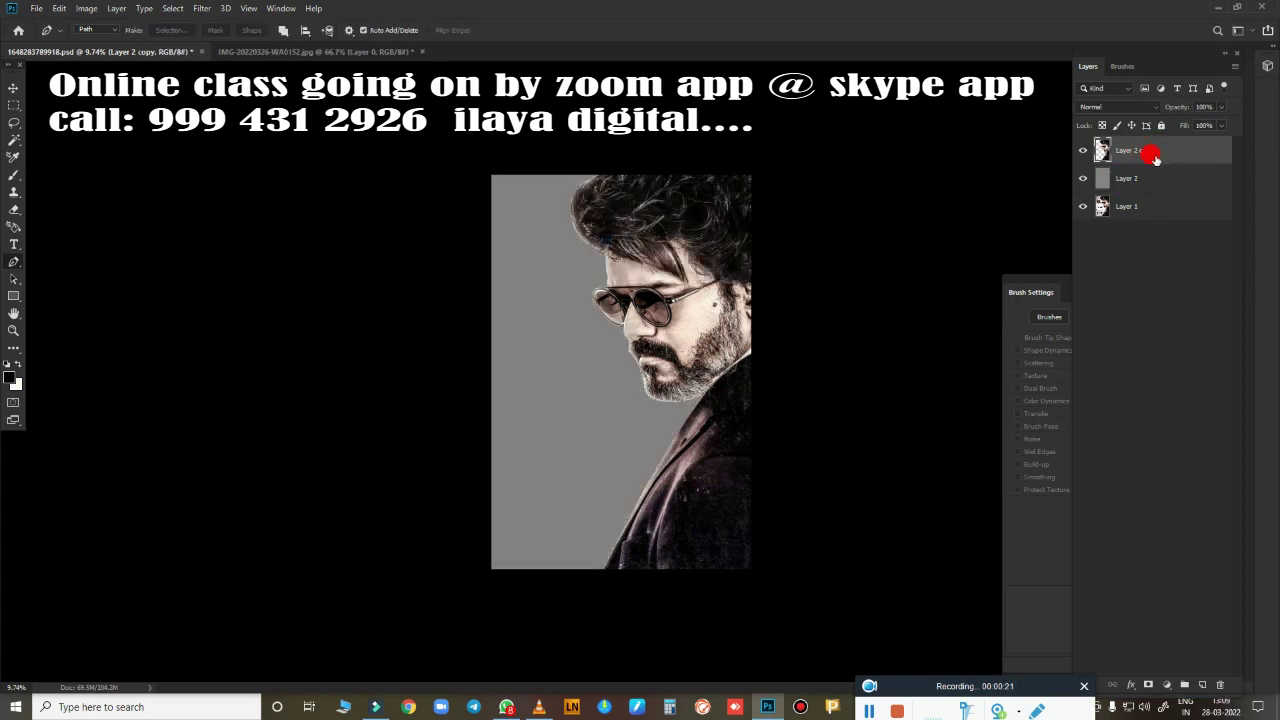
key("ctrl+j")
scroll(700, 225, "up", 3)
scroll(660, 280, "down", 2)
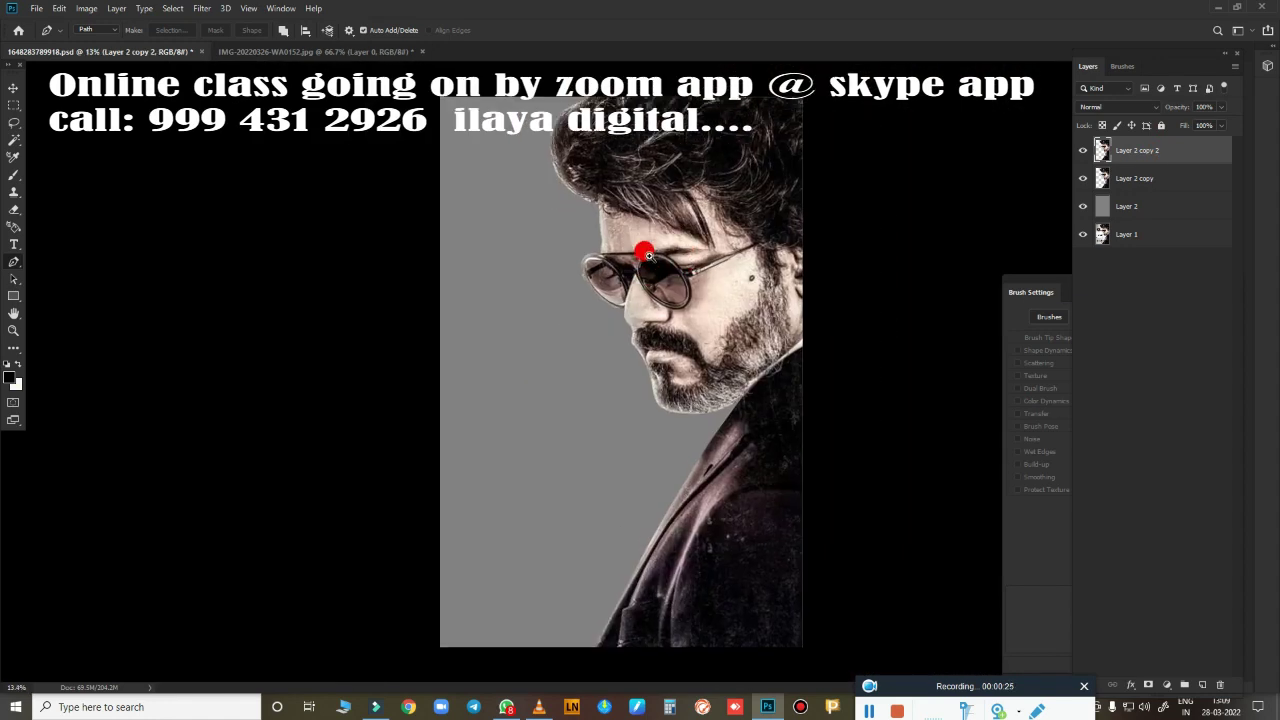
scroll(648, 256, "up", 2)
Close the original poster image without saving, then save the portrait PSD.
left_click(338, 52)
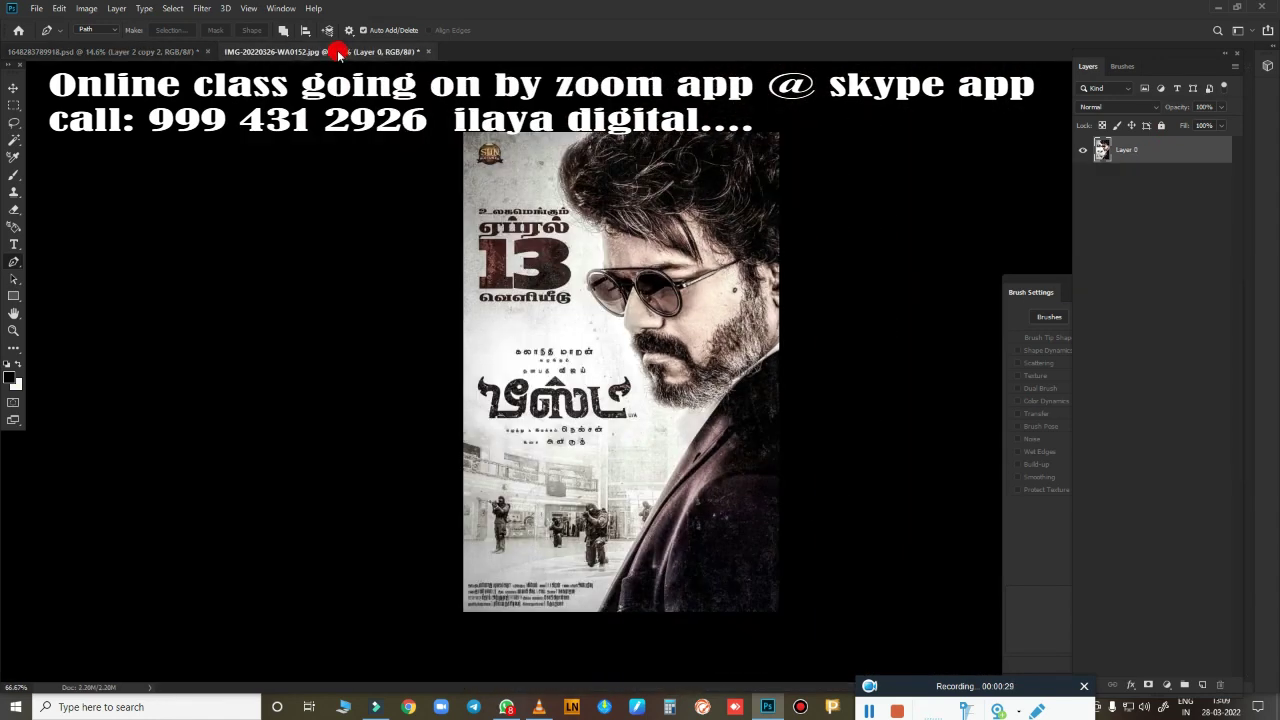
key("ctrl+Tab")
left_click(398, 52)
left_click(424, 52)
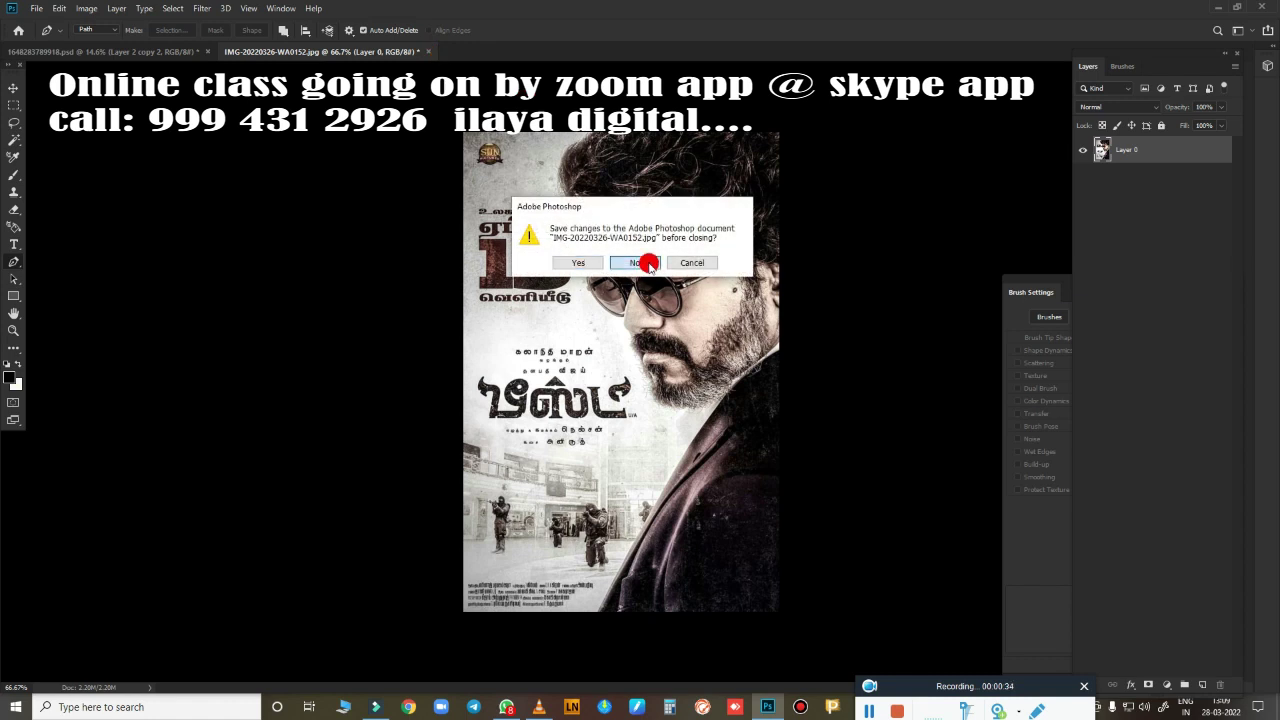
left_click(650, 260)
key("ctrl+s")
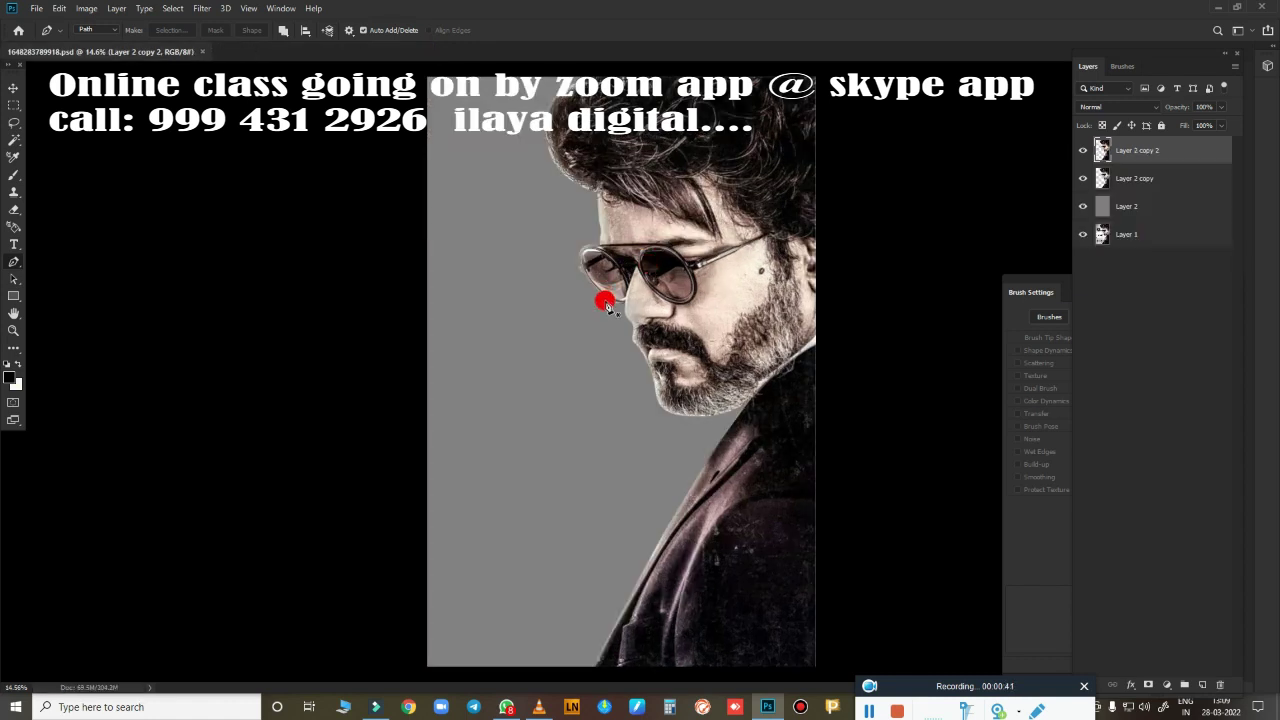
Fit the image in the window and pick the Smudge tool with a larger brush.
key("ctrl+minus")
key("r")
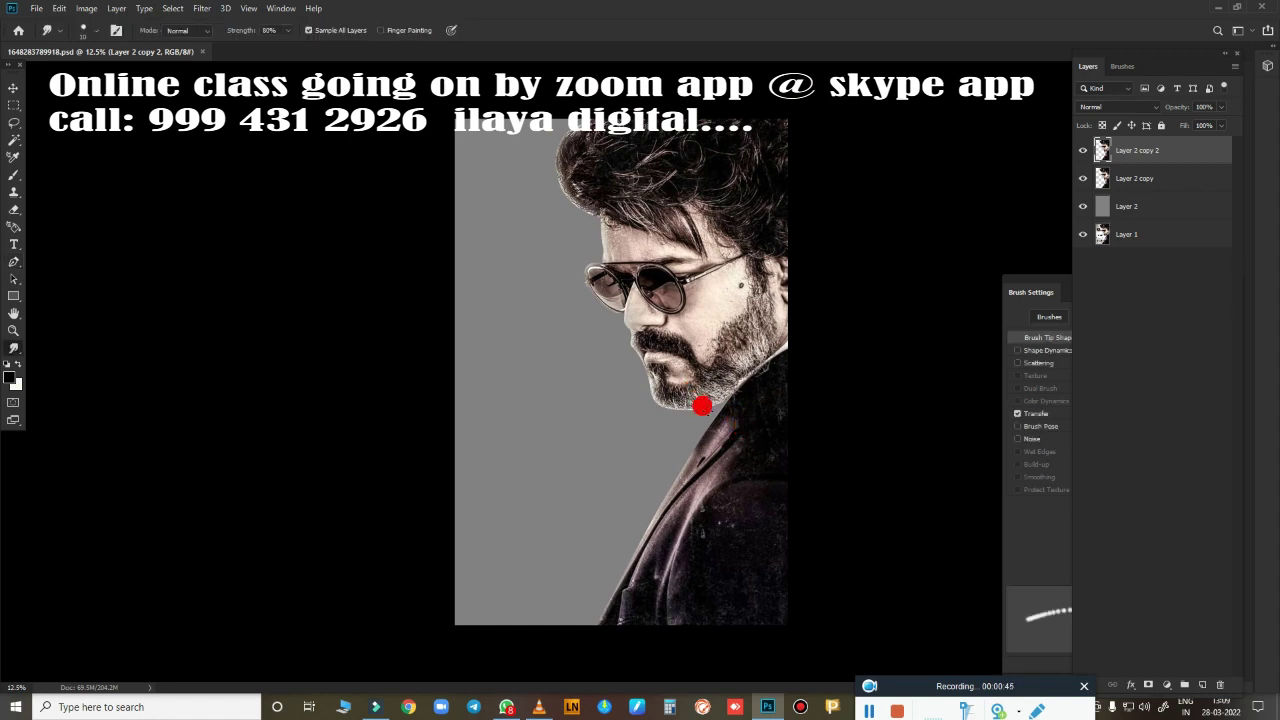
key("bracketright")
key("bracketright")
key("bracketright")
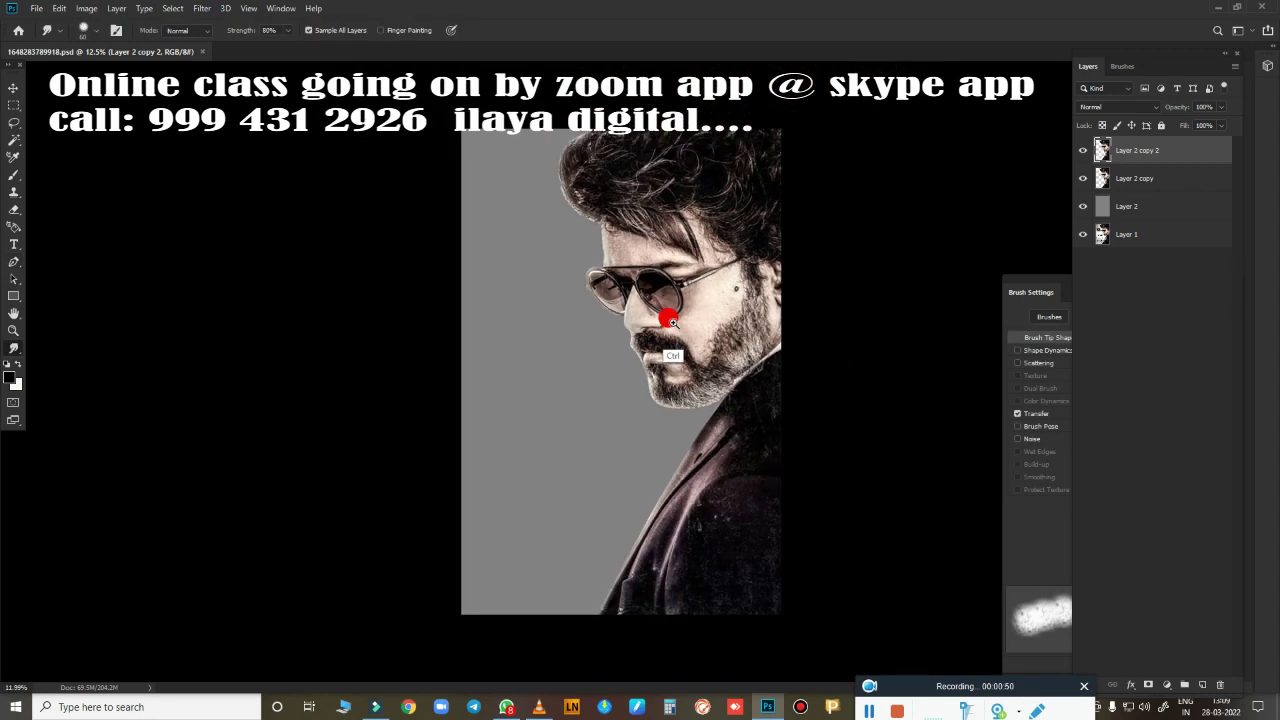
left_click_drag(664, 312, 905, 303)
Open and cancel Hue/Saturation, then bring up Brightness/Contrast and zoom onto the face.
key("ctrl+u")
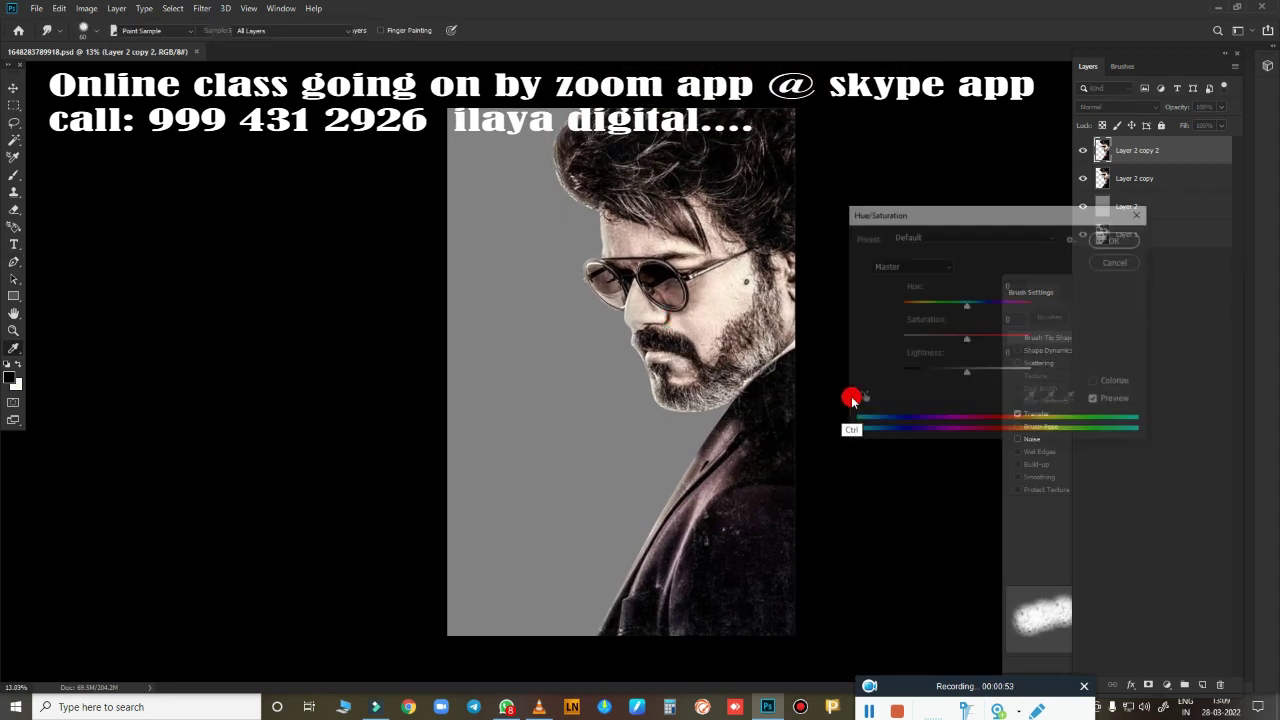
left_click(1114, 271)
key("alt+i")
key("a")
key("c")
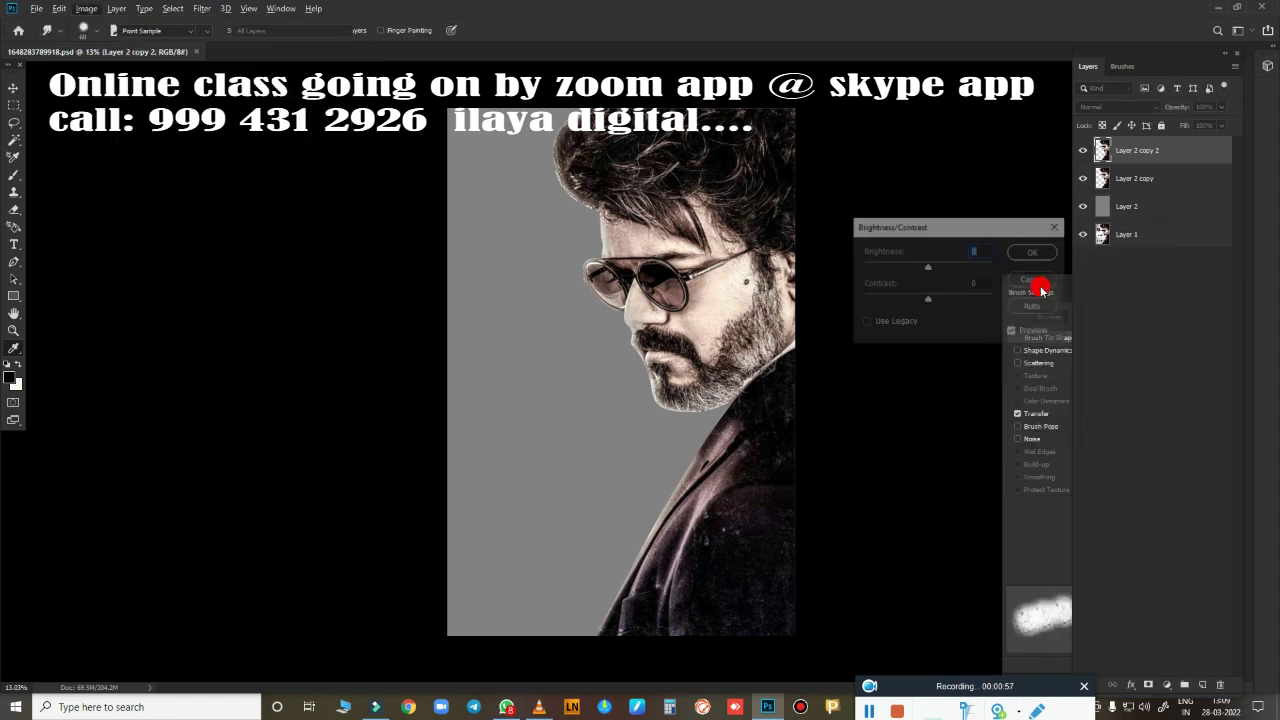
left_click(781, 350, "ctrl")
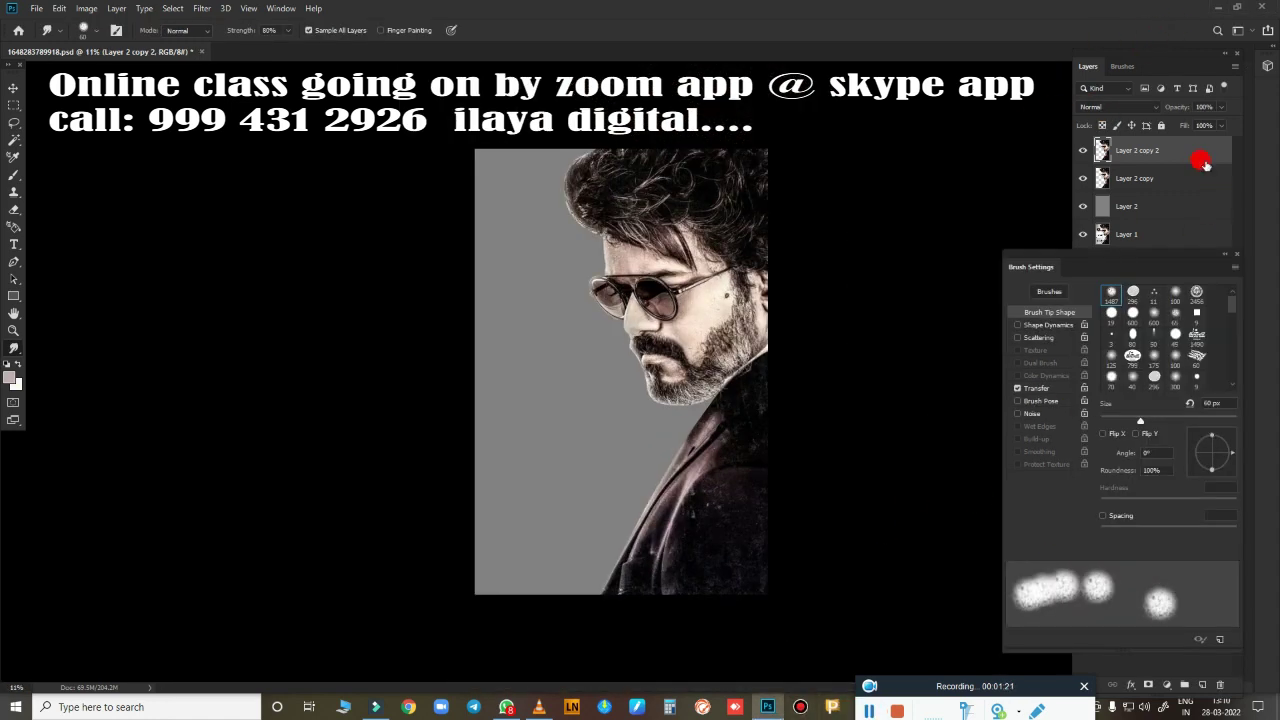
mouse_move(767, 336)
left_mouse_down()
mouse_move(786, 286)
mouse_move(631, 300)
mouse_move(708, 350)
mouse_move(746, 317)
left_mouse_up()
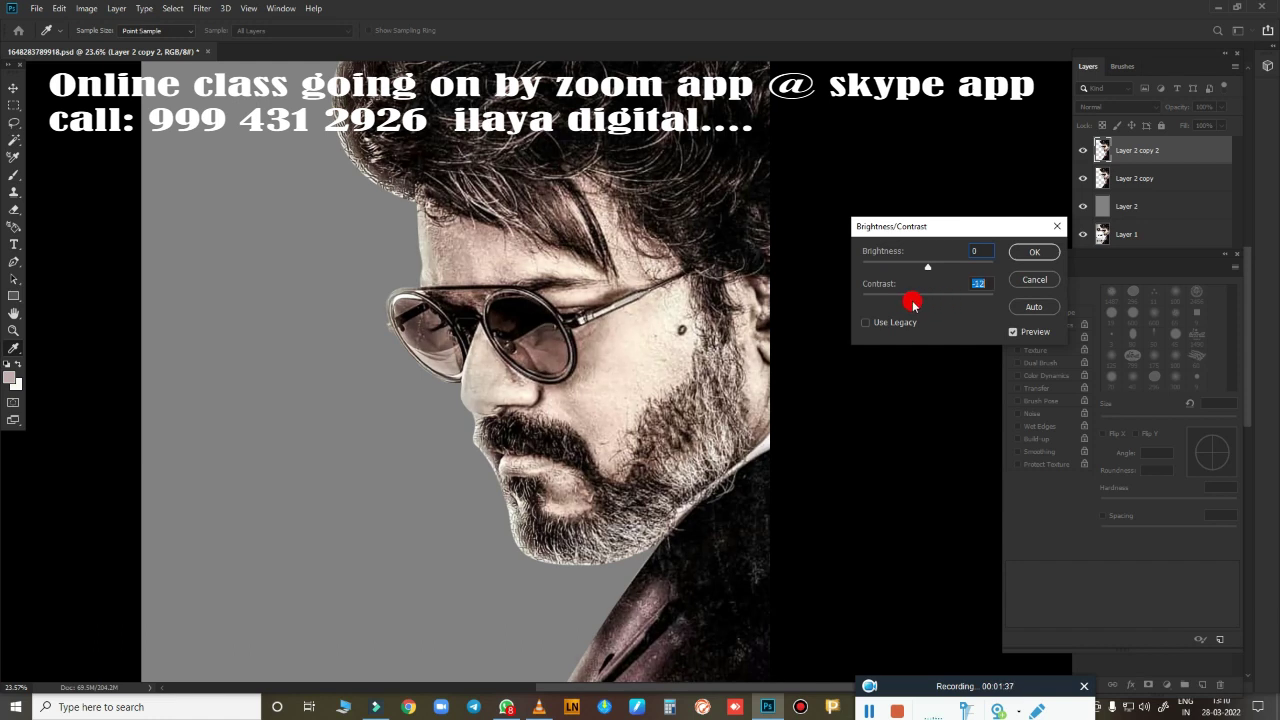
Apply Brightness/Contrast with Contrast 62 and Brightness about 6.
mouse_move(913, 303)
left_mouse_down()
mouse_move(880, 297)
mouse_move(974, 294)
mouse_move(919, 310)
mouse_move(983, 300)
left_mouse_up()
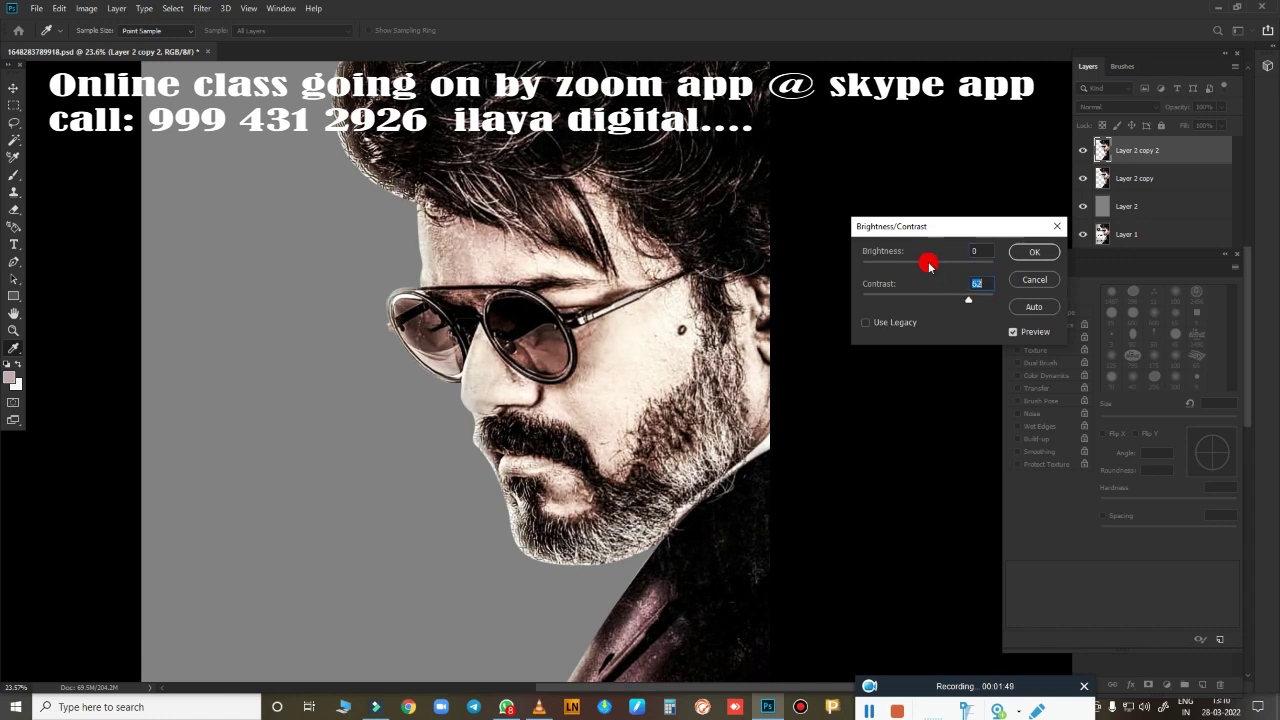
left_click_drag(929, 264, 936, 270)
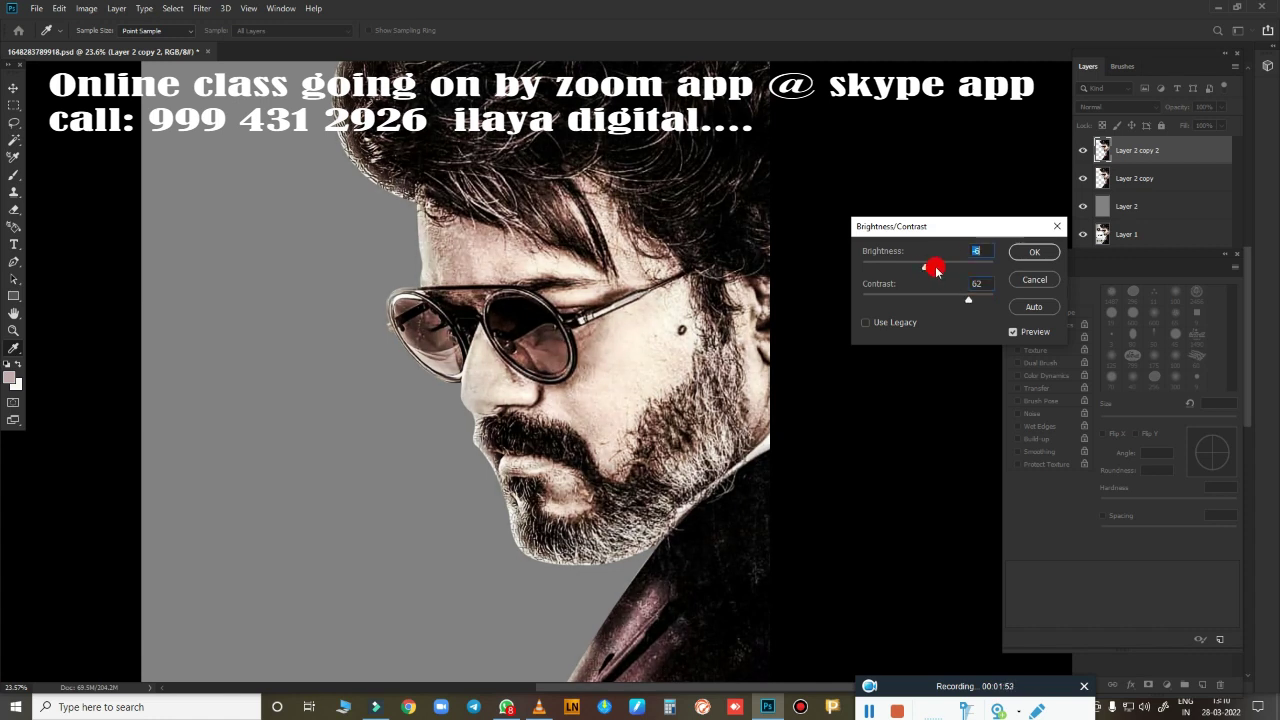
key("Return")
Open the Vibrance adjustment from Image > Adjustments.
key("alt+i")
key("a")
key("v")
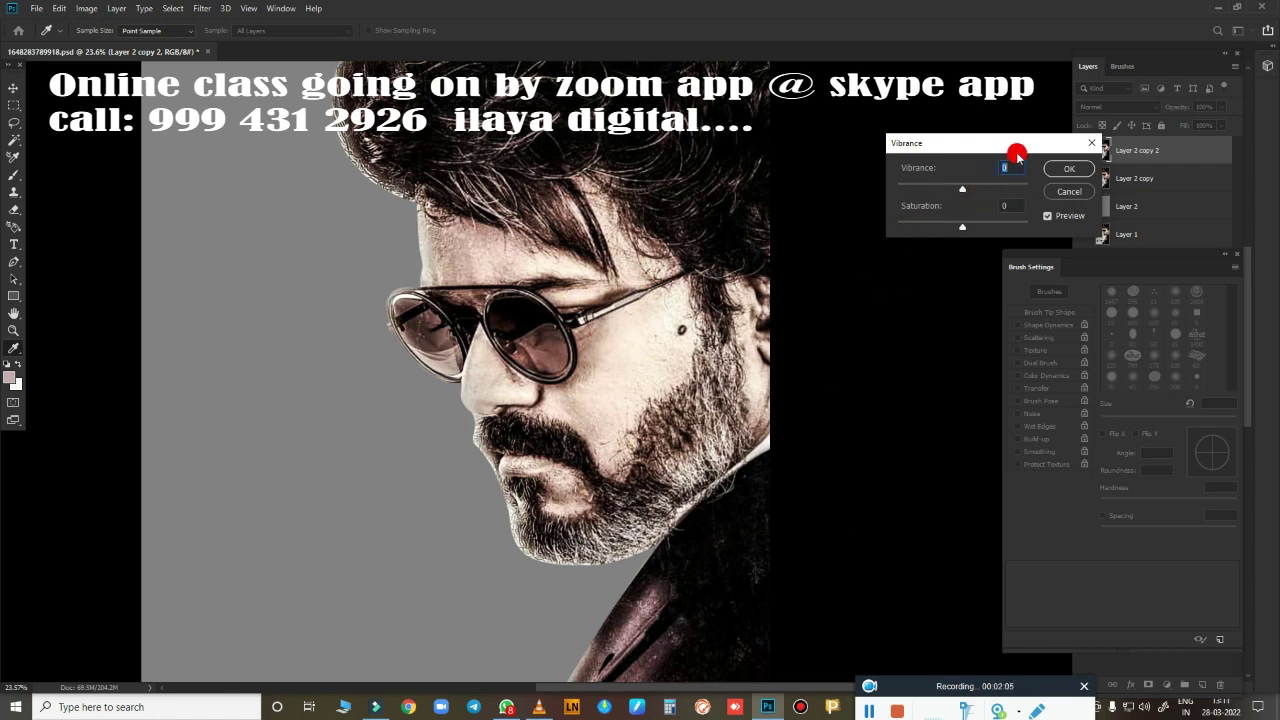
Apply two maximum +100 Vibrance boosts to the portrait.
left_click_drag(1000, 143, 894, 162)
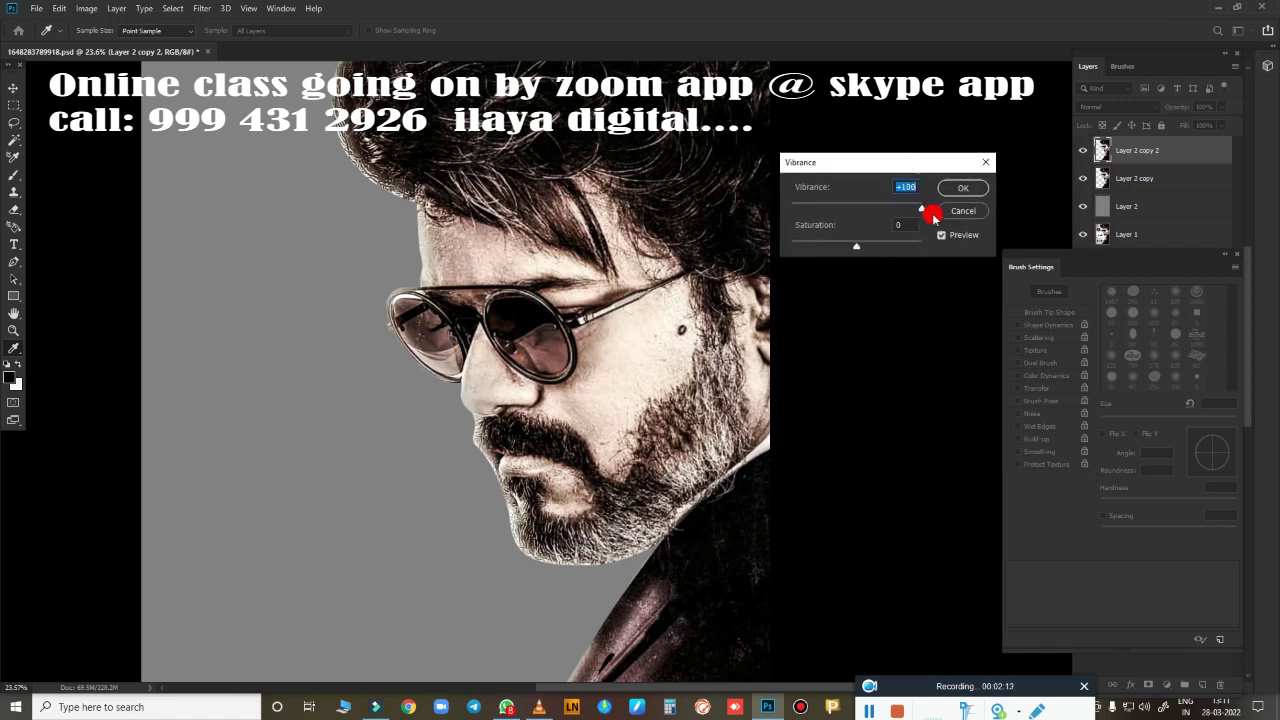
left_click(984, 196)
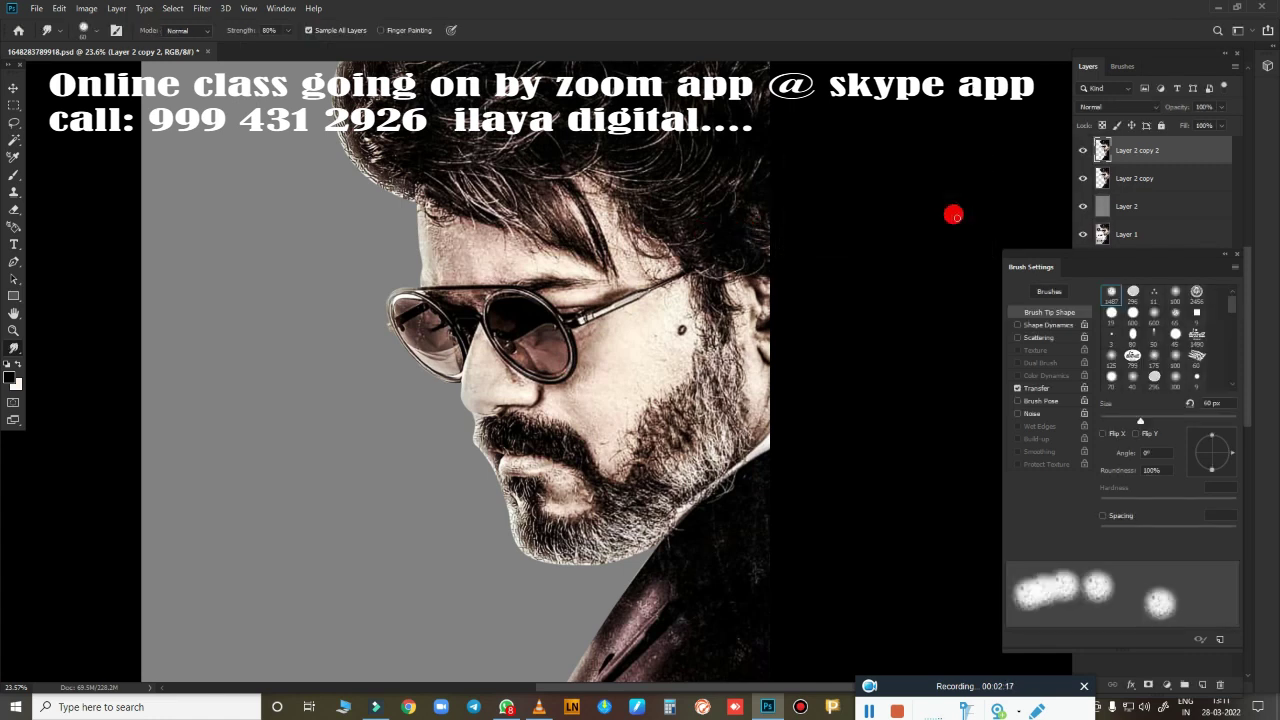
key("alt+i")
key("j")
key("v")
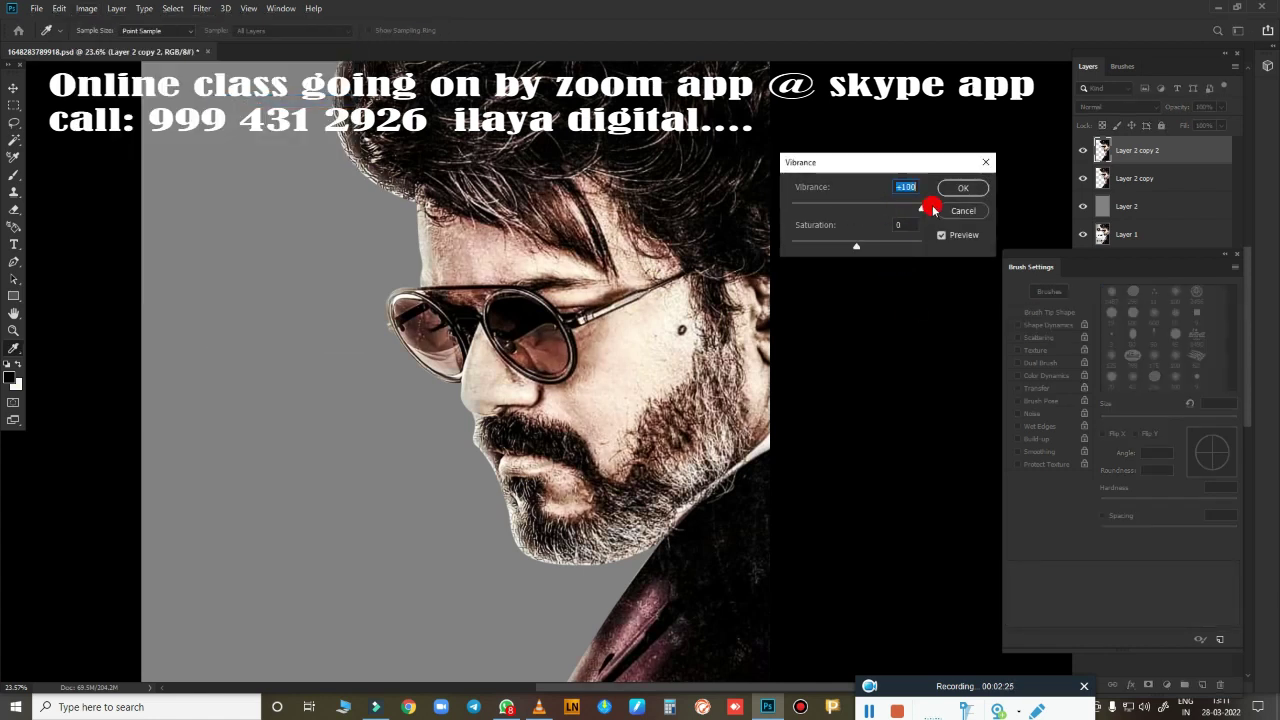
left_click(960, 188)
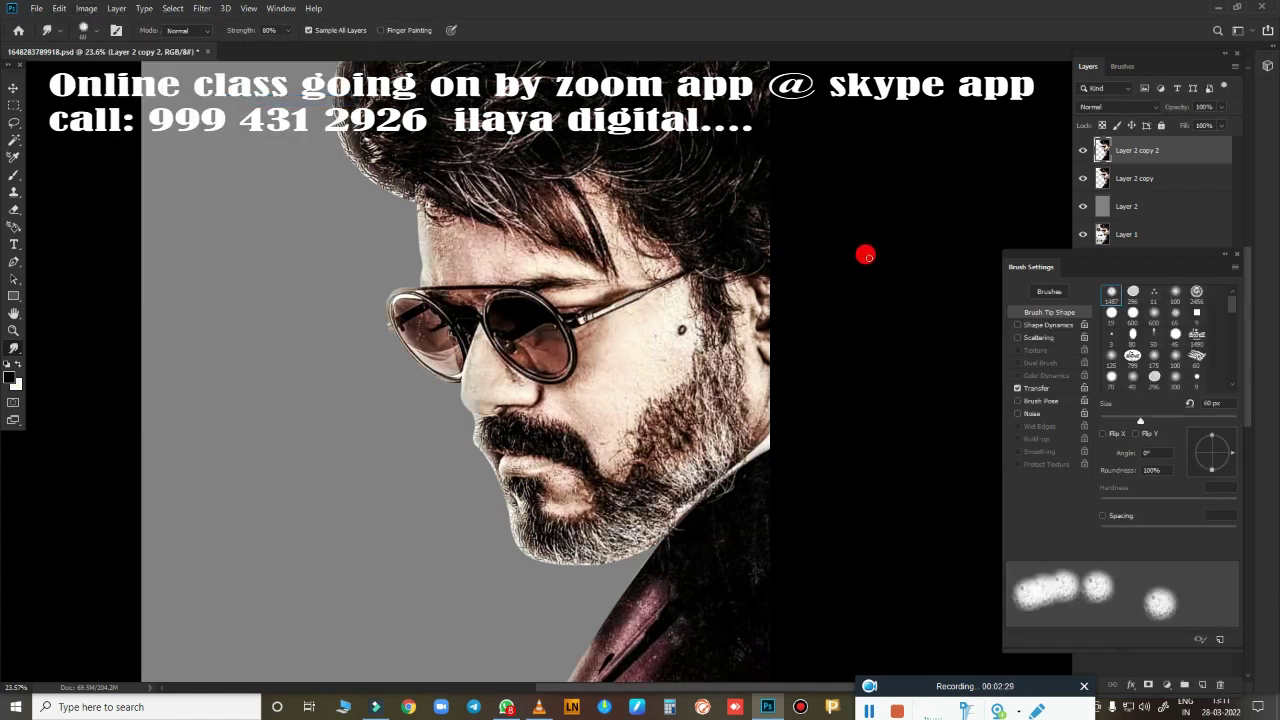
Apply Vibrance once more with Saturation raised to +31.
key("alt+i")
key("j")
key("v")
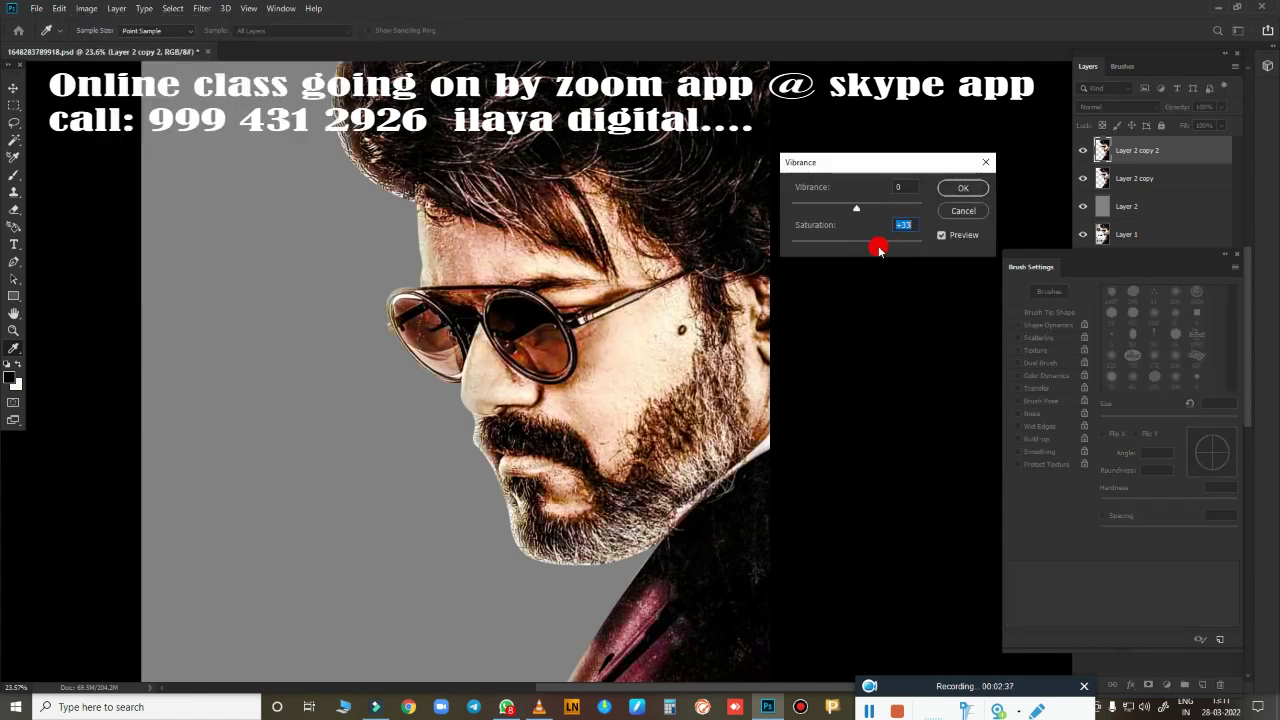
left_click(958, 192)
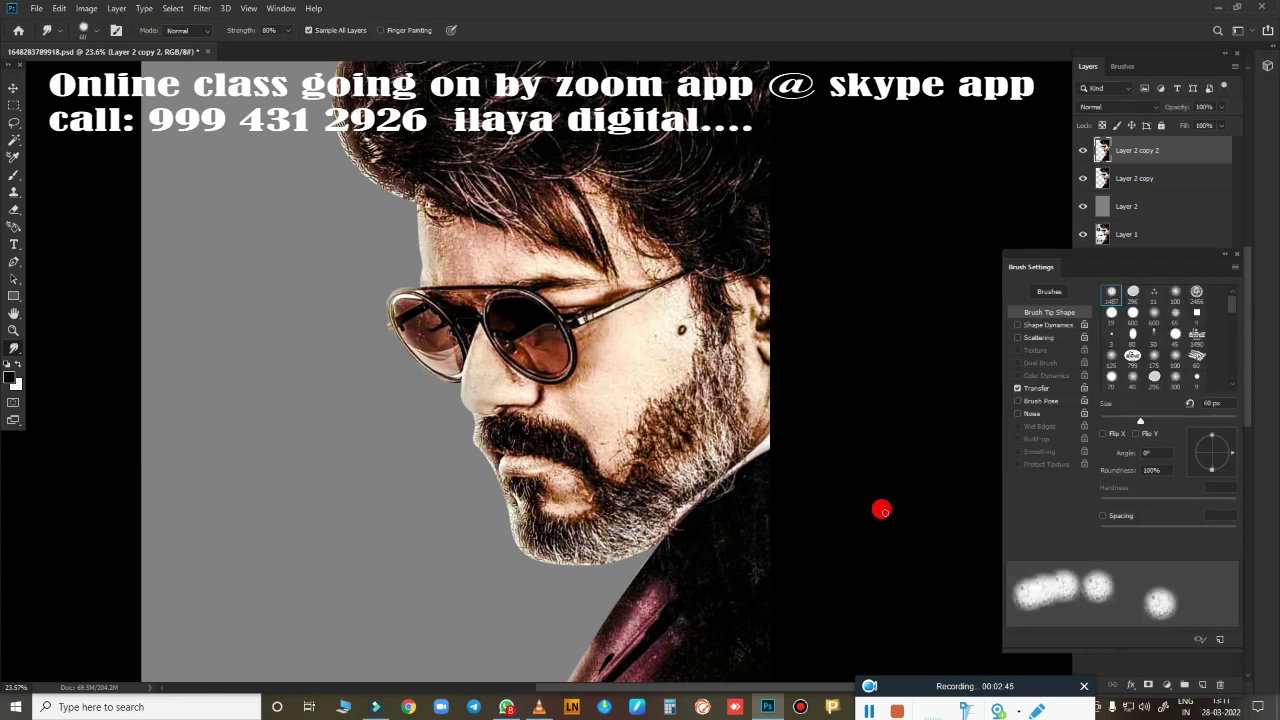
Apply Curves with black point raised to 15 and white point lowered on RGB, Green and Blue.
key("ctrl+m")
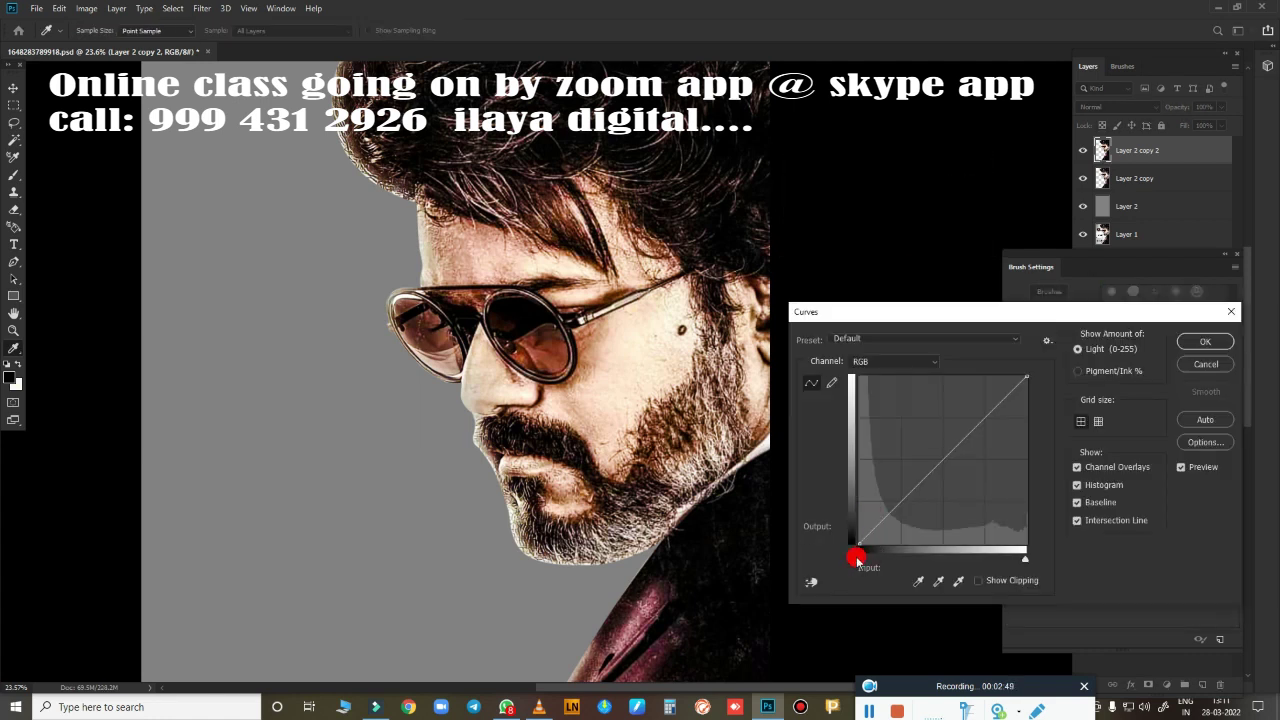
mouse_move(856, 557)
left_mouse_down()
mouse_move(866, 560)
mouse_move(838, 562)
mouse_move(864, 561)
left_mouse_up()
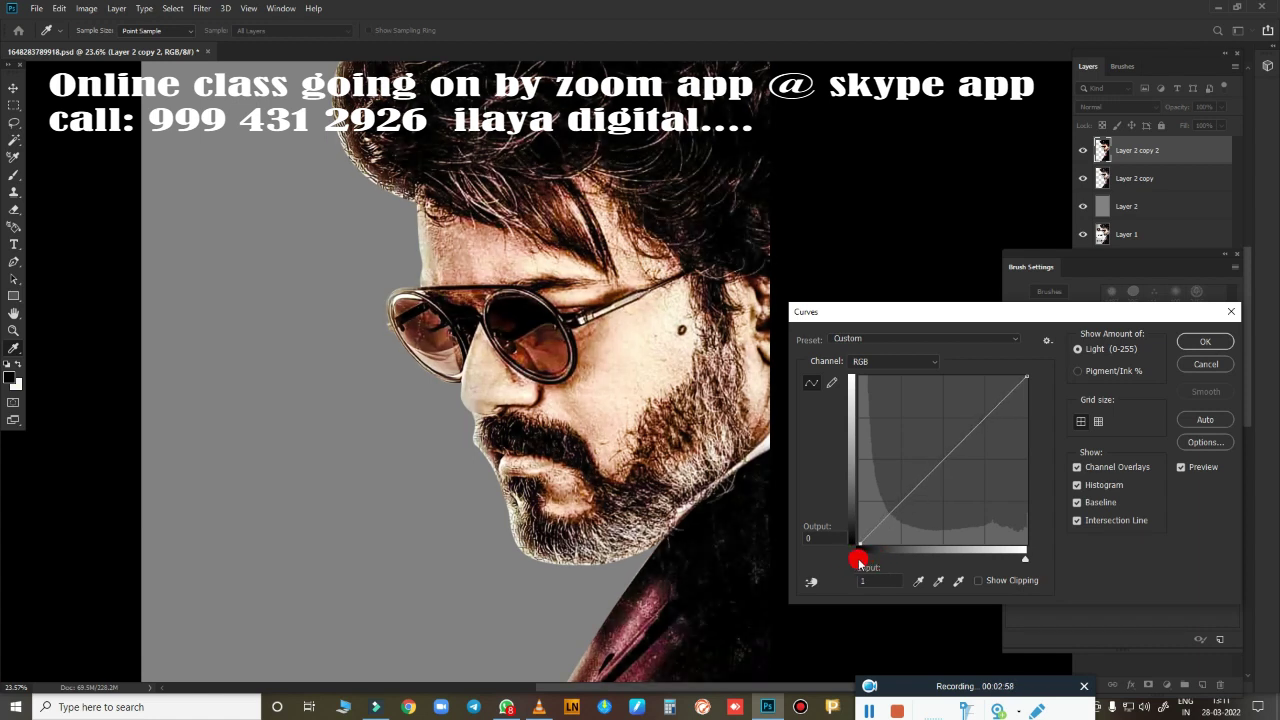
left_click_drag(1024, 563, 1022, 565)
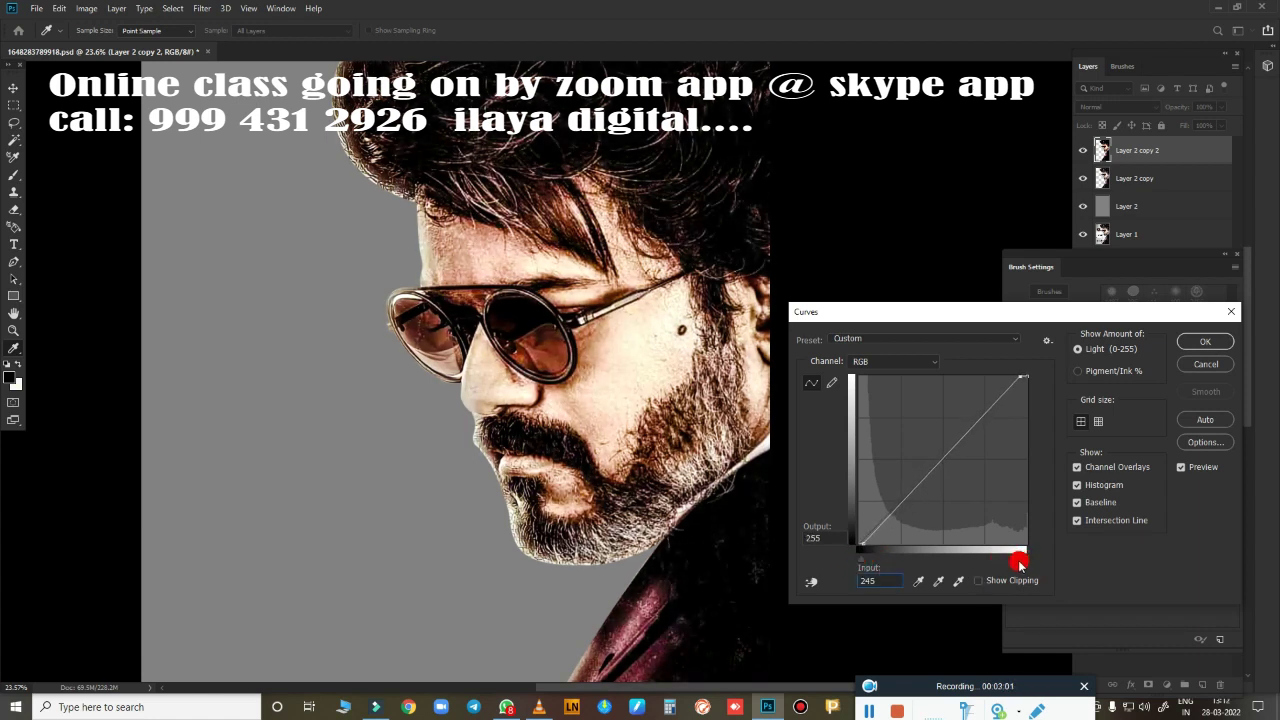
left_click(870, 360)
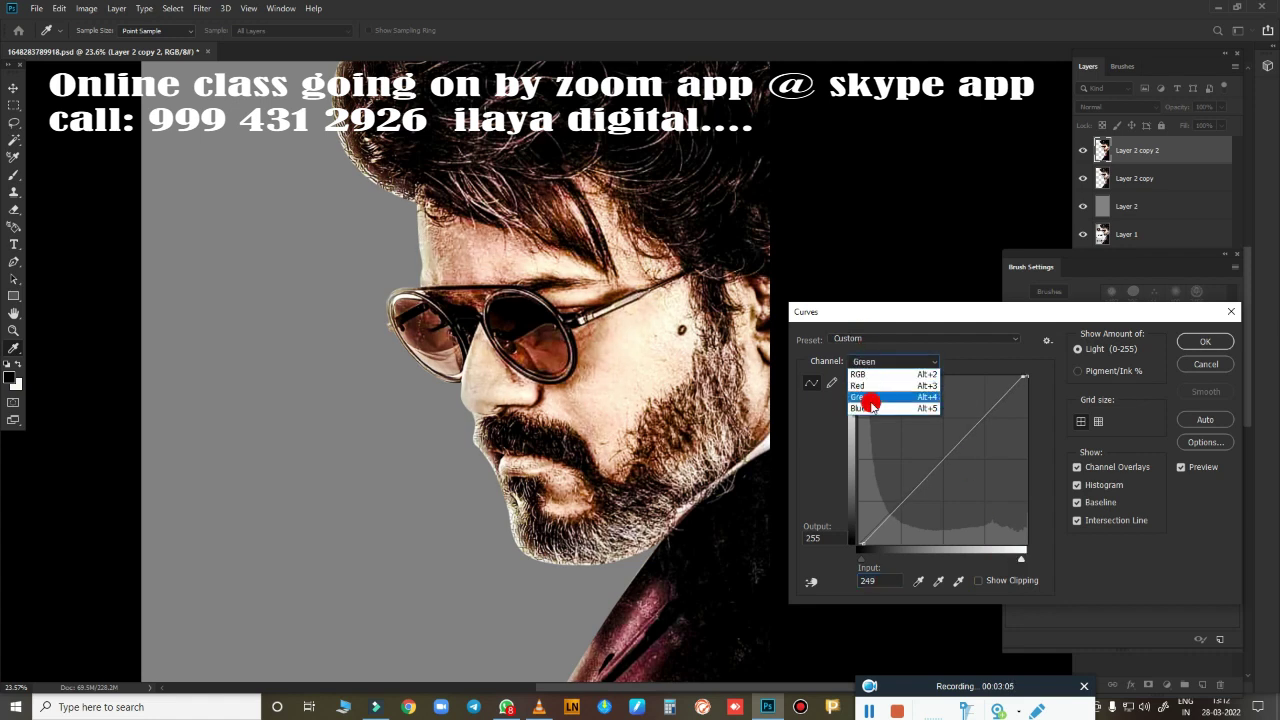
left_click(880, 399)
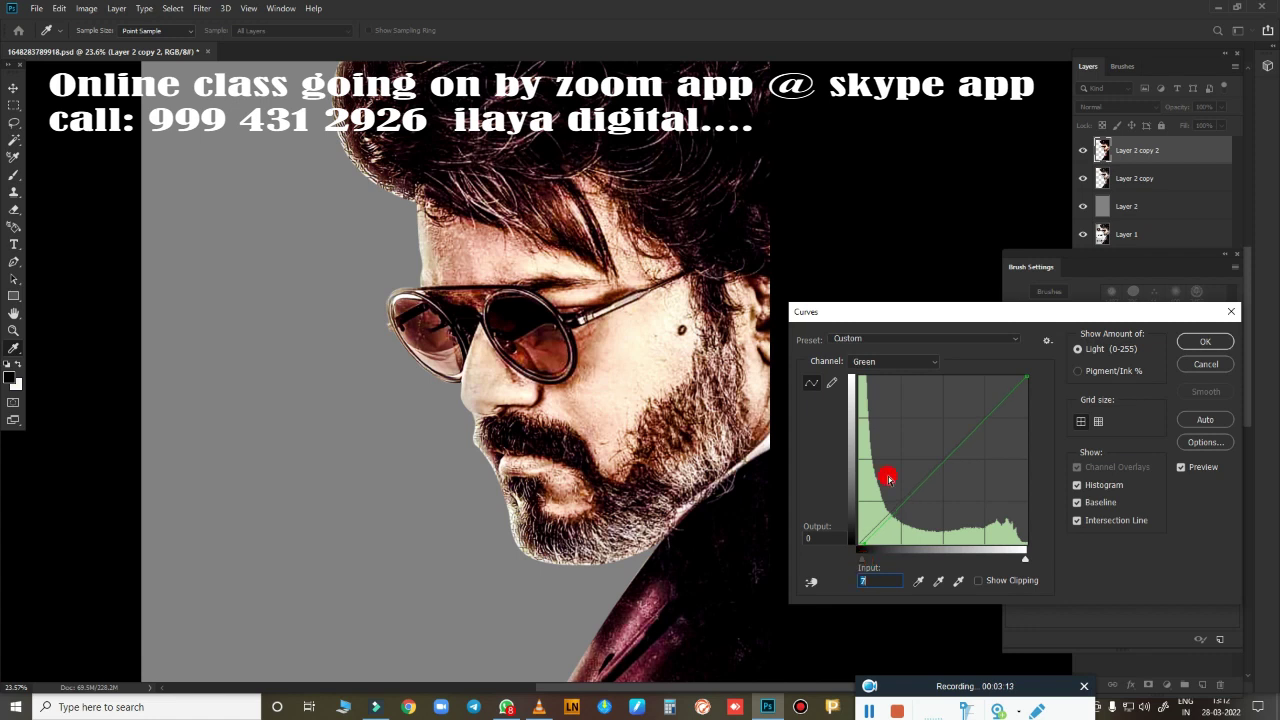
left_click(925, 362)
left_click(880, 413)
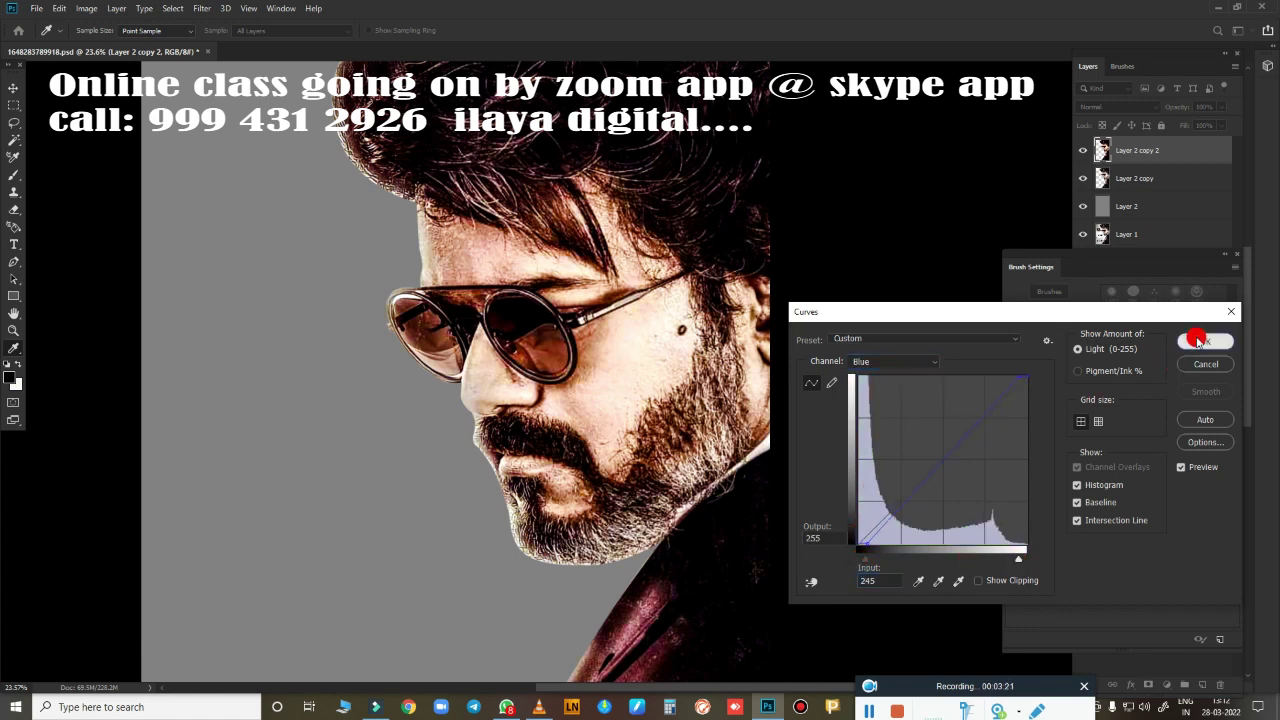
left_click(1197, 341)
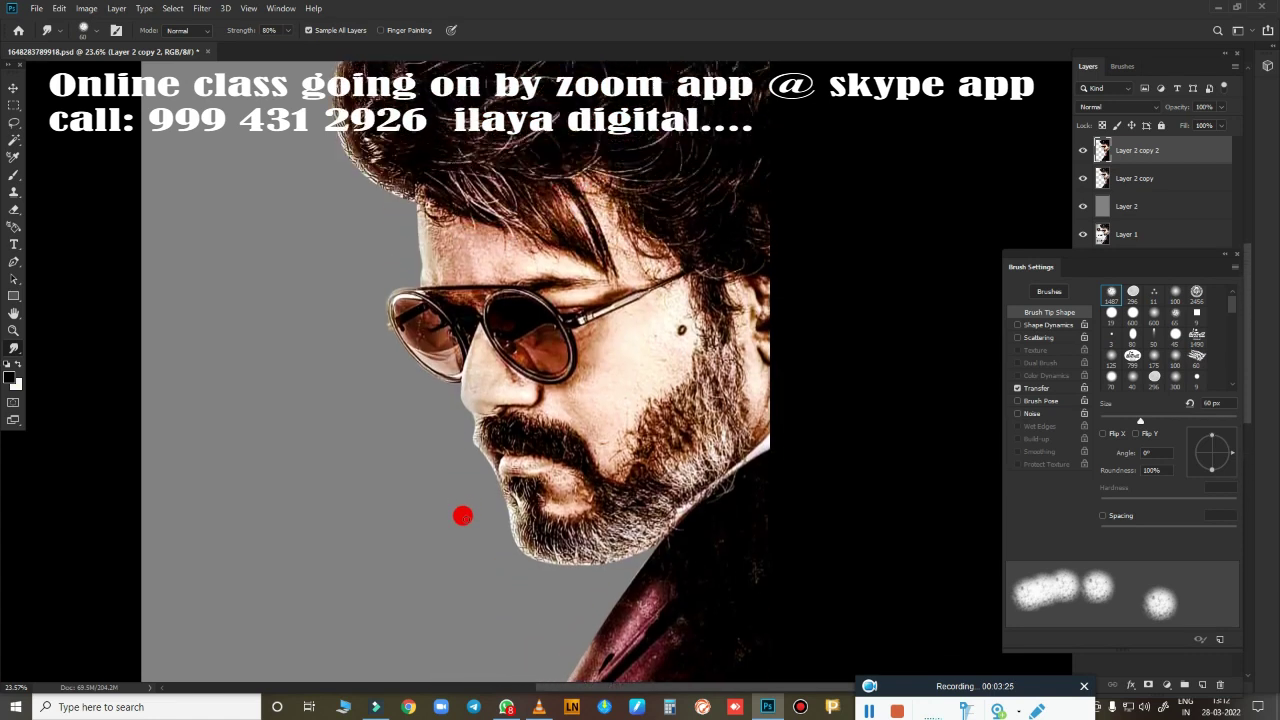
scroll(462, 516, "up", 1)
Shift Color Balance highlights +15 toward blue and save the document.
key("ctrl+b")
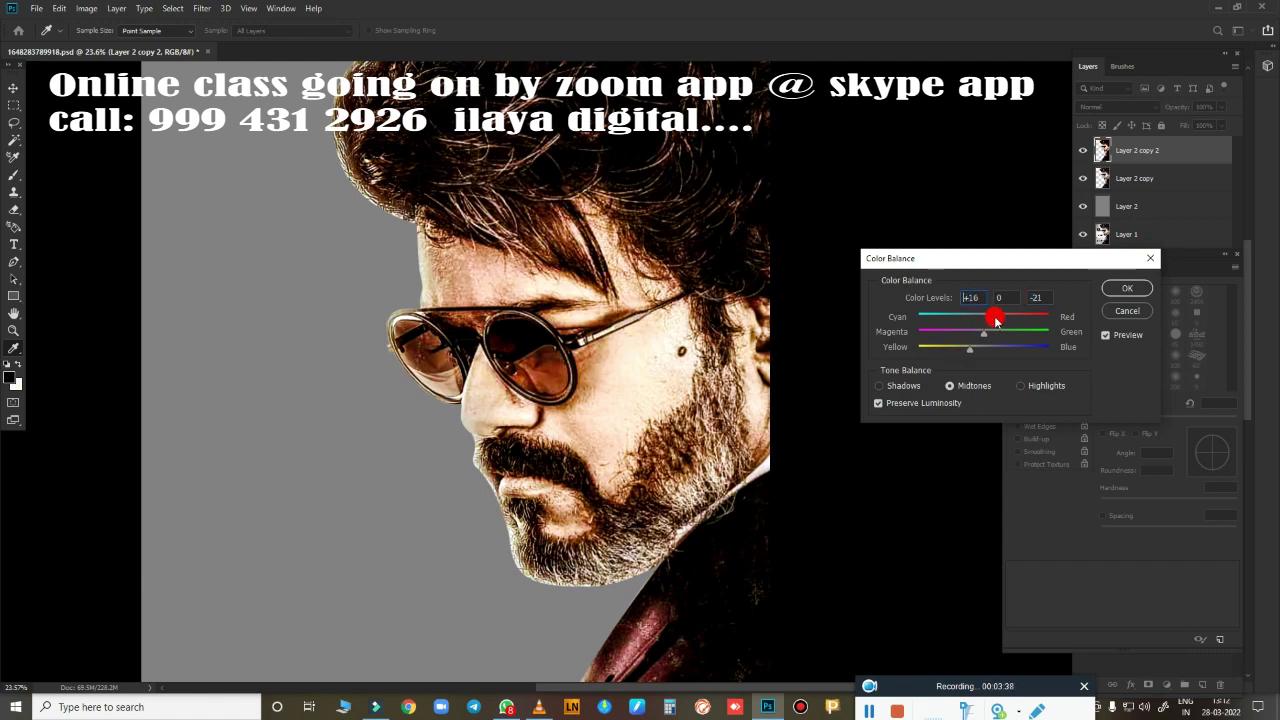
left_click(1016, 385)
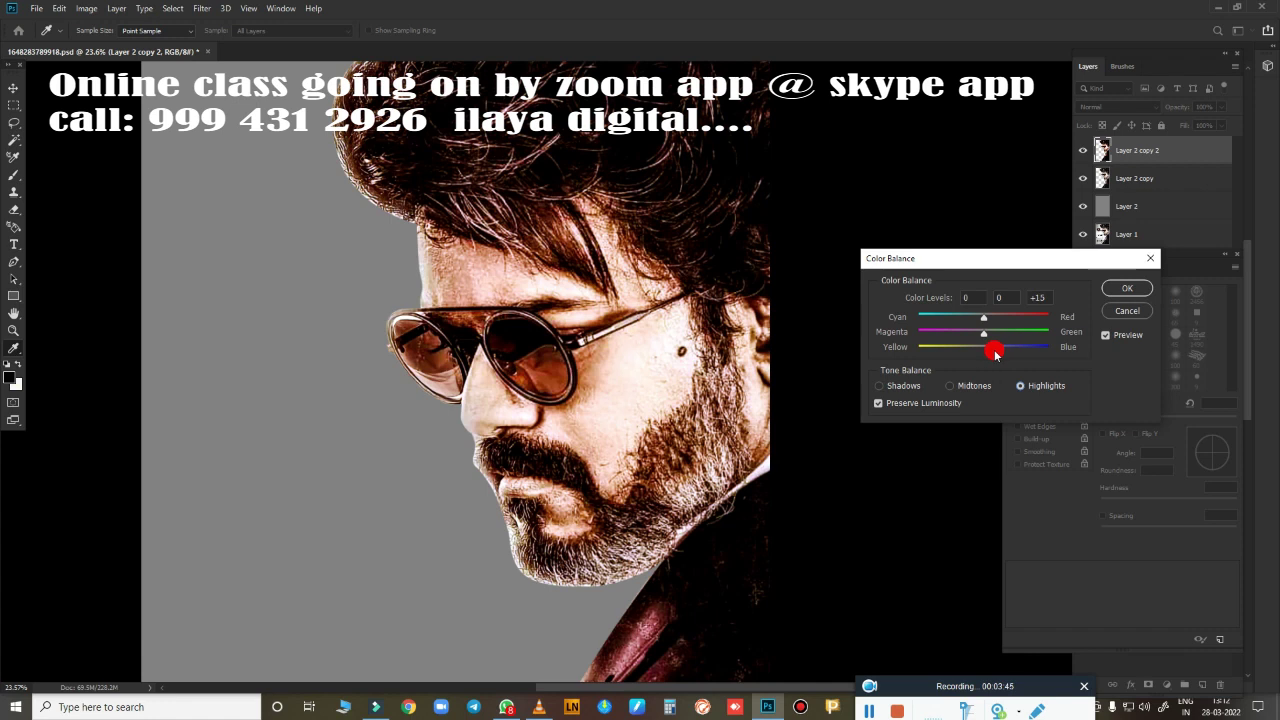
left_click(1127, 288)
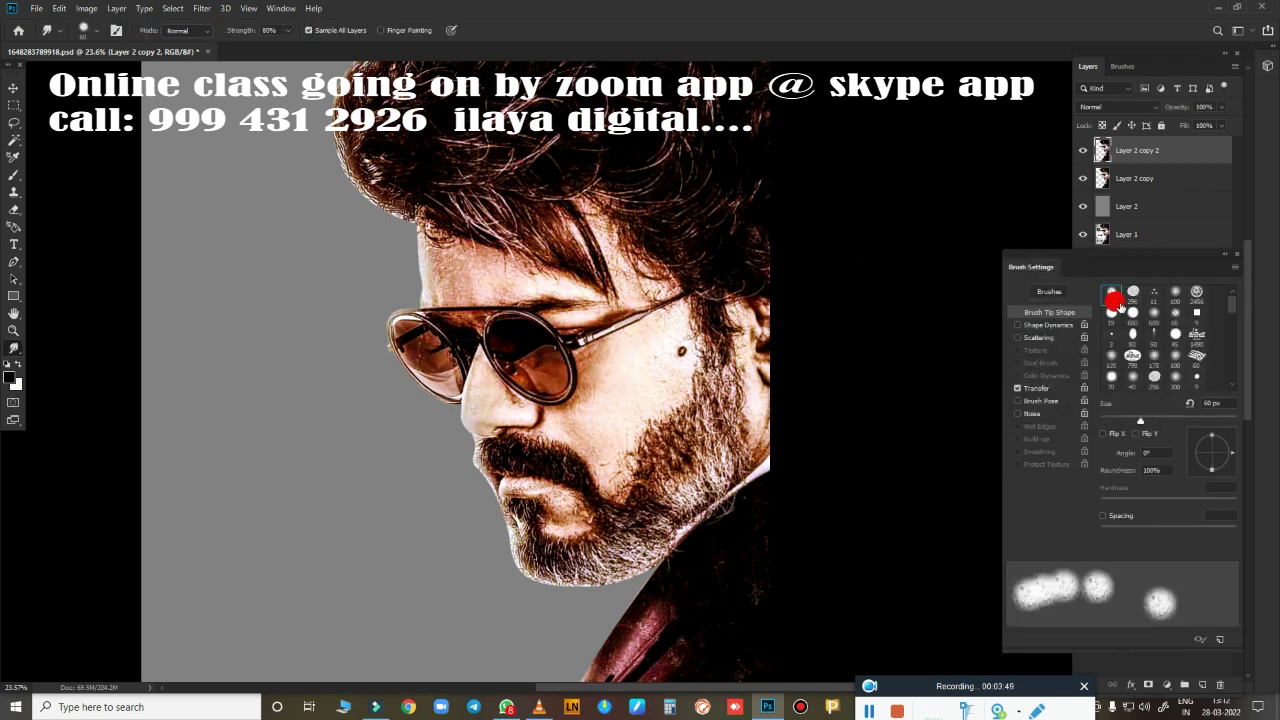
key("ctrl+s")
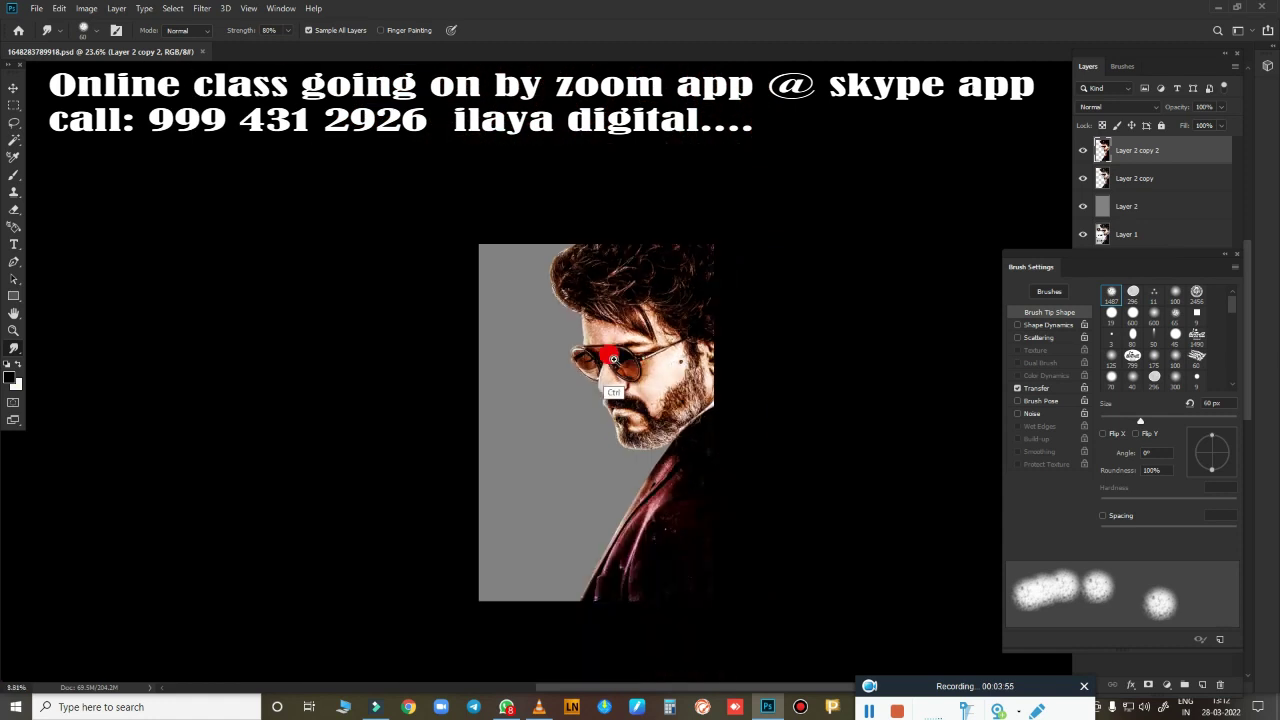
Add a new Layer 3 on top, keep only it selected, and zoom onto the brow.
mouse_move(646, 346)
left_mouse_down()
mouse_move(748, 325)
mouse_move(650, 330)
mouse_move(757, 429)
left_mouse_up()
left_click(1202, 684)
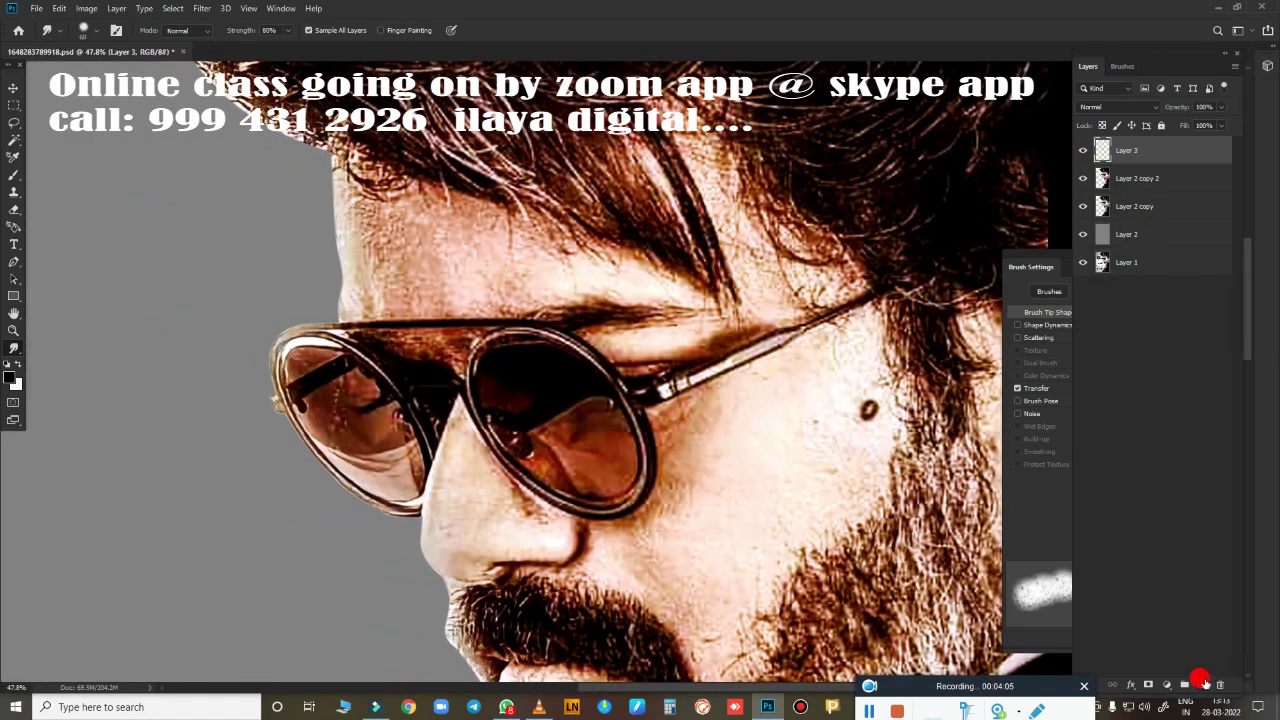
left_click(1100, 179, "ctrl")
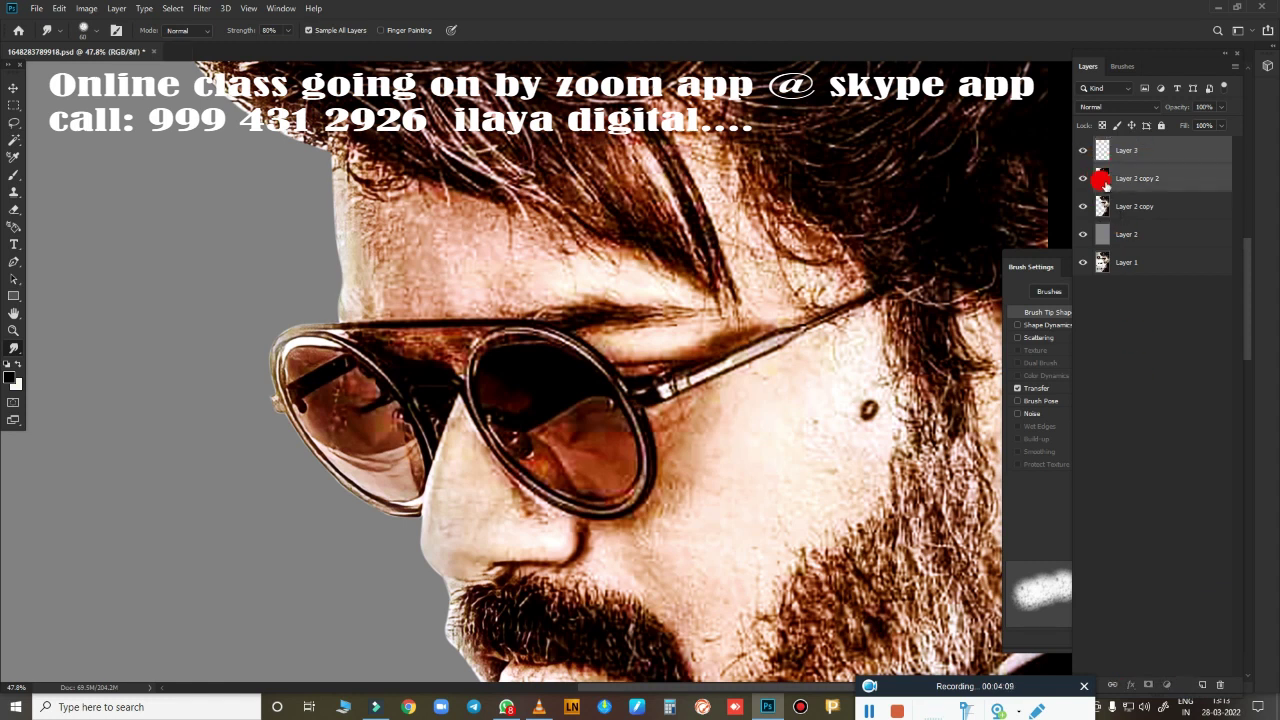
left_click(1100, 179, "ctrl")
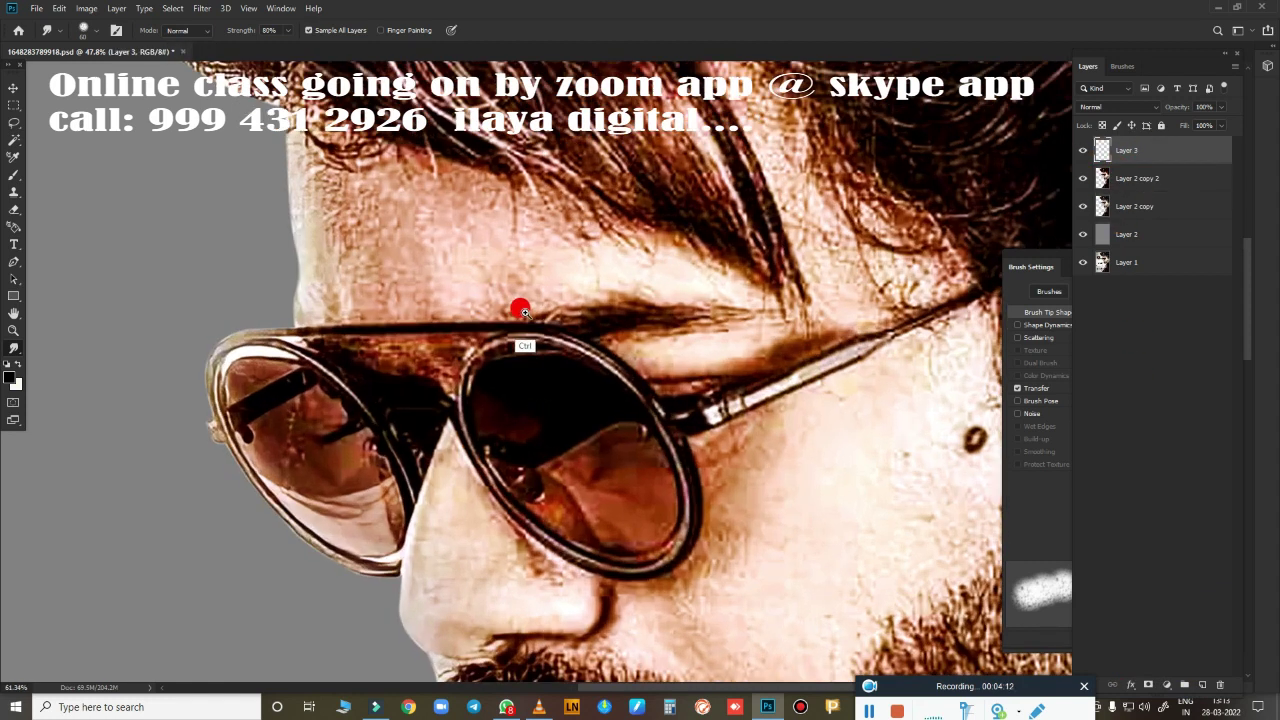
left_click_drag(401, 210, 700, 440)
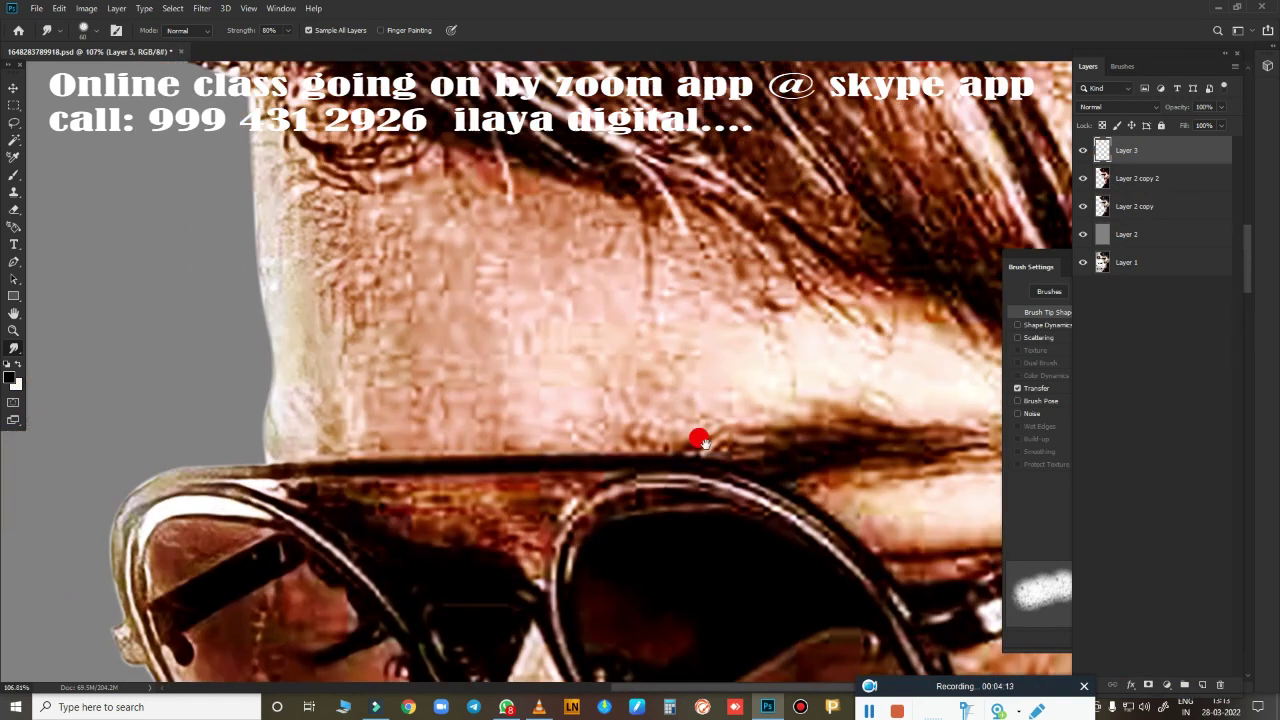
key("ctrl+alt+i")
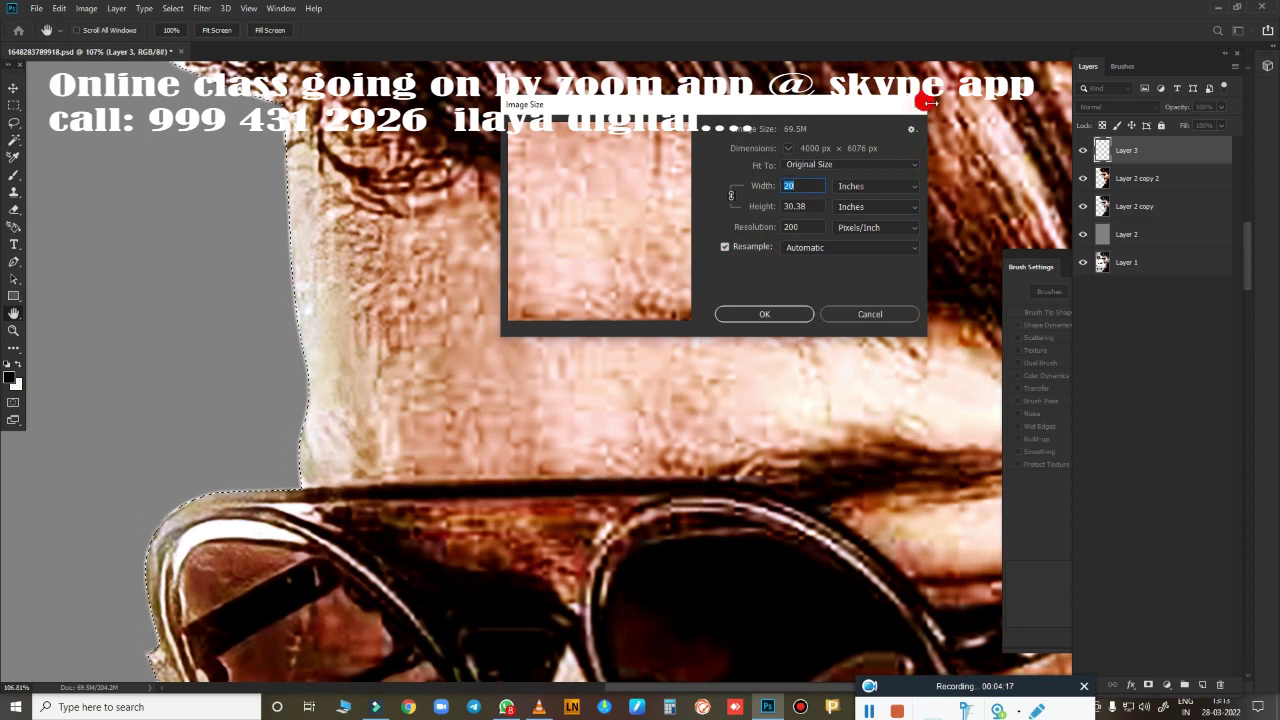
left_click(926, 103)
Select the Smudge tool, show brush Transfer settings, and undo a test forehead stroke.
key("r")
left_click_drag(780, 369, 845, 278)
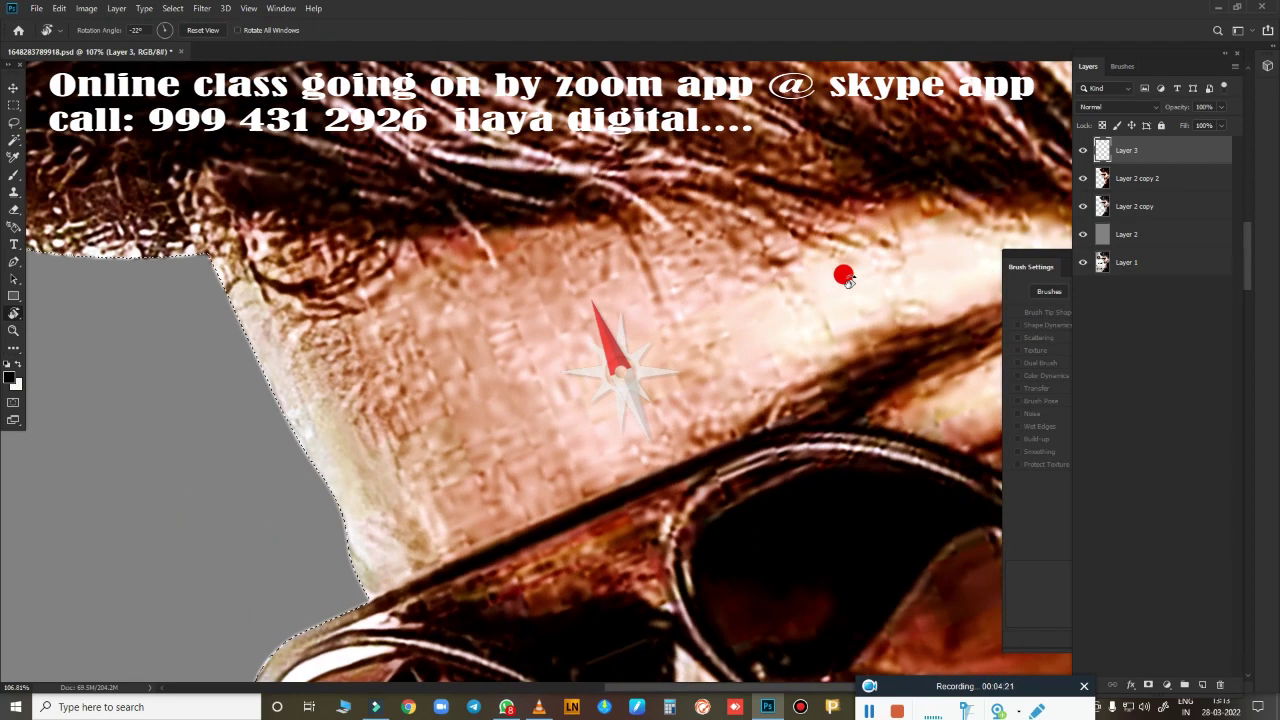
key("Escape")
key("shift+r")
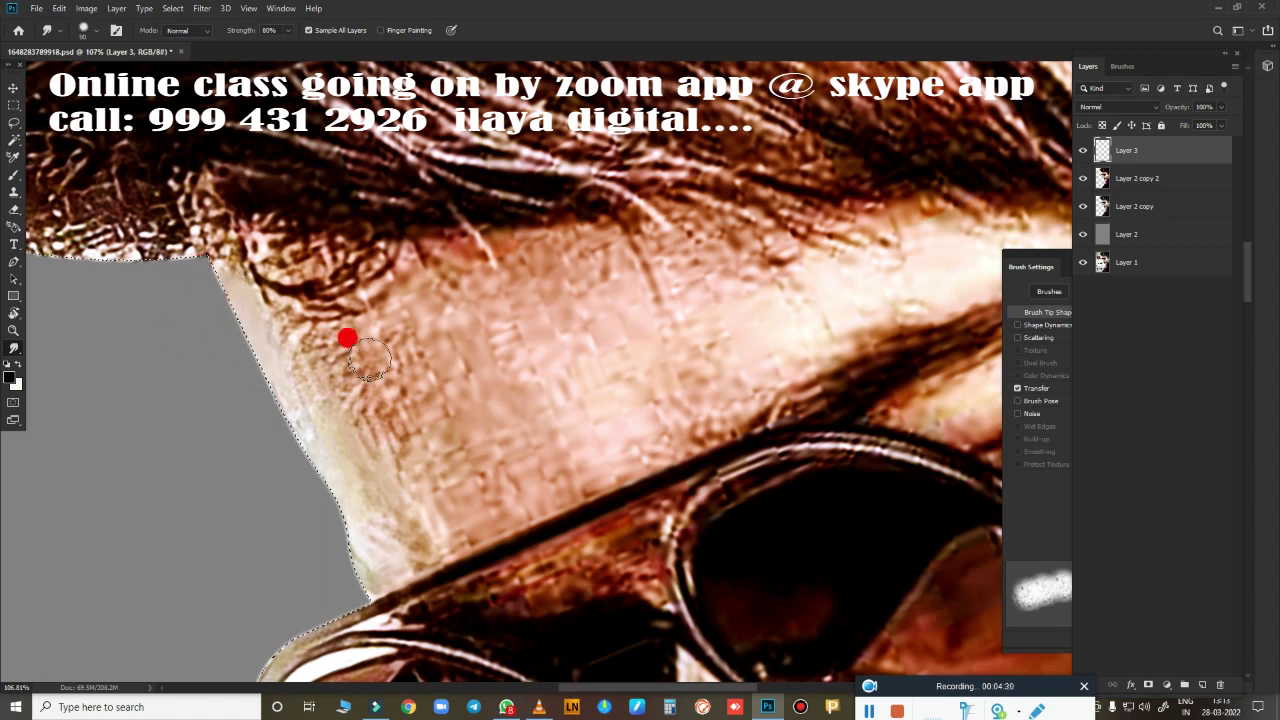
left_click(1057, 471)
left_click(1065, 390)
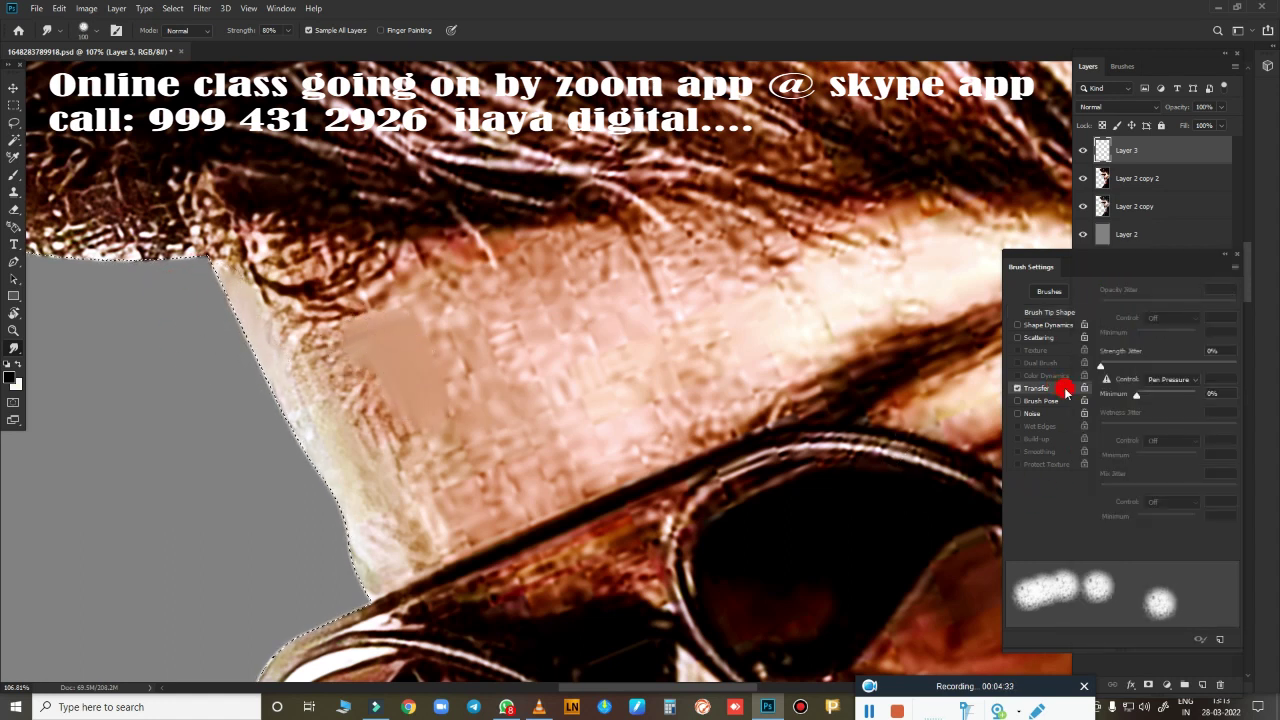
mouse_move(603, 334)
left_mouse_down()
mouse_move(614, 400)
mouse_move(671, 382)
left_mouse_up()
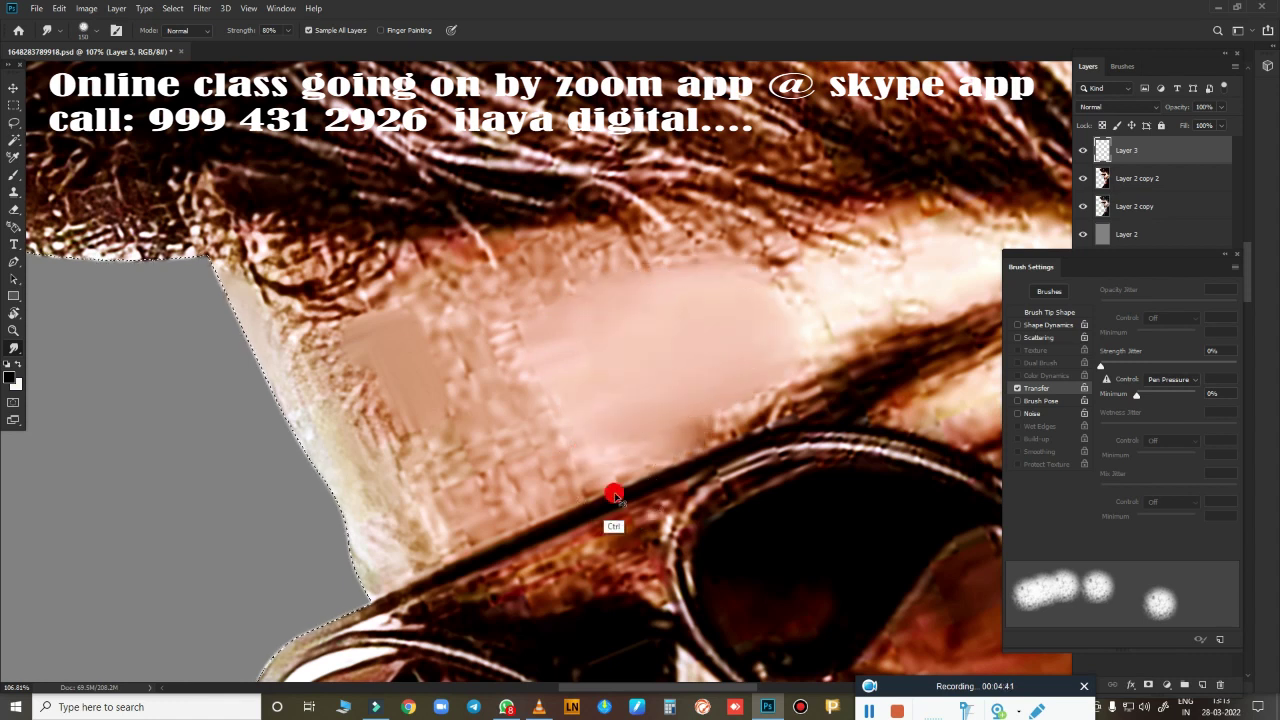
key("ctrl+z")
key("ctrl+z")
key("ctrl+z")
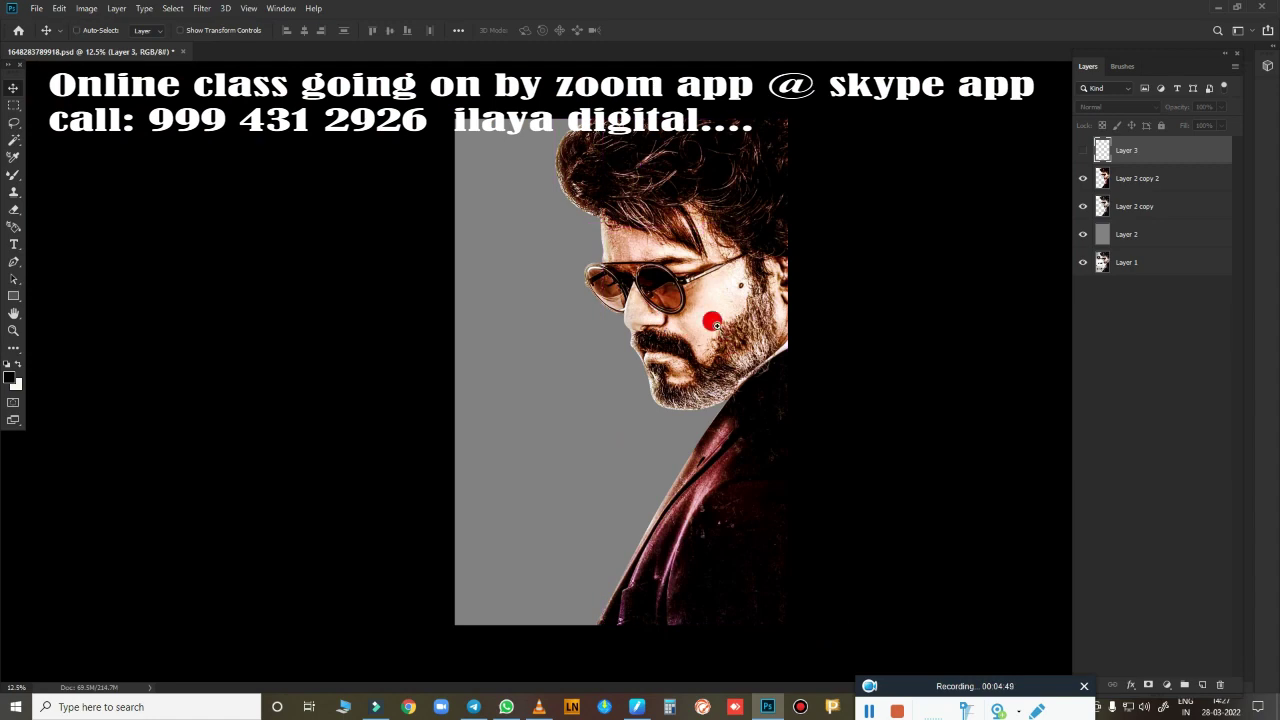
Dismiss the hidden-layer warning from a forehead smudge attempt and turn on Layer 3's visibility.
mouse_move(700, 320)
left_mouse_down()
mouse_move(805, 367)
mouse_move(624, 348)
left_mouse_up()
scroll(790, 420, "up", 5)
key("r")
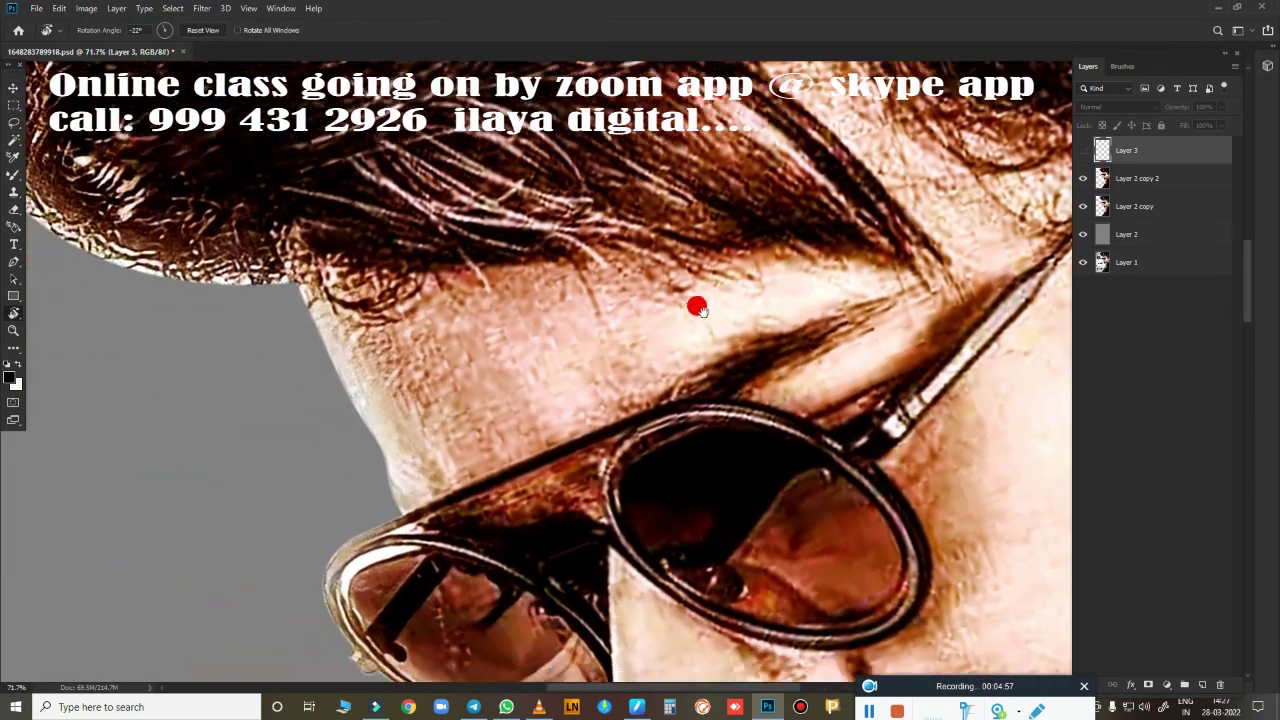
scroll(624, 348, "up", 3)
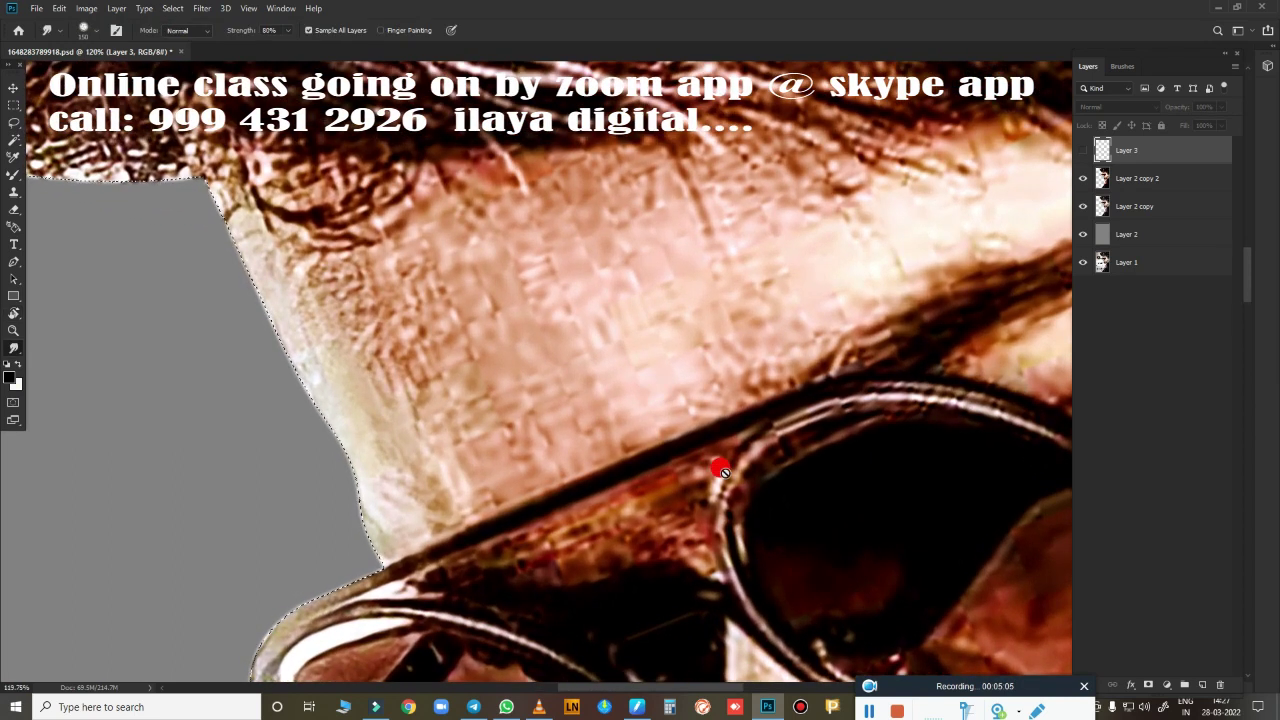
left_click(557, 349)
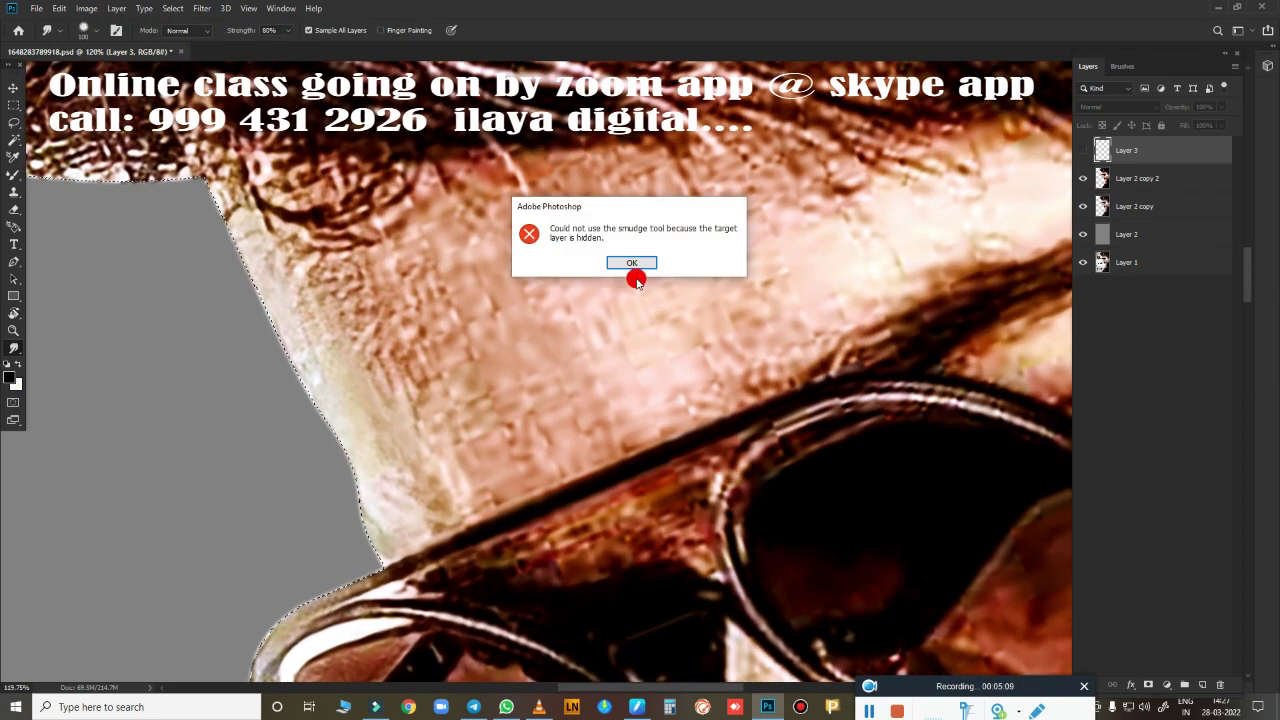
left_click(634, 263)
left_click(1082, 150)
Smudge the face edge near the forehead with Transfer strength kept on Pen Pressure.
left_click_drag(280, 343, 229, 217)
key("F5")
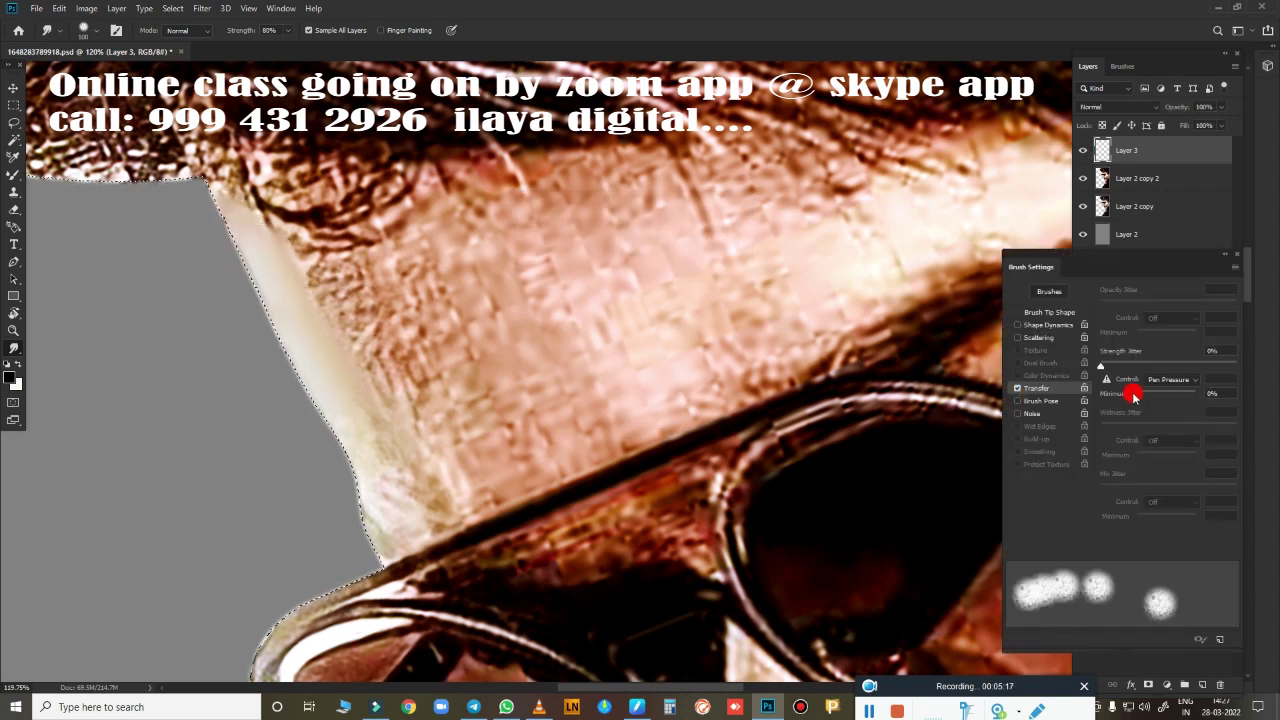
left_click(1160, 380)
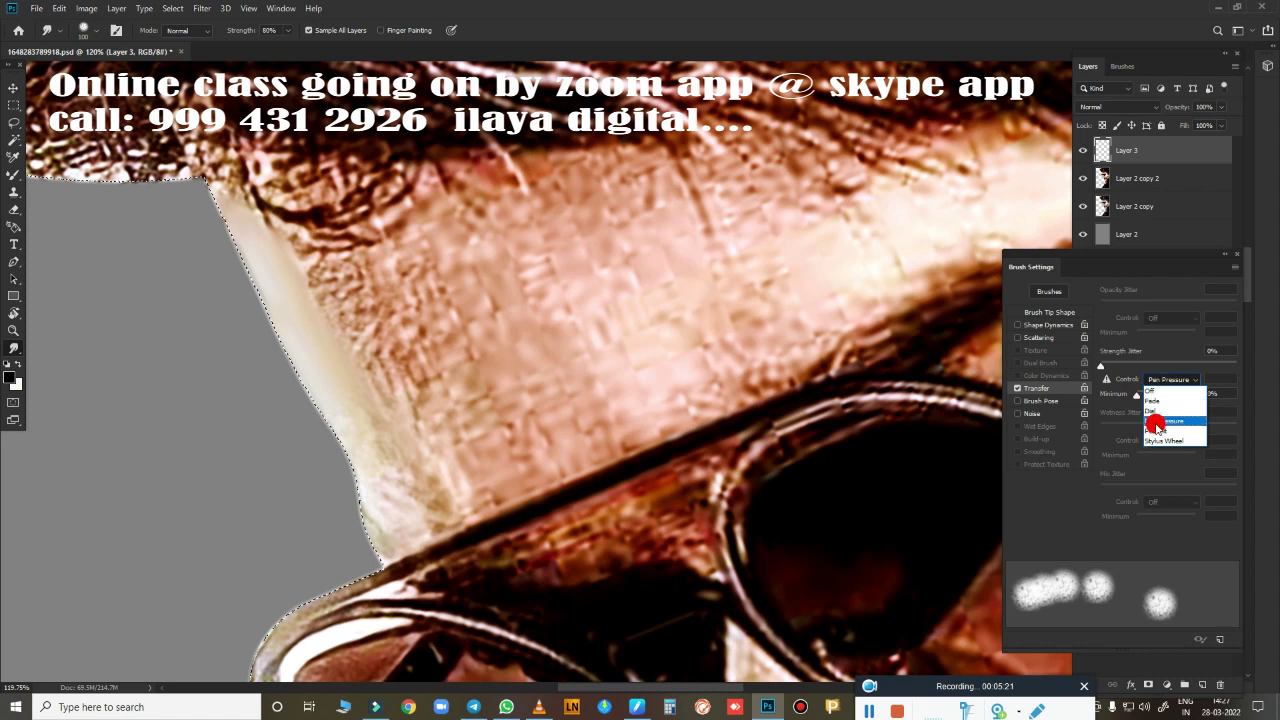
left_click(1160, 421)
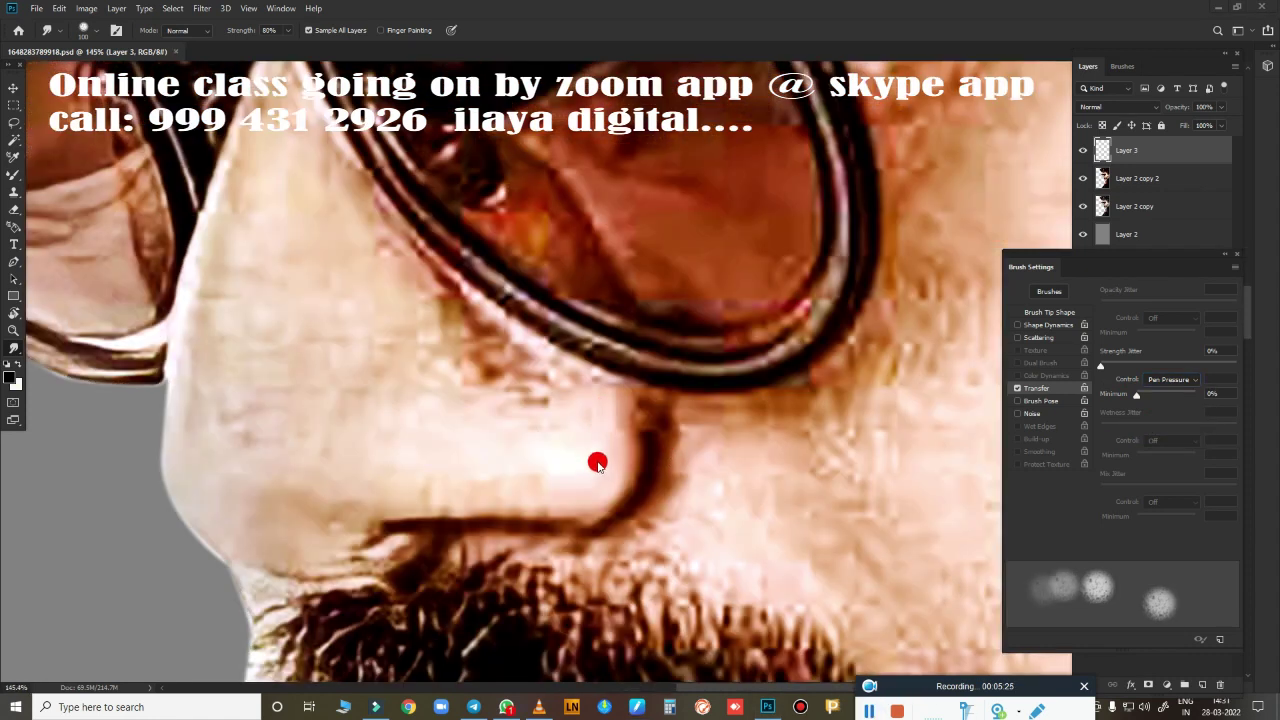
mouse_move(597, 463)
left_mouse_down()
mouse_move(586, 437)
mouse_move(346, 443)
mouse_move(203, 354)
mouse_move(205, 161)
mouse_move(588, 466)
left_mouse_up()
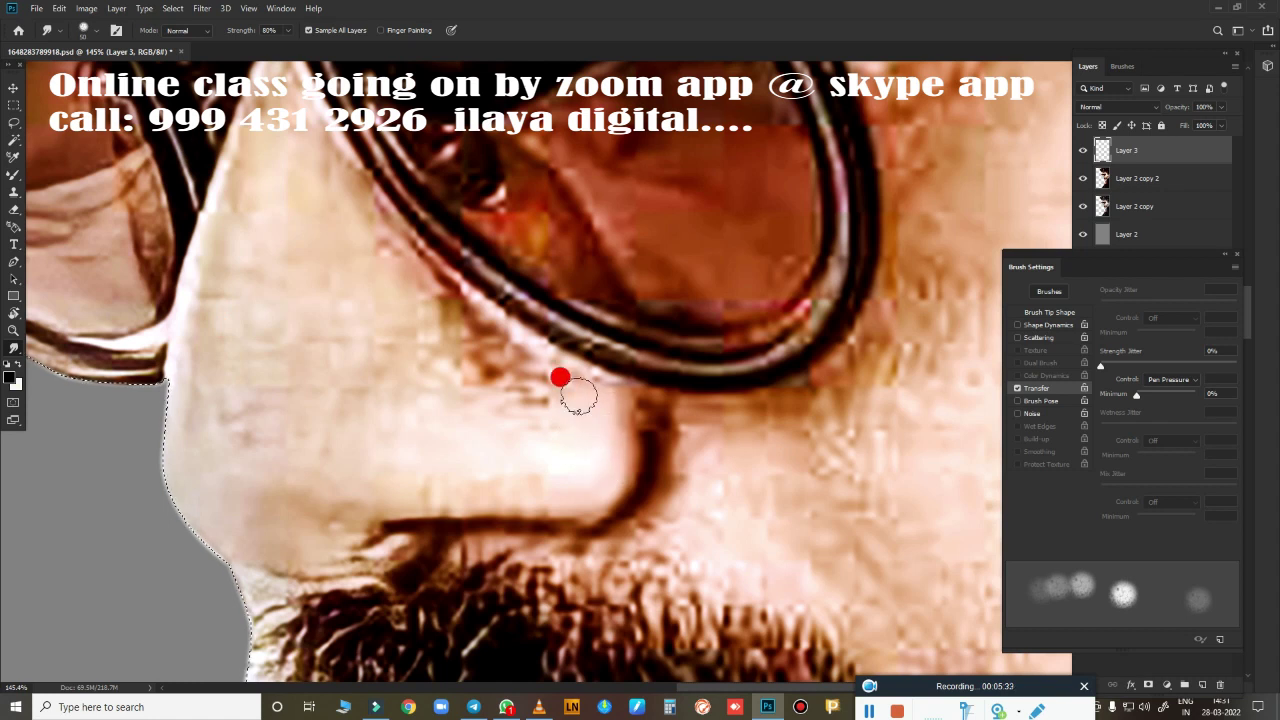
Smudge the nose side, bridge, upper part and underside into smooth skin.
key("ctrl+alt+i")
left_click(786, 318)
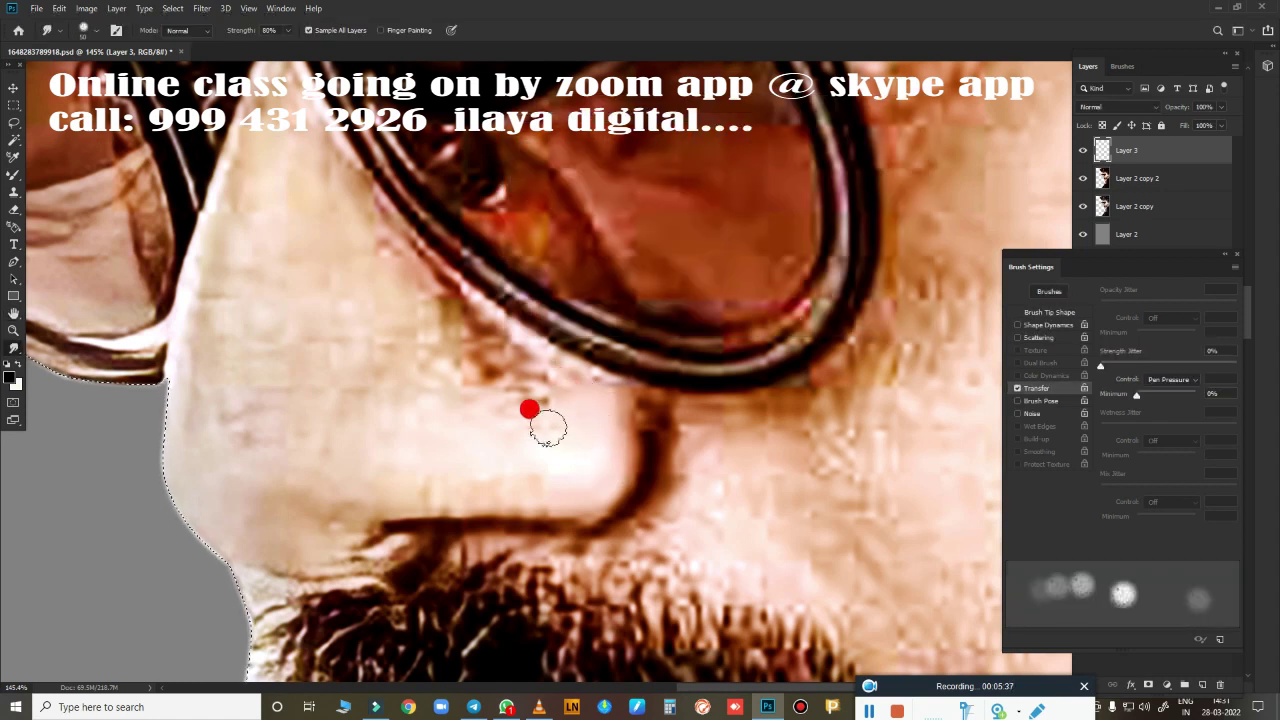
left_click_drag(552, 439, 569, 455)
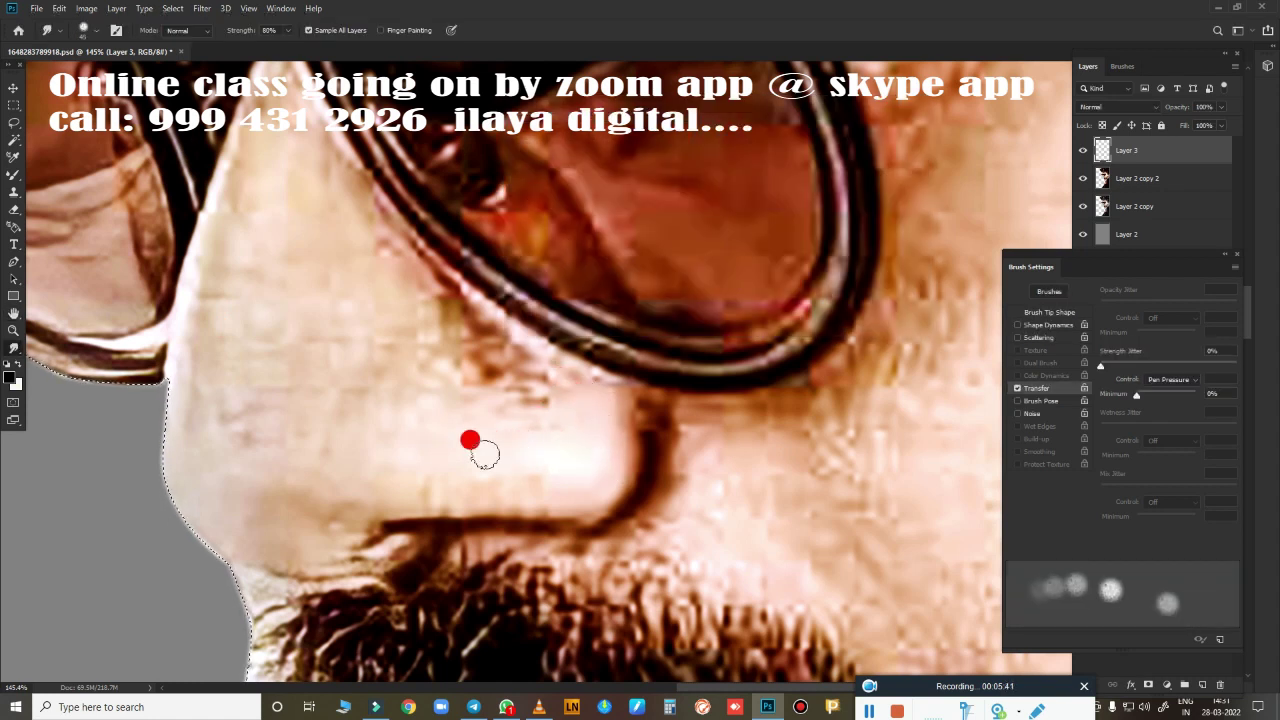
mouse_move(470, 440)
left_mouse_down()
mouse_move(529, 443)
mouse_move(423, 503)
mouse_move(463, 475)
mouse_move(406, 486)
mouse_move(509, 423)
mouse_move(386, 480)
mouse_move(509, 464)
mouse_move(394, 429)
mouse_move(506, 451)
mouse_move(489, 466)
mouse_move(380, 463)
mouse_move(580, 448)
mouse_move(569, 474)
mouse_move(512, 479)
left_mouse_up()
mouse_move(560, 442)
left_mouse_down()
mouse_move(537, 357)
mouse_move(517, 346)
mouse_move(586, 437)
mouse_move(567, 381)
mouse_move(534, 349)
mouse_move(585, 435)
mouse_move(413, 412)
left_mouse_up()
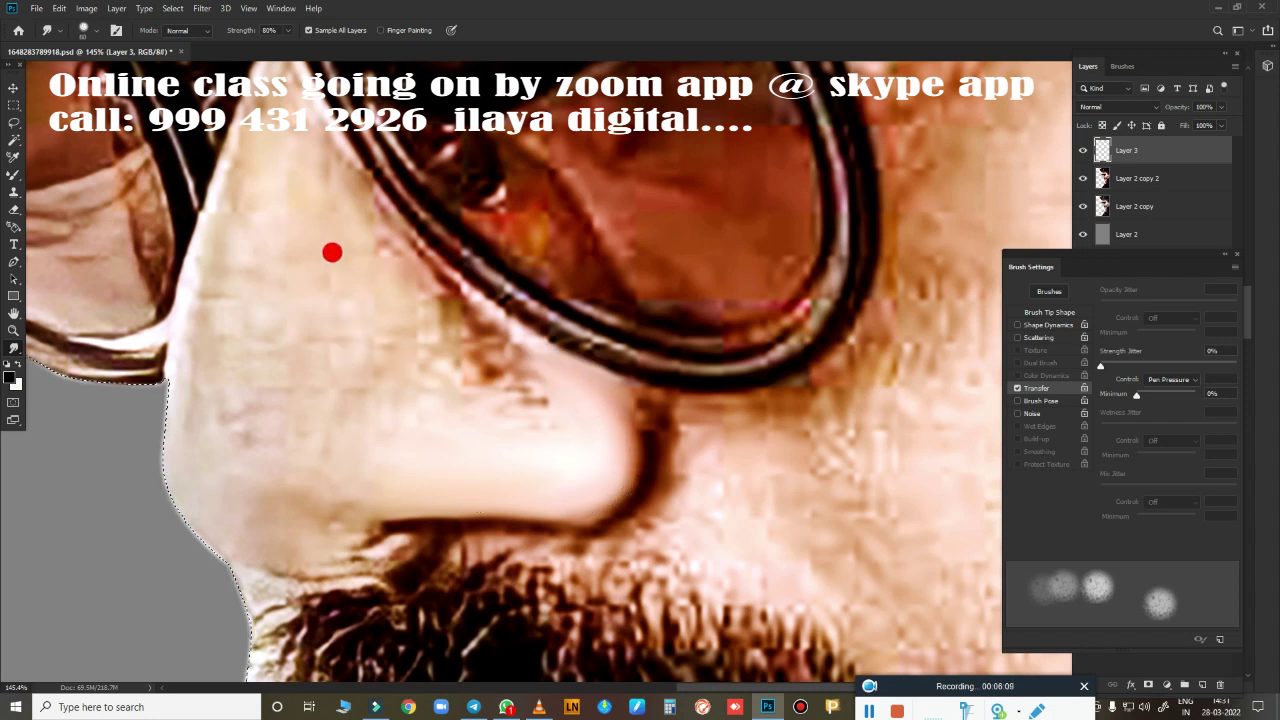
mouse_move(332, 252)
left_mouse_down()
mouse_move(343, 249)
mouse_move(349, 274)
mouse_move(323, 246)
mouse_move(424, 376)
mouse_move(314, 397)
mouse_move(324, 449)
left_mouse_up()
mouse_move(198, 481)
left_mouse_down()
mouse_move(214, 349)
mouse_move(194, 400)
mouse_move(297, 529)
mouse_move(375, 495)
mouse_move(229, 506)
mouse_move(187, 418)
mouse_move(320, 466)
mouse_move(343, 509)
mouse_move(280, 520)
mouse_move(363, 502)
mouse_move(327, 520)
mouse_move(336, 529)
mouse_move(398, 494)
mouse_move(354, 514)
mouse_move(197, 517)
mouse_move(303, 471)
mouse_move(243, 497)
mouse_move(329, 491)
left_mouse_up()
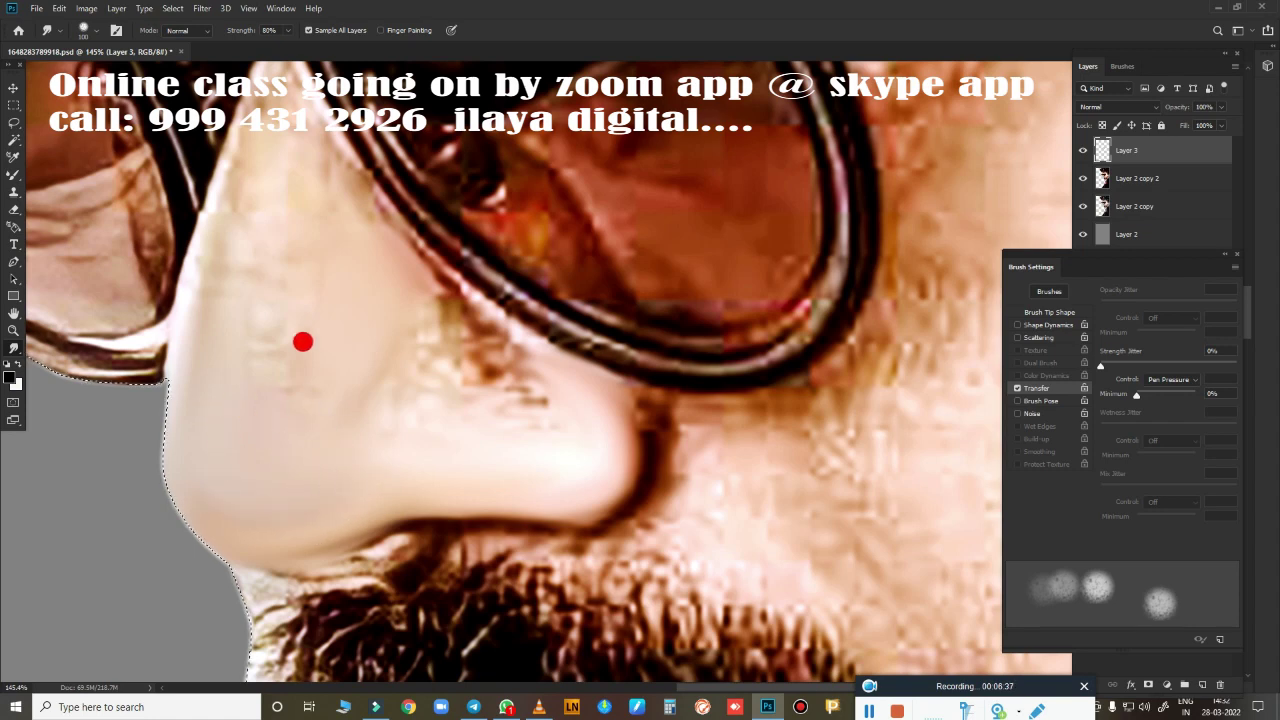
Zoom in on the nose and make the smudge brush smaller.
key("ctrl+0")
scroll(496, 427, "up", 3)
scroll(551, 434, "up", 2)
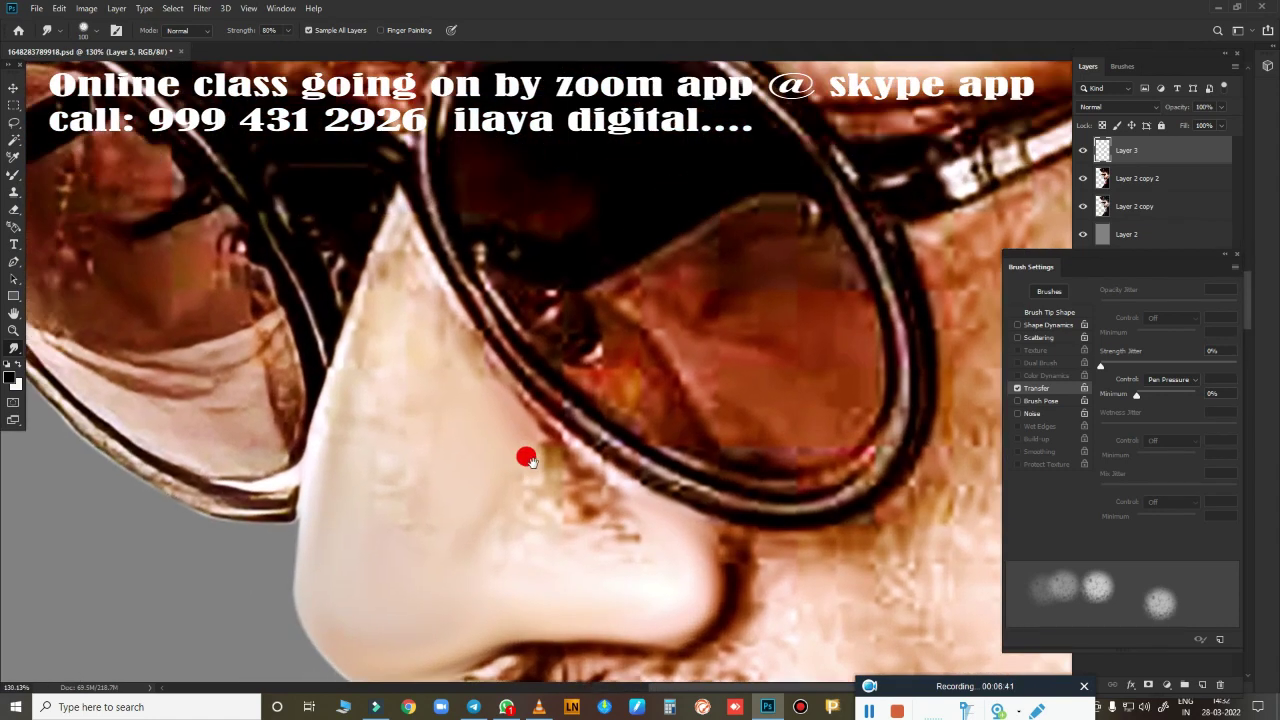
scroll(526, 457, "up", 2)
scroll(517, 443, "up", 1)
scroll(523, 470, "down", 1)
left_click_drag(474, 471, 480, 357)
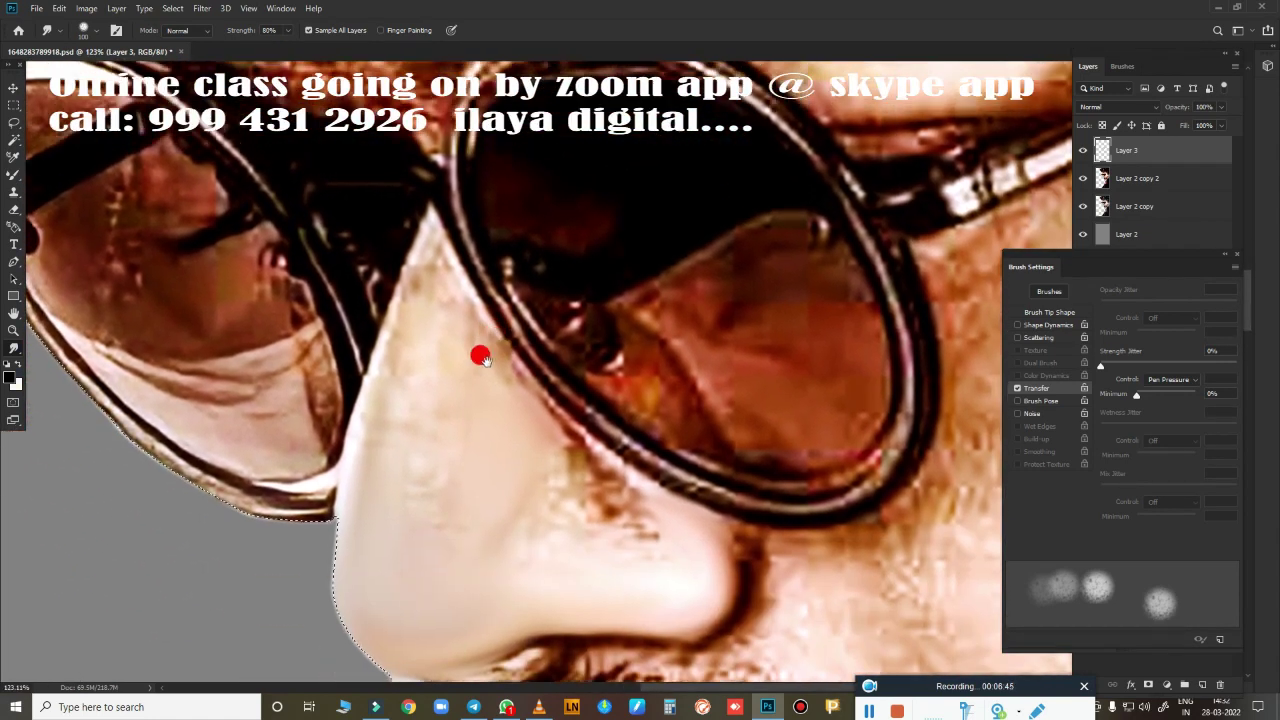
key("bracketleft")
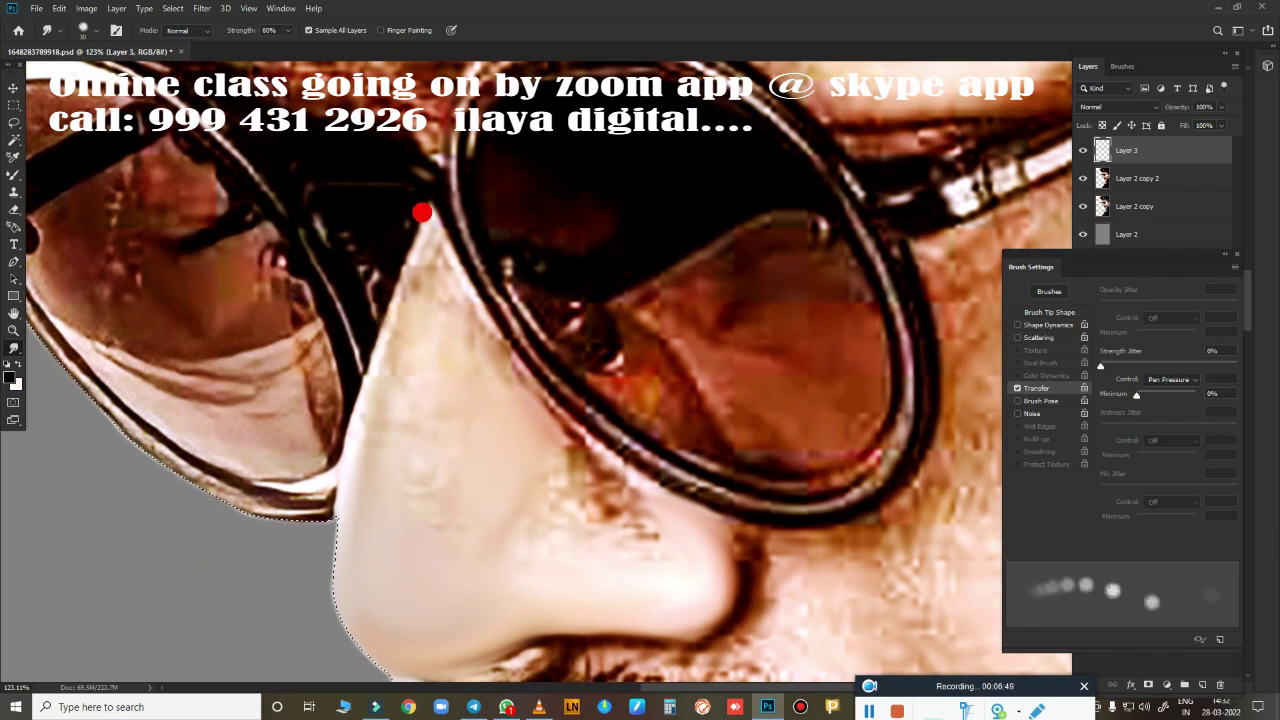
key("bracketleft")
key("bracketleft")
key("bracketright")
key("bracketright")
Smudge along the glasses frame and the nose edge beneath it.
left_click_drag(435, 197, 360, 352)
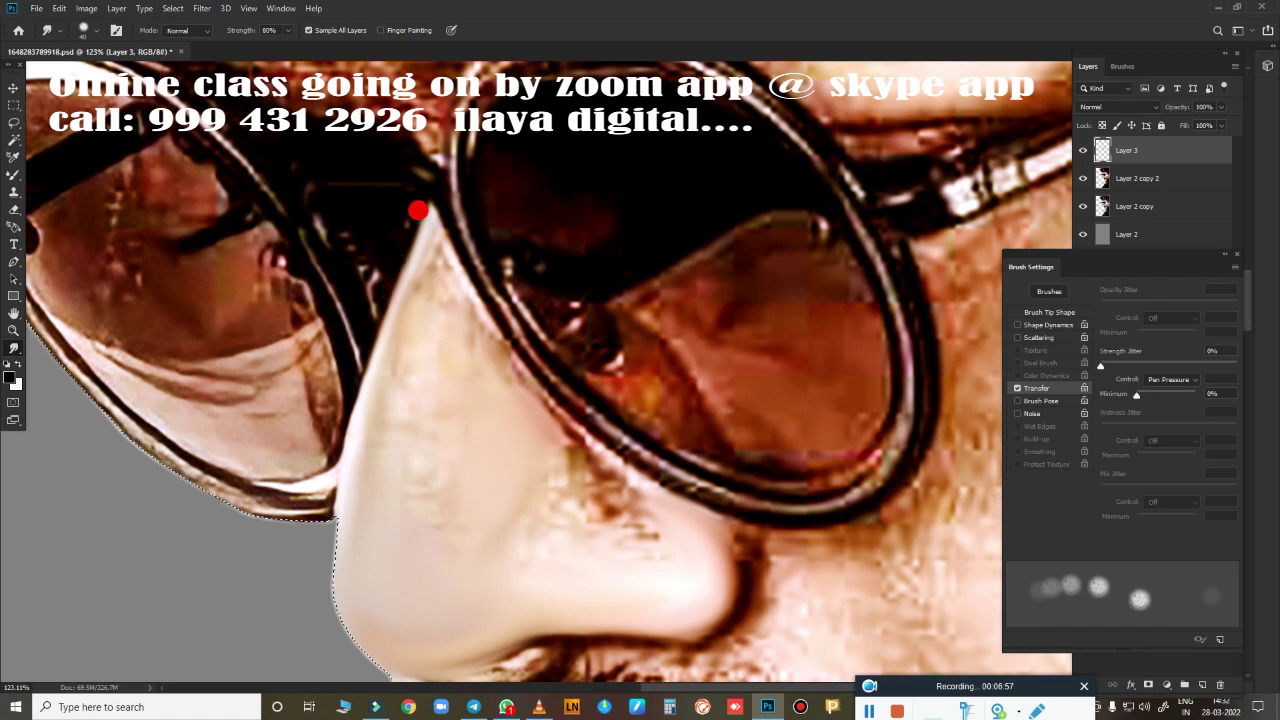
mouse_move(336, 479)
left_mouse_down()
mouse_move(446, 354)
mouse_move(427, 243)
mouse_move(509, 383)
mouse_move(493, 340)
mouse_move(631, 477)
mouse_move(559, 421)
left_mouse_up()
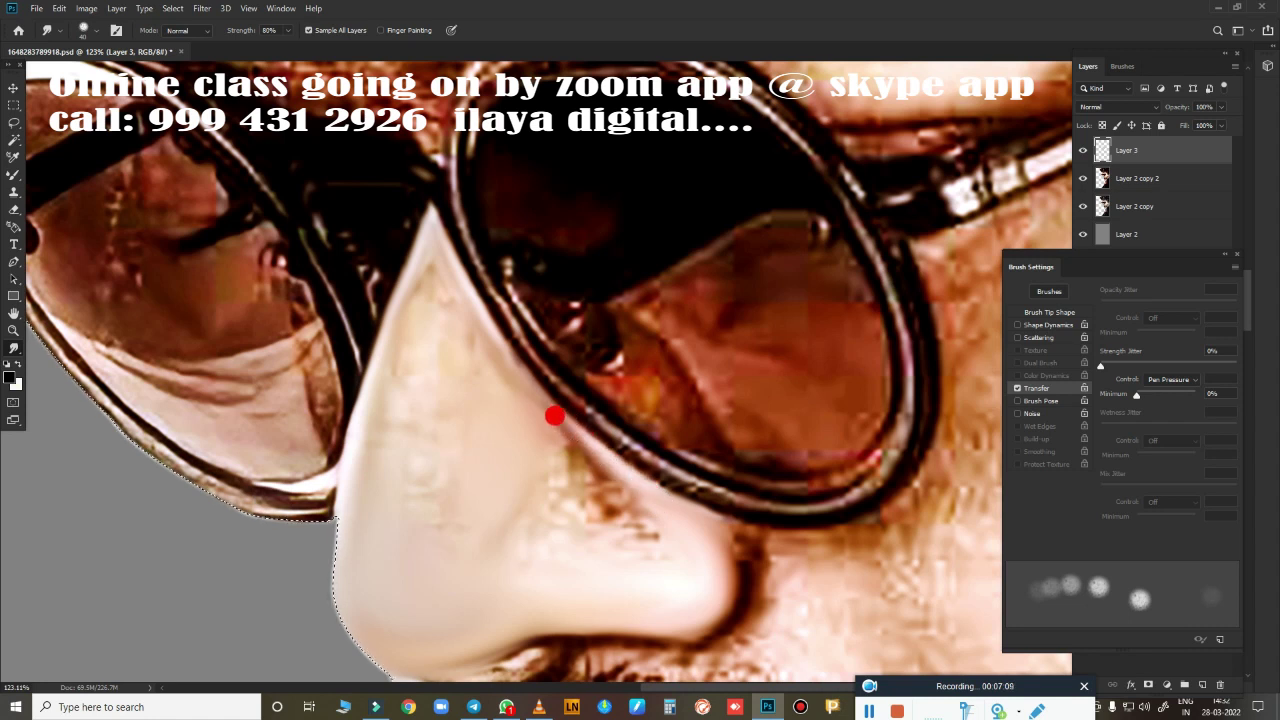
mouse_move(508, 355)
left_mouse_down()
mouse_move(543, 389)
mouse_move(571, 463)
mouse_move(497, 380)
mouse_move(543, 423)
mouse_move(403, 406)
mouse_move(400, 274)
mouse_move(373, 316)
mouse_move(446, 323)
mouse_move(394, 374)
mouse_move(429, 540)
mouse_move(490, 440)
mouse_move(480, 377)
mouse_move(540, 446)
mouse_move(612, 489)
mouse_move(586, 466)
mouse_move(491, 480)
mouse_move(537, 437)
mouse_move(541, 456)
mouse_move(494, 449)
mouse_move(469, 531)
mouse_move(460, 520)
mouse_move(600, 492)
mouse_move(526, 491)
mouse_move(457, 517)
mouse_move(391, 481)
mouse_move(311, 583)
mouse_move(634, 545)
mouse_move(622, 536)
left_mouse_up()
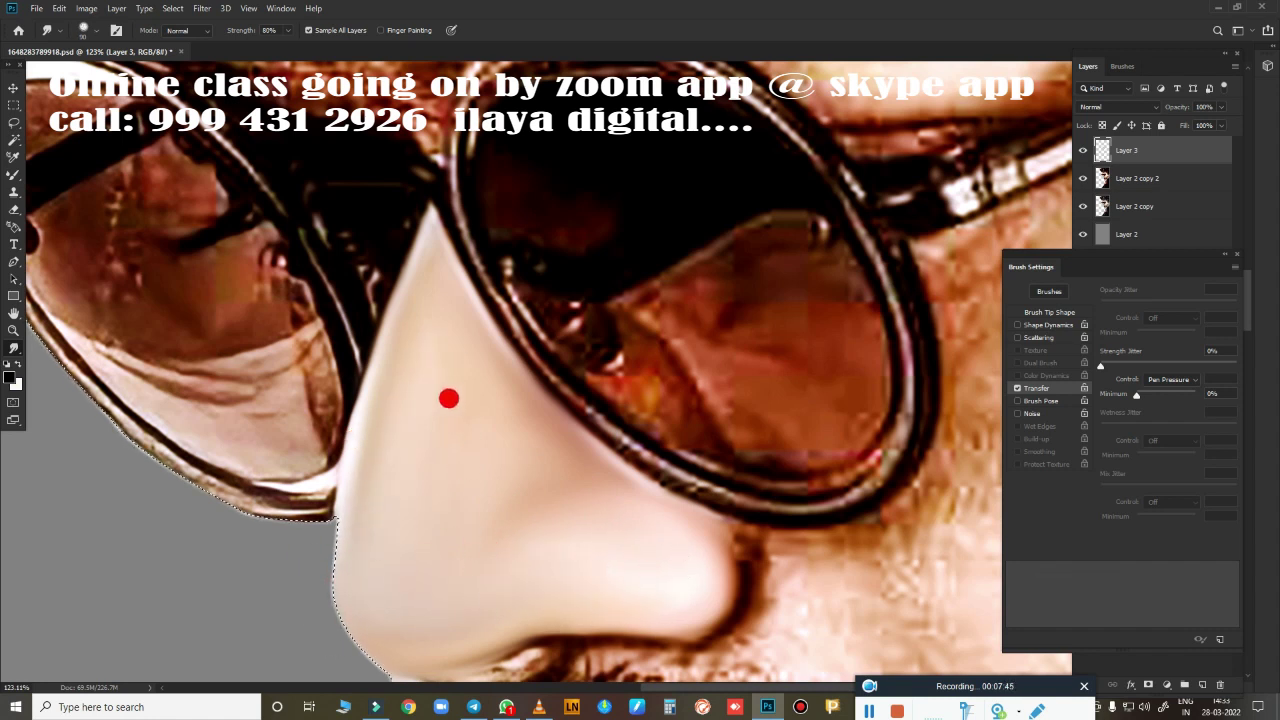
Smudge the dark shadow under the nose tip along the moustache edge in four strokes.
scroll(500, 430, "down", 3)
scroll(560, 490, "down", 3)
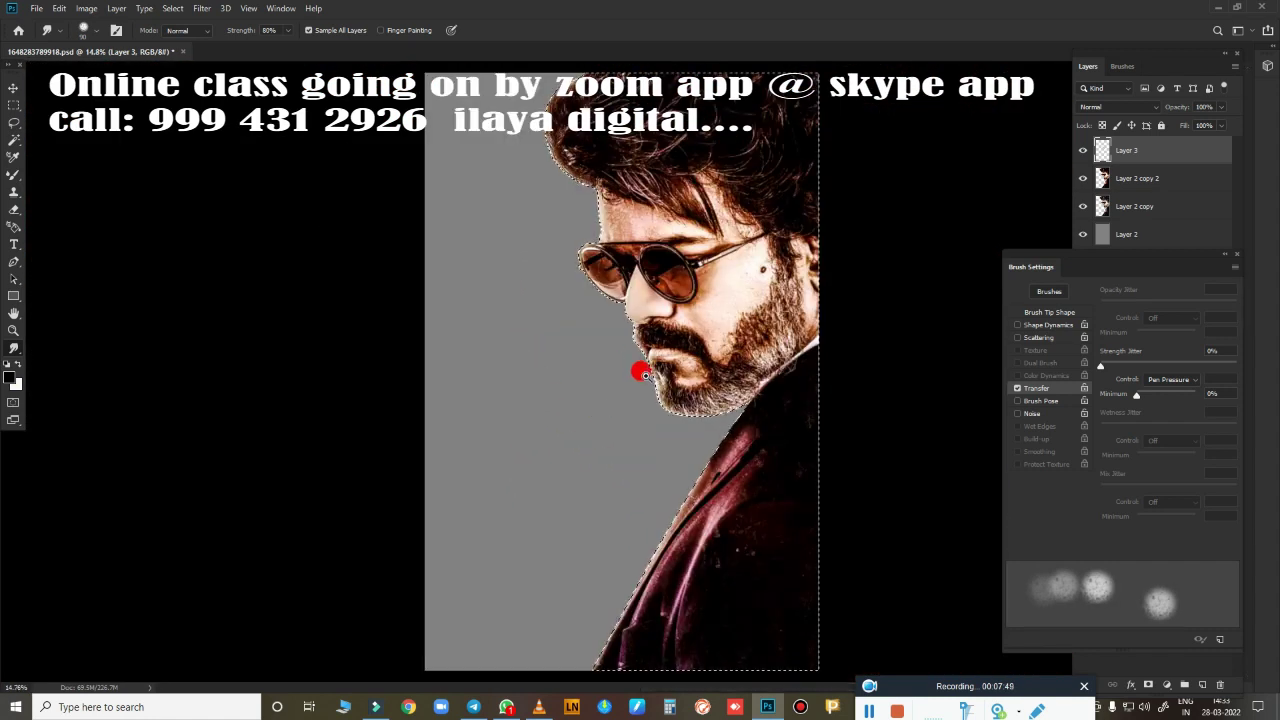
scroll(645, 375, "up", 3)
scroll(560, 420, "up", 2)
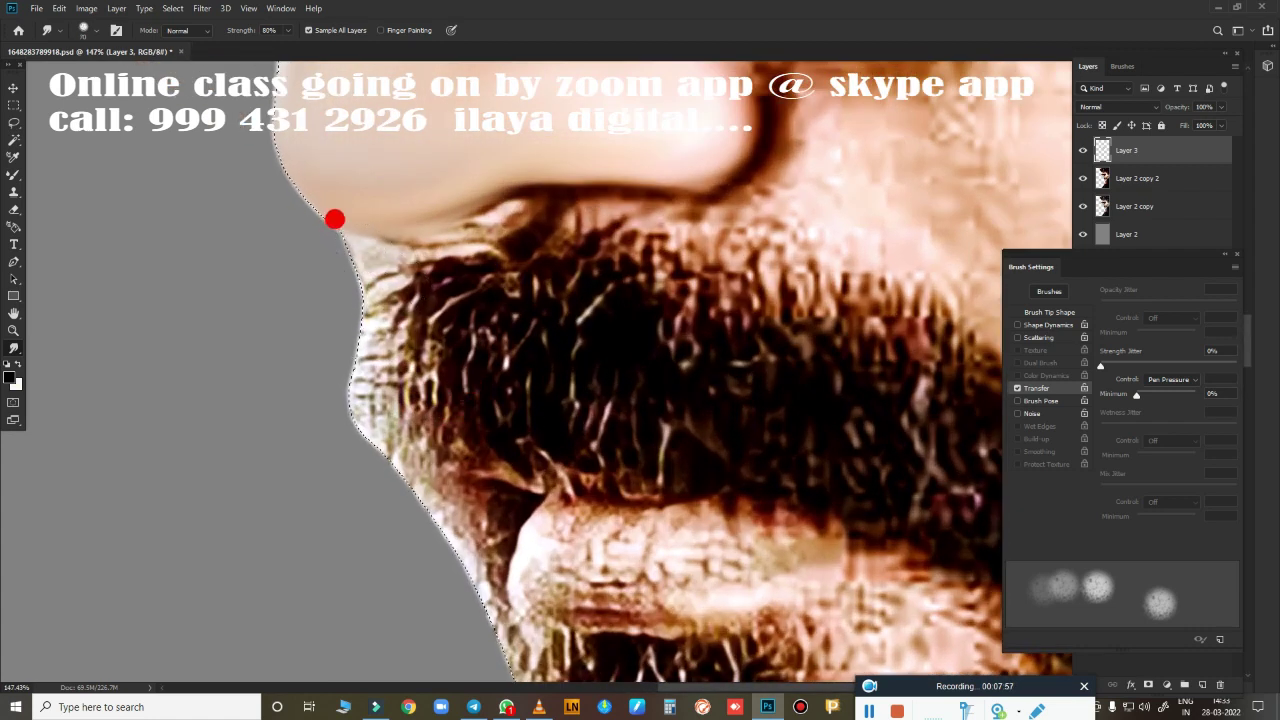
left_click_drag(336, 230, 492, 238)
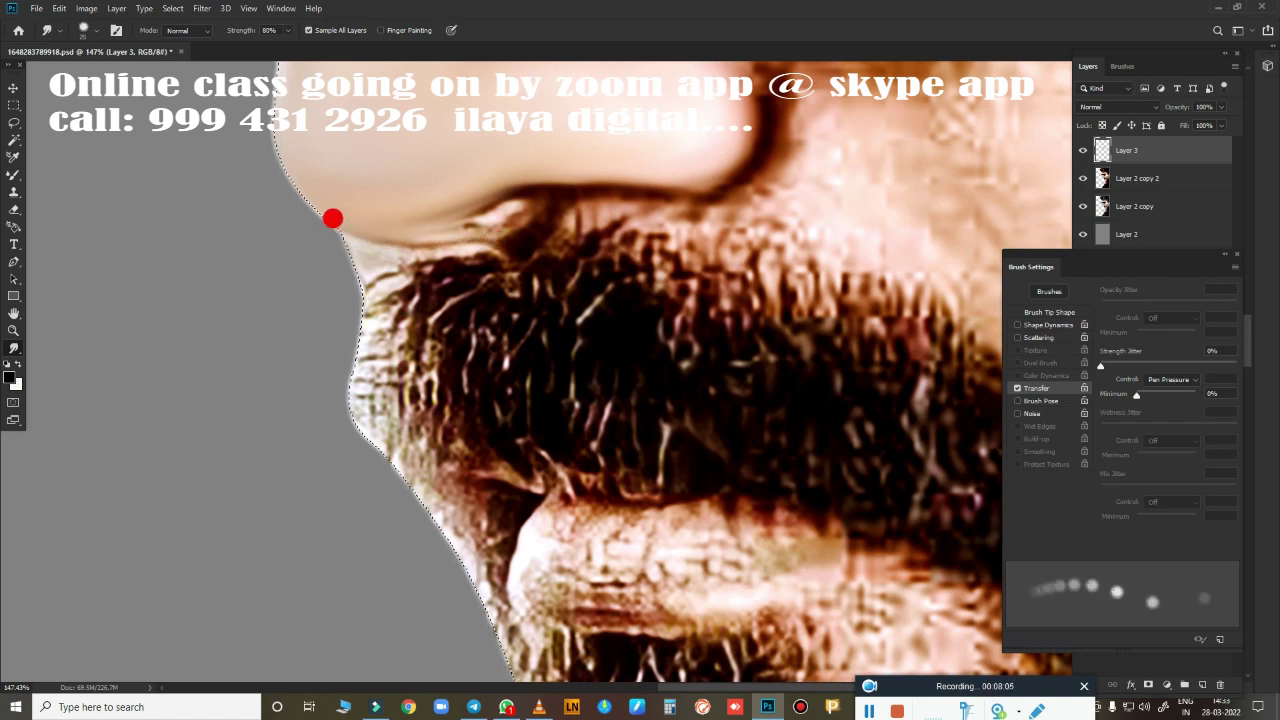
mouse_move(523, 182)
left_mouse_down()
mouse_move(434, 209)
mouse_move(505, 198)
left_mouse_up()
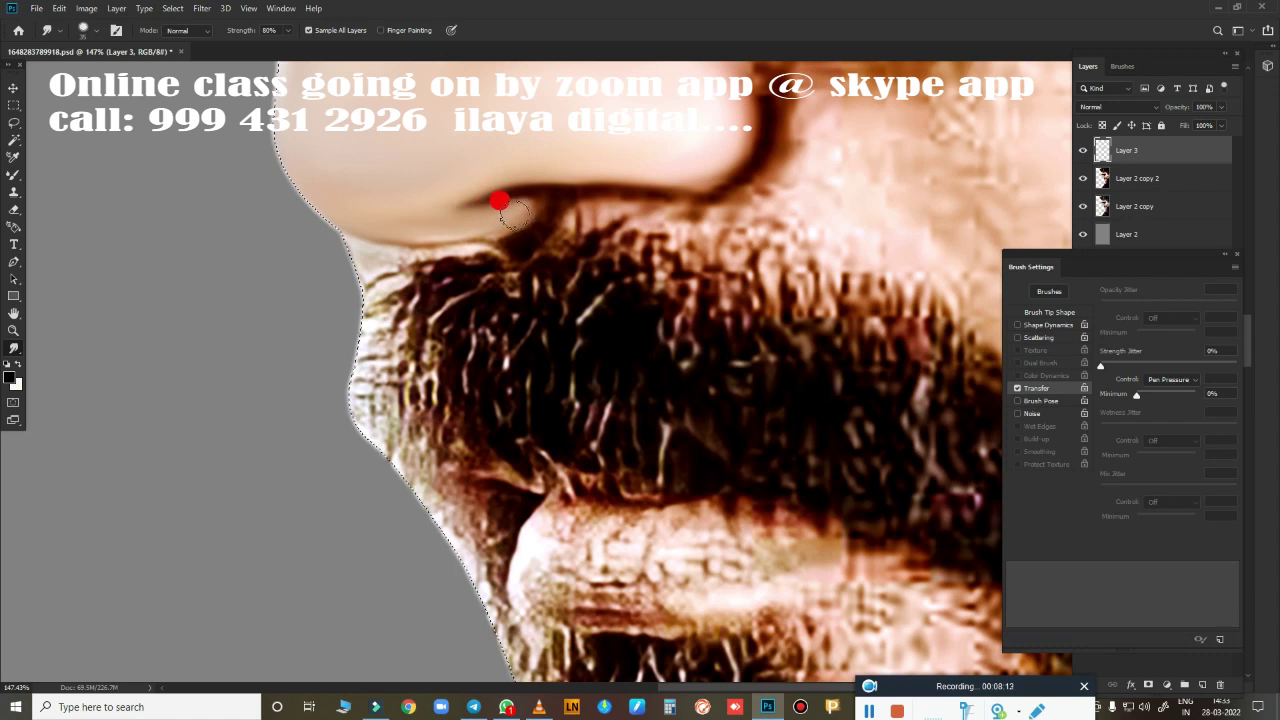
left_click_drag(443, 227, 419, 225)
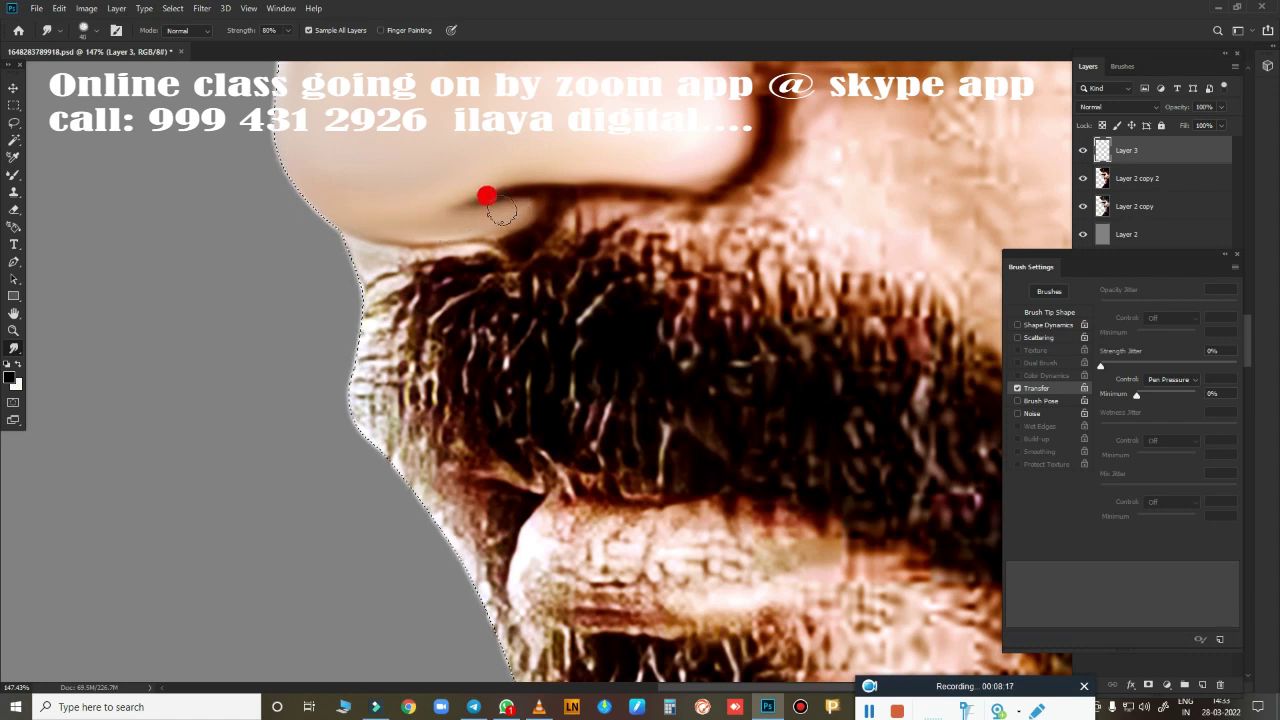
mouse_move(345, 205)
left_mouse_down()
mouse_move(546, 189)
mouse_move(506, 220)
mouse_move(379, 232)
mouse_move(375, 259)
left_mouse_up()
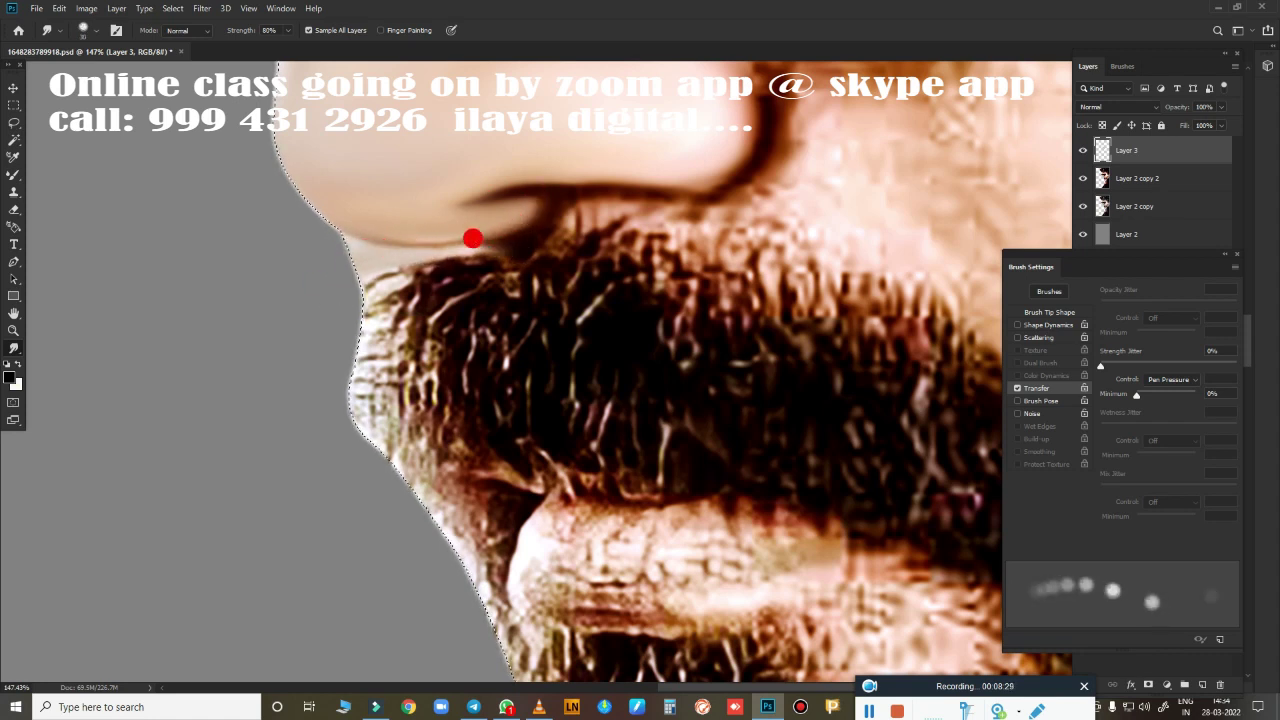
Blend the under-nose crease and nose-tip edge with the Very Wet, Light Mix Mixer Brush.
key("b")
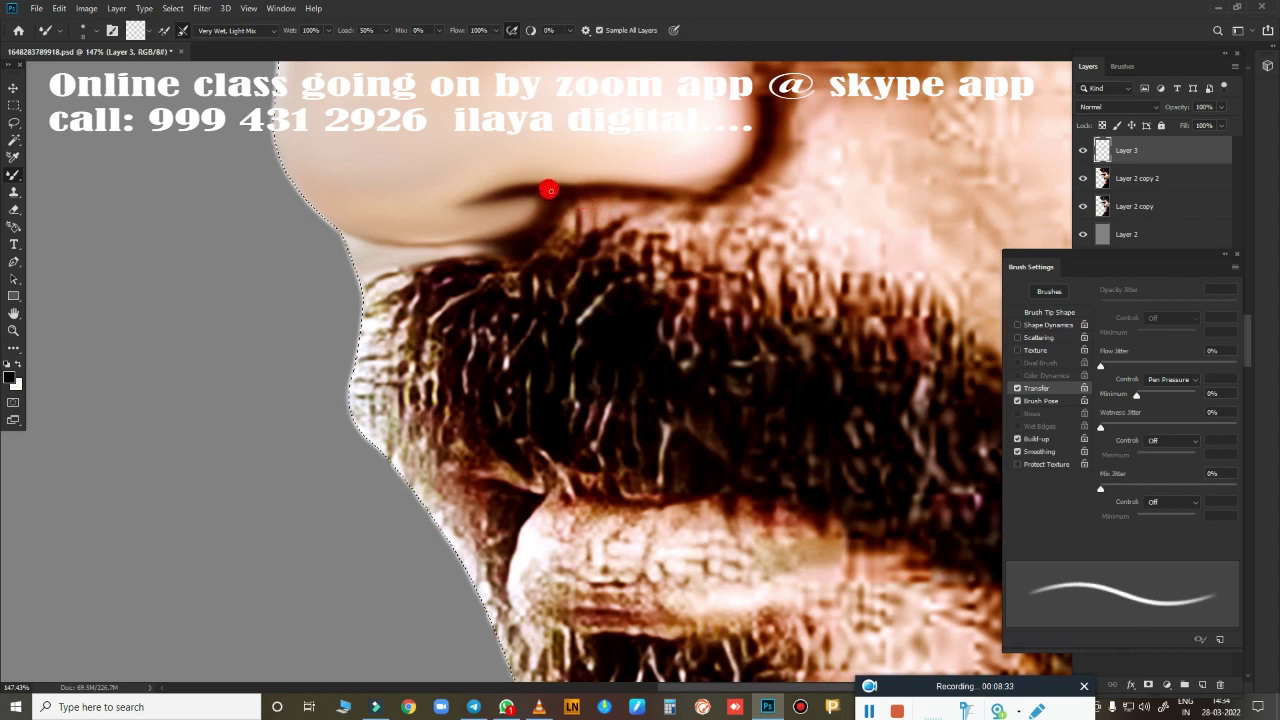
mouse_move(558, 196)
left_mouse_down()
mouse_move(566, 186)
mouse_move(525, 186)
mouse_move(734, 170)
left_mouse_up()
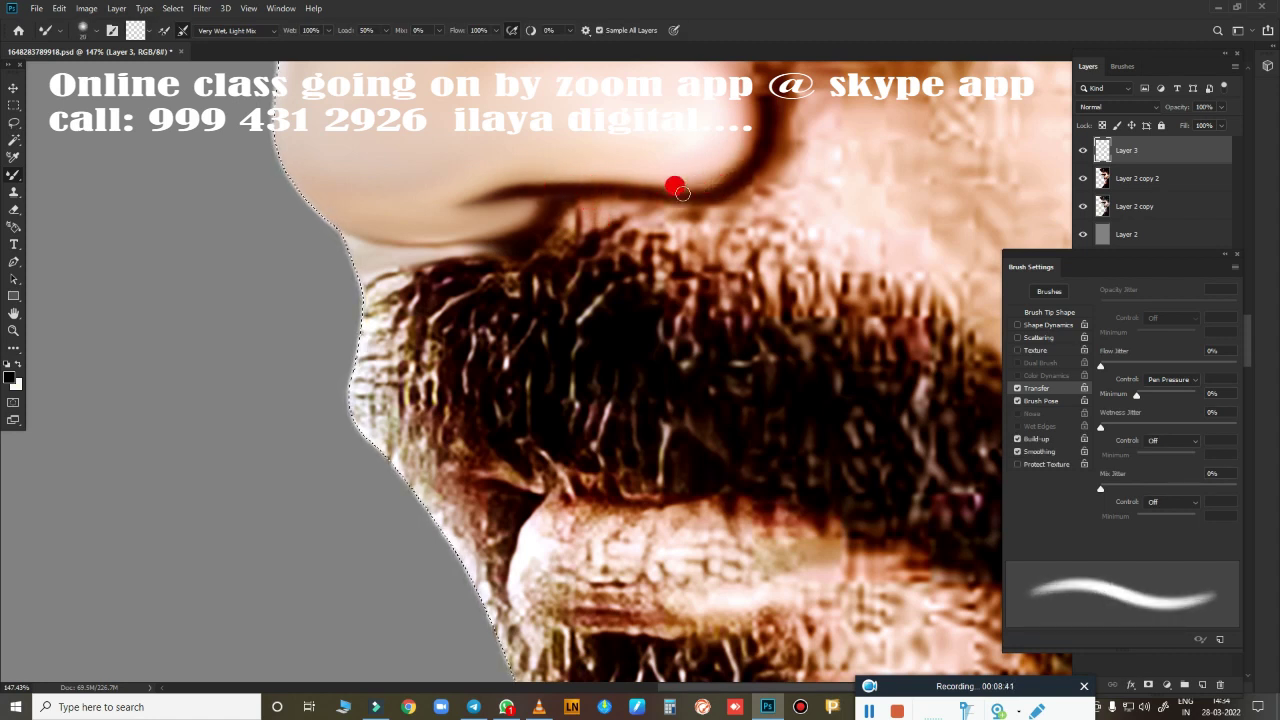
mouse_move(535, 187)
left_mouse_down()
mouse_move(484, 199)
mouse_move(540, 191)
mouse_move(427, 238)
left_mouse_up()
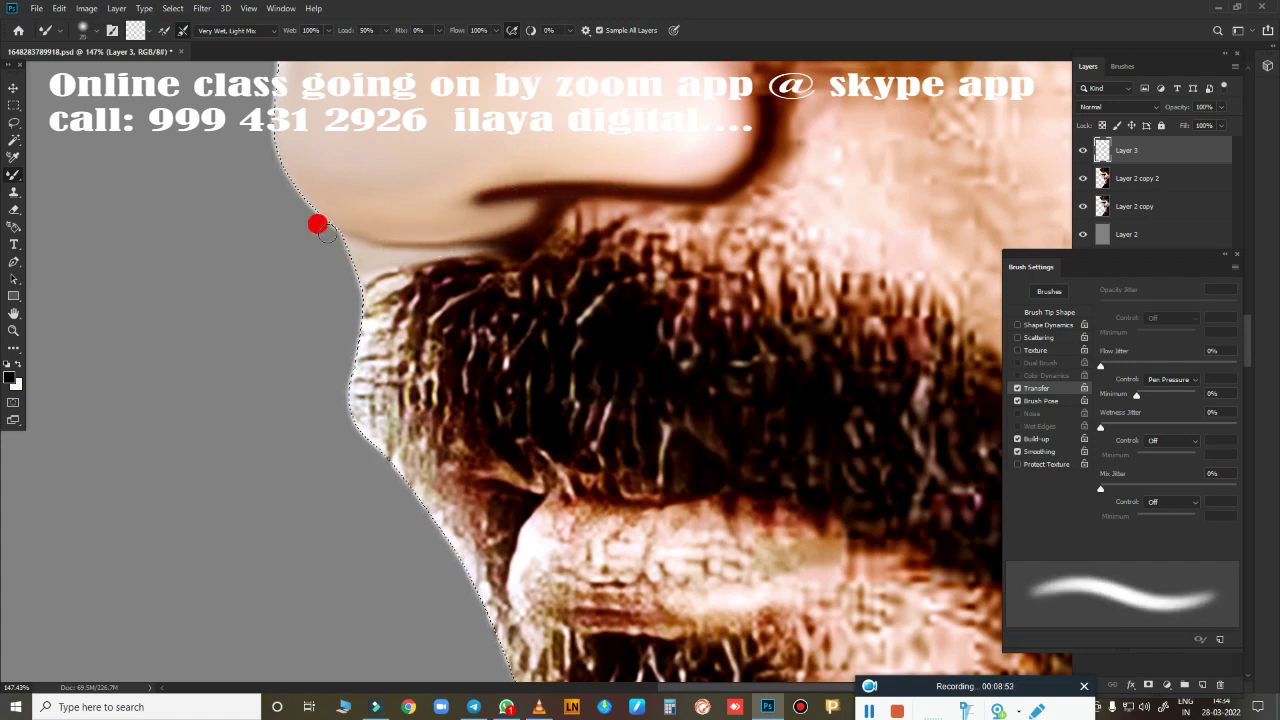
left_click_drag(603, 277, 466, 451)
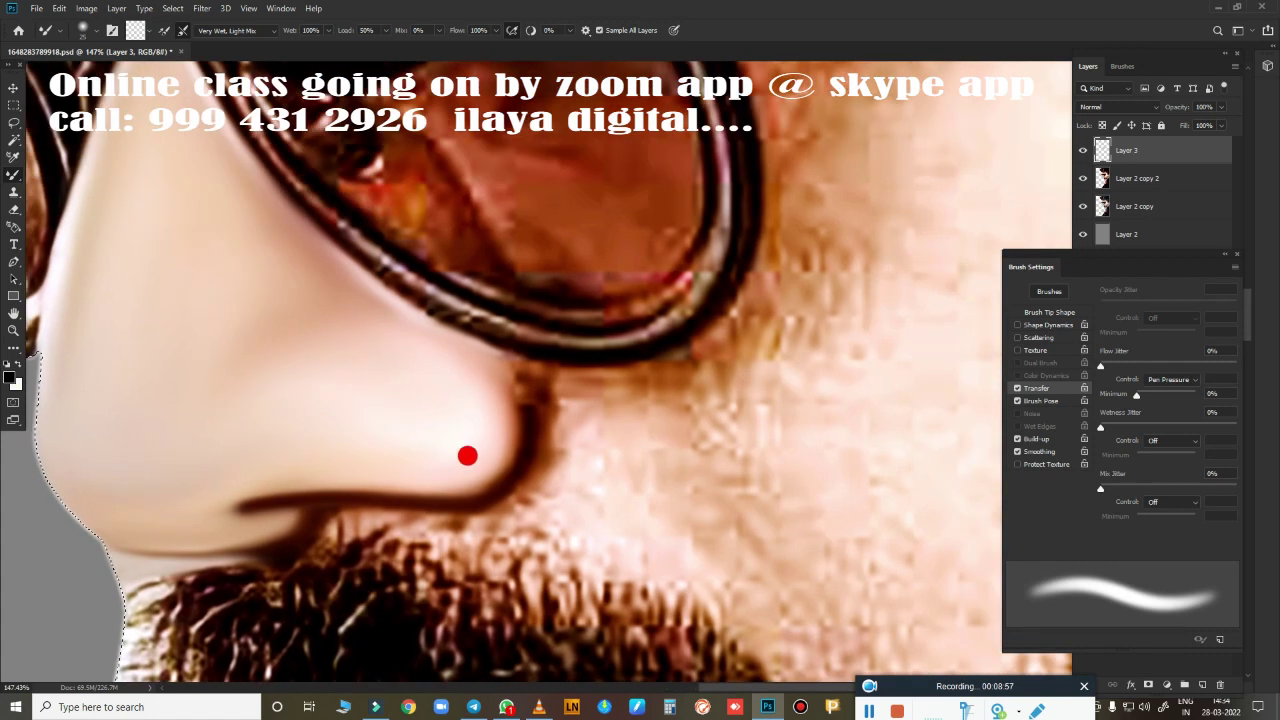
mouse_move(501, 383)
left_mouse_down()
mouse_move(514, 380)
mouse_move(477, 340)
mouse_move(534, 420)
mouse_move(466, 451)
mouse_move(480, 471)
mouse_move(527, 477)
left_mouse_up()
scroll(527, 477, "down", 3)
left_click(1082, 150)
Smudge the dark nose crease line and blend the skin across the nose tip.
left_click(1082, 150)
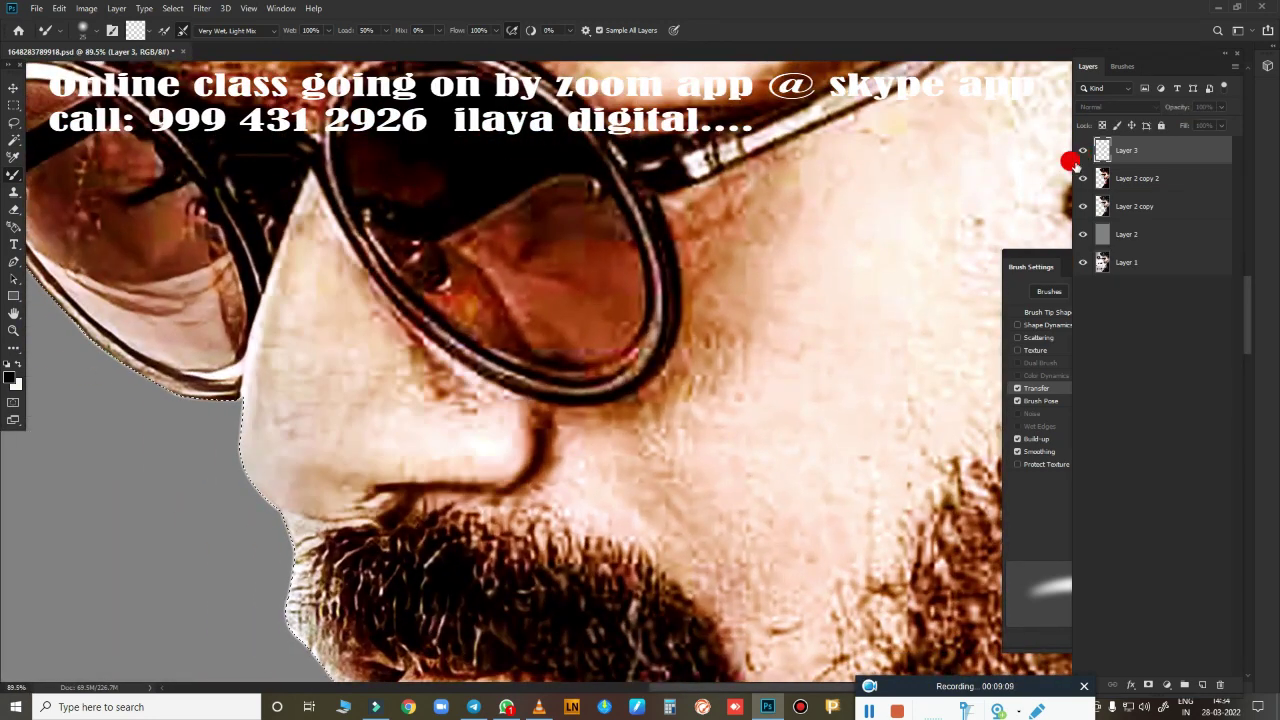
scroll(486, 466, "up", 3)
key("r")
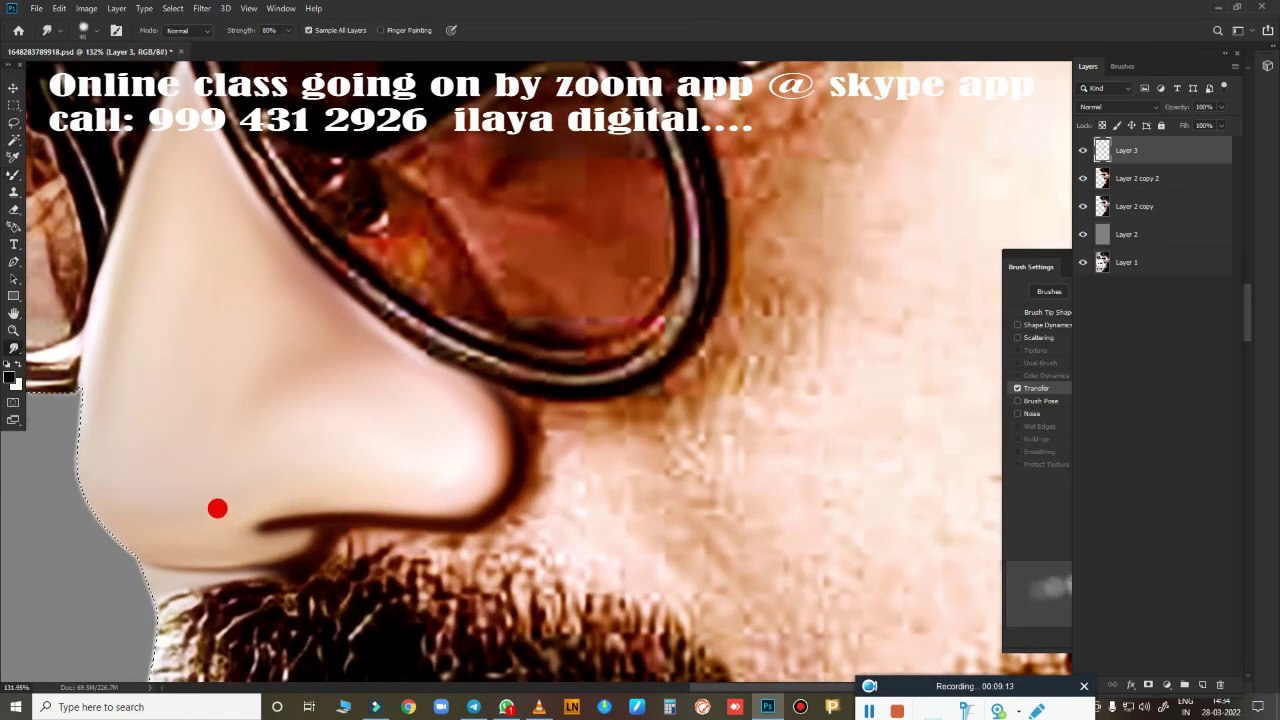
left_click_drag(217, 509, 311, 516)
mouse_move(424, 430)
left_mouse_down()
mouse_move(426, 417)
mouse_move(403, 410)
mouse_move(360, 419)
mouse_move(111, 394)
mouse_move(376, 371)
left_mouse_up()
Smooth the cheek between nose and moustache with the Mixer Brush.
left_click_drag(563, 429, 551, 489)
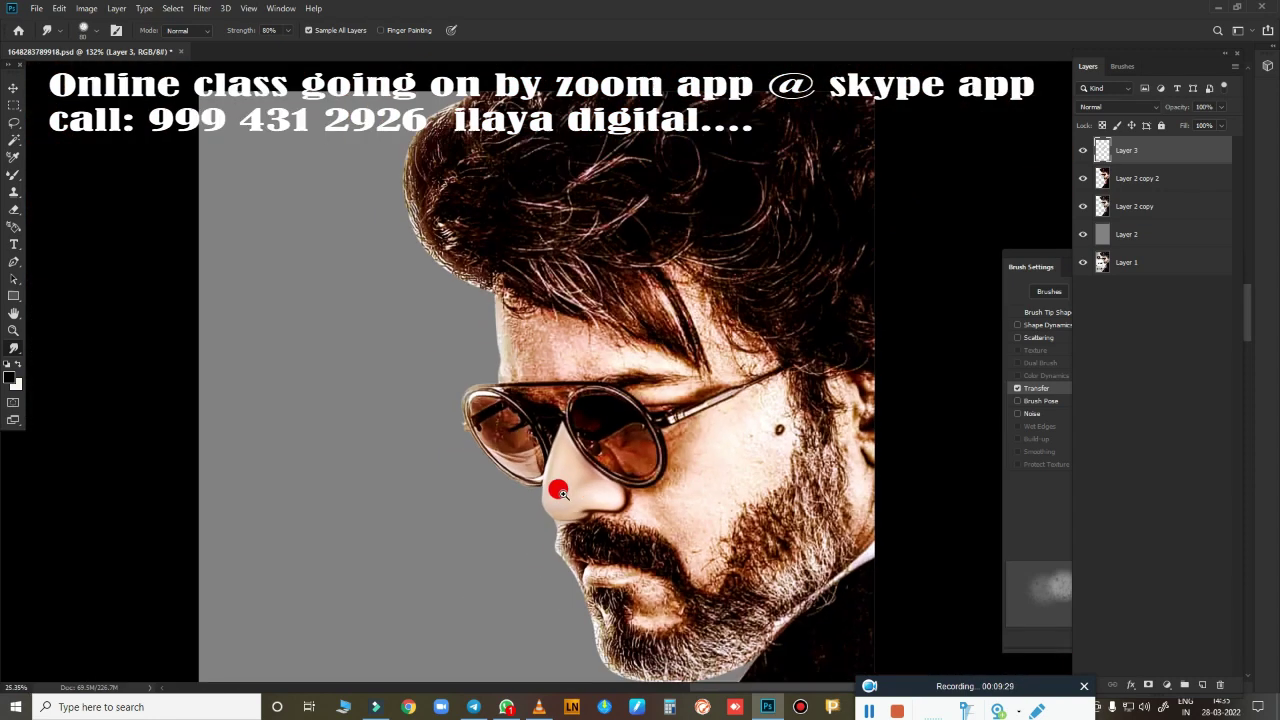
key("b")
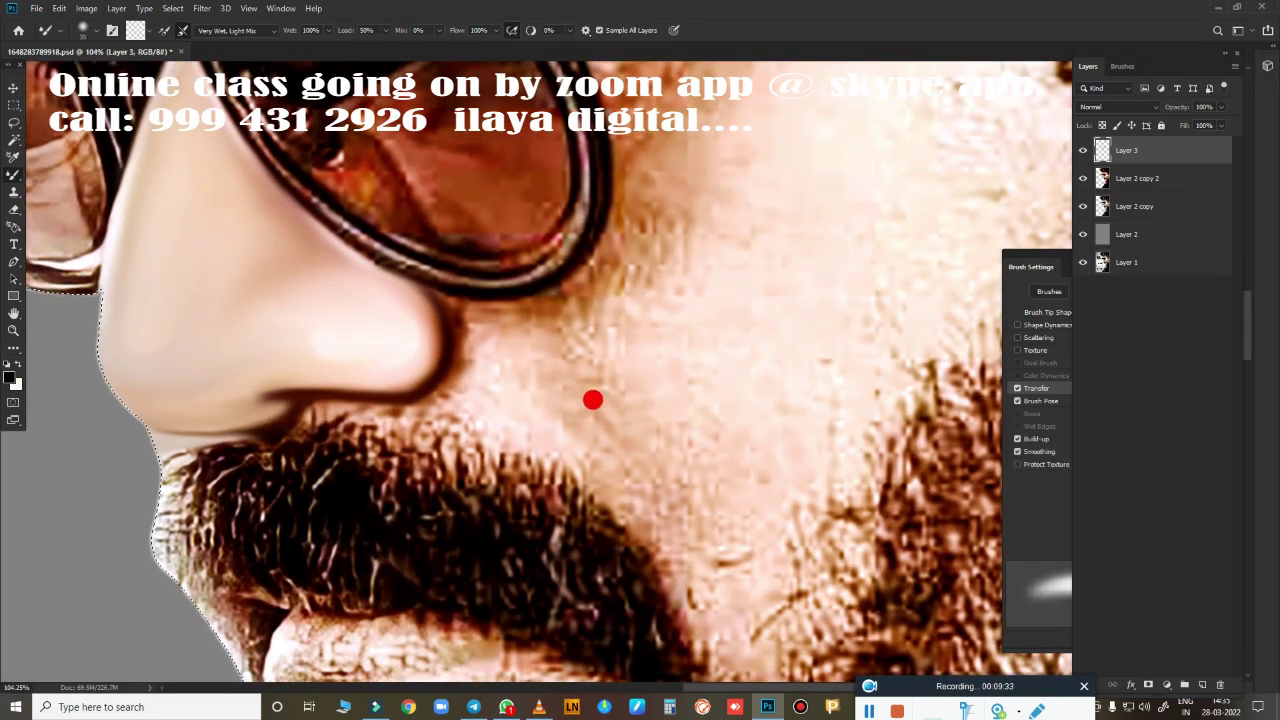
mouse_move(519, 339)
left_mouse_down()
mouse_move(600, 431)
mouse_move(609, 480)
mouse_move(520, 394)
mouse_move(561, 446)
left_mouse_up()
key("r")
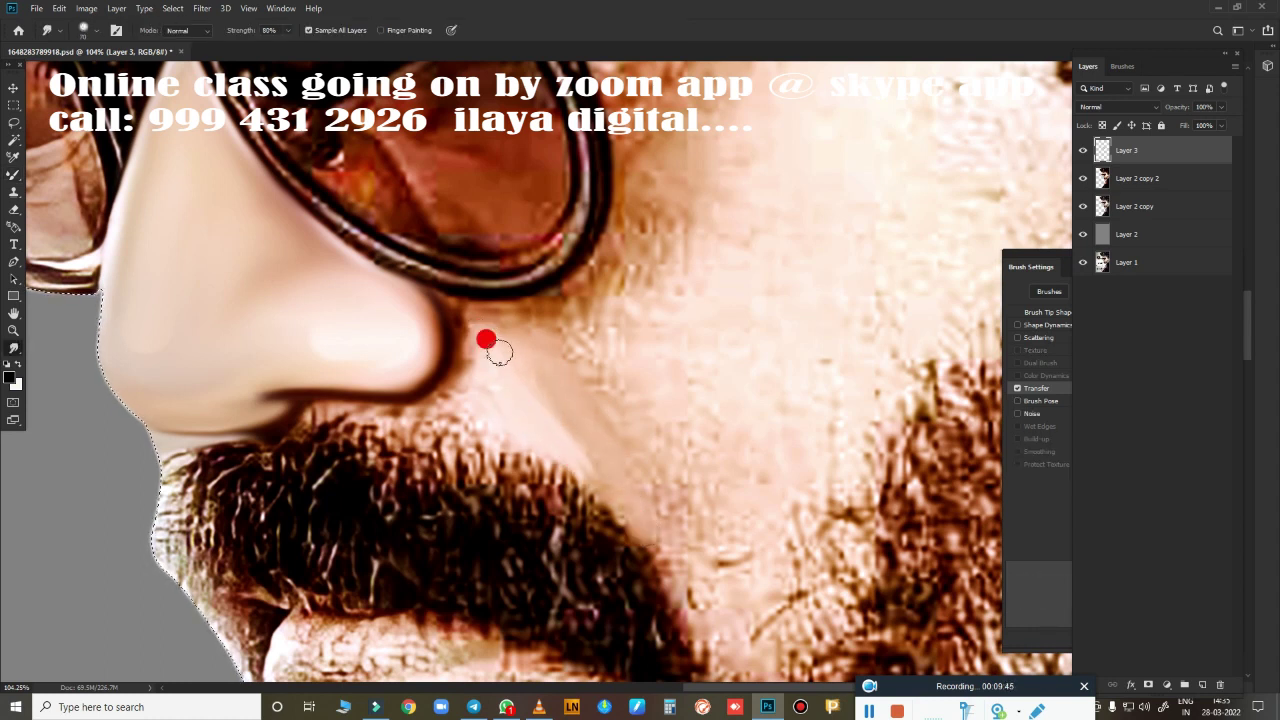
Smudge at 80% along the nose edge and across the cheek from moustache to glasses rim.
left_click_drag(485, 340, 513, 385)
mouse_move(466, 326)
left_mouse_down()
mouse_move(443, 314)
mouse_move(474, 306)
left_mouse_up()
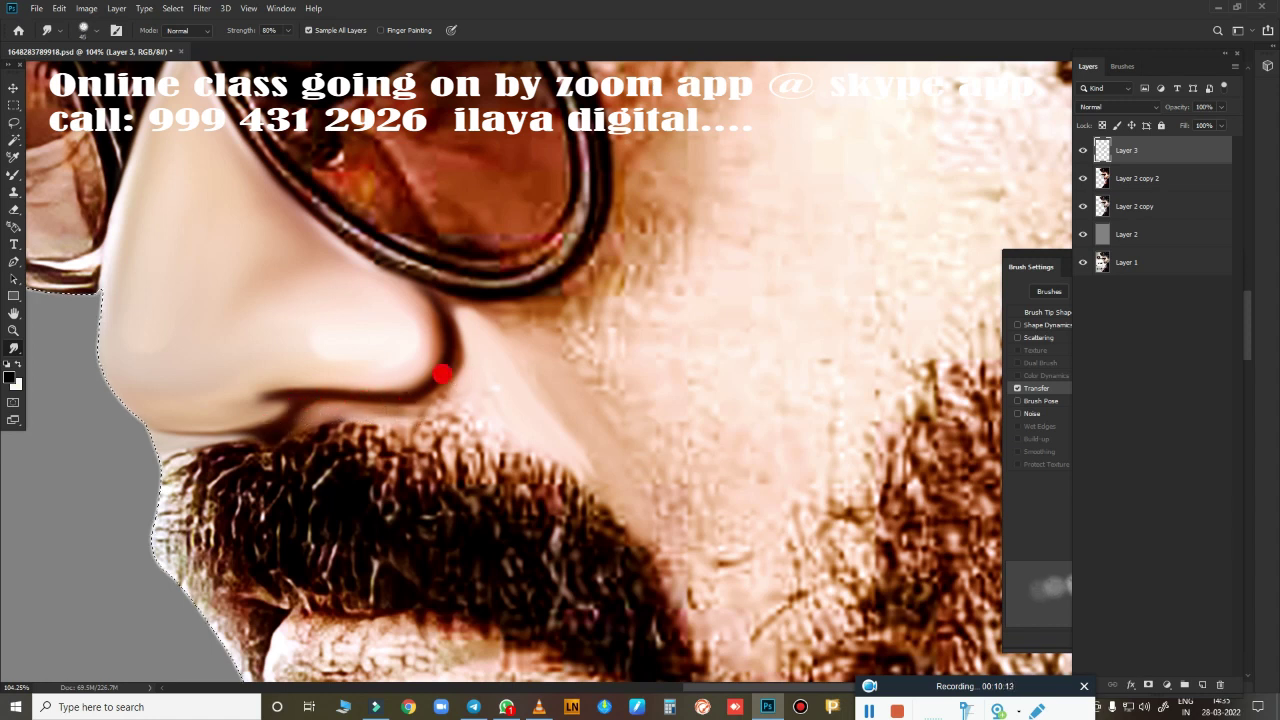
left_click_drag(456, 304, 441, 292)
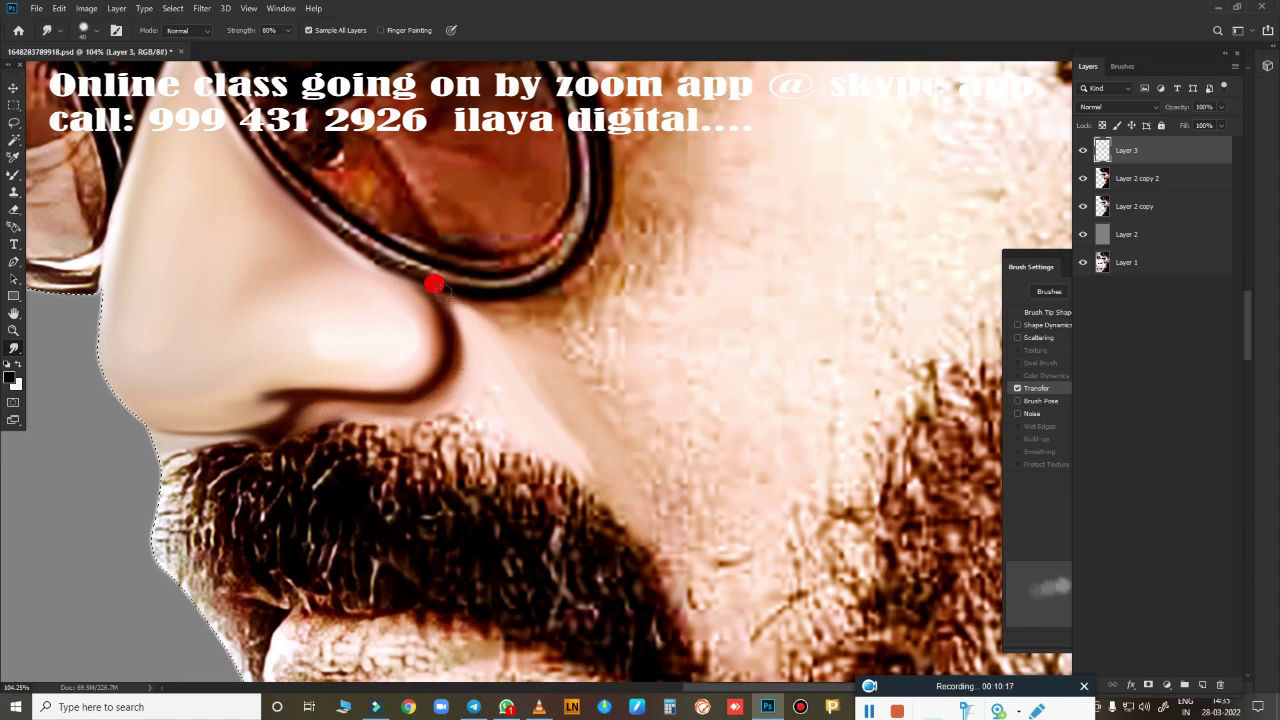
mouse_move(479, 373)
left_mouse_down()
mouse_move(433, 403)
mouse_move(492, 416)
left_mouse_up()
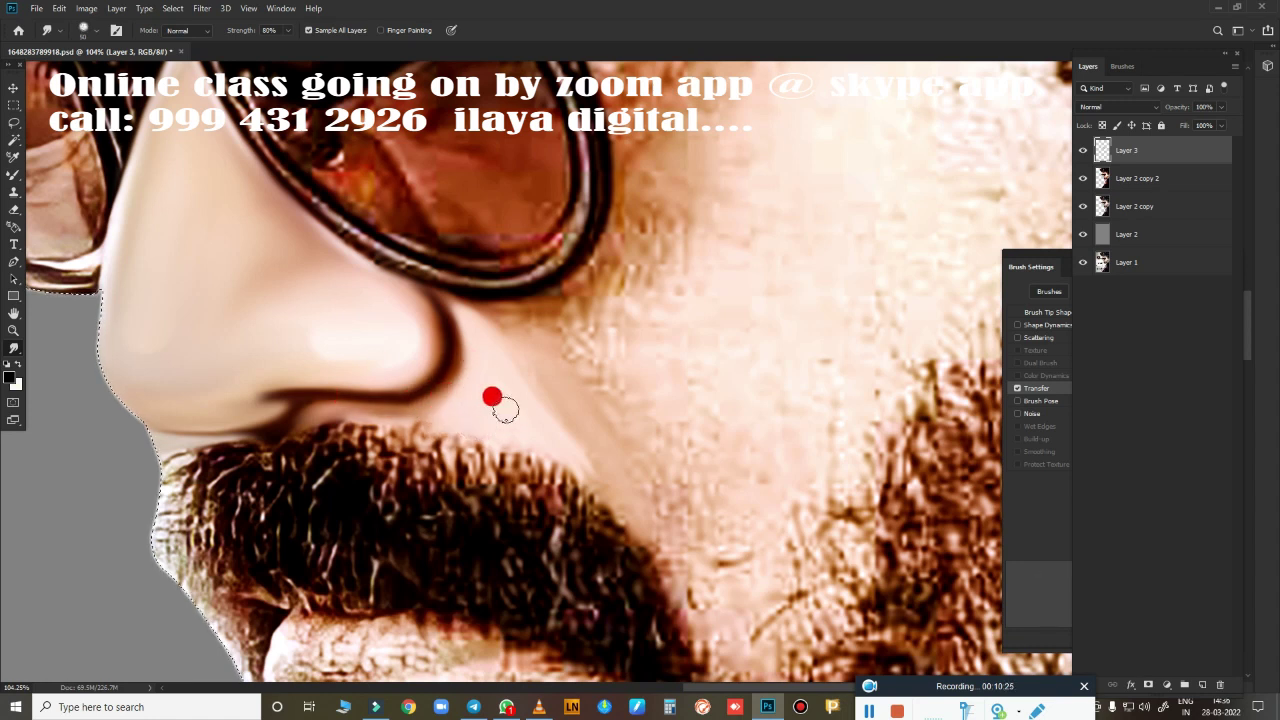
mouse_move(583, 473)
left_mouse_down()
mouse_move(503, 306)
mouse_move(530, 290)
left_mouse_up()
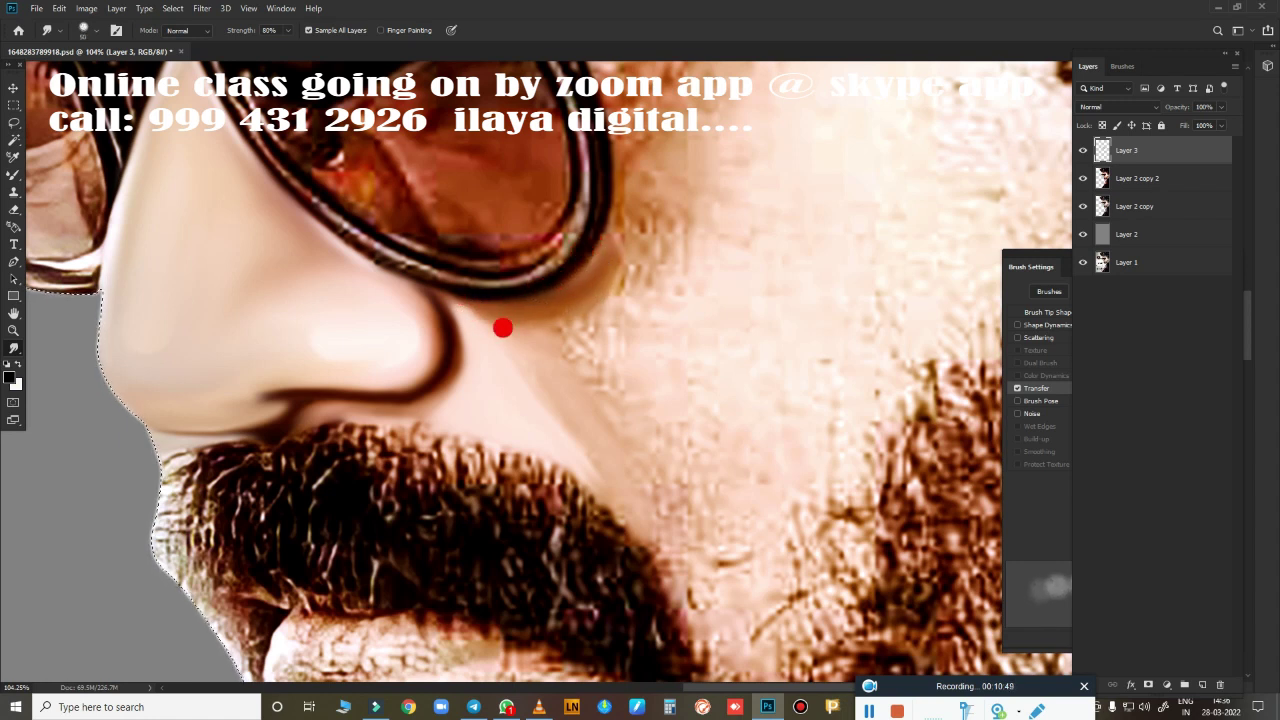
left_click_drag(502, 328, 537, 360)
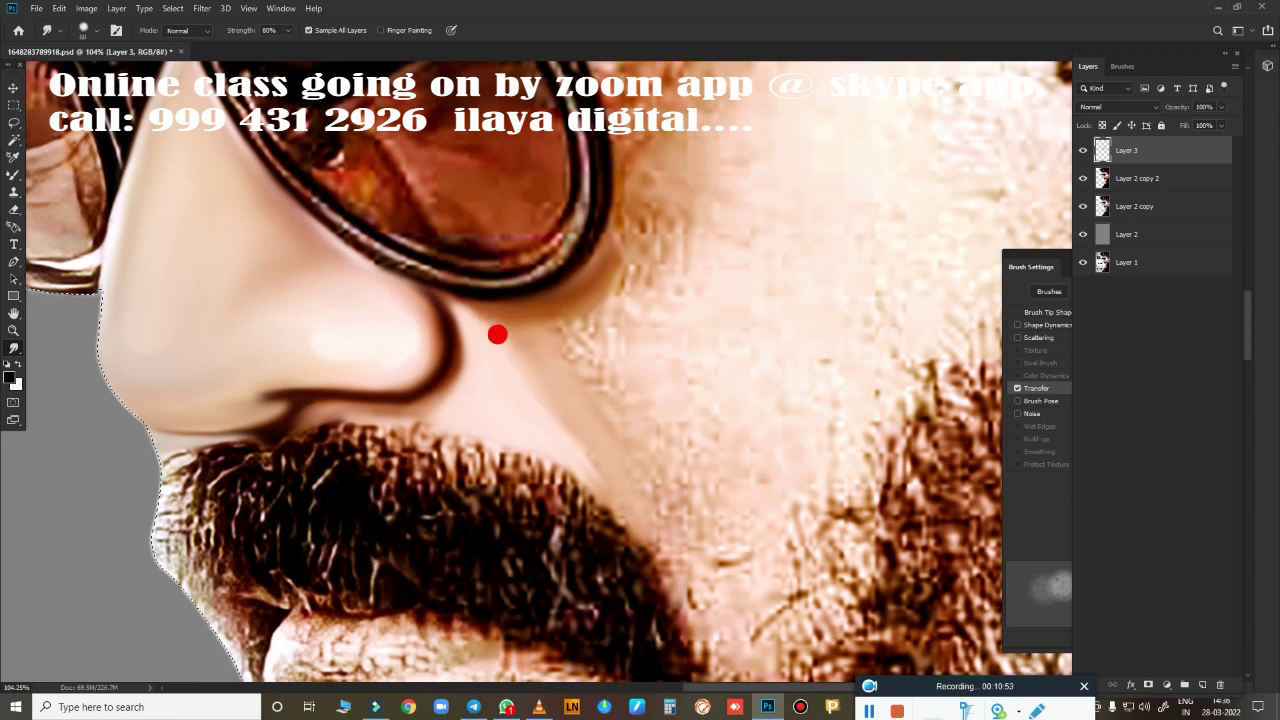
mouse_move(599, 466)
left_mouse_down()
mouse_move(526, 361)
mouse_move(609, 294)
mouse_move(522, 333)
left_mouse_up()
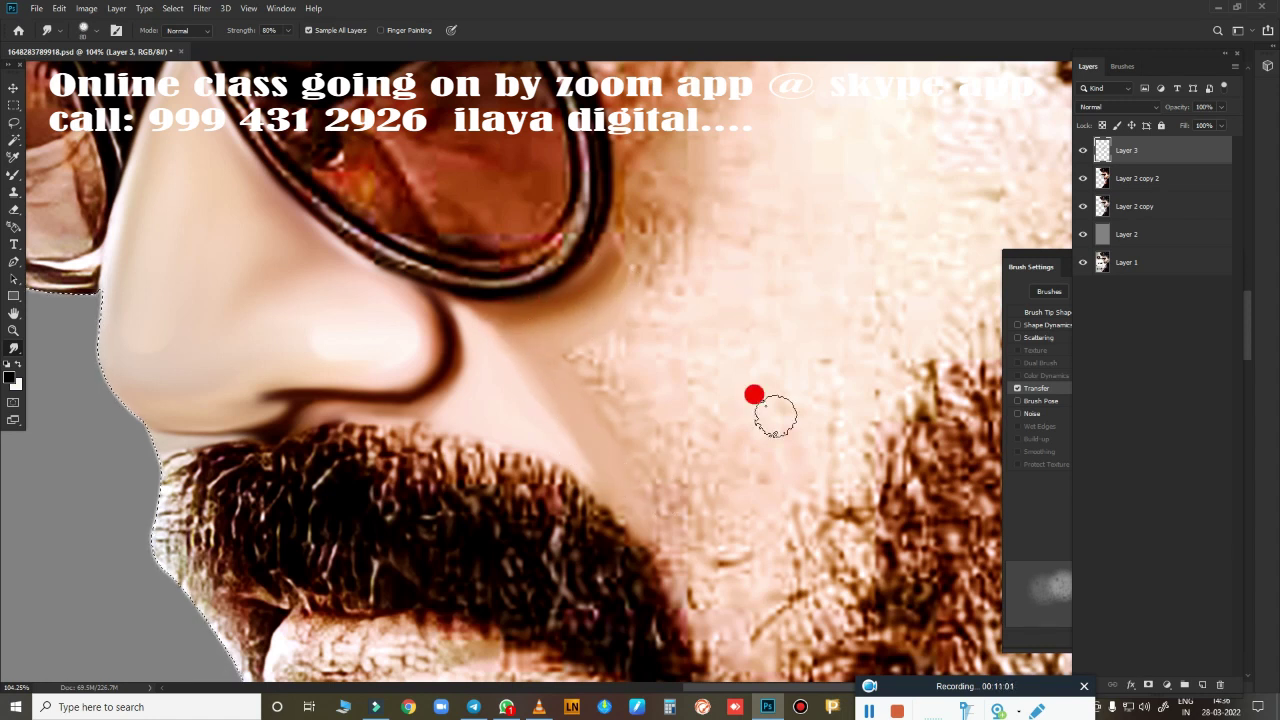
mouse_move(754, 391)
left_mouse_down()
mouse_move(533, 454)
mouse_move(506, 443)
mouse_move(505, 498)
mouse_move(543, 543)
mouse_move(514, 529)
mouse_move(568, 498)
mouse_move(570, 523)
mouse_move(533, 480)
mouse_move(514, 478)
mouse_move(526, 500)
mouse_move(511, 424)
mouse_move(531, 441)
mouse_move(574, 393)
mouse_move(543, 528)
mouse_move(523, 486)
mouse_move(580, 366)
mouse_move(534, 359)
mouse_move(551, 271)
mouse_move(503, 334)
mouse_move(517, 289)
mouse_move(463, 292)
mouse_move(414, 323)
mouse_move(463, 400)
mouse_move(503, 289)
mouse_move(449, 347)
mouse_move(480, 423)
mouse_move(723, 260)
mouse_move(634, 194)
mouse_move(394, 480)
left_mouse_up()
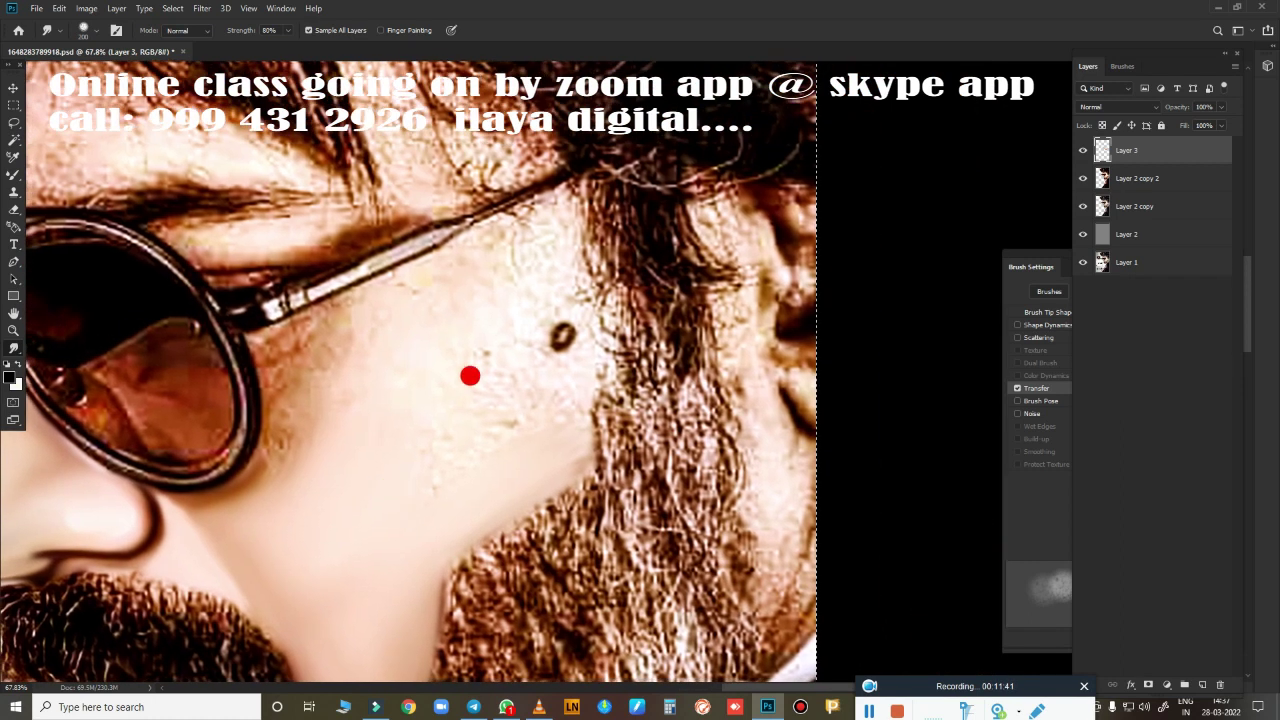
Smudge the speckled upper cheek around the mole up to the glasses arm and temple.
left_click_drag(407, 315, 407, 292)
key("p")
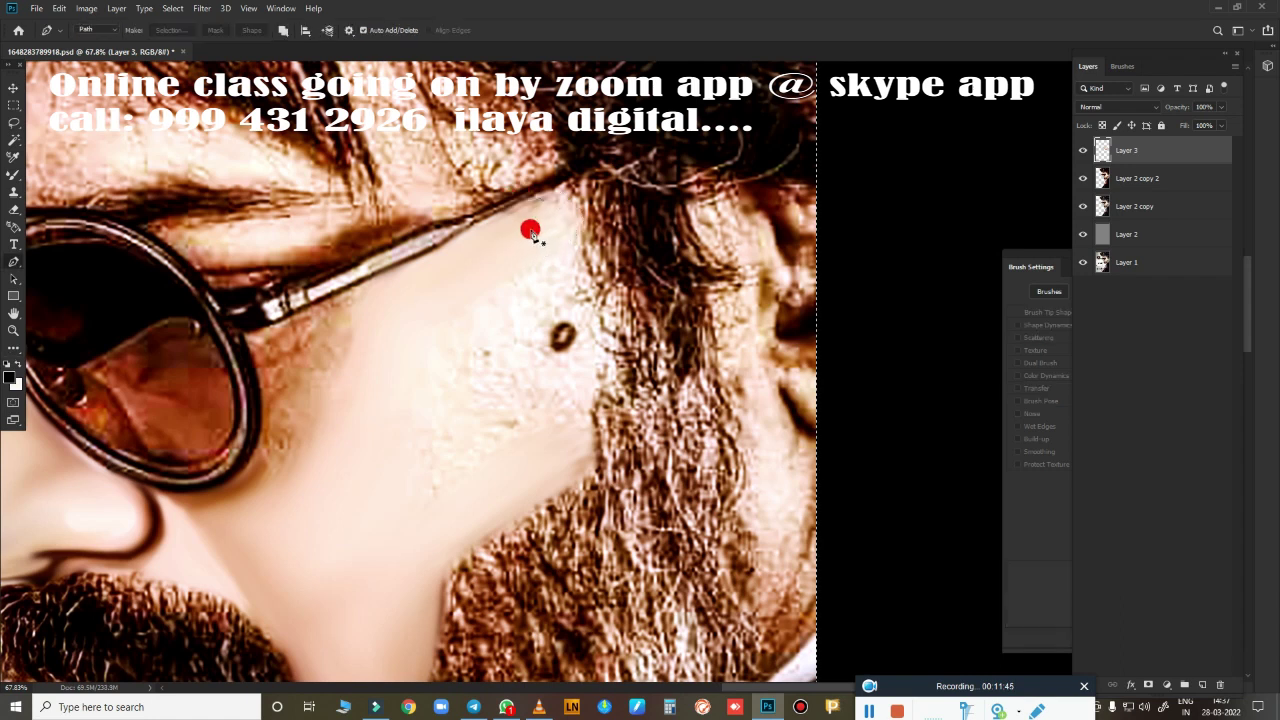
key("r")
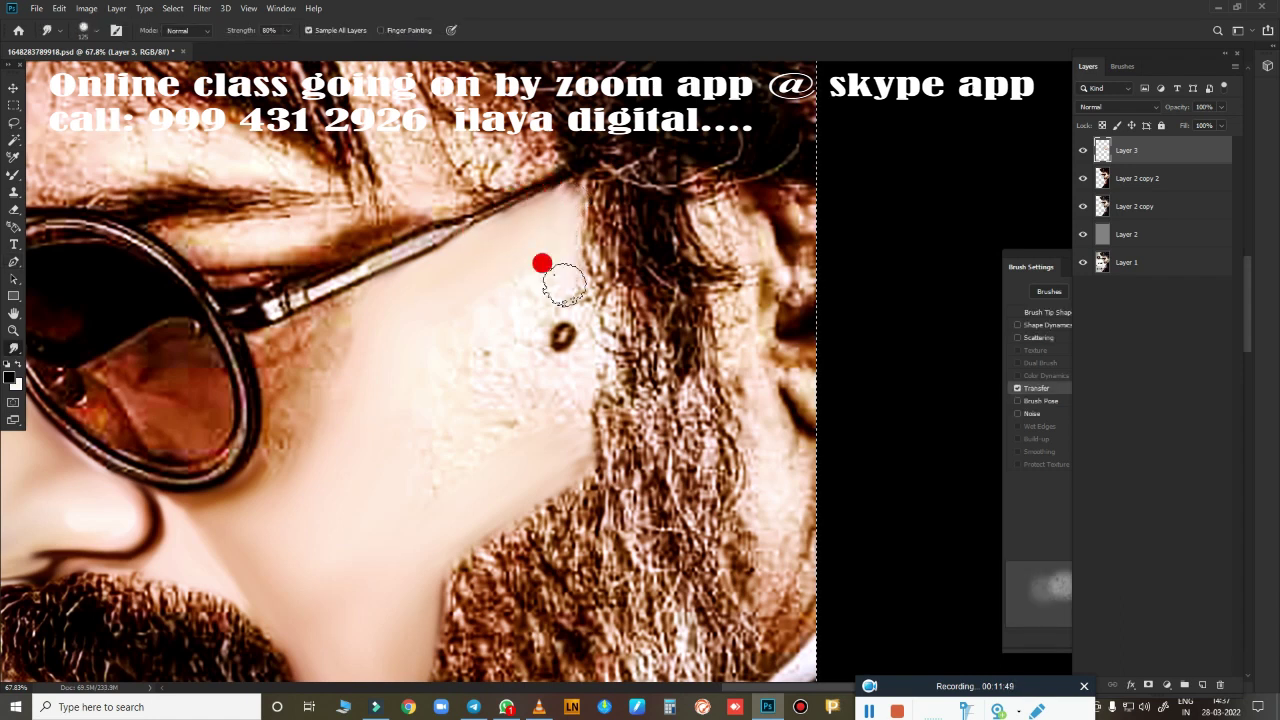
mouse_move(563, 284)
left_mouse_down()
mouse_move(582, 290)
mouse_move(596, 353)
mouse_move(573, 457)
left_mouse_up()
mouse_move(557, 393)
left_mouse_down()
mouse_move(502, 270)
mouse_move(584, 312)
left_mouse_up()
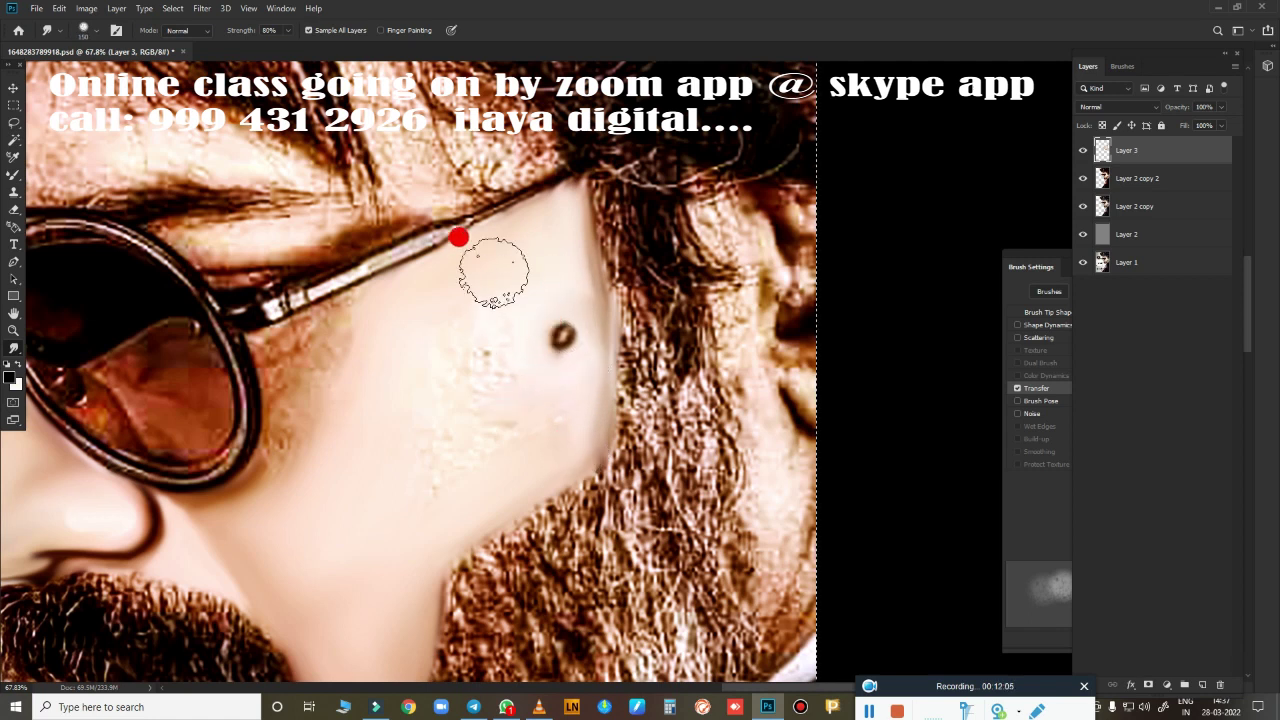
mouse_move(494, 272)
left_mouse_down()
mouse_move(493, 321)
mouse_move(439, 444)
mouse_move(567, 409)
left_mouse_up()
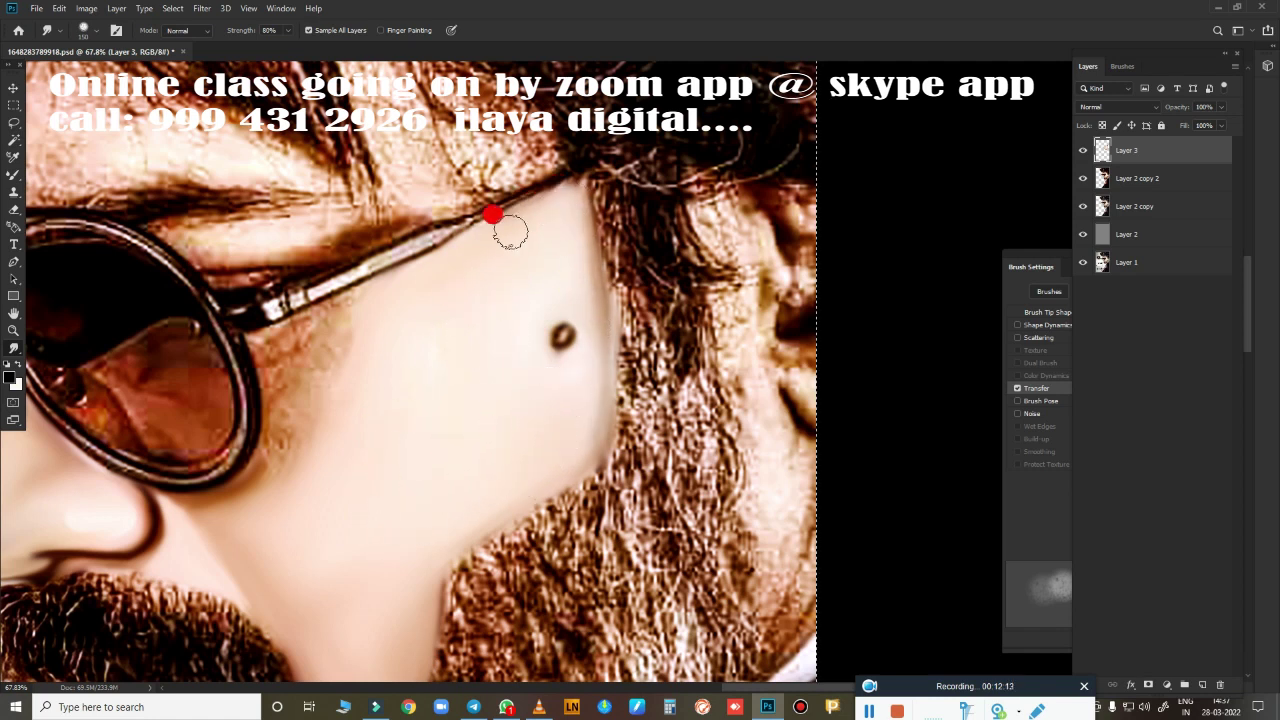
Erase the Layer 3 smudging along the moustache edge.
mouse_move(373, 384)
left_mouse_down()
mouse_move(646, 380)
mouse_move(660, 280)
left_mouse_up()
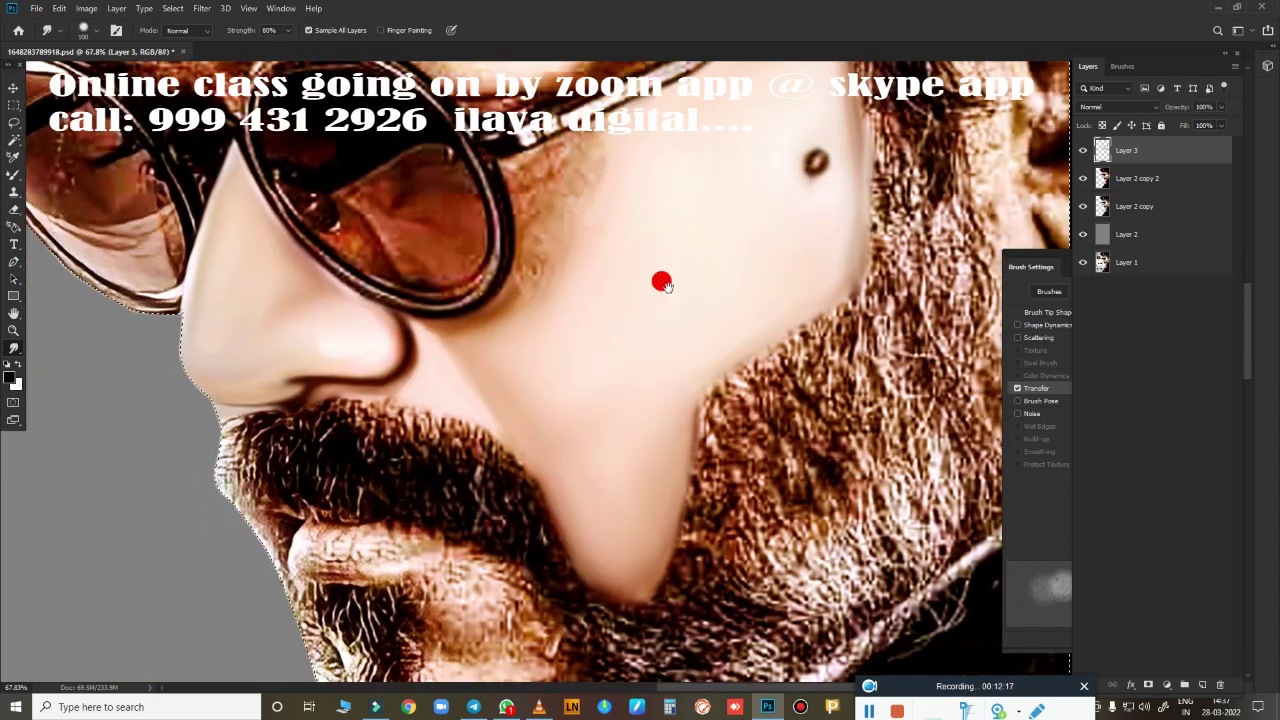
key("e")
left_click_drag(500, 466, 512, 488)
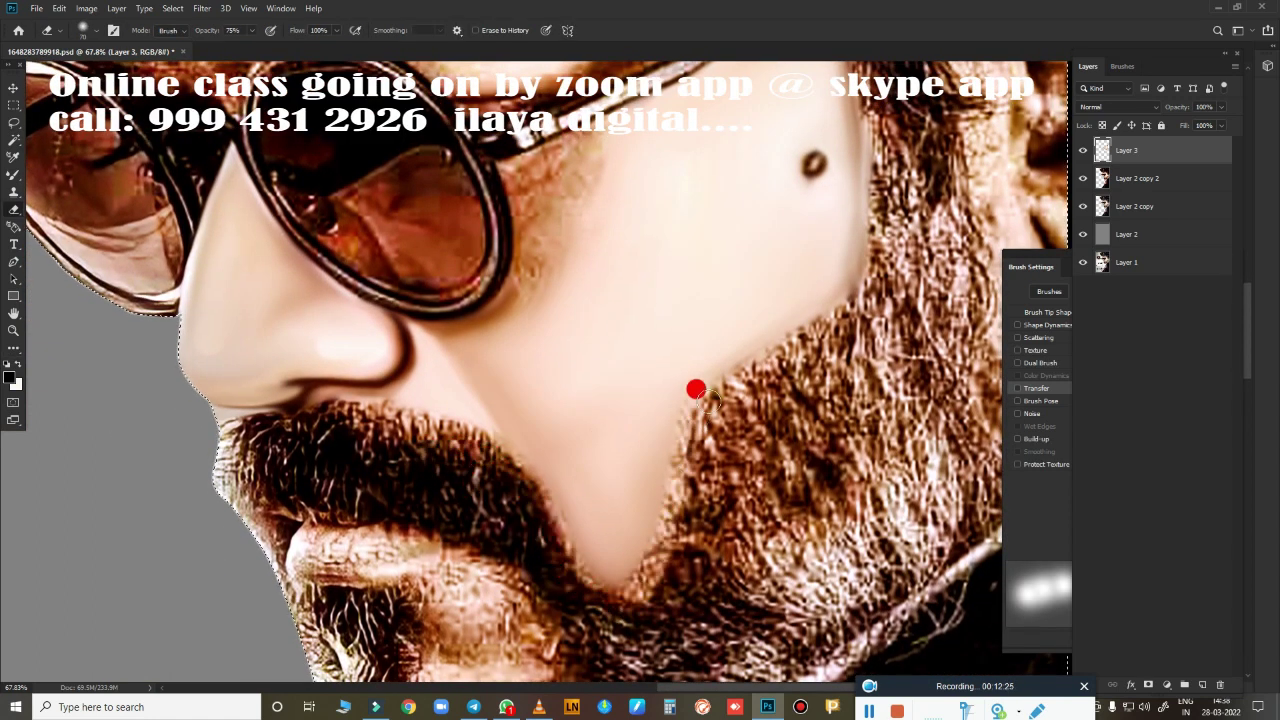
Erase smudging at the cheek-beard edge, then smudge the cheek up to the lower glasses rim.
mouse_move(838, 301)
left_mouse_down()
mouse_move(863, 176)
mouse_move(757, 563)
left_mouse_up()
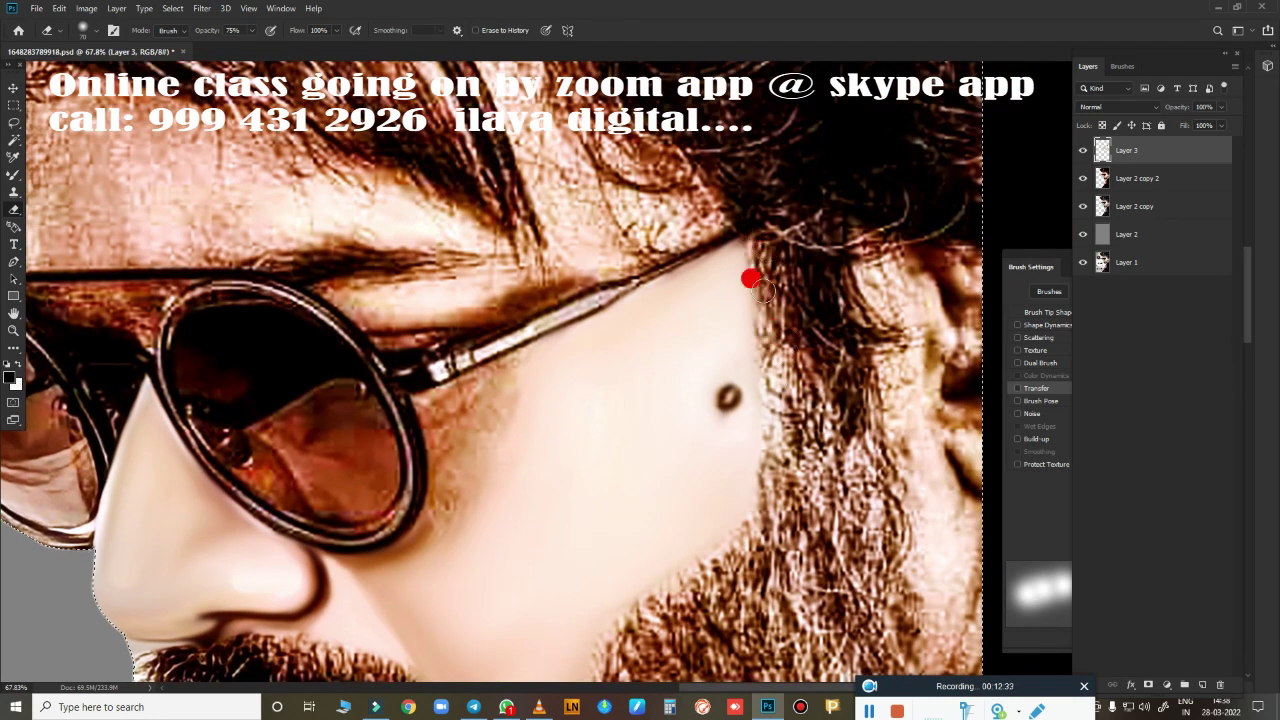
key("r")
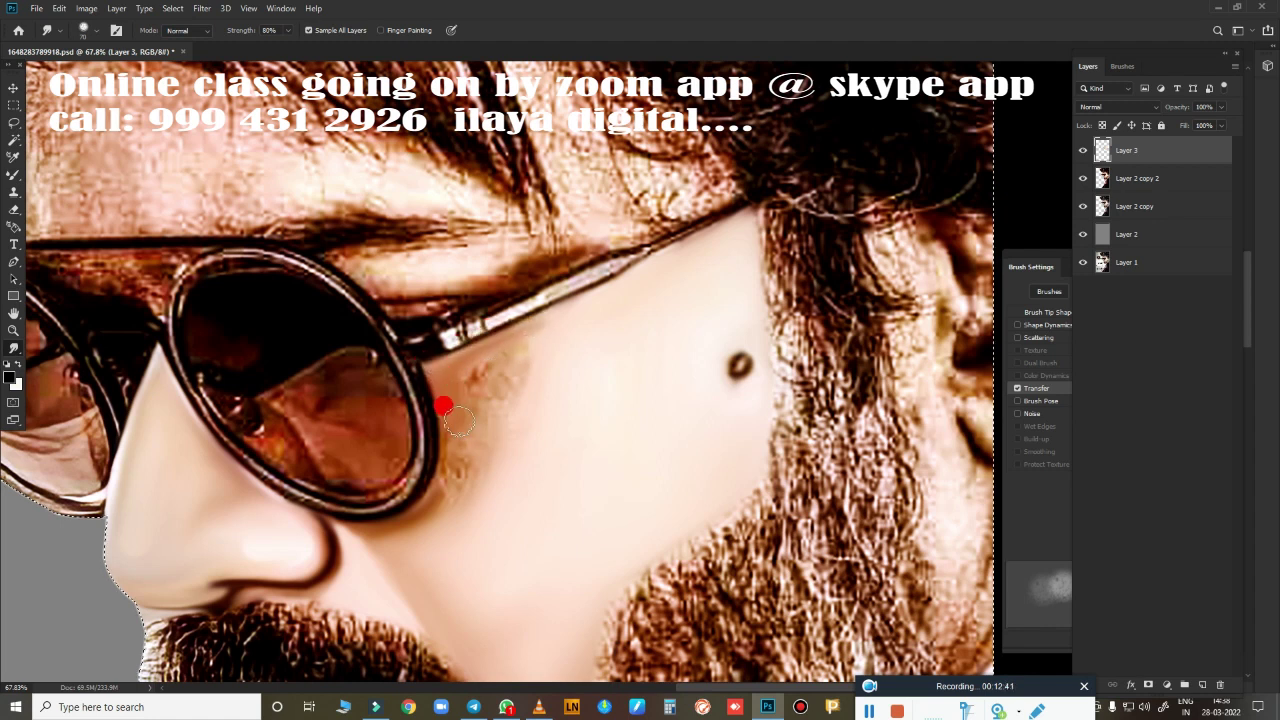
mouse_move(408, 483)
left_mouse_down()
mouse_move(443, 481)
mouse_move(470, 389)
left_mouse_up()
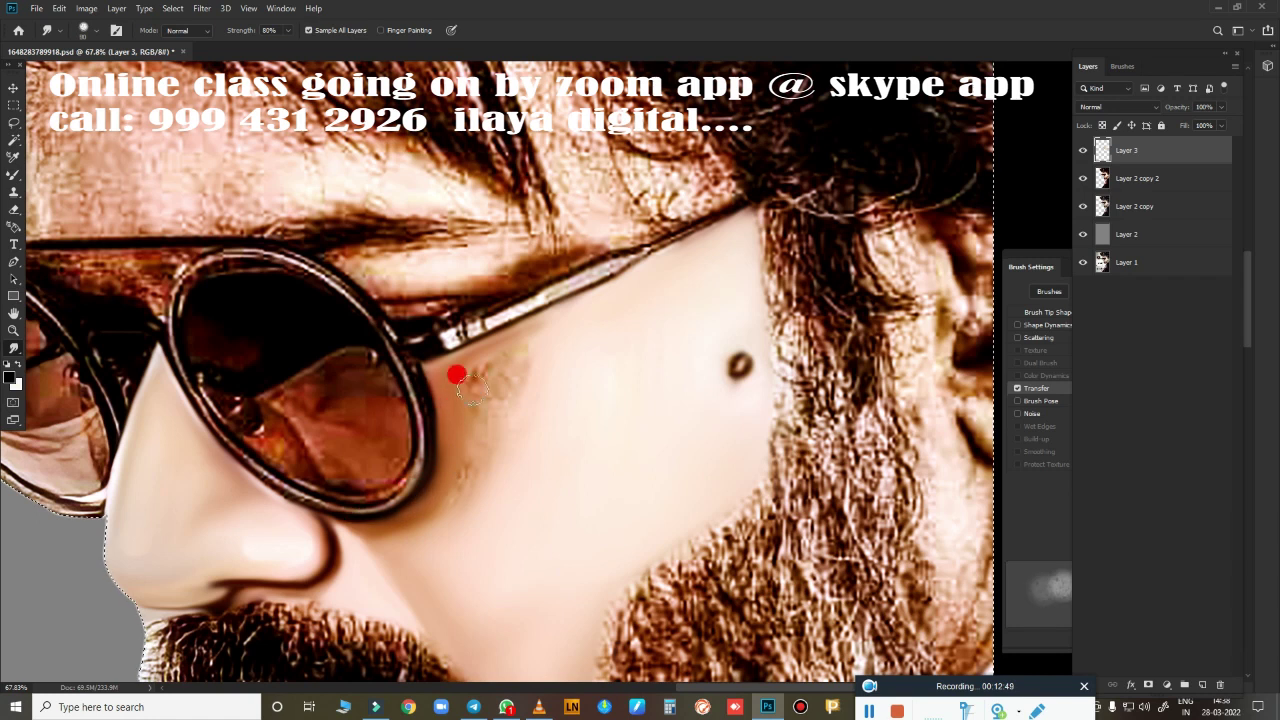
left_click_drag(532, 362, 477, 431)
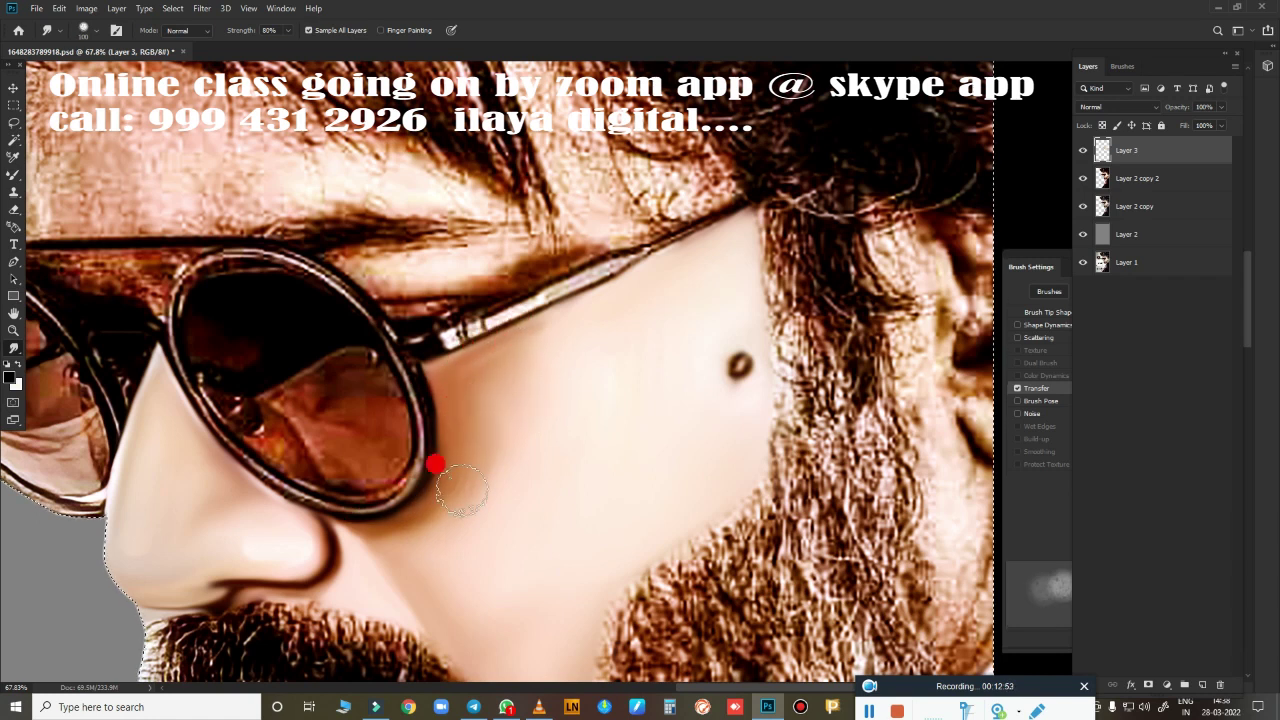
mouse_move(507, 311)
left_mouse_down()
mouse_move(520, 343)
mouse_move(400, 494)
mouse_move(451, 449)
mouse_move(400, 479)
left_mouse_up()
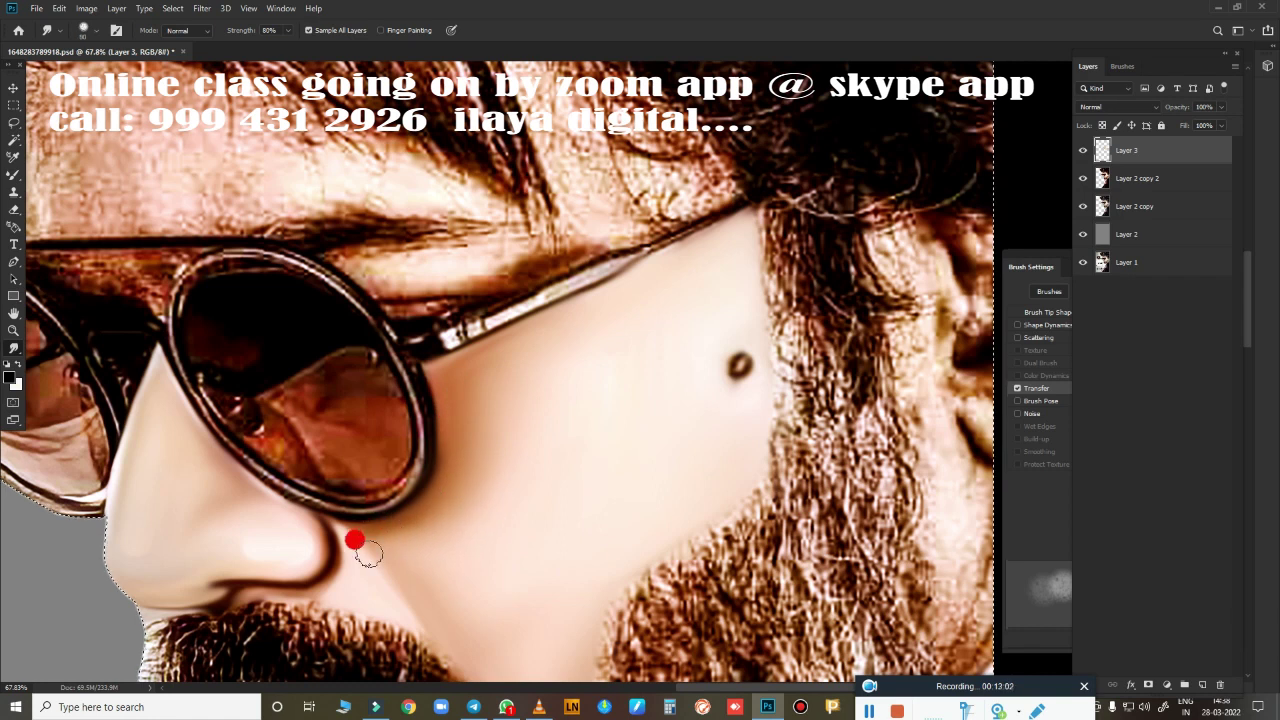
mouse_move(355, 540)
left_mouse_down()
mouse_move(386, 537)
mouse_move(451, 449)
left_mouse_up()
Smooth the cheek skin beside the nose and zoom out to check the portrait.
scroll(545, 455, "down", 4)
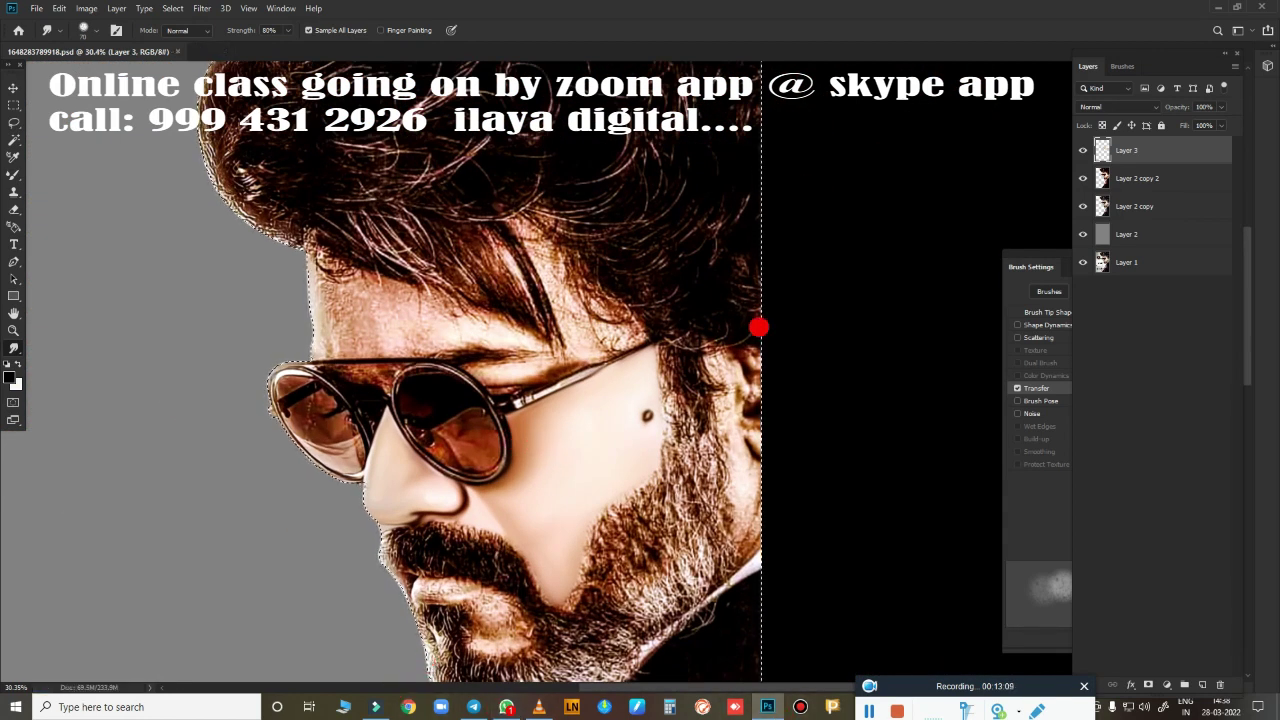
scroll(623, 503, "up", 3)
scroll(640, 430, "up", 2)
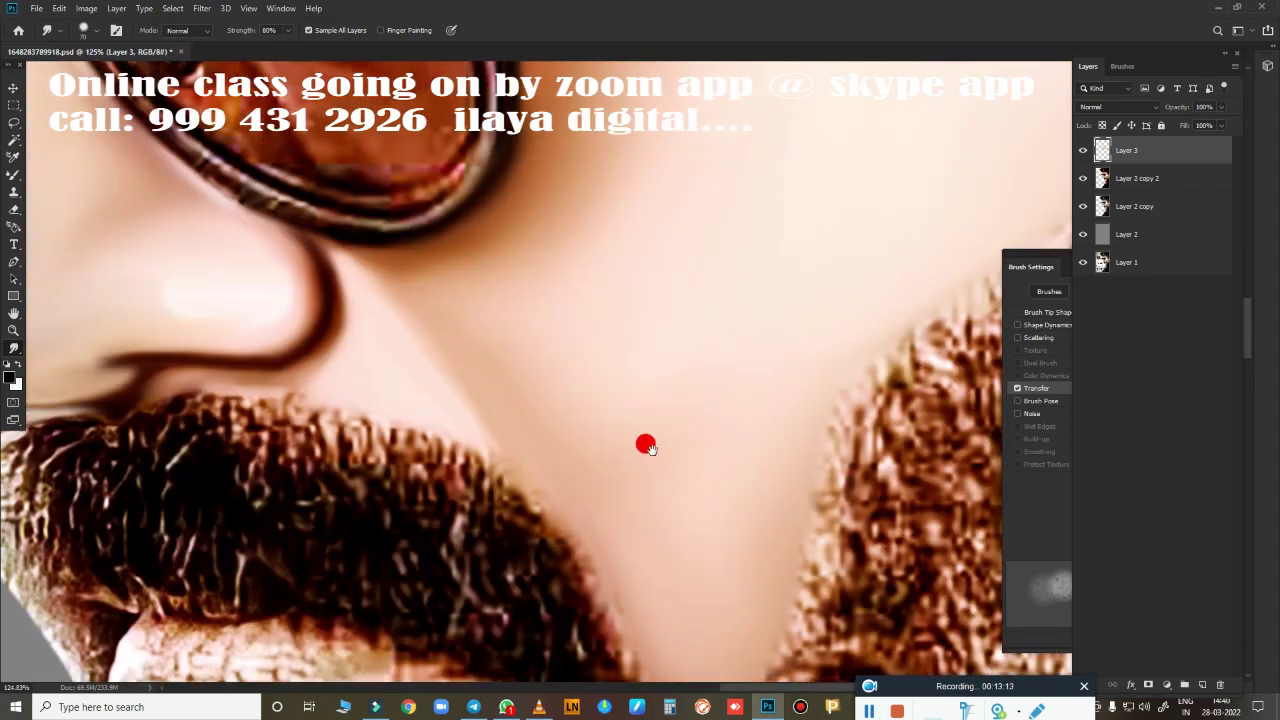
left_click_drag(646, 445, 686, 548)
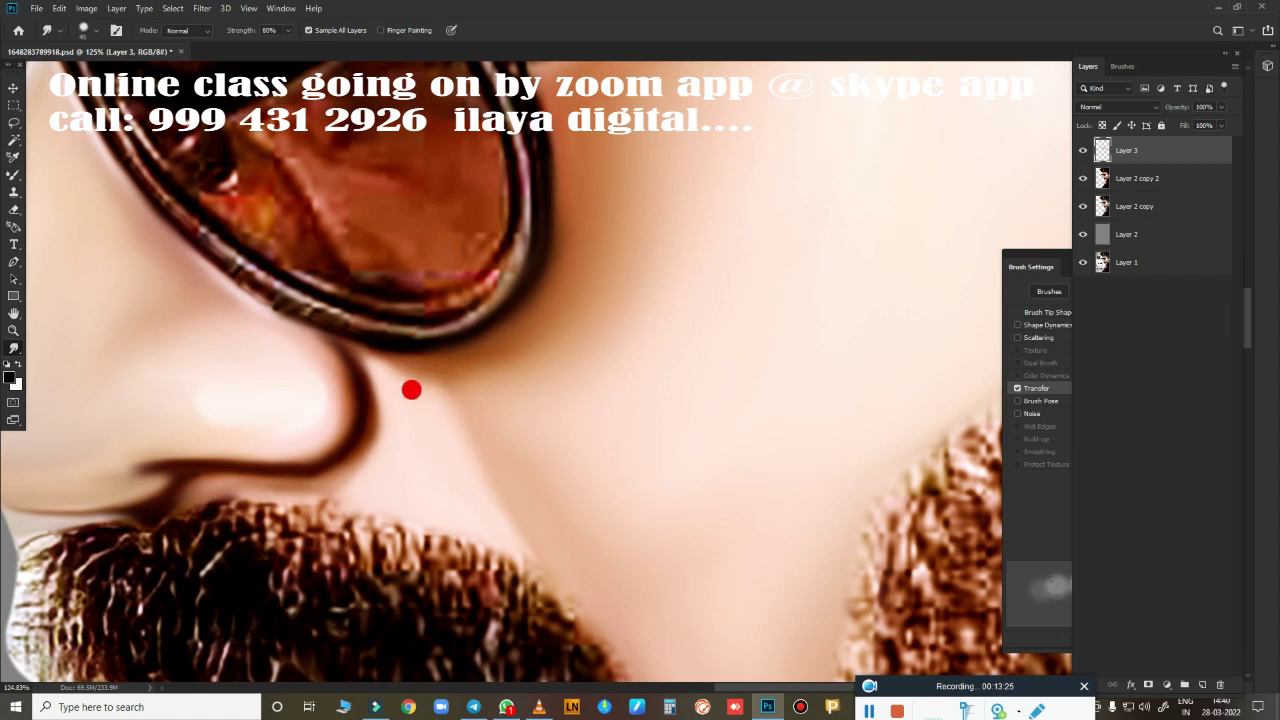
left_click_drag(487, 486, 434, 399)
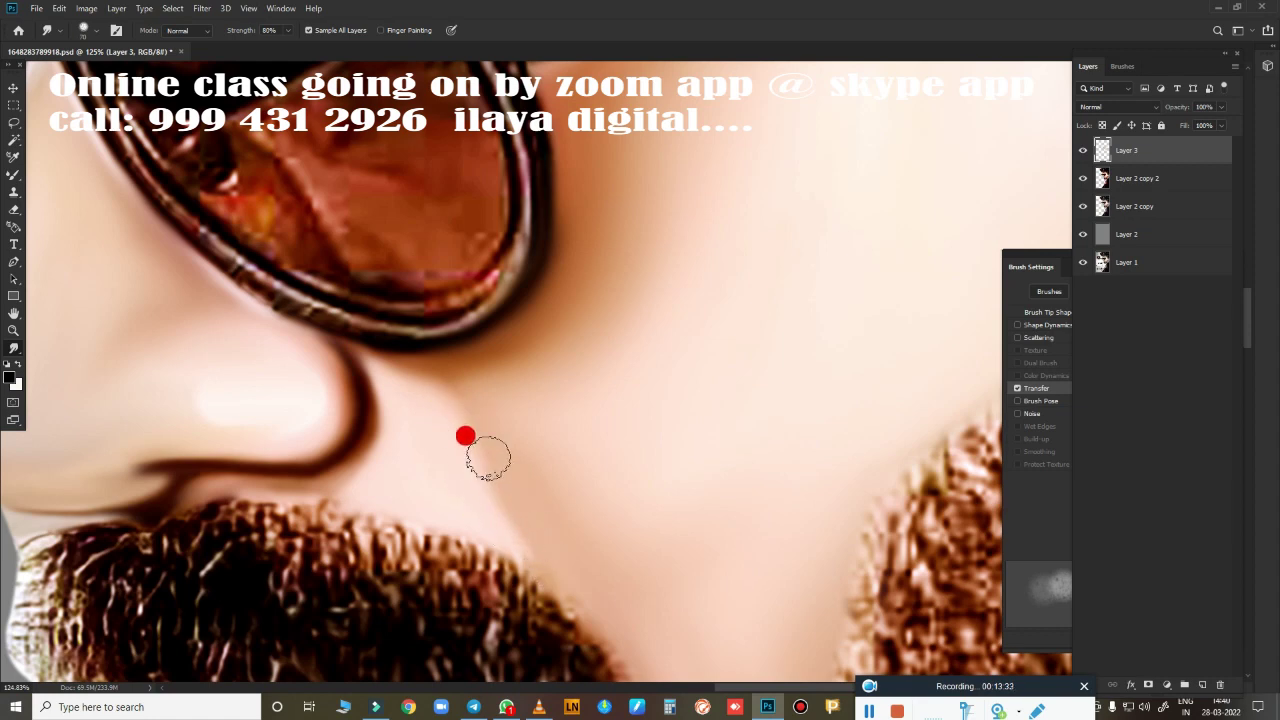
scroll(462, 460, "down", 5)
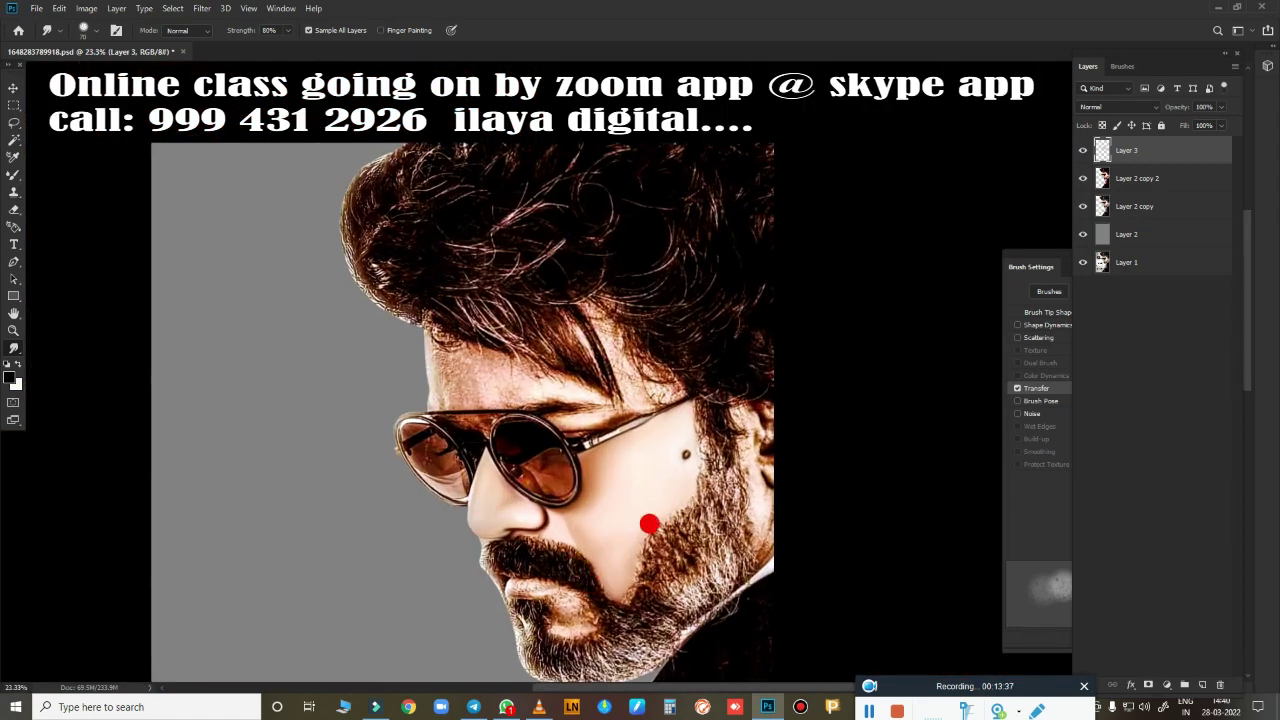
scroll(651, 520, "up", 3)
Rotate the view so the forehead above the sunglasses is aligned for smudging.
scroll(469, 407, "up", 3)
scroll(469, 407, "up", 2)
scroll(597, 426, "up", 1)
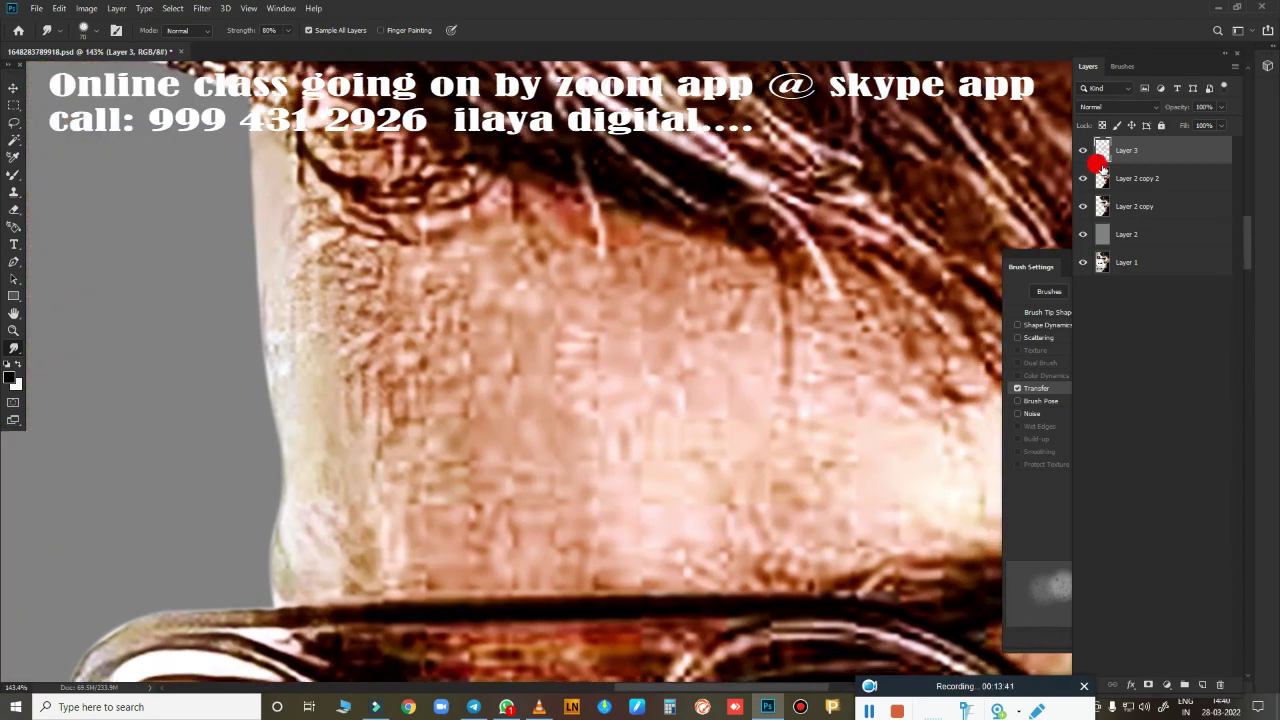
left_click_drag(537, 371, 457, 451)
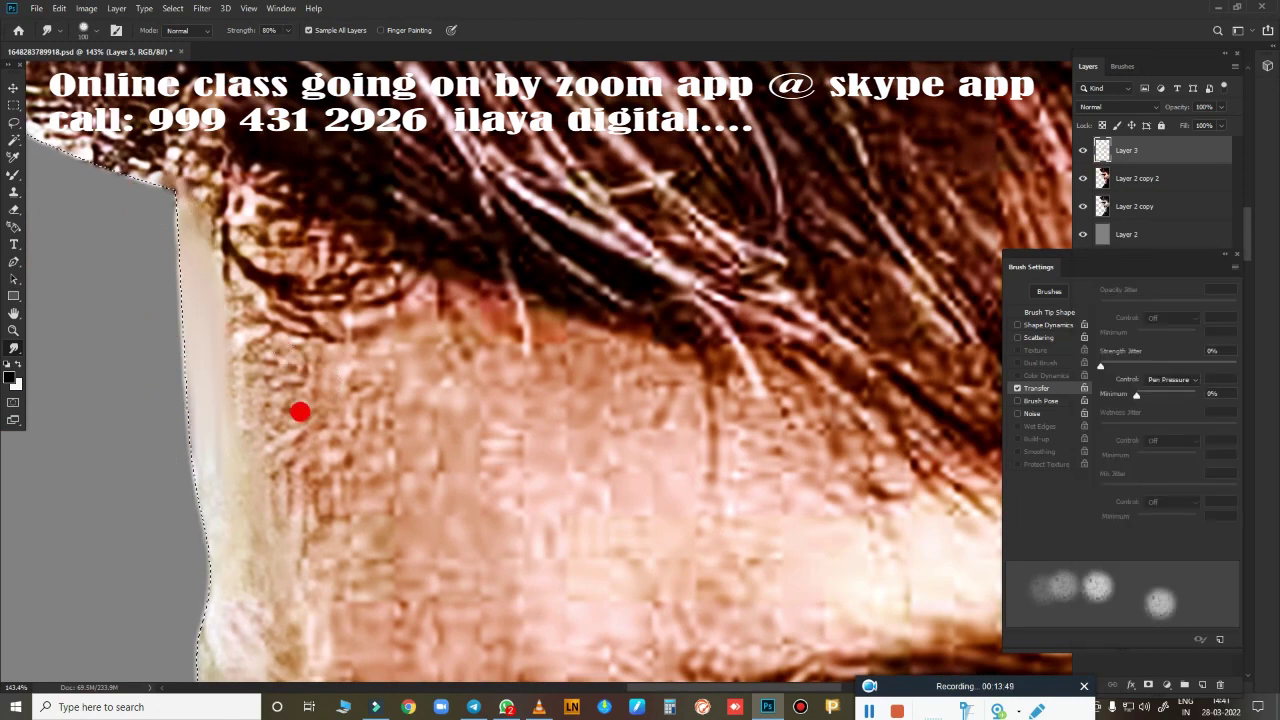
scroll(390, 440, "down", 2)
key("j")
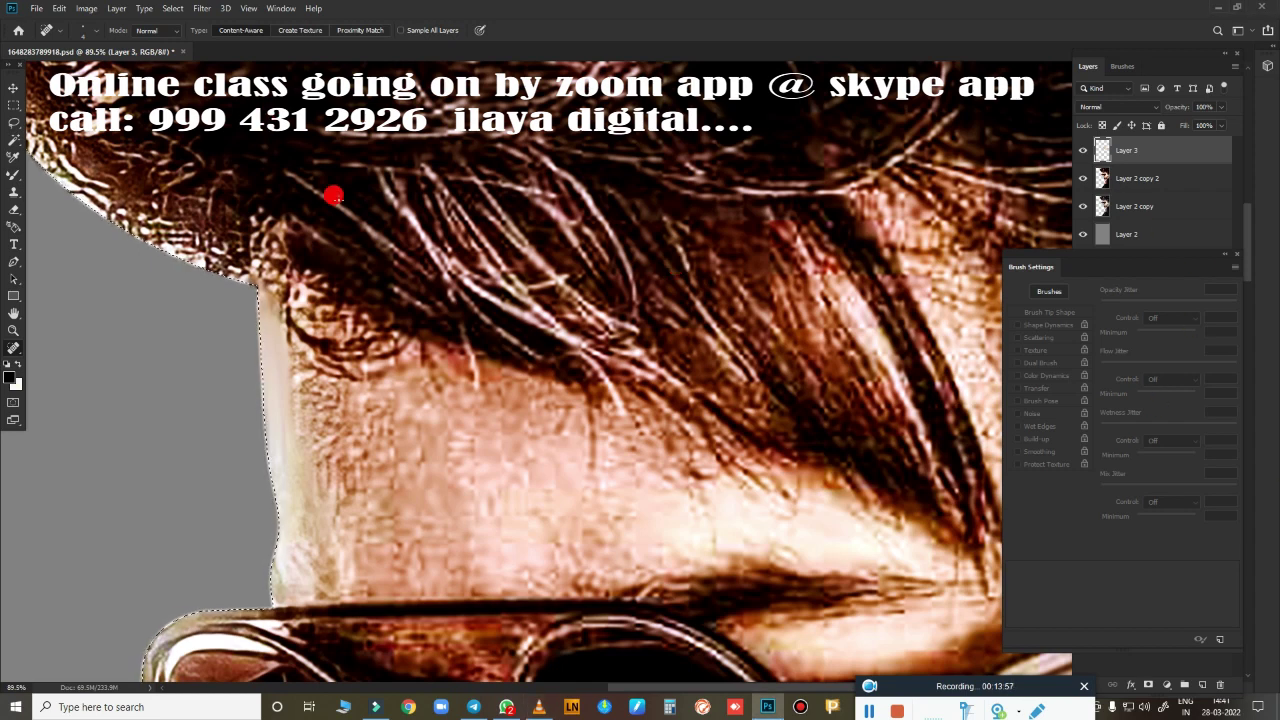
scroll(331, 194, "down", 2)
key("r")
left_click_drag(737, 197, 766, 306)
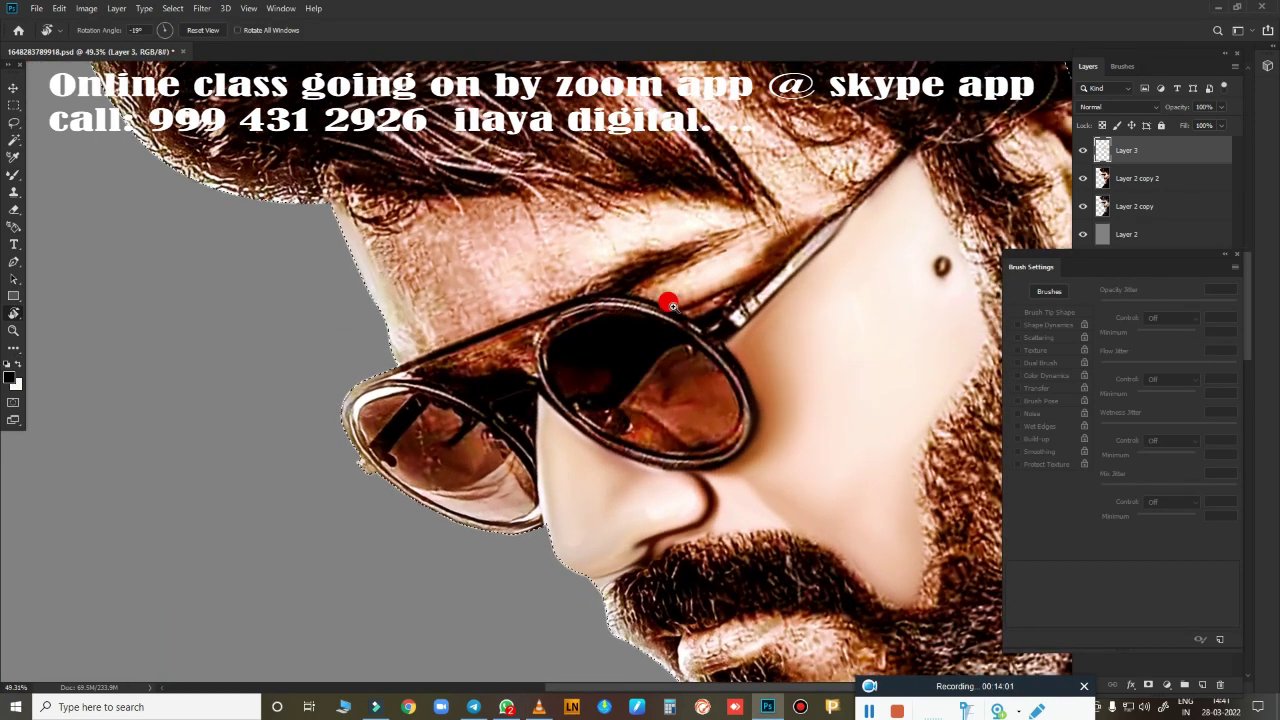
scroll(694, 371, "up", 3)
left_click_drag(845, 331, 591, 311)
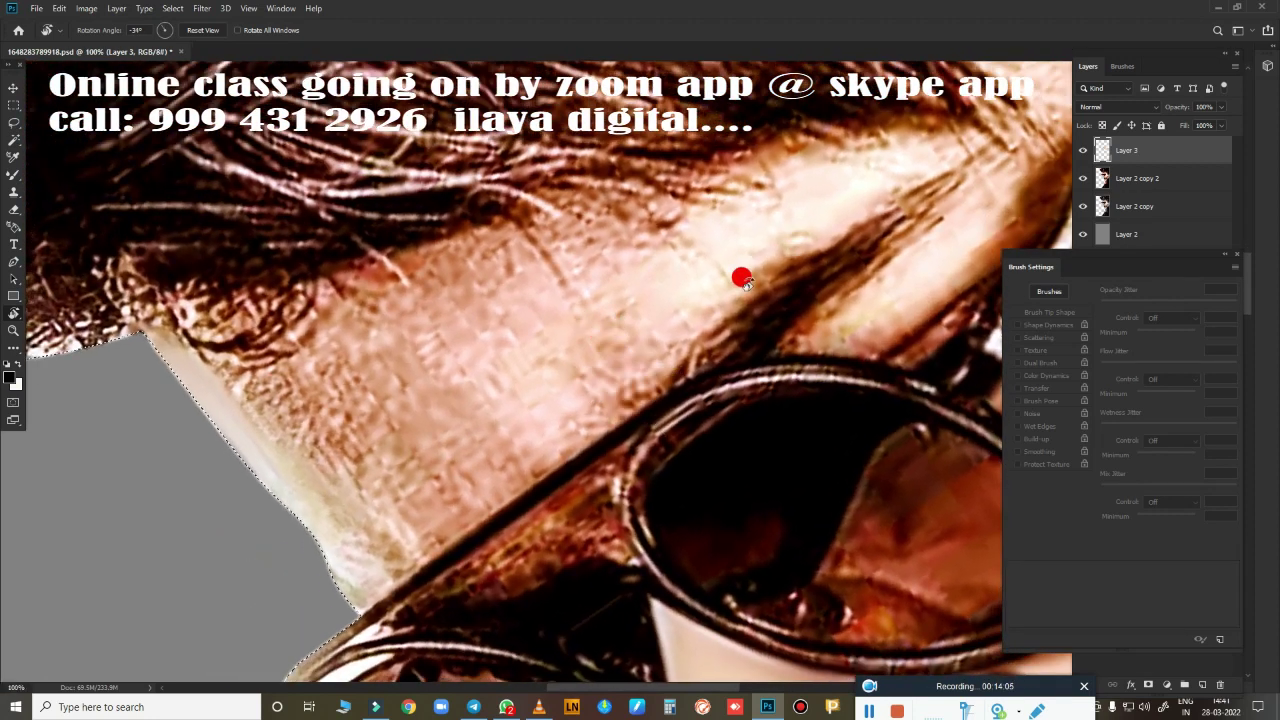
scroll(623, 343, "up", 3)
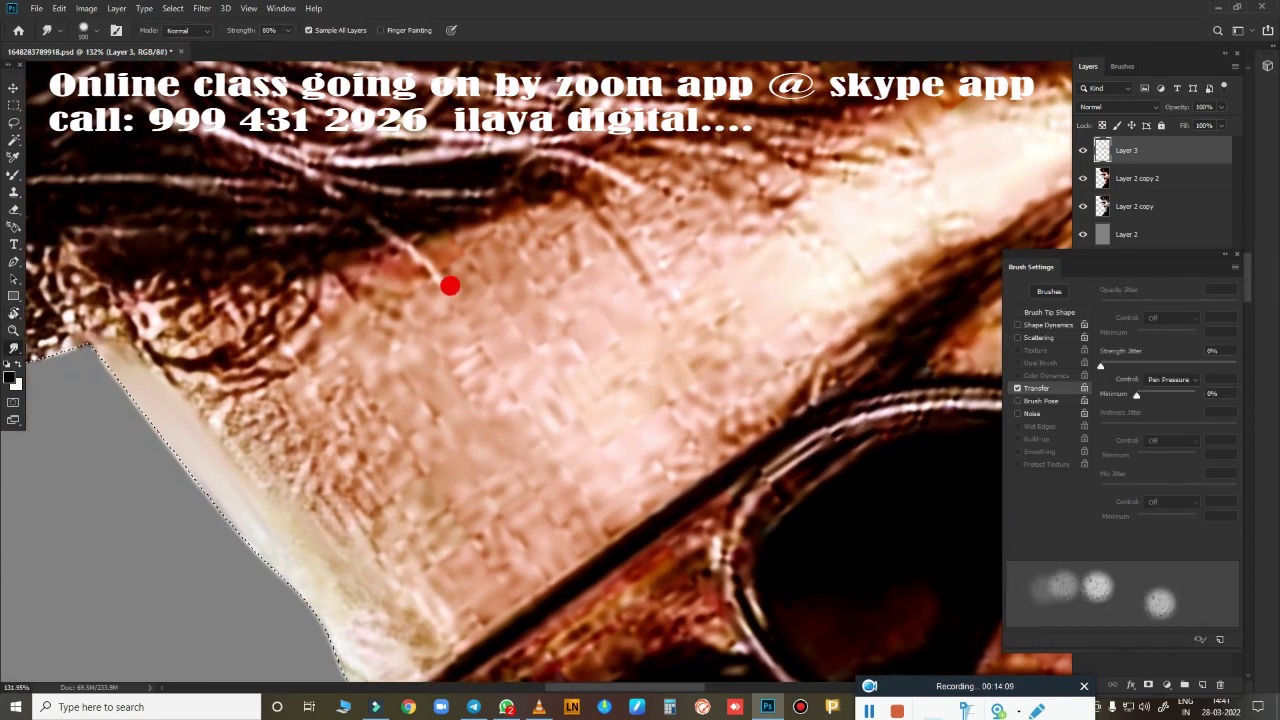
Smudge the upper and lower forehead and its left edge near the grey background.
mouse_move(551, 243)
left_mouse_down()
mouse_move(478, 258)
mouse_move(509, 286)
mouse_move(614, 320)
mouse_move(657, 229)
mouse_move(717, 253)
mouse_move(820, 186)
mouse_move(820, 206)
mouse_move(845, 184)
mouse_move(812, 198)
mouse_move(957, 137)
left_mouse_up()
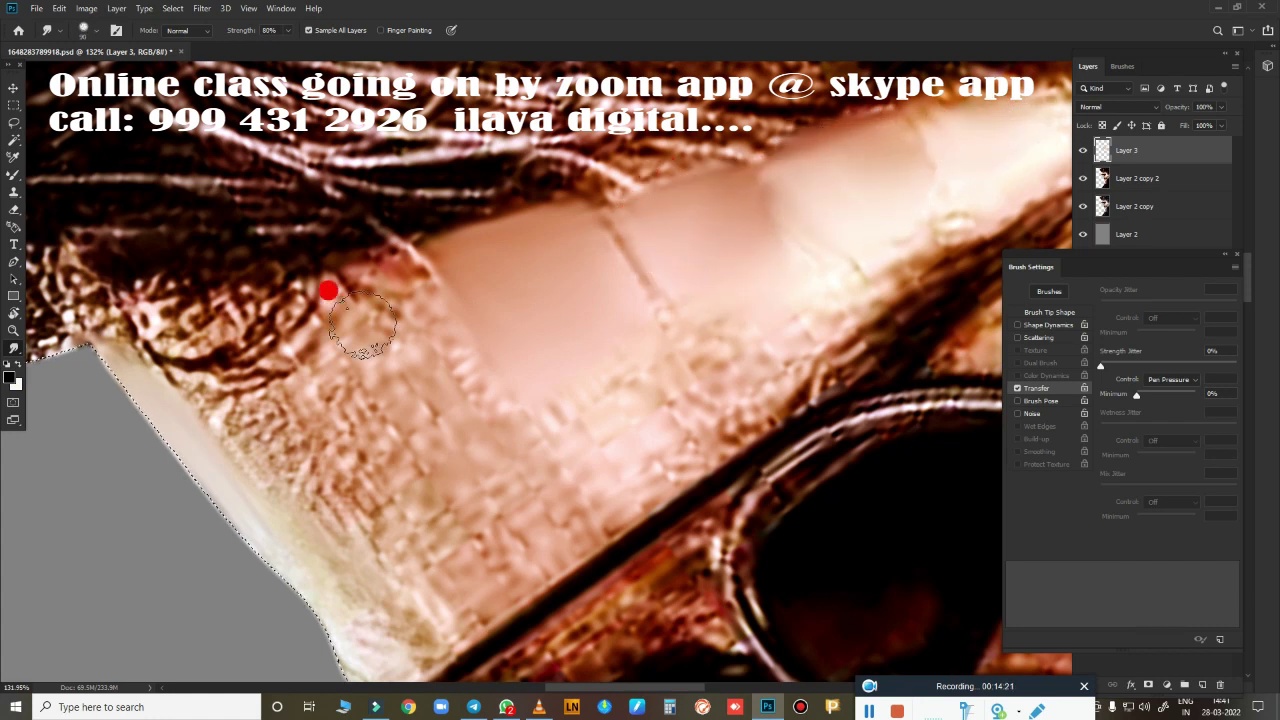
mouse_move(357, 337)
left_mouse_down()
mouse_move(366, 429)
mouse_move(295, 325)
mouse_move(416, 327)
mouse_move(208, 347)
mouse_move(250, 327)
mouse_move(266, 400)
mouse_move(351, 434)
left_mouse_up()
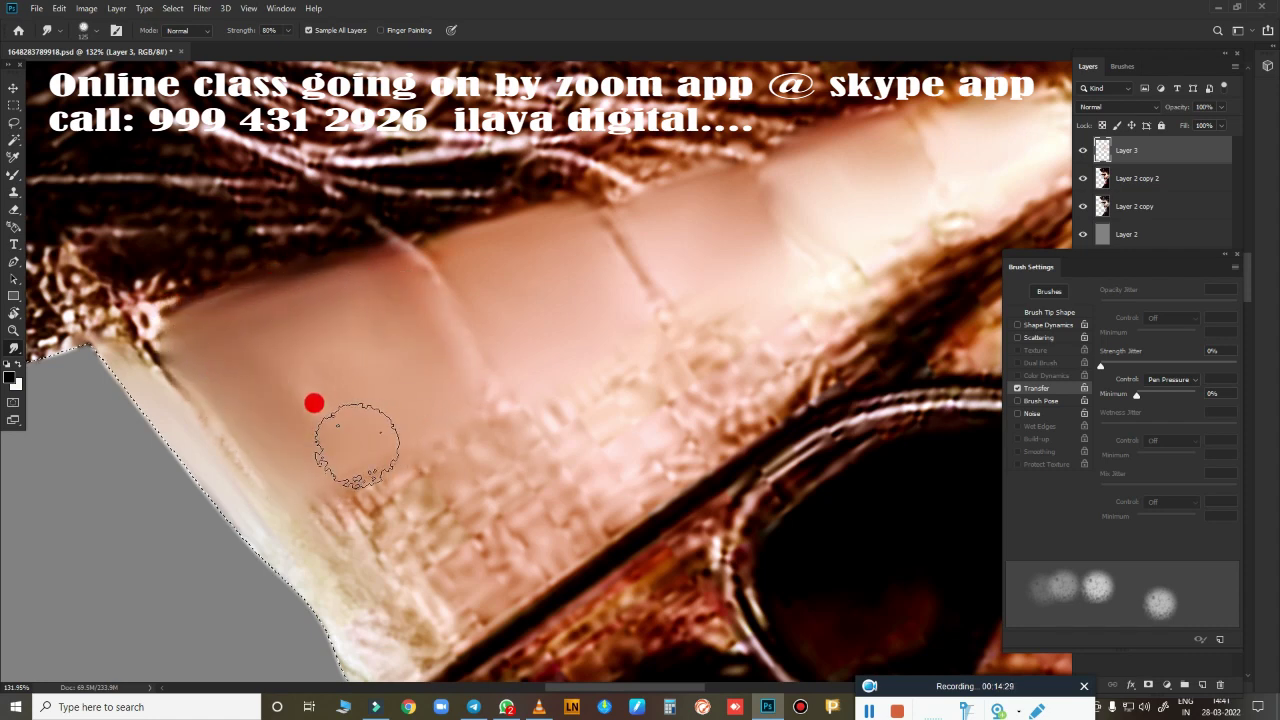
scroll(497, 421, "down", 5)
scroll(497, 421, "up", 3)
scroll(551, 449, "up", 2)
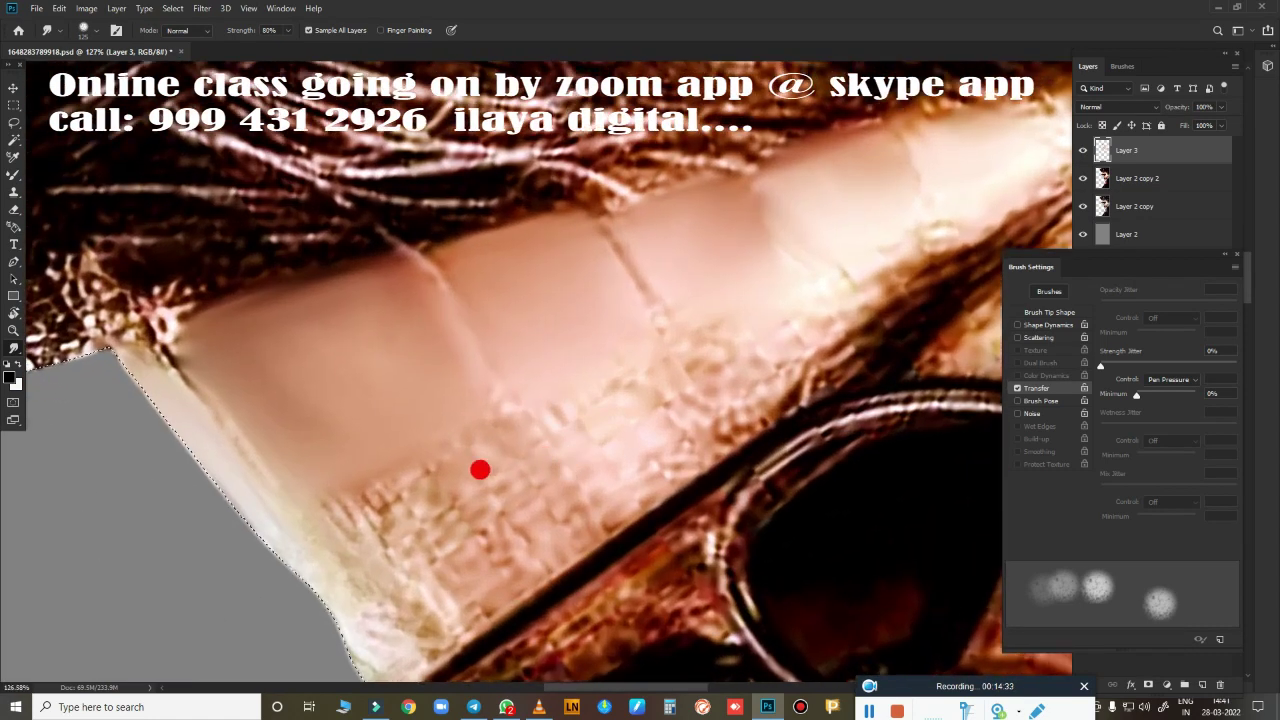
mouse_move(212, 330)
left_mouse_down()
mouse_move(63, 329)
mouse_move(143, 360)
mouse_move(109, 323)
mouse_move(130, 348)
mouse_move(210, 357)
mouse_move(126, 329)
mouse_move(120, 497)
mouse_move(294, 277)
mouse_move(558, 181)
mouse_move(494, 203)
mouse_move(800, 194)
mouse_move(434, 297)
mouse_move(351, 463)
mouse_move(397, 474)
mouse_move(434, 460)
mouse_move(360, 297)
mouse_move(302, 386)
mouse_move(486, 314)
mouse_move(640, 300)
mouse_move(634, 317)
mouse_move(654, 231)
mouse_move(406, 463)
left_mouse_up()
scroll(406, 463, "down", 3)
mouse_move(402, 352)
left_mouse_down()
mouse_move(260, 249)
mouse_move(277, 366)
mouse_move(378, 297)
mouse_move(306, 237)
mouse_move(246, 366)
mouse_move(414, 323)
mouse_move(371, 370)
mouse_move(234, 300)
mouse_move(231, 229)
mouse_move(249, 311)
left_mouse_up()
With a 200 then 175 px brush, smooth the forehead, eyebrow edge and skin below it.
key("bracketright")
left_click_drag(538, 245, 263, 523)
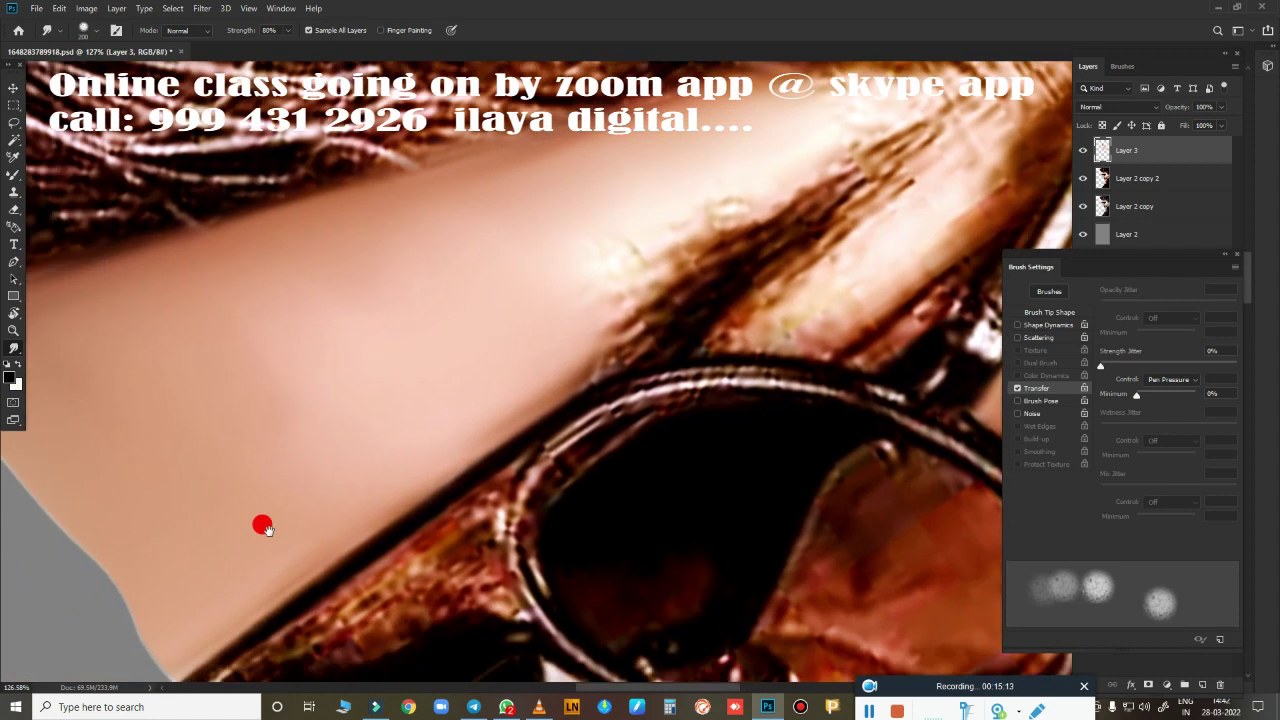
mouse_move(243, 470)
left_mouse_down()
mouse_move(314, 337)
mouse_move(325, 221)
mouse_move(463, 260)
mouse_move(505, 327)
left_mouse_up()
key("bracketleft")
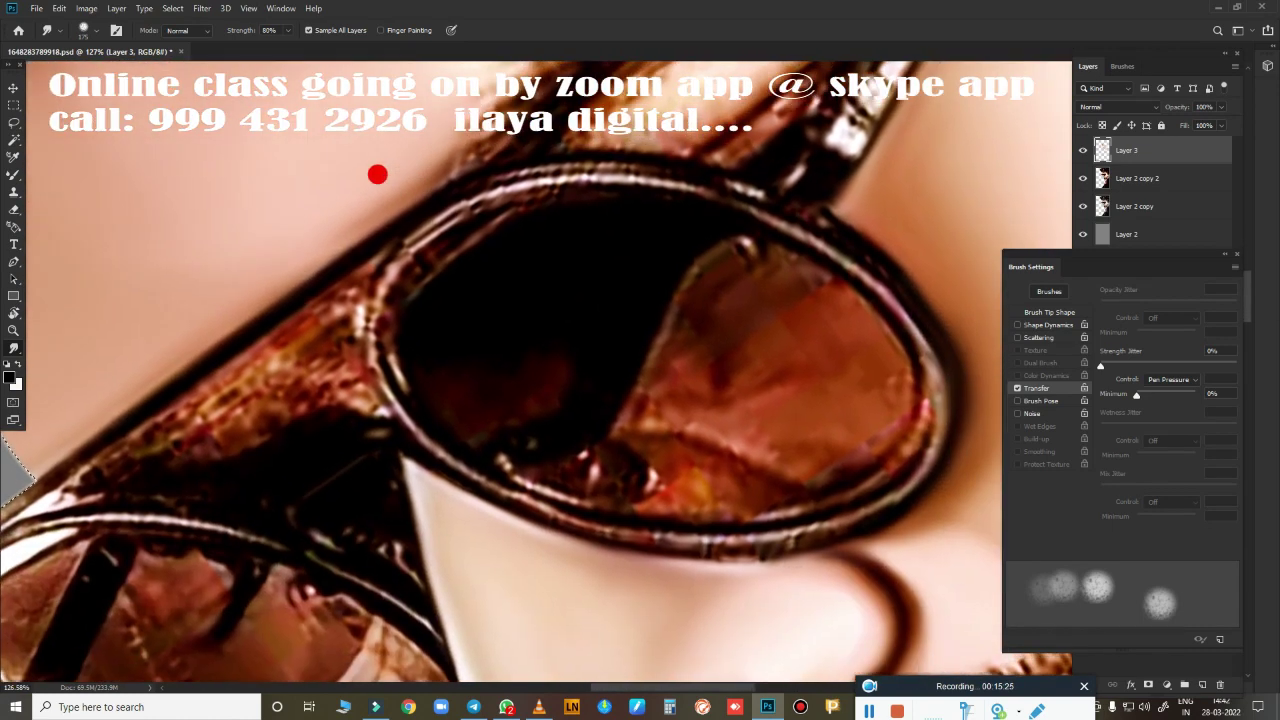
scroll(374, 171, "down", 5)
scroll(543, 394, "up", 3)
scroll(573, 501, "up", 2)
scroll(573, 501, "up", 1)
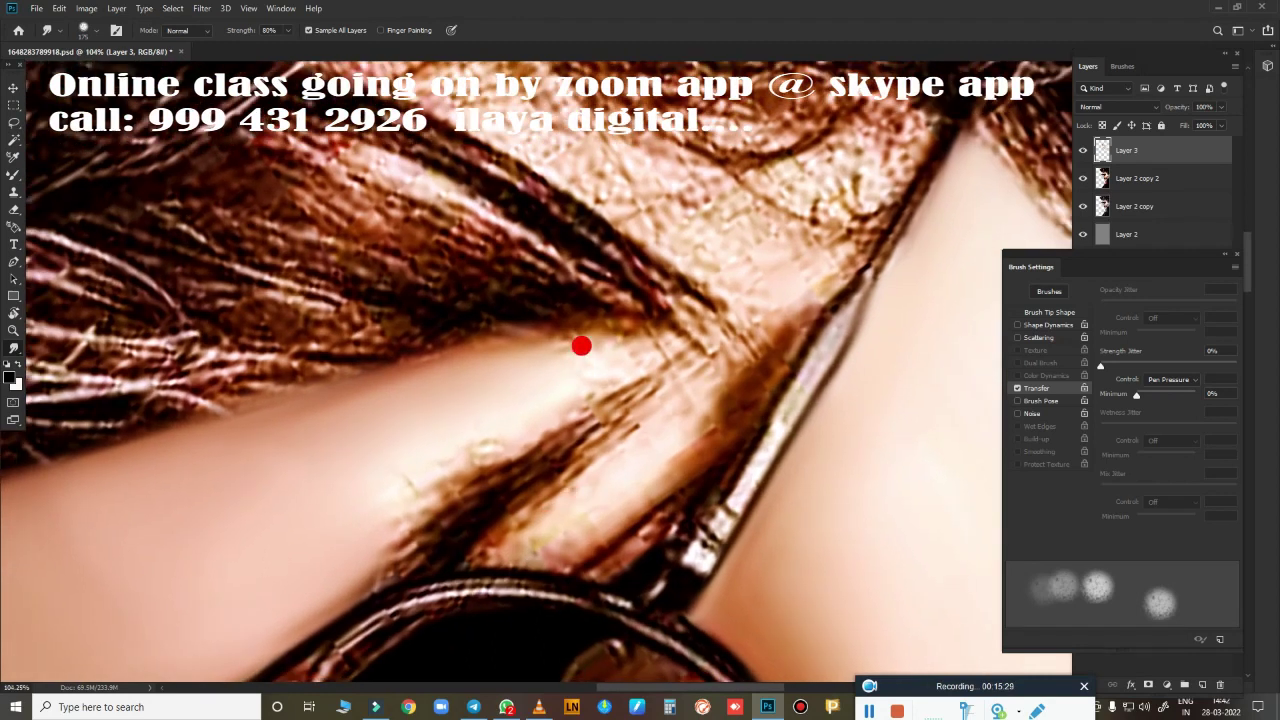
mouse_move(252, 444)
left_mouse_down()
mouse_move(766, 311)
mouse_move(845, 270)
left_mouse_up()
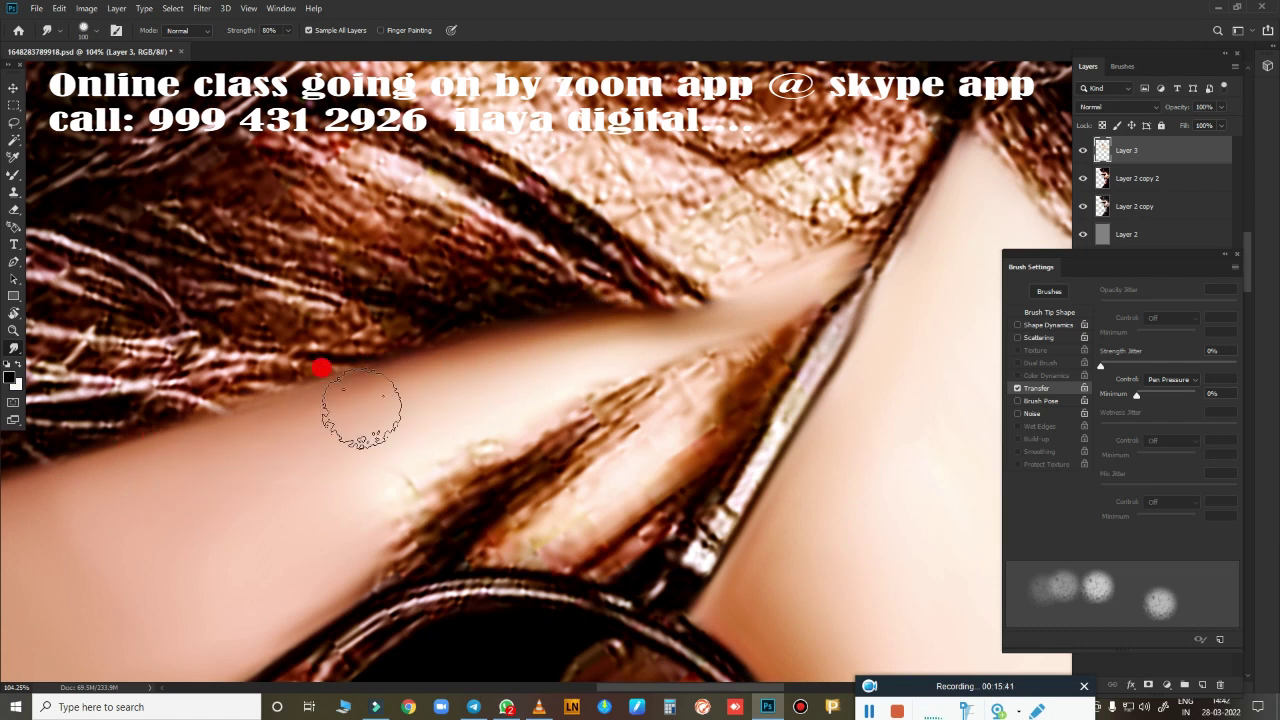
left_click_drag(466, 429, 591, 363)
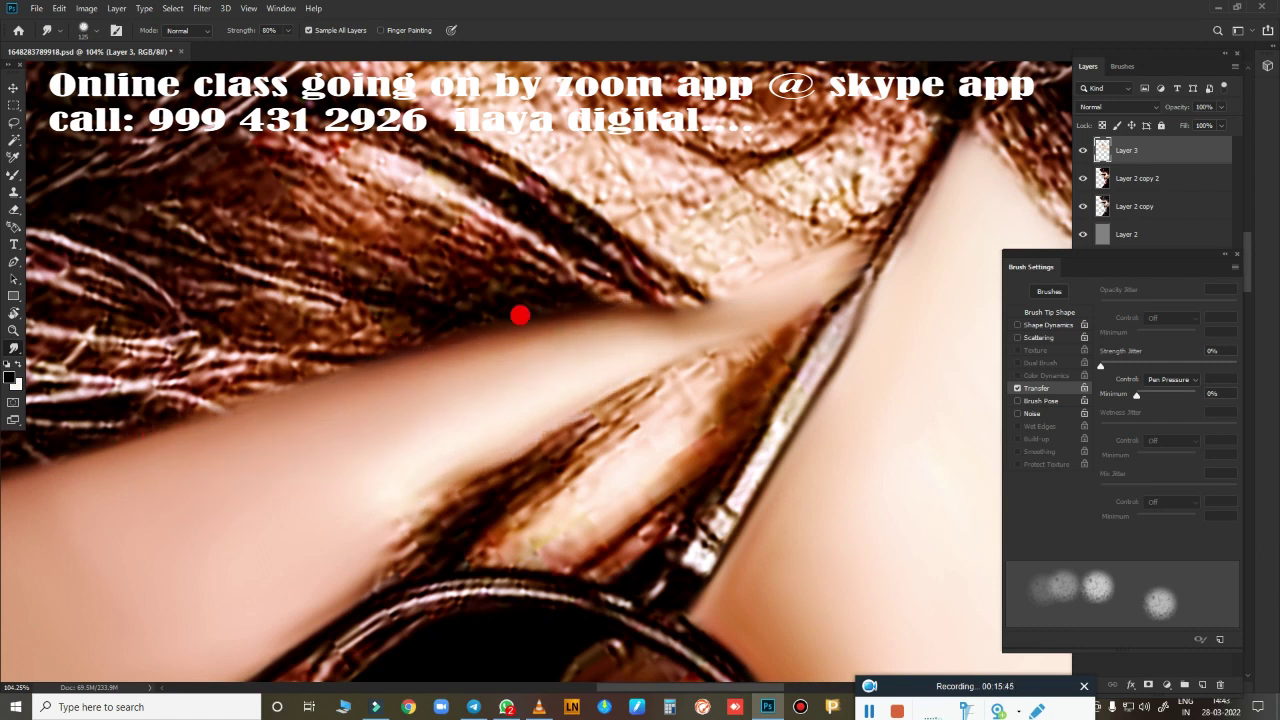
mouse_move(775, 303)
left_mouse_down()
mouse_move(543, 400)
mouse_move(352, 562)
left_mouse_up()
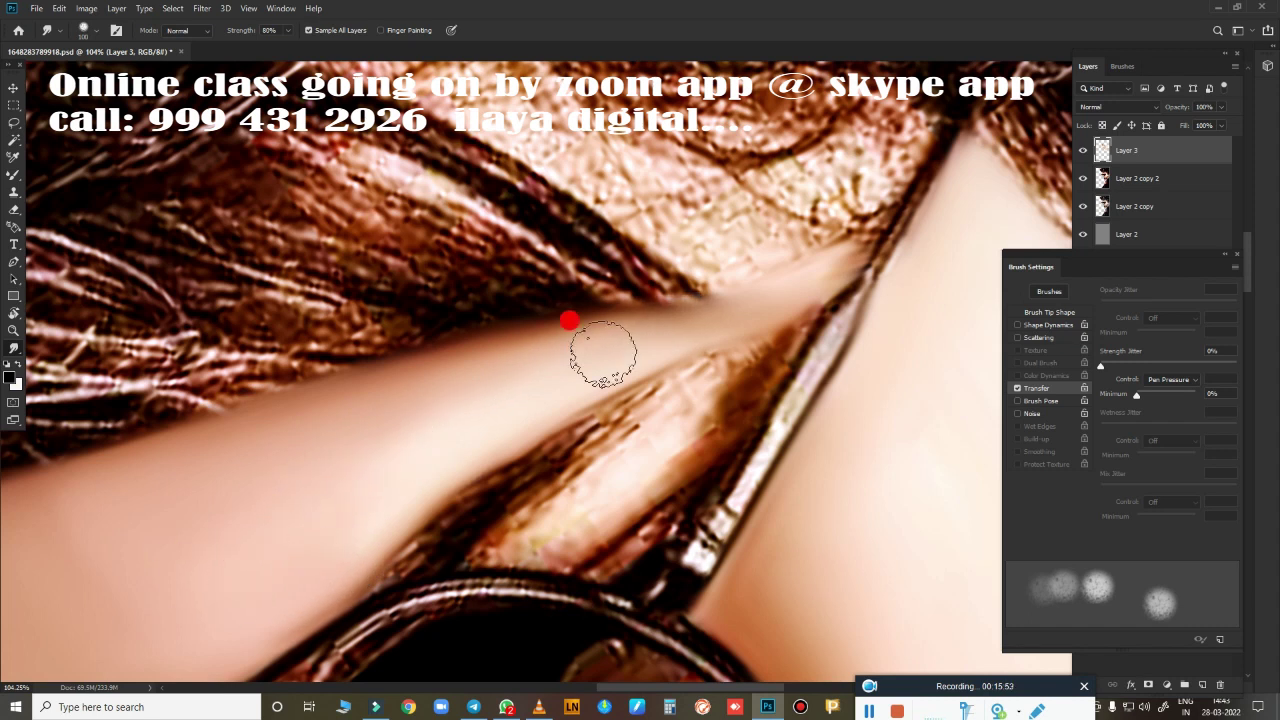
Zoom out to review the smoothed forehead.
scroll(573, 457, "down", 2)
scroll(826, 246, "down", 2)
Toggle Layer 2 copy 2 and Layer 3 visibility to compare retouched and original skin.
scroll(777, 466, "down", 2)
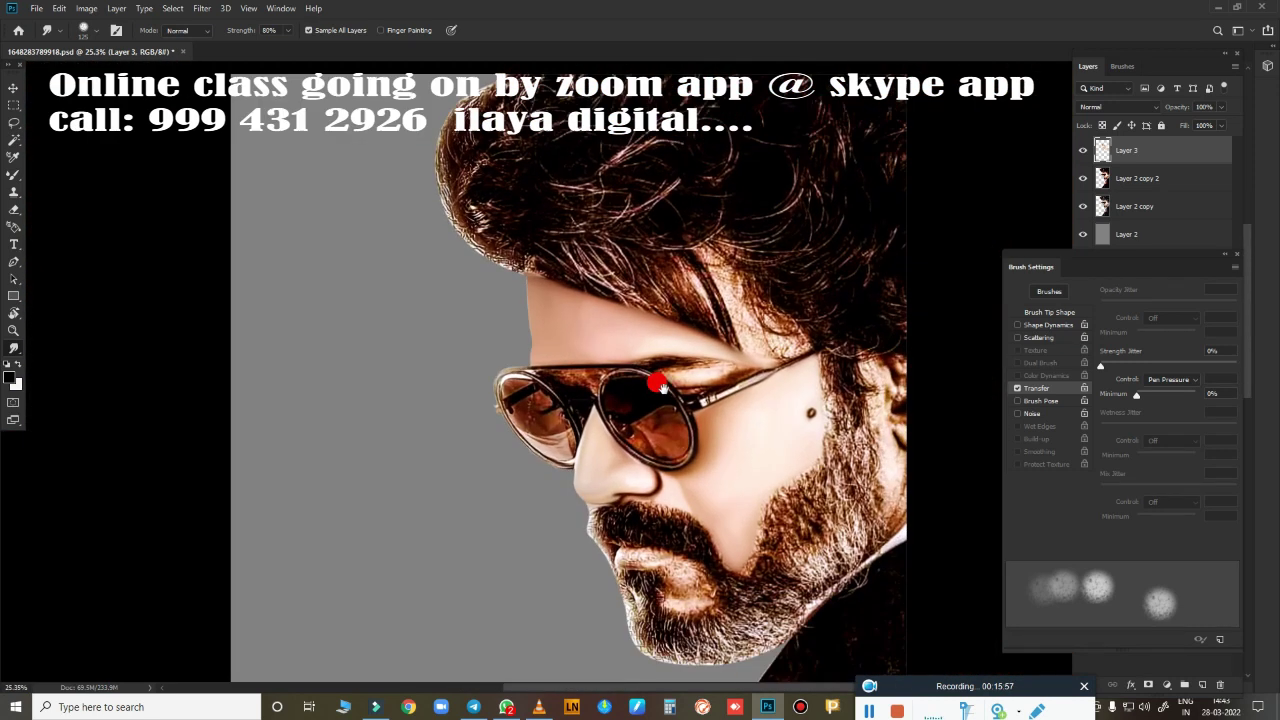
scroll(657, 377, "down", 1)
scroll(607, 369, "up", 1)
left_click(1080, 152)
left_click(1078, 176)
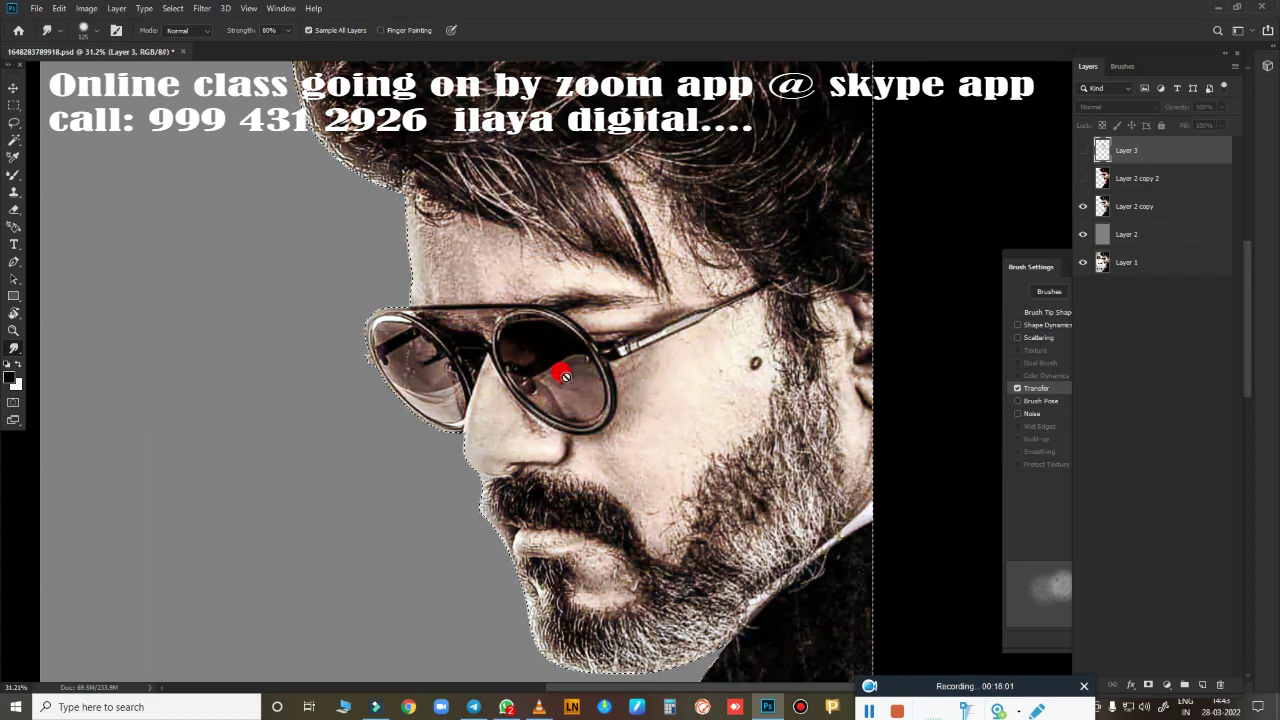
left_click(1082, 178)
left_click(1082, 150)
scroll(600, 371, "up", 2)
scroll(566, 491, "up", 2)
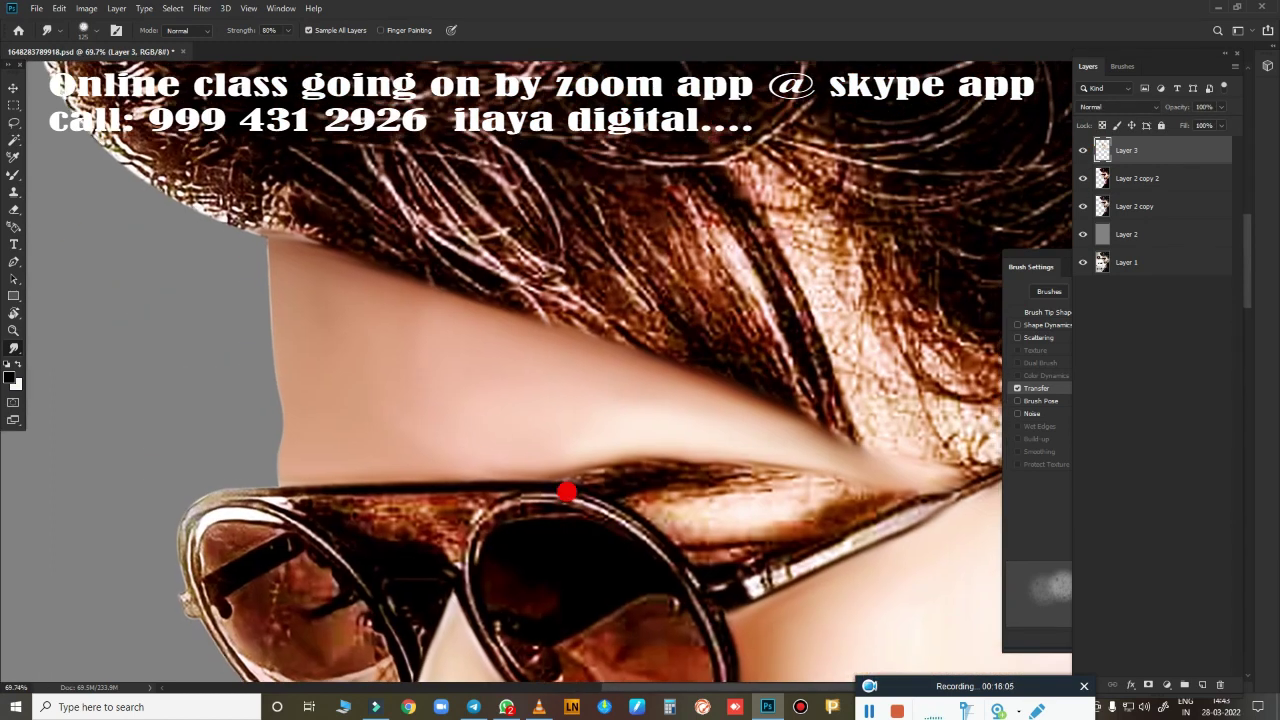
Erase Layer 3 smoothing along the forehead's left edge to restore textured skin.
key("e")
left_click(354, 329)
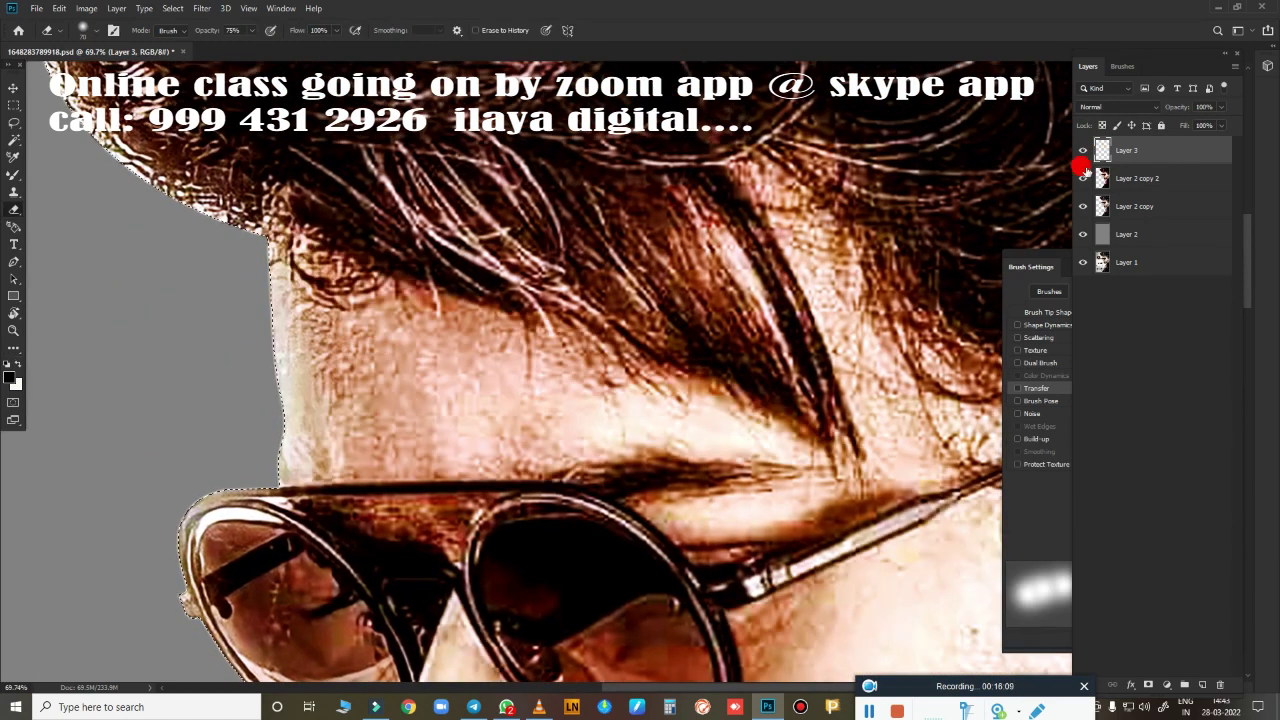
key("ctrl+z")
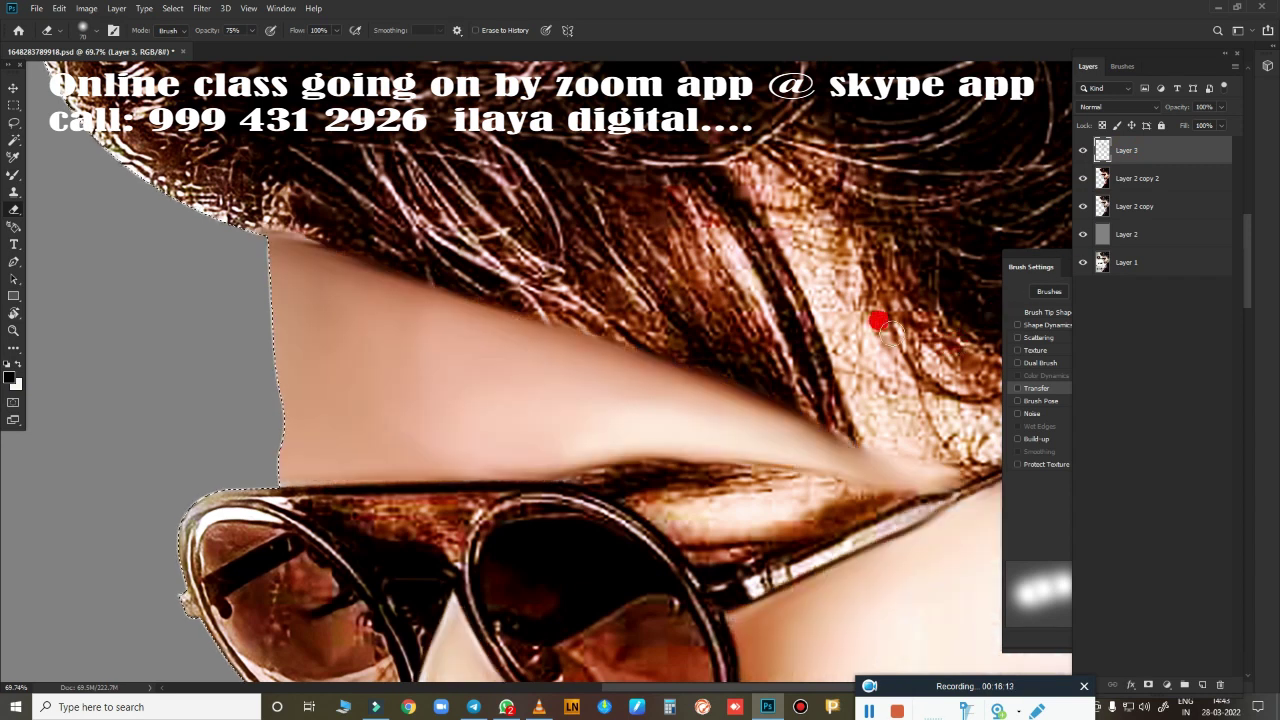
left_click_drag(354, 316, 397, 305)
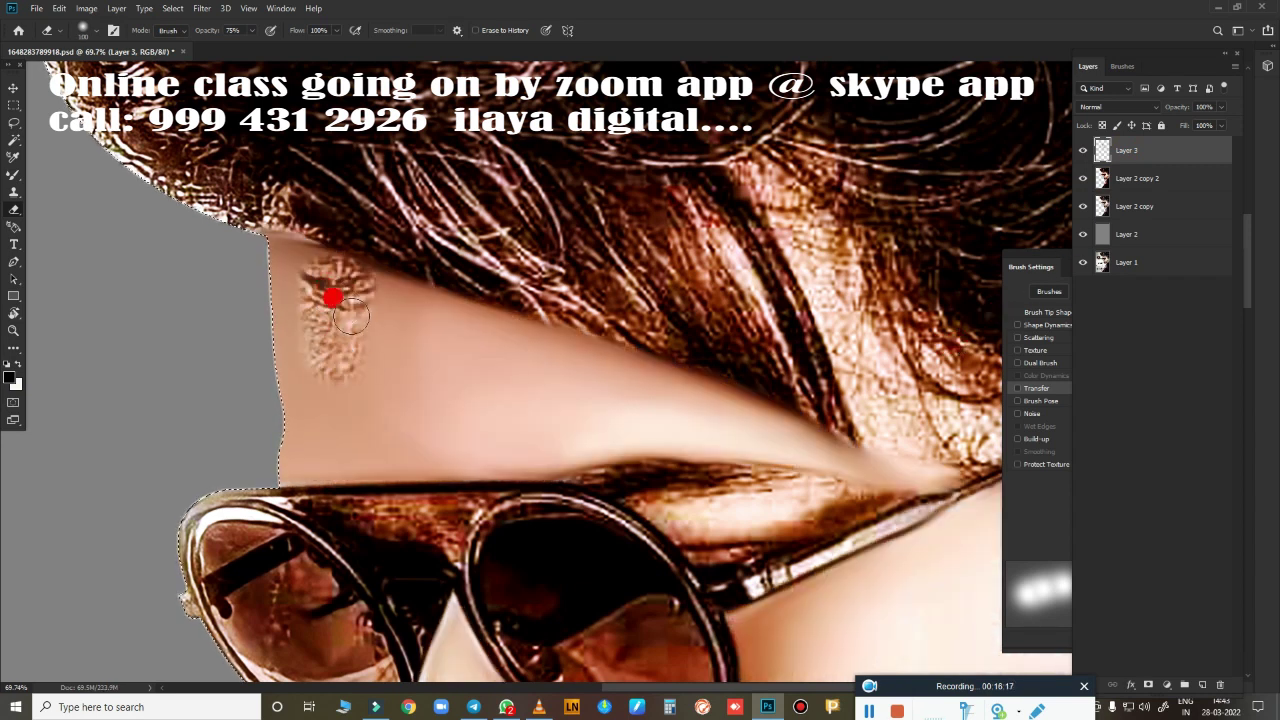
mouse_move(398, 441)
left_mouse_down()
mouse_move(349, 394)
mouse_move(330, 348)
left_mouse_up()
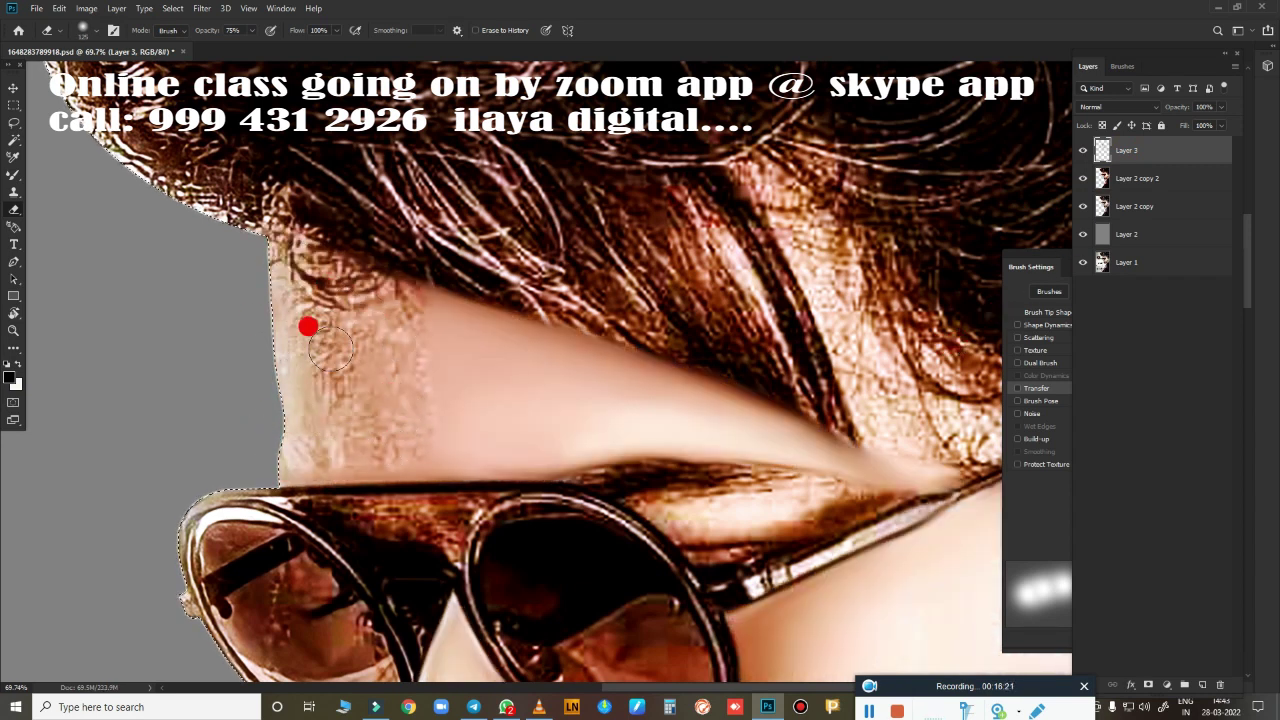
key("r")
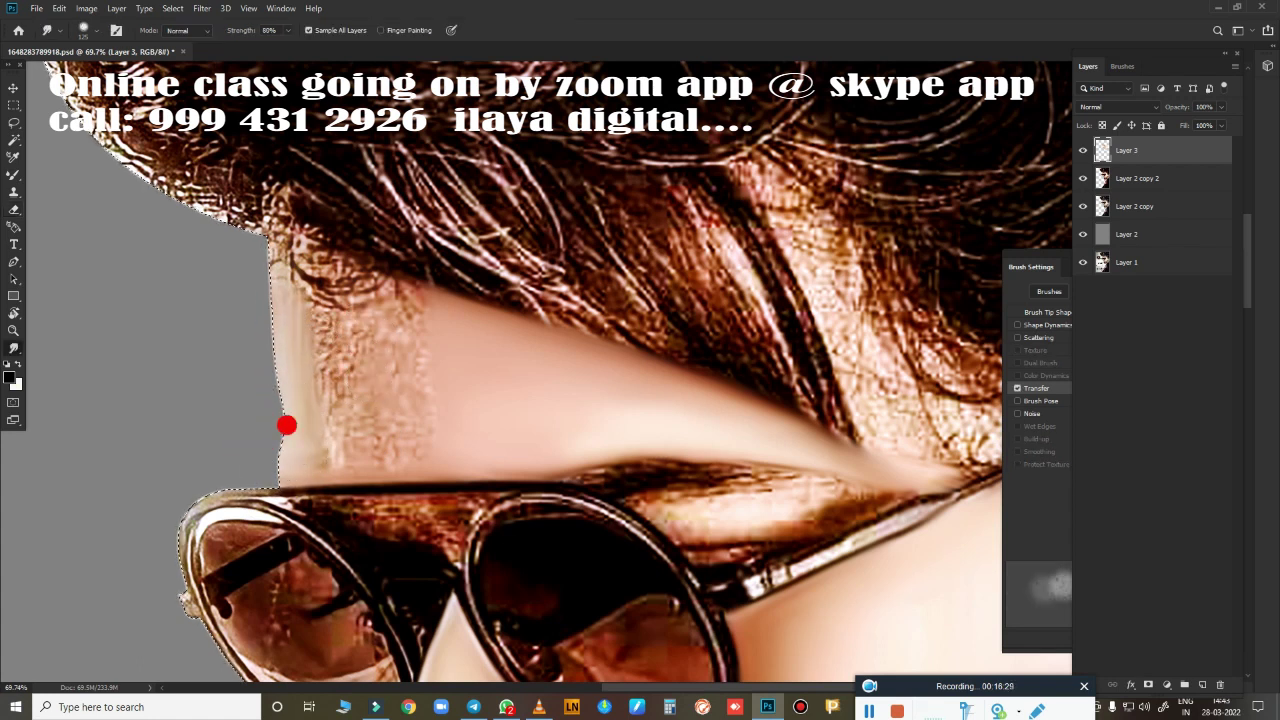
Smudge the top hair strands, blotchy patch and left outline into smooth skin tone.
scroll(846, 660, "up", 3)
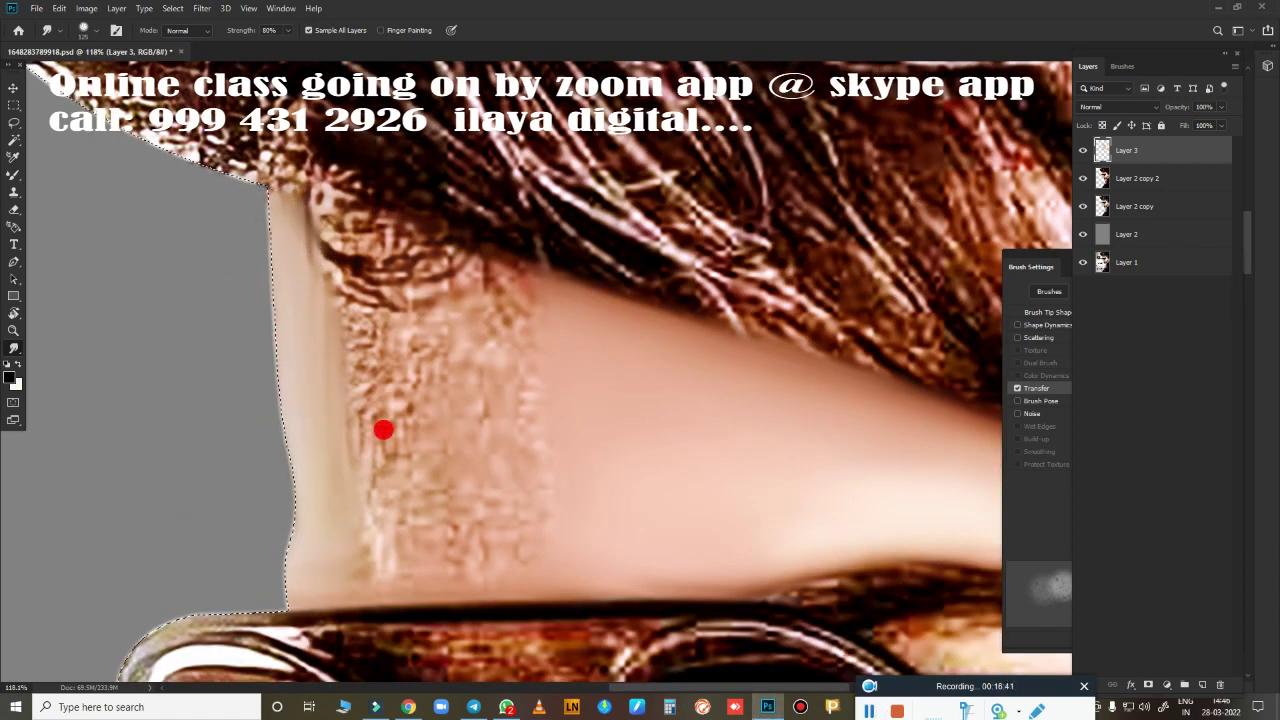
mouse_move(397, 258)
left_mouse_down()
mouse_move(337, 249)
mouse_move(406, 237)
mouse_move(466, 251)
mouse_move(476, 371)
left_mouse_up()
mouse_move(498, 494)
left_mouse_down()
mouse_move(331, 249)
mouse_move(434, 363)
mouse_move(343, 506)
mouse_move(287, 266)
mouse_move(306, 234)
mouse_move(297, 194)
mouse_move(319, 248)
left_mouse_up()
mouse_move(248, 178)
left_mouse_down()
mouse_move(294, 277)
mouse_move(331, 206)
mouse_move(757, 361)
left_mouse_up()
left_click_drag(757, 361, 406, 389)
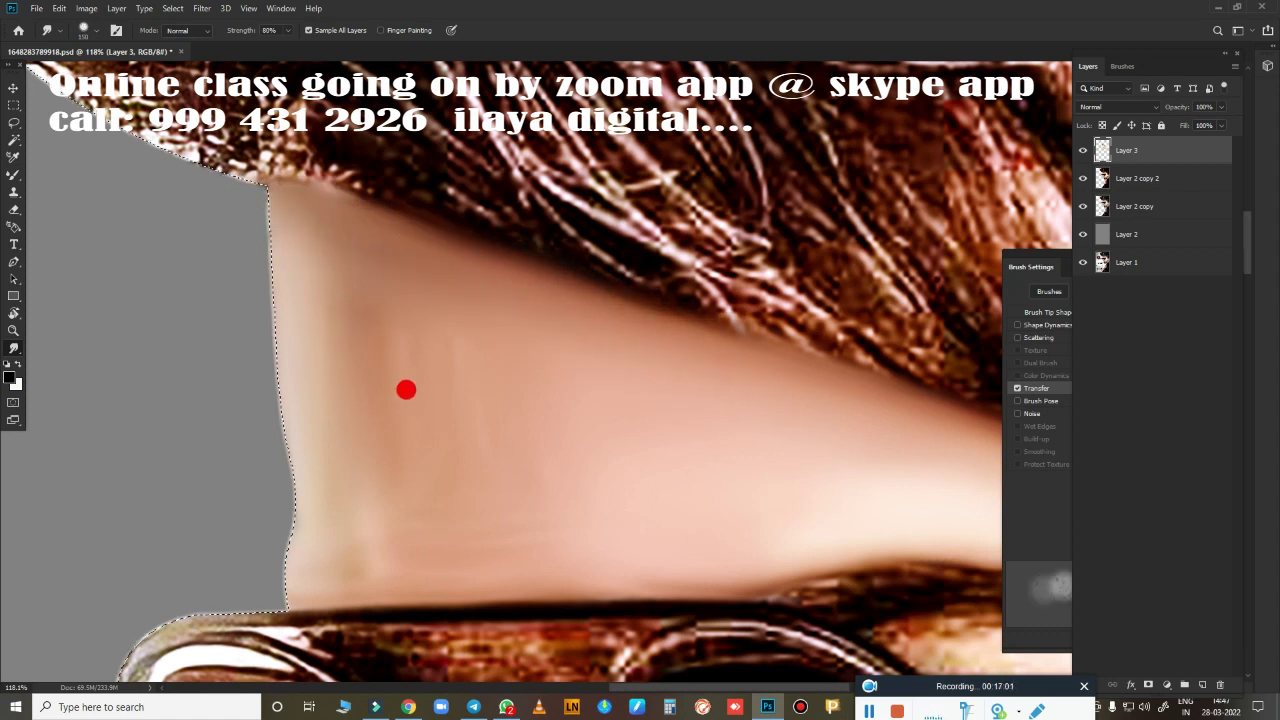
left_click_drag(308, 378, 390, 388)
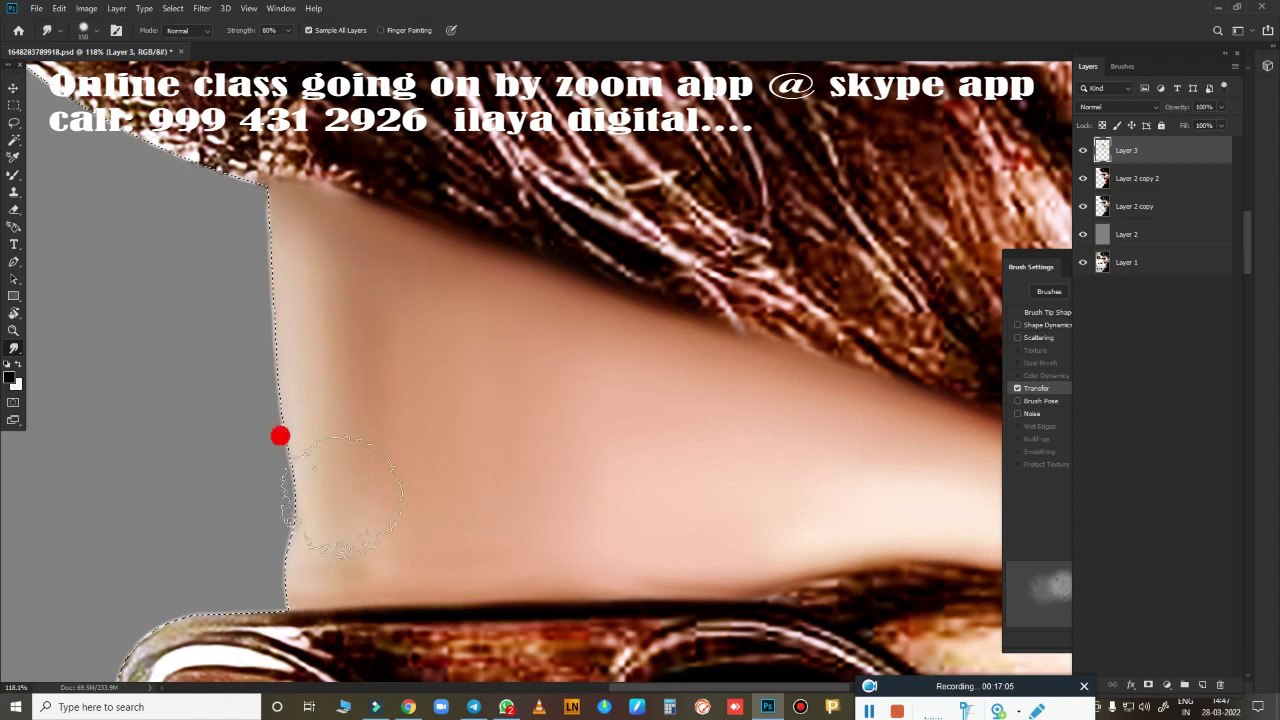
left_click_drag(245, 323, 216, 469)
mouse_move(360, 525)
left_mouse_down()
mouse_move(342, 553)
mouse_move(366, 357)
mouse_move(278, 255)
left_mouse_up()
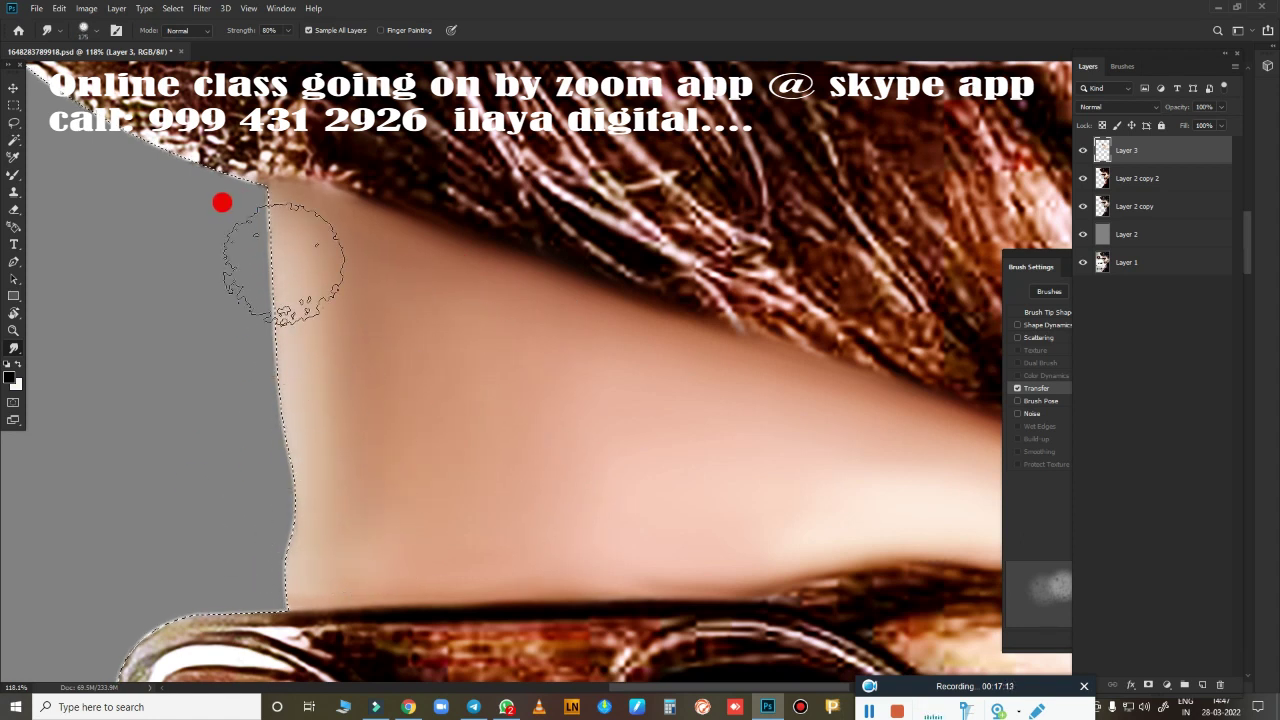
left_click_drag(230, 185, 313, 496)
At 175 px, blend the dark eyebrow streak and skin edge above the glasses.
key("bracketleft")
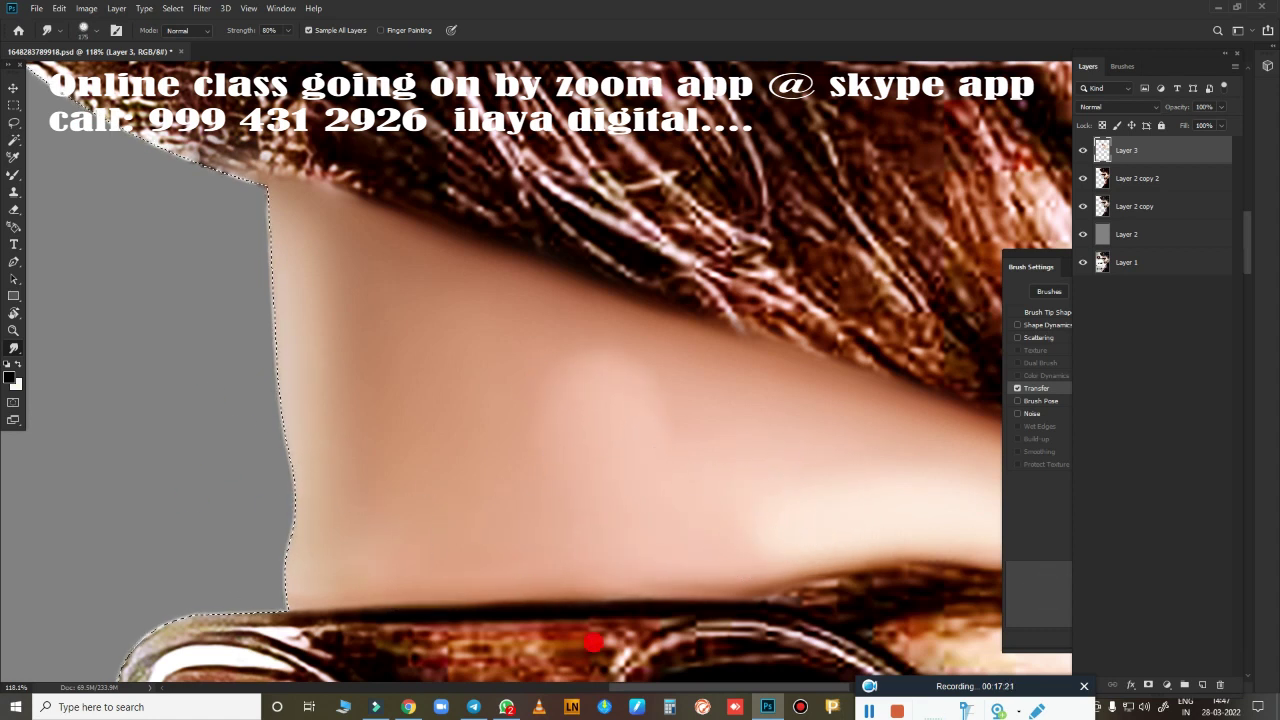
mouse_move(609, 452)
left_mouse_down()
mouse_move(690, 462)
mouse_move(538, 383)
left_mouse_up()
left_click_drag(476, 322, 754, 517)
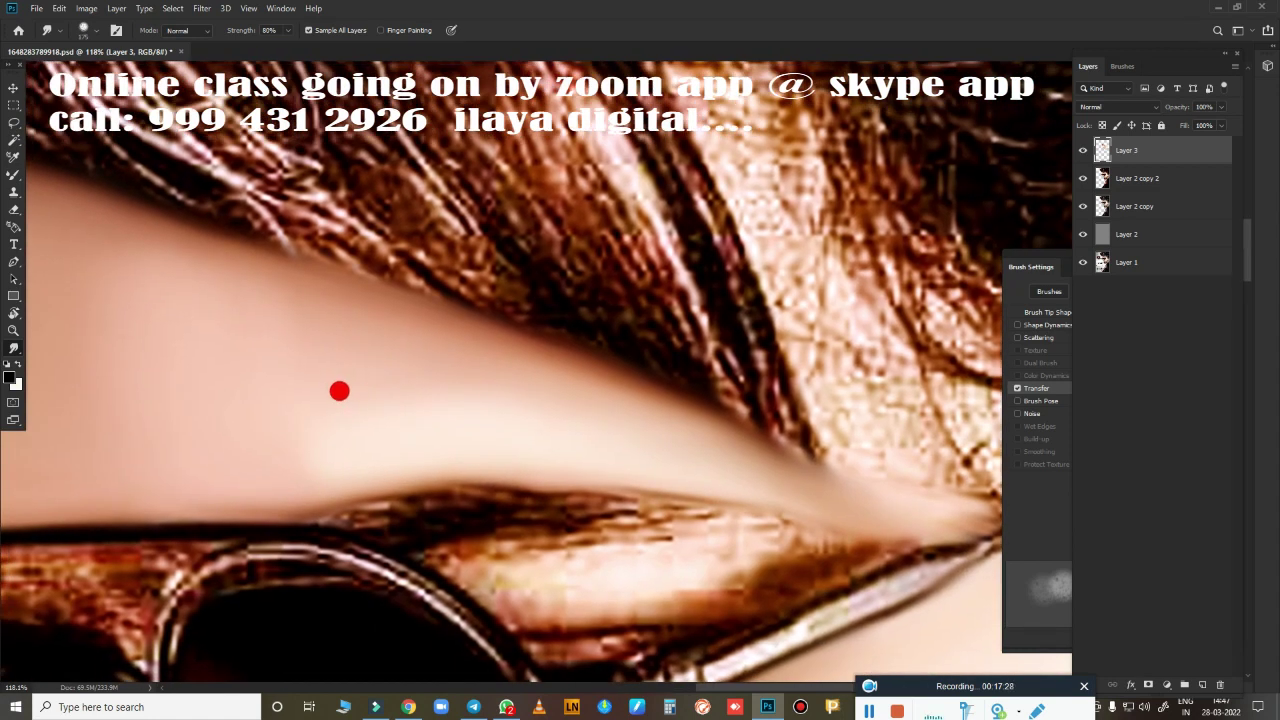
mouse_move(339, 391)
left_mouse_down()
mouse_move(271, 411)
mouse_move(626, 409)
left_mouse_up()
mouse_move(446, 486)
left_mouse_down()
mouse_move(263, 491)
mouse_move(494, 489)
mouse_move(588, 506)
mouse_move(513, 537)
left_mouse_up()
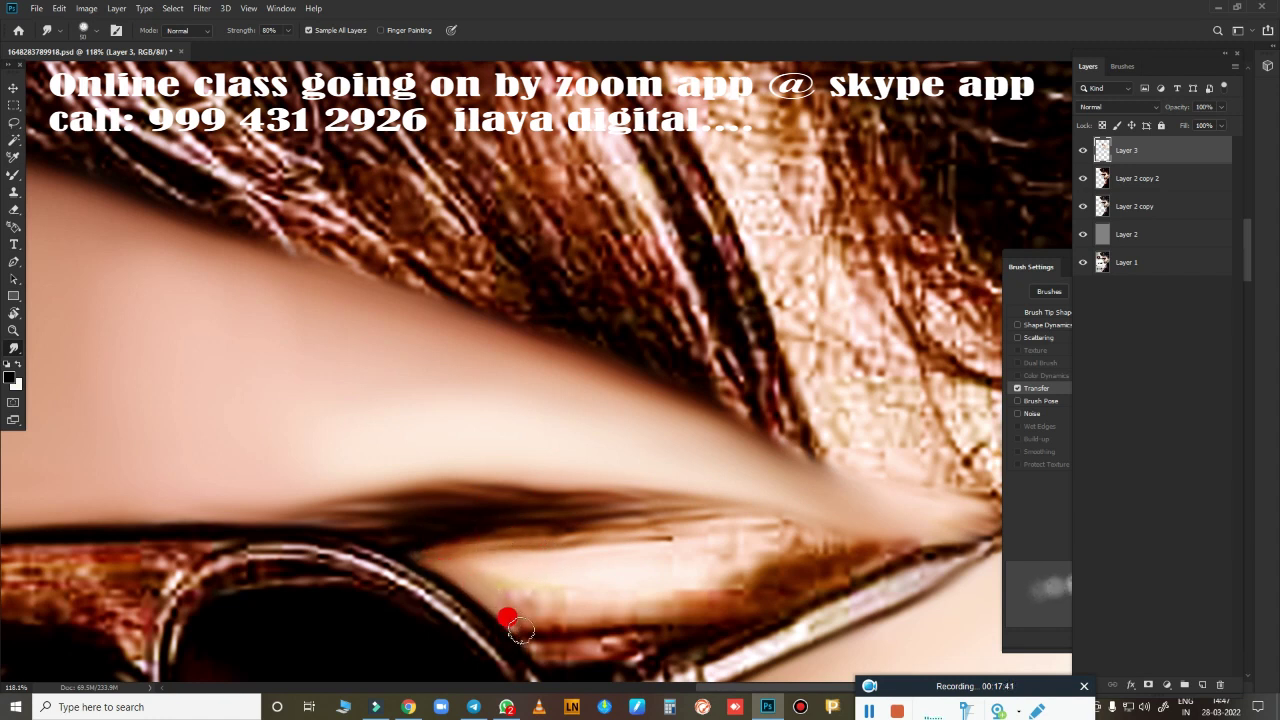
left_click_drag(700, 553, 631, 553)
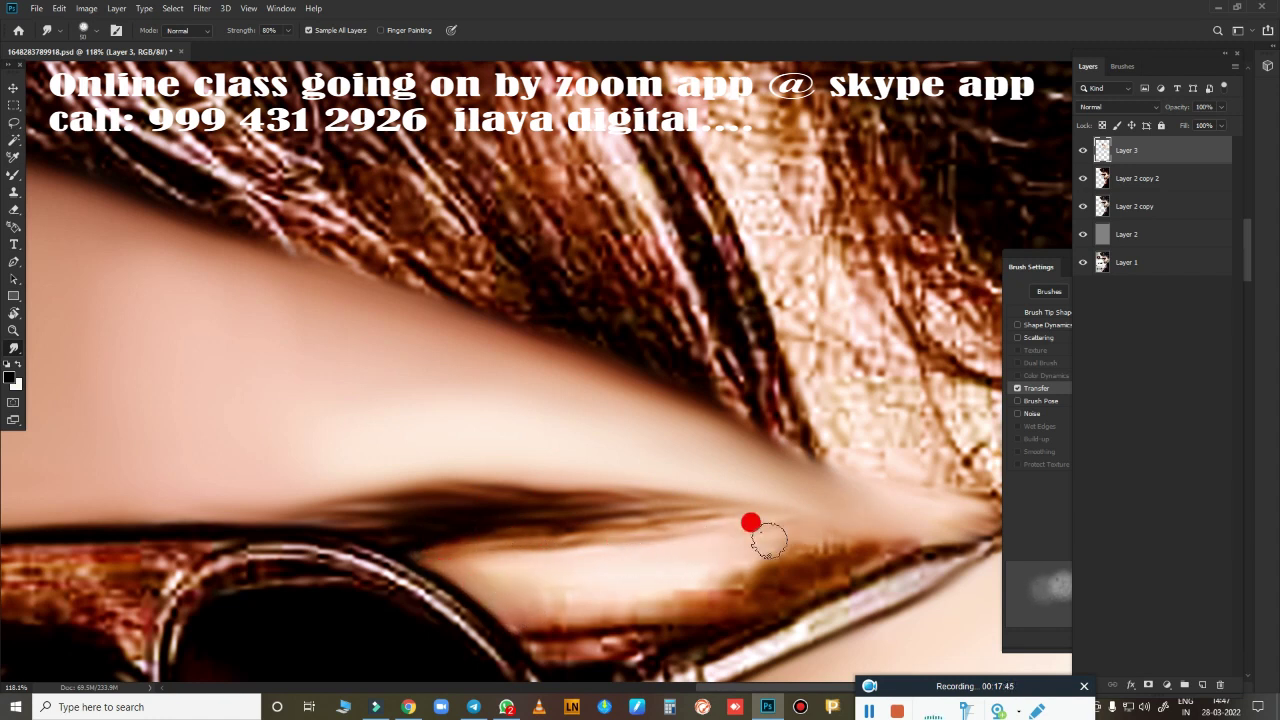
mouse_move(768, 540)
left_mouse_down()
mouse_move(721, 552)
mouse_move(784, 569)
mouse_move(652, 604)
mouse_move(533, 611)
mouse_move(787, 507)
mouse_move(929, 491)
mouse_move(786, 543)
mouse_move(920, 520)
mouse_move(711, 584)
left_mouse_up()
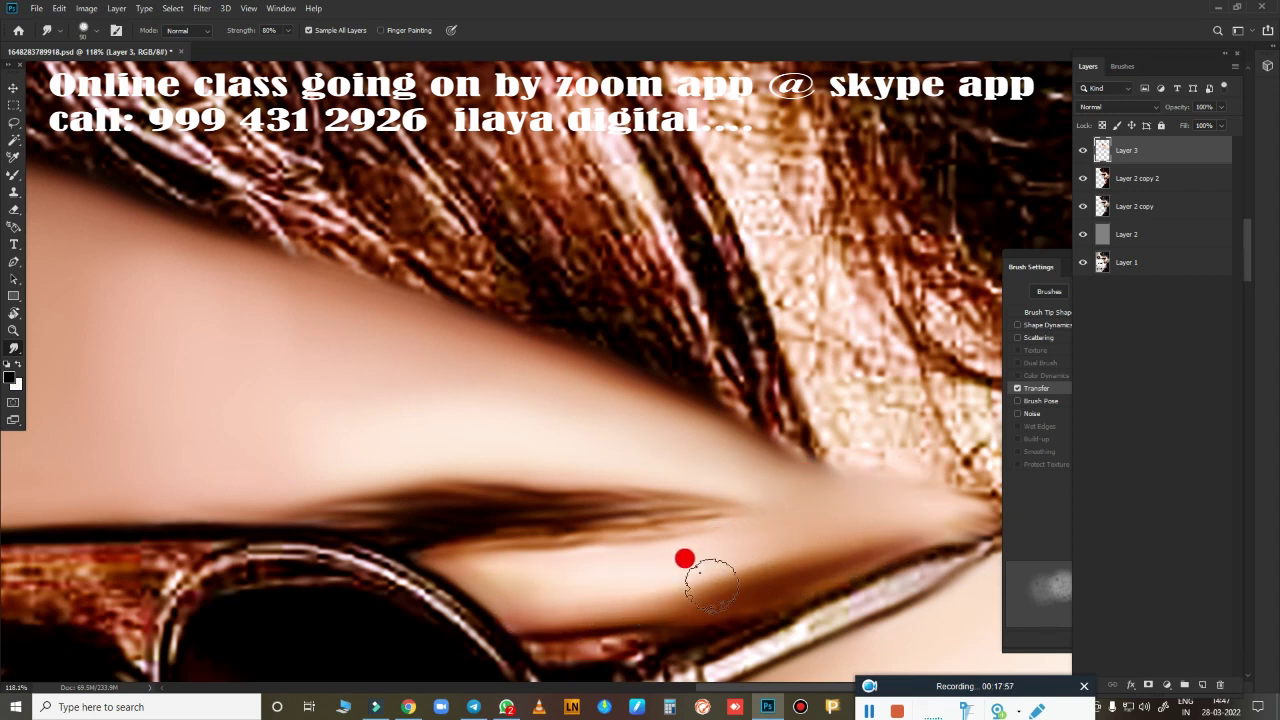
left_click_drag(507, 604, 517, 613)
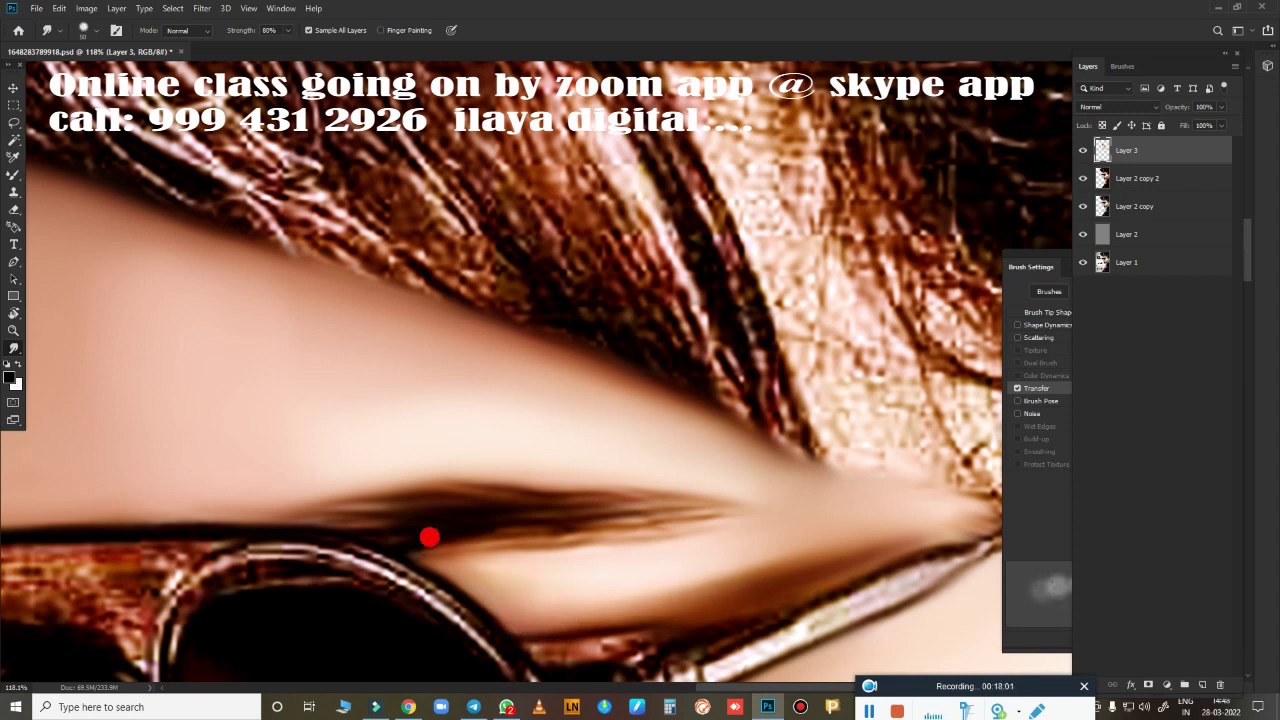
left_click_drag(429, 537, 383, 526)
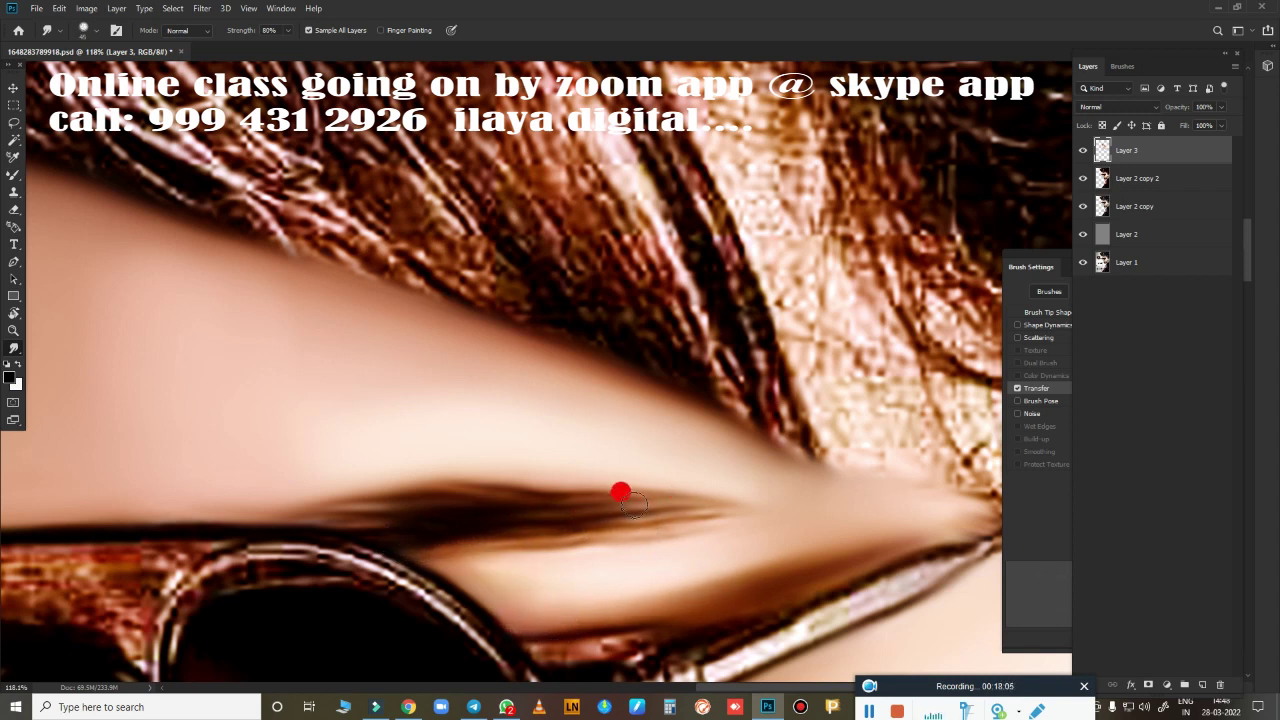
Zoom in and smudge along the glasses' temple arm, softening its pale frame edges.
scroll(677, 509, "down", 2)
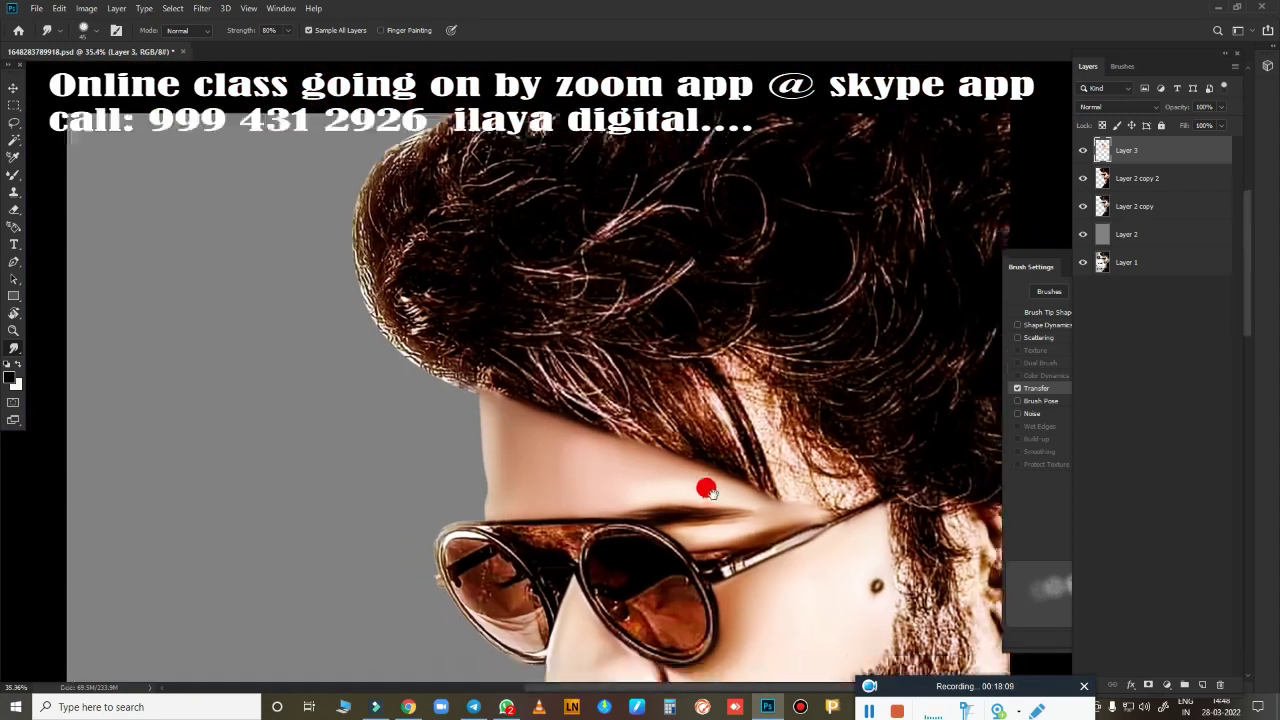
scroll(703, 486, "down", 2)
scroll(703, 366, "down", 3)
scroll(731, 416, "up", 2)
scroll(731, 416, "up", 1)
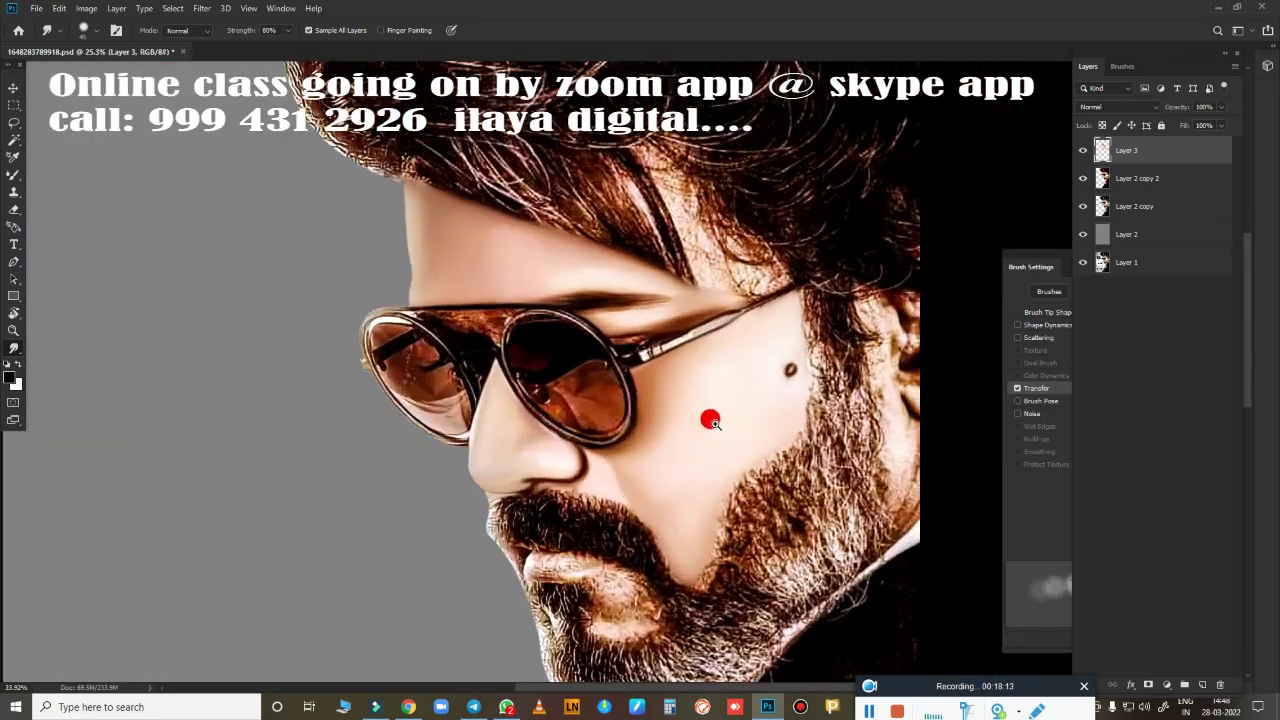
scroll(709, 417, "up", 2)
scroll(709, 417, "up", 2)
scroll(717, 466, "up", 2)
scroll(709, 509, "up", 1)
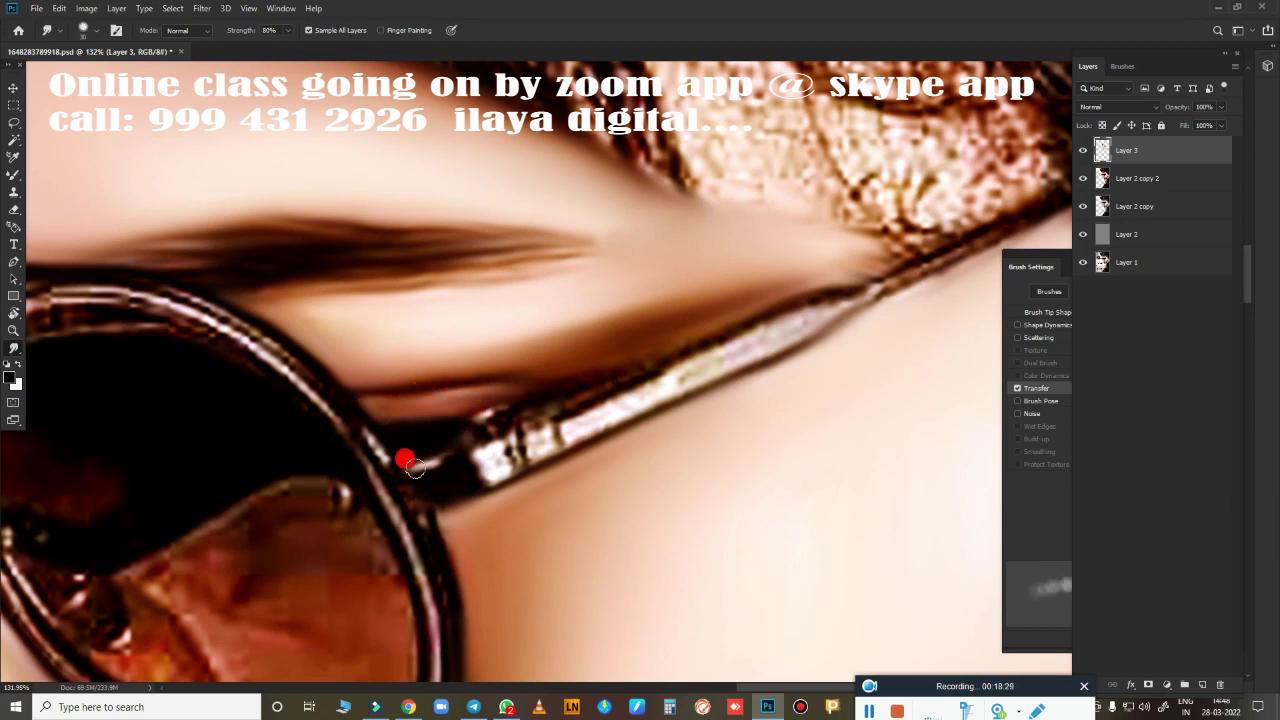
left_click_drag(445, 455, 537, 395)
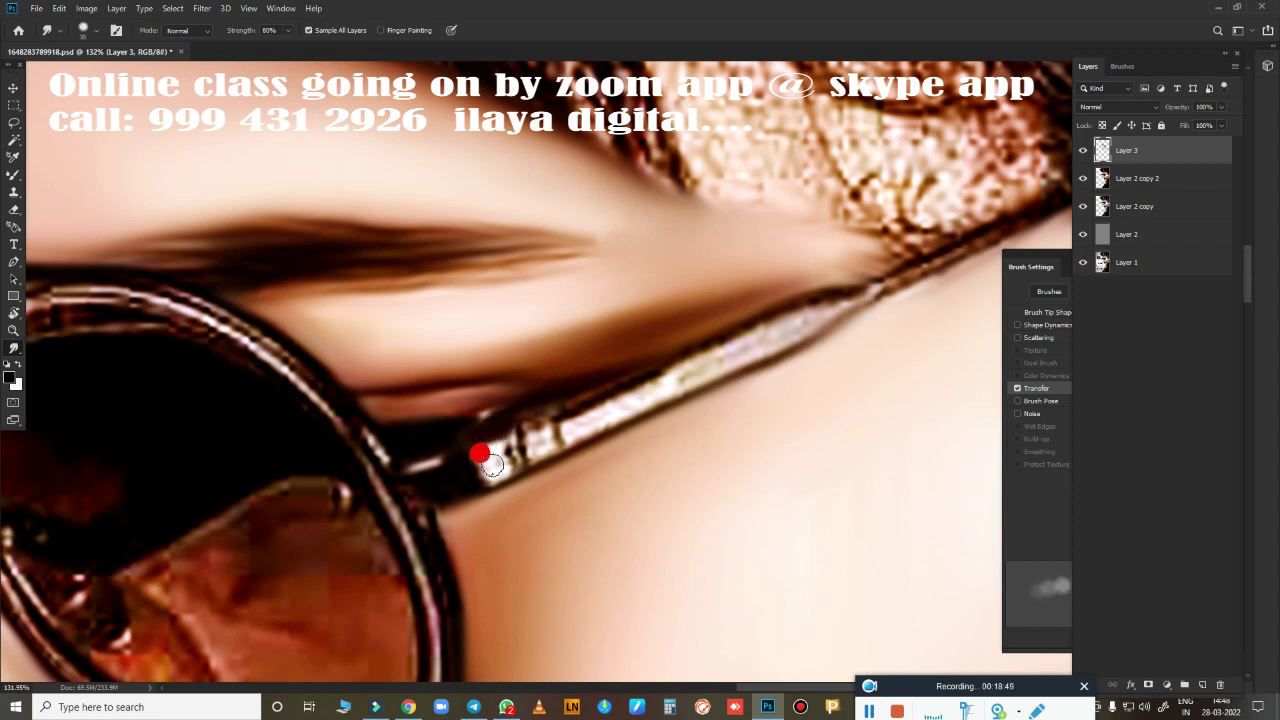
left_click_drag(469, 458, 479, 435)
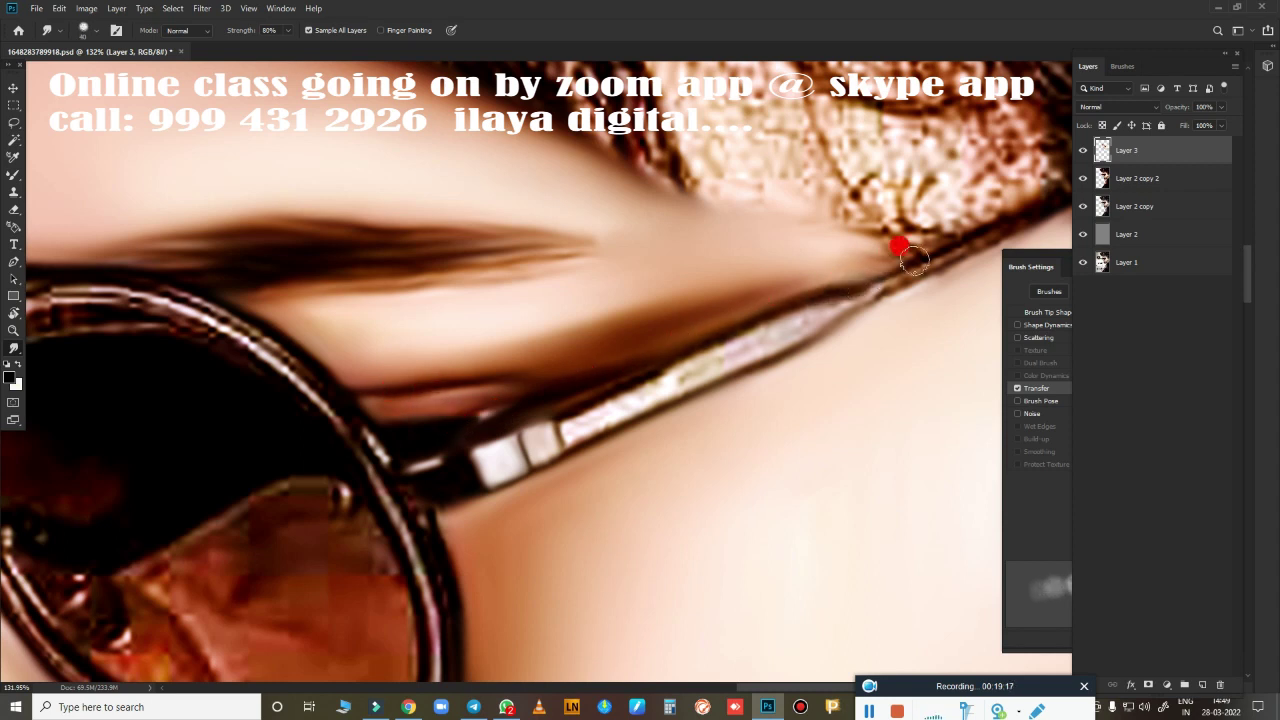
mouse_move(427, 395)
left_mouse_down()
mouse_move(828, 314)
mouse_move(626, 371)
mouse_move(640, 374)
mouse_move(591, 397)
mouse_move(649, 371)
mouse_move(531, 431)
mouse_move(614, 428)
mouse_move(905, 282)
mouse_move(1009, 200)
mouse_move(849, 286)
mouse_move(613, 451)
left_mouse_up()
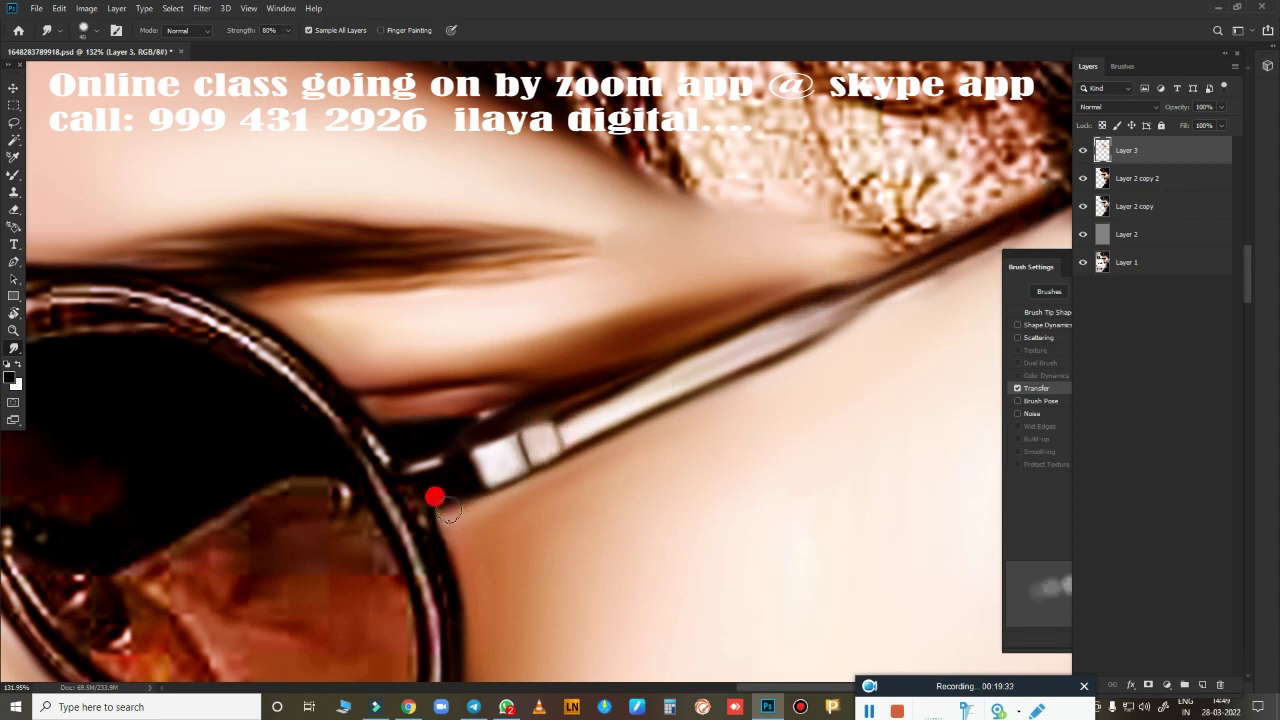
Partially erase the rough hair strands along the hairline and forehead fringe with the 75% Eraser.
scroll(641, 454, "down", 5)
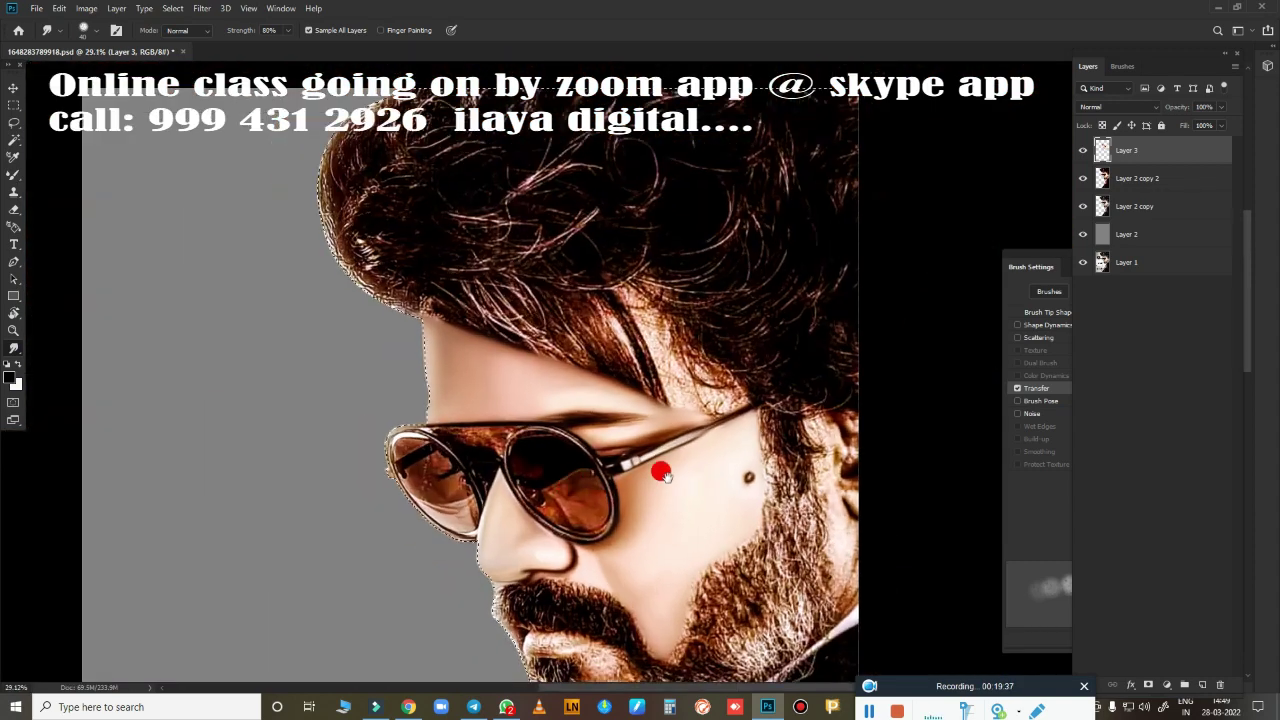
scroll(700, 425, "up", 2)
scroll(590, 470, "up", 2)
scroll(520, 468, "up", 1)
scroll(503, 470, "down", 2)
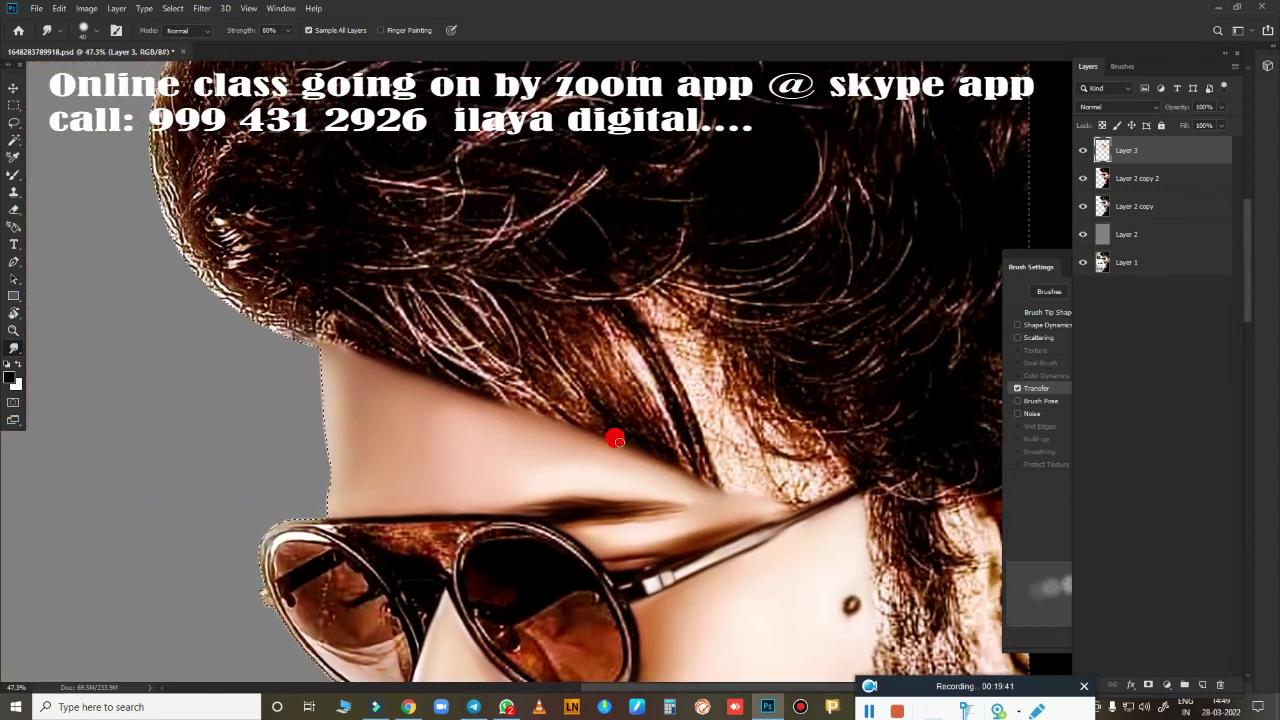
key("e")
mouse_move(314, 302)
left_mouse_down()
mouse_move(484, 366)
mouse_move(446, 368)
left_mouse_up()
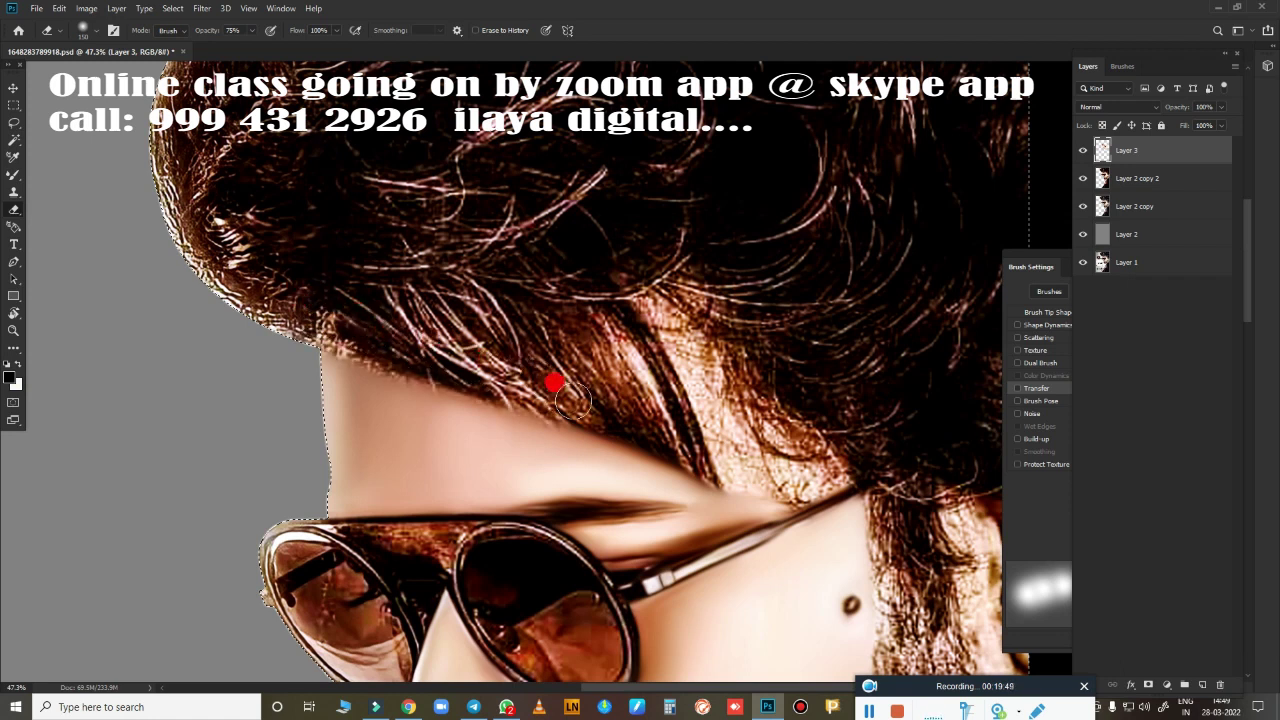
left_click_drag(573, 401, 768, 496)
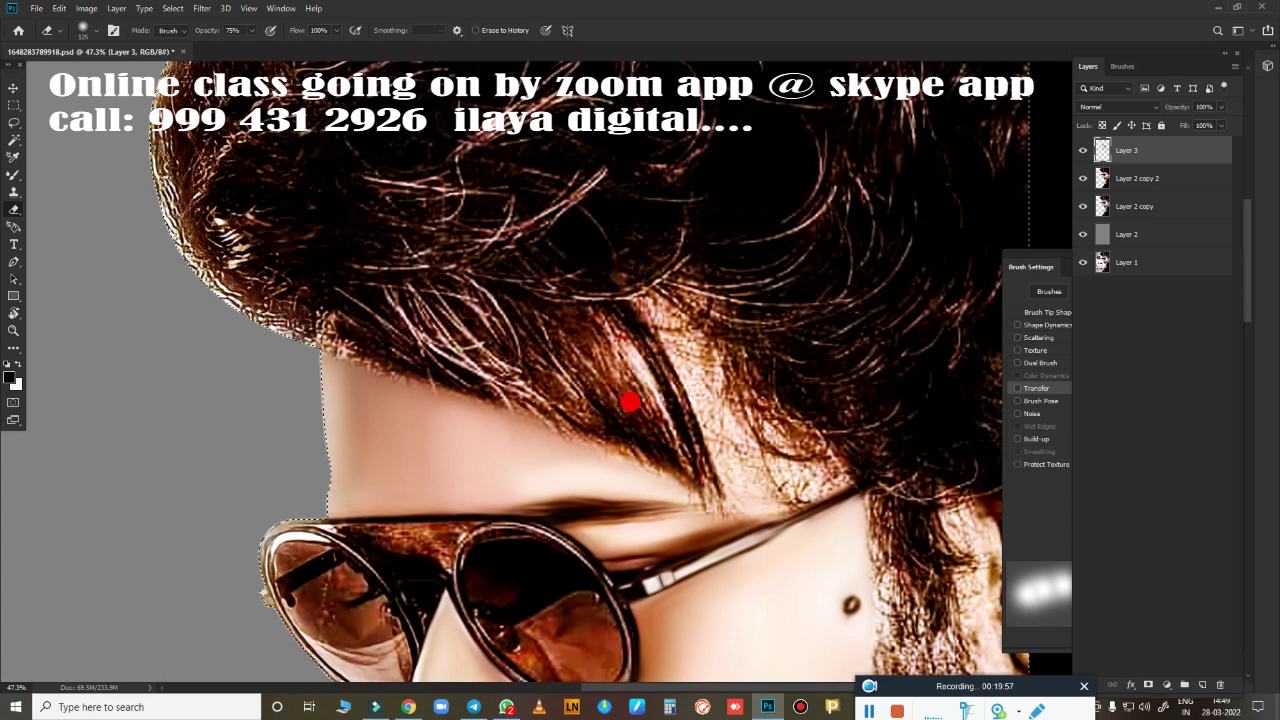
scroll(628, 400, "down", 2)
scroll(660, 423, "up", 4)
scroll(573, 362, "up", 1)
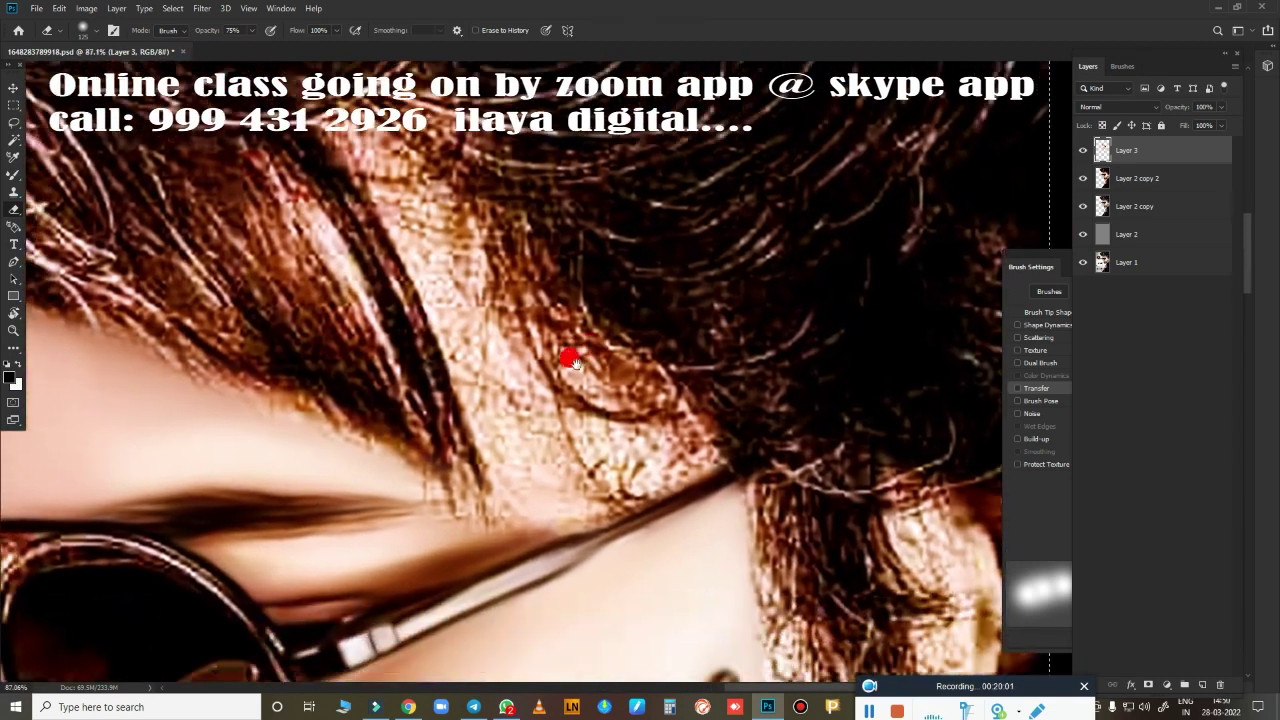
Smear the pale hair strand beside the temple into smooth, skin-toned Smudge strokes.
key("r")
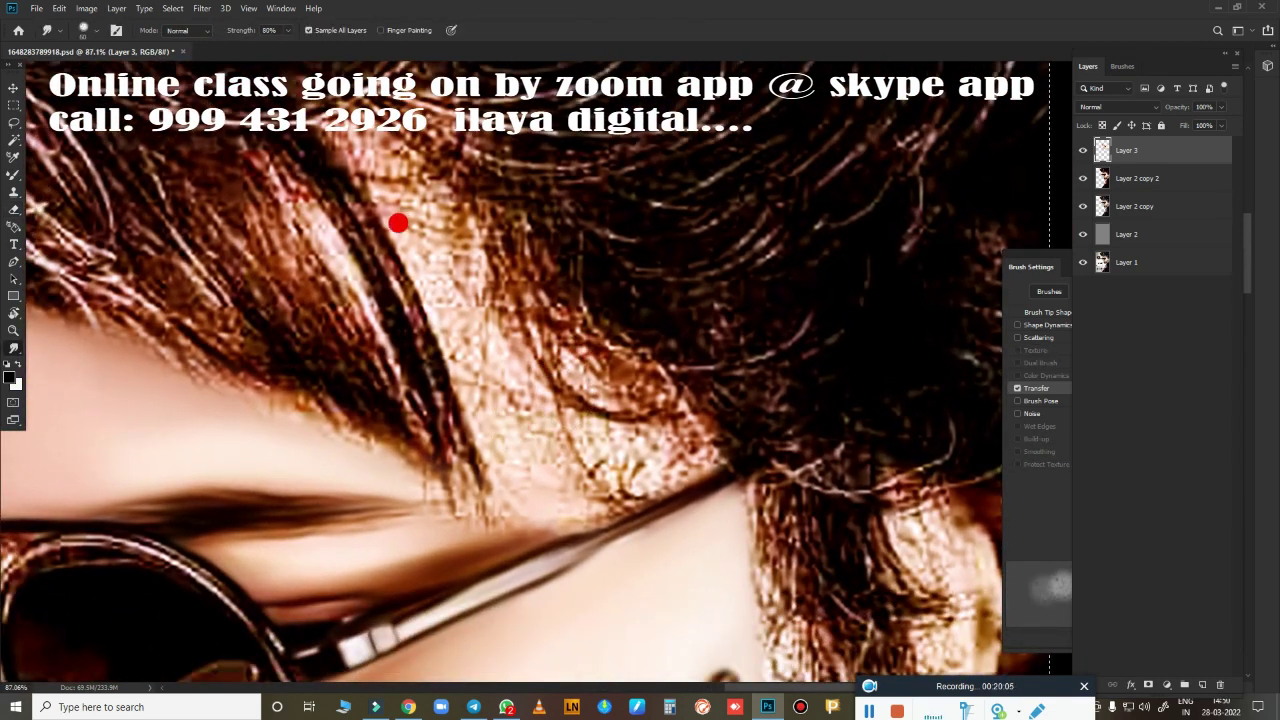
mouse_move(443, 290)
left_mouse_down()
mouse_move(424, 247)
mouse_move(461, 221)
mouse_move(471, 272)
mouse_move(414, 232)
mouse_move(349, 141)
mouse_move(423, 189)
mouse_move(365, 140)
left_mouse_up()
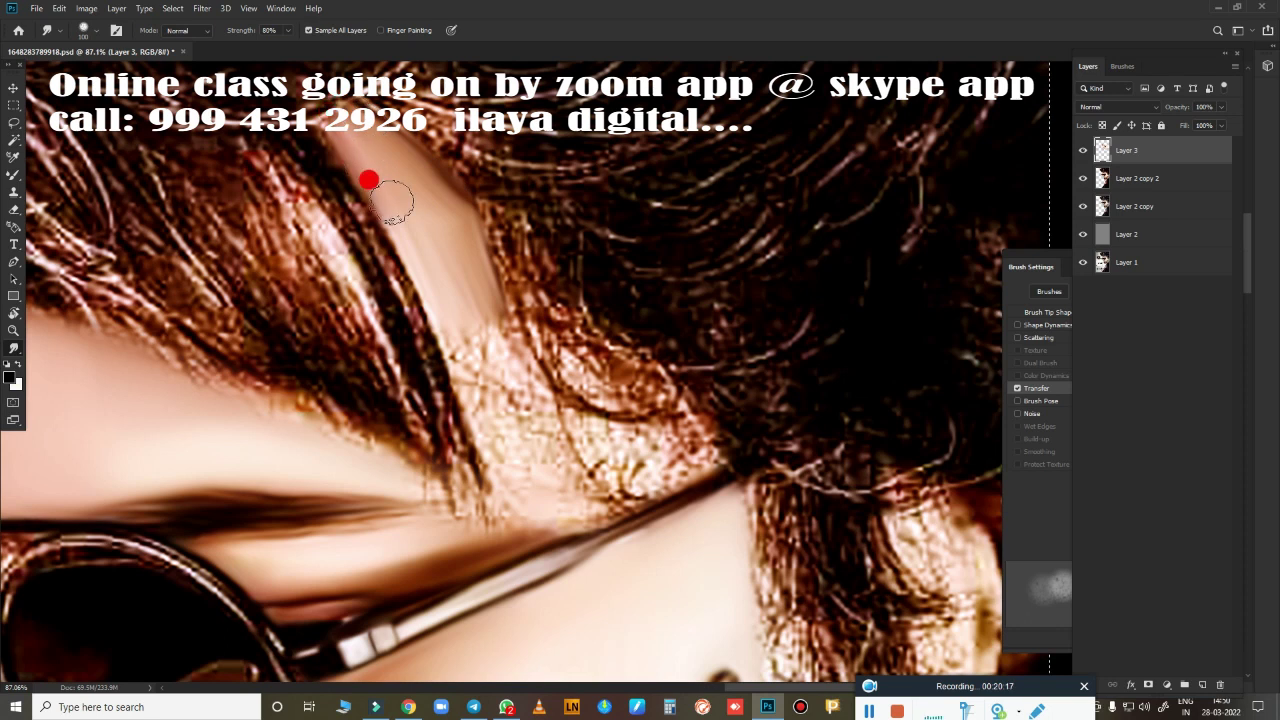
mouse_move(392, 202)
left_mouse_down()
mouse_move(345, 140)
mouse_move(420, 359)
mouse_move(480, 323)
mouse_move(528, 418)
mouse_move(471, 357)
mouse_move(503, 434)
mouse_move(577, 455)
mouse_move(604, 446)
mouse_move(608, 428)
mouse_move(660, 428)
mouse_move(608, 463)
mouse_move(667, 470)
mouse_move(606, 384)
mouse_move(583, 375)
mouse_move(649, 401)
mouse_move(600, 436)
left_mouse_up()
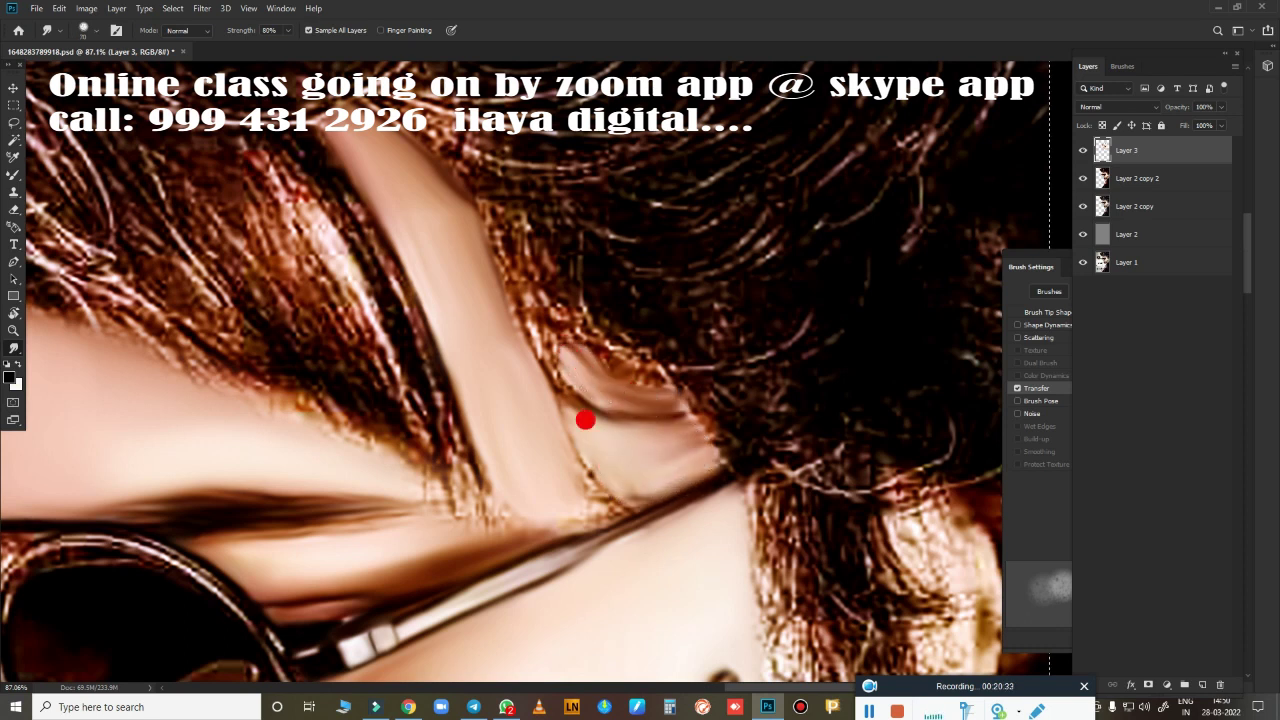
mouse_move(546, 503)
left_mouse_down()
mouse_move(577, 503)
mouse_move(580, 477)
mouse_move(646, 468)
mouse_move(585, 503)
left_mouse_up()
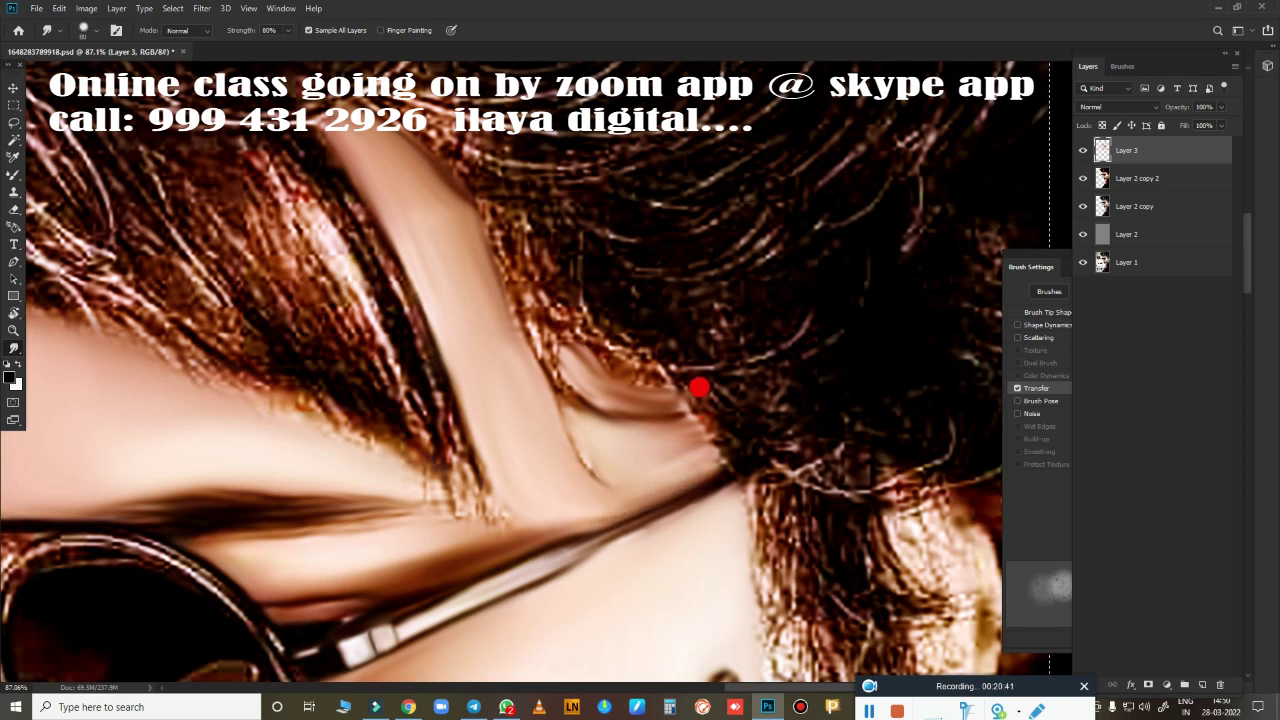
mouse_move(699, 387)
left_mouse_down()
mouse_move(597, 420)
mouse_move(669, 434)
mouse_move(666, 423)
mouse_move(570, 418)
left_mouse_up()
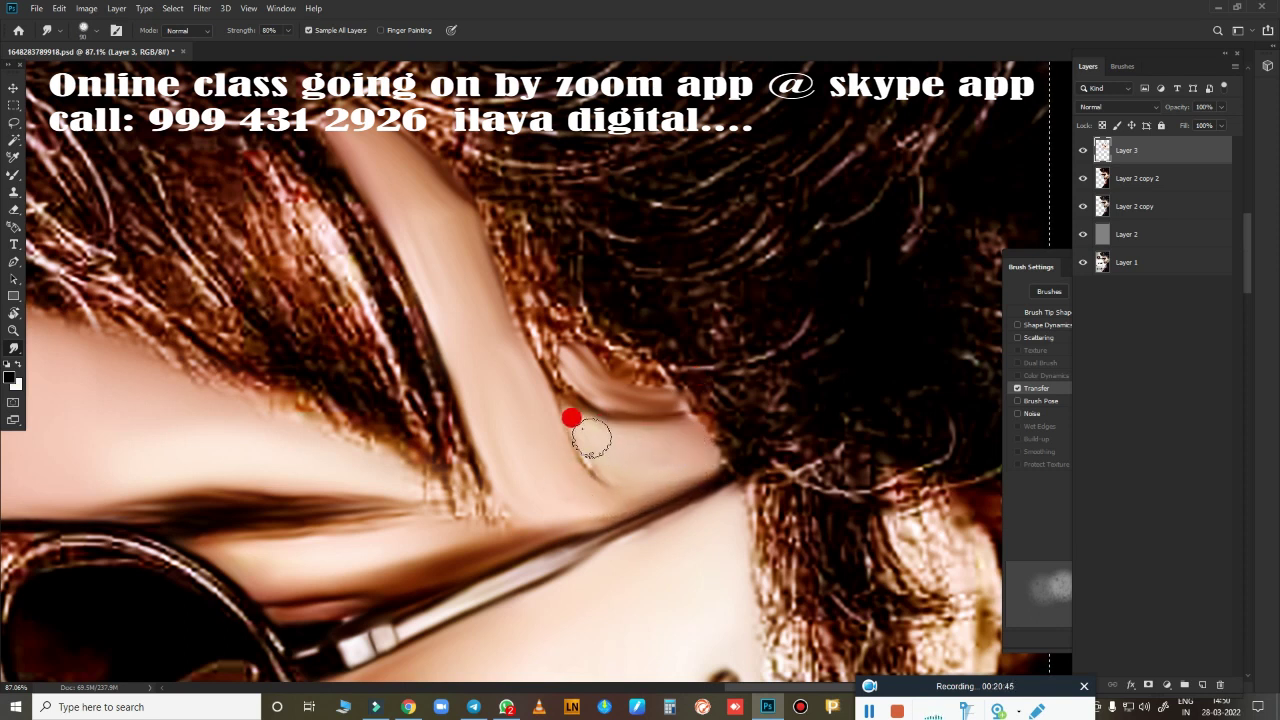
key("e")
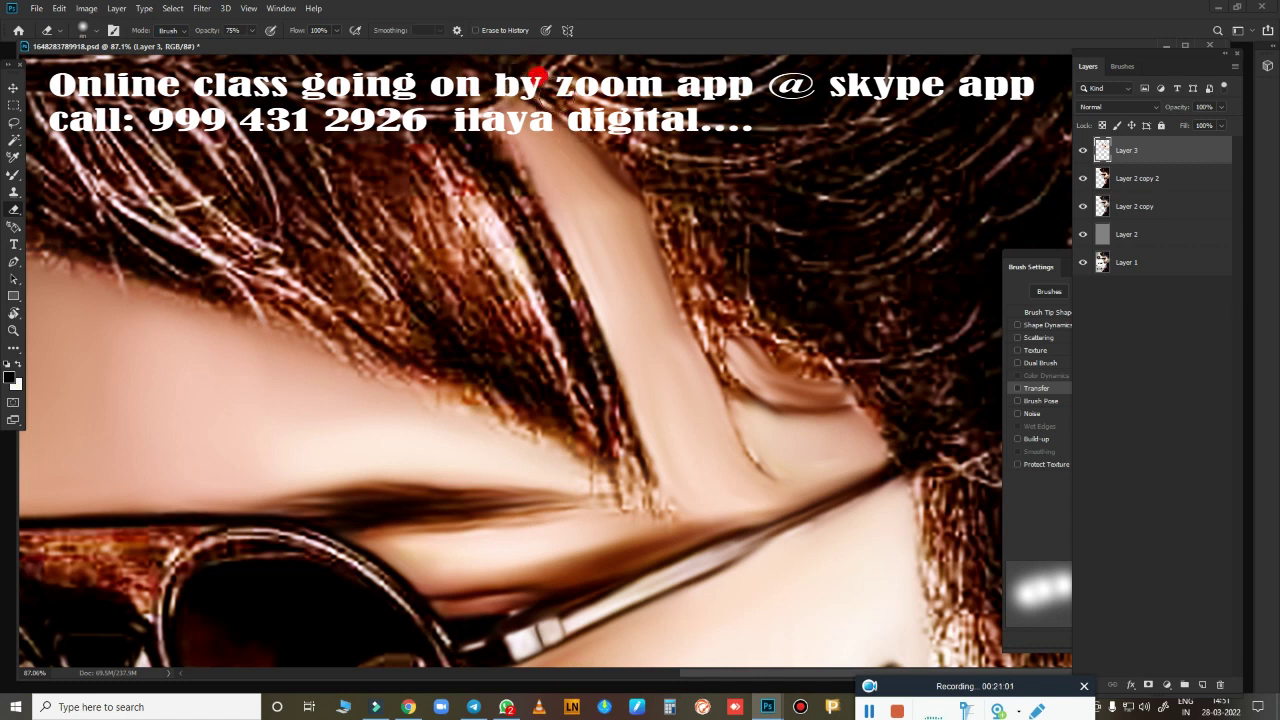
Lightly erase the smudged temple wedge's hair-side edges to restore the original strands.
left_click_drag(617, 144, 681, 242)
left_click_drag(736, 338, 778, 350)
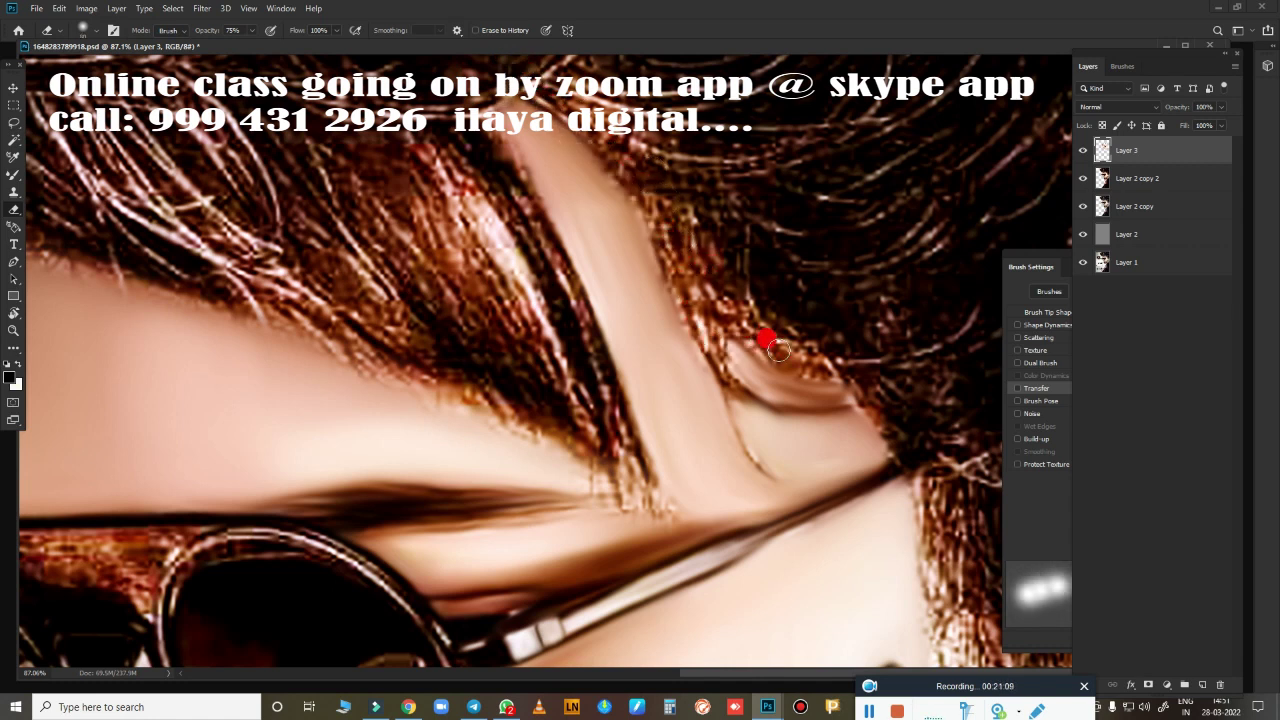
left_click_drag(888, 380, 857, 382)
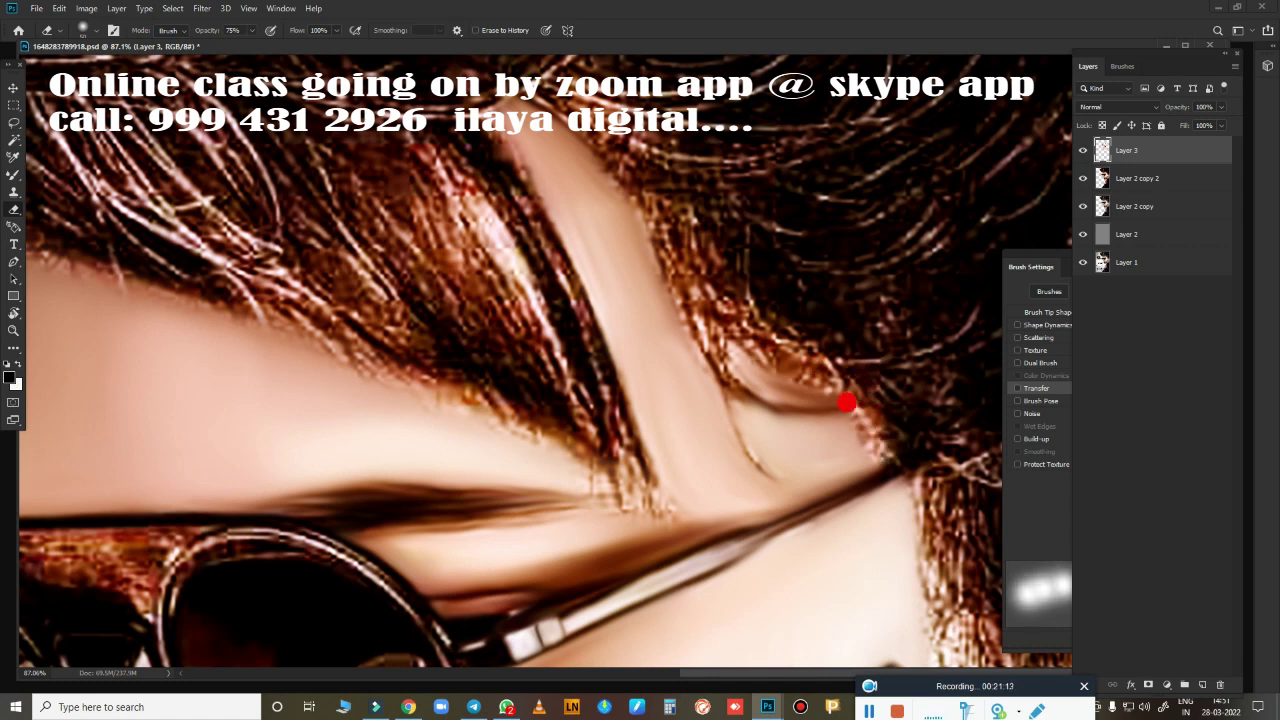
key("ctrl+0")
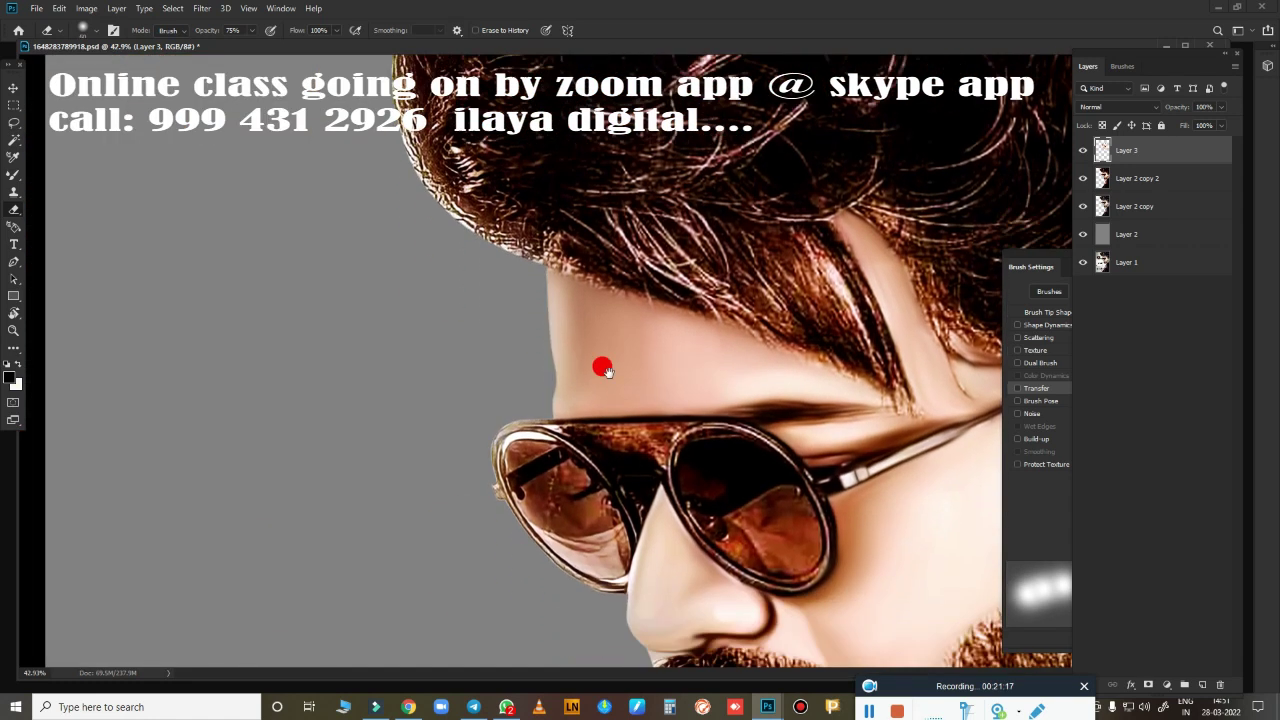
scroll(770, 373, "up", 1)
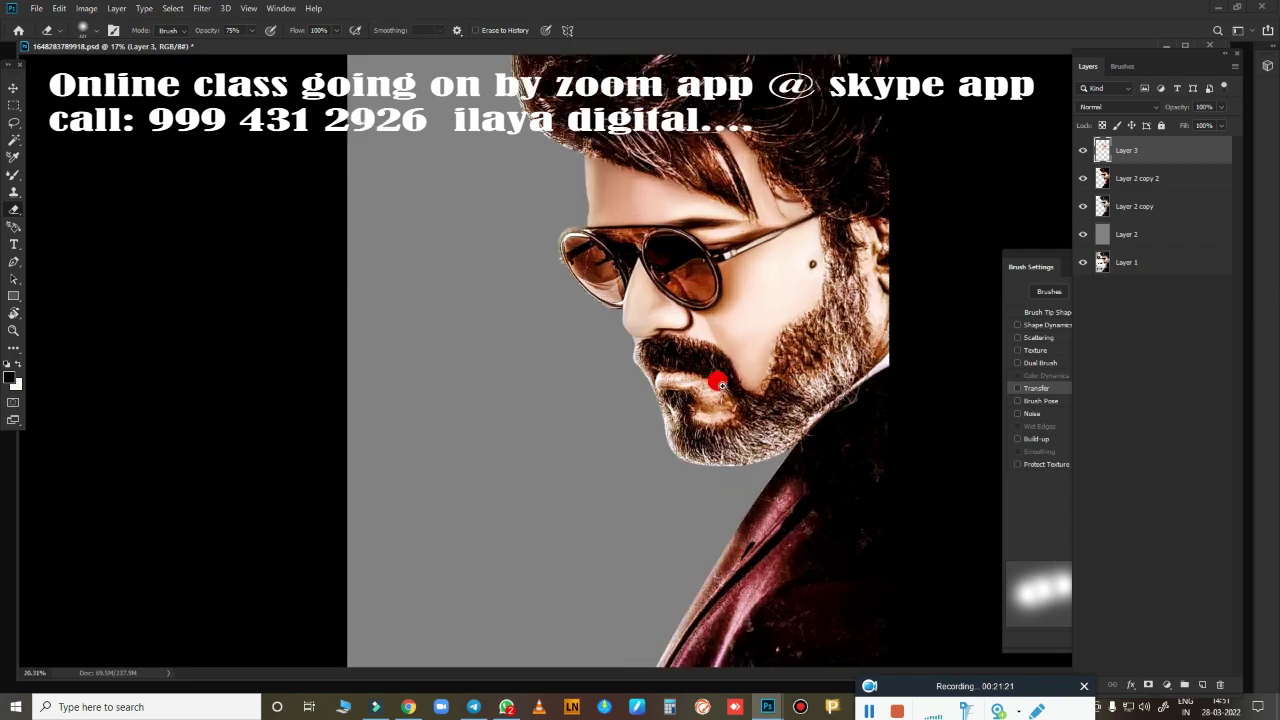
scroll(708, 371, "up", 3)
scroll(749, 394, "down", 3)
scroll(694, 380, "down", 2)
scroll(700, 338, "up", 3)
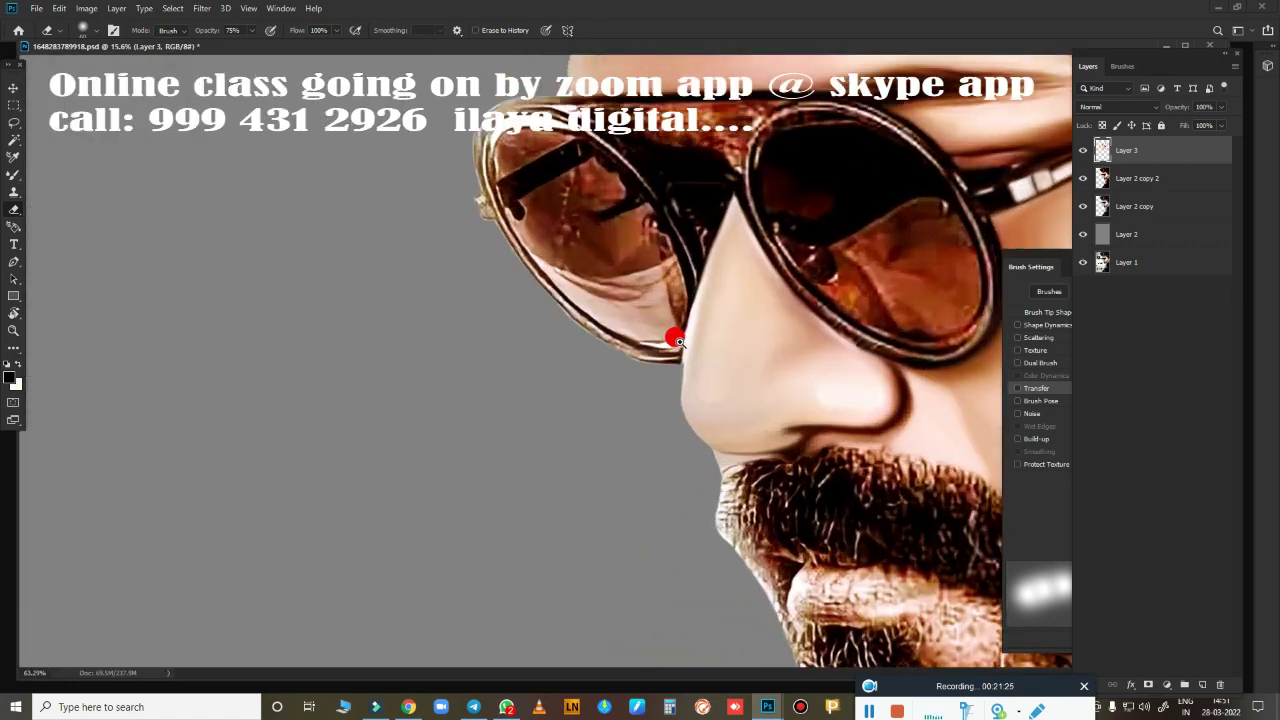
scroll(429, 500, "up", 2)
scroll(474, 431, "up", 2)
Smudge the sunglasses' top rim and nose bridge into soft painterly strokes.
key("r")
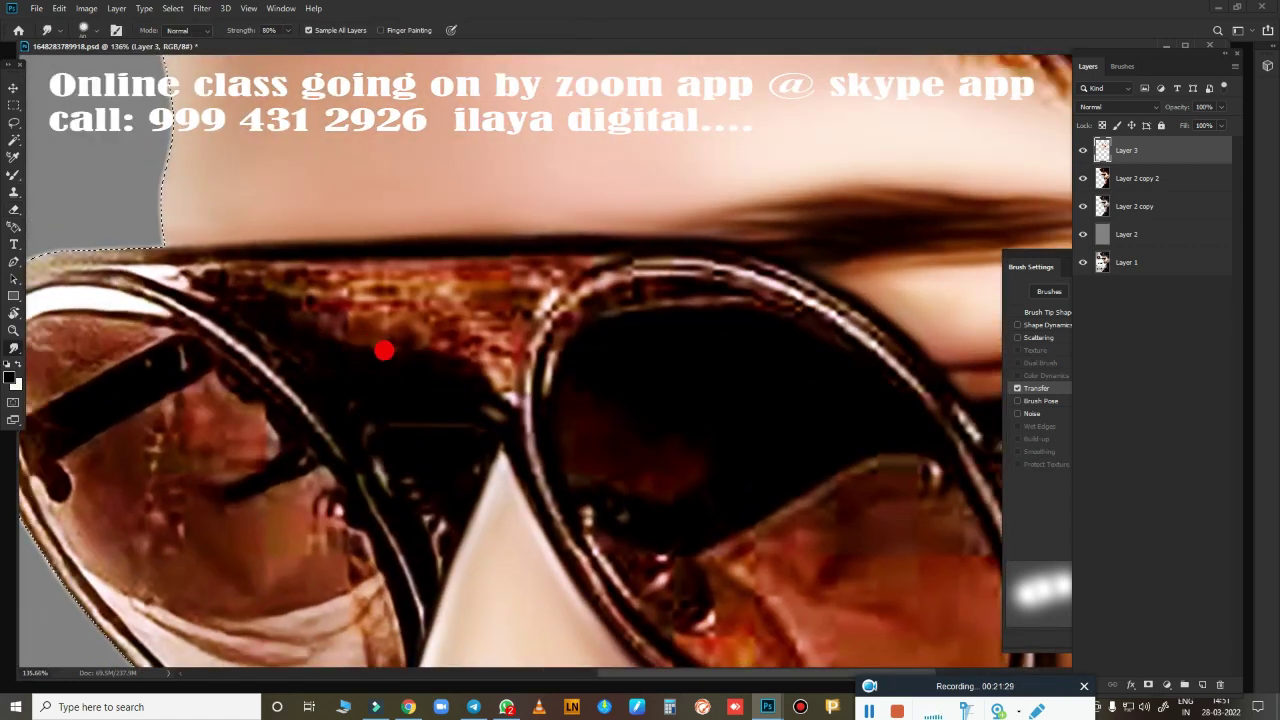
left_click_drag(427, 276, 602, 263)
mouse_move(416, 273)
left_mouse_down()
mouse_move(166, 254)
mouse_move(333, 247)
left_mouse_up()
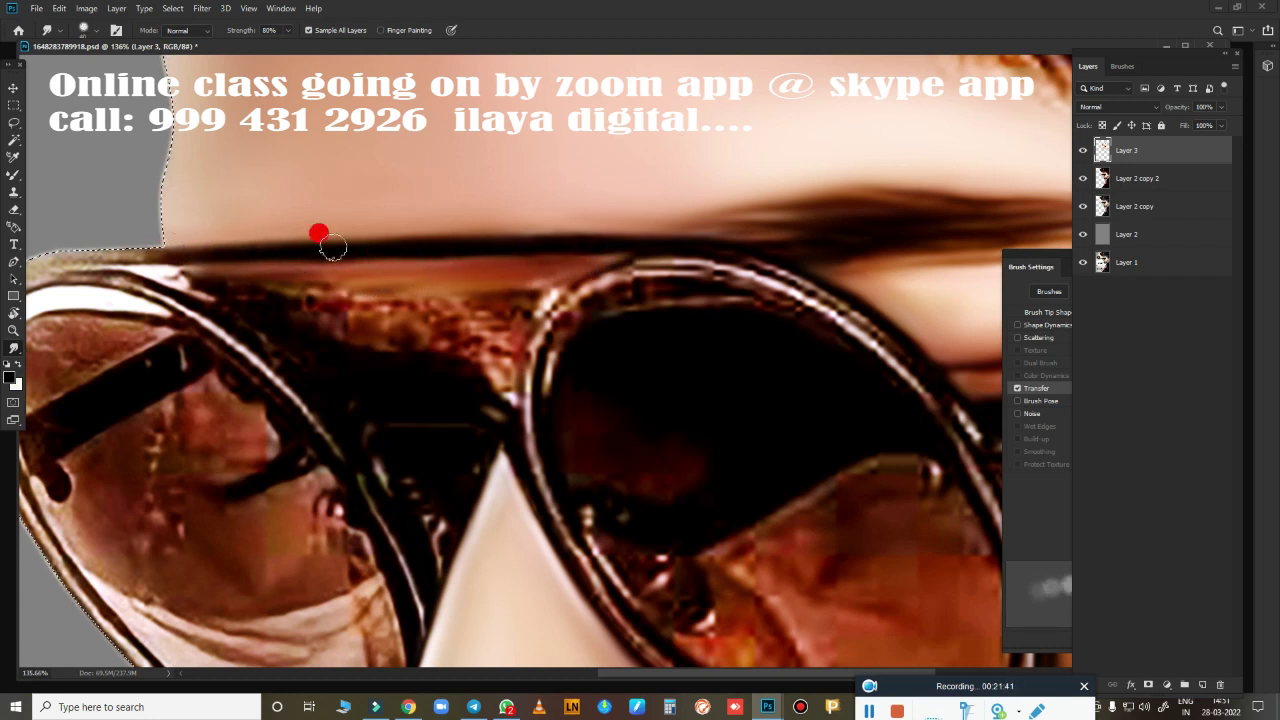
mouse_move(477, 350)
left_mouse_down()
mouse_move(451, 322)
mouse_move(475, 366)
mouse_move(500, 356)
mouse_move(548, 290)
mouse_move(461, 312)
mouse_move(524, 313)
mouse_move(362, 307)
mouse_move(320, 323)
mouse_move(266, 296)
mouse_move(306, 303)
mouse_move(143, 259)
mouse_move(257, 274)
mouse_move(228, 260)
mouse_move(331, 263)
mouse_move(414, 286)
mouse_move(404, 302)
mouse_move(256, 277)
left_mouse_up()
left_click_drag(407, 265, 560, 287)
mouse_move(512, 330)
left_mouse_down()
mouse_move(477, 297)
mouse_move(549, 286)
mouse_move(457, 334)
mouse_move(463, 358)
mouse_move(500, 380)
mouse_move(514, 420)
mouse_move(503, 420)
left_mouse_up()
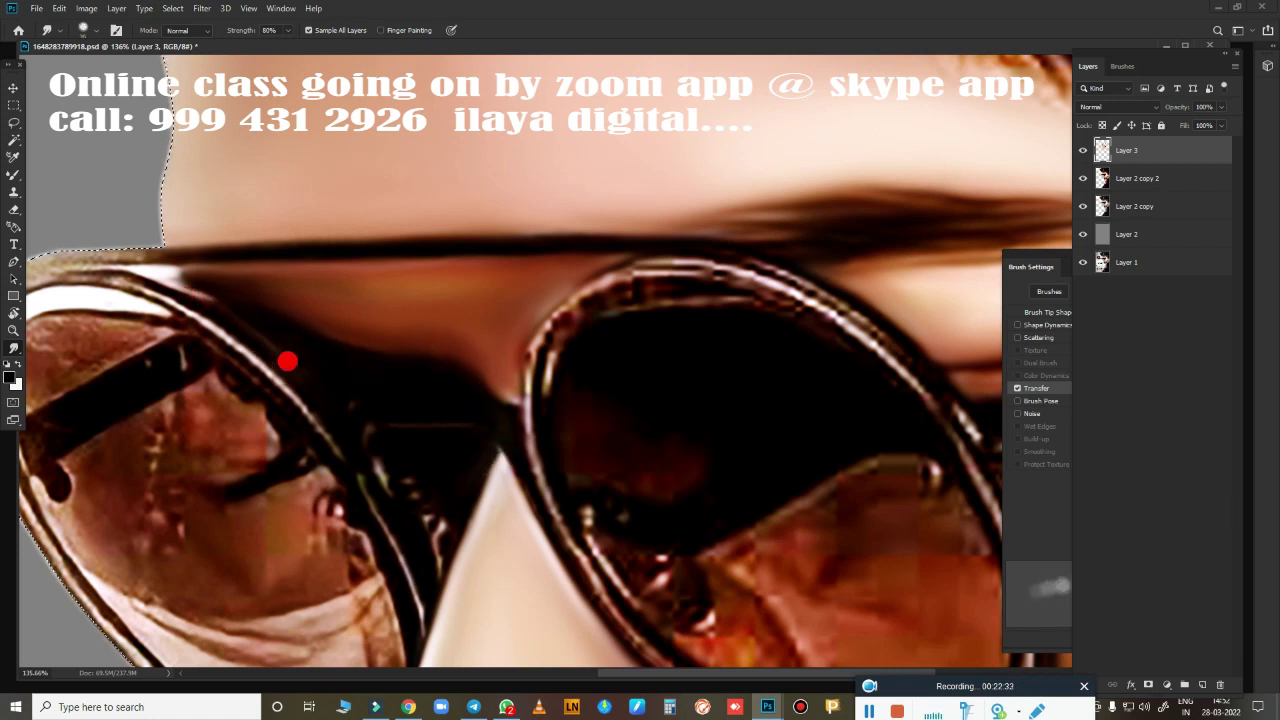
Smooth the inner rim, the dark brow line and the upper-right rim edge.
mouse_move(401, 548)
left_mouse_down()
mouse_move(384, 492)
mouse_move(429, 523)
mouse_move(419, 582)
left_mouse_up()
left_click_drag(418, 537, 437, 576)
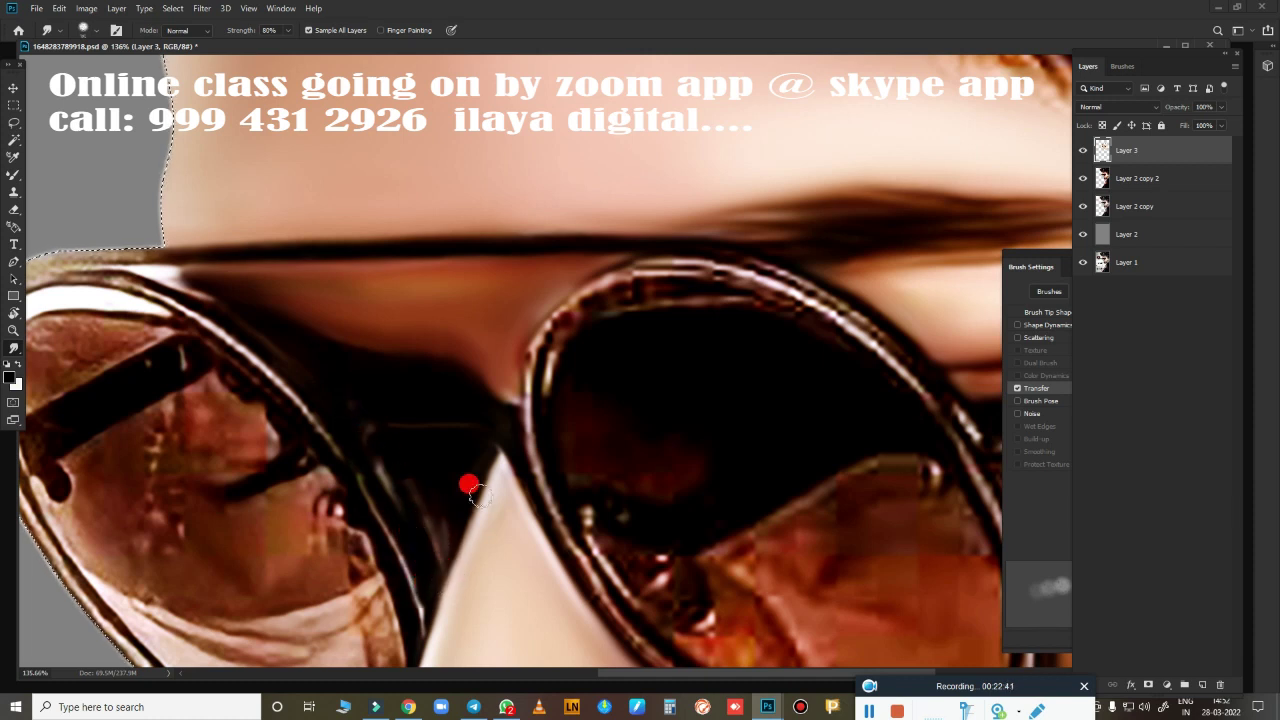
mouse_move(593, 270)
left_mouse_down()
mouse_move(668, 243)
mouse_move(331, 255)
left_mouse_up()
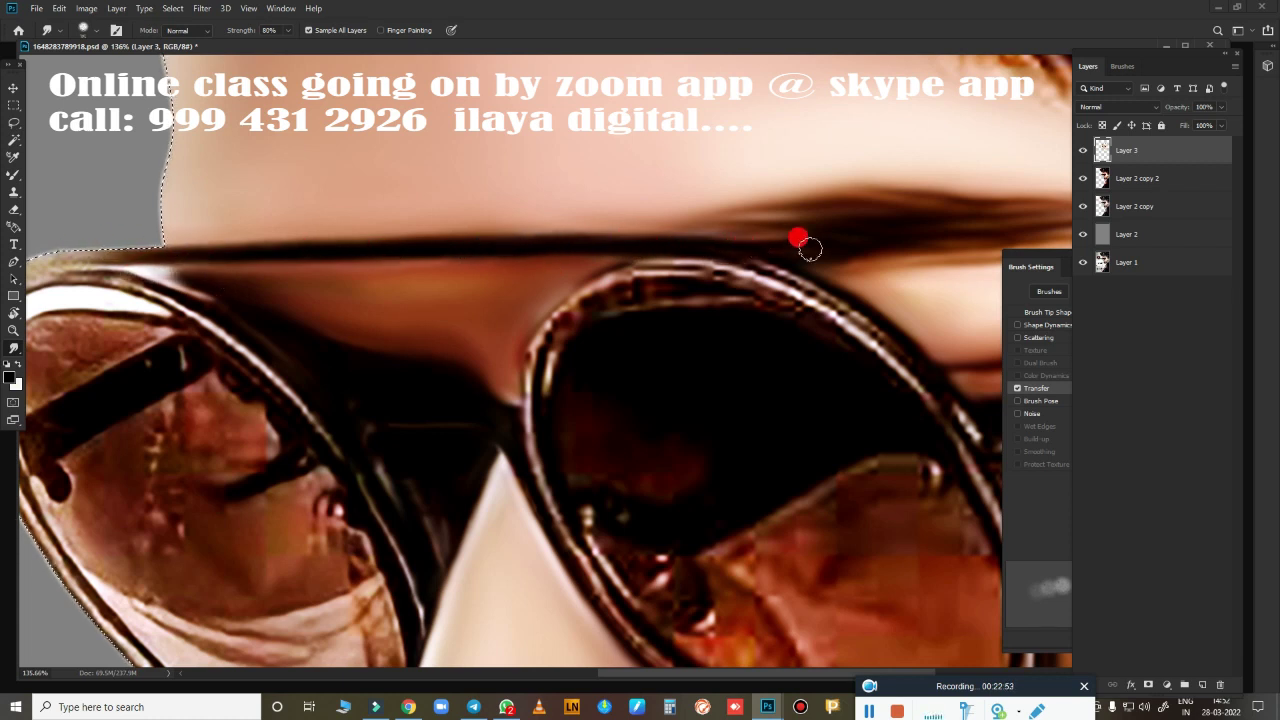
mouse_move(795, 262)
left_mouse_down()
mouse_move(751, 254)
mouse_move(829, 289)
mouse_move(898, 352)
mouse_move(752, 251)
mouse_move(690, 235)
left_mouse_up()
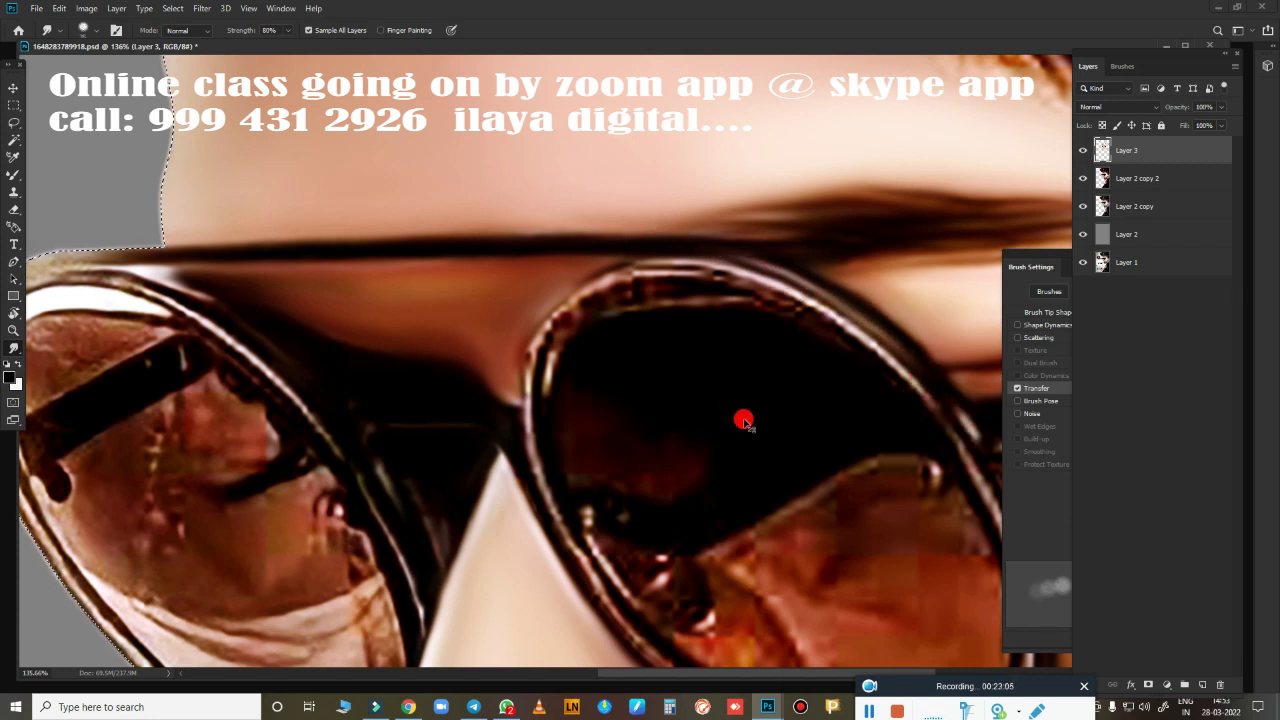
mouse_move(743, 420)
left_mouse_down()
mouse_move(589, 349)
mouse_move(508, 400)
mouse_move(523, 437)
mouse_move(569, 403)
mouse_move(314, 529)
mouse_move(314, 509)
left_mouse_up()
Blend the skin above the nose bridge using the Very Wet, Light Mix Mixer Brush.
key("b")
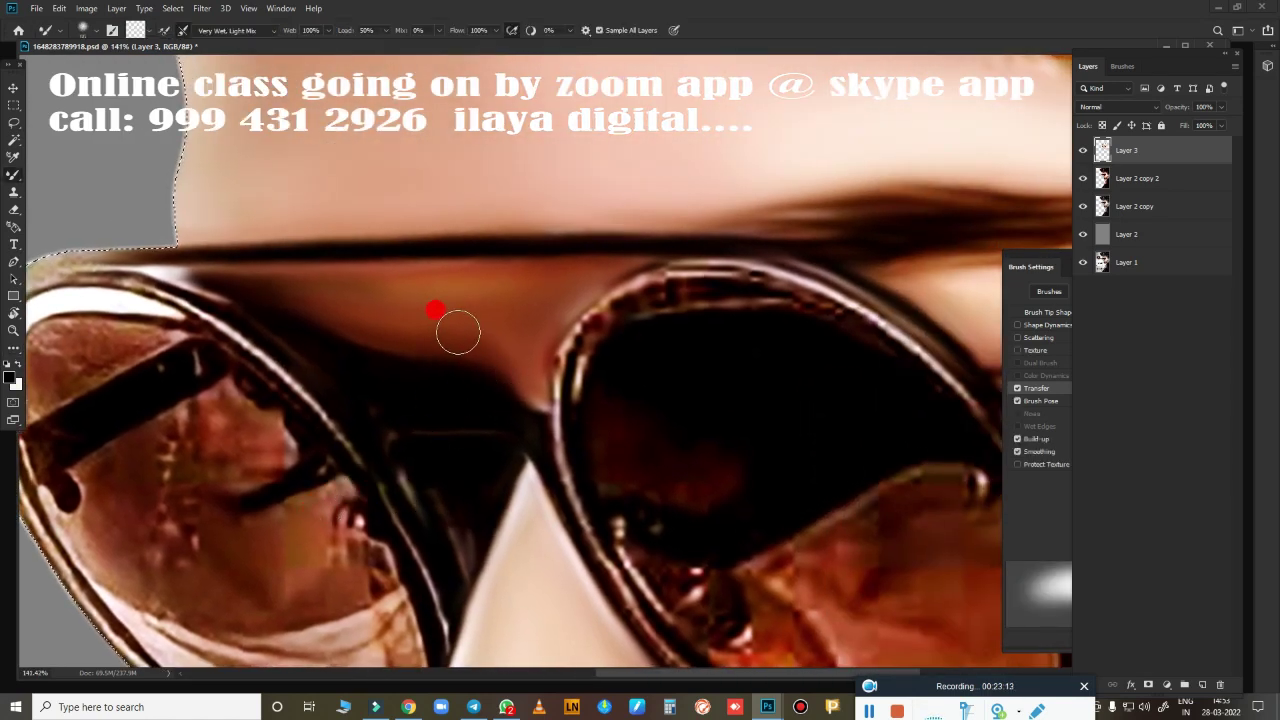
mouse_move(411, 322)
left_mouse_down()
mouse_move(310, 295)
mouse_move(416, 288)
mouse_move(404, 309)
mouse_move(569, 290)
left_mouse_up()
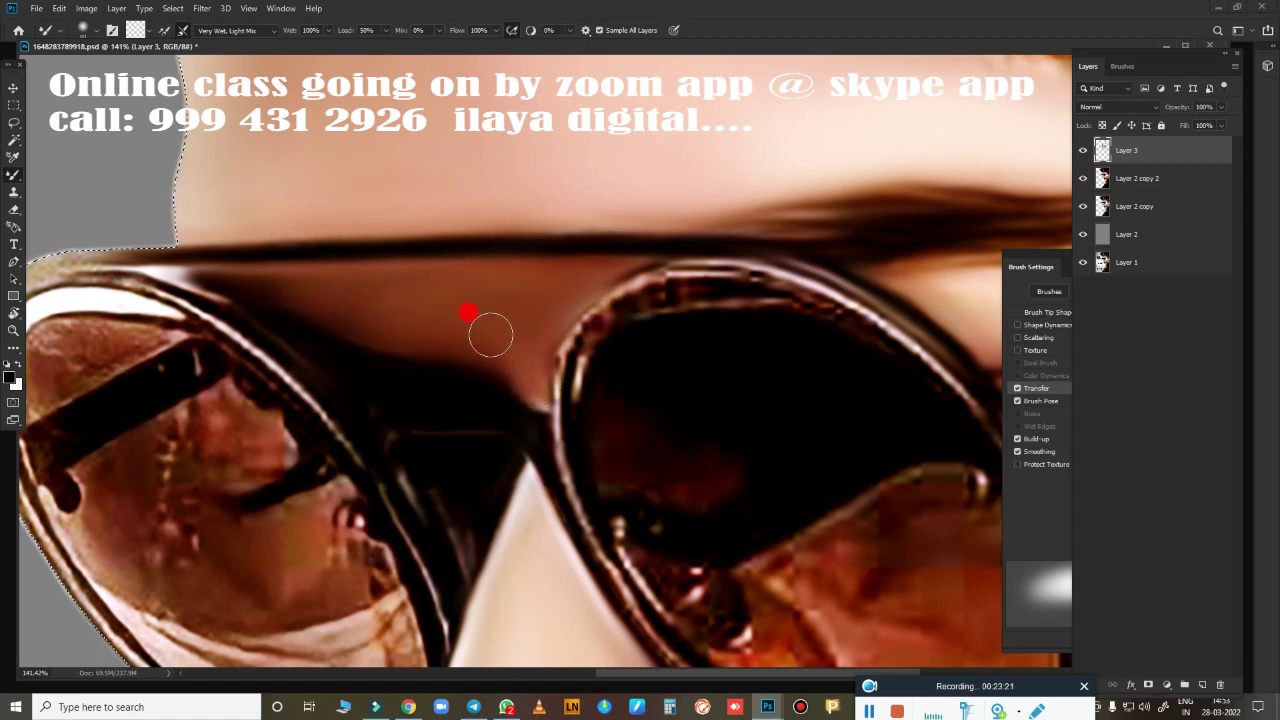
key("ctrl+0")
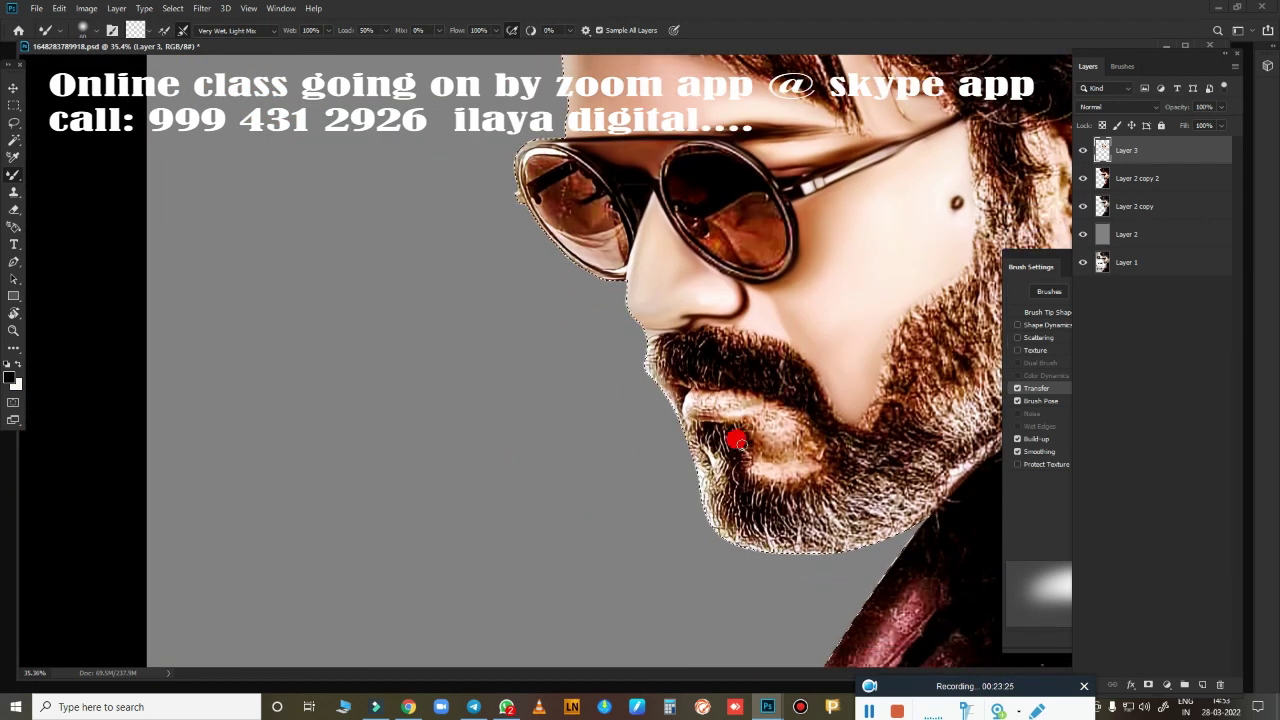
scroll(660, 417, "down", 2)
scroll(723, 443, "up", 8)
scroll(523, 506, "down", 3)
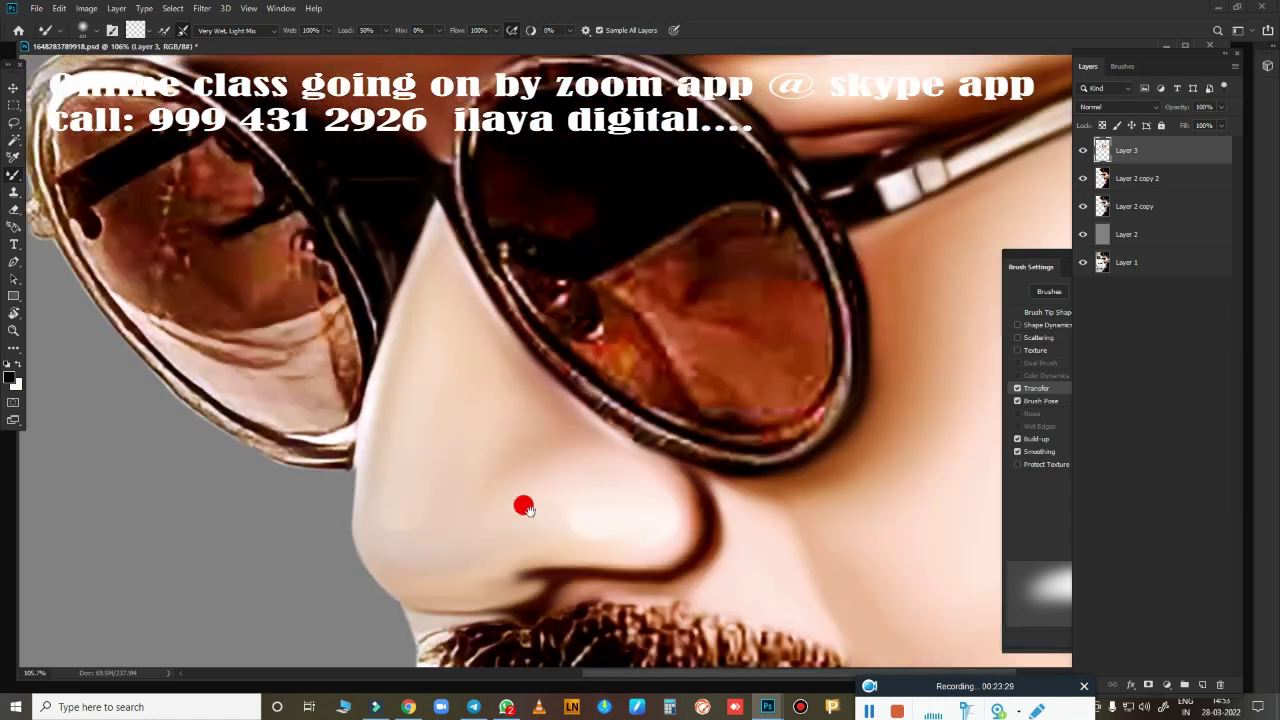
scroll(477, 330, "down", 2)
key("r")
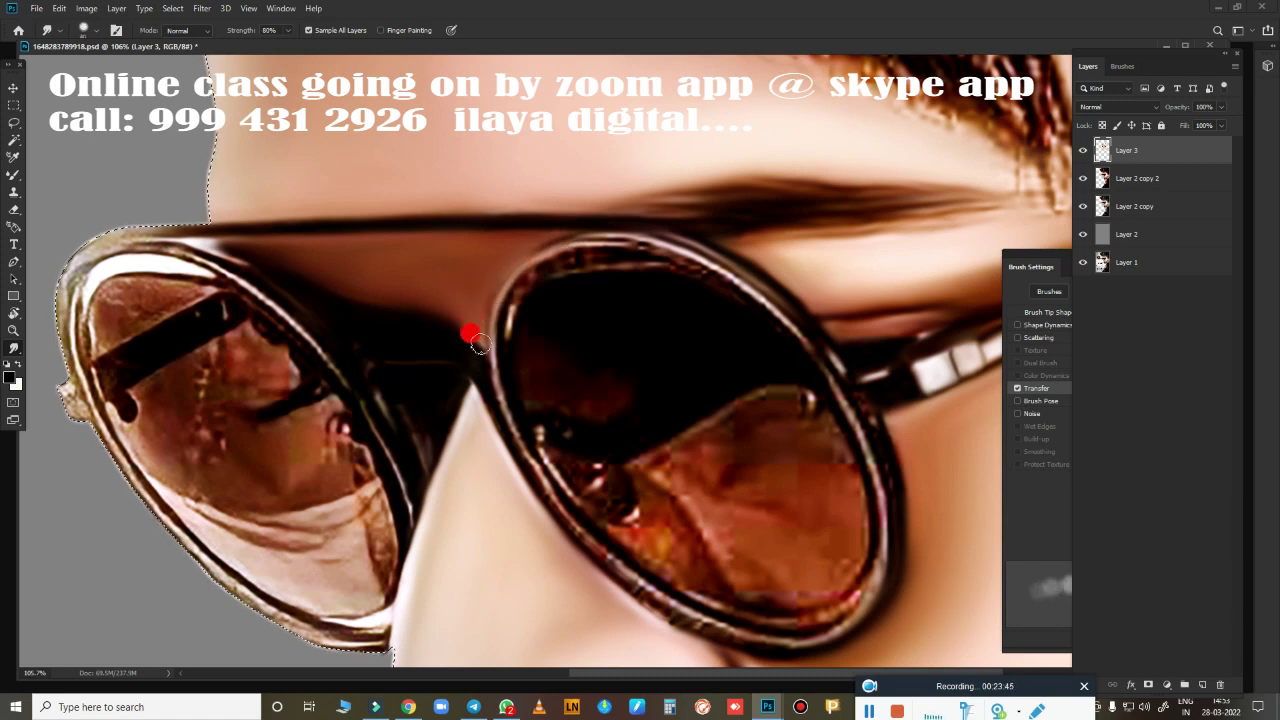
Smudge the right lens's dark interior and rim highlights at 80% strength.
key("ctrl+0")
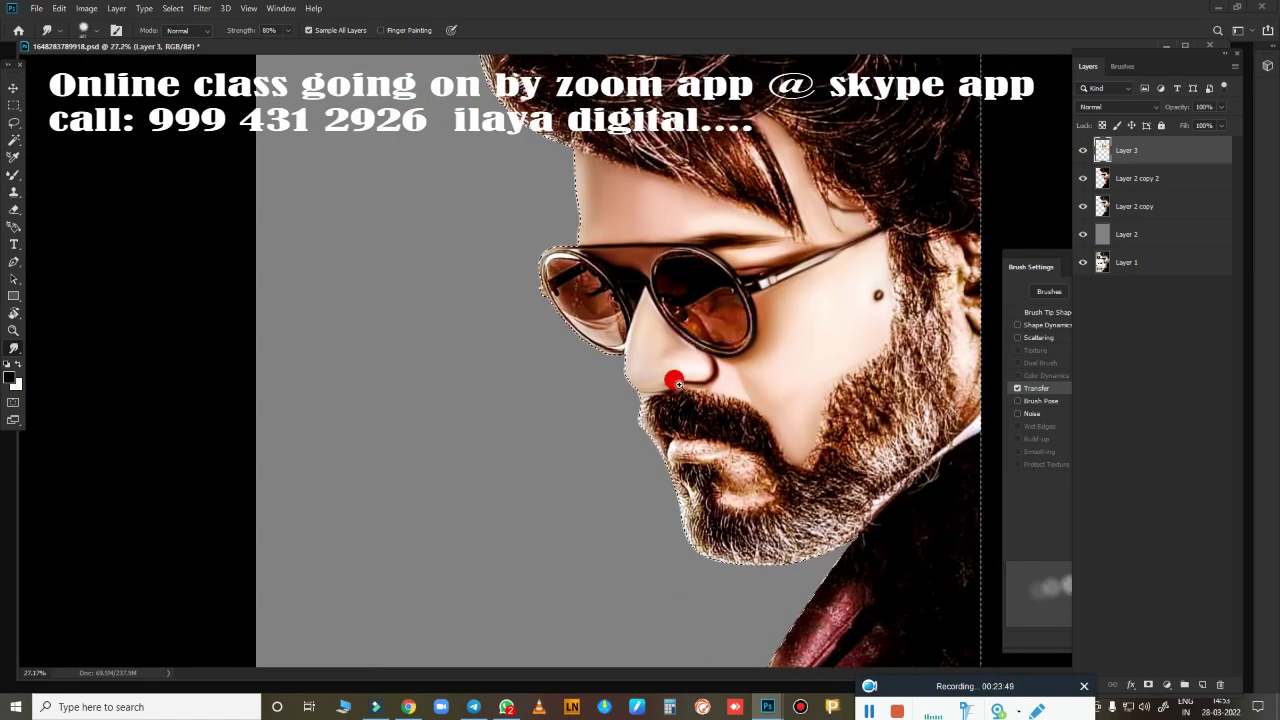
scroll(678, 383, "up", 3)
scroll(569, 537, "up", 3)
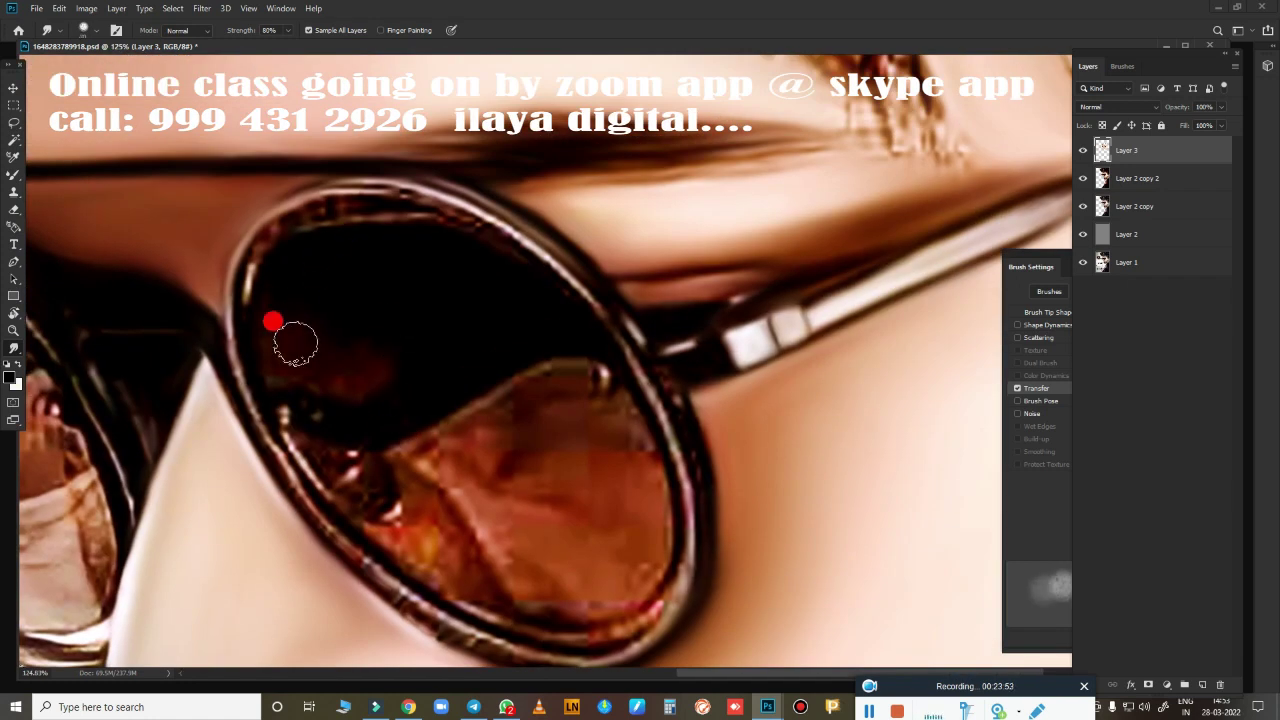
mouse_move(295, 343)
left_mouse_down()
mouse_move(330, 418)
mouse_move(303, 191)
mouse_move(251, 243)
mouse_move(228, 352)
mouse_move(357, 194)
mouse_move(503, 246)
mouse_move(631, 337)
mouse_move(395, 224)
mouse_move(303, 431)
mouse_move(354, 460)
mouse_move(296, 482)
mouse_move(523, 634)
mouse_move(463, 429)
mouse_move(560, 380)
mouse_move(391, 463)
mouse_move(571, 520)
mouse_move(521, 369)
left_mouse_up()
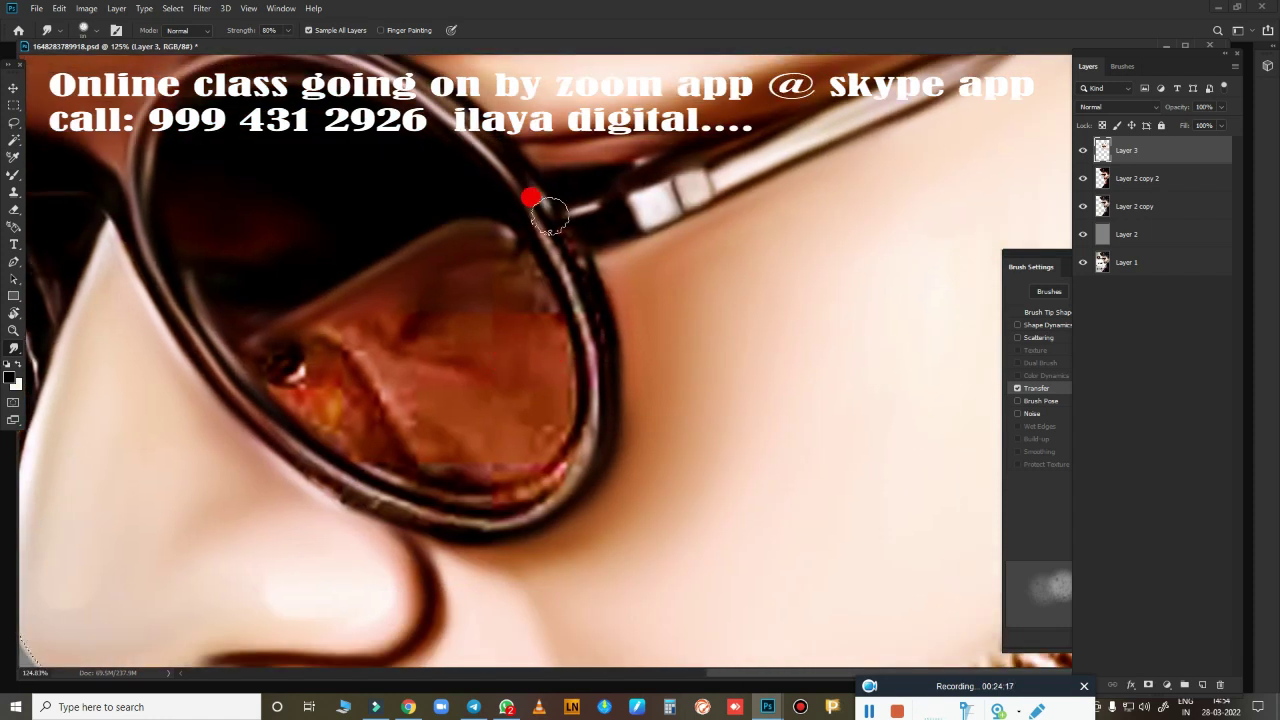
mouse_move(548, 215)
left_mouse_down()
mouse_move(566, 251)
mouse_move(571, 471)
left_mouse_up()
mouse_move(527, 224)
left_mouse_down()
mouse_move(285, 424)
mouse_move(309, 457)
mouse_move(509, 491)
mouse_move(588, 470)
mouse_move(424, 491)
left_mouse_up()
Smear the right lens's lower rim and reflections into a smooth painterly gradient.
mouse_move(416, 447)
left_mouse_down()
mouse_move(523, 437)
mouse_move(491, 460)
mouse_move(262, 347)
left_mouse_up()
mouse_move(324, 412)
left_mouse_down()
mouse_move(315, 390)
mouse_move(338, 359)
mouse_move(364, 399)
mouse_move(340, 414)
mouse_move(406, 463)
mouse_move(271, 354)
mouse_move(298, 368)
mouse_move(301, 292)
left_mouse_up()
mouse_move(241, 325)
left_mouse_down()
mouse_move(449, 231)
mouse_move(520, 249)
mouse_move(551, 461)
mouse_move(508, 475)
left_mouse_up()
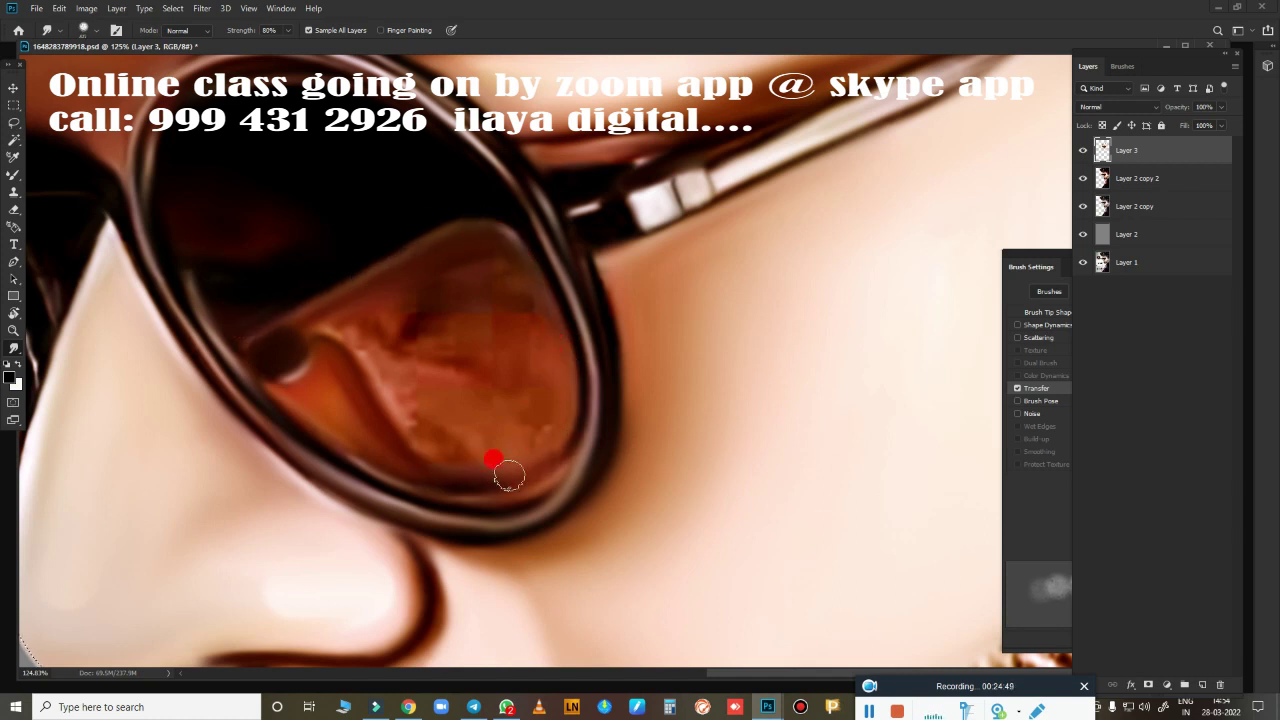
mouse_move(402, 437)
left_mouse_down()
mouse_move(355, 330)
mouse_move(420, 437)
mouse_move(412, 314)
mouse_move(486, 251)
mouse_move(467, 309)
mouse_move(400, 334)
mouse_move(403, 317)
mouse_move(423, 363)
mouse_move(487, 329)
mouse_move(474, 421)
left_mouse_up()
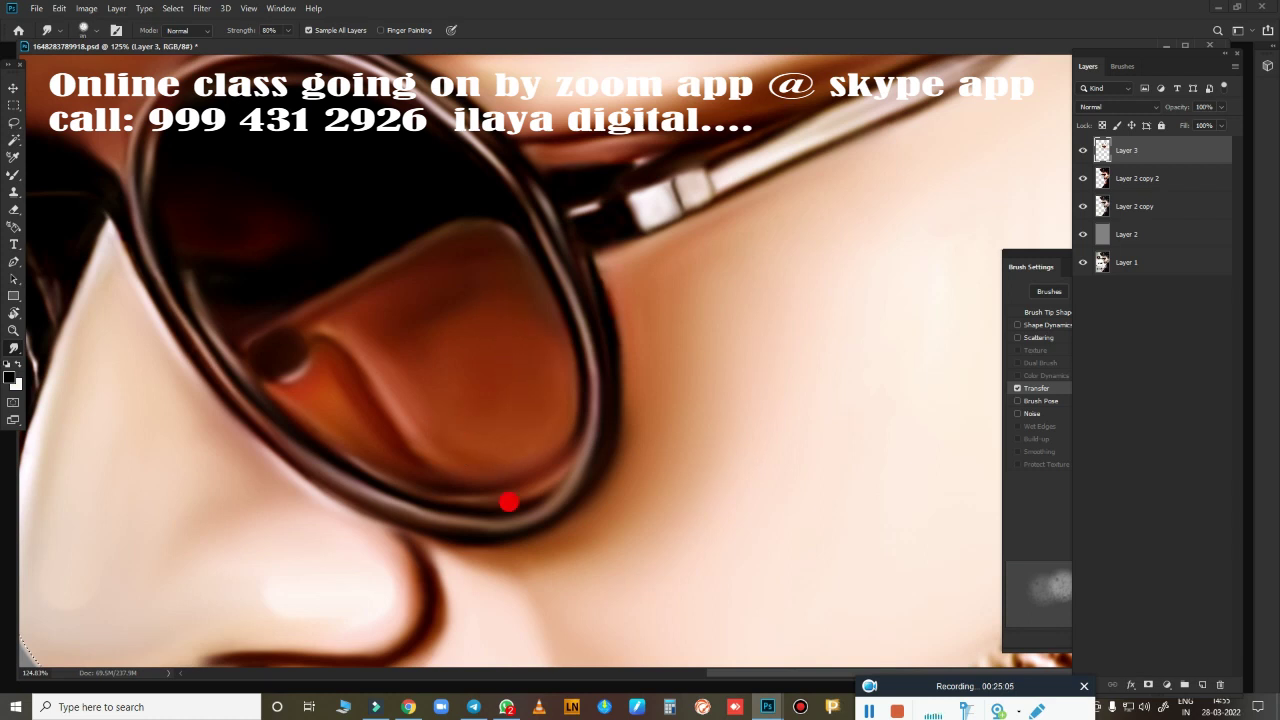
key("ctrl+0")
Smooth the left lens's upper and lower frame edges and its inner reflections.
scroll(551, 446, "up", 5)
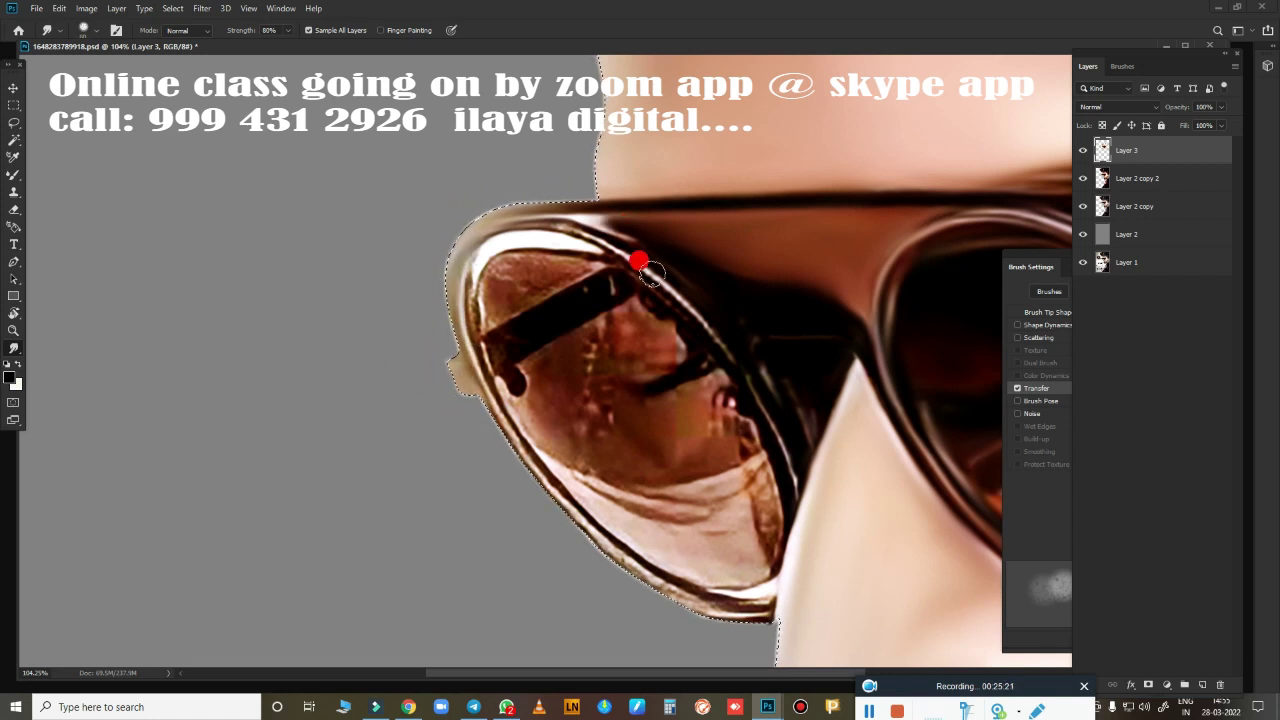
left_click_drag(637, 262, 536, 215)
mouse_move(464, 271)
left_mouse_down()
mouse_move(571, 234)
mouse_move(566, 257)
mouse_move(492, 313)
left_mouse_up()
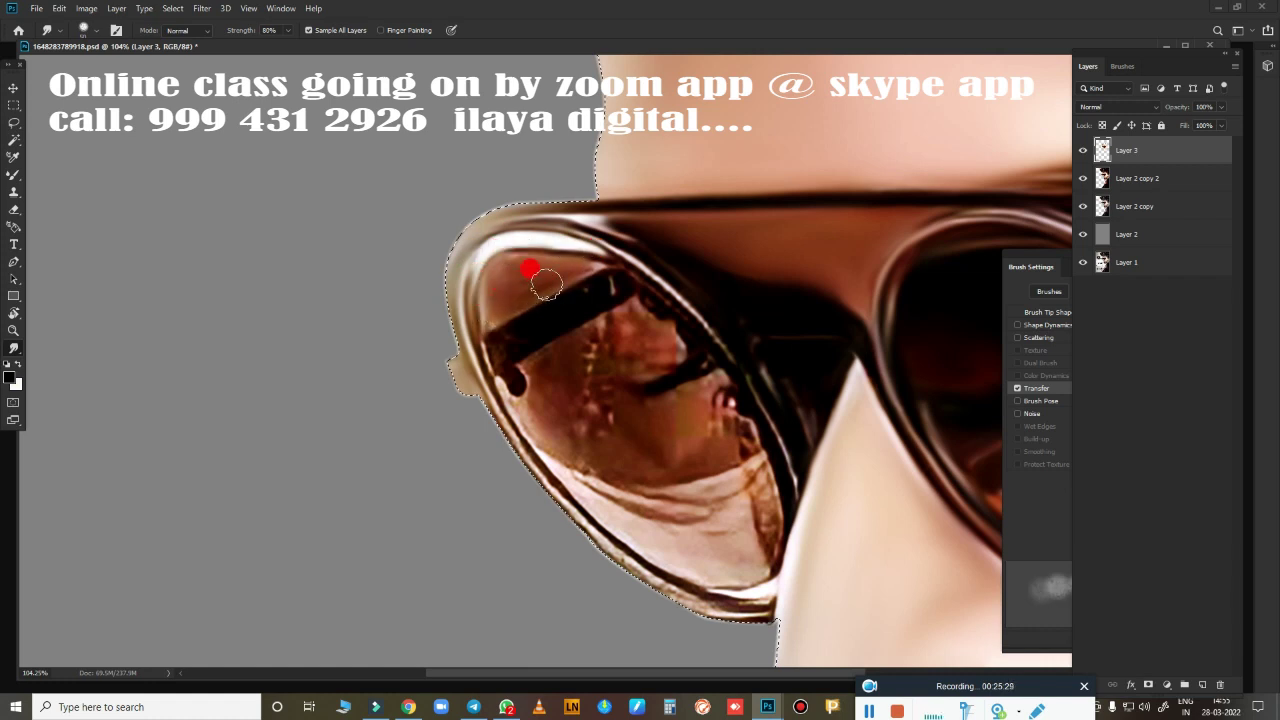
left_click_drag(543, 270, 495, 342)
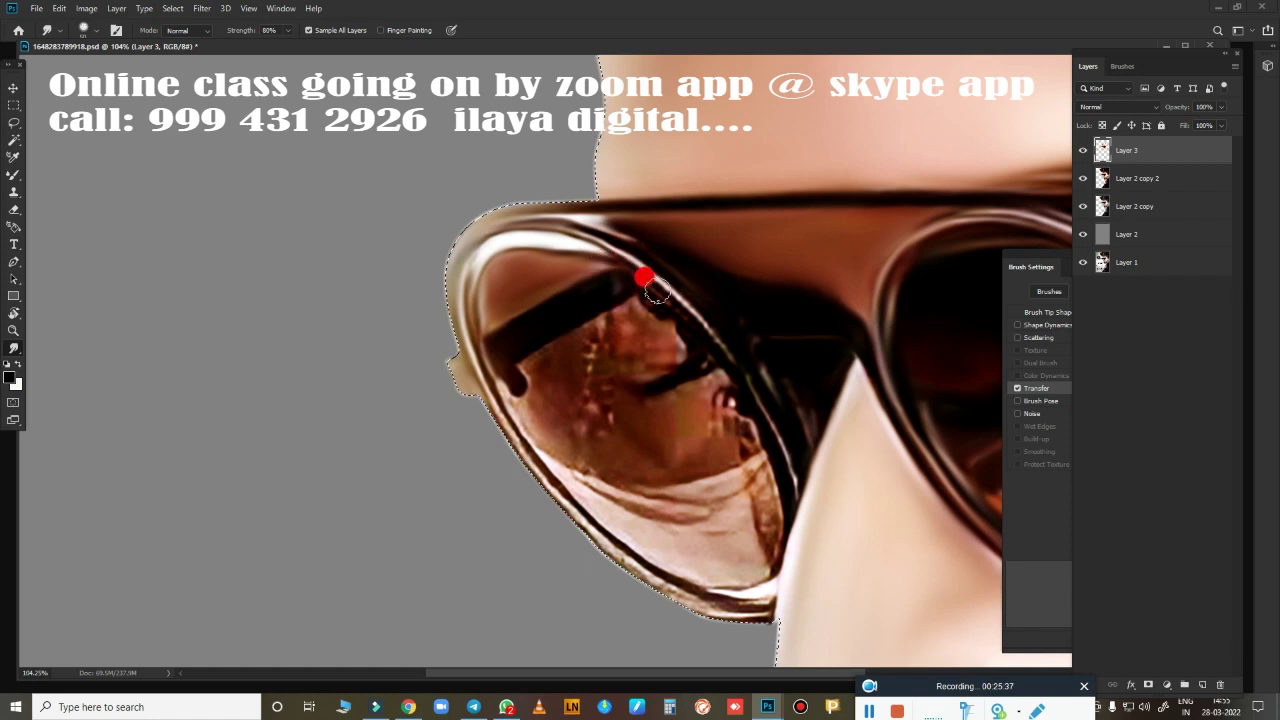
mouse_move(508, 403)
left_mouse_down()
mouse_move(594, 532)
mouse_move(714, 591)
mouse_move(674, 377)
mouse_move(523, 351)
mouse_move(584, 308)
mouse_move(652, 306)
mouse_move(645, 342)
left_mouse_up()
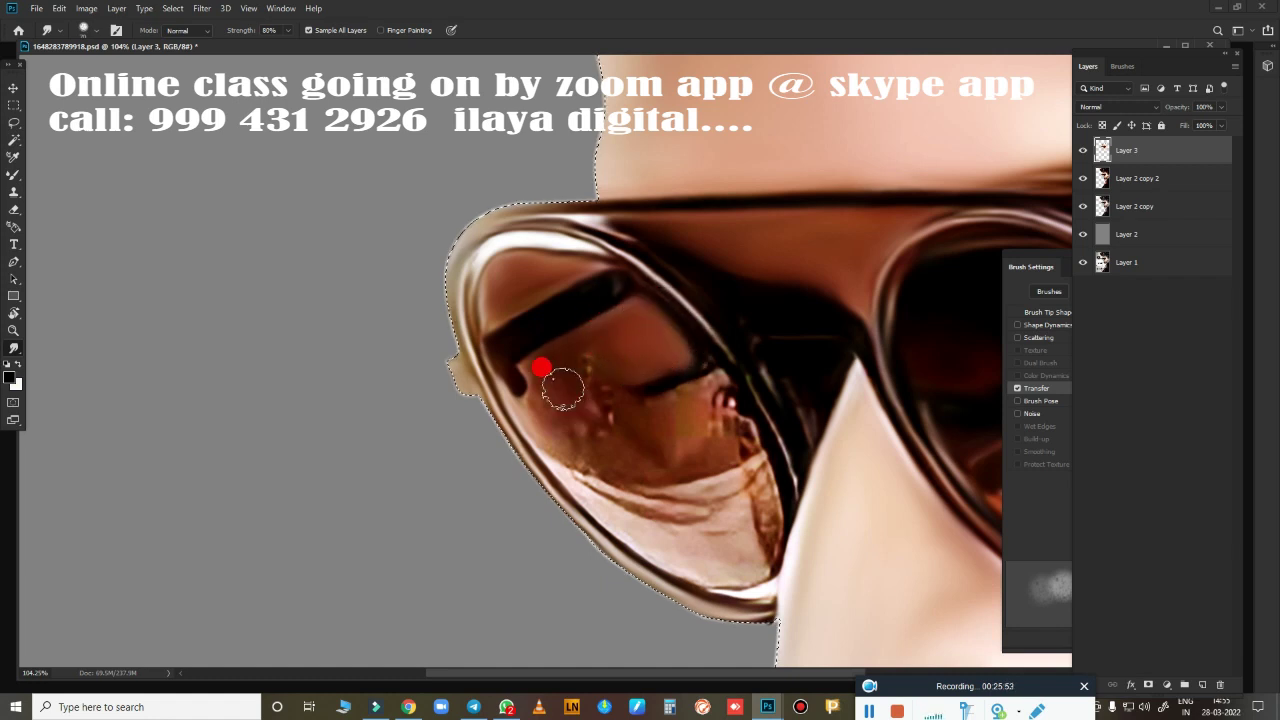
mouse_move(563, 389)
left_mouse_down()
mouse_move(529, 394)
mouse_move(586, 449)
mouse_move(580, 374)
mouse_move(653, 367)
mouse_move(591, 388)
mouse_move(711, 388)
mouse_move(708, 376)
mouse_move(744, 422)
mouse_move(723, 403)
mouse_move(666, 451)
mouse_move(697, 383)
mouse_move(307, 430)
mouse_move(349, 430)
left_mouse_up()
mouse_move(319, 342)
left_mouse_down()
mouse_move(200, 349)
mouse_move(200, 360)
mouse_move(166, 340)
mouse_move(312, 331)
mouse_move(214, 351)
mouse_move(189, 394)
mouse_move(337, 443)
mouse_move(245, 398)
mouse_move(346, 391)
mouse_move(323, 440)
mouse_move(299, 446)
mouse_move(334, 220)
mouse_move(377, 320)
mouse_move(314, 243)
mouse_move(255, 508)
mouse_move(329, 486)
mouse_move(337, 466)
mouse_move(346, 480)
mouse_move(378, 455)
left_mouse_up()
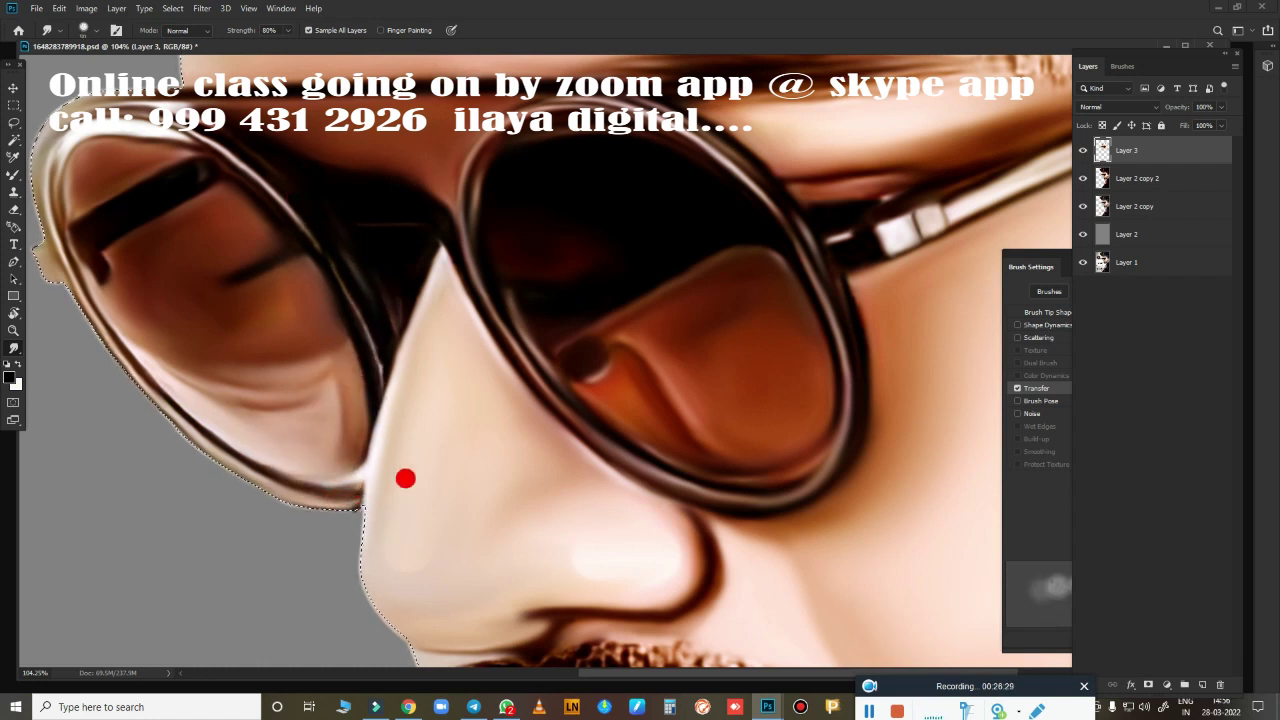
scroll(405, 478, "down", 5)
Blend the dark lower-lip crease into a pale streak with the Mixer Brush.
left_click_drag(471, 477, 523, 306)
left_click_drag(820, 500, 676, 391)
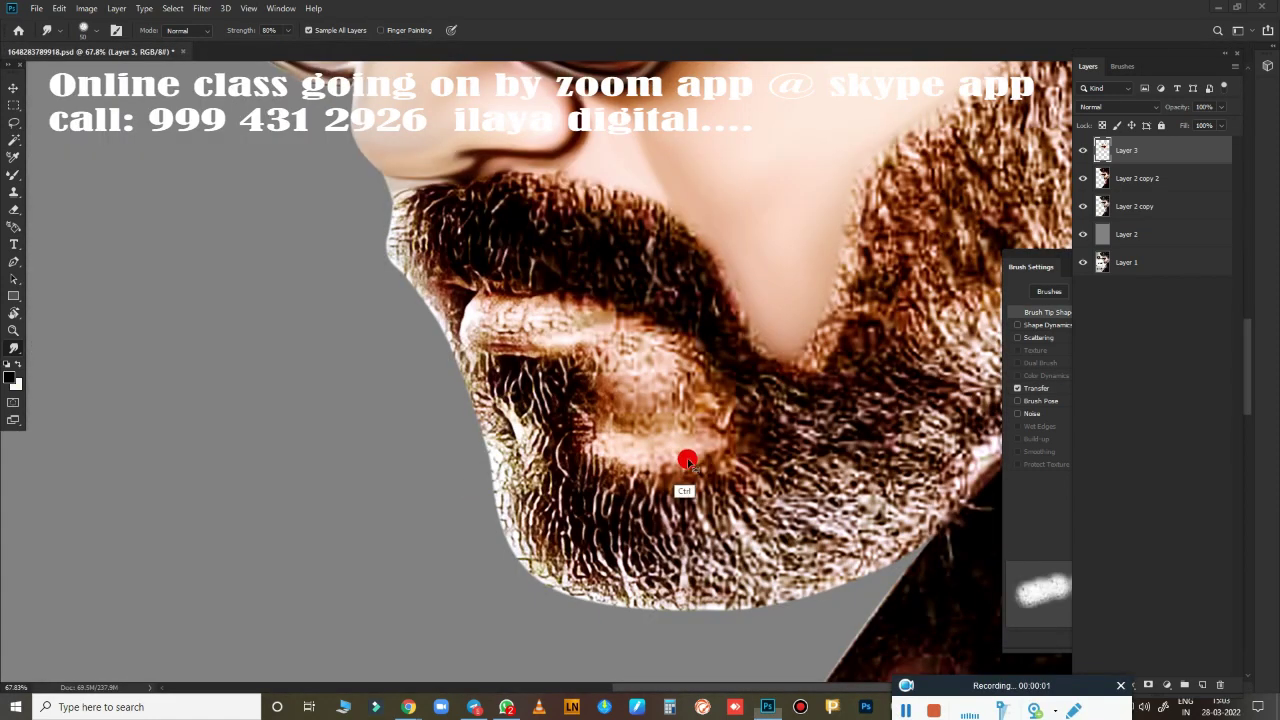
mouse_move(687, 462)
left_mouse_down()
mouse_move(723, 429)
mouse_move(757, 457)
mouse_move(720, 449)
mouse_move(733, 468)
mouse_move(797, 531)
mouse_move(631, 451)
mouse_move(726, 486)
mouse_move(645, 473)
left_mouse_up()
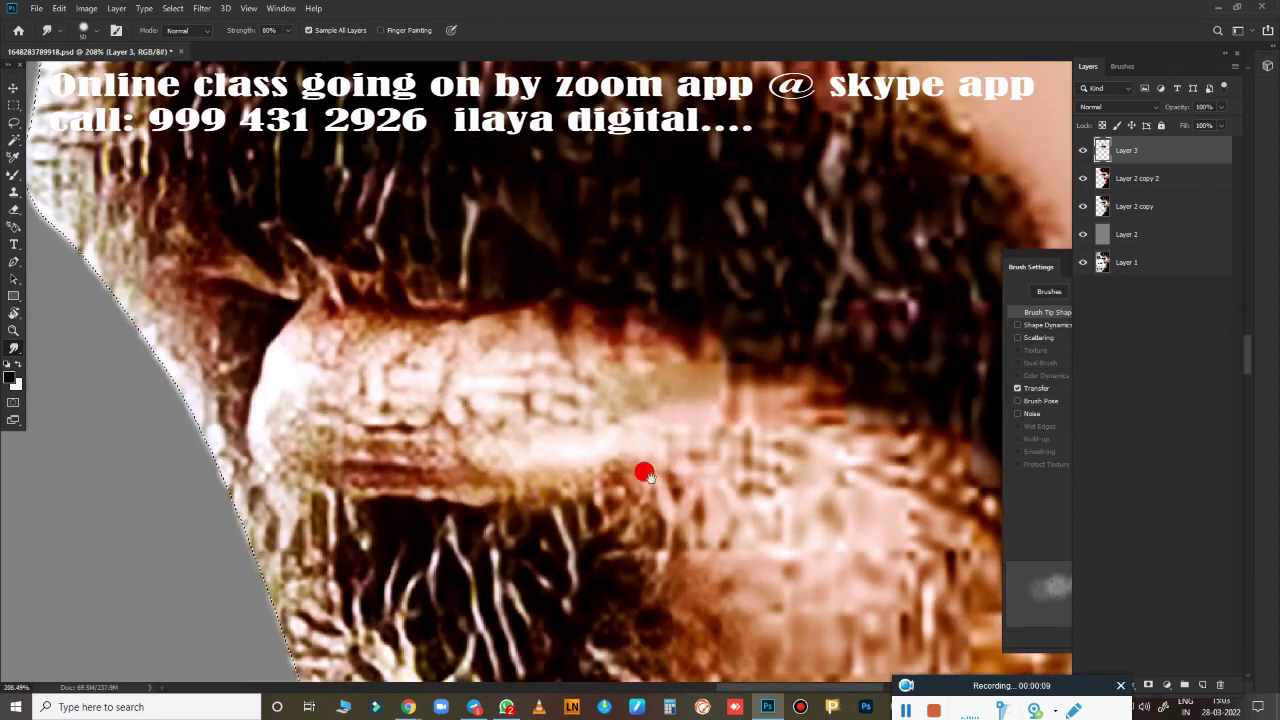
key("b")
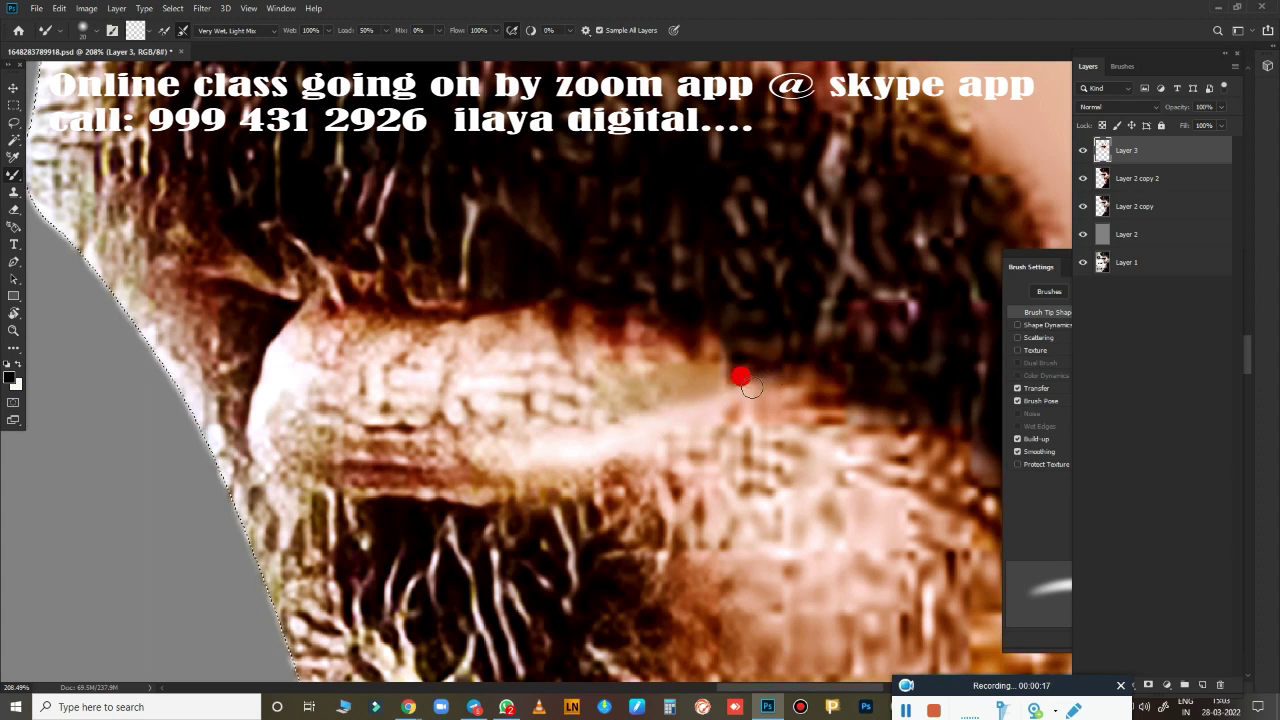
left_click_drag(801, 369, 604, 441)
left_click_drag(331, 470, 370, 482)
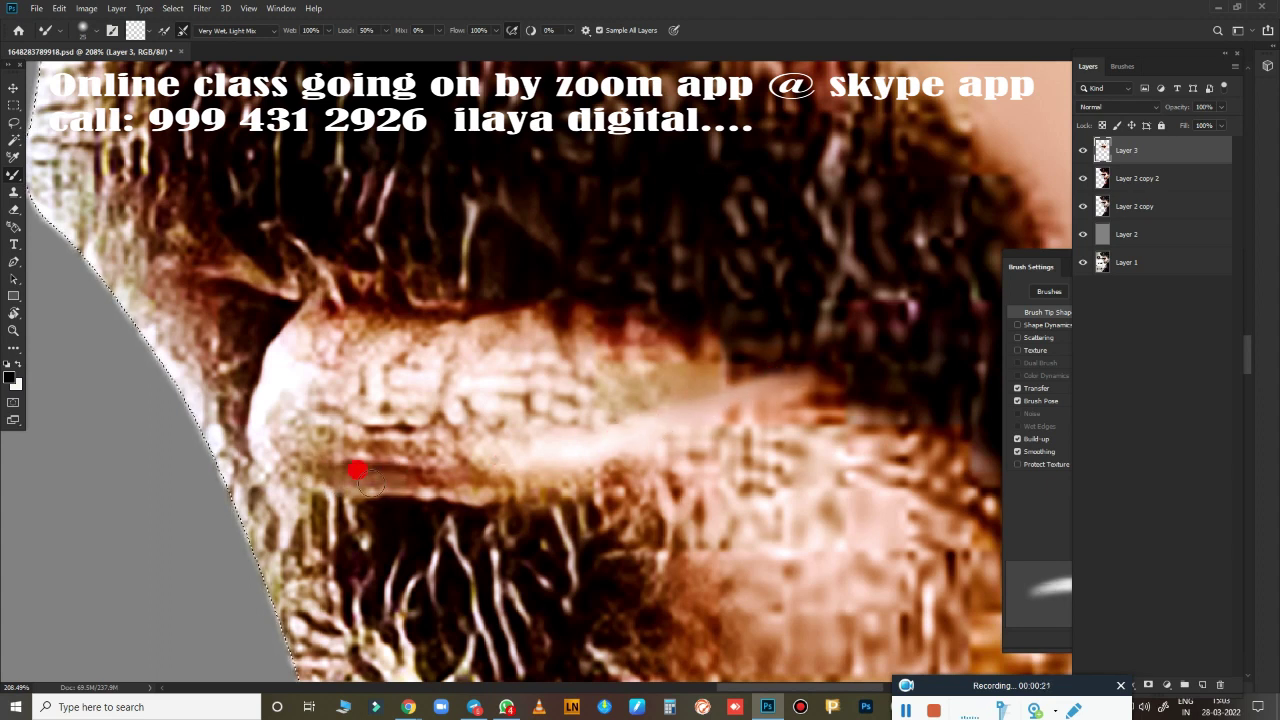
mouse_move(482, 463)
left_mouse_down()
mouse_move(820, 366)
mouse_move(660, 409)
mouse_move(572, 414)
left_mouse_up()
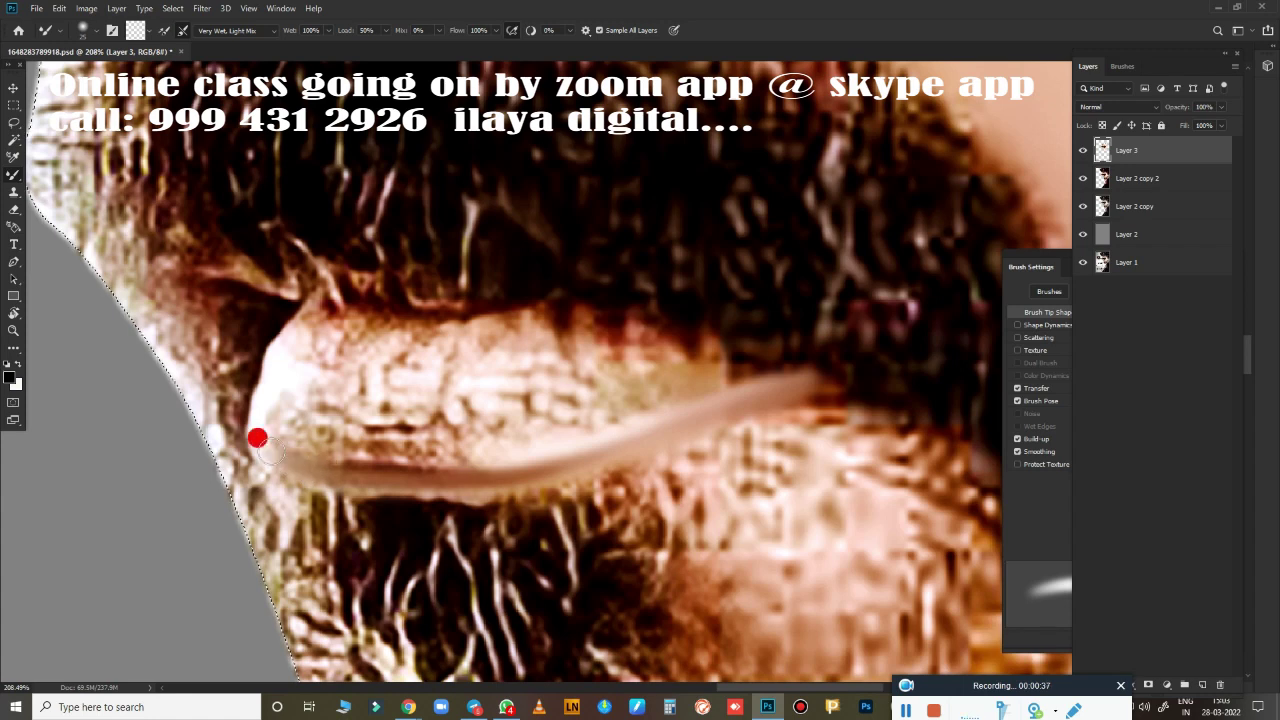
Pull lighter lip tones into the dark left mouth corner with 80% Smudge strokes.
key("r")
scroll(346, 463, "down", 5)
scroll(494, 494, "up", 3)
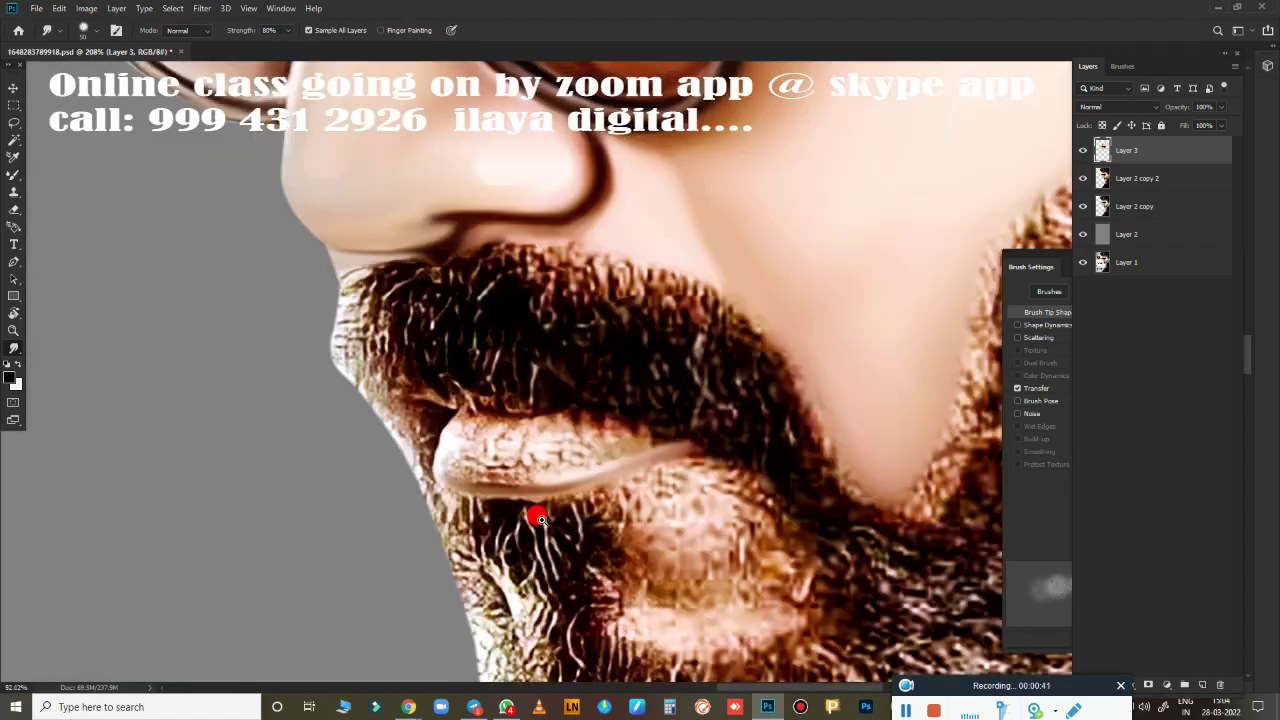
scroll(531, 514, "up", 2)
key("e")
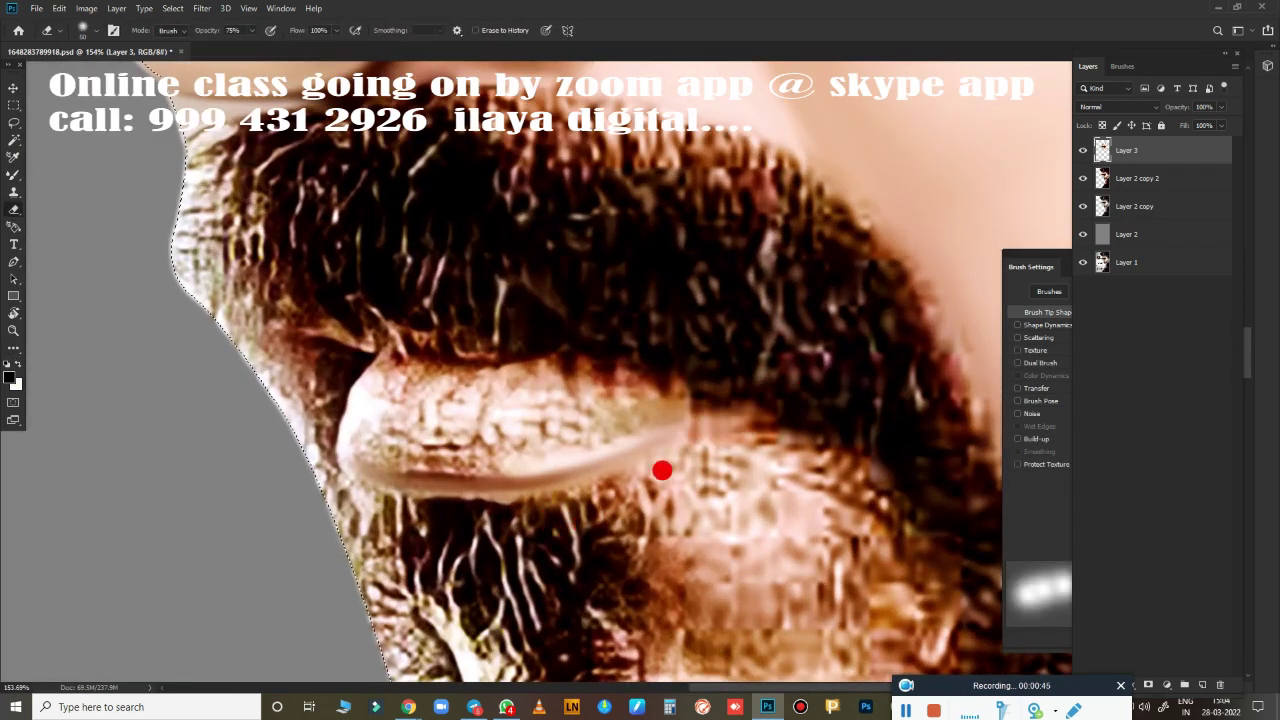
scroll(551, 531, "down", 3)
scroll(551, 531, "up", 3)
scroll(608, 543, "up", 2)
scroll(537, 486, "down", 4)
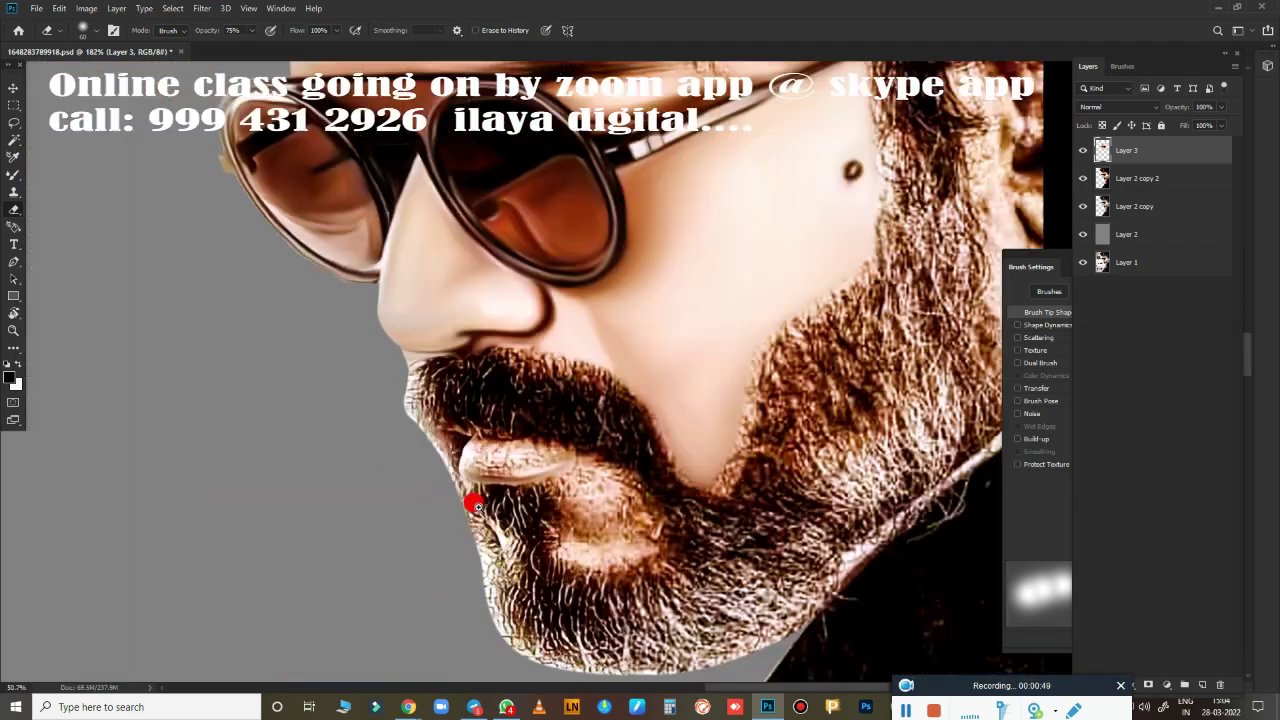
scroll(471, 503, "up", 1)
scroll(487, 521, "up", 2)
scroll(509, 531, "up", 2)
scroll(580, 549, "down", 2)
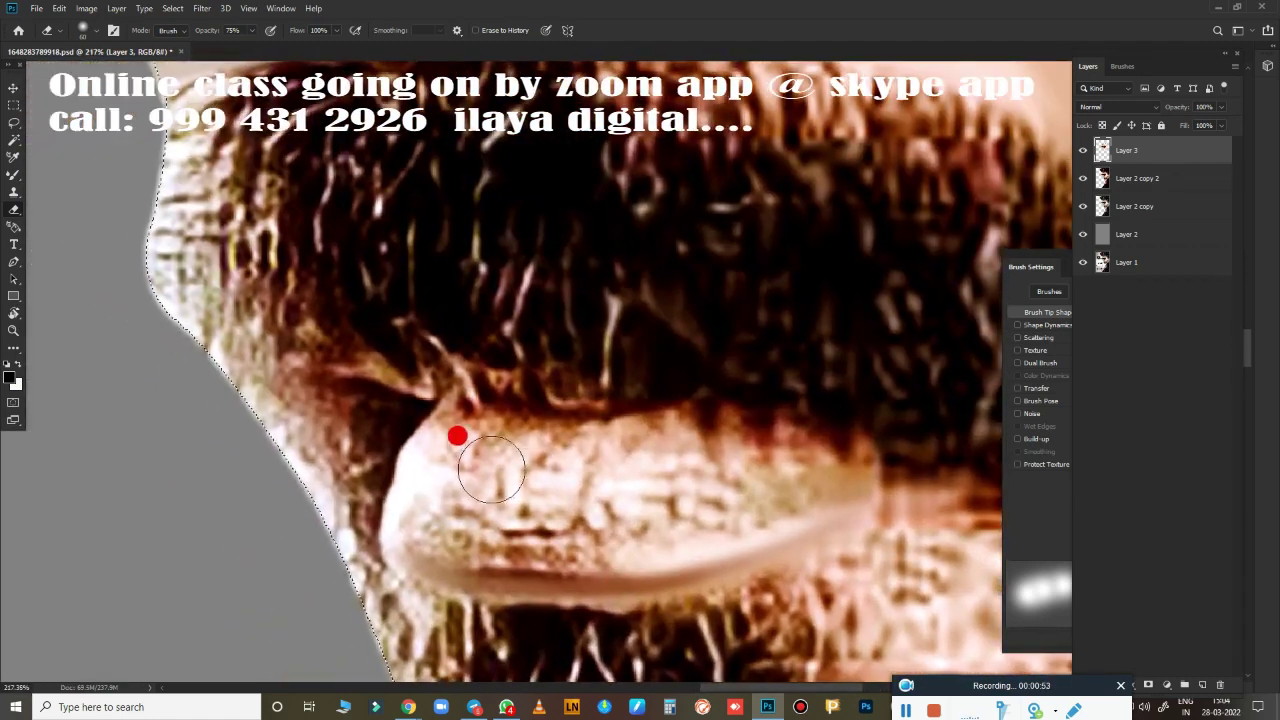
key("r")
mouse_move(460, 453)
left_mouse_down()
mouse_move(320, 349)
mouse_move(400, 366)
mouse_move(401, 334)
left_mouse_up()
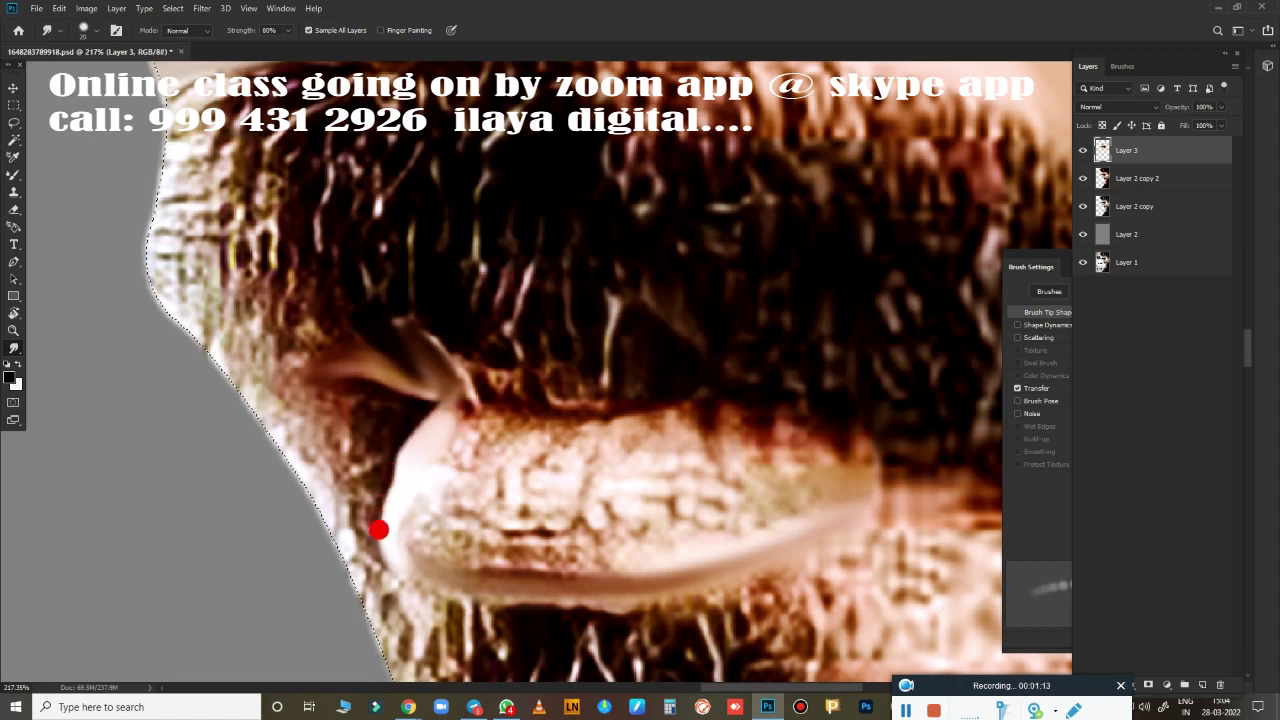
mouse_move(449, 432)
left_mouse_down()
mouse_move(406, 552)
mouse_move(467, 579)
mouse_move(646, 580)
mouse_move(766, 509)
mouse_move(961, 456)
left_mouse_up()
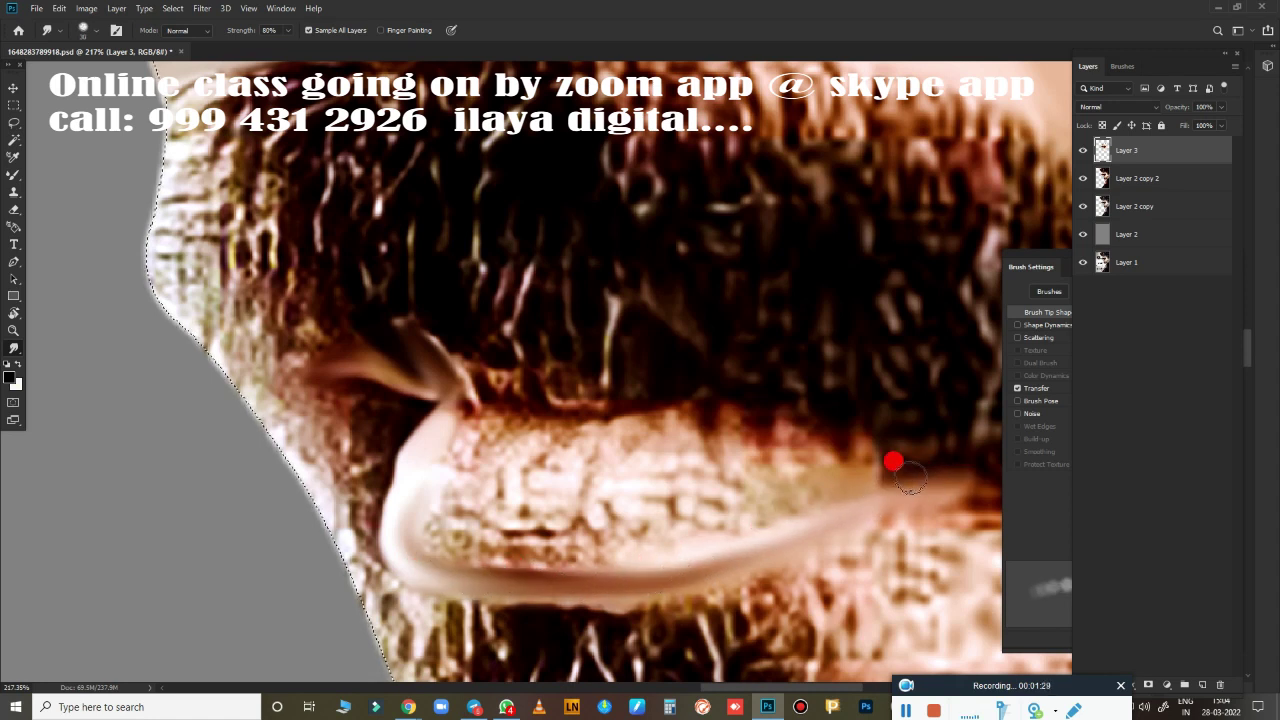
mouse_move(494, 409)
left_mouse_down()
mouse_move(430, 404)
mouse_move(555, 442)
mouse_move(651, 397)
mouse_move(580, 409)
mouse_move(565, 426)
left_mouse_up()
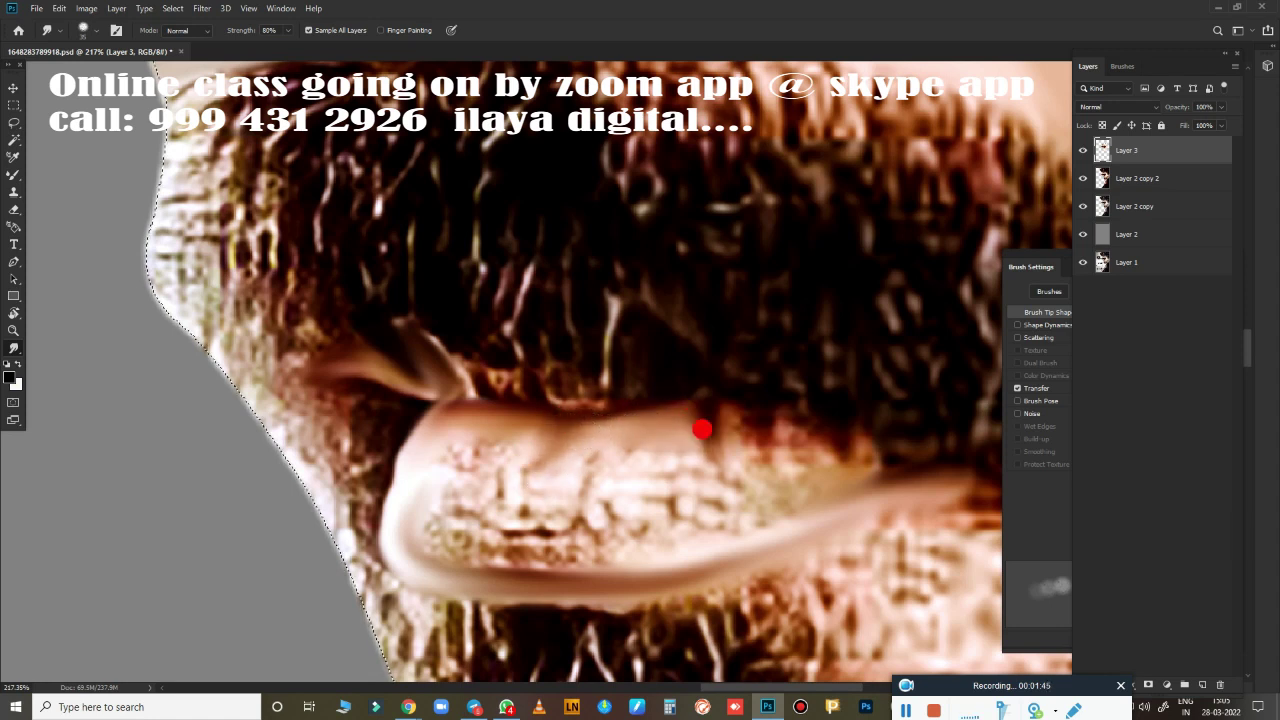
Smooth the dark strands near the corner and the lower lip's edge and texture.
mouse_move(683, 393)
left_mouse_down()
mouse_move(709, 400)
mouse_move(740, 443)
mouse_move(758, 383)
left_mouse_up()
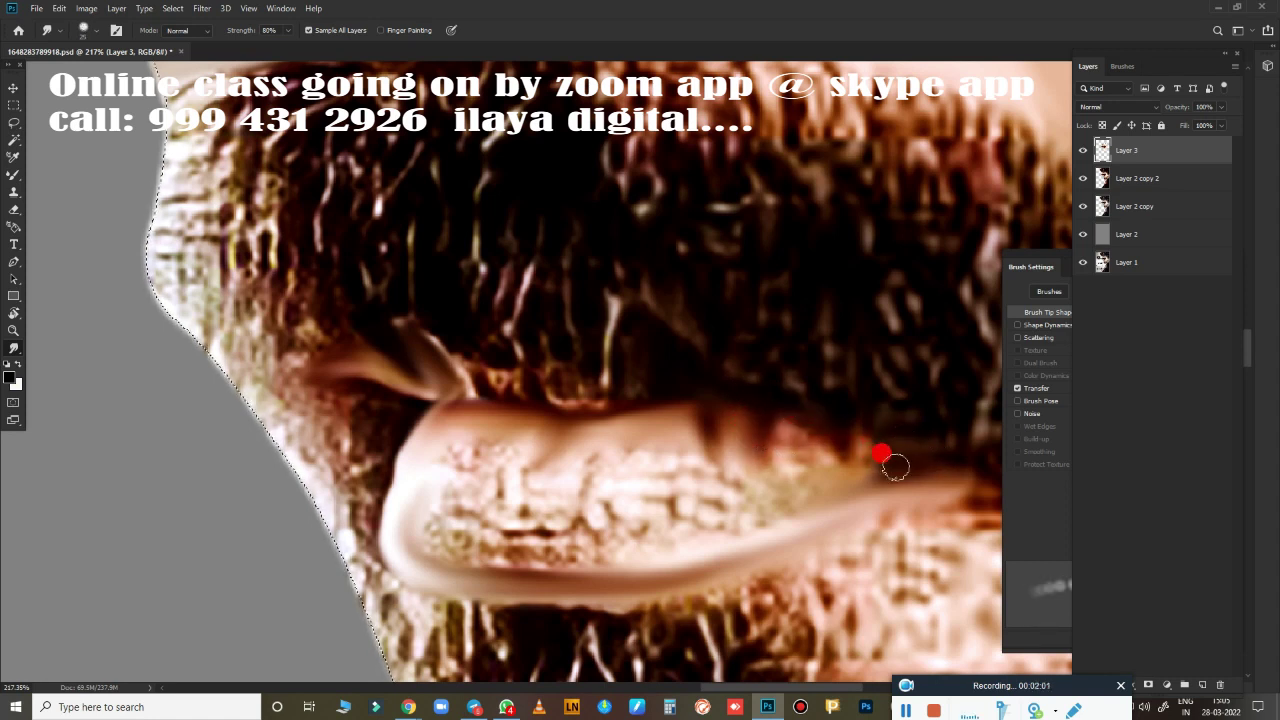
mouse_move(834, 414)
left_mouse_down()
mouse_move(867, 455)
mouse_move(790, 443)
mouse_move(818, 470)
left_mouse_up()
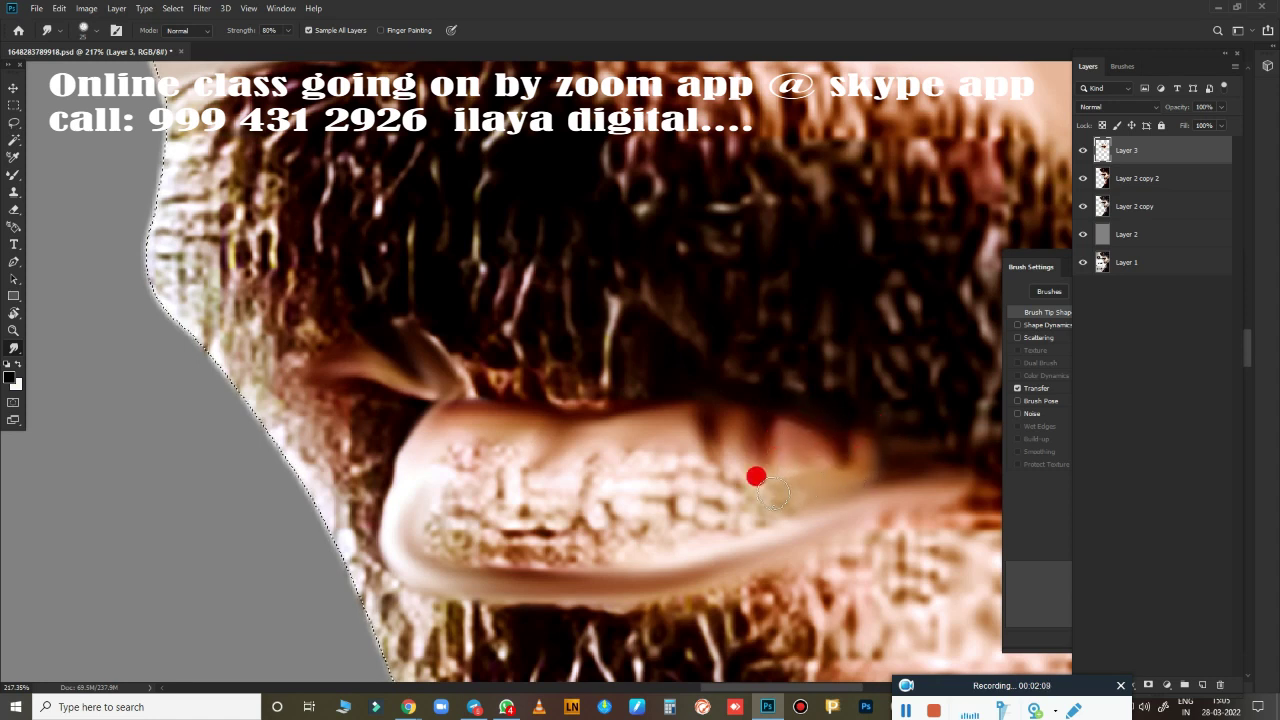
mouse_move(449, 474)
left_mouse_down()
mouse_move(457, 437)
mouse_move(497, 428)
left_mouse_up()
mouse_move(509, 474)
left_mouse_down()
mouse_move(506, 451)
mouse_move(591, 431)
mouse_move(717, 462)
left_mouse_up()
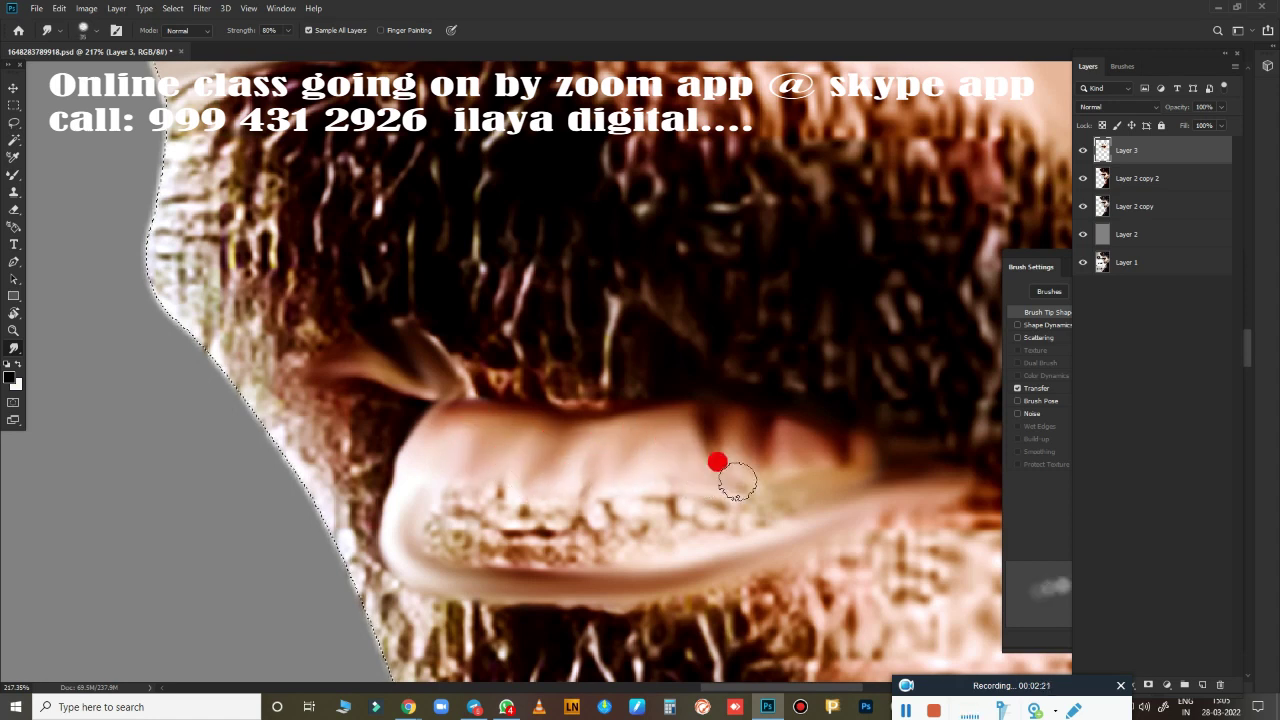
mouse_move(471, 517)
left_mouse_down()
mouse_move(457, 486)
mouse_move(486, 497)
mouse_move(503, 483)
mouse_move(548, 510)
mouse_move(602, 485)
mouse_move(639, 516)
mouse_move(721, 513)
left_mouse_up()
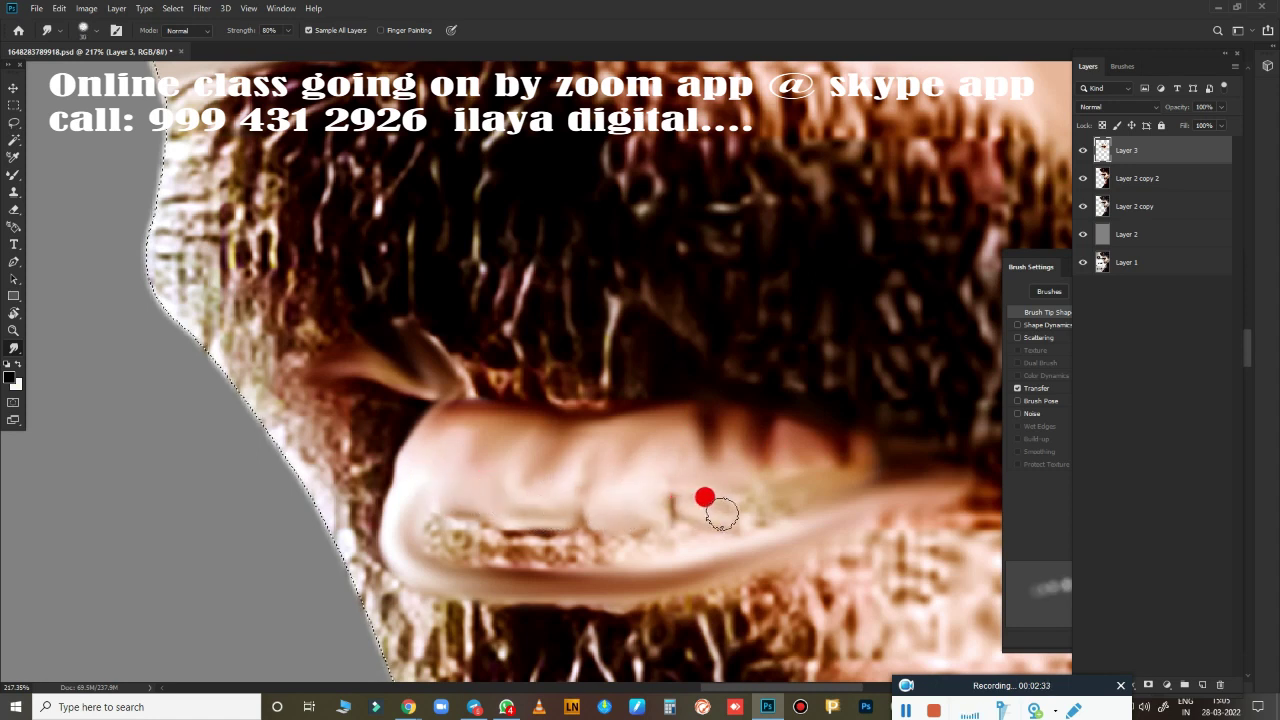
mouse_move(681, 466)
left_mouse_down()
mouse_move(660, 466)
mouse_move(694, 452)
mouse_move(766, 506)
mouse_move(784, 474)
mouse_move(777, 482)
mouse_move(820, 486)
mouse_move(703, 449)
mouse_move(451, 538)
mouse_move(425, 484)
mouse_move(499, 527)
mouse_move(530, 527)
mouse_move(526, 550)
mouse_move(466, 543)
mouse_move(466, 531)
mouse_move(434, 540)
mouse_move(450, 470)
mouse_move(419, 465)
mouse_move(514, 496)
mouse_move(560, 490)
mouse_move(574, 463)
mouse_move(650, 461)
mouse_move(493, 433)
mouse_move(516, 547)
mouse_move(604, 526)
mouse_move(659, 545)
left_mouse_up()
mouse_move(762, 507)
left_mouse_down()
mouse_move(611, 531)
mouse_move(808, 483)
mouse_move(651, 494)
mouse_move(720, 446)
mouse_move(757, 509)
mouse_move(606, 480)
mouse_move(606, 414)
mouse_move(591, 409)
mouse_move(627, 343)
mouse_move(614, 360)
mouse_move(737, 357)
mouse_move(511, 428)
mouse_move(460, 394)
mouse_move(486, 354)
mouse_move(420, 434)
mouse_move(404, 366)
mouse_move(420, 369)
mouse_move(417, 454)
mouse_move(526, 471)
mouse_move(531, 349)
mouse_move(517, 451)
mouse_move(500, 446)
mouse_move(498, 369)
mouse_move(580, 466)
mouse_move(540, 460)
mouse_move(534, 475)
left_mouse_up()
Blend the lip corner along the face outline and soften the lower lip edge.
mouse_move(632, 513)
left_mouse_down()
mouse_move(277, 314)
mouse_move(286, 366)
mouse_move(211, 240)
left_mouse_up()
key("e")
mouse_move(318, 467)
left_mouse_down()
mouse_move(234, 457)
mouse_move(314, 506)
mouse_move(396, 472)
mouse_move(646, 528)
left_mouse_up()
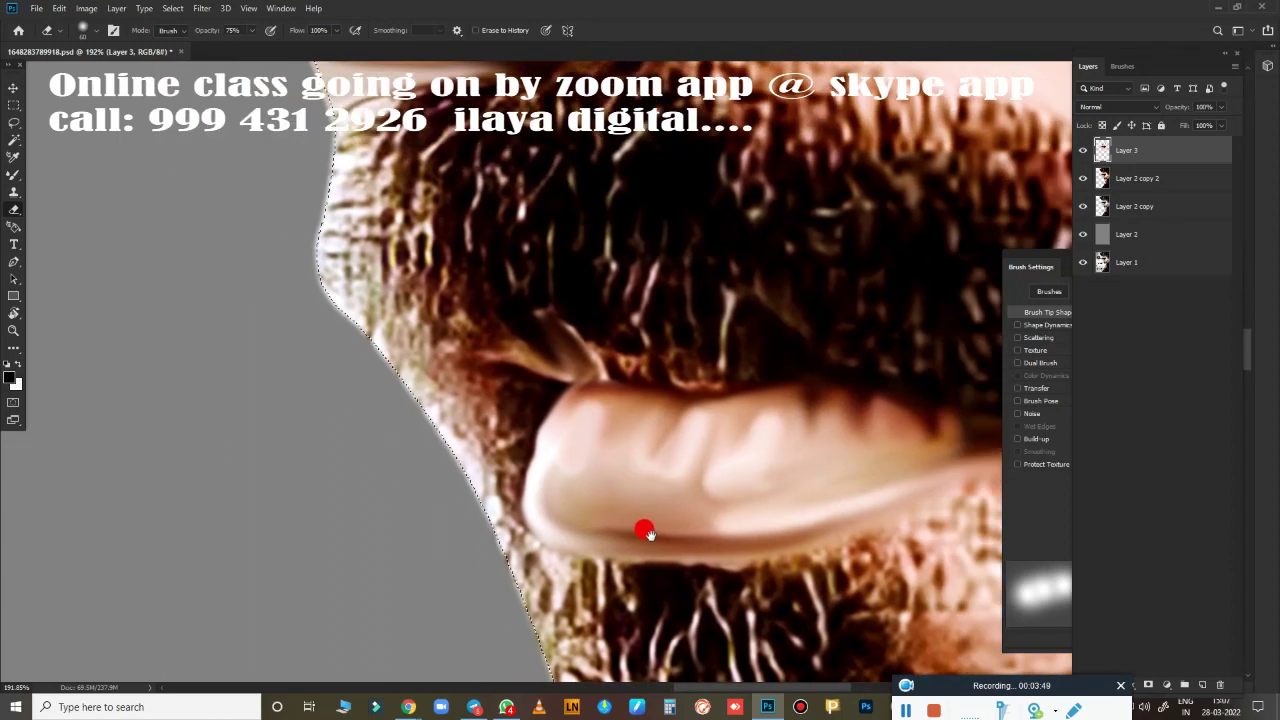
key("r")
mouse_move(501, 369)
left_mouse_down()
mouse_move(525, 343)
mouse_move(435, 360)
mouse_move(460, 392)
mouse_move(514, 384)
mouse_move(523, 406)
mouse_move(486, 452)
left_mouse_up()
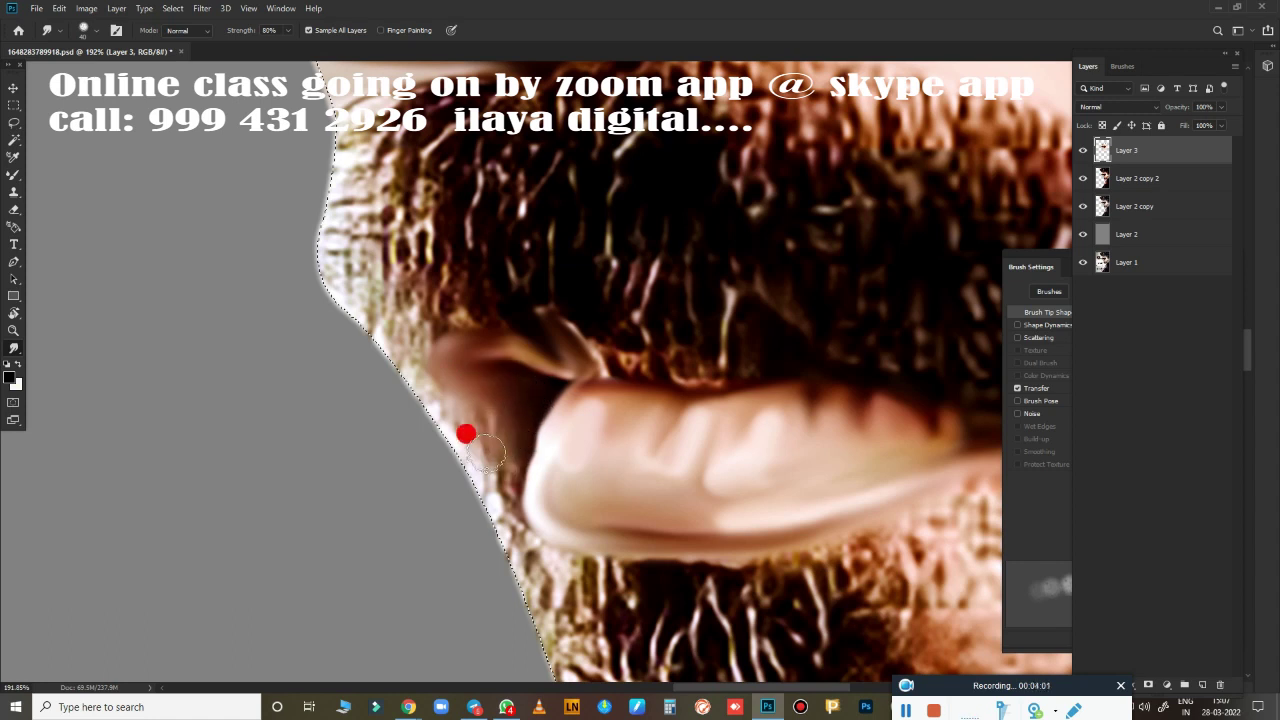
left_click_drag(475, 372, 488, 470)
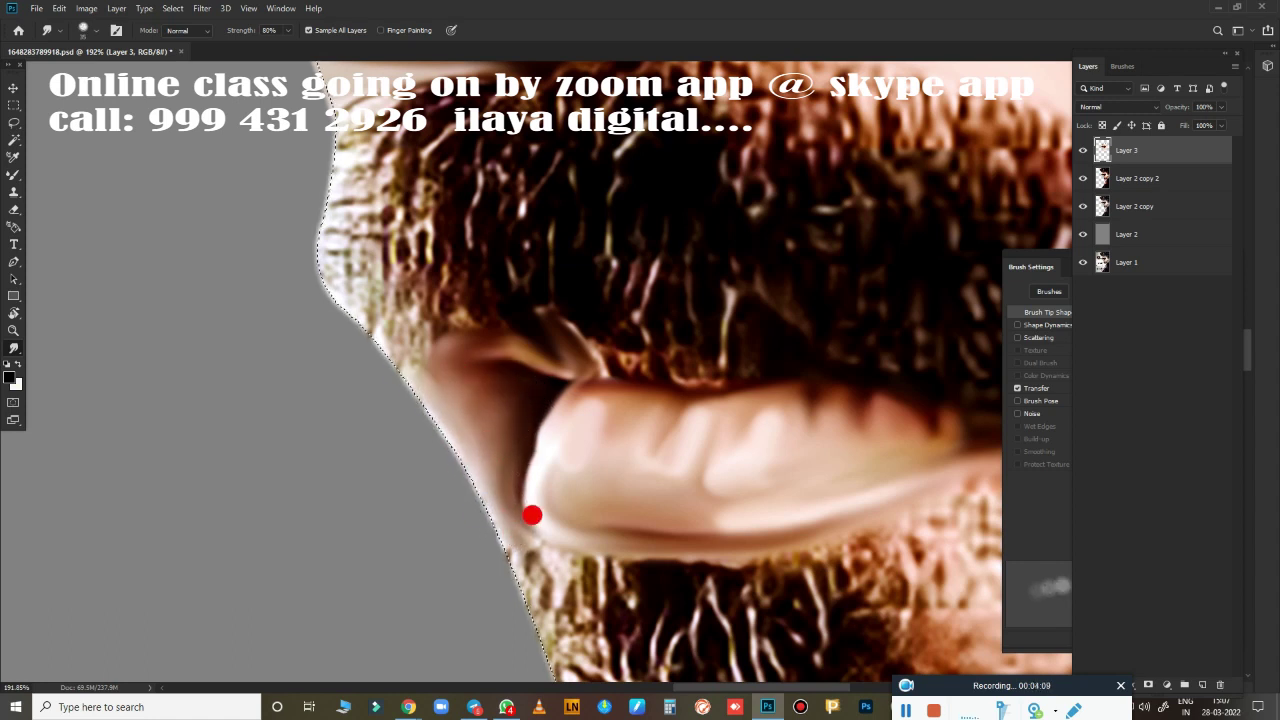
left_click_drag(523, 498, 657, 537)
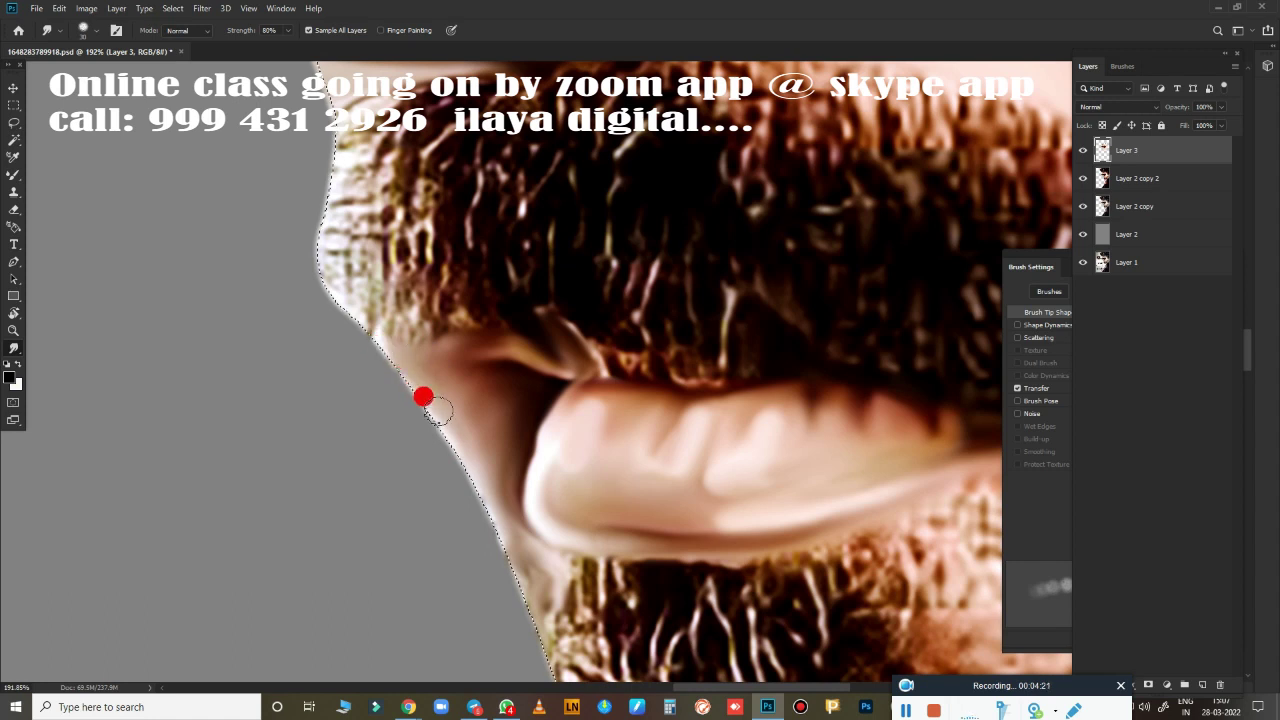
left_click_drag(504, 330, 486, 358)
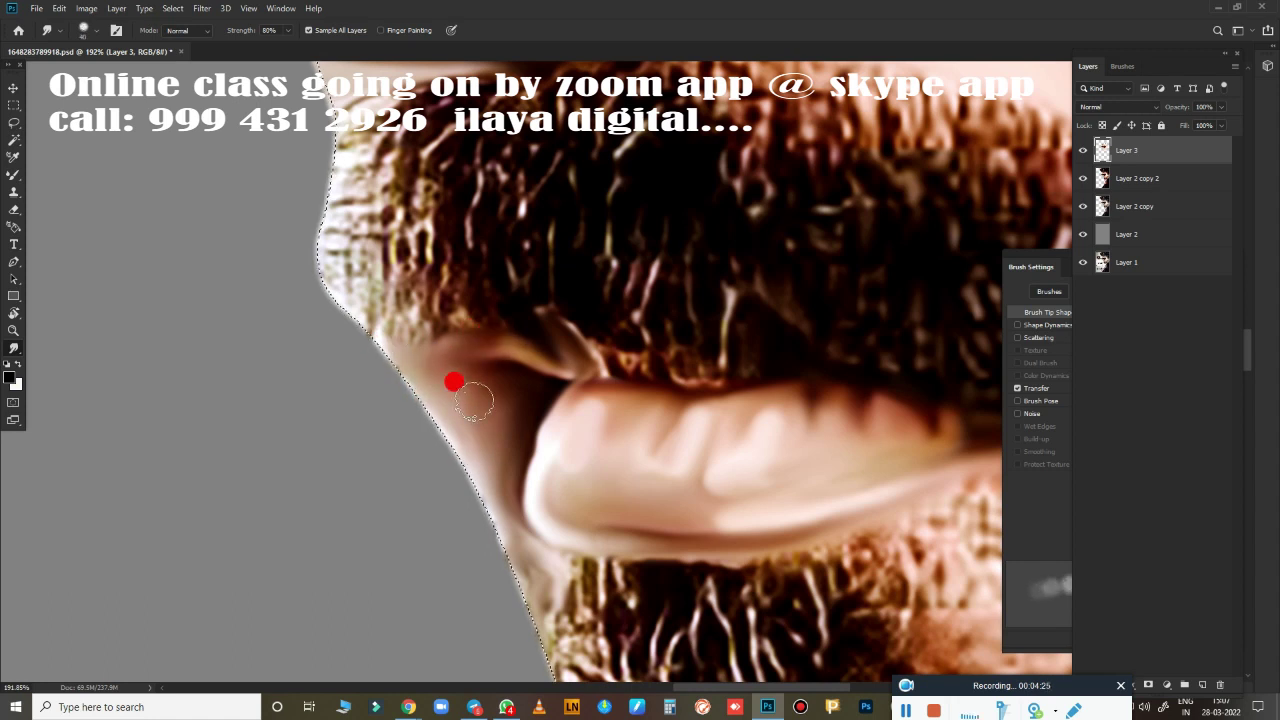
Smudge the beard below the lower lip into a smooth, pale skin-toned patch.
scroll(685, 499, "down", 5)
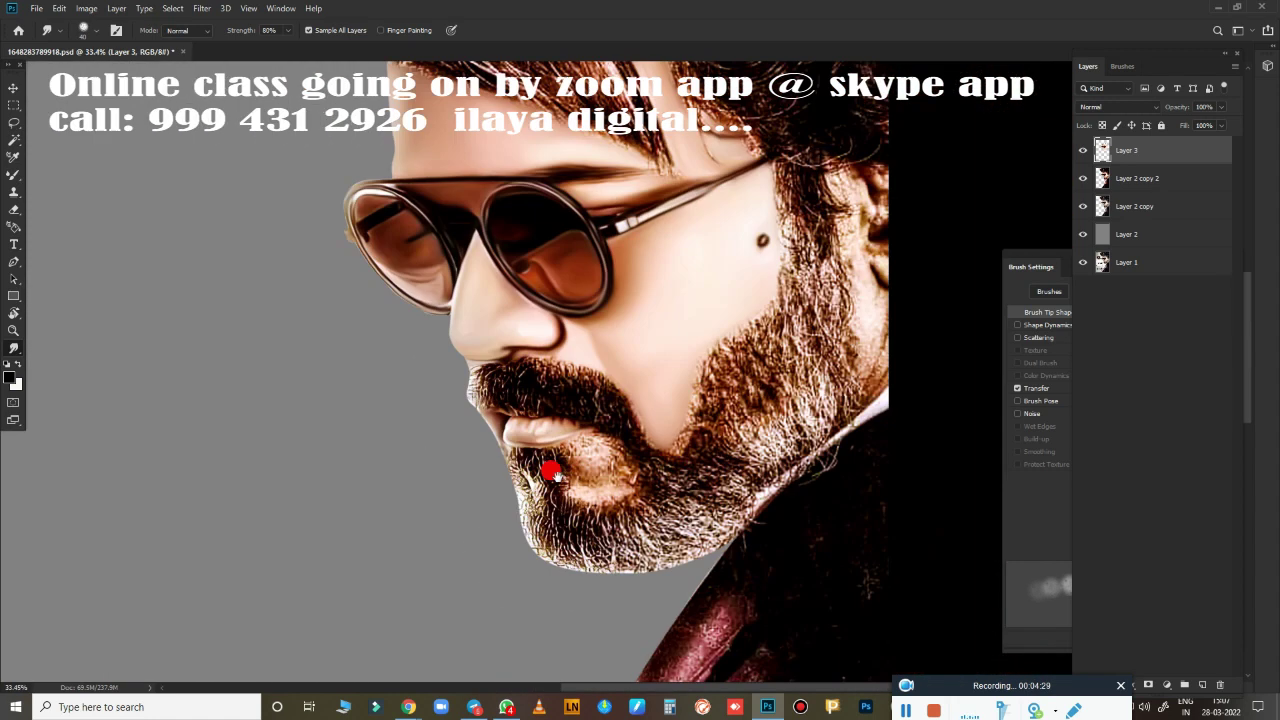
key("e")
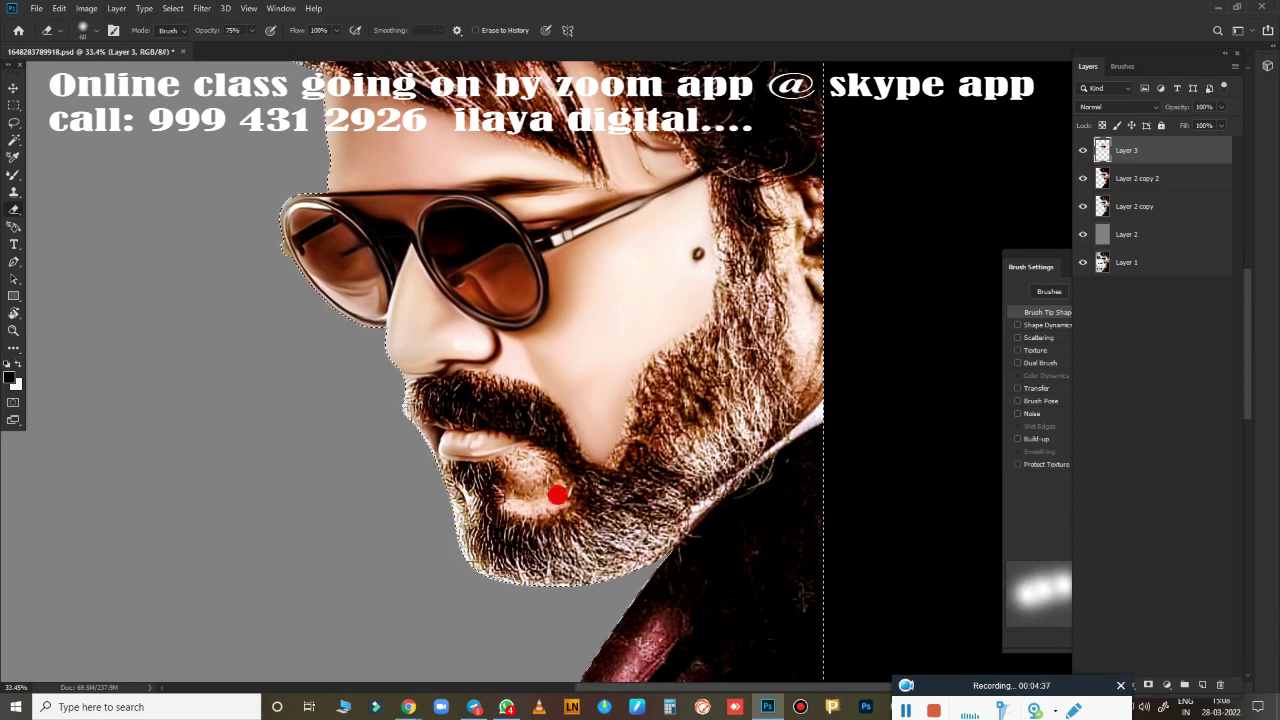
scroll(564, 495, "up", 5)
key("r")
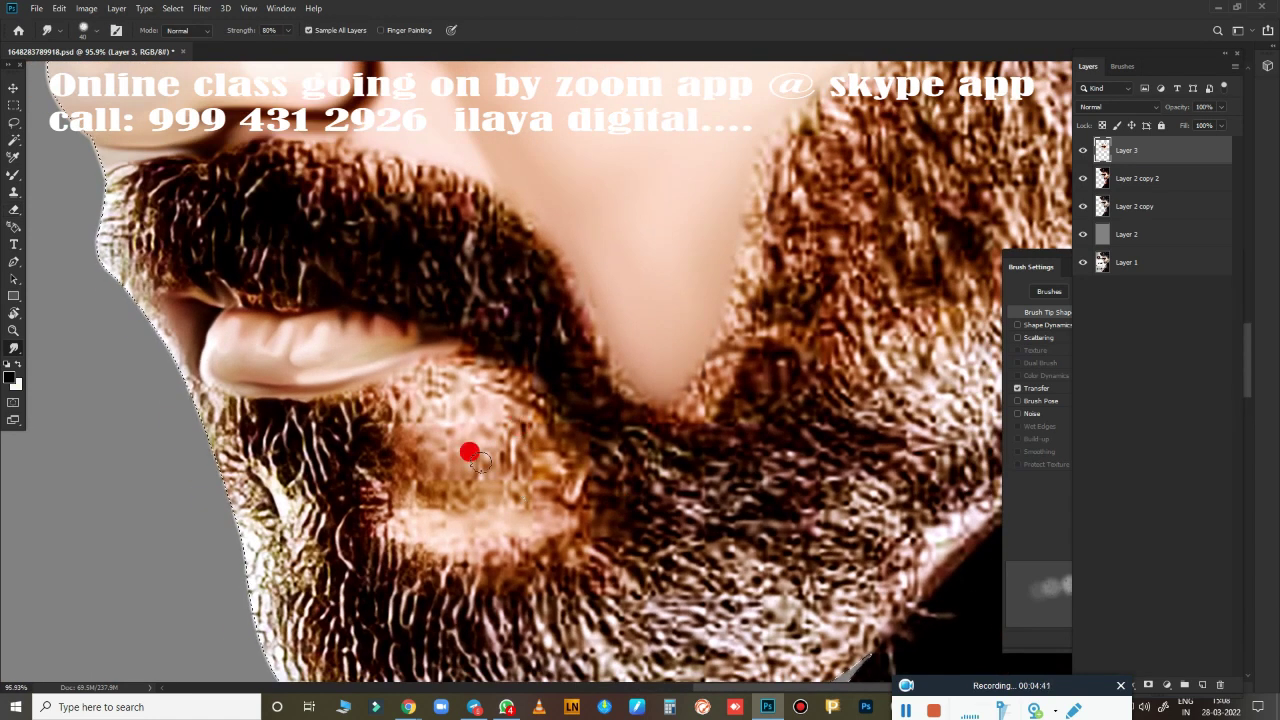
mouse_move(418, 428)
left_mouse_down()
mouse_move(487, 429)
mouse_move(503, 397)
mouse_move(494, 371)
mouse_move(489, 429)
mouse_move(410, 447)
mouse_move(397, 417)
mouse_move(420, 403)
mouse_move(420, 360)
mouse_move(454, 348)
mouse_move(513, 383)
left_mouse_up()
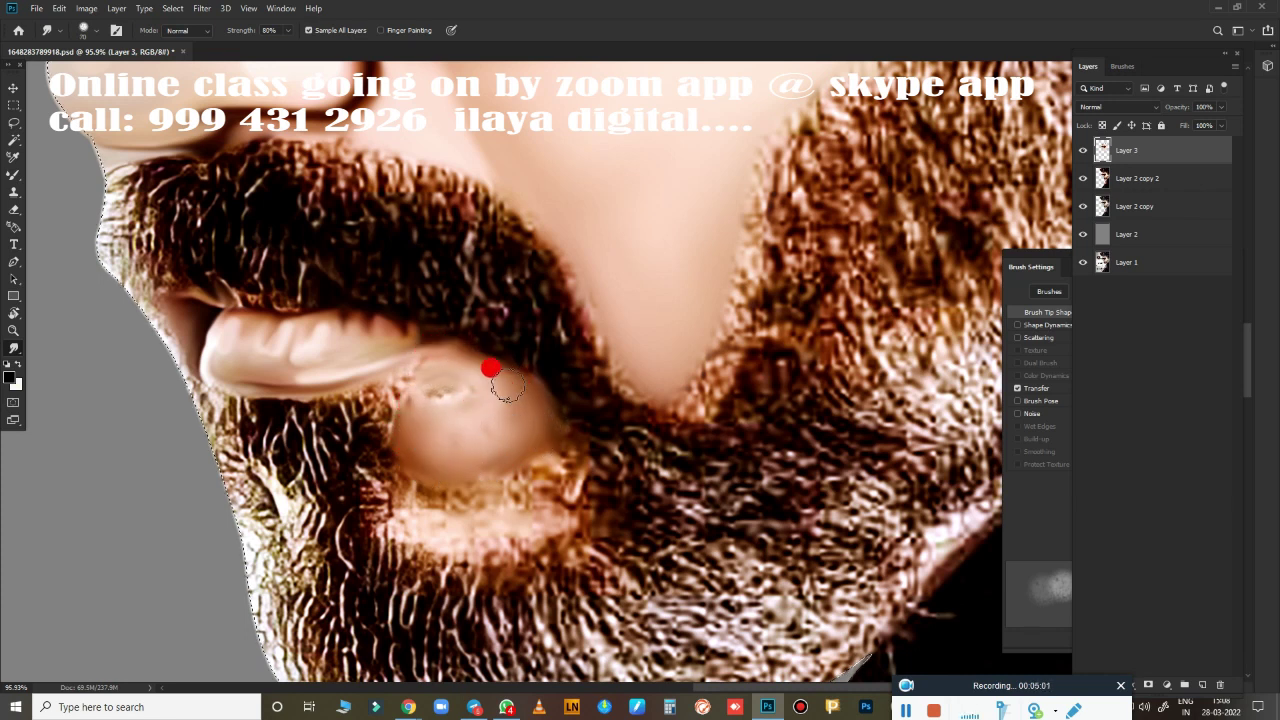
left_click_drag(410, 383, 465, 386)
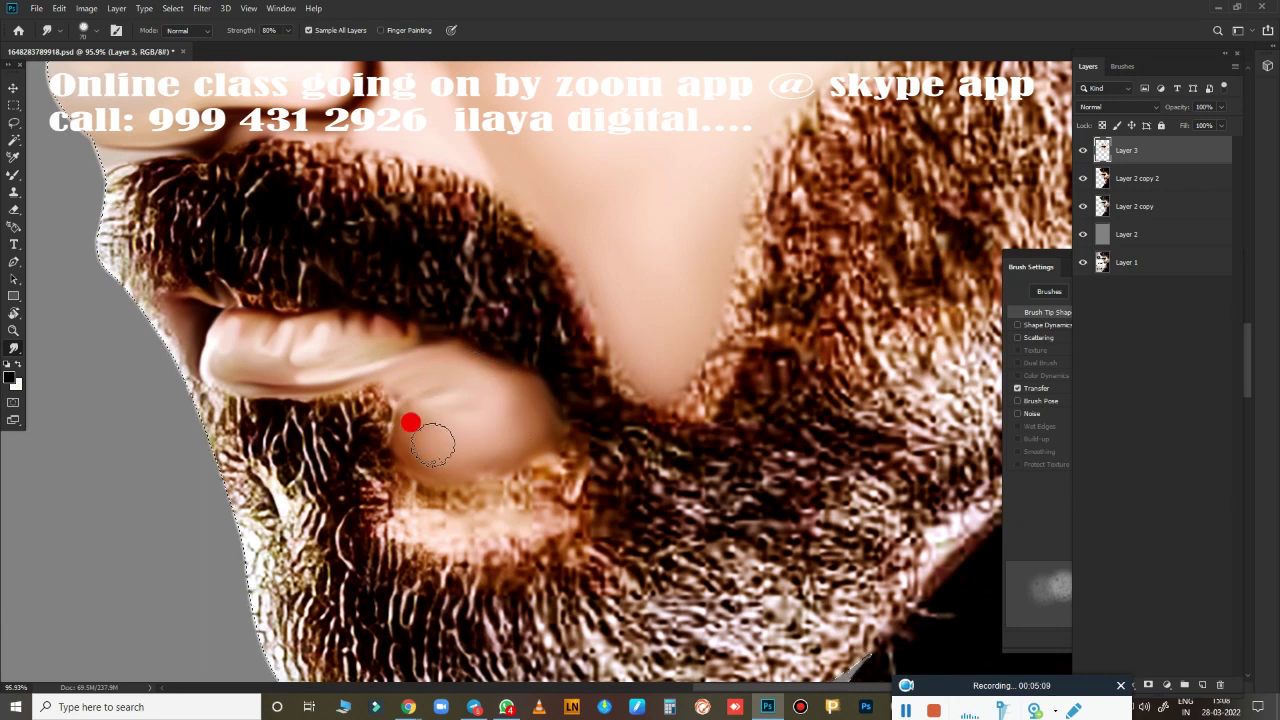
mouse_move(432, 443)
left_mouse_down()
mouse_move(471, 443)
mouse_move(428, 380)
left_mouse_up()
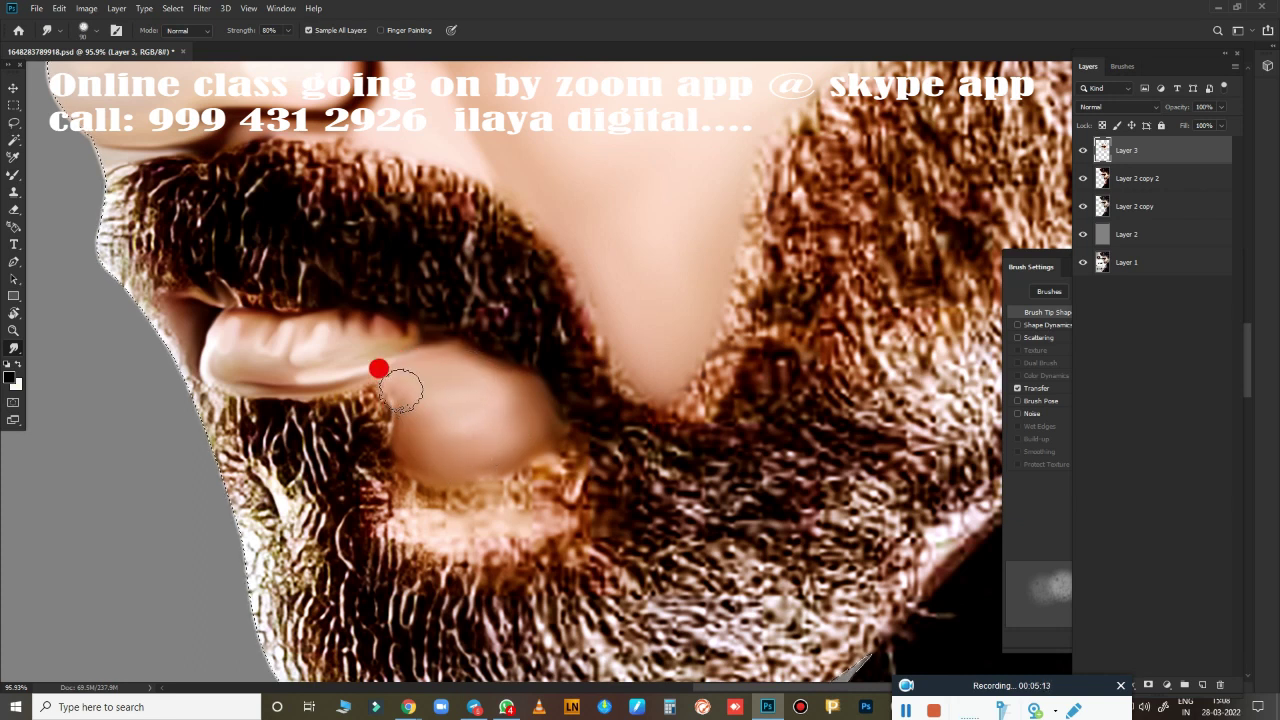
left_click_drag(411, 440, 427, 352)
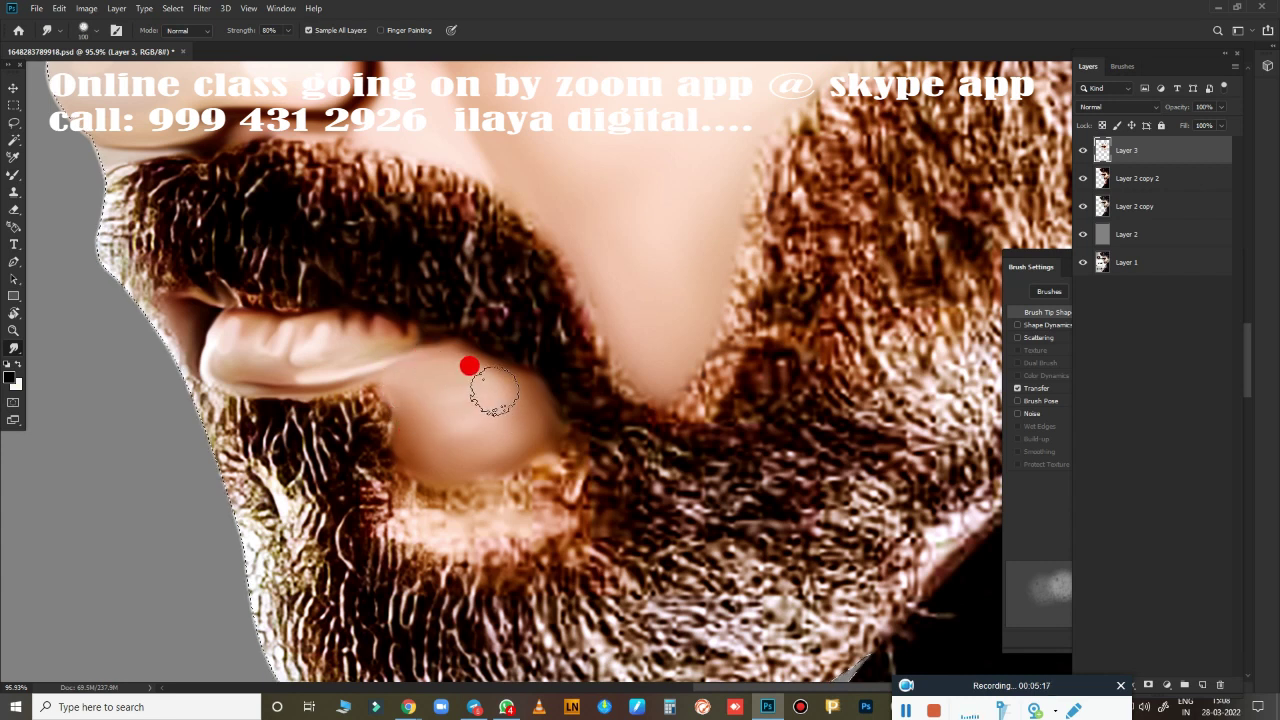
left_click_drag(441, 456, 501, 460)
mouse_move(418, 489)
left_mouse_down()
mouse_move(398, 484)
mouse_move(502, 485)
mouse_move(531, 420)
mouse_move(531, 472)
mouse_move(543, 457)
mouse_move(434, 520)
mouse_move(371, 506)
mouse_move(526, 489)
mouse_move(440, 523)
mouse_move(537, 511)
mouse_move(466, 521)
left_mouse_up()
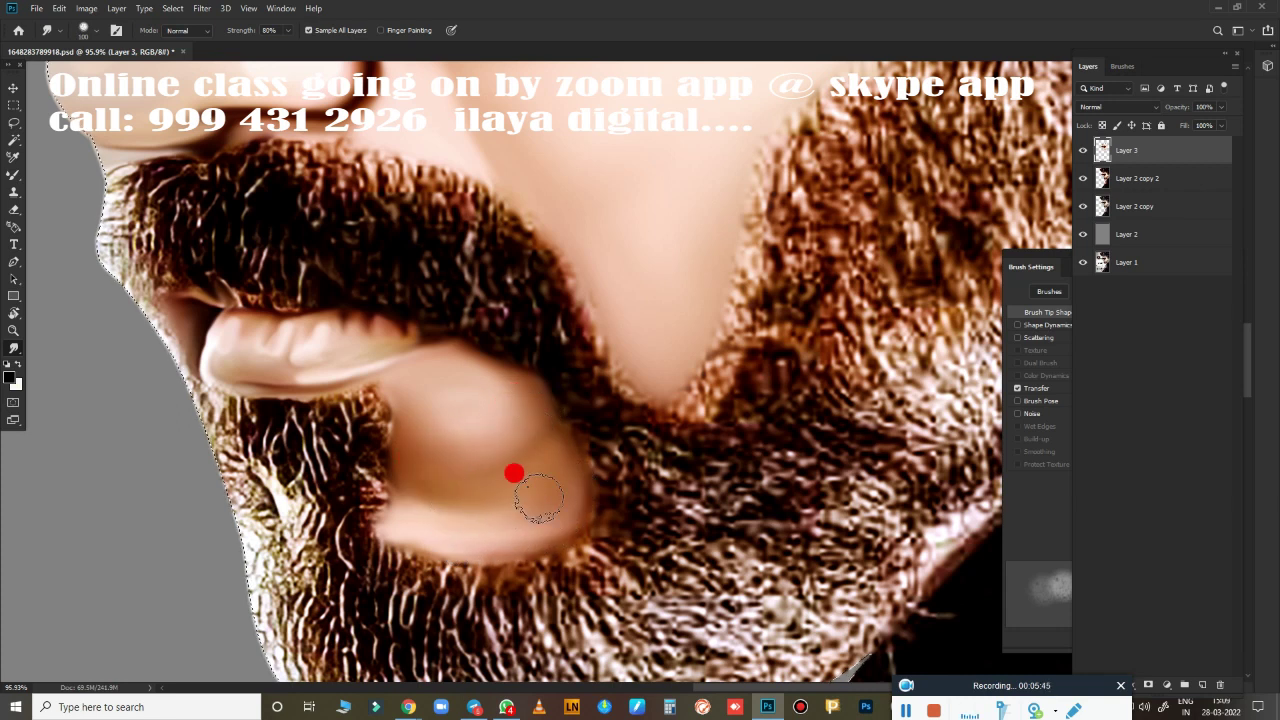
Restore detail along the lower-lip edge and the patch's right edge using Erase to History.
key("e")
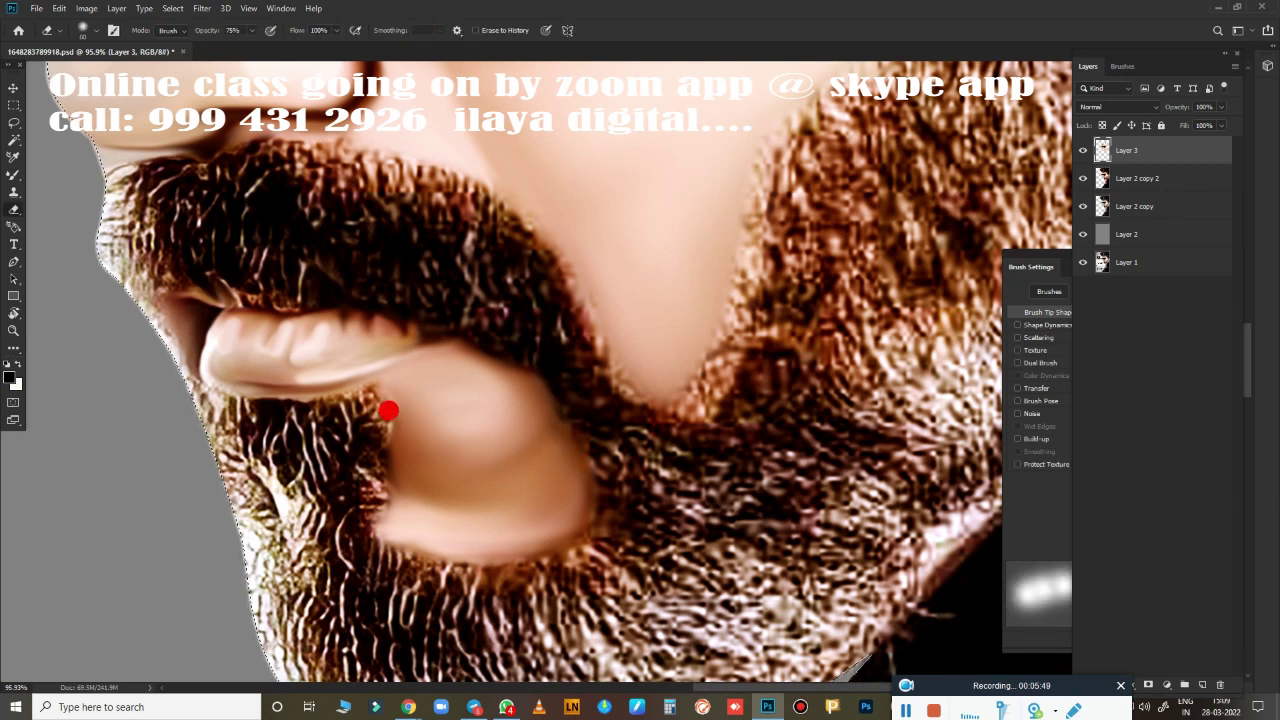
mouse_move(388, 410)
left_mouse_down()
mouse_move(357, 386)
mouse_move(366, 423)
mouse_move(380, 423)
mouse_move(368, 382)
mouse_move(389, 399)
left_mouse_up()
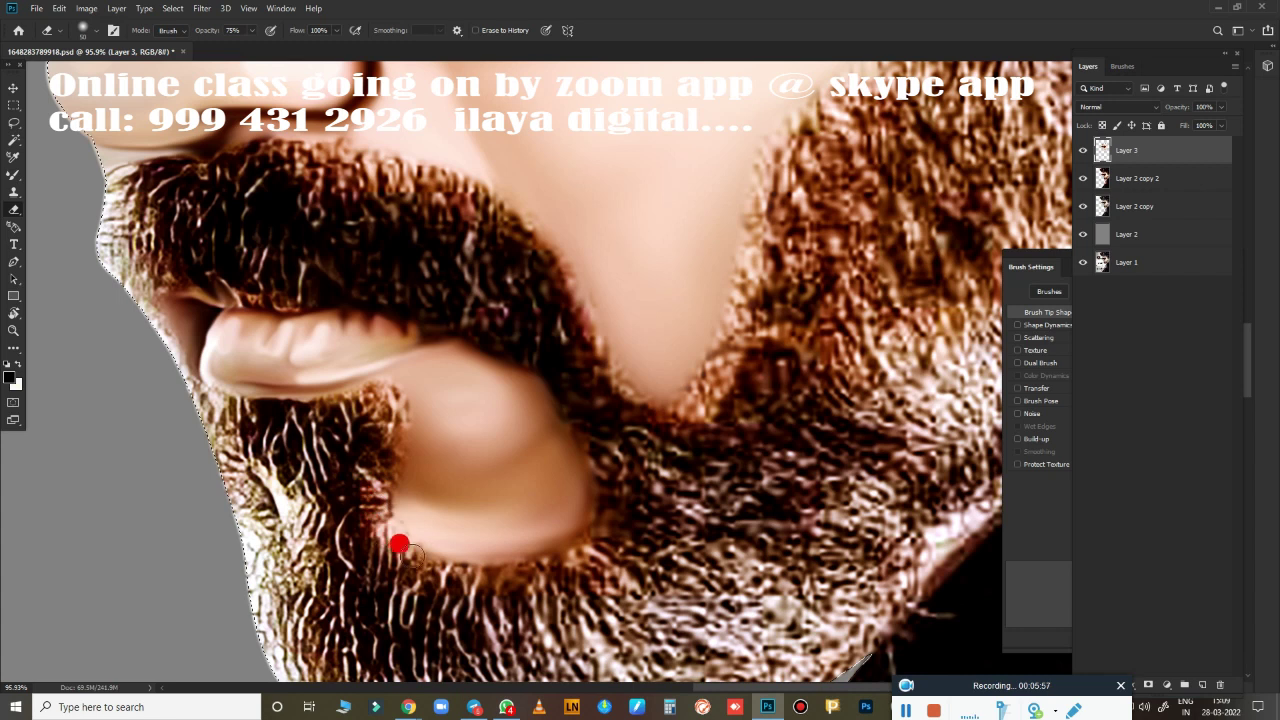
left_click_drag(523, 556, 587, 488)
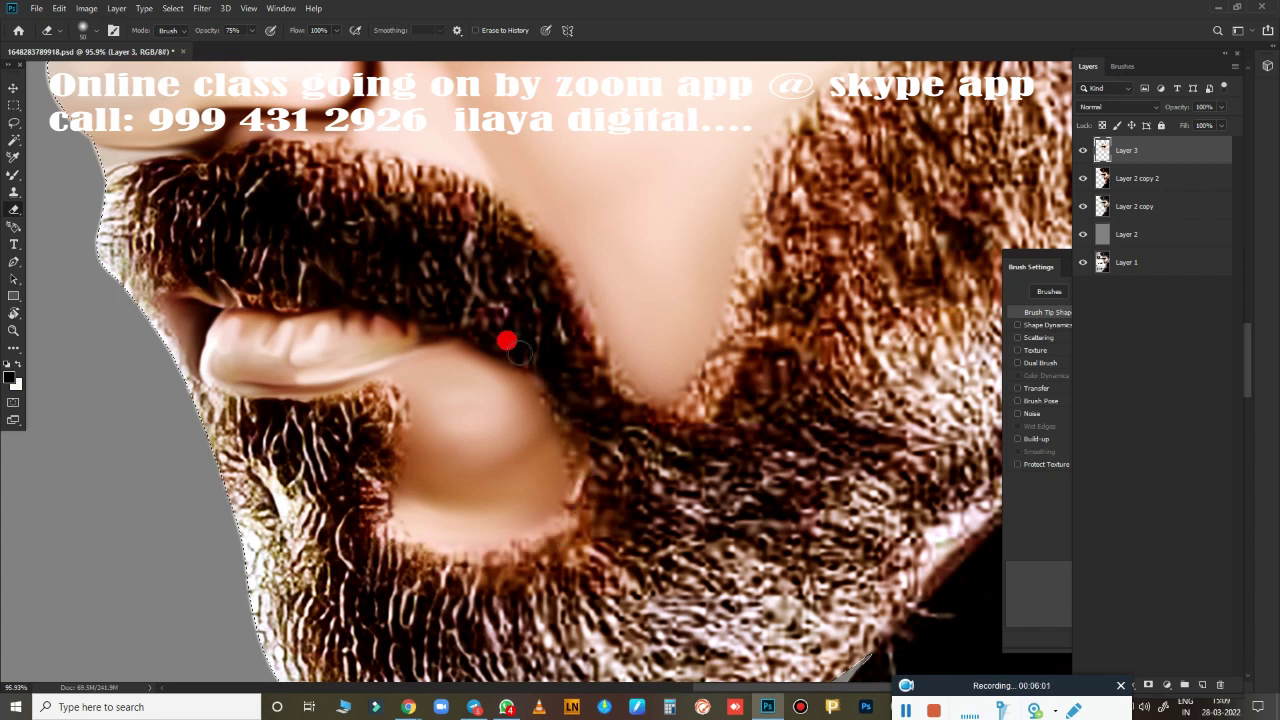
scroll(706, 448, "down", 5)
Smudge the sideburn hair strands and the beard edge along the jawline smooth.
scroll(726, 417, "up", 3)
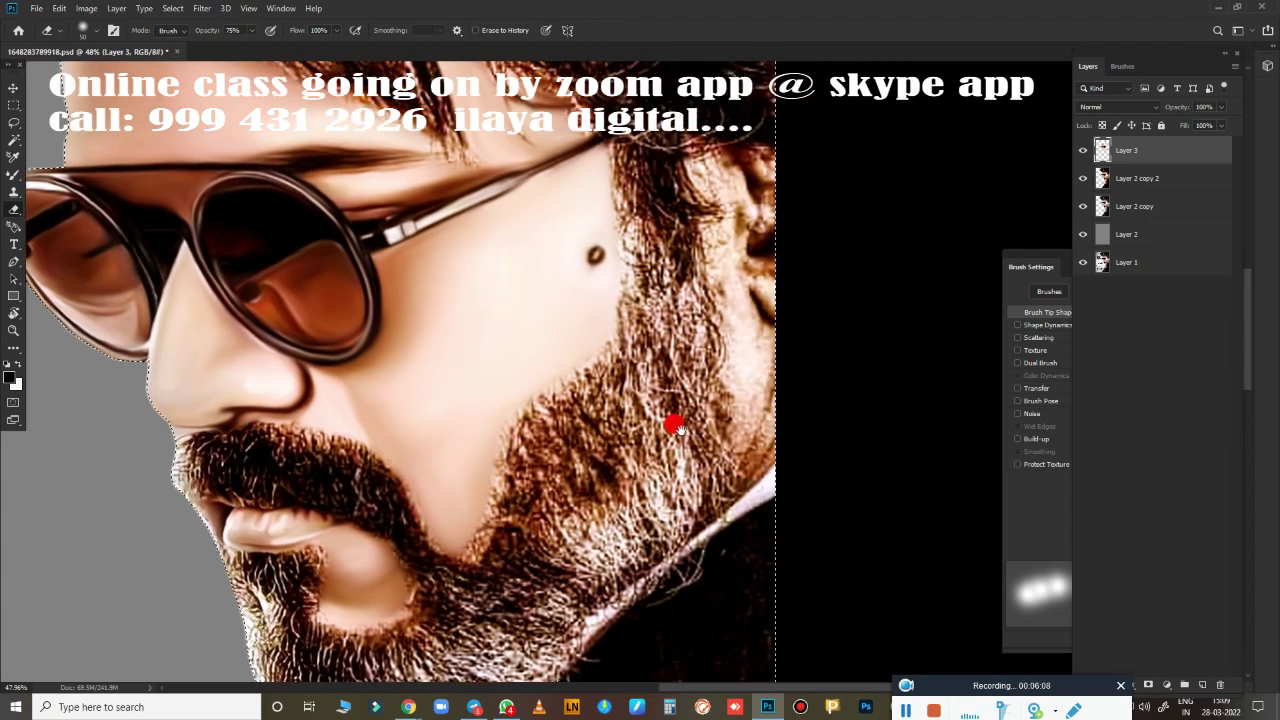
left_click_drag(773, 402, 574, 457)
key("r")
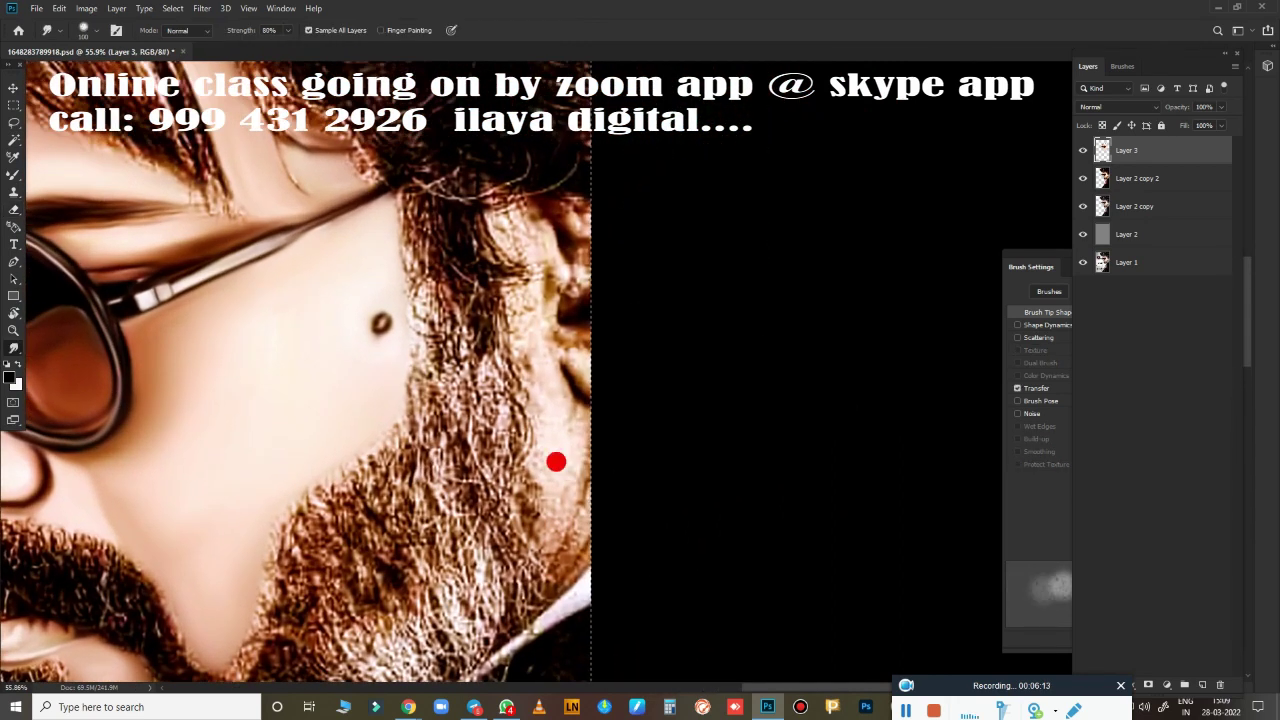
left_click_drag(530, 333, 530, 271)
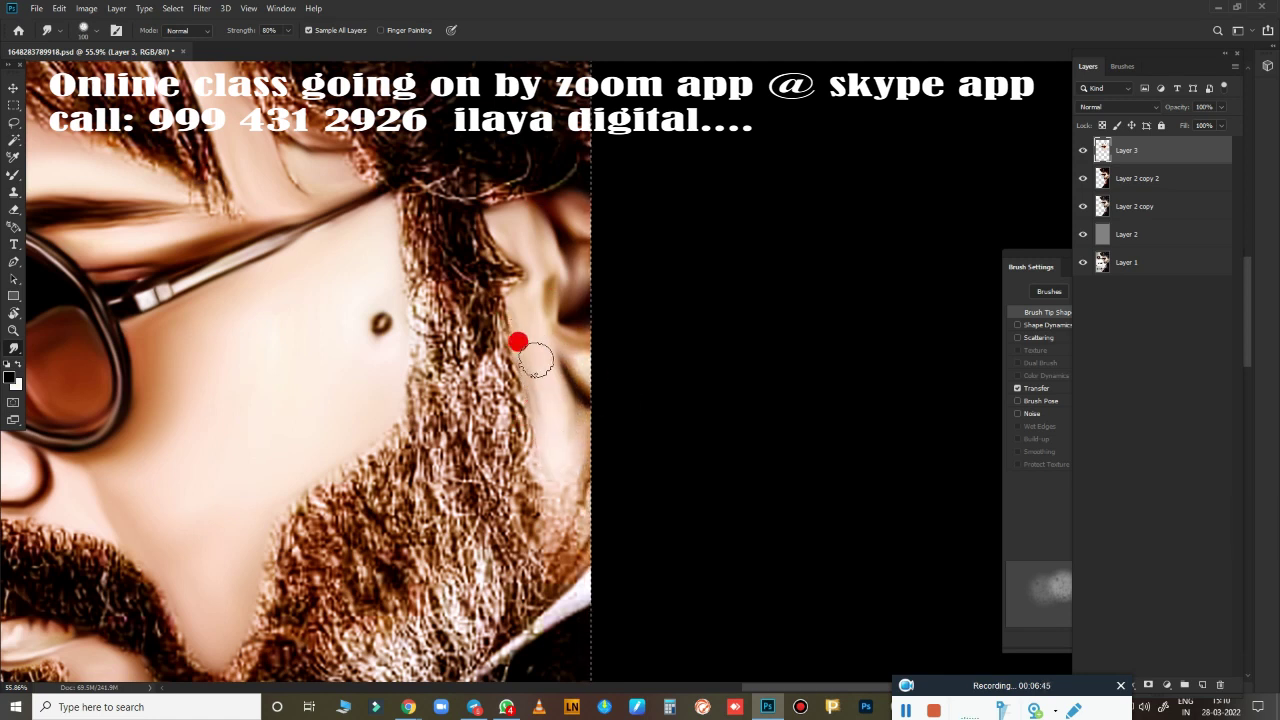
mouse_move(543, 456)
left_mouse_down()
mouse_move(563, 477)
mouse_move(540, 508)
mouse_move(553, 555)
left_mouse_up()
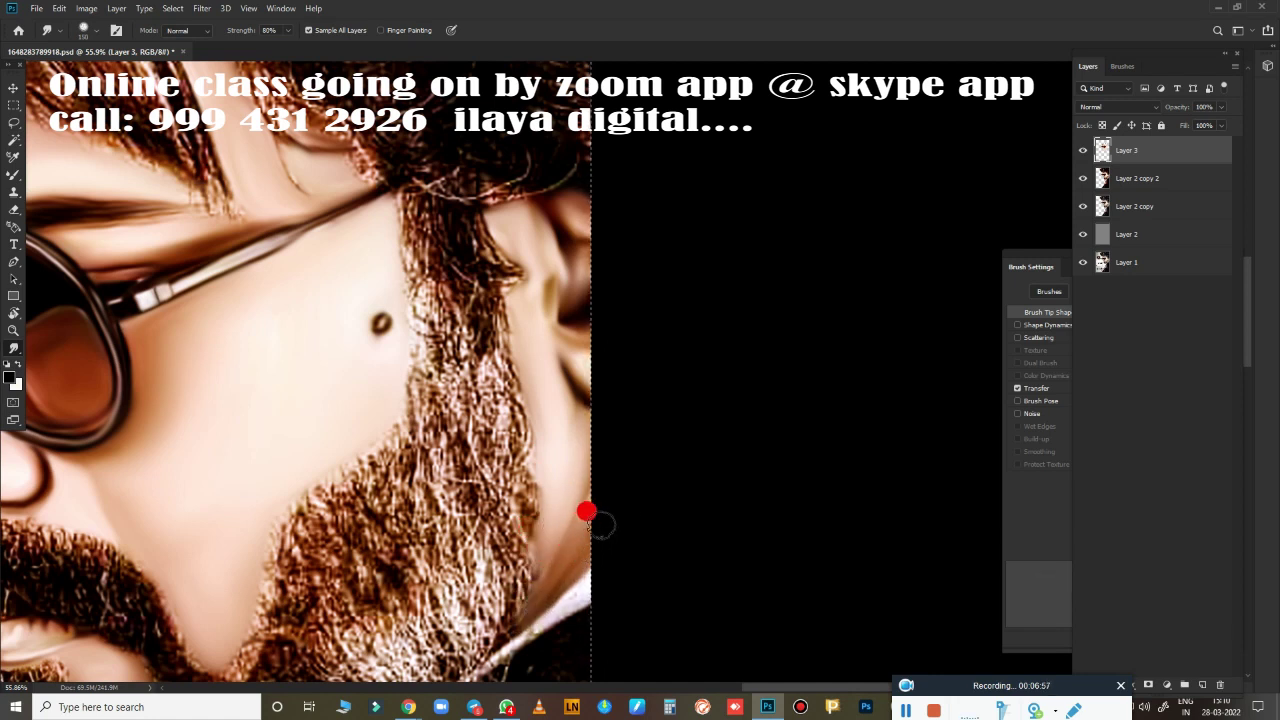
left_click_drag(586, 512, 557, 556)
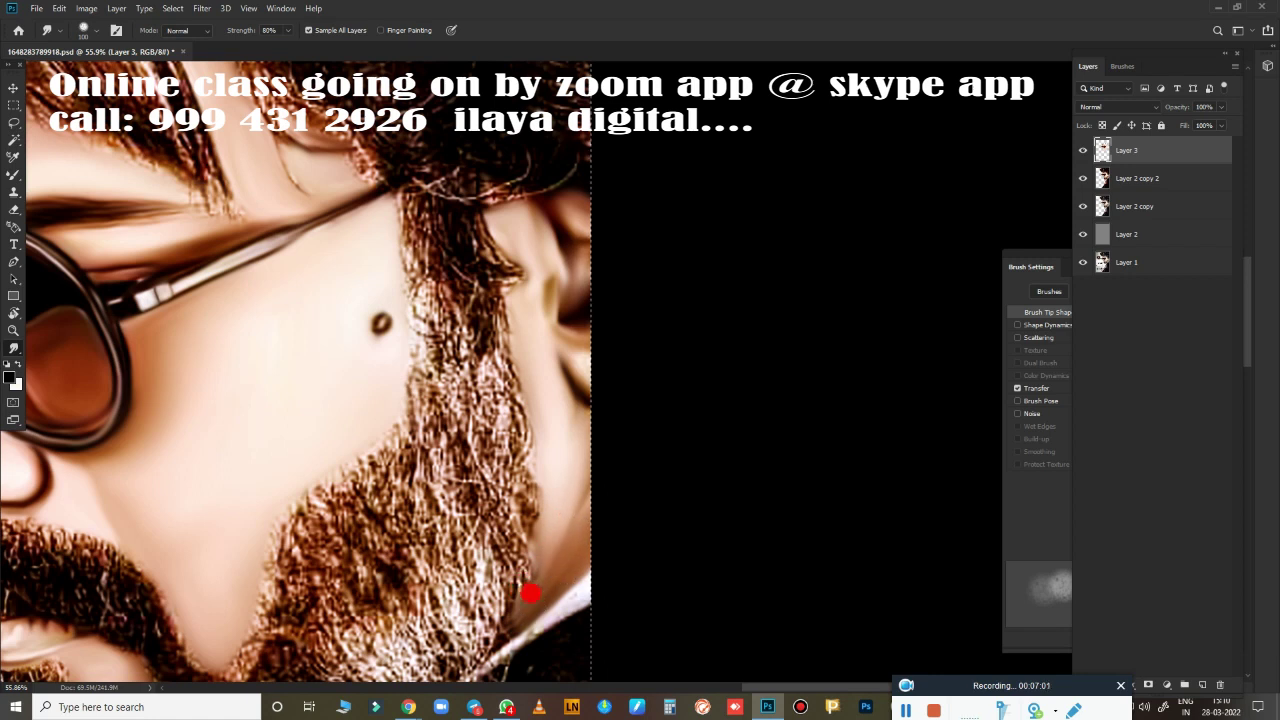
Blend away the white highlight at the beard-collar line with a Very Wet, Light Mix Mixer Brush.
key("e")
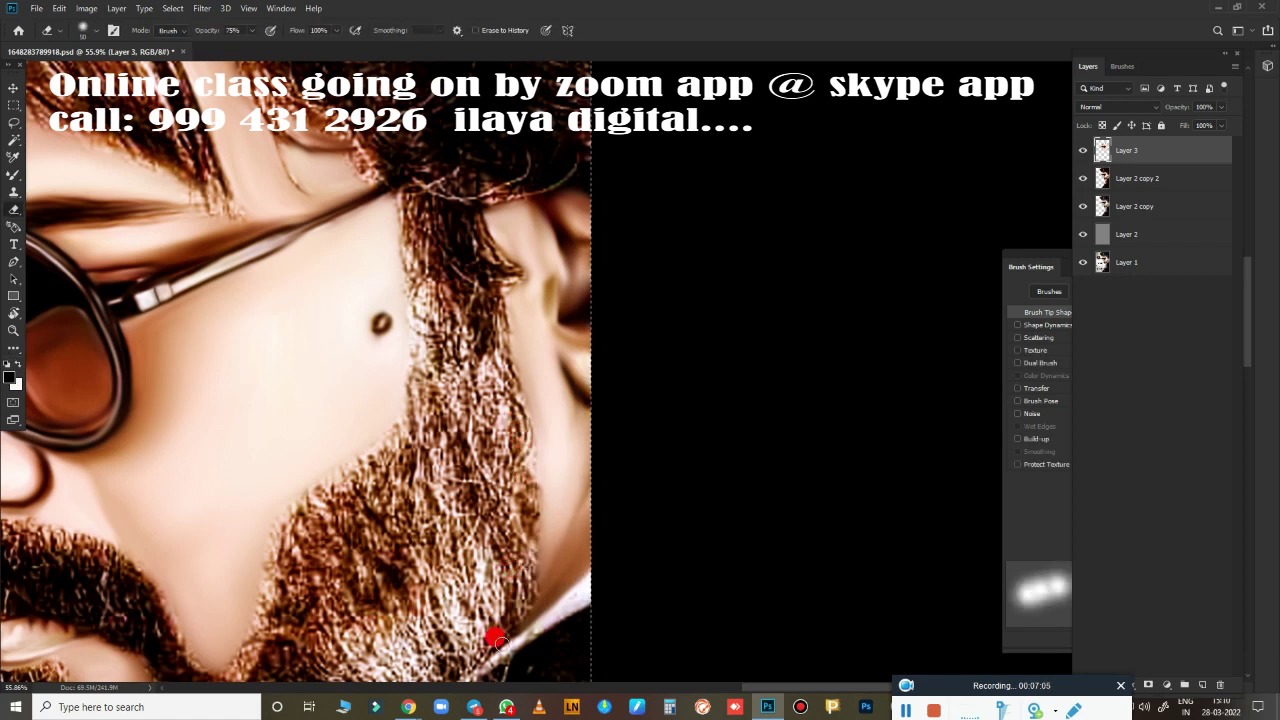
mouse_move(614, 486)
left_mouse_down()
mouse_move(809, 400)
mouse_move(743, 337)
mouse_move(752, 441)
left_mouse_up()
left_click_drag(700, 403, 663, 451)
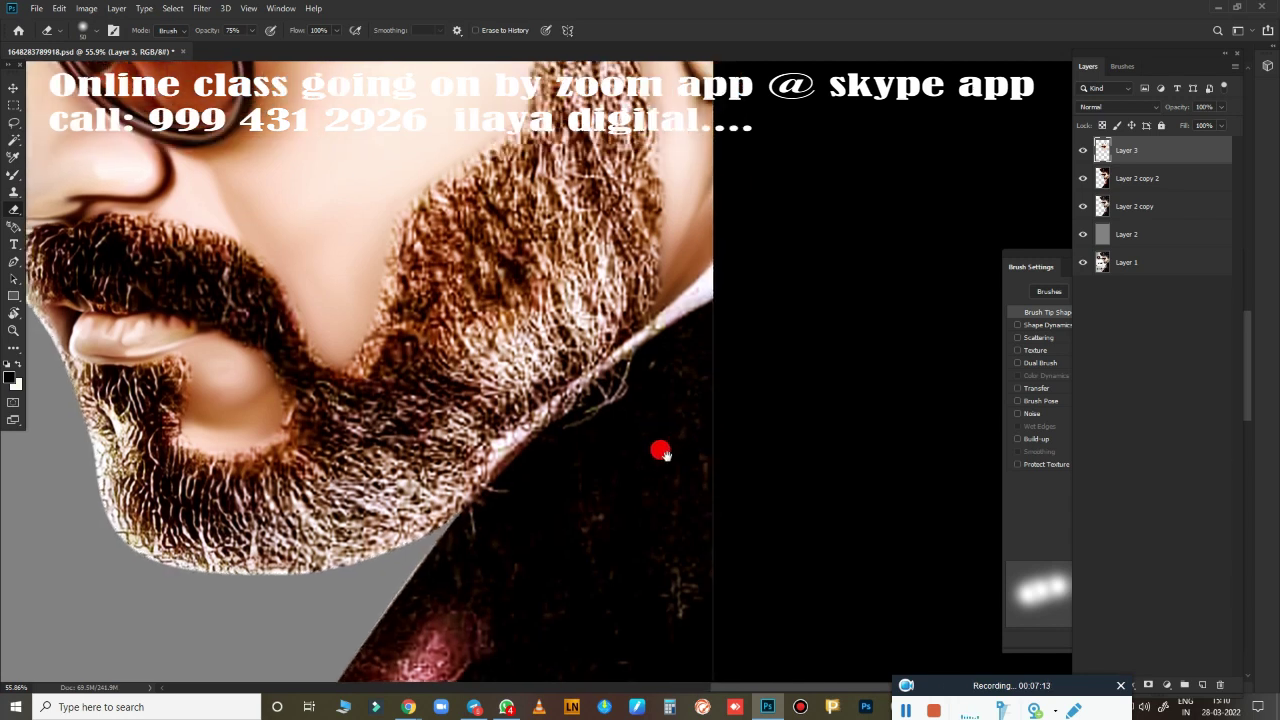
key("r")
key("b")
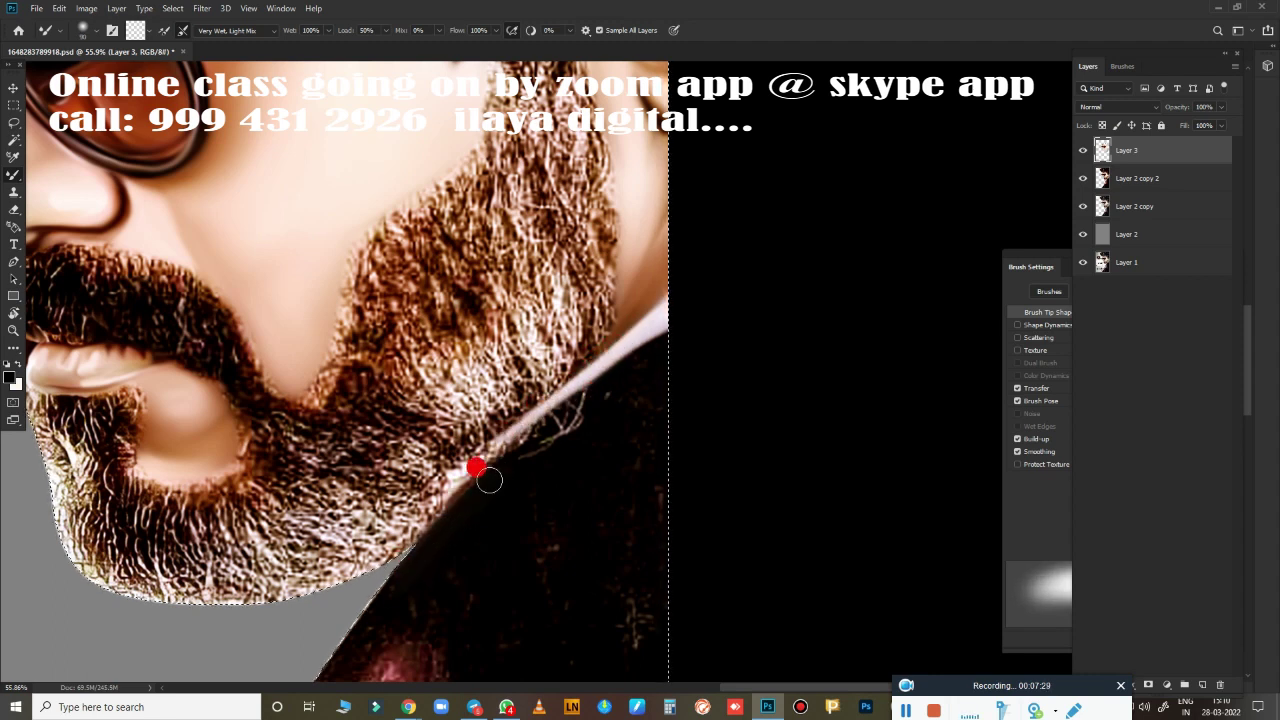
left_click_drag(508, 428, 597, 363)
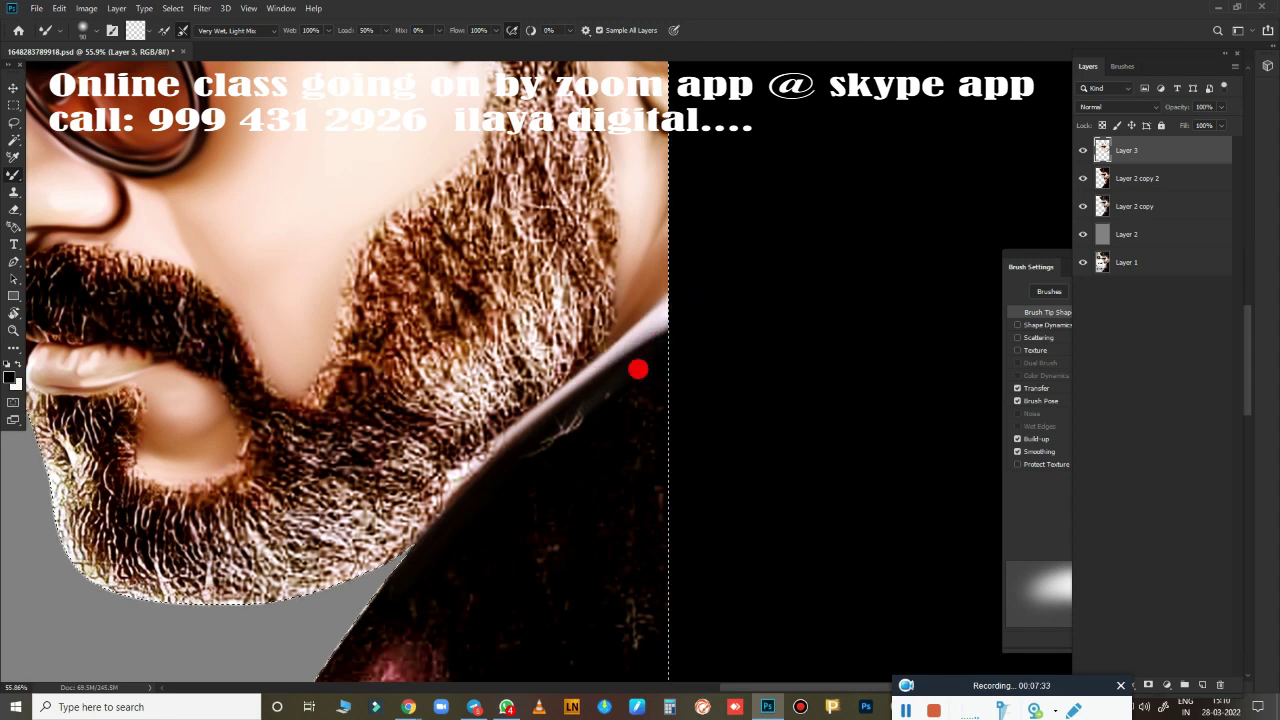
left_click_drag(504, 453, 512, 427)
key("r")
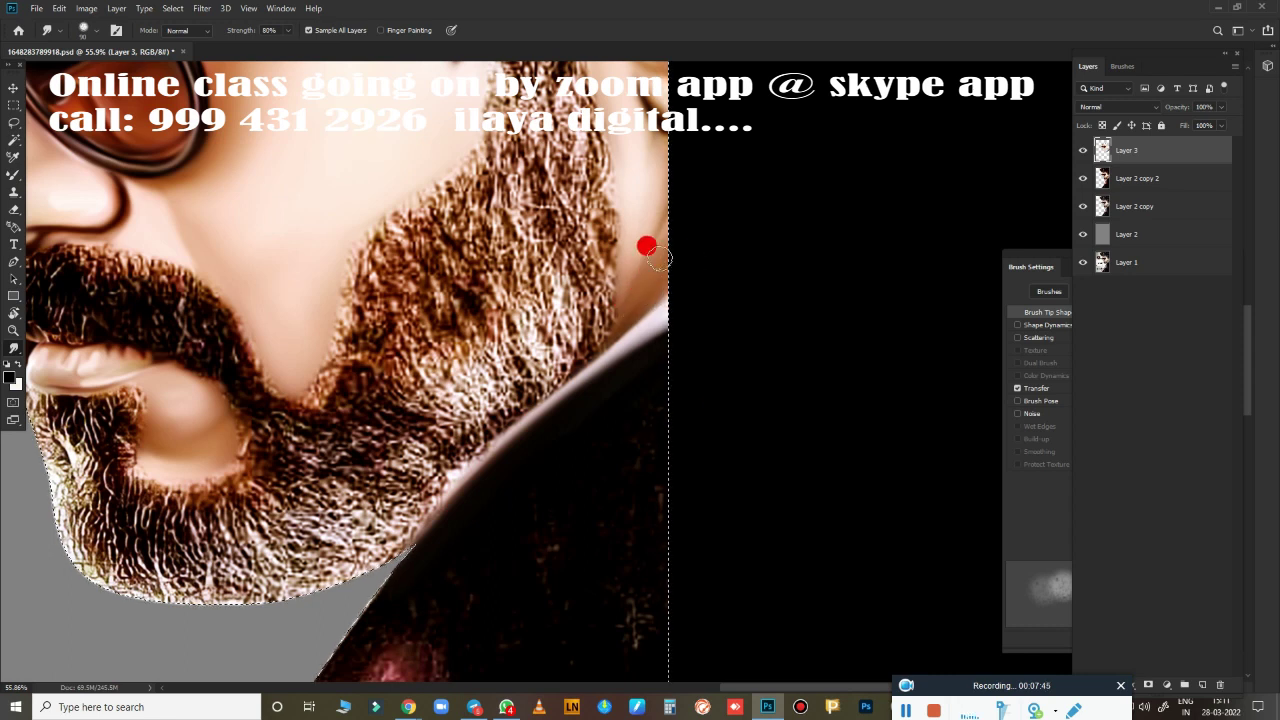
Smear the collar edge along the shoulder and smooth the bottom lapel edge.
scroll(653, 477, "down", 5)
left_click_drag(623, 477, 651, 206)
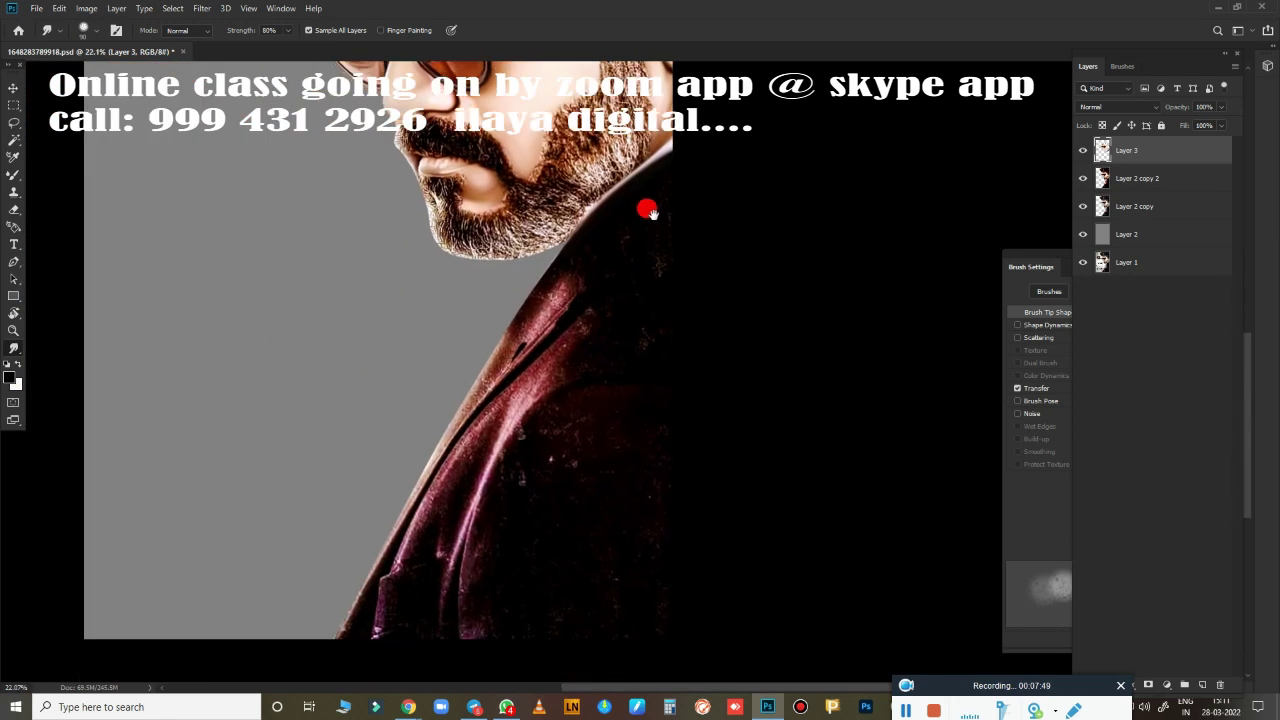
scroll(653, 437, "down", 1)
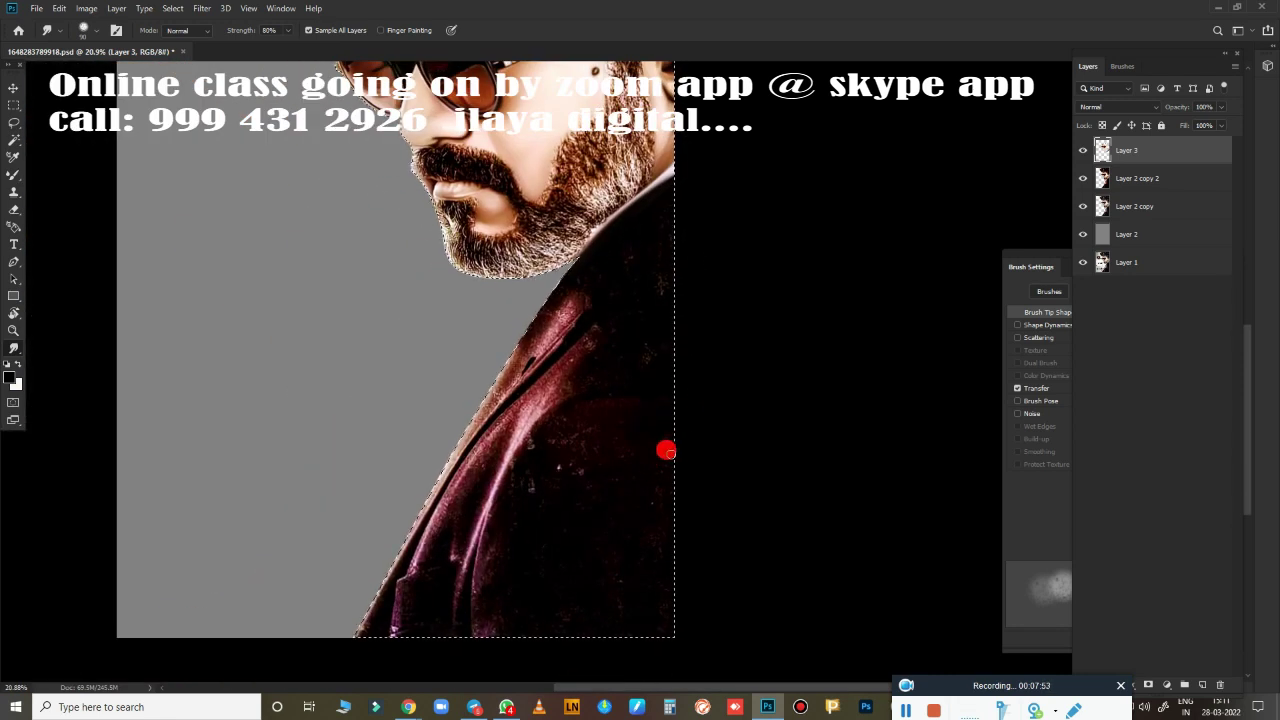
mouse_move(609, 231)
left_mouse_down()
mouse_move(538, 313)
mouse_move(614, 243)
mouse_move(580, 286)
mouse_move(497, 351)
mouse_move(388, 500)
left_mouse_up()
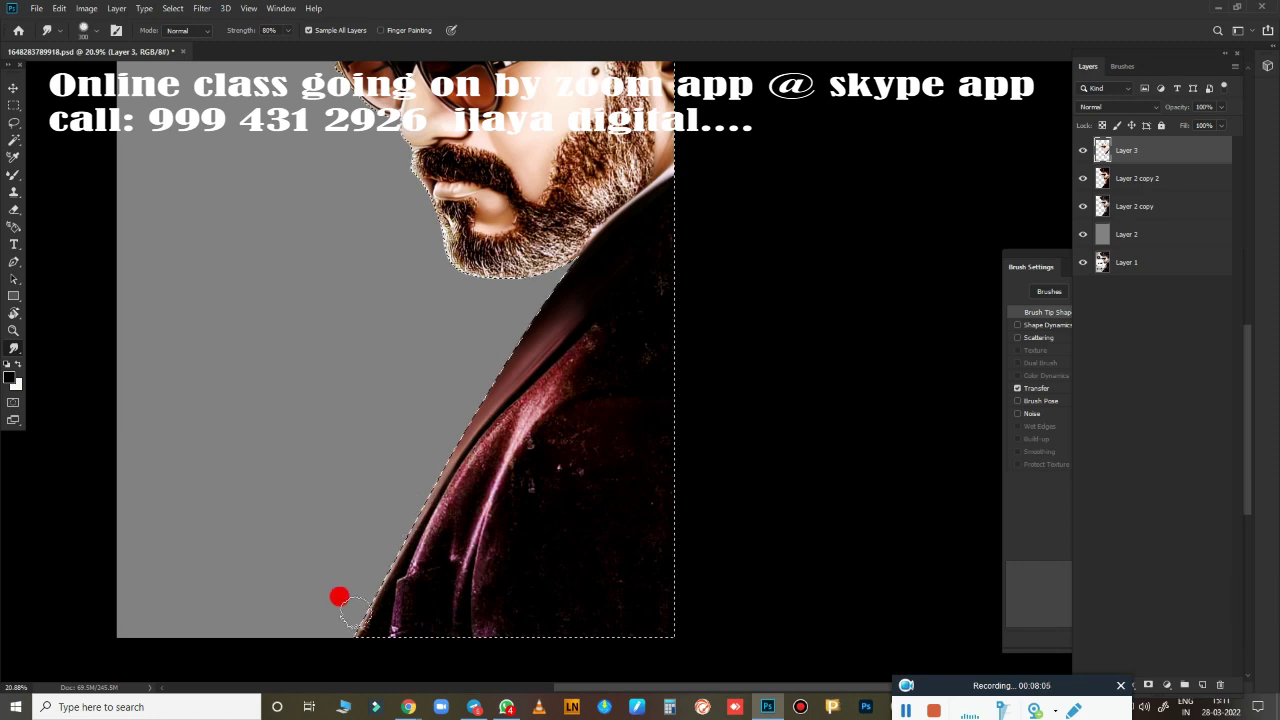
mouse_move(346, 601)
left_mouse_down()
mouse_move(337, 633)
mouse_move(349, 618)
left_mouse_up()
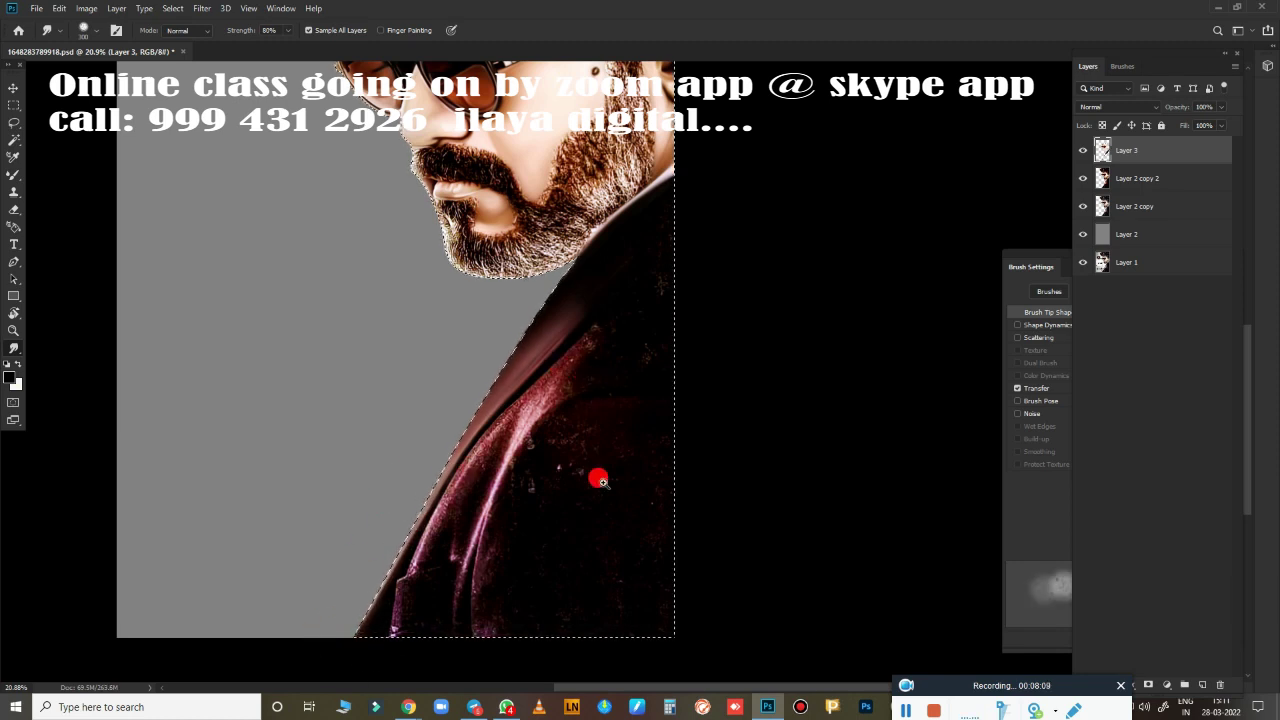
scroll(603, 482, "up", 2)
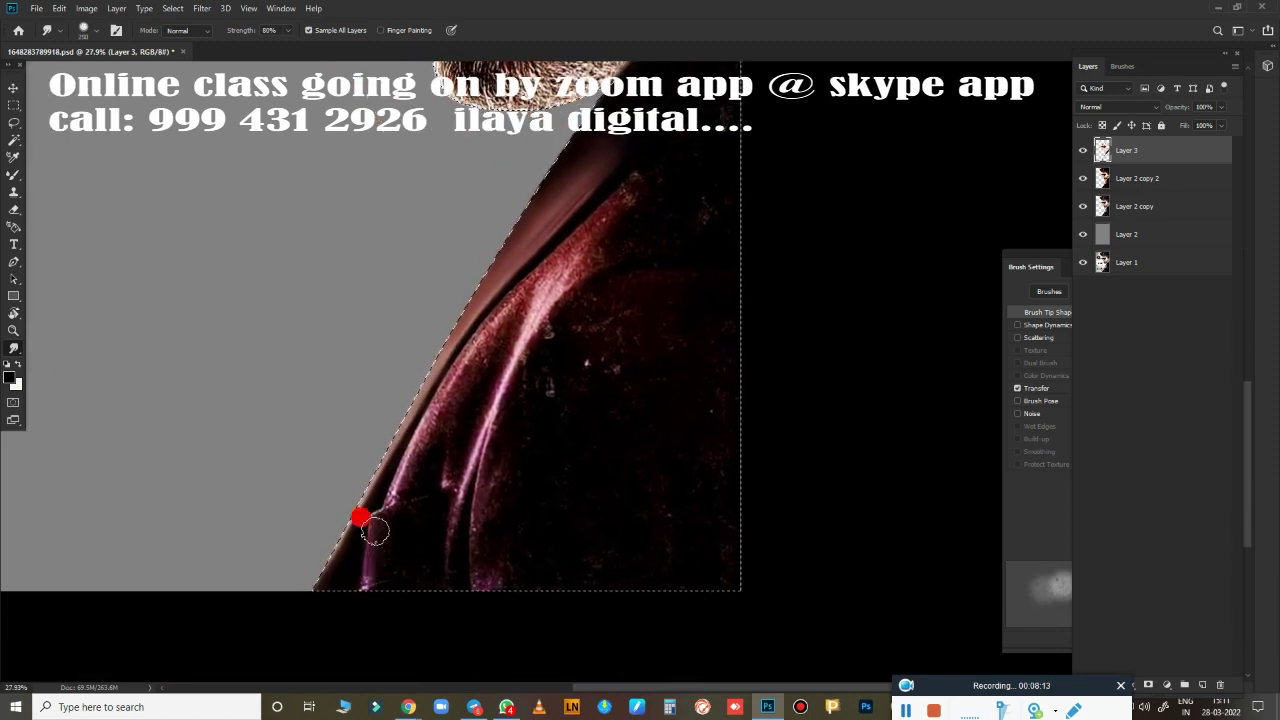
left_click_drag(375, 531, 376, 510)
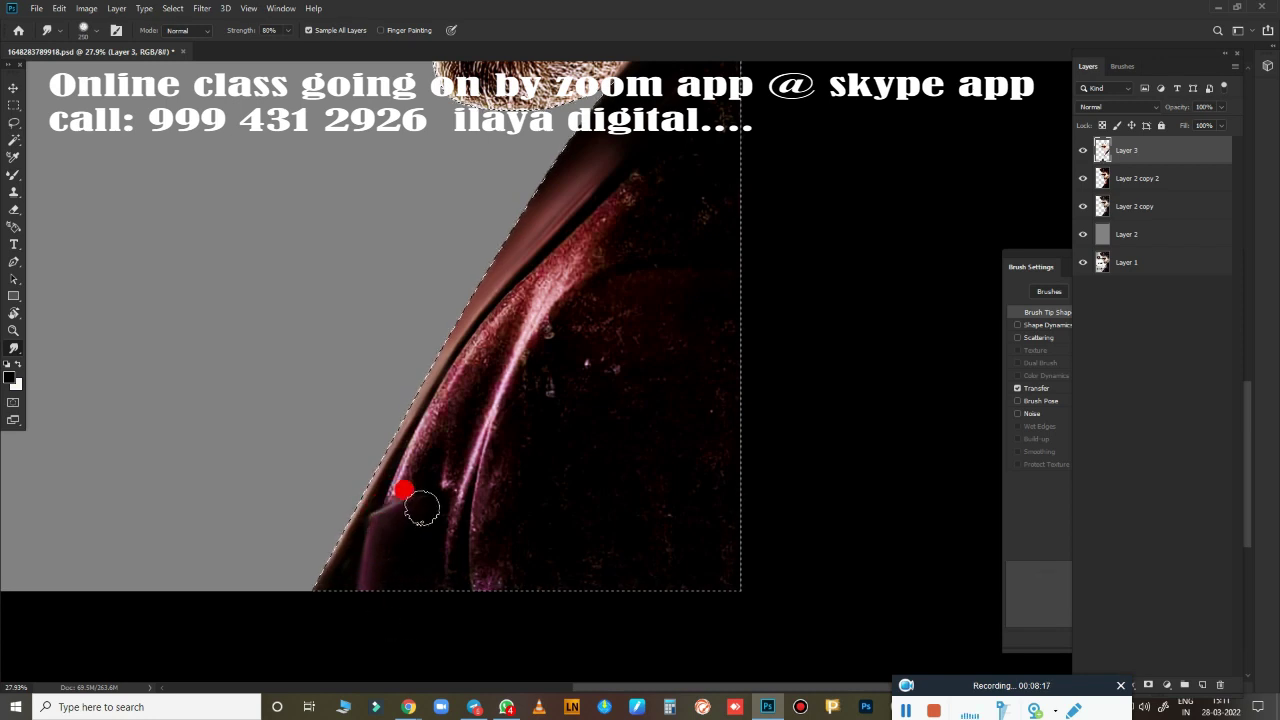
Smooth specks on the dark jacket and streak the lapel highlight upward into soft strokes.
mouse_move(433, 605)
left_mouse_down()
mouse_move(443, 614)
mouse_move(437, 486)
mouse_move(470, 400)
mouse_move(520, 527)
mouse_move(472, 571)
left_mouse_up()
left_click_drag(463, 510, 513, 436)
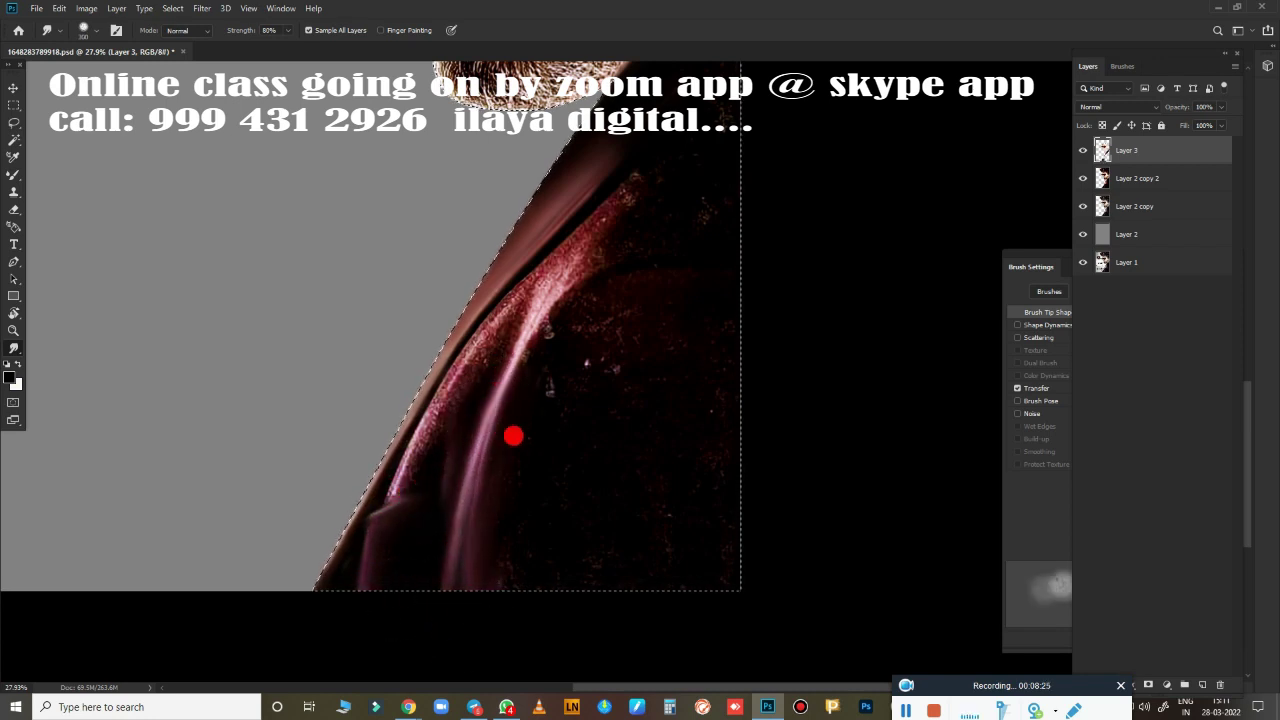
mouse_move(560, 352)
left_mouse_down()
mouse_move(534, 537)
mouse_move(669, 454)
mouse_move(634, 483)
mouse_move(469, 418)
mouse_move(383, 480)
mouse_move(395, 452)
left_mouse_up()
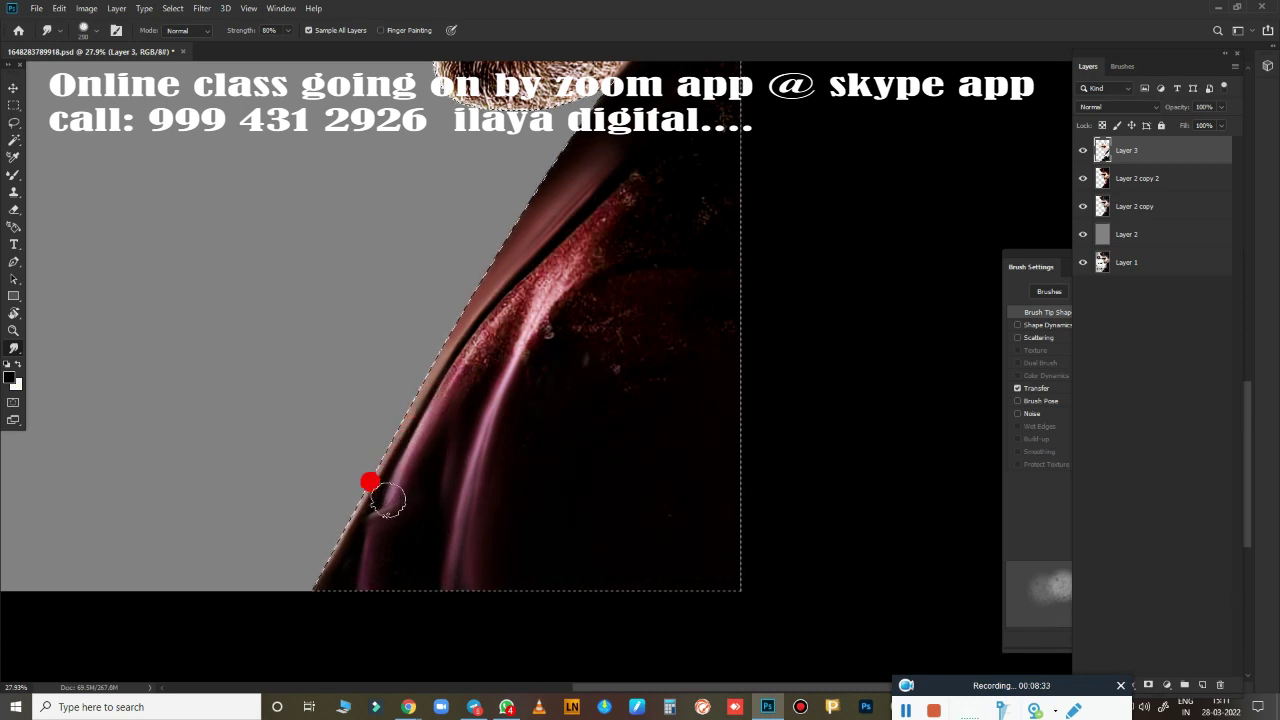
mouse_move(510, 288)
left_mouse_down()
mouse_move(447, 393)
mouse_move(607, 208)
mouse_move(441, 413)
mouse_move(572, 335)
mouse_move(561, 618)
mouse_move(462, 331)
mouse_move(386, 389)
mouse_move(284, 541)
mouse_move(509, 311)
mouse_move(543, 245)
mouse_move(342, 462)
mouse_move(537, 268)
mouse_move(280, 660)
mouse_move(371, 500)
mouse_move(417, 480)
mouse_move(412, 400)
mouse_move(570, 307)
mouse_move(431, 343)
mouse_move(429, 494)
mouse_move(494, 377)
left_mouse_up()
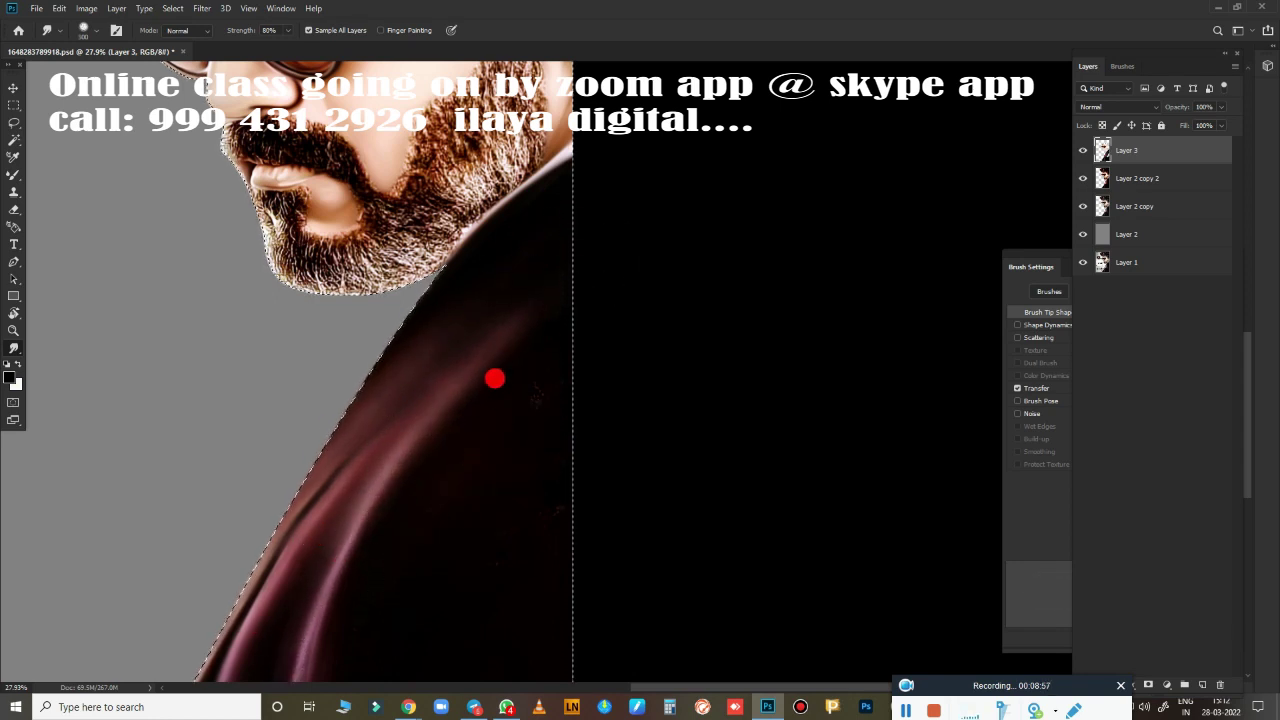
left_click_drag(681, 478, 789, 287)
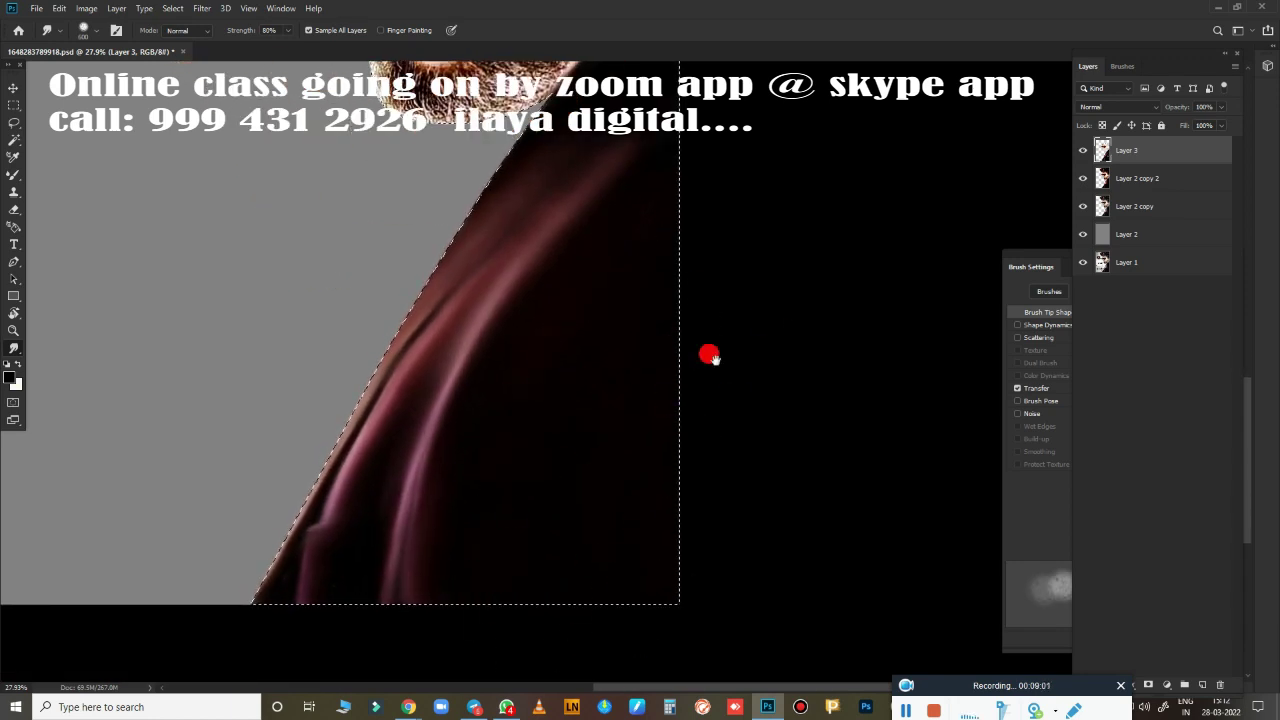
Shrink the Smudge brush and soften the beard's right edge beside the ear.
scroll(400, 610, "up", 3)
scroll(565, 500, "down", 2)
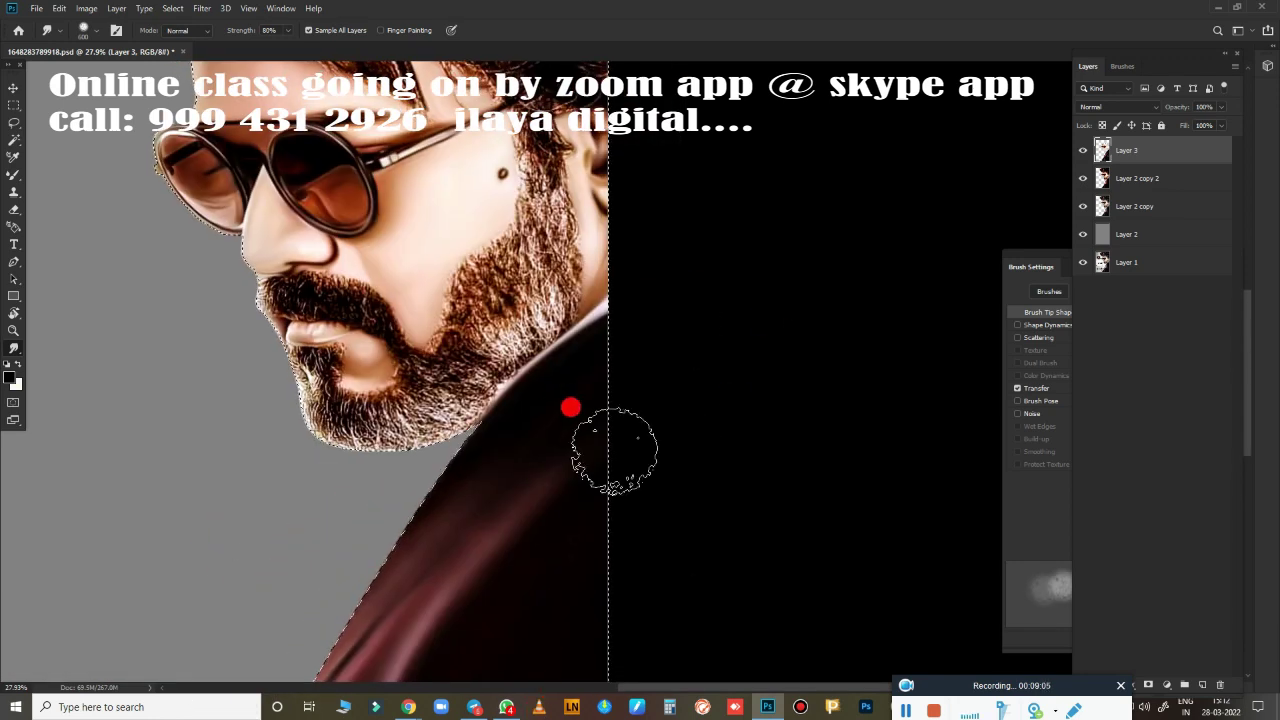
scroll(598, 500, "down", 3)
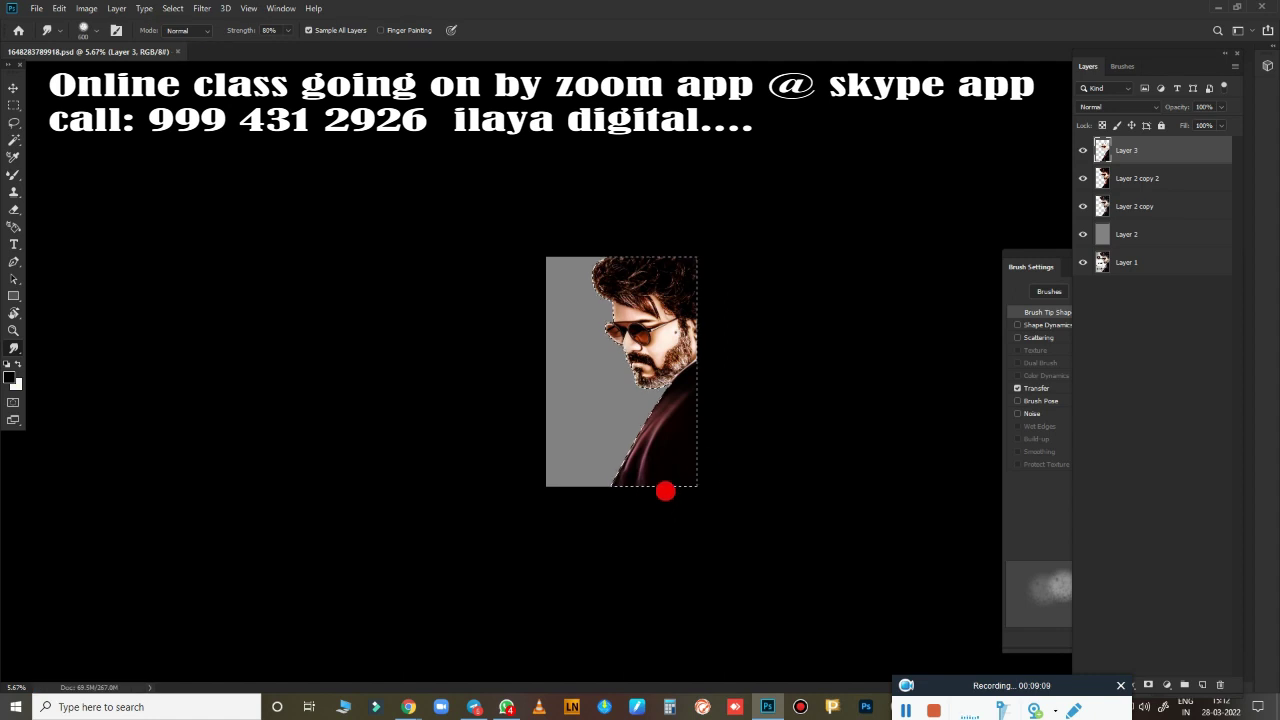
scroll(690, 460, "up", 1)
scroll(707, 433, "up", 5)
scroll(757, 428, "down", 1)
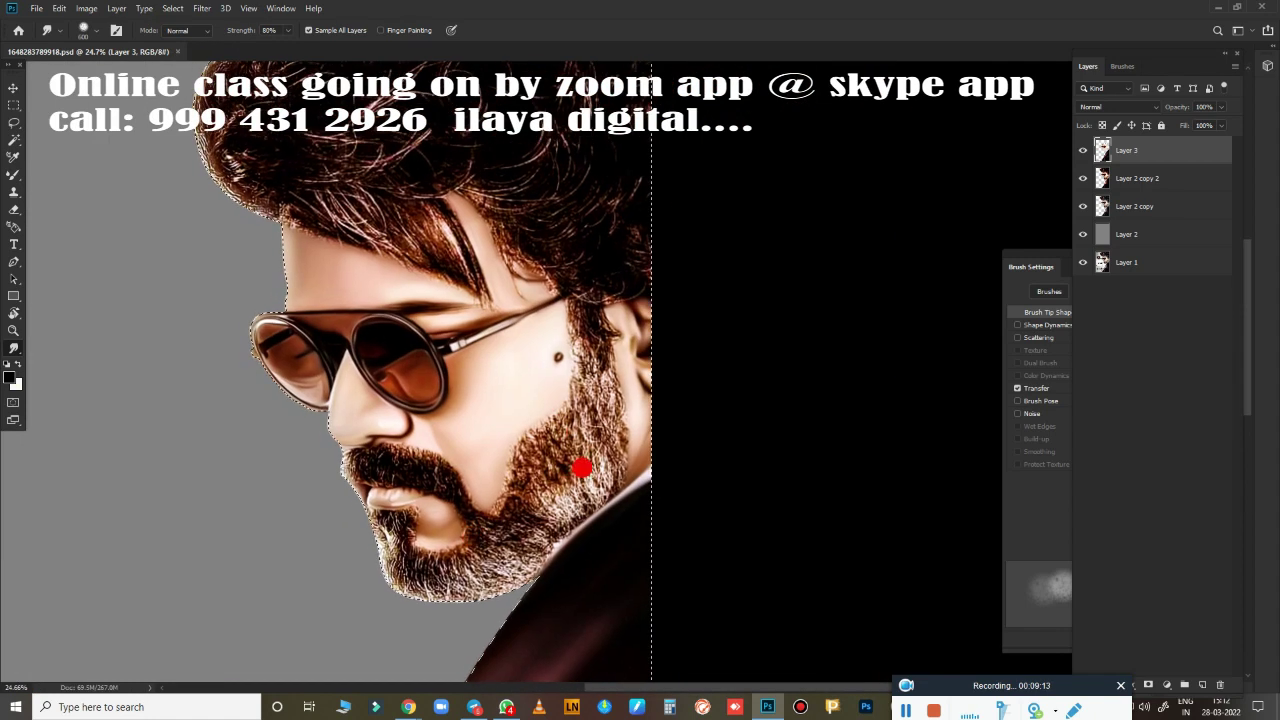
key("bracketleft")
key("bracketleft")
key("bracketleft")
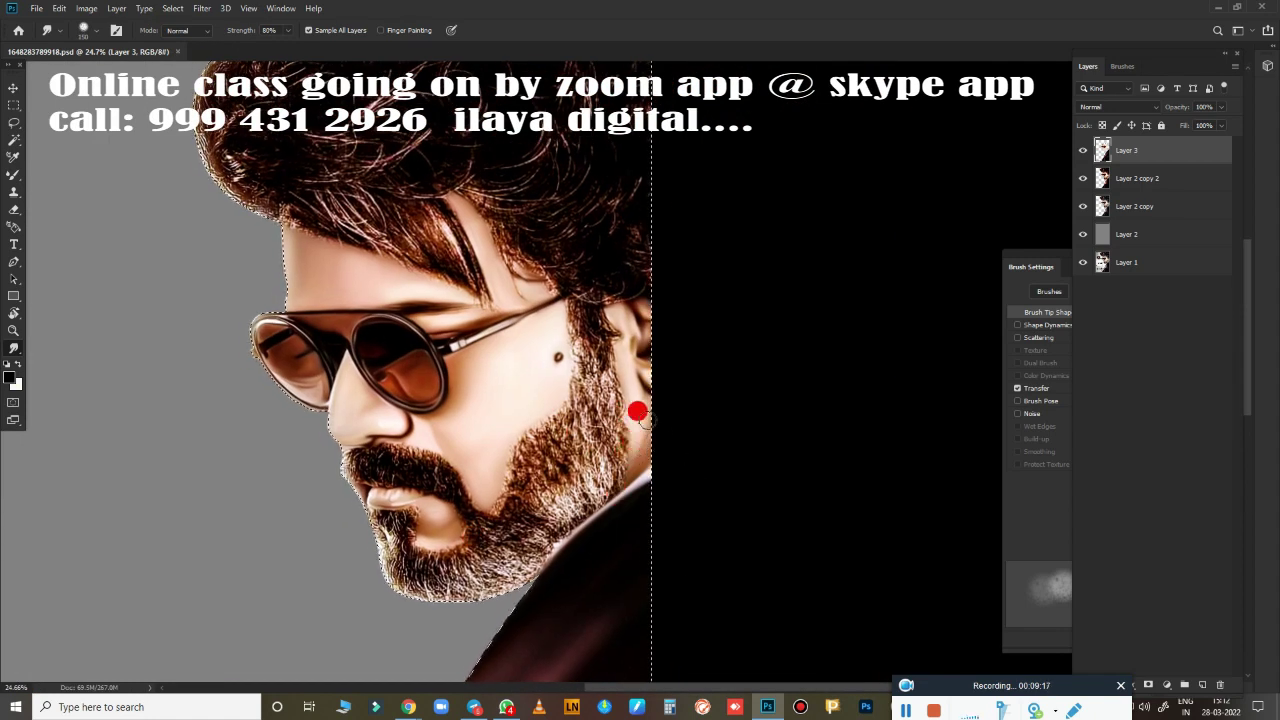
left_click_drag(631, 447, 593, 476)
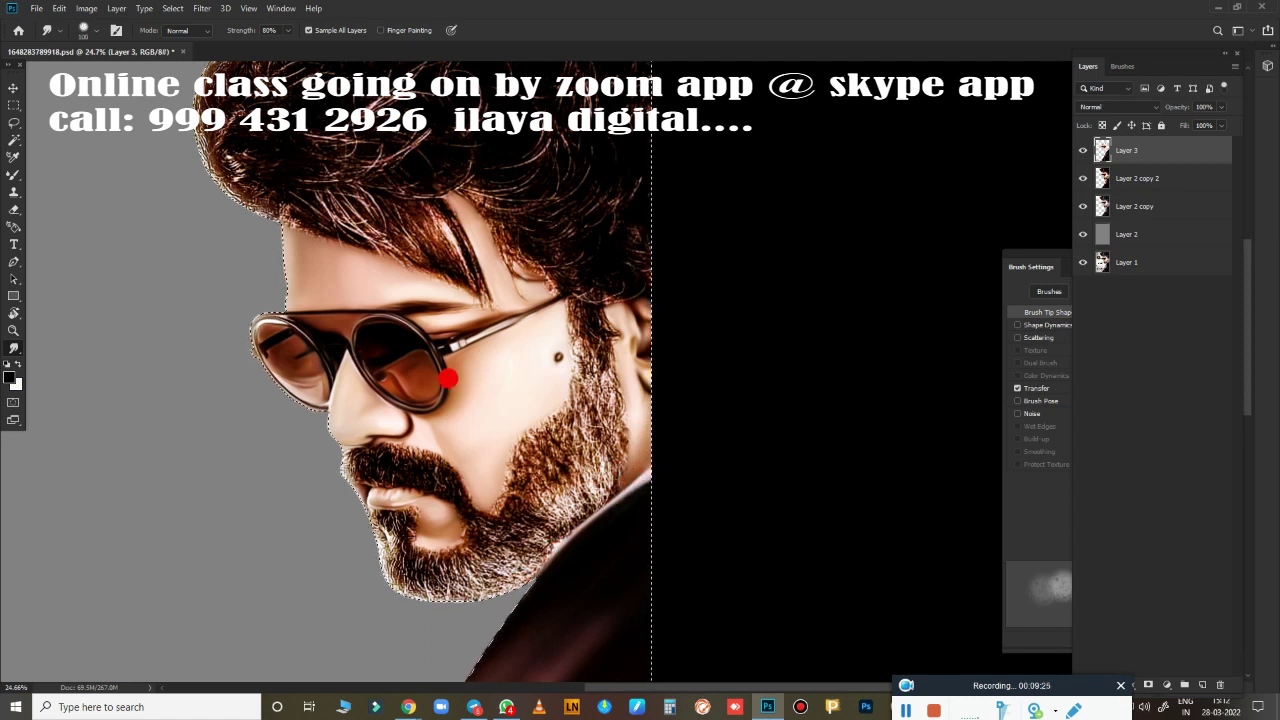
Add an empty layer above Layer 3, then undo it.
scroll(443, 371, "up", 1)
scroll(520, 350, "up", 1)
scroll(560, 375, "up", 2)
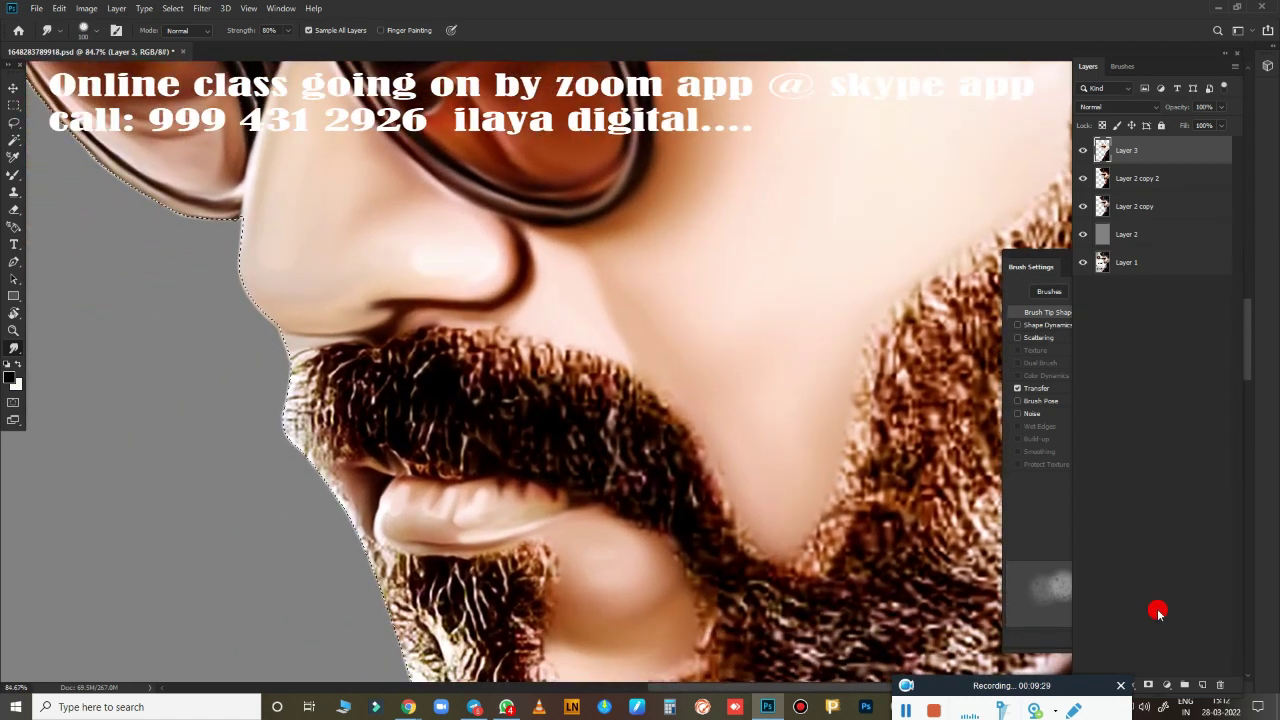
left_click(1202, 685)
scroll(659, 476, "up", 1)
scroll(659, 476, "up", 1)
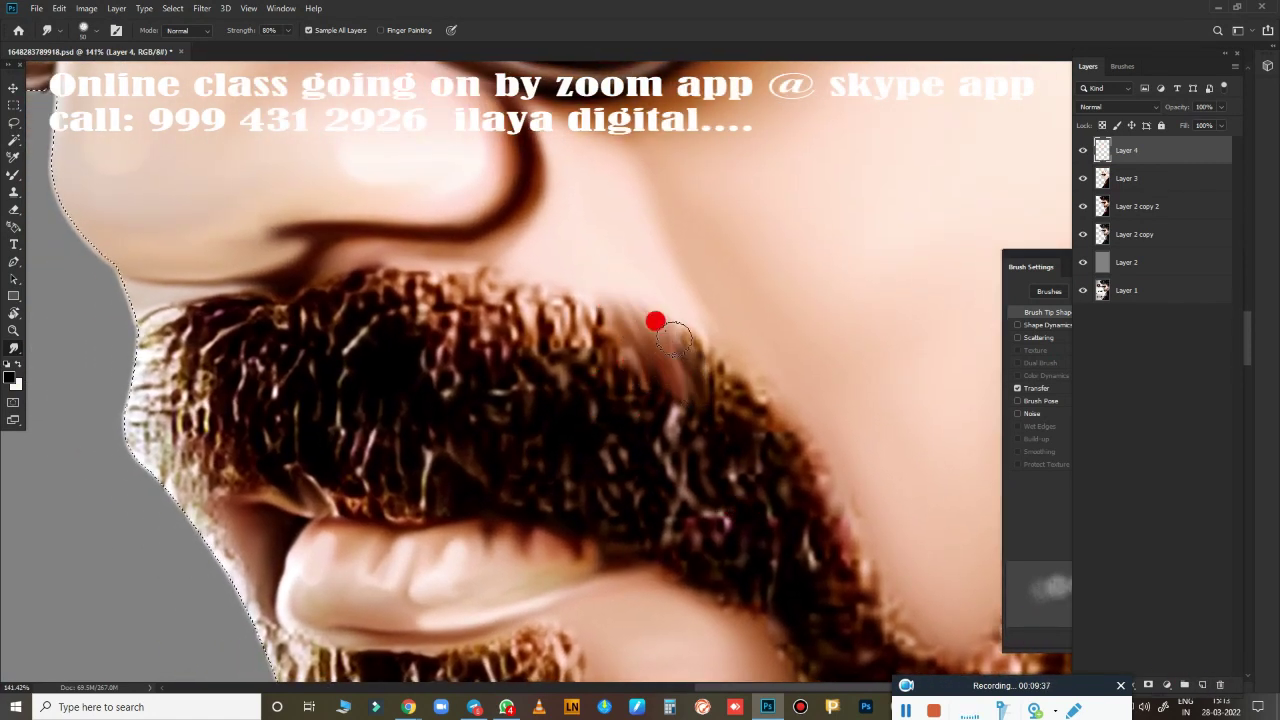
key("ctrl+z")
Open Image Size, enter 15, and cancel without resizing.
key("ctrl+alt+i")
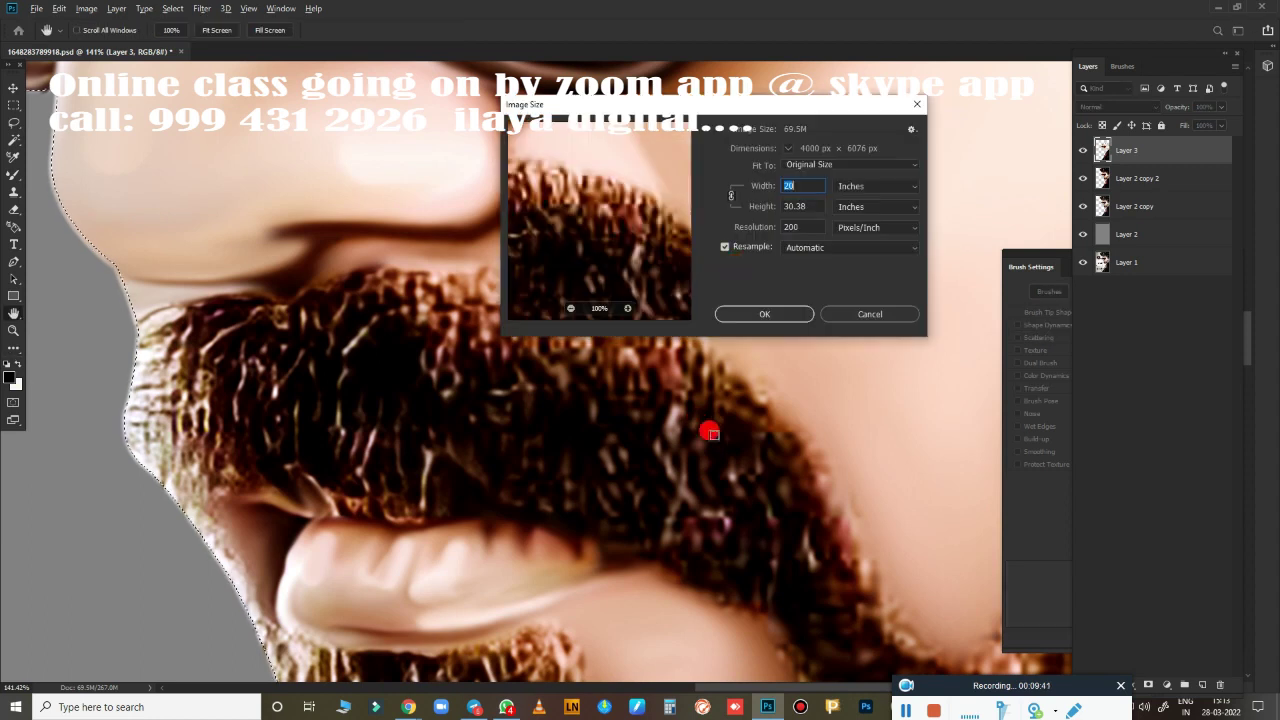
type("15")
key("Escape")
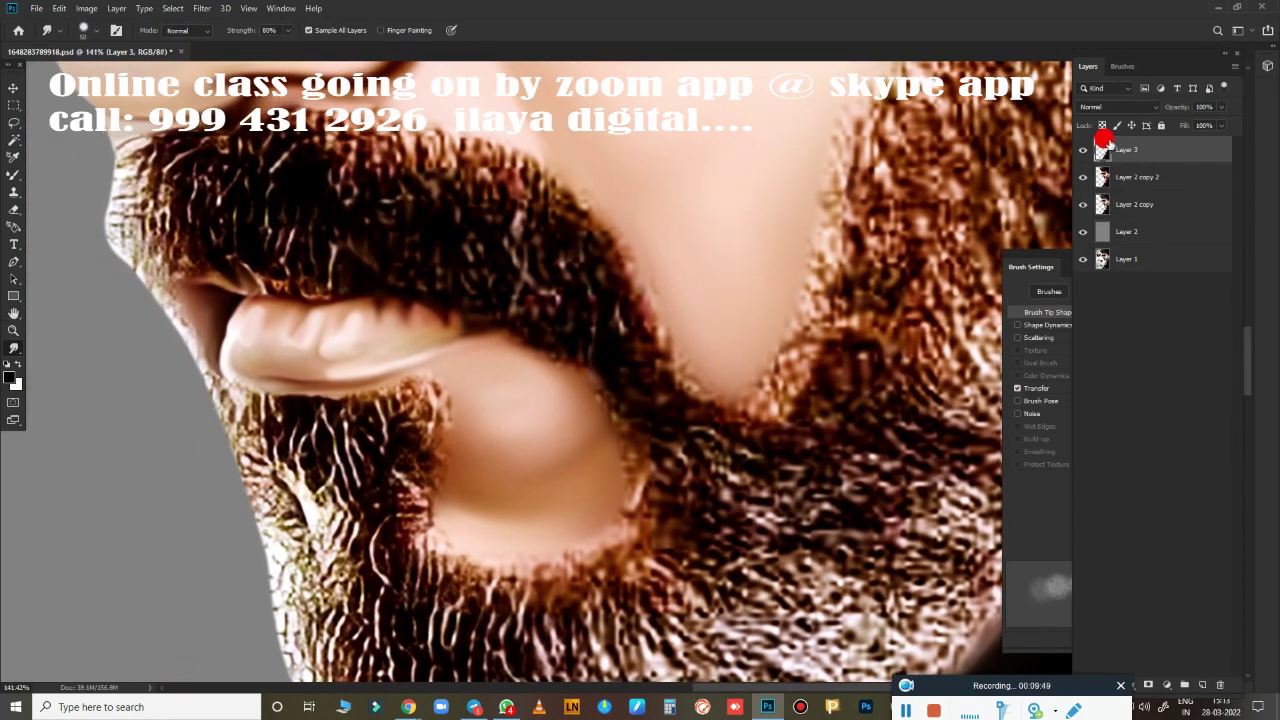
Zoom to 195% and smudge the mustache's left-edge hairs into the face outline.
scroll(657, 463, "down", 3)
scroll(700, 471, "up", 4)
scroll(851, 643, "up", 3)
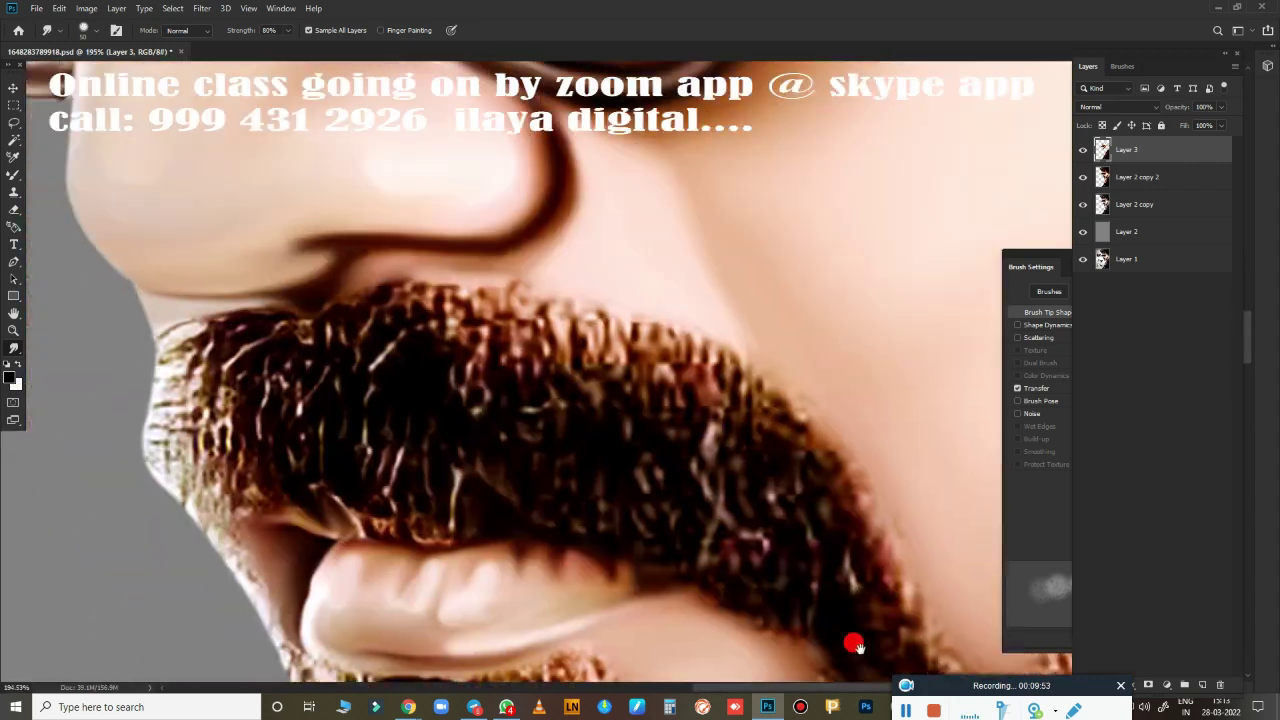
scroll(752, 487, "up", 2)
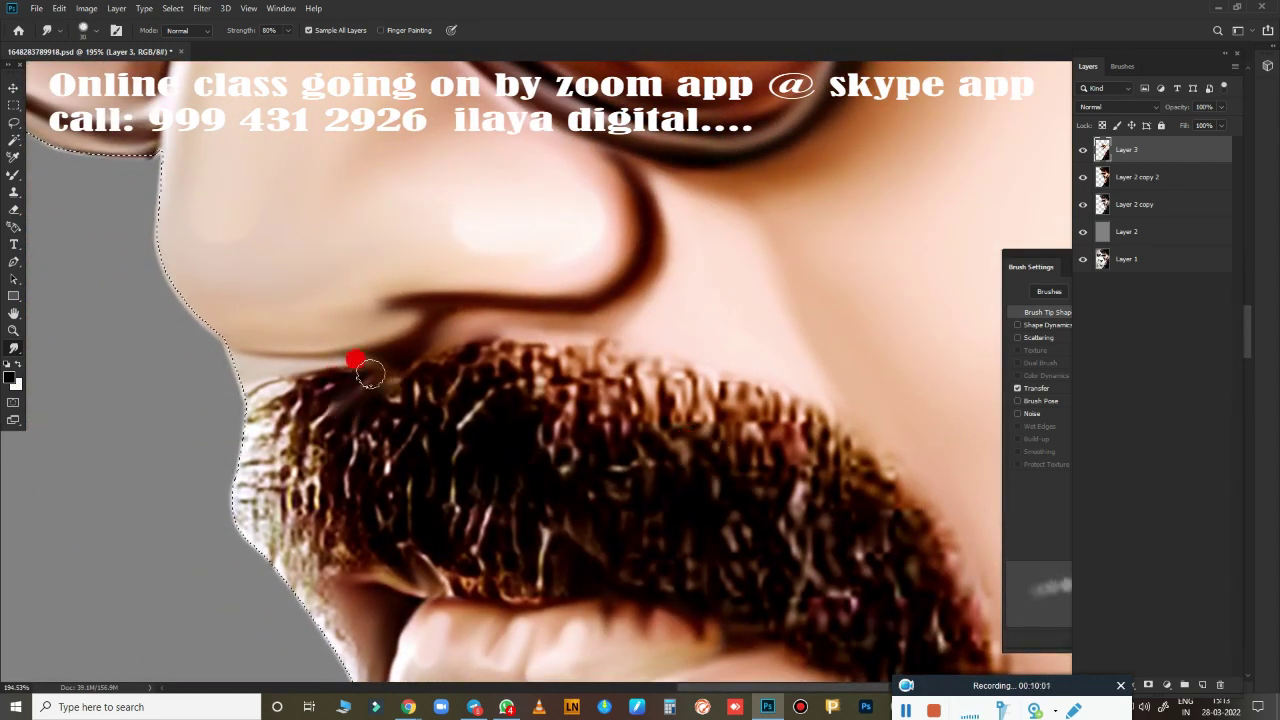
left_click_drag(369, 373, 233, 418)
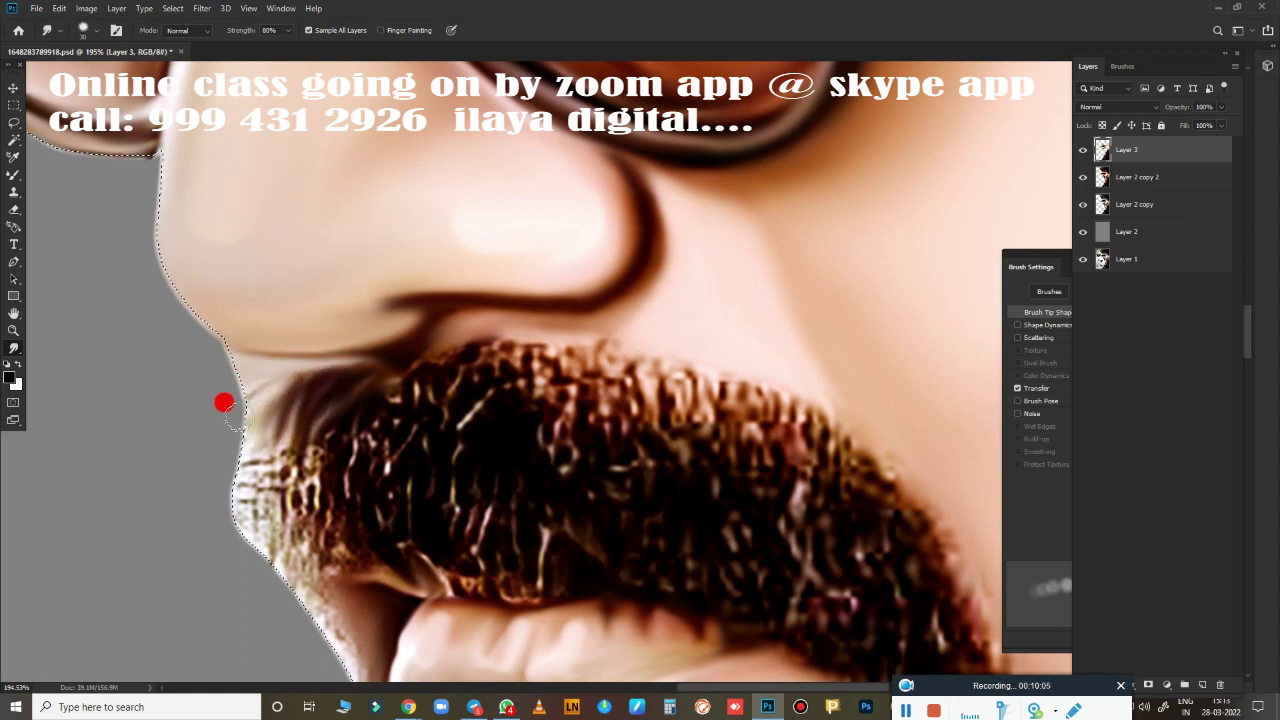
mouse_move(326, 422)
left_mouse_down()
mouse_move(358, 409)
mouse_move(332, 427)
mouse_move(258, 416)
left_mouse_up()
Smudge the mustache's upper-right, upper-middle and upper-left edges into soft streaks.
scroll(425, 425, "down", 3)
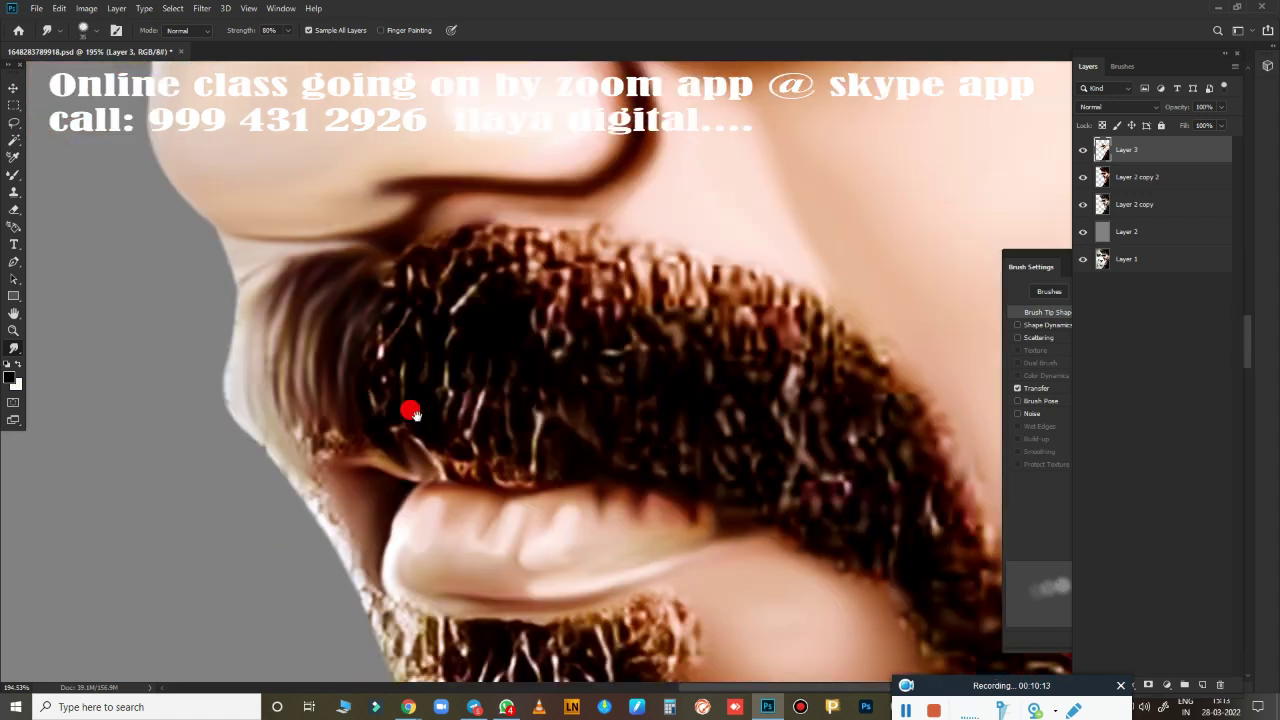
scroll(400, 515, "up", 2)
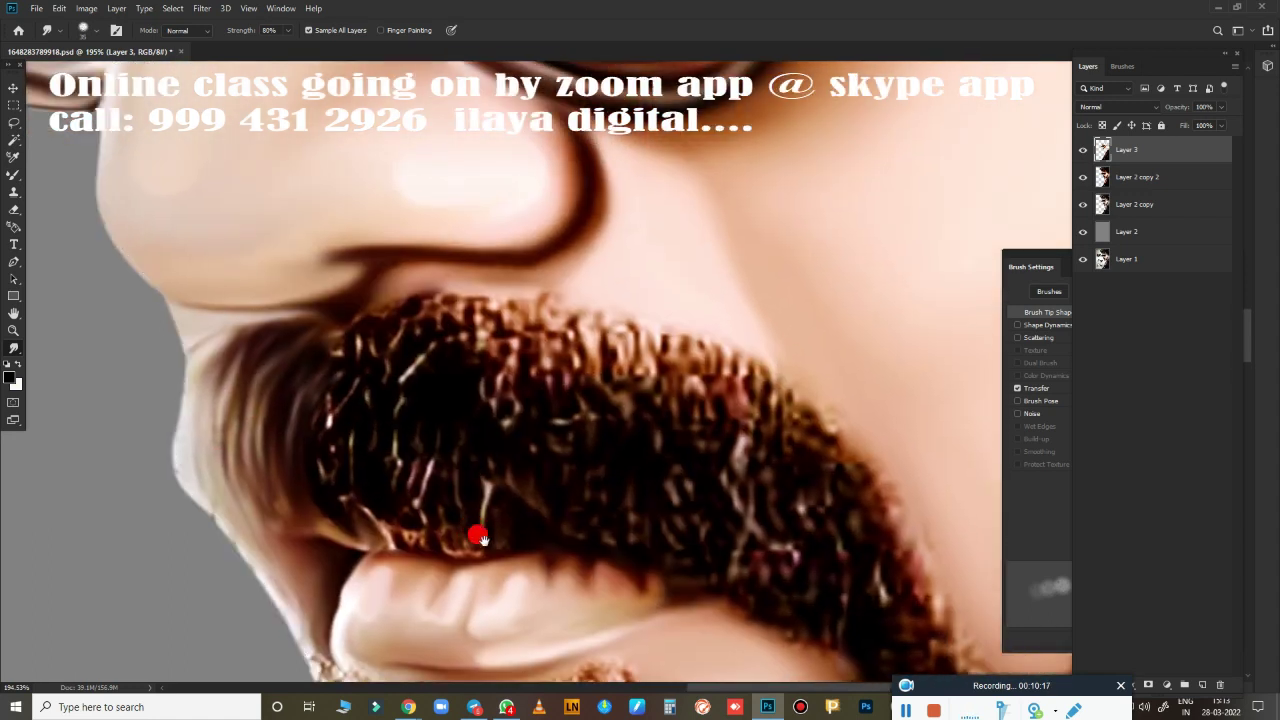
left_click_drag(620, 296, 748, 420)
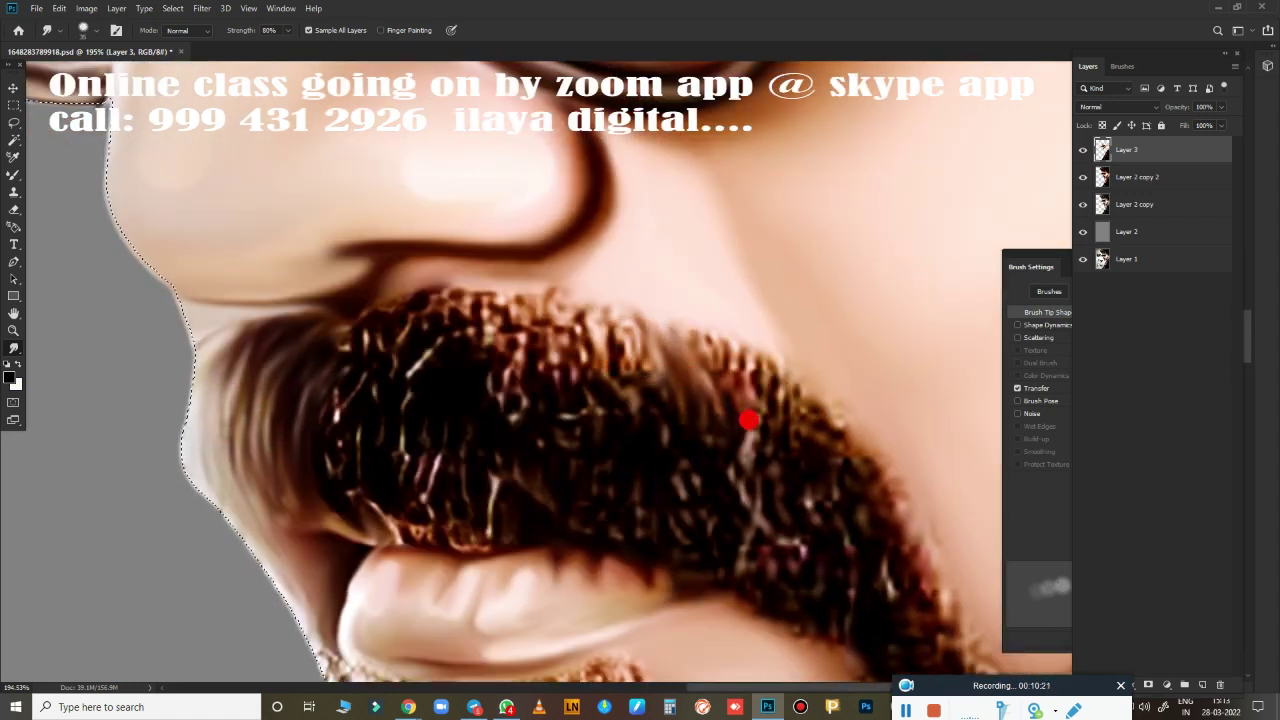
left_click_drag(690, 339, 740, 397)
left_click_drag(731, 337, 786, 374)
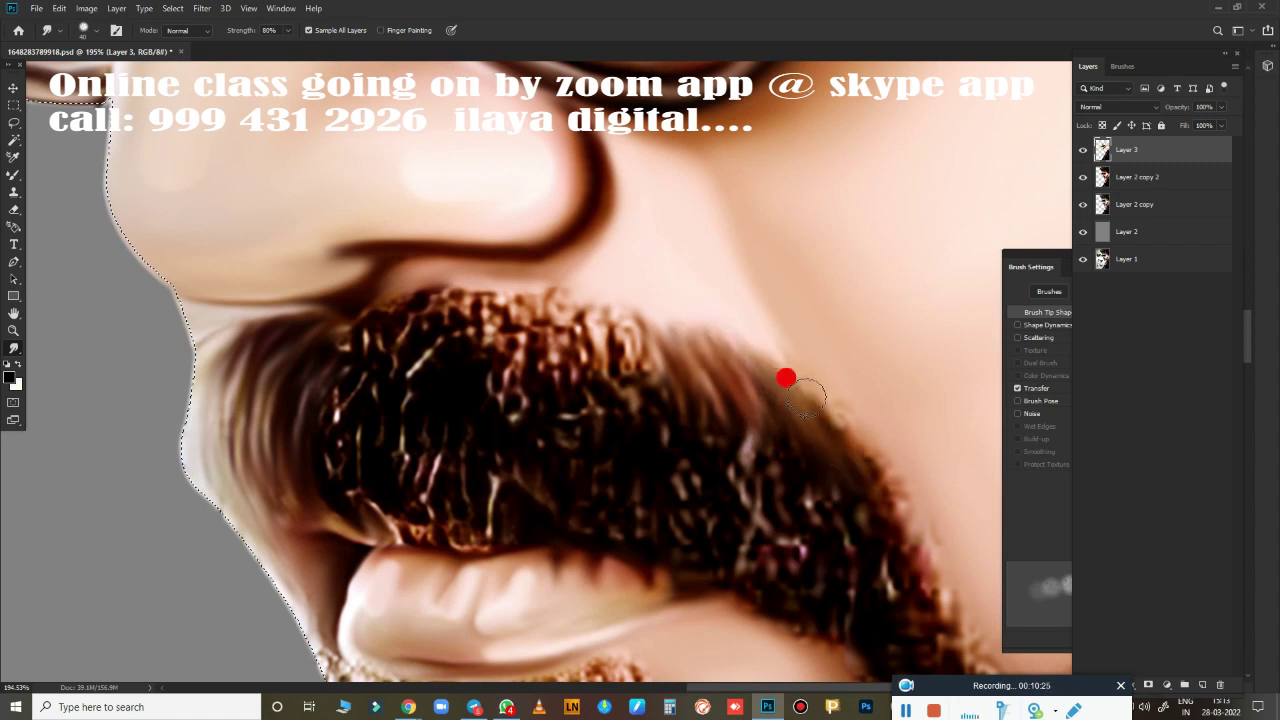
mouse_move(545, 295)
left_mouse_down()
mouse_move(551, 349)
mouse_move(586, 380)
mouse_move(618, 360)
mouse_move(640, 446)
left_mouse_up()
mouse_move(386, 349)
left_mouse_down()
mouse_move(420, 314)
mouse_move(489, 357)
mouse_move(457, 423)
mouse_move(369, 312)
mouse_move(317, 337)
left_mouse_up()
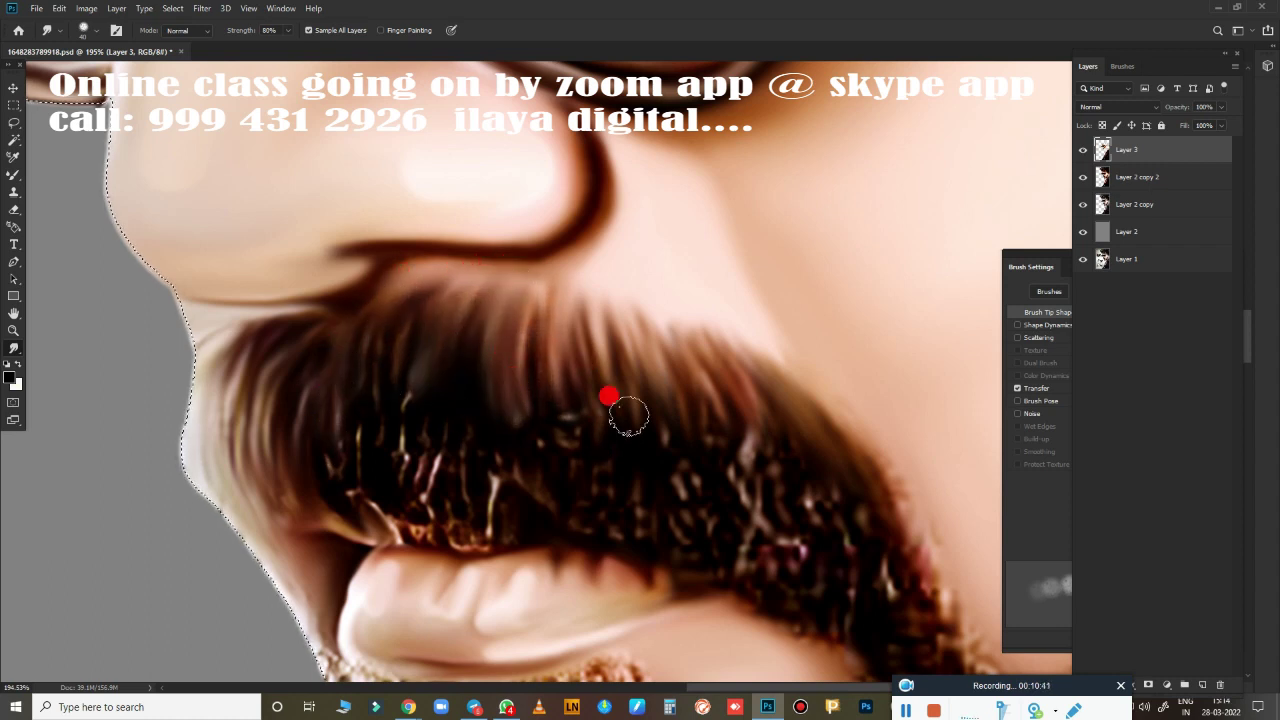
Smooth the bright centre strands and lower-left edge, blending the top into the hair.
mouse_move(676, 437)
left_mouse_down()
mouse_move(690, 366)
mouse_move(746, 417)
mouse_move(771, 603)
mouse_move(678, 389)
left_mouse_up()
mouse_move(601, 382)
left_mouse_down()
mouse_move(600, 523)
mouse_move(570, 453)
left_mouse_up()
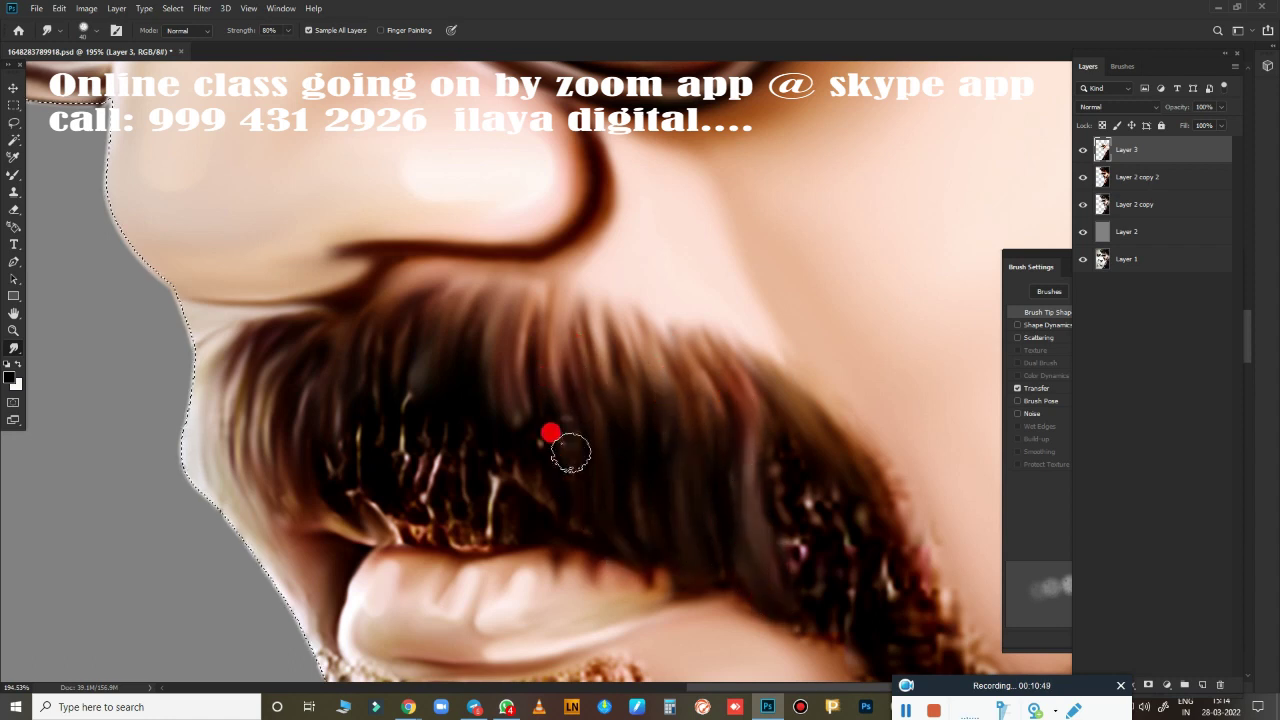
mouse_move(582, 516)
left_mouse_down()
mouse_move(524, 413)
mouse_move(491, 471)
mouse_move(480, 540)
left_mouse_up()
mouse_move(417, 369)
left_mouse_down()
mouse_move(413, 448)
mouse_move(457, 400)
mouse_move(469, 491)
mouse_move(377, 509)
mouse_move(329, 451)
mouse_move(397, 516)
left_mouse_up()
left_click_drag(363, 375, 307, 539)
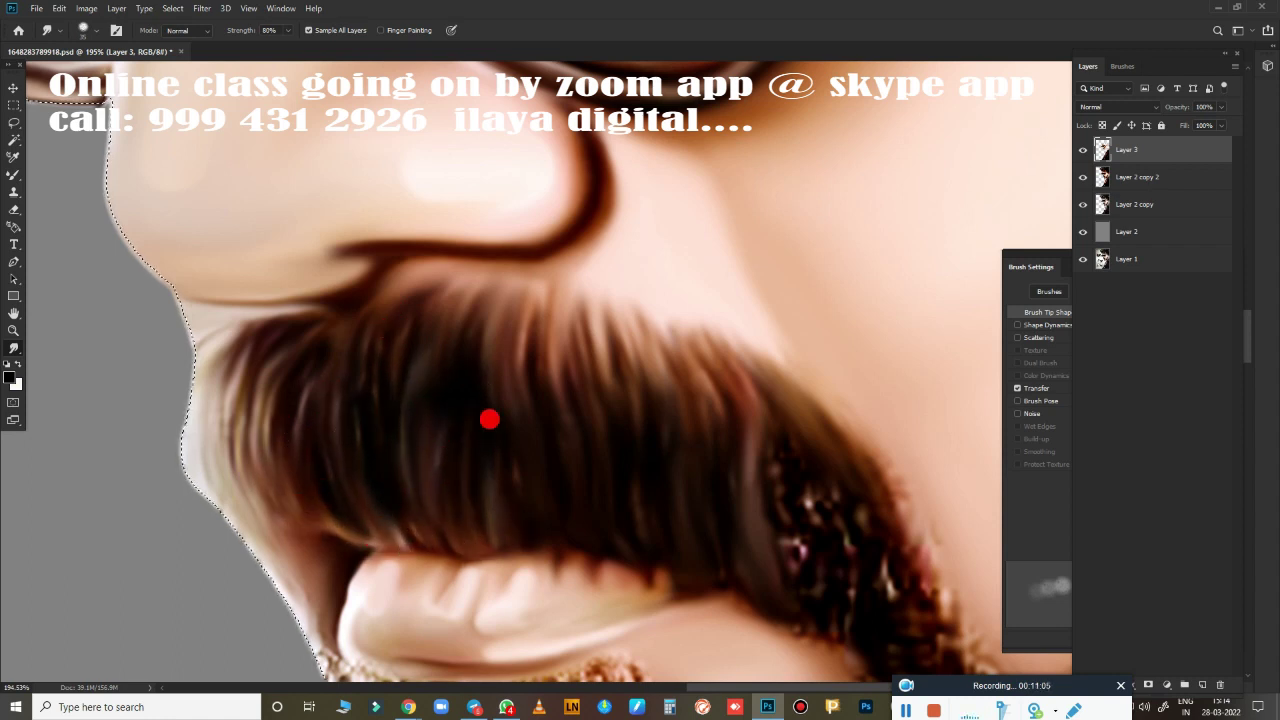
mouse_move(226, 405)
left_mouse_down()
mouse_move(212, 349)
mouse_move(223, 320)
mouse_move(193, 450)
left_mouse_up()
mouse_move(428, 264)
left_mouse_down()
mouse_move(537, 343)
mouse_move(698, 500)
mouse_move(451, 531)
mouse_move(566, 297)
left_mouse_up()
mouse_move(688, 496)
left_mouse_down()
mouse_move(631, 397)
mouse_move(620, 303)
mouse_move(474, 274)
mouse_move(476, 344)
mouse_move(457, 303)
mouse_move(486, 263)
mouse_move(494, 191)
mouse_move(441, 122)
left_mouse_up()
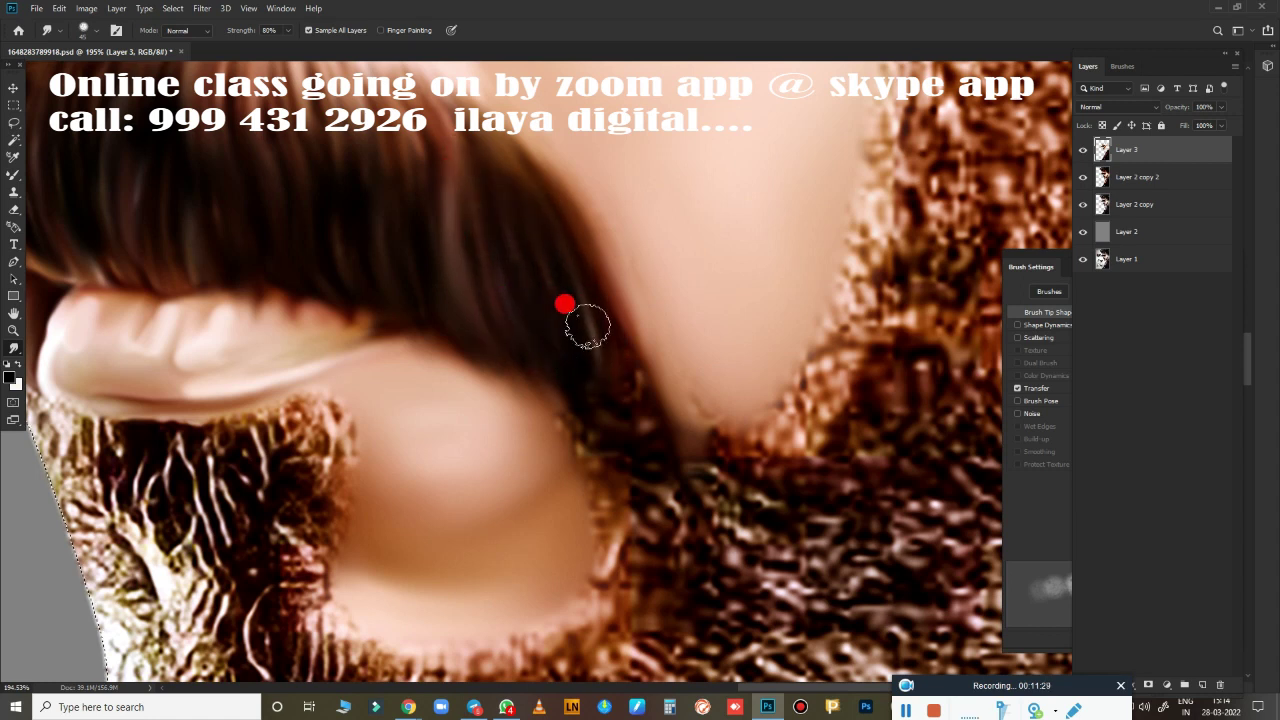
Smooth the jaw-edge hair and the beard just below the lower lip.
mouse_move(587, 325)
left_mouse_down()
mouse_move(651, 491)
mouse_move(574, 457)
mouse_move(657, 483)
mouse_move(685, 425)
mouse_move(708, 499)
mouse_move(669, 640)
left_mouse_up()
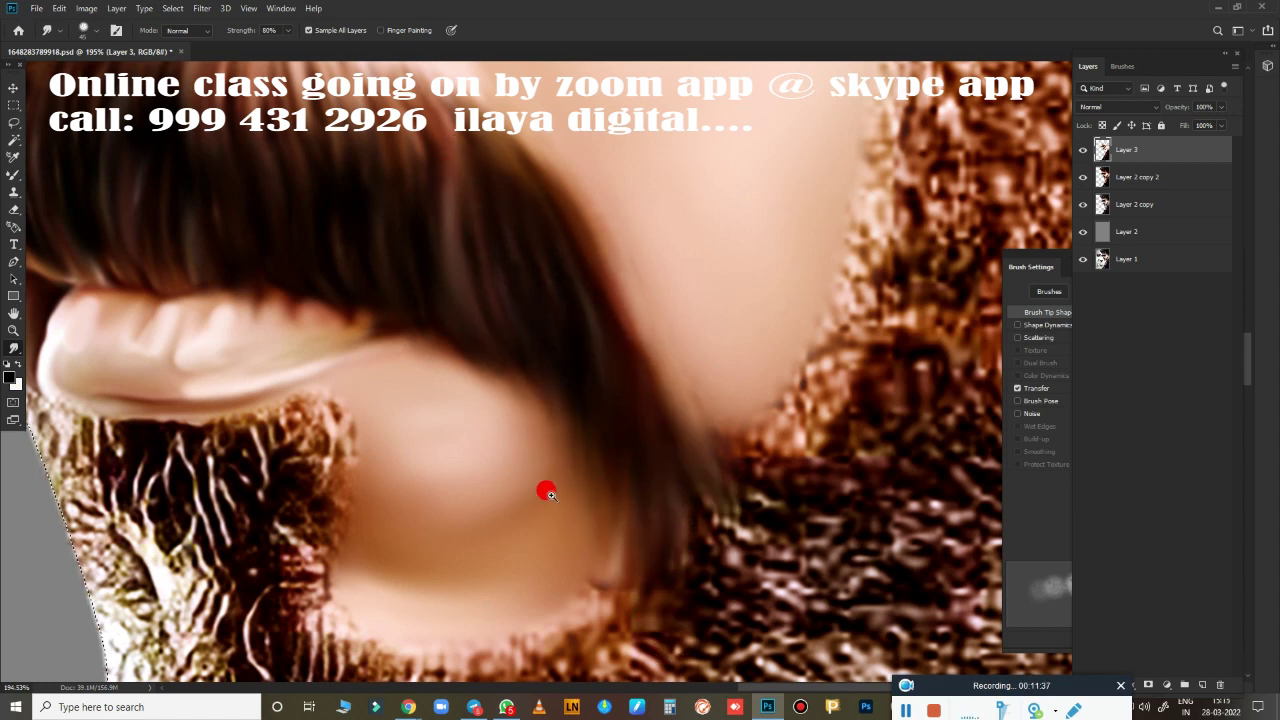
mouse_move(546, 491)
left_mouse_down()
mouse_move(480, 514)
mouse_move(814, 369)
mouse_move(846, 440)
mouse_move(655, 421)
mouse_move(651, 340)
mouse_move(288, 197)
mouse_move(243, 128)
mouse_move(264, 254)
left_mouse_up()
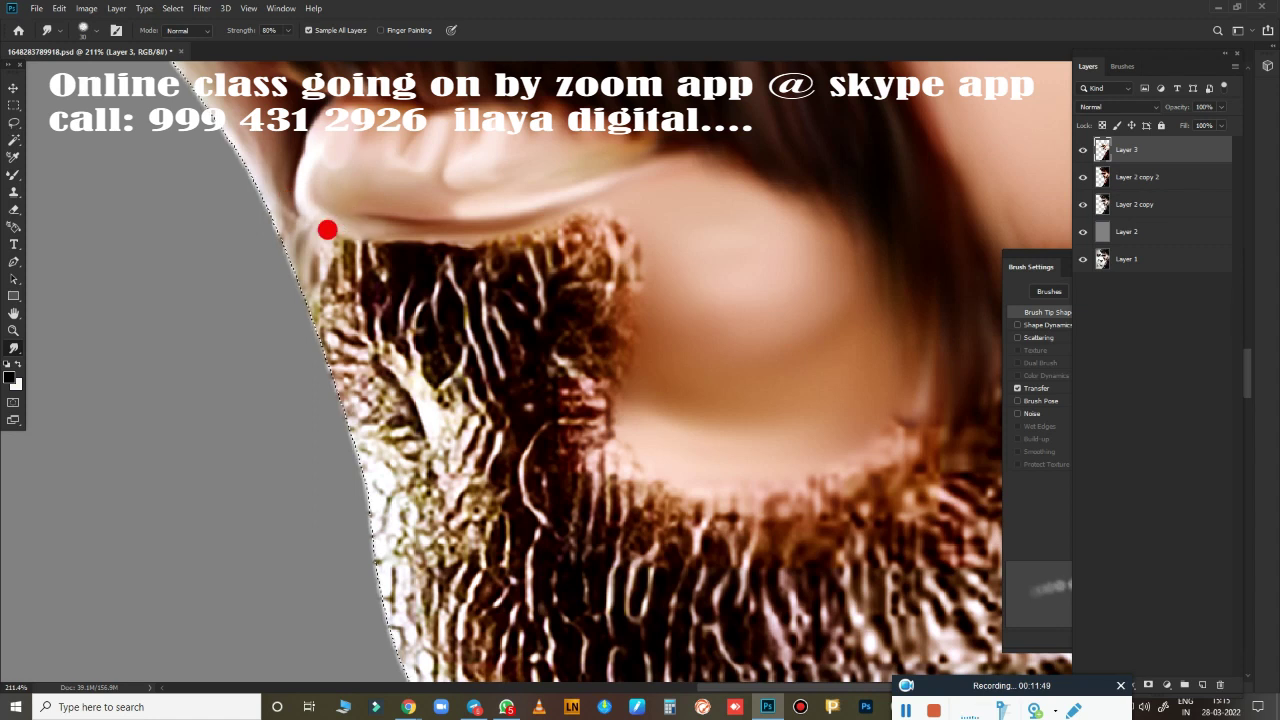
left_click_drag(361, 314, 427, 278)
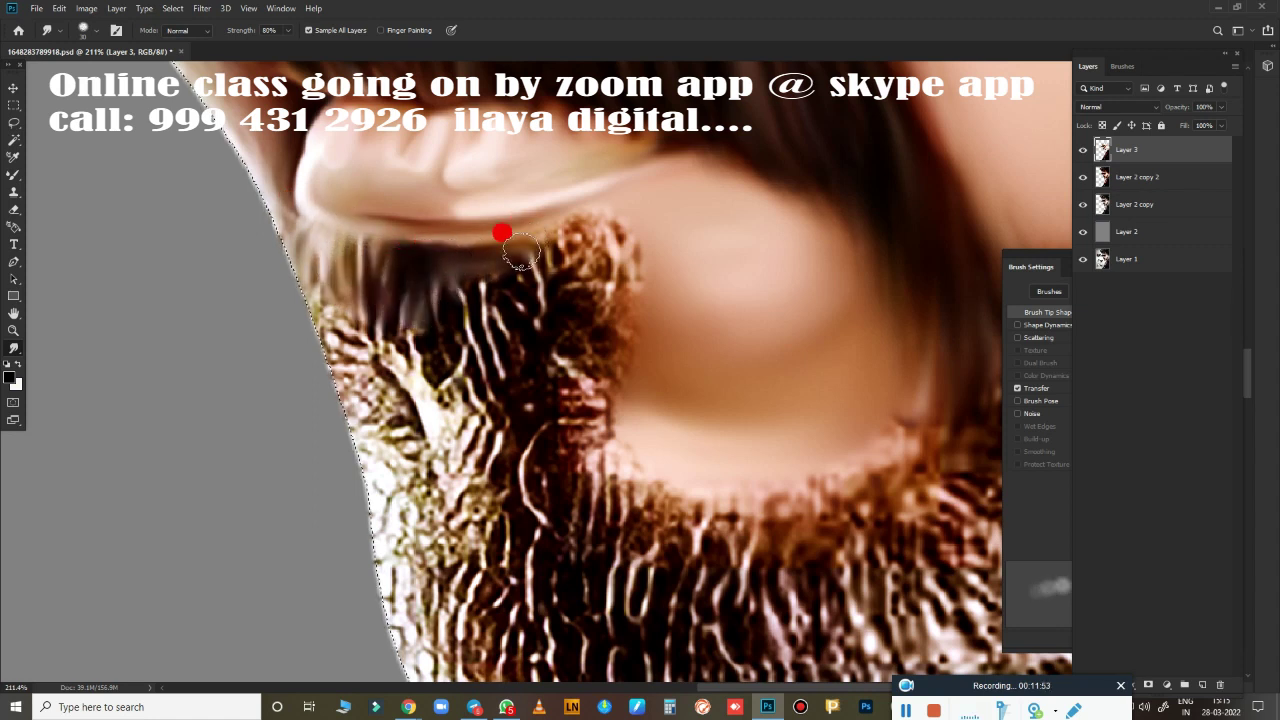
mouse_move(520, 253)
left_mouse_down()
mouse_move(467, 285)
mouse_move(566, 285)
left_mouse_up()
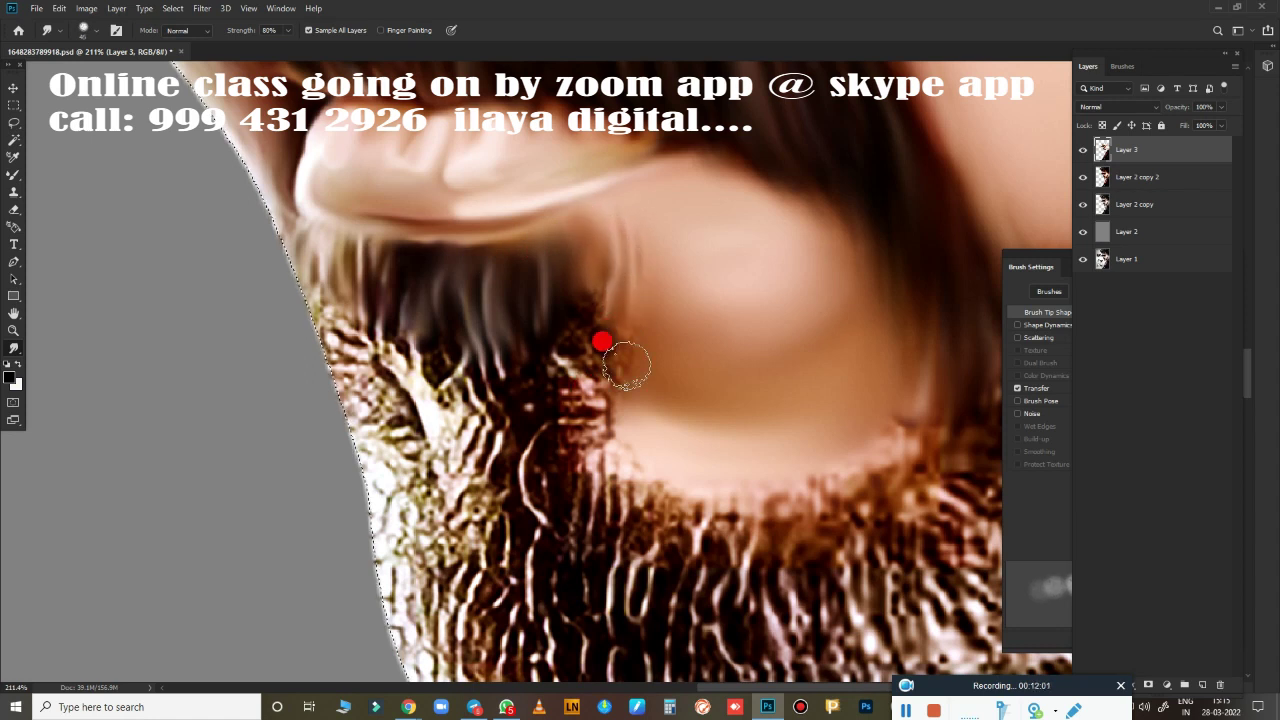
mouse_move(602, 342)
left_mouse_down()
mouse_move(577, 366)
mouse_move(466, 386)
mouse_move(300, 263)
mouse_move(361, 272)
mouse_move(380, 343)
mouse_move(523, 403)
mouse_move(585, 294)
left_mouse_up()
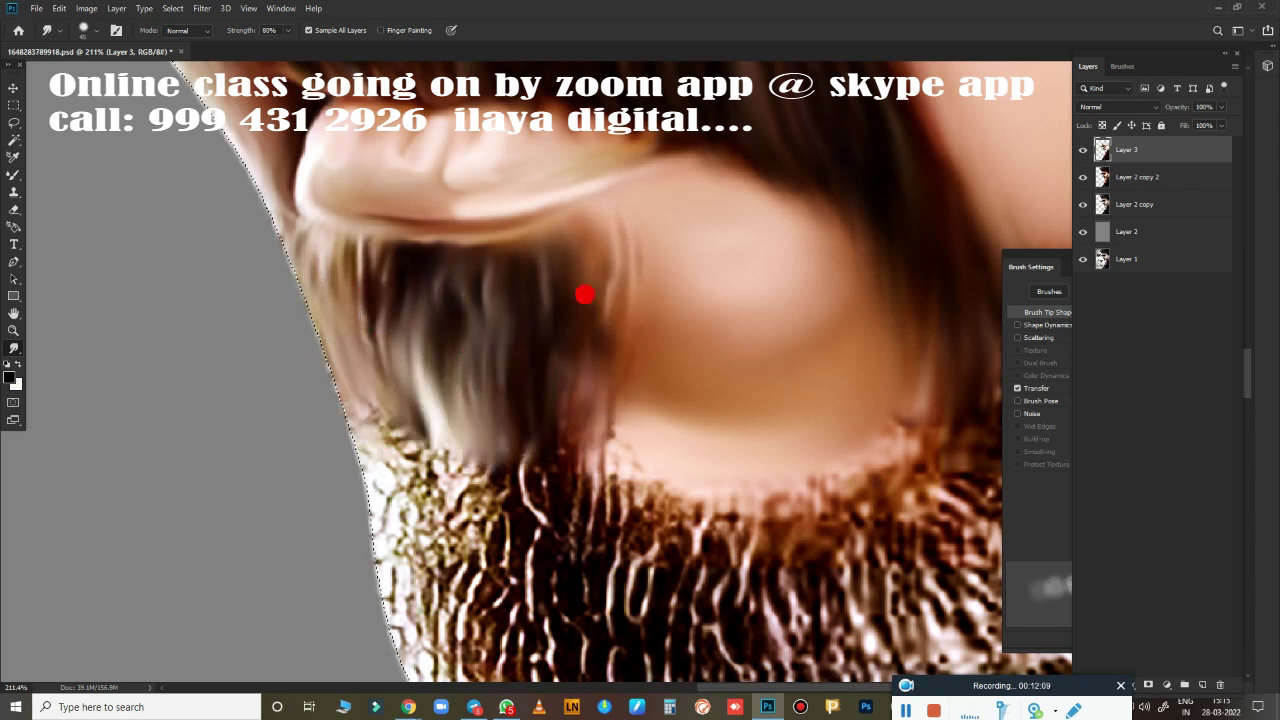
left_click_drag(403, 432, 380, 496)
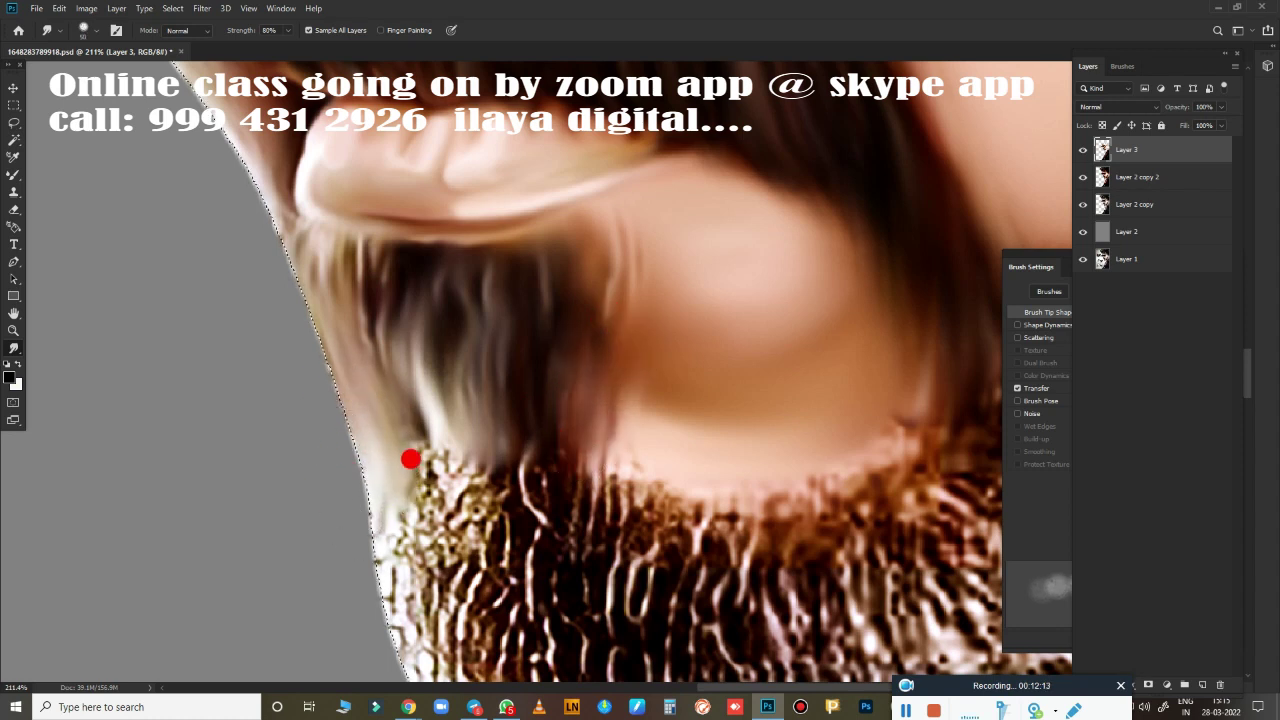
Smear the beard's outer edge and lower strands upward toward the chin.
scroll(410, 459, "down", 3)
mouse_move(428, 240)
left_mouse_down()
mouse_move(383, 257)
mouse_move(400, 246)
mouse_move(474, 346)
mouse_move(517, 349)
mouse_move(605, 238)
mouse_move(626, 363)
mouse_move(683, 343)
mouse_move(667, 234)
left_mouse_up()
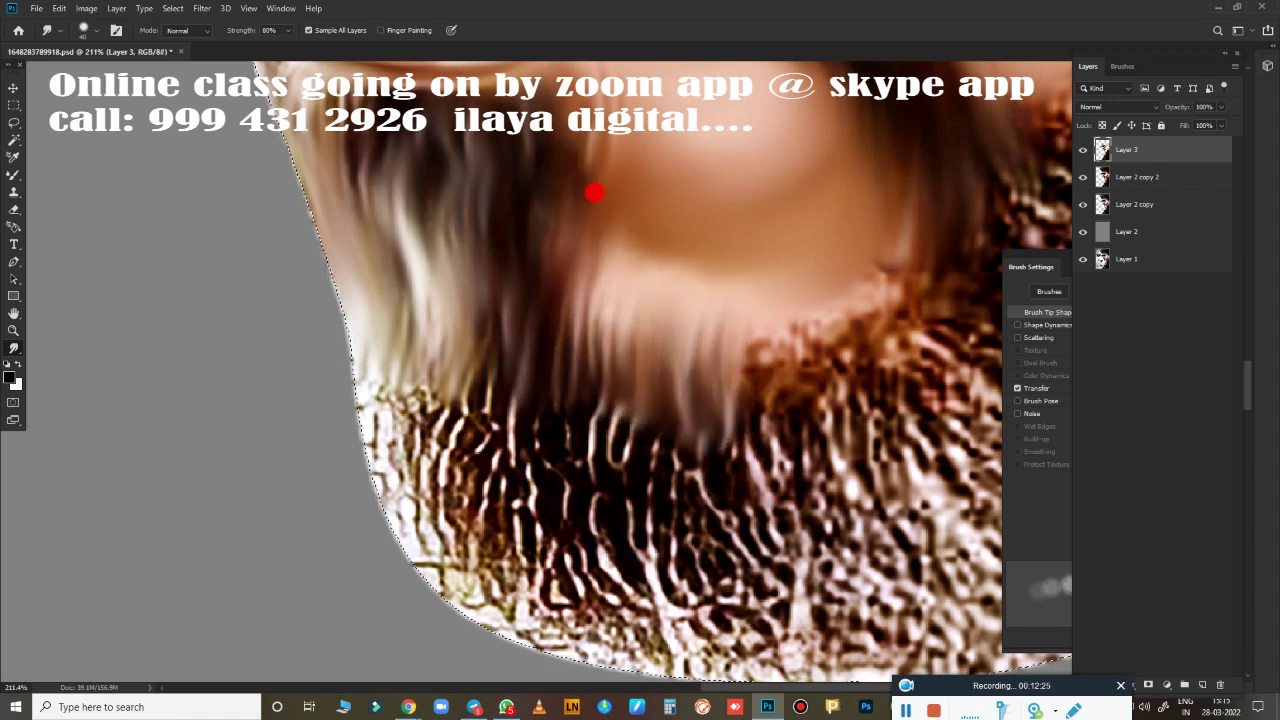
scroll(595, 192, "right", 5)
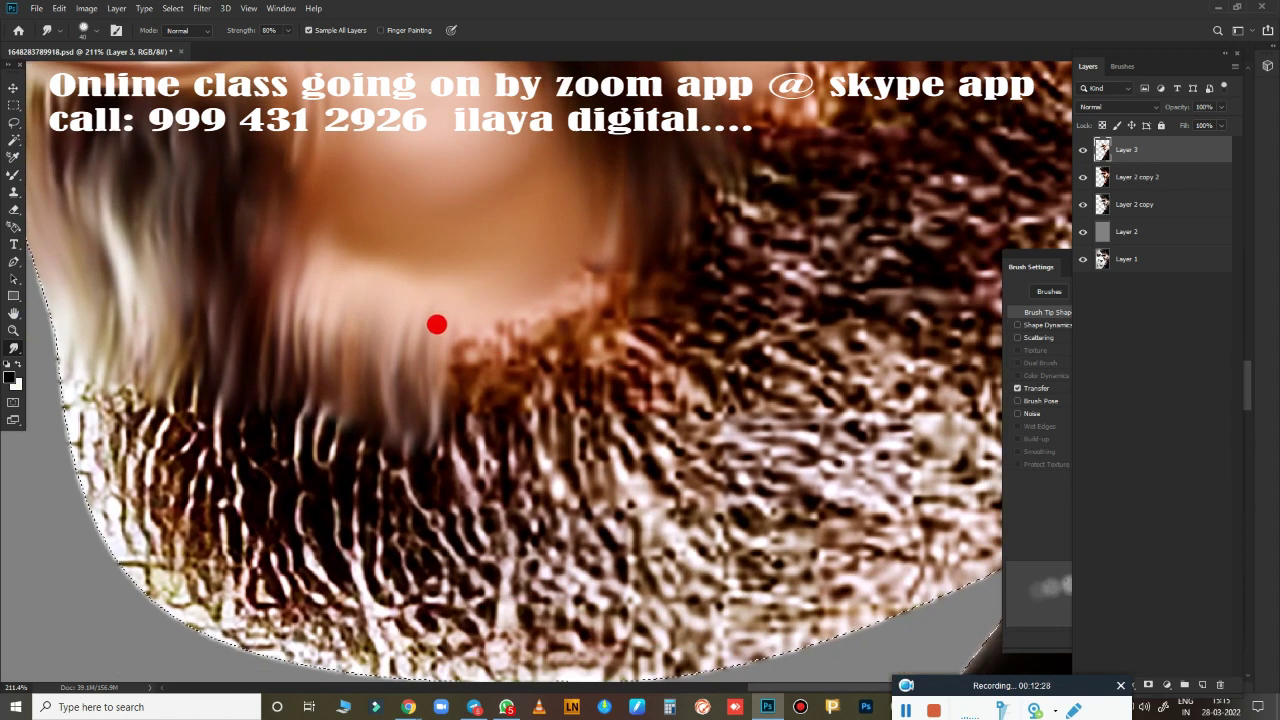
mouse_move(437, 323)
left_mouse_down()
mouse_move(472, 393)
mouse_move(500, 294)
mouse_move(563, 217)
mouse_move(640, 246)
left_mouse_up()
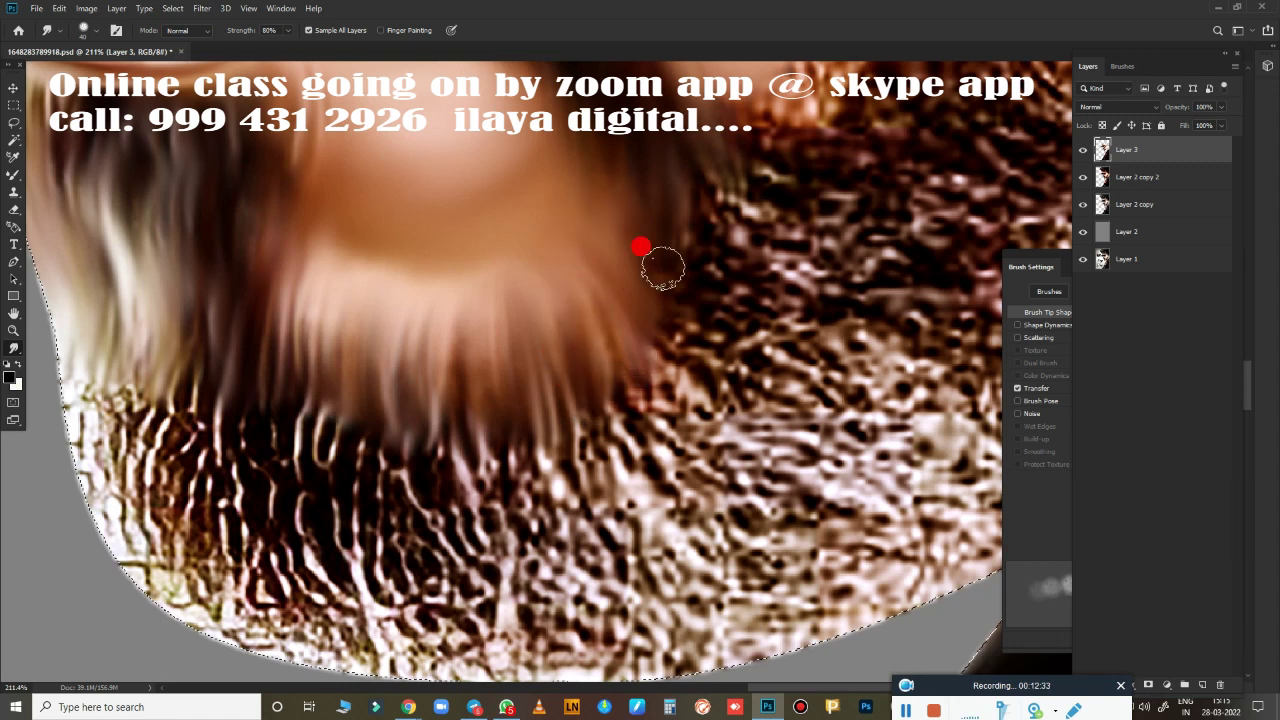
scroll(686, 292, "up", 3)
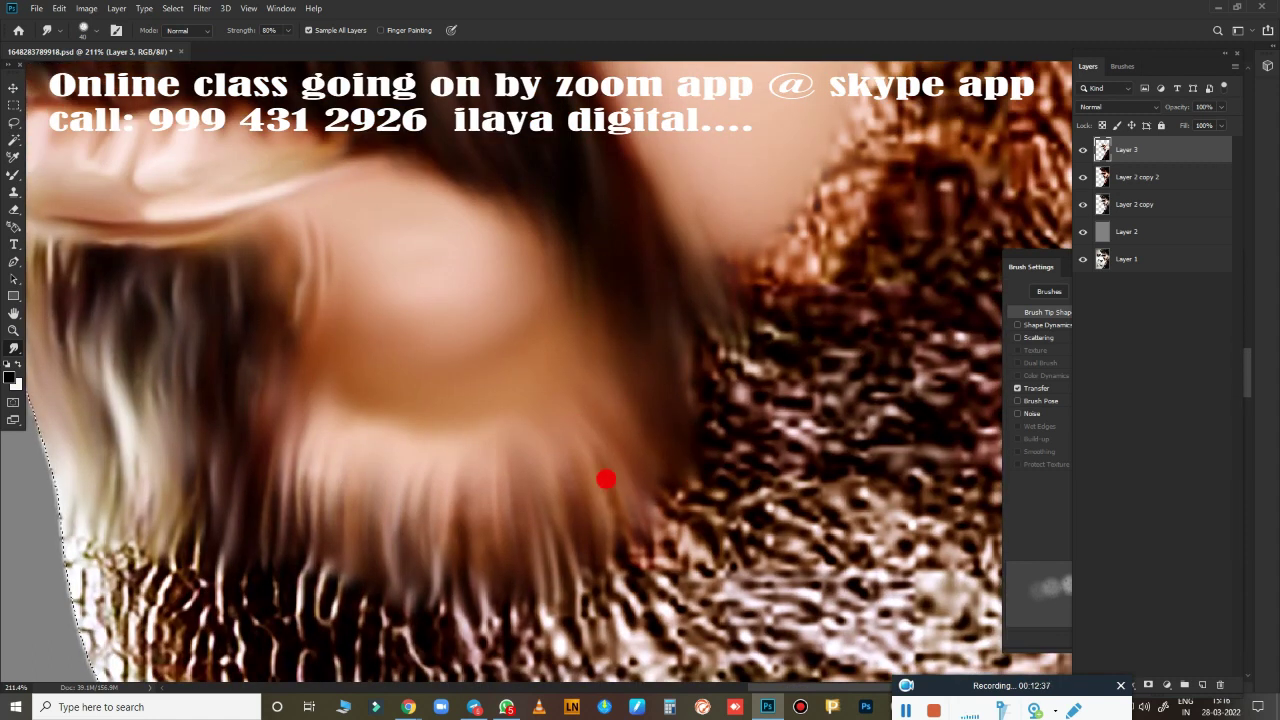
left_click_drag(475, 537, 385, 505)
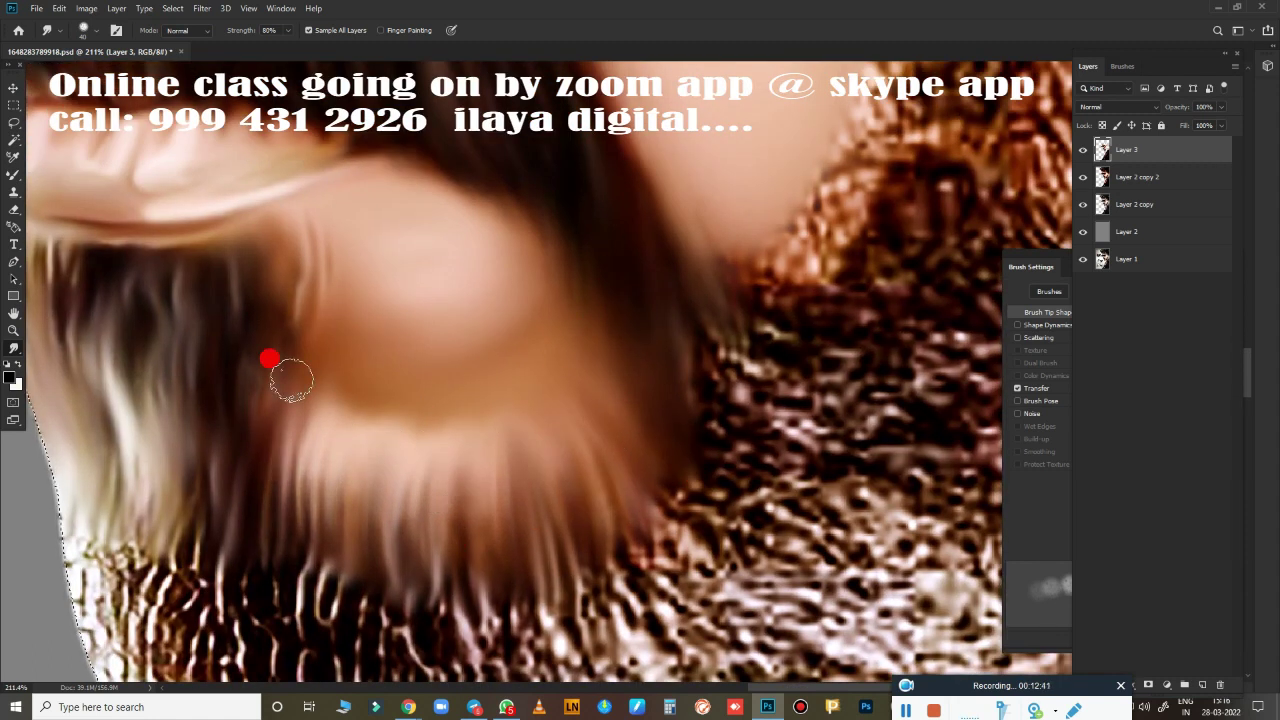
left_click_drag(291, 380, 288, 355)
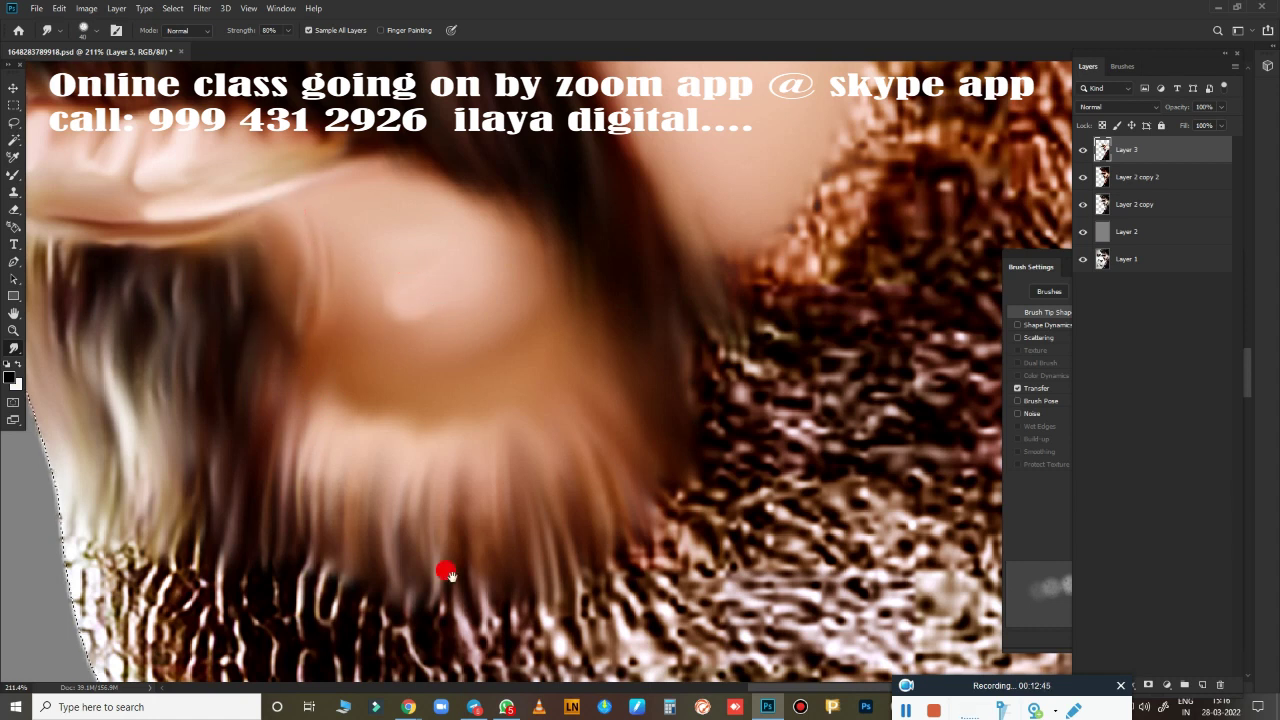
mouse_move(447, 573)
left_mouse_down()
mouse_move(711, 400)
mouse_move(457, 371)
mouse_move(534, 289)
left_mouse_up()
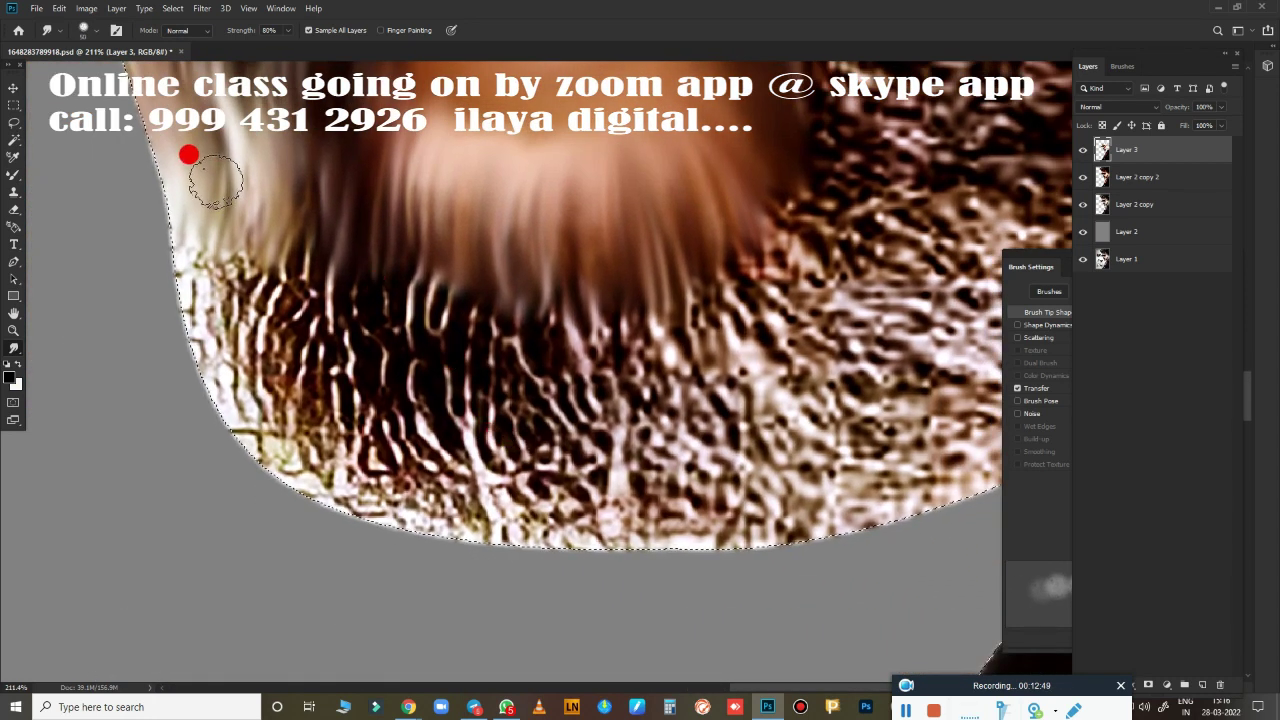
Smear the left hair edge and lower beard into streaks, then smudge the lower-right beard texture.
mouse_move(189, 154)
left_mouse_down()
mouse_move(177, 386)
mouse_move(197, 377)
mouse_move(291, 228)
mouse_move(240, 180)
mouse_move(317, 271)
mouse_move(363, 203)
mouse_move(382, 385)
mouse_move(503, 254)
mouse_move(617, 394)
mouse_move(673, 273)
mouse_move(737, 211)
mouse_move(809, 271)
mouse_move(580, 254)
mouse_move(667, 532)
mouse_move(386, 429)
mouse_move(508, 410)
mouse_move(640, 494)
mouse_move(329, 466)
mouse_move(230, 267)
left_mouse_up()
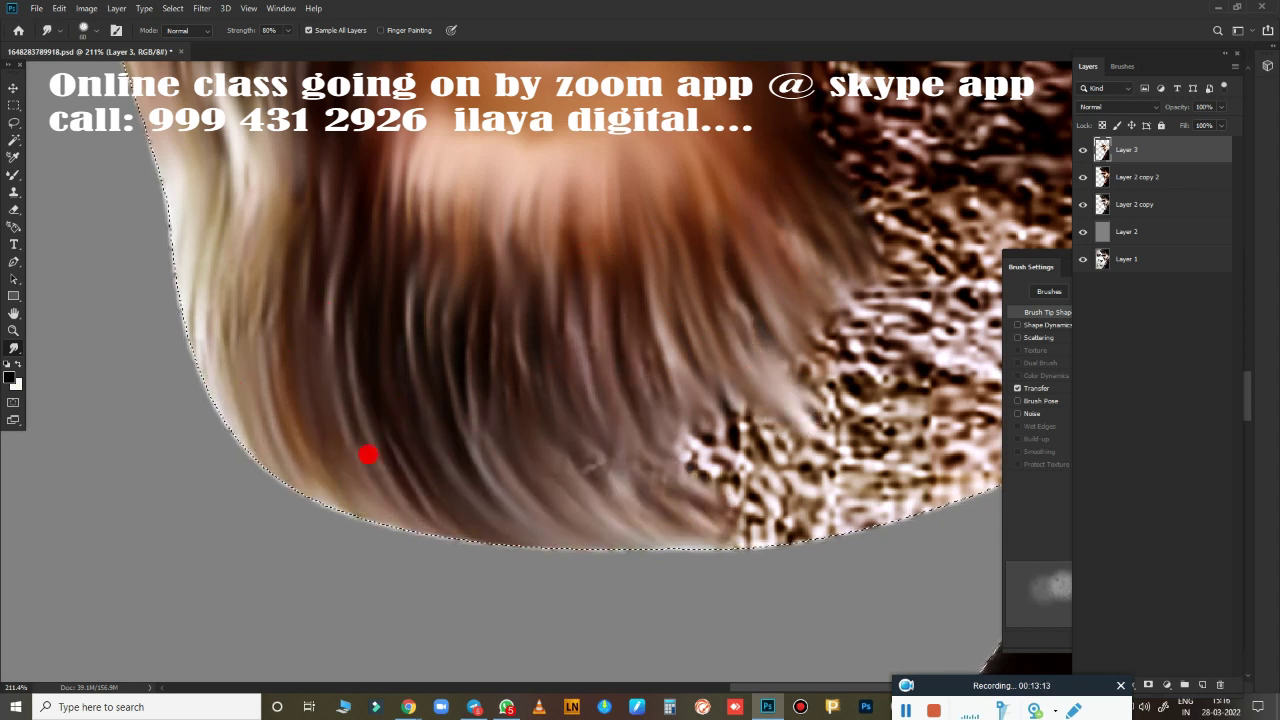
mouse_move(368, 455)
left_mouse_down()
mouse_move(574, 497)
mouse_move(466, 317)
mouse_move(614, 323)
mouse_move(687, 459)
mouse_move(443, 314)
mouse_move(698, 513)
left_mouse_up()
mouse_move(185, 407)
left_mouse_down()
mouse_move(483, 554)
mouse_move(351, 537)
mouse_move(503, 297)
mouse_move(556, 358)
mouse_move(403, 406)
mouse_move(246, 354)
mouse_move(394, 503)
mouse_move(401, 535)
mouse_move(420, 511)
mouse_move(91, 420)
mouse_move(357, 437)
mouse_move(548, 399)
mouse_move(457, 279)
left_mouse_up()
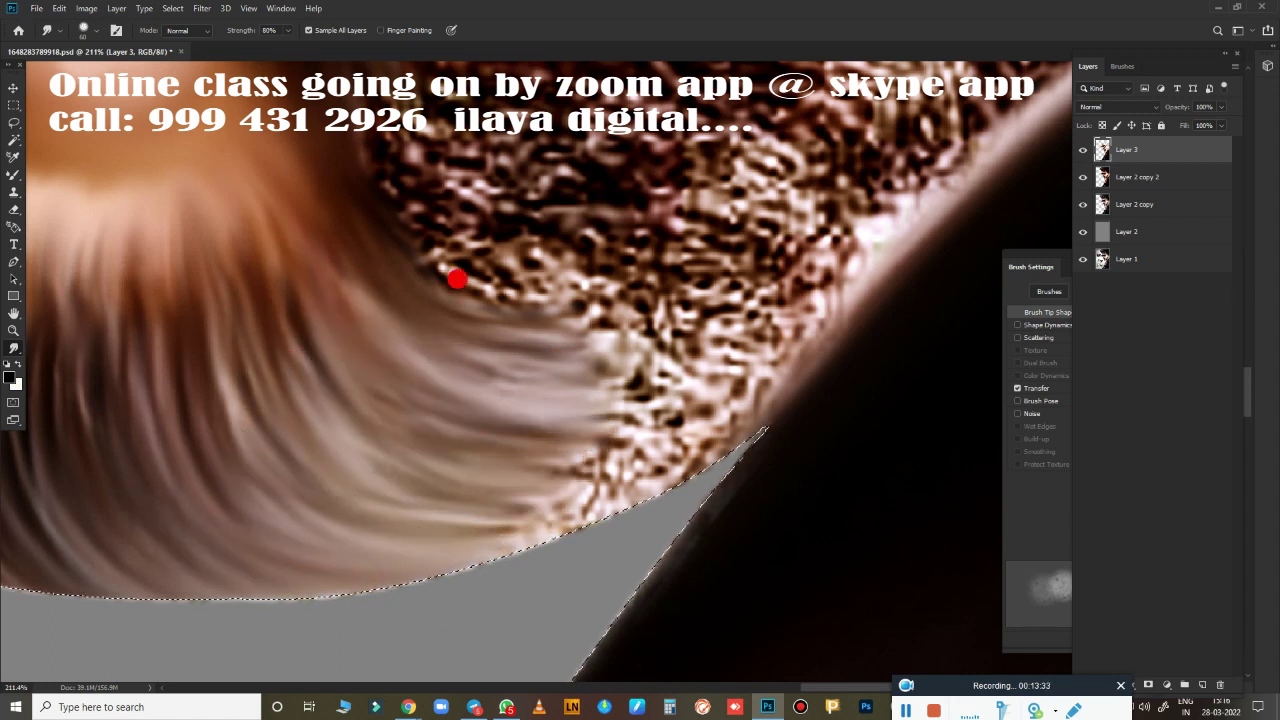
mouse_move(495, 430)
left_mouse_down()
mouse_move(700, 378)
mouse_move(640, 486)
mouse_move(648, 398)
mouse_move(795, 333)
mouse_move(564, 512)
mouse_move(576, 421)
mouse_move(677, 380)
mouse_move(808, 280)
mouse_move(548, 462)
mouse_move(560, 437)
left_mouse_up()
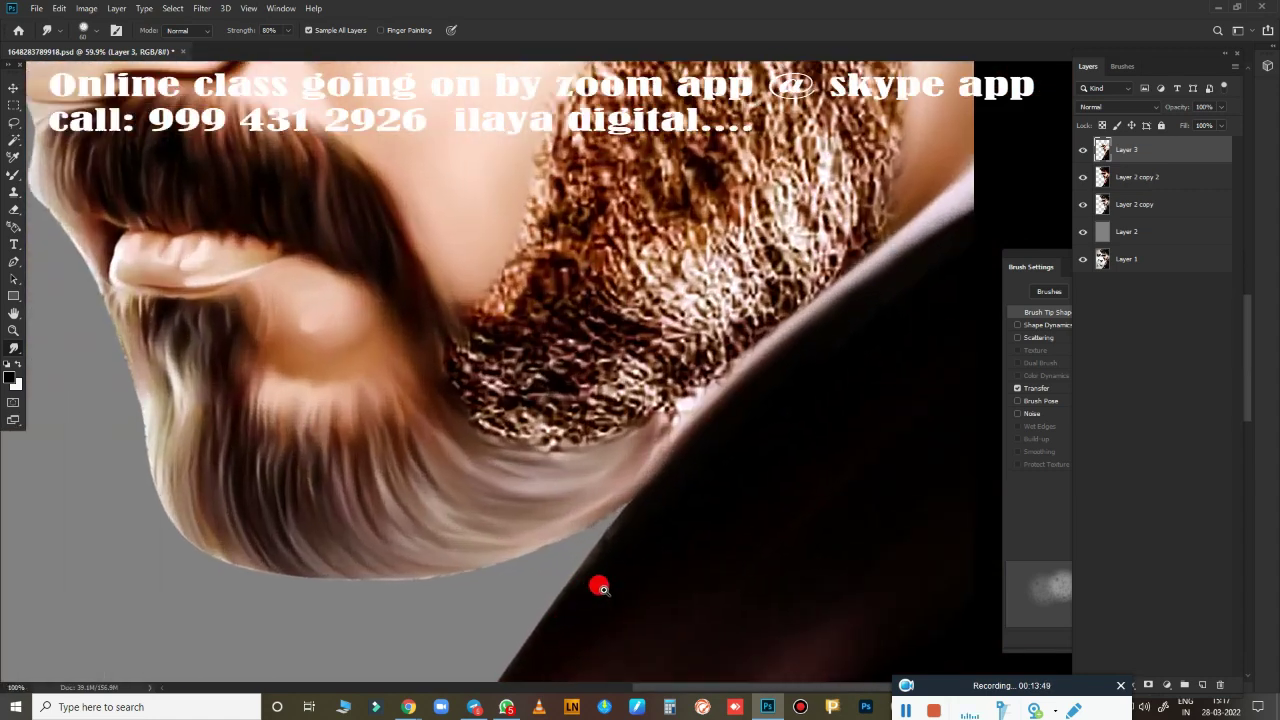
Zoom in and pull smudged strands down along the upper beard edge beside the cheek.
scroll(751, 263, "up", 3)
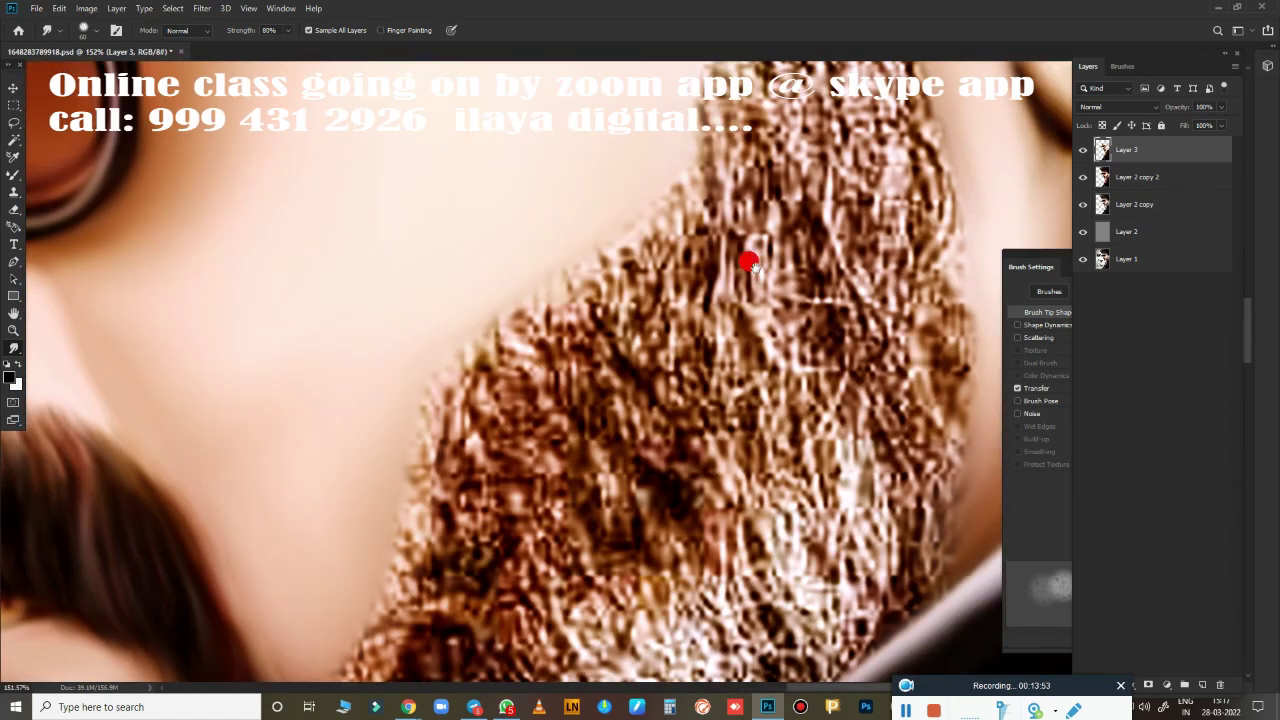
left_click_drag(692, 207, 673, 290)
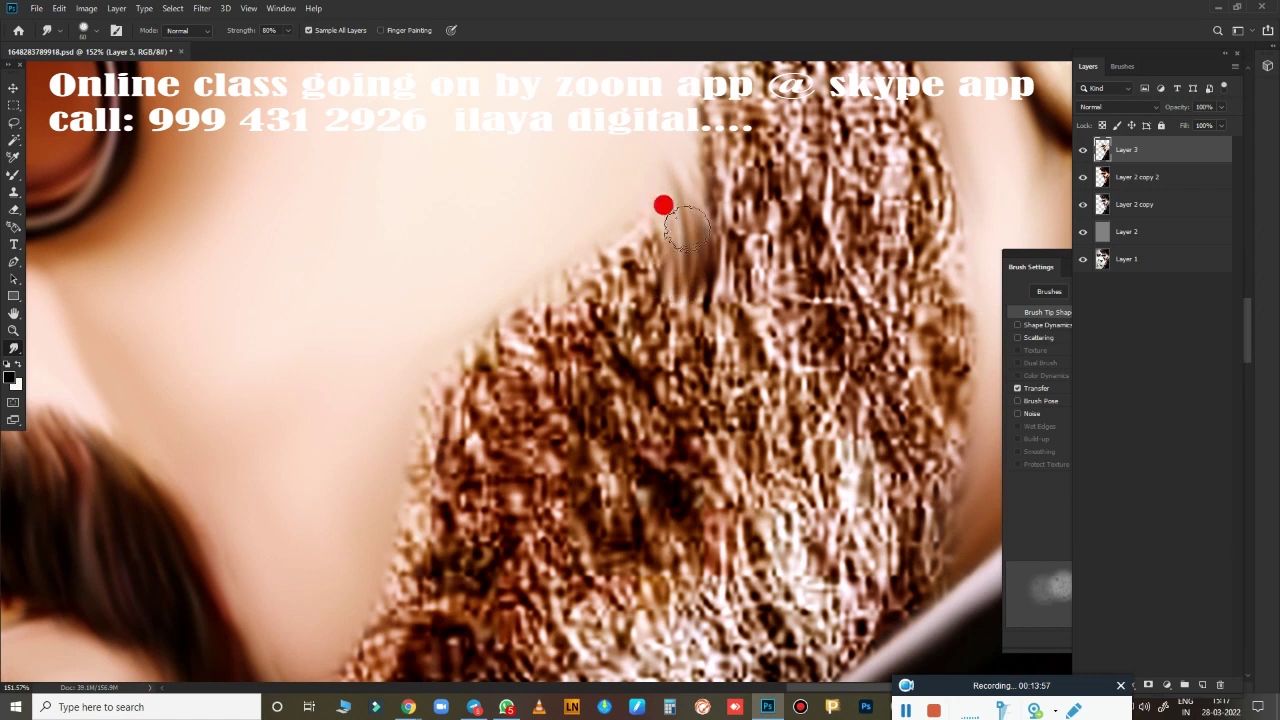
mouse_move(604, 189)
left_mouse_down()
mouse_move(619, 222)
mouse_move(575, 323)
mouse_move(511, 363)
mouse_move(534, 303)
left_mouse_up()
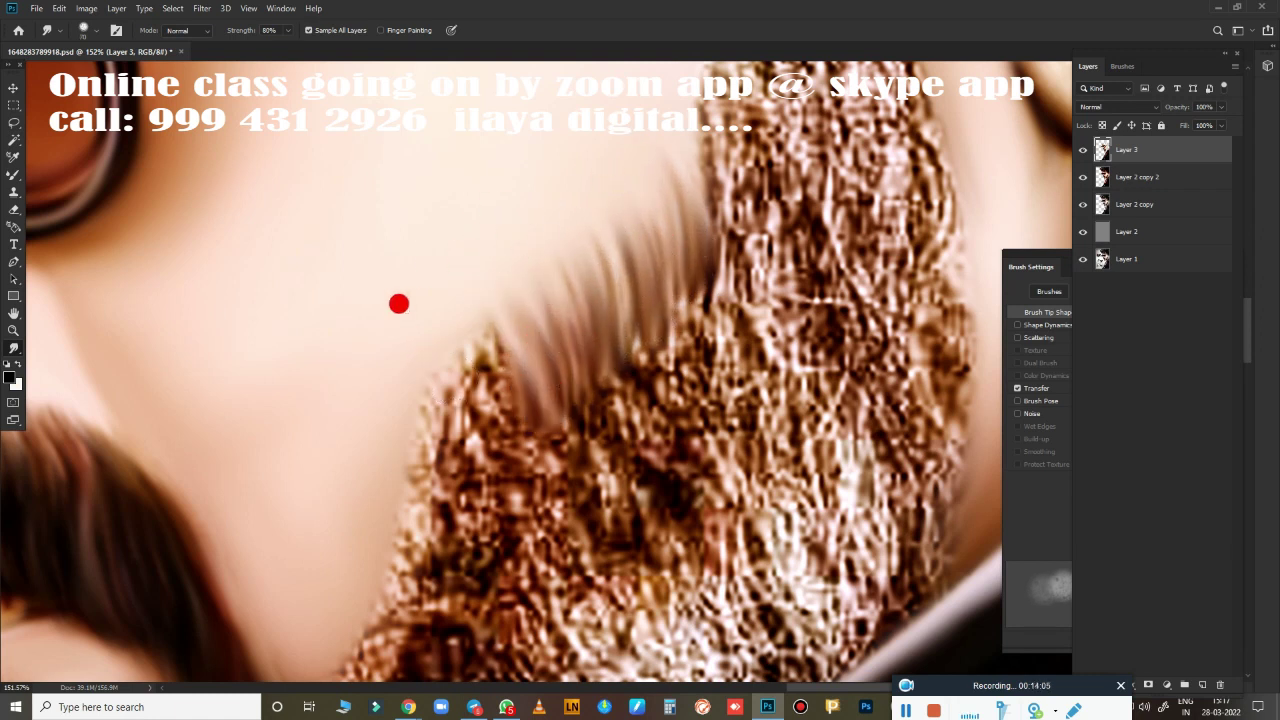
mouse_move(397, 303)
left_mouse_down()
mouse_move(448, 447)
mouse_move(492, 396)
left_mouse_up()
mouse_move(584, 525)
left_mouse_down()
mouse_move(526, 194)
mouse_move(571, 320)
mouse_move(528, 349)
mouse_move(503, 409)
mouse_move(457, 440)
mouse_move(429, 517)
left_mouse_up()
Extend the beard edge into soft strands and lighten its upper edge with downward pulls.
scroll(509, 460, "up", 3)
left_click_drag(509, 460, 418, 271)
scroll(418, 271, "right", 5)
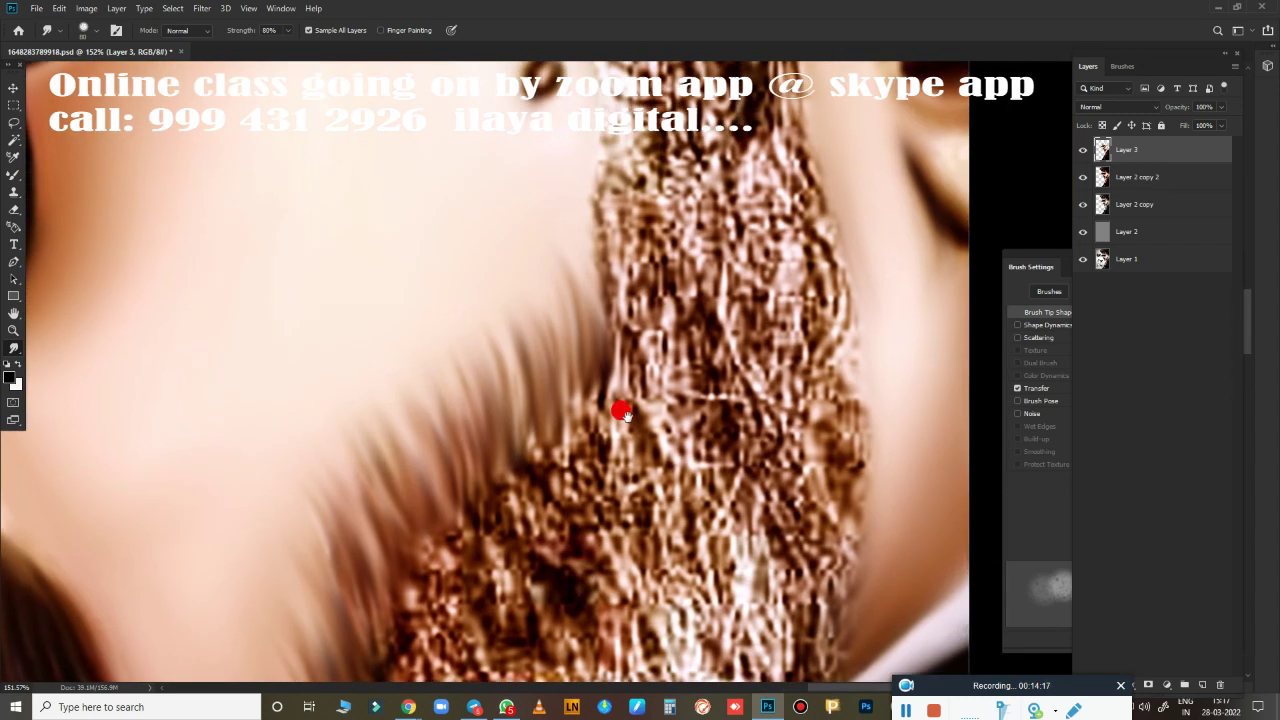
left_click_drag(536, 261, 484, 355)
mouse_move(570, 160)
left_mouse_down()
mouse_move(568, 226)
mouse_move(551, 228)
left_mouse_up()
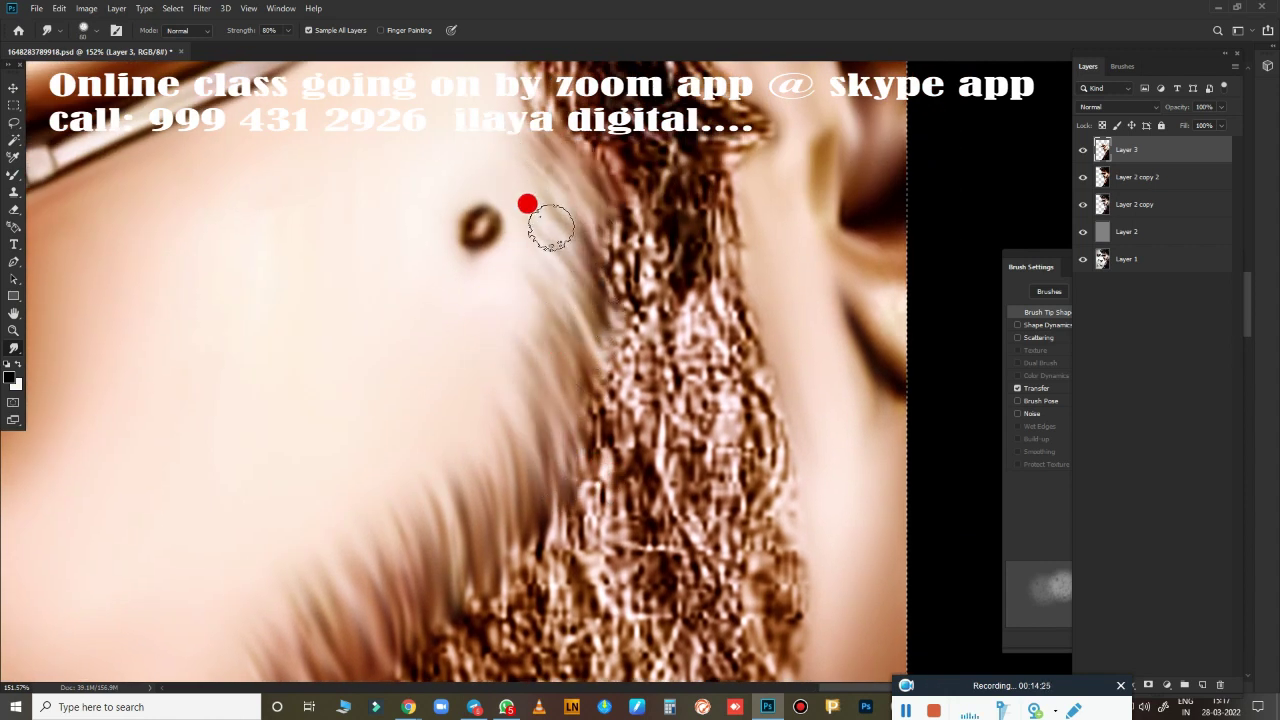
mouse_move(579, 161)
left_mouse_down()
mouse_move(614, 331)
mouse_move(609, 391)
mouse_move(620, 266)
mouse_move(626, 366)
mouse_move(551, 360)
mouse_move(563, 454)
mouse_move(621, 598)
mouse_move(866, 249)
mouse_move(623, 175)
mouse_move(640, 289)
mouse_move(600, 286)
mouse_move(583, 257)
mouse_move(655, 323)
mouse_move(537, 273)
mouse_move(526, 380)
mouse_move(666, 434)
mouse_move(636, 264)
mouse_move(556, 120)
mouse_move(506, 183)
mouse_move(503, 237)
left_mouse_up()
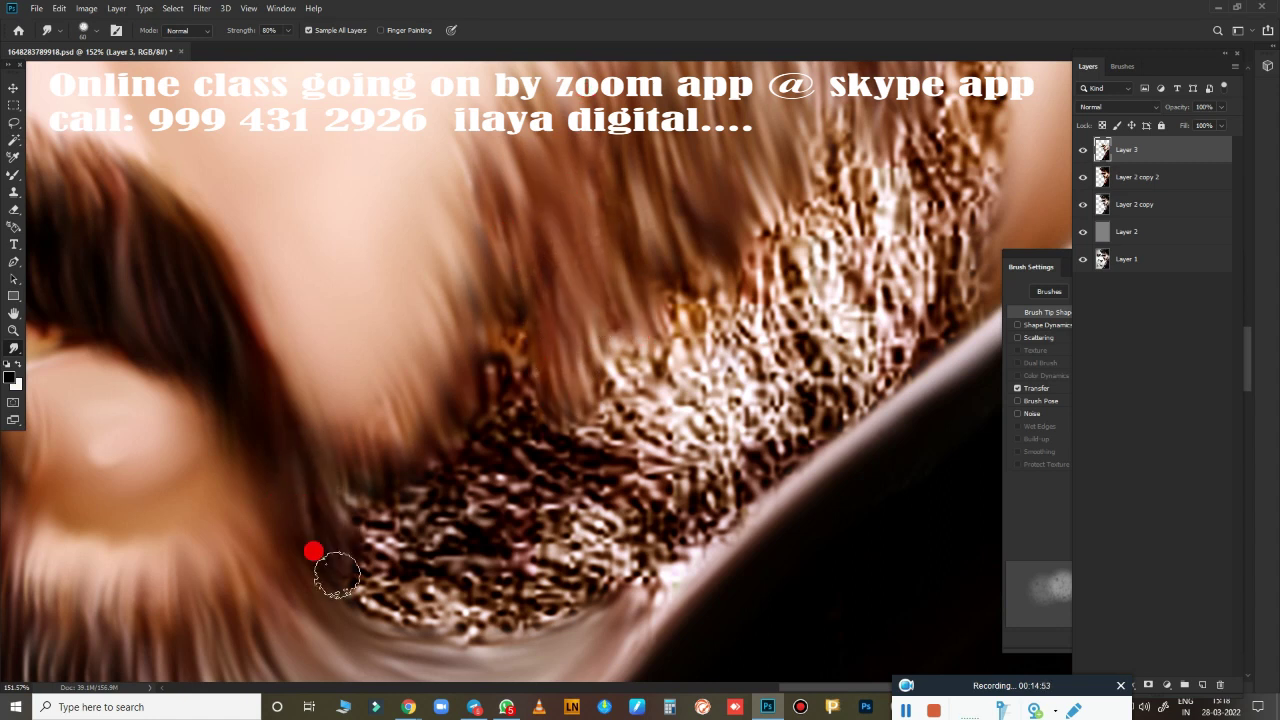
Blur the jawline beard texture and streak it down toward the coat collar.
mouse_move(337, 574)
left_mouse_down()
mouse_move(416, 585)
mouse_move(493, 565)
mouse_move(519, 502)
mouse_move(521, 427)
mouse_move(573, 372)
mouse_move(595, 400)
mouse_move(693, 349)
mouse_move(634, 422)
mouse_move(576, 422)
mouse_move(491, 456)
mouse_move(423, 457)
mouse_move(404, 377)
left_mouse_up()
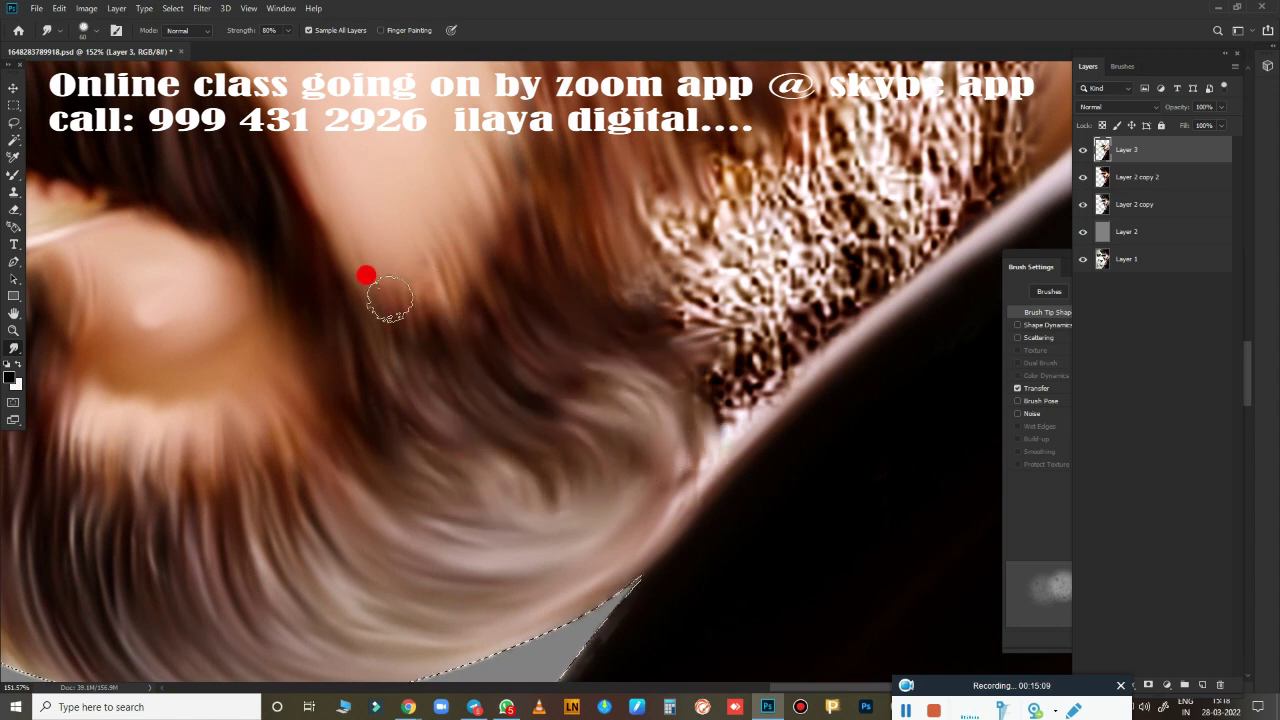
left_click_drag(506, 268, 676, 427)
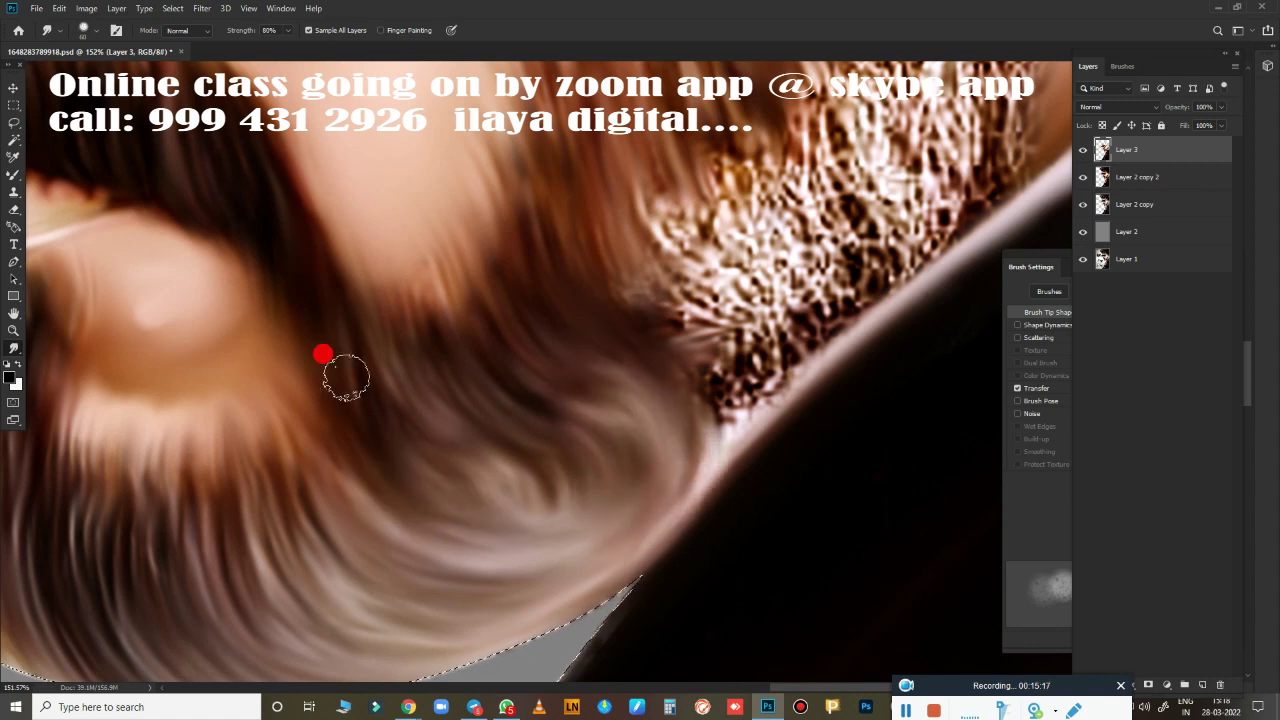
left_click_drag(735, 496, 512, 420)
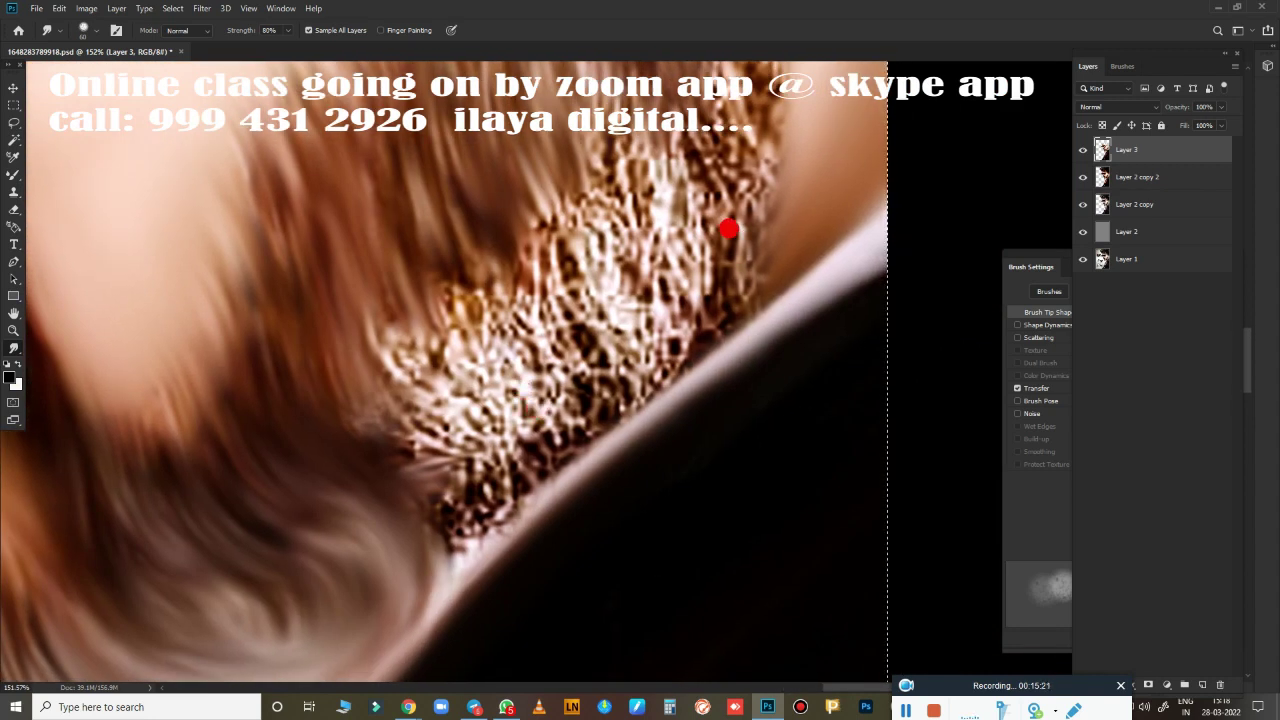
mouse_move(728, 238)
left_mouse_down()
mouse_move(709, 320)
mouse_move(640, 363)
mouse_move(623, 394)
mouse_move(522, 472)
mouse_move(491, 460)
mouse_move(410, 498)
left_mouse_up()
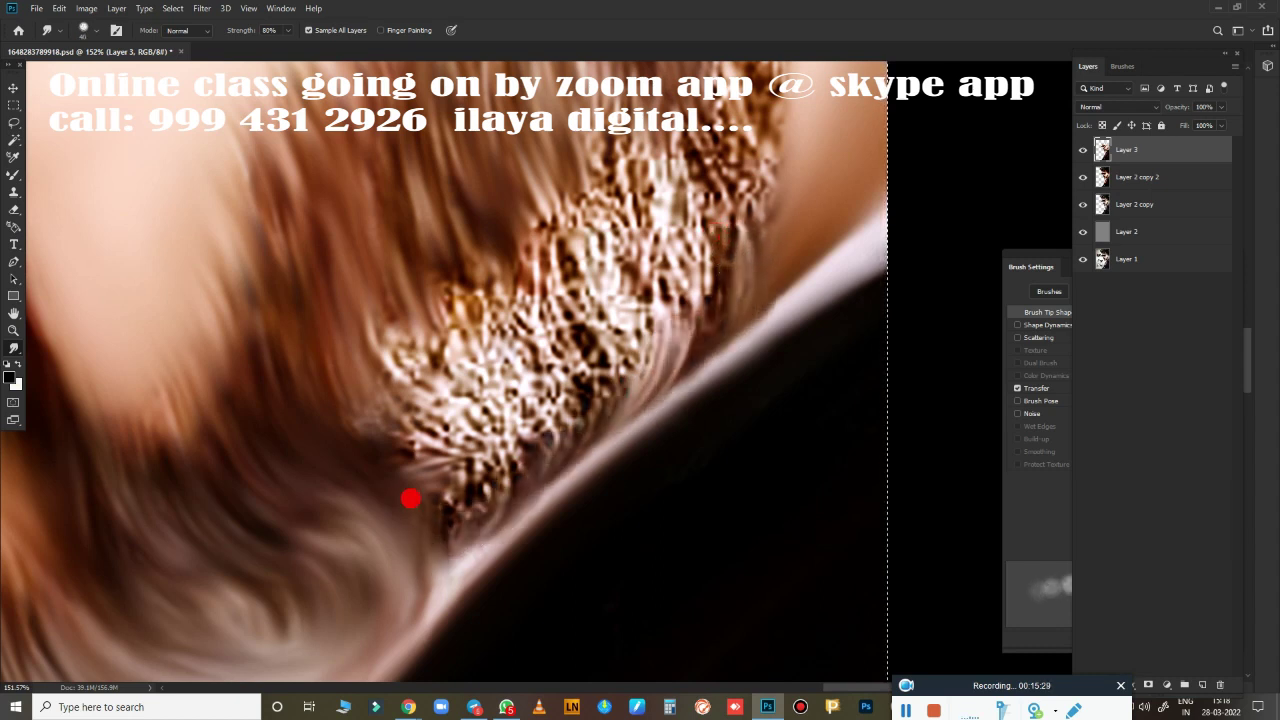
mouse_move(440, 450)
left_mouse_down()
mouse_move(486, 471)
mouse_move(737, 237)
left_mouse_up()
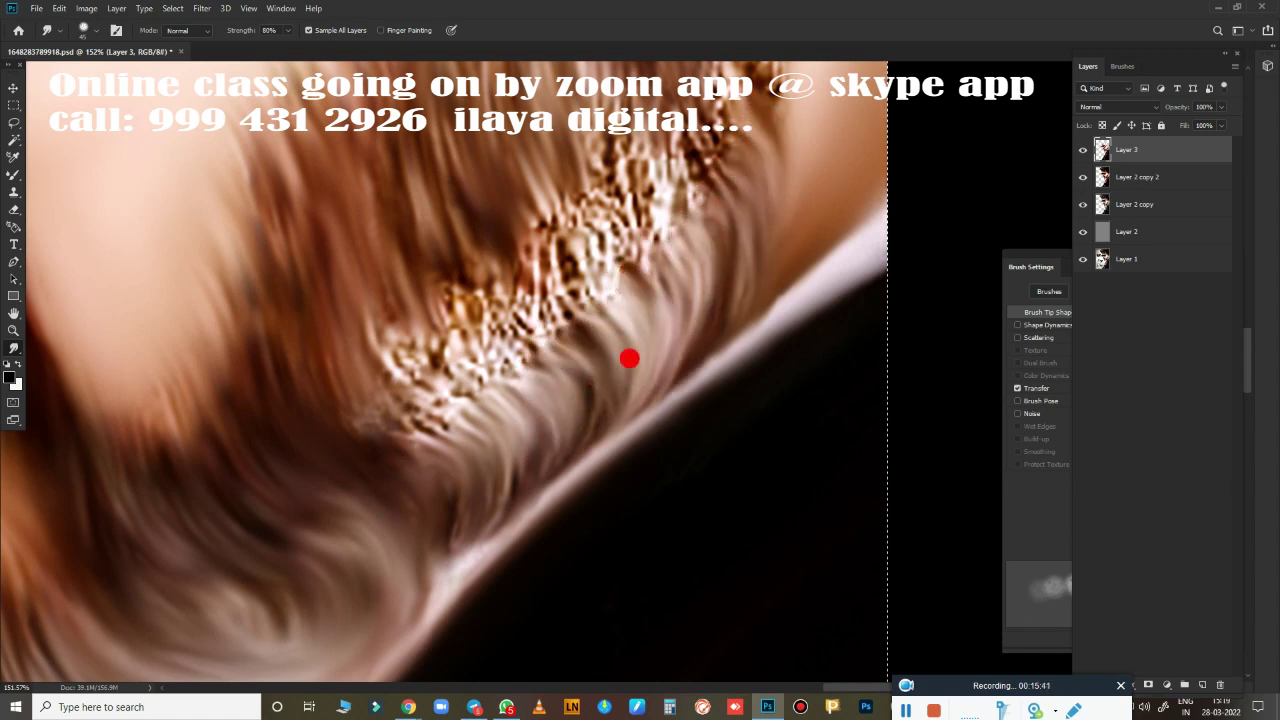
left_click_drag(502, 455, 417, 508)
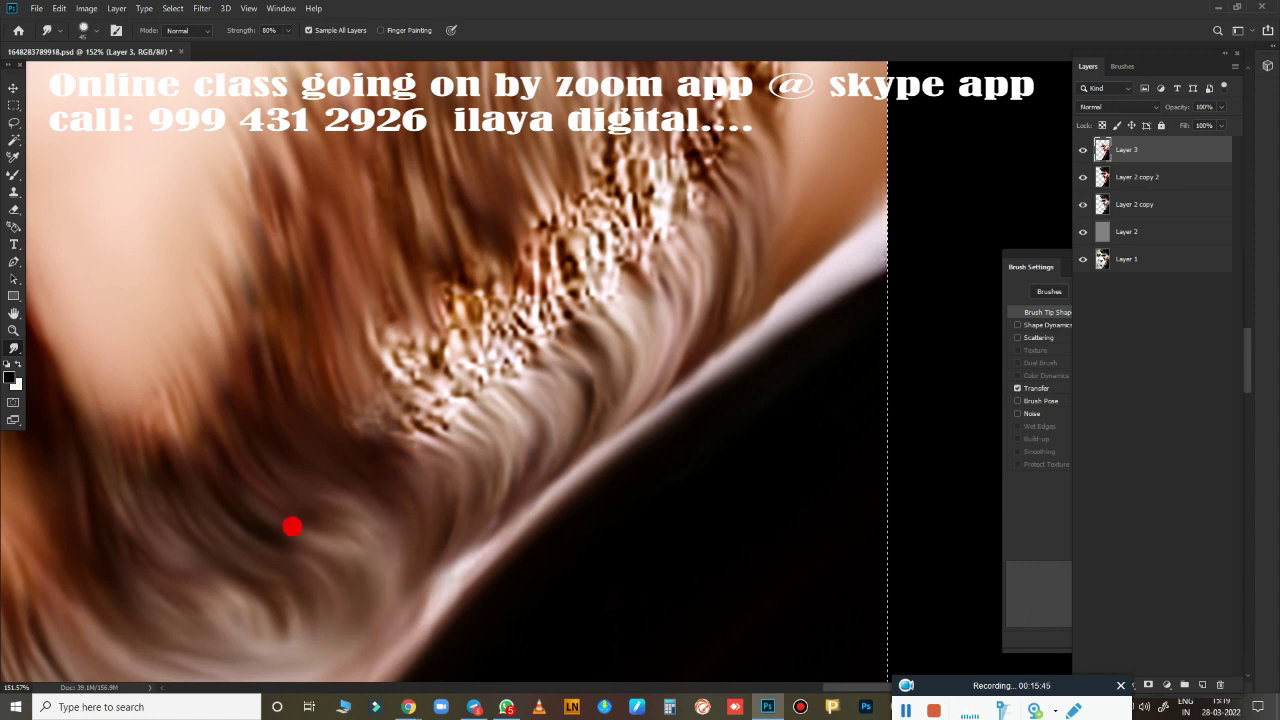
Smooth the remaining bubbly texture above the collar into strands, undoing the last stroke.
mouse_move(291, 526)
left_mouse_down()
mouse_move(808, 229)
mouse_move(569, 313)
left_mouse_up()
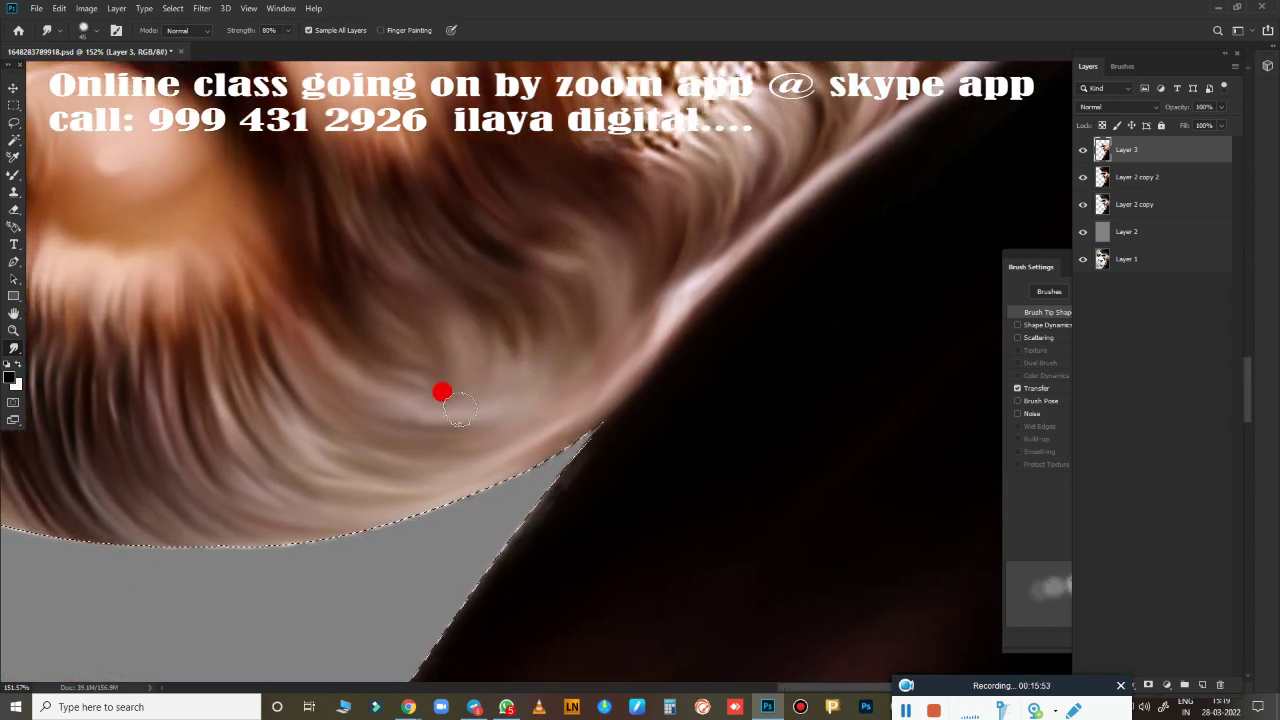
mouse_move(443, 391)
left_mouse_down()
mouse_move(583, 486)
mouse_move(397, 442)
left_mouse_up()
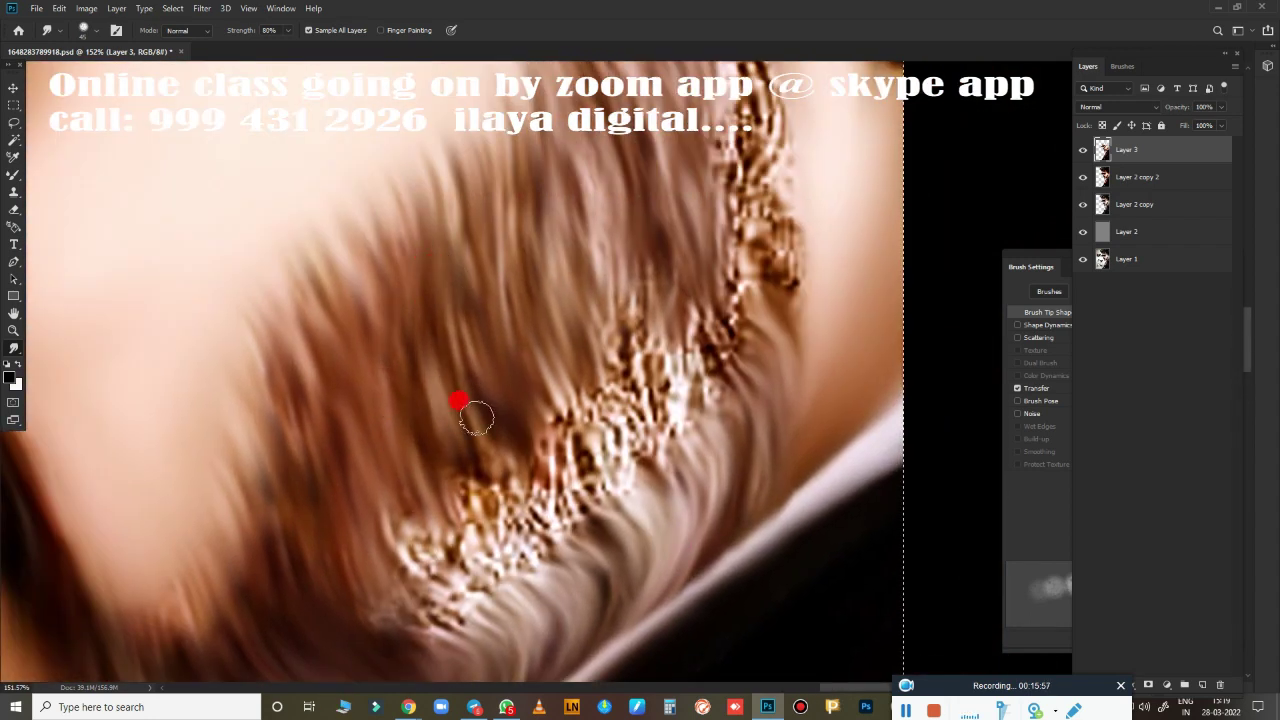
mouse_move(457, 402)
left_mouse_down()
mouse_move(600, 349)
mouse_move(594, 429)
mouse_move(509, 134)
left_mouse_up()
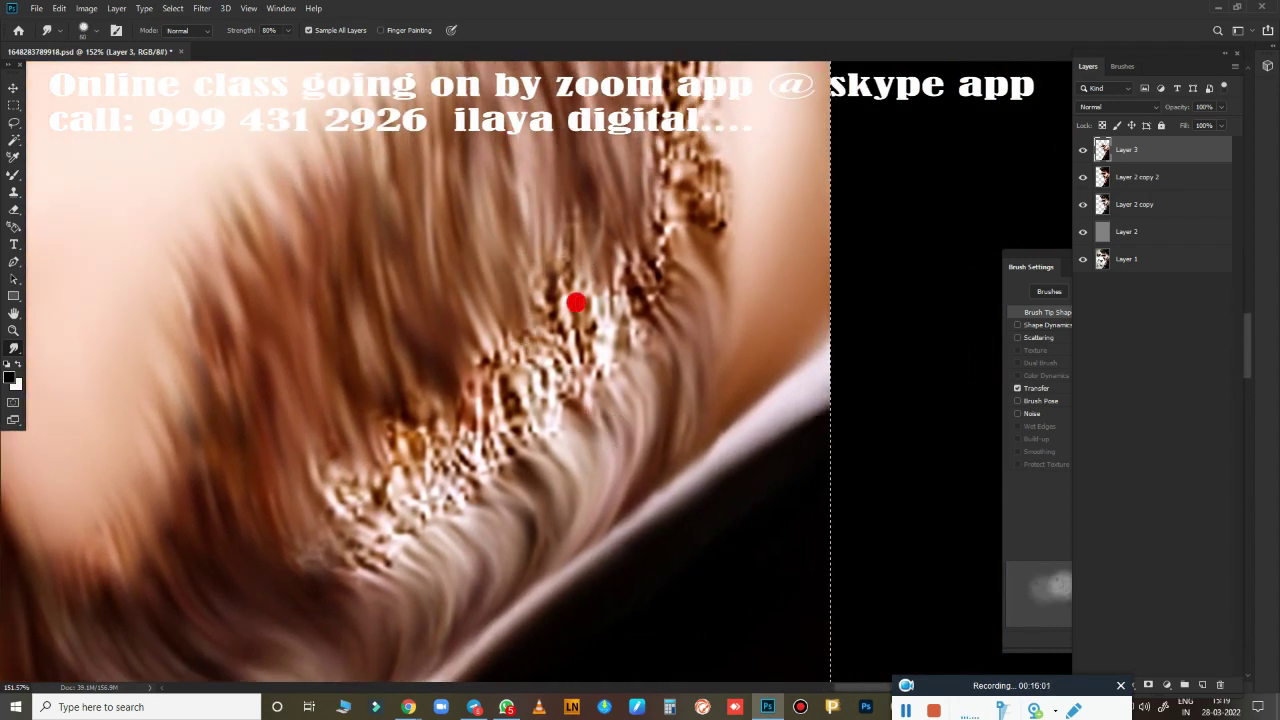
mouse_move(395, 562)
left_mouse_down()
mouse_move(357, 470)
mouse_move(437, 490)
left_mouse_up()
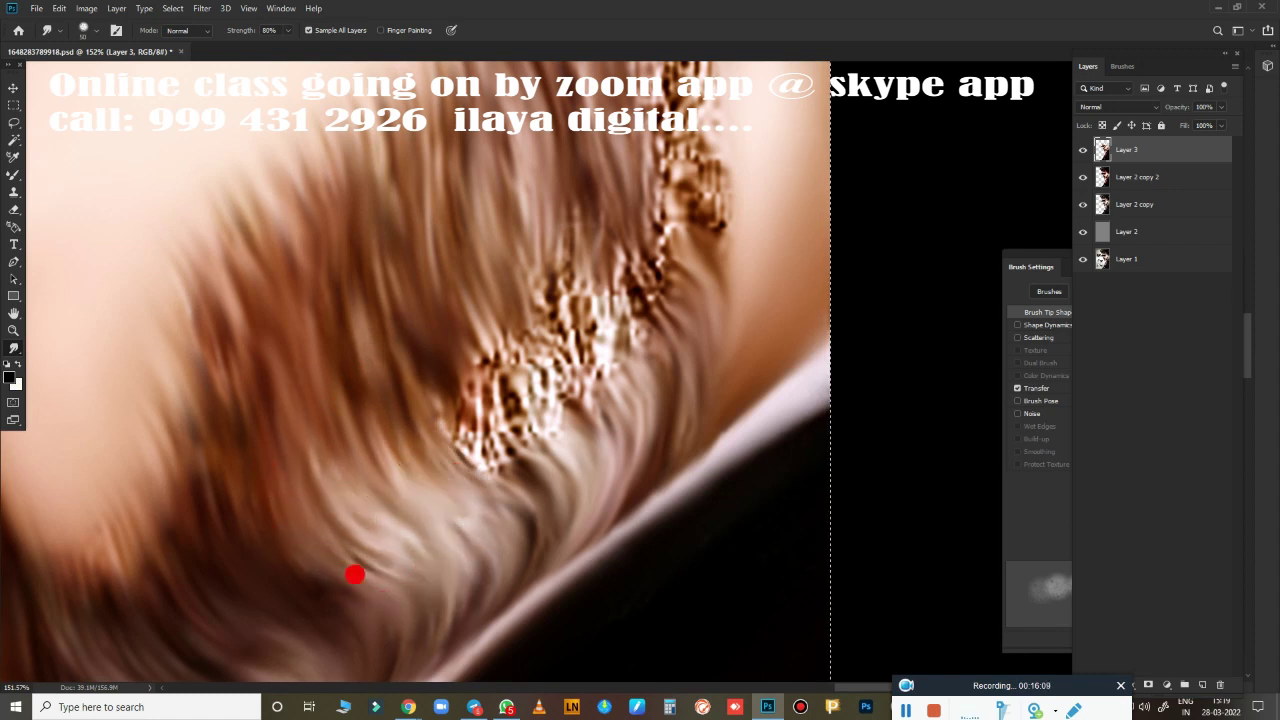
mouse_move(355, 574)
left_mouse_down()
mouse_move(423, 377)
mouse_move(489, 269)
mouse_move(421, 327)
mouse_move(546, 220)
mouse_move(640, 443)
mouse_move(518, 533)
mouse_move(551, 332)
mouse_move(509, 251)
mouse_move(540, 337)
mouse_move(514, 443)
mouse_move(469, 492)
left_mouse_up()
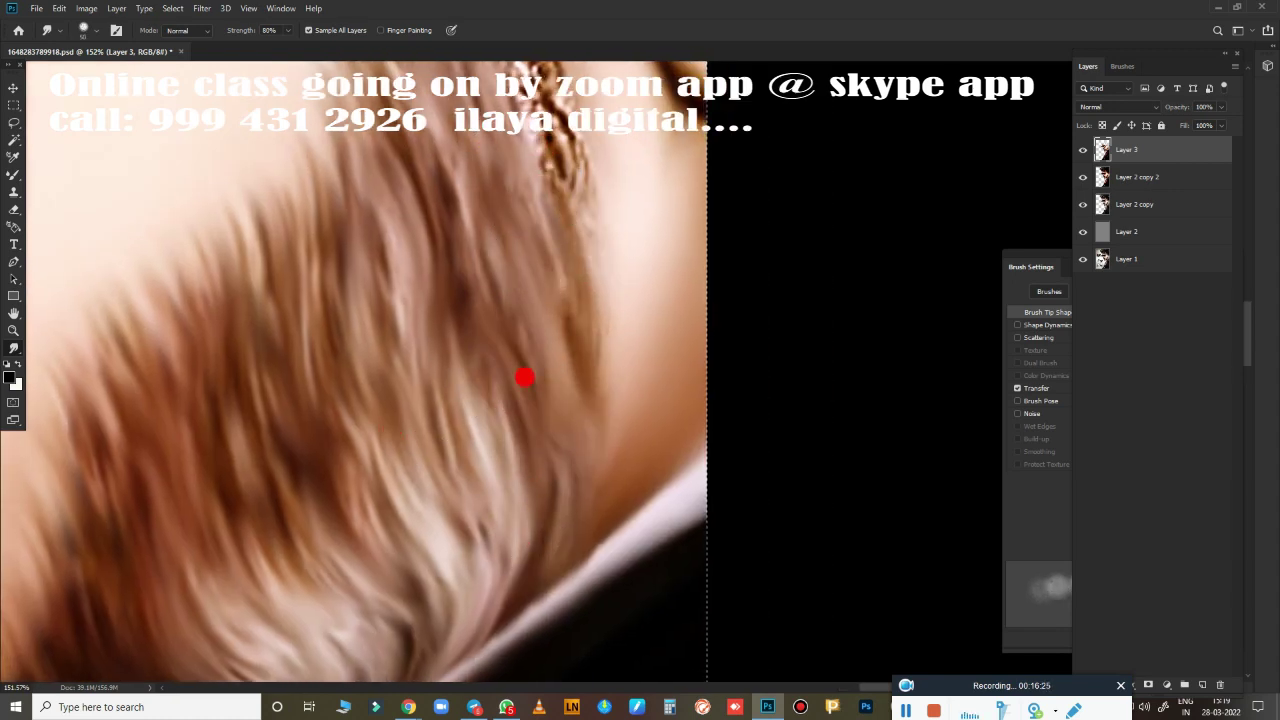
key("ctrl+z")
Smudge the top hair strand down past the mole, blend cheek-side beard strands, and zoom out.
scroll(526, 543, "up", 1)
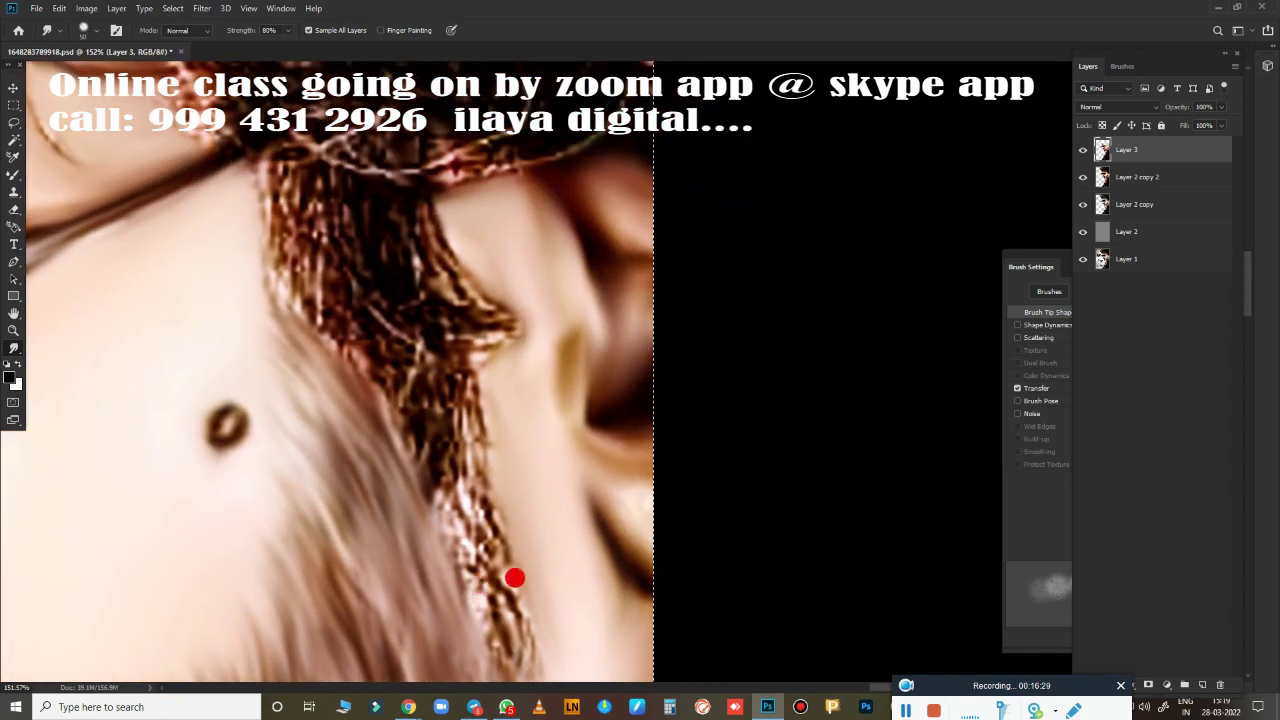
mouse_move(240, 155)
left_mouse_down()
mouse_move(263, 214)
mouse_move(237, 223)
mouse_move(305, 389)
left_mouse_up()
mouse_move(265, 141)
left_mouse_down()
mouse_move(260, 120)
mouse_move(300, 130)
mouse_move(391, 209)
mouse_move(397, 322)
mouse_move(330, 296)
mouse_move(438, 353)
mouse_move(438, 268)
mouse_move(515, 365)
mouse_move(513, 377)
mouse_move(386, 180)
mouse_move(391, 343)
mouse_move(349, 376)
left_mouse_up()
mouse_move(590, 503)
left_mouse_down()
mouse_move(551, 277)
mouse_move(586, 371)
mouse_move(574, 403)
mouse_move(595, 474)
left_mouse_up()
scroll(592, 460, "down", 2)
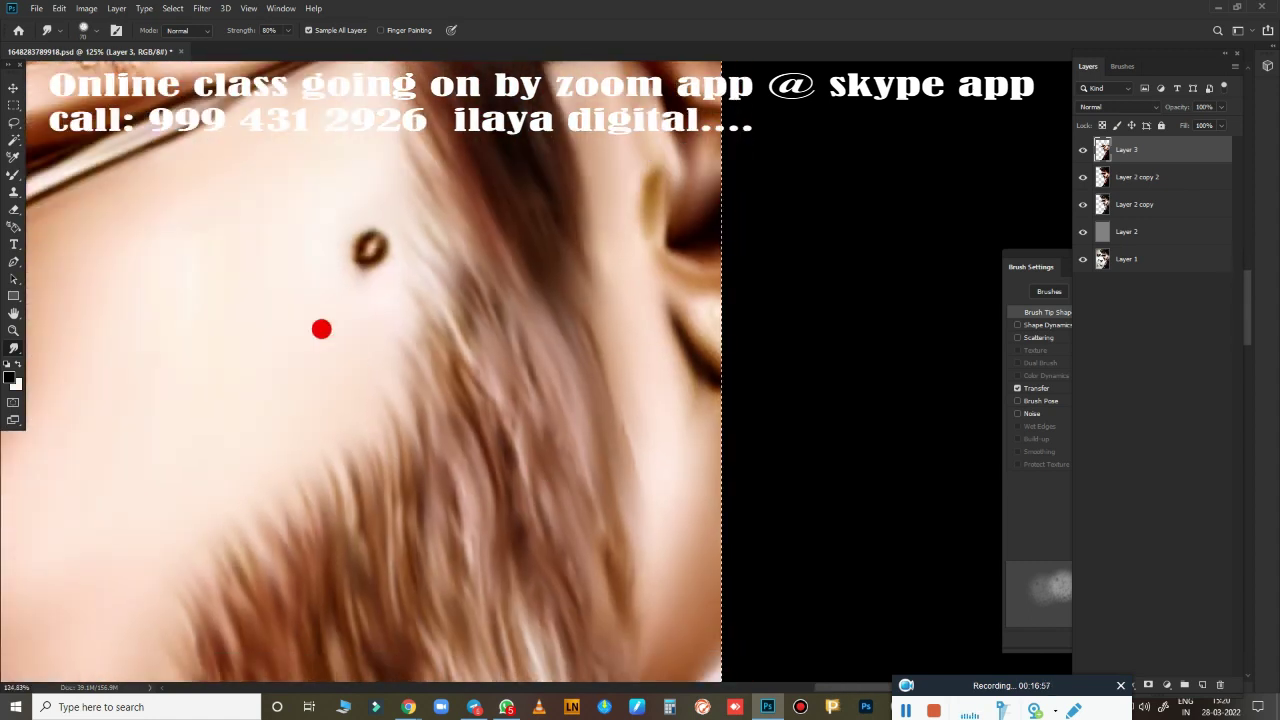
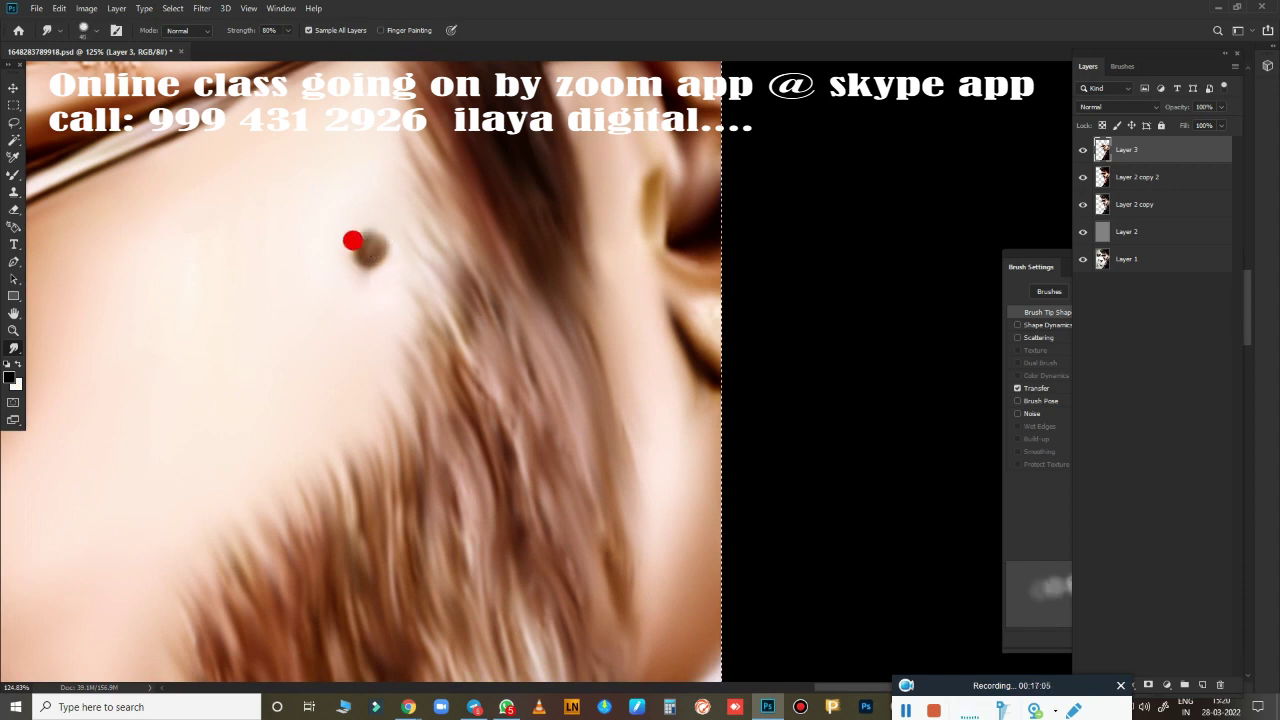
Smudge the stringy forehead hair into a smooth brown band at 80% strength.
scroll(494, 570, "down", 5)
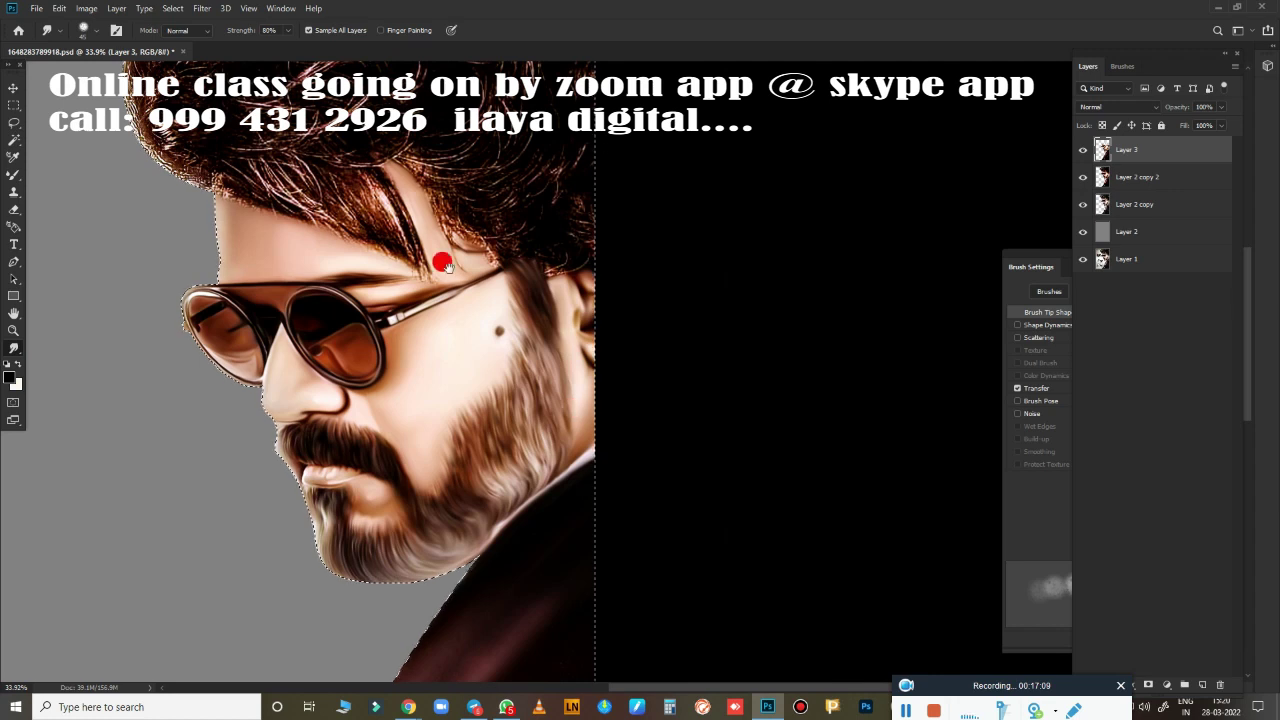
scroll(442, 262, "up", 2)
scroll(643, 500, "up", 2)
scroll(686, 457, "up", 2)
scroll(640, 462, "up", 1)
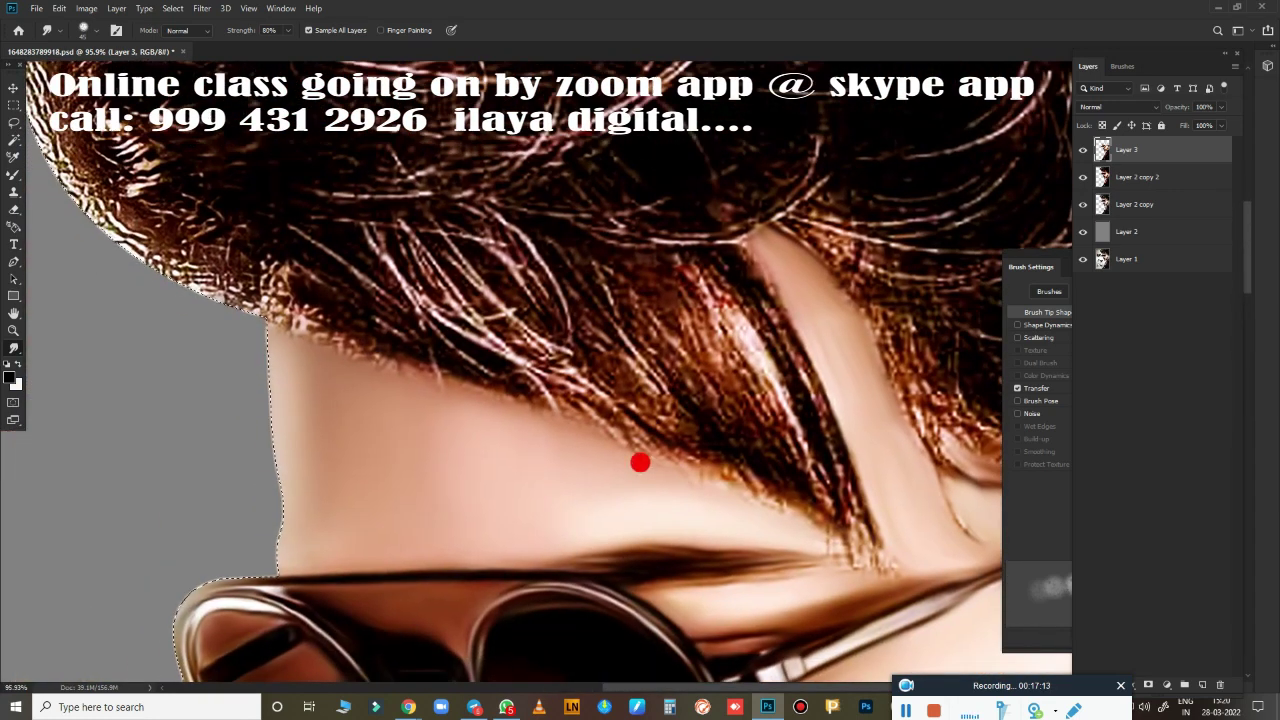
left_click_drag(742, 488, 547, 446)
scroll(594, 430, "down", 5)
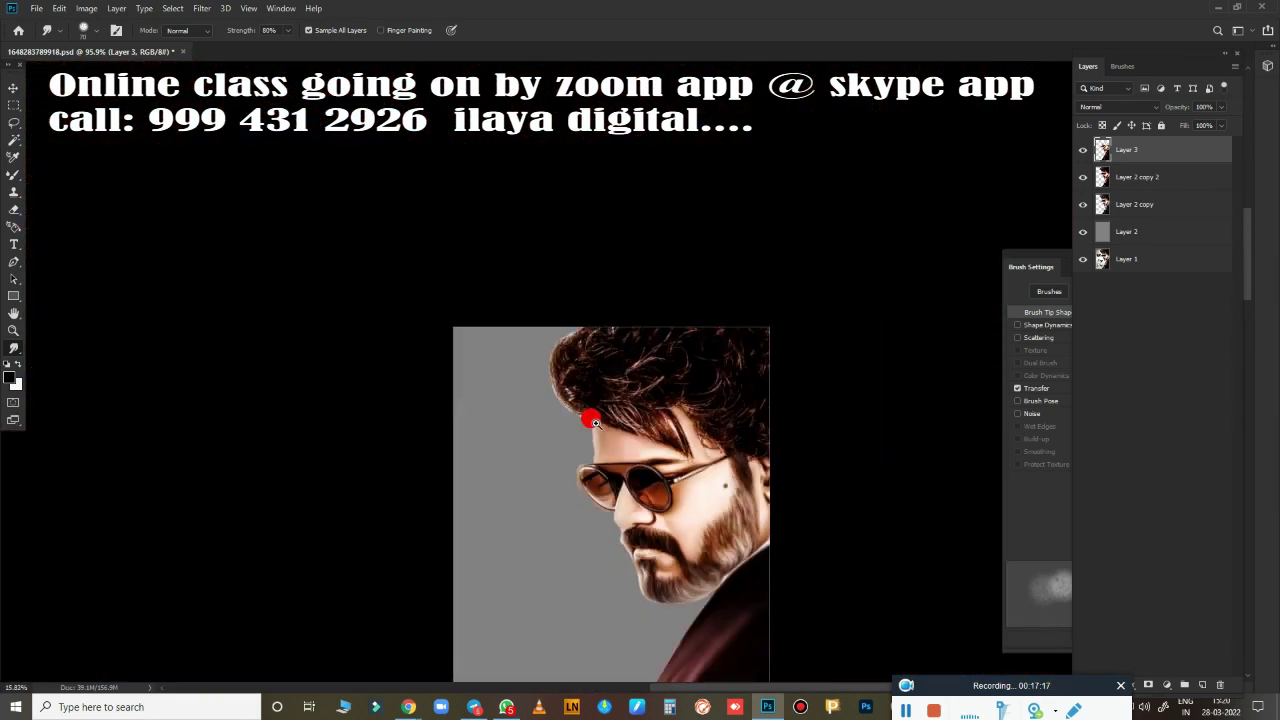
scroll(677, 429, "up", 1)
scroll(729, 414, "up", 2)
scroll(722, 425, "up", 2)
scroll(700, 450, "down", 4)
scroll(643, 557, "up", 5)
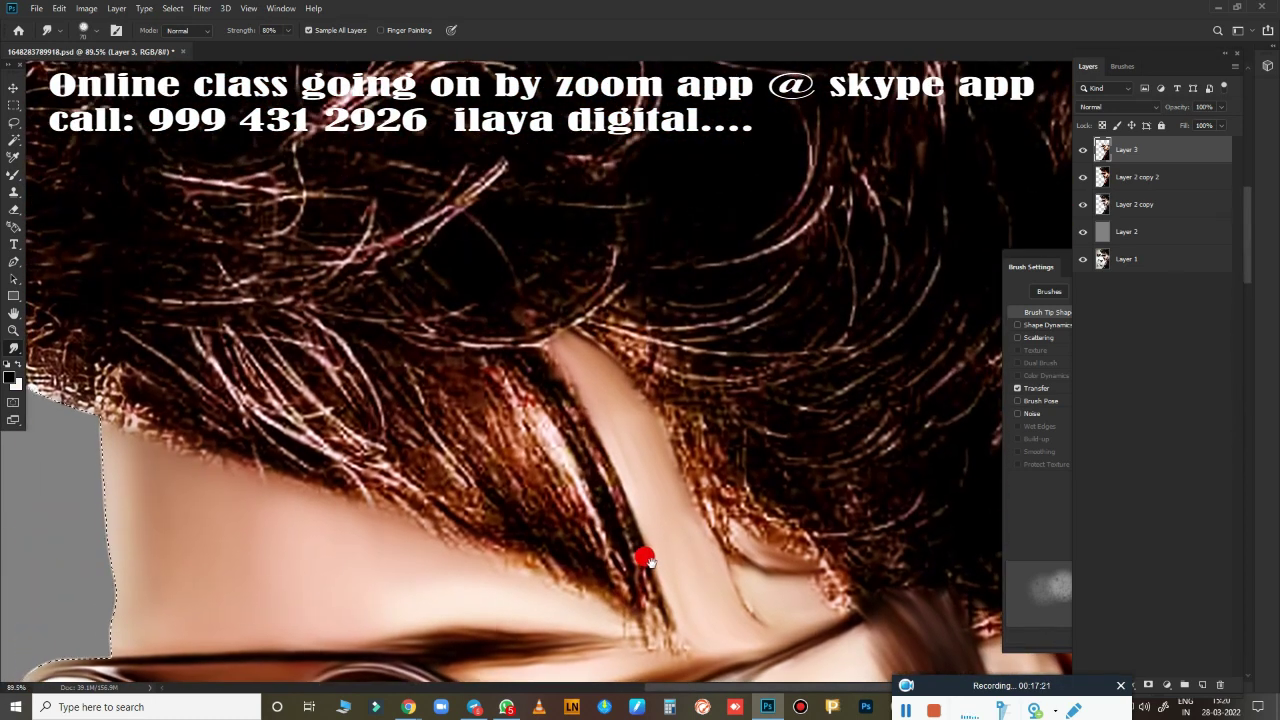
scroll(734, 449, "down", 1)
mouse_move(583, 395)
left_mouse_down()
mouse_move(533, 303)
mouse_move(627, 381)
left_mouse_up()
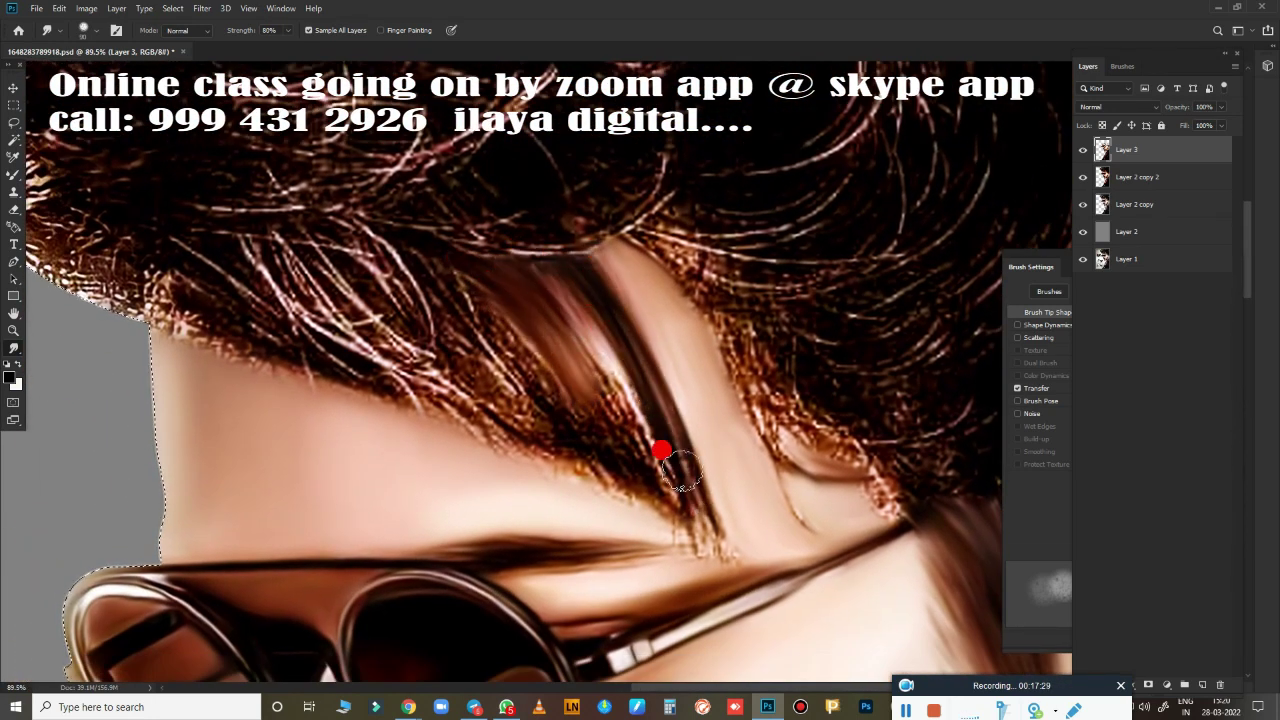
mouse_move(616, 465)
left_mouse_down()
mouse_move(451, 386)
mouse_move(449, 326)
mouse_move(405, 245)
left_mouse_up()
mouse_move(541, 364)
left_mouse_down()
mouse_move(643, 463)
mouse_move(686, 549)
mouse_move(582, 442)
left_mouse_up()
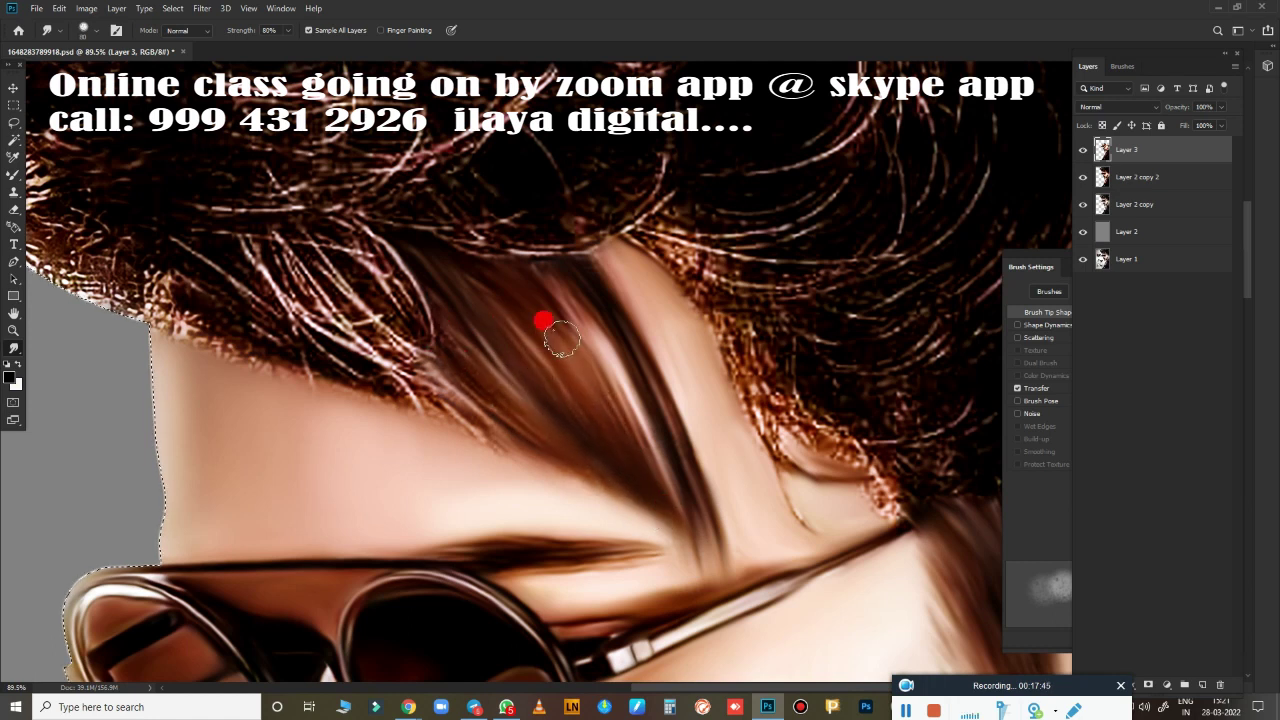
Smear the remaining forehead hair, the hair above the glasses and near the ear into painted strands.
mouse_move(725, 399)
left_mouse_down()
mouse_move(686, 249)
mouse_move(777, 277)
mouse_move(854, 246)
mouse_move(749, 192)
mouse_move(958, 214)
mouse_move(757, 313)
left_mouse_up()
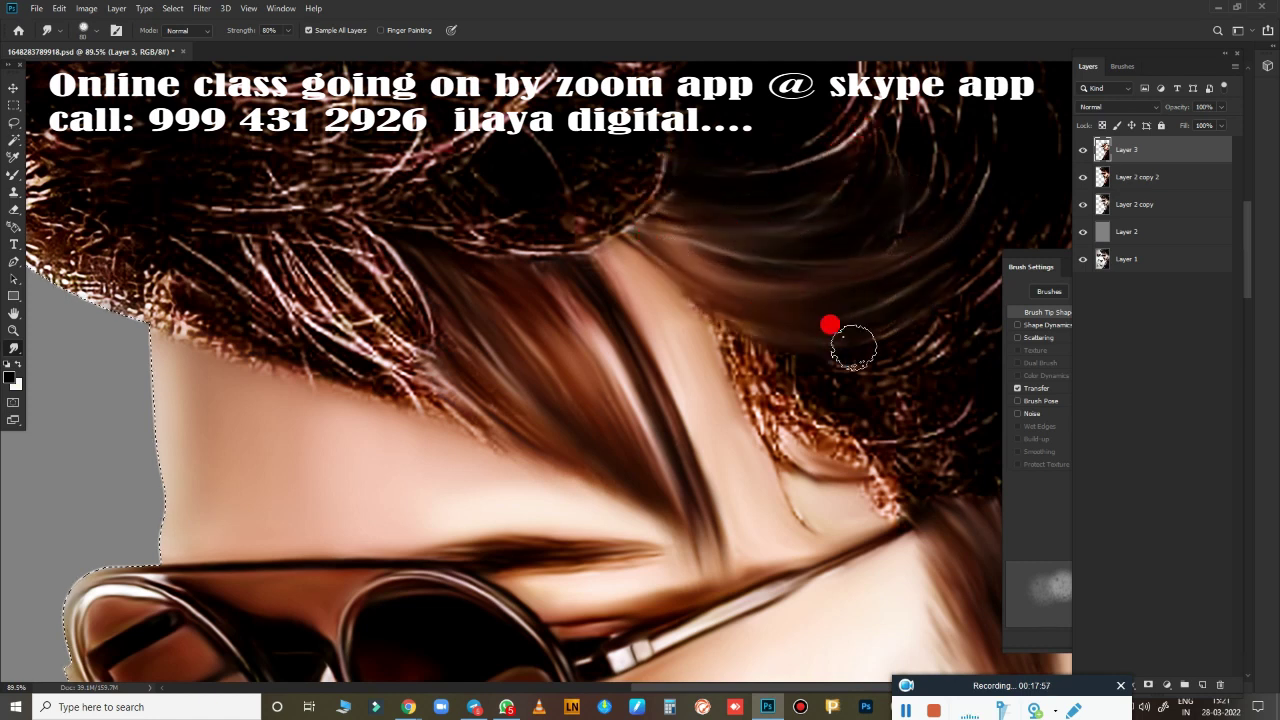
mouse_move(750, 403)
left_mouse_down()
mouse_move(865, 435)
mouse_move(867, 480)
left_mouse_up()
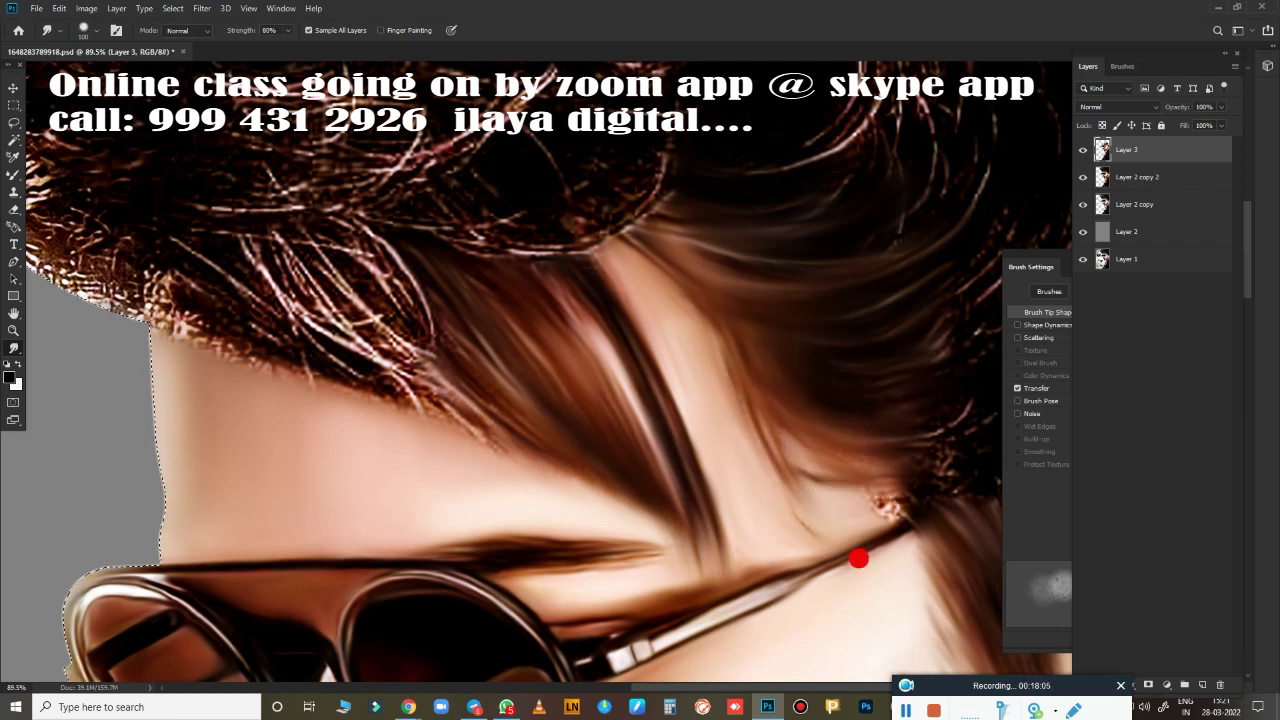
left_click_drag(858, 558, 316, 523)
left_click_drag(478, 482, 438, 395)
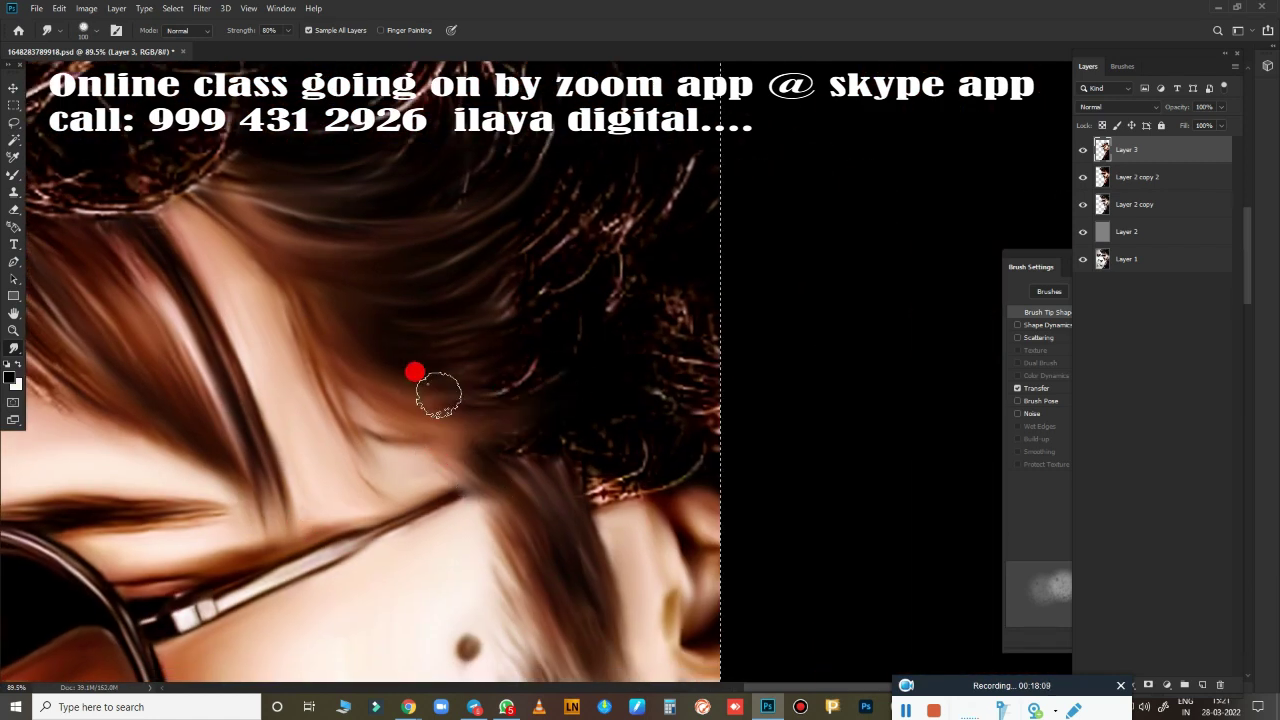
left_click_drag(640, 472, 711, 432)
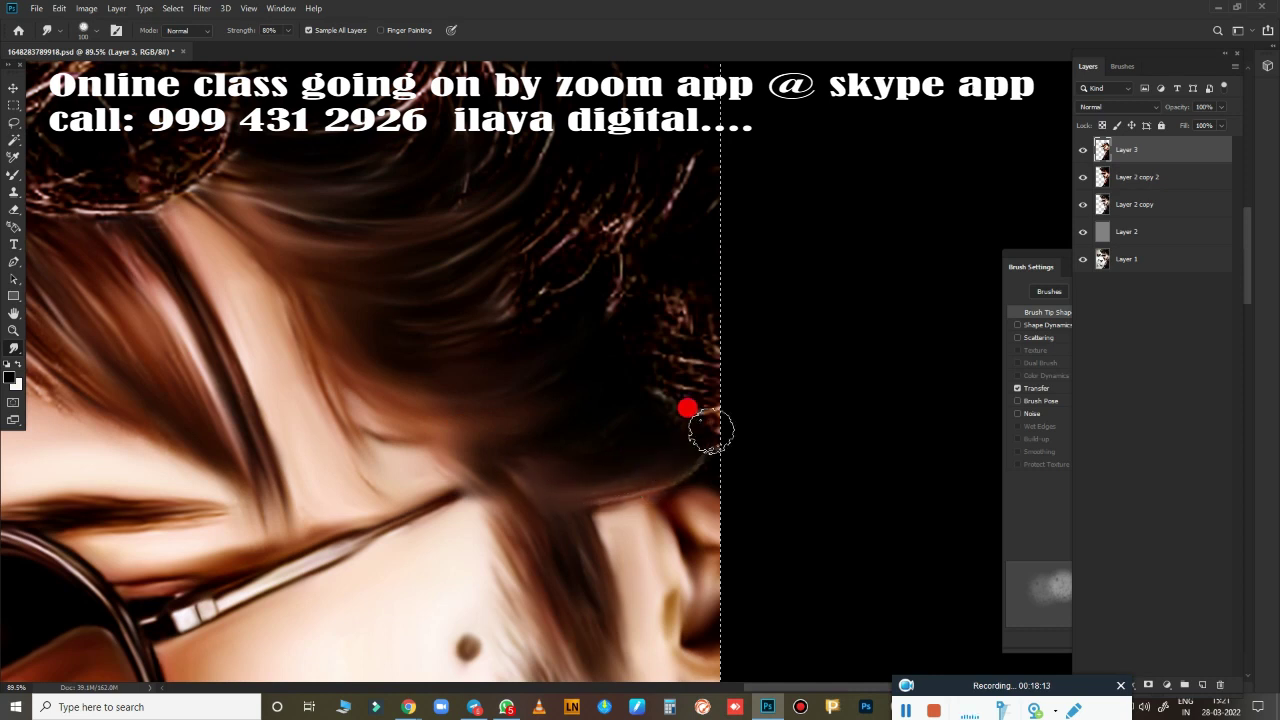
left_click_drag(659, 300, 745, 358)
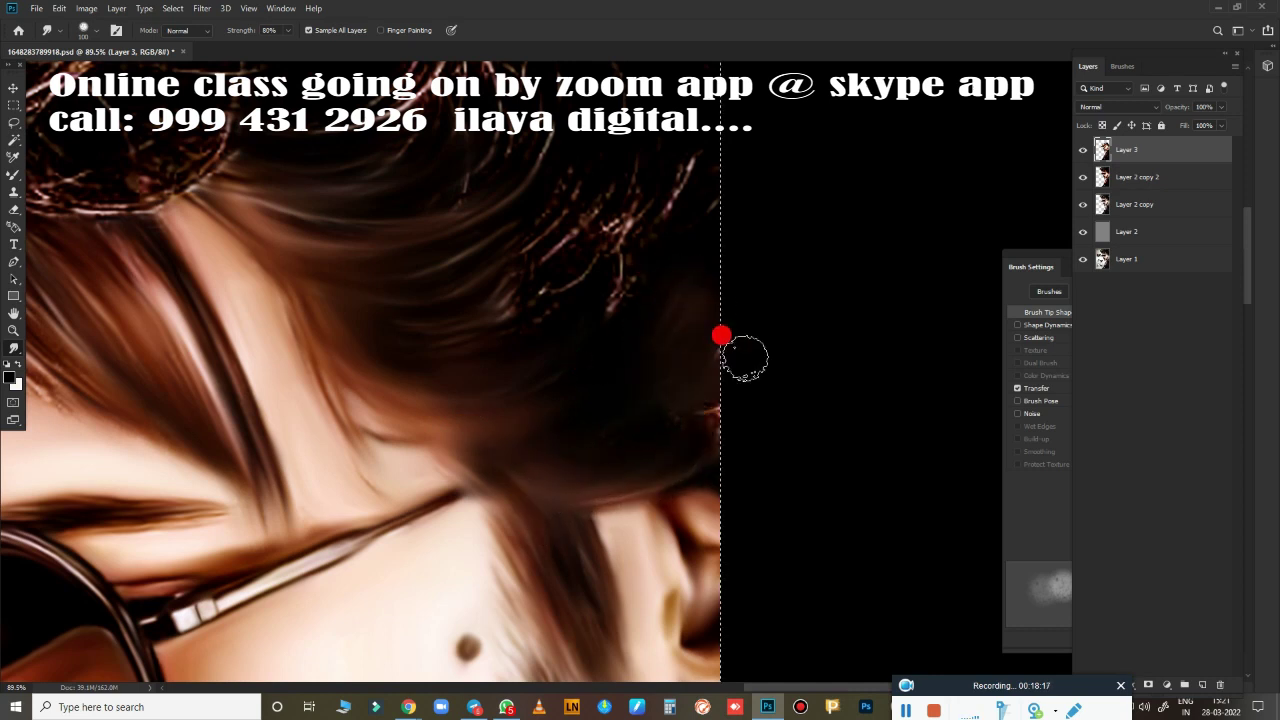
scroll(713, 436, "down", 1)
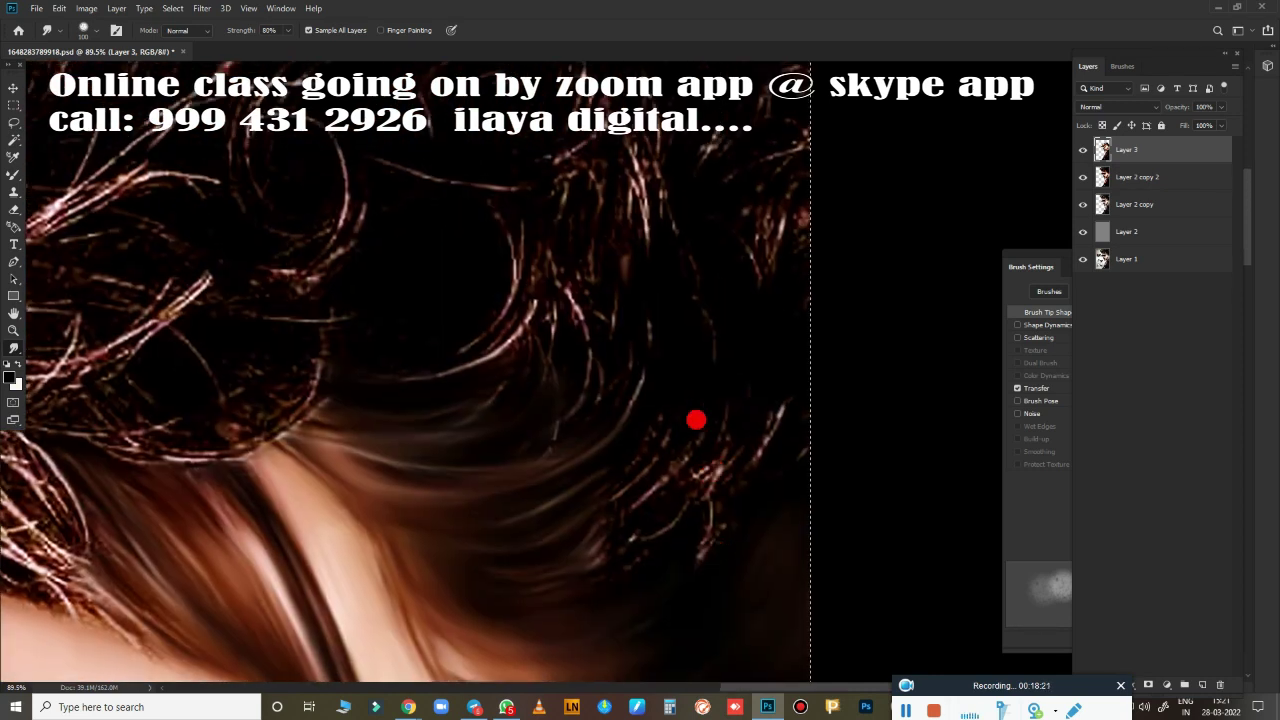
Drag swirling Smudge strokes through the right crown curls, streaking them down into brown strands.
scroll(720, 447, "down", 1)
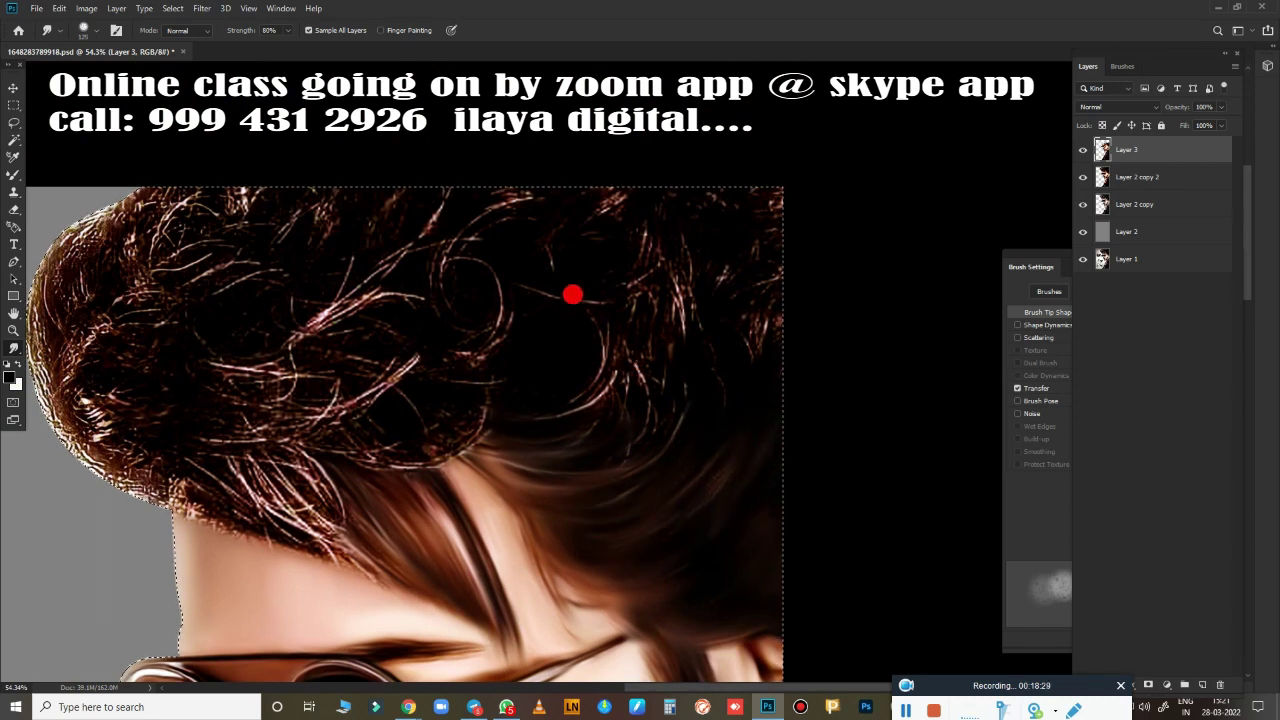
mouse_move(572, 294)
left_mouse_down()
mouse_move(620, 340)
mouse_move(615, 449)
left_mouse_up()
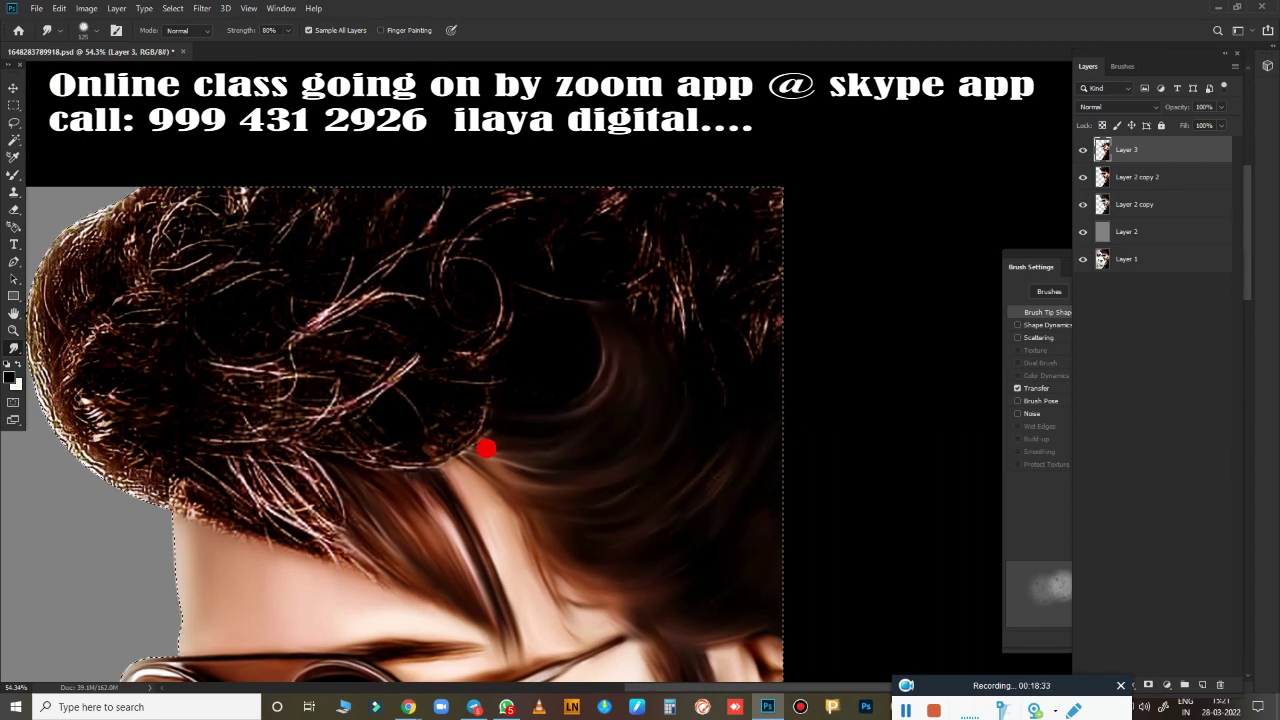
mouse_move(620, 244)
left_mouse_down()
mouse_move(645, 315)
mouse_move(693, 333)
left_mouse_up()
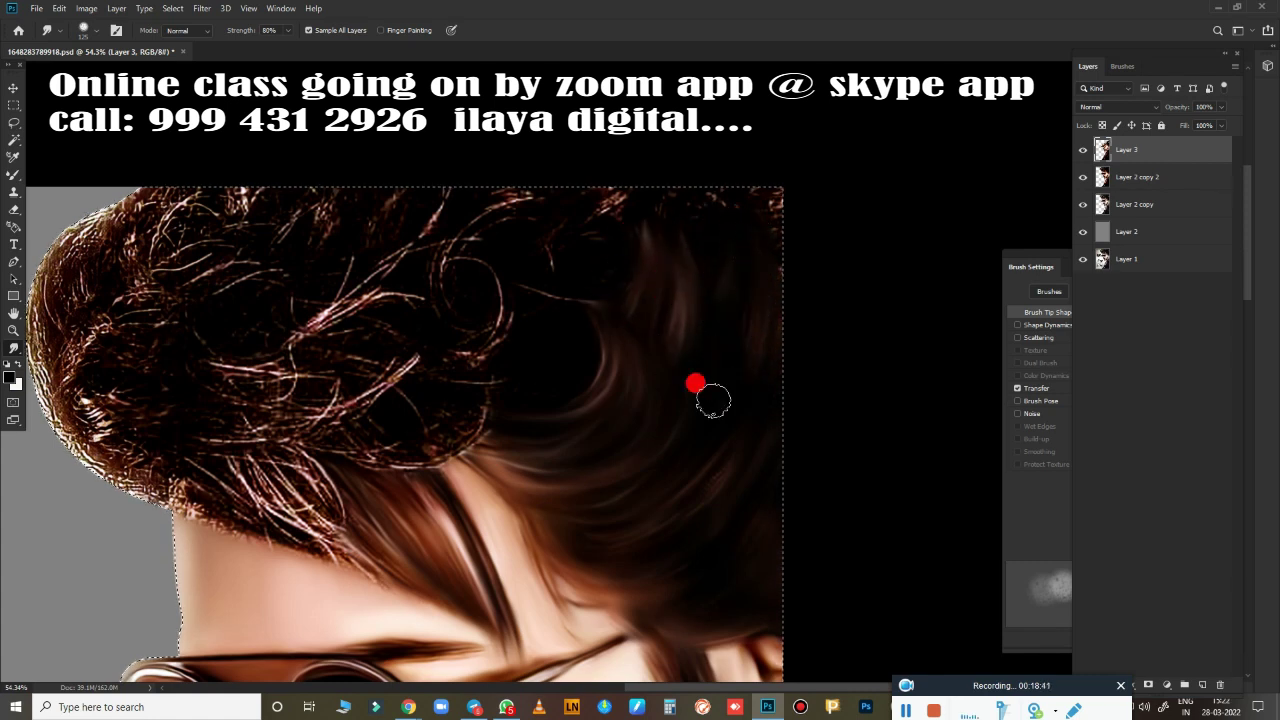
left_click_drag(733, 236, 713, 142)
mouse_move(697, 197)
left_mouse_down()
mouse_move(551, 318)
mouse_move(583, 263)
mouse_move(551, 297)
mouse_move(611, 220)
mouse_move(624, 270)
mouse_move(440, 294)
mouse_move(477, 240)
left_mouse_up()
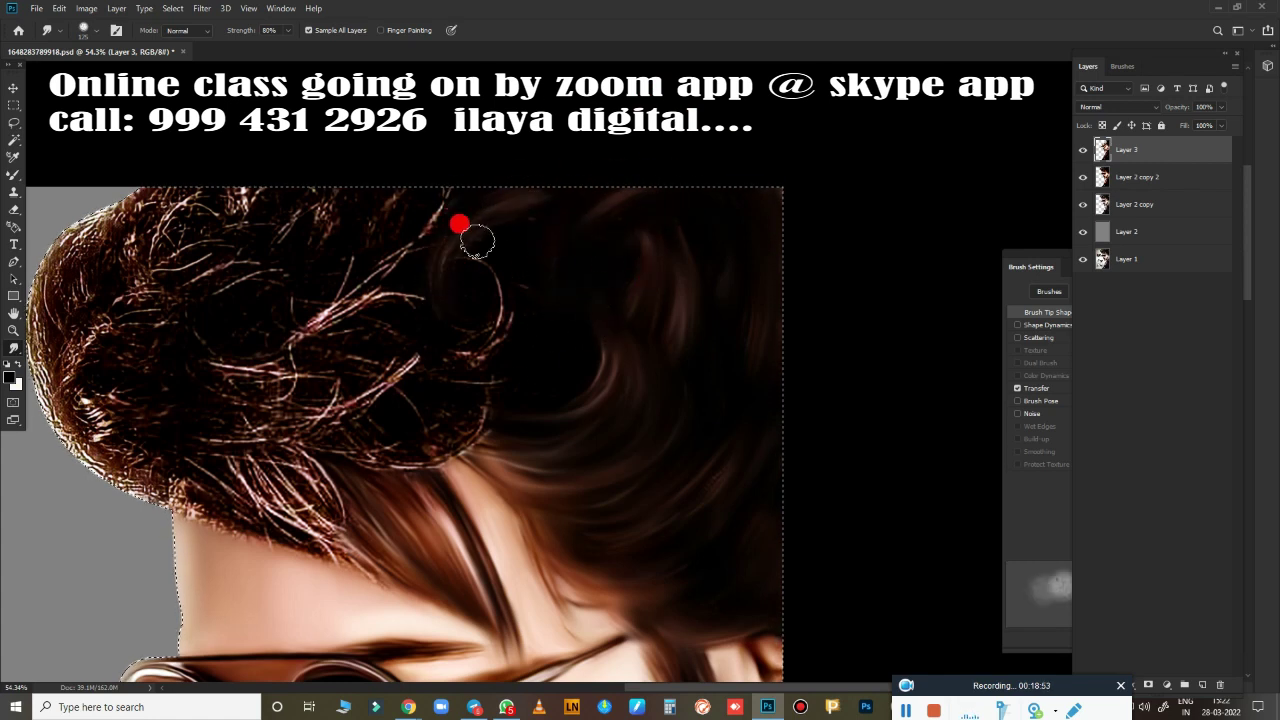
mouse_move(459, 324)
left_mouse_down()
mouse_move(469, 342)
mouse_move(327, 452)
mouse_move(429, 451)
mouse_move(403, 409)
mouse_move(458, 445)
mouse_move(476, 352)
left_mouse_up()
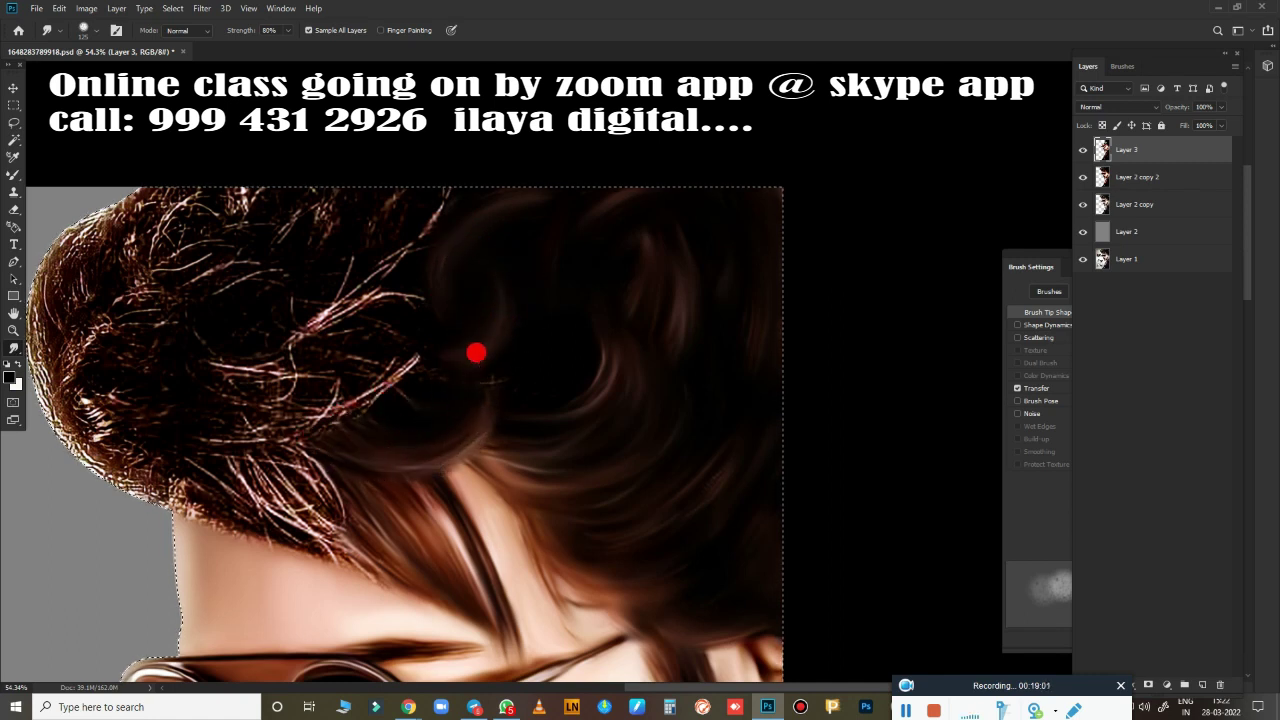
scroll(400, 451, "up", 2)
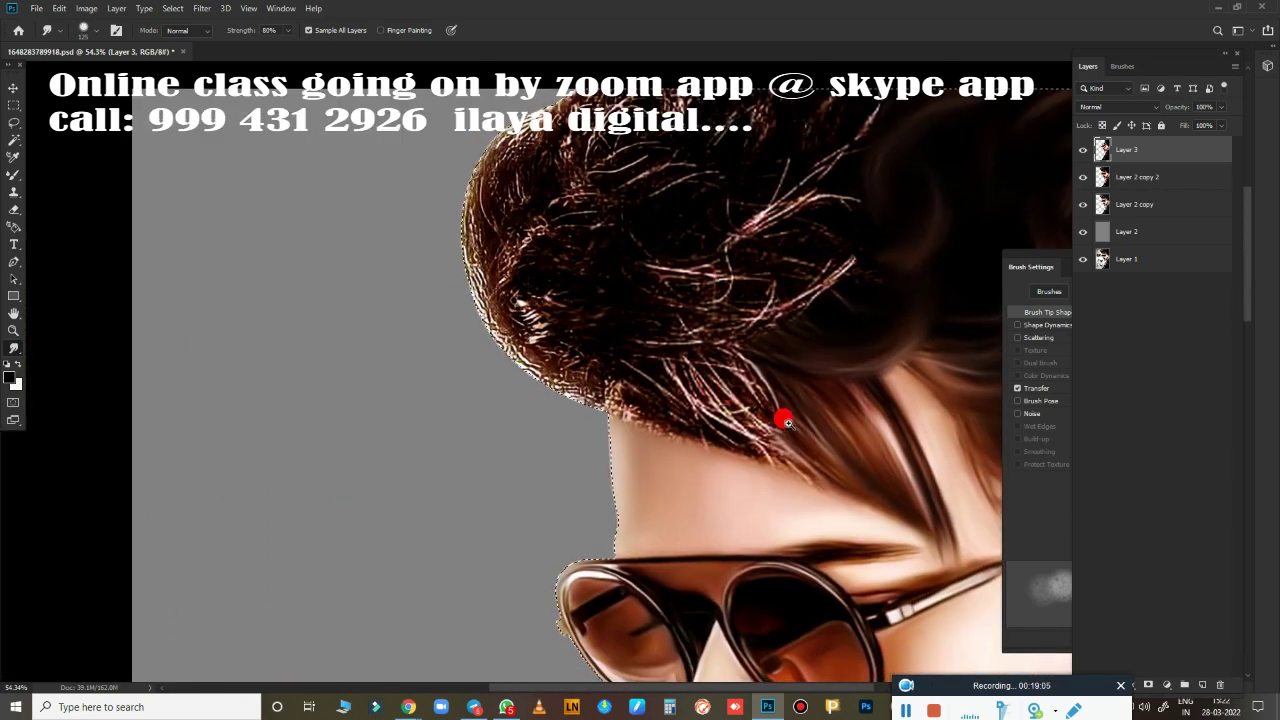
Smudge the bright wiry strands above the neck into smooth dark hair.
scroll(788, 441, "up", 2)
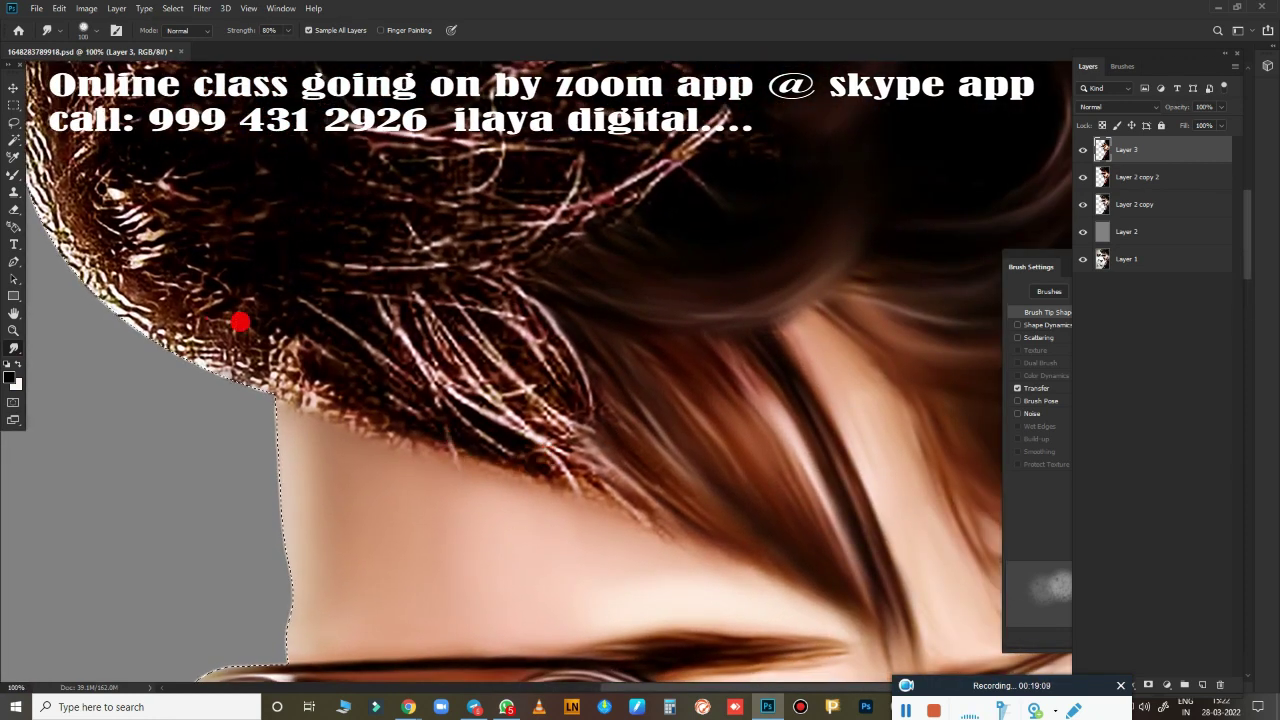
scroll(480, 449, "down", 5)
scroll(400, 457, "up", 5)
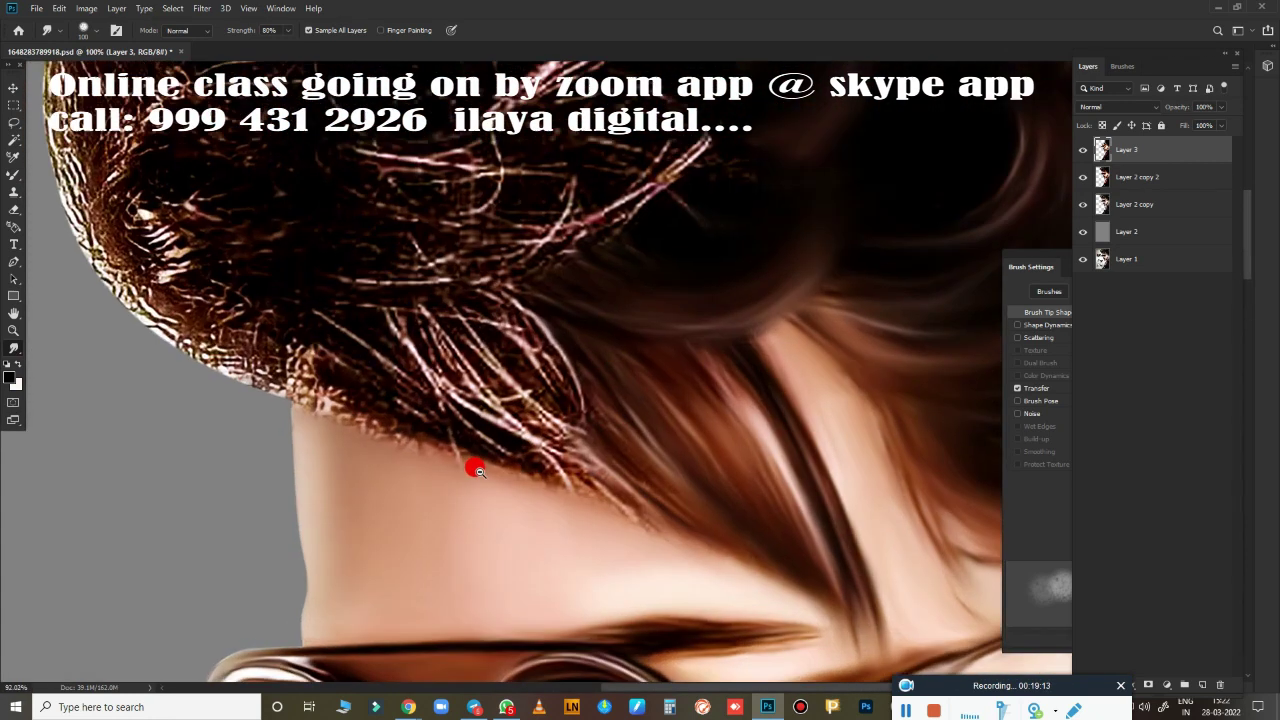
mouse_move(516, 491)
left_mouse_down()
mouse_move(492, 392)
mouse_move(469, 369)
mouse_move(497, 320)
mouse_move(462, 277)
mouse_move(393, 340)
mouse_move(459, 274)
mouse_move(371, 246)
mouse_move(520, 191)
mouse_move(590, 125)
mouse_move(566, 229)
mouse_move(583, 191)
mouse_move(684, 120)
mouse_move(731, 200)
mouse_move(709, 206)
mouse_move(690, 143)
left_mouse_up()
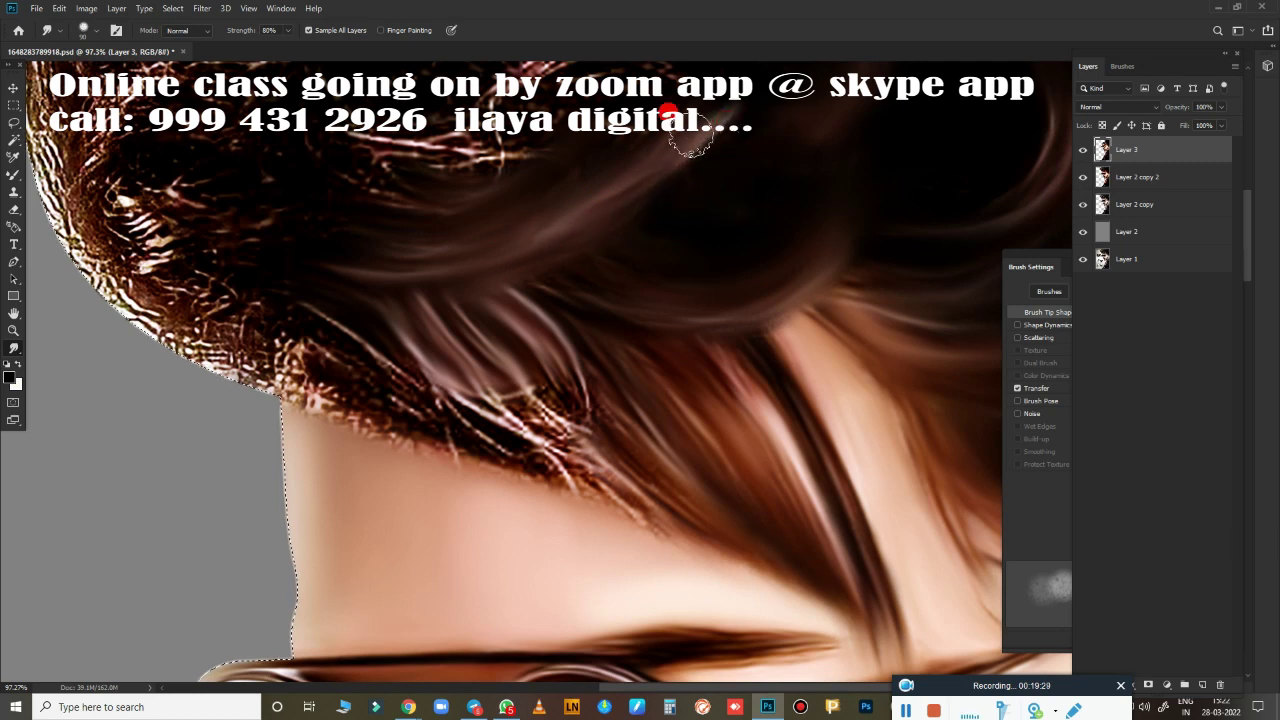
mouse_move(351, 326)
left_mouse_down()
mouse_move(565, 416)
mouse_move(529, 320)
mouse_move(311, 311)
mouse_move(320, 332)
mouse_move(629, 471)
mouse_move(383, 380)
mouse_move(432, 432)
mouse_move(651, 528)
mouse_move(485, 359)
mouse_move(385, 428)
mouse_move(429, 435)
mouse_move(775, 612)
mouse_move(527, 318)
mouse_move(777, 441)
mouse_move(664, 310)
mouse_move(517, 455)
left_mouse_up()
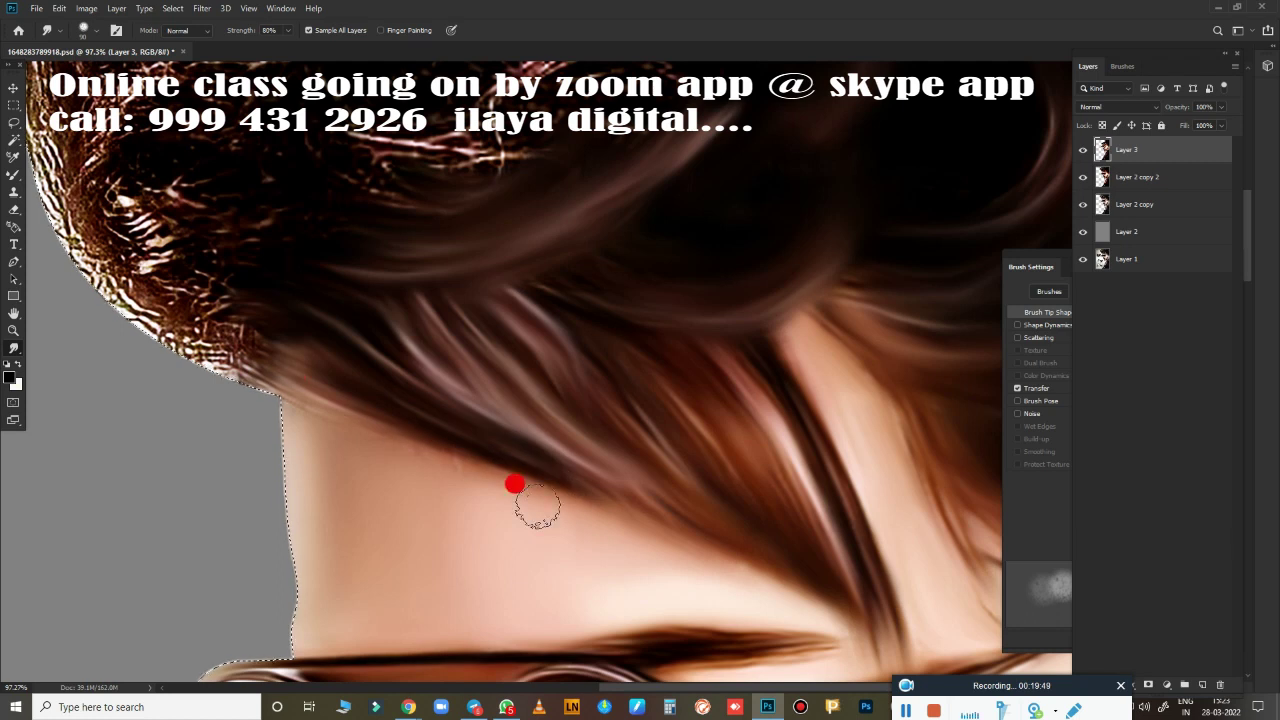
mouse_move(537, 507)
left_mouse_down()
mouse_move(320, 386)
mouse_move(337, 429)
mouse_move(529, 392)
mouse_move(729, 541)
left_mouse_up()
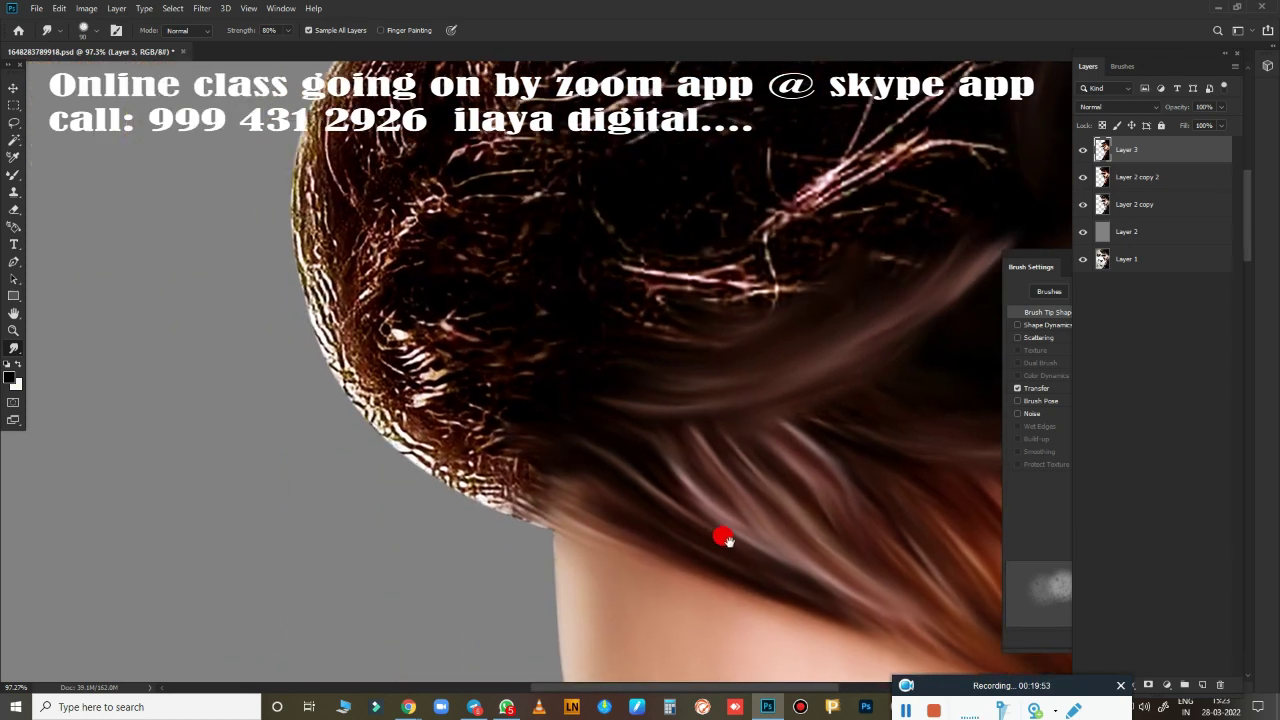
Smooth the top-left hair outline and the remaining light wiry strands.
scroll(740, 485, "down", 3)
scroll(680, 450, "up", 3)
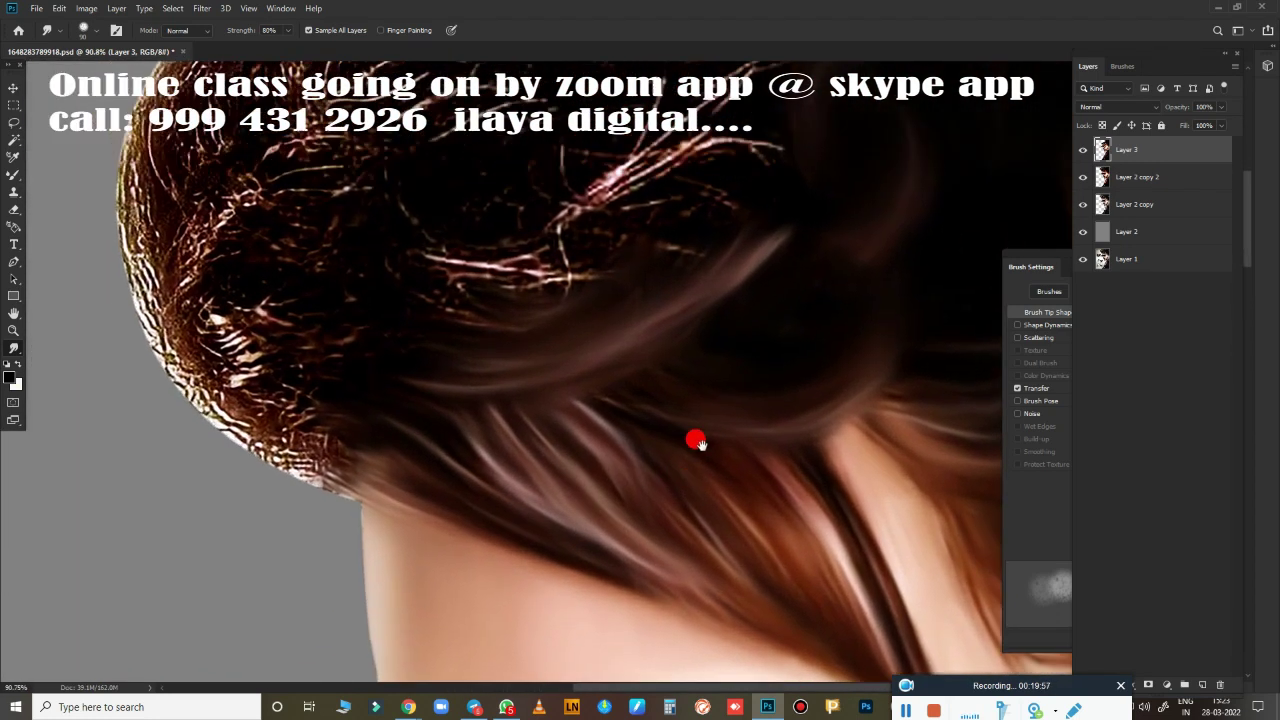
scroll(697, 441, "up", 5)
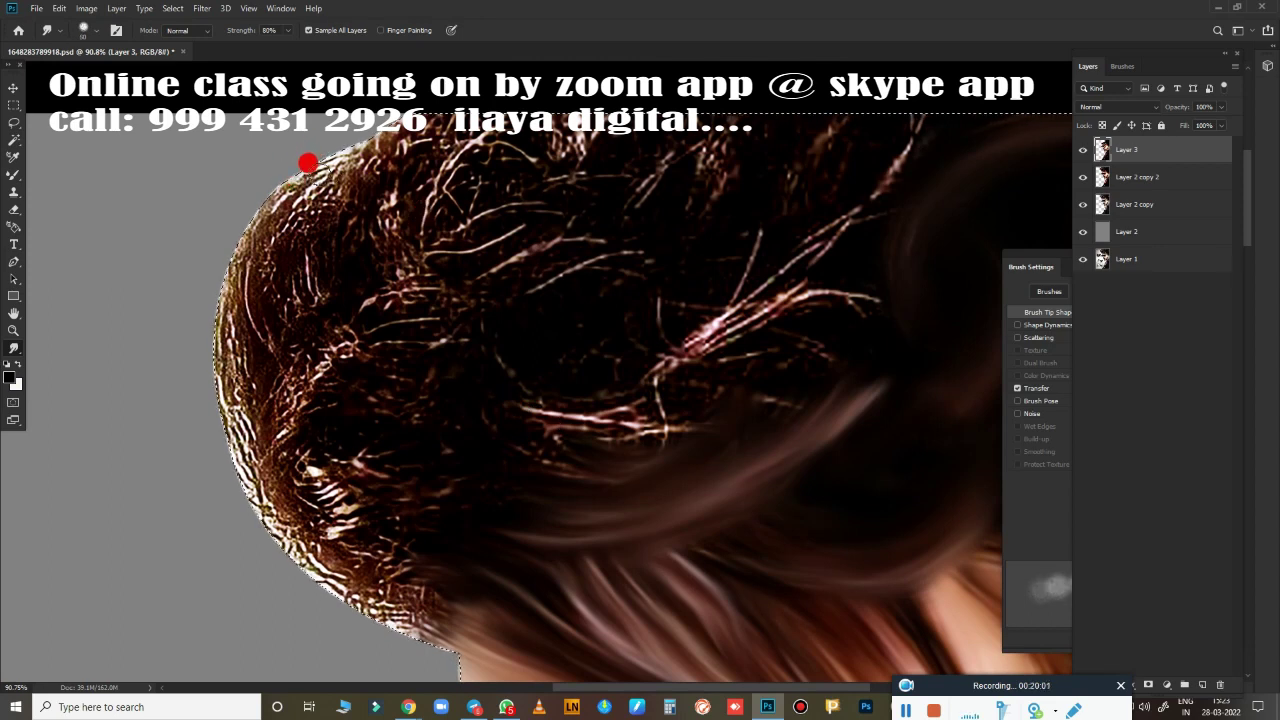
mouse_move(308, 162)
left_mouse_down()
mouse_move(314, 149)
mouse_move(294, 154)
mouse_move(209, 373)
mouse_move(234, 277)
mouse_move(334, 177)
mouse_move(410, 130)
mouse_move(466, 143)
mouse_move(457, 105)
mouse_move(342, 211)
mouse_move(271, 323)
mouse_move(394, 354)
mouse_move(297, 371)
mouse_move(386, 289)
mouse_move(349, 269)
mouse_move(320, 314)
mouse_move(278, 323)
mouse_move(220, 371)
mouse_move(303, 149)
mouse_move(211, 446)
mouse_move(283, 494)
mouse_move(474, 211)
mouse_move(571, 115)
mouse_move(668, 118)
mouse_move(474, 234)
mouse_move(494, 274)
mouse_move(574, 189)
mouse_move(690, 140)
mouse_move(646, 163)
mouse_move(797, 142)
mouse_move(888, 150)
left_mouse_up()
mouse_move(763, 251)
left_mouse_down()
mouse_move(523, 386)
mouse_move(509, 409)
mouse_move(727, 349)
mouse_move(689, 377)
mouse_move(791, 357)
mouse_move(720, 374)
mouse_move(860, 267)
mouse_move(829, 277)
mouse_move(843, 169)
mouse_move(505, 328)
left_mouse_up()
Rotate the canvas about 38°, shrink the brush, then smudge and partly erase the hair edge.
left_click_drag(624, 288, 553, 344)
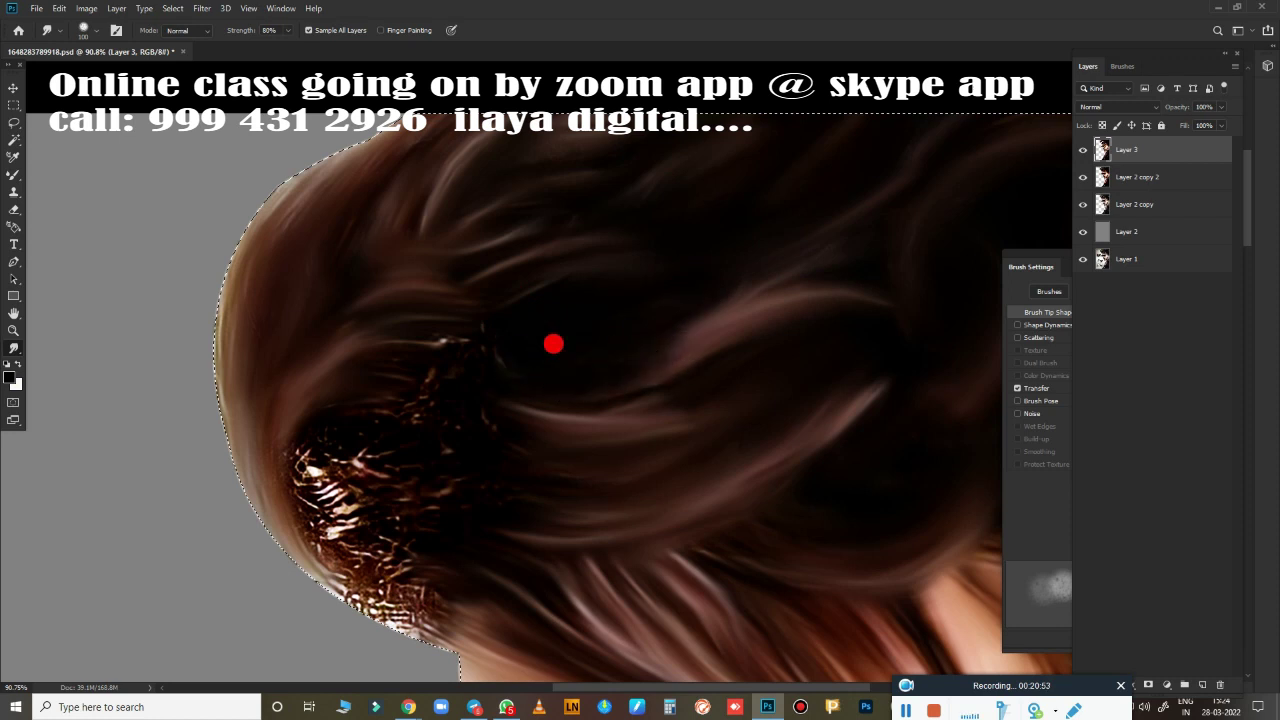
key("r")
mouse_move(523, 466)
left_mouse_down()
mouse_move(593, 435)
mouse_move(583, 486)
left_mouse_up()
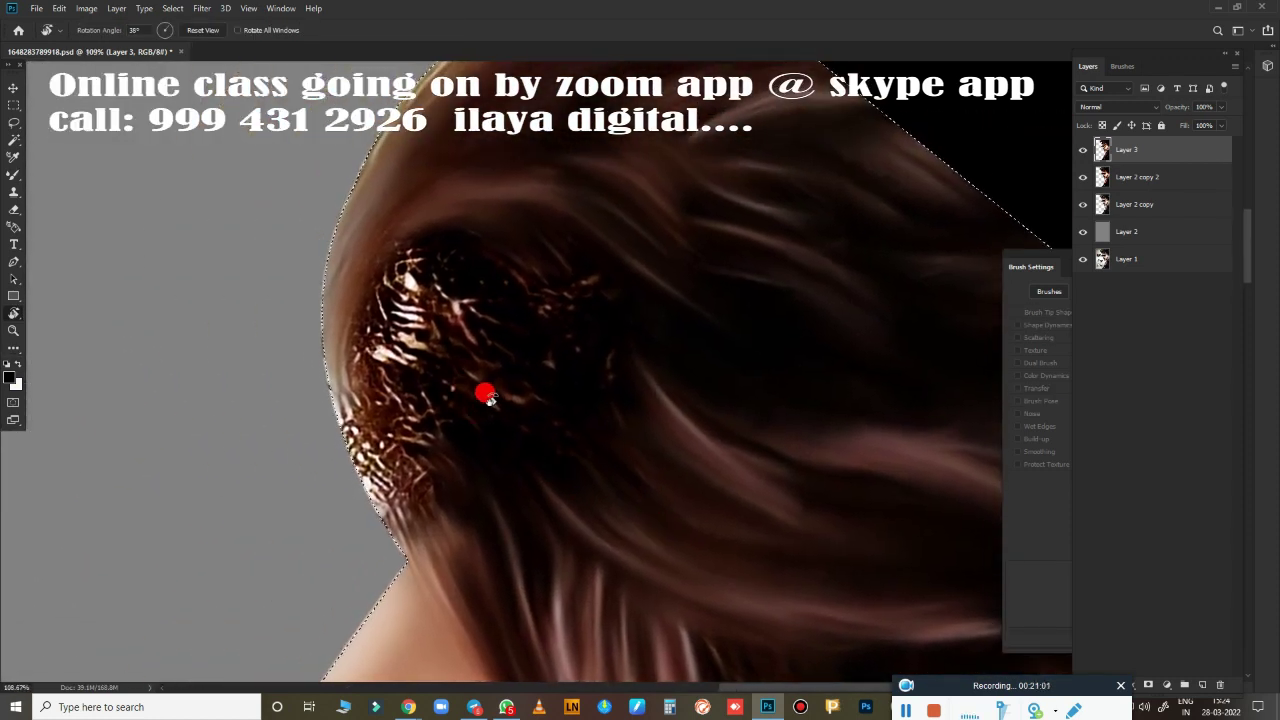
key("bracketleft")
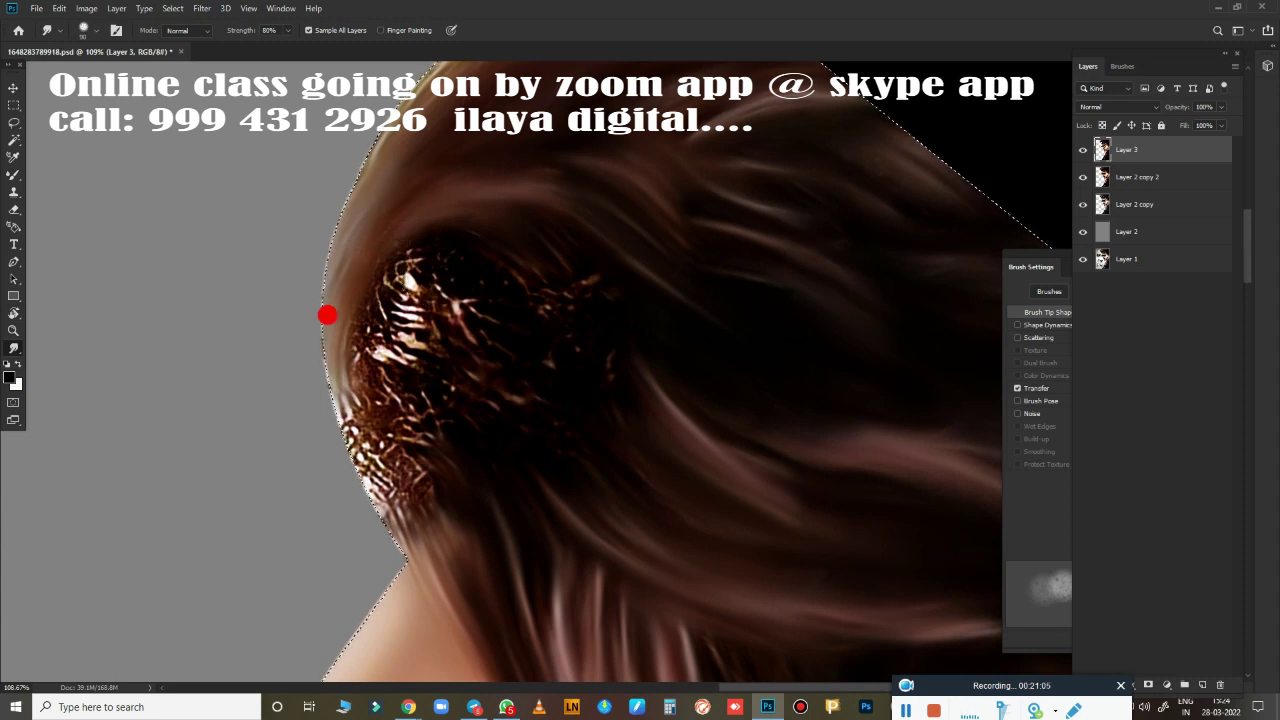
mouse_move(326, 314)
left_mouse_down()
mouse_move(326, 420)
mouse_move(457, 366)
mouse_move(480, 306)
mouse_move(523, 260)
mouse_move(386, 313)
mouse_move(369, 374)
mouse_move(415, 468)
mouse_move(434, 430)
mouse_move(451, 537)
mouse_move(346, 267)
left_mouse_up()
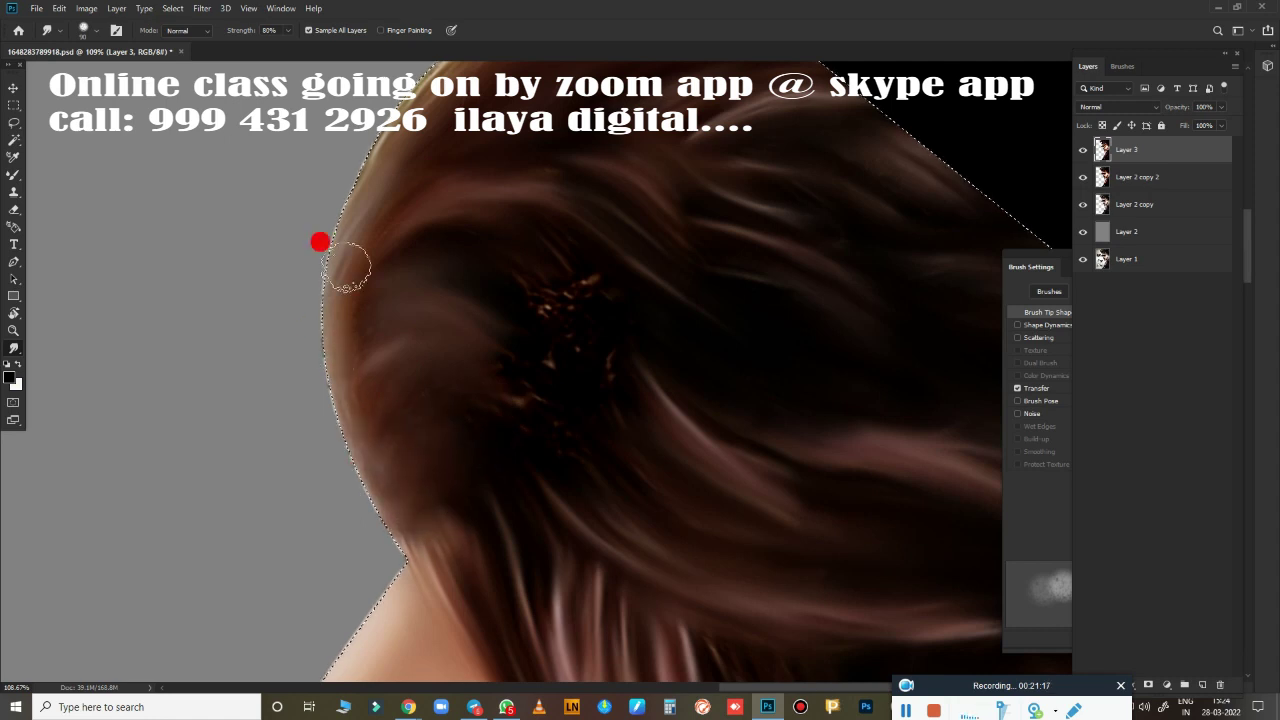
mouse_move(443, 285)
left_mouse_down()
mouse_move(317, 331)
mouse_move(466, 276)
left_mouse_up()
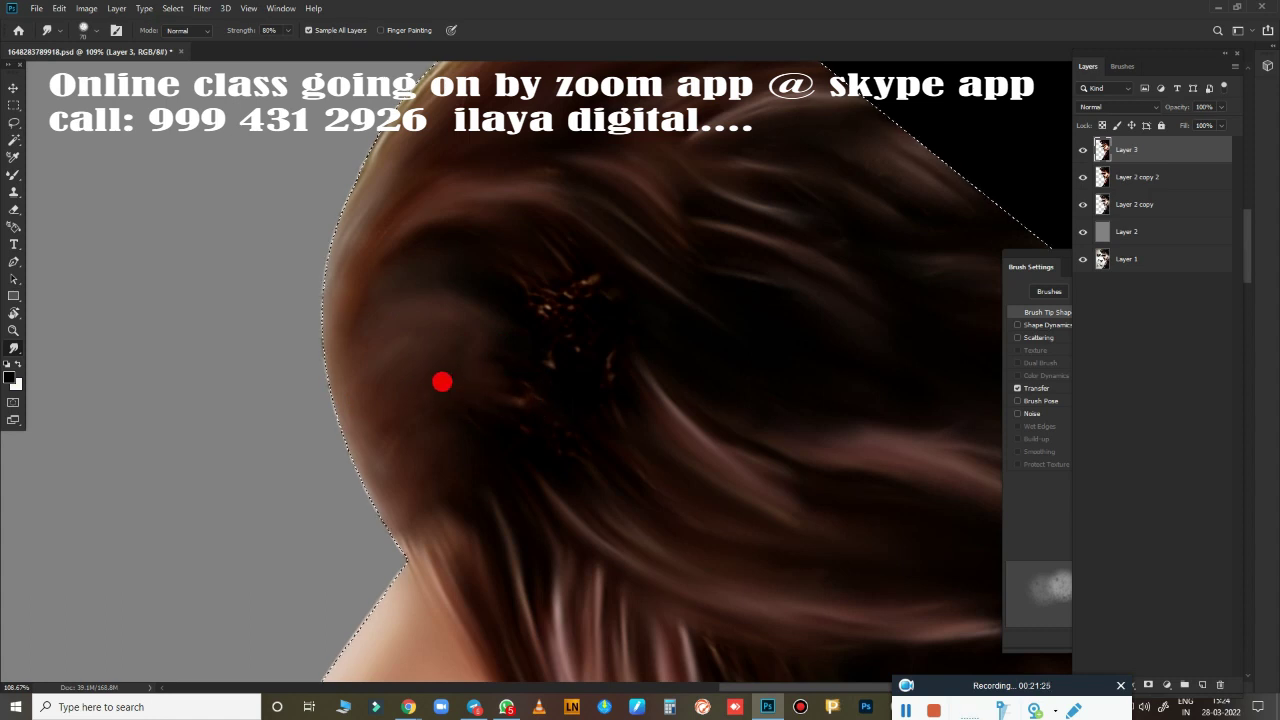
key("e")
mouse_move(442, 381)
left_mouse_down()
mouse_move(391, 400)
mouse_move(426, 297)
mouse_move(357, 354)
mouse_move(397, 438)
mouse_move(424, 459)
mouse_move(410, 265)
mouse_move(468, 317)
mouse_move(420, 349)
mouse_move(408, 377)
left_mouse_up()
Smear the remaining speckled bright strands along the left hair edge into smooth hair.
key("r")
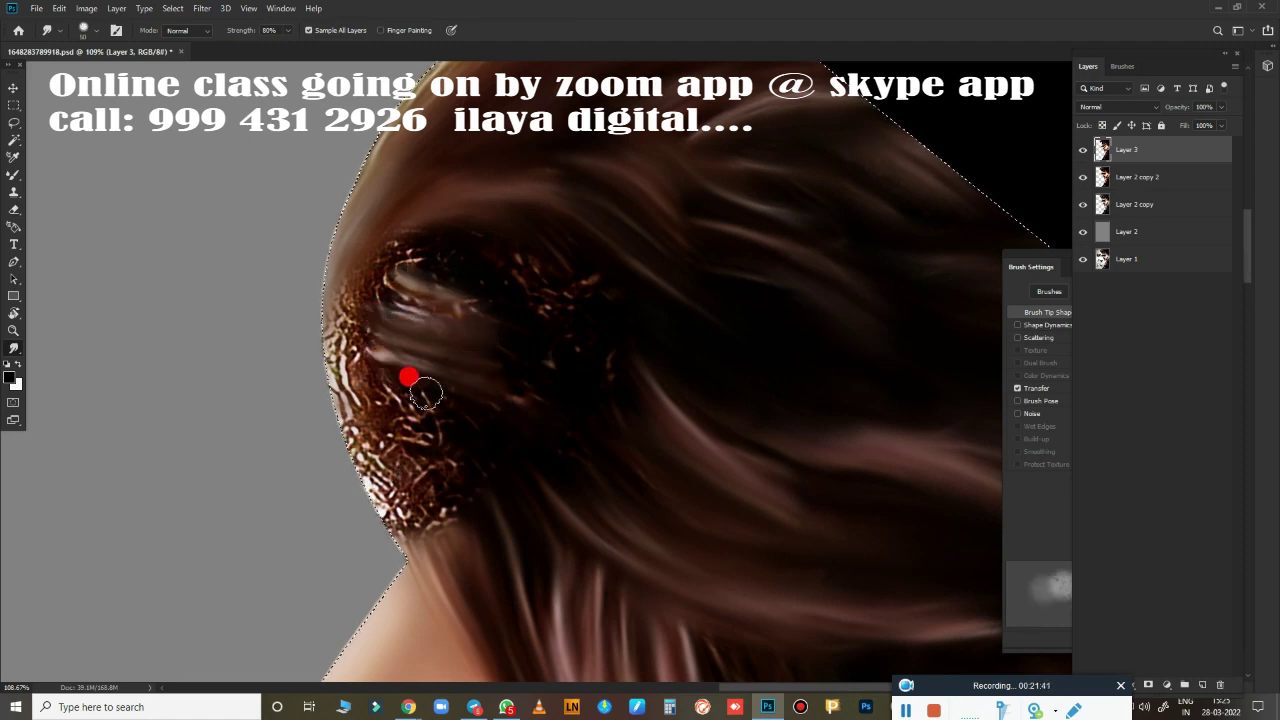
left_click_drag(465, 292, 535, 258)
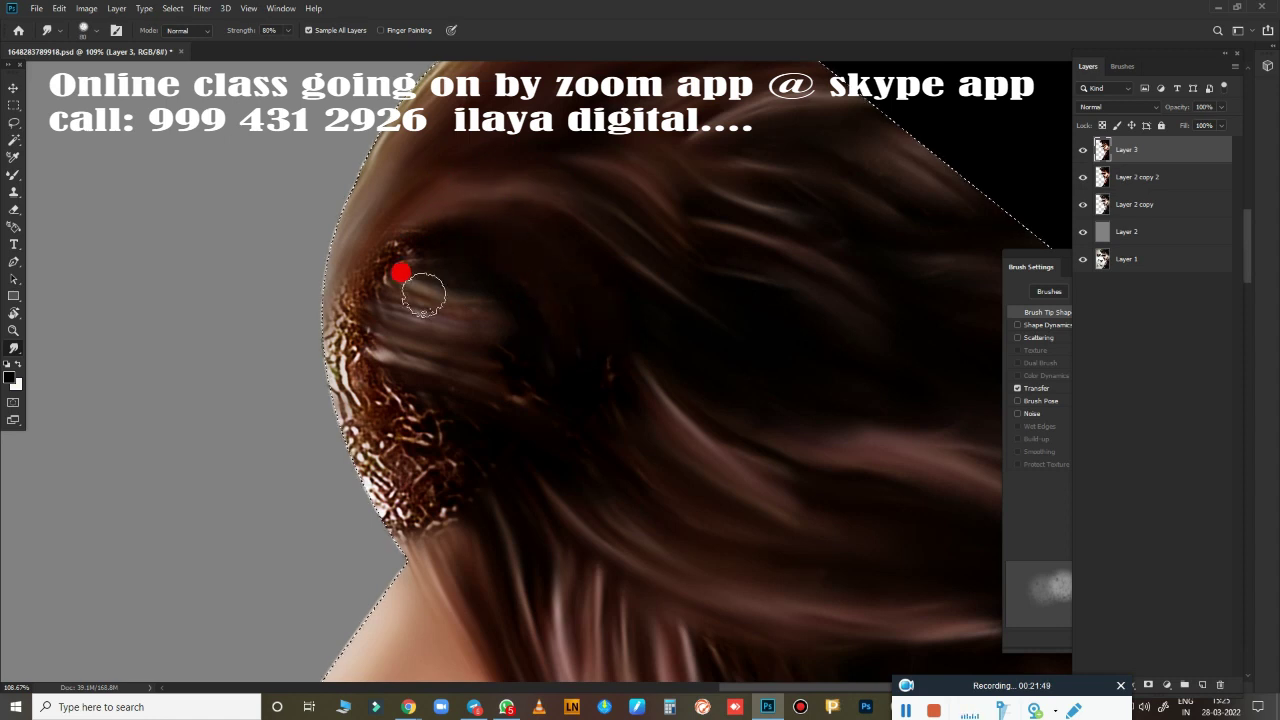
mouse_move(424, 296)
left_mouse_down()
mouse_move(403, 323)
mouse_move(483, 300)
left_mouse_up()
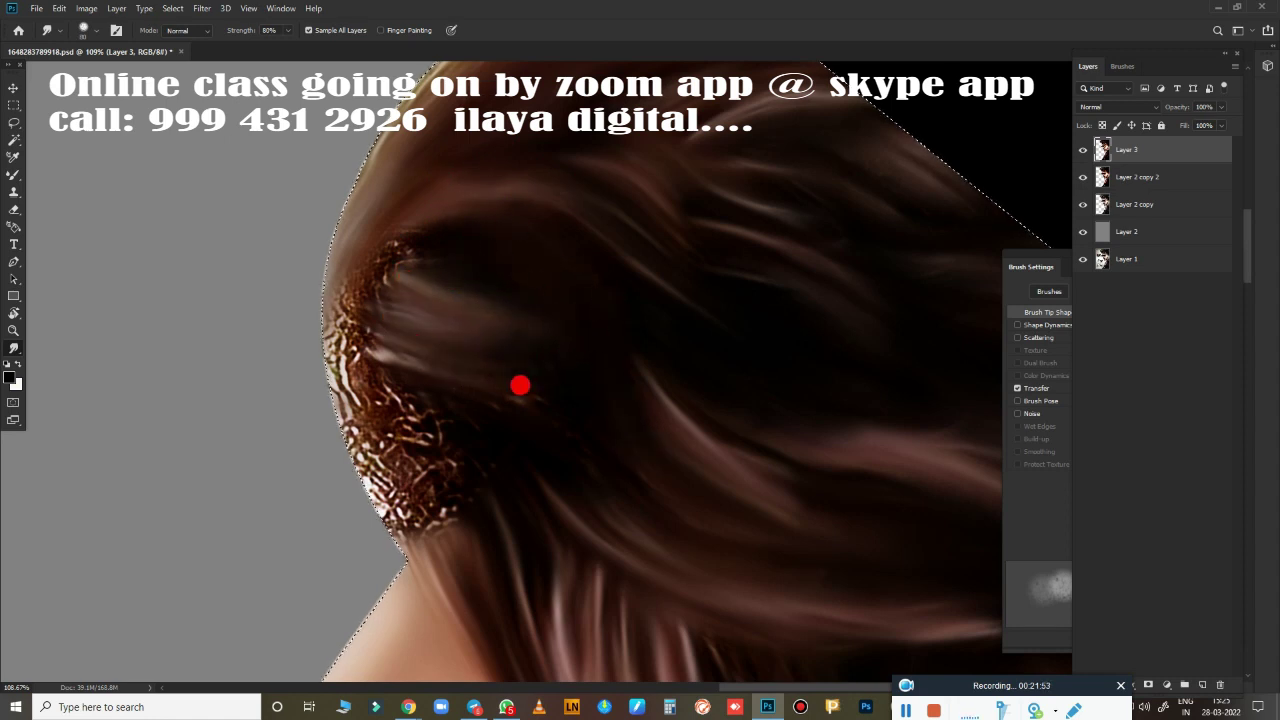
mouse_move(393, 466)
left_mouse_down()
mouse_move(400, 271)
mouse_move(350, 262)
left_mouse_up()
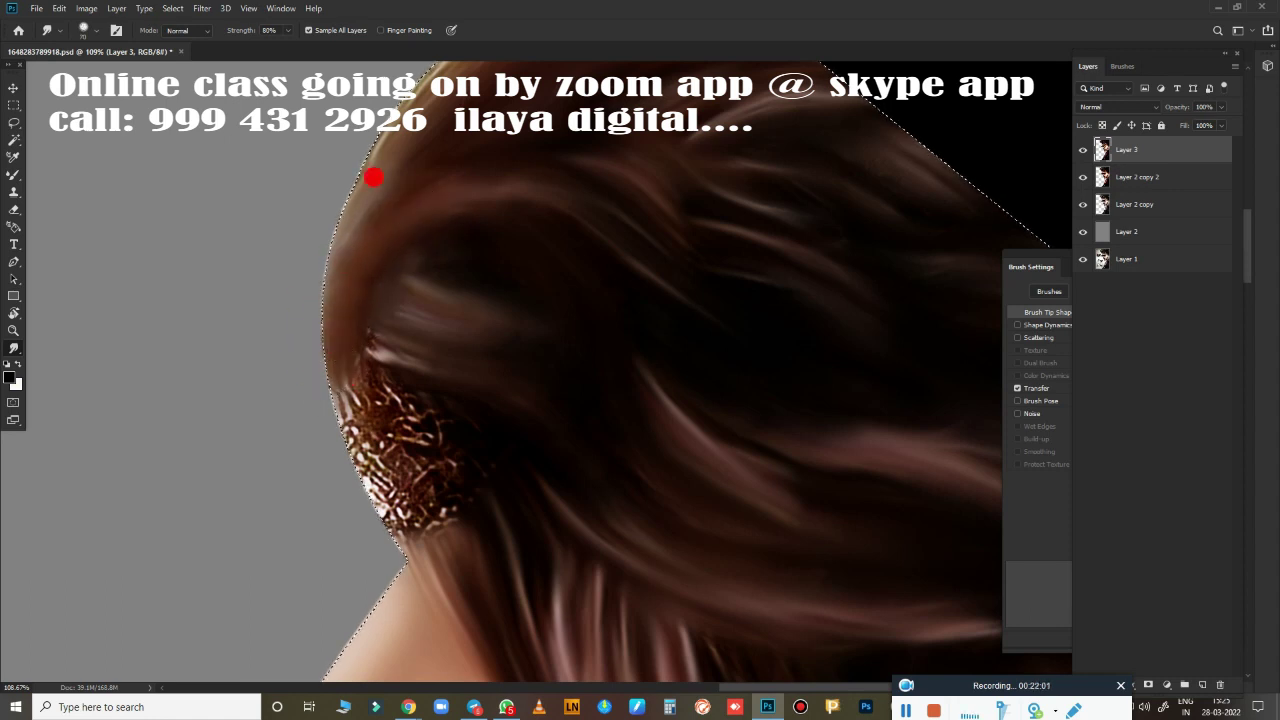
mouse_move(373, 177)
left_mouse_down()
mouse_move(414, 414)
mouse_move(409, 360)
mouse_move(337, 277)
mouse_move(345, 467)
mouse_move(502, 455)
left_mouse_up()
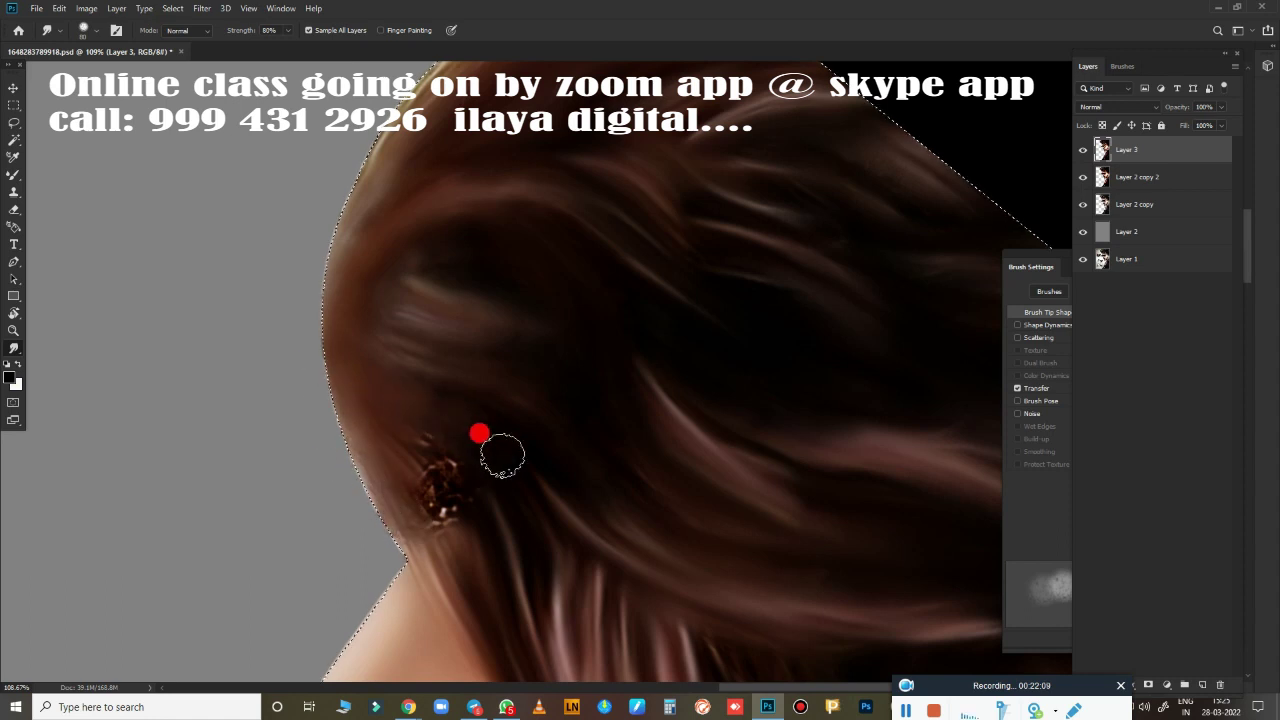
left_click_drag(385, 346, 397, 274)
mouse_move(400, 403)
left_mouse_down()
mouse_move(449, 503)
mouse_move(423, 514)
mouse_move(298, 347)
left_mouse_up()
left_click_drag(452, 455, 393, 484)
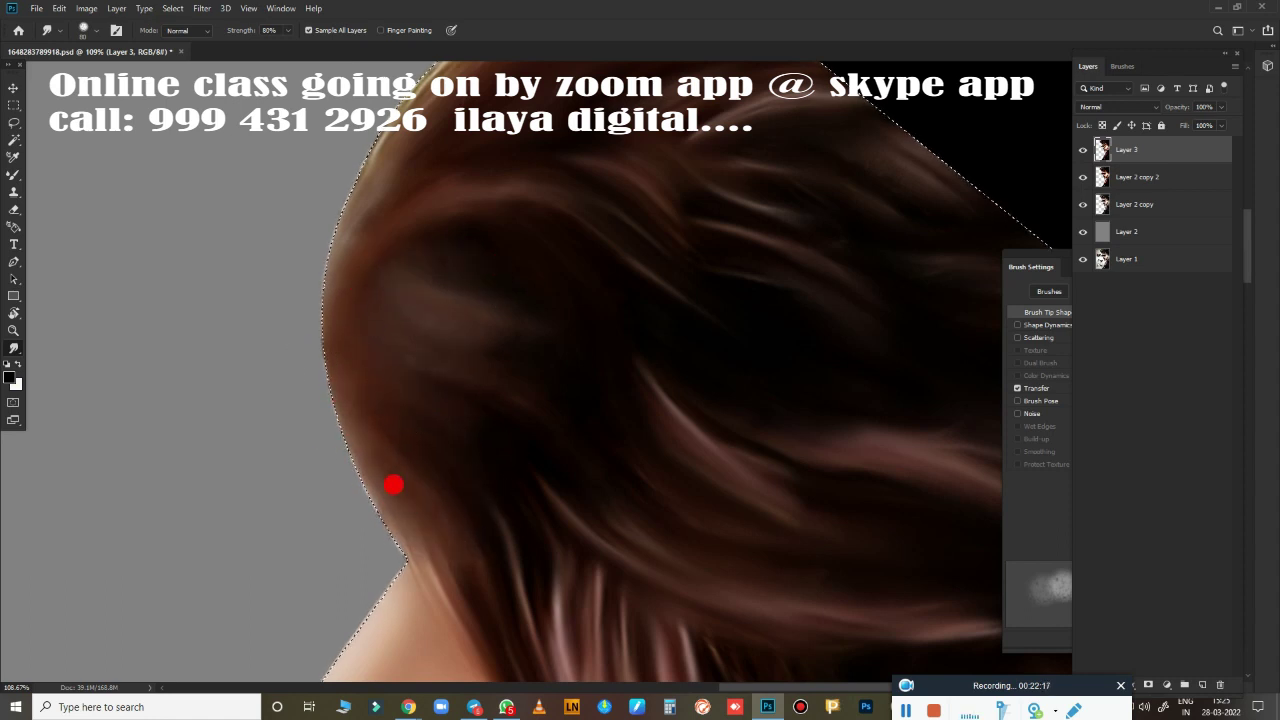
mouse_move(317, 380)
left_mouse_down()
mouse_move(357, 240)
mouse_move(503, 96)
mouse_move(331, 268)
mouse_move(383, 454)
mouse_move(580, 200)
mouse_move(531, 191)
mouse_move(543, 149)
mouse_move(377, 257)
mouse_move(517, 406)
mouse_move(604, 461)
left_mouse_up()
On Layer 2, set Hue/Saturation Lightness to about -91 to make the grey background near-black.
scroll(604, 461, "down", 2)
scroll(660, 498, "down", 5)
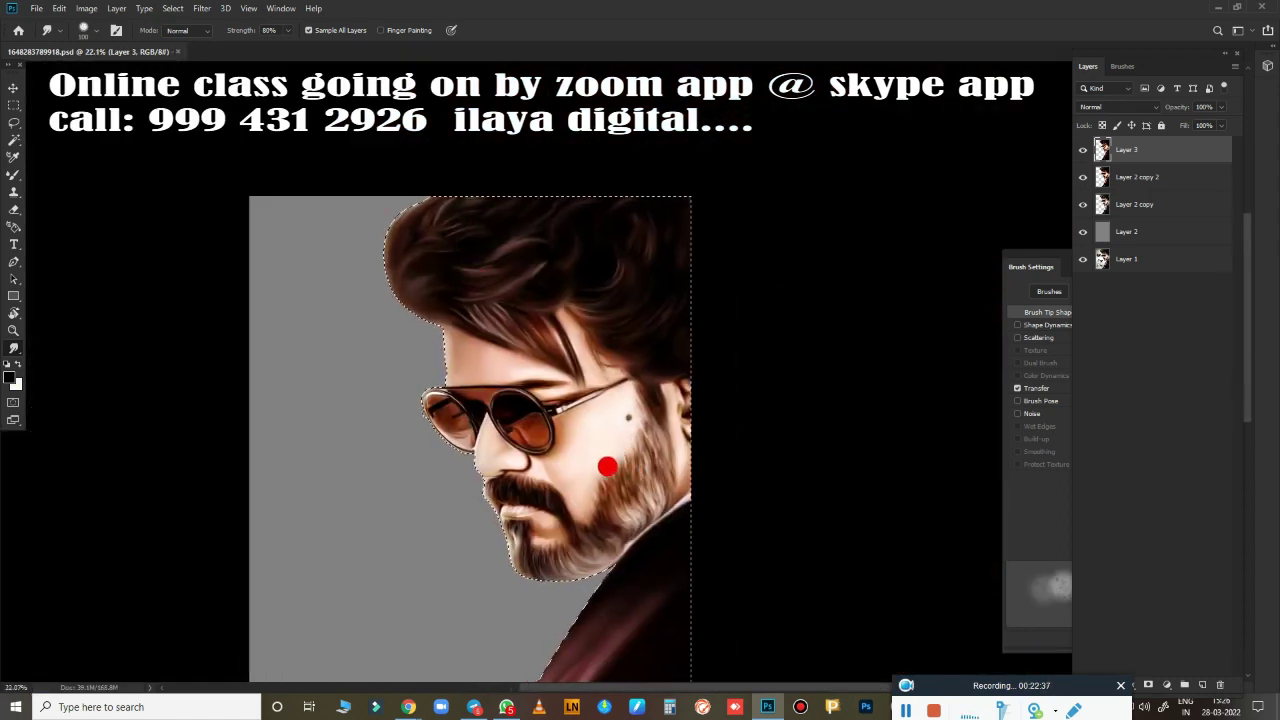
scroll(600, 485, "down", 2)
scroll(600, 485, "down", 1)
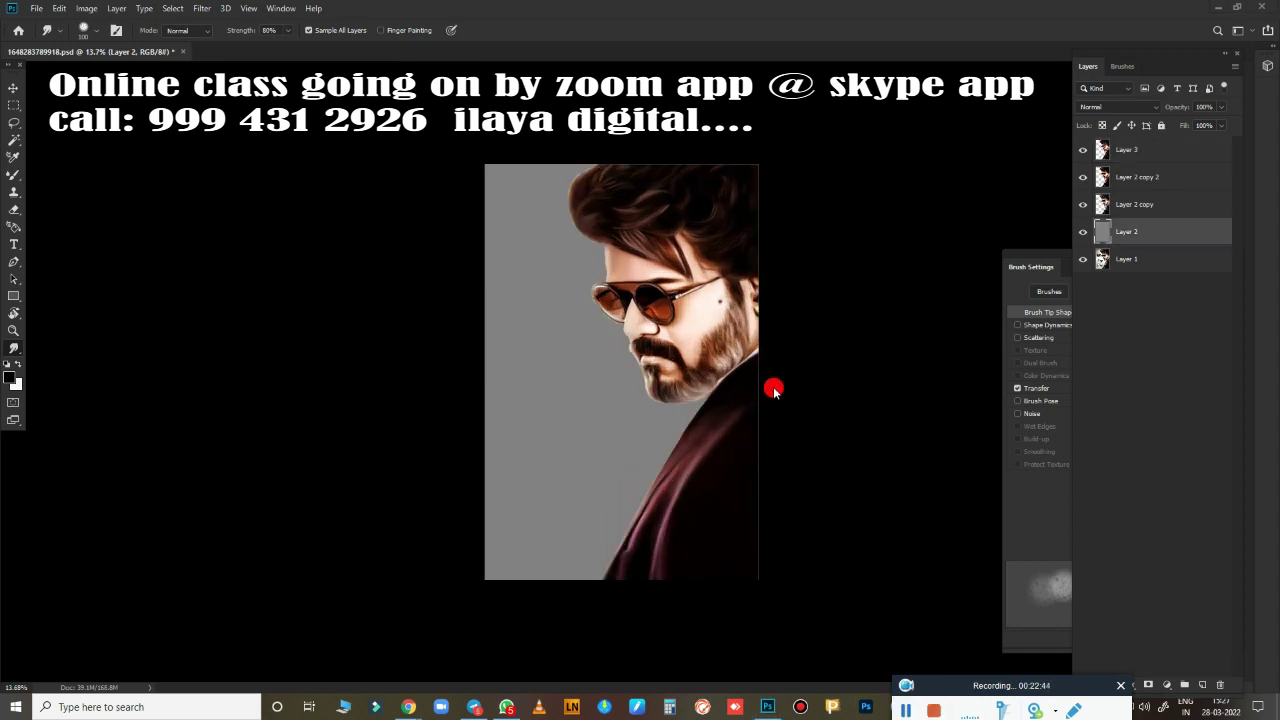
key("alt+period")
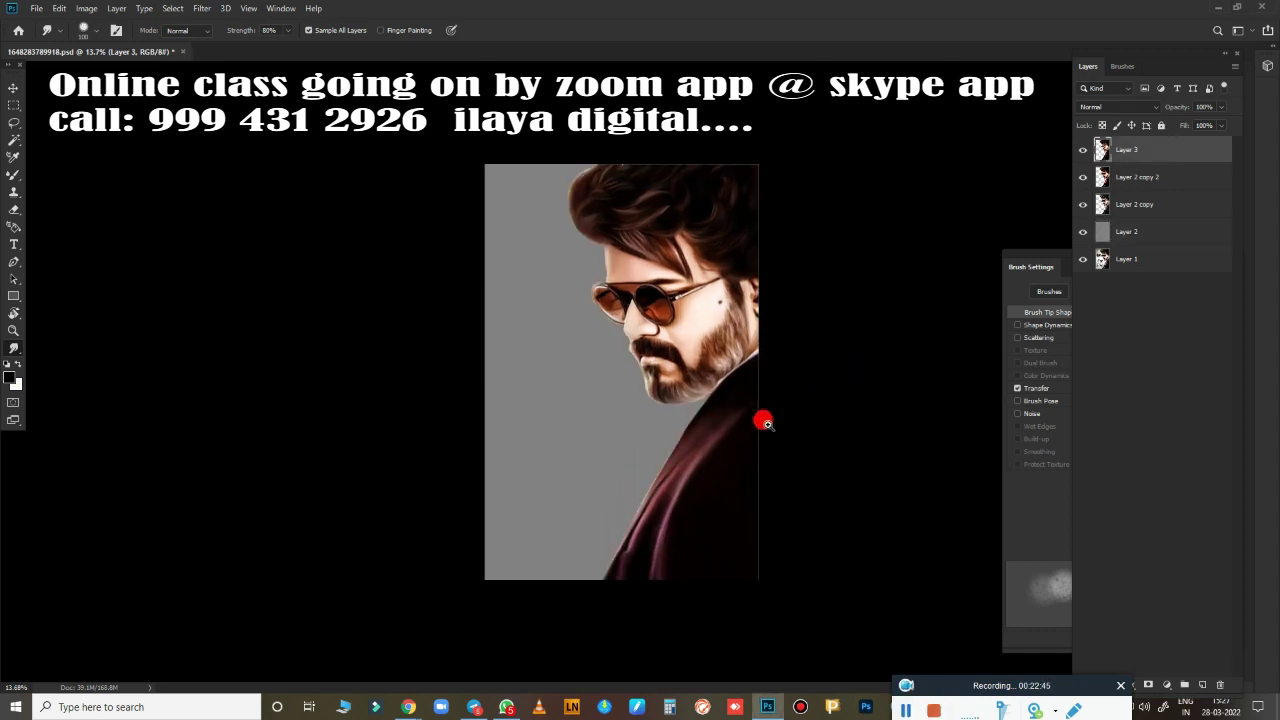
scroll(780, 410, "up", 1)
key("ctrl+u")
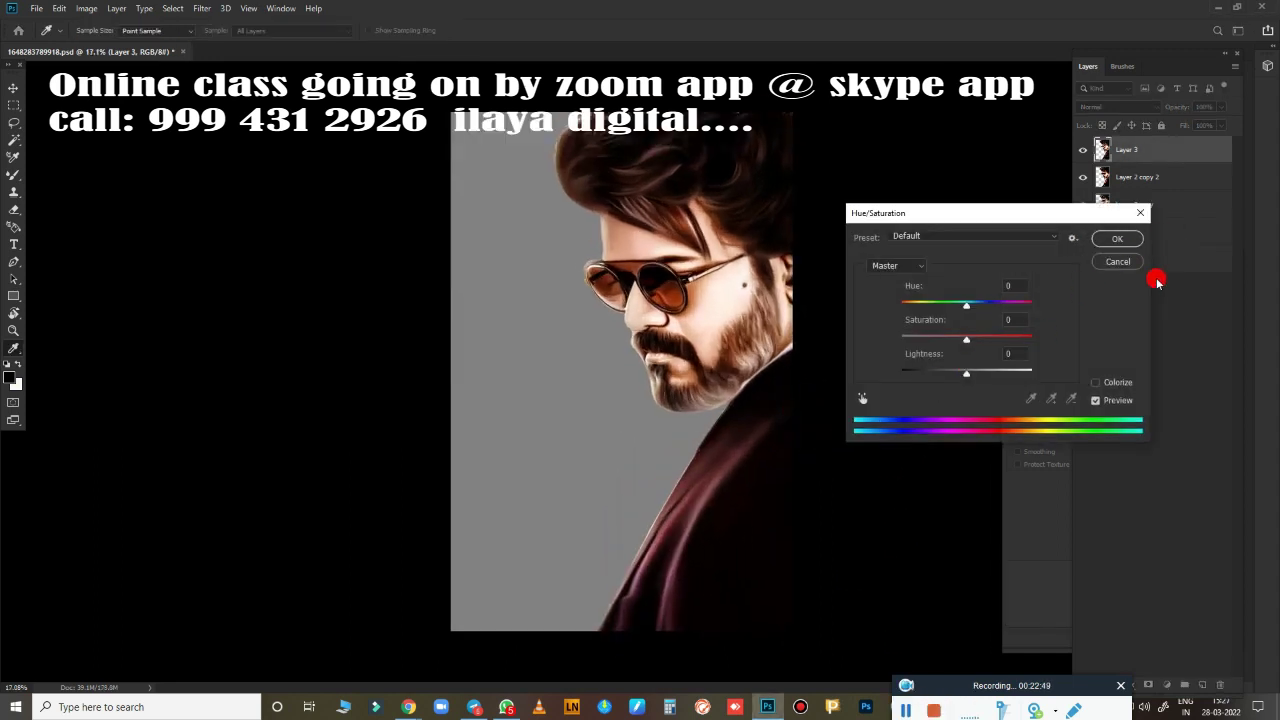
key("Escape")
left_click(1160, 231)
key("ctrl+u")
left_click_drag(966, 373, 910, 374)
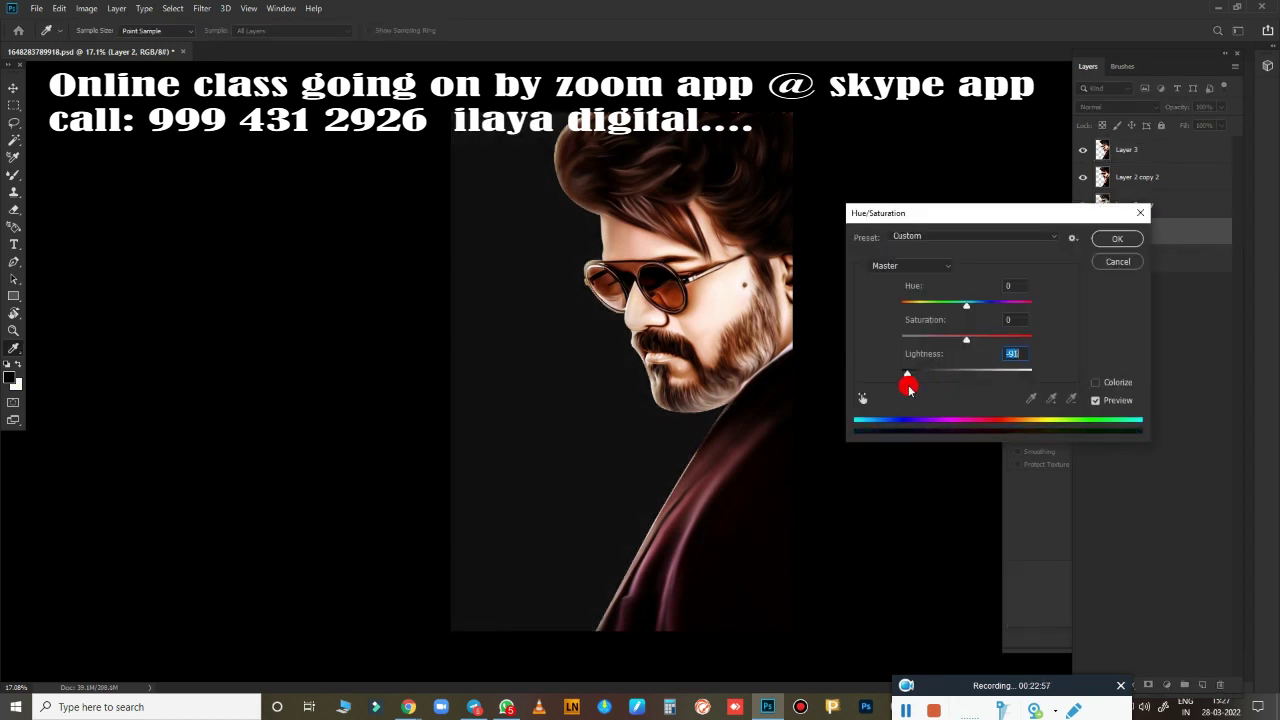
Confirm the near-black background adjustment and make Layer 3 the working layer.
left_click(1110, 240)
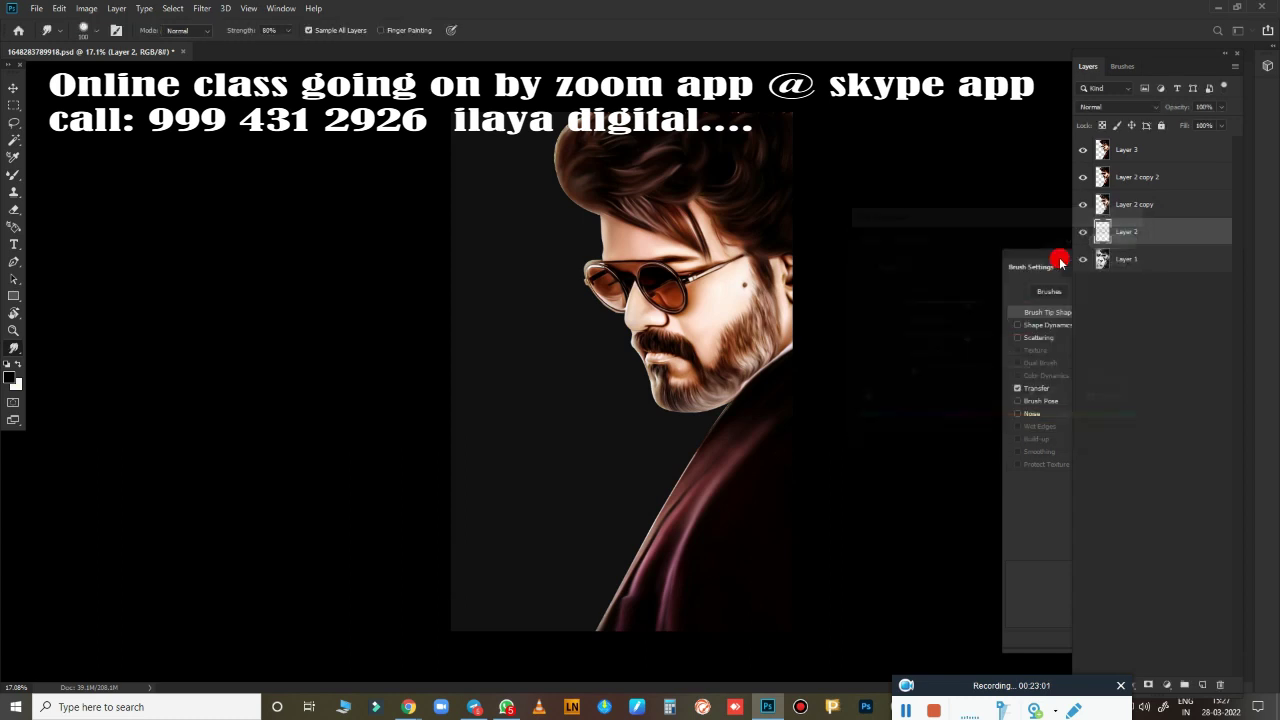
scroll(709, 400, "up", 3)
scroll(771, 395, "up", 2)
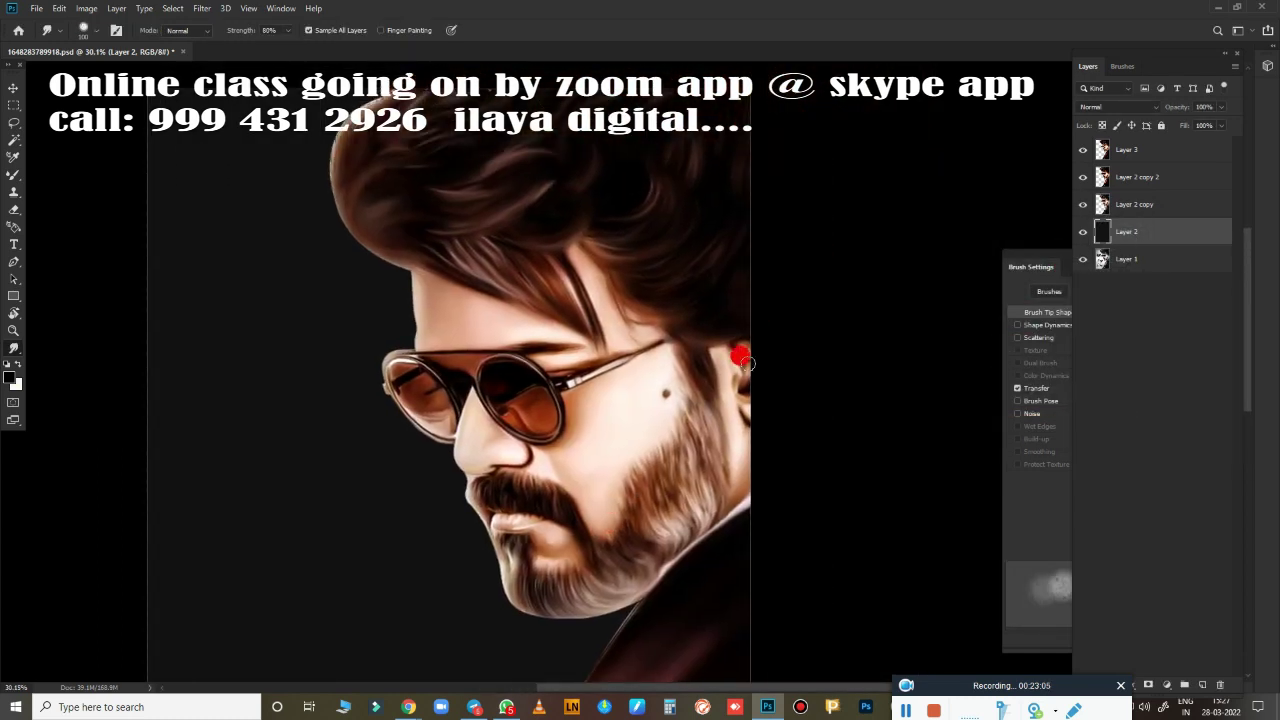
left_click(1122, 160)
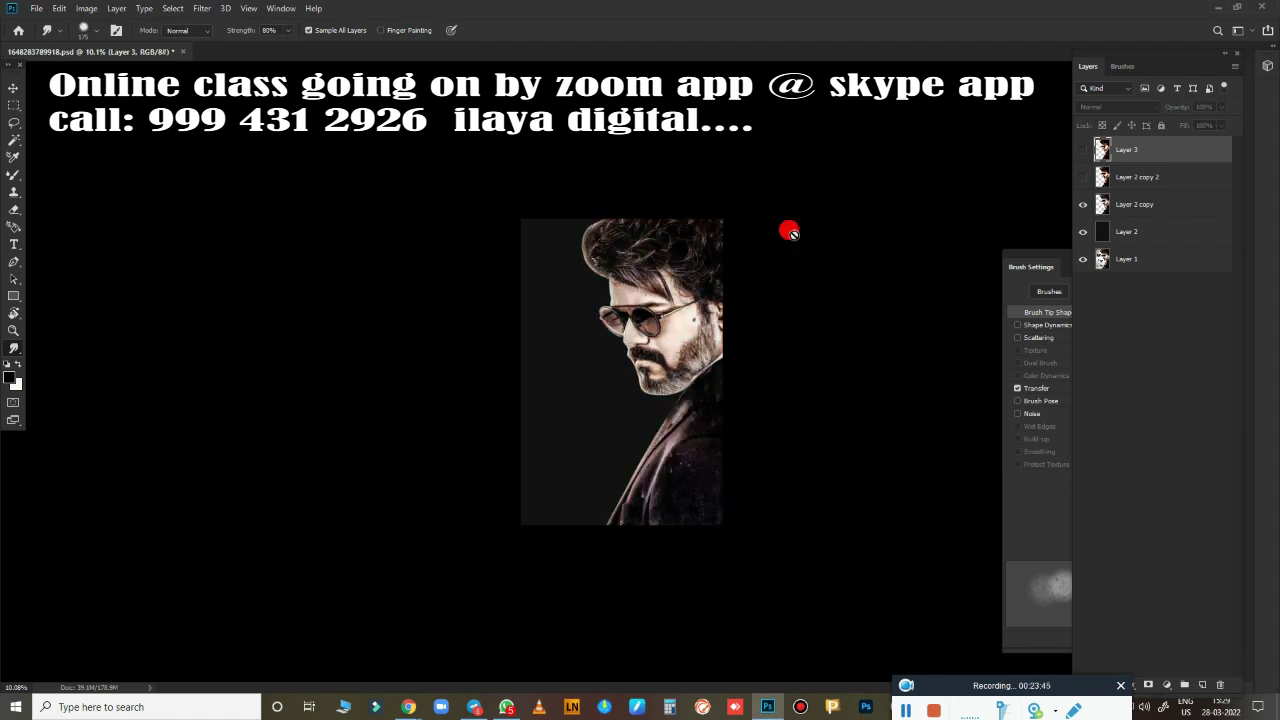
Fit the portrait in view and toggle layer visibility to compare, ending with Layer 3 shown.
key("ctrl+plus")
left_click(1082, 149)
left_click(1082, 149)
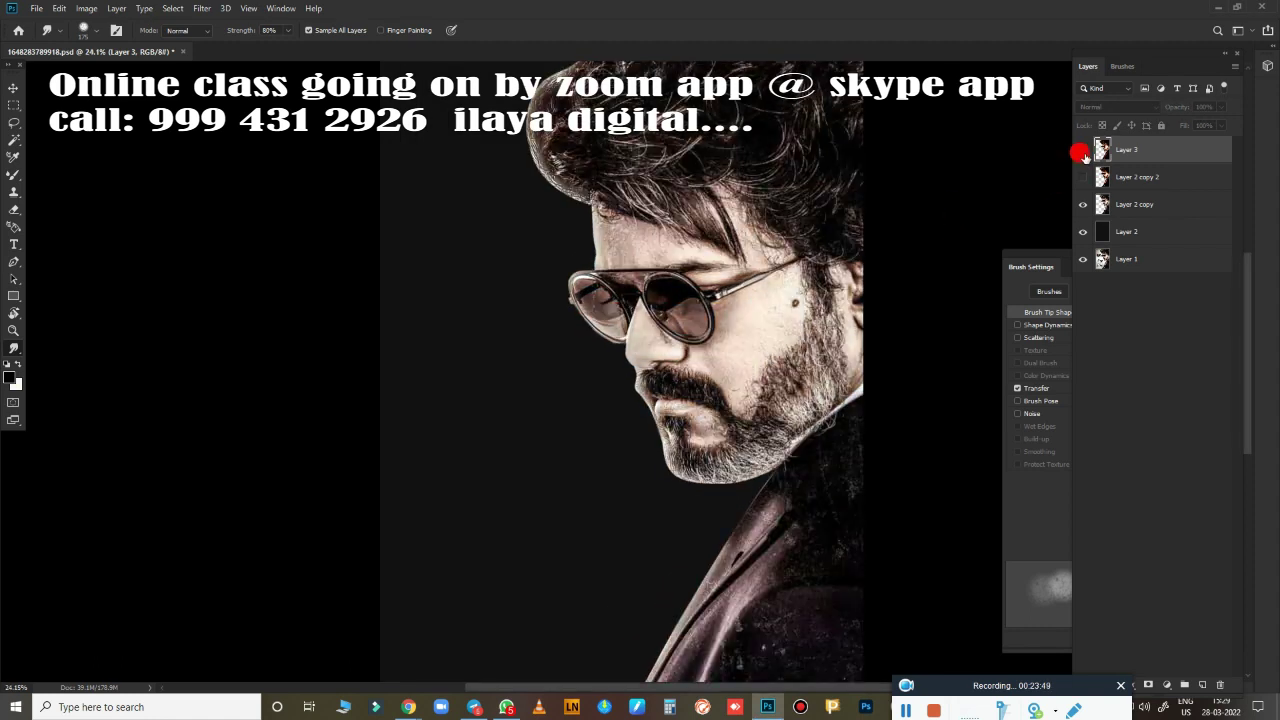
left_click(1082, 149)
left_click(1082, 149)
left_click(1082, 149)
left_click(1082, 149)
left_click(1082, 150)
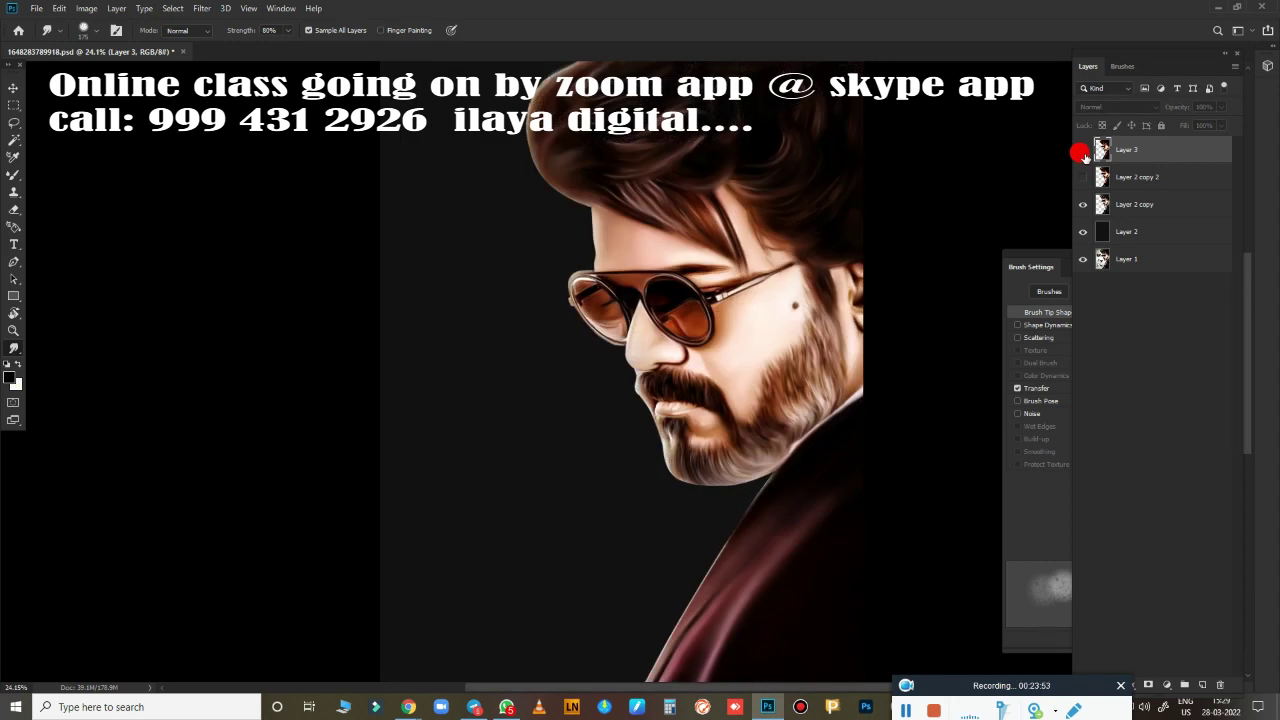
left_click(1082, 150)
left_click(1082, 150)
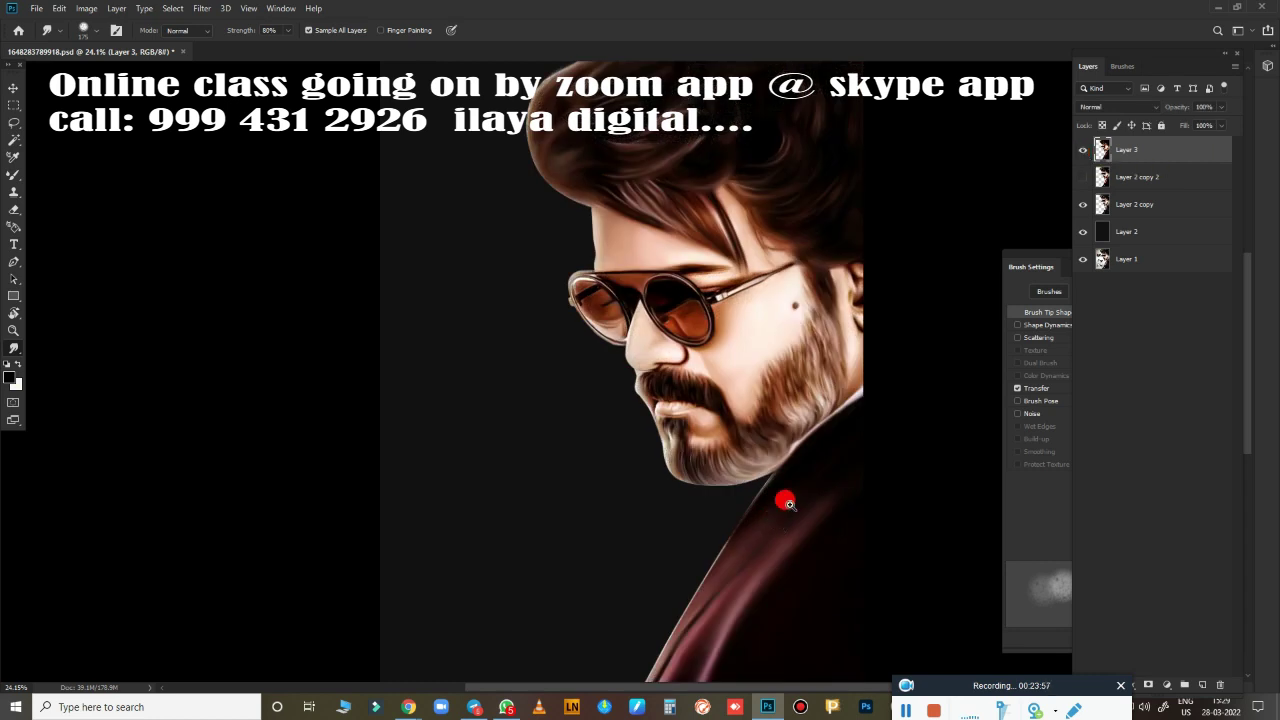
scroll(789, 504, "down", 2, "alt")
scroll(705, 400, "up", 2, "alt")
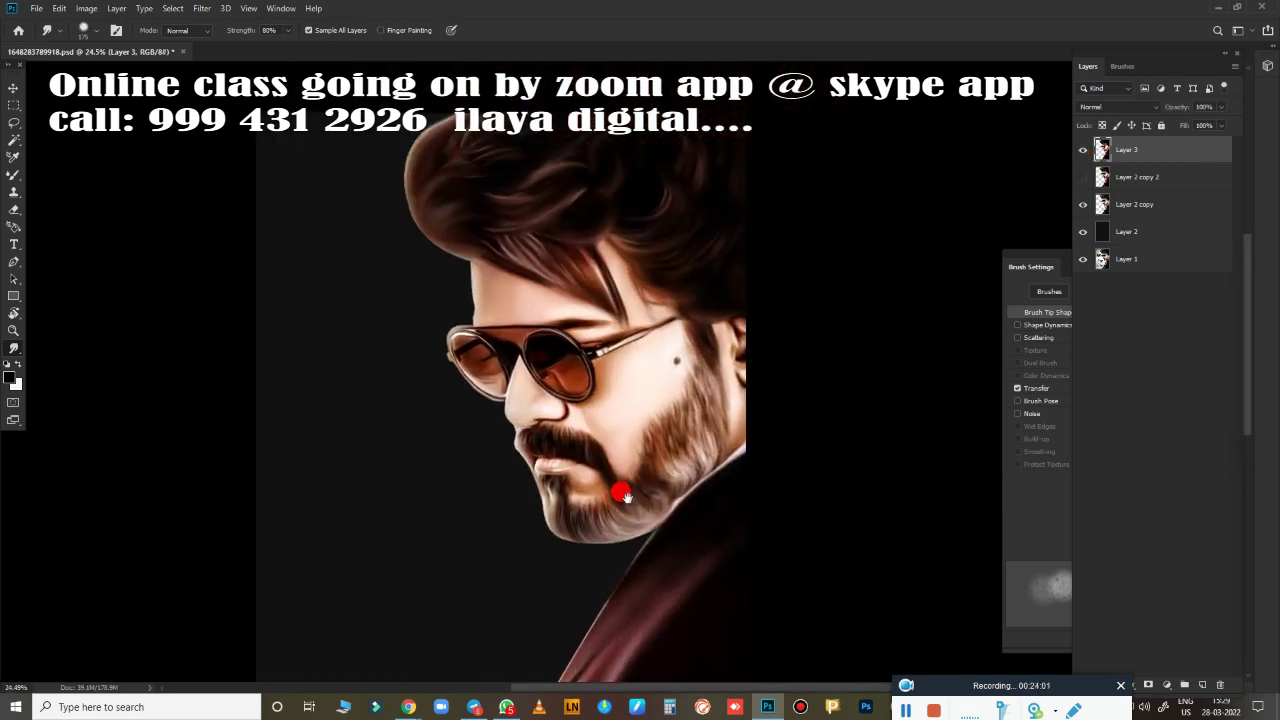
scroll(680, 465, "down", 2, "alt")
scroll(660, 475, "up", 2, "alt")
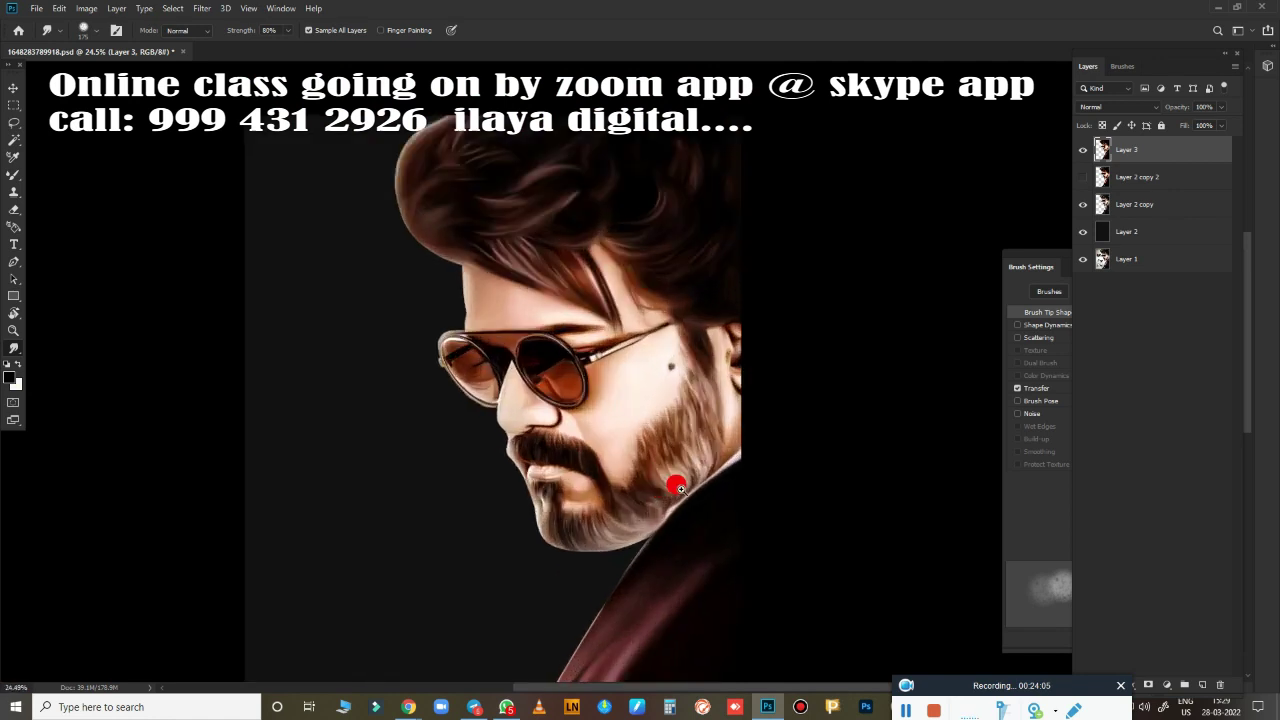
left_click(1081, 151)
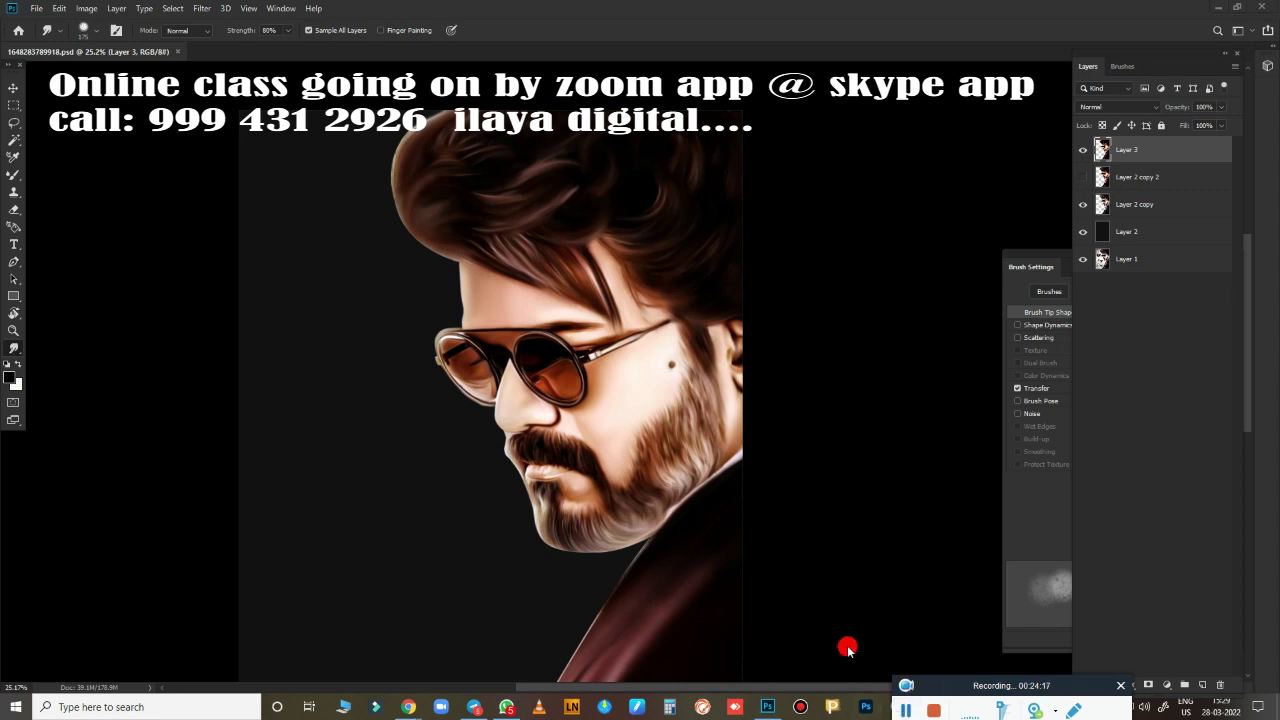
Brighten the portrait with a Brightness/Contrast adjustment.
key("alt+i")
key("j")
key("c")
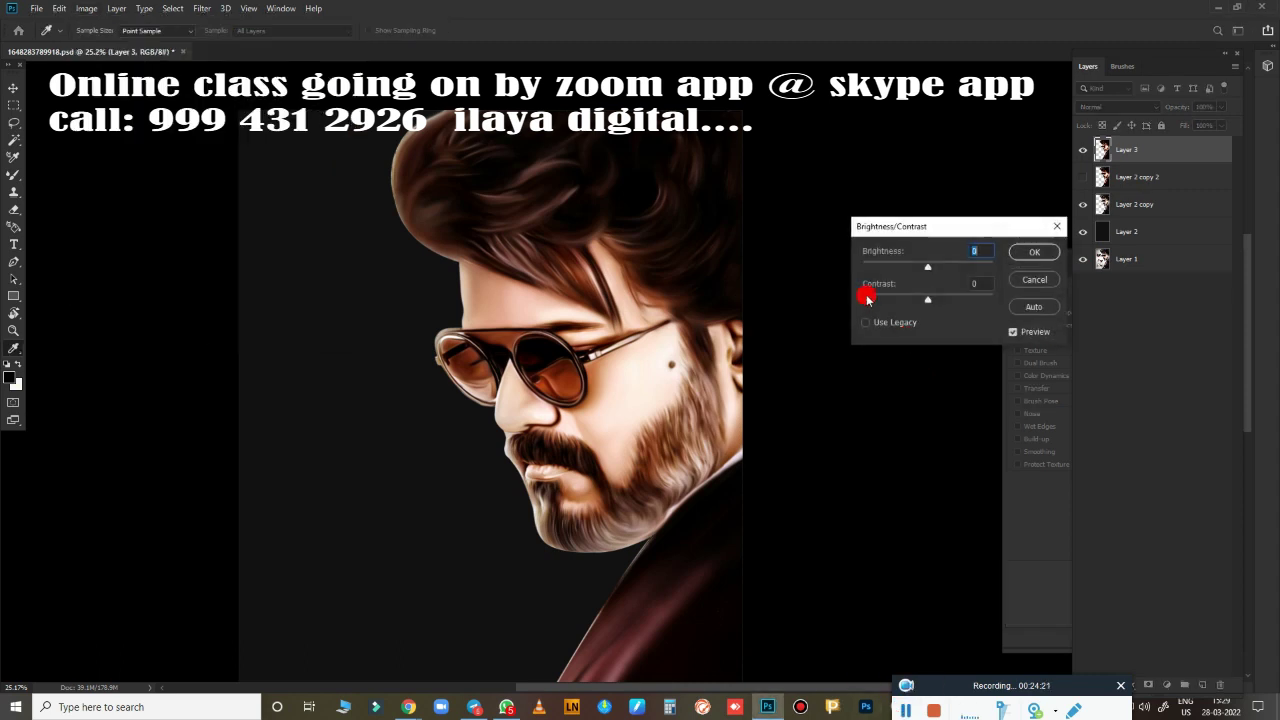
scroll(788, 436, "up", 2, "alt")
scroll(740, 397, "down", 1, "alt")
left_click_drag(926, 270, 955, 297)
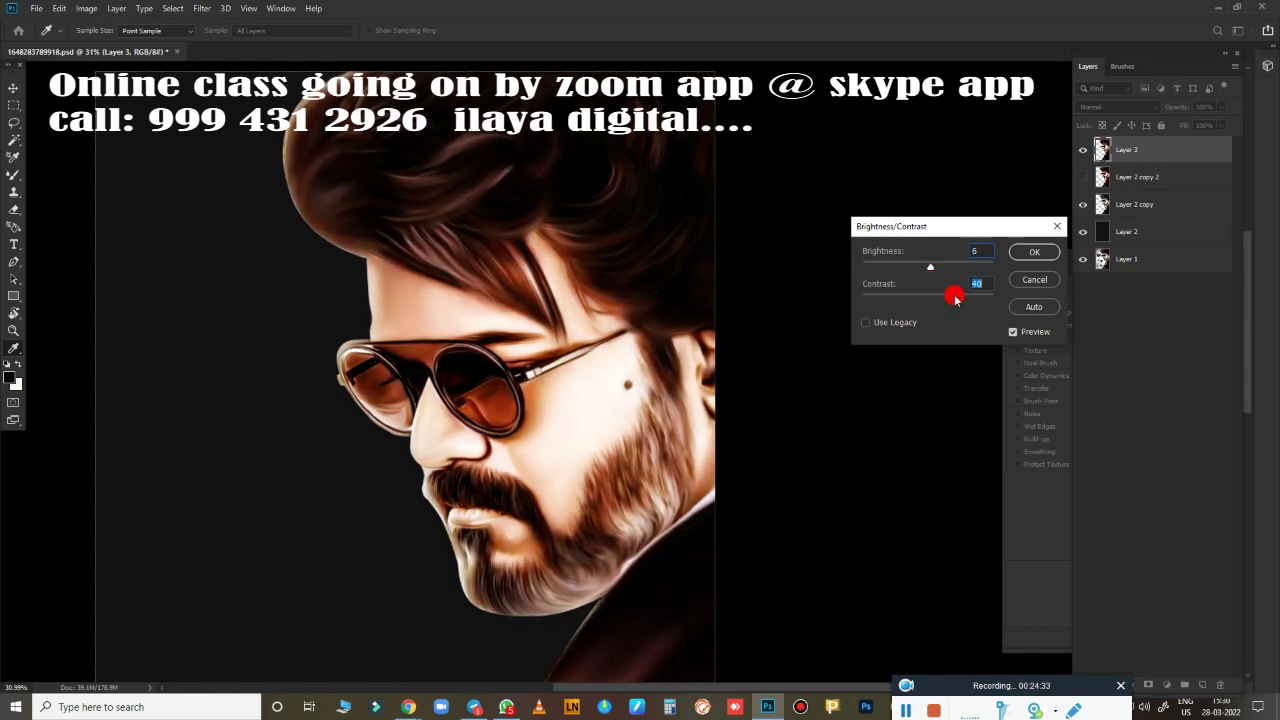
left_click(1030, 251)
Apply a Vibrance adjustment of +39 to the portrait.
key("alt+i")
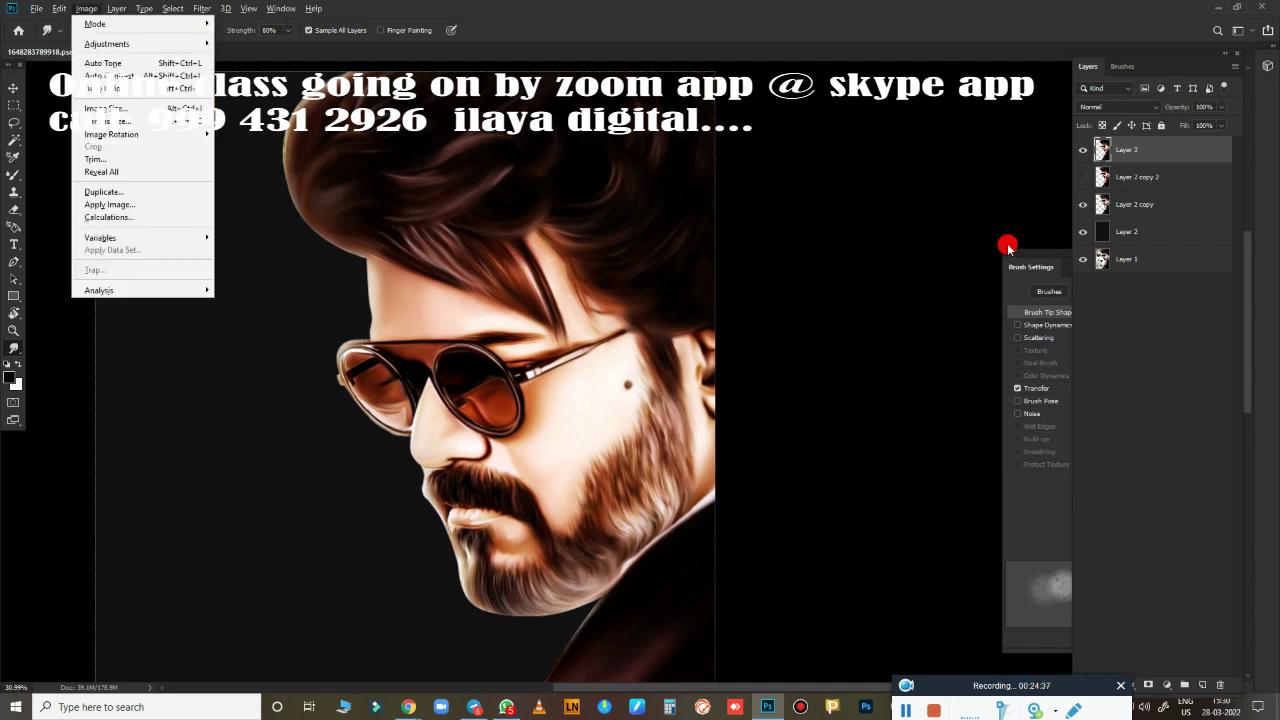
key("j")
key("v")
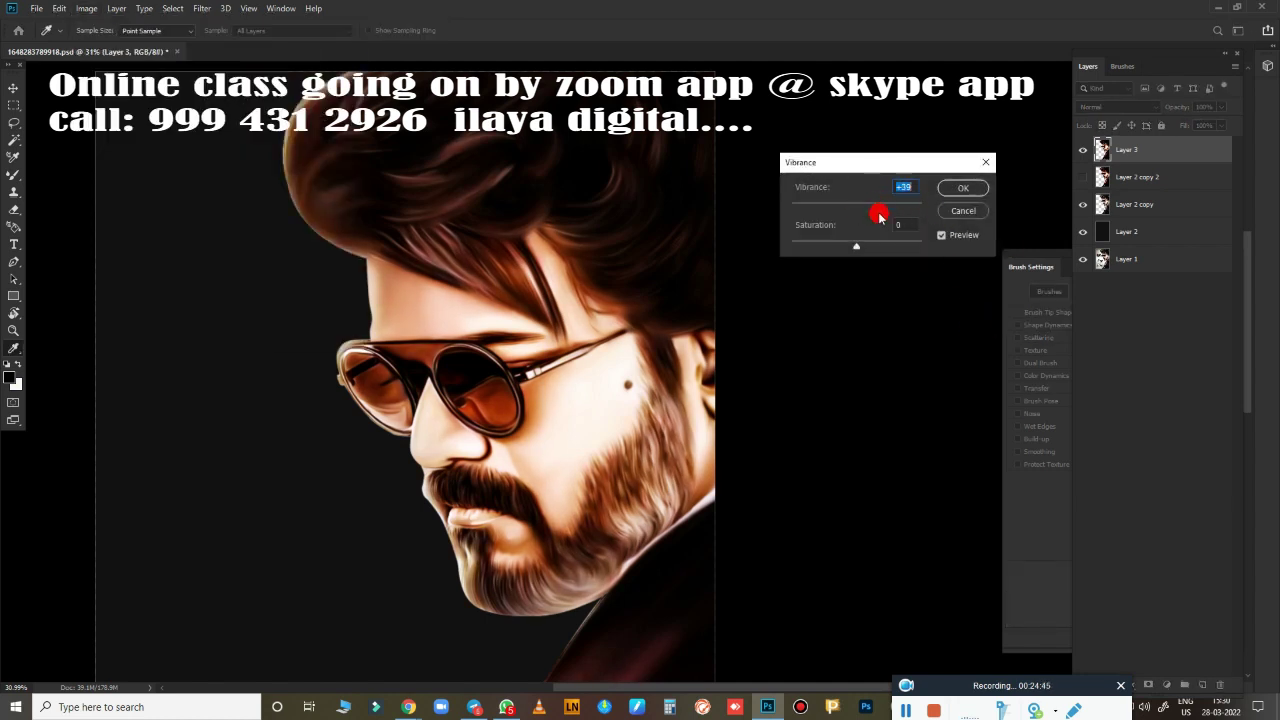
left_click_drag(865, 240, 858, 240)
left_click(970, 187)
Set Color Balance to push the highlights +40 toward blue.
key("r")
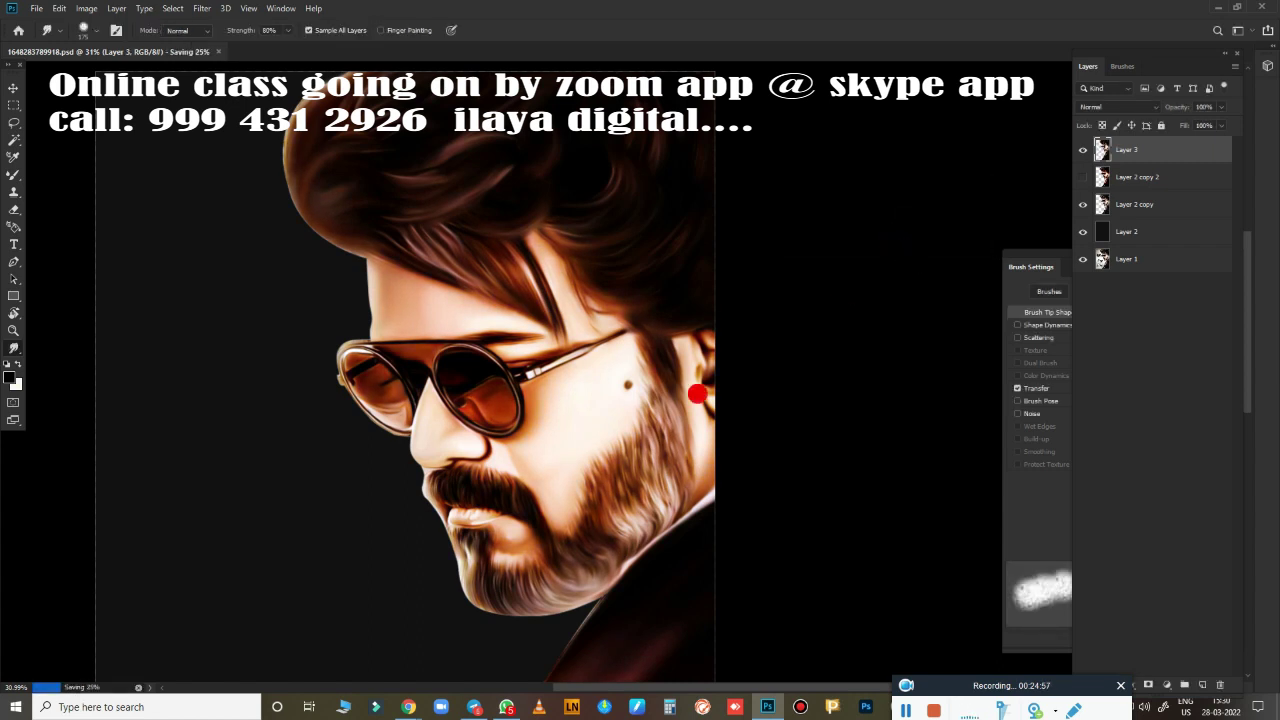
scroll(740, 400, "down", 3)
key("ctrl+b")
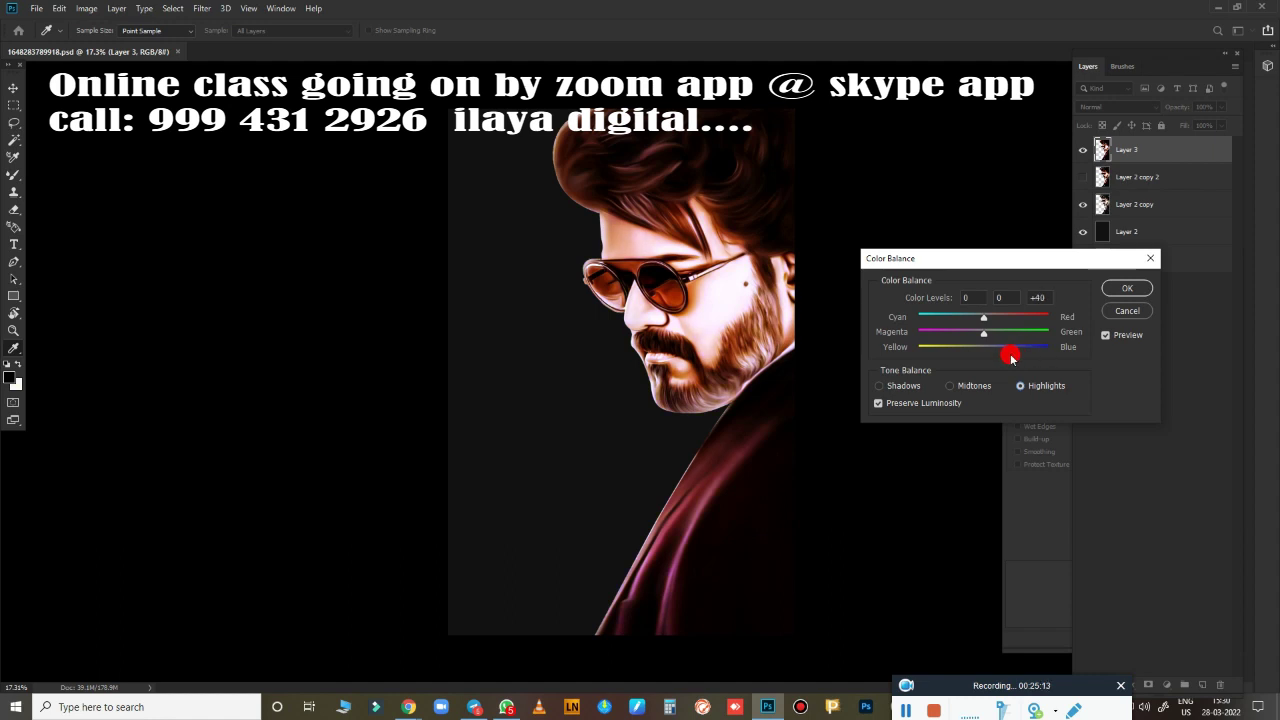
Apply the blue highlight tint, then lasso the jacket and feather the selection 2 px.
left_click(1112, 292)
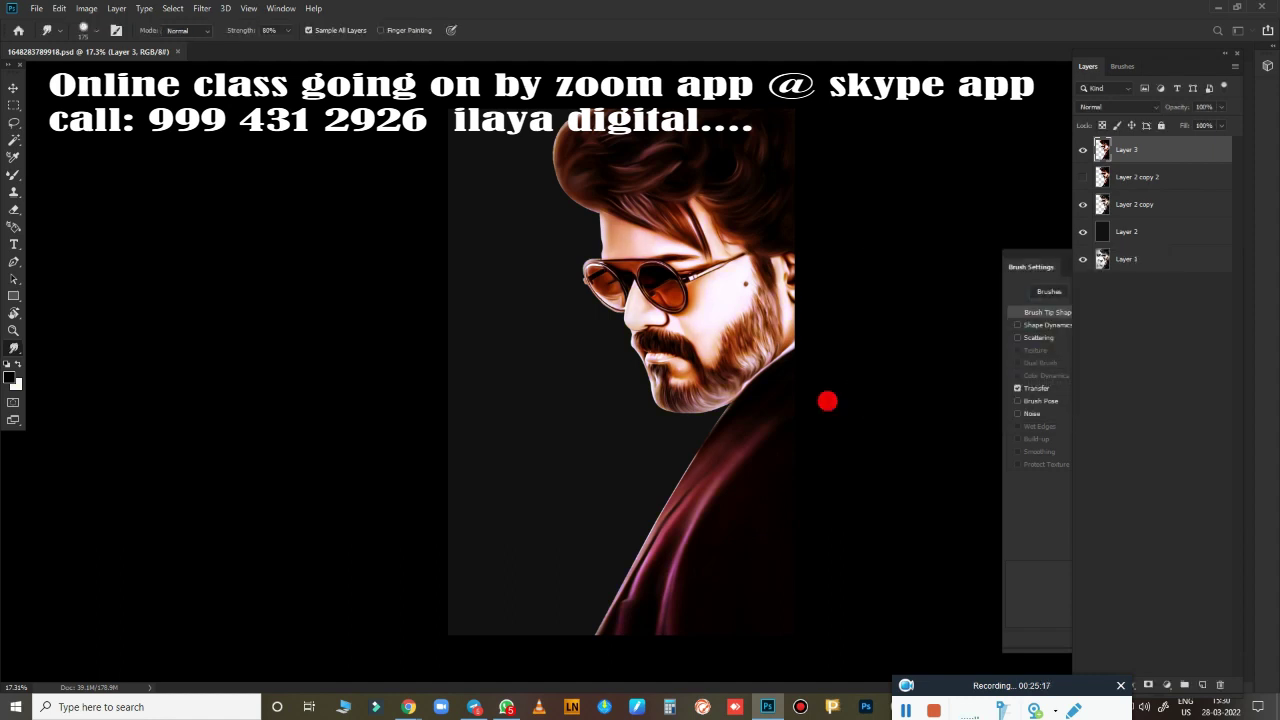
key("l")
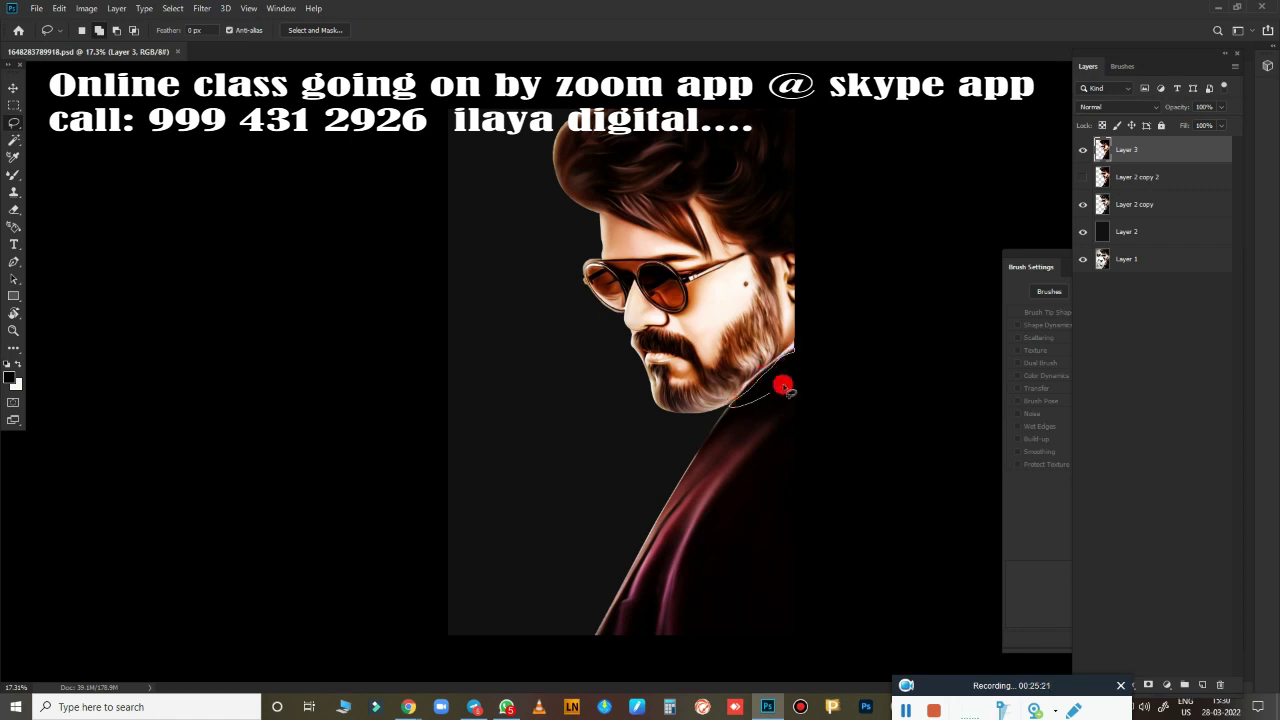
left_click_drag(788, 390, 808, 345)
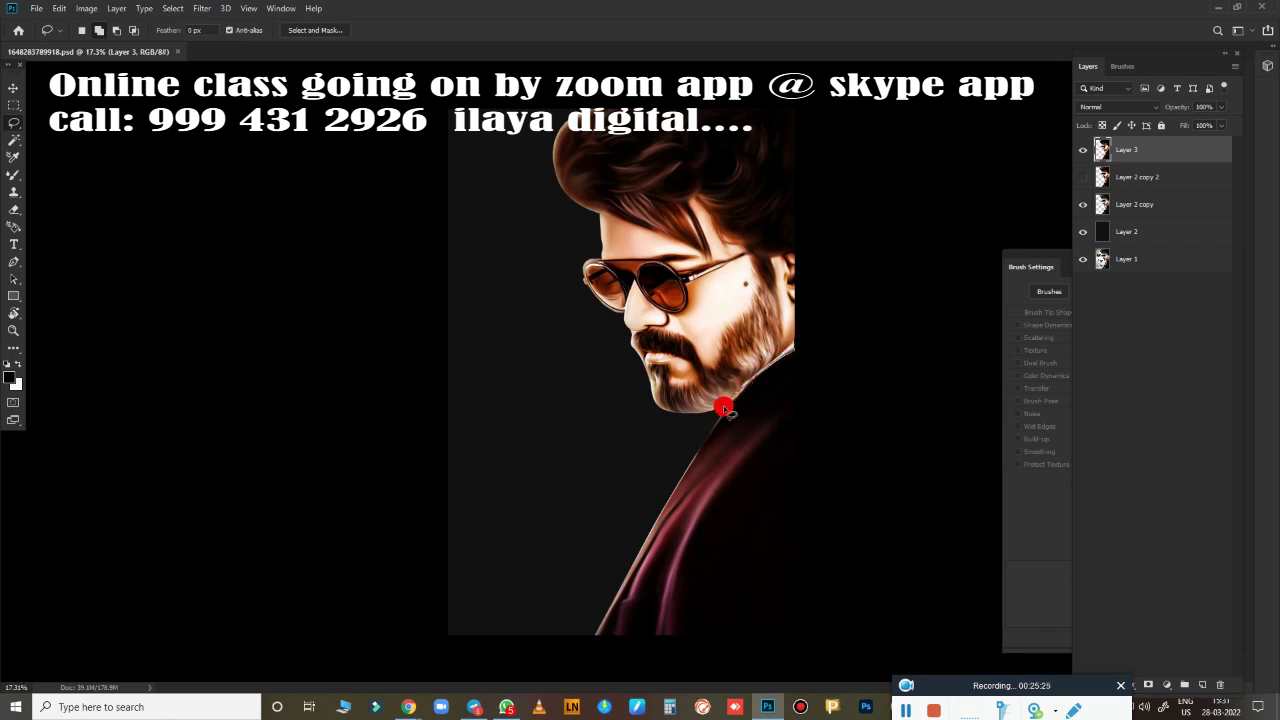
left_click_drag(724, 409, 943, 462)
key("shift+F6")
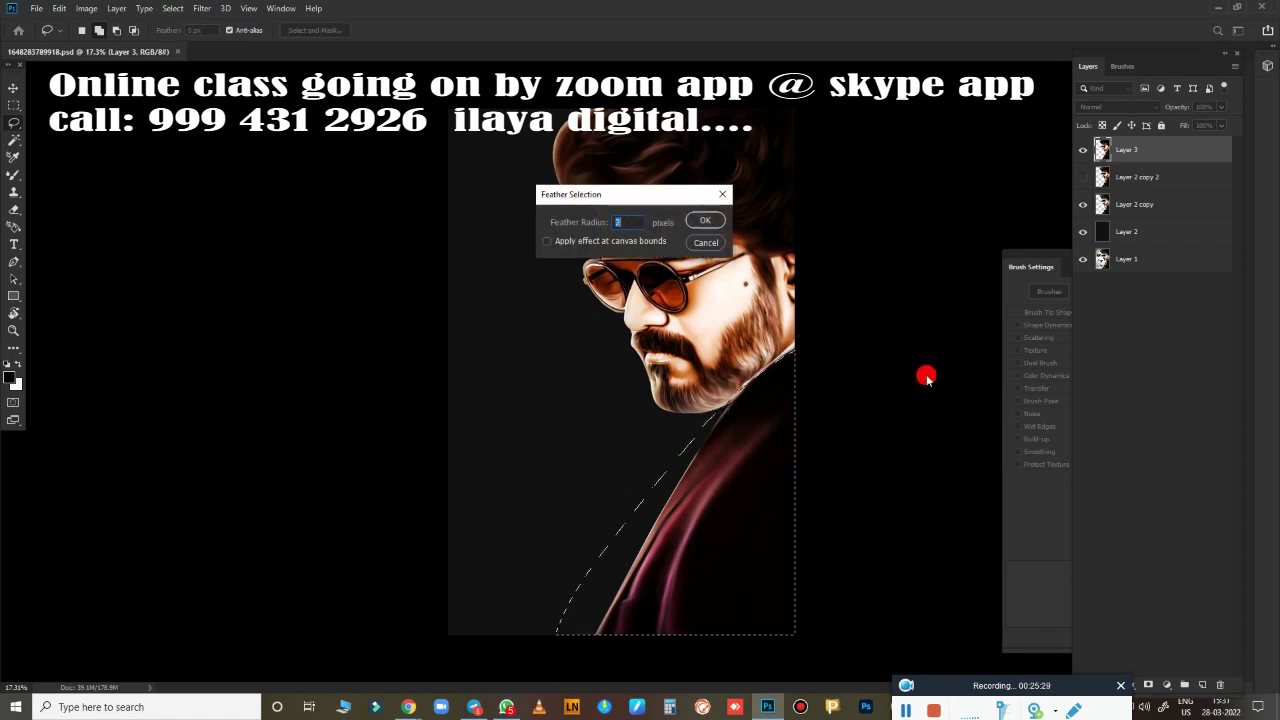
key("Return")
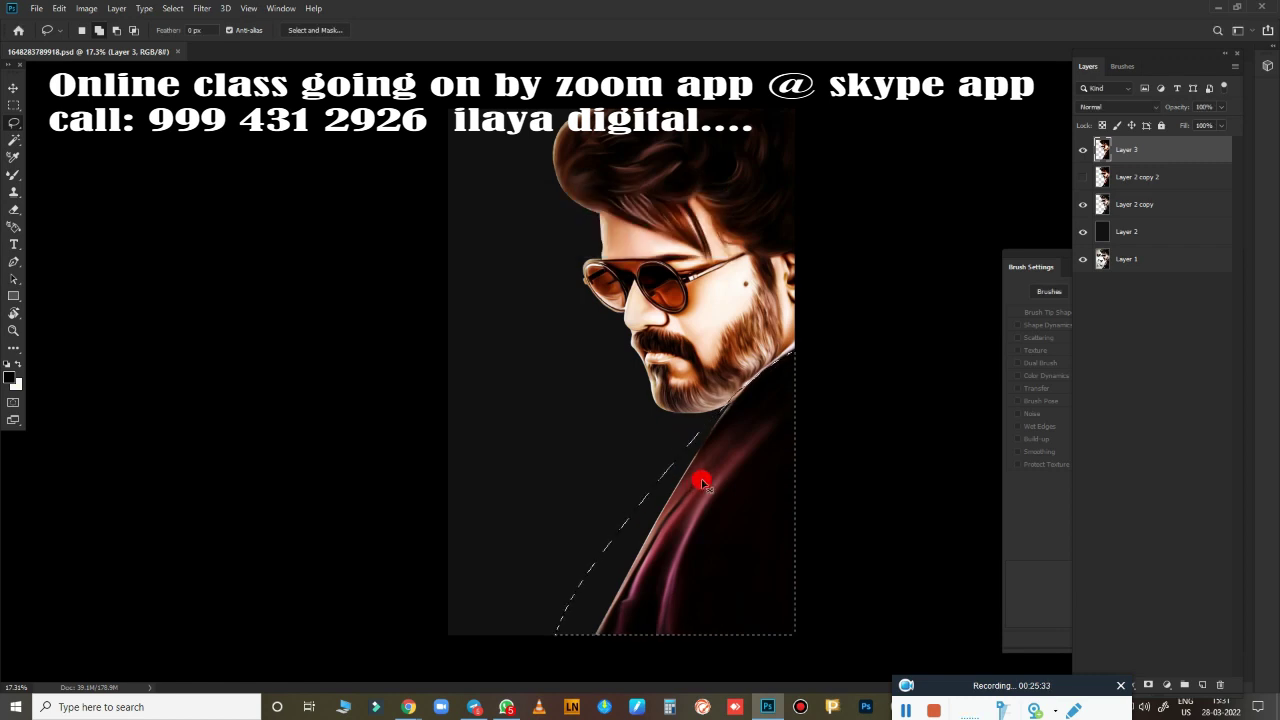
Shift the jacket's Color Balance highlights toward blue for a purple glow.
key("ctrl+b")
left_click(1020, 385)
mouse_move(983, 346)
left_mouse_down()
mouse_move(1045, 349)
mouse_move(944, 335)
mouse_move(968, 319)
left_mouse_up()
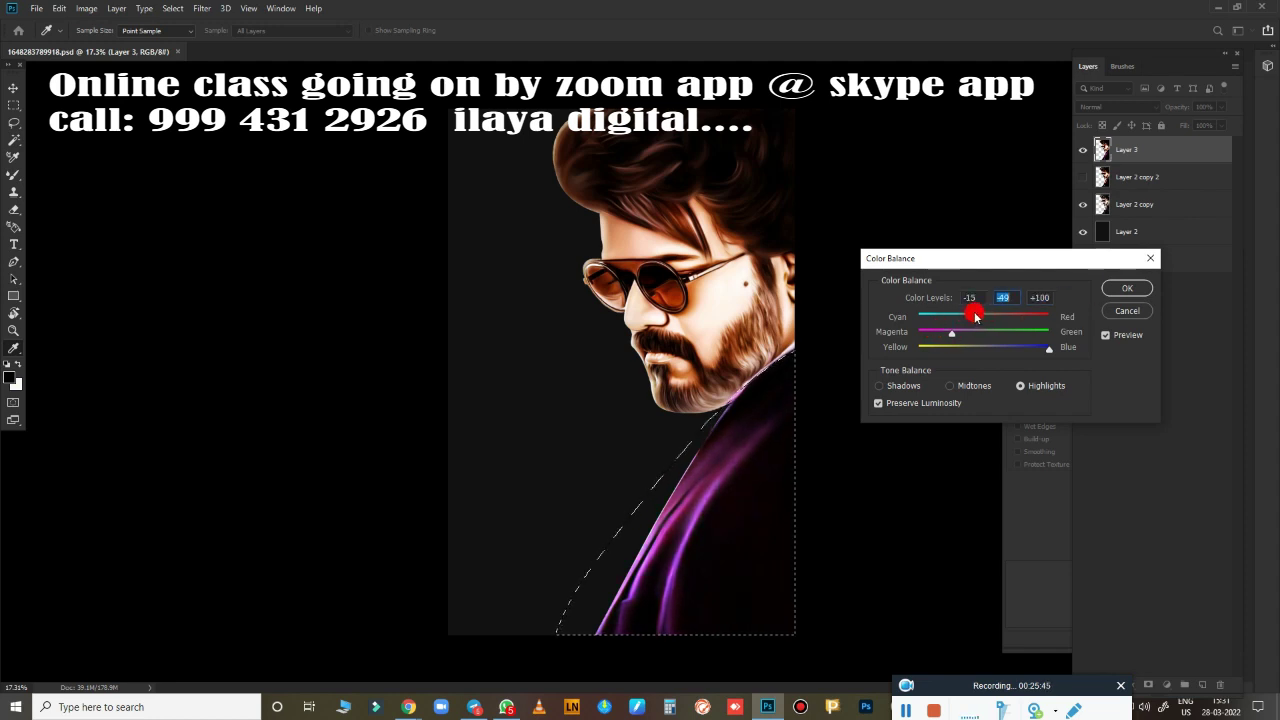
left_click(1127, 288)
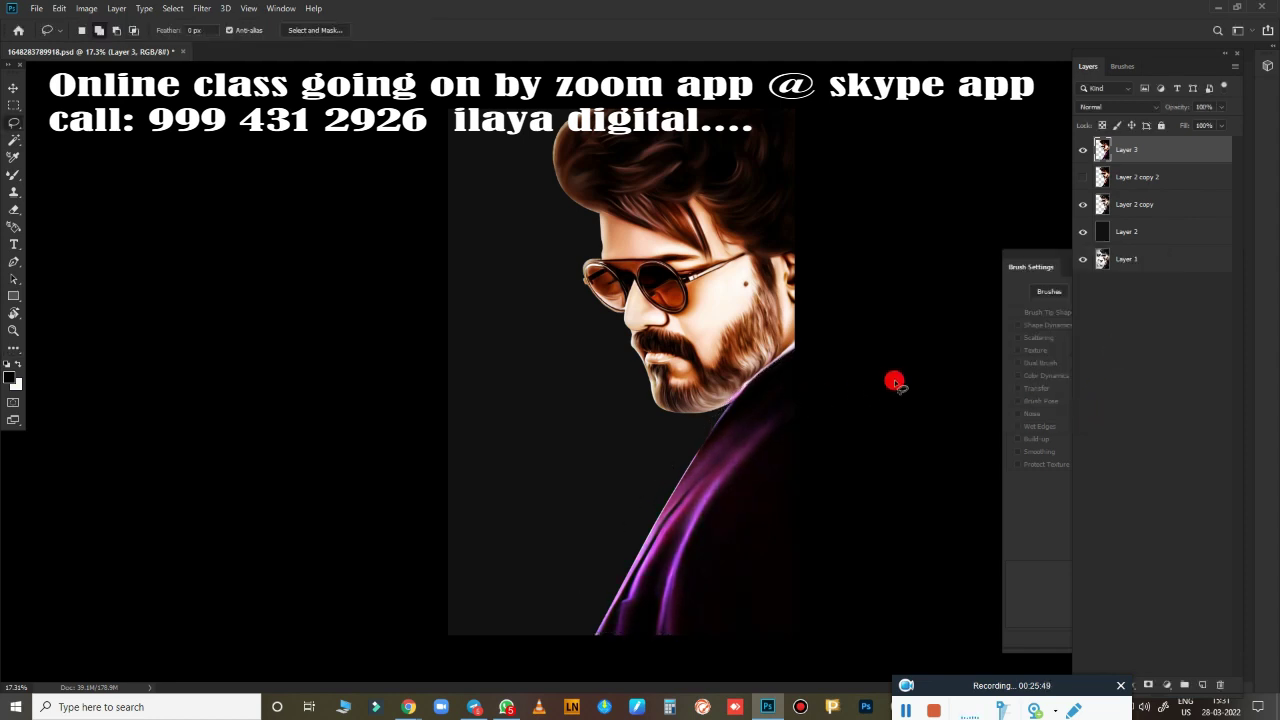
Lasso around the beard, lip and chin, then clear that selection.
scroll(846, 346, "up", 2)
scroll(646, 466, "up", 2)
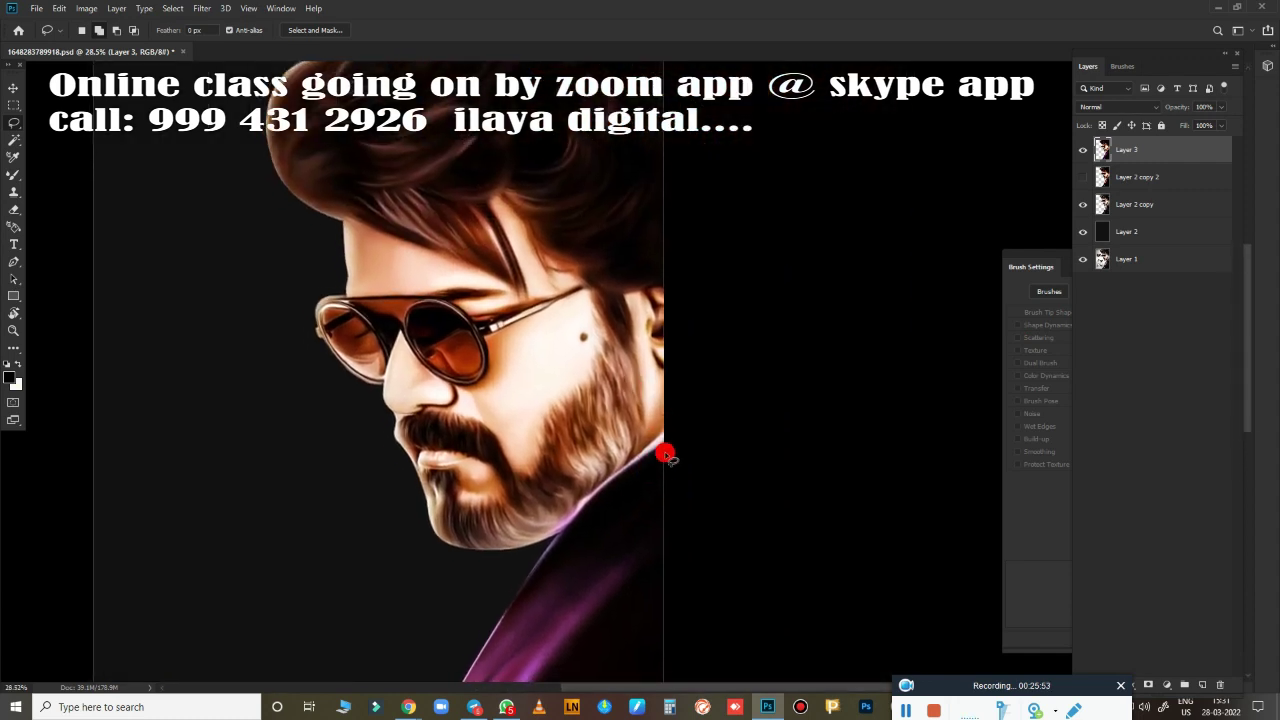
mouse_move(604, 288)
left_mouse_down()
mouse_move(608, 333)
mouse_move(583, 399)
left_mouse_up()
left_click_drag(400, 424, 407, 457)
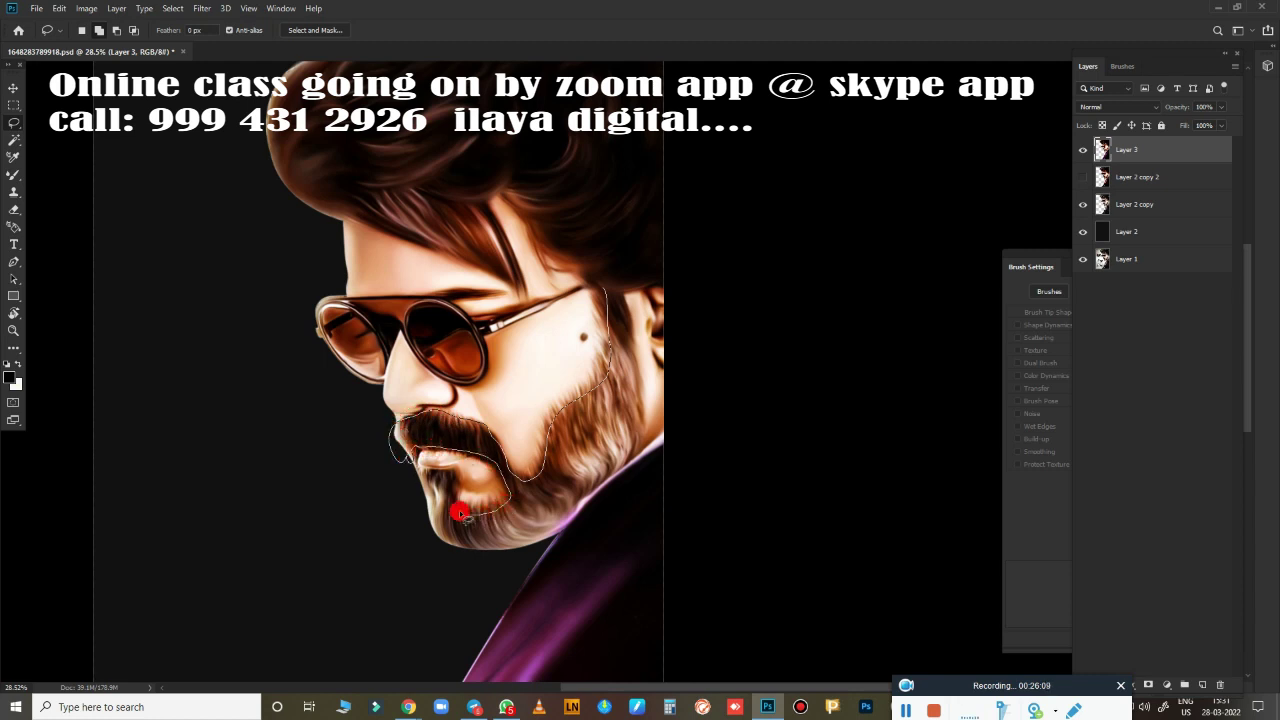
mouse_move(418, 474)
left_mouse_down()
mouse_move(428, 523)
mouse_move(543, 543)
mouse_move(636, 446)
left_mouse_up()
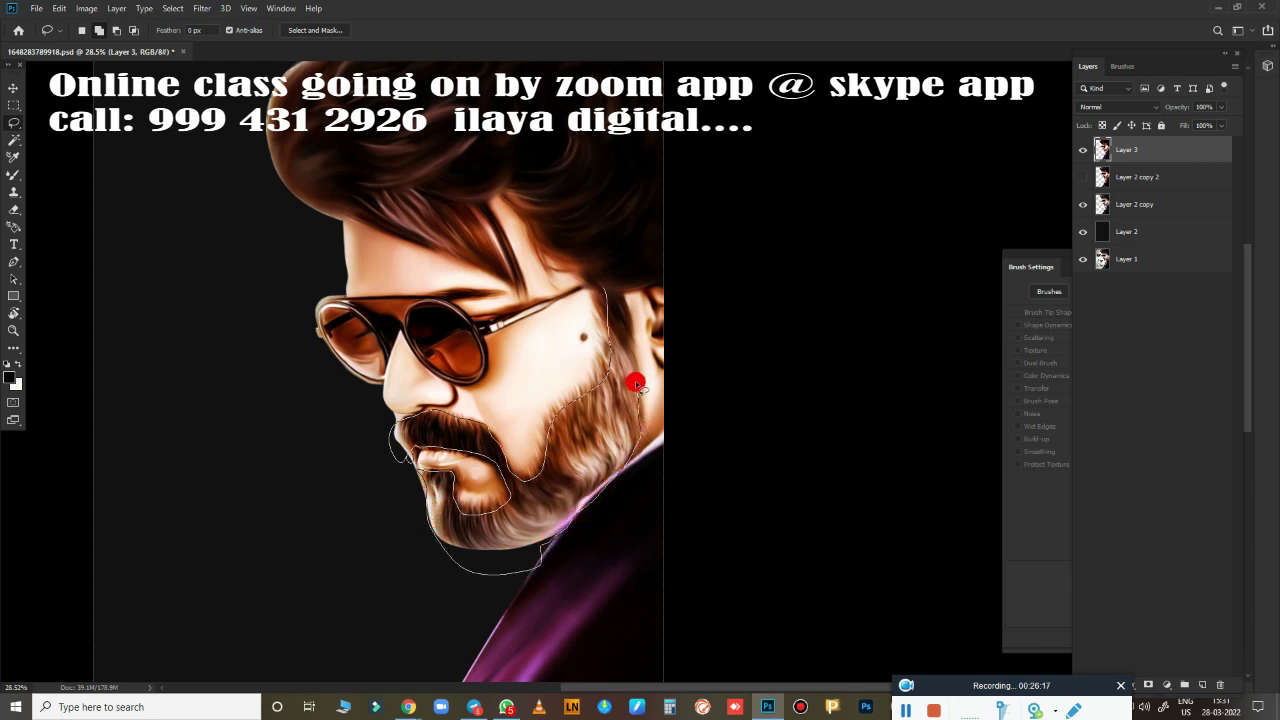
left_click_drag(636, 385, 602, 280)
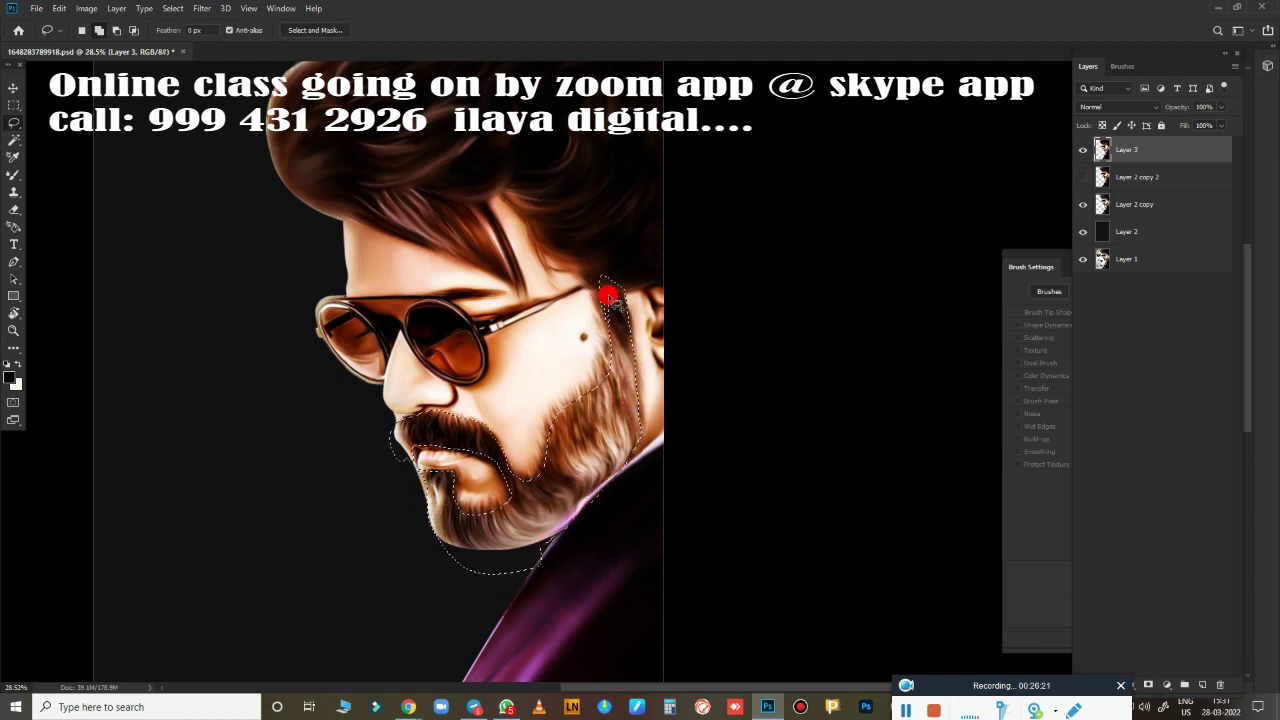
key("ctrl+d")
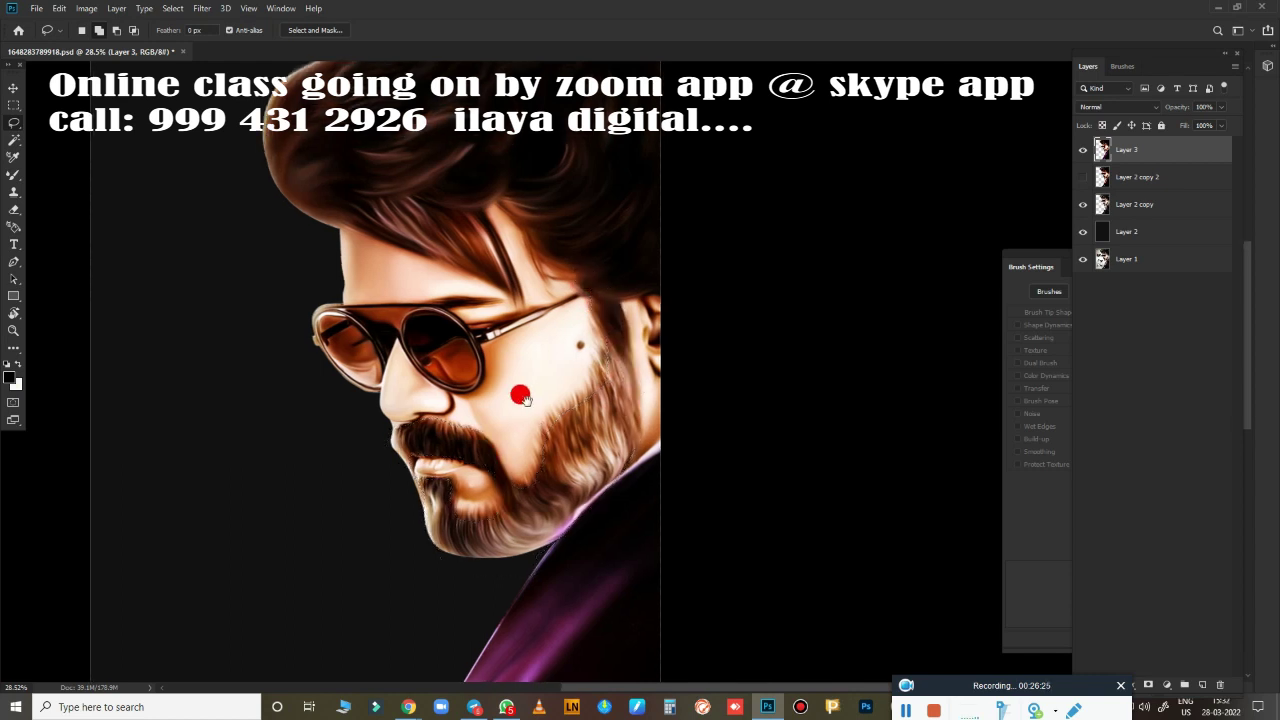
Lasso around the hair and the side of the face.
left_click_drag(520, 396, 380, 523)
mouse_move(180, 400)
left_mouse_down()
mouse_move(63, 289)
mouse_move(557, 416)
mouse_move(415, 444)
left_mouse_up()
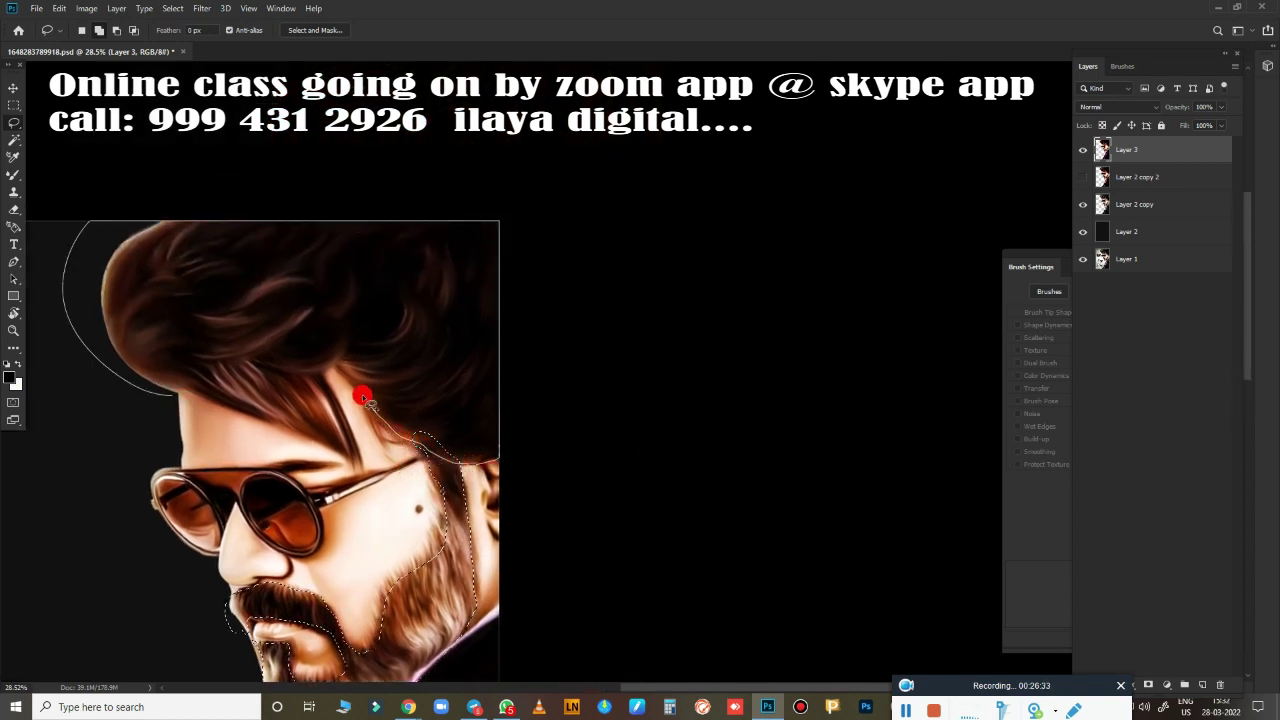
mouse_move(323, 364)
left_mouse_down()
mouse_move(344, 419)
mouse_move(163, 400)
mouse_move(166, 380)
left_mouse_up()
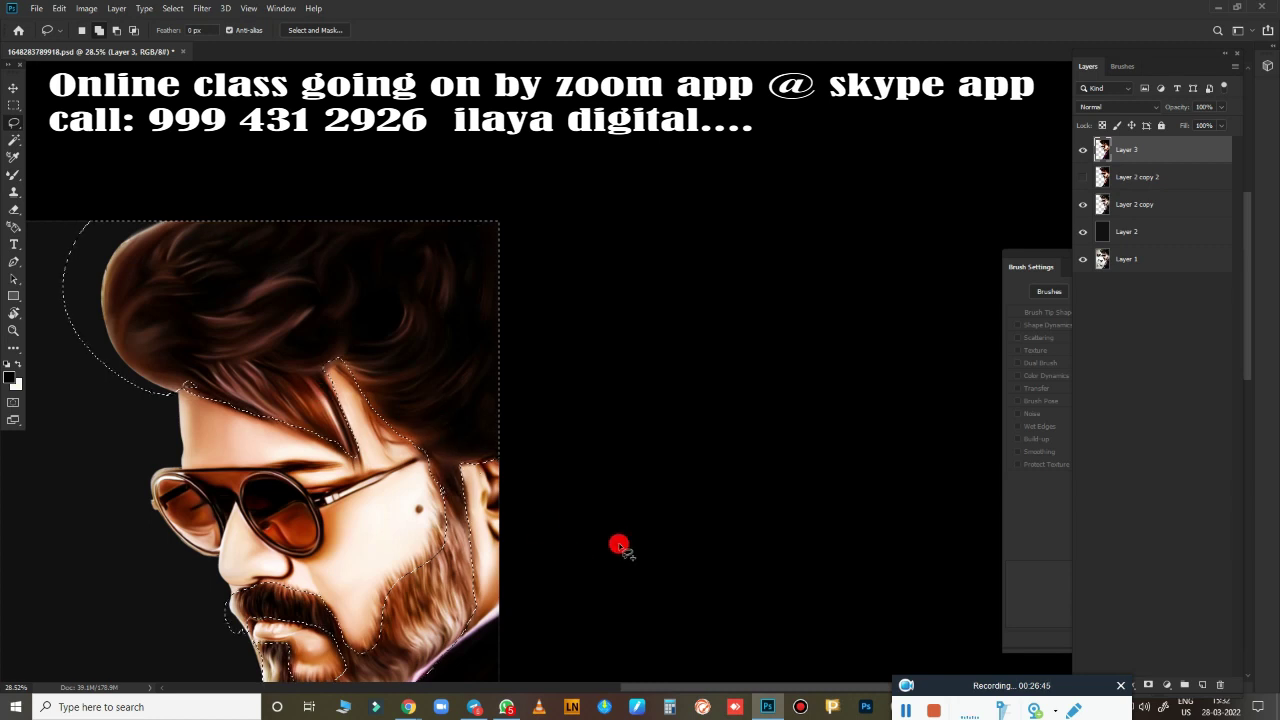
scroll(737, 341, "down", 3)
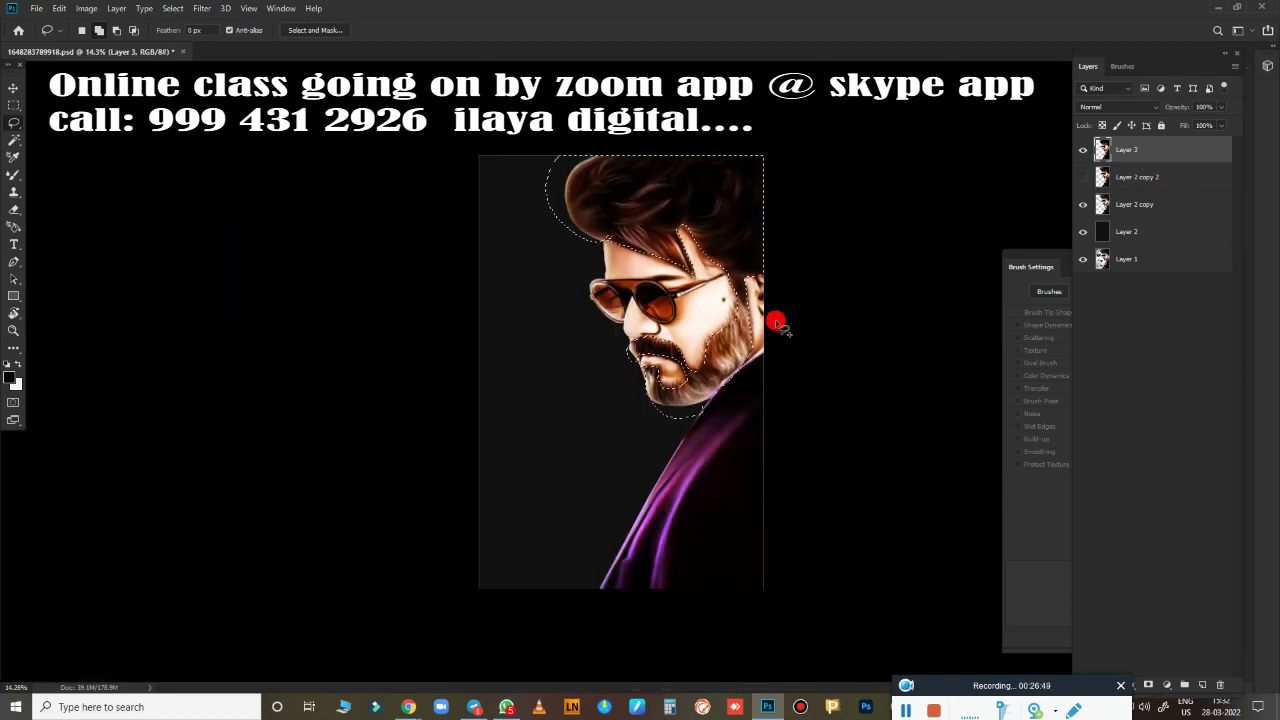
Feather the selection 20 px and copy it onto a new Layer 4.
key("shift+F6")
left_click(700, 225)
key("shift+F6")
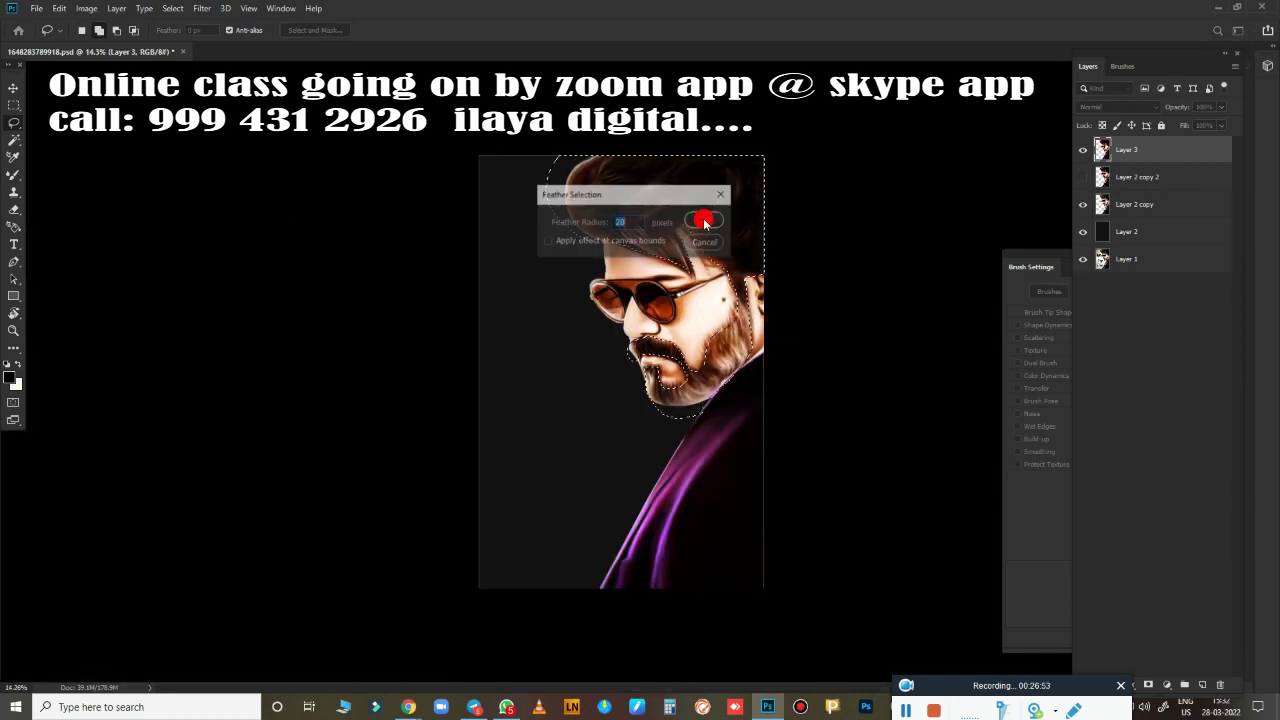
type("15")
left_click(704, 220)
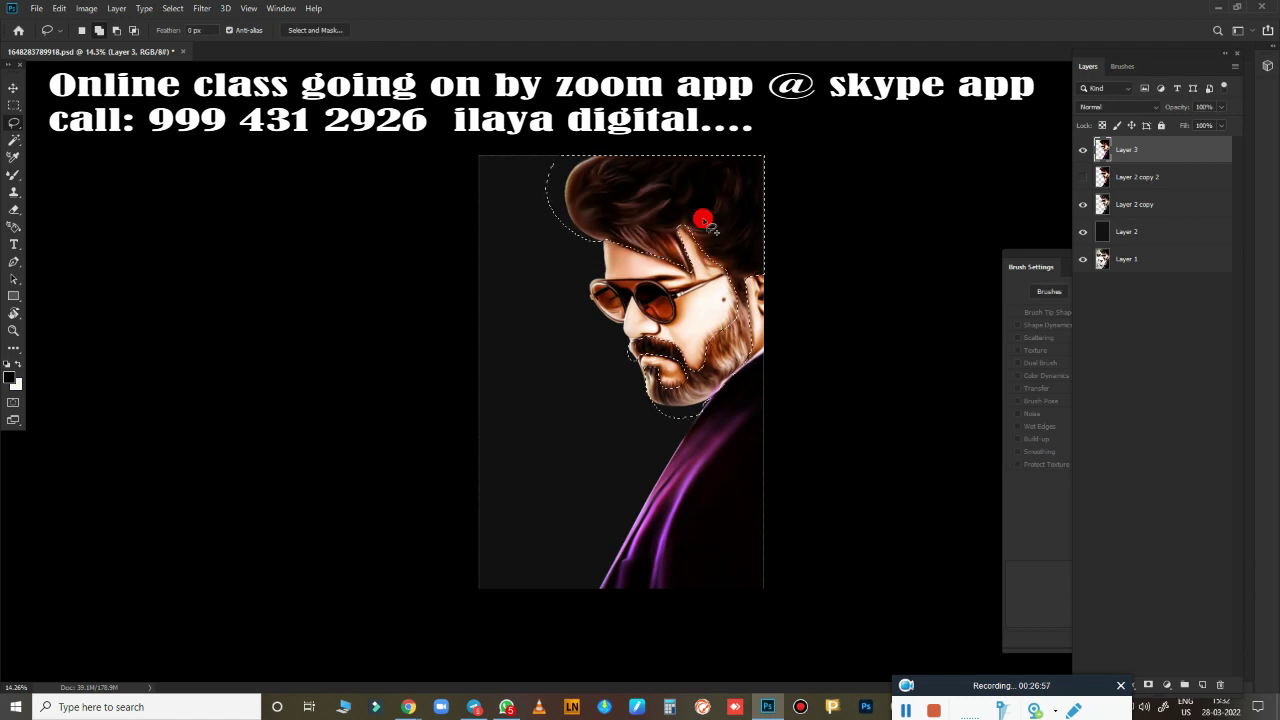
key("ctrl+j")
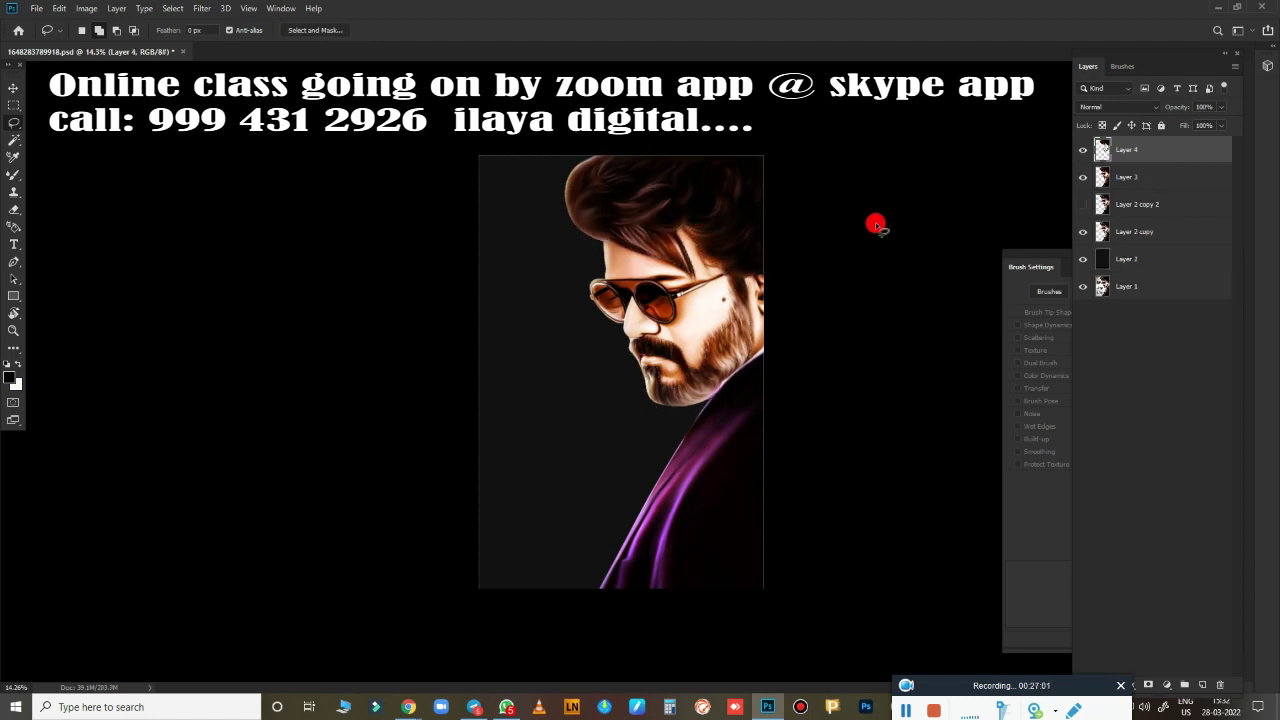
Lasso and feather the beard, copy it to Layer 5, and move it below Layer 4.
scroll(757, 434, "up", 3)
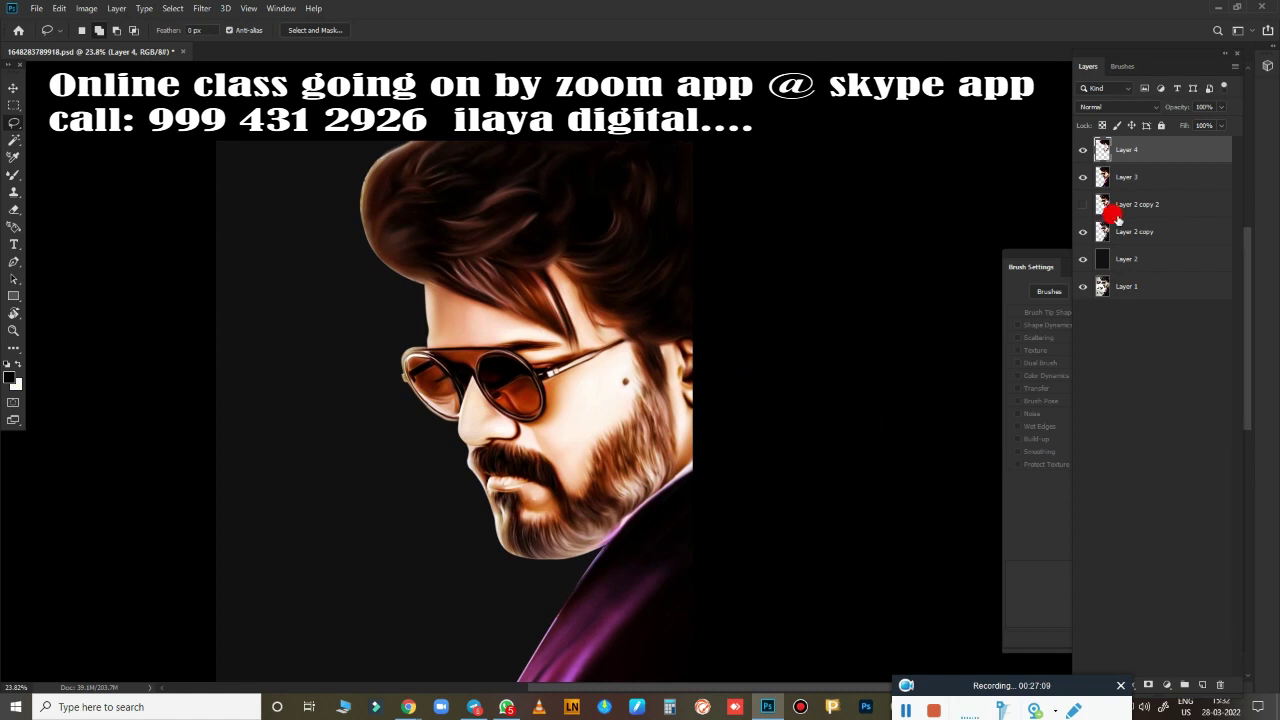
left_click_drag(593, 397, 749, 374)
key("shift+F6")
key("Return")
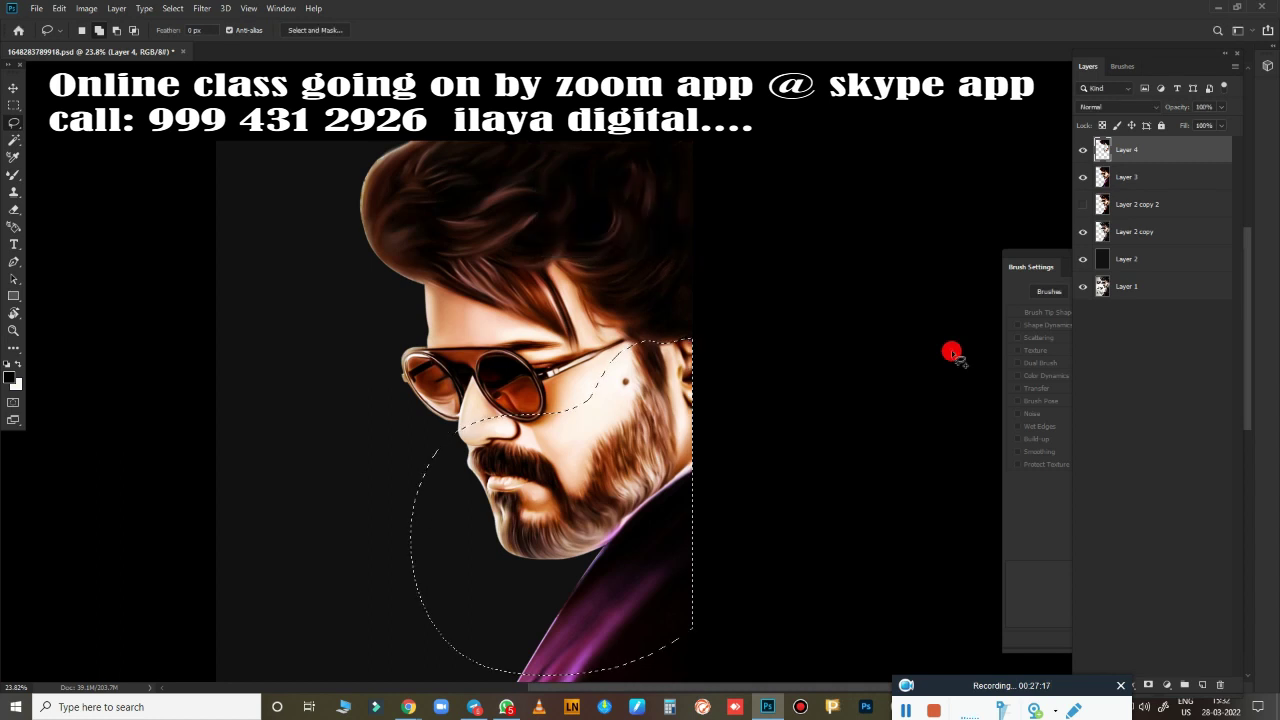
key("ctrl+j")
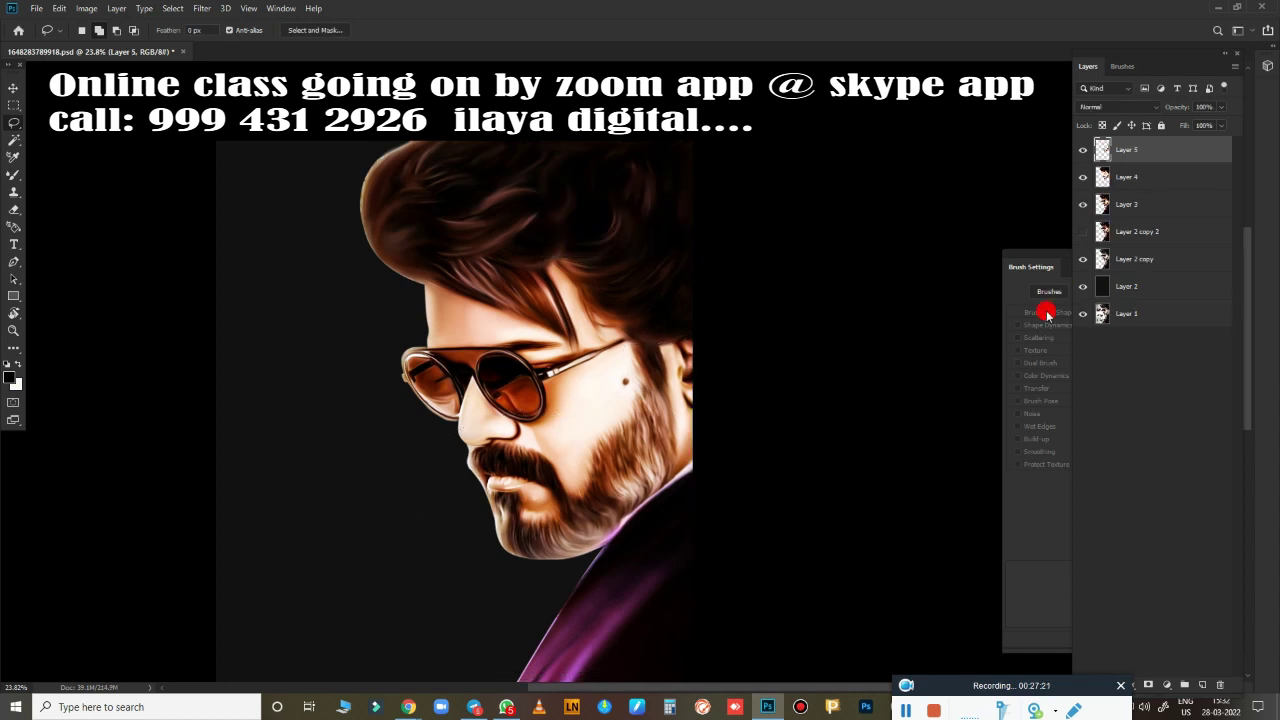
key("ctrl+bracketleft")
Darken Layer 4 and Layer 5 by lowering Hue/Saturation Lightness, down to about -60.
mouse_move(690, 343)
left_mouse_down()
mouse_move(508, 604)
mouse_move(780, 478)
left_mouse_up()
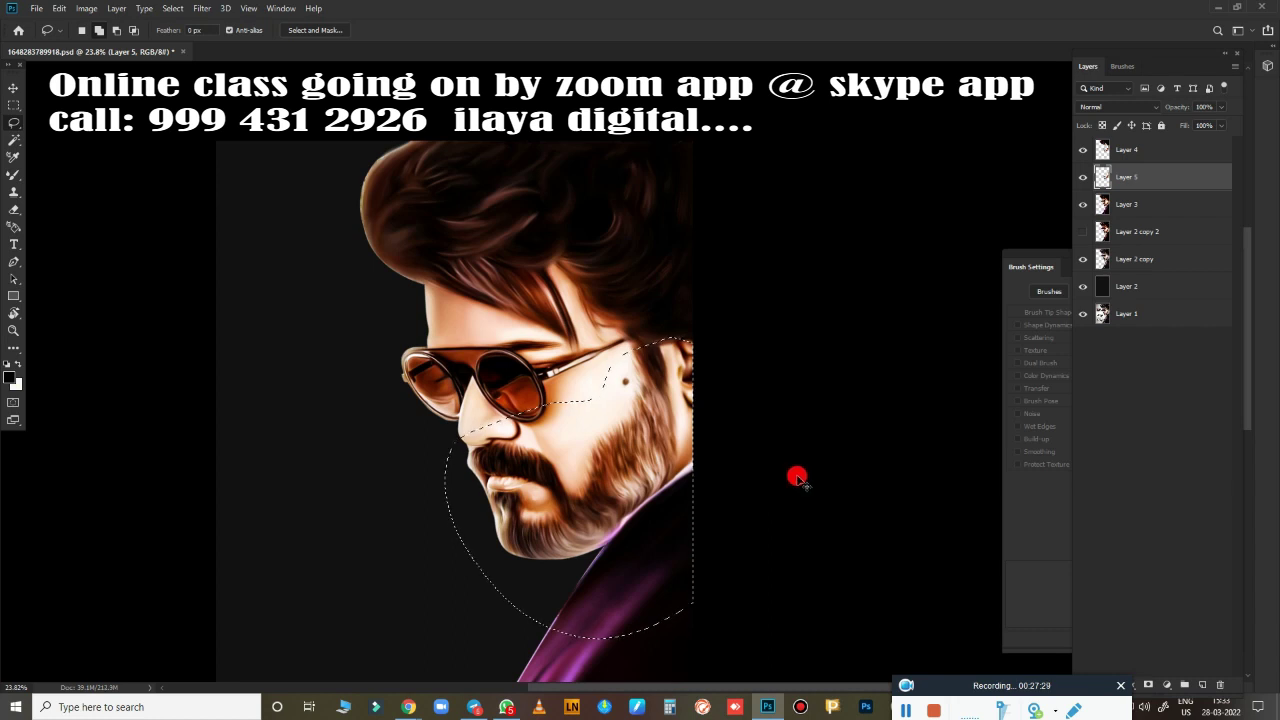
left_click(1160, 156)
key("ctrl+d")
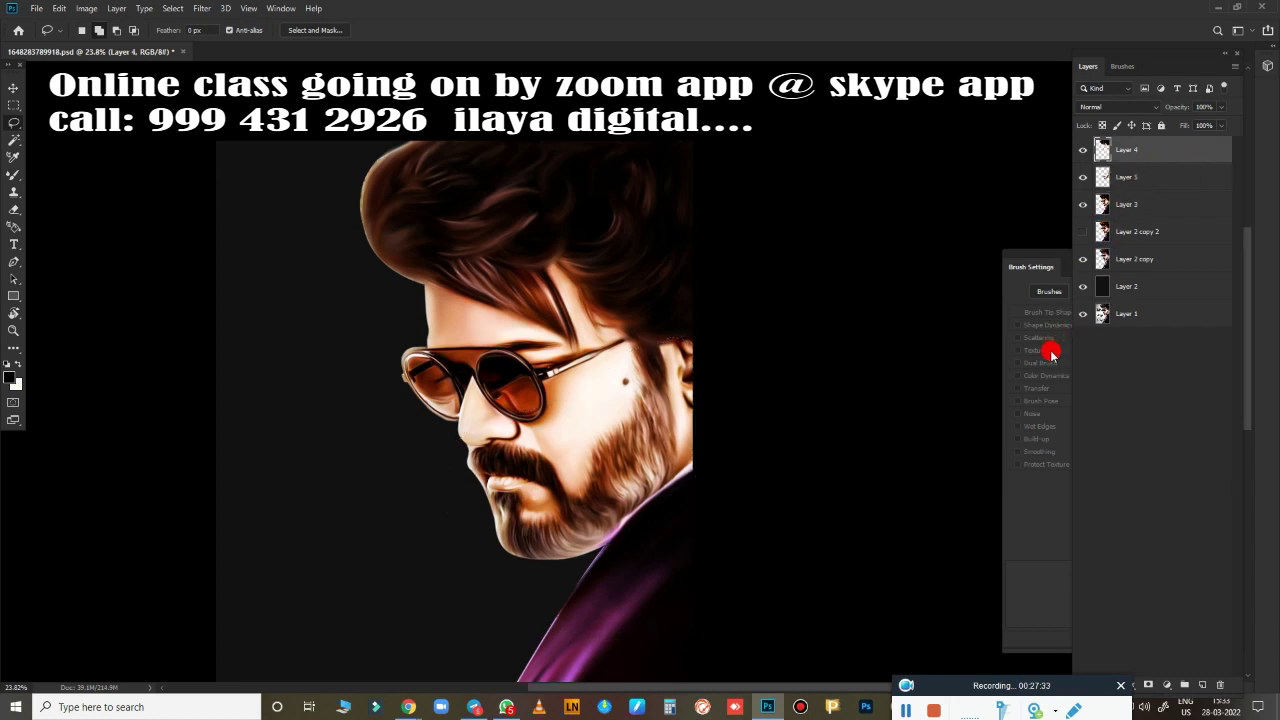
key("ctrl+u")
mouse_move(962, 372)
left_mouse_down()
mouse_move(918, 389)
mouse_move(928, 376)
left_mouse_up()
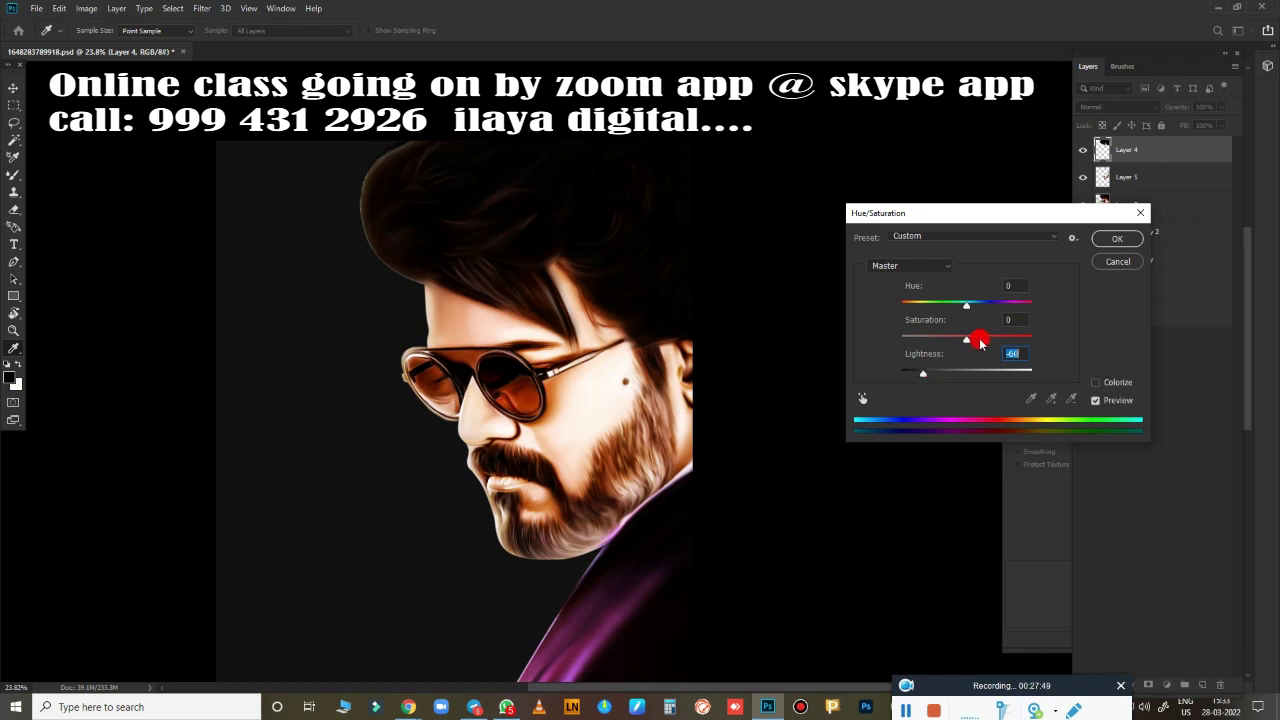
left_click(1117, 239)
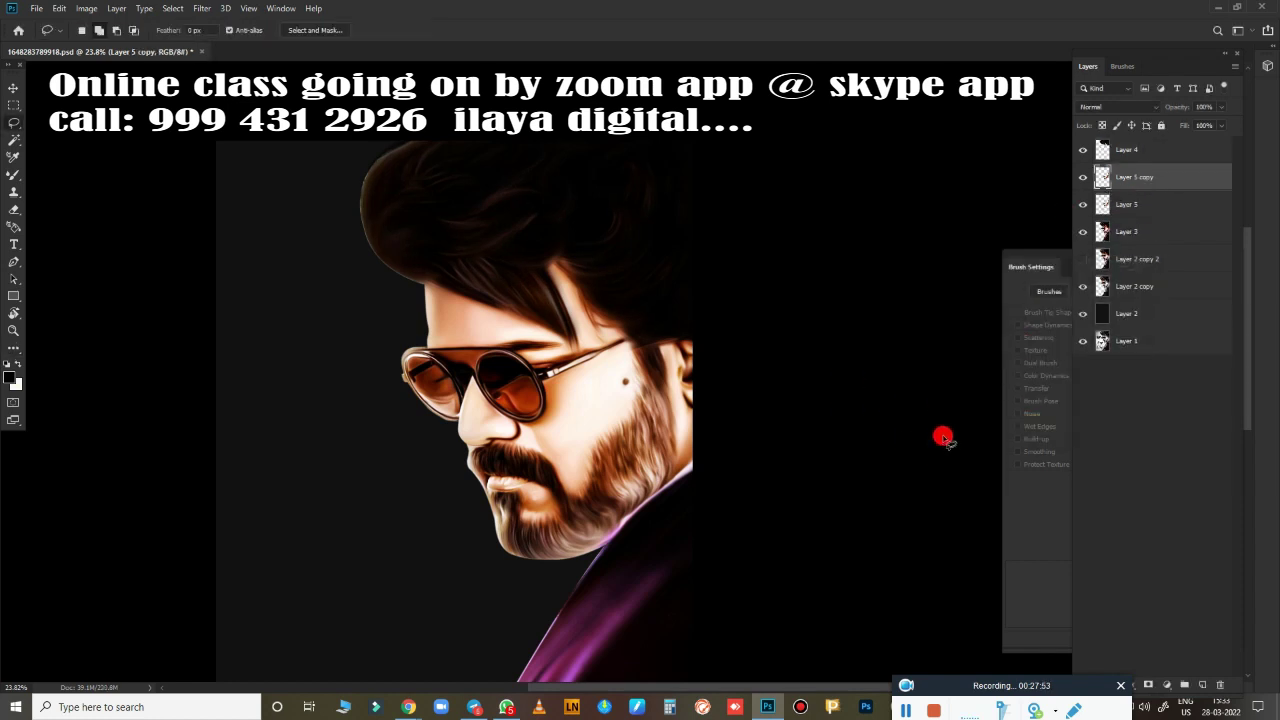
key("ctrl+e")
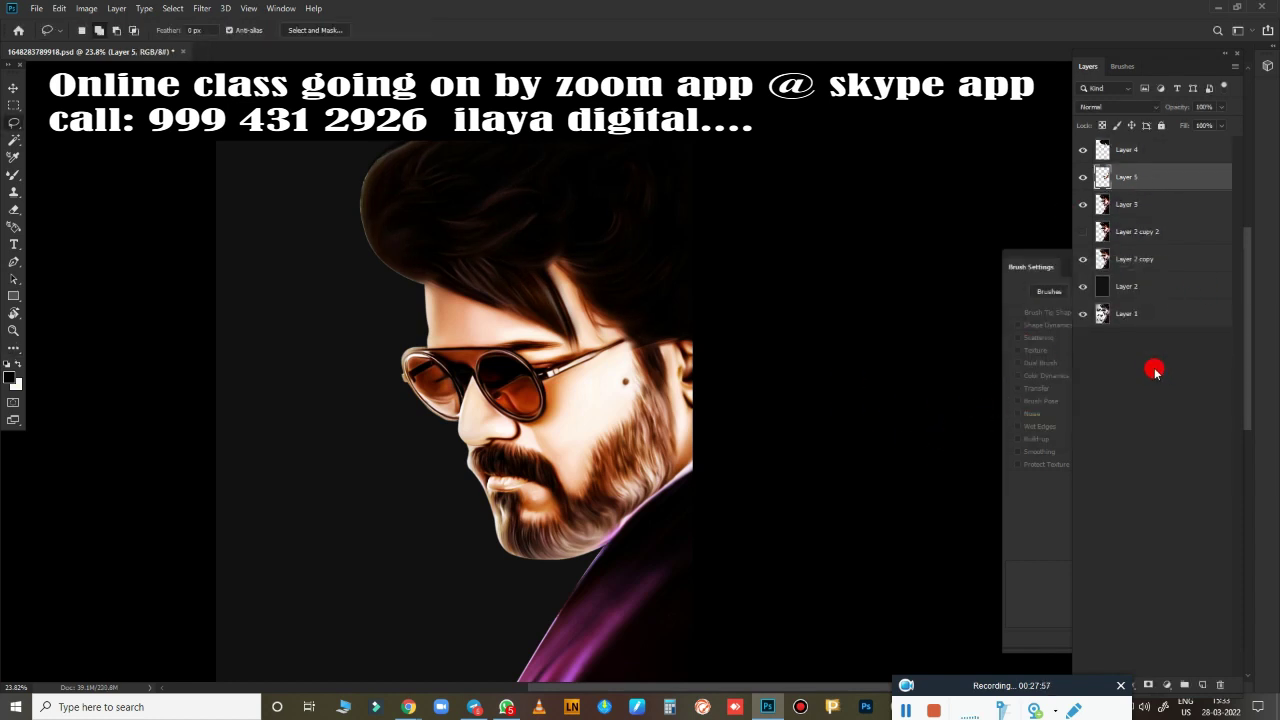
key("ctrl+u")
mouse_move(966, 372)
left_mouse_down()
mouse_move(922, 373)
mouse_move(932, 395)
left_mouse_up()
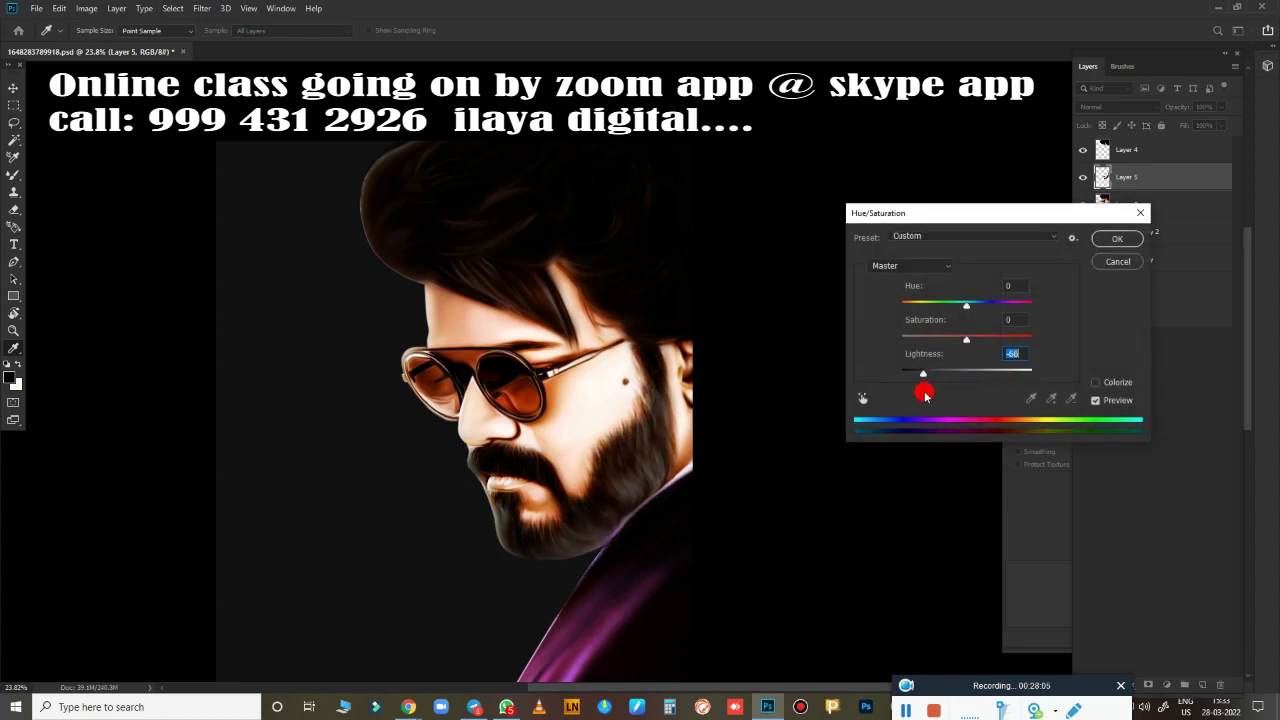
Finish darkening Layer 5, then nudge Layer 3's midtone red color balance.
left_click(1117, 238)
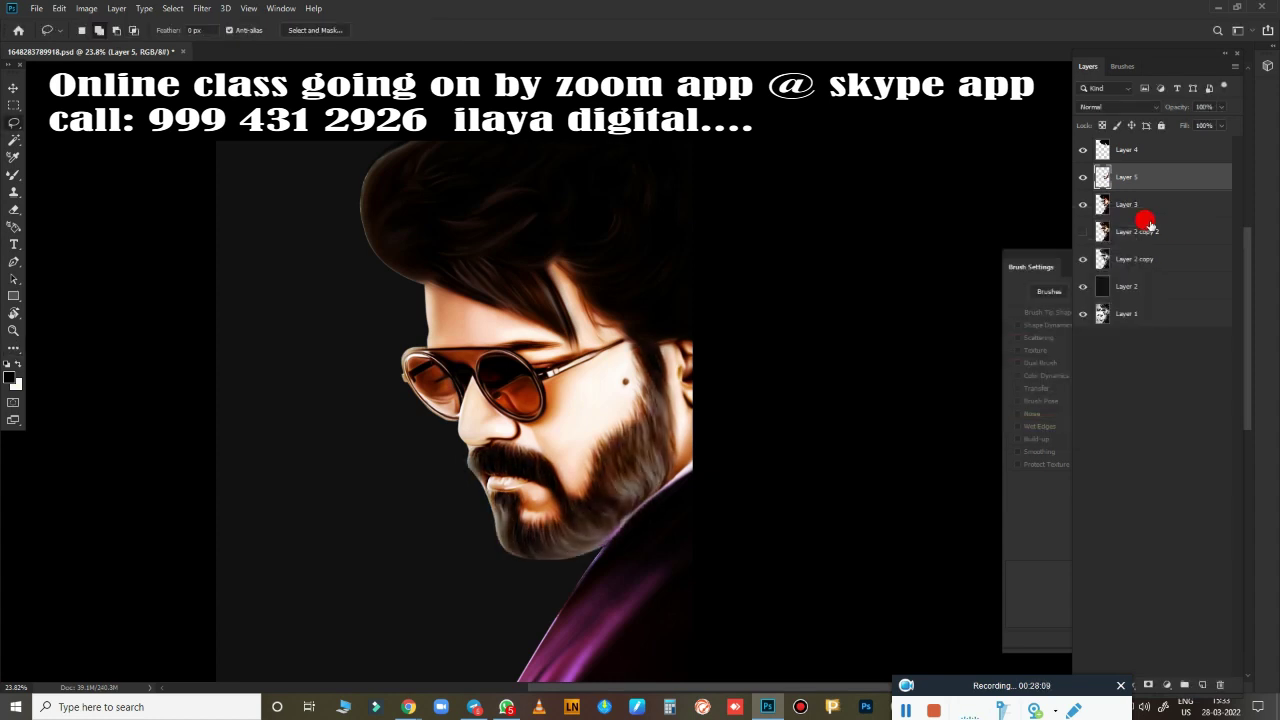
scroll(737, 405, "up", 3)
left_click(1195, 206)
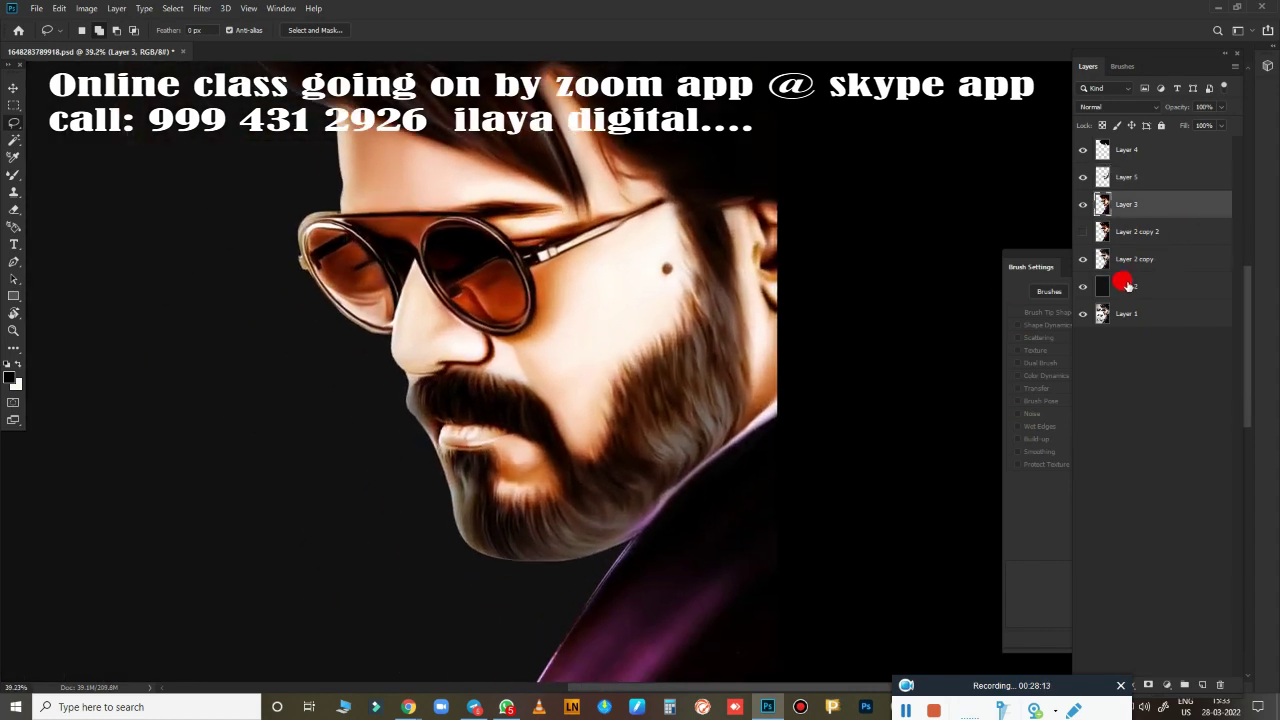
key("ctrl+b")
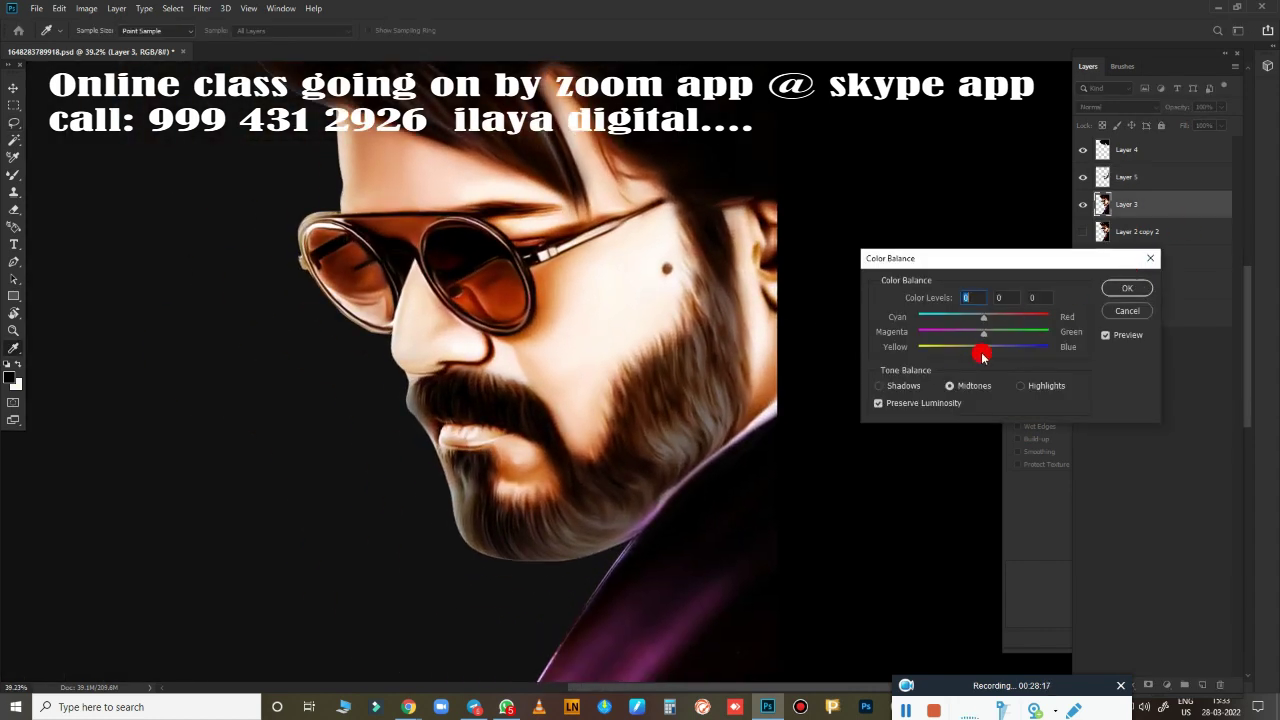
left_click_drag(997, 316, 1018, 350)
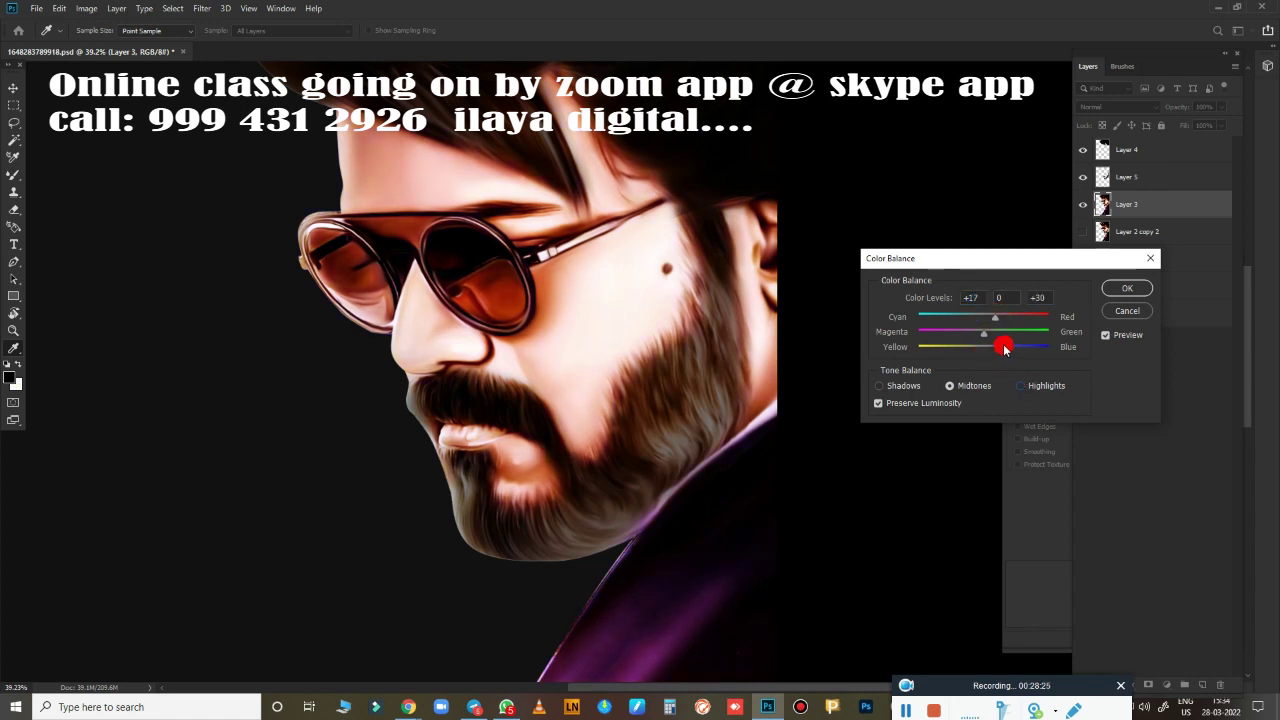
left_click(1127, 288)
Apply Selective Color to the Reds, adding cyan and adjusting yellow.
left_click(86, 8)
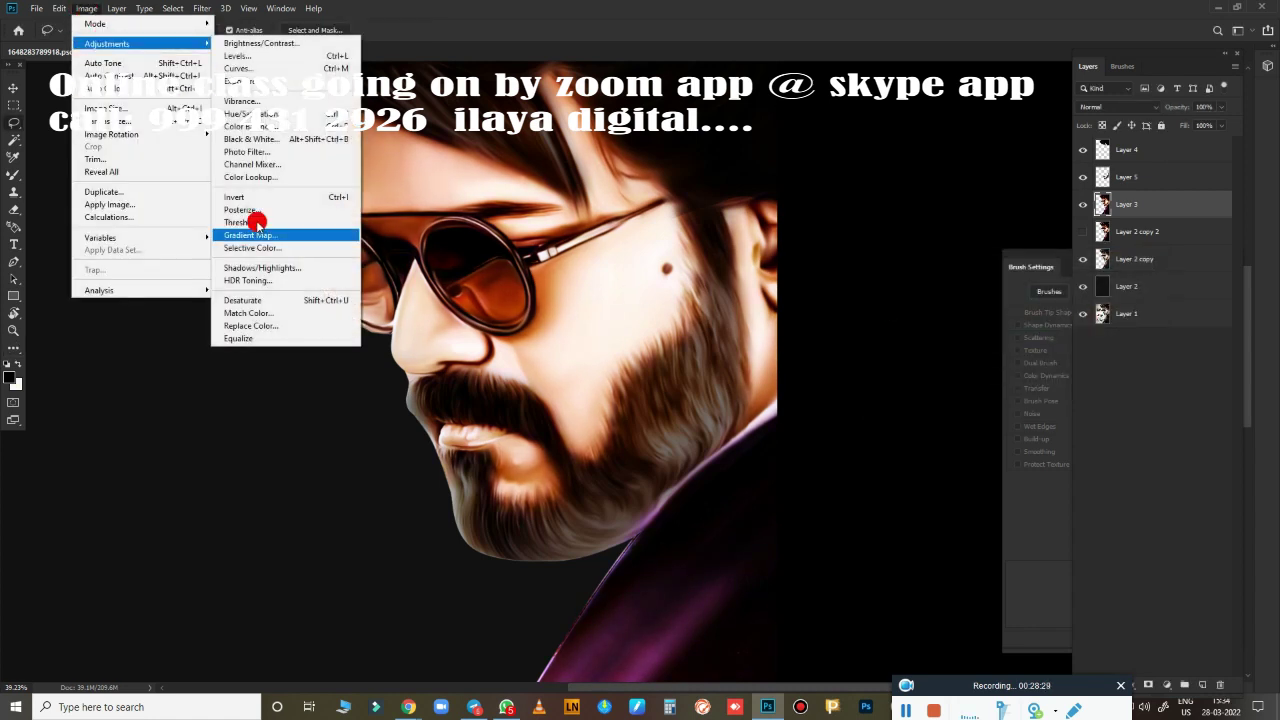
left_click(285, 247)
mouse_move(880, 262)
left_mouse_down()
mouse_move(958, 256)
mouse_move(910, 291)
left_mouse_up()
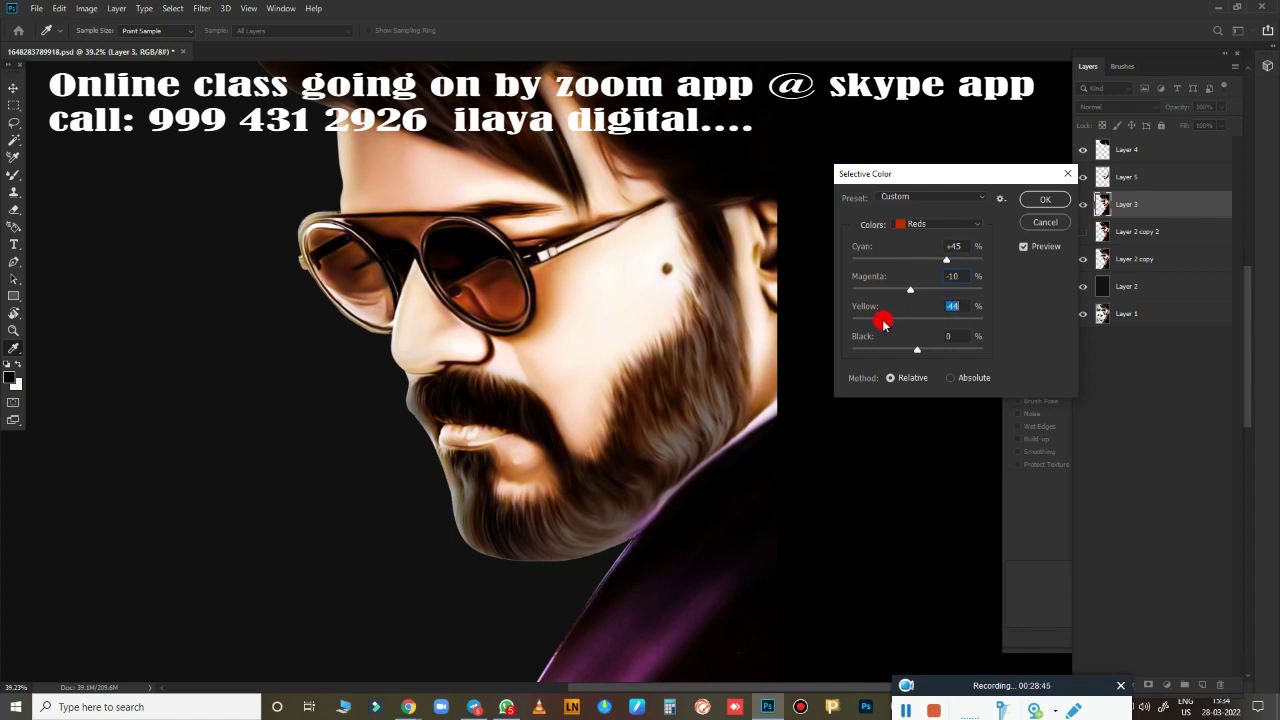
left_click_drag(883, 323, 908, 349)
left_click(1045, 199)
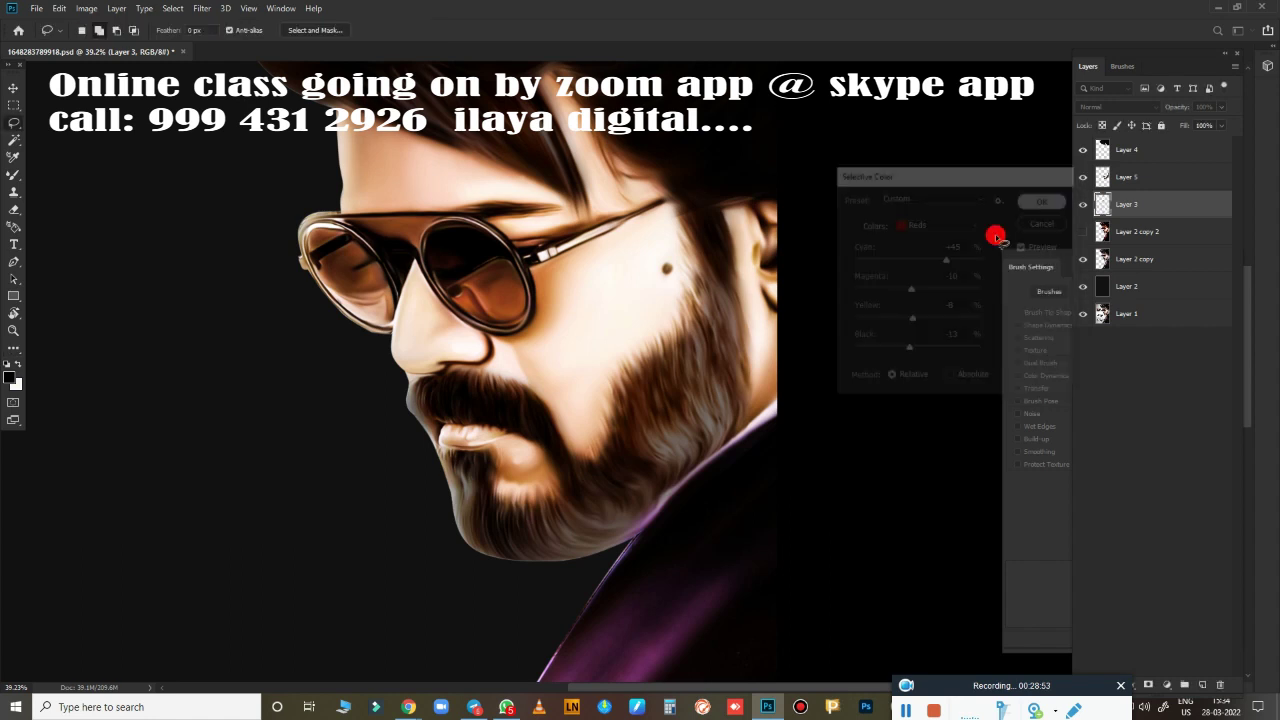
Shift the Color Balance highlights toward blue, Blue +24.
scroll(780, 390, "down", 3)
key("ctrl+b")
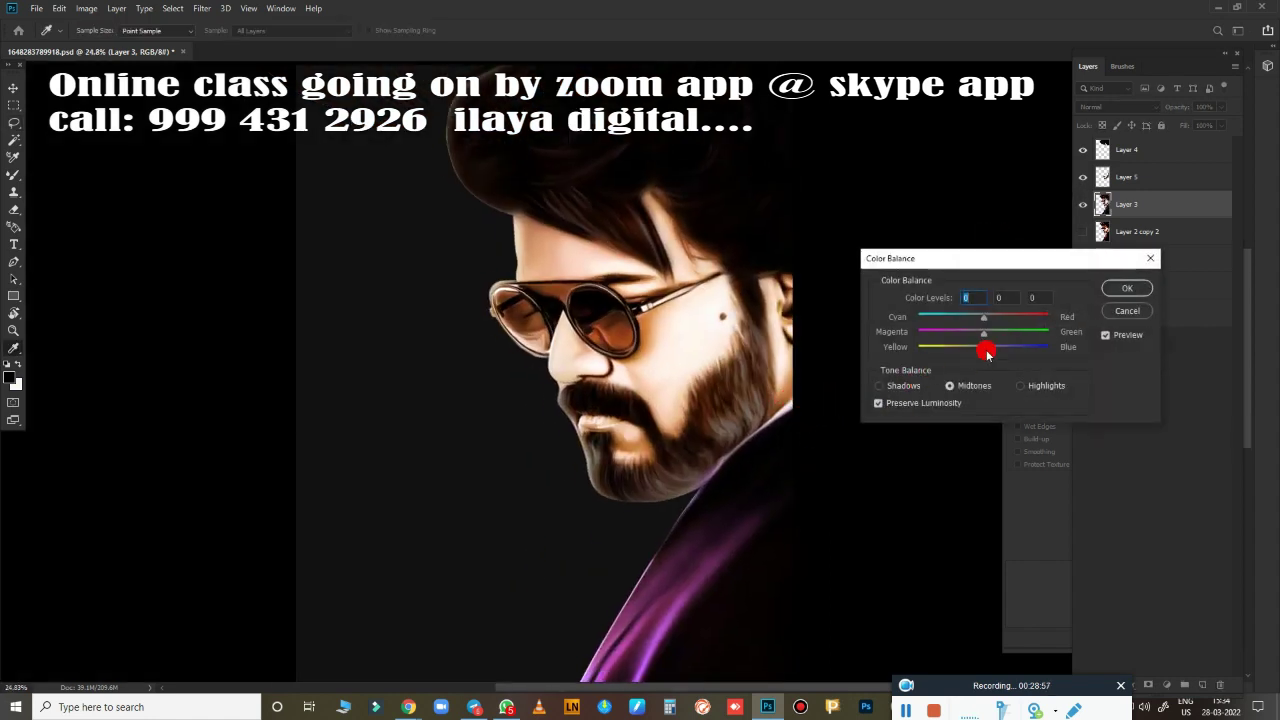
left_click(1020, 385)
left_click_drag(984, 346, 1011, 346)
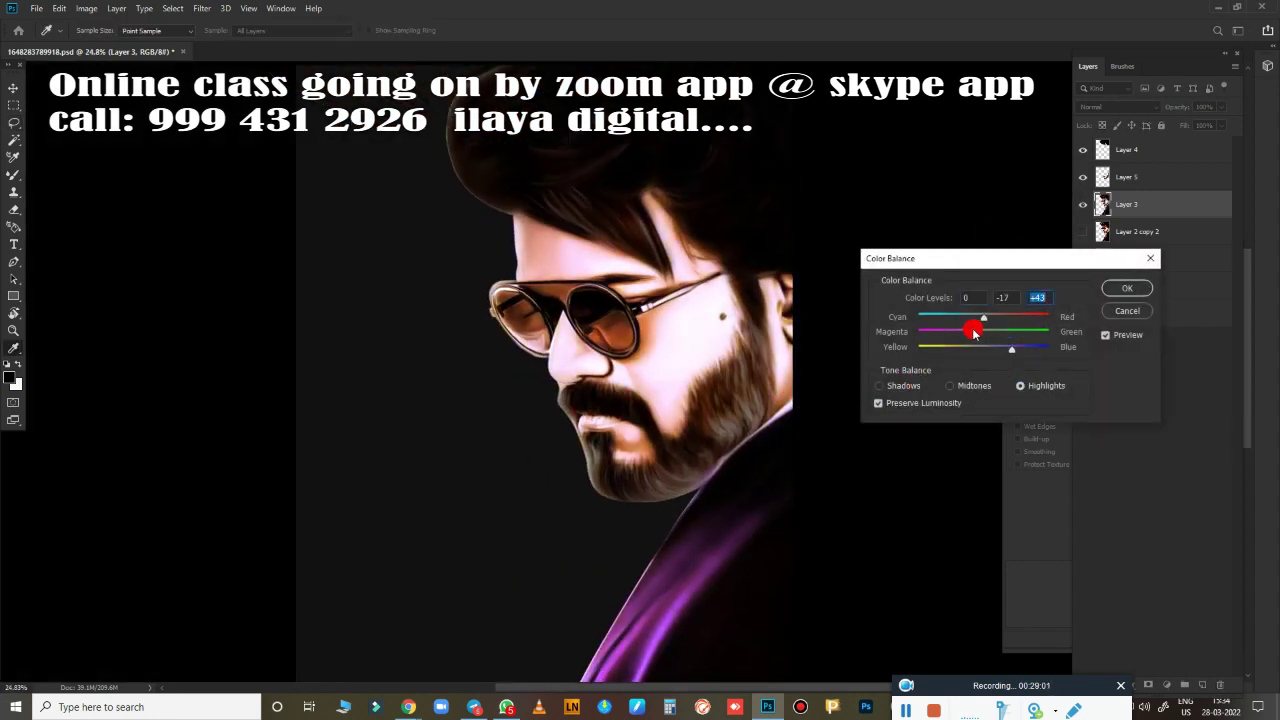
left_click(1127, 288)
key("l")
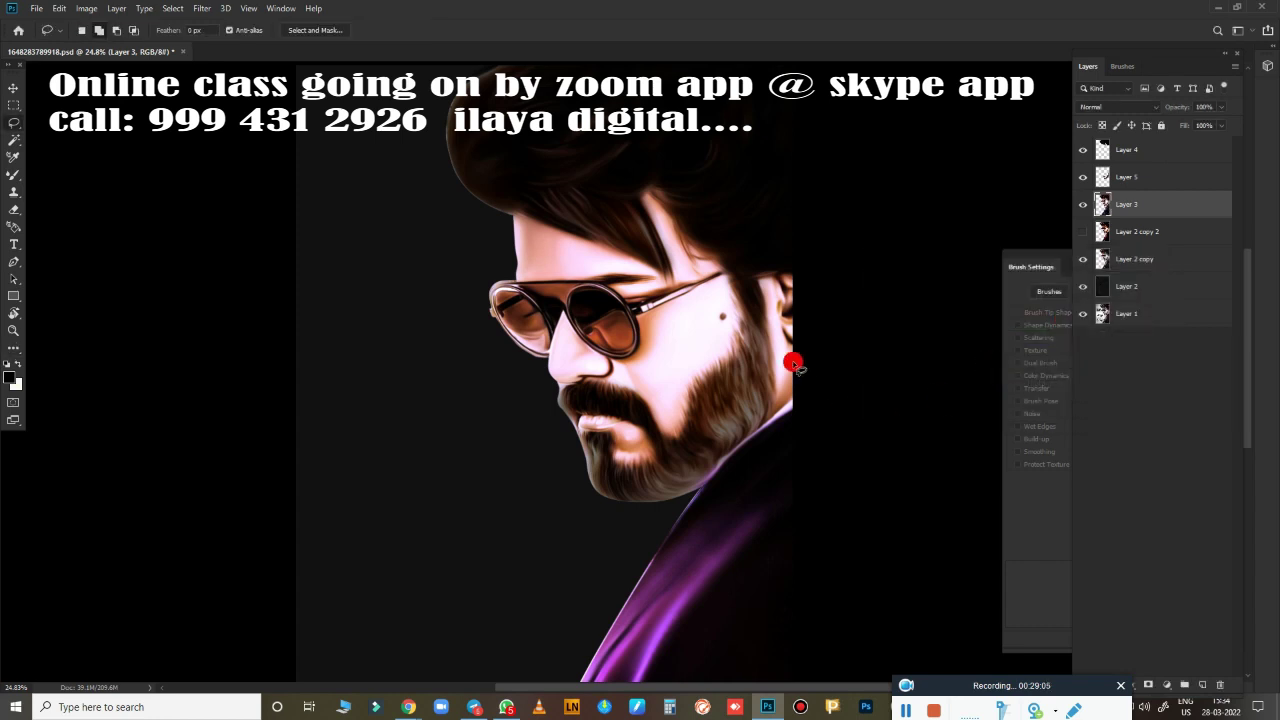
scroll(760, 365, "down", 3)
scroll(770, 380, "up", 2)
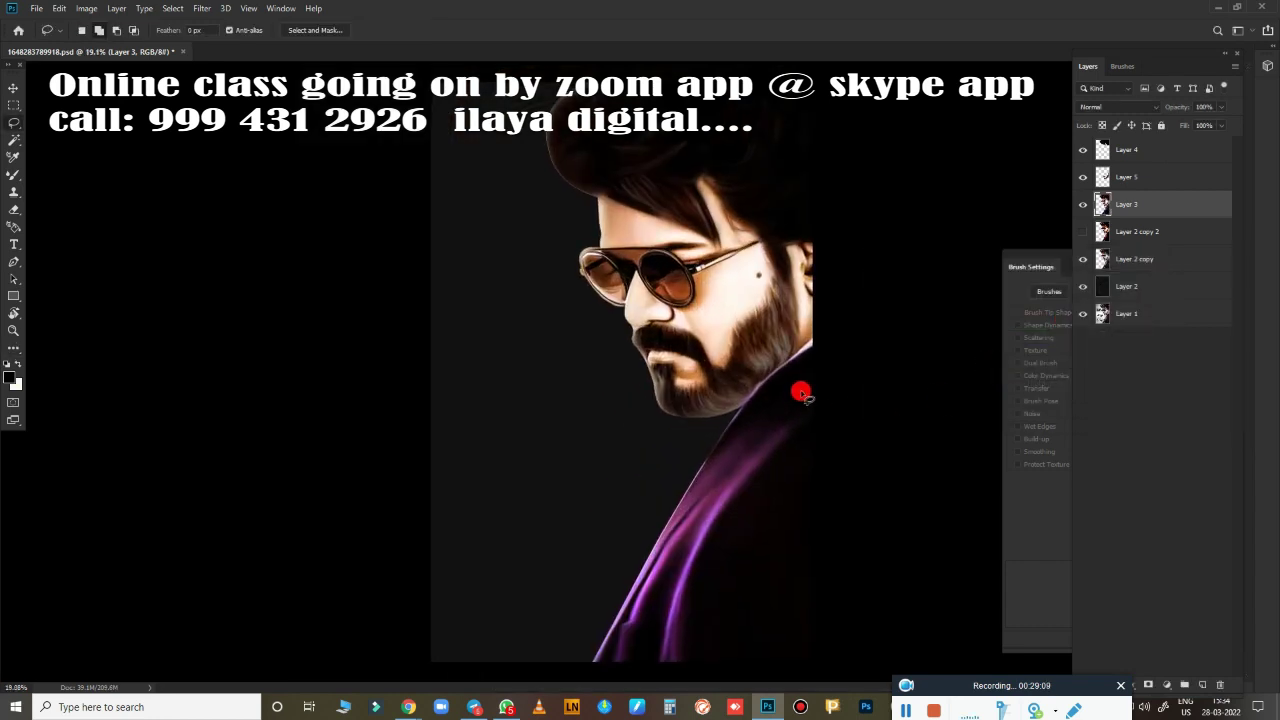
key("ctrl+b")
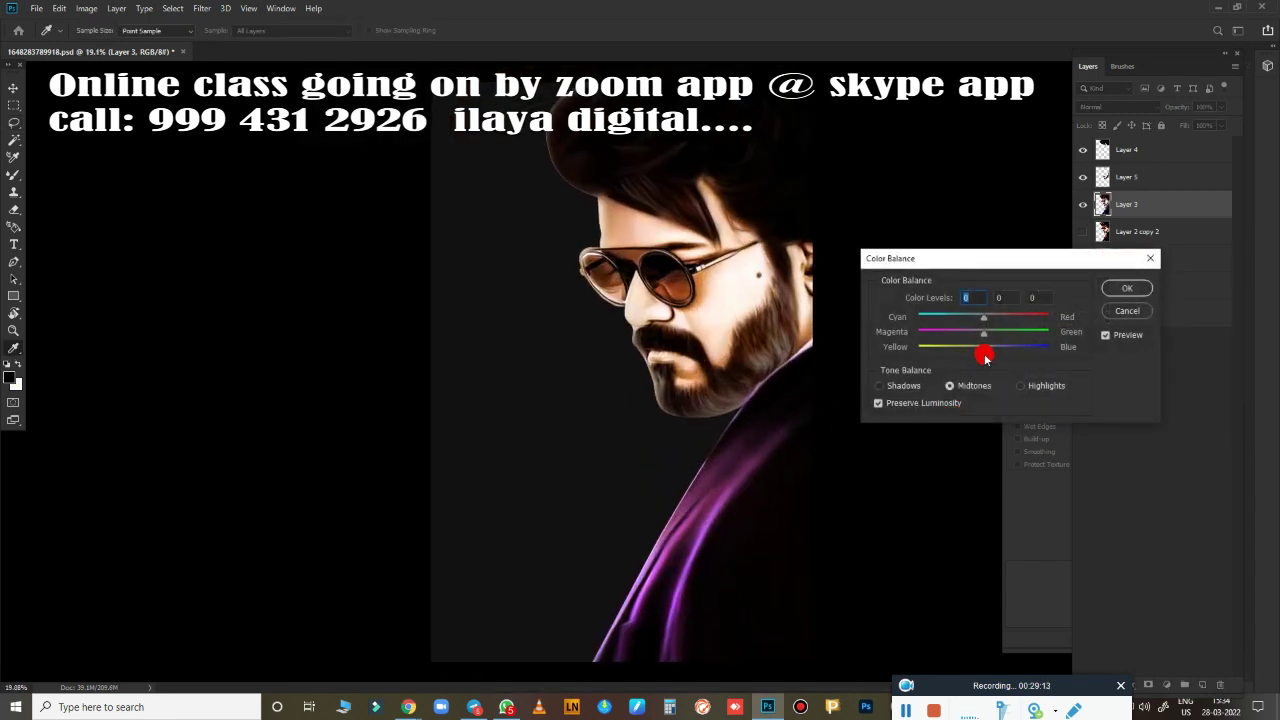
left_click(1020, 385)
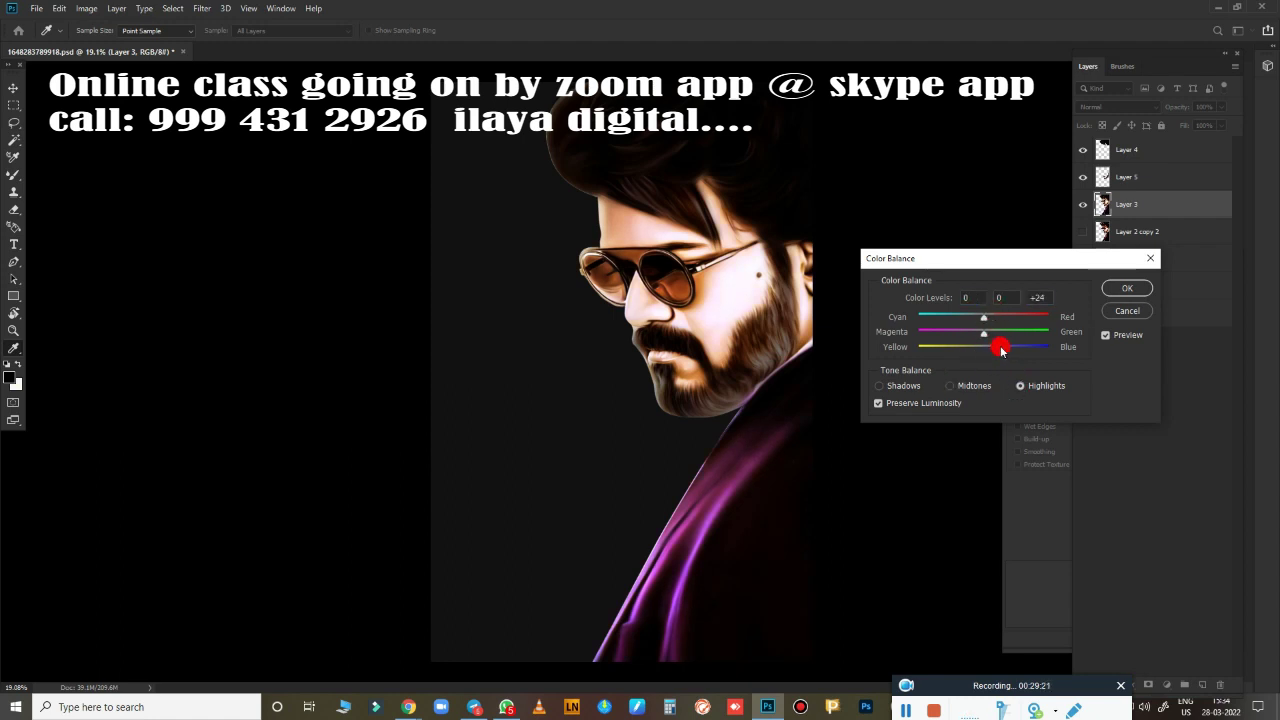
left_click(1127, 288)
Try Curves adjustments on the RGB and Blue channels, then cancel them.
key("ctrl+m")
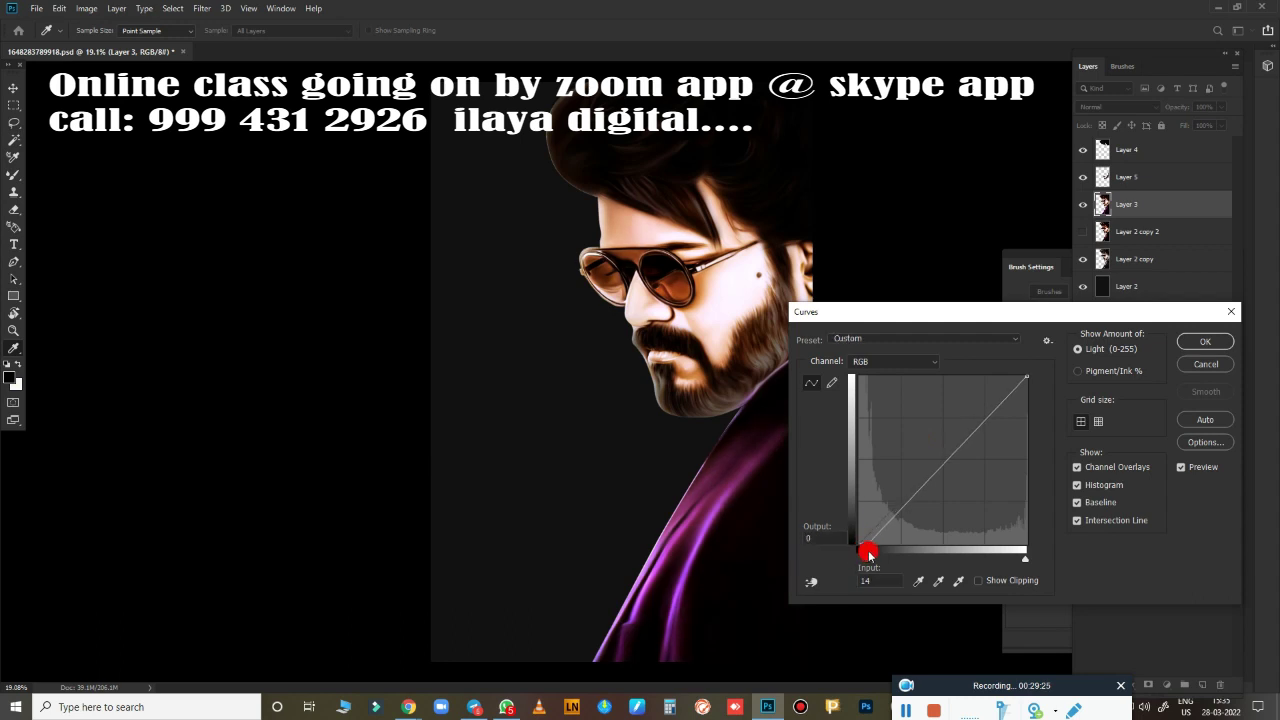
mouse_move(869, 553)
left_mouse_down()
mouse_move(866, 543)
mouse_move(879, 551)
left_mouse_up()
left_click_drag(1024, 557, 1019, 565)
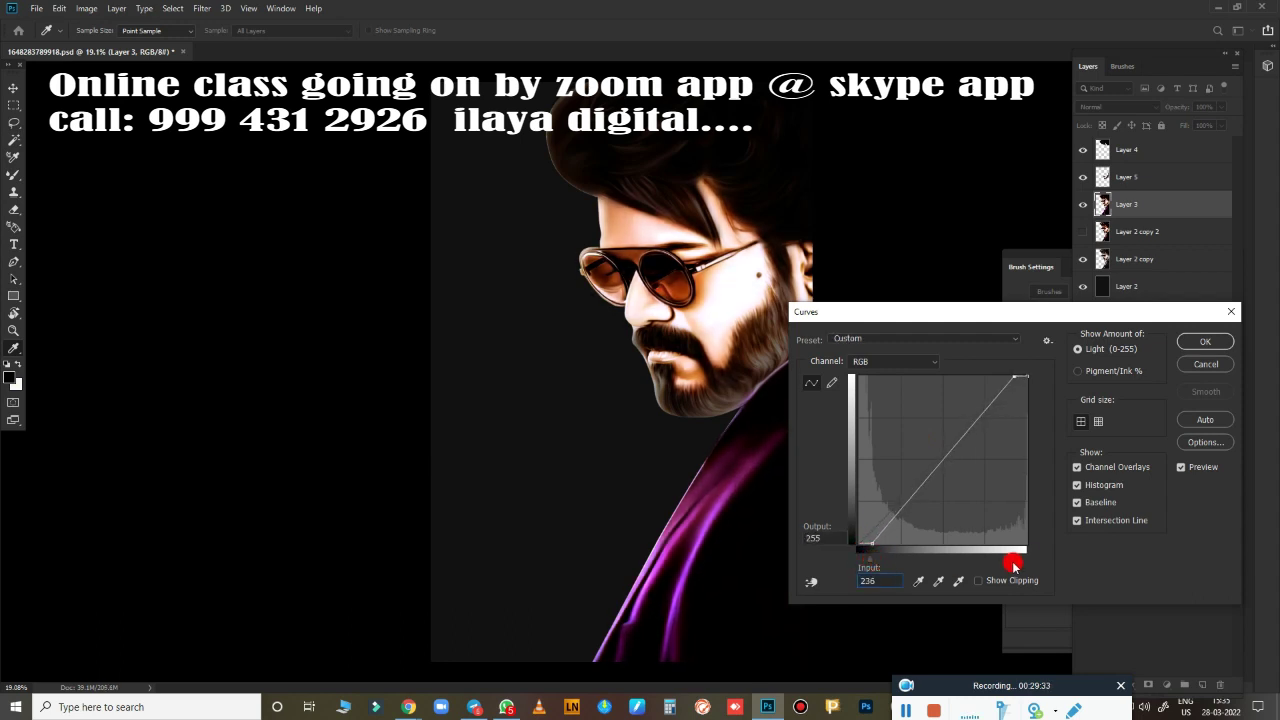
left_click(895, 361)
left_click(900, 411)
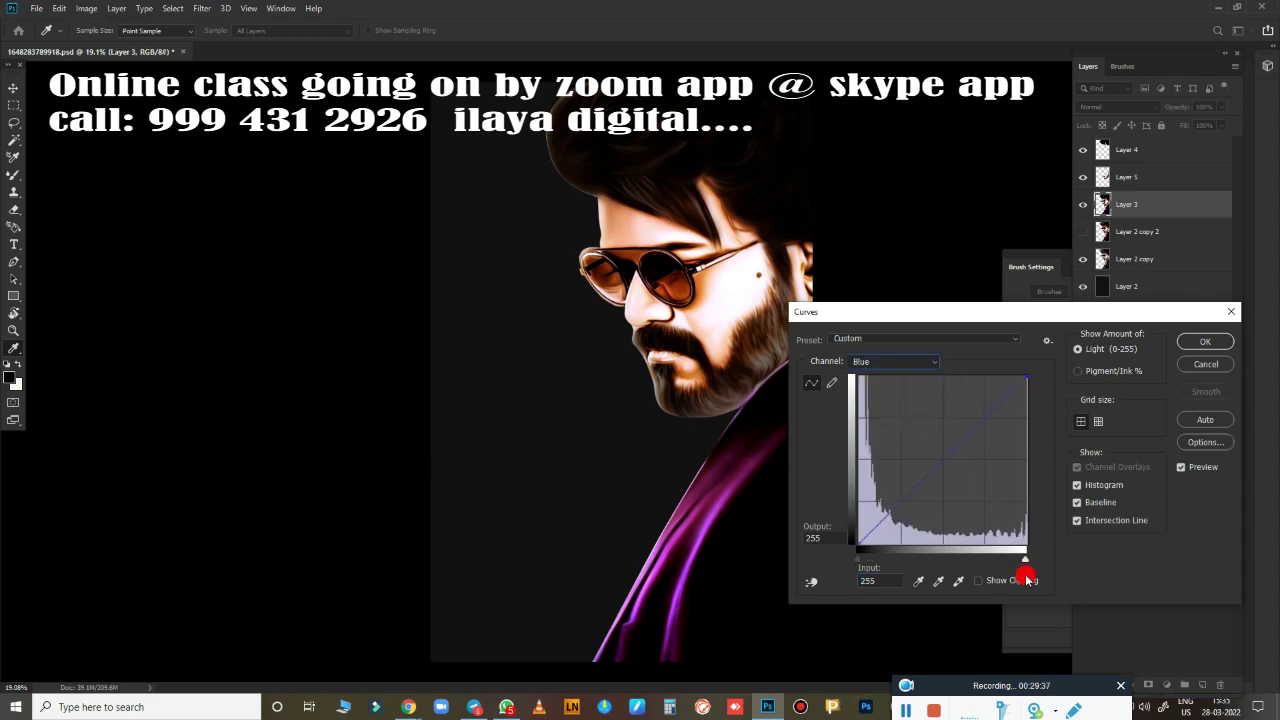
left_click_drag(1012, 560, 1037, 561)
left_click(1201, 366)
Boost Layer 3's Vibrance to +40.
key("alt+i")
key("a")
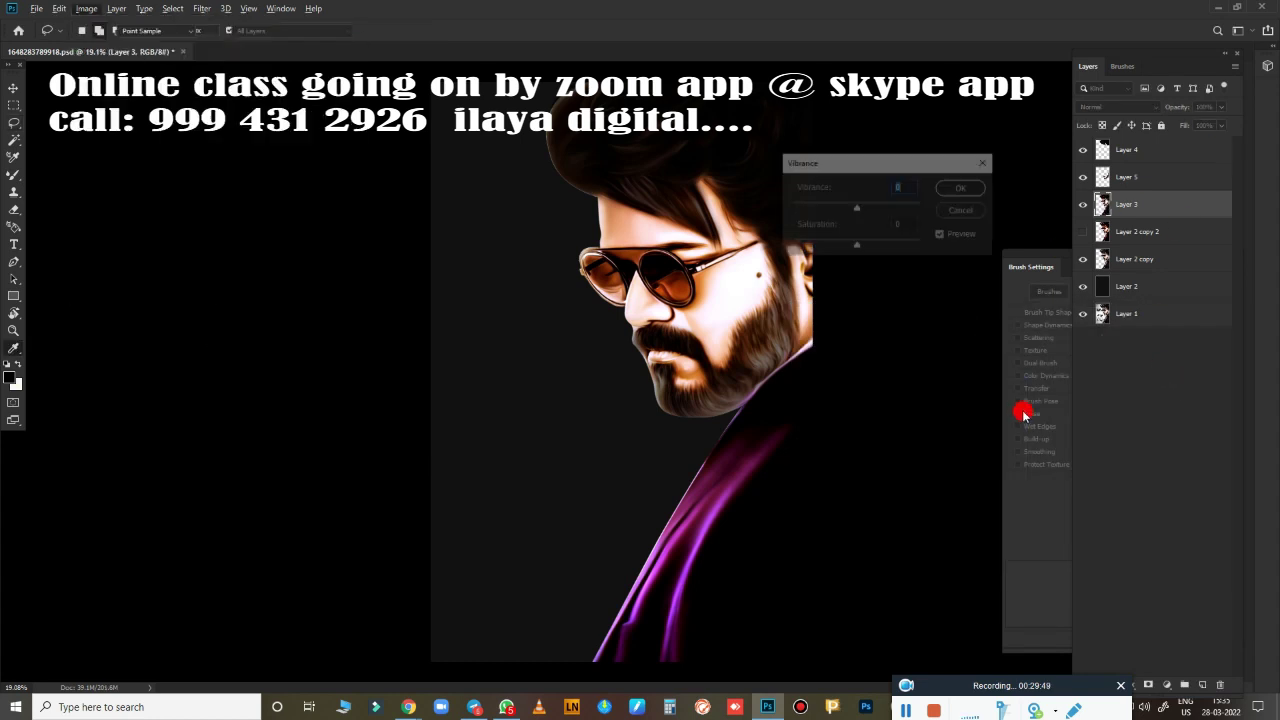
key("v")
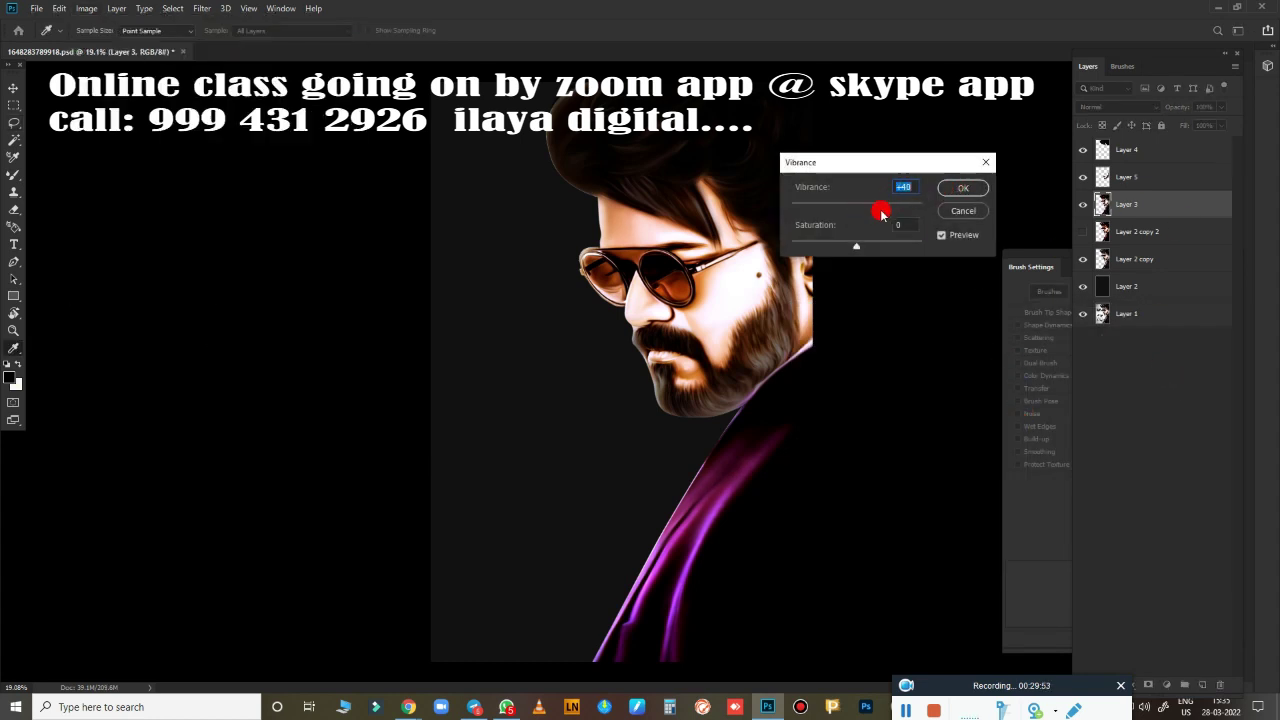
left_click(963, 210)
Add a new empty layer and load the hair-strand brush preset.
scroll(834, 289, "up", 3)
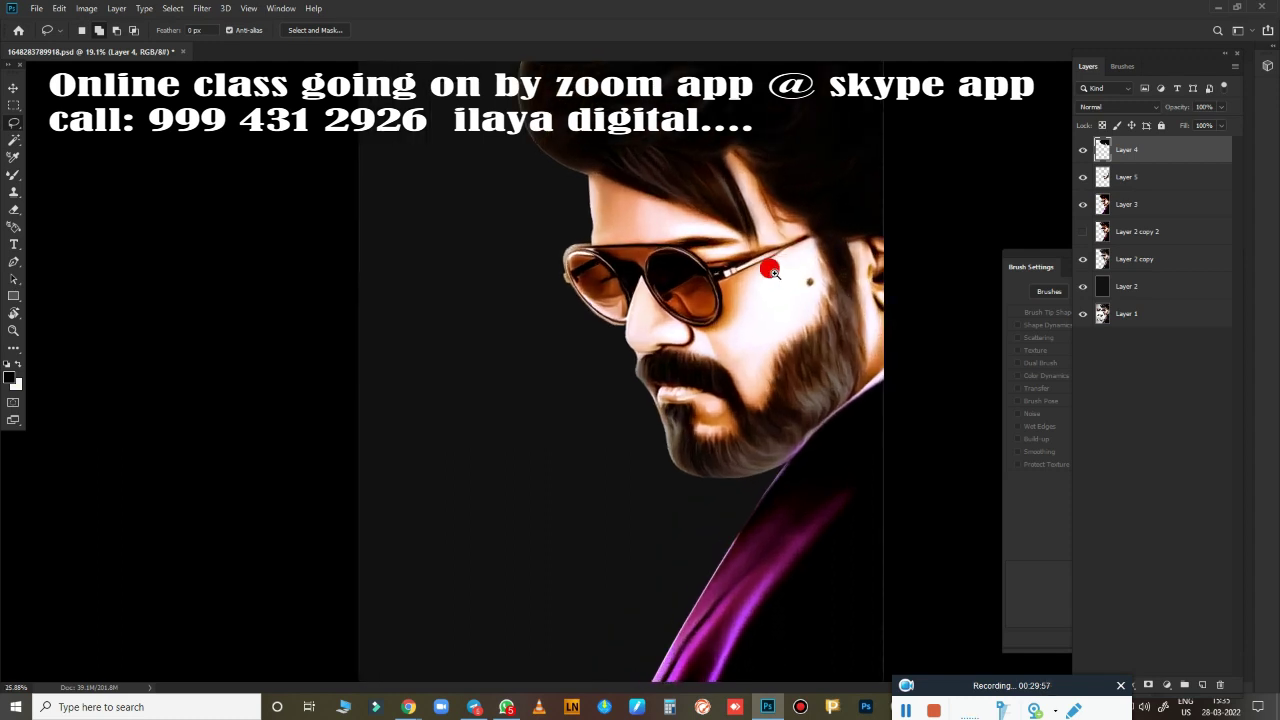
scroll(763, 266, "down", 2)
scroll(757, 266, "up", 3)
scroll(737, 294, "up", 3)
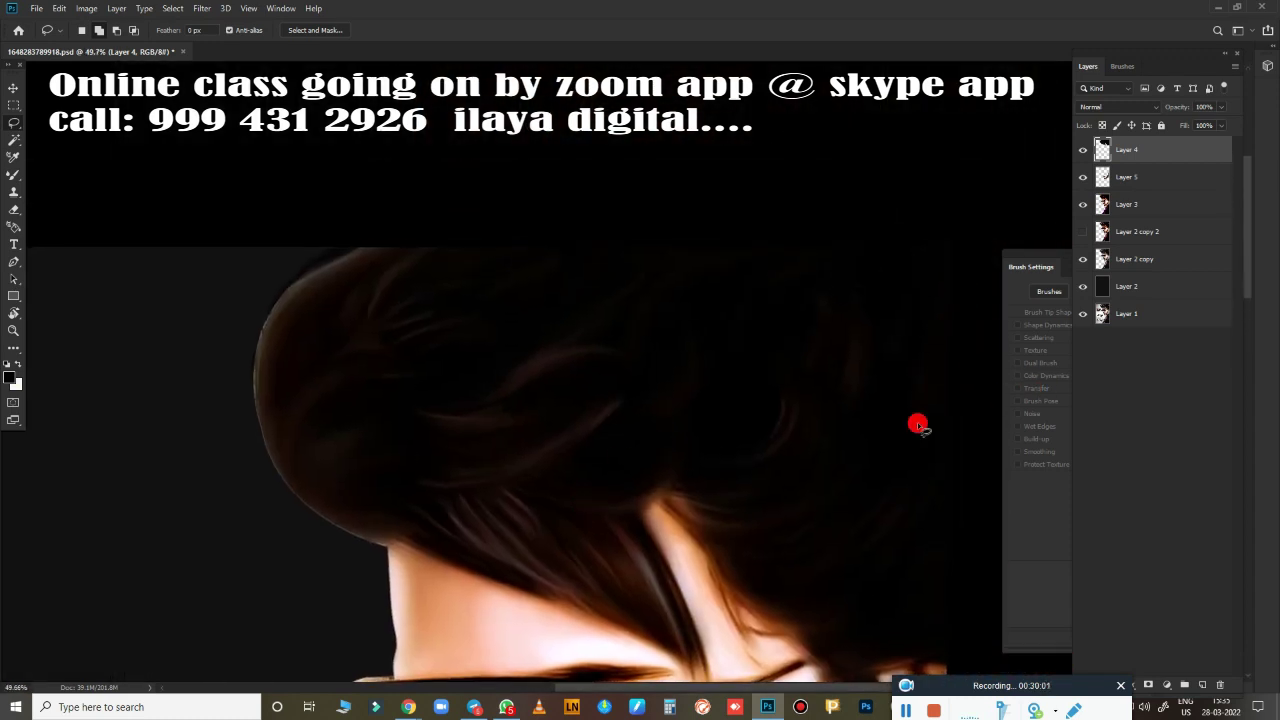
left_click(1203, 686)
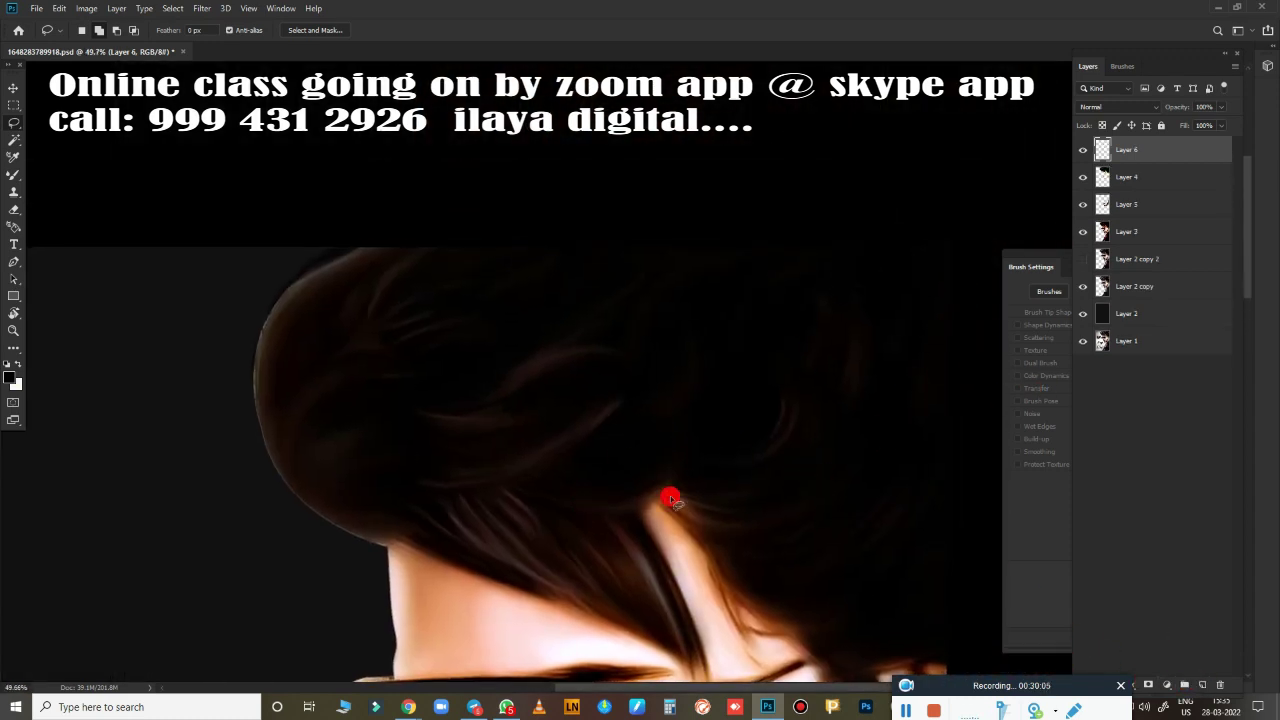
key("b")
right_click(652, 400)
left_click(722, 572)
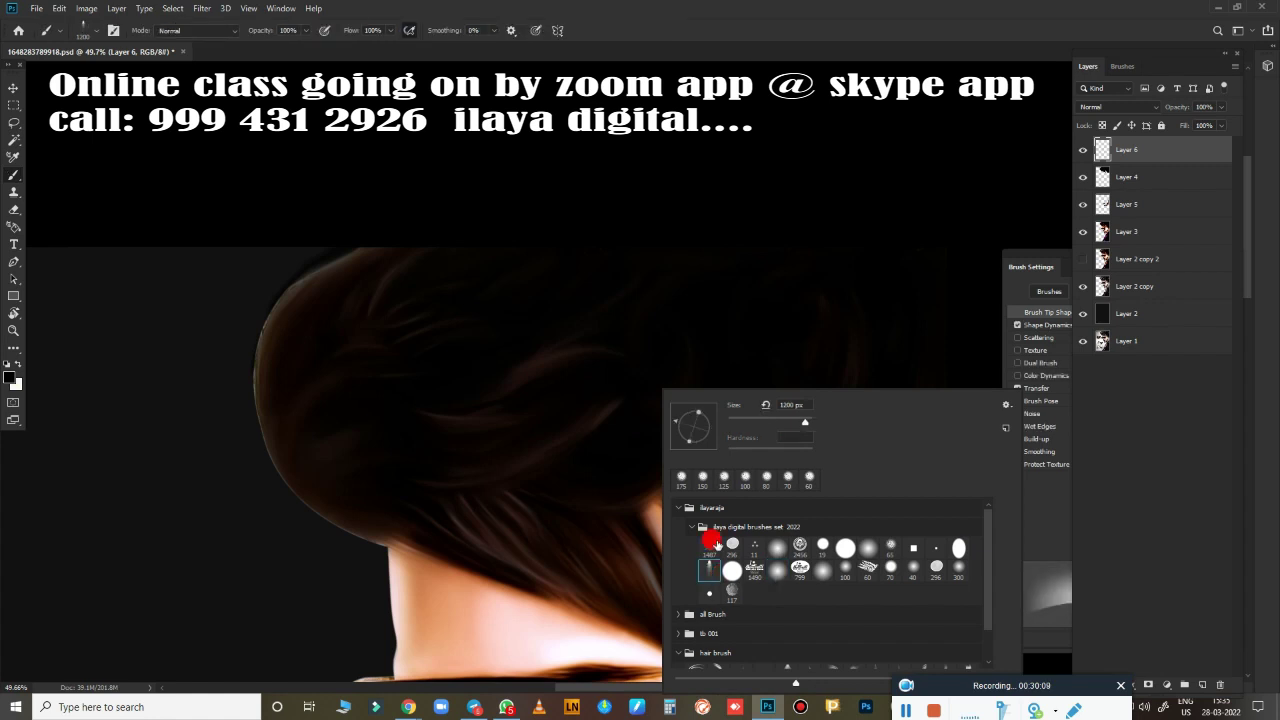
Set the foreground color to light blue and the brush size to 175 px.
key("ctrl+alt+i")
key("Escape")
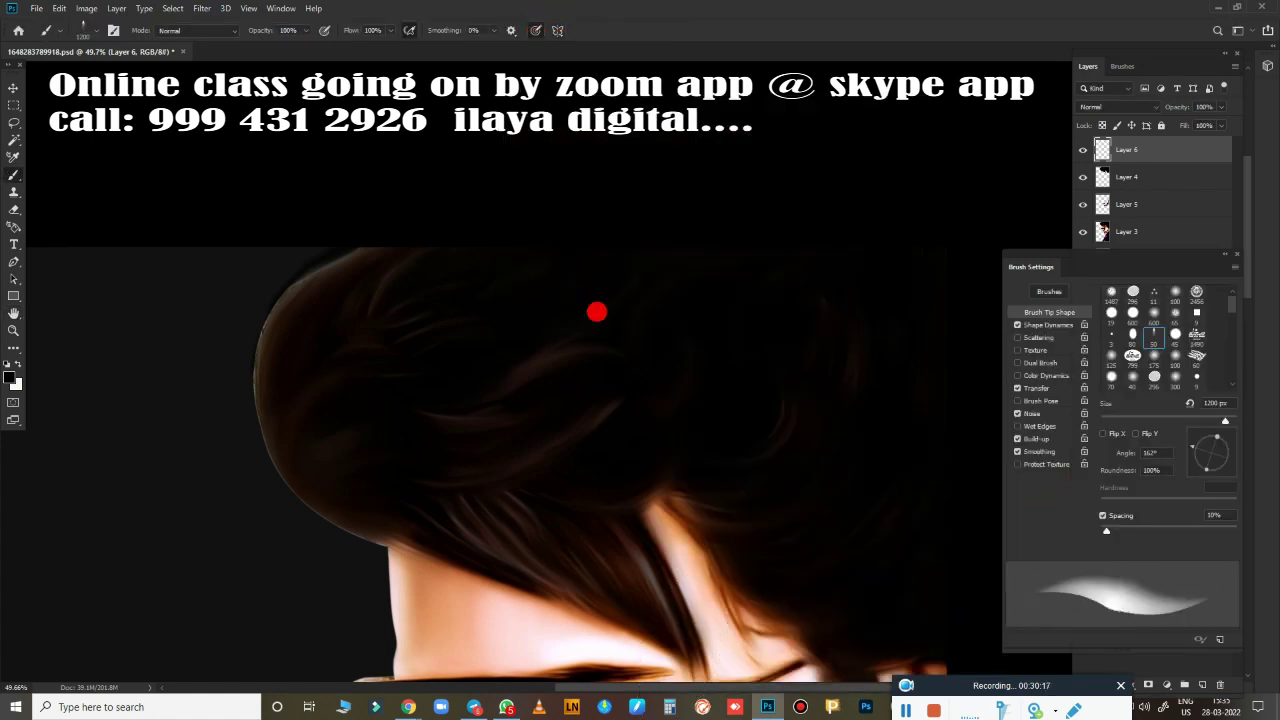
left_click(11, 373)
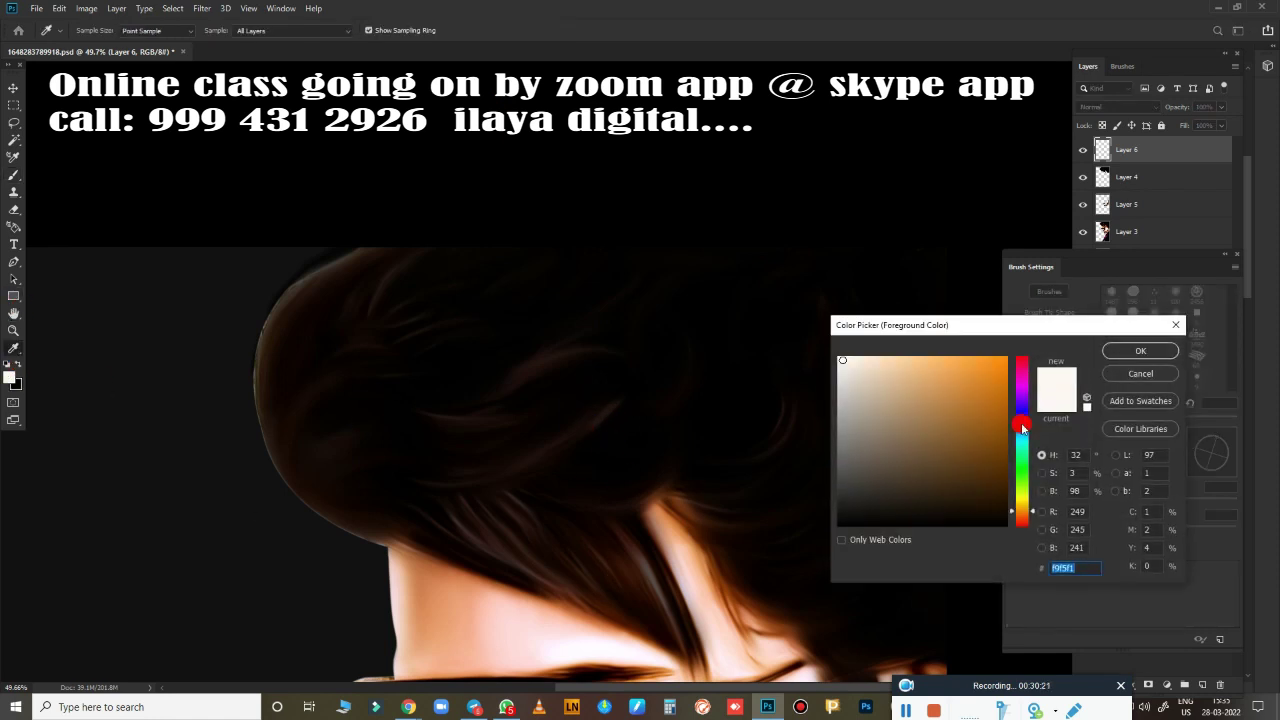
left_click(1022, 424)
left_click(978, 370)
key("Return")
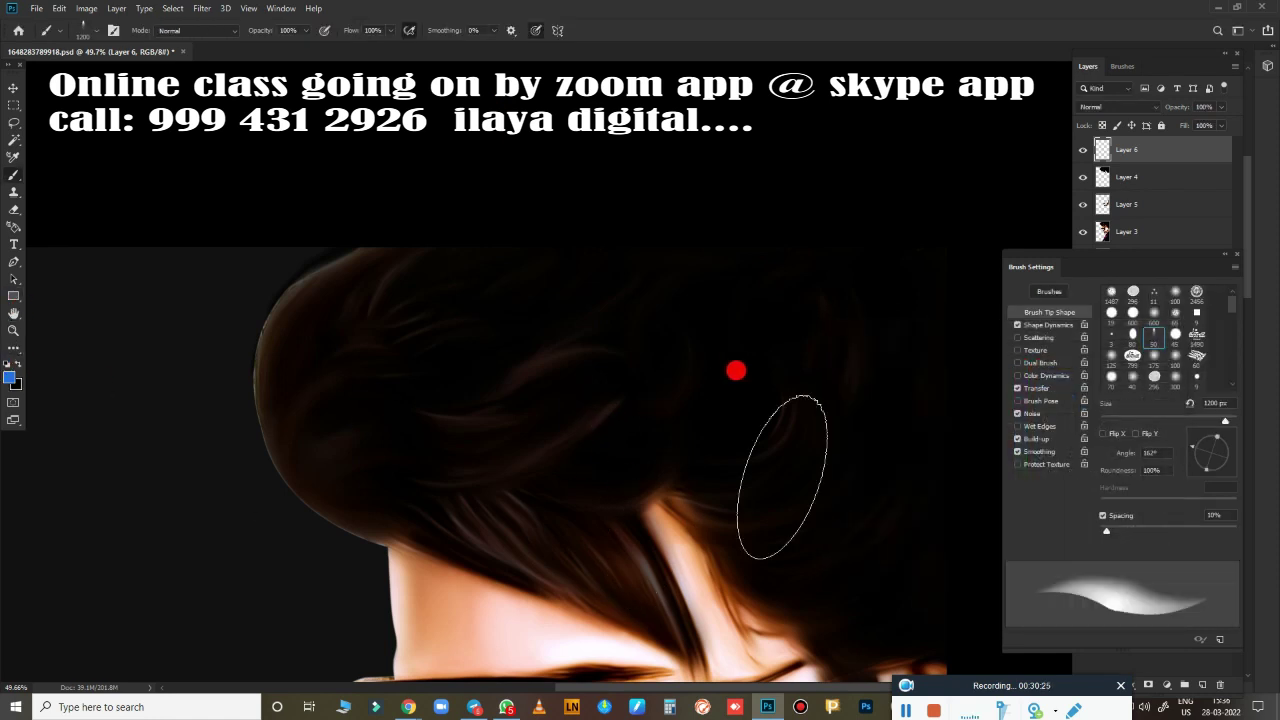
key("bracketleft")
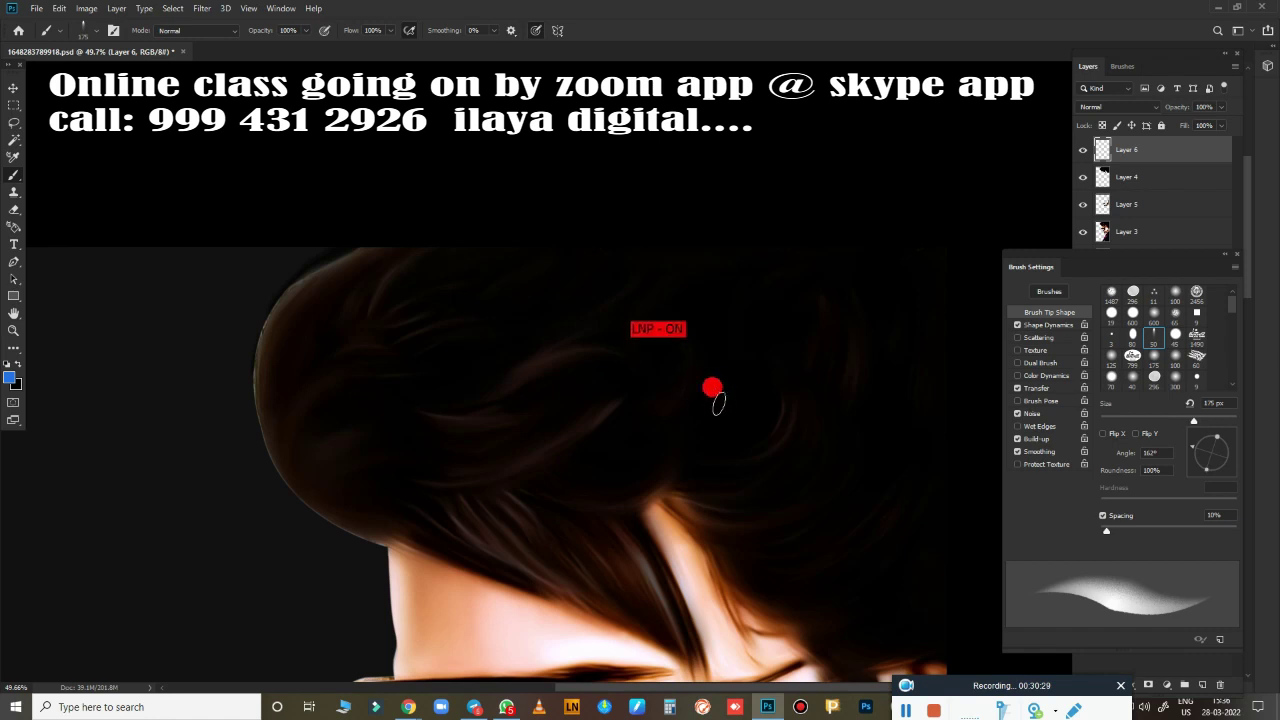
Select Layer 3 in the Layers panel.
scroll(746, 371, "down", 3)
scroll(753, 297, "up", 4)
scroll(763, 554, "up", 3)
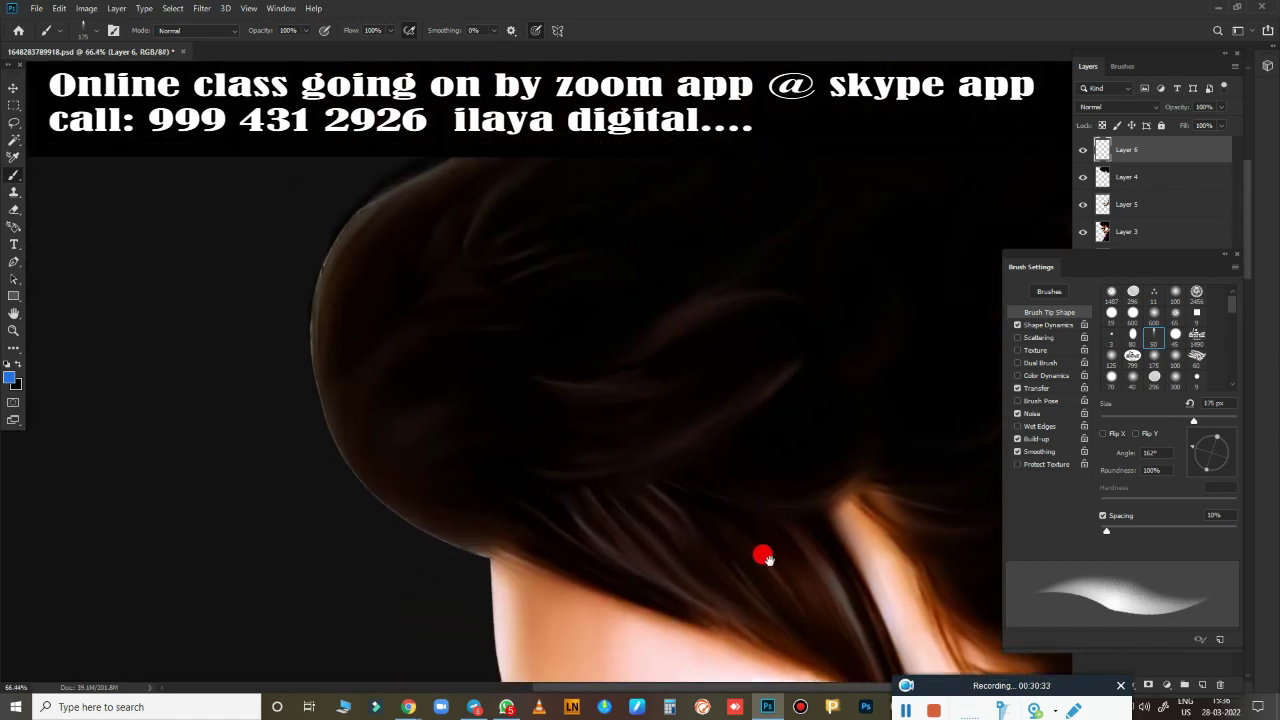
scroll(757, 391, "up", 2)
left_click(1179, 226)
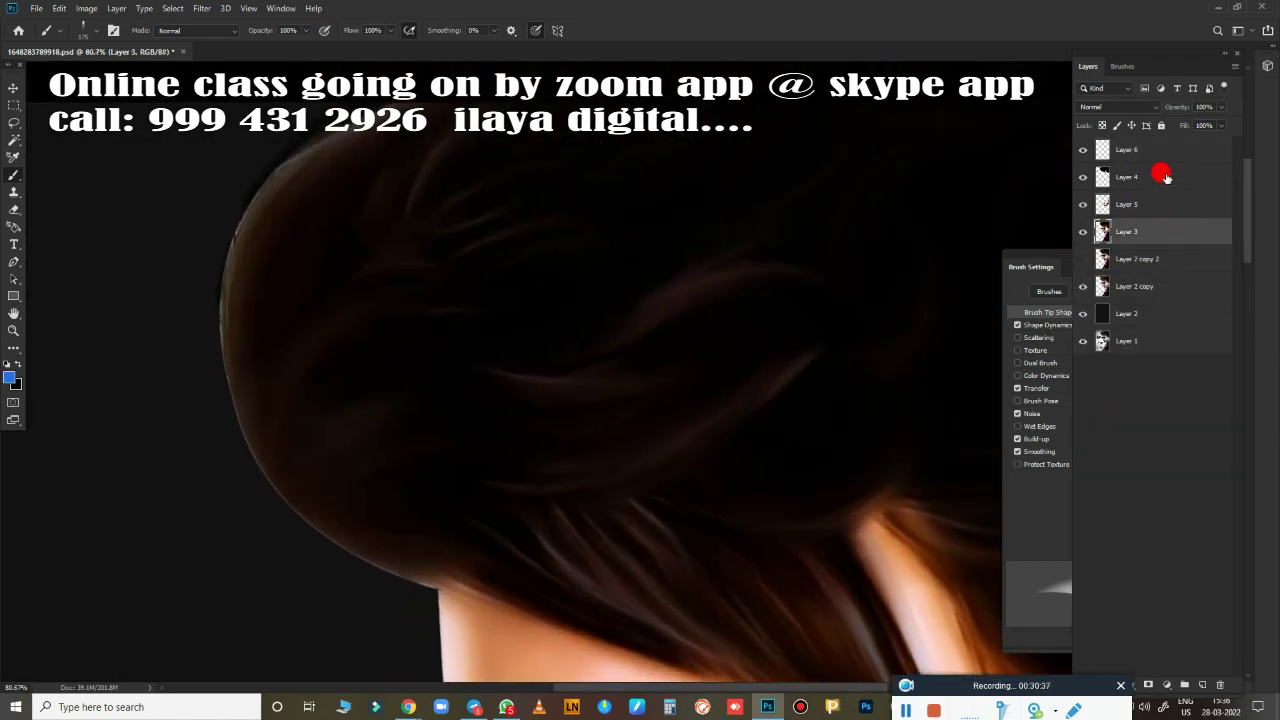
Hide Layers 4 and 3 and rotate the canvas view to about 31°.
left_click(1082, 177)
left_click(1082, 231)
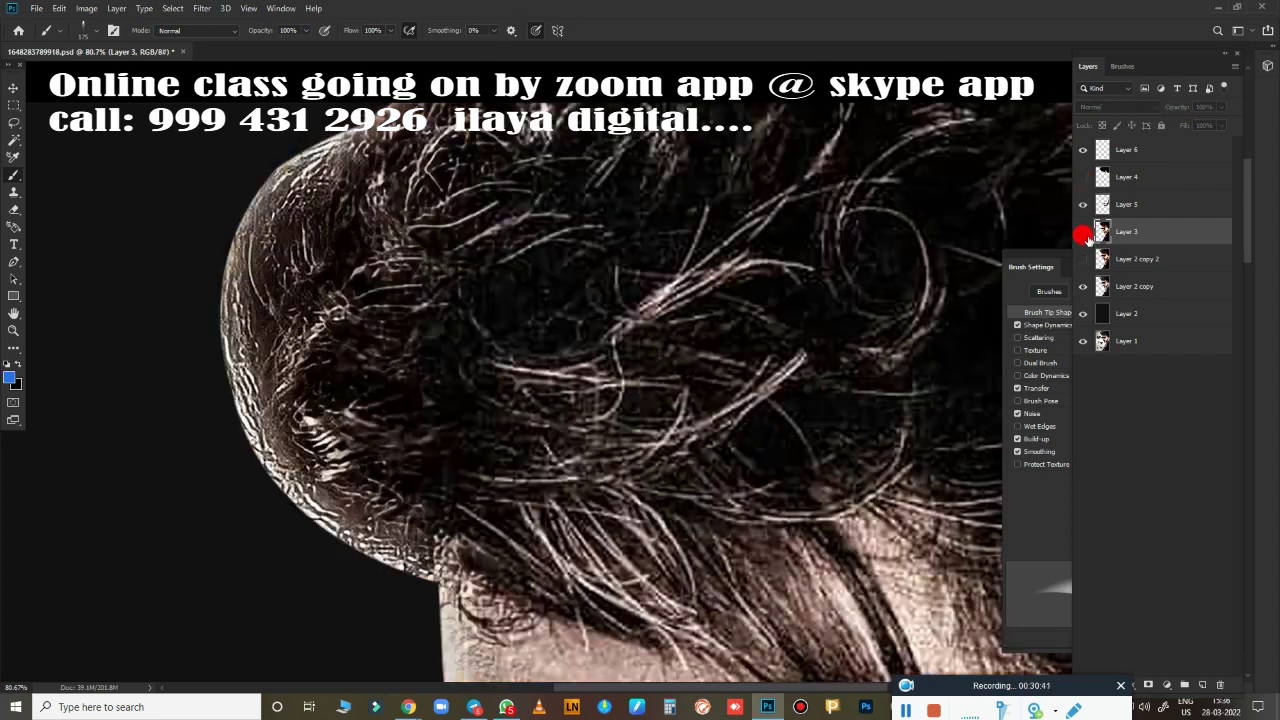
scroll(763, 400, "down", 3)
scroll(749, 409, "down", 2)
scroll(789, 380, "down", 2)
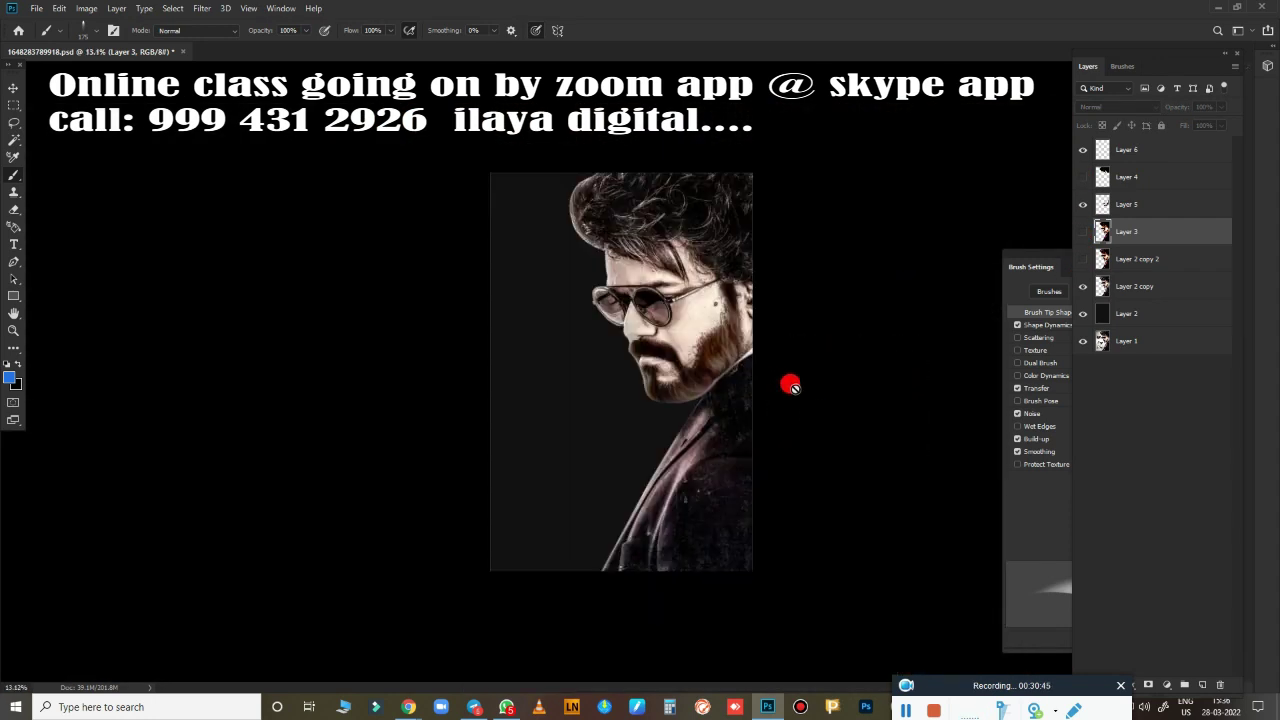
scroll(720, 320, "up", 2)
key("r")
left_click_drag(780, 357, 766, 434)
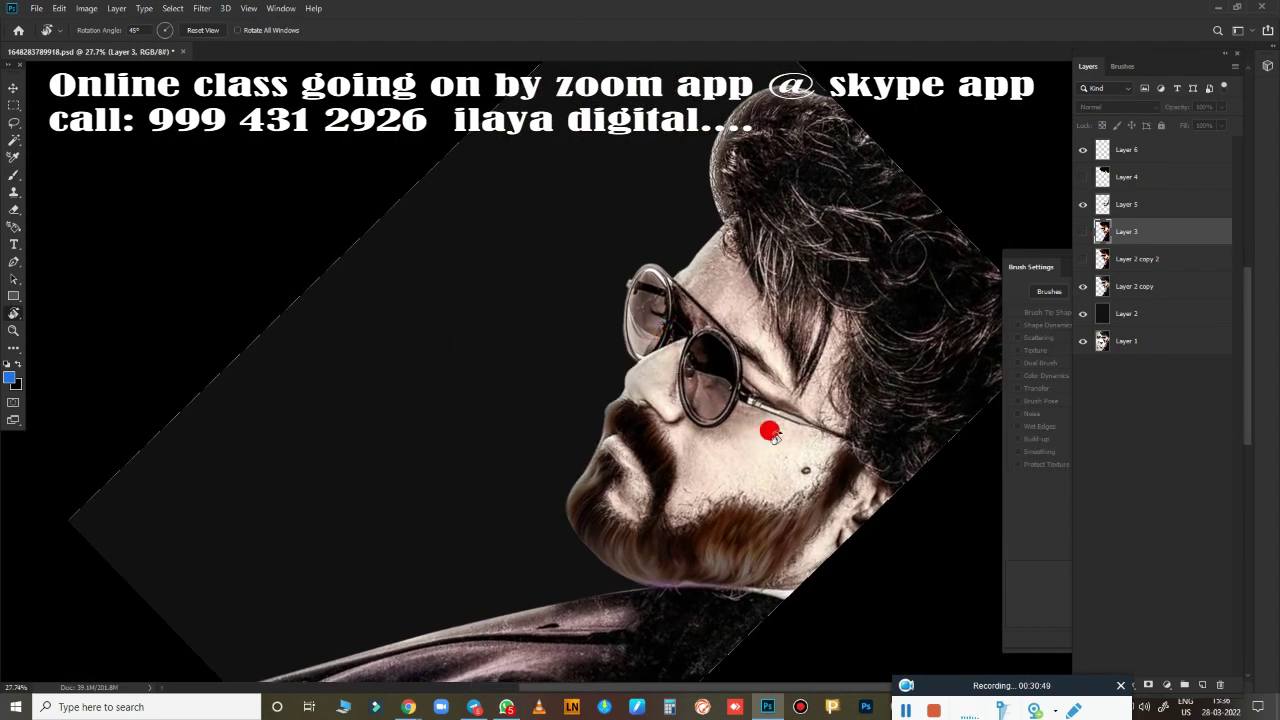
scroll(800, 358, "up", 3)
scroll(800, 358, "up", 3)
left_click_drag(806, 377, 735, 428)
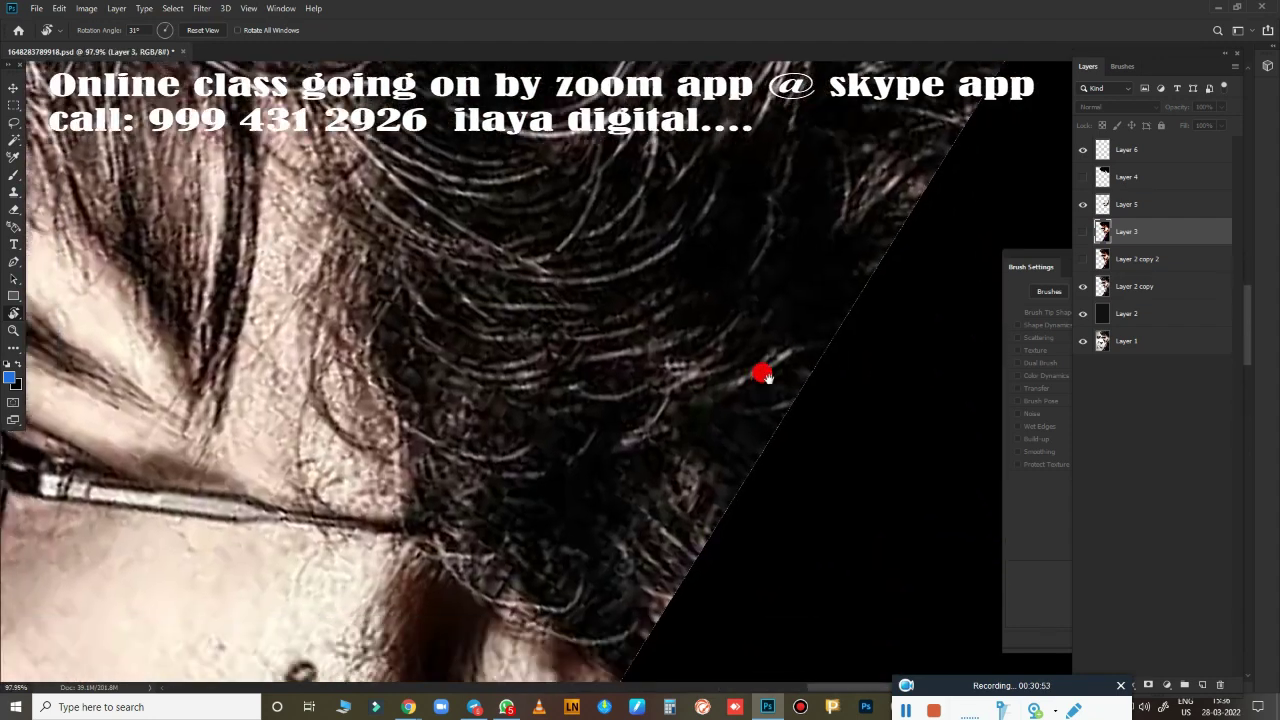
scroll(790, 330, "up", 2)
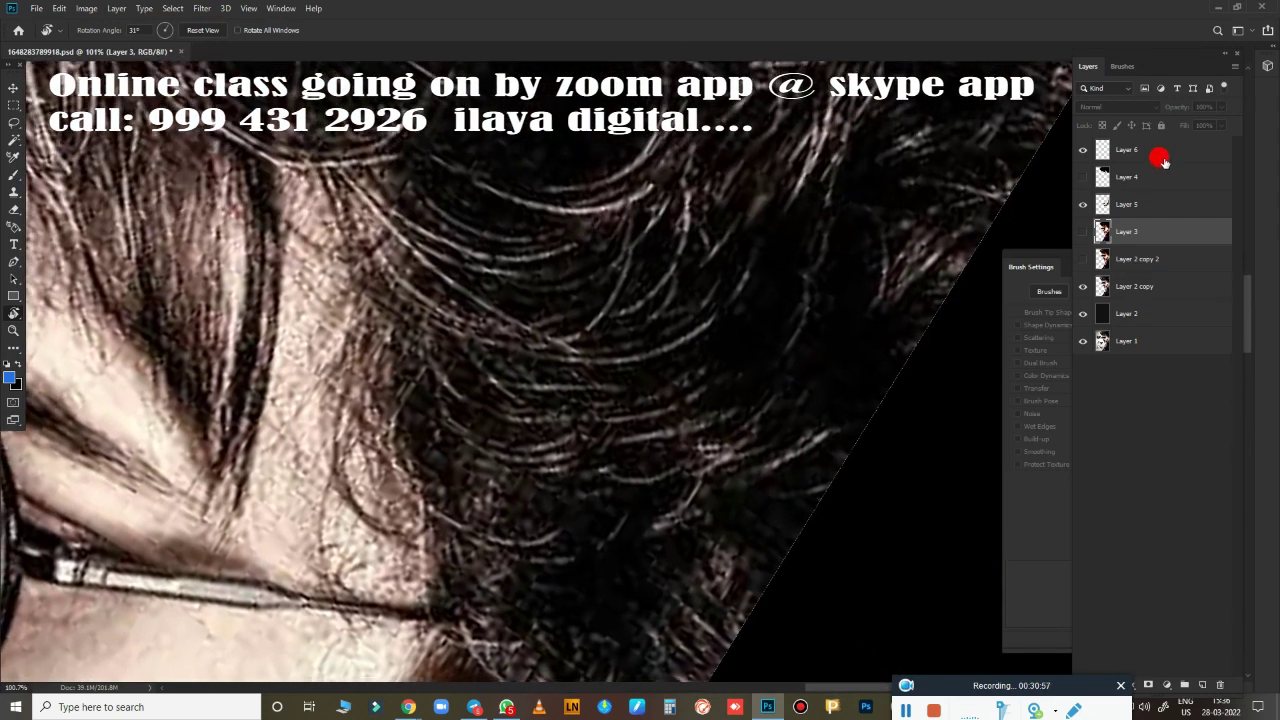
Show Layers 4 and 3 and test Layer 4's fill at 55%, then 100%.
left_click(1082, 177)
scroll(847, 378, "down", 3)
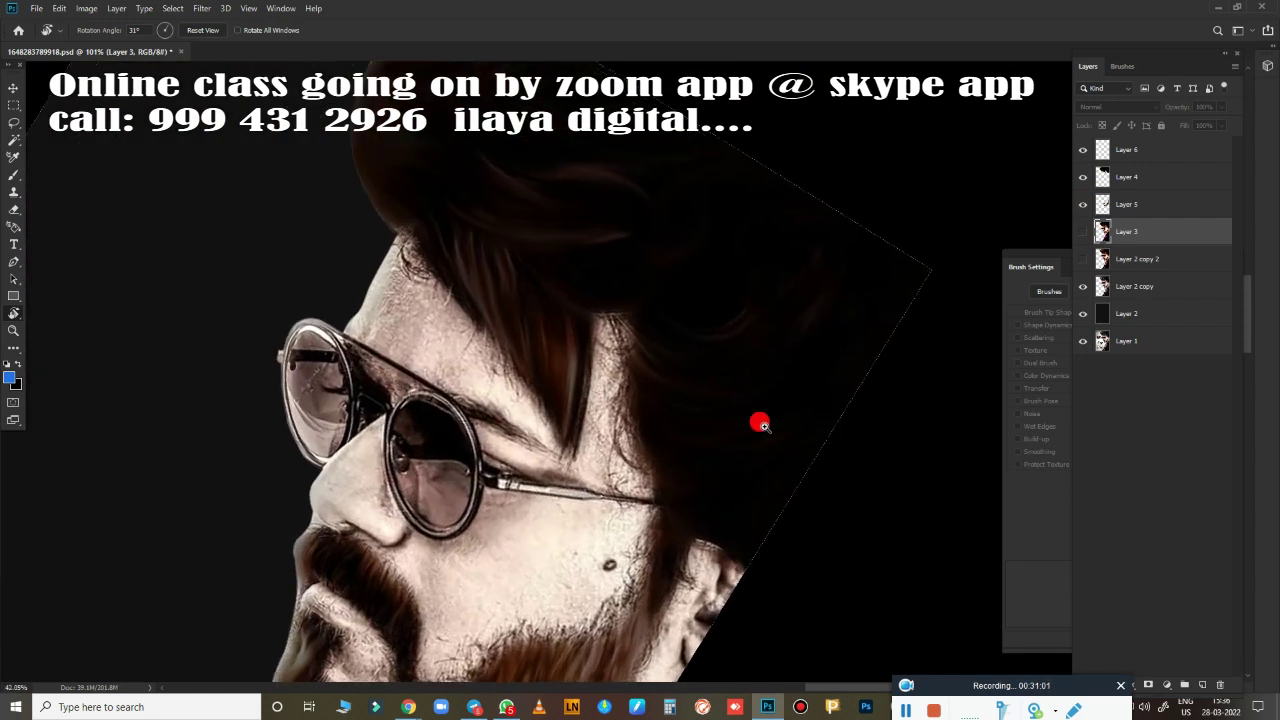
left_click(1127, 177)
left_click_drag(1198, 146, 1194, 152)
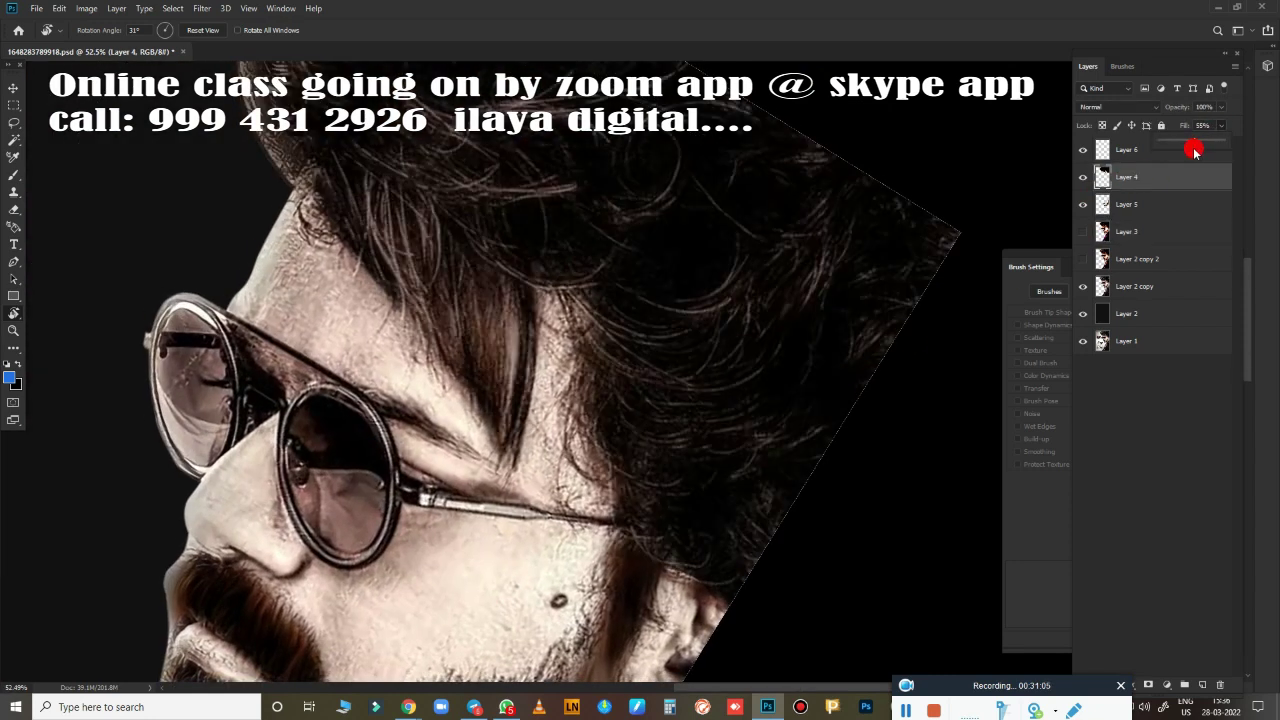
left_click(1082, 236)
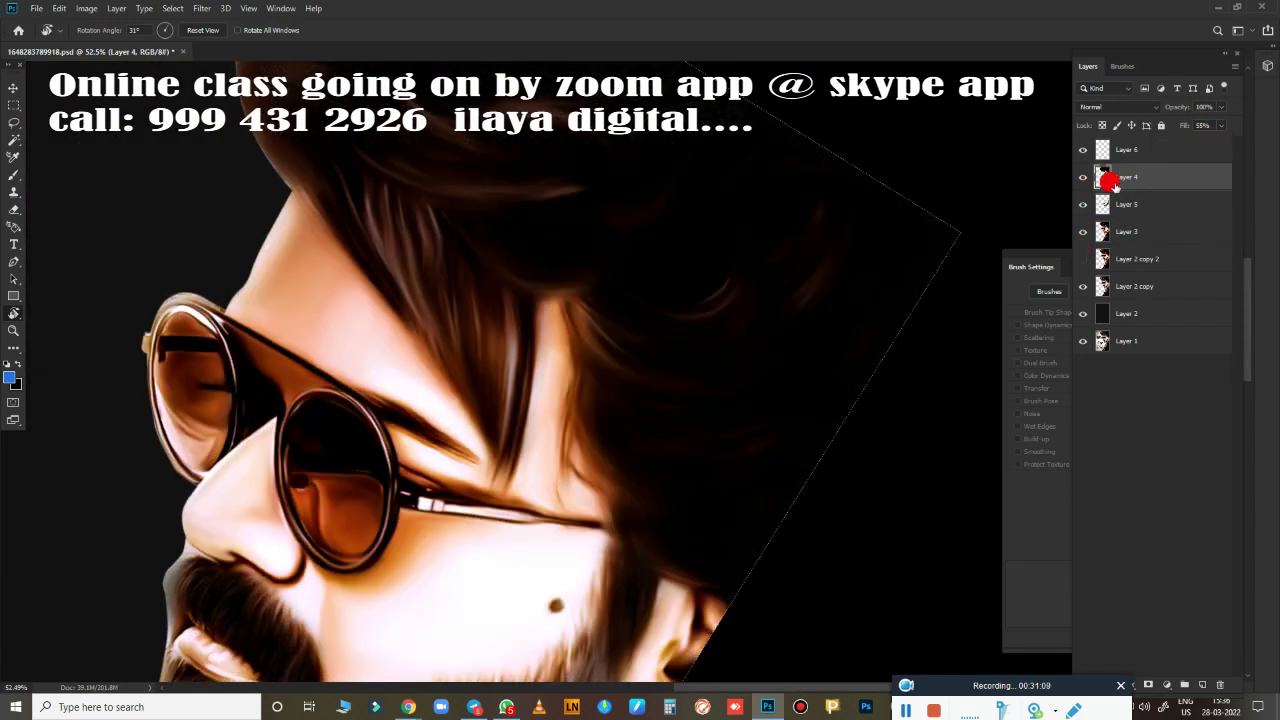
left_click(1218, 127)
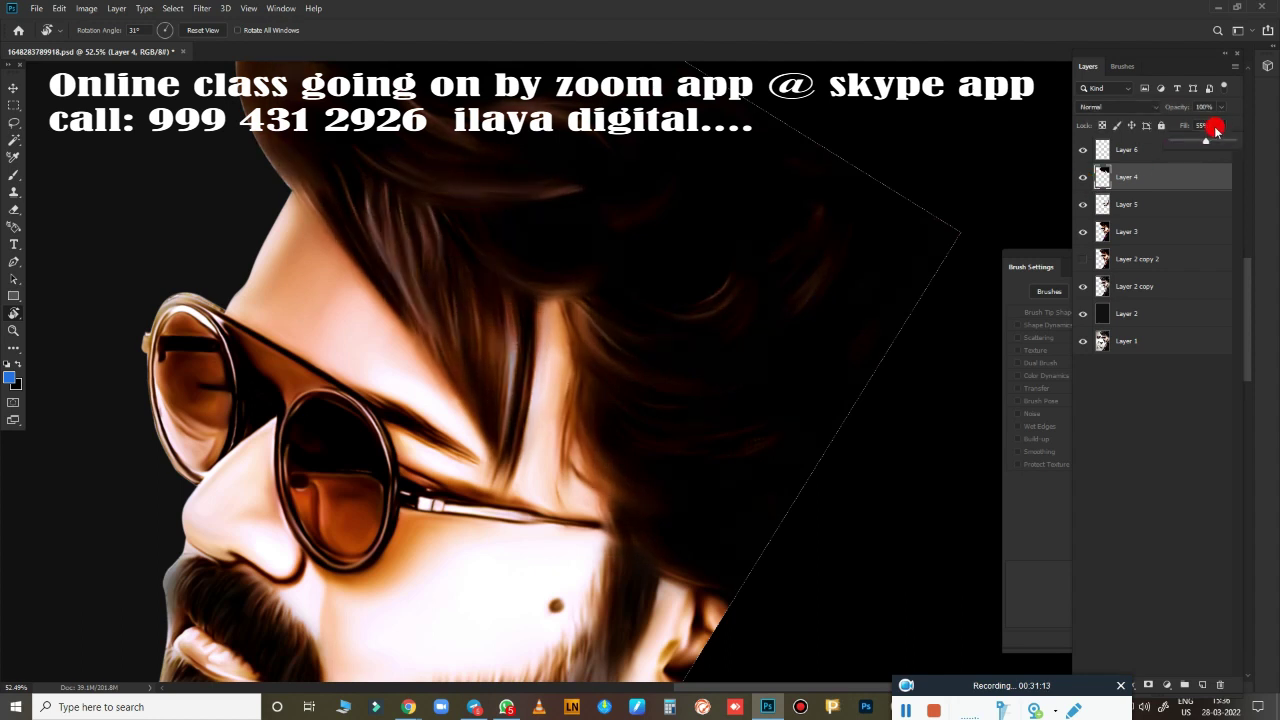
left_click_drag(1181, 145, 1239, 145)
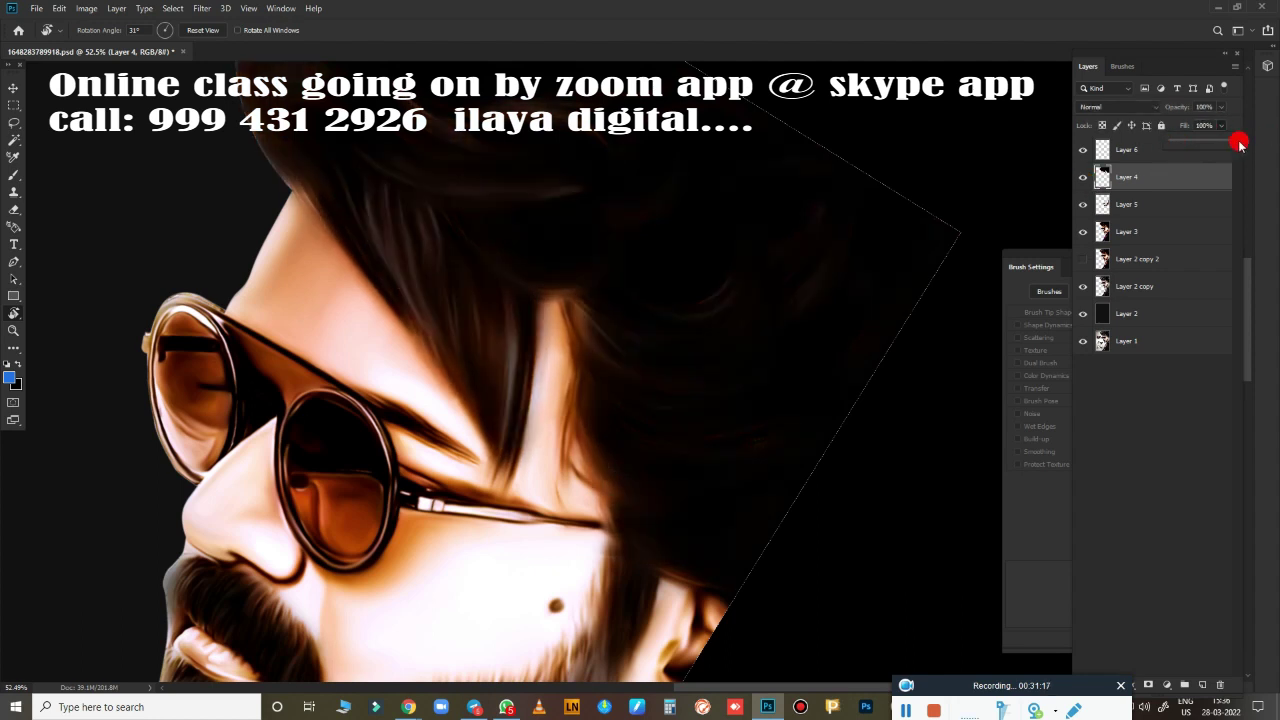
Show only Layer 4 and Layer 2 copy 2, with Layer 4's fill at 45%.
left_click(1083, 177)
left_click(1083, 232)
left_click(1083, 259)
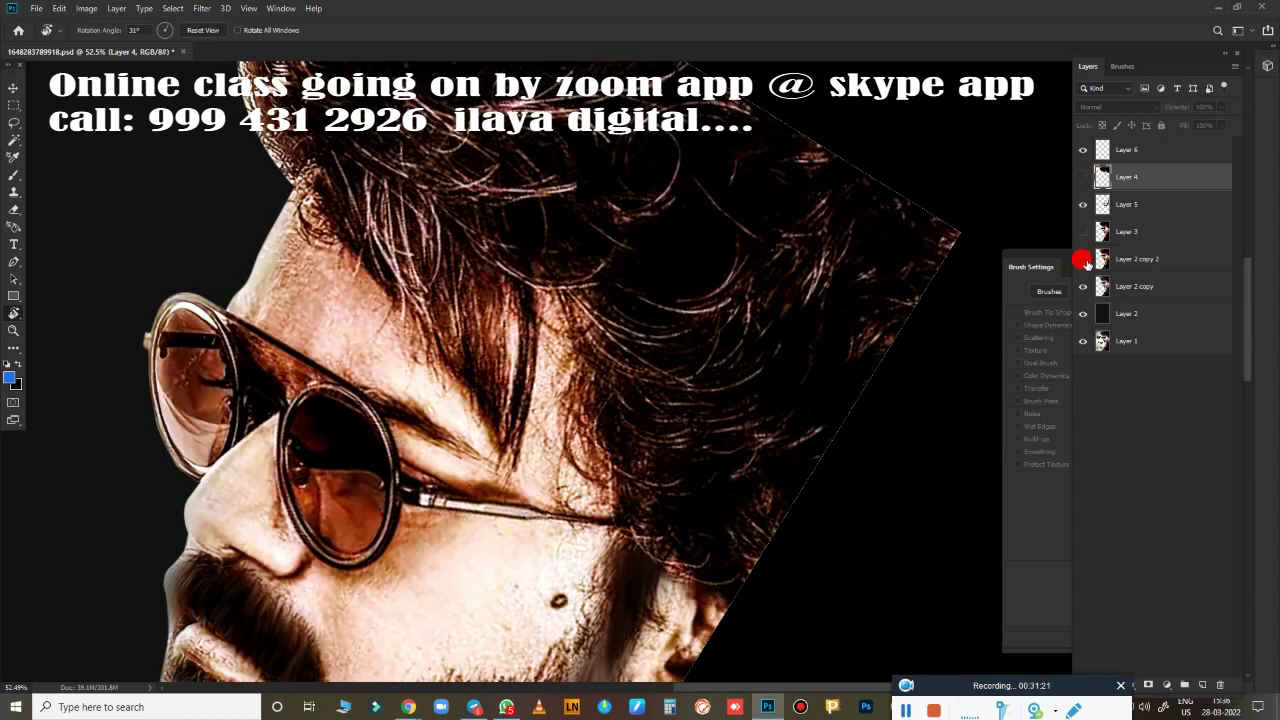
left_click(1083, 177)
left_click_drag(1188, 144, 1196, 152)
Paint a first curved blue strand across the hair.
scroll(791, 397, "up", 3)
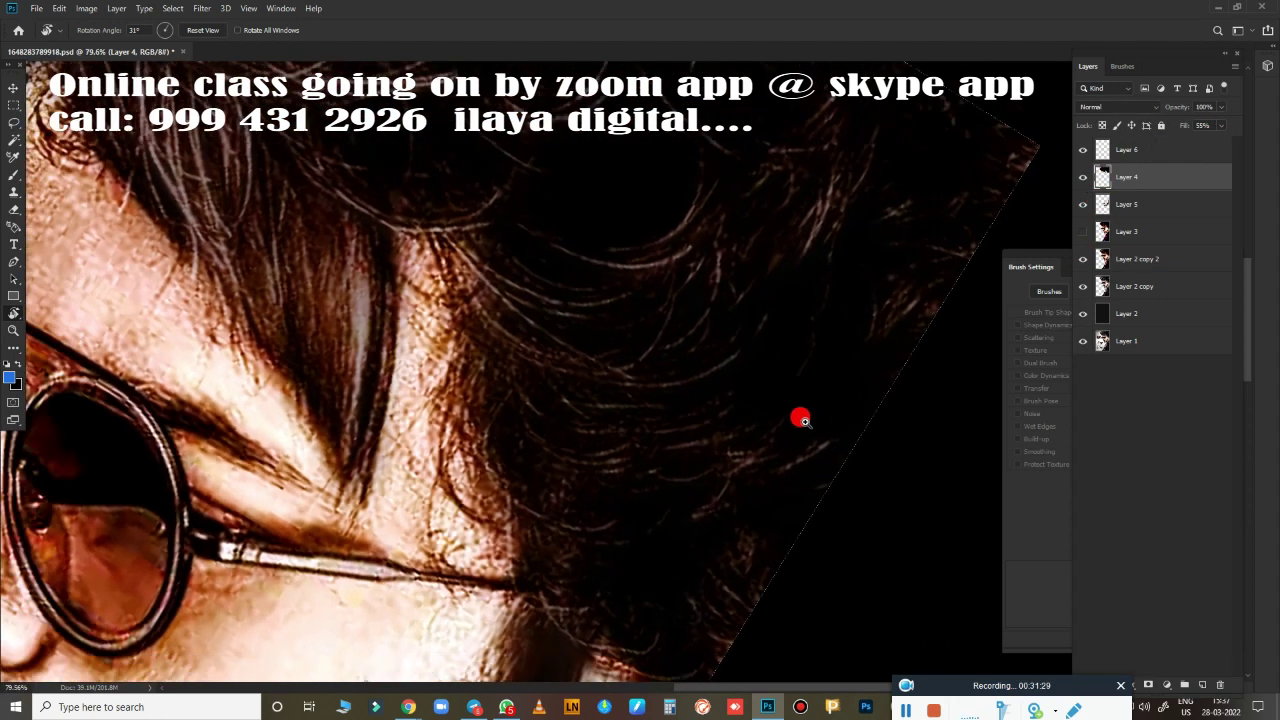
key("b")
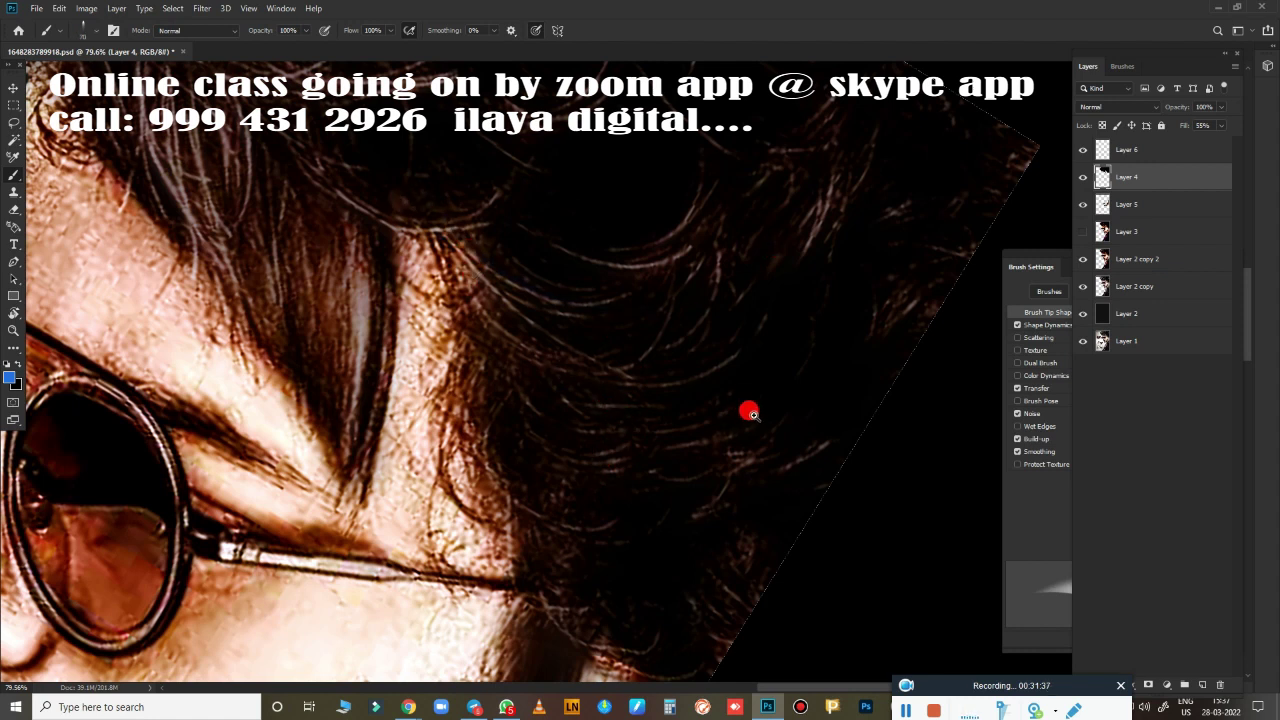
scroll(704, 431, "up", 2)
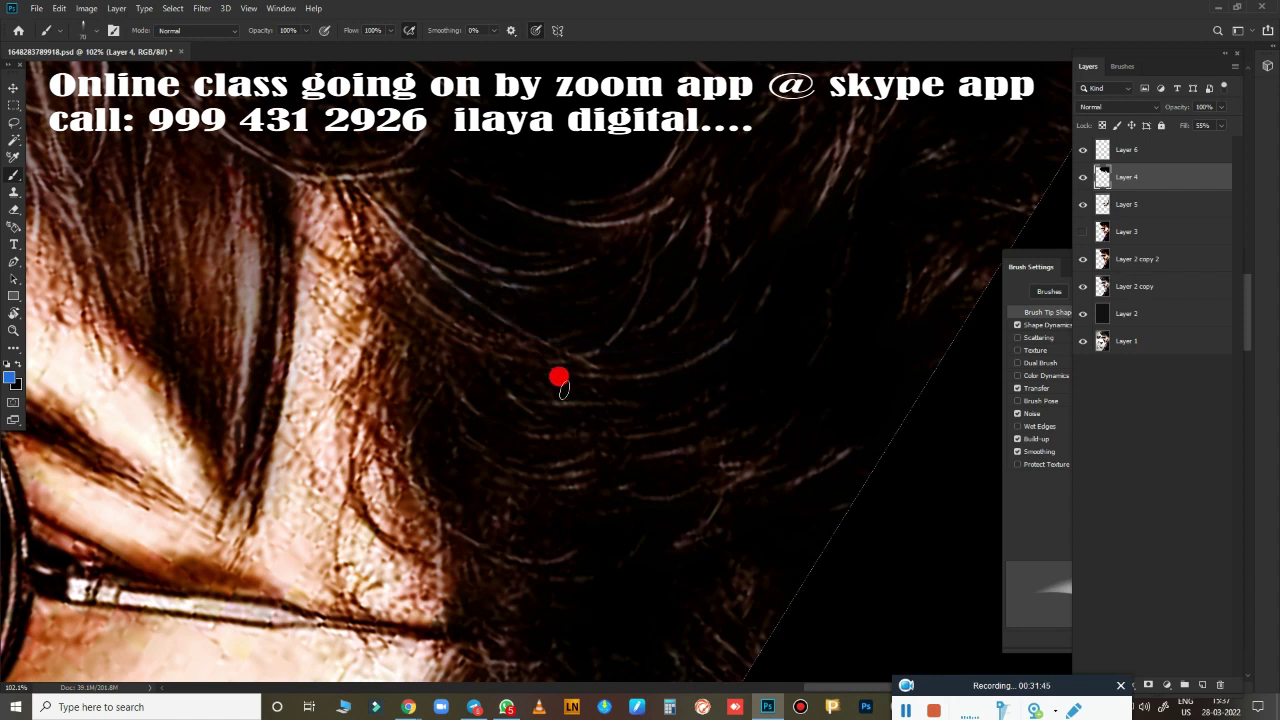
left_click_drag(405, 303, 698, 390)
Set the image width to 15 inches and zoom in on the hair above the glasses.
key("ctrl+alt+i")
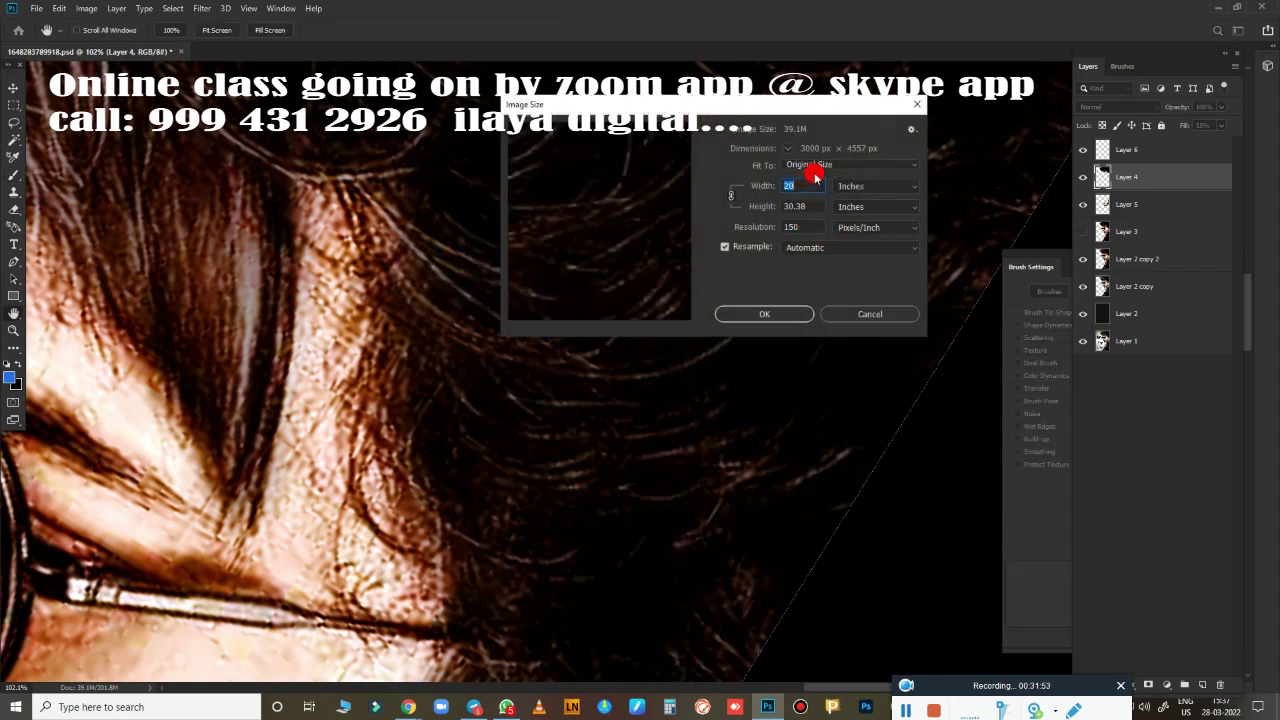
type("15")
key("Return")
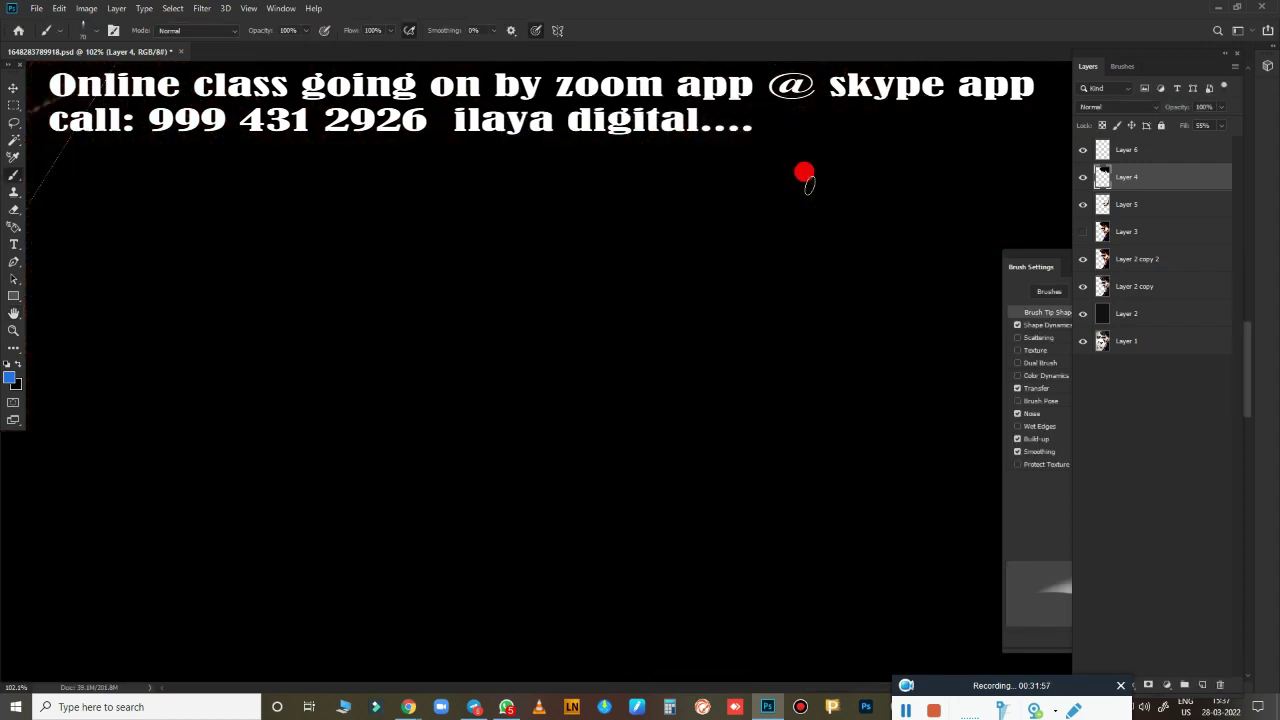
key("ctrl+0")
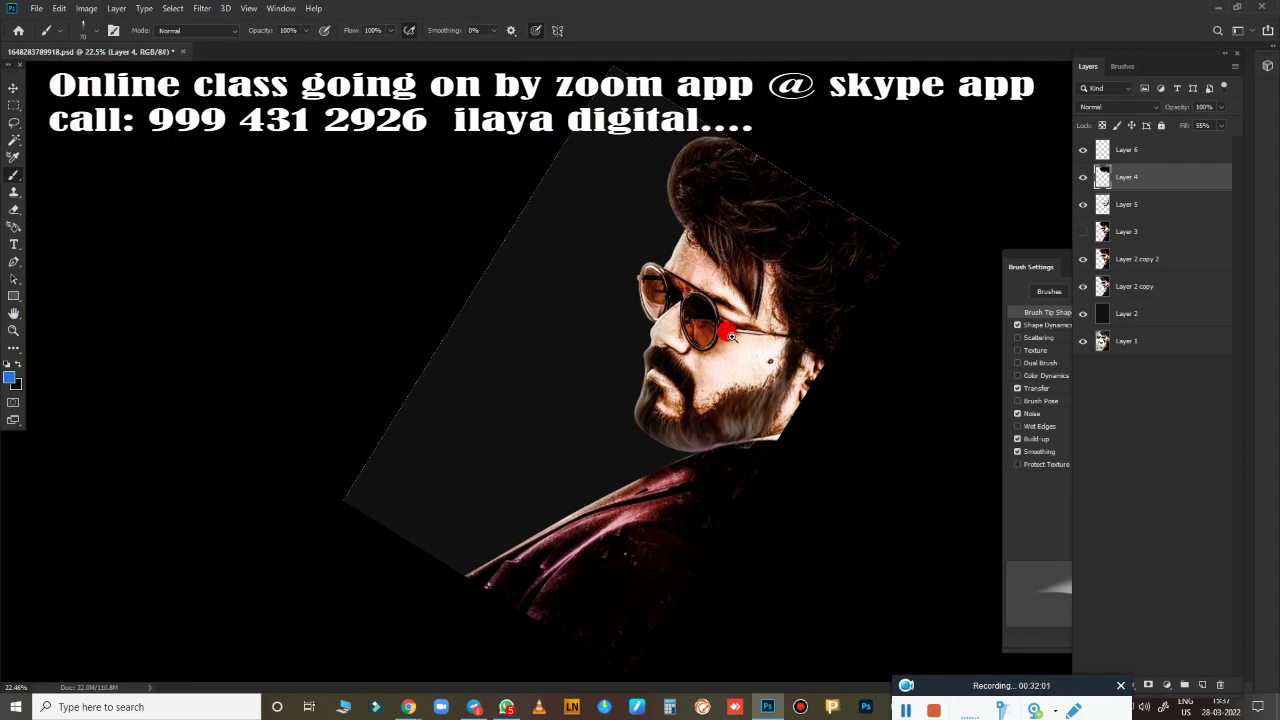
left_click_drag(731, 336, 400, 620)
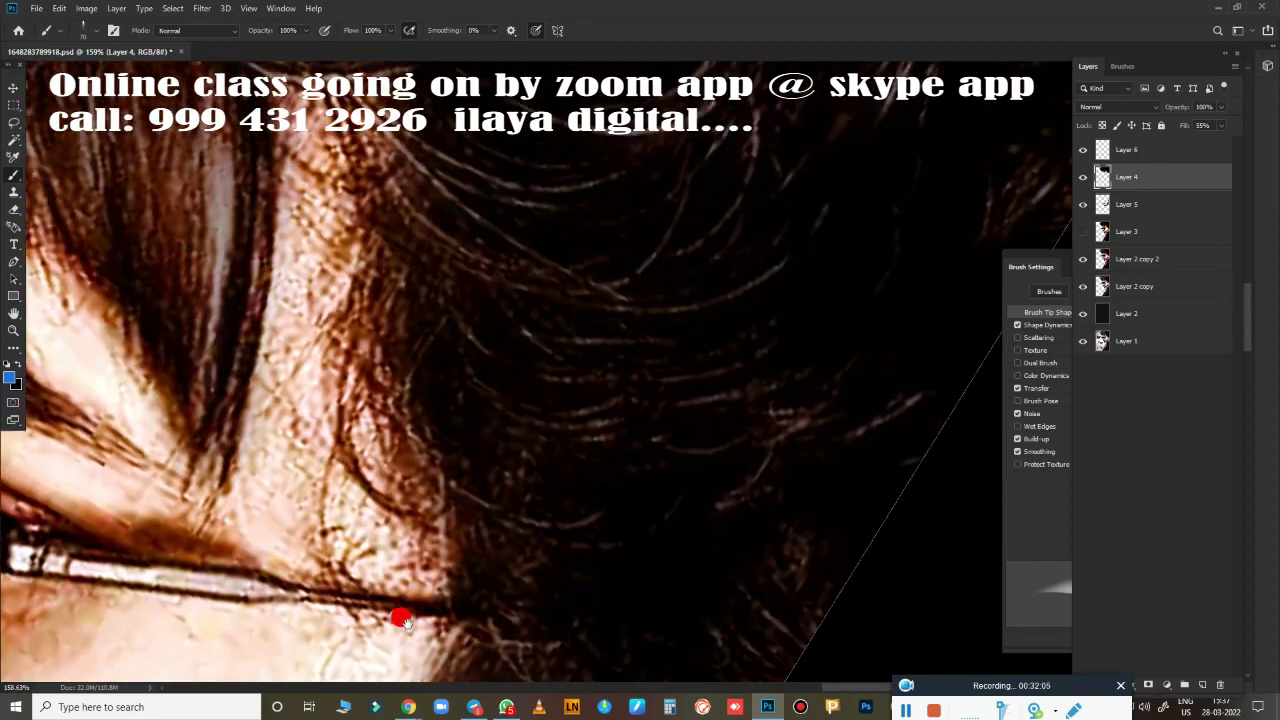
scroll(400, 620, "down", 5)
scroll(529, 503, "up", 3)
scroll(574, 543, "up", 2)
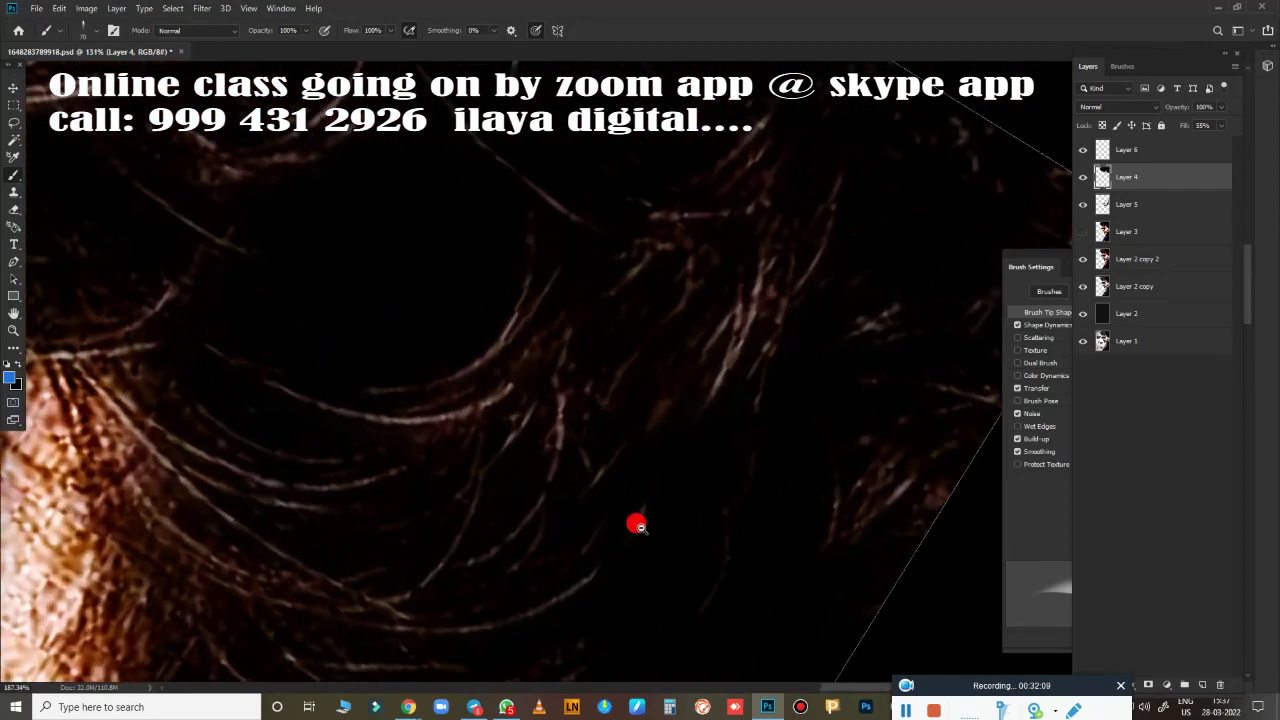
scroll(620, 518, "up", 1)
Paint a second blue strand and several blue arcs through the hair.
key("ctrl+shift+z")
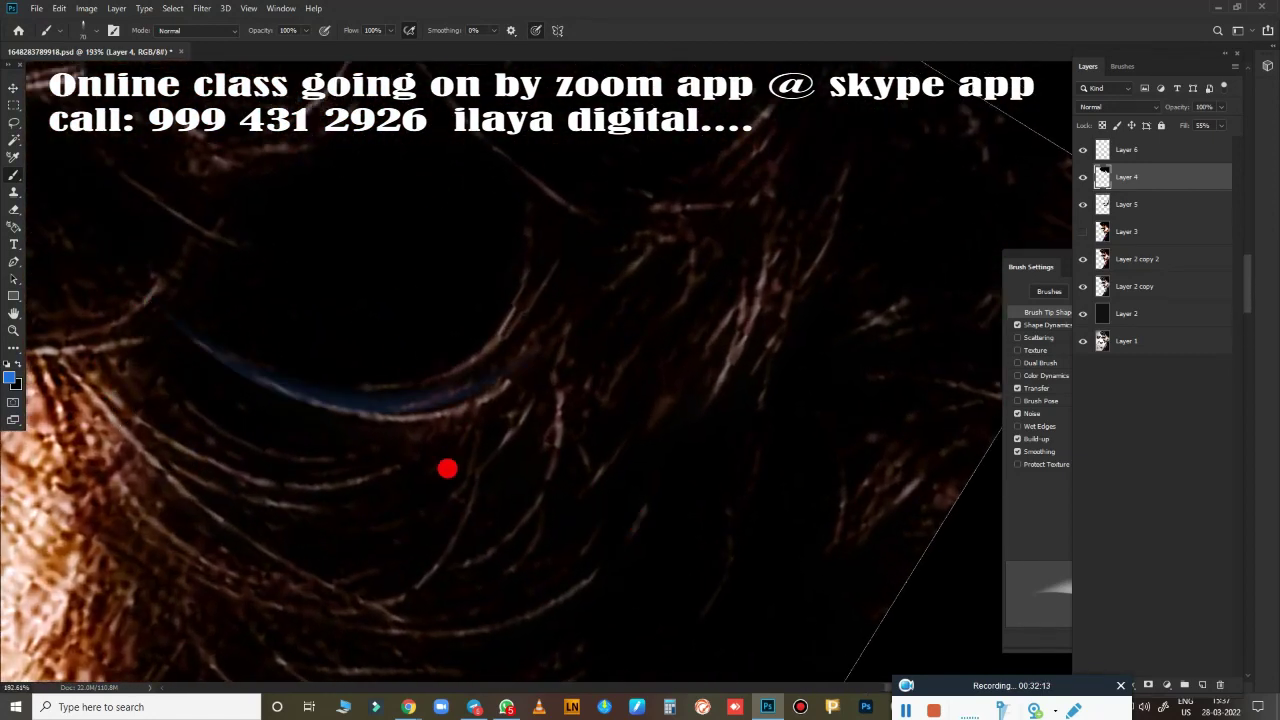
key("ctrl+z")
key("ctrl+shift+z")
left_click_drag(297, 345, 538, 244)
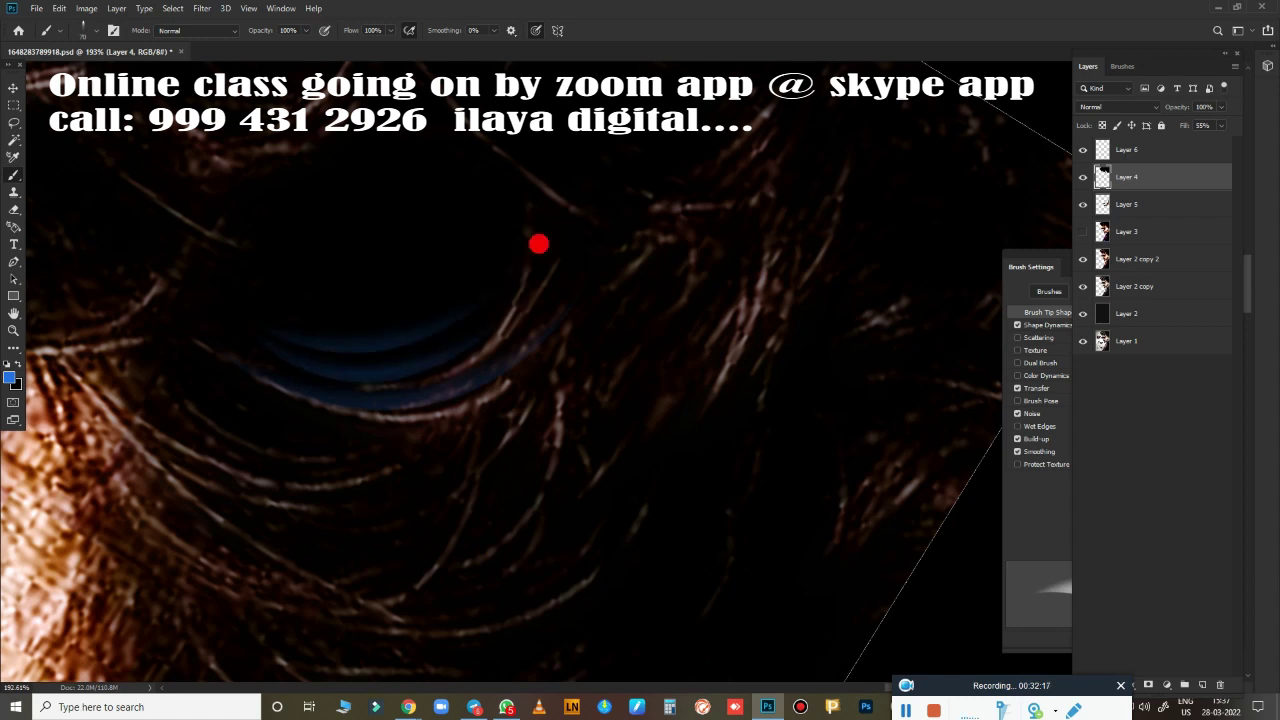
scroll(651, 451, "down", 2)
scroll(251, 180, "left", 2)
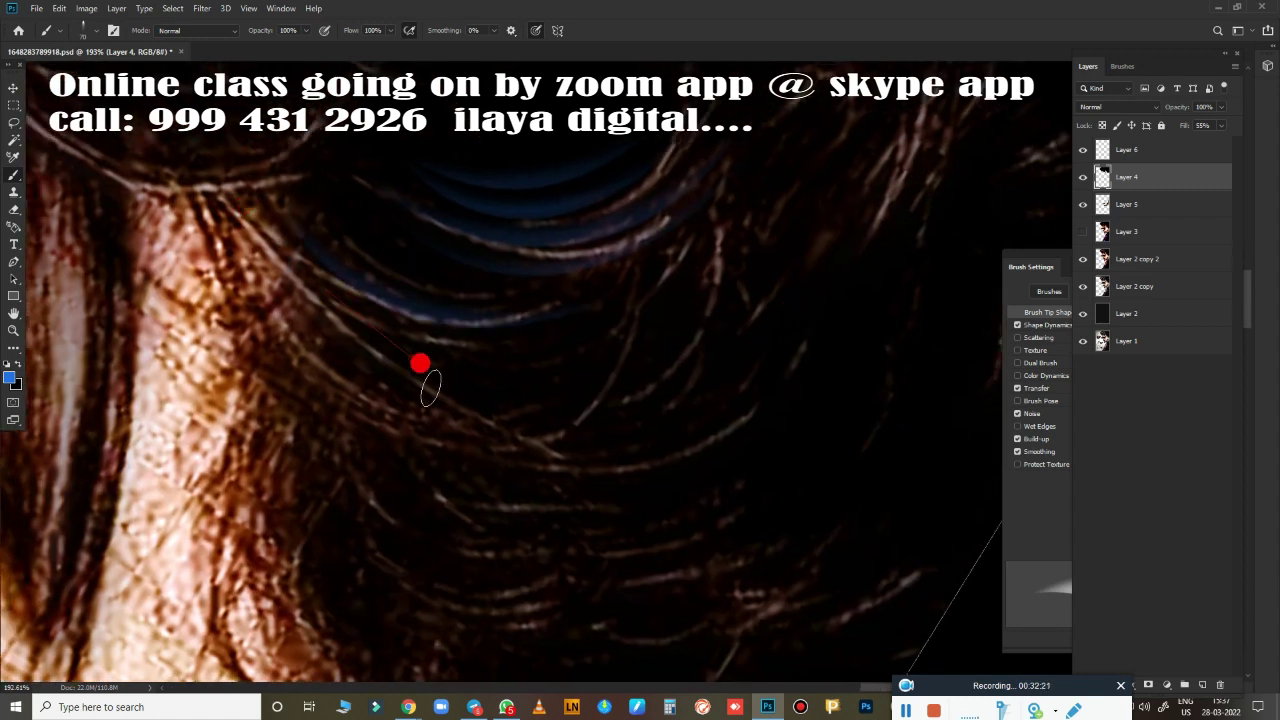
scroll(686, 451, "up", 2)
scroll(686, 451, "left", 1)
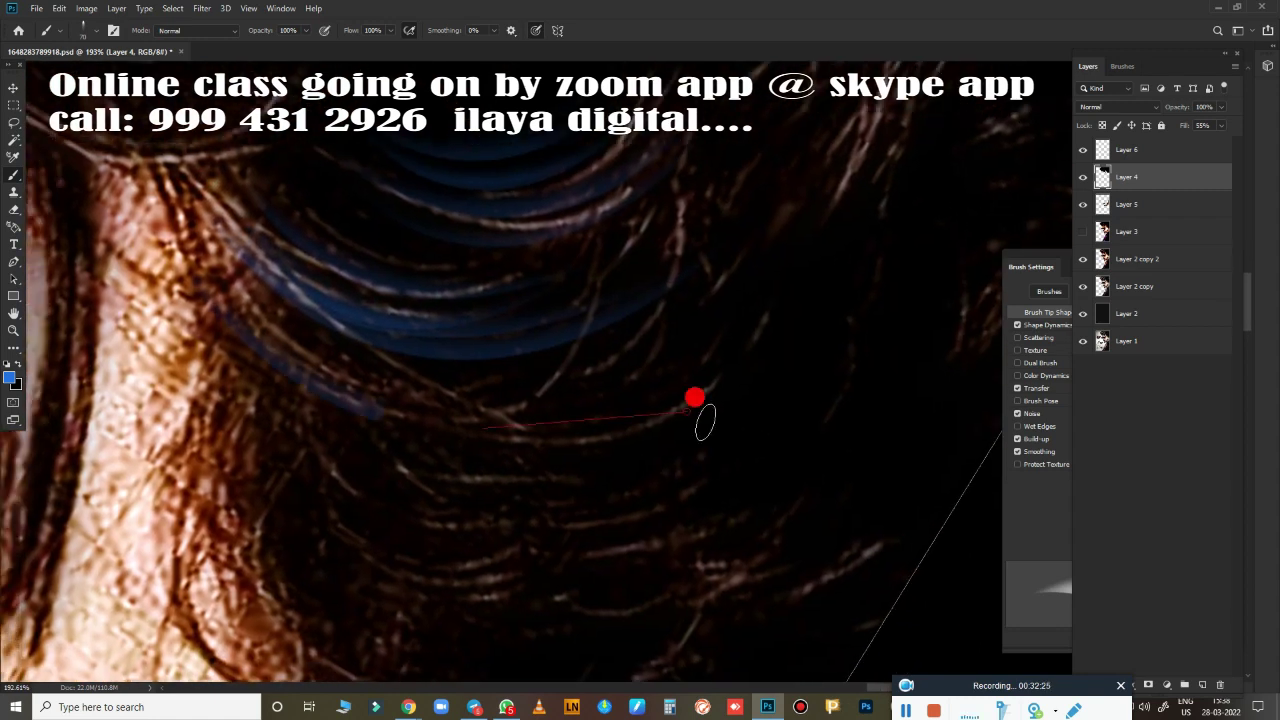
scroll(763, 223, "down", 2)
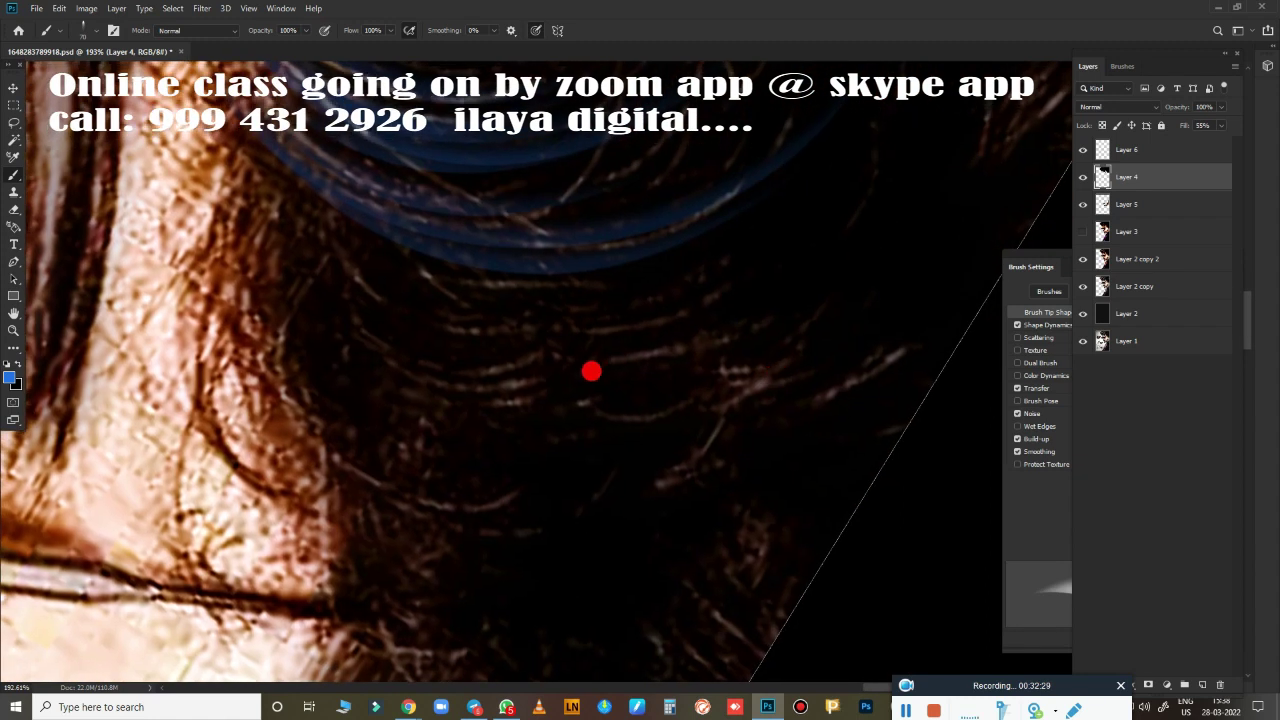
left_click_drag(430, 408, 600, 430)
left_click_drag(320, 282, 610, 350)
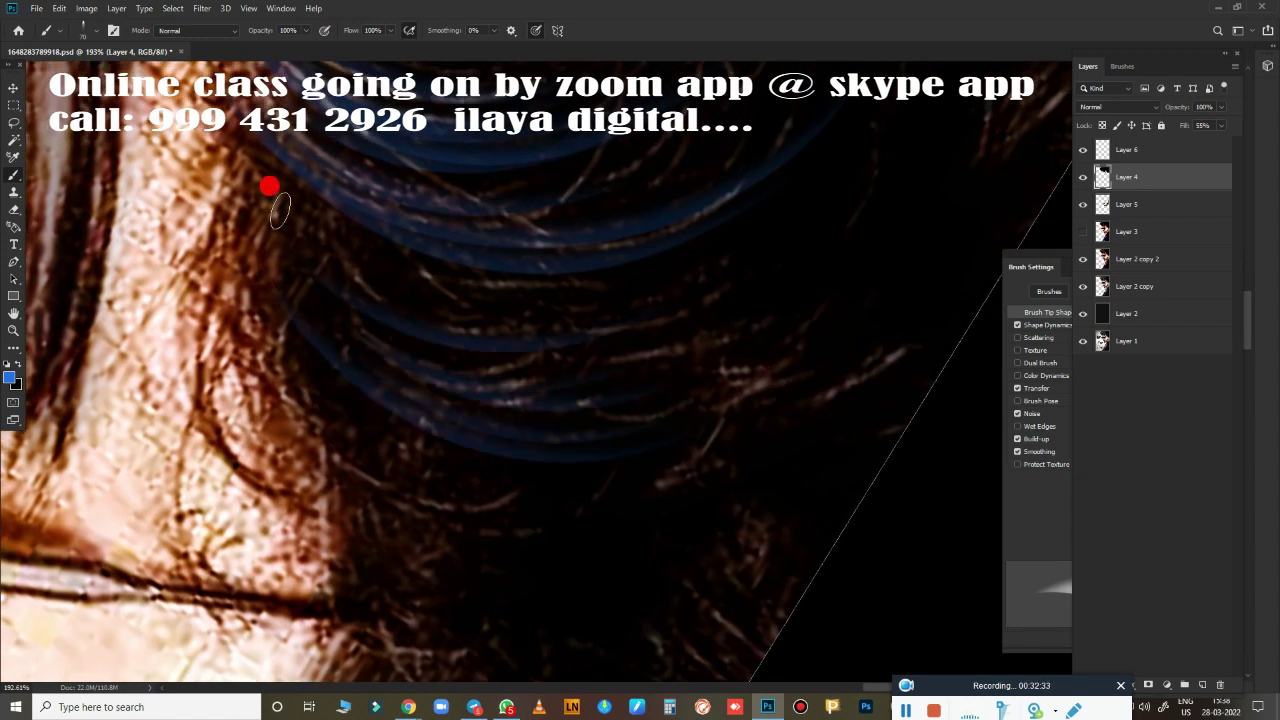
mouse_move(356, 254)
left_mouse_down()
mouse_move(648, 296)
mouse_move(600, 314)
mouse_move(410, 300)
left_mouse_up()
Paint blue strands along the lower hair, undoing the unwanted strokes.
scroll(665, 551, "down", 2)
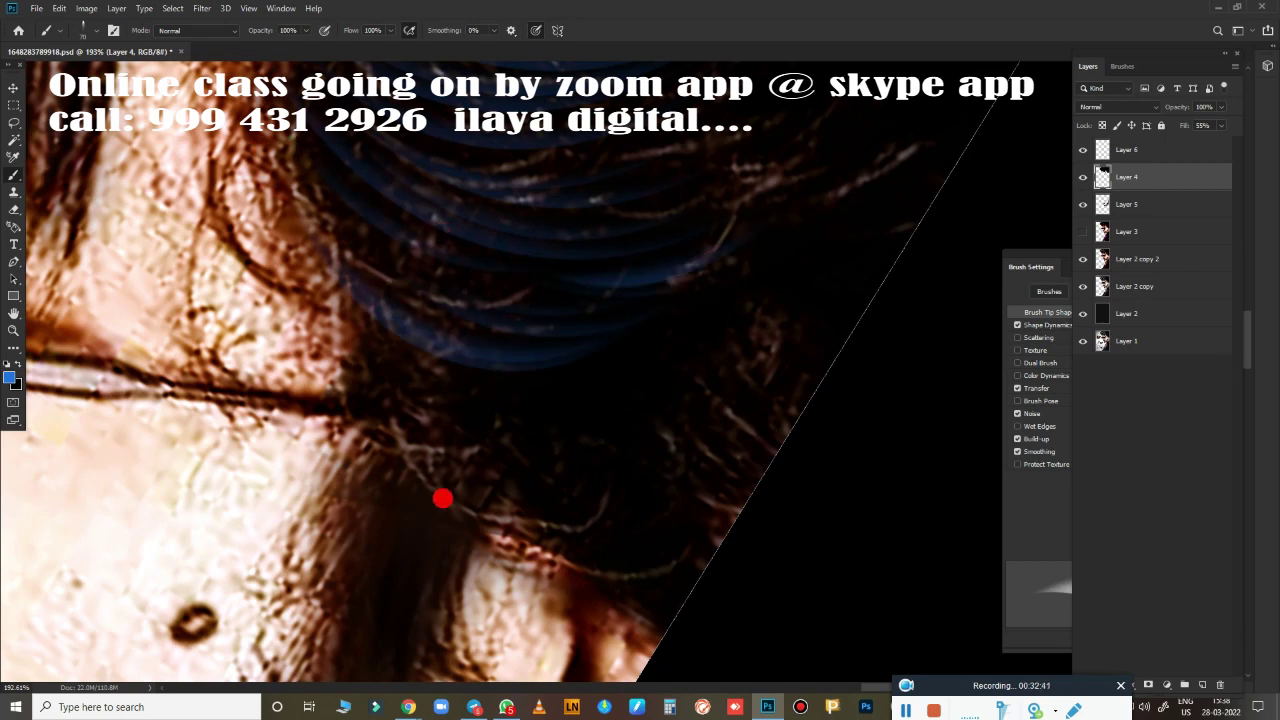
mouse_move(380, 372)
left_mouse_down()
mouse_move(730, 440)
mouse_move(450, 420)
left_mouse_up()
key("ctrl+z")
key("ctrl+z")
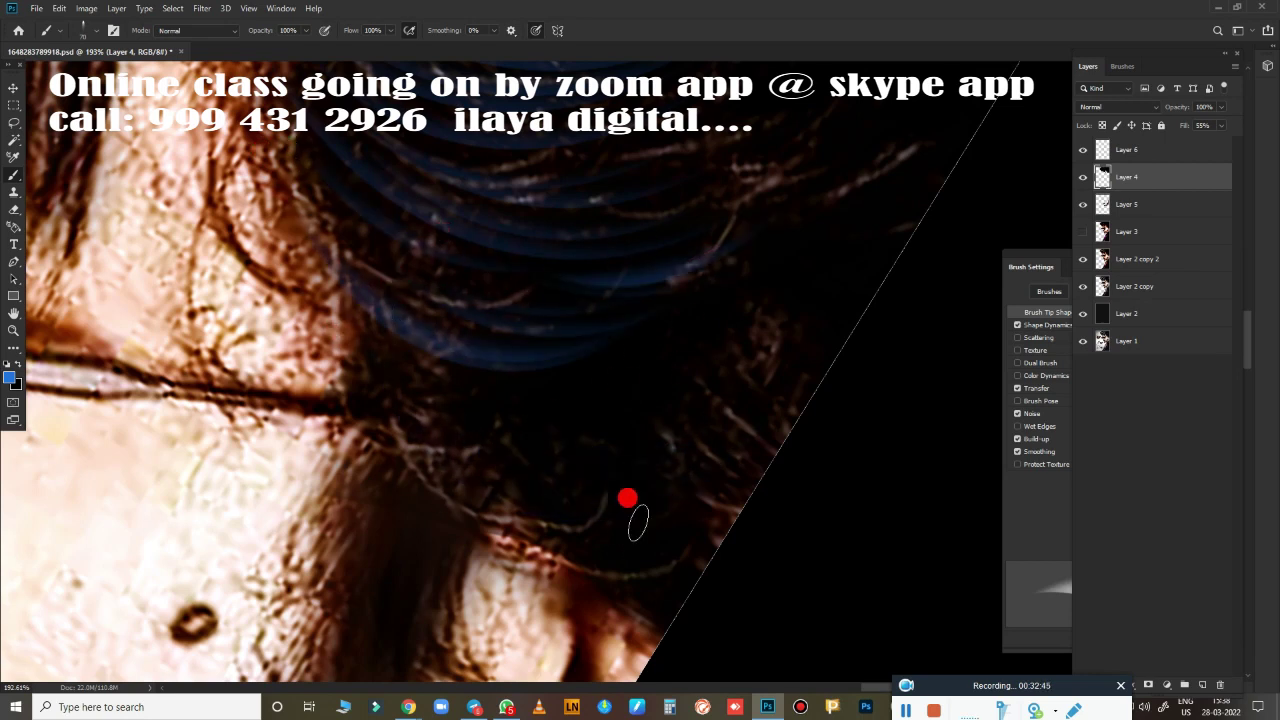
left_click_drag(383, 370, 429, 407)
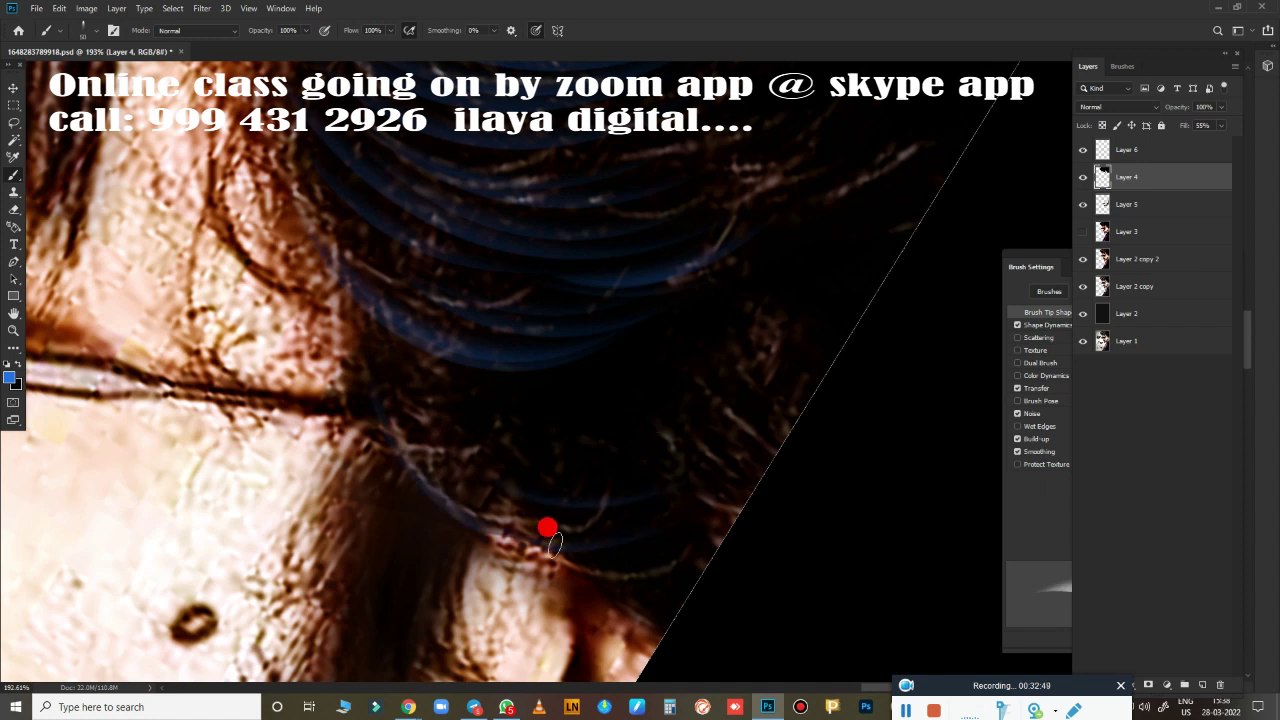
left_click_drag(426, 465, 697, 447)
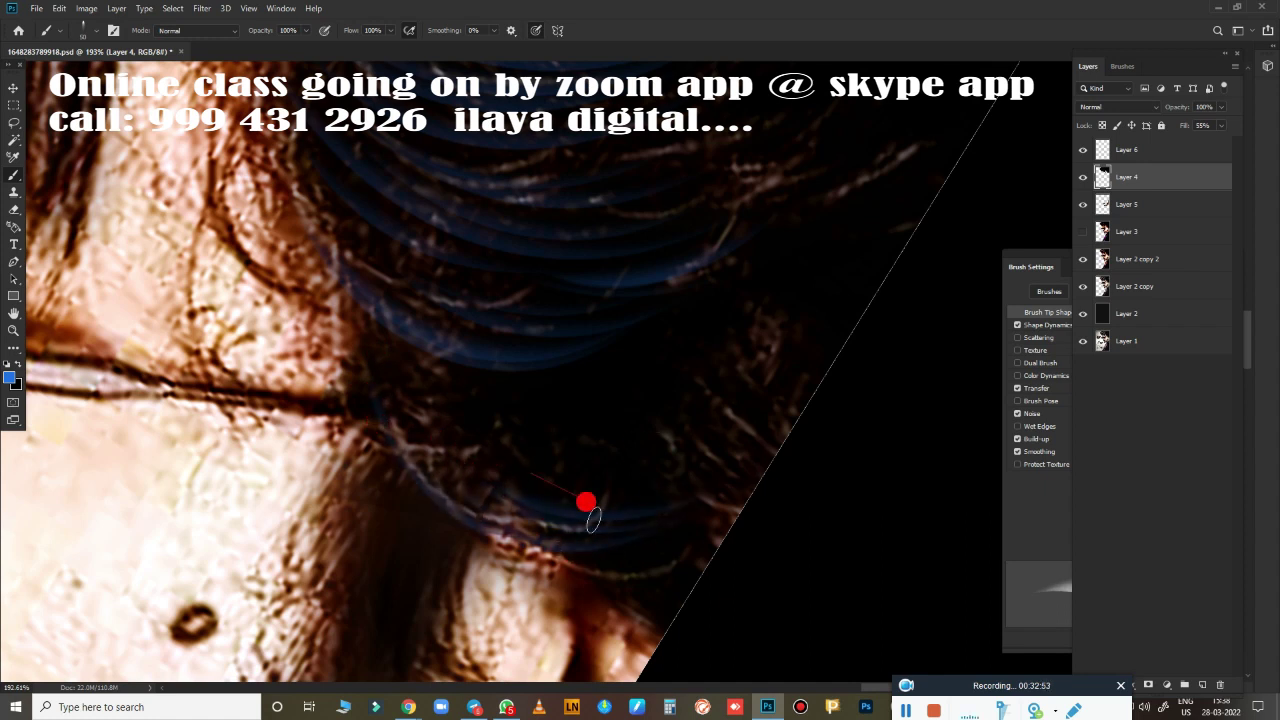
left_click_drag(400, 372, 632, 412)
key("ctrl+z")
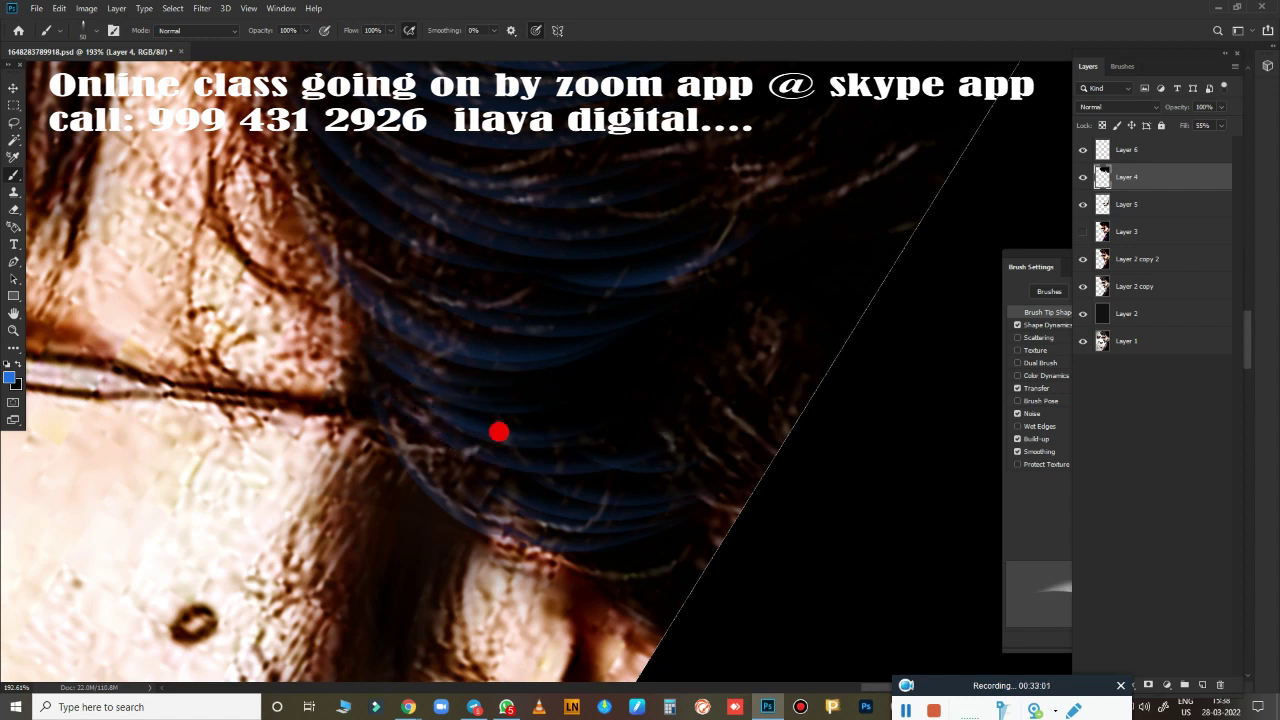
Rotate the view to follow the hair direction and paint strands across the lower hair.
scroll(500, 431, "down", 5)
scroll(594, 523, "left", 4)
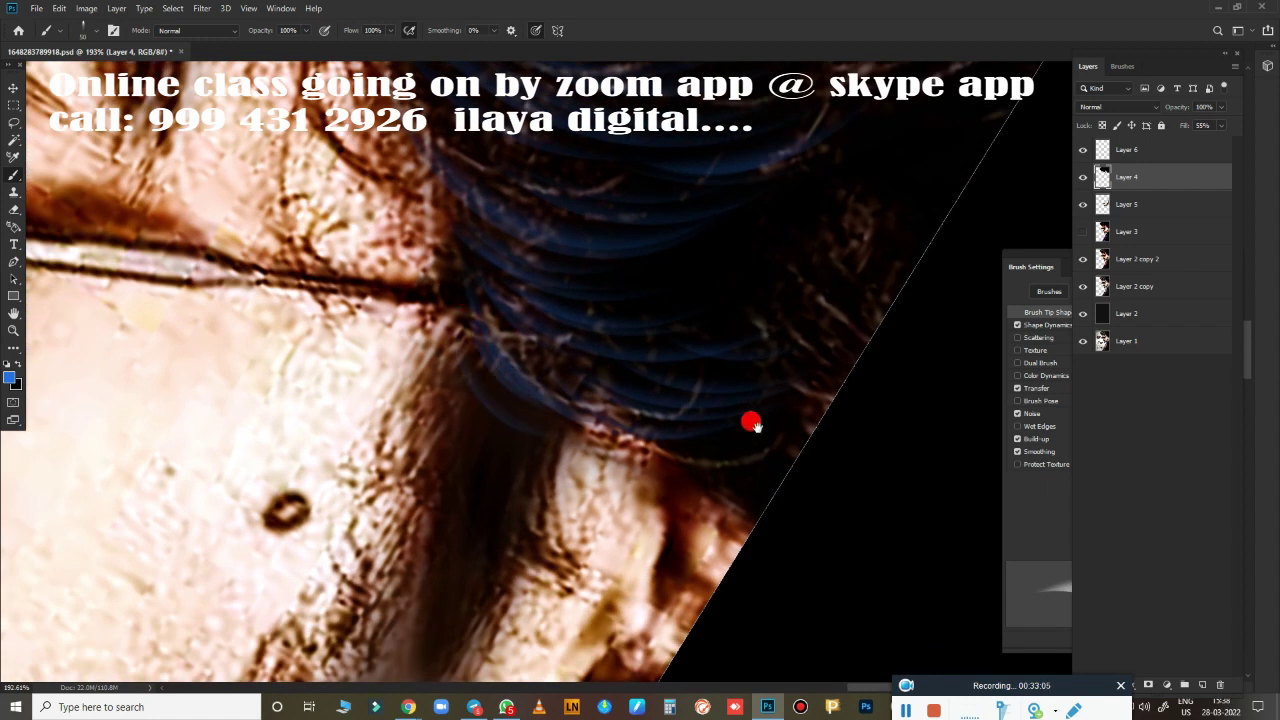
mouse_move(750, 423)
left_mouse_down()
mouse_move(640, 423)
mouse_move(334, 329)
mouse_move(437, 560)
left_mouse_up()
key("r")
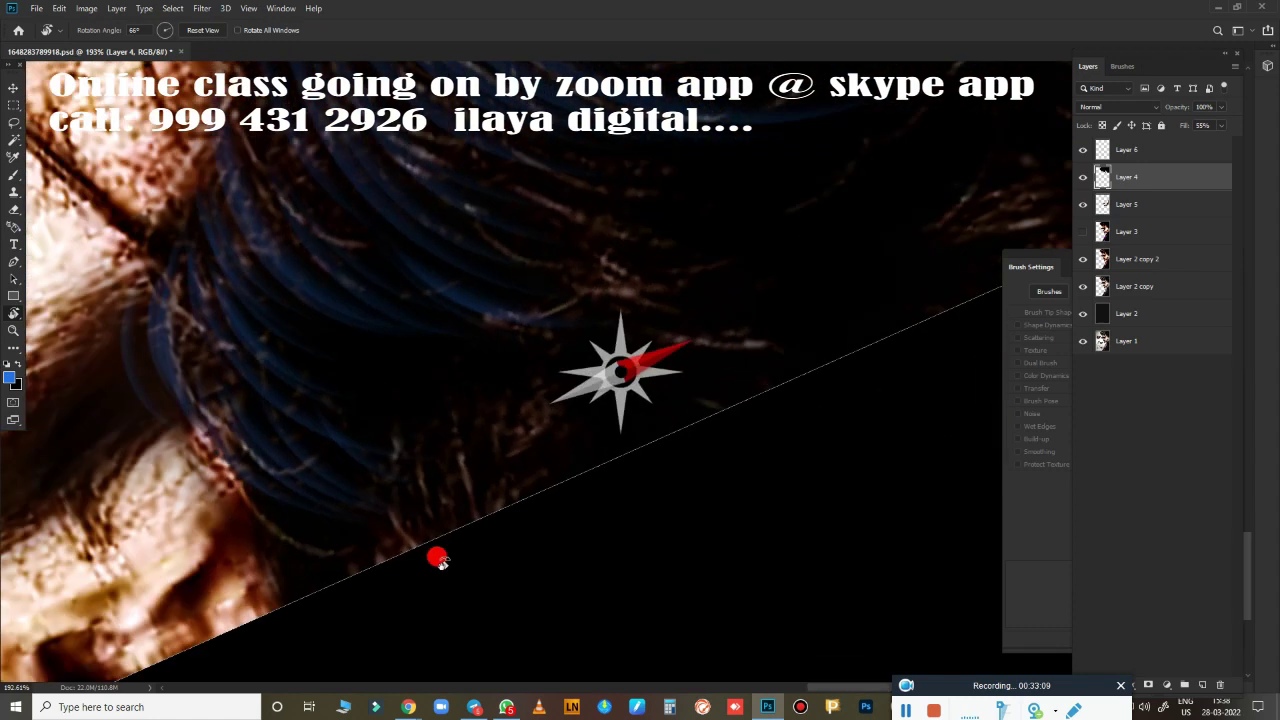
scroll(614, 523, "up", 3)
key("b")
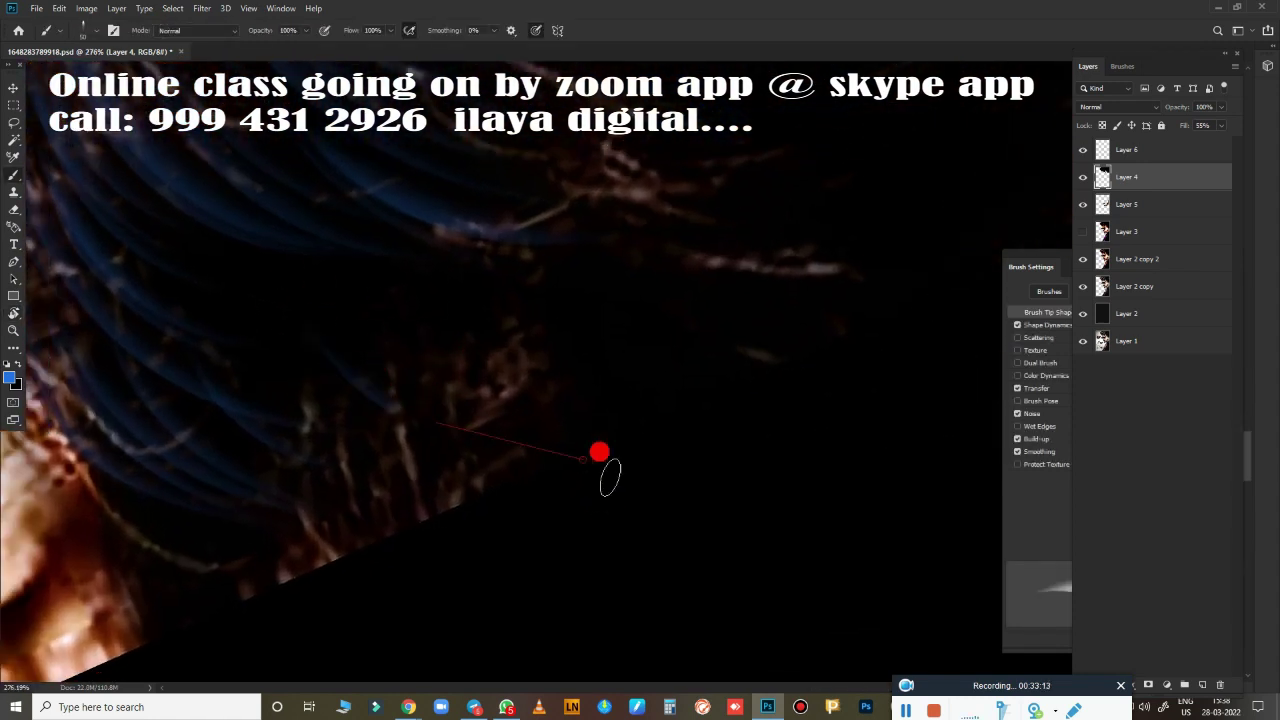
mouse_move(598, 452)
left_mouse_down()
mouse_move(463, 363)
mouse_move(803, 331)
mouse_move(778, 352)
mouse_move(853, 330)
left_mouse_up()
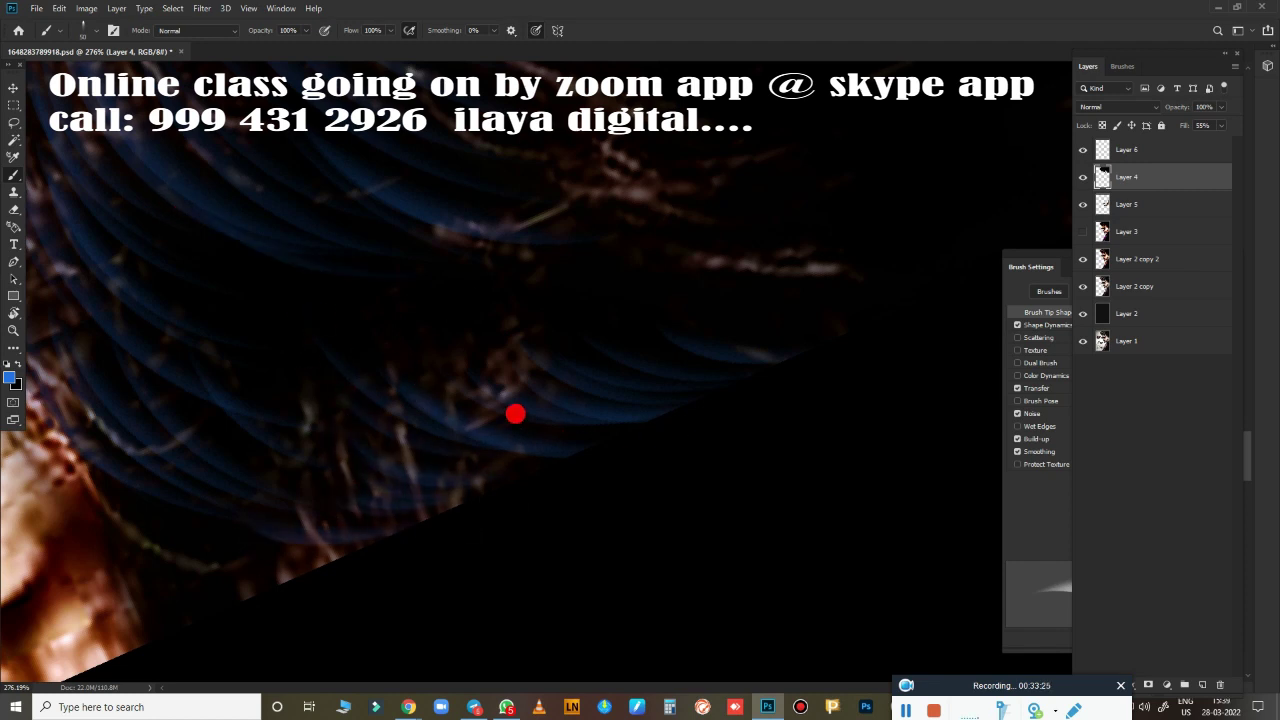
Add more blue arcs in the dark upper hair area.
scroll(651, 483, "down", 3)
scroll(682, 490, "up", 2)
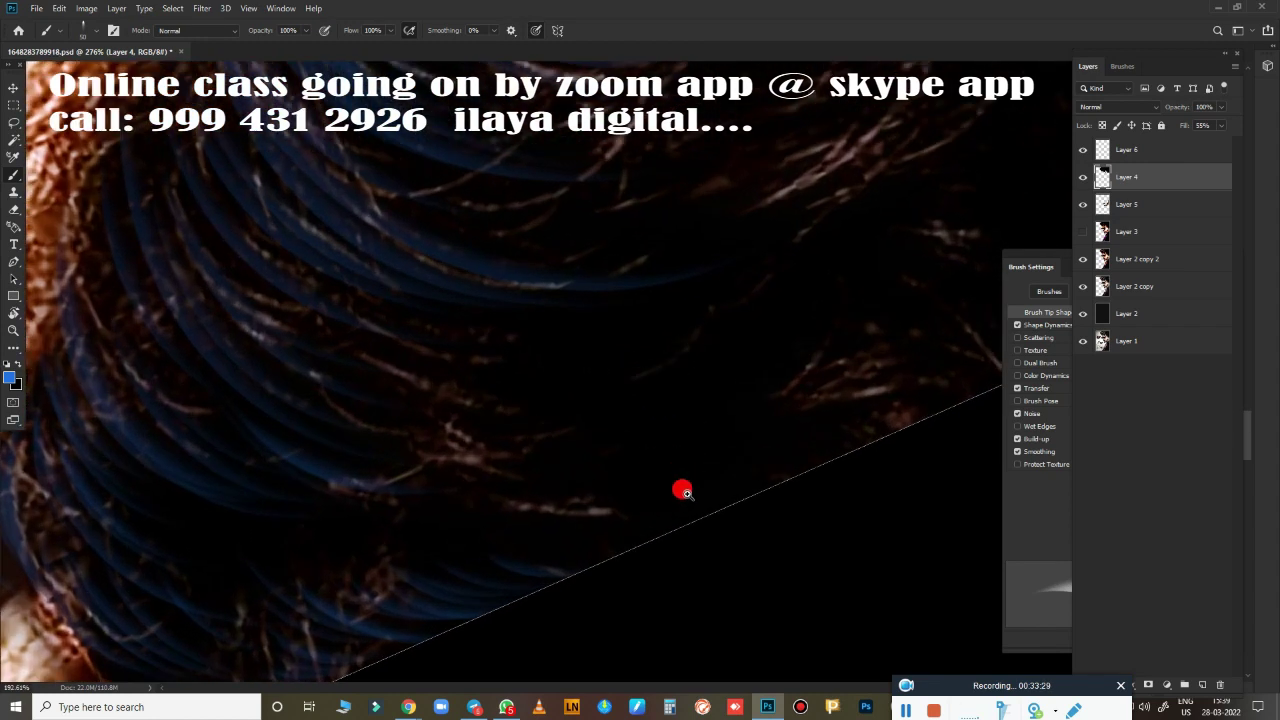
scroll(682, 490, "up", 1)
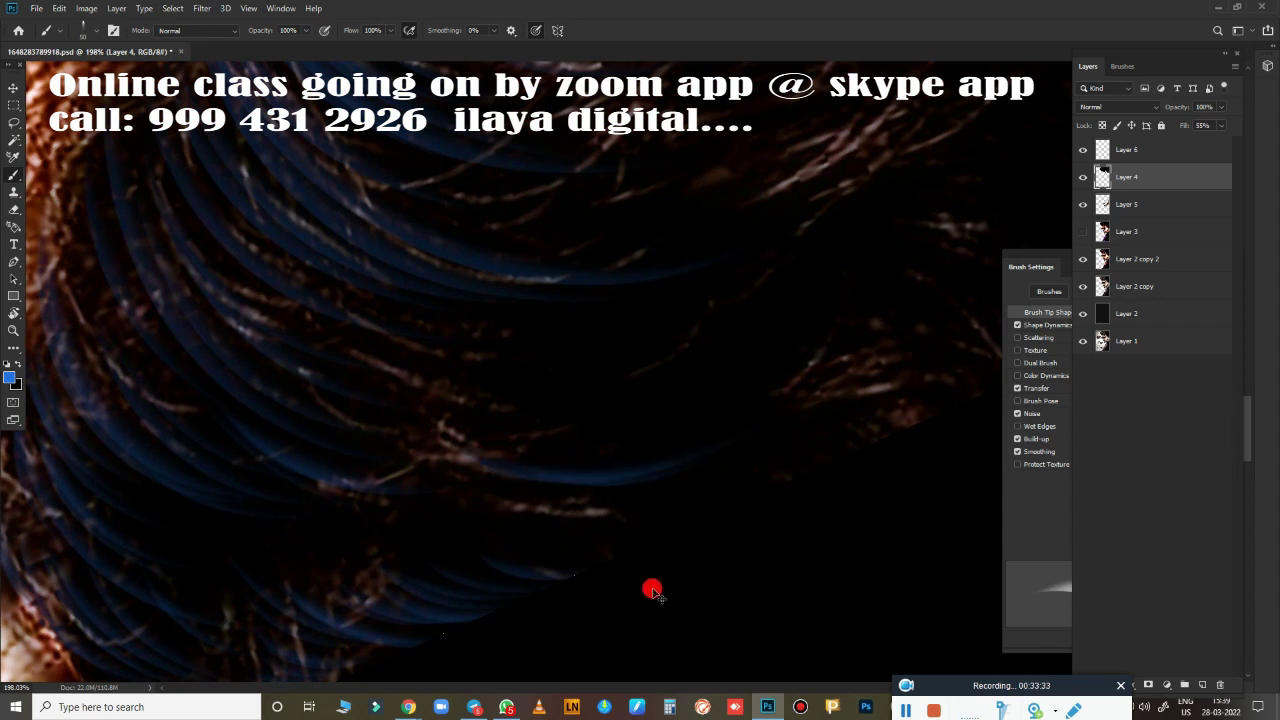
scroll(689, 518, "up", 2)
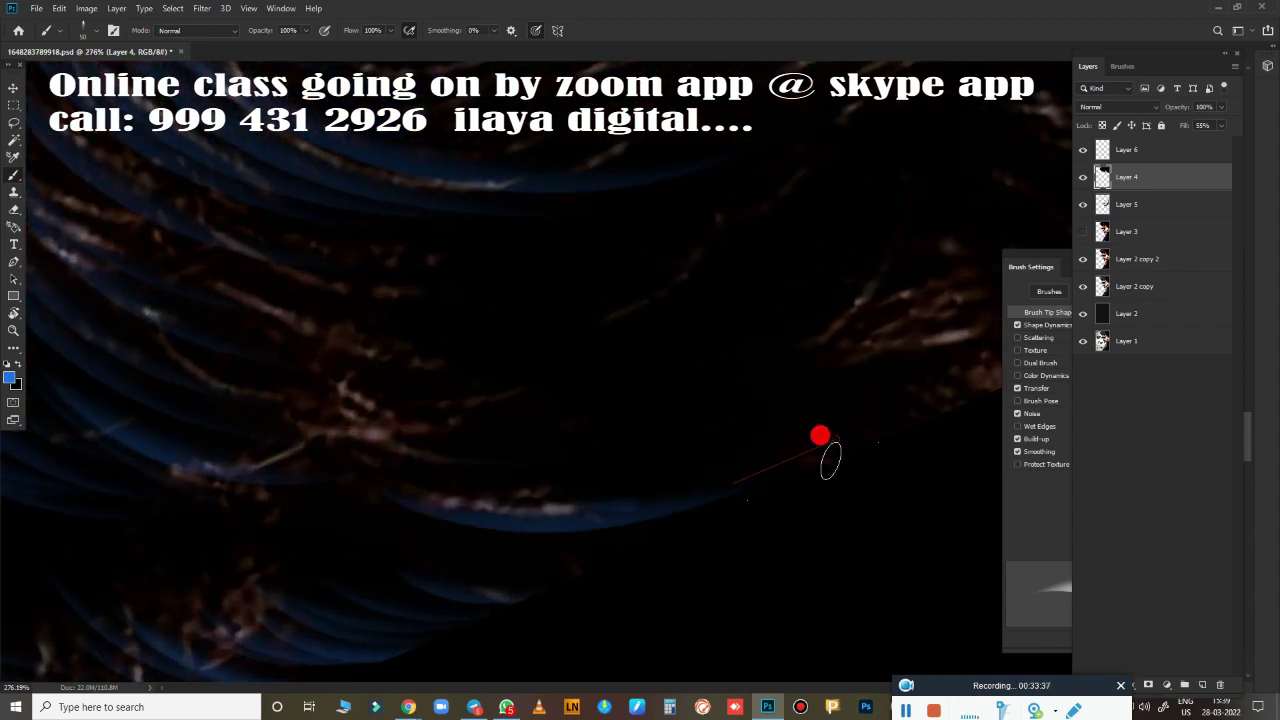
left_click_drag(347, 313, 691, 202)
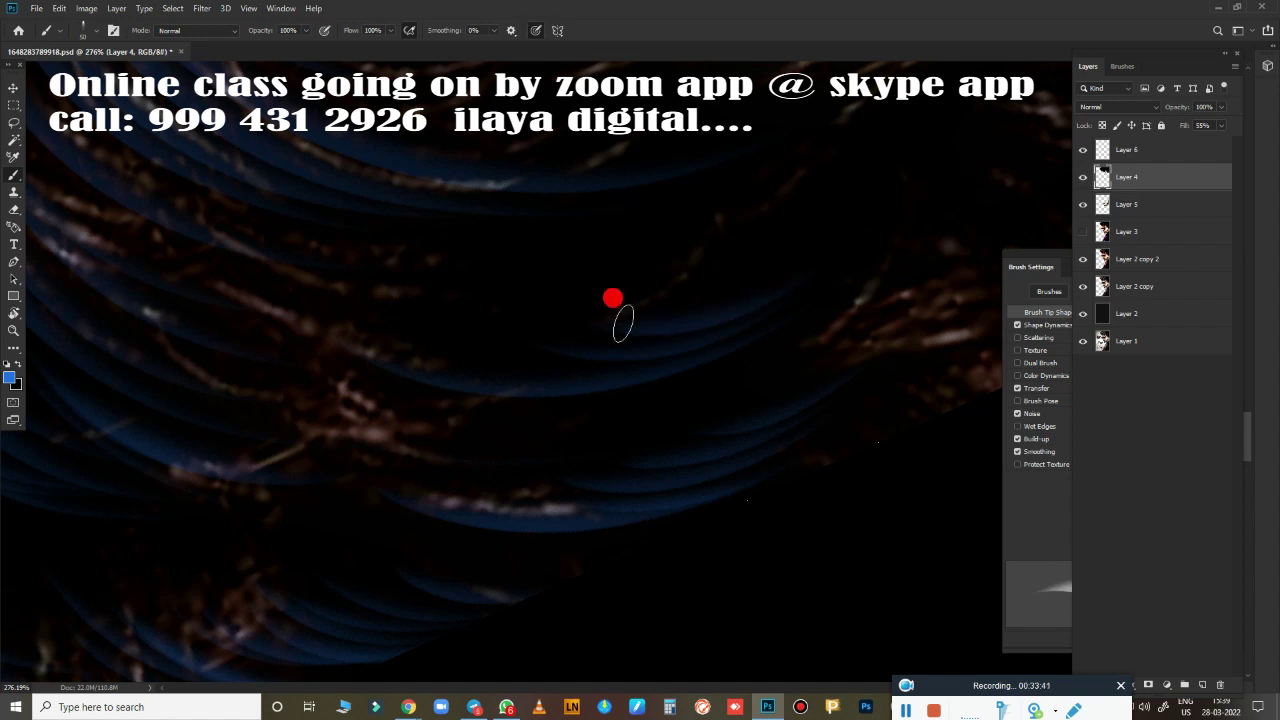
mouse_move(355, 375)
left_mouse_down()
mouse_move(414, 414)
mouse_move(366, 351)
mouse_move(624, 337)
left_mouse_up()
scroll(200, 537, "down", 3)
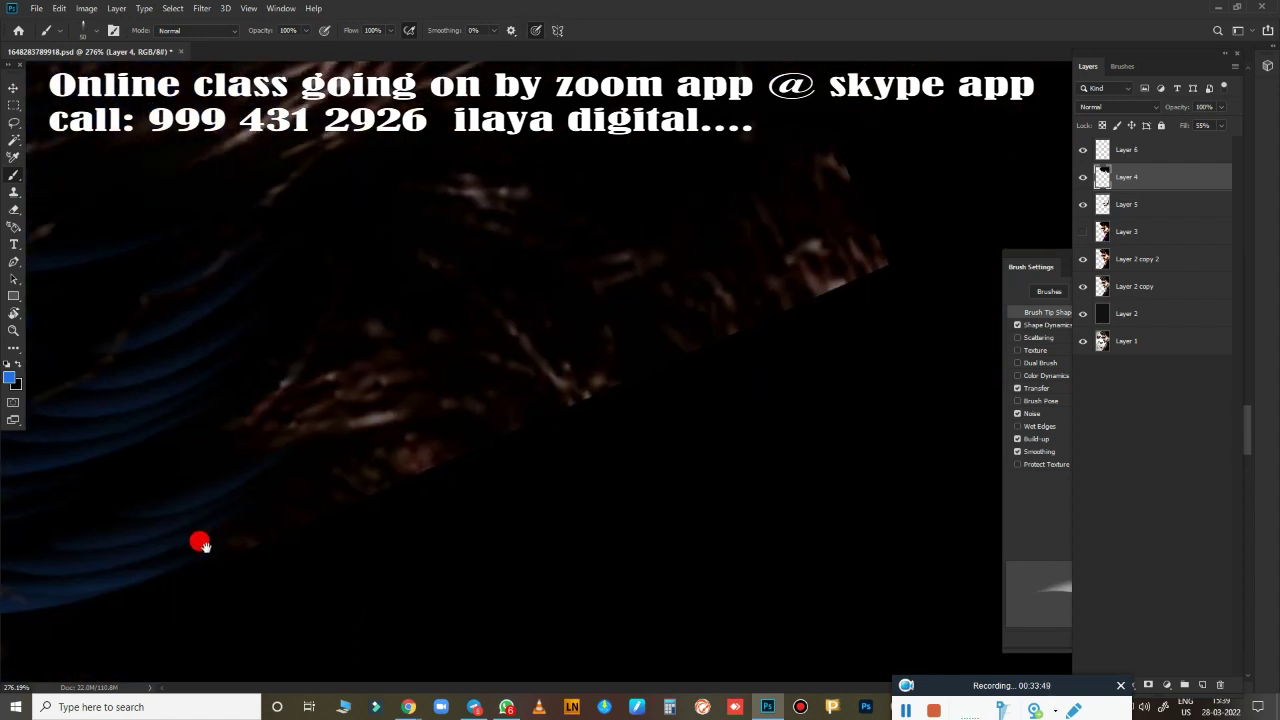
scroll(624, 525, "down", 3)
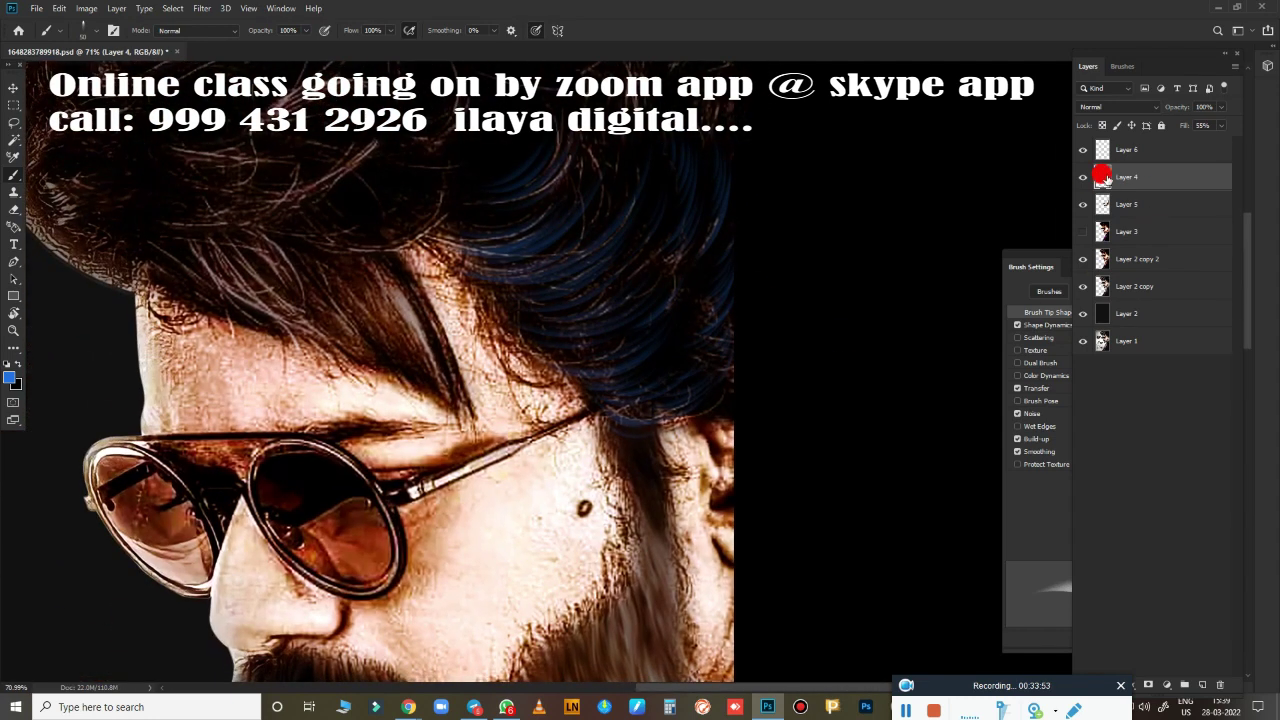
Raise Layer 4 fill from 55% to 100% and paint two blue strands down the hair.
left_click_drag(1225, 131, 1272, 143)
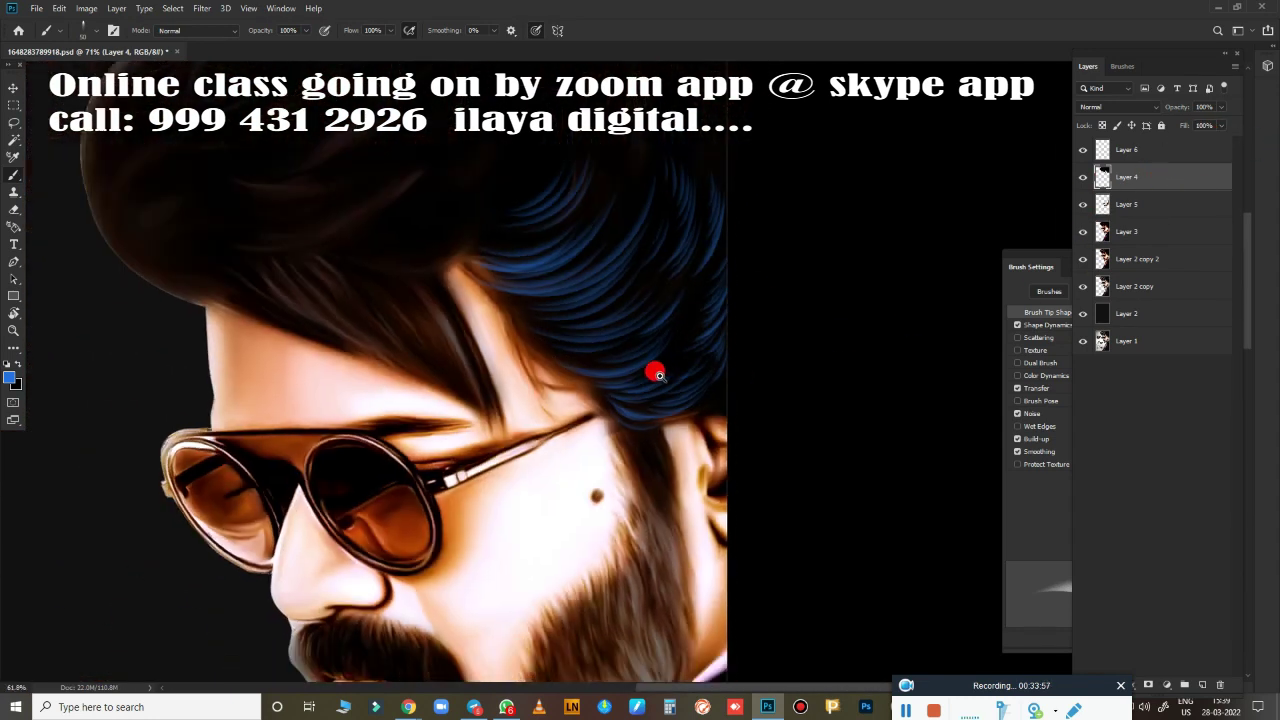
scroll(655, 372, "down", 2)
scroll(690, 270, "up", 3)
scroll(716, 240, "up", 2)
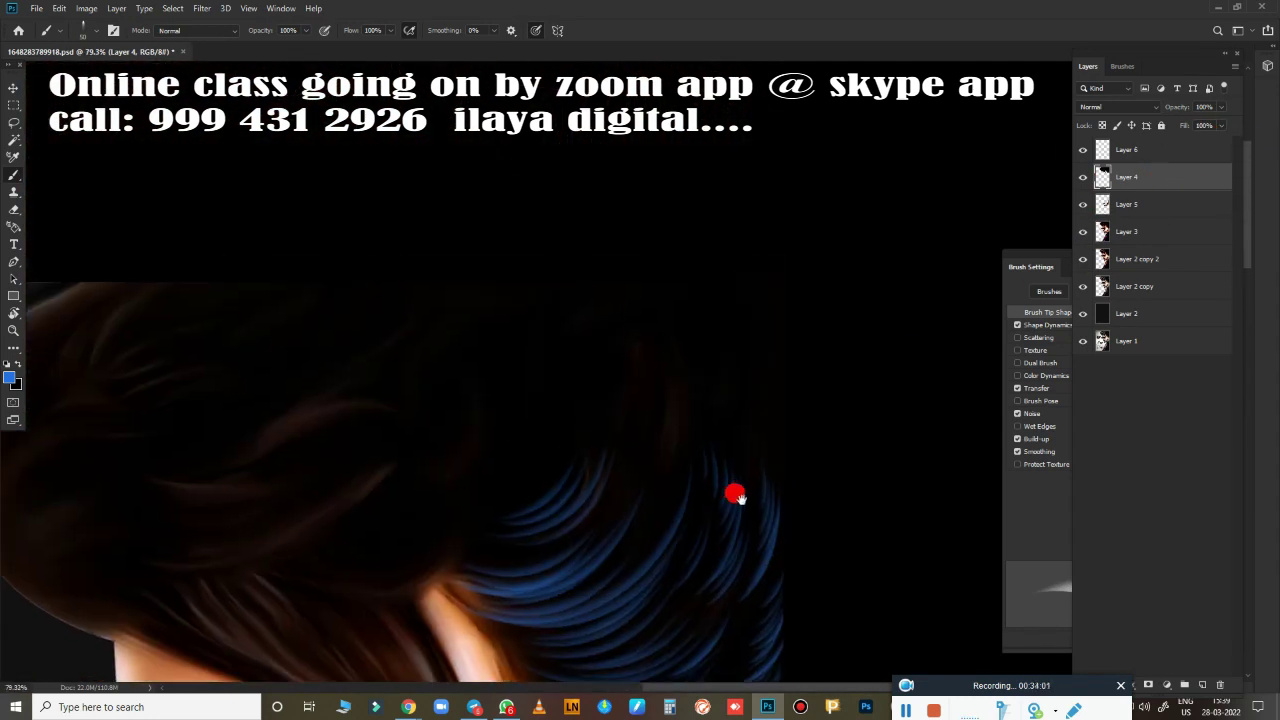
scroll(751, 437, "up", 2)
scroll(635, 207, "up", 1)
left_click_drag(637, 222, 678, 422)
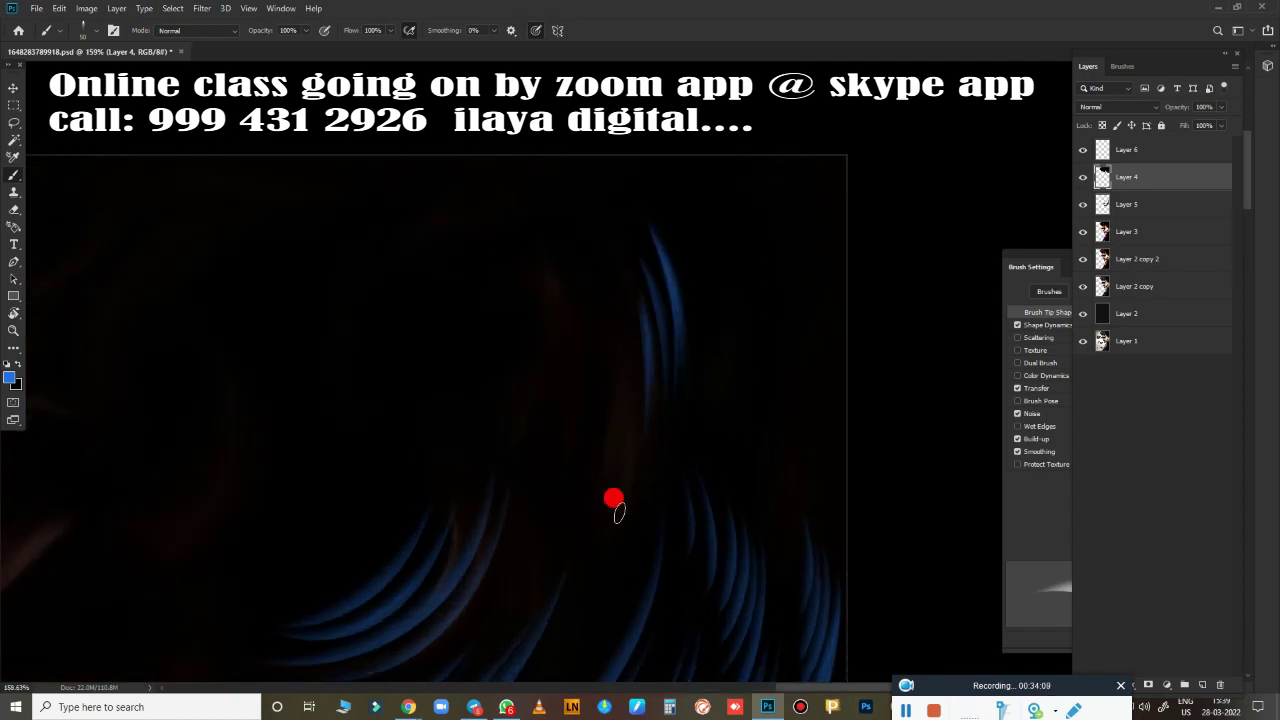
left_click_drag(578, 335, 574, 498)
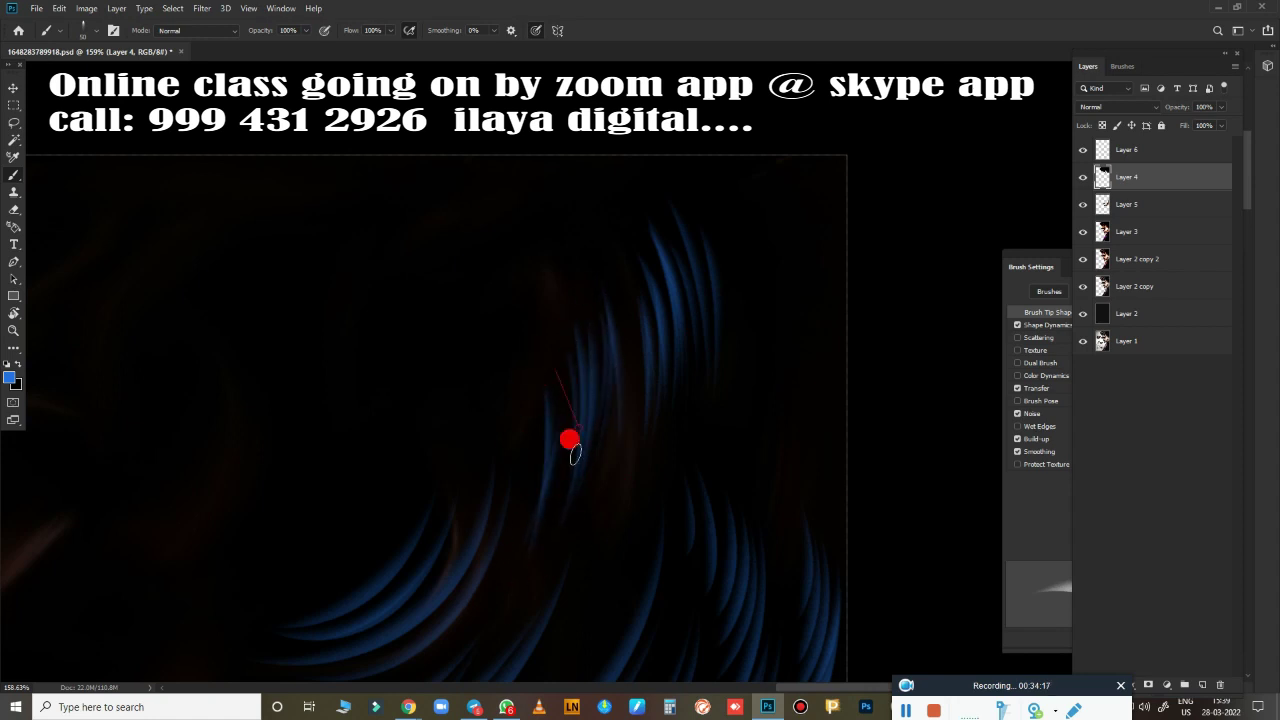
Undo stray strands, rotate the canvas view, and retry a curved blue strand along the hair.
key("ctrl+z")
key("ctrl+z")
key("ctrl+z")
key("ctrl+z")
key("ctrl+z")
key("ctrl+z")
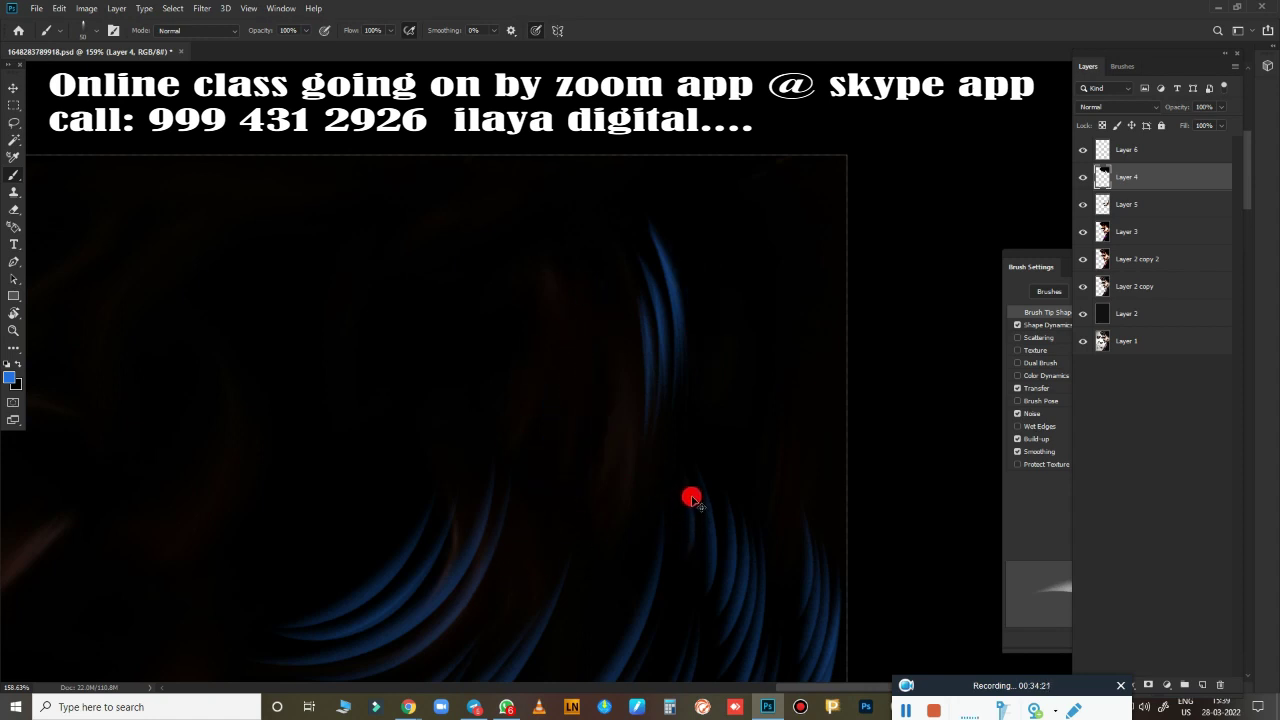
key("r")
mouse_move(685, 500)
left_mouse_down()
mouse_move(651, 317)
mouse_move(383, 317)
mouse_move(474, 423)
mouse_move(731, 306)
mouse_move(740, 369)
mouse_move(711, 369)
mouse_move(751, 346)
mouse_move(597, 340)
mouse_move(717, 383)
mouse_move(437, 249)
mouse_move(643, 571)
mouse_move(755, 503)
mouse_move(469, 543)
left_mouse_up()
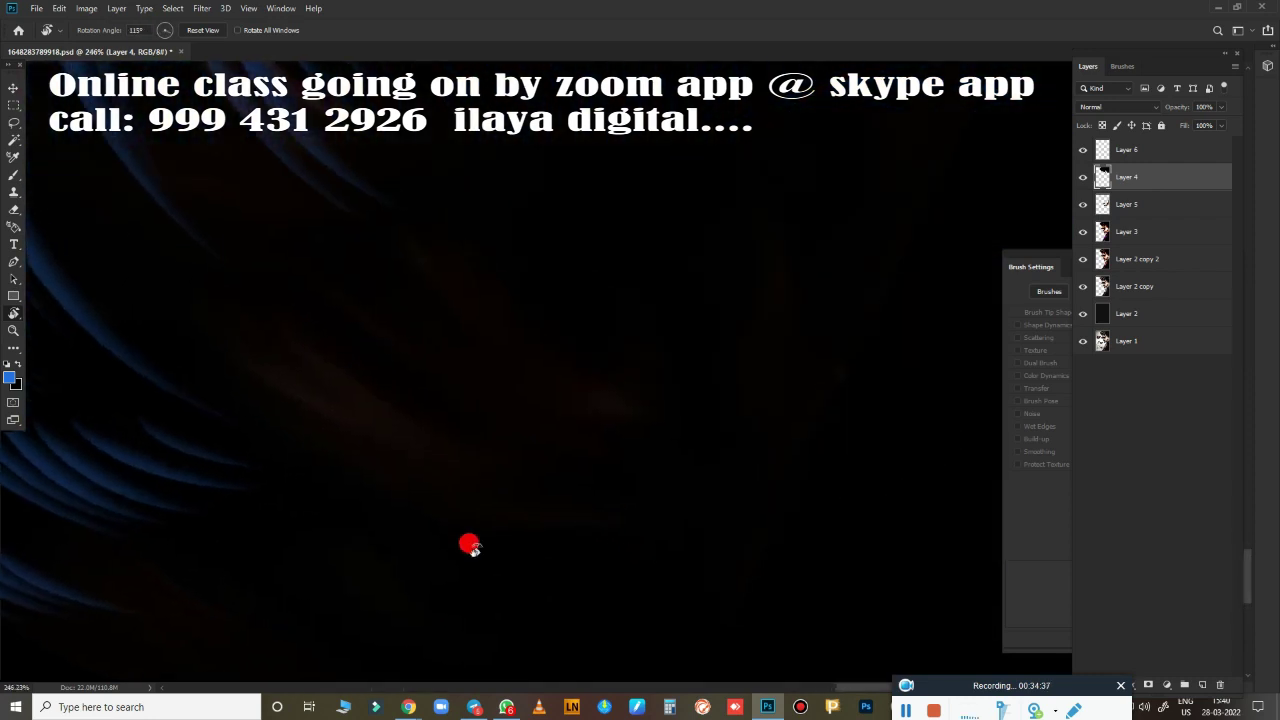
key("b")
left_click_drag(216, 303, 711, 404)
key("ctrl+z")
left_click_drag(254, 292, 560, 436)
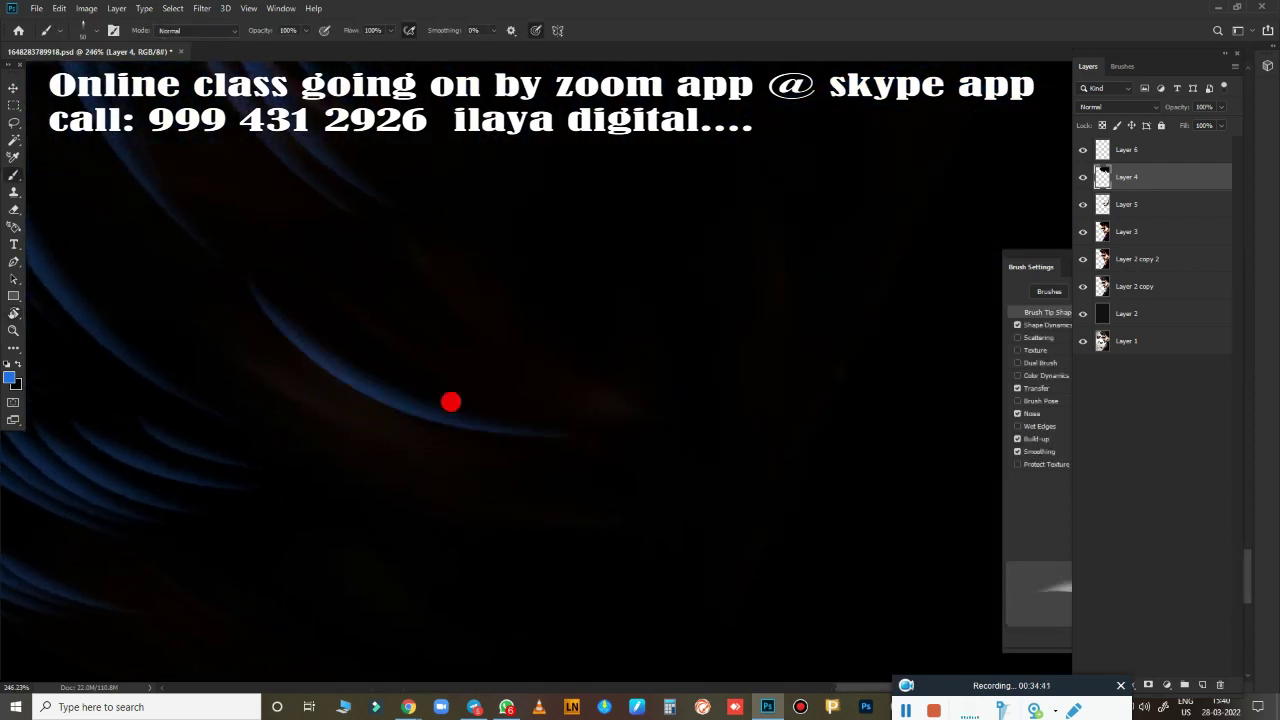
key("ctrl+z")
Paint several curved and short blue strands across the hair, undoing one stray stroke.
left_click_drag(252, 342, 498, 442)
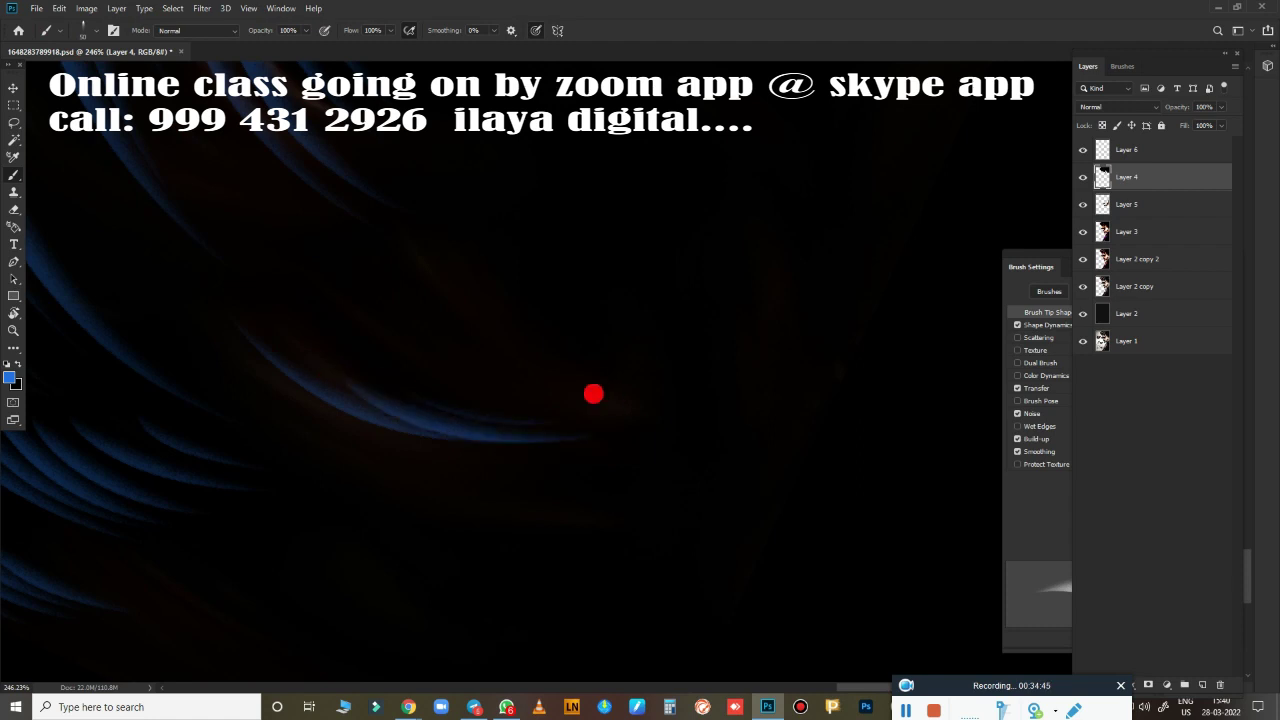
left_click_drag(404, 362, 640, 422)
key("ctrl+z")
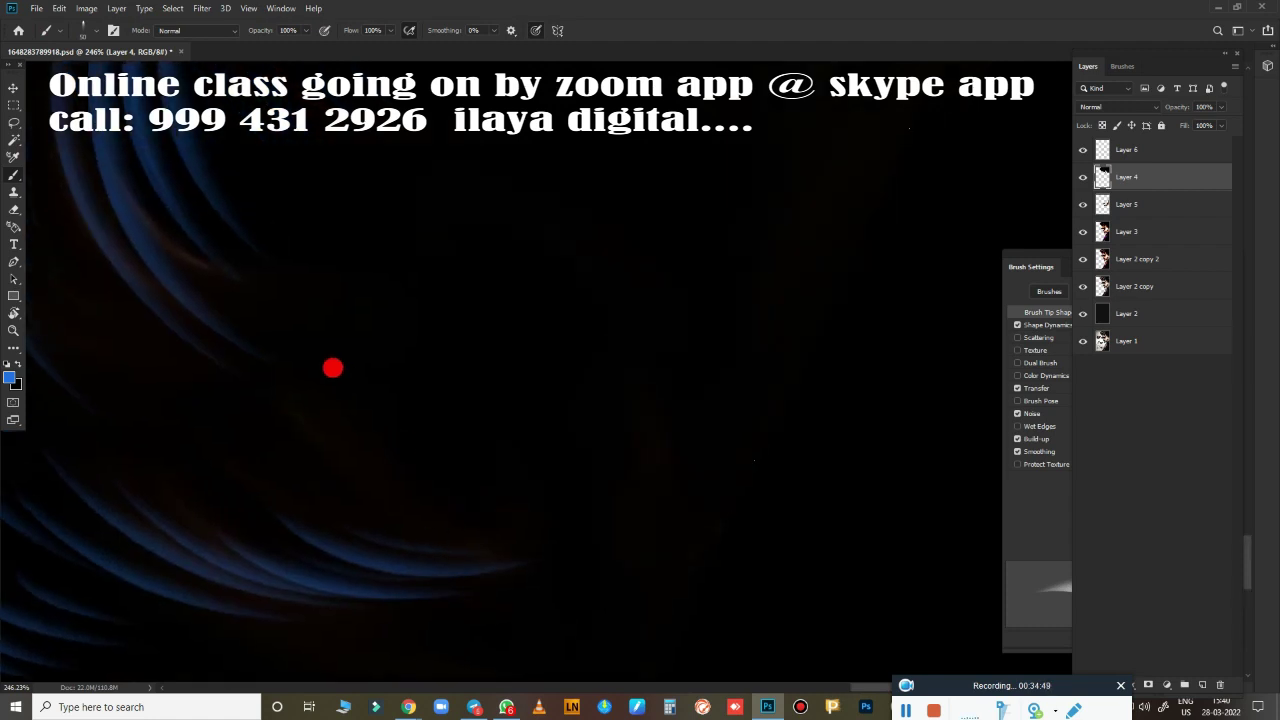
mouse_move(370, 390)
left_mouse_down()
mouse_move(600, 415)
mouse_move(379, 520)
mouse_move(640, 289)
left_mouse_up()
left_click_drag(349, 457, 433, 449)
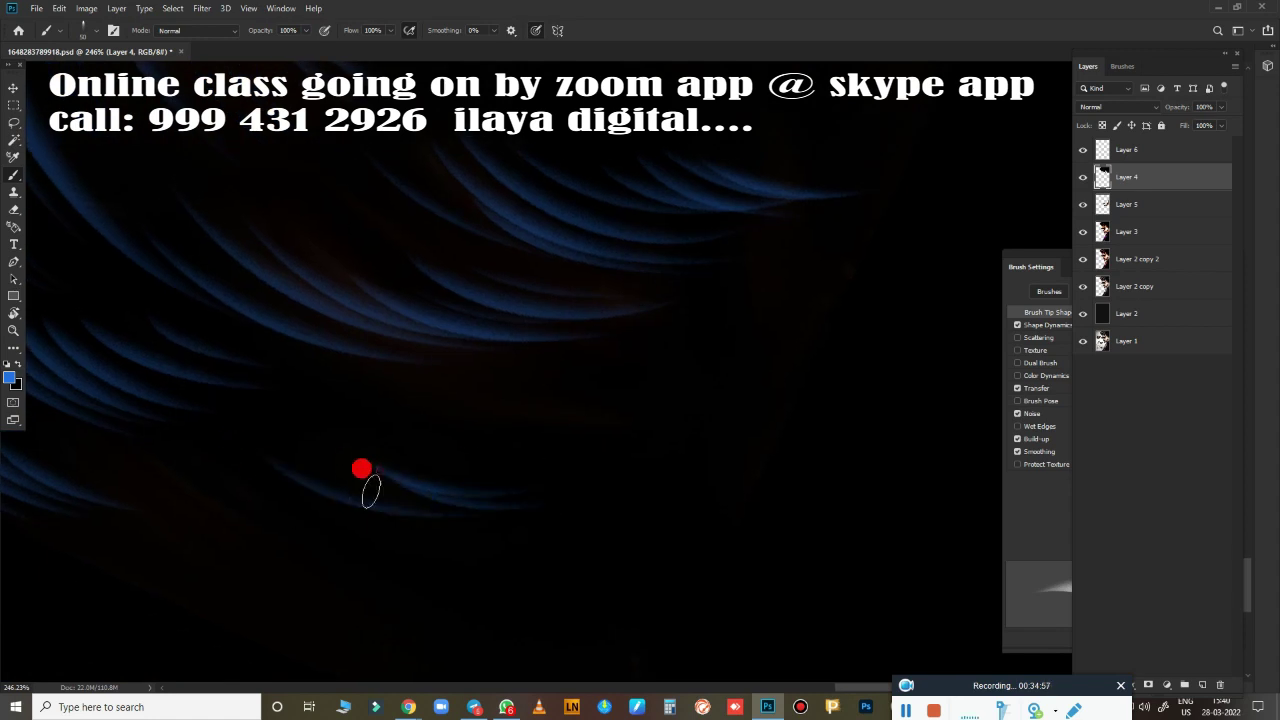
left_click_drag(585, 466, 670, 423)
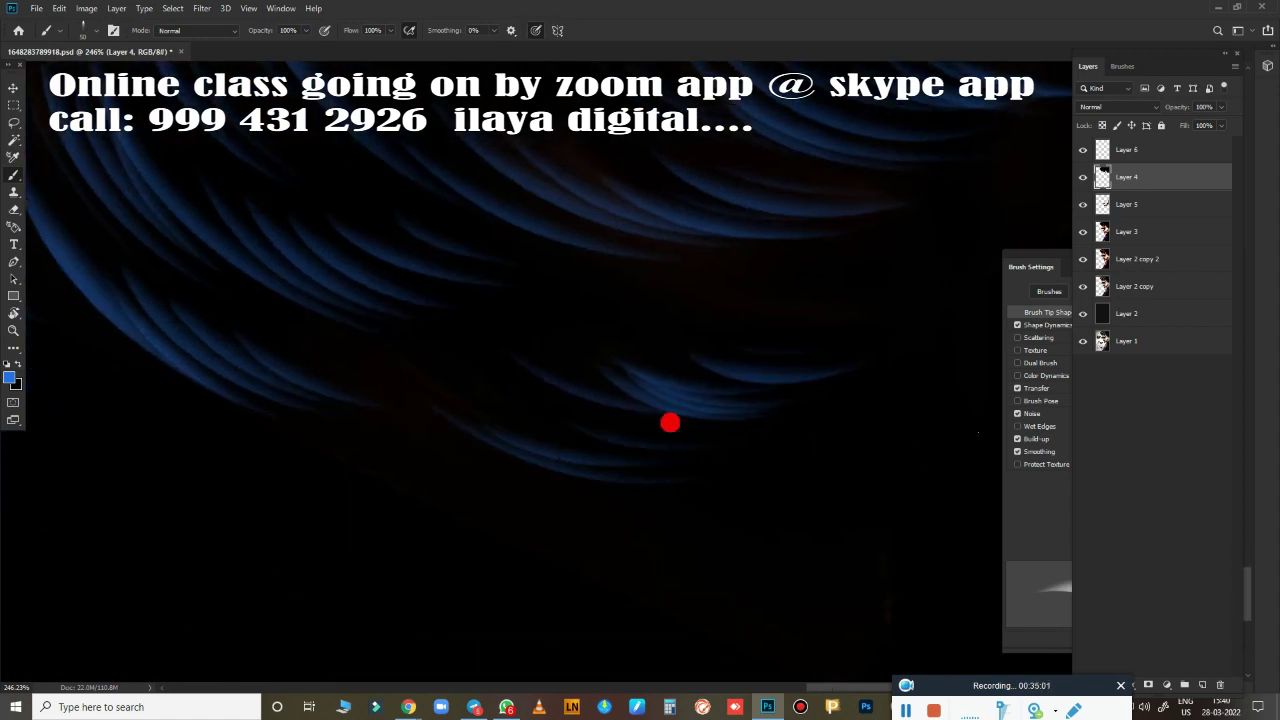
mouse_move(346, 438)
left_mouse_down()
mouse_move(620, 497)
mouse_move(517, 606)
left_mouse_up()
left_click_drag(634, 580, 431, 562)
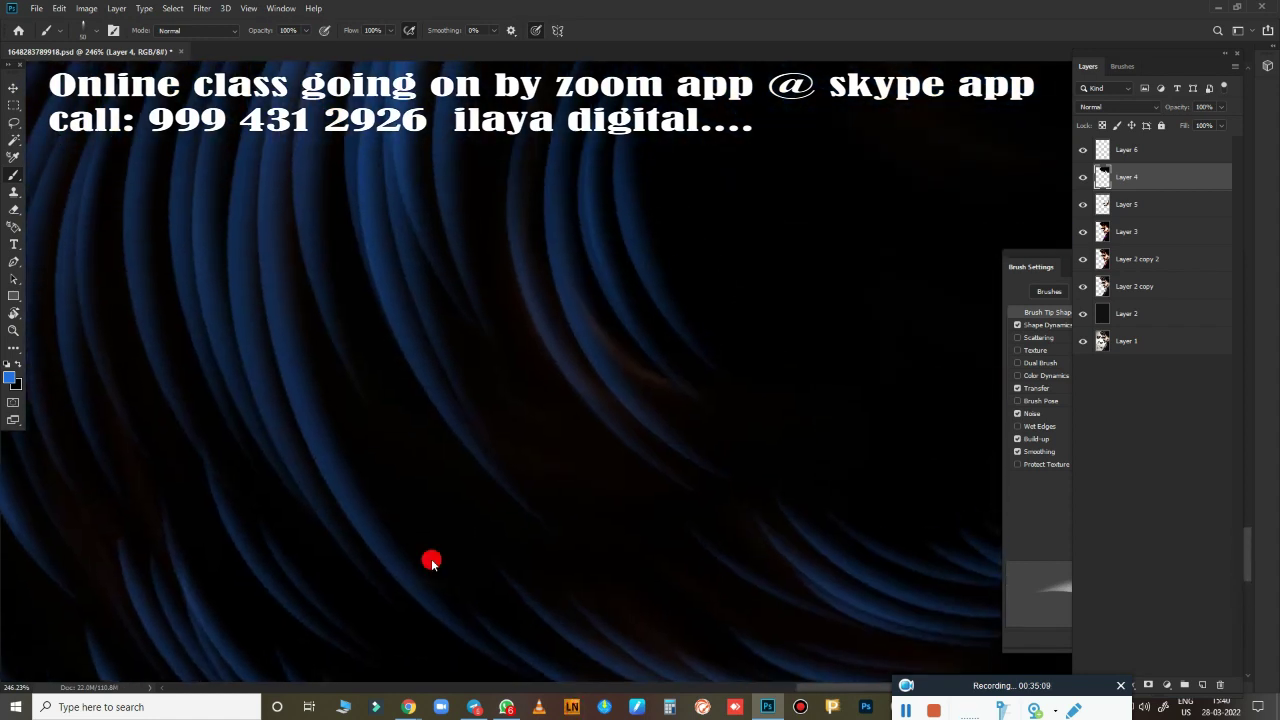
scroll(700, 583, "down", 3)
Blend the hair edge into the skin and cover the thin dark line in the skin.
left_click_drag(611, 608, 711, 436)
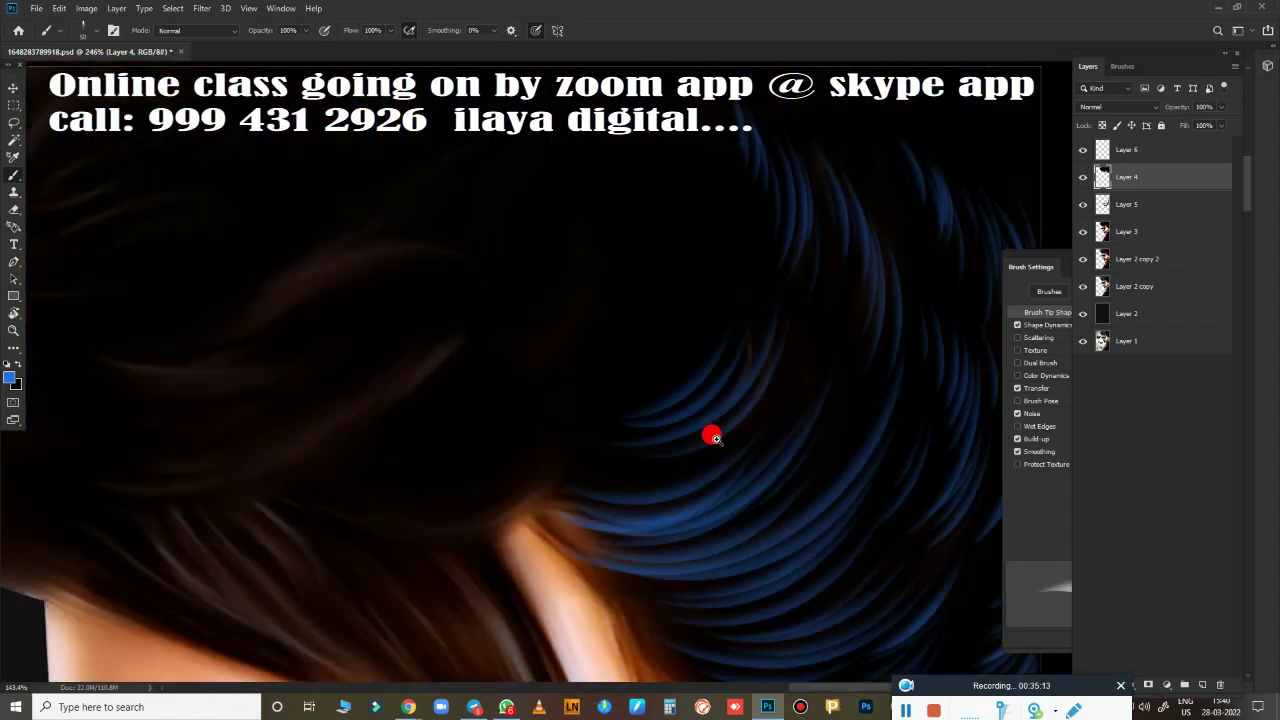
scroll(713, 437, "down", 3)
scroll(771, 449, "up", 3)
scroll(808, 451, "up", 2)
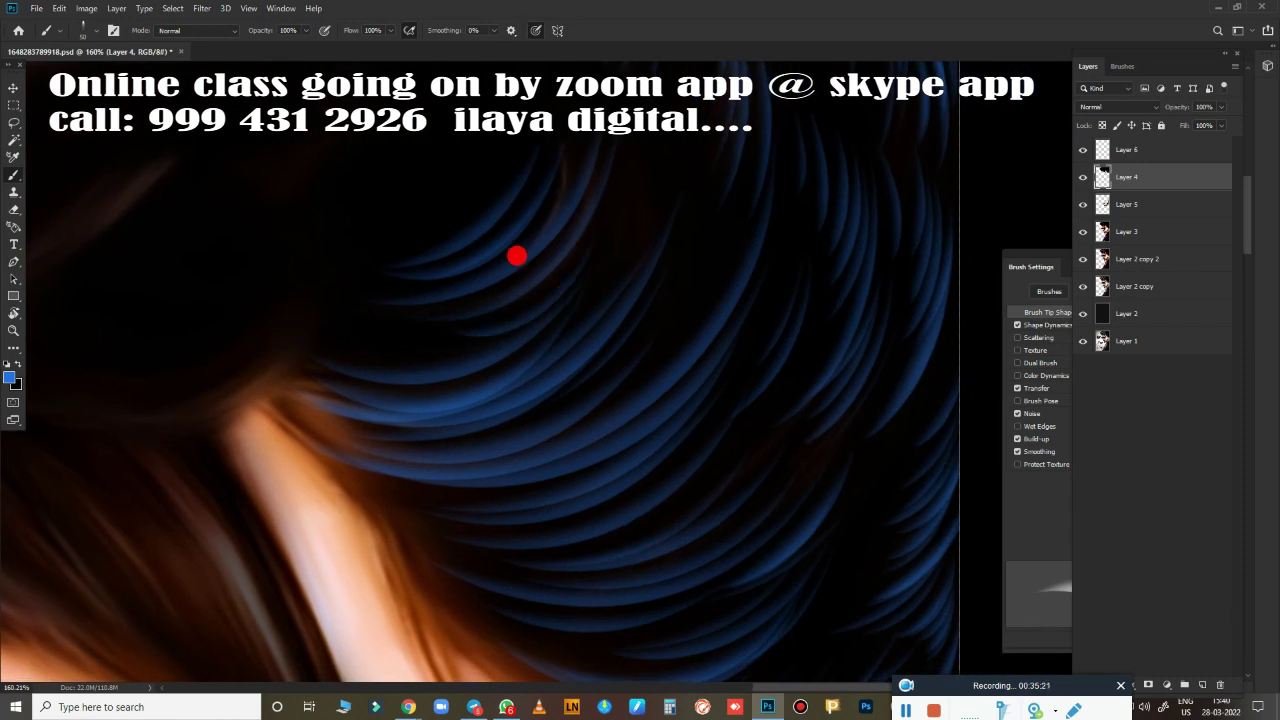
mouse_move(514, 254)
left_mouse_down()
mouse_move(434, 389)
mouse_move(357, 285)
left_mouse_up()
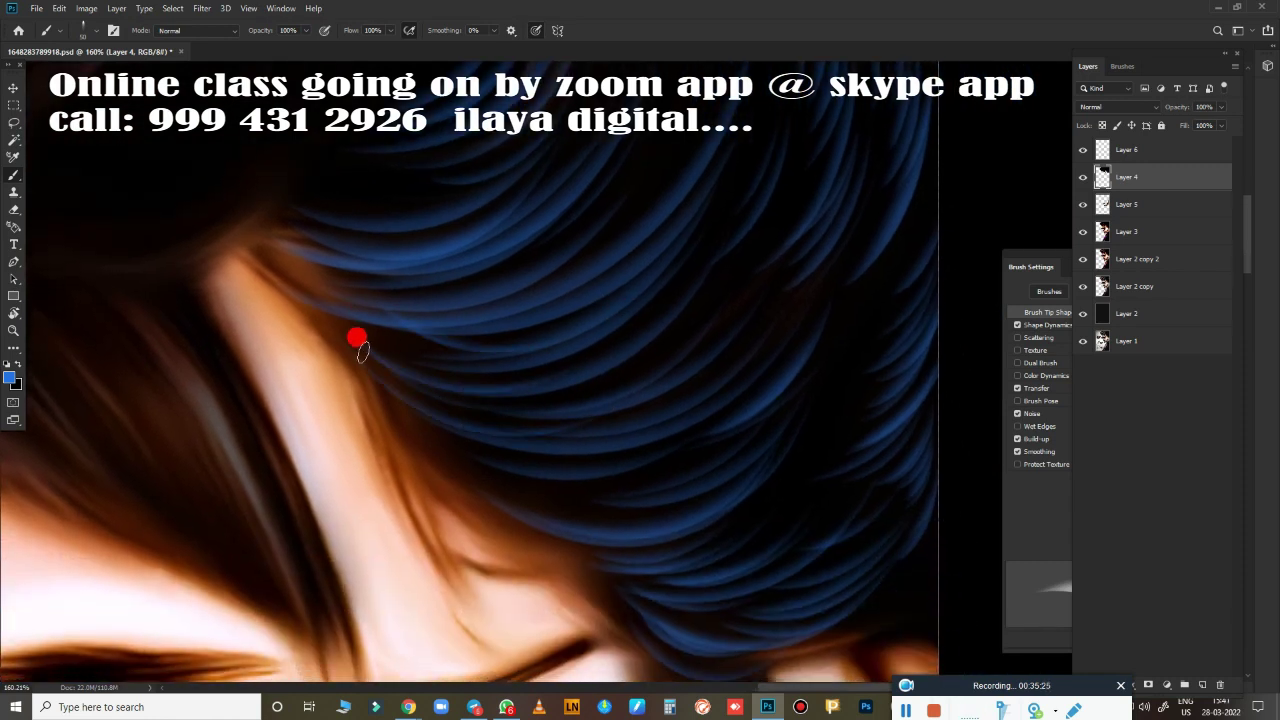
scroll(557, 329, "down", 2)
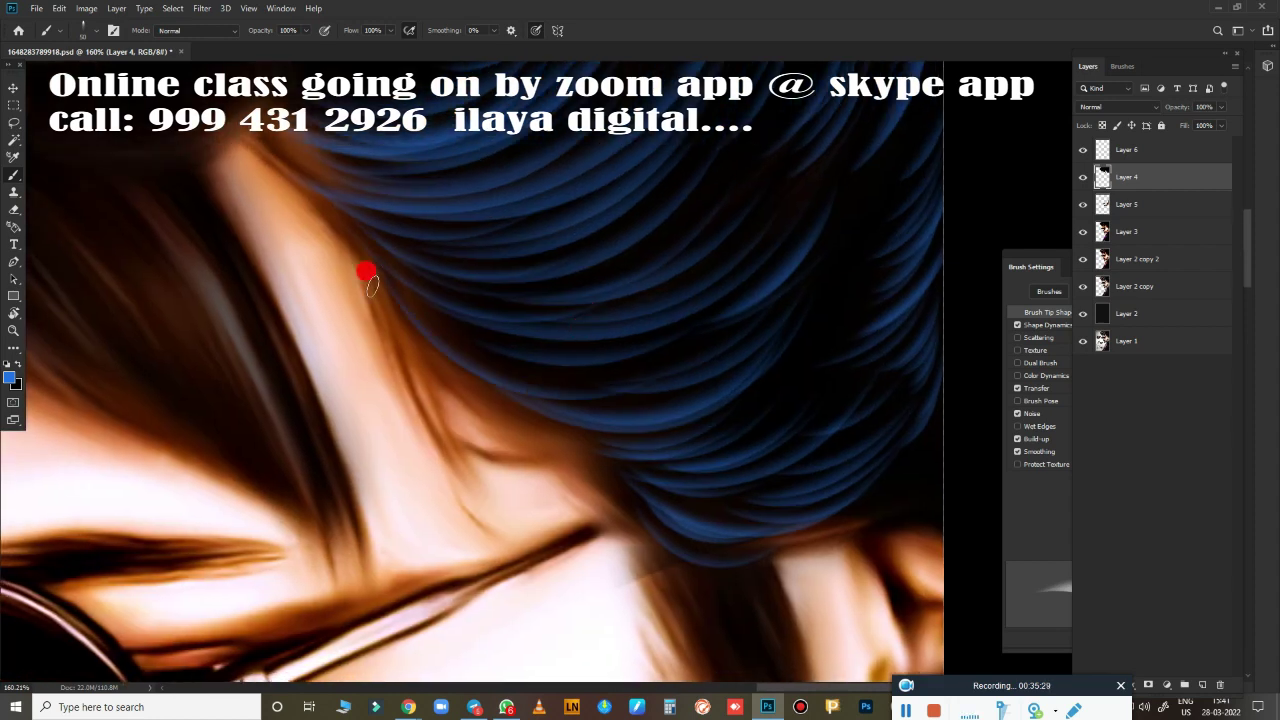
left_click_drag(624, 271, 329, 230)
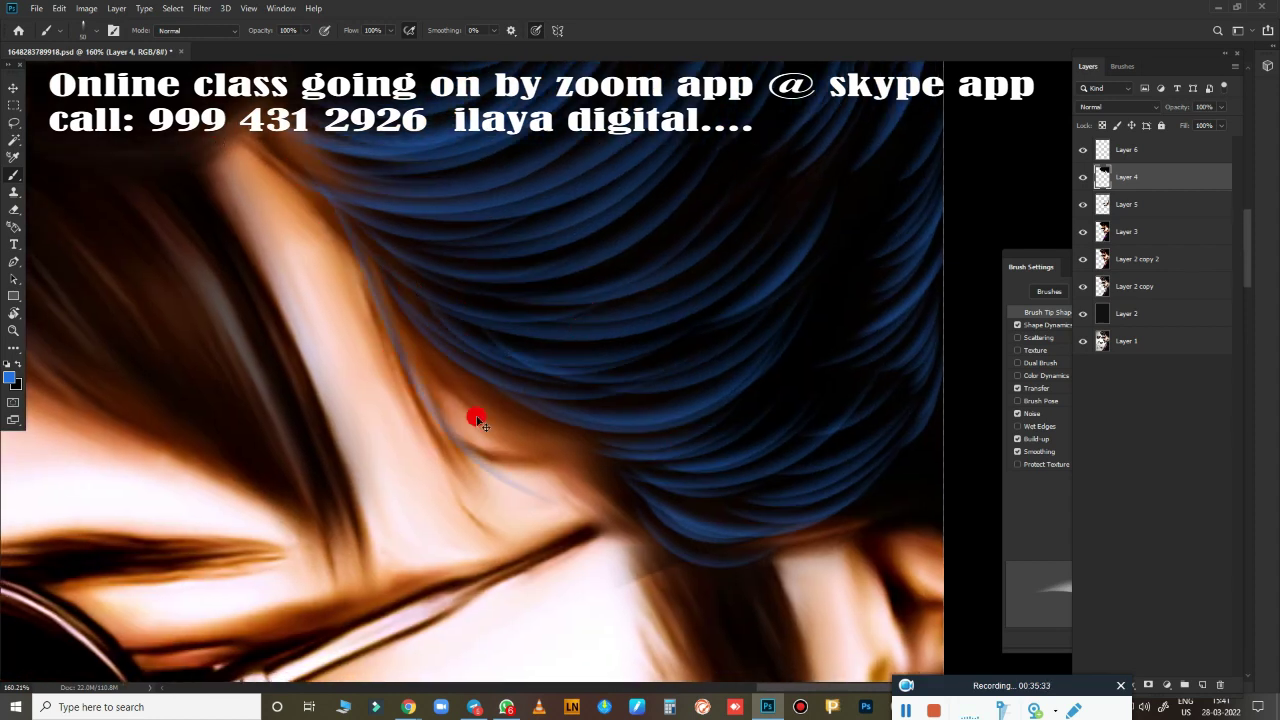
left_click_drag(439, 399, 200, 162)
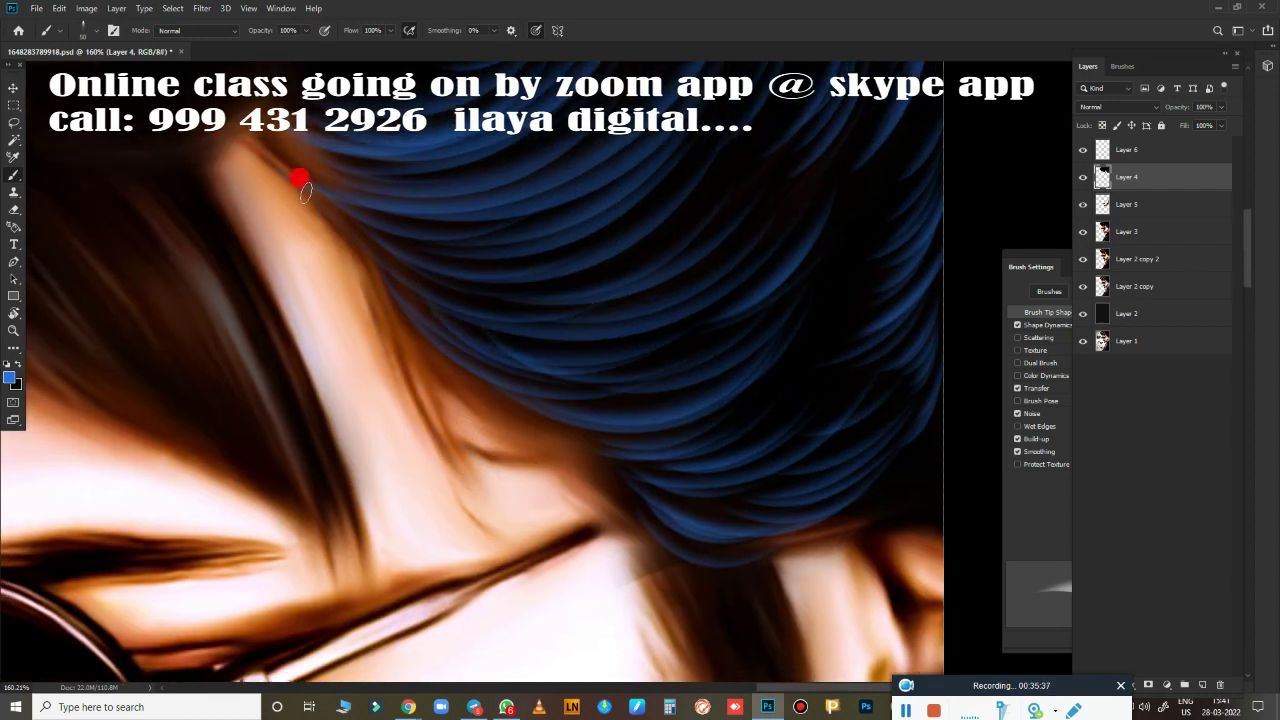
left_click_drag(303, 188, 552, 470)
mouse_move(437, 452)
left_mouse_down()
mouse_move(216, 156)
mouse_move(576, 373)
left_mouse_up()
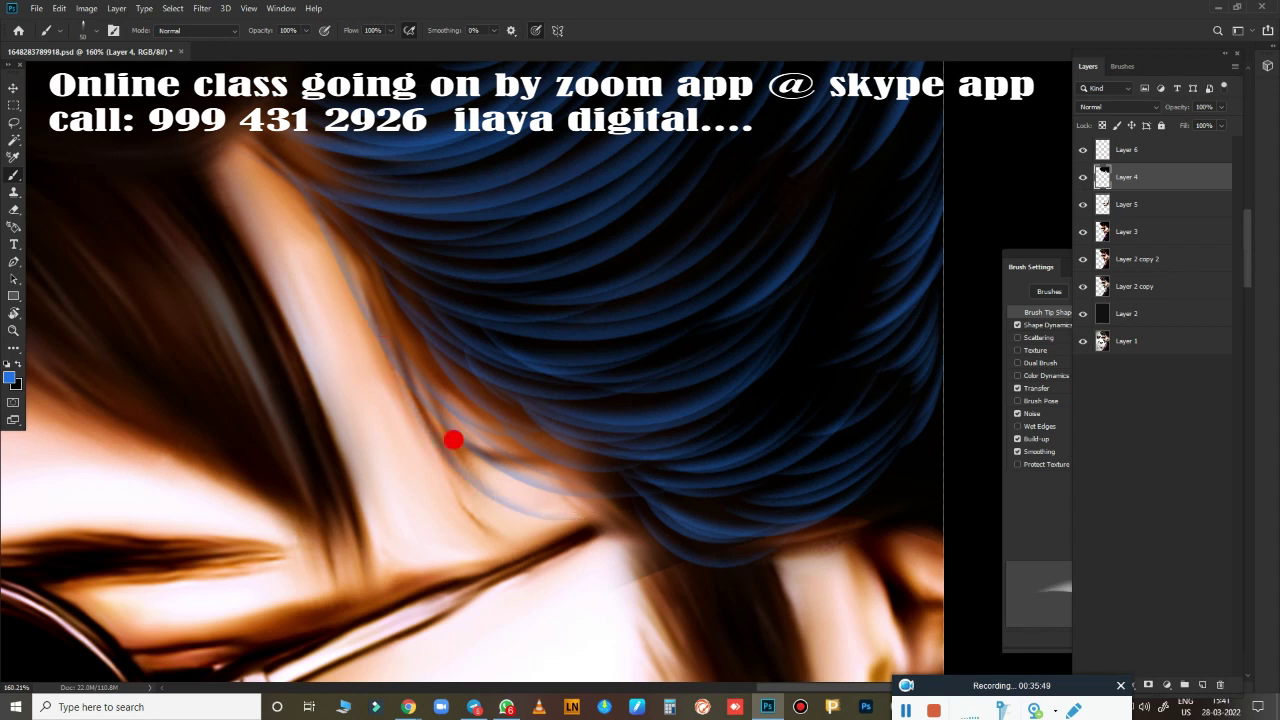
Paint thin blue strands down the lower hair edge and along the hair curve.
left_click_drag(653, 552, 437, 405)
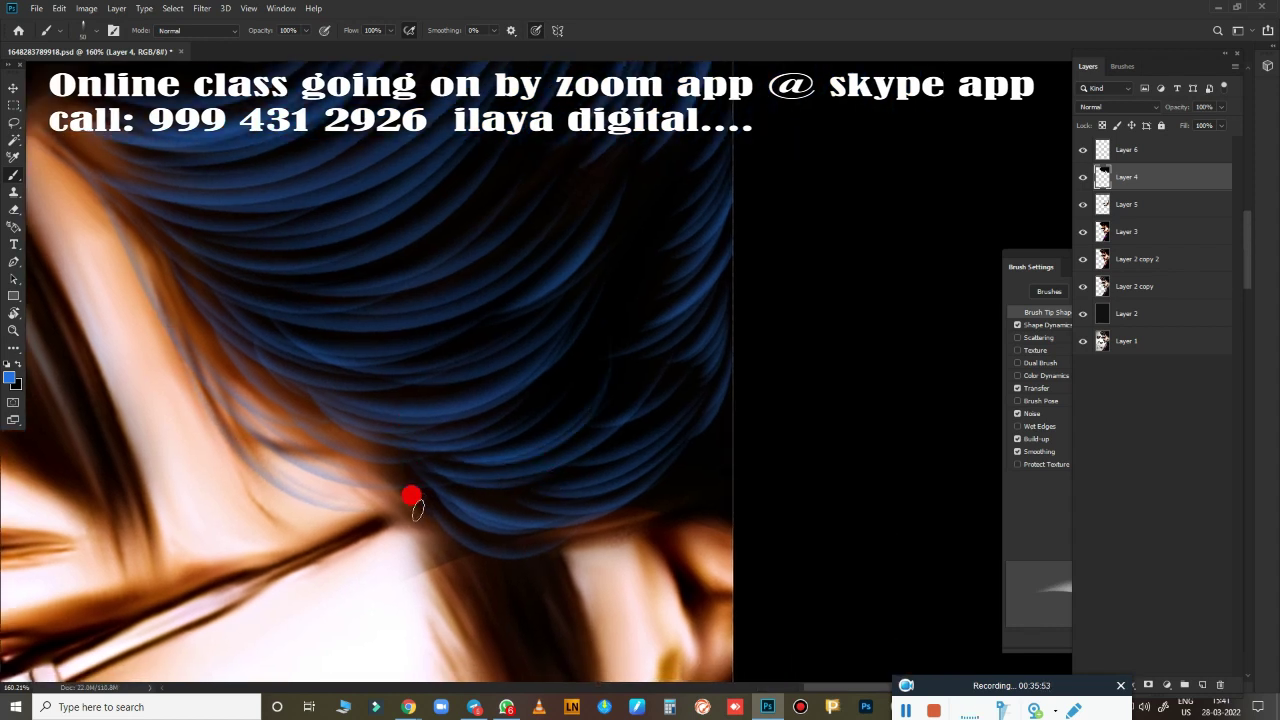
left_click_drag(411, 495, 559, 501)
scroll(566, 472, "down", 5)
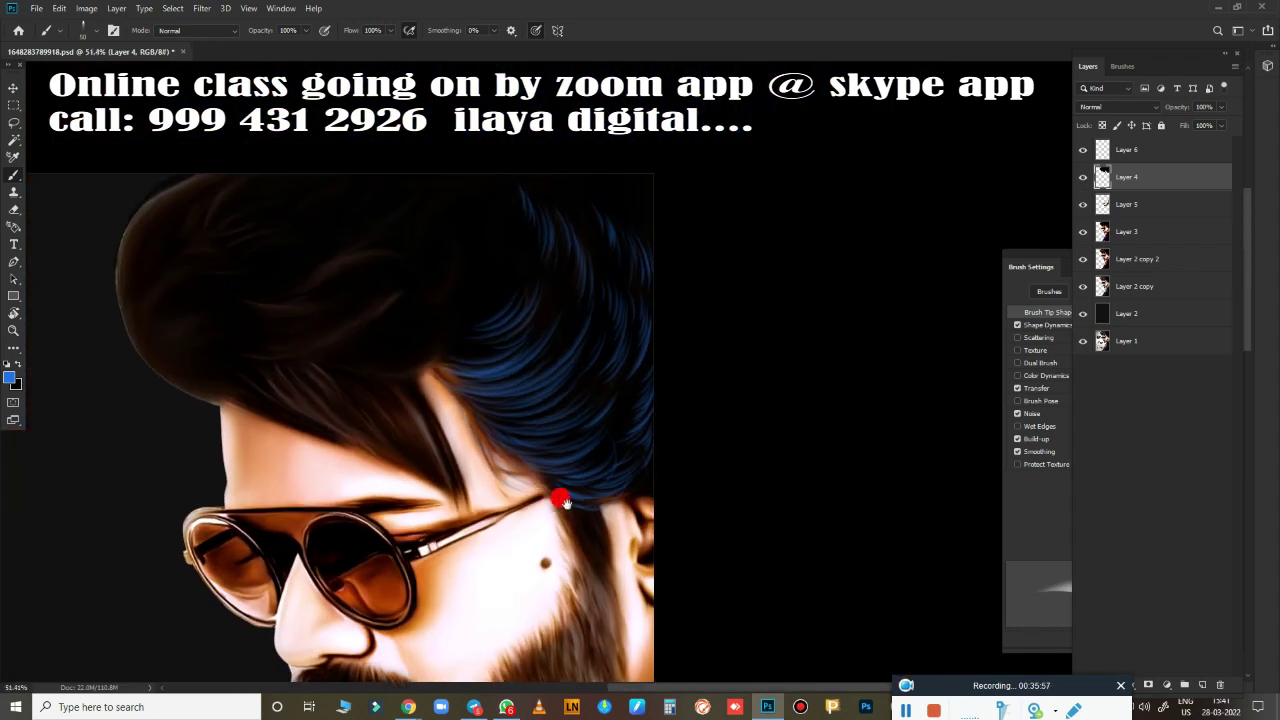
scroll(557, 500, "up", 2)
scroll(617, 446, "up", 2)
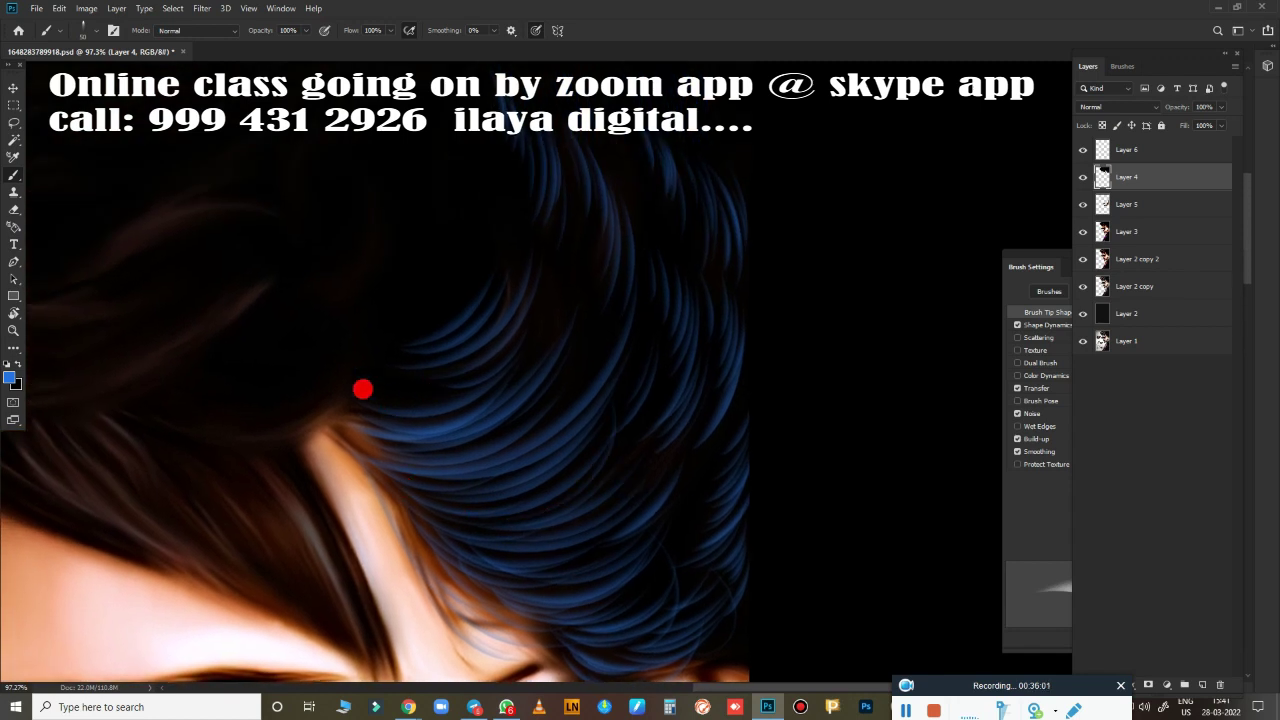
scroll(641, 427, "up", 2)
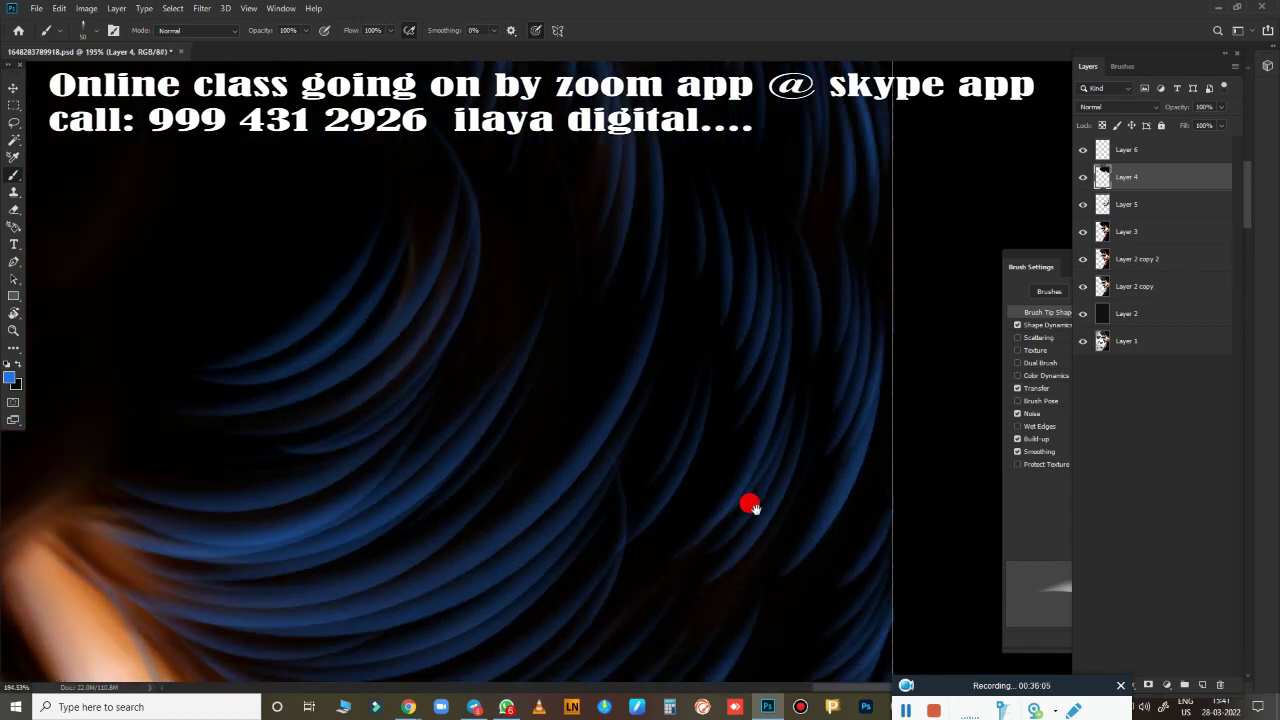
scroll(748, 503, "up", 2)
left_click_drag(615, 374, 551, 486)
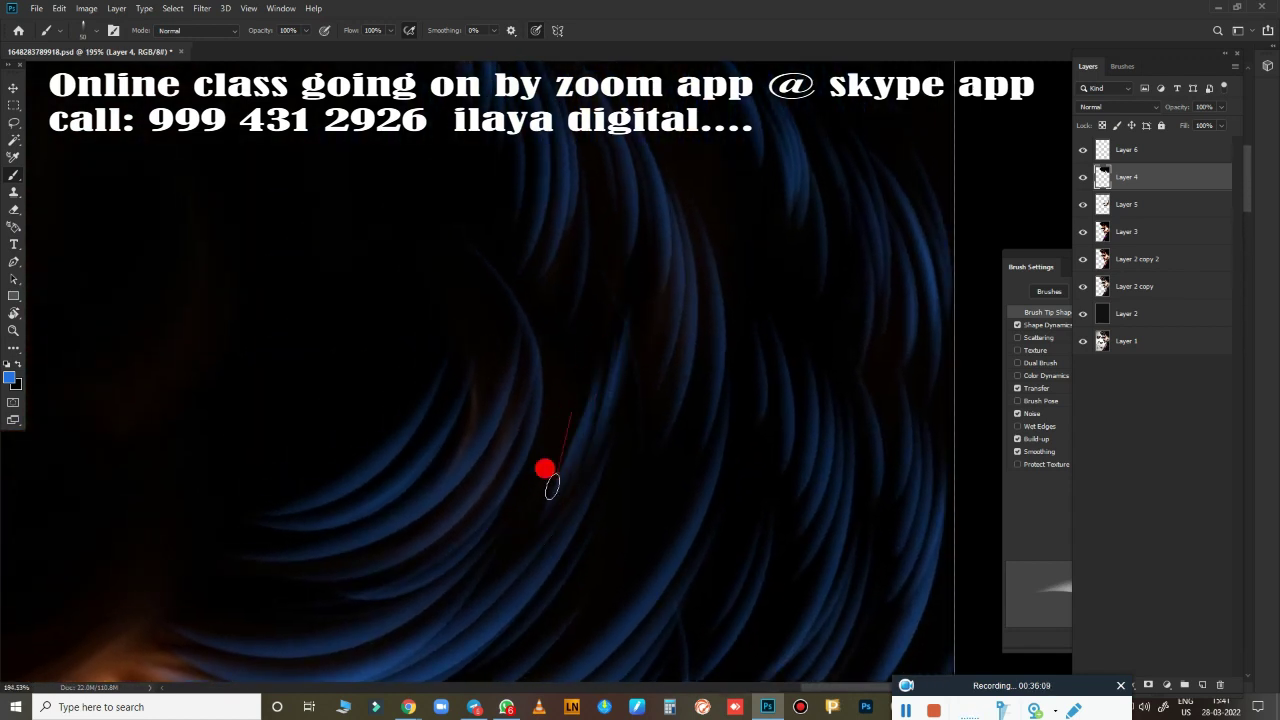
left_click_drag(665, 465, 600, 591)
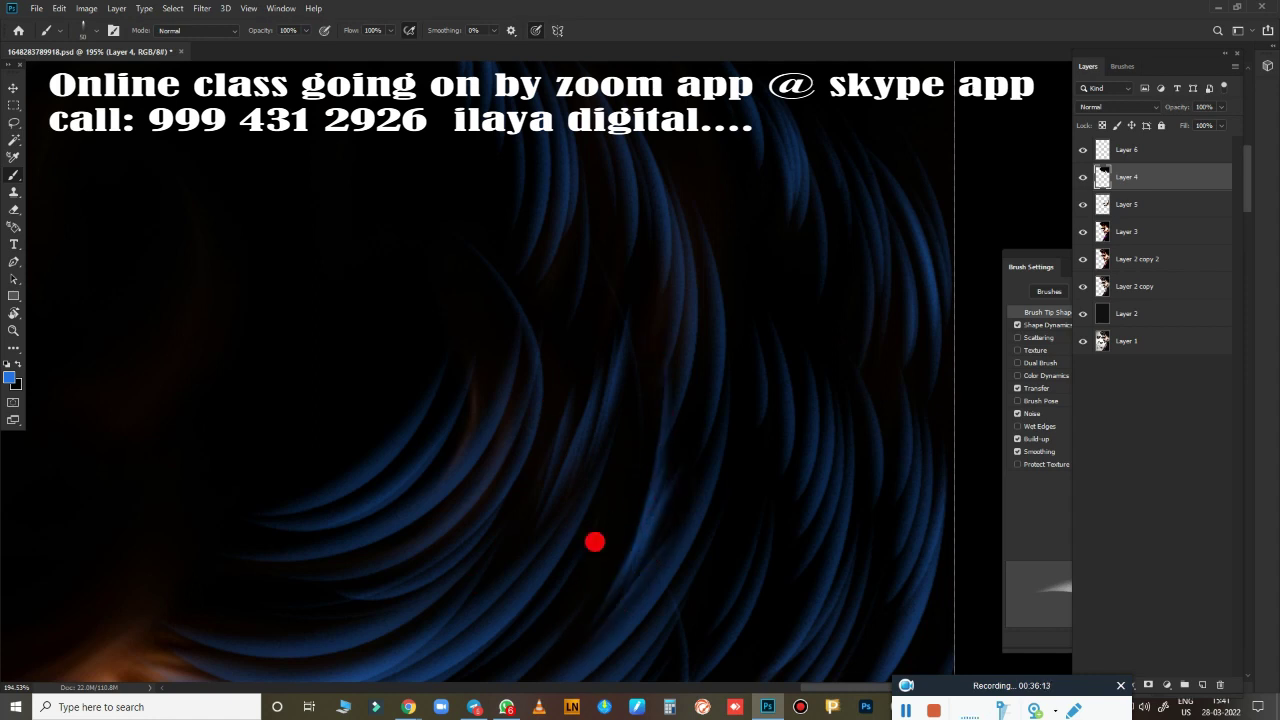
Add more thin blue strands along the lower hair curve, thickening the lower strand.
scroll(751, 266, "down", 4)
scroll(546, 380, "up", 2)
scroll(614, 620, "up", 2)
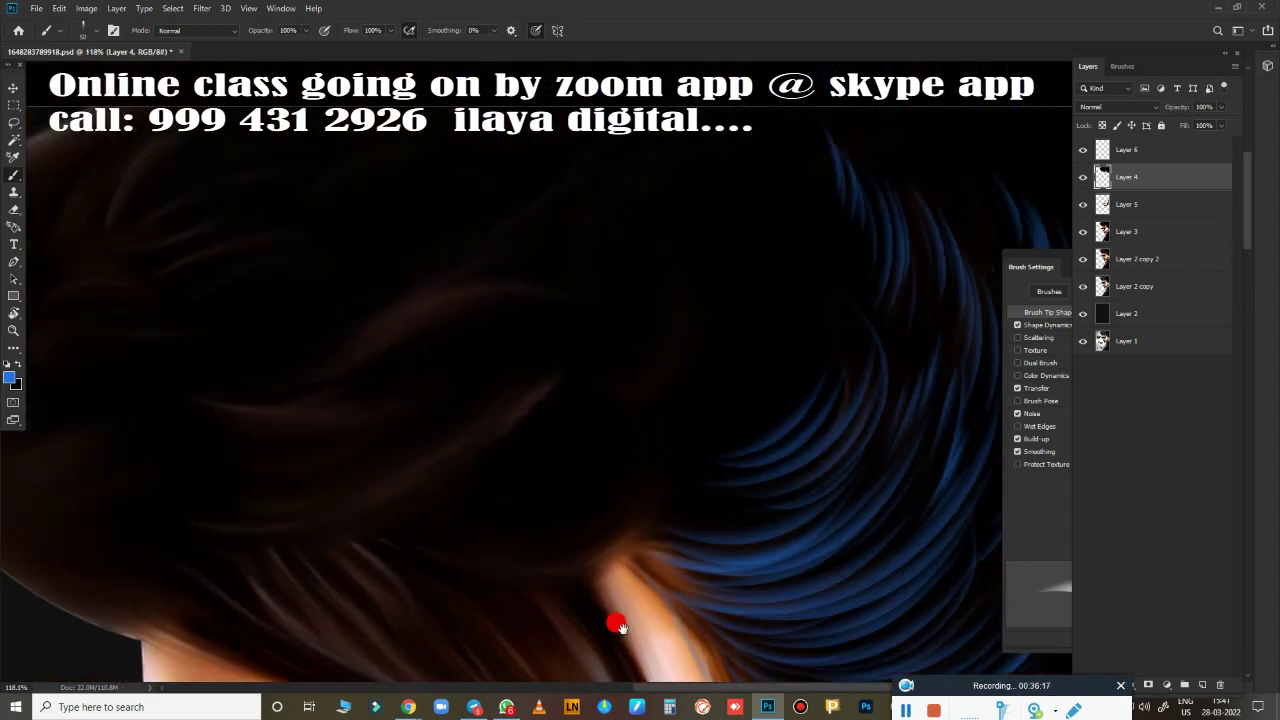
scroll(708, 484, "up", 2)
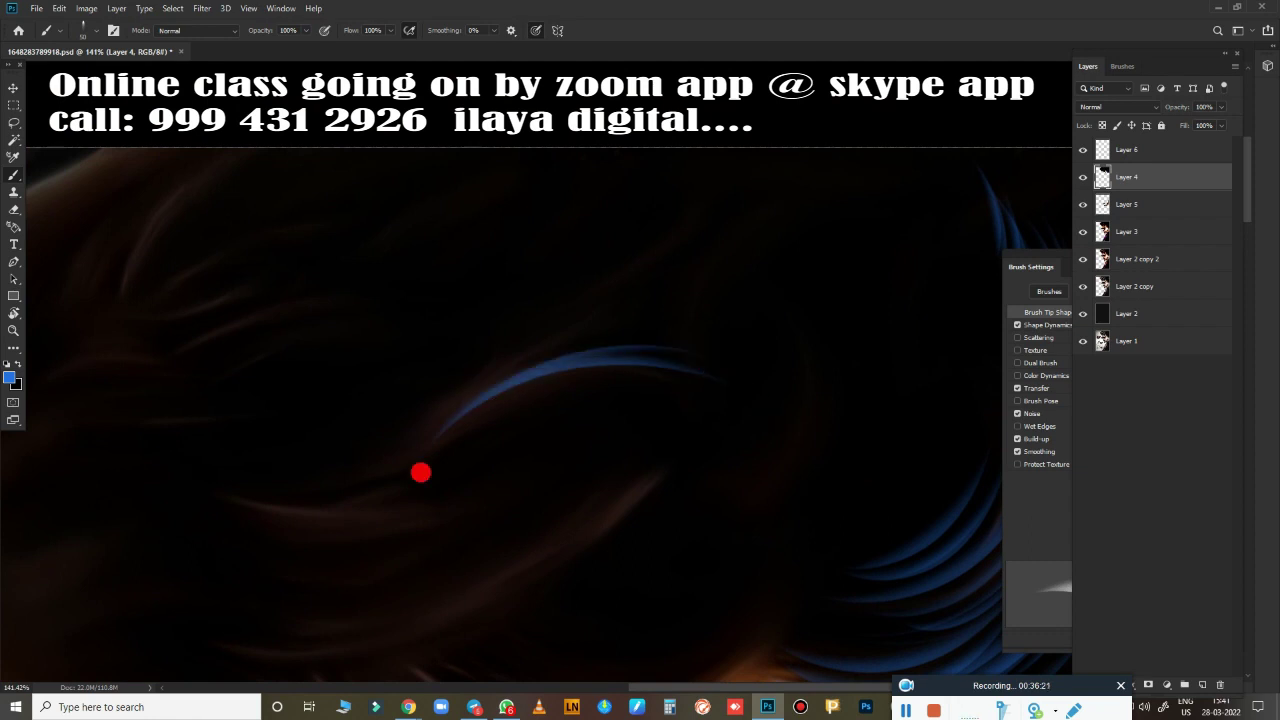
mouse_move(423, 471)
left_mouse_down()
mouse_move(536, 365)
mouse_move(837, 334)
left_mouse_up()
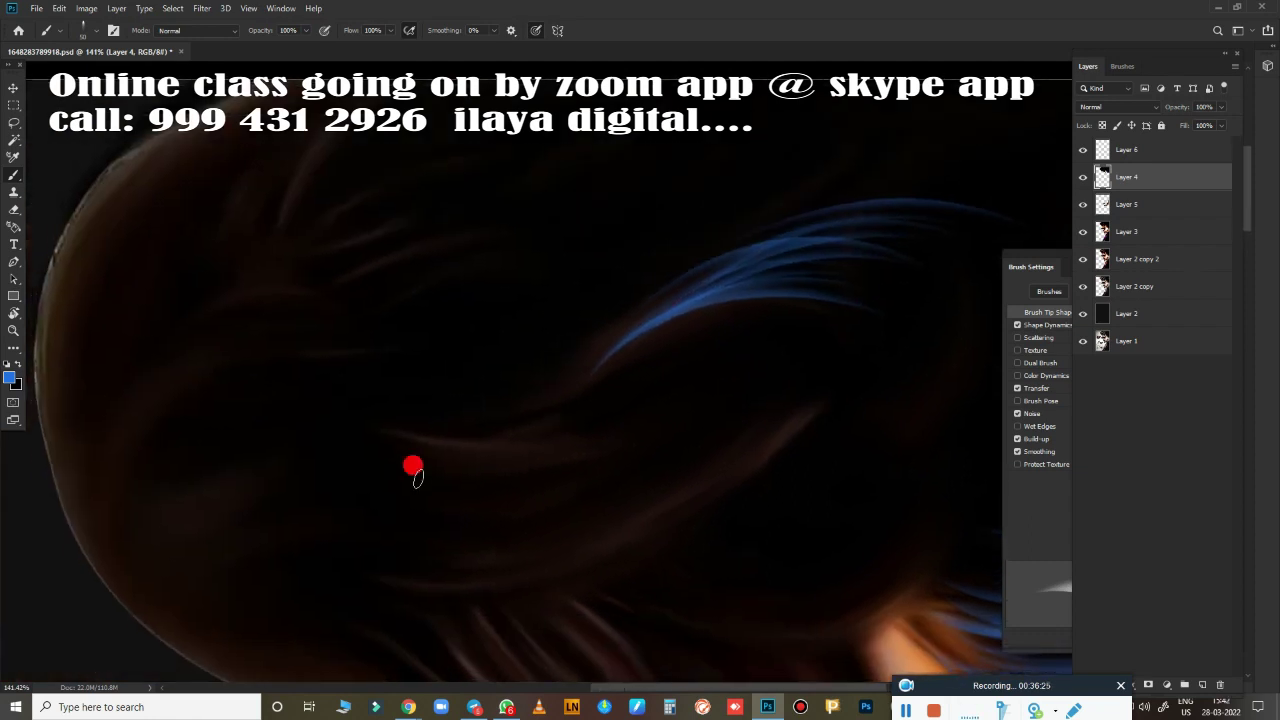
mouse_move(414, 466)
left_mouse_down()
mouse_move(388, 430)
mouse_move(650, 408)
mouse_move(660, 445)
left_mouse_up()
left_click_drag(574, 460, 650, 430)
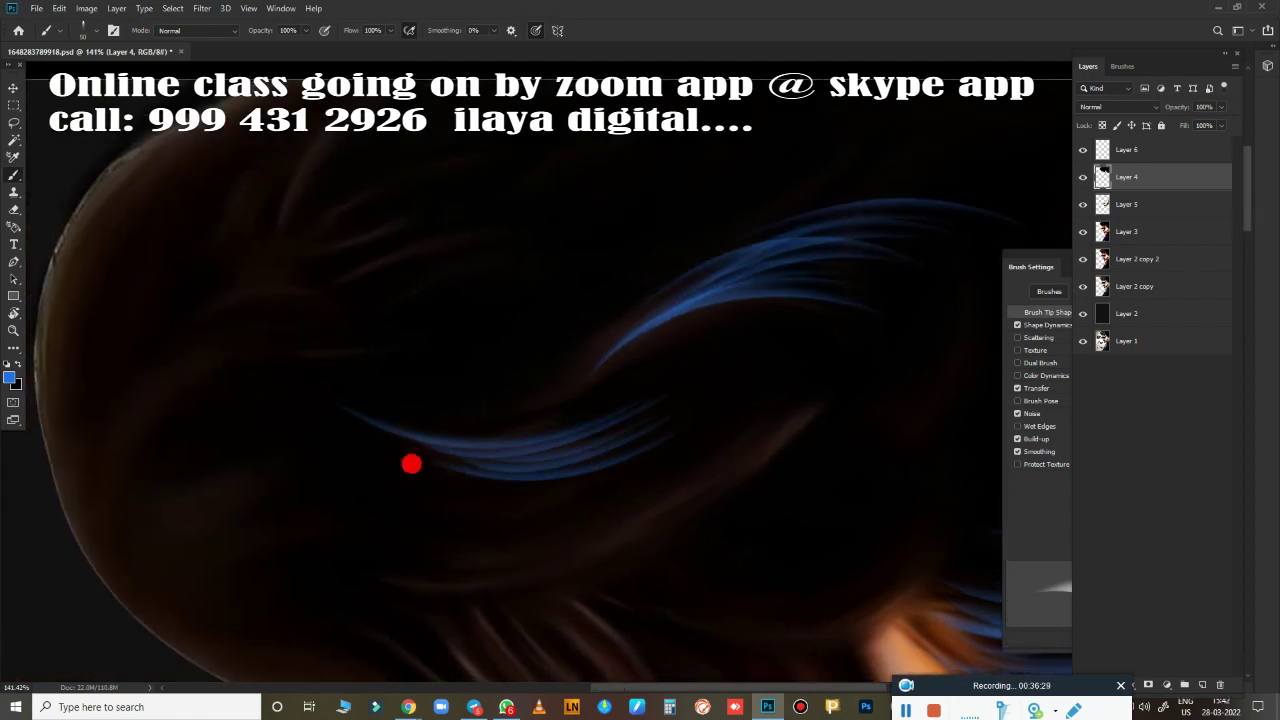
left_click_drag(411, 463, 690, 470)
Tilt the view to follow the strands and paint more blue strands along the lower curve, undoing strays.
key("r")
left_click_drag(366, 363, 574, 389)
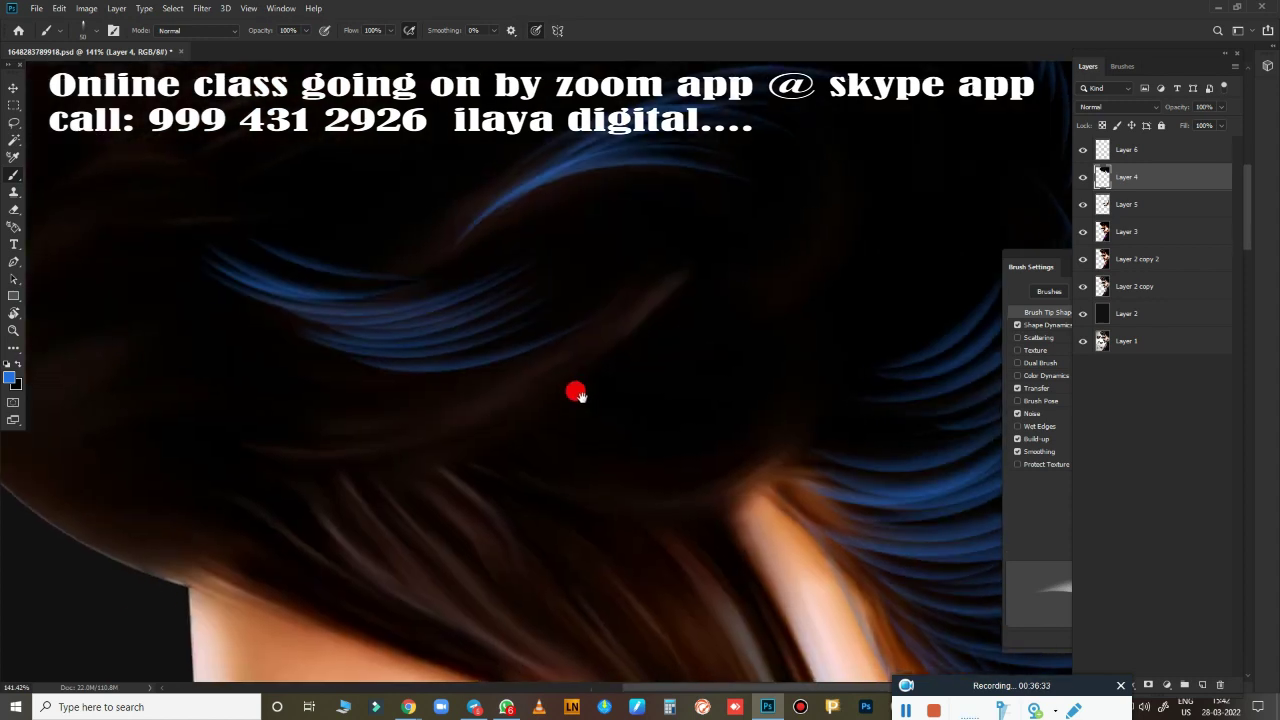
left_click_drag(503, 560, 230, 427)
scroll(586, 537, "up", 2)
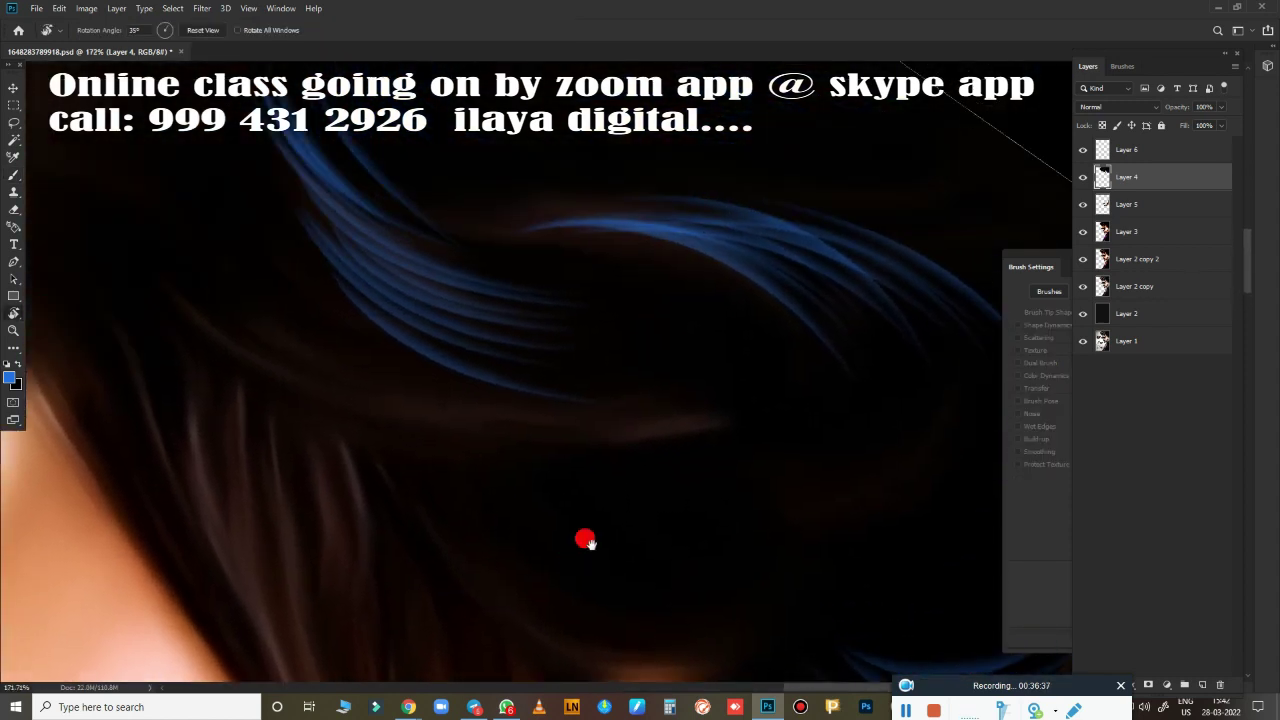
mouse_move(586, 537)
left_mouse_down()
mouse_move(183, 212)
mouse_move(565, 57)
mouse_move(474, 517)
left_mouse_up()
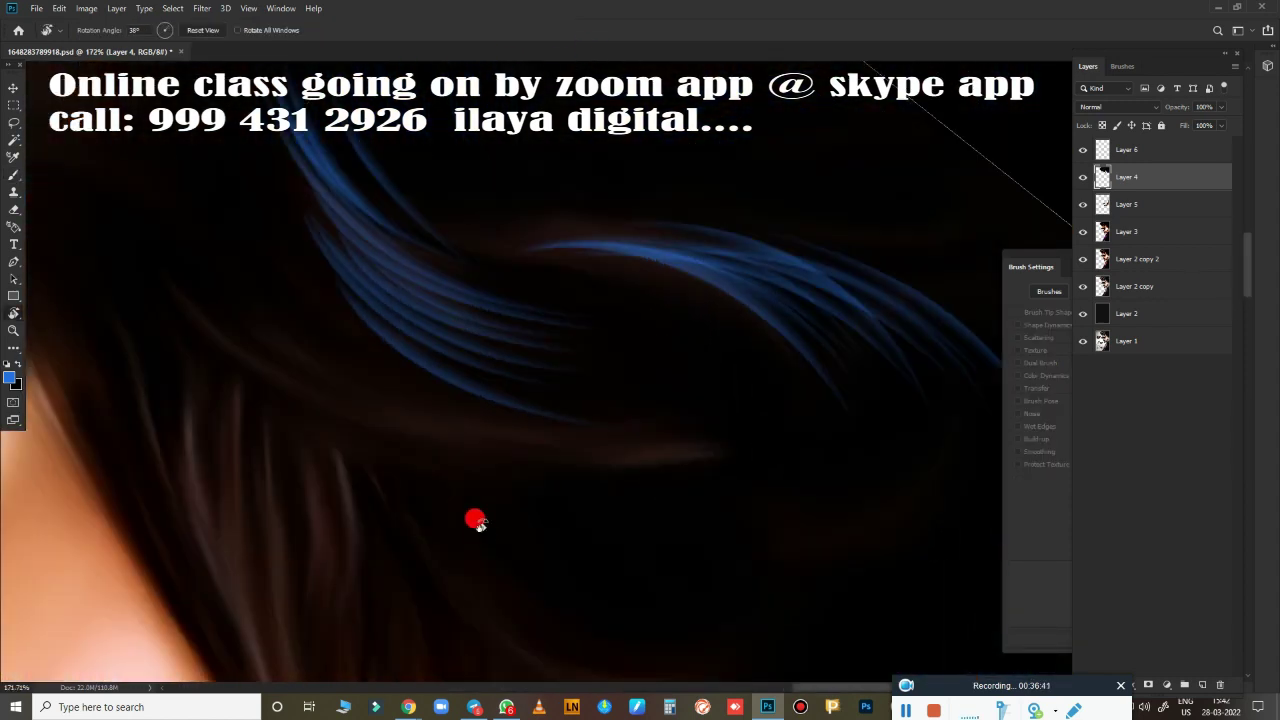
key("b")
left_click_drag(147, 343, 700, 558)
key("ctrl+z")
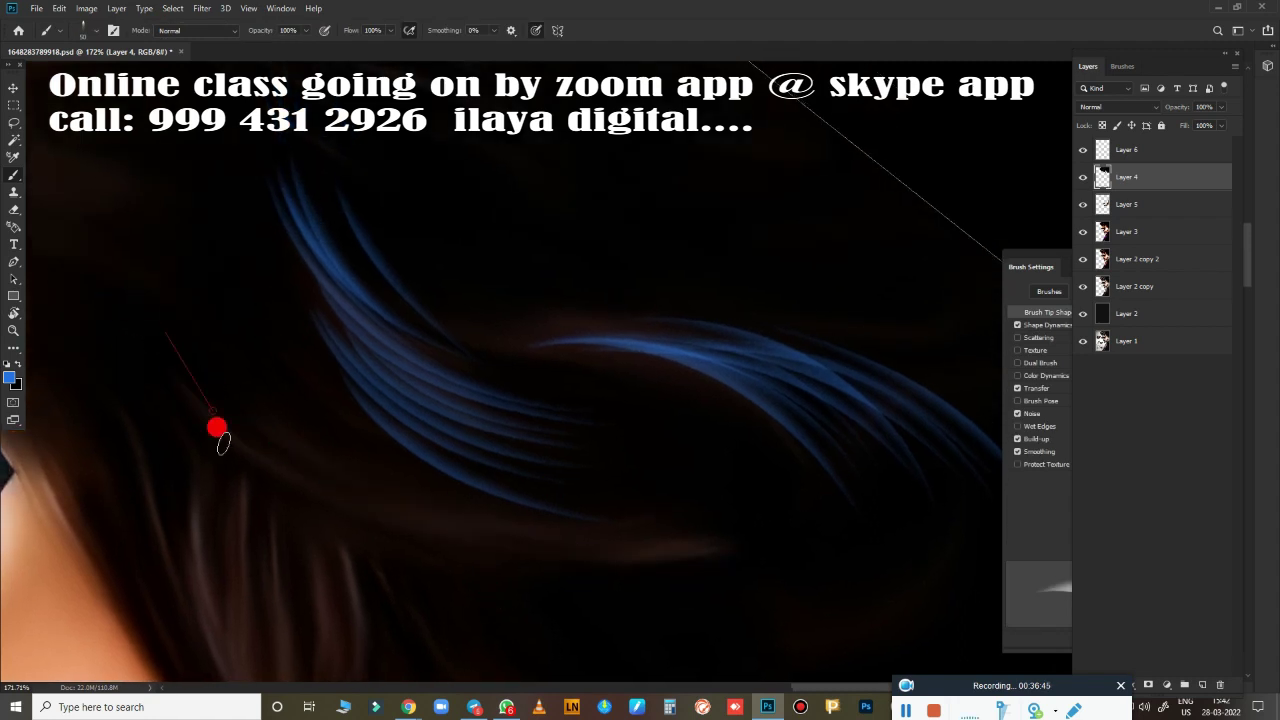
left_click_drag(217, 429, 700, 560)
left_click_drag(180, 332, 506, 485)
mouse_move(263, 346)
left_mouse_down()
mouse_move(440, 495)
mouse_move(386, 437)
left_mouse_up()
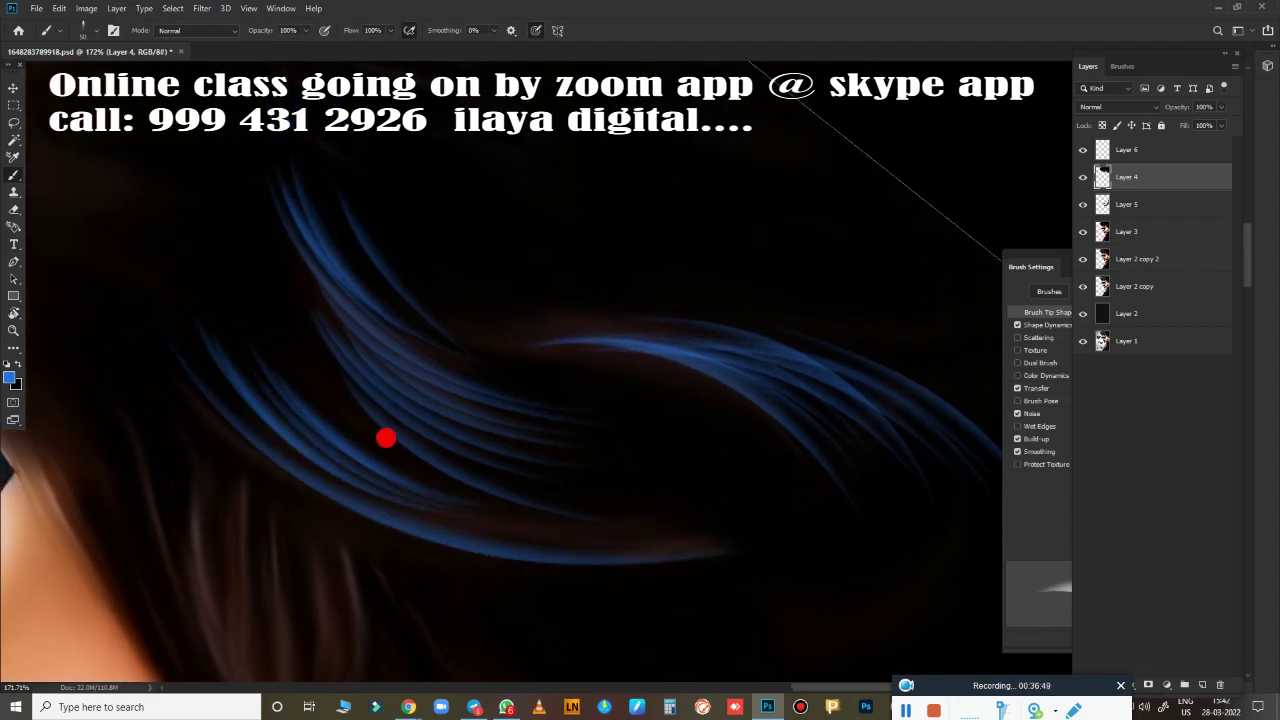
key("ctrl+z")
key("ctrl+z")
key("ctrl+z")
key("ctrl+z")
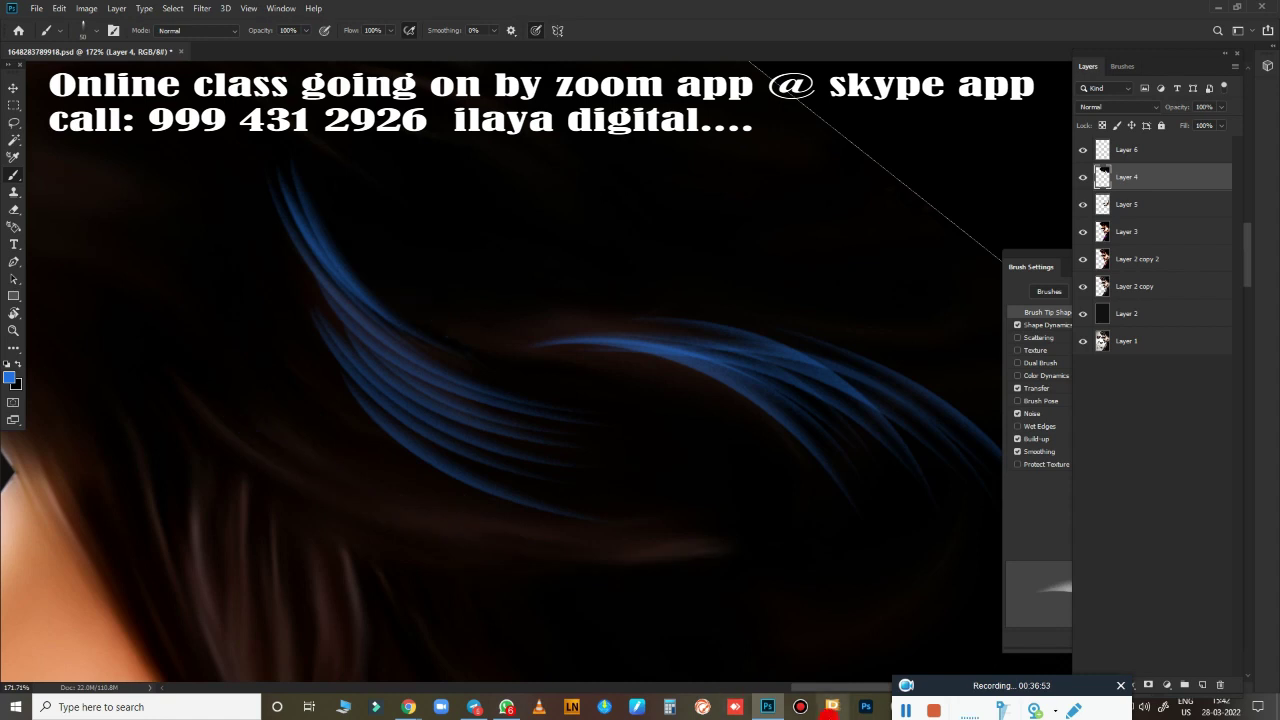
Add a long curved blue strand and more strands to the lower strand group.
scroll(877, 646, "down", 3)
scroll(762, 556, "down", 1)
scroll(749, 543, "up", 3)
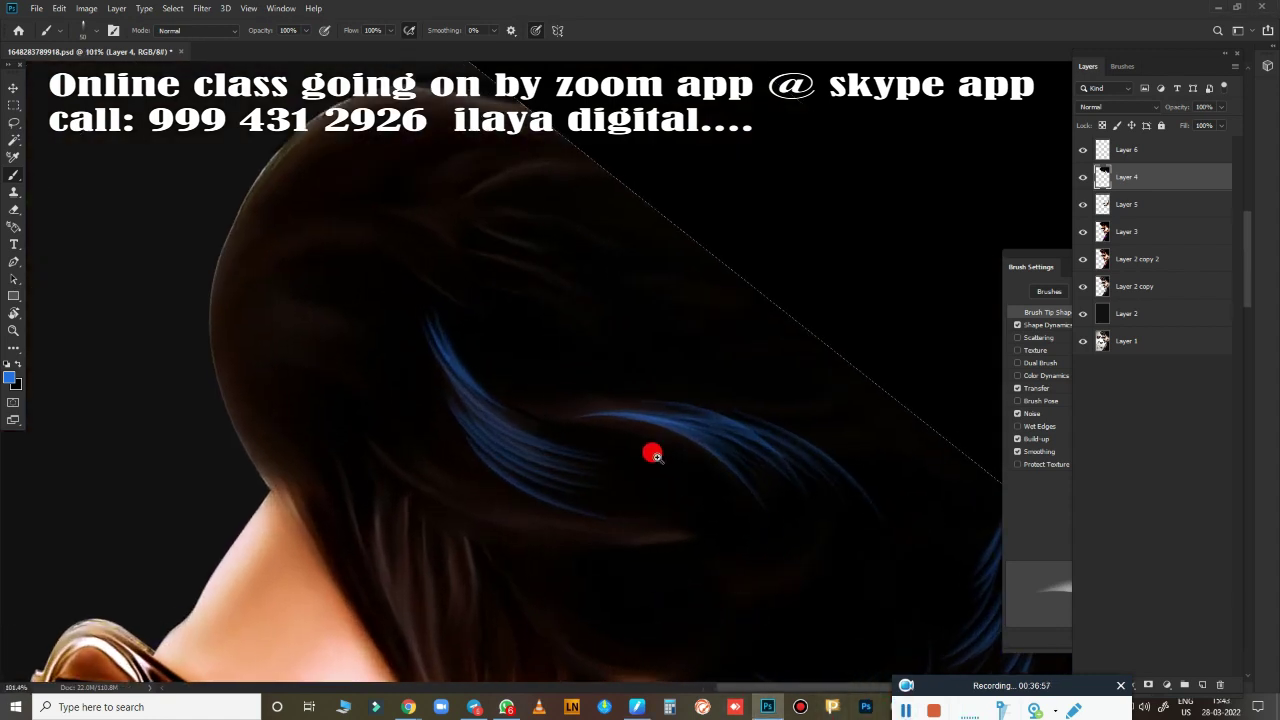
scroll(651, 451, "up", 3)
scroll(686, 263, "up", 2)
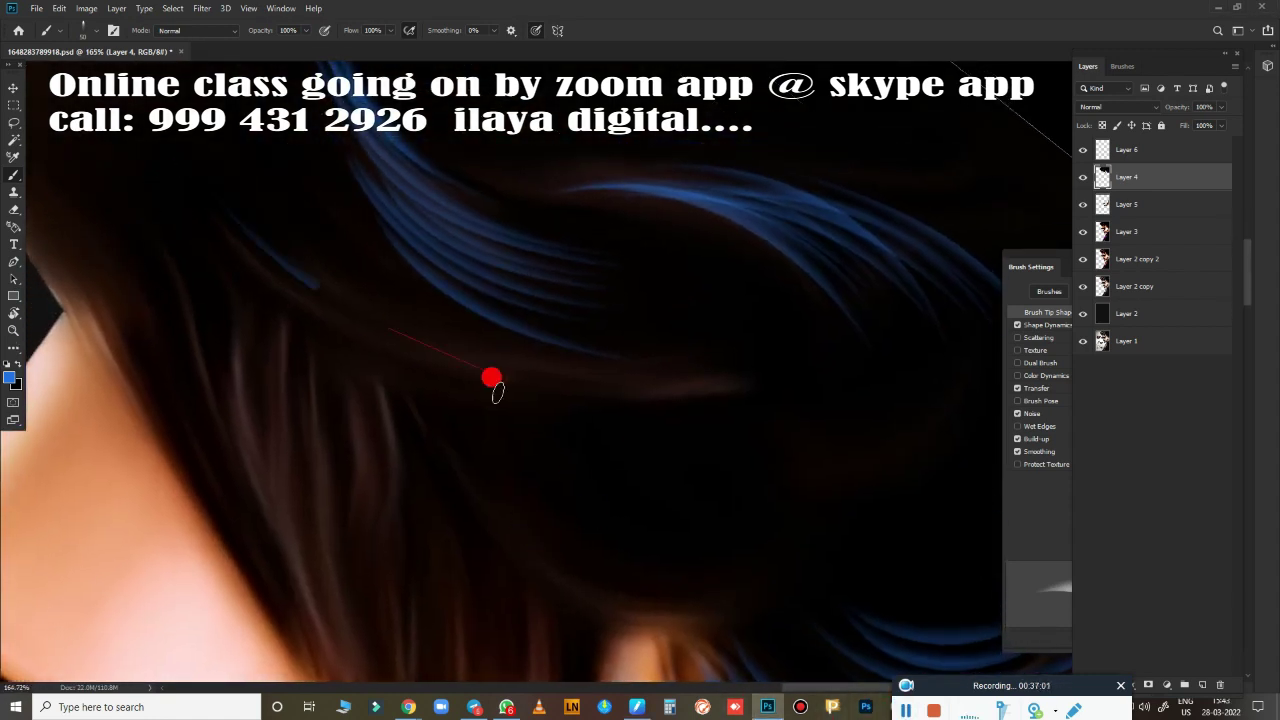
mouse_move(491, 377)
left_mouse_down()
mouse_move(517, 397)
mouse_move(848, 463)
left_mouse_up()
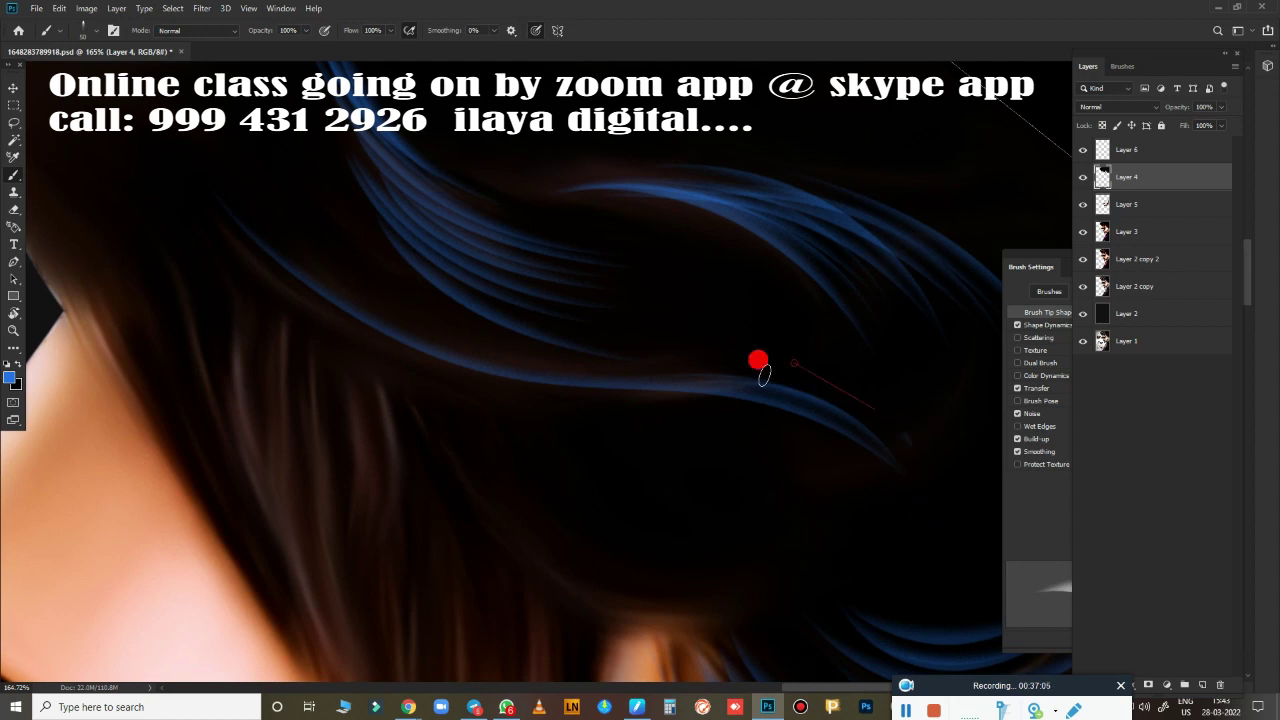
left_click_drag(629, 460, 637, 590)
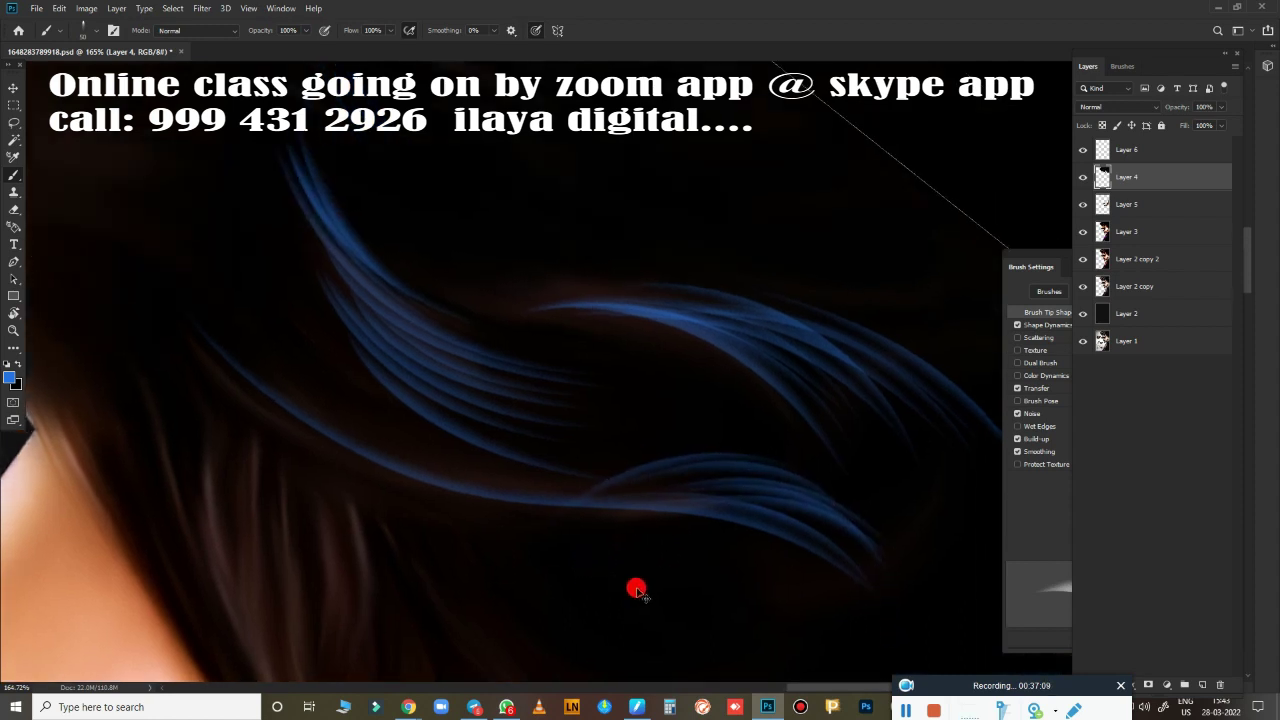
key("ctrl+z")
left_click_drag(459, 474, 480, 480)
left_click_drag(300, 349, 709, 466)
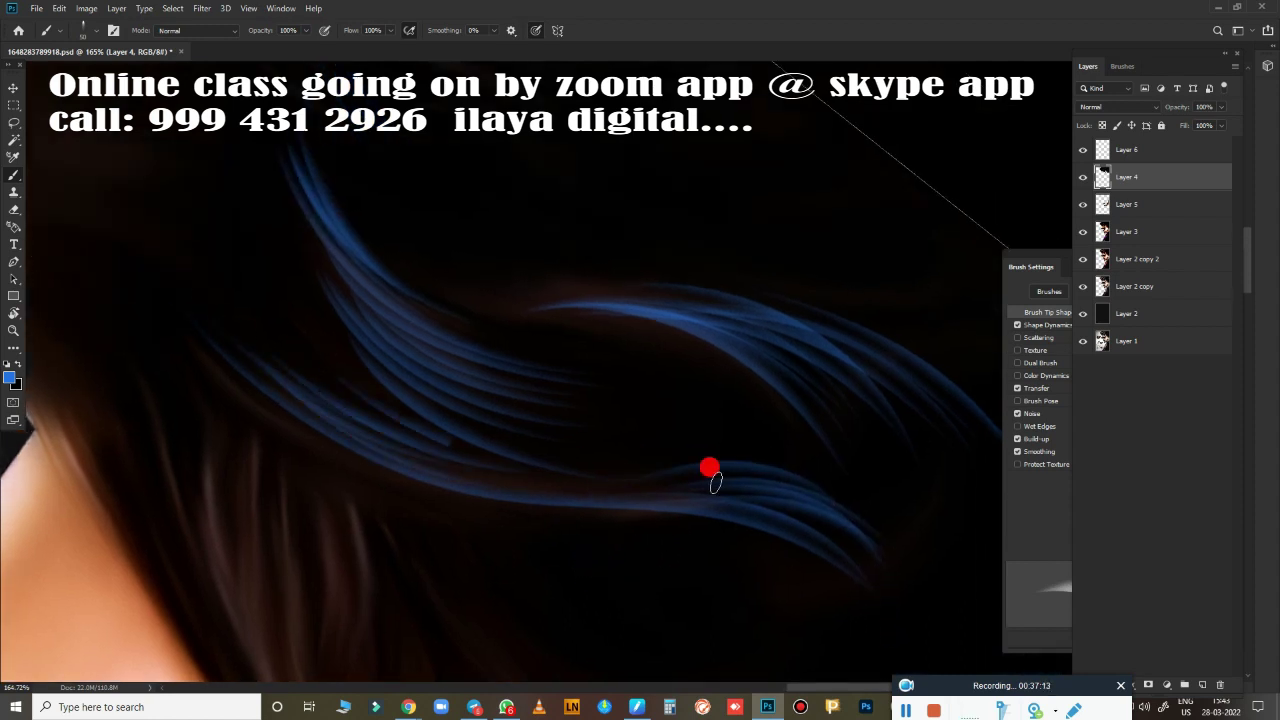
mouse_move(214, 366)
left_mouse_down()
mouse_move(620, 502)
mouse_move(208, 343)
mouse_move(343, 474)
mouse_move(388, 477)
left_mouse_up()
key("ctrl+0")
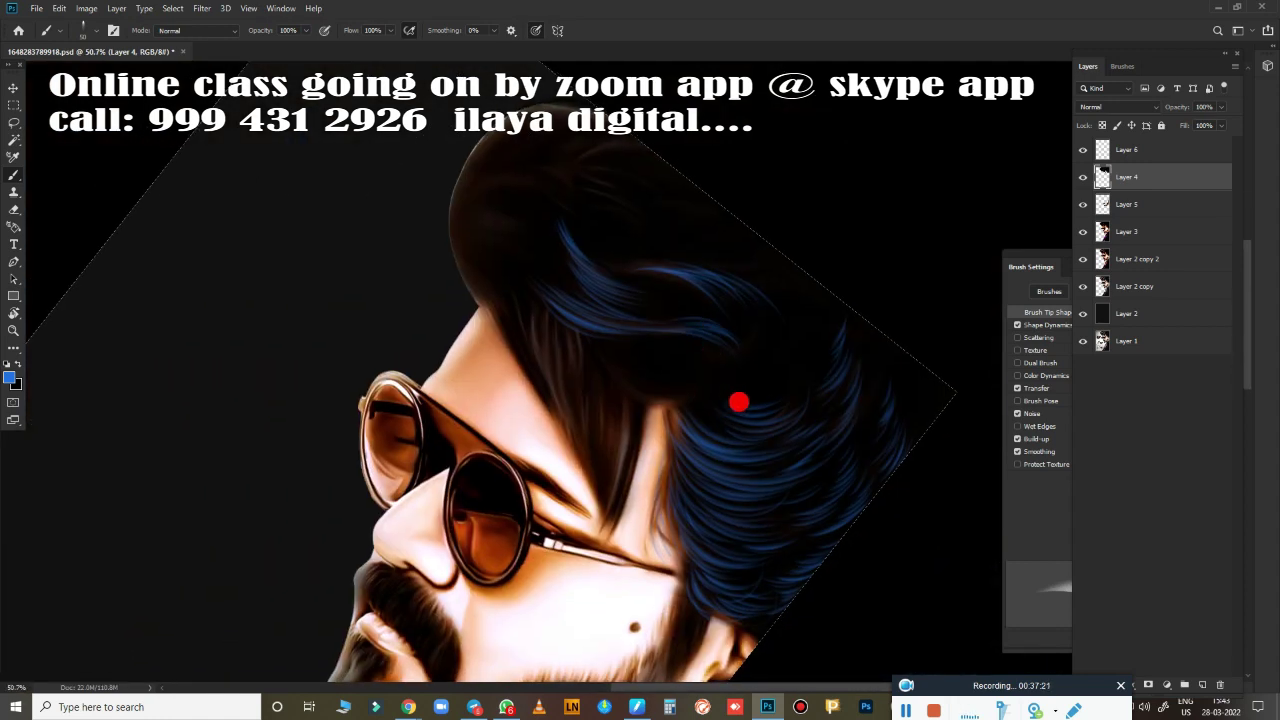
Rotate the view along the hair curve and paint blue strands across the middle and left-middle hair.
key("r")
left_click_drag(740, 400, 725, 410)
scroll(725, 410, "up", 5)
scroll(774, 351, "up", 4)
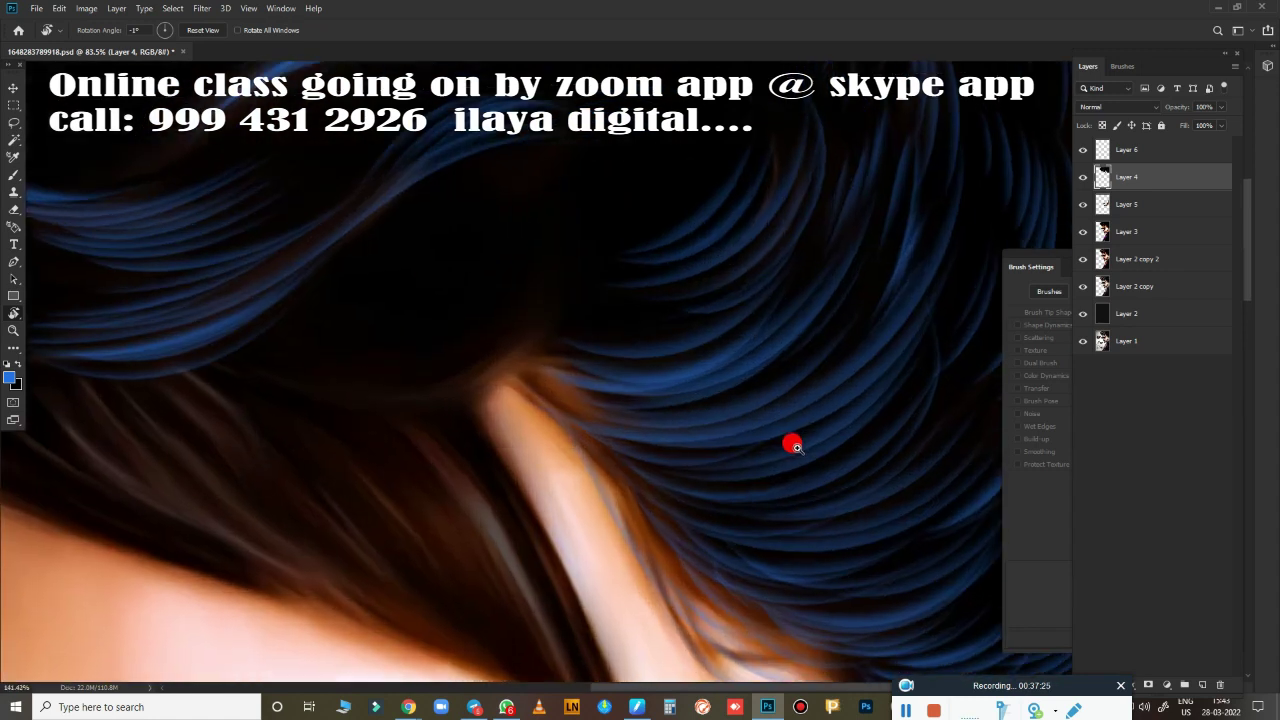
mouse_move(789, 443)
left_mouse_down()
mouse_move(833, 533)
mouse_move(686, 563)
left_mouse_up()
scroll(323, 397, "up", 1)
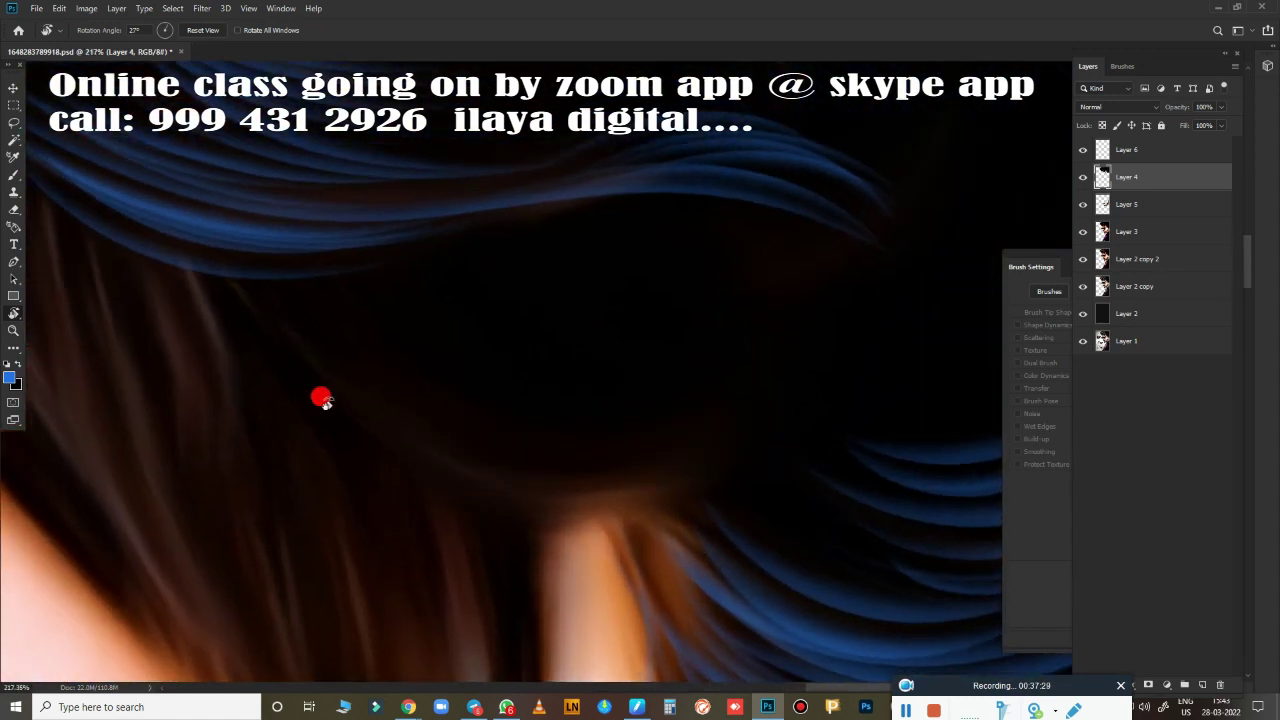
key("b")
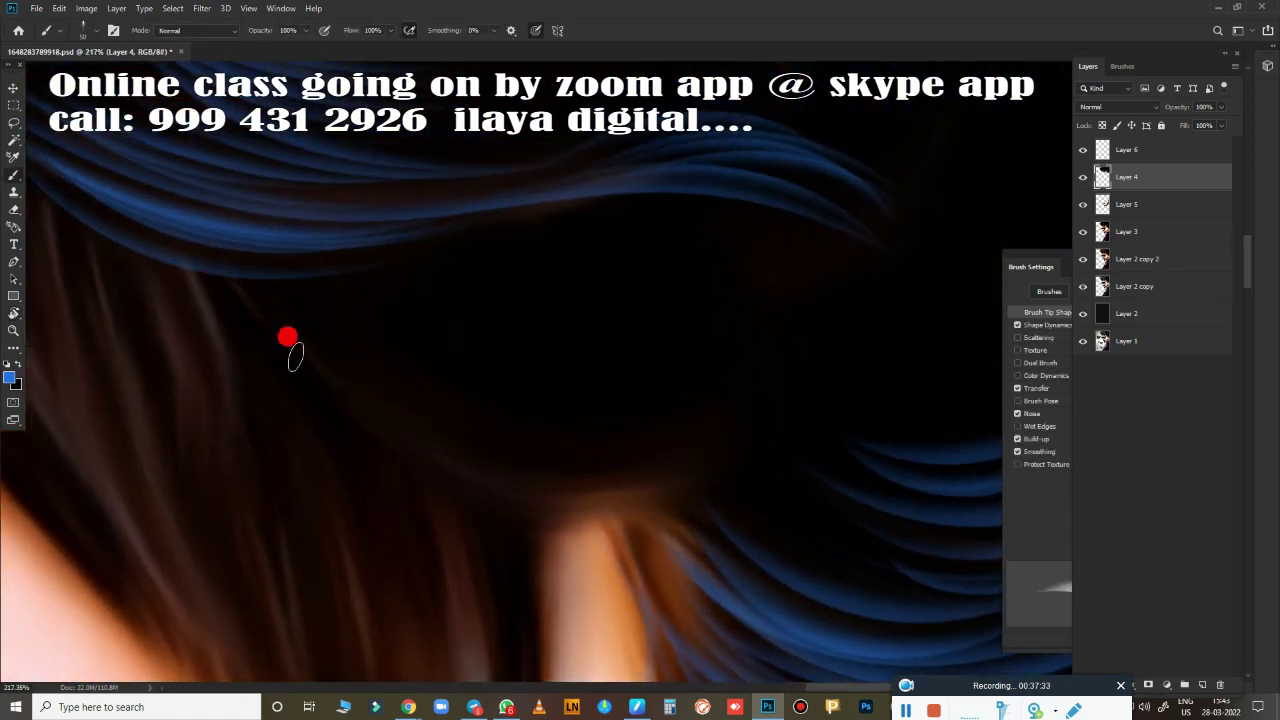
left_click_drag(286, 343, 751, 460)
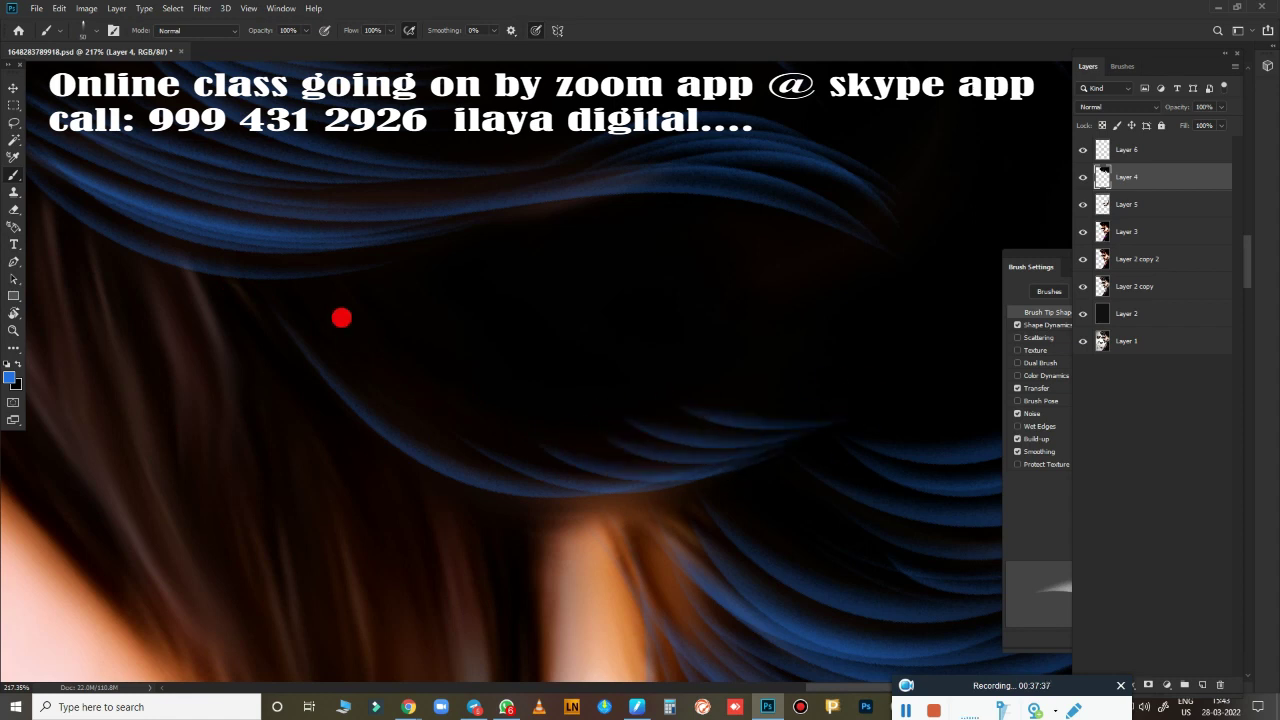
mouse_move(343, 317)
left_mouse_down()
mouse_move(569, 363)
mouse_move(667, 367)
left_mouse_up()
mouse_move(580, 449)
left_mouse_down()
mouse_move(708, 390)
mouse_move(897, 380)
left_mouse_up()
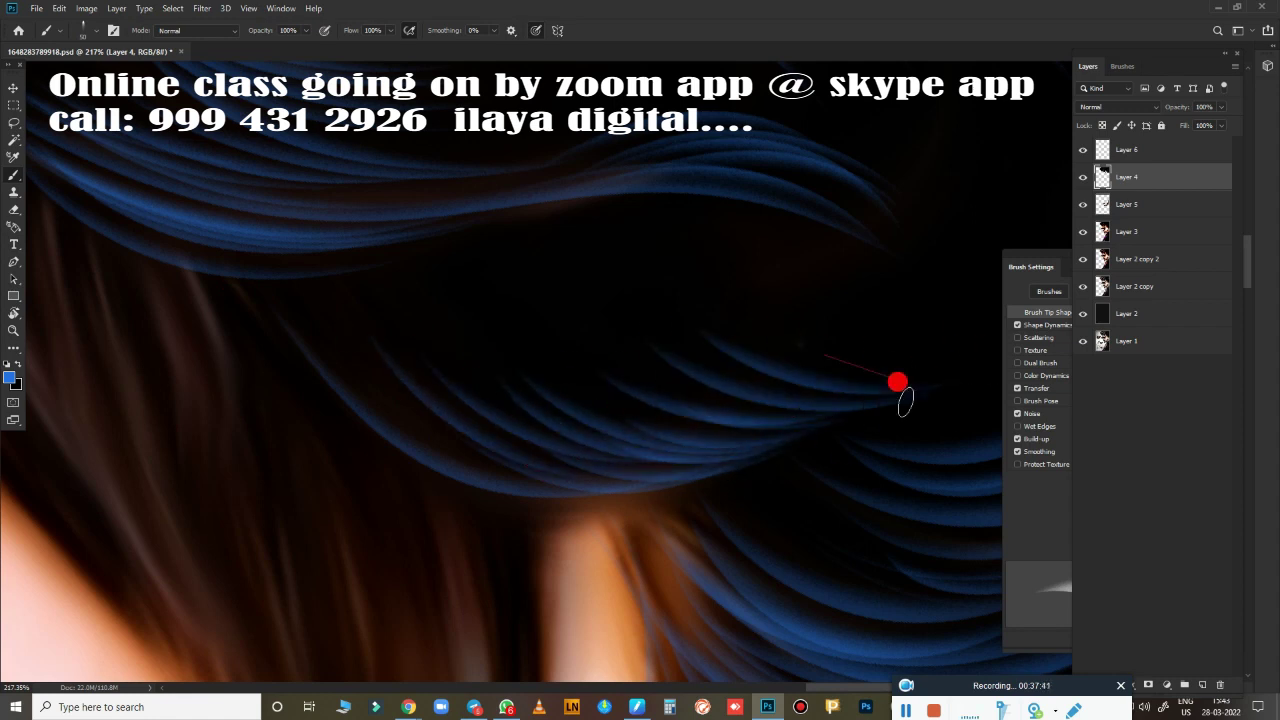
left_click_drag(320, 324, 451, 451)
mouse_move(294, 354)
left_mouse_down()
mouse_move(323, 403)
mouse_move(668, 486)
left_mouse_up()
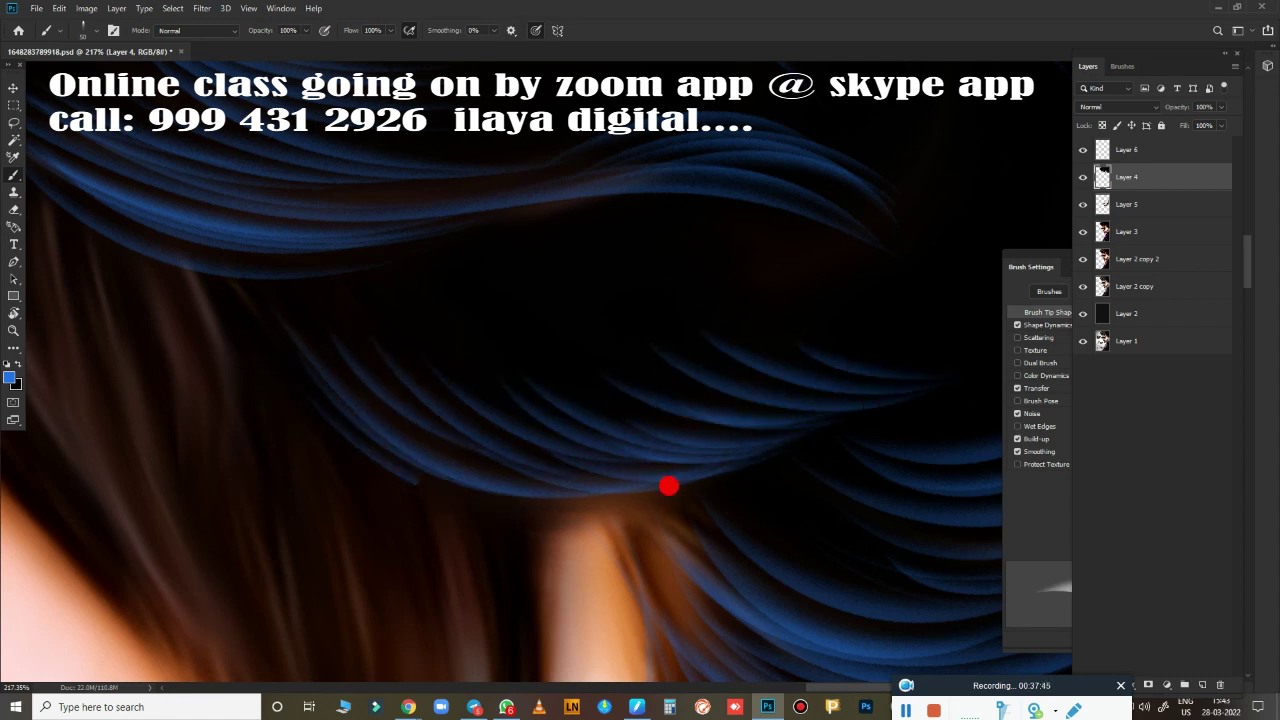
Add short blue strokes and rising diagonal strands in darker hair further right.
left_click_drag(740, 351, 600, 451)
left_click_drag(542, 376, 690, 400)
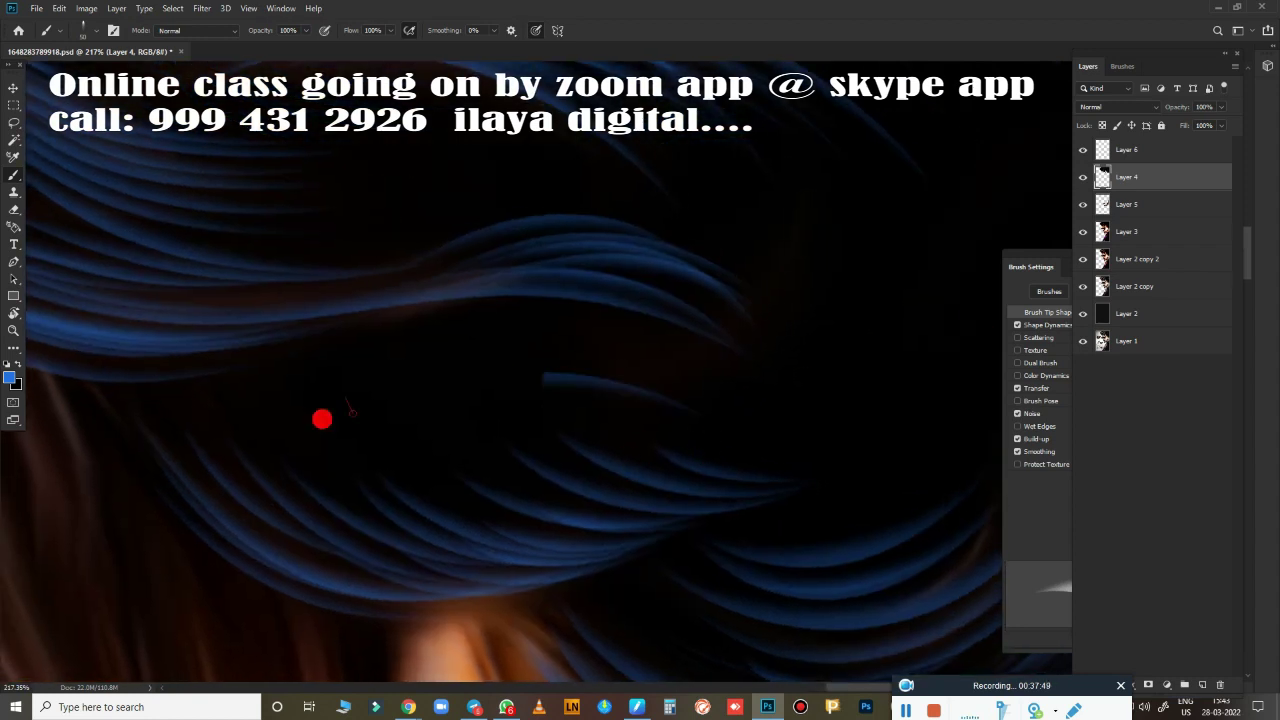
left_click_drag(595, 318, 480, 301)
left_click_drag(358, 373, 677, 363)
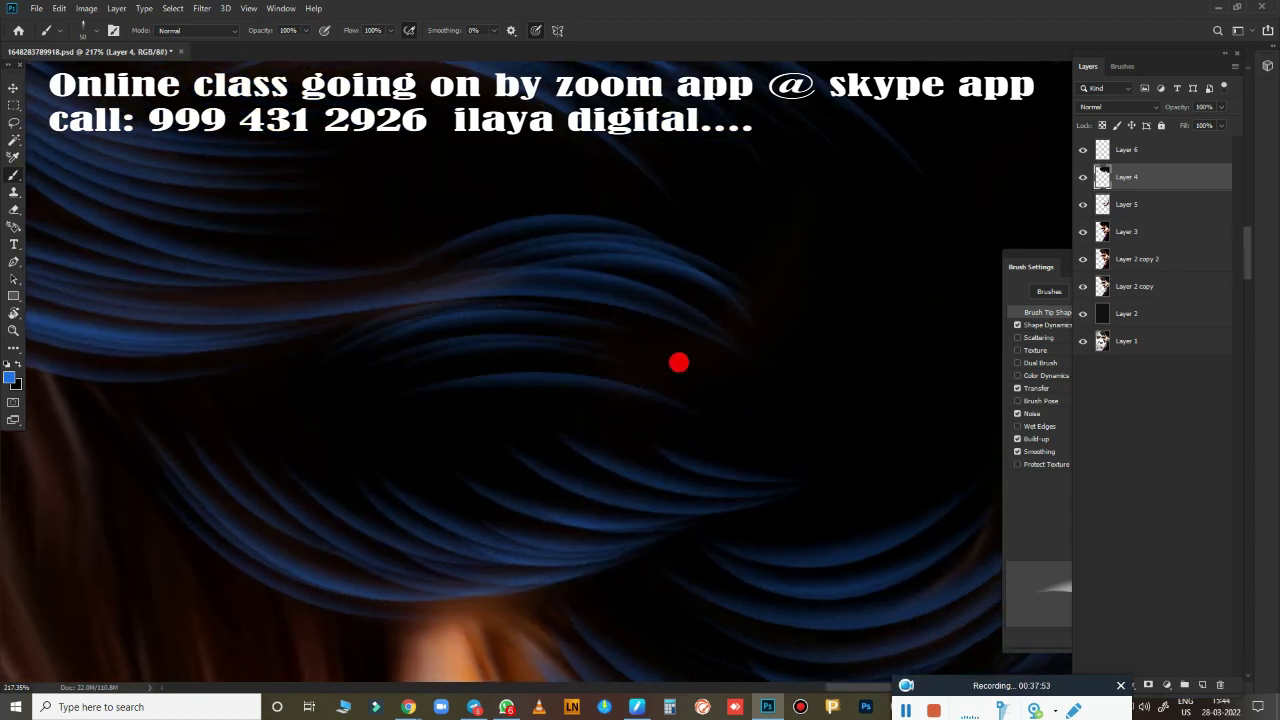
left_click_drag(349, 410, 611, 371)
left_click_drag(782, 479, 997, 437)
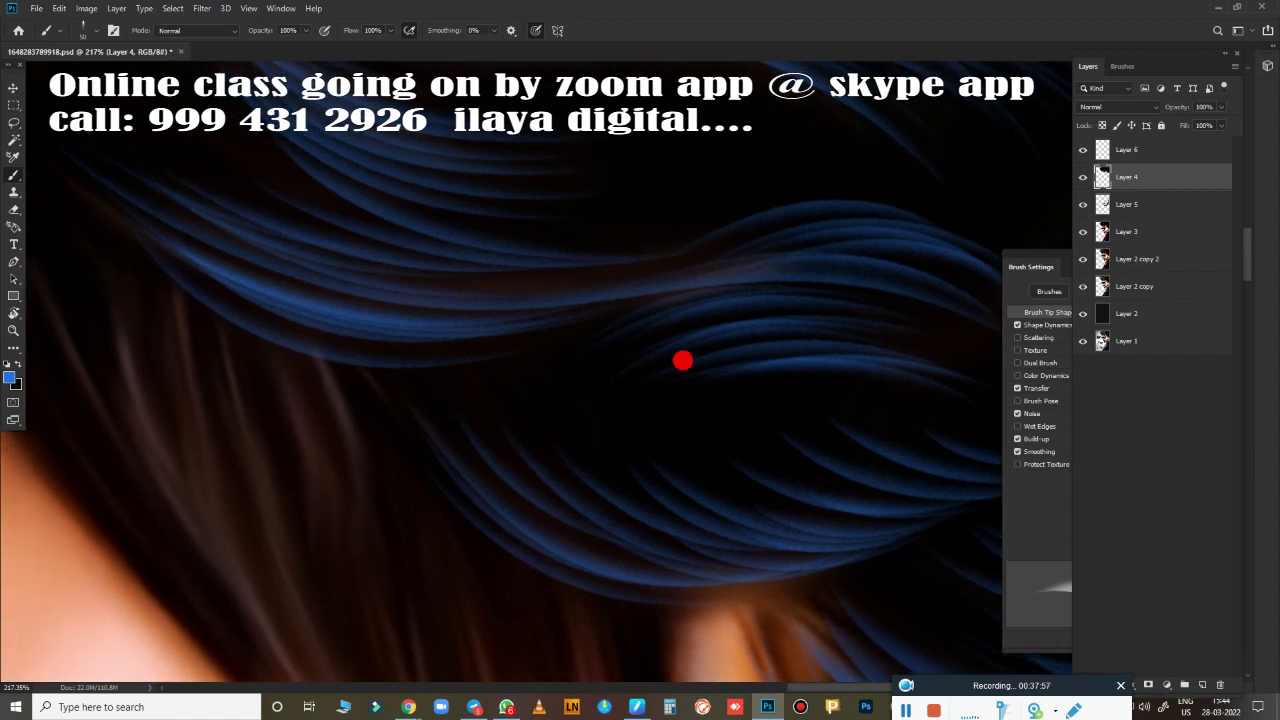
left_click_drag(500, 400, 788, 330)
mouse_move(953, 467)
left_mouse_down()
mouse_move(660, 289)
mouse_move(391, 583)
mouse_move(789, 291)
left_mouse_up()
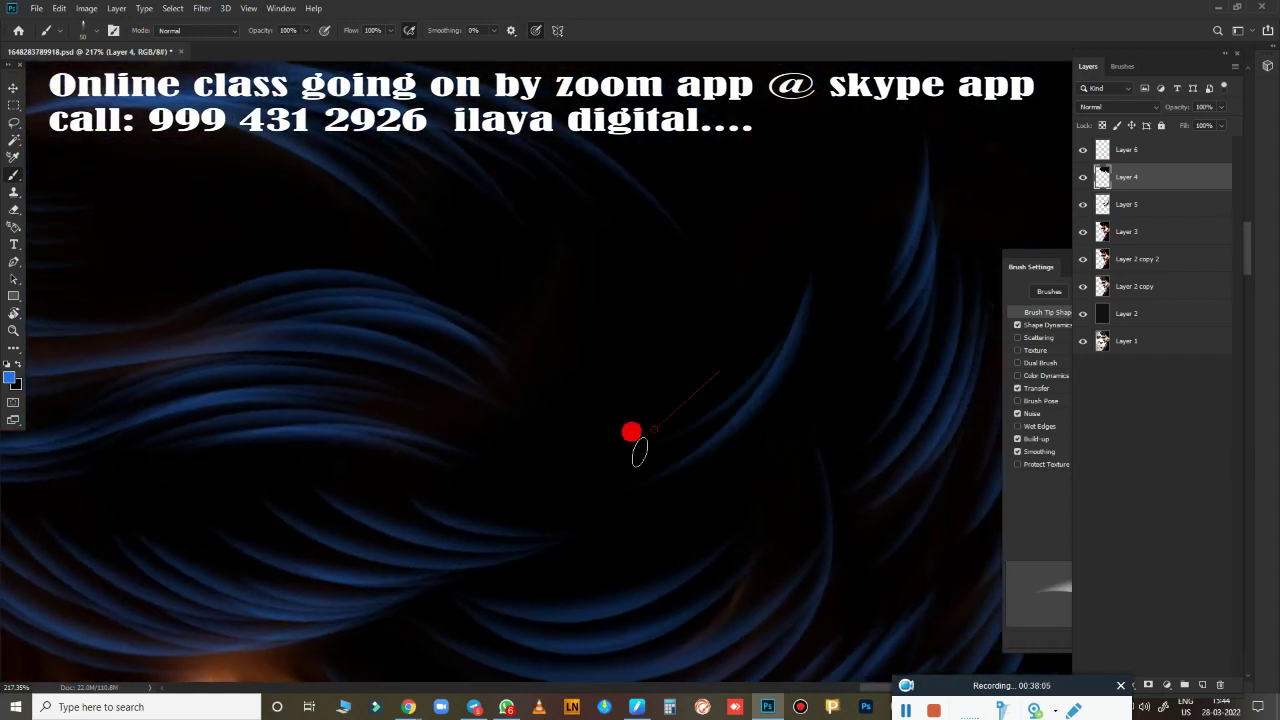
left_click_drag(639, 452, 632, 397)
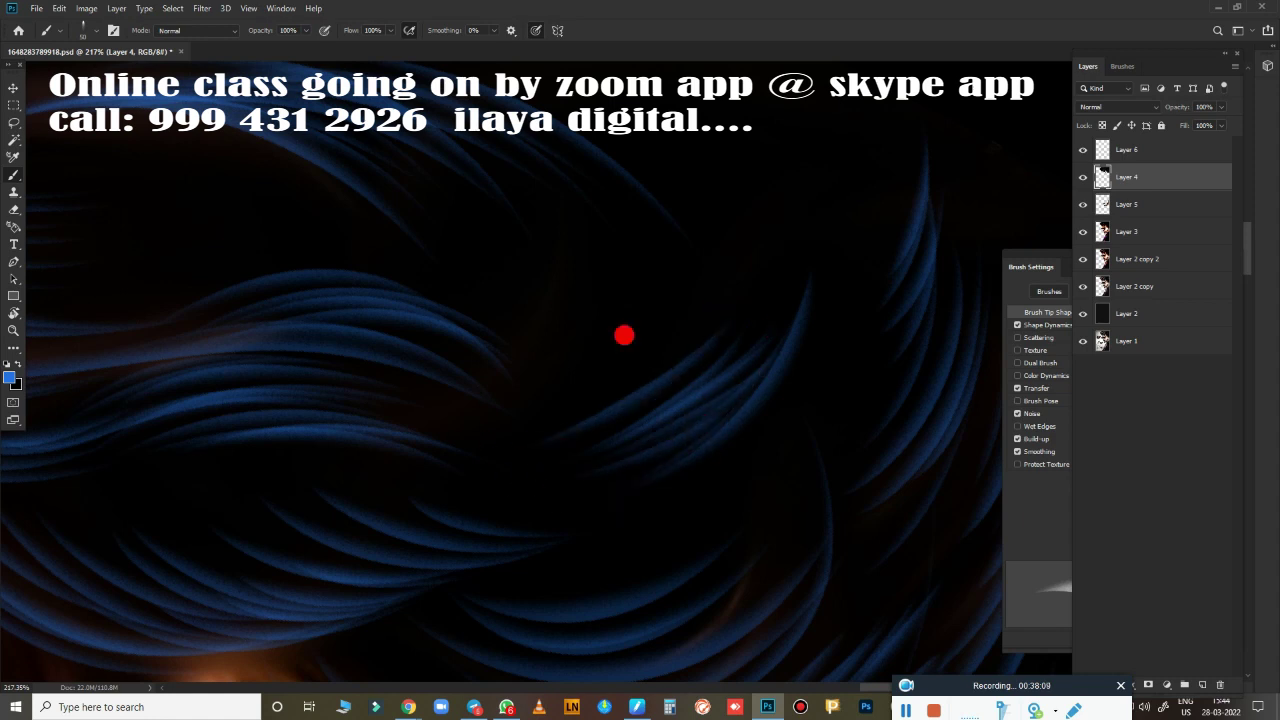
scroll(670, 510, "down", 5)
left_click_drag(684, 488, 753, 447)
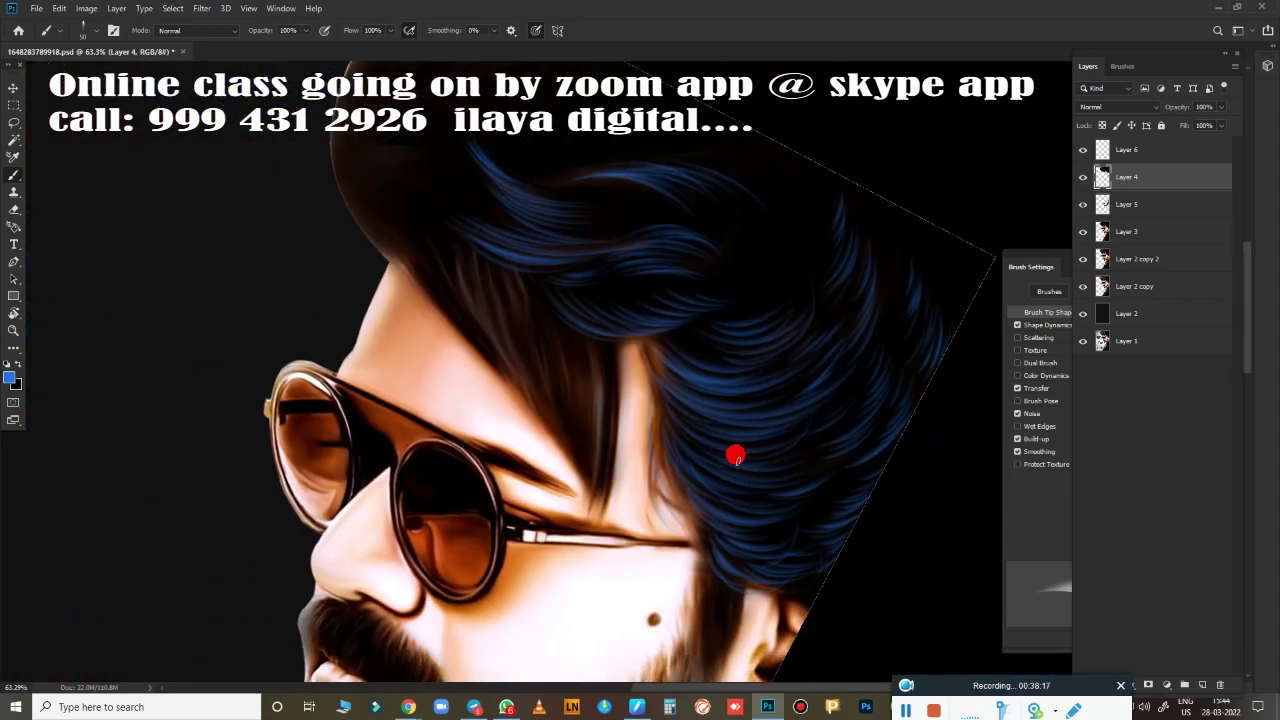
Rotate the view and paint bright blue arcs along a curving hair strand.
key("r")
left_click_drag(735, 465, 757, 620)
scroll(669, 443, "up", 5)
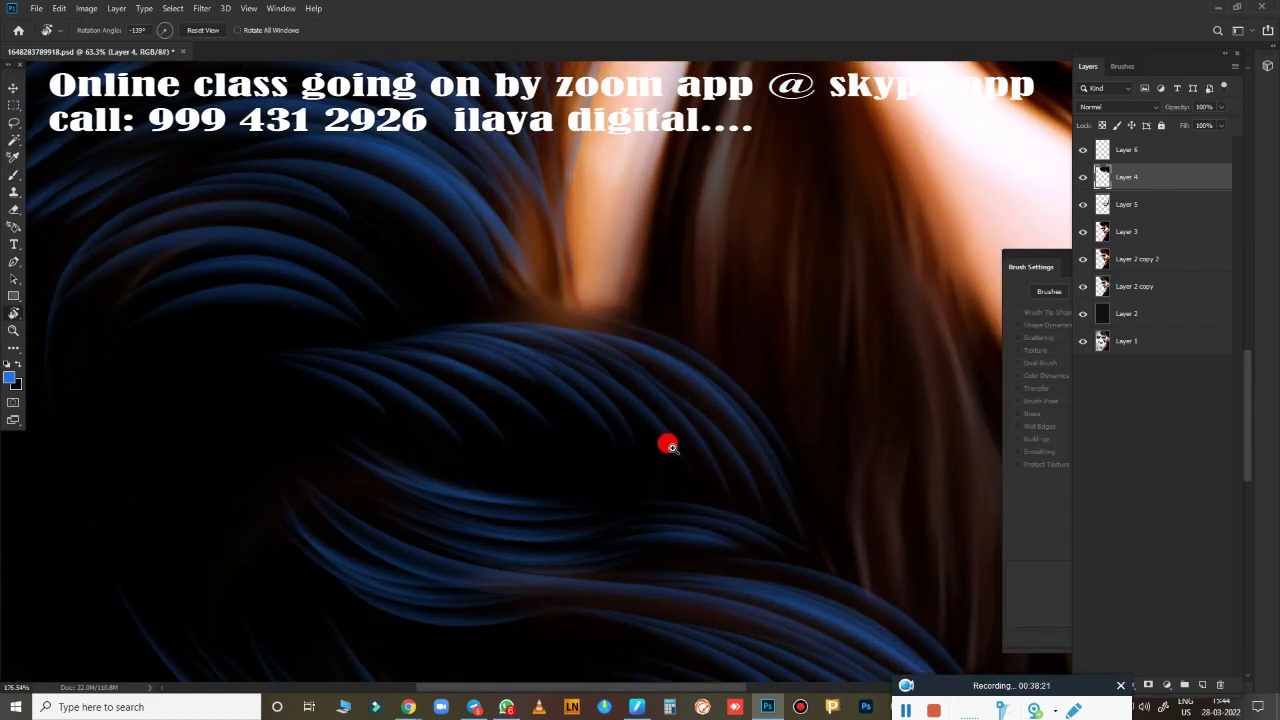
scroll(871, 405, "up", 2)
key("b")
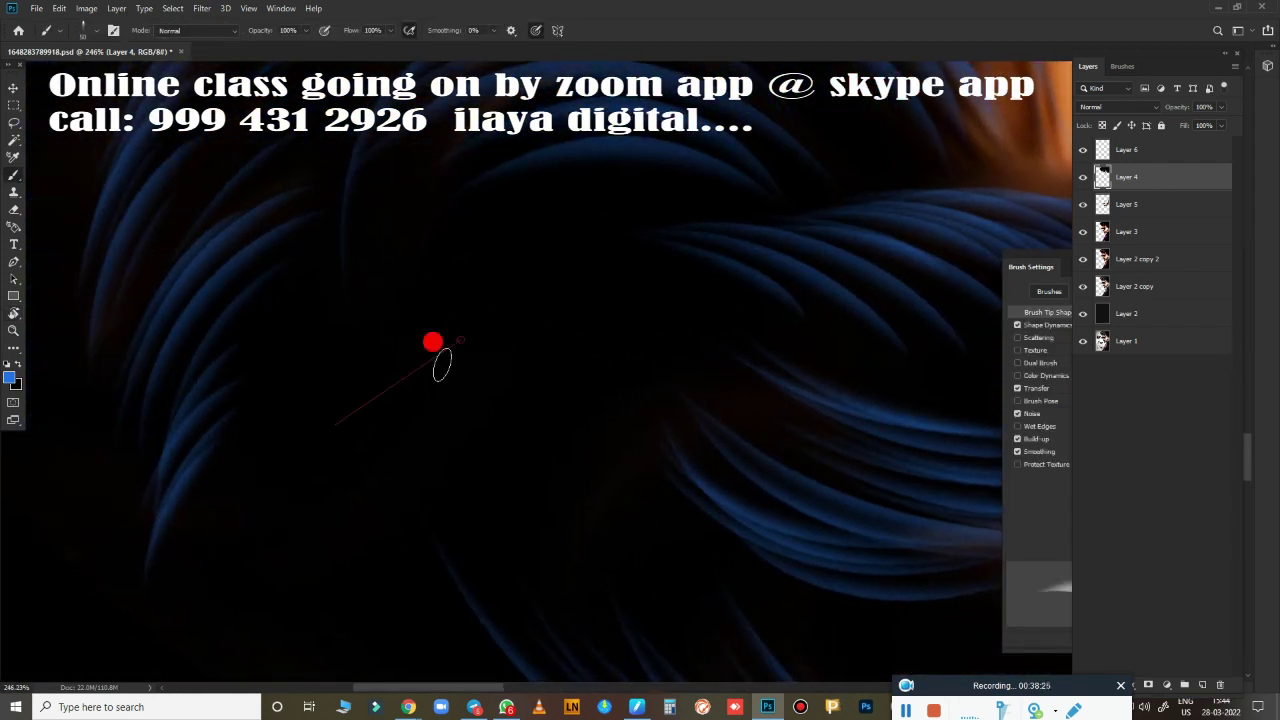
left_click_drag(330, 445, 640, 338)
left_click_drag(604, 313, 516, 366)
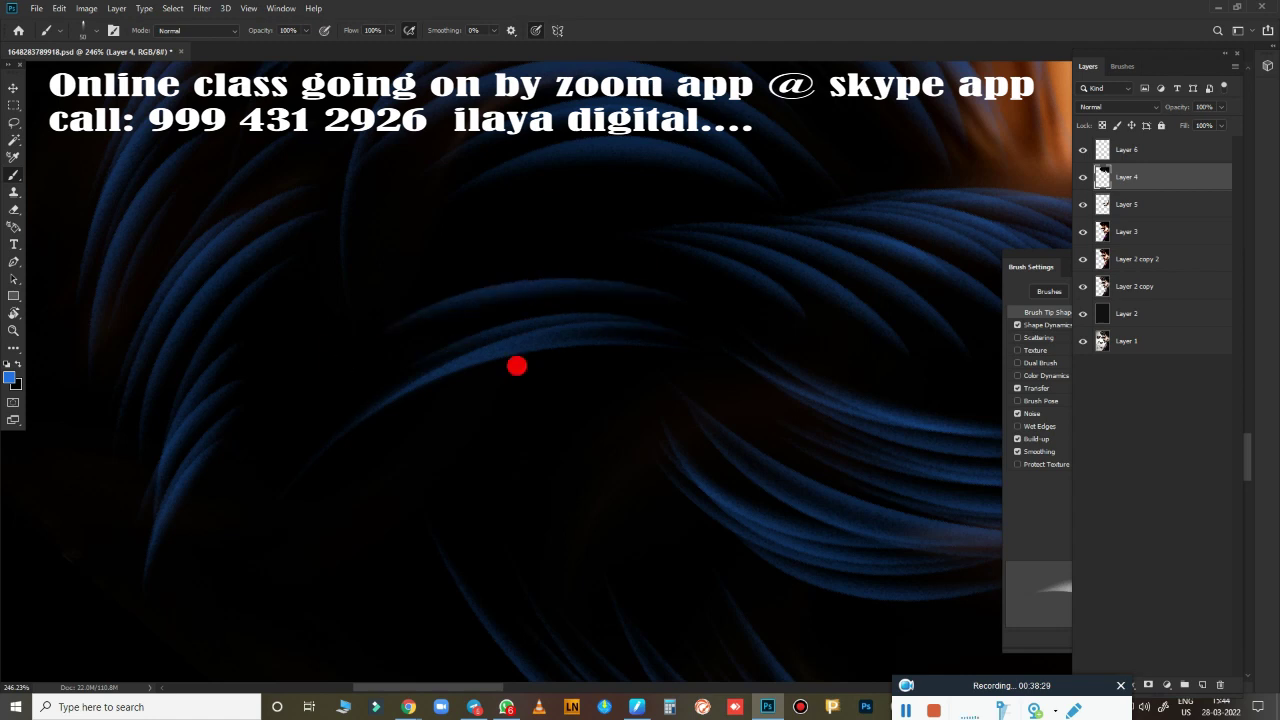
left_click_drag(532, 262, 317, 417)
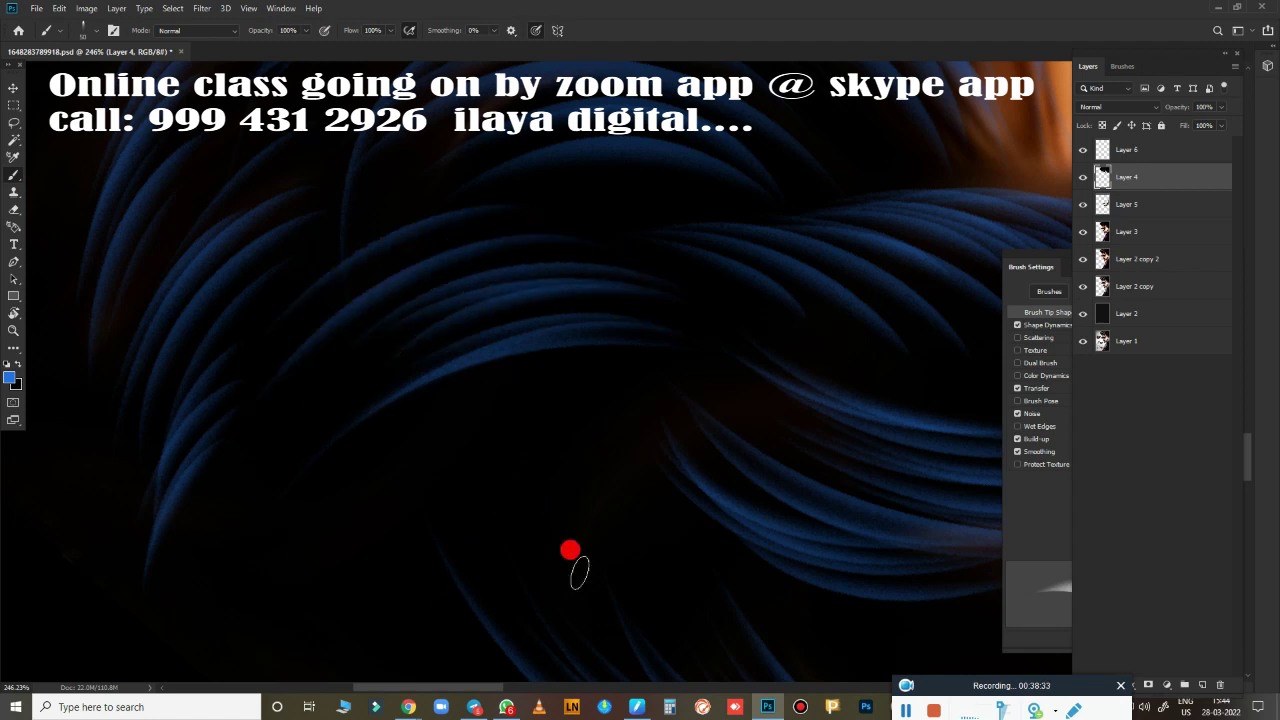
Brighten the upper strand with bright blue strokes, ending with the forehead and sunglasses in view.
scroll(570, 550, "down", 5)
scroll(611, 523, "up", 5)
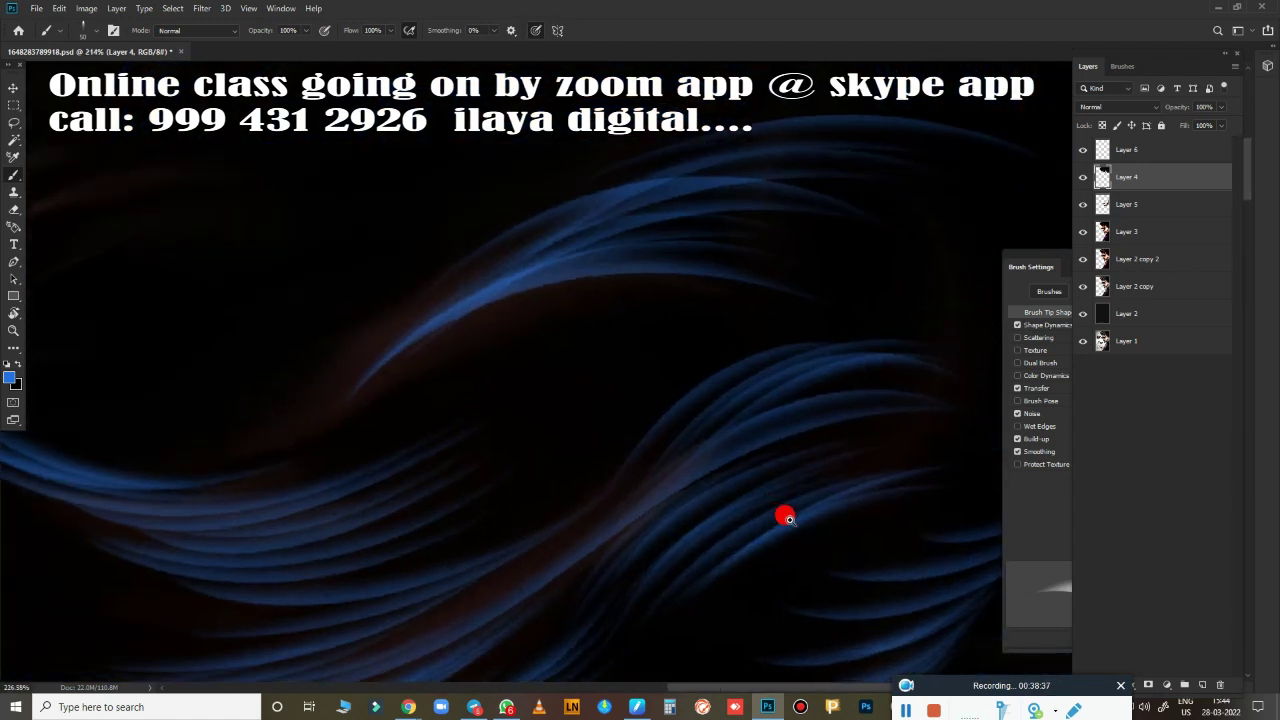
scroll(354, 402, "up", 2)
mouse_move(772, 292)
left_mouse_down()
mouse_move(460, 272)
mouse_move(360, 318)
mouse_move(450, 262)
left_mouse_up()
left_click_drag(771, 251, 400, 230)
left_click_drag(578, 434, 263, 448)
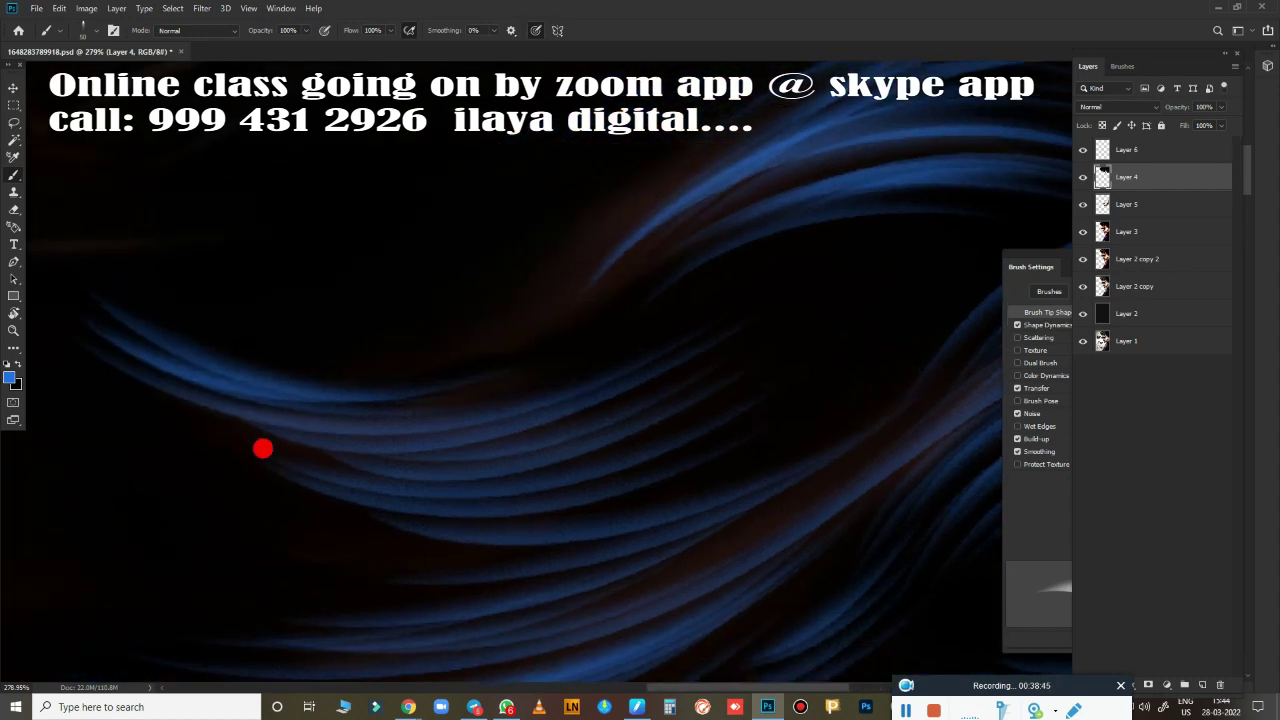
scroll(598, 566, "down", 5)
scroll(629, 579, "up", 2)
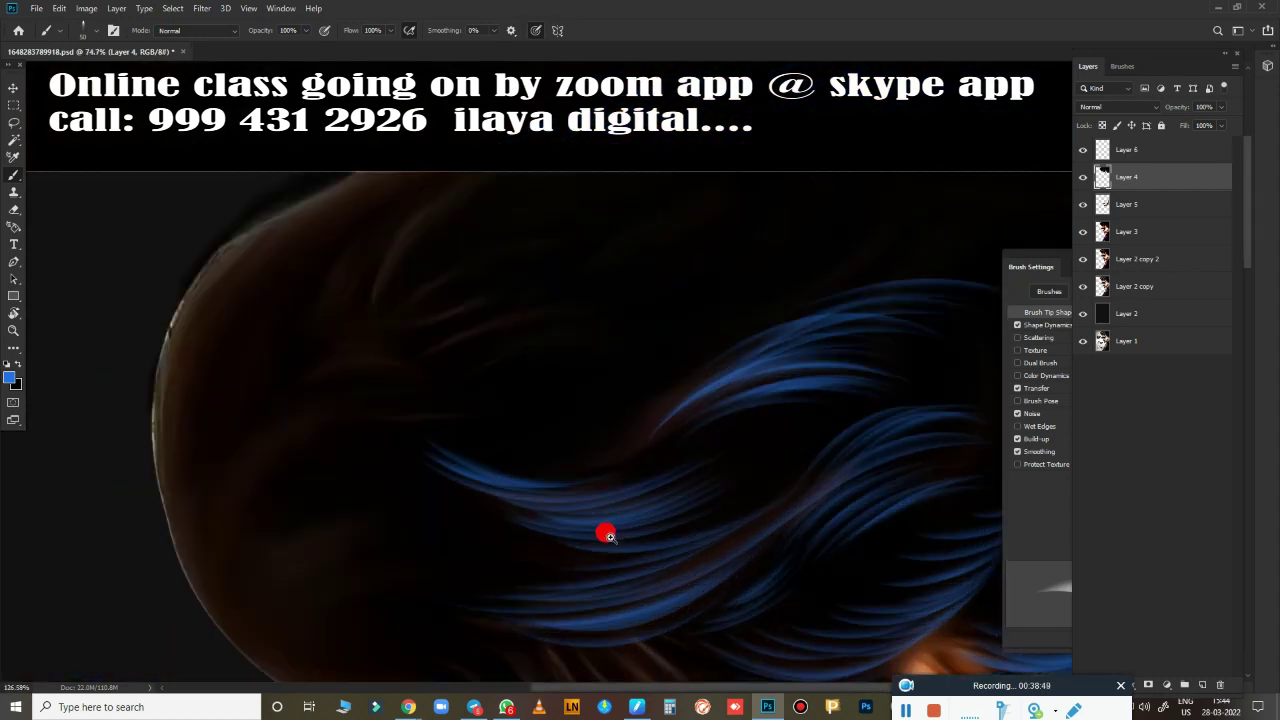
left_click_drag(606, 531, 543, 369)
scroll(529, 423, "up", 3)
Hide Layers 5 and 3 to reveal the hair texture, and select Layer 6 for painting.
scroll(540, 440, "down", 2)
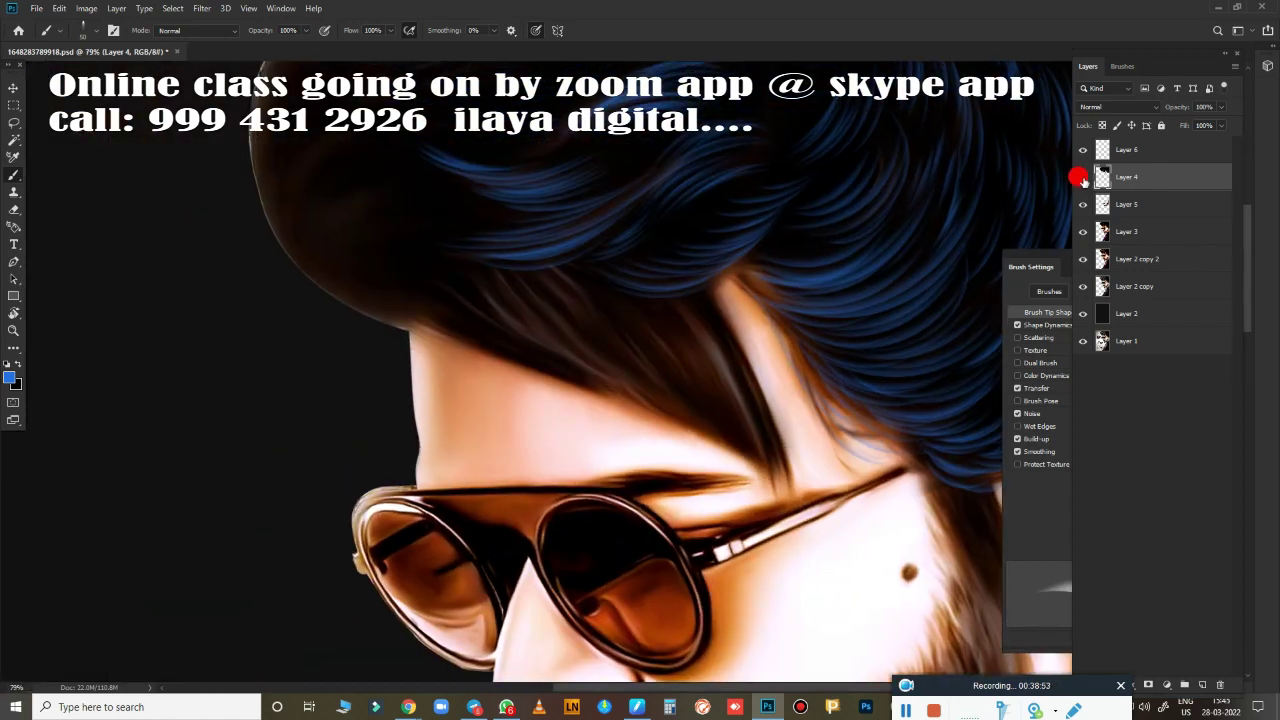
left_click(1082, 204)
left_click(1082, 231)
scroll(617, 459, "up", 2)
scroll(617, 459, "up", 2)
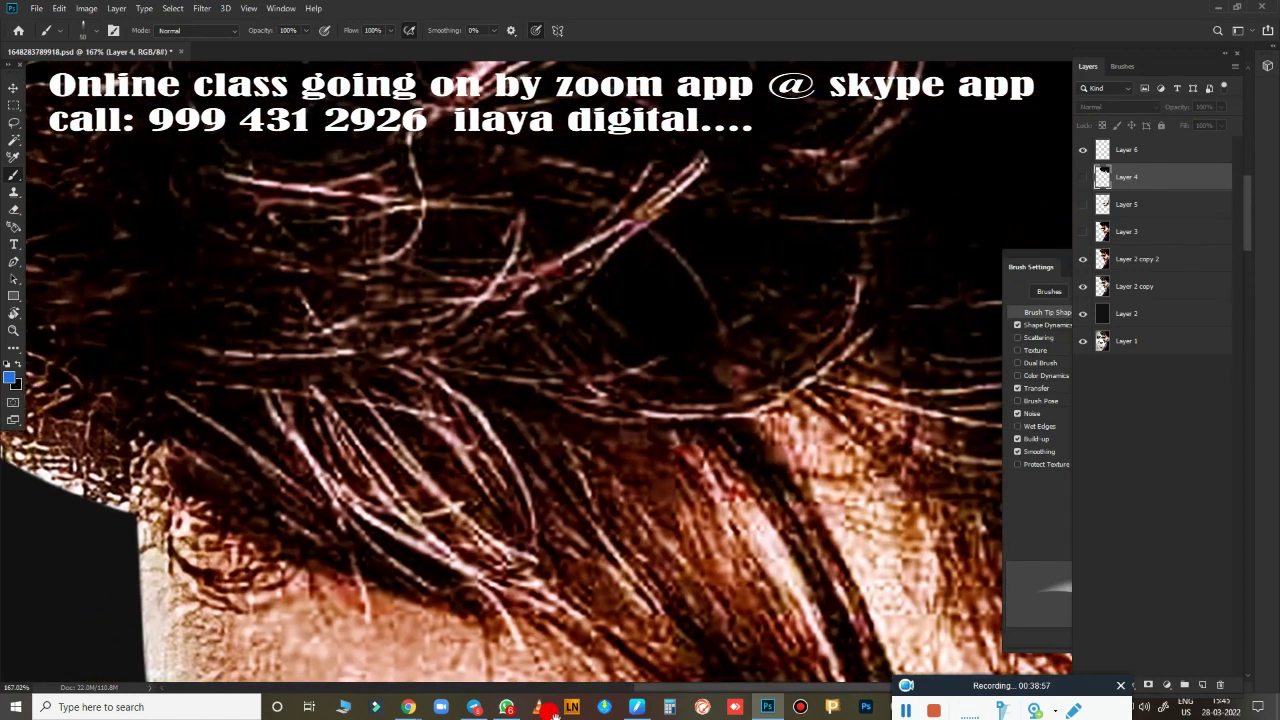
scroll(571, 557, "down", 2)
left_click(1150, 150)
Paint two blue strands following the visible hairs along the lower hair.
scroll(559, 491, "down", 2)
scroll(559, 491, "up", 1)
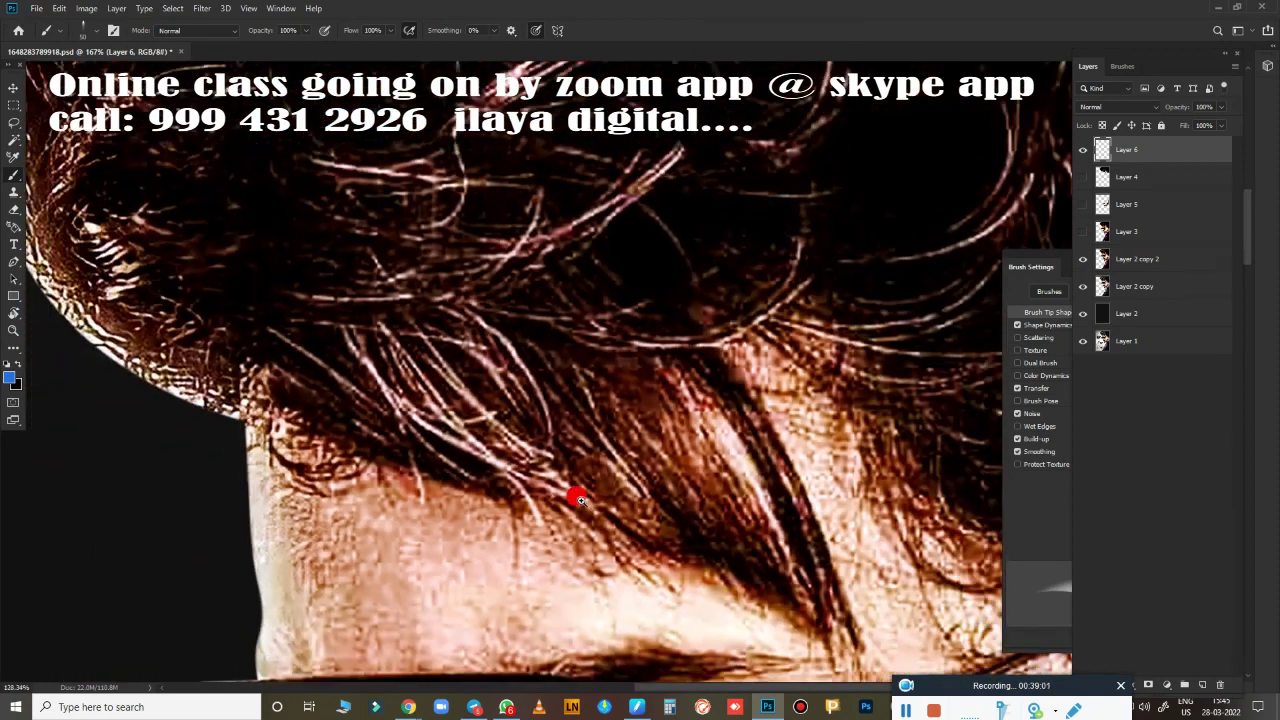
scroll(331, 337, "up", 1)
scroll(209, 289, "up", 1)
left_click_drag(245, 302, 590, 555)
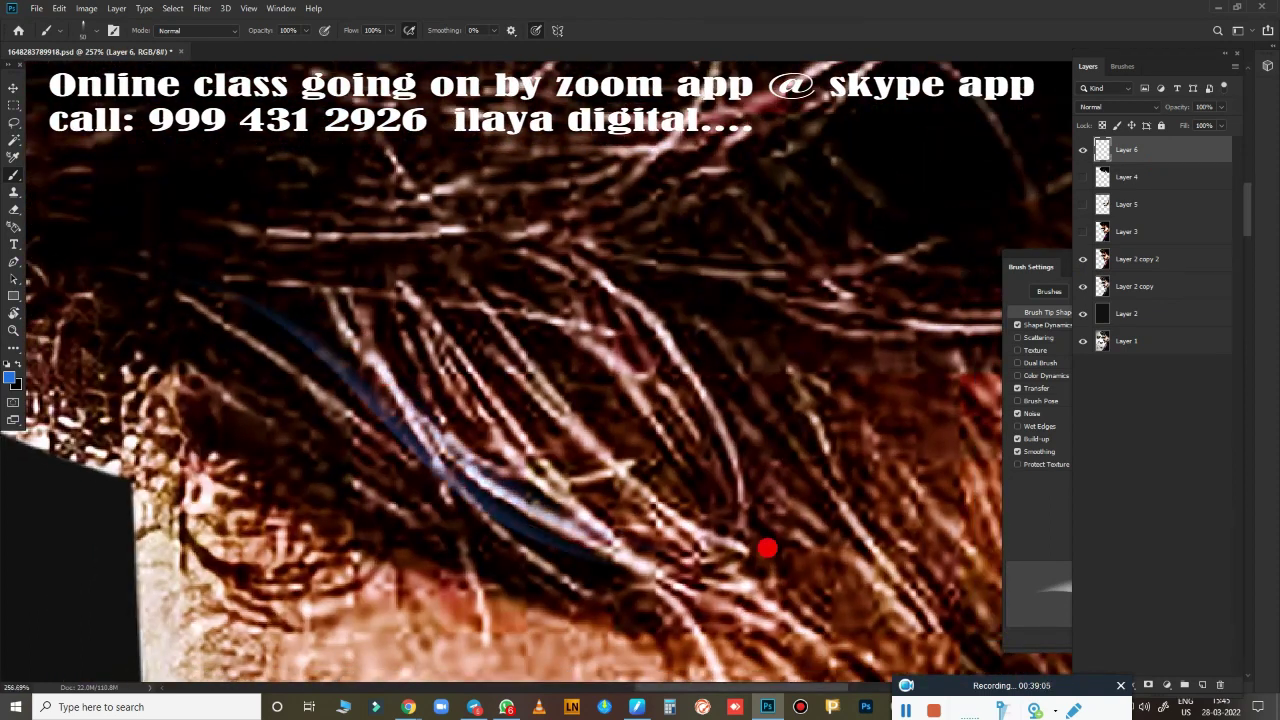
left_click_drag(303, 399, 645, 593)
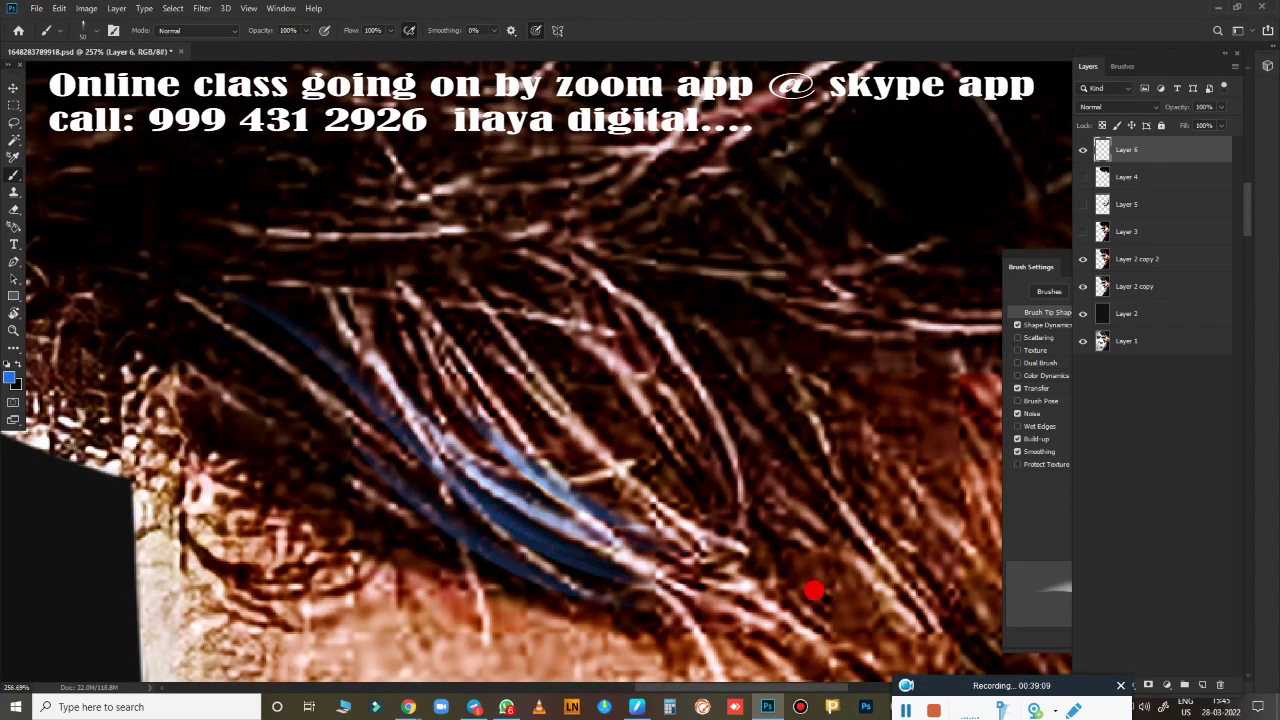
scroll(531, 261, "down", 2)
scroll(527, 225, "right", 2)
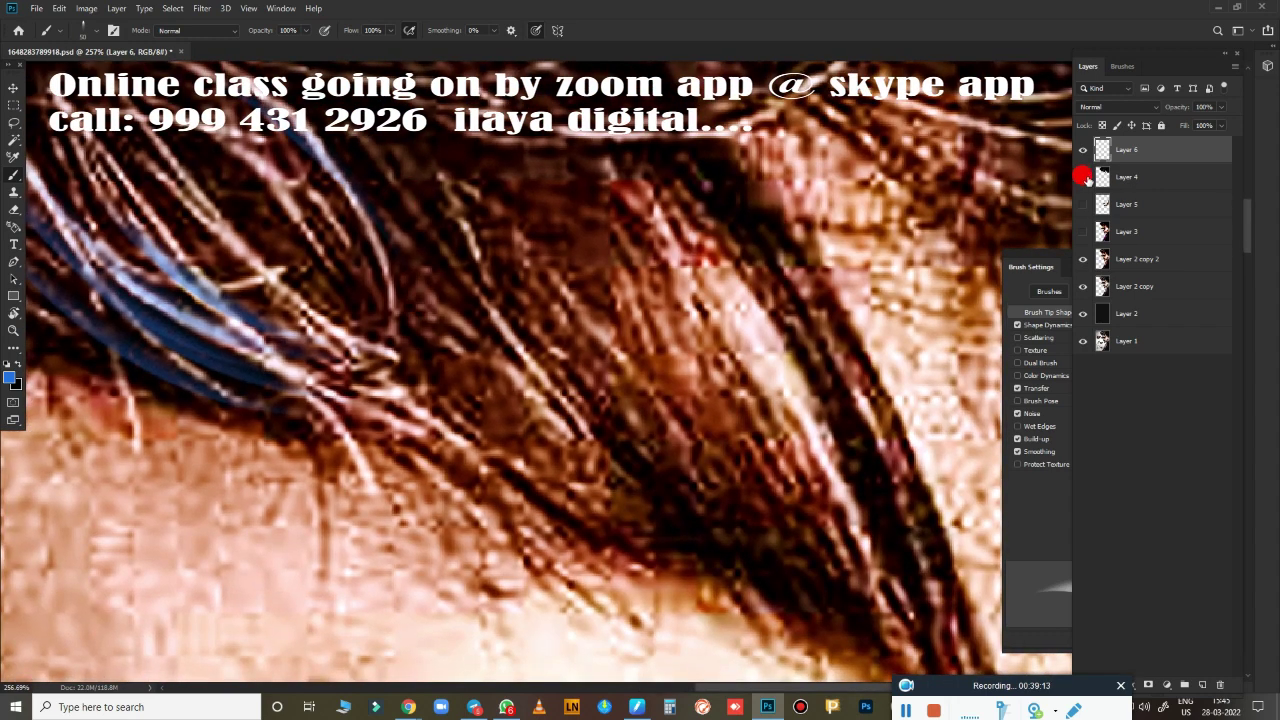
Make Layers 4, 5 and 3 visible again.
left_click_drag(1082, 177, 1082, 231)
scroll(714, 443, "down", 2)
scroll(751, 466, "down", 1)
scroll(787, 491, "up", 1)
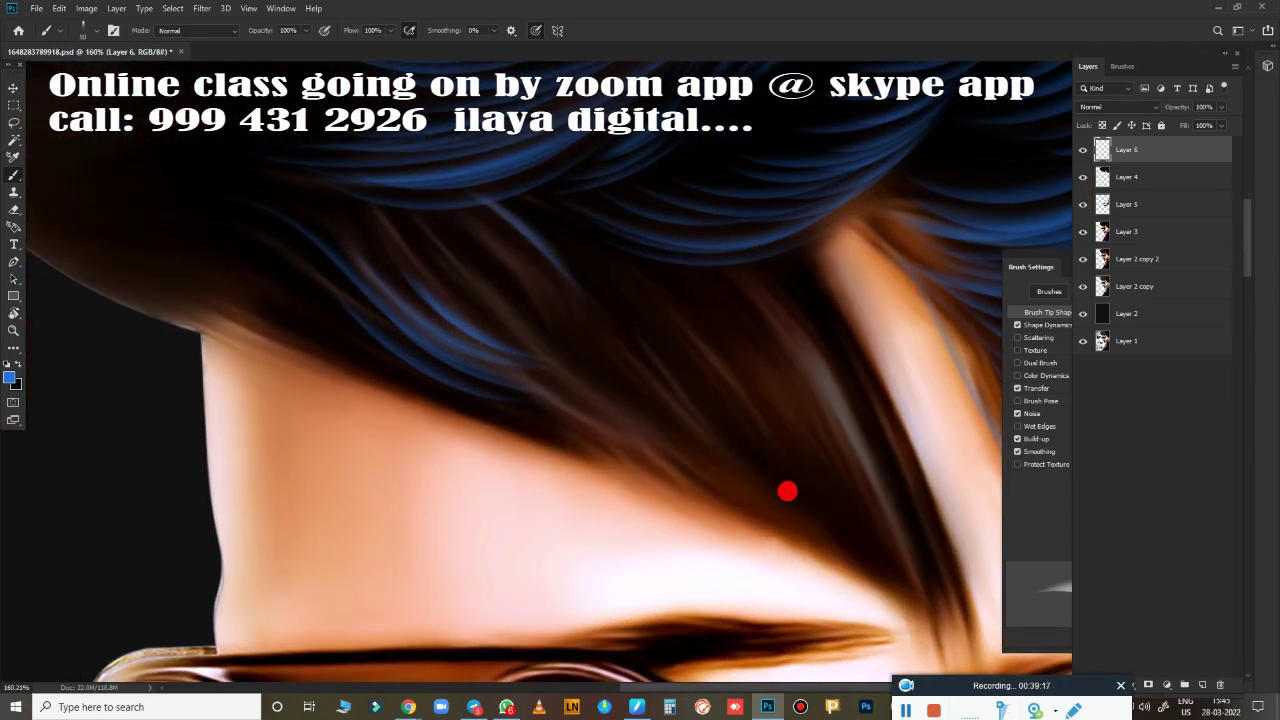
Rotate the canvas view to follow the lower hair, then return to the Brush.
key("r")
left_click_drag(787, 491, 731, 350)
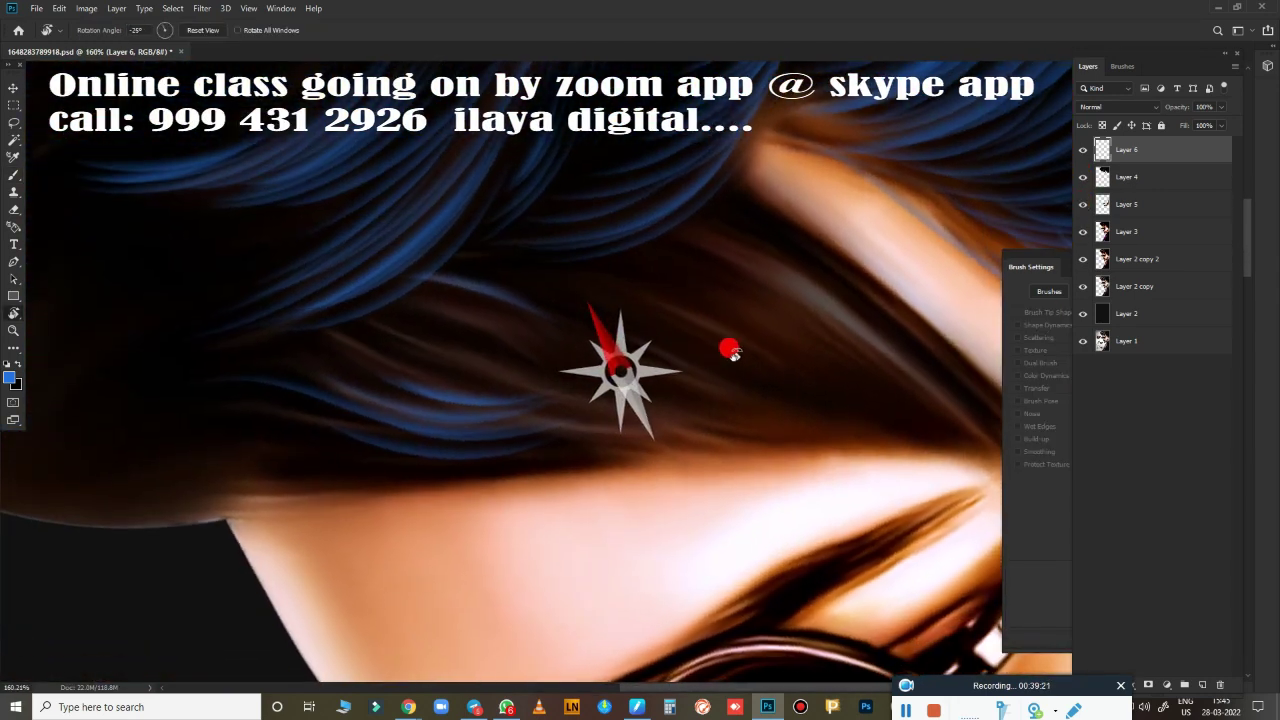
scroll(556, 495, "up", 2)
key("b")
scroll(423, 477, "up", 2)
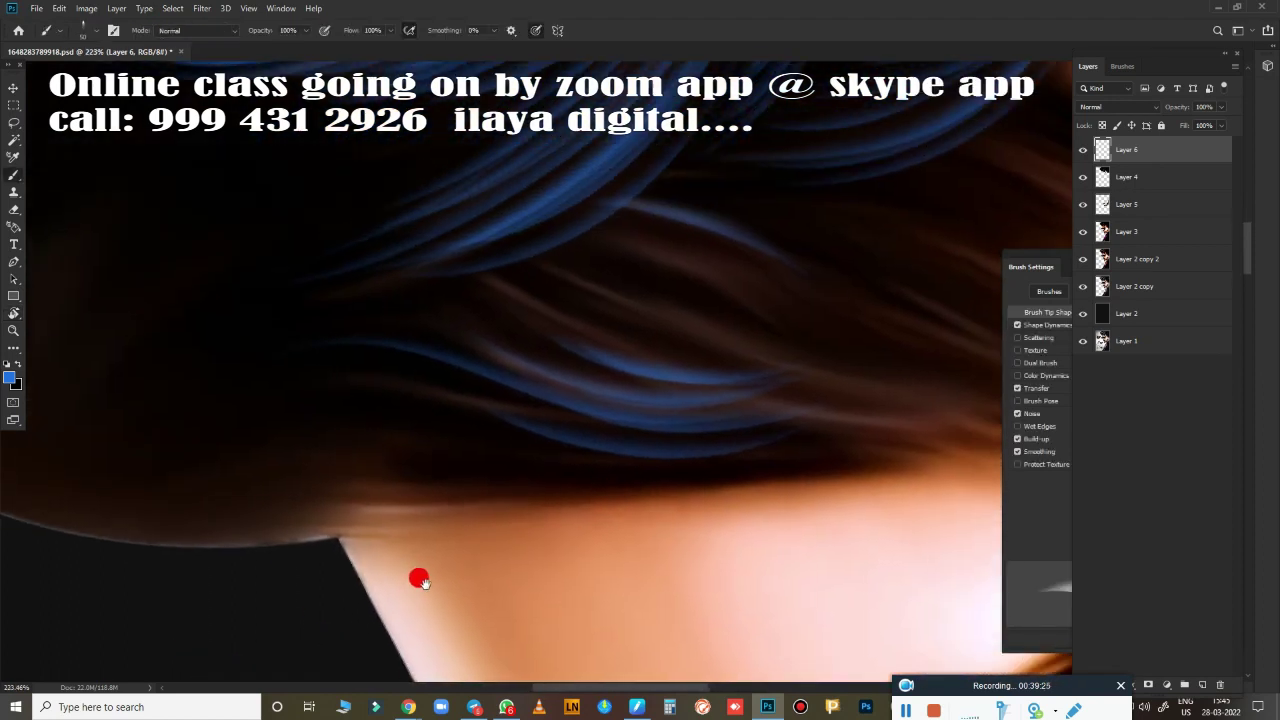
scroll(420, 580, "up", 2)
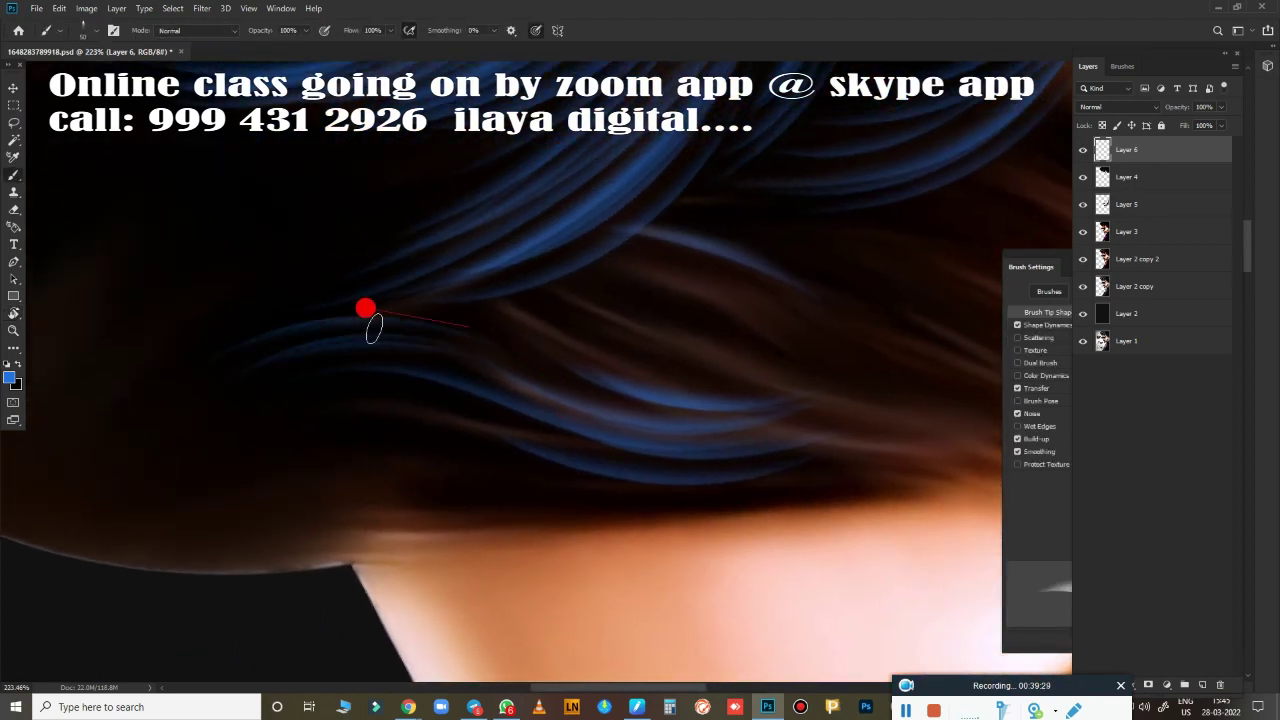
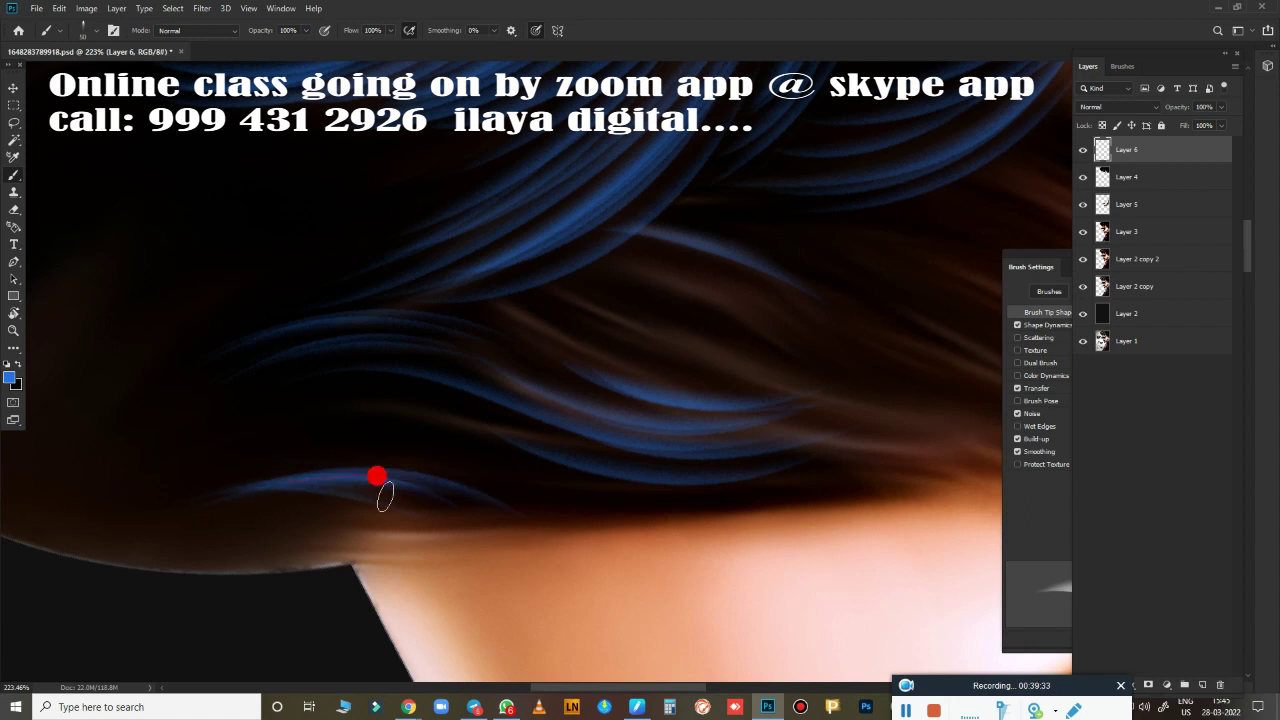
Paint thin blue strands along the hair edge and across the dark hair.
left_click_drag(233, 433, 293, 411)
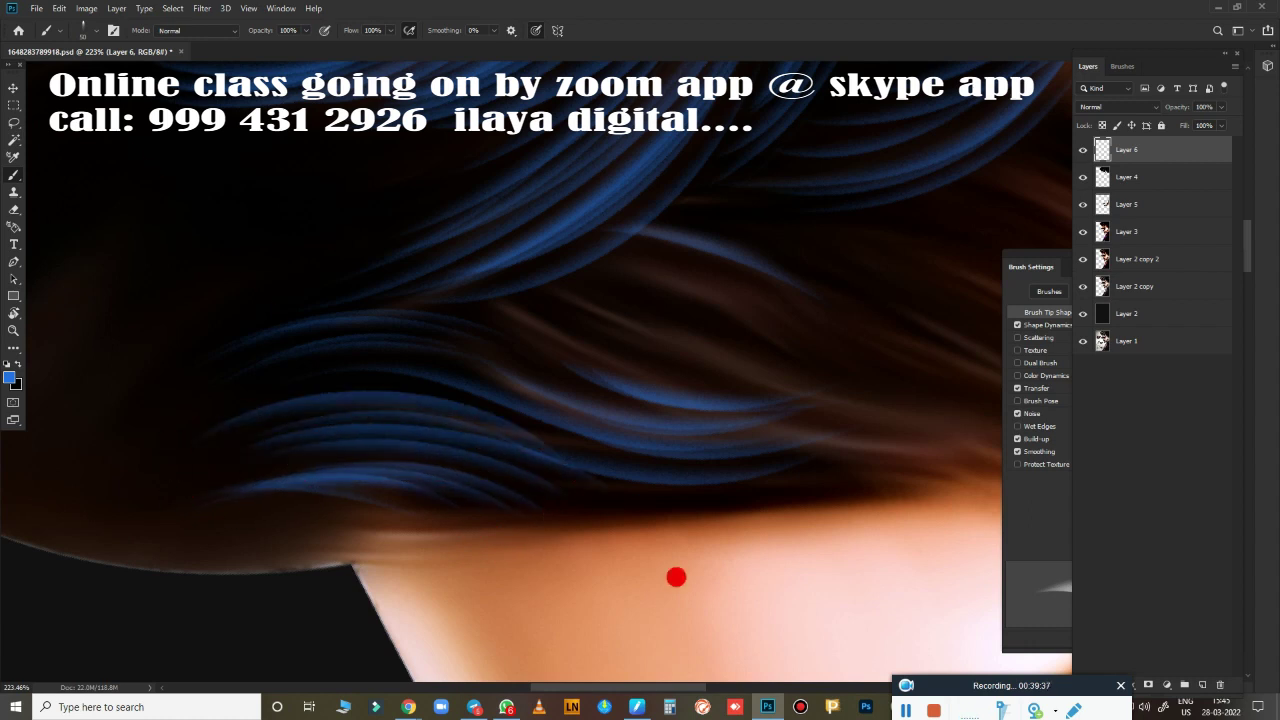
left_click_drag(674, 577, 309, 560)
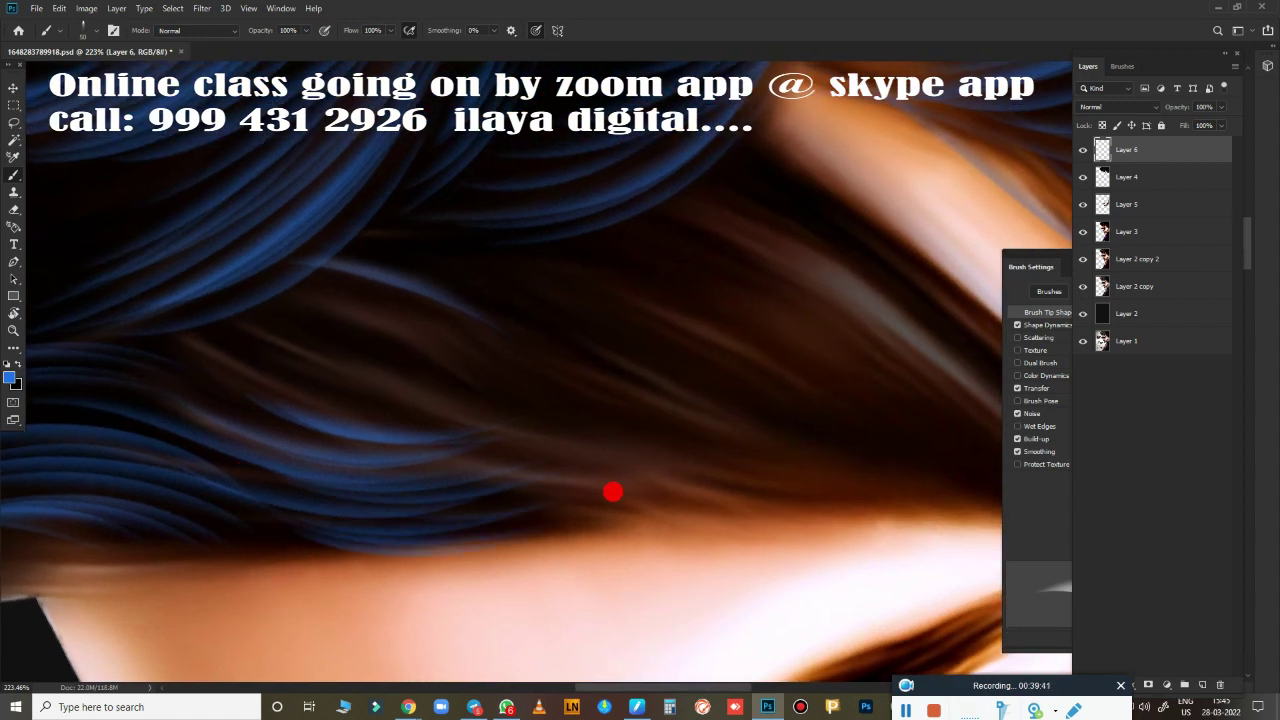
scroll(612, 491, "up", 3)
left_click_drag(152, 405, 231, 398)
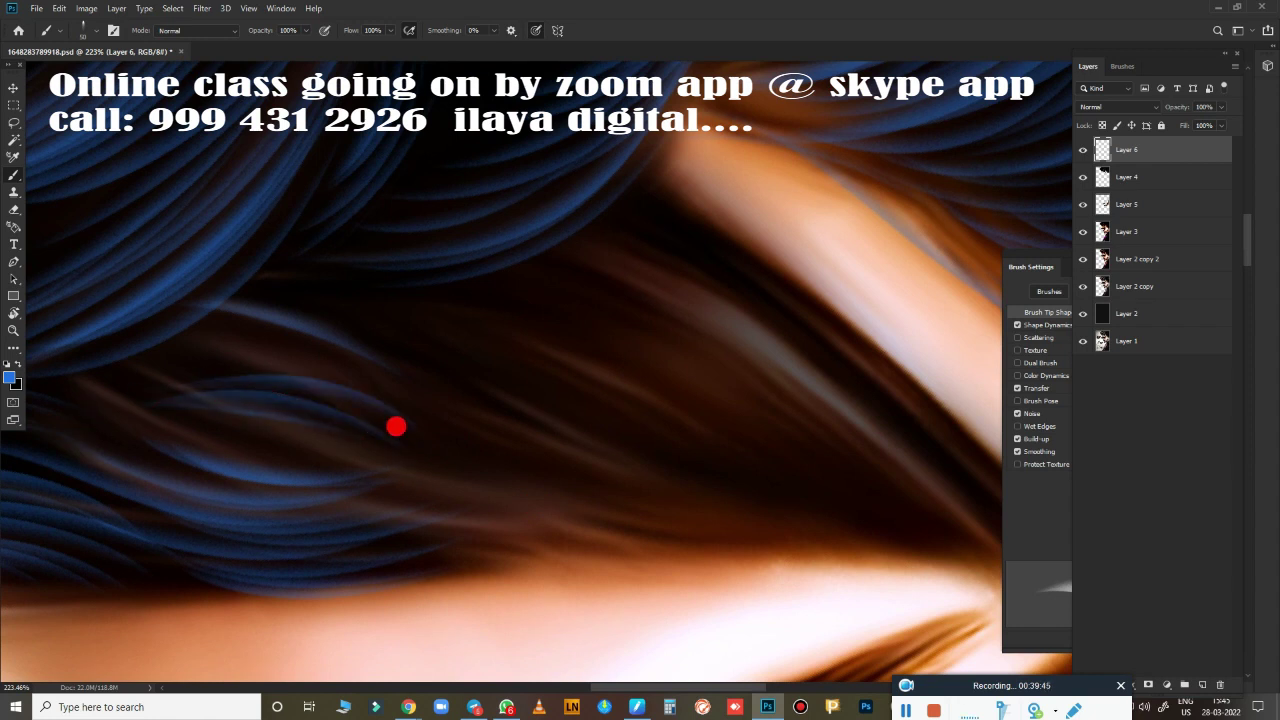
left_click_drag(429, 491, 388, 443)
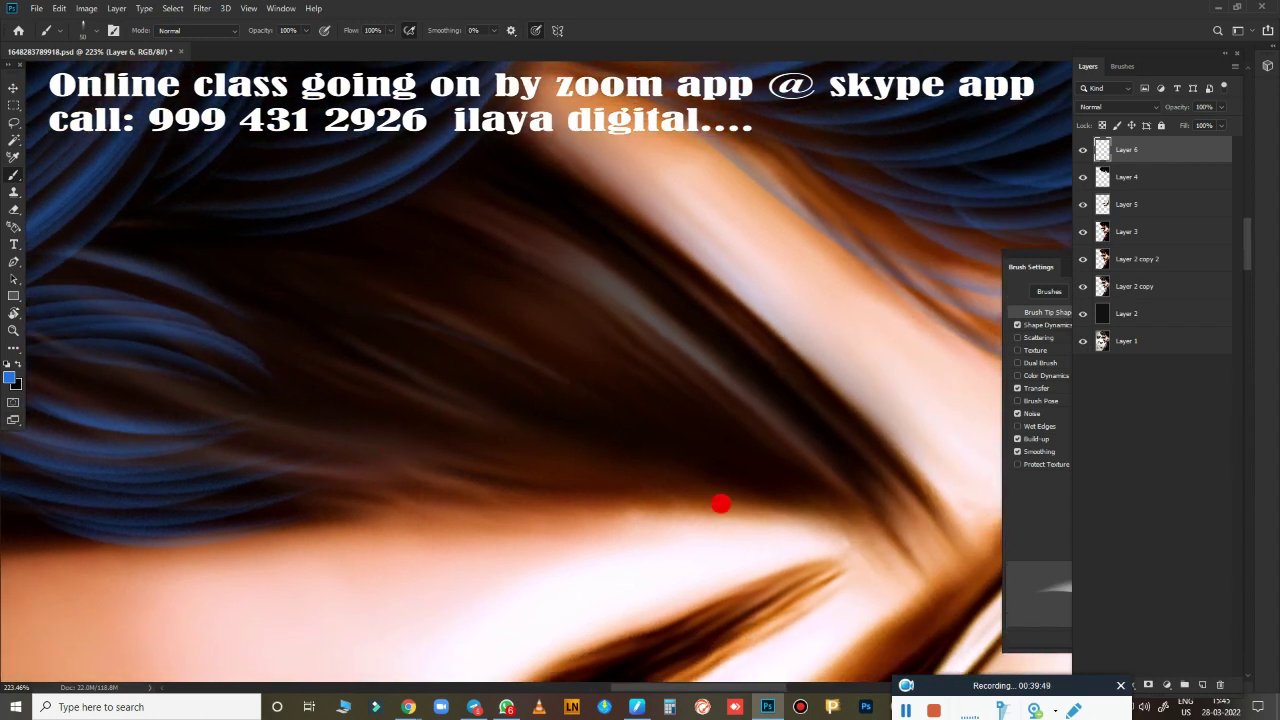
left_click_drag(610, 402, 403, 323)
left_click_drag(578, 362, 290, 282)
left_click_drag(520, 328, 226, 248)
left_click_drag(444, 288, 170, 236)
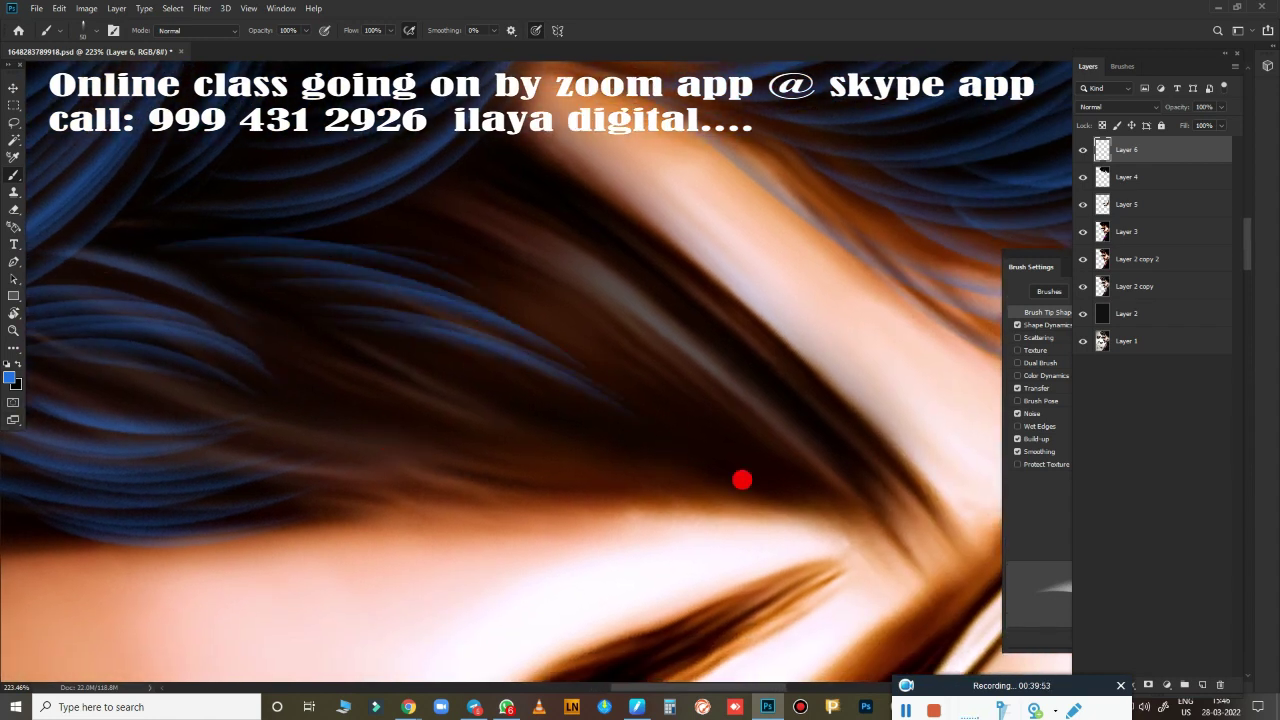
left_click_drag(696, 470, 354, 393)
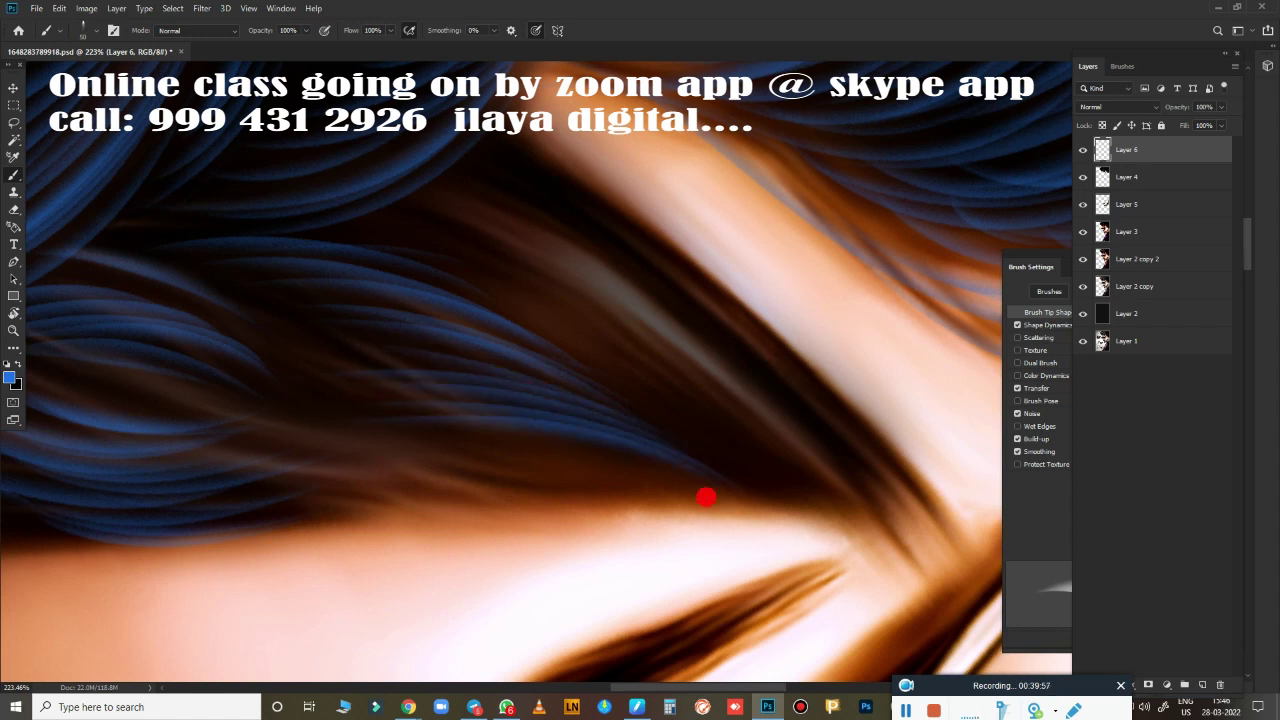
Paint diagonal blue strands through the brown hair, sweeping toward the upper left.
scroll(729, 534, "right", 5)
left_click_drag(690, 472, 380, 310)
left_click_drag(571, 417, 271, 251)
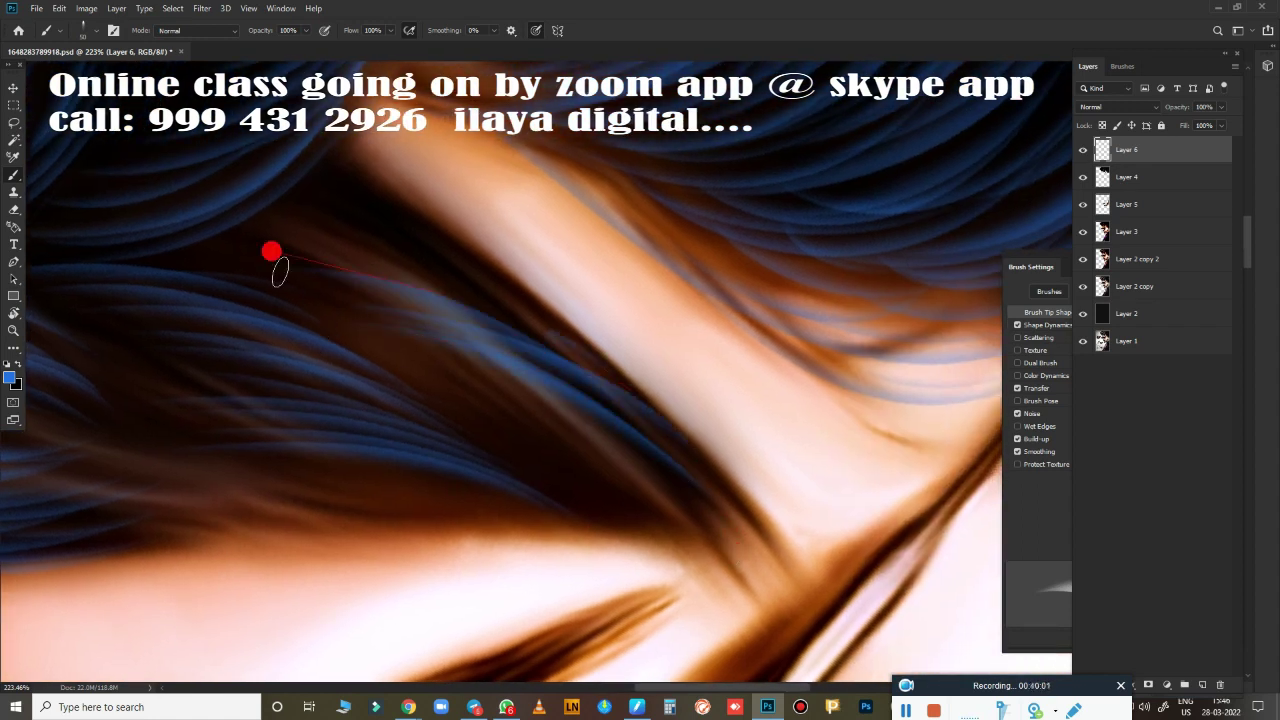
mouse_move(550, 330)
left_mouse_down()
mouse_move(225, 250)
mouse_move(180, 226)
left_mouse_up()
left_click_drag(485, 307, 170, 200)
left_click_drag(446, 236, 124, 174)
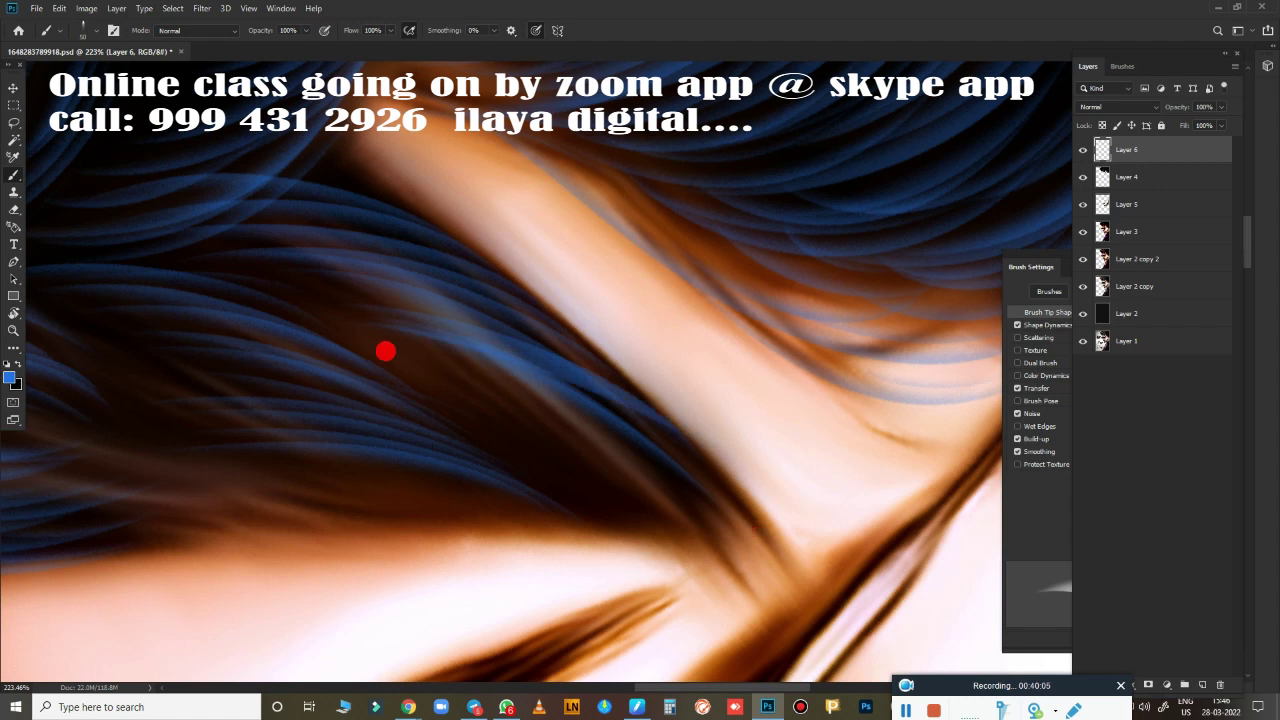
left_click_drag(712, 505, 505, 400)
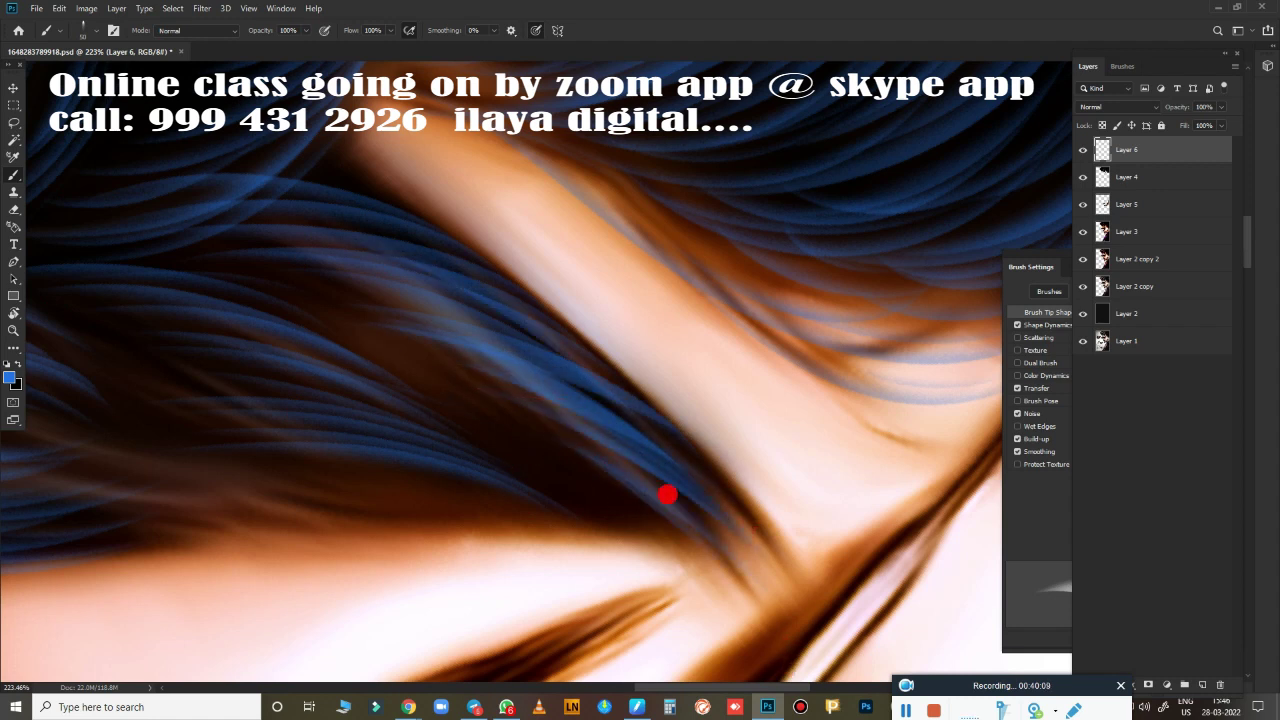
left_click_drag(552, 354, 386, 302)
left_click_drag(511, 279, 340, 235)
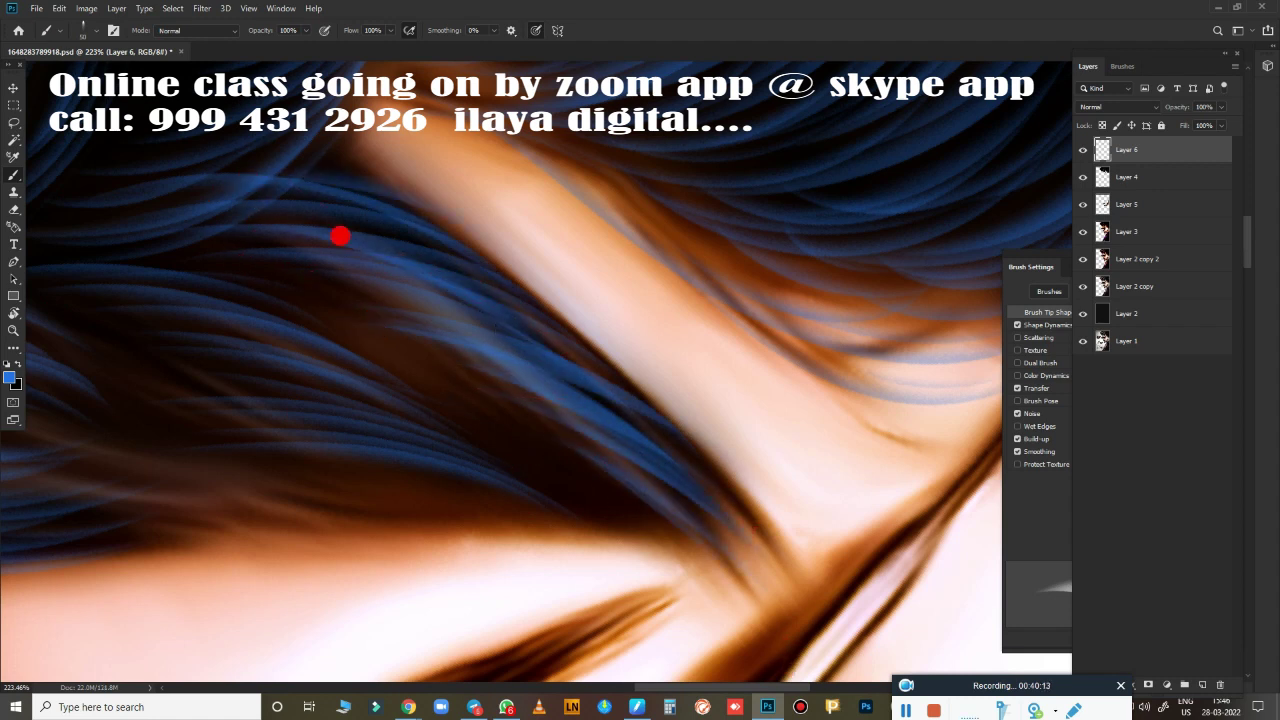
Return to the painted area and add blue strands across the upper hair.
scroll(700, 460, "down", 2)
scroll(720, 420, "down", 1)
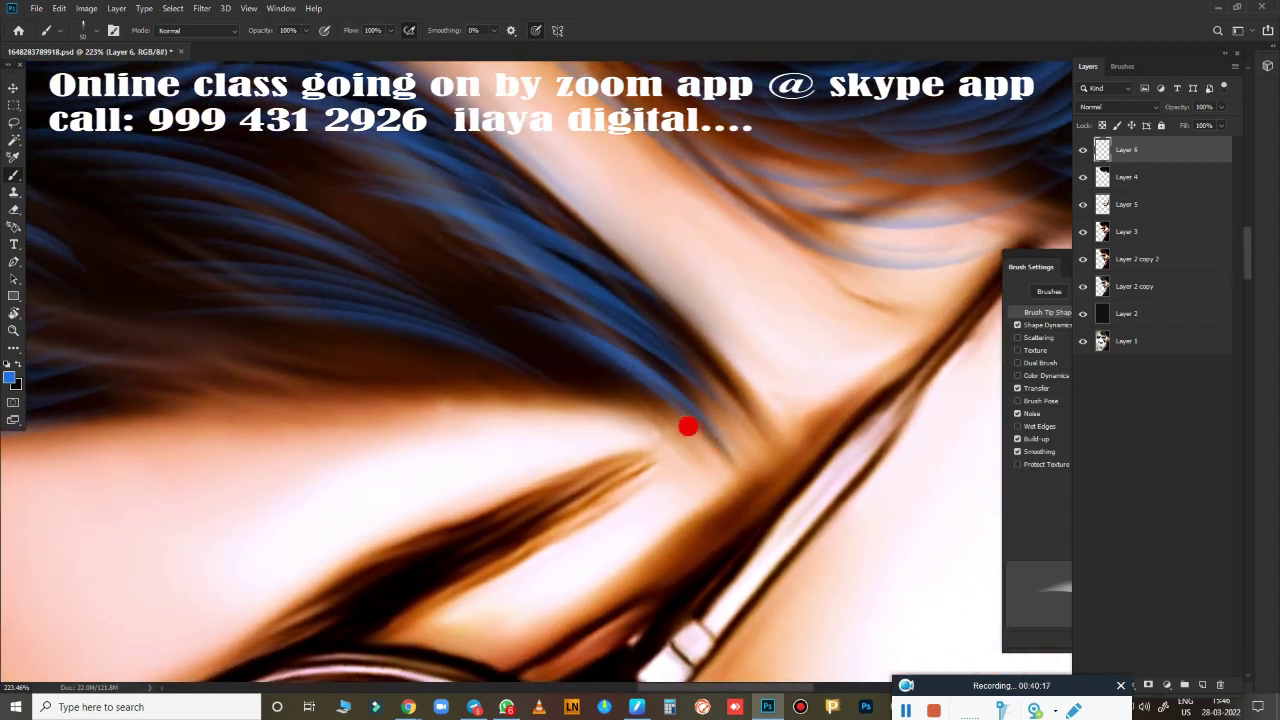
left_click_drag(357, 229, 829, 471)
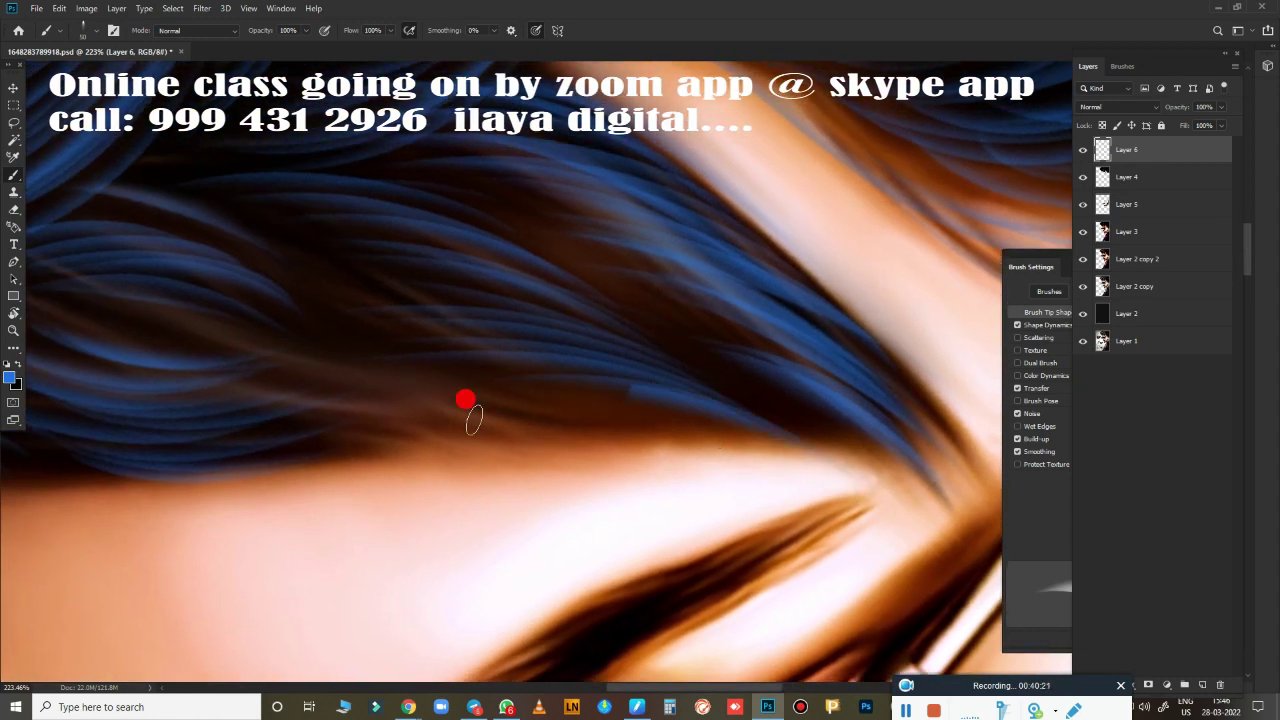
mouse_move(596, 410)
left_mouse_down()
mouse_move(723, 426)
mouse_move(583, 346)
mouse_move(271, 334)
mouse_move(698, 443)
mouse_move(649, 397)
left_mouse_up()
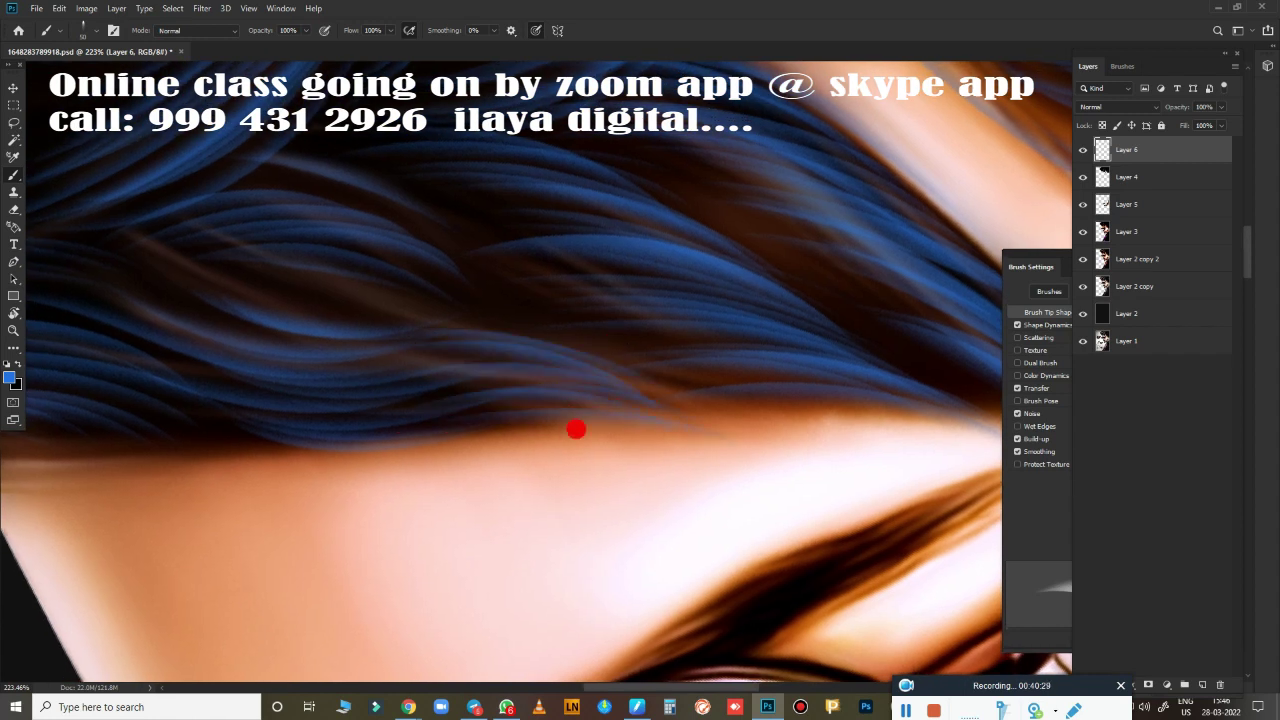
left_click_drag(374, 350, 600, 295)
mouse_move(214, 297)
left_mouse_down()
mouse_move(490, 250)
mouse_move(120, 200)
left_mouse_up()
left_click_drag(536, 378, 274, 389)
Fill more blue strands into the hair, including one along the lower hair edge.
scroll(849, 469, "left", 3)
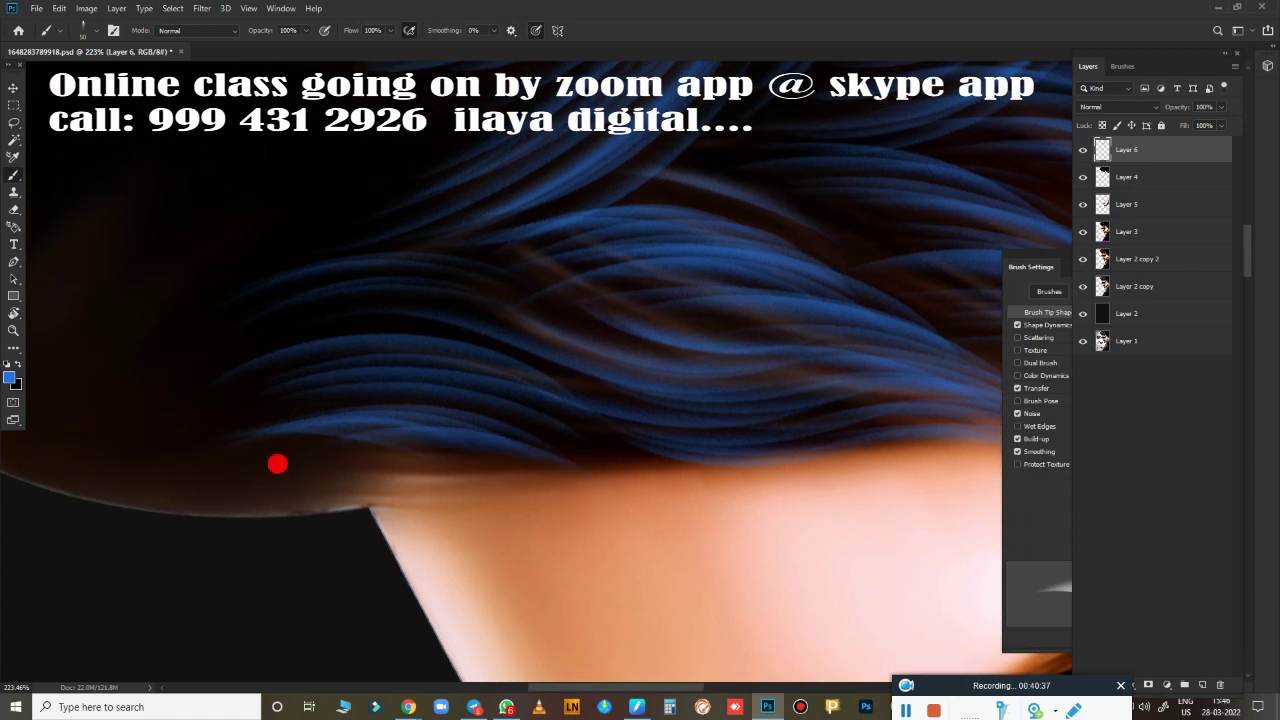
left_click_drag(548, 462, 330, 400)
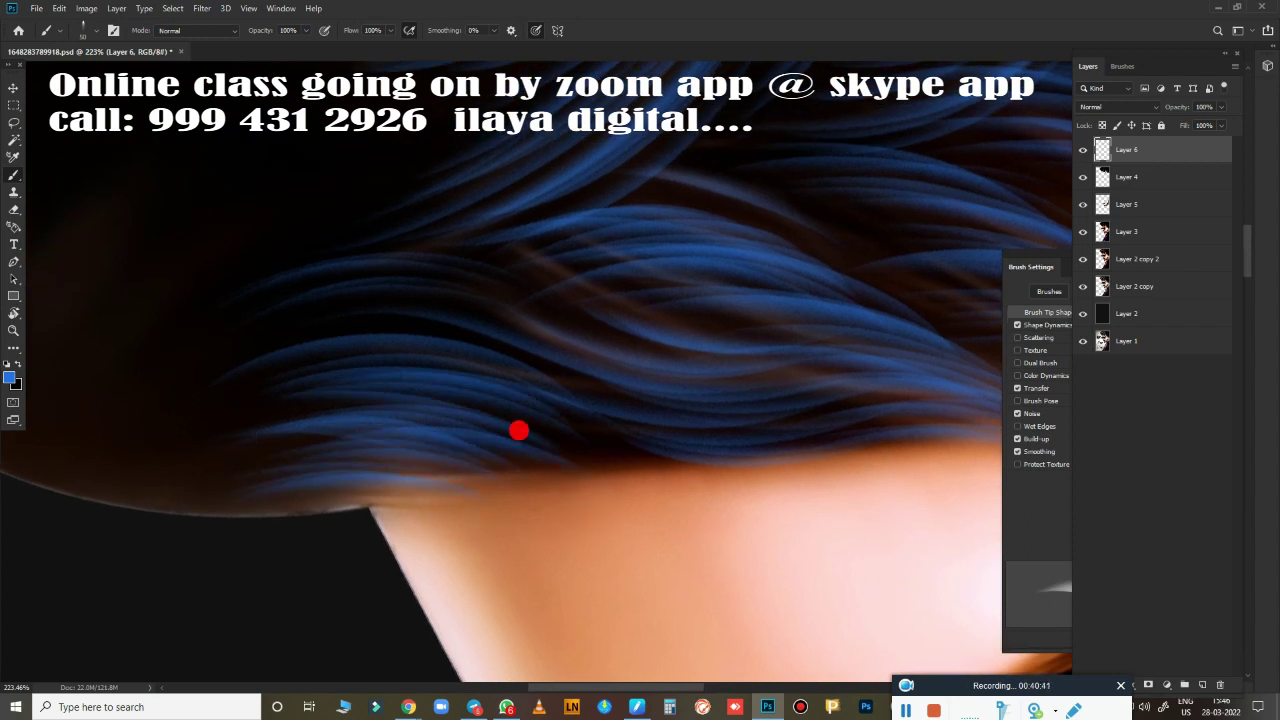
left_click_drag(560, 390, 320, 345)
left_click_drag(585, 330, 270, 260)
left_click_drag(466, 240, 320, 235)
scroll(308, 379, "right", 3)
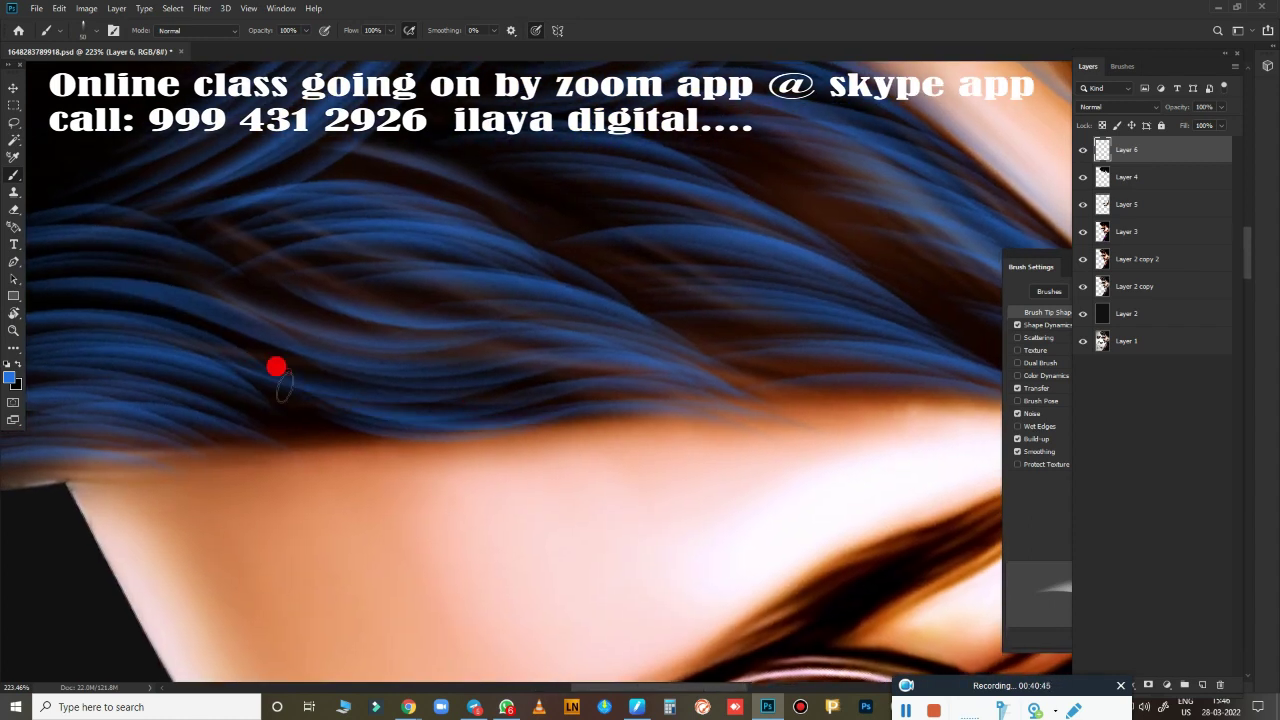
left_click_drag(530, 365, 320, 409)
Paint thin blue strands along the hairline at the forehead edge.
scroll(438, 458, "left", 3)
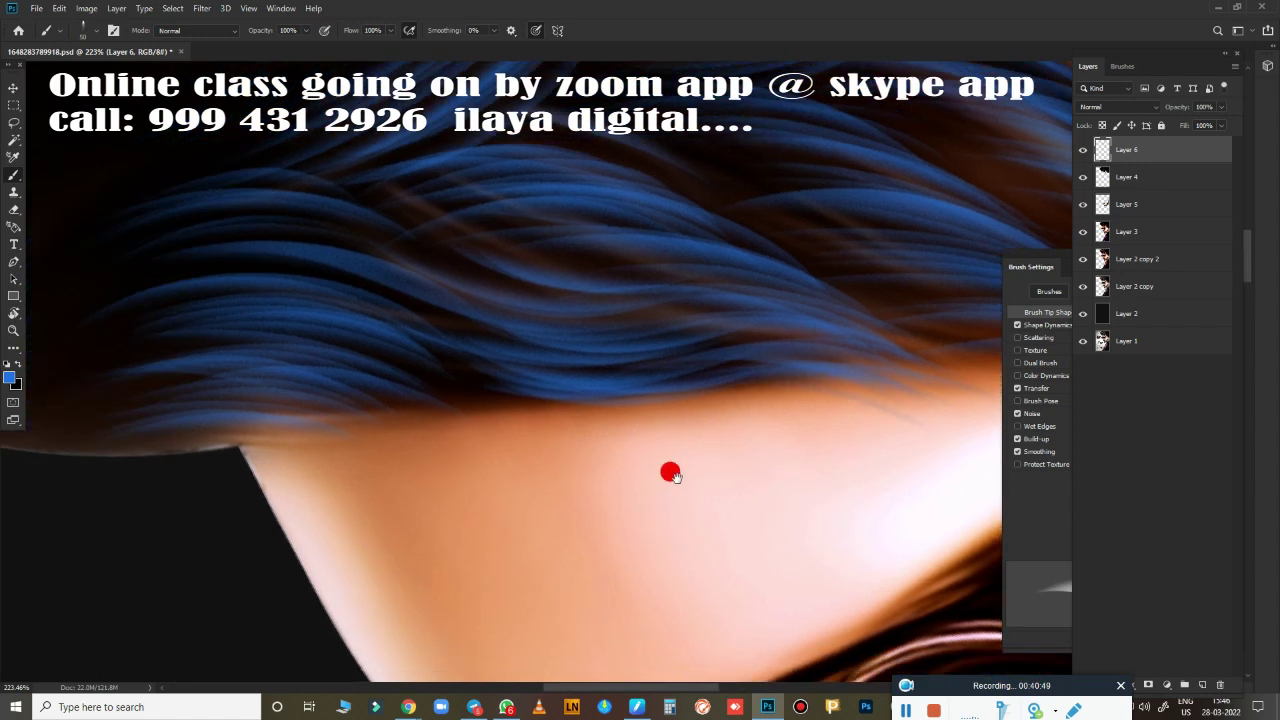
scroll(668, 471, "down", 1)
left_click_drag(695, 410, 900, 500)
scroll(436, 403, "right", 3)
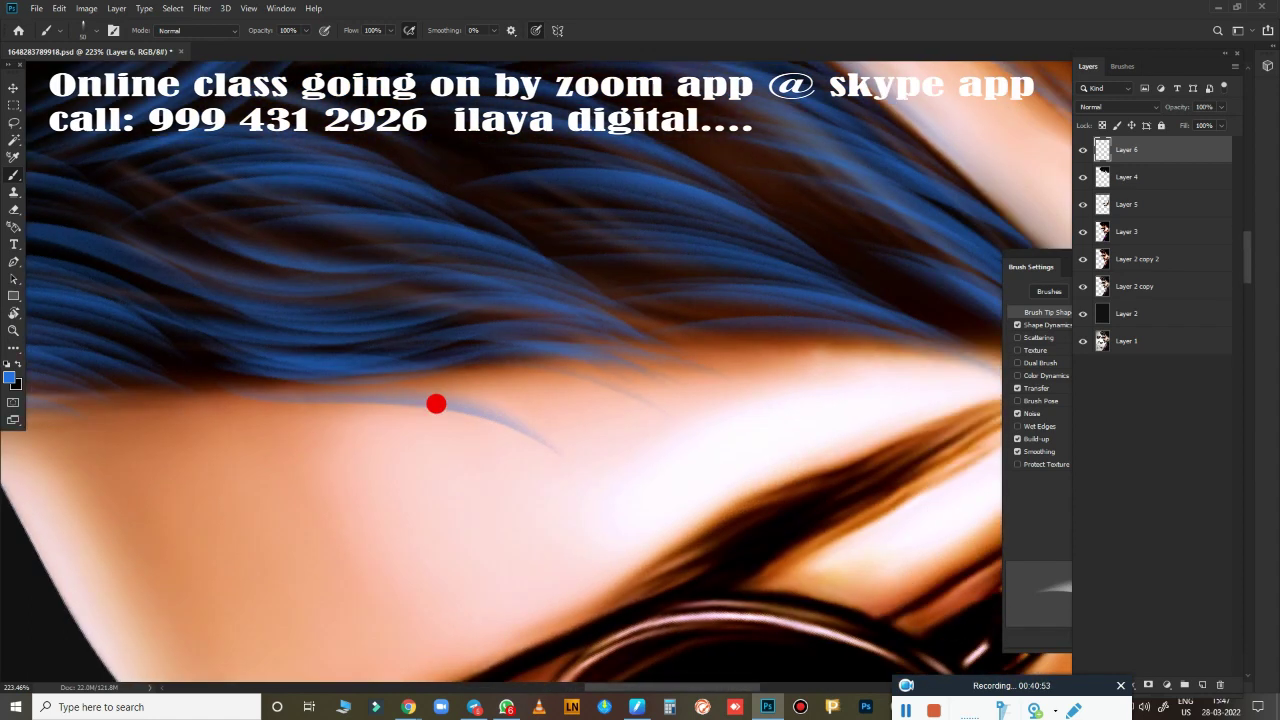
left_click_drag(609, 441, 470, 390)
scroll(469, 389, "right", 3)
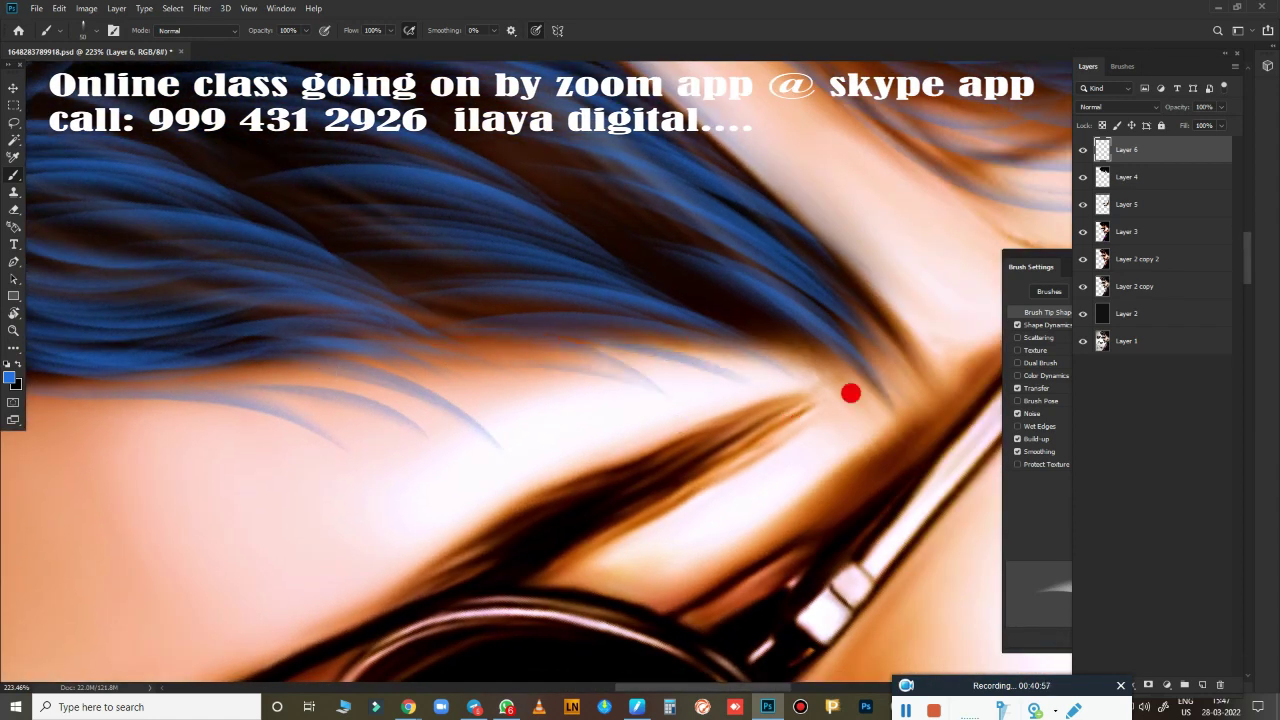
Scroll around the canvas to review the blue strands painted so far.
scroll(499, 306, "down", 3)
scroll(237, 497, "up", 1)
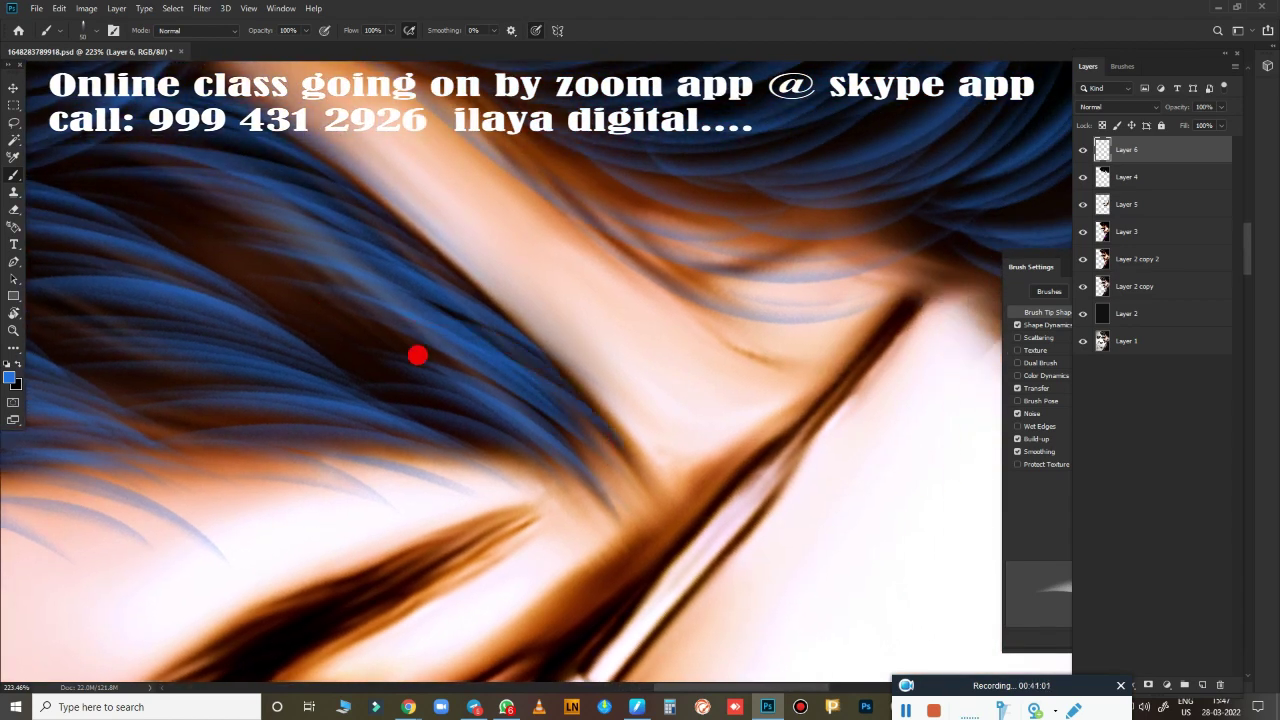
scroll(414, 410, "right", 3)
scroll(411, 463, "up", 3)
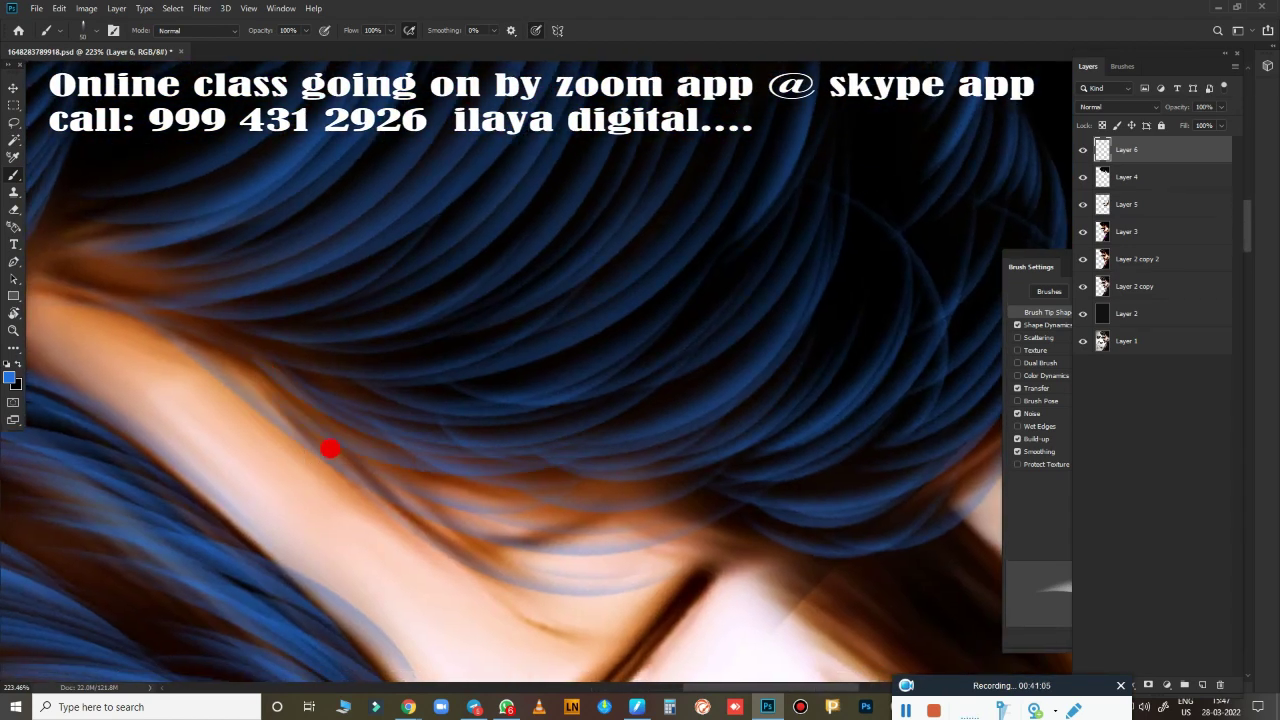
scroll(760, 520, "down", 3)
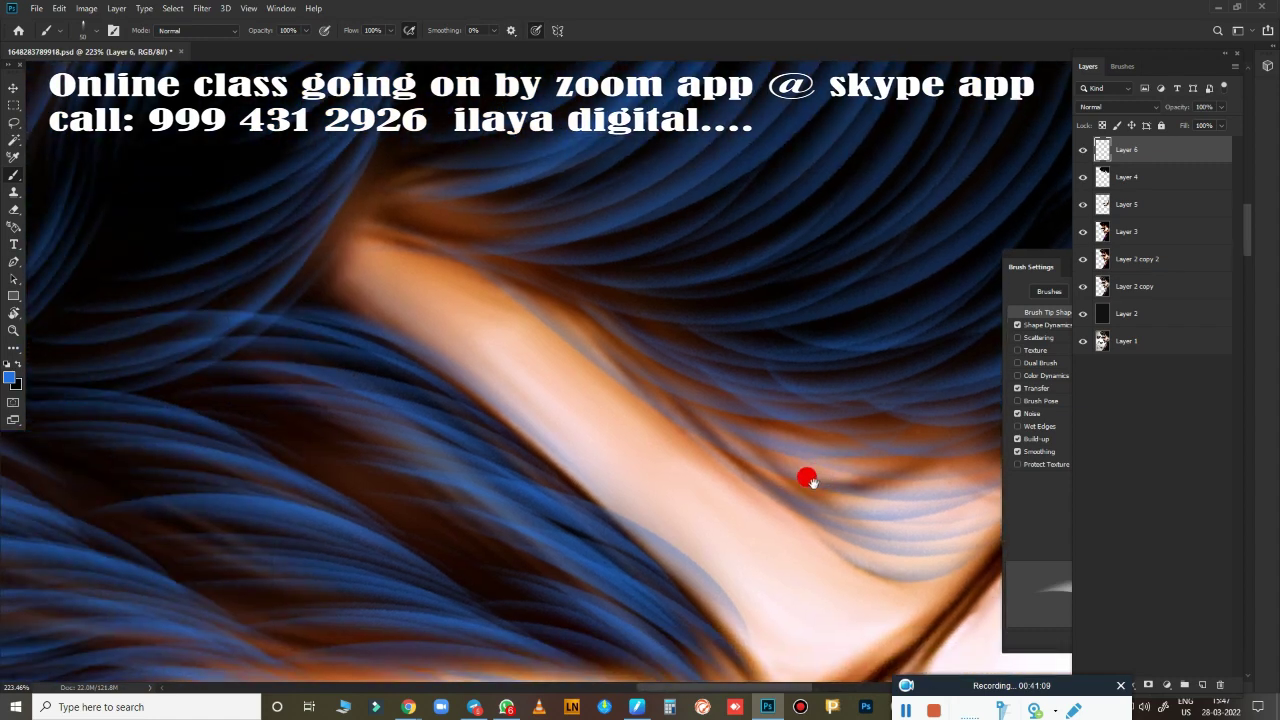
scroll(700, 340, "up", 1)
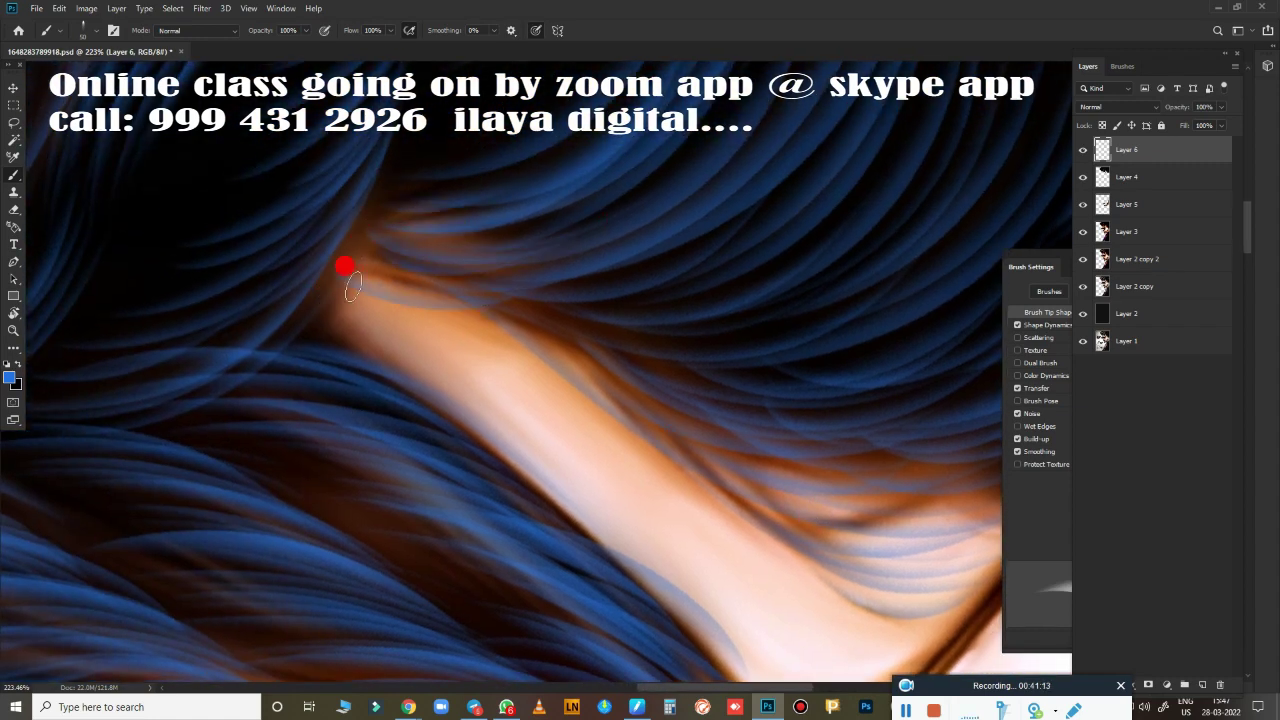
scroll(480, 407, "down", 2)
scroll(574, 529, "down", 1)
scroll(669, 443, "down", 1)
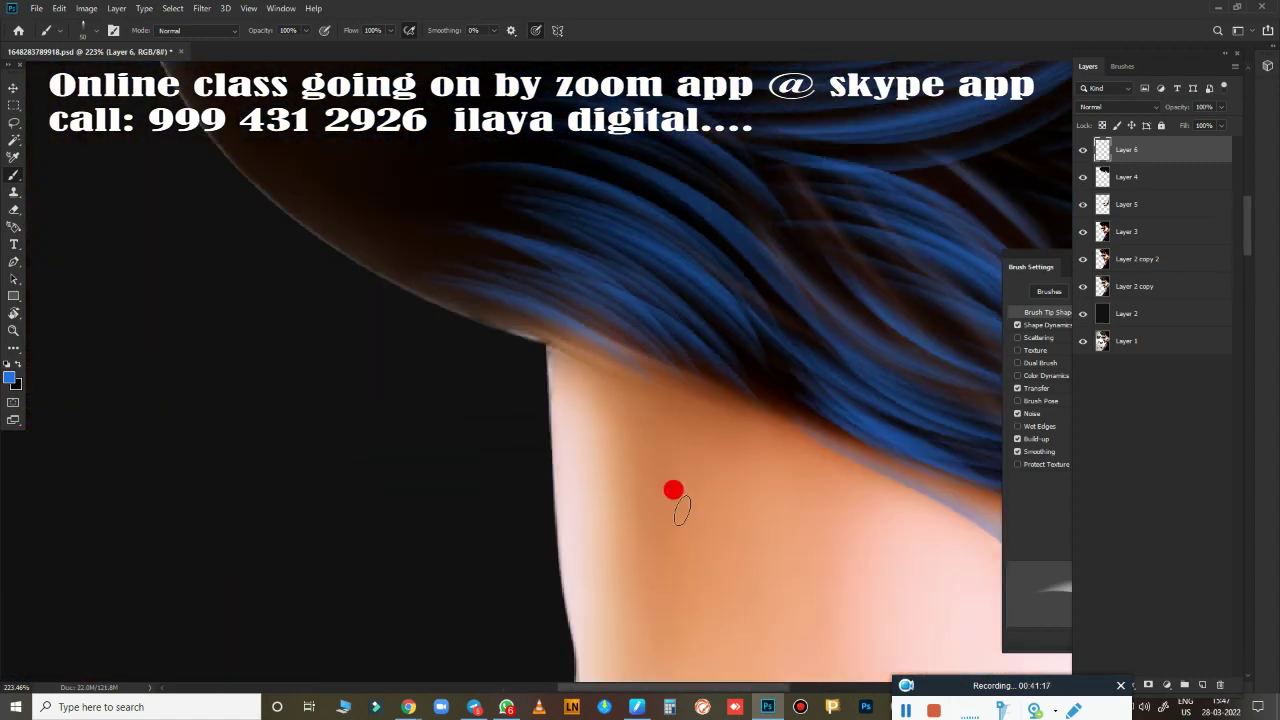
scroll(674, 491, "down", 2)
scroll(746, 543, "up", 1)
scroll(663, 406, "up", 2)
scroll(660, 449, "up", 1)
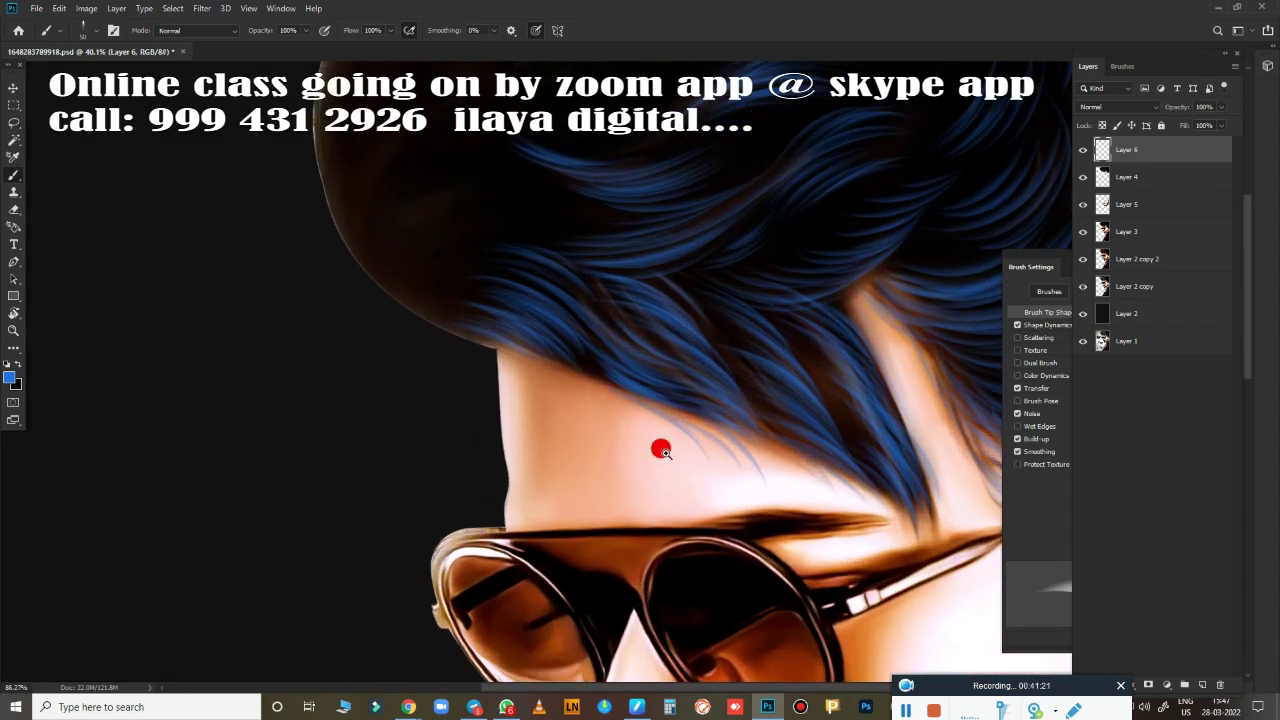
scroll(652, 612, "up", 1)
Rotate the canvas view to a comfortable angle for reaching the back hair.
key("r")
left_click_drag(638, 598, 466, 337)
scroll(563, 371, "up", 2)
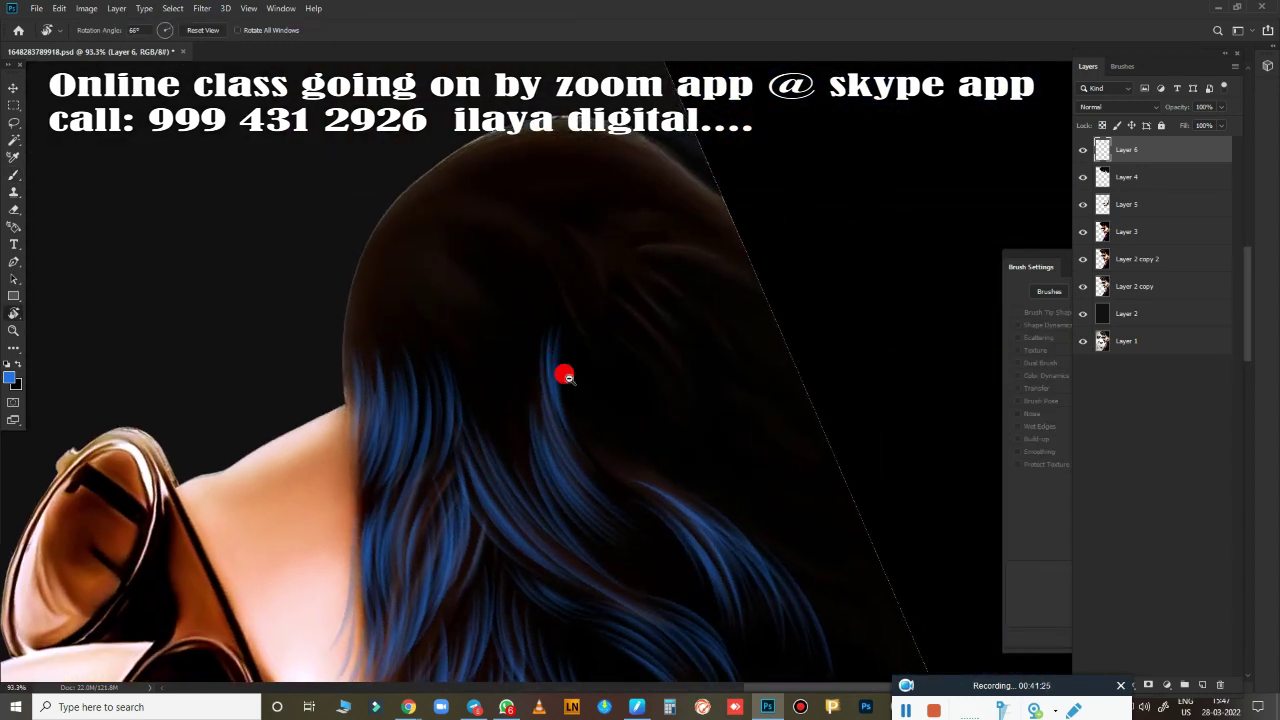
left_click_drag(726, 329, 362, 324)
scroll(600, 391, "down", 2)
key("b")
scroll(626, 452, "up", 1)
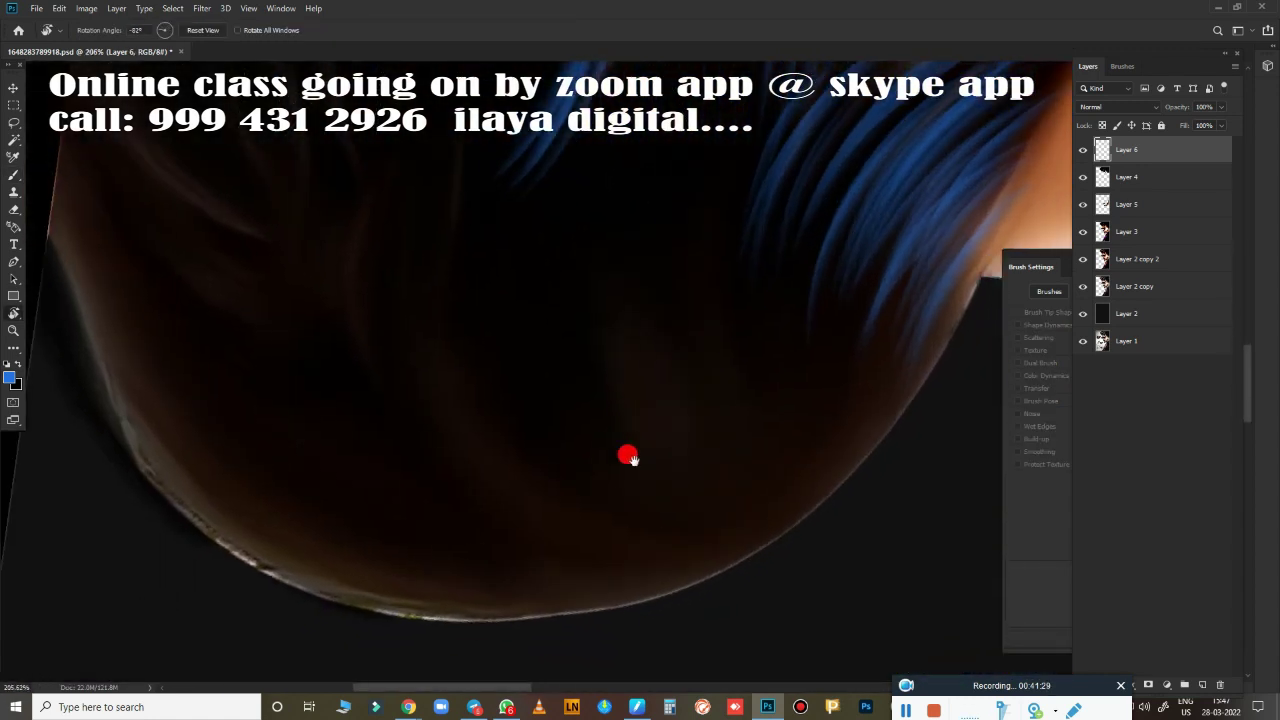
scroll(789, 423, "up", 1)
scroll(609, 555, "up", 1)
Paint blue strands along the curved bottom edge of the hair.
left_click_drag(252, 228, 630, 530)
left_click_drag(239, 294, 680, 560)
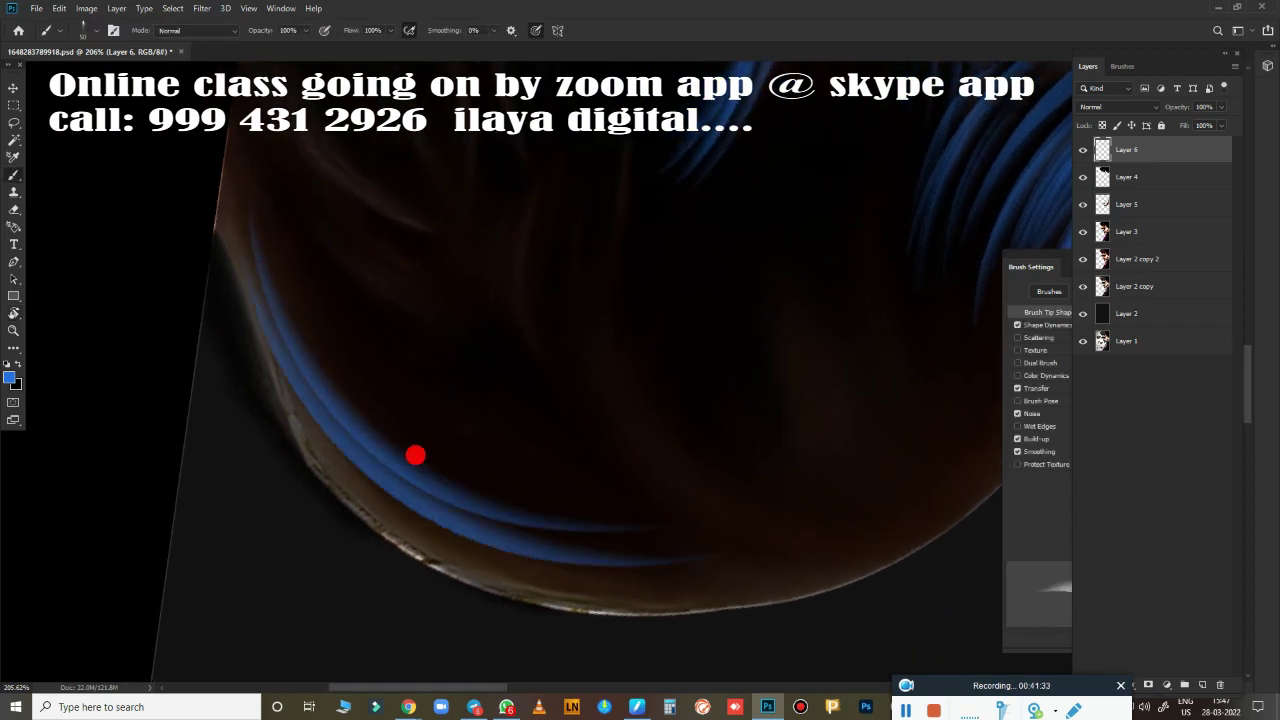
left_click_drag(320, 420, 670, 590)
left_click_drag(340, 491, 684, 520)
scroll(684, 520, "down", 1)
scroll(549, 491, "up", 1)
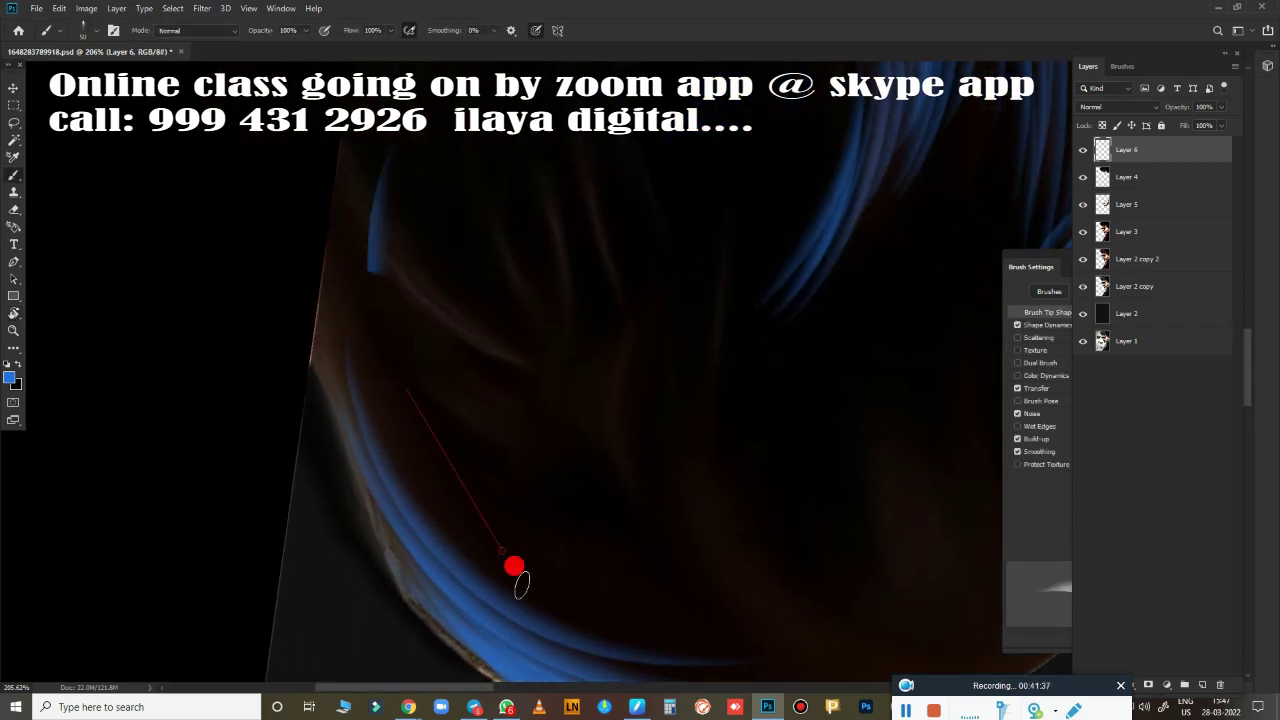
Add thin blue strands following the hair curve and its inner curls.
left_click_drag(514, 563, 370, 275)
mouse_move(494, 446)
left_mouse_down()
mouse_move(320, 320)
mouse_move(520, 491)
mouse_move(600, 590)
left_mouse_up()
scroll(477, 369, "down", 1)
scroll(691, 538, "up", 1)
left_click_drag(691, 538, 514, 543)
left_click_drag(290, 360, 563, 589)
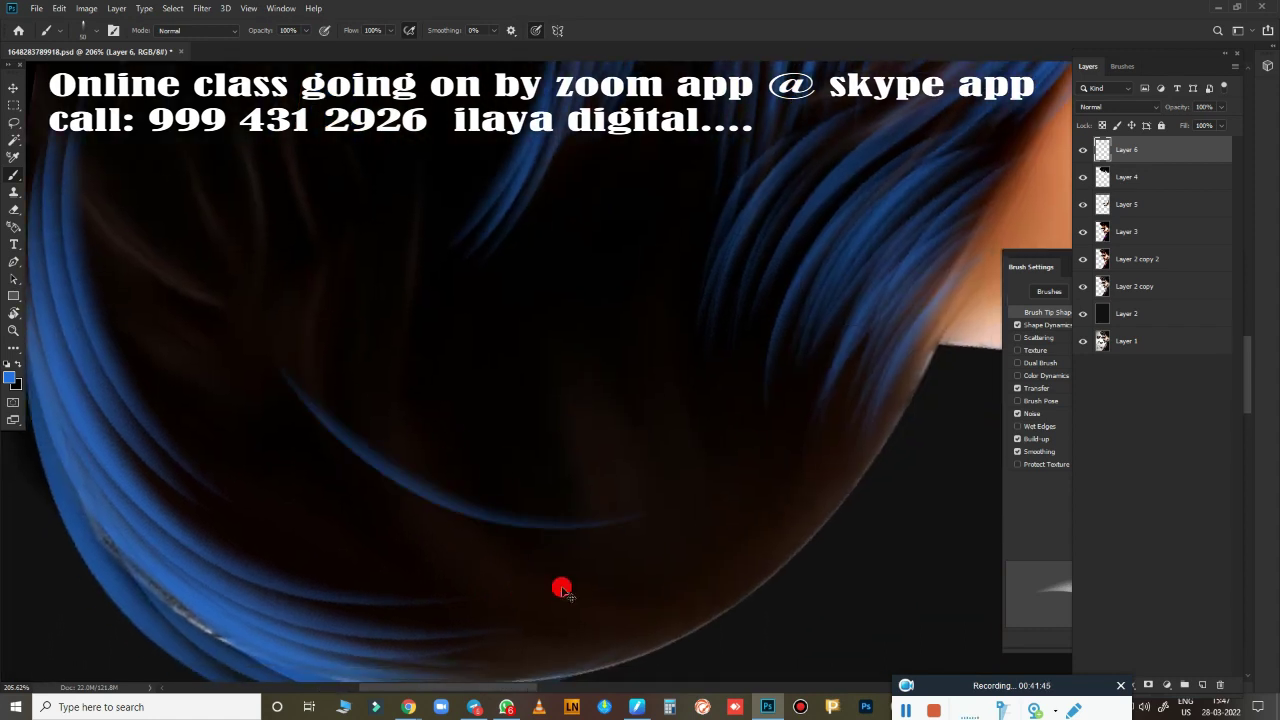
mouse_move(640, 571)
left_mouse_down()
mouse_move(357, 500)
mouse_move(637, 554)
left_mouse_up()
left_click_drag(380, 530, 703, 606)
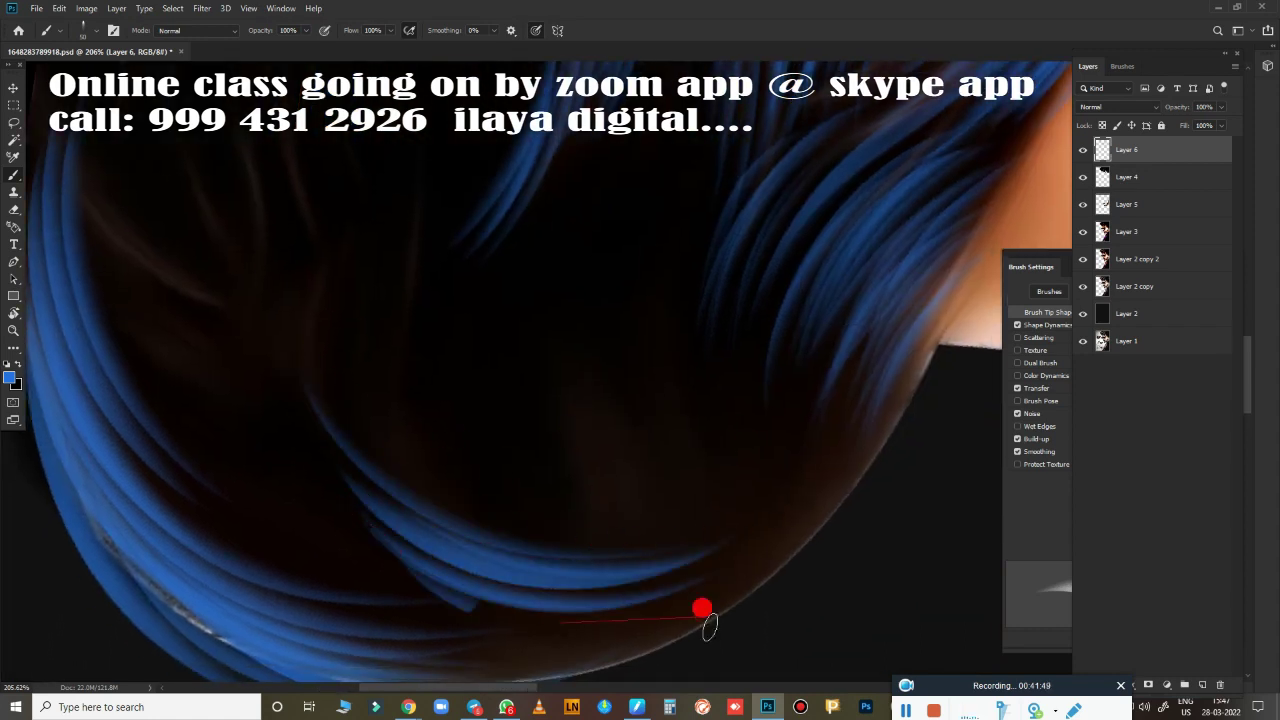
scroll(703, 606, "down", 1)
left_click_drag(371, 443, 676, 391)
scroll(675, 391, "up", 1)
Paint blue strands along the left hair curves and a bright arcing strand.
mouse_move(313, 209)
left_mouse_down()
mouse_move(631, 474)
mouse_move(343, 306)
mouse_move(711, 541)
left_mouse_up()
left_click_drag(286, 194, 471, 489)
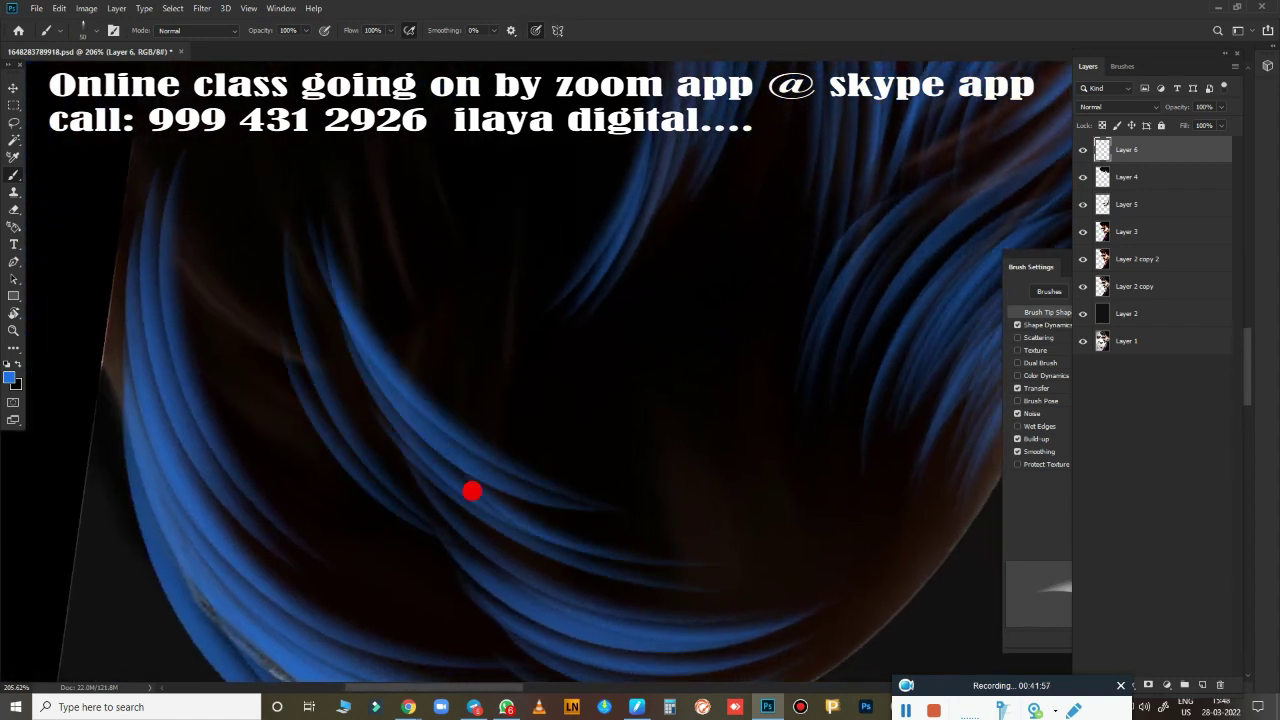
left_click_drag(480, 626, 319, 455)
mouse_move(757, 631)
left_mouse_down()
mouse_move(686, 437)
mouse_move(883, 466)
mouse_move(689, 563)
mouse_move(712, 561)
mouse_move(686, 434)
mouse_move(669, 449)
mouse_move(777, 429)
mouse_move(668, 436)
mouse_move(709, 434)
mouse_move(463, 414)
mouse_move(586, 414)
mouse_move(358, 489)
left_mouse_up()
key("r")
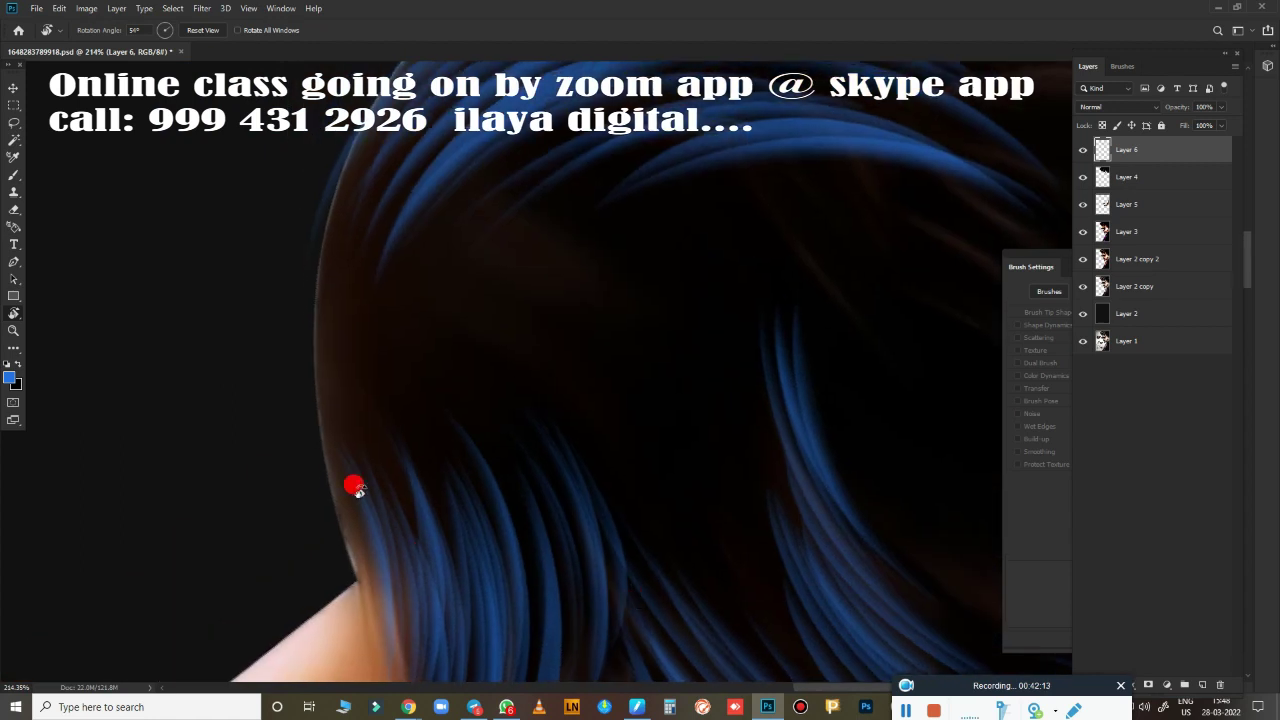
key("b")
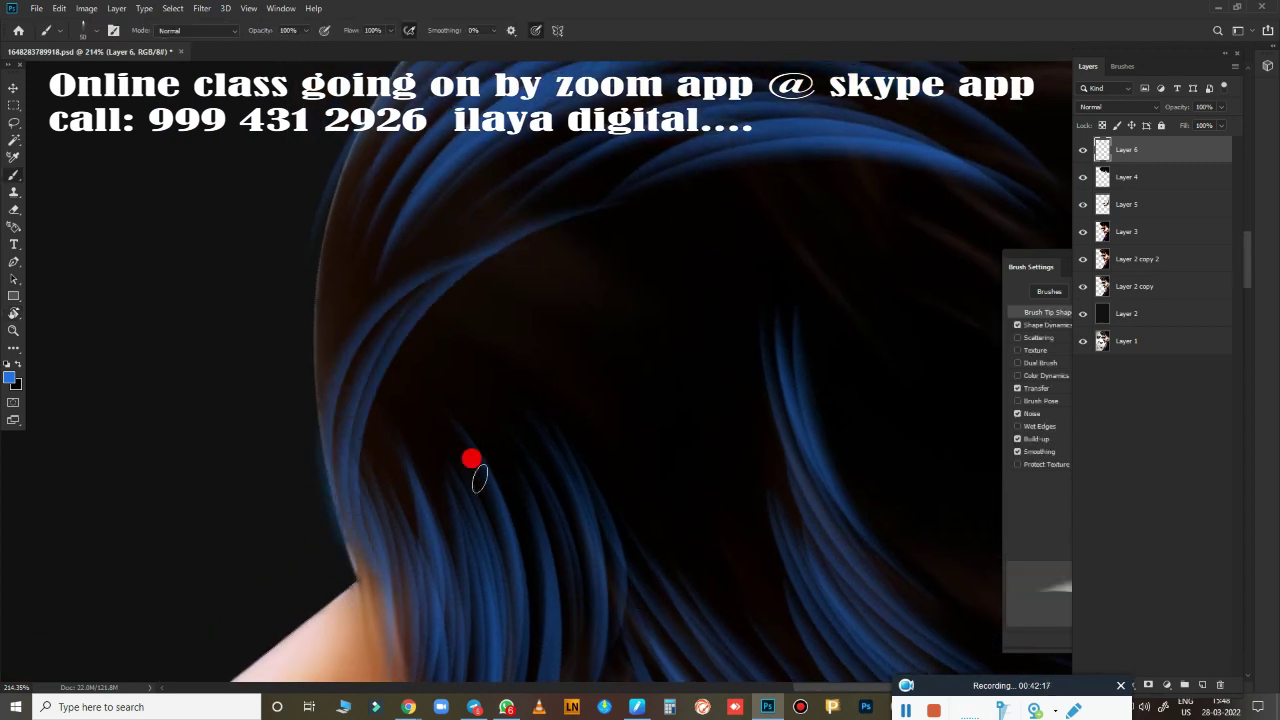
mouse_move(471, 459)
left_mouse_down()
mouse_move(426, 300)
mouse_move(414, 457)
mouse_move(443, 323)
mouse_move(840, 277)
mouse_move(763, 246)
mouse_move(423, 243)
mouse_move(291, 389)
mouse_move(311, 544)
left_mouse_up()
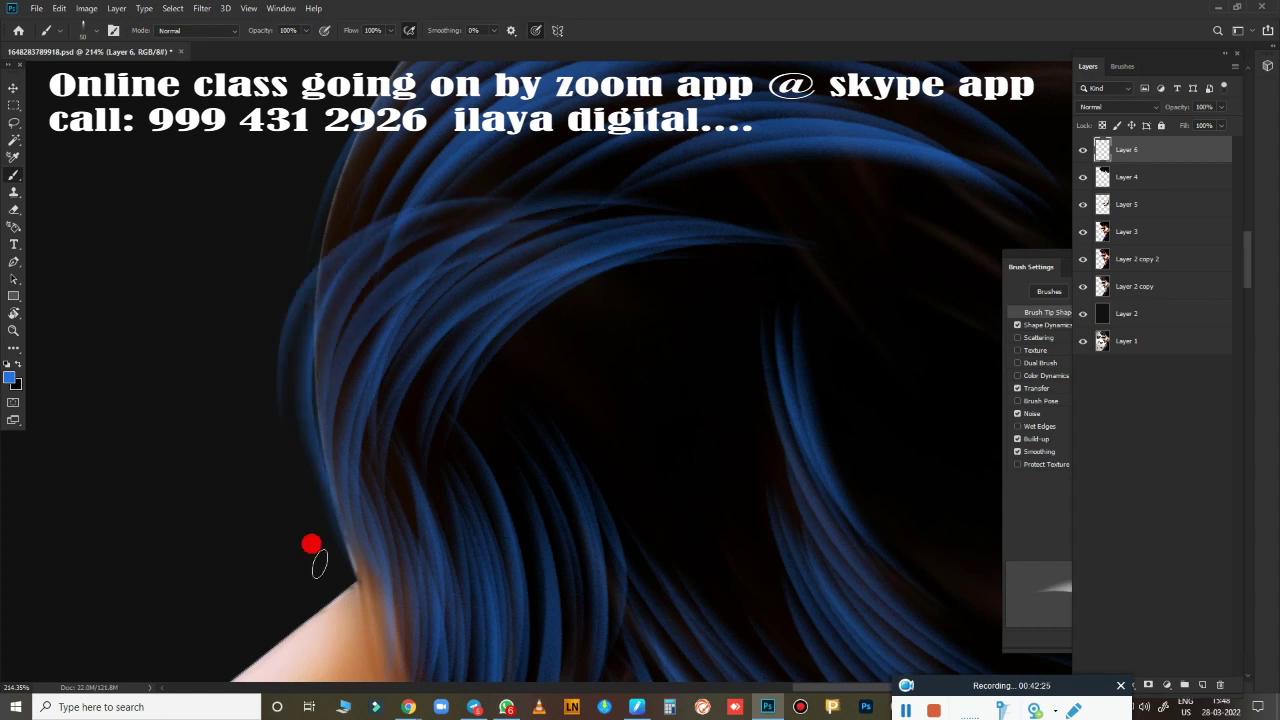
Paint curved strands rising from the lower left, redoing two unsatisfactory strokes.
key("r")
mouse_move(428, 623)
left_mouse_down()
mouse_move(706, 288)
mouse_move(748, 289)
mouse_move(560, 463)
mouse_move(546, 569)
left_mouse_up()
key("b")
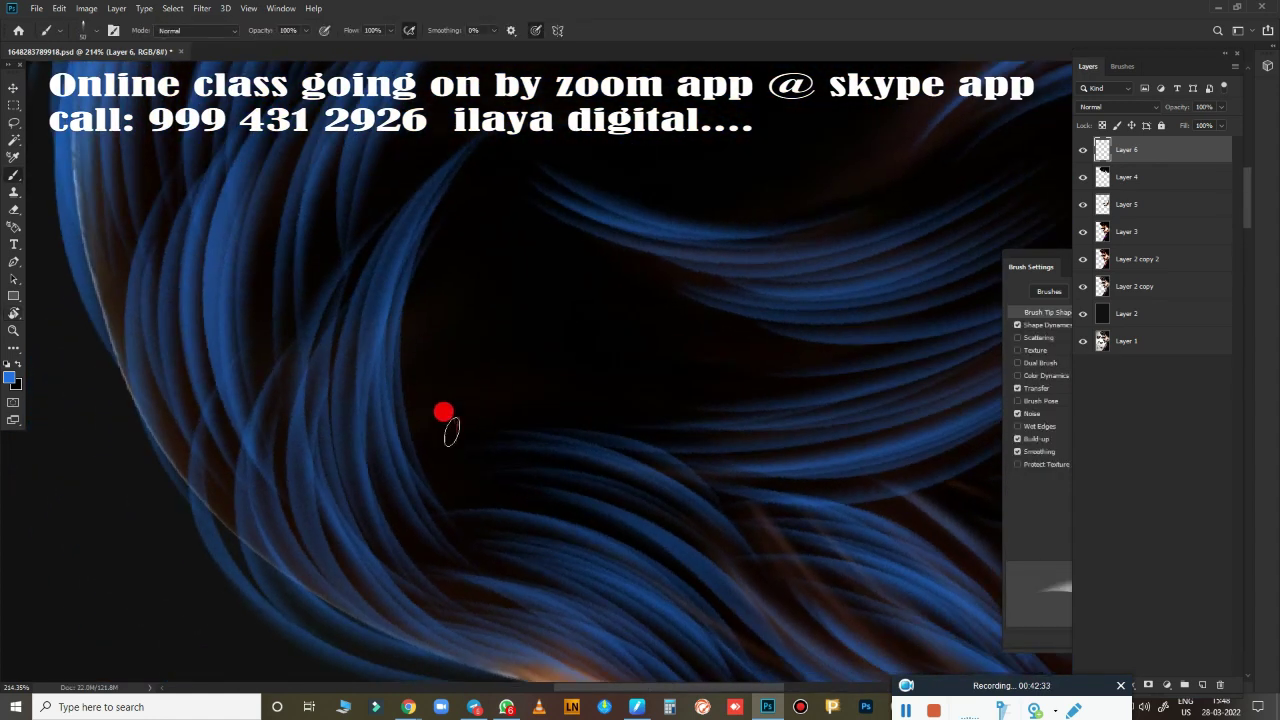
left_click_drag(630, 295, 472, 396)
key("ctrl+z")
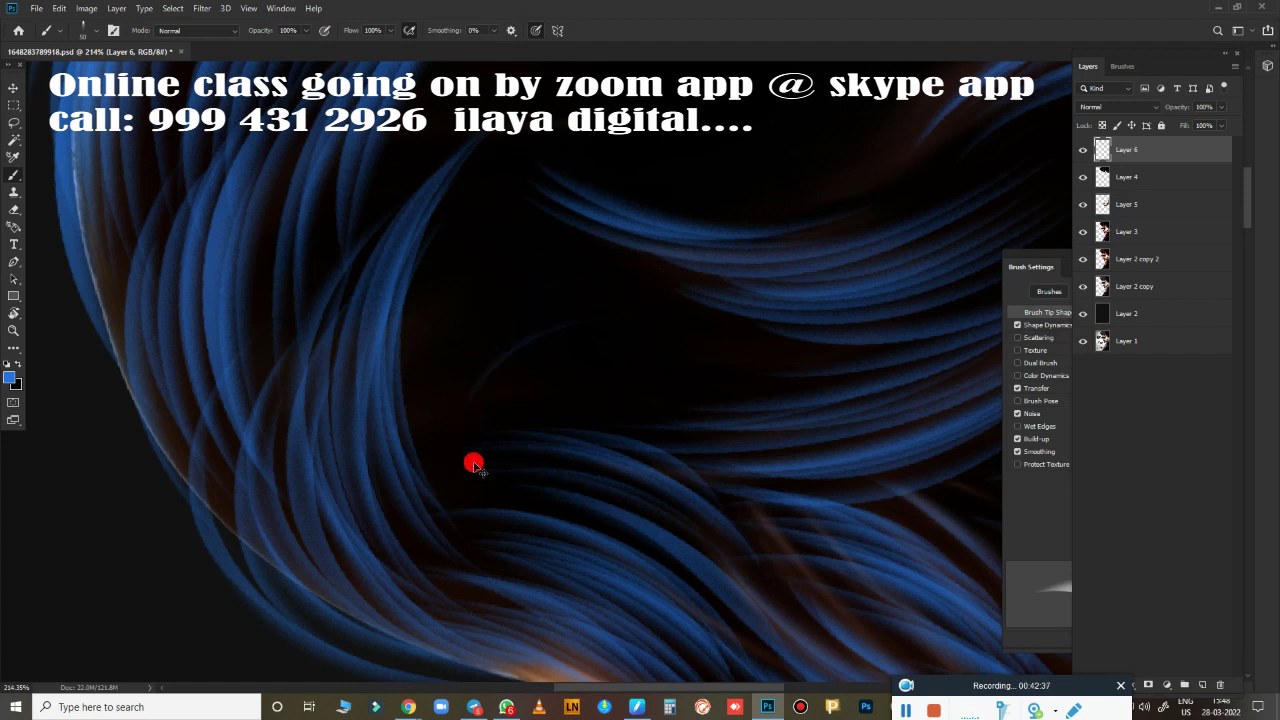
left_click_drag(472, 440, 600, 290)
mouse_move(409, 379)
left_mouse_down()
mouse_move(482, 464)
mouse_move(689, 349)
left_mouse_up()
left_click_drag(515, 465, 694, 347)
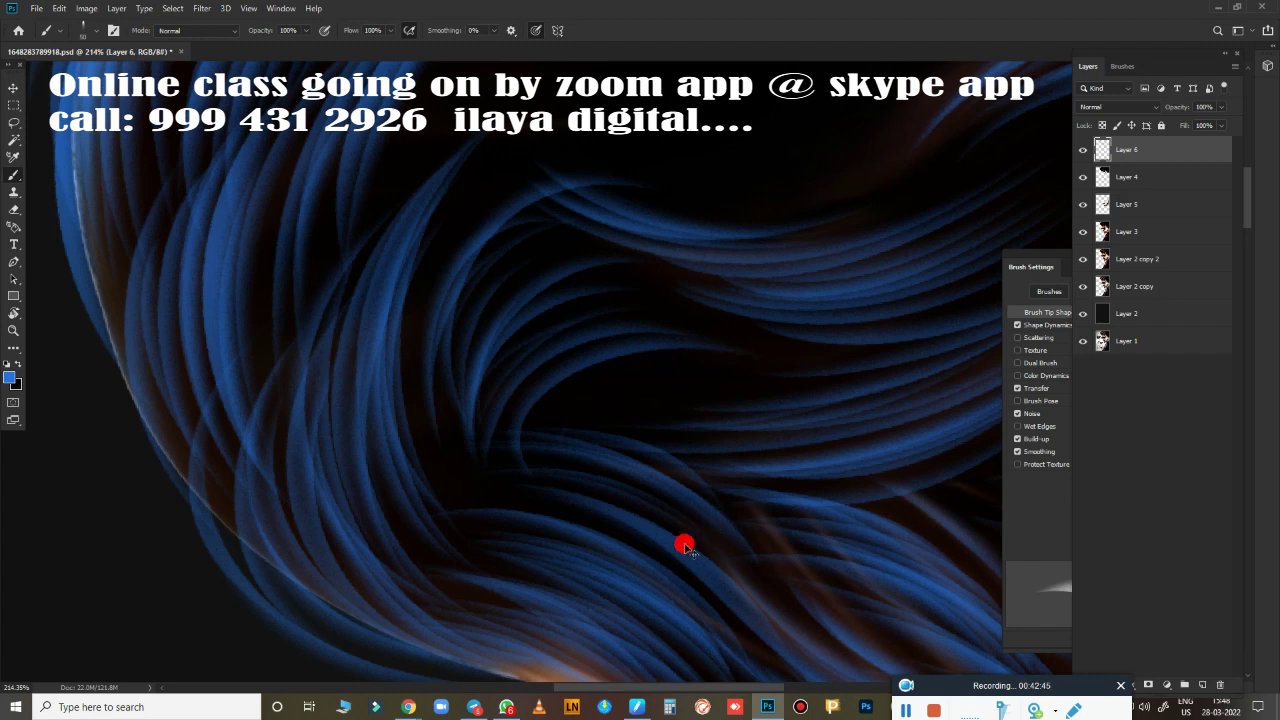
key("ctrl+z")
left_click_drag(460, 489, 800, 391)
Streak curved blue strands across the darker upper and middle hair.
left_click_drag(580, 531, 483, 697)
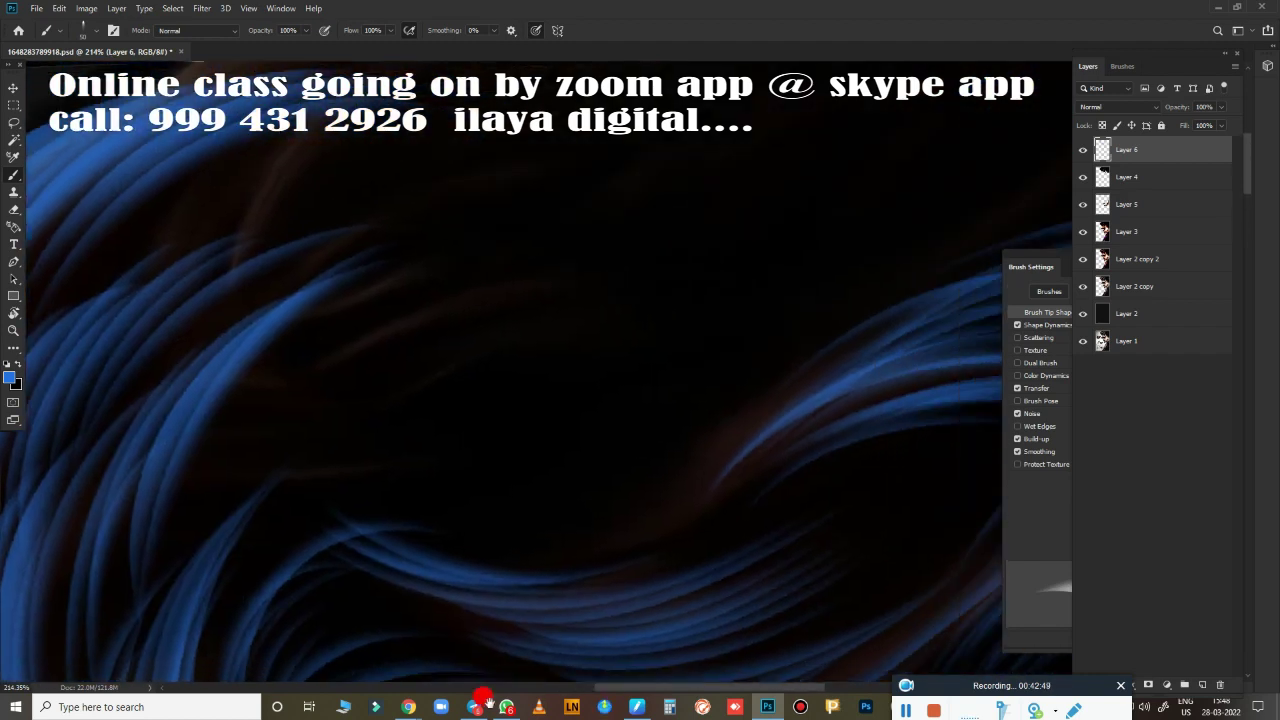
left_click_drag(486, 266, 717, 277)
left_click_drag(406, 277, 897, 232)
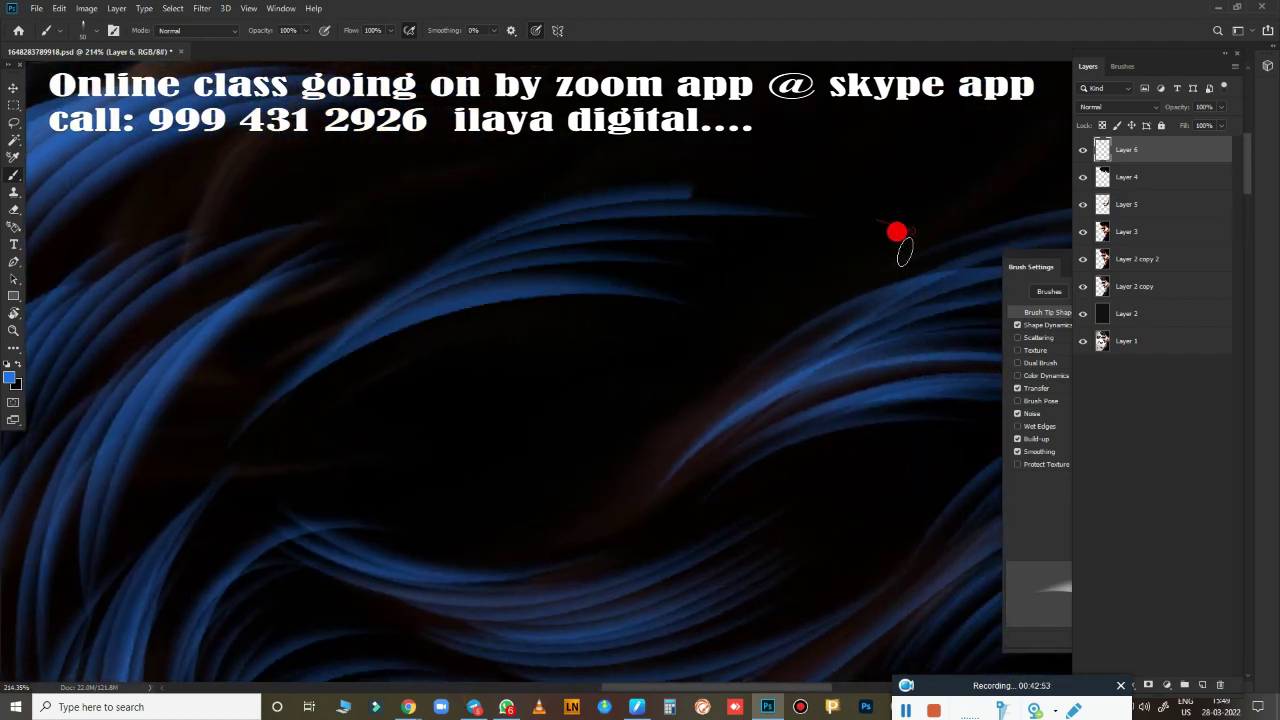
left_click_drag(532, 212, 849, 131)
left_click_drag(570, 186, 976, 126)
left_click_drag(248, 472, 451, 374)
mouse_move(378, 422)
left_mouse_down()
mouse_move(481, 347)
mouse_move(786, 314)
left_mouse_up()
left_click_drag(580, 305, 698, 263)
left_click_drag(540, 443, 669, 417)
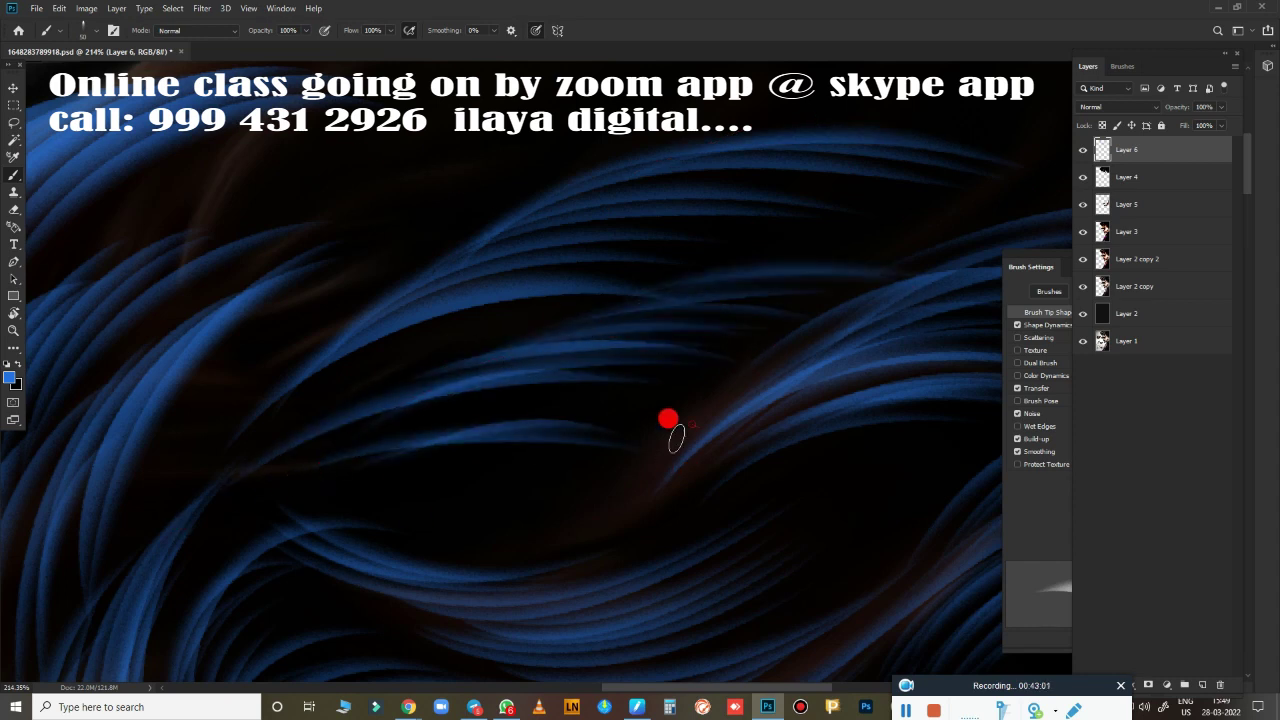
mouse_move(400, 500)
left_mouse_down()
mouse_move(489, 509)
mouse_move(671, 477)
mouse_move(752, 388)
mouse_move(248, 495)
left_mouse_up()
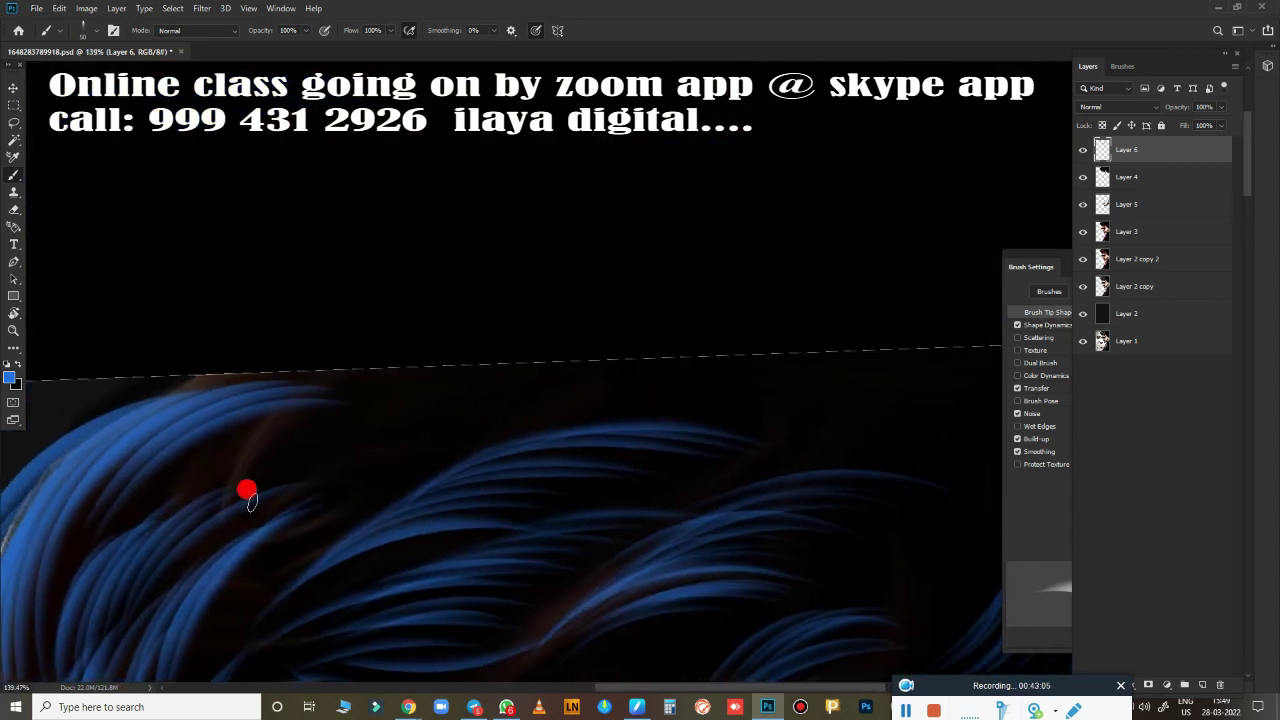
Paint blue strands across the upper hair up to the top edge.
mouse_move(453, 407)
left_mouse_down()
mouse_move(581, 384)
mouse_move(559, 364)
left_mouse_up()
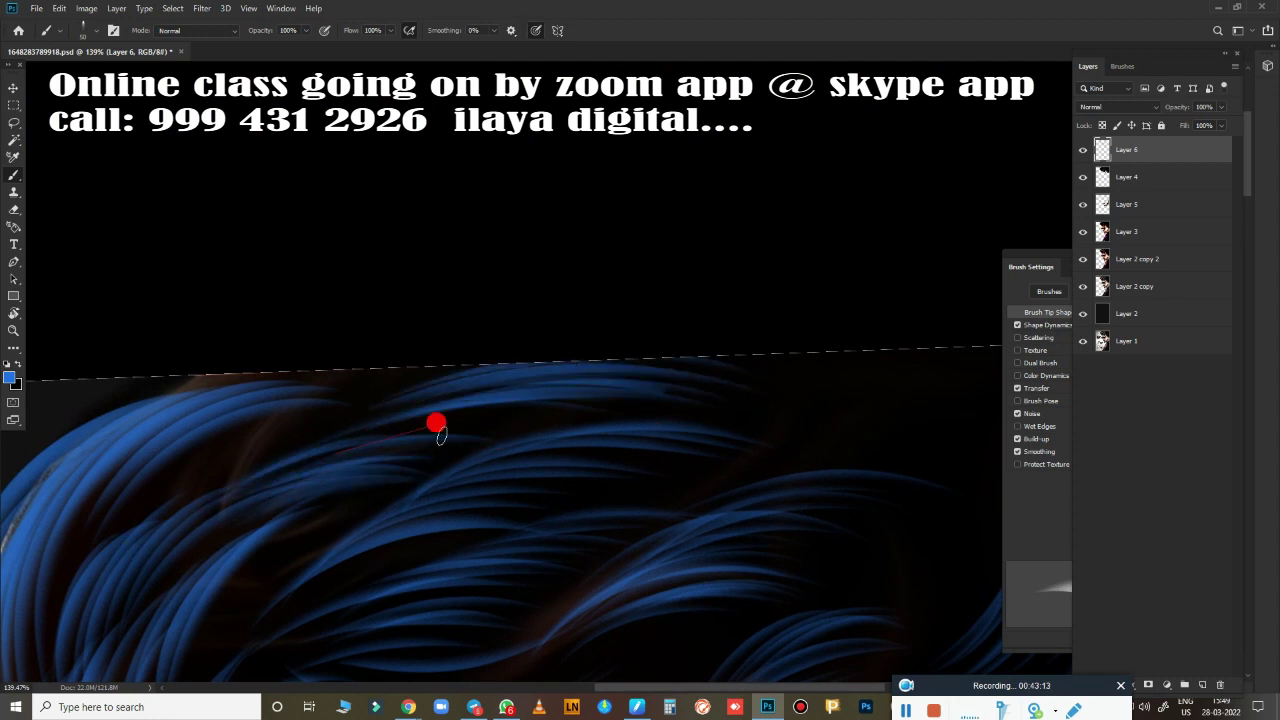
left_click_drag(395, 440, 531, 380)
mouse_move(333, 420)
left_mouse_down()
mouse_move(360, 531)
mouse_move(340, 473)
mouse_move(630, 350)
mouse_move(399, 372)
mouse_move(654, 326)
mouse_move(220, 514)
left_mouse_up()
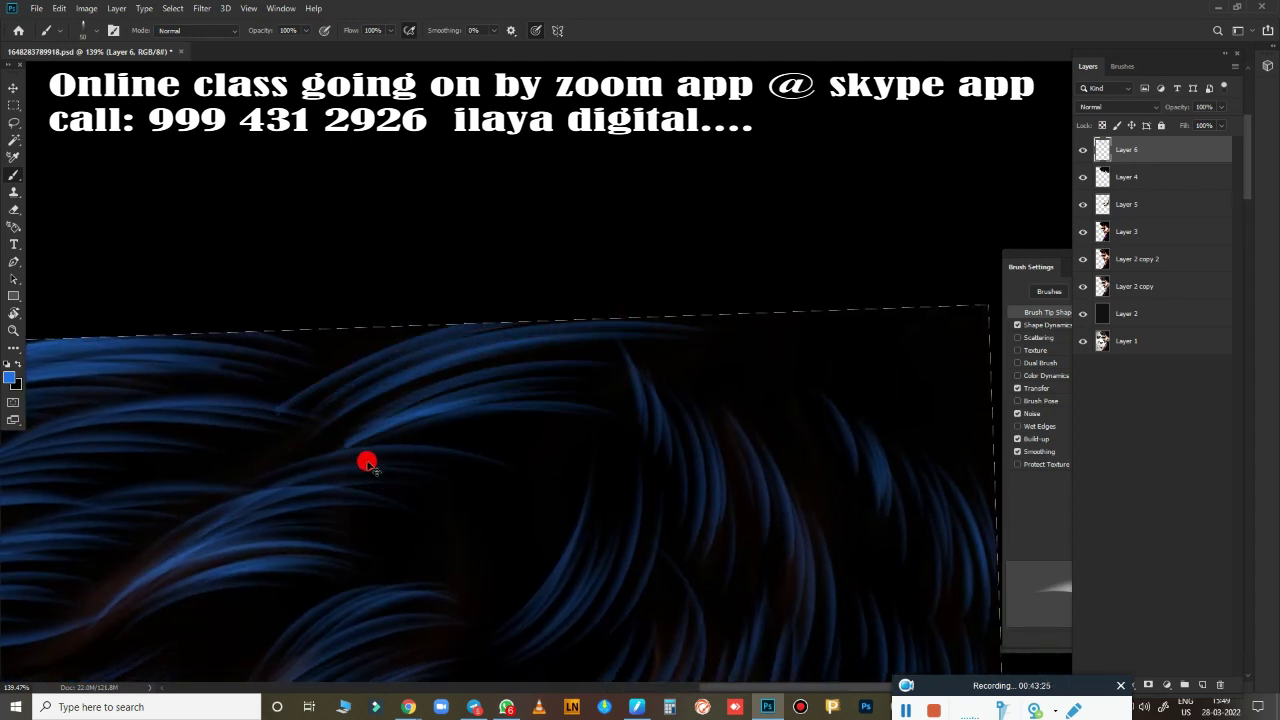
left_click_drag(367, 463, 433, 331)
left_click_drag(367, 404, 469, 455)
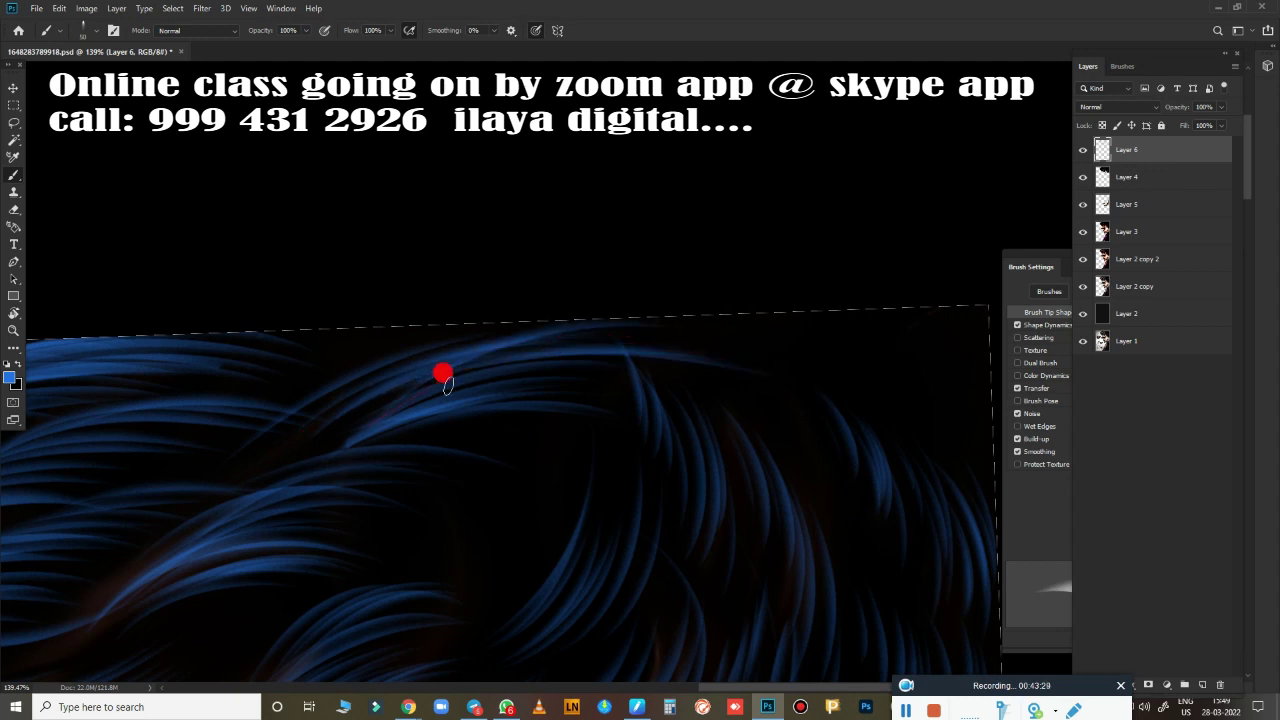
left_click_drag(447, 385, 631, 326)
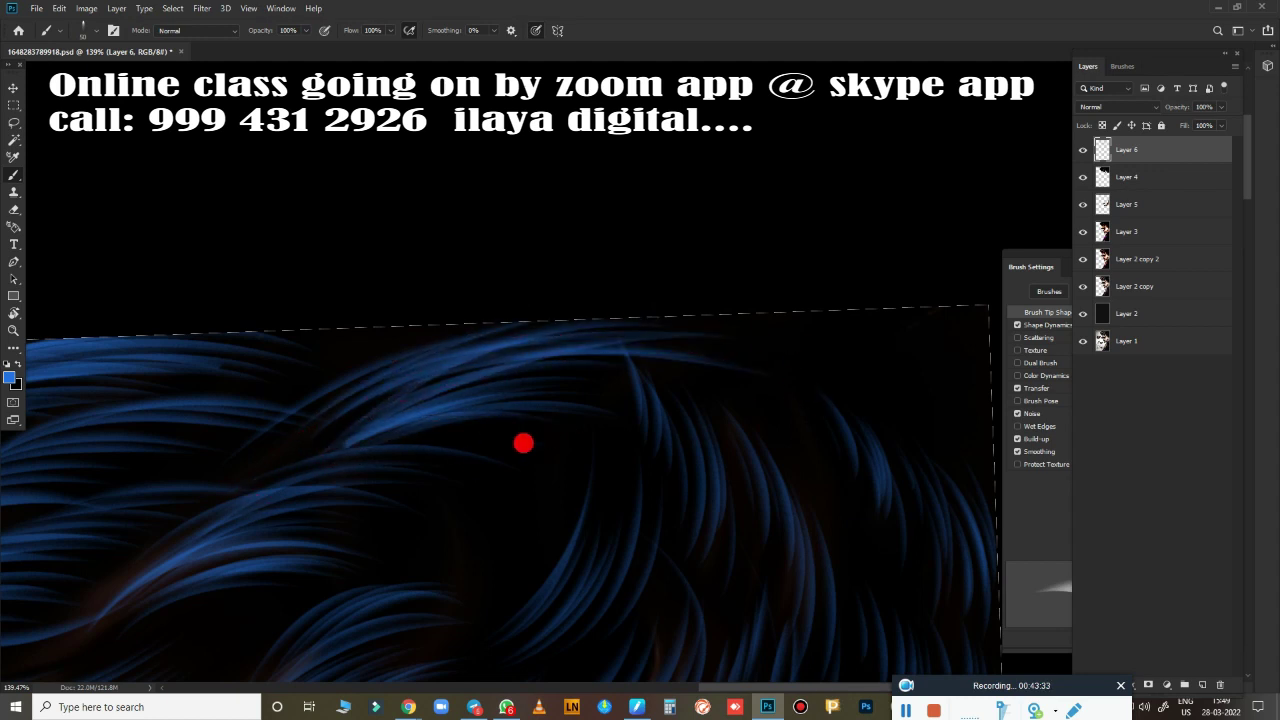
Zoom and pan out to view the whole blue-streaked head.
scroll(507, 610, "down", 5)
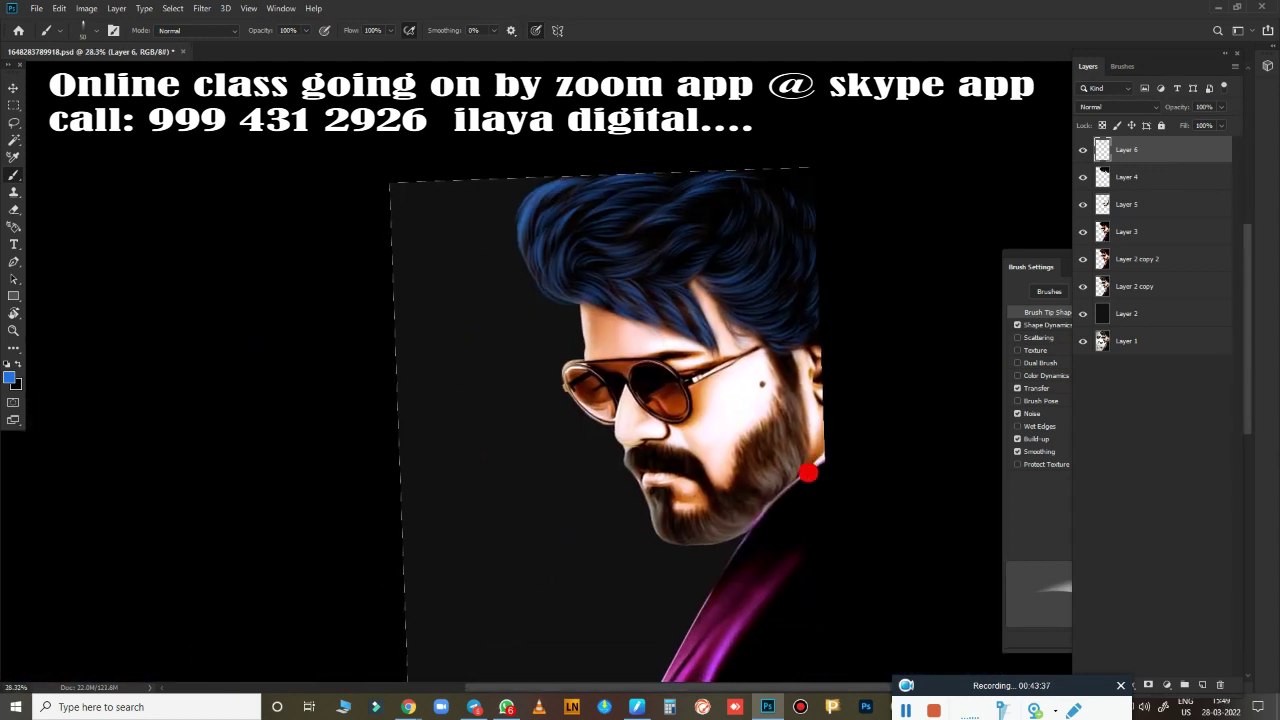
scroll(743, 286, "up", 2)
scroll(766, 343, "up", 3)
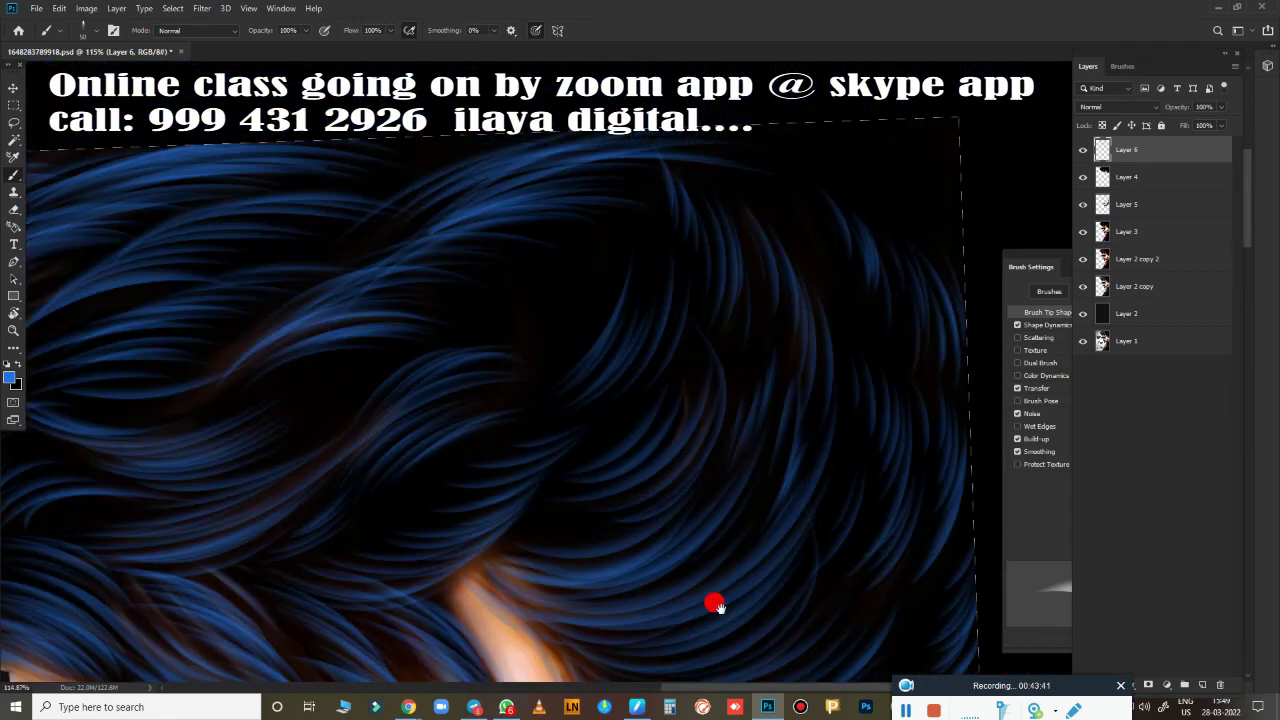
scroll(714, 603, "up", 2)
scroll(751, 546, "up", 1)
mouse_move(444, 373)
left_mouse_down()
mouse_move(481, 457)
mouse_move(666, 343)
mouse_move(748, 262)
left_mouse_up()
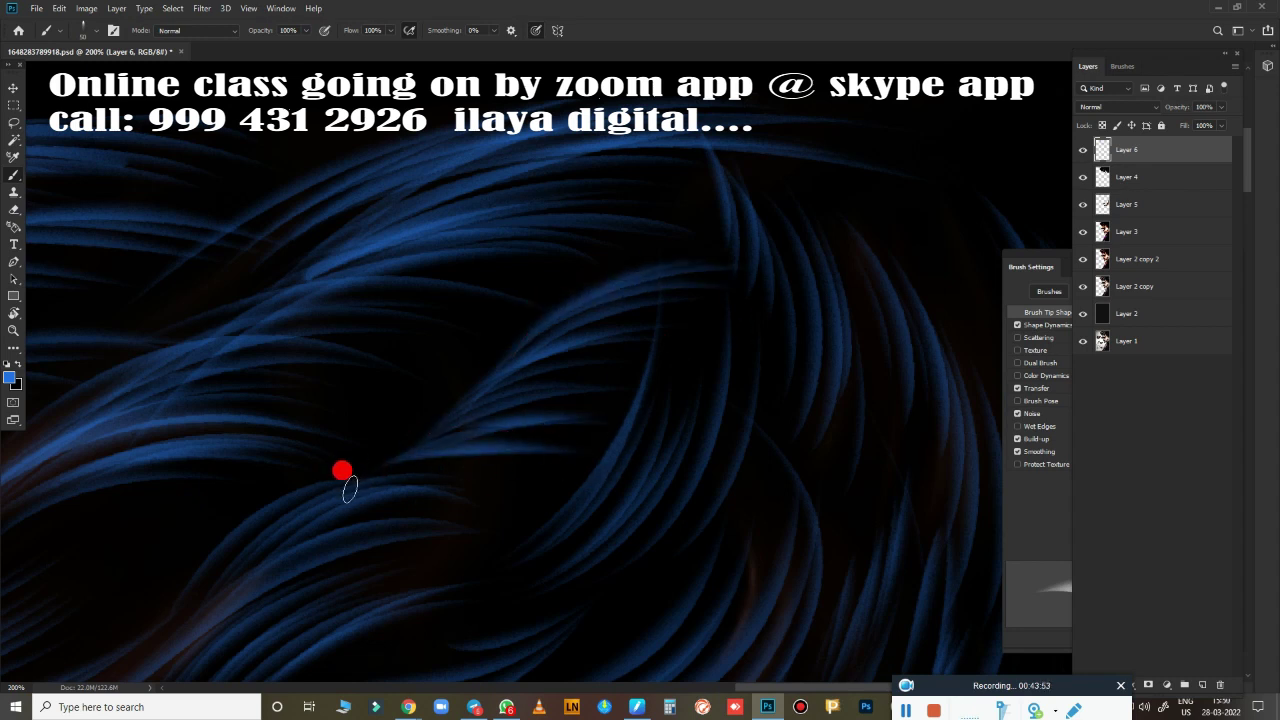
scroll(674, 520, "down", 5)
left_click_drag(674, 520, 722, 258)
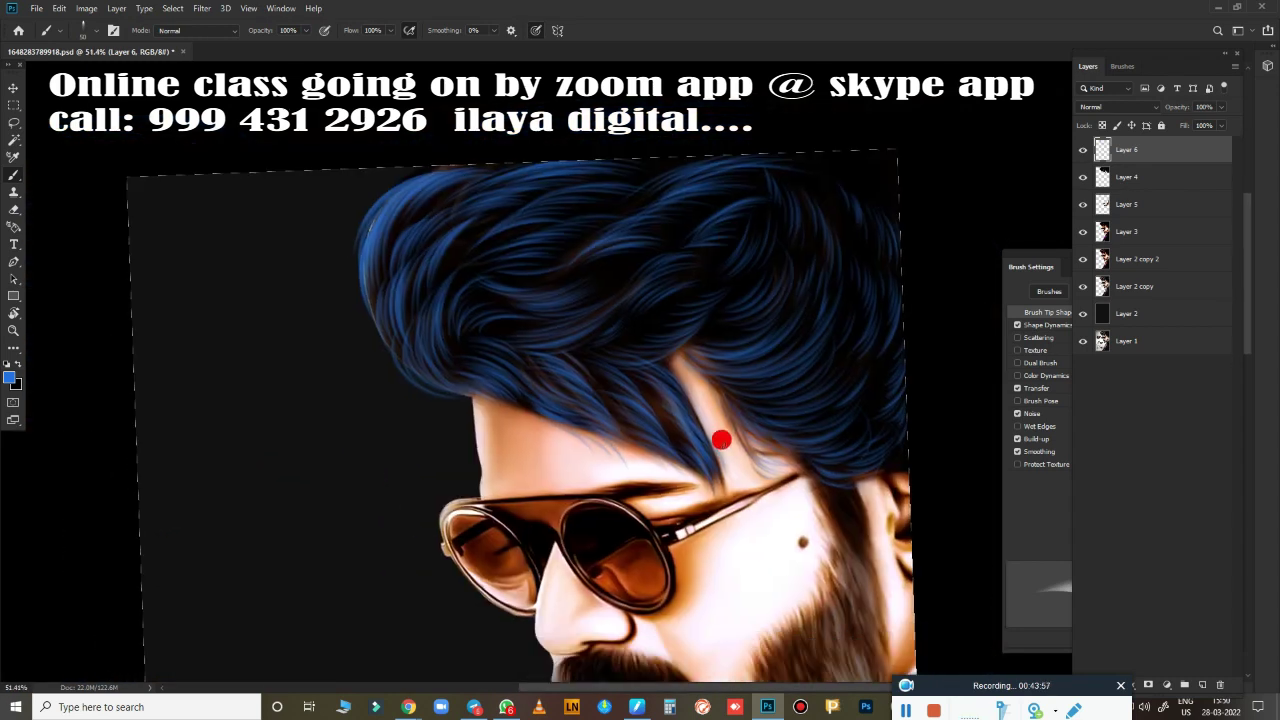
Try lowering Layer 4's lightness to -15 in Hue/Saturation, then cancel it.
left_click(1127, 174)
key("ctrl+u")
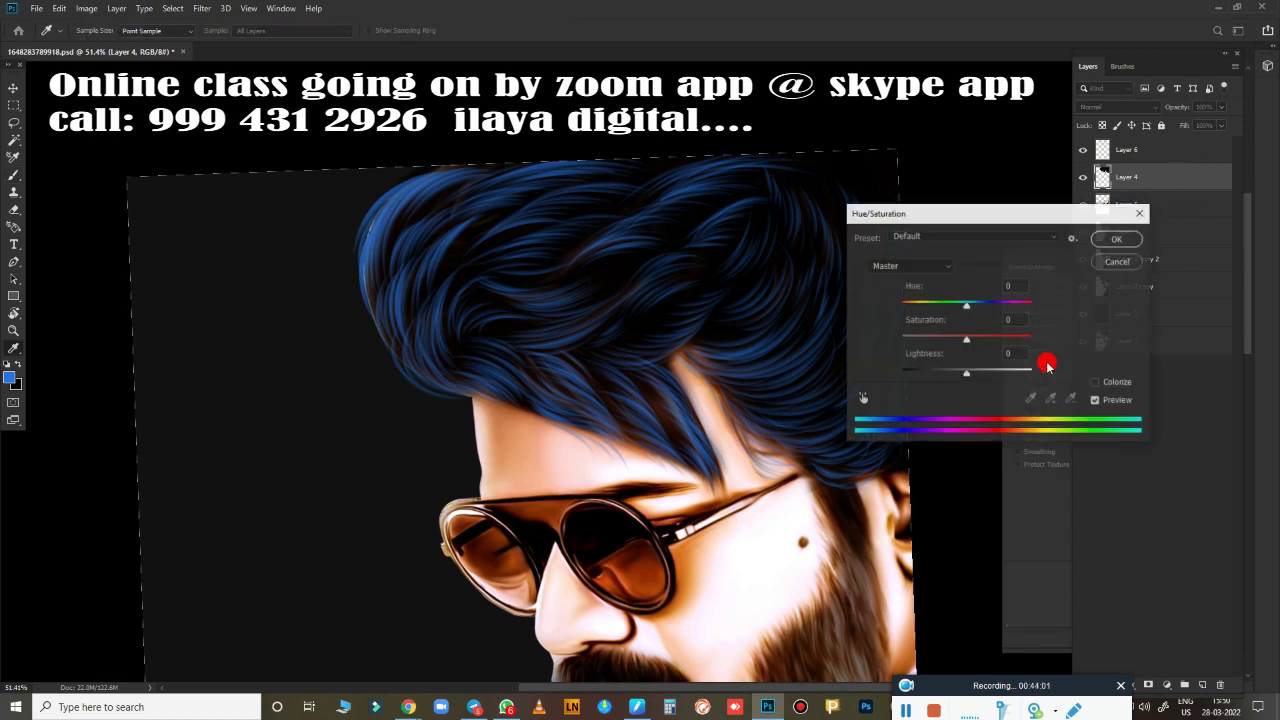
mouse_move(966, 371)
left_mouse_down()
mouse_move(923, 371)
mouse_move(971, 374)
left_mouse_up()
key("Return")
key("b")
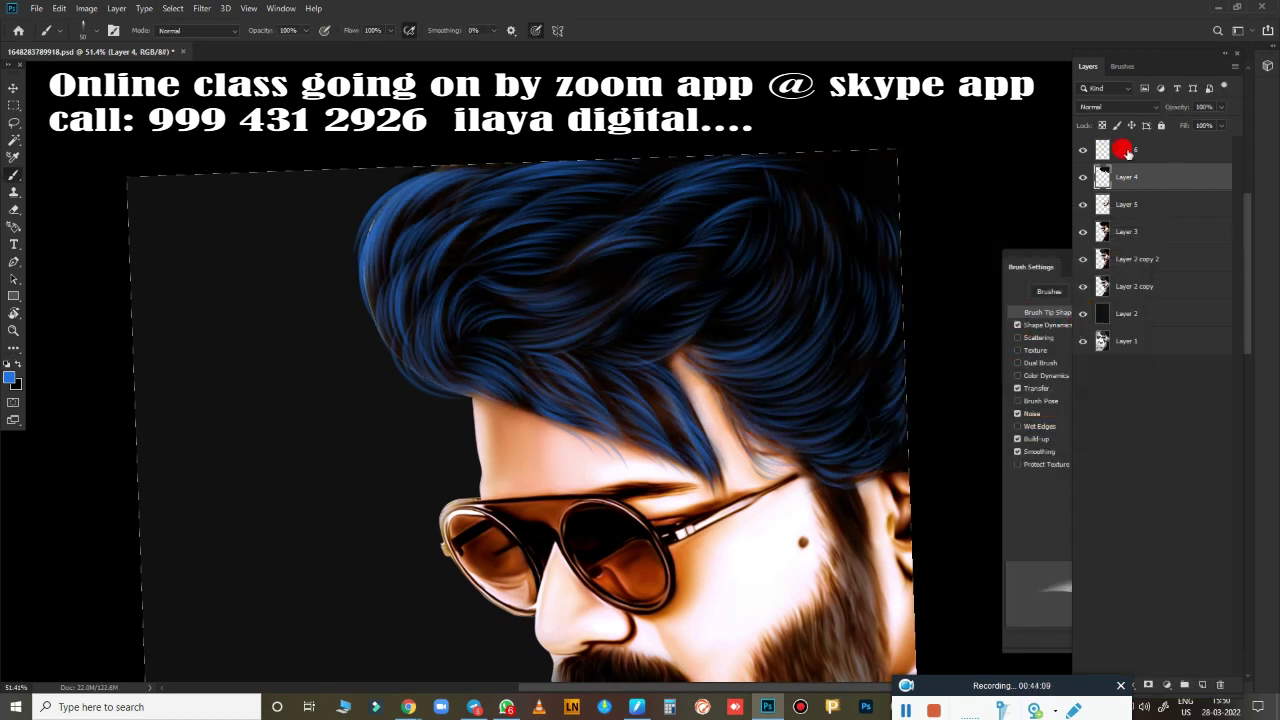
Toggle Layers 4 and 6 off and on to compare against the original hair.
left_click(1081, 179)
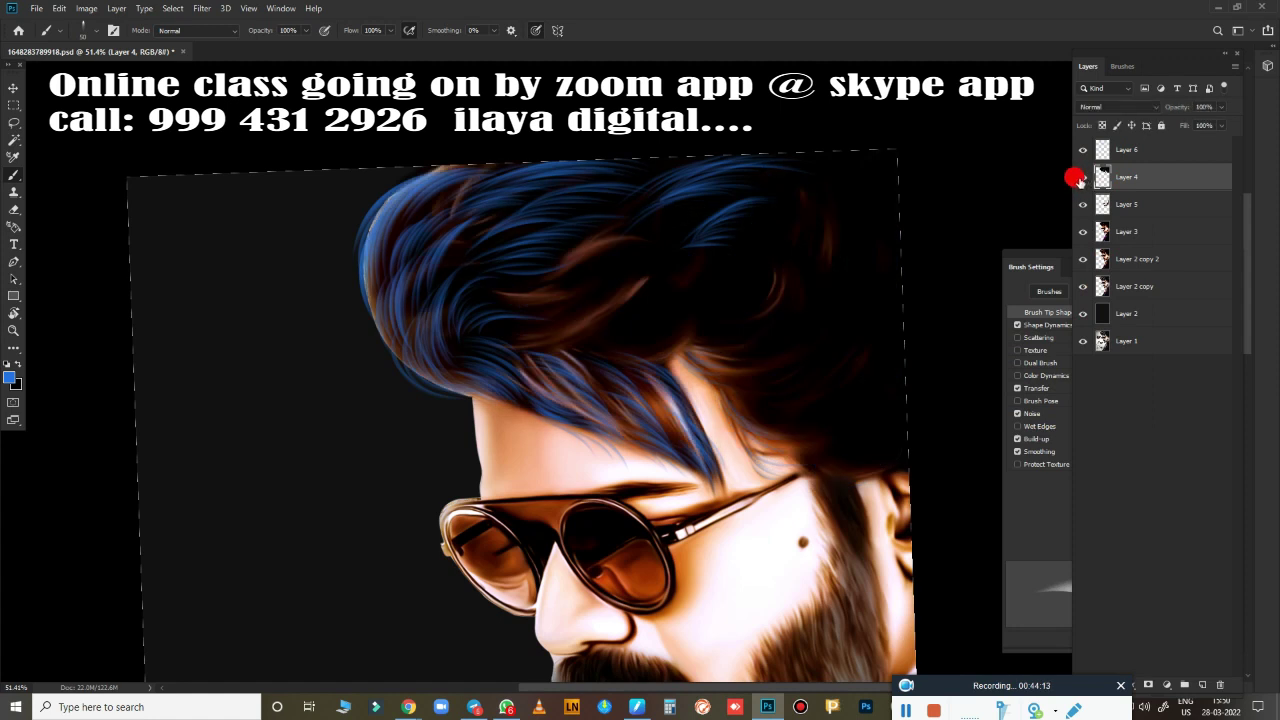
left_click(1080, 178)
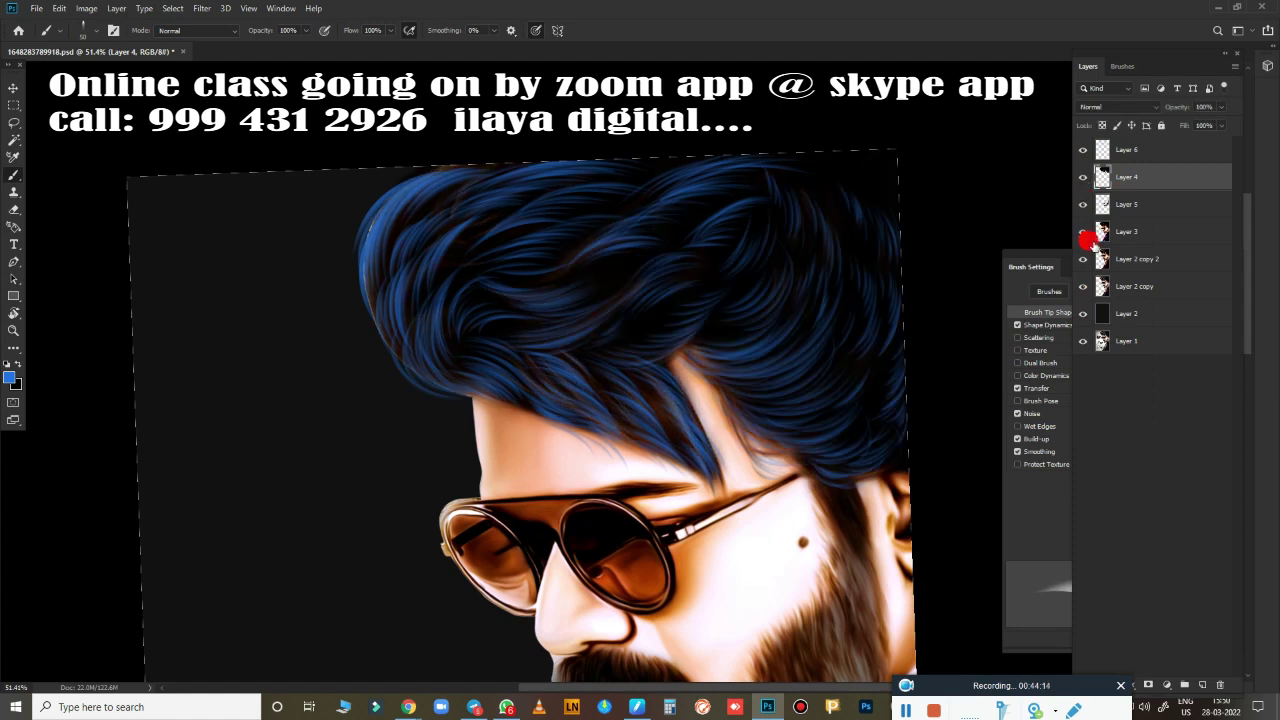
left_click(1080, 178)
left_click(1080, 178)
left_click(1100, 149)
left_click(1081, 150)
left_click(1081, 150)
left_click(1081, 150)
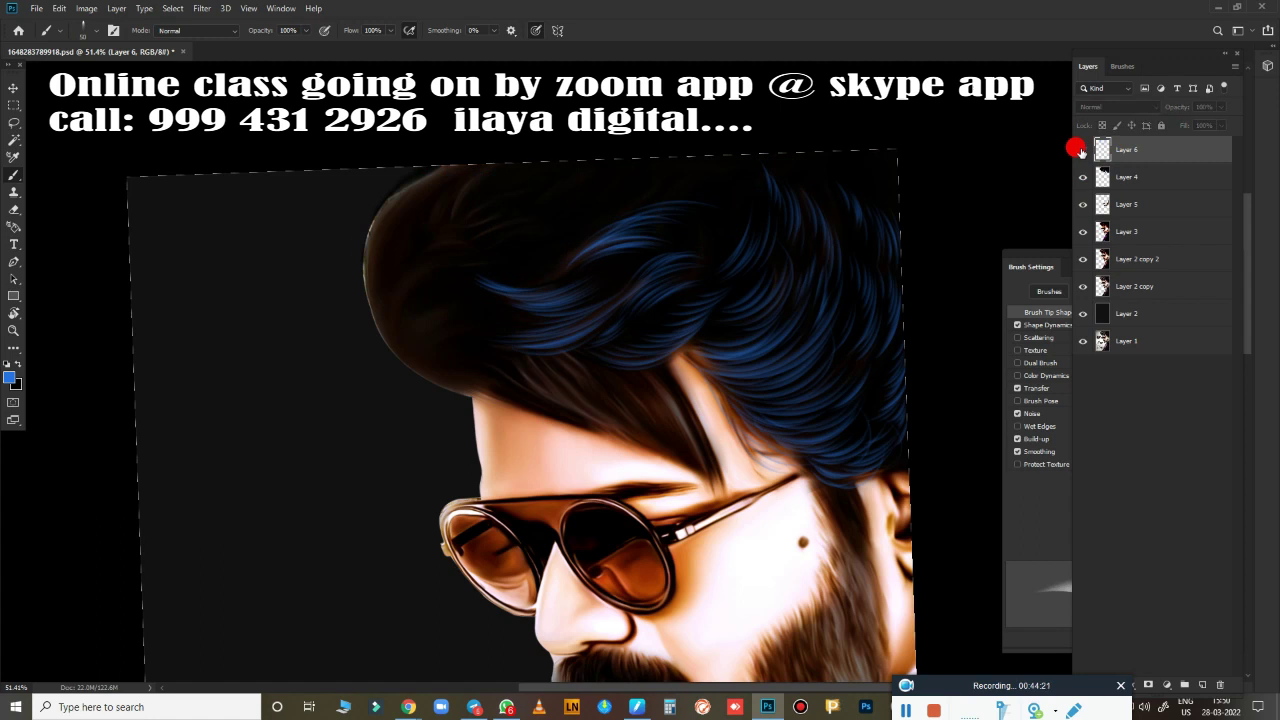
left_click(1081, 150)
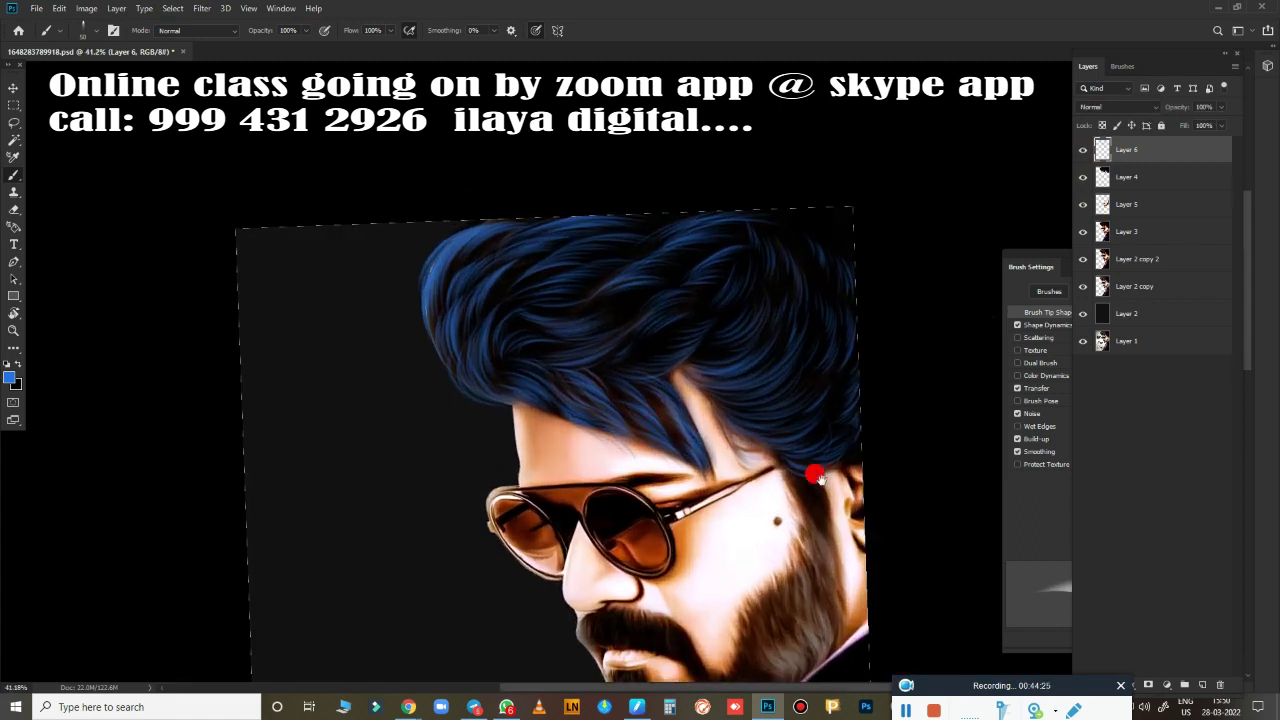
Zoom in on the temple and sideburn, then zoom back out to review the portrait.
scroll(790, 445, "up", 2)
scroll(715, 420, "up", 1)
scroll(705, 410, "up", 1)
scroll(722, 400, "up", 2)
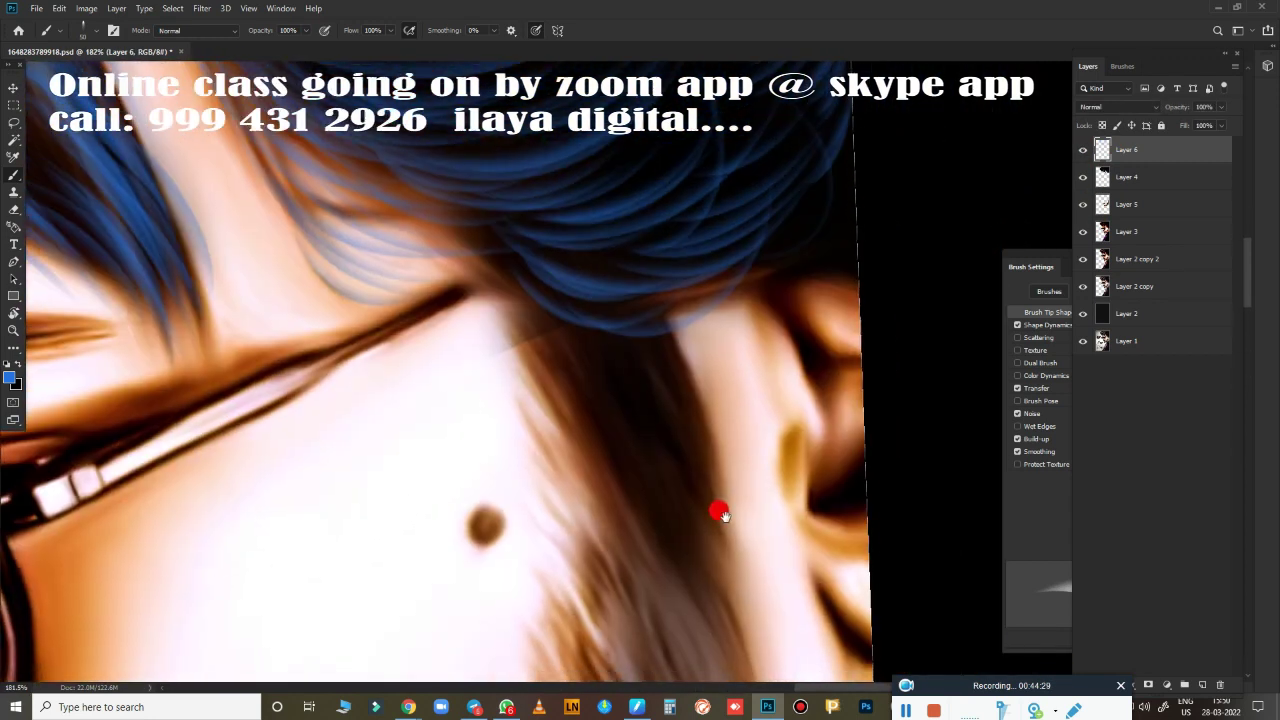
scroll(484, 344, "up", 1)
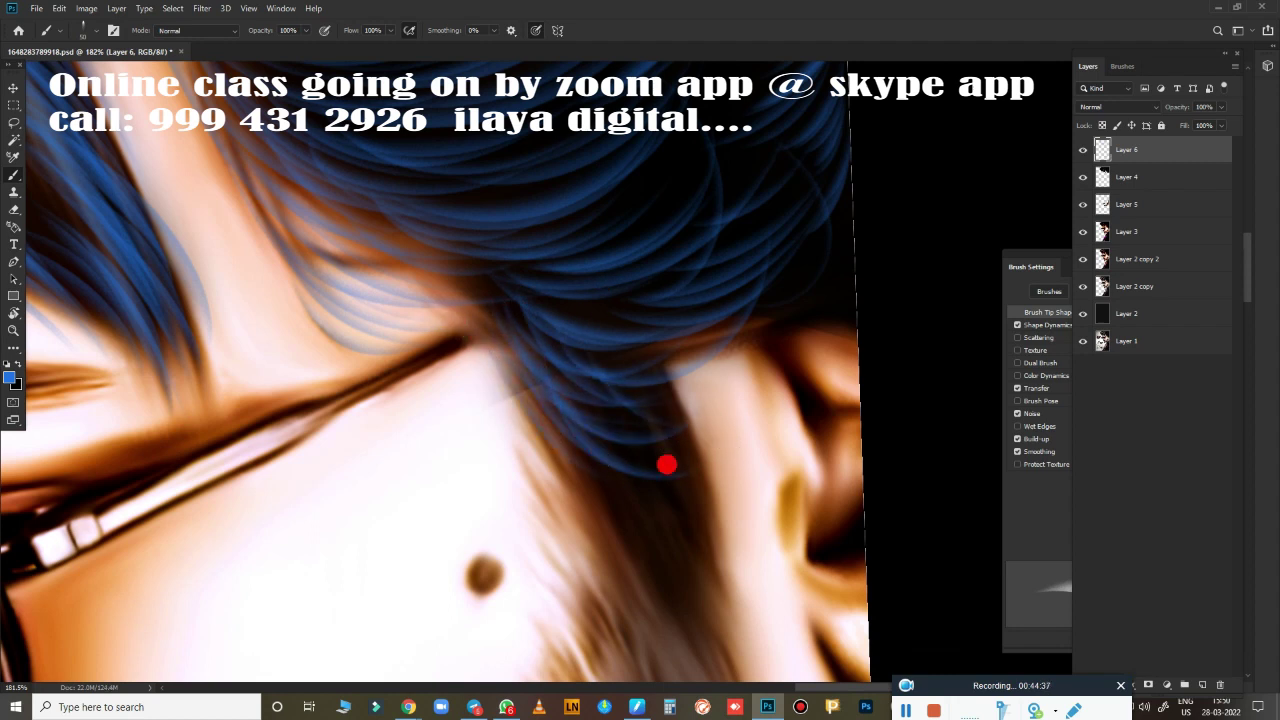
left_click_drag(540, 425, 575, 270)
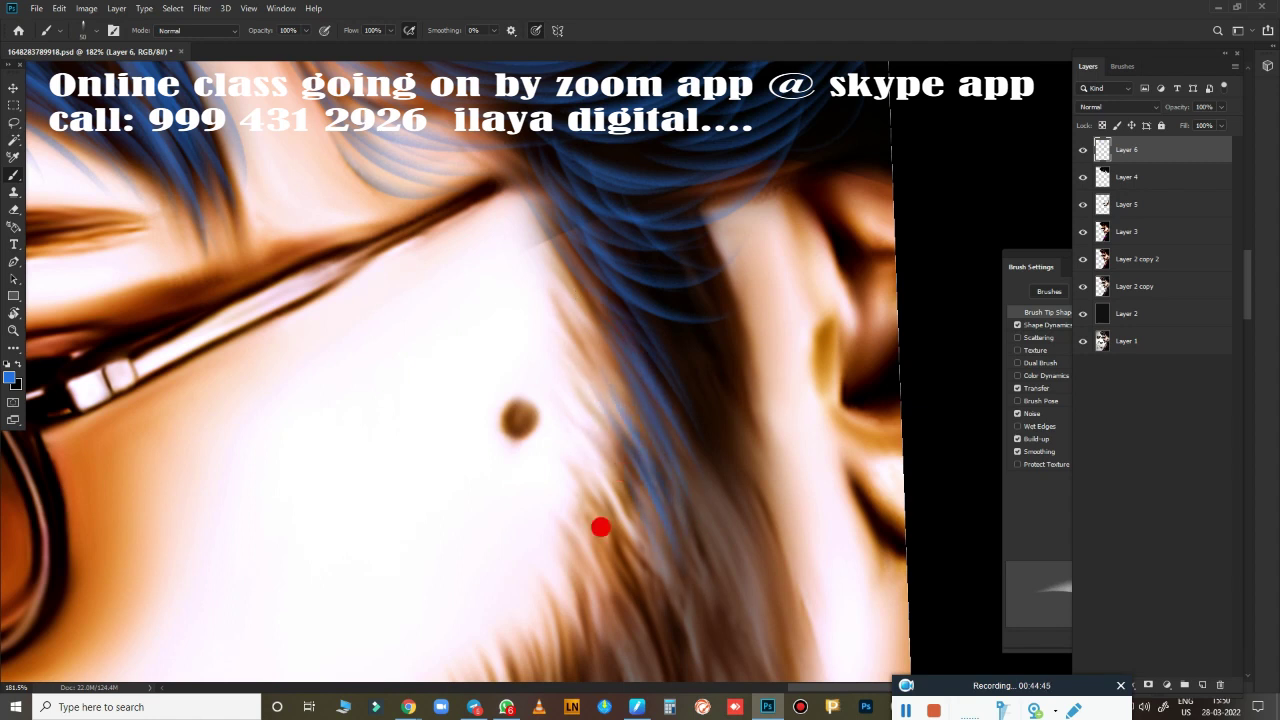
scroll(758, 551, "down", 3)
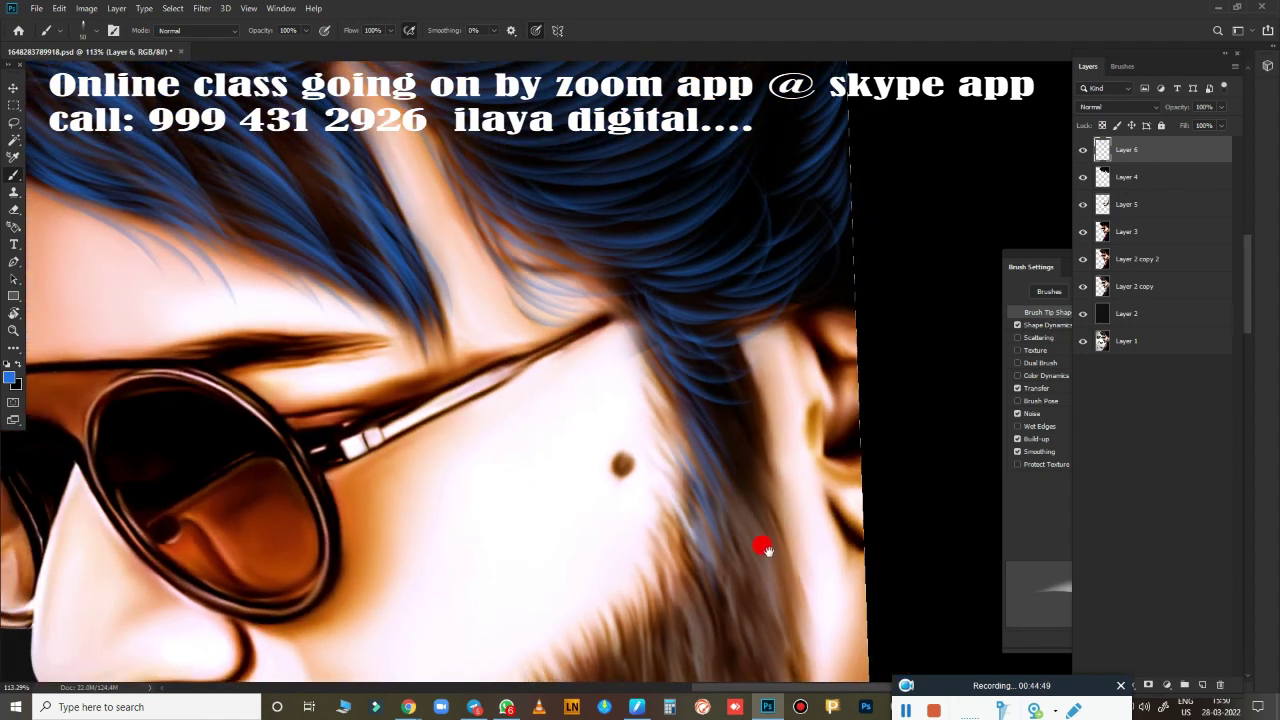
scroll(708, 269, "down", 3)
scroll(748, 346, "up", 2)
scroll(740, 374, "down", 3)
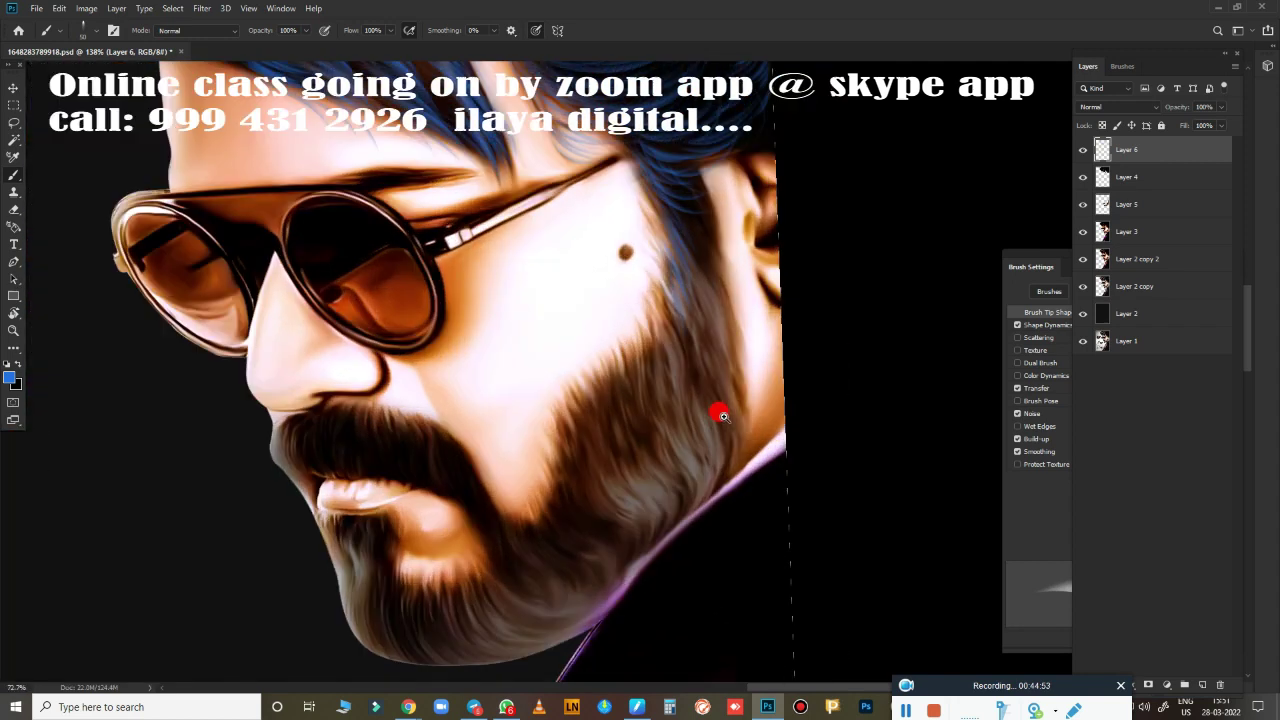
scroll(720, 414, "down", 3)
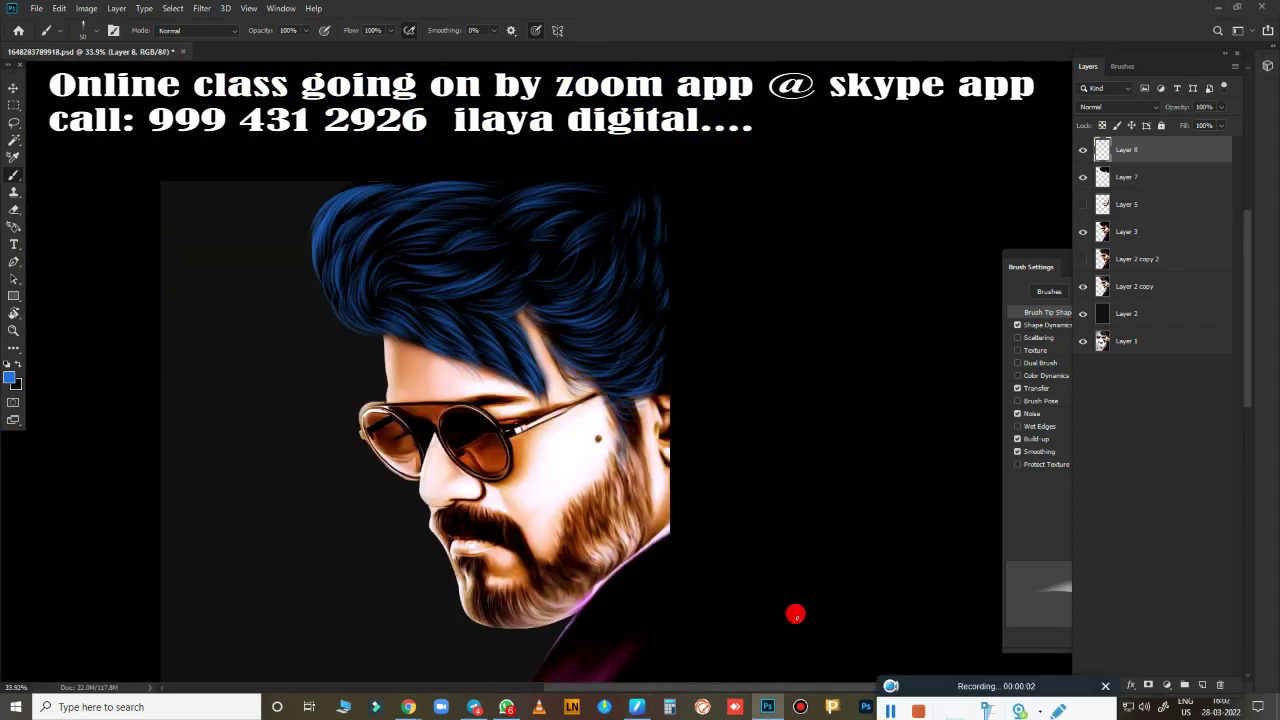
left_click(1131, 685)
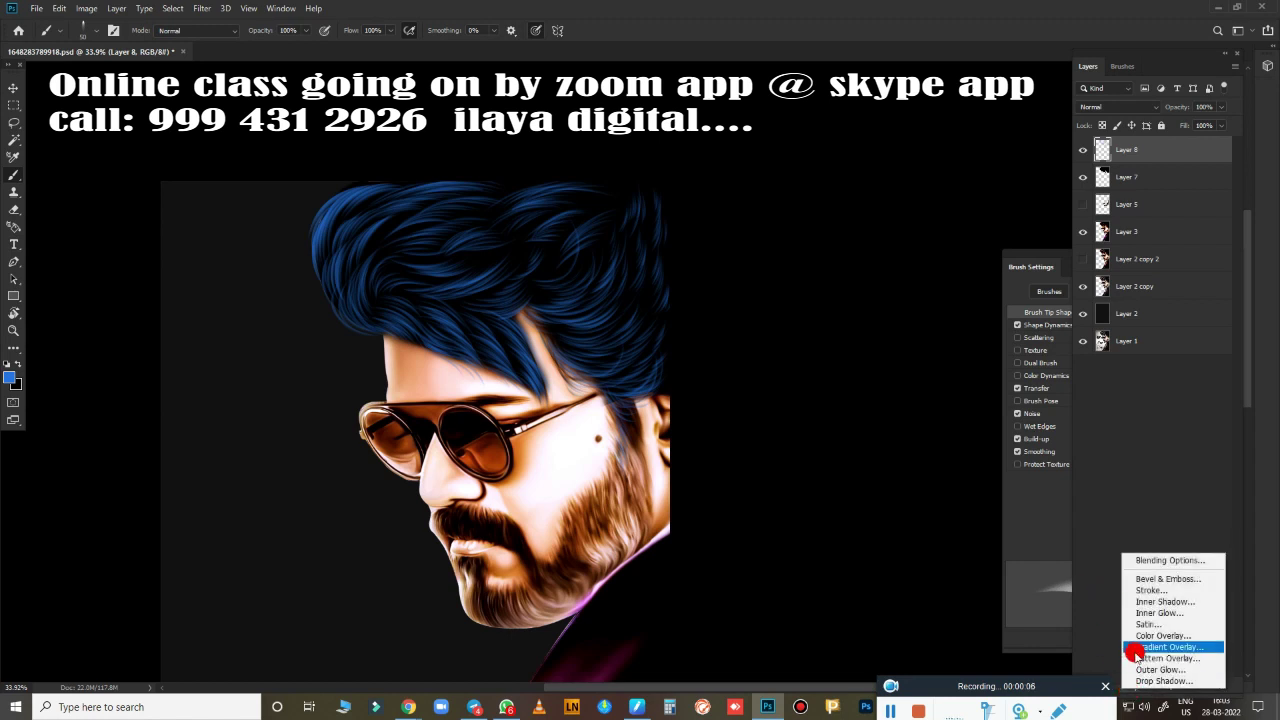
left_click(1137, 652)
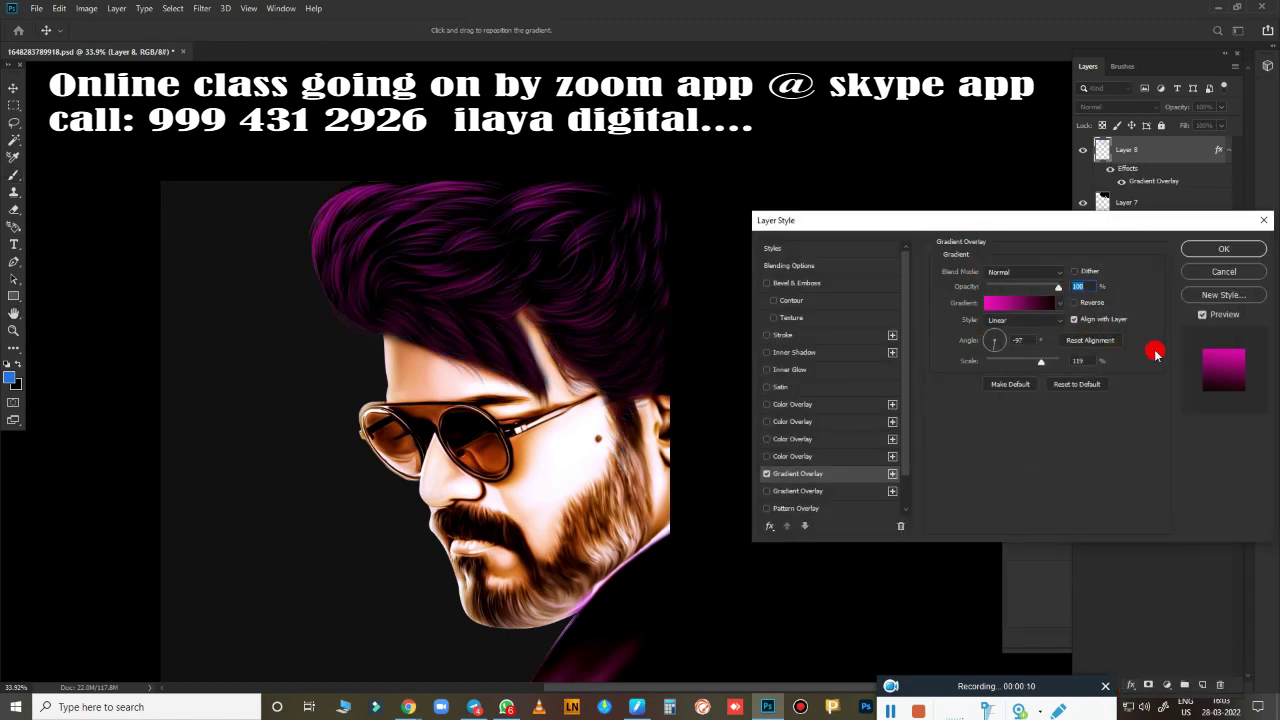
left_click(1043, 312)
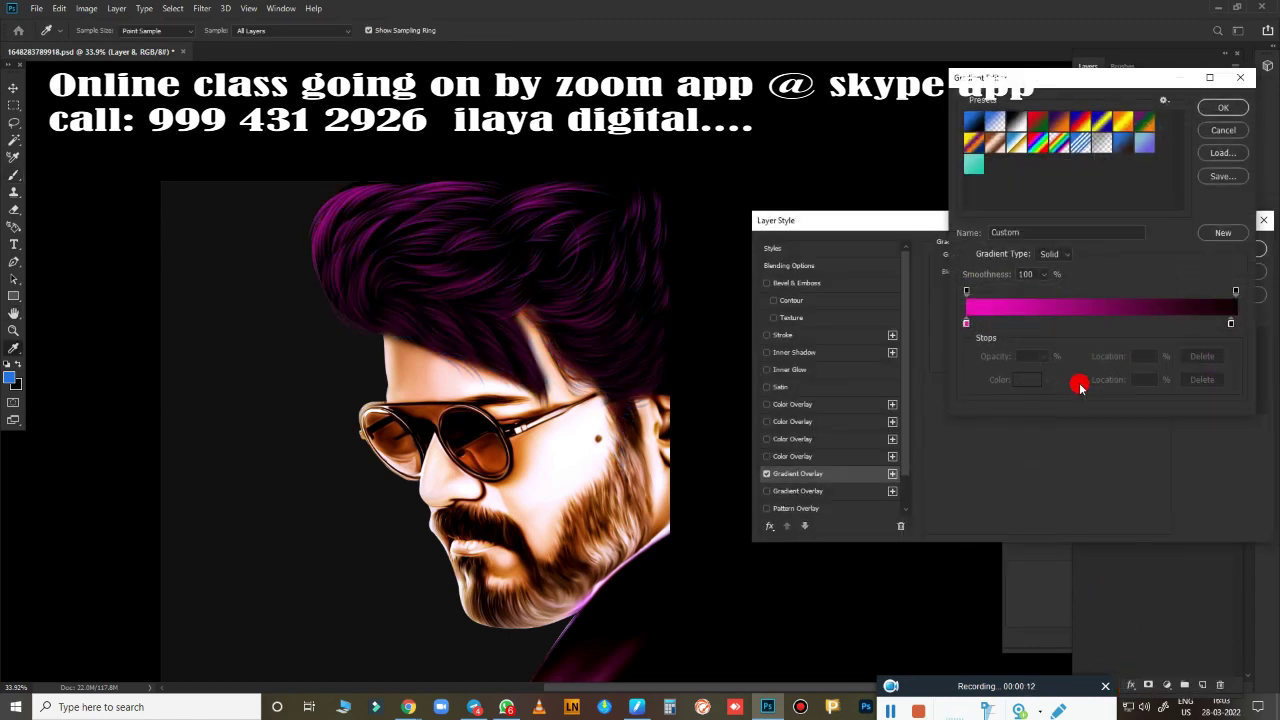
double_click(1232, 326)
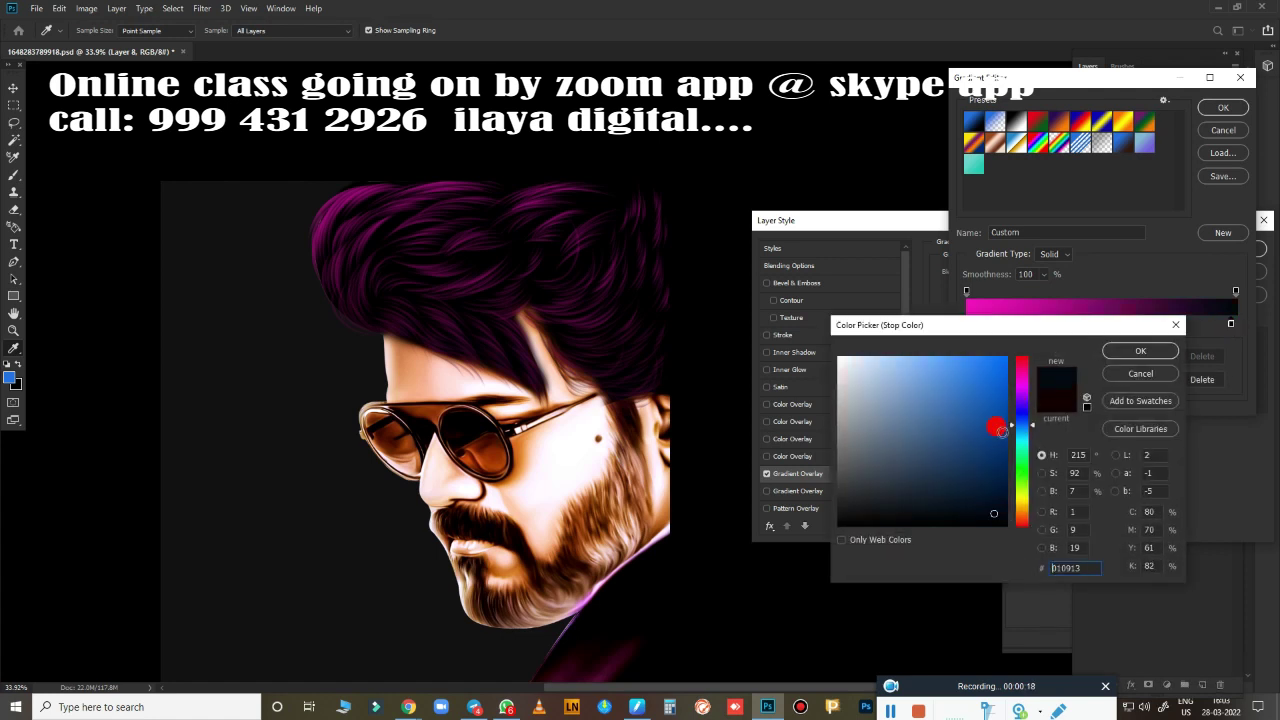
left_click(994, 432)
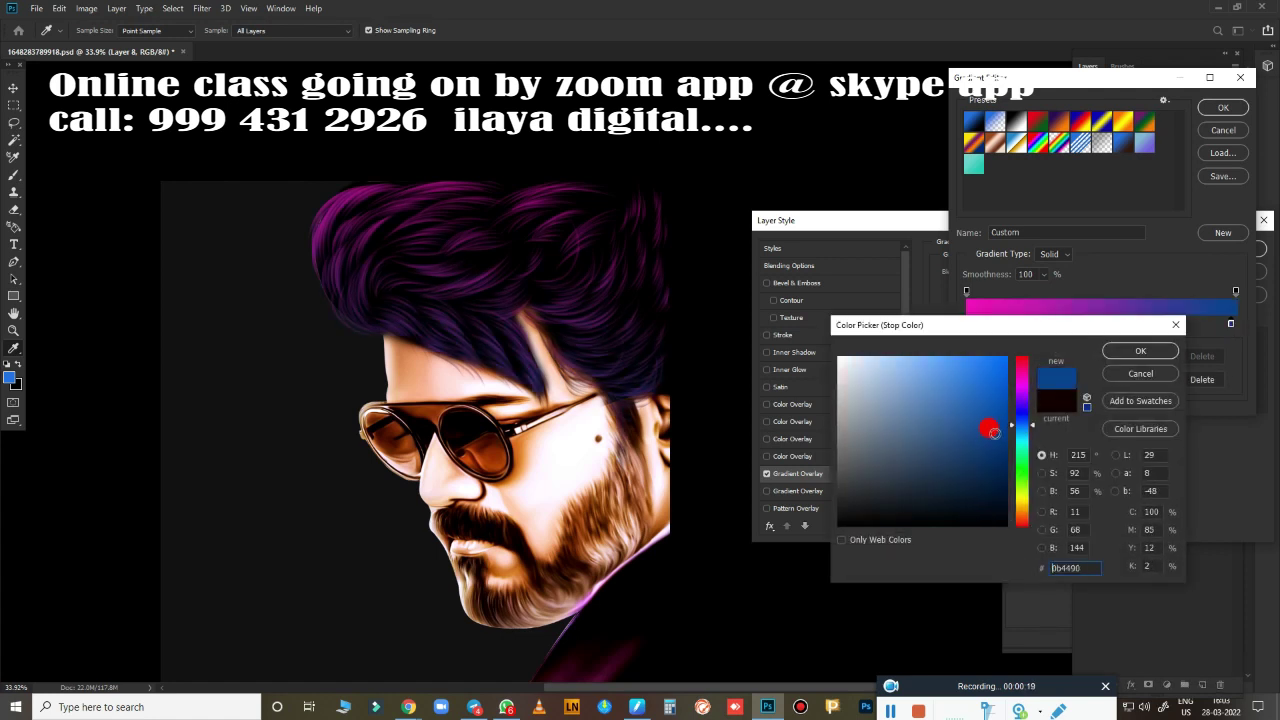
left_click(1140, 351)
left_click(966, 323)
left_click(1008, 380)
left_click_drag(983, 409, 992, 450)
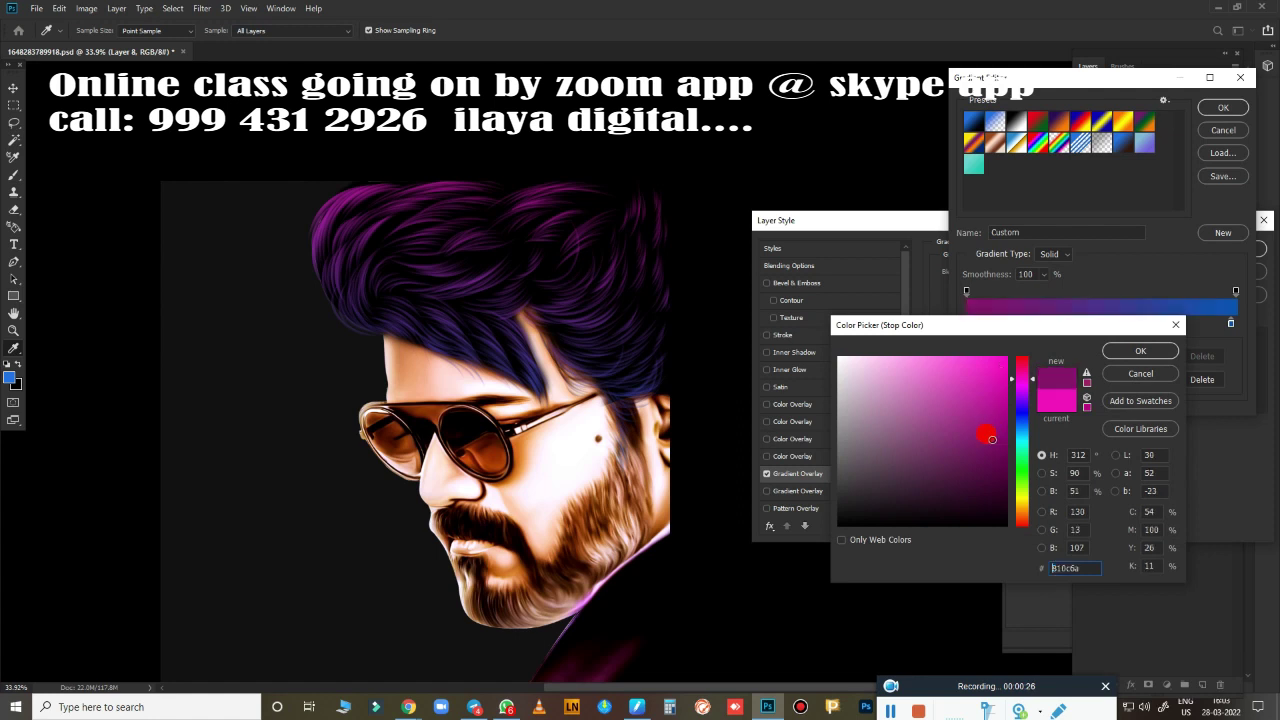
left_click(997, 432)
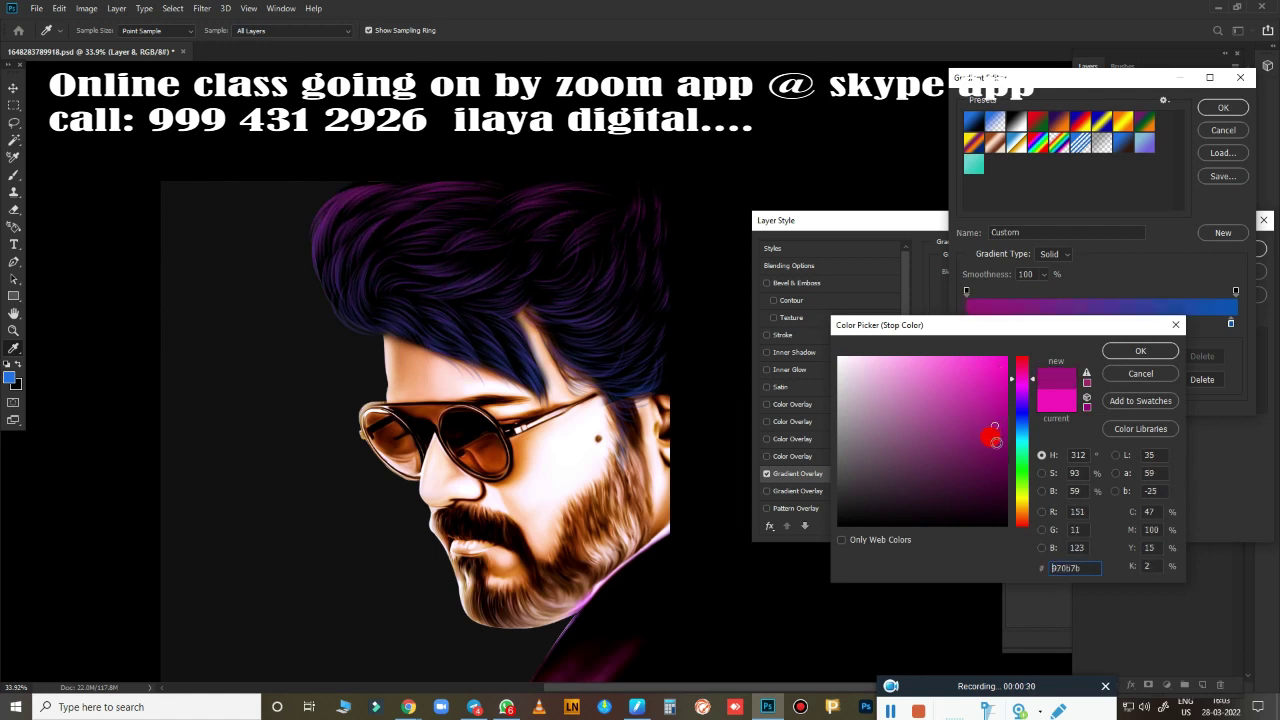
left_click_drag(992, 426, 1001, 413)
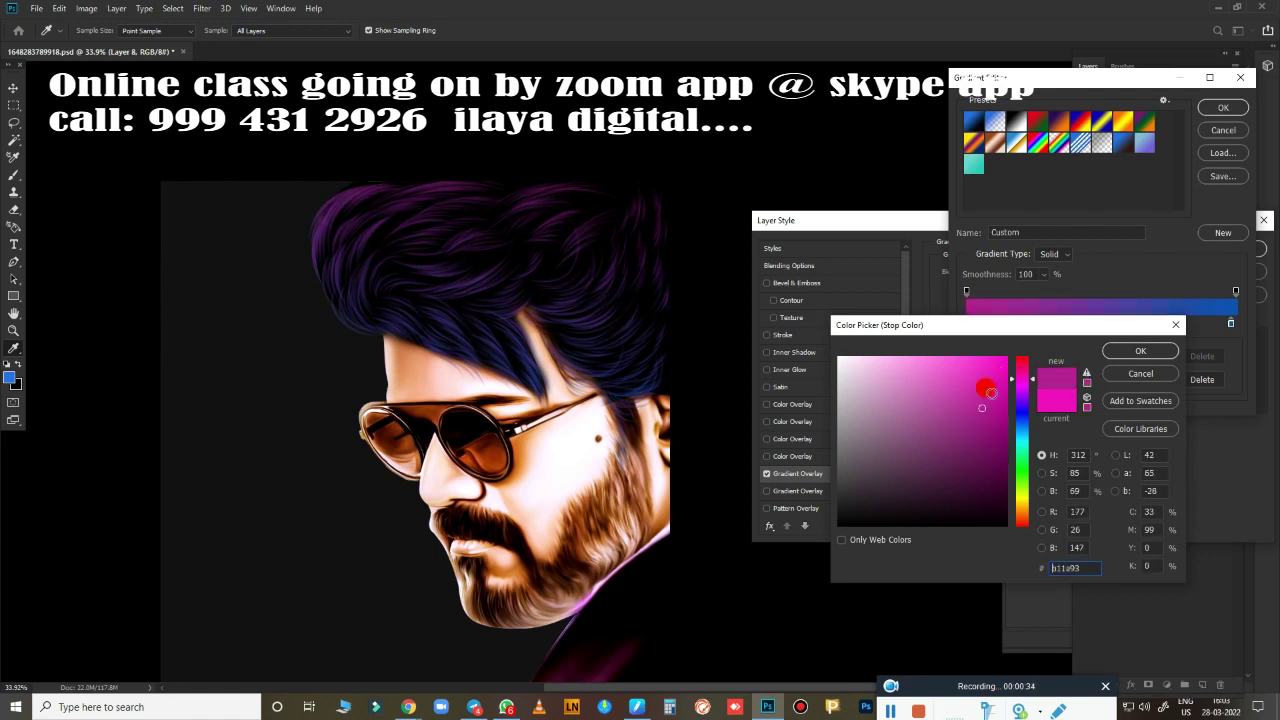
left_click(1125, 351)
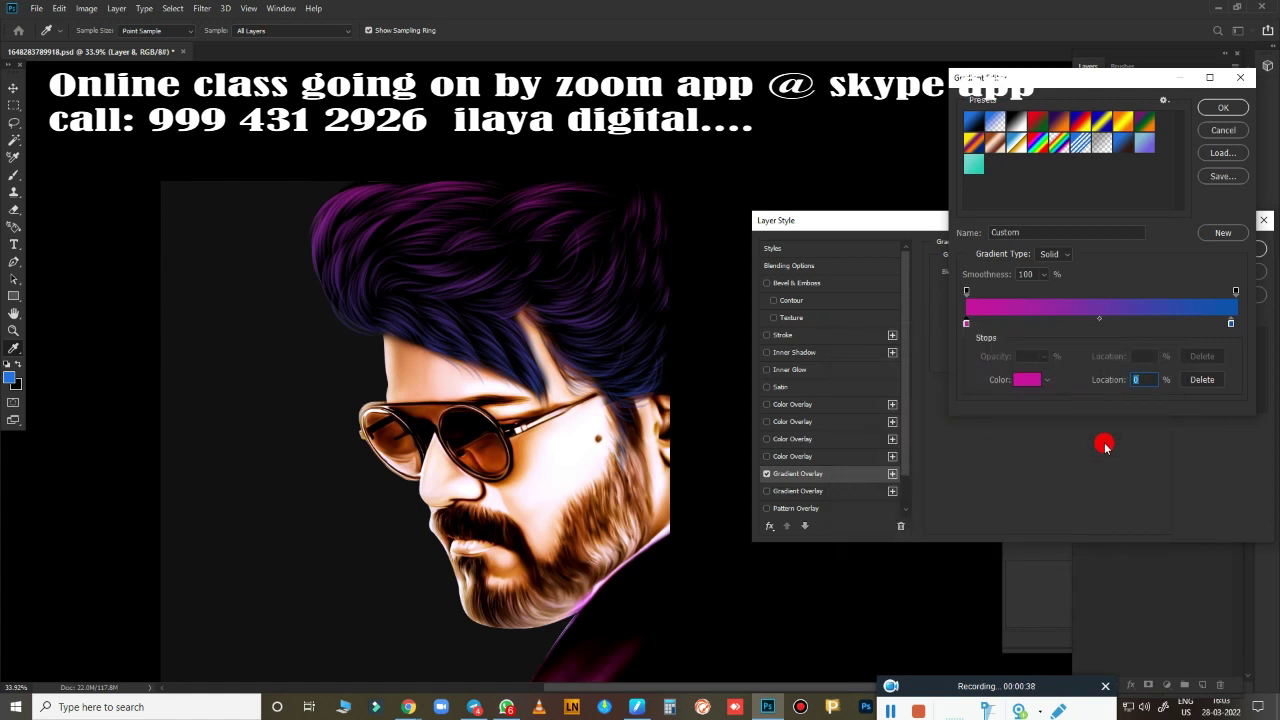
left_click(1241, 103)
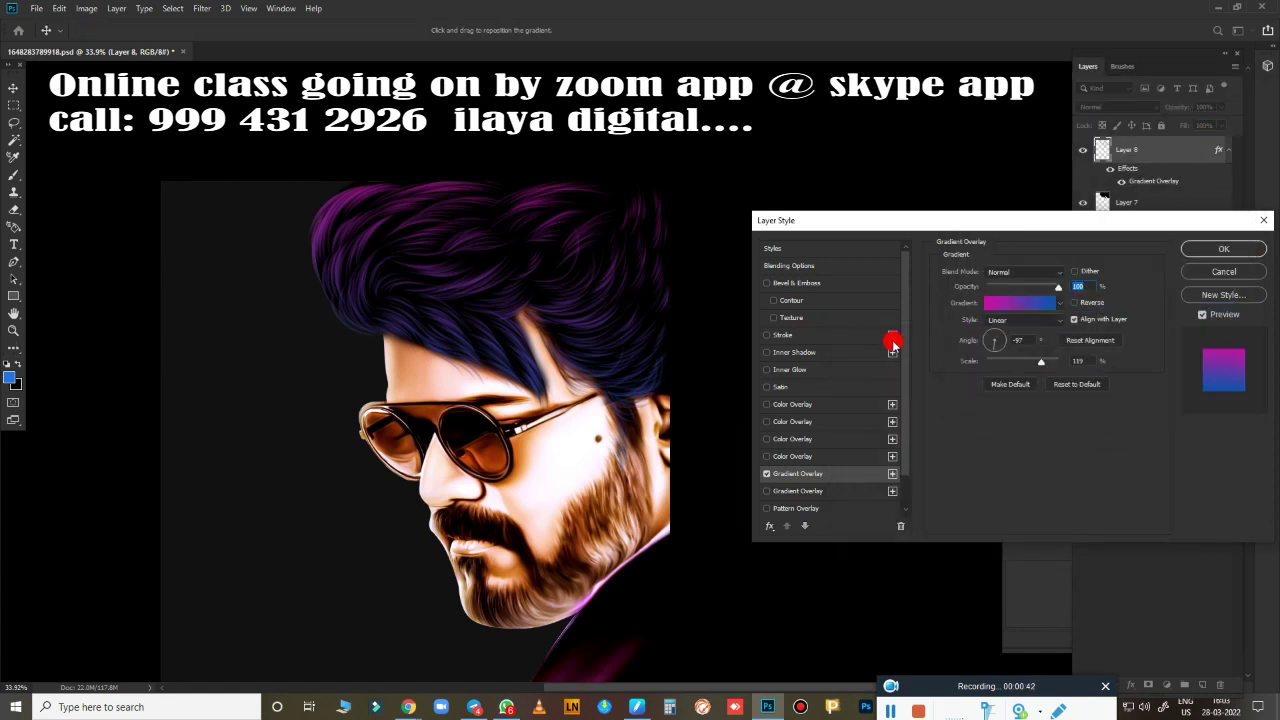
left_click(1205, 249)
scroll(860, 330, "down", 3)
scroll(760, 350, "up", 4)
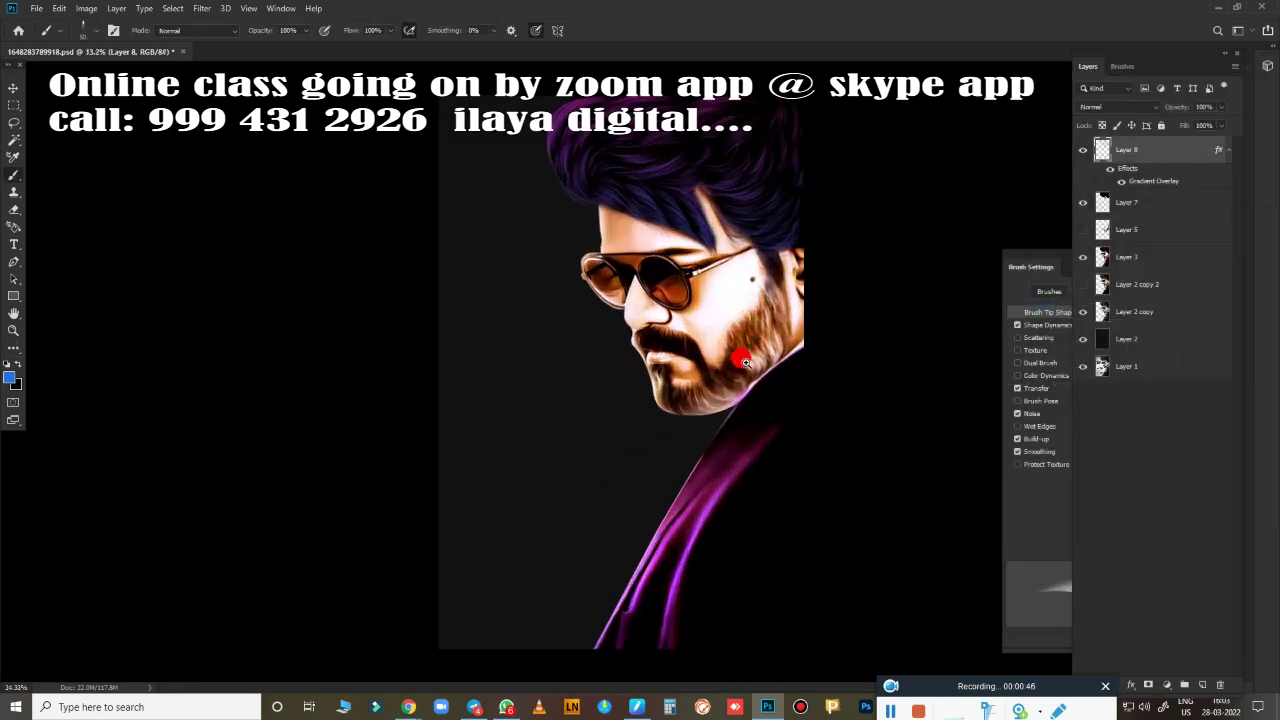
scroll(749, 376, "down", 3)
scroll(749, 376, "up", 4)
scroll(777, 300, "down", 2)
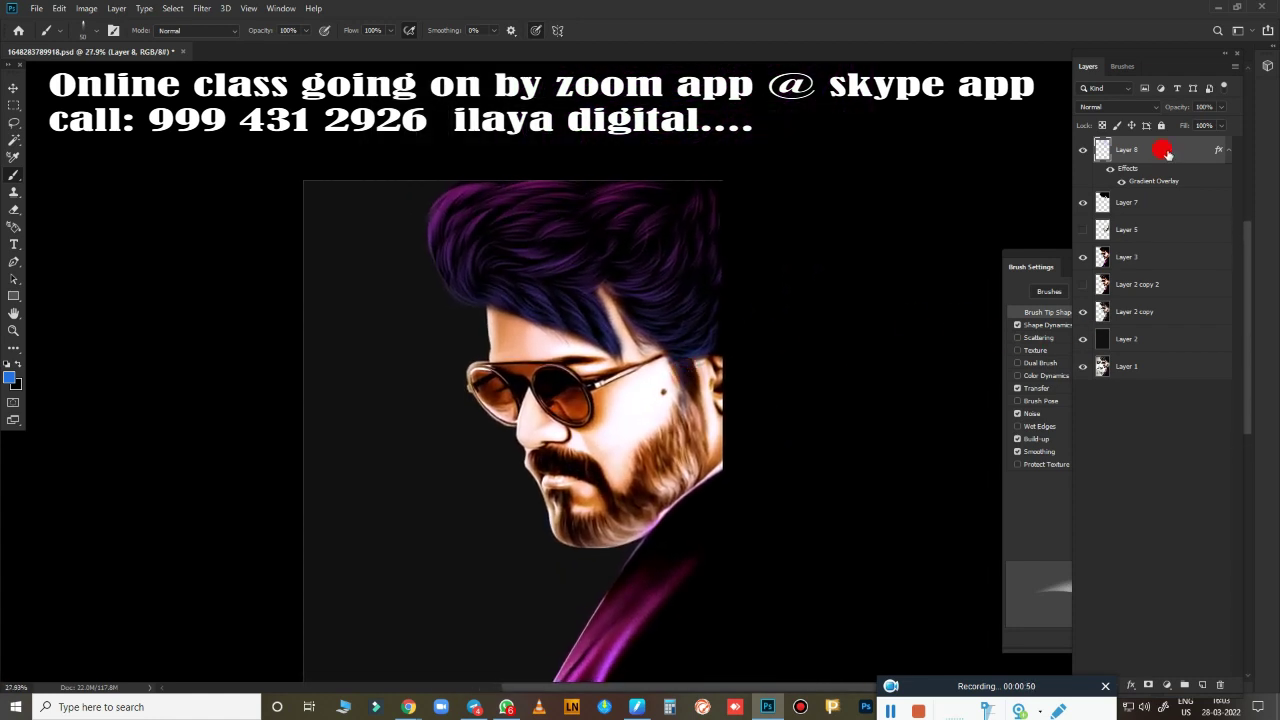
key("ctrl+z")
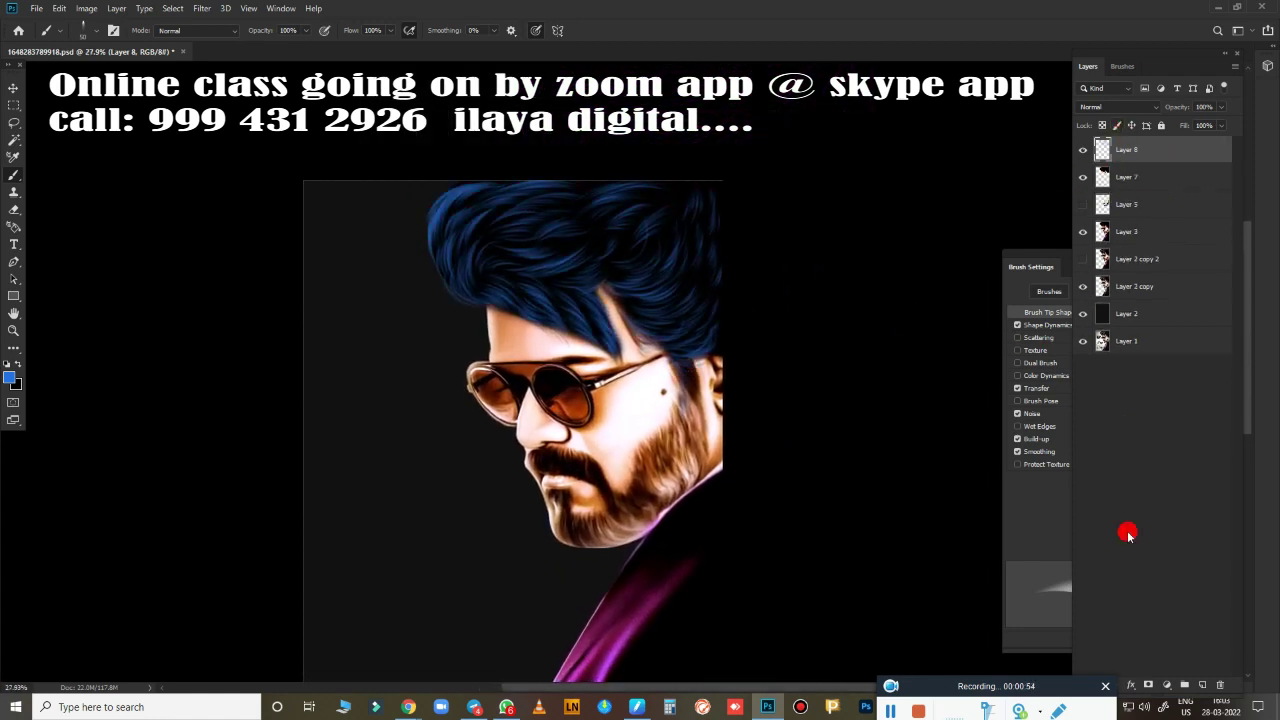
Add a Gradient Overlay to the hair layer using the Blue, Red, Yellow preset.
left_click(1131, 685)
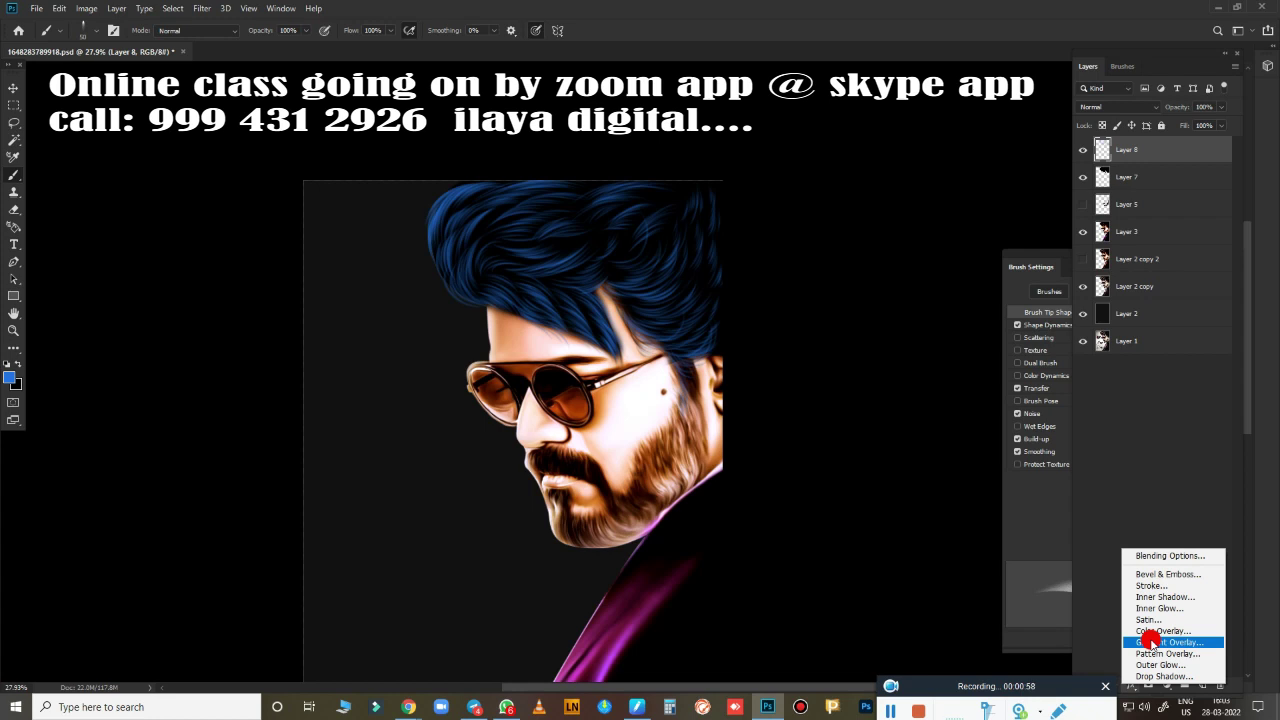
left_click(1150, 641)
left_click(1054, 307)
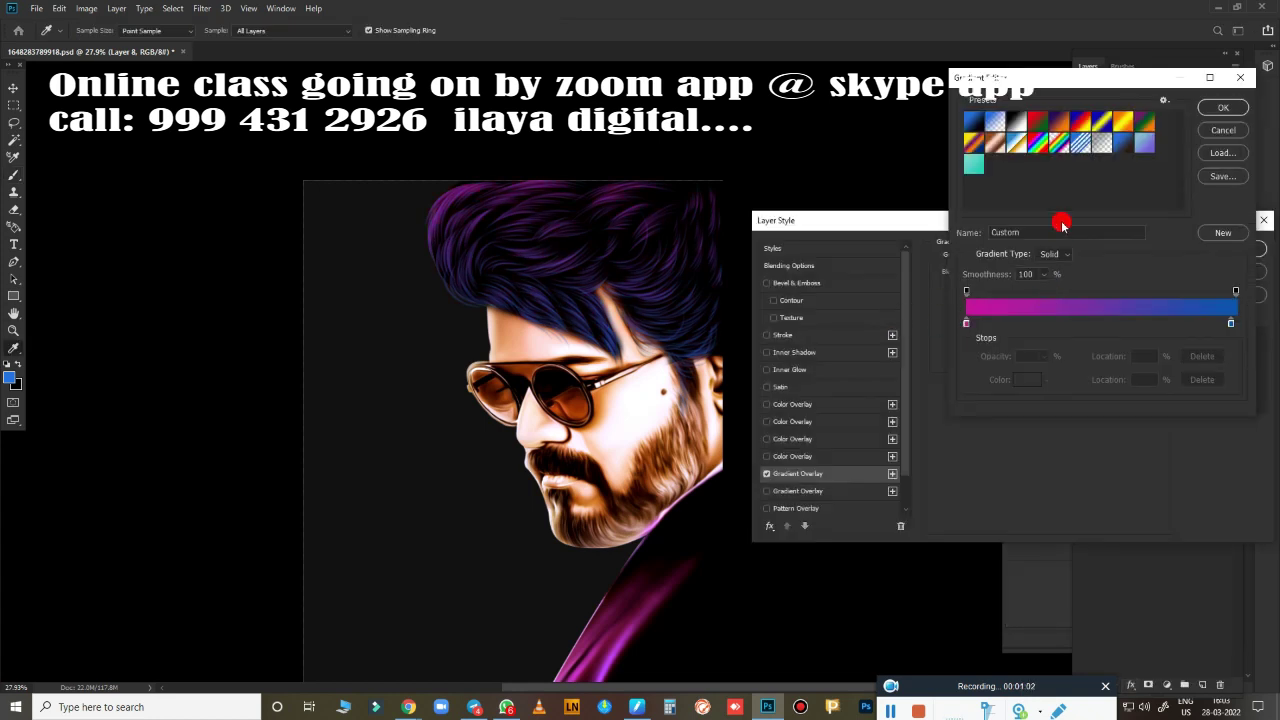
left_click(1090, 118)
left_click(1125, 118)
left_click(1060, 122)
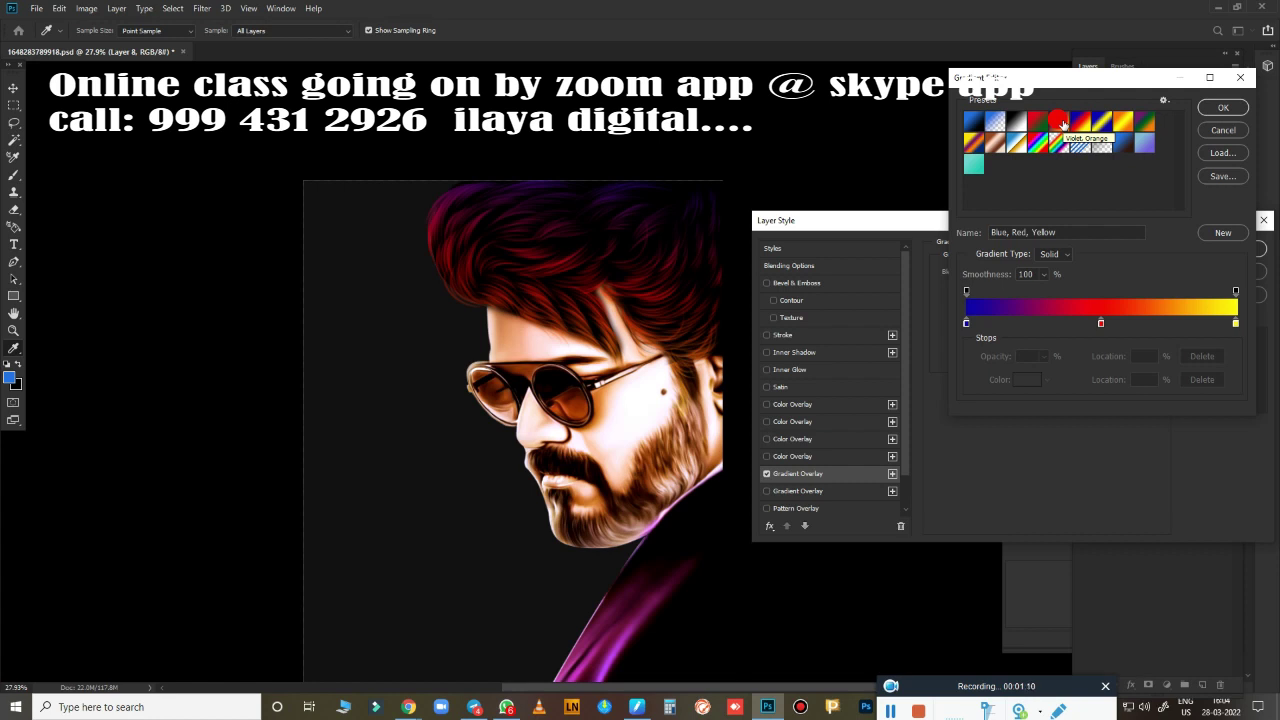
Add a new orange colour stop to the gradient.
left_click(1101, 328)
left_click(1025, 379)
left_click_drag(1018, 503, 1021, 517)
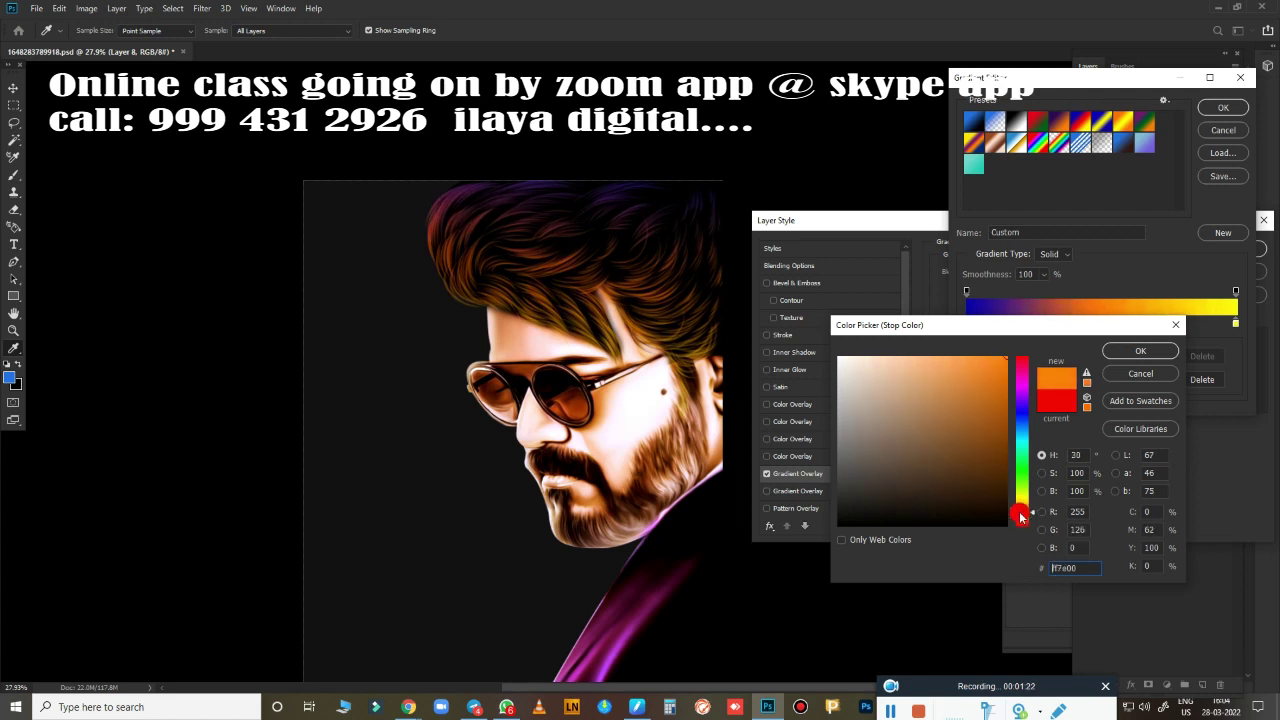
mouse_move(1021, 517)
left_mouse_down()
mouse_move(1022, 427)
mouse_move(1024, 463)
left_mouse_up()
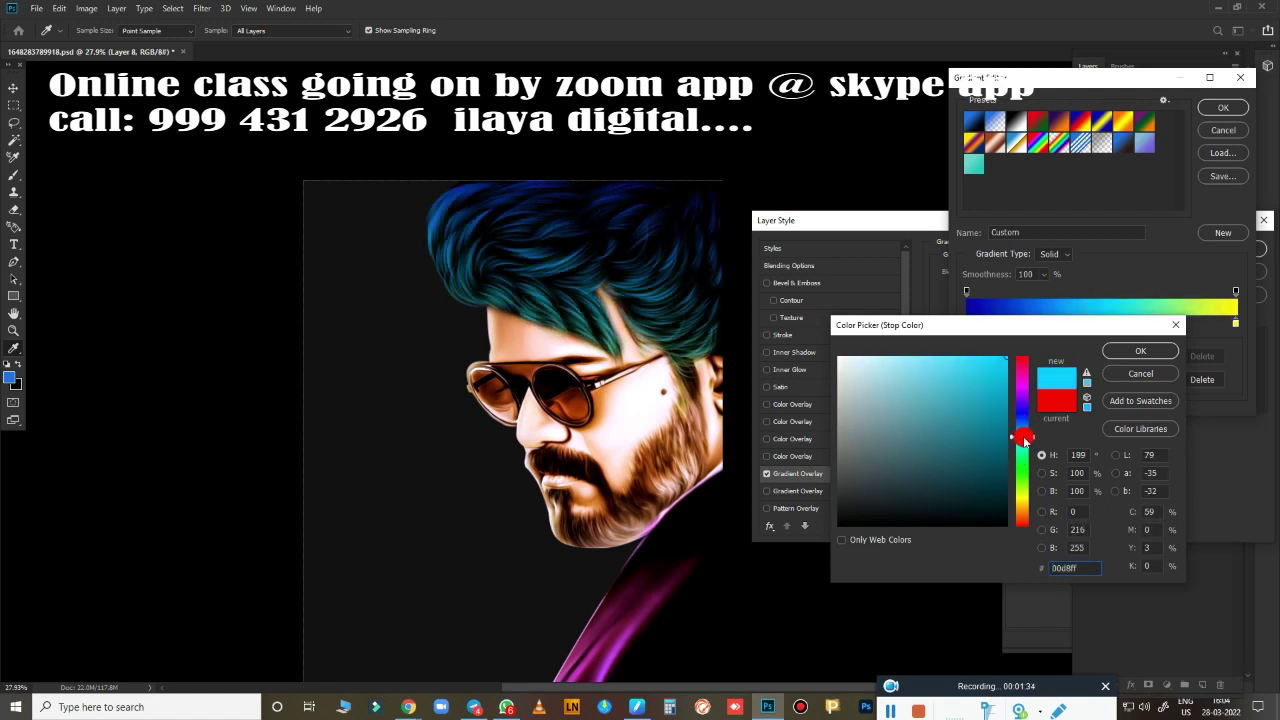
left_click_drag(1017, 515, 1019, 517)
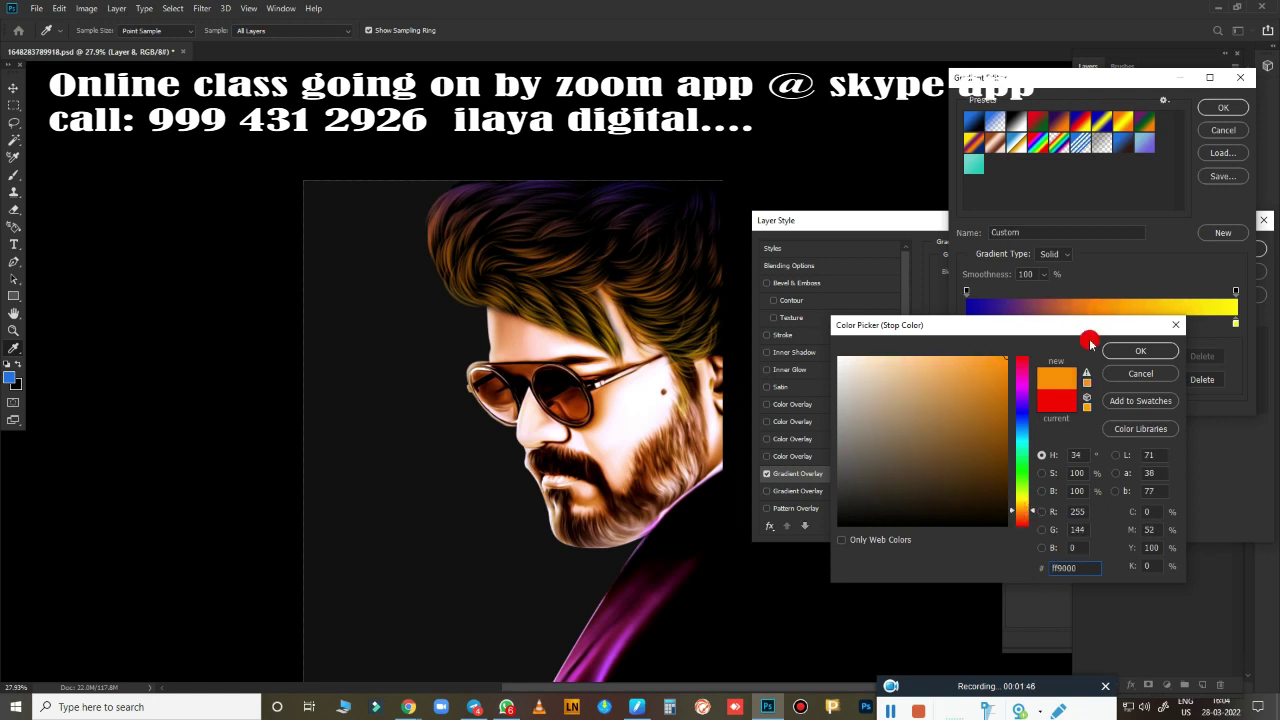
left_click(1139, 352)
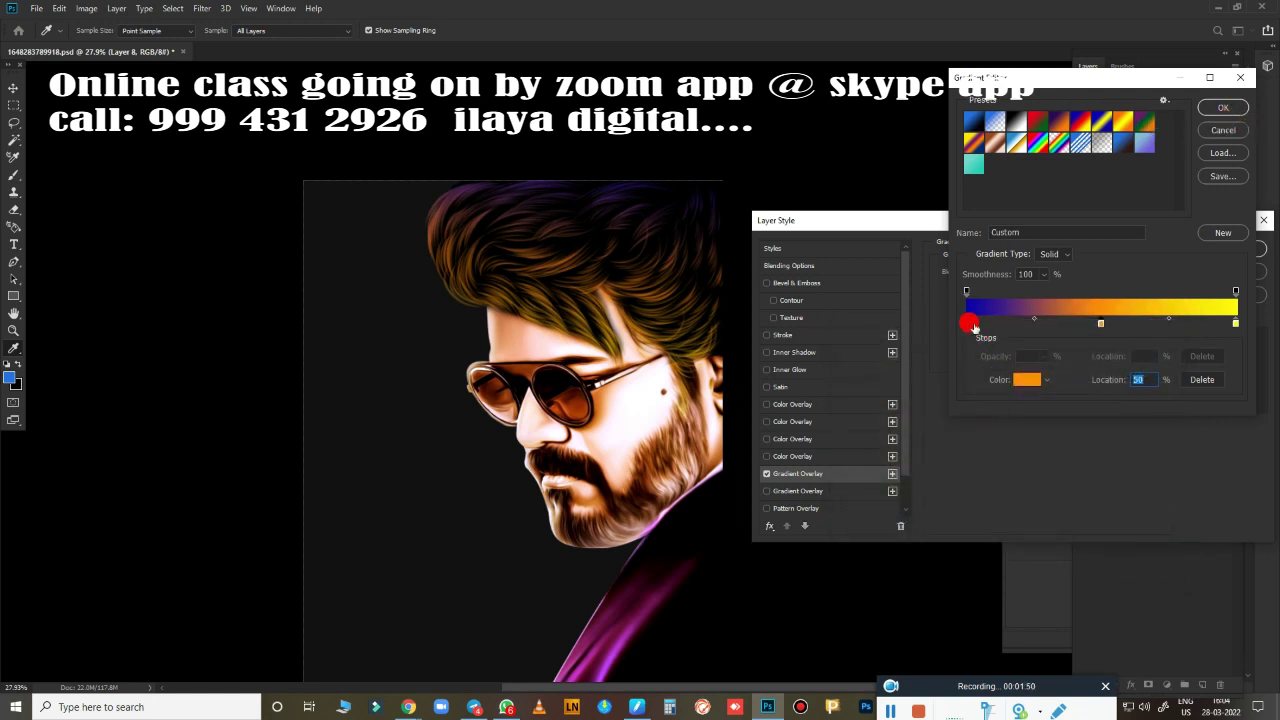
Change the gradient's blue start stop to a light blue.
left_click(1020, 386)
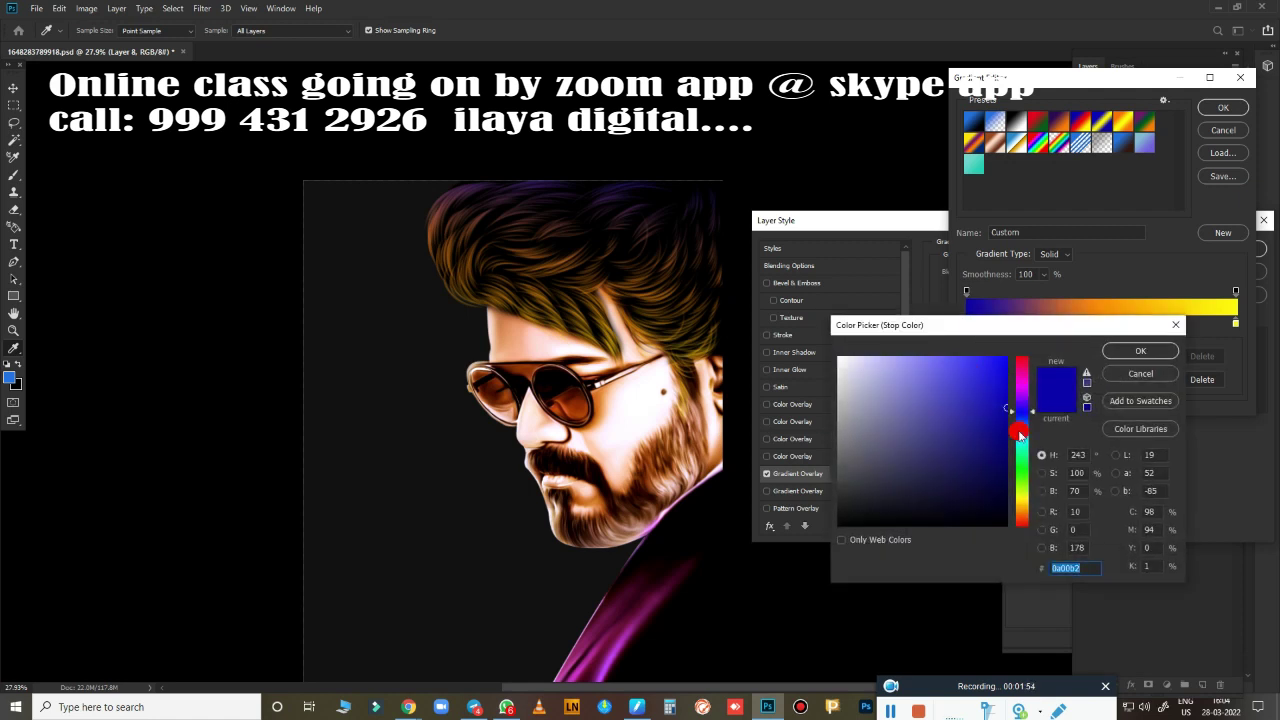
left_click_drag(1020, 433, 1020, 427)
mouse_move(986, 371)
left_mouse_down()
mouse_move(974, 380)
mouse_move(954, 357)
mouse_move(937, 380)
mouse_move(940, 428)
mouse_move(903, 354)
mouse_move(966, 378)
mouse_move(993, 370)
left_mouse_up()
left_click(1118, 362)
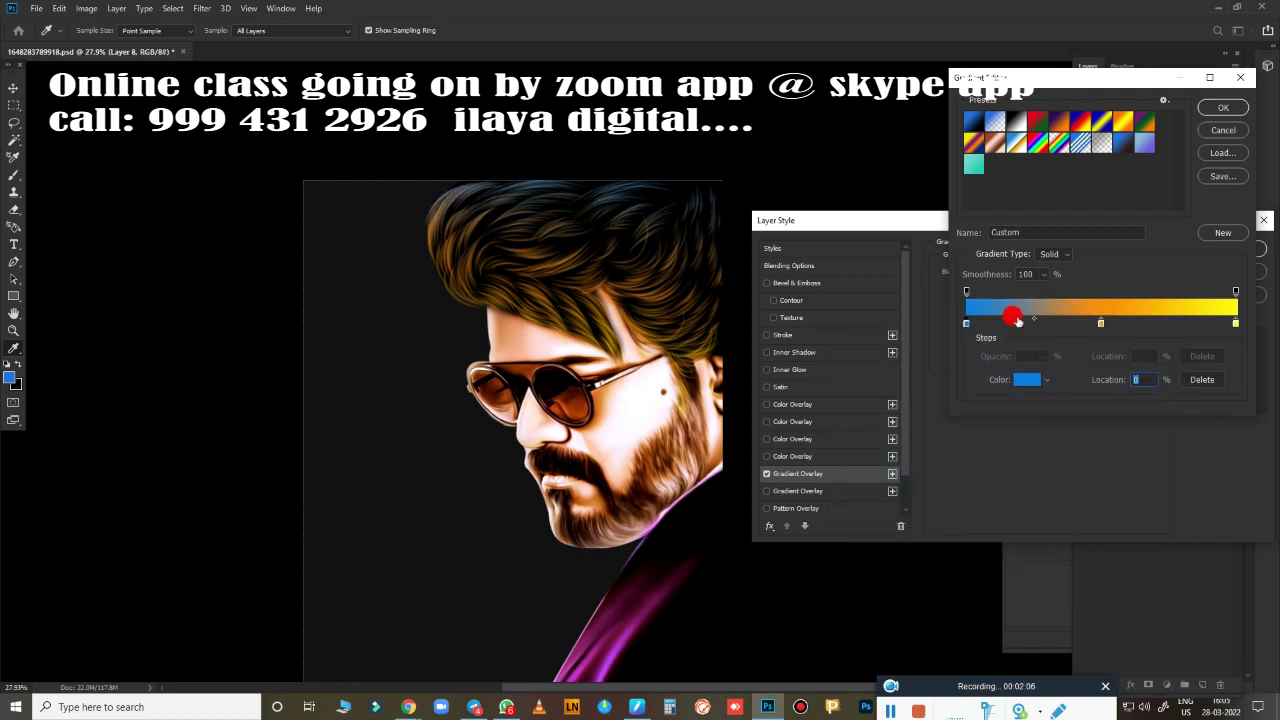
Place the orange stop at 52% and yellow at 93%, then angle the overlay about -95°.
left_click_drag(1101, 325, 1133, 326)
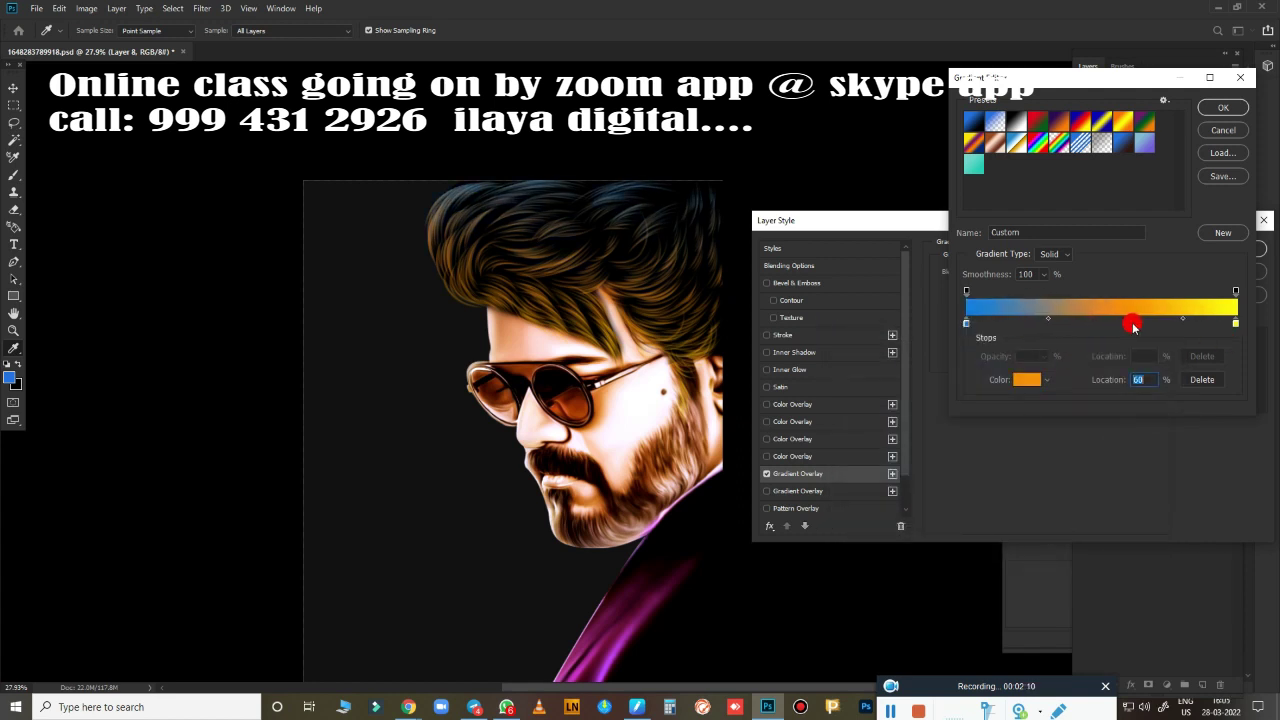
left_click_drag(1048, 318, 1071, 318)
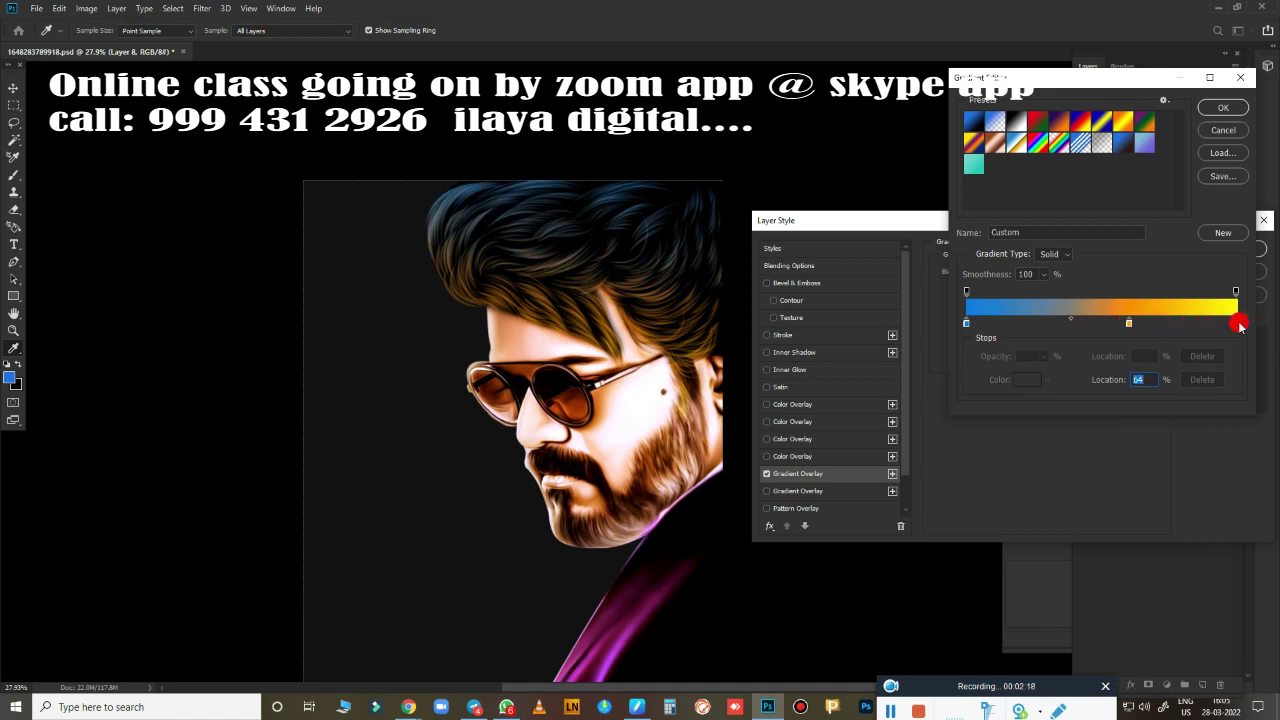
left_click_drag(1238, 324, 1218, 326)
left_click_drag(1125, 325, 1108, 328)
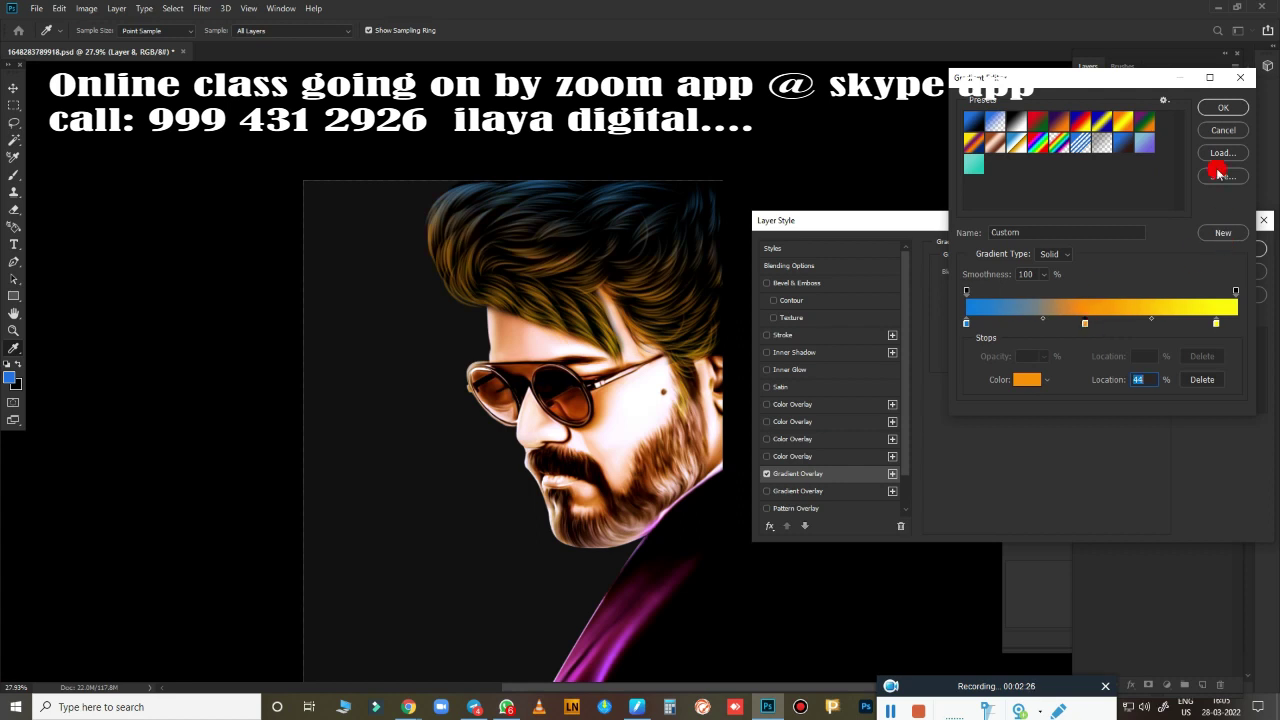
left_click(1222, 108)
mouse_move(998, 350)
left_mouse_down()
mouse_move(986, 343)
mouse_move(997, 354)
left_mouse_up()
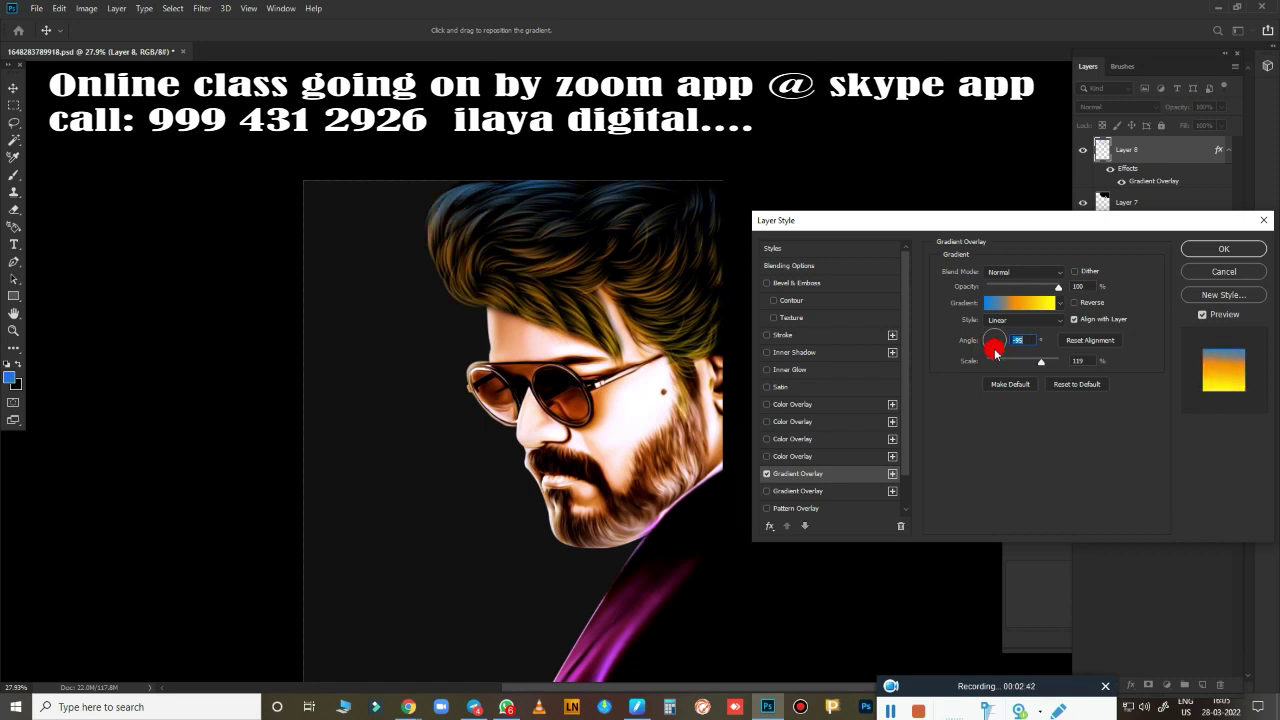
left_click_drag(995, 350, 995, 351)
Apply the gradient overlay and merge it into Layer 8 via a new empty layer.
left_click(1223, 249)
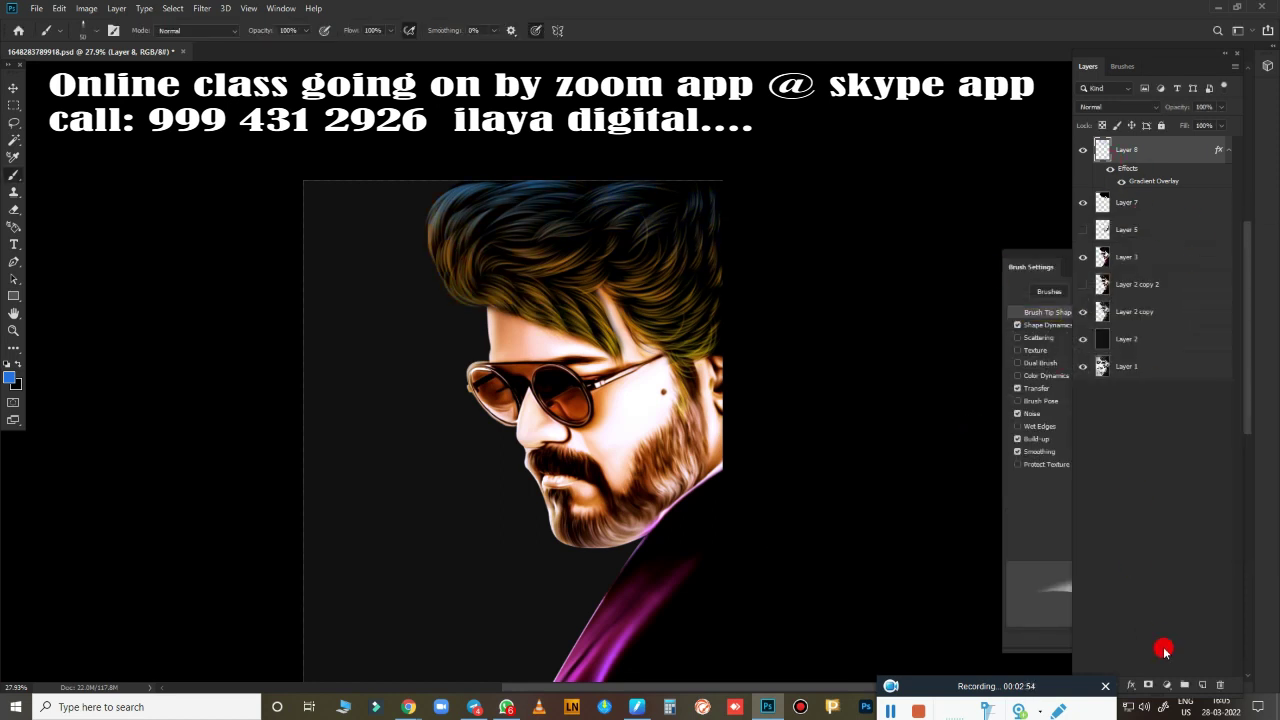
left_click(1188, 685)
key("ctrl+e")
key("ctrl+u")
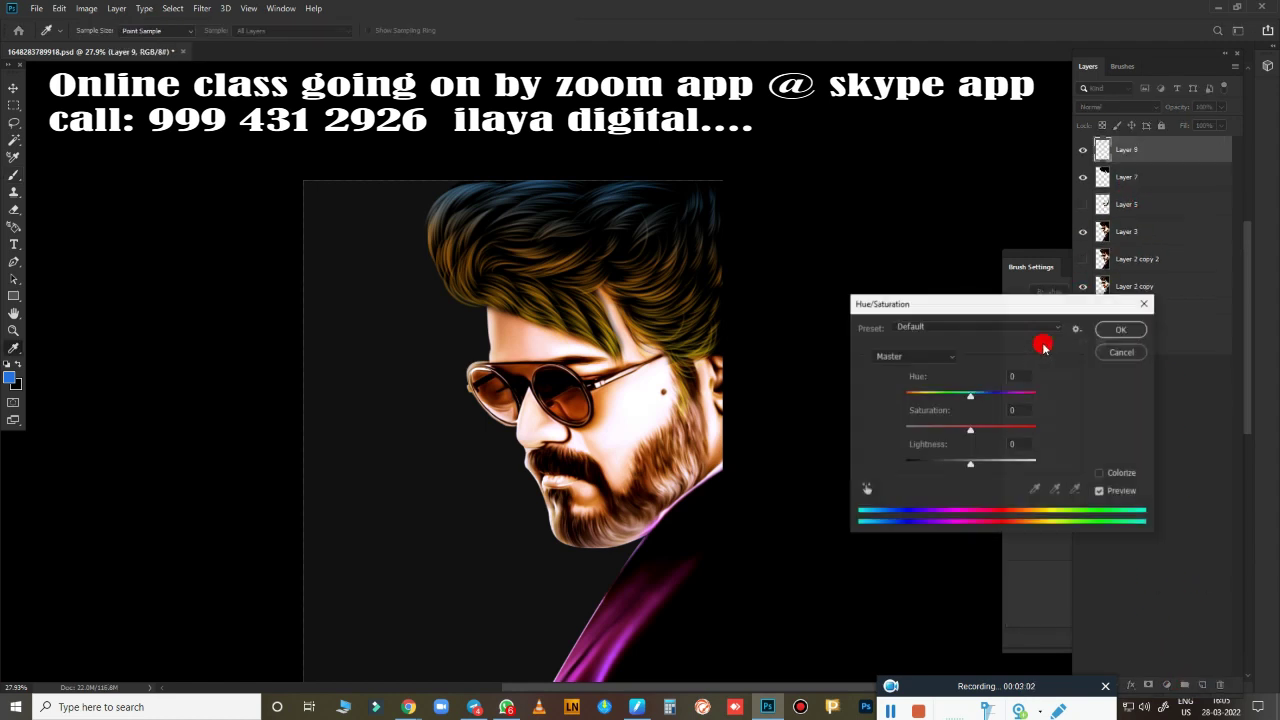
mouse_move(968, 400)
left_mouse_down()
mouse_move(908, 408)
mouse_move(969, 408)
left_mouse_up()
left_click(1106, 337)
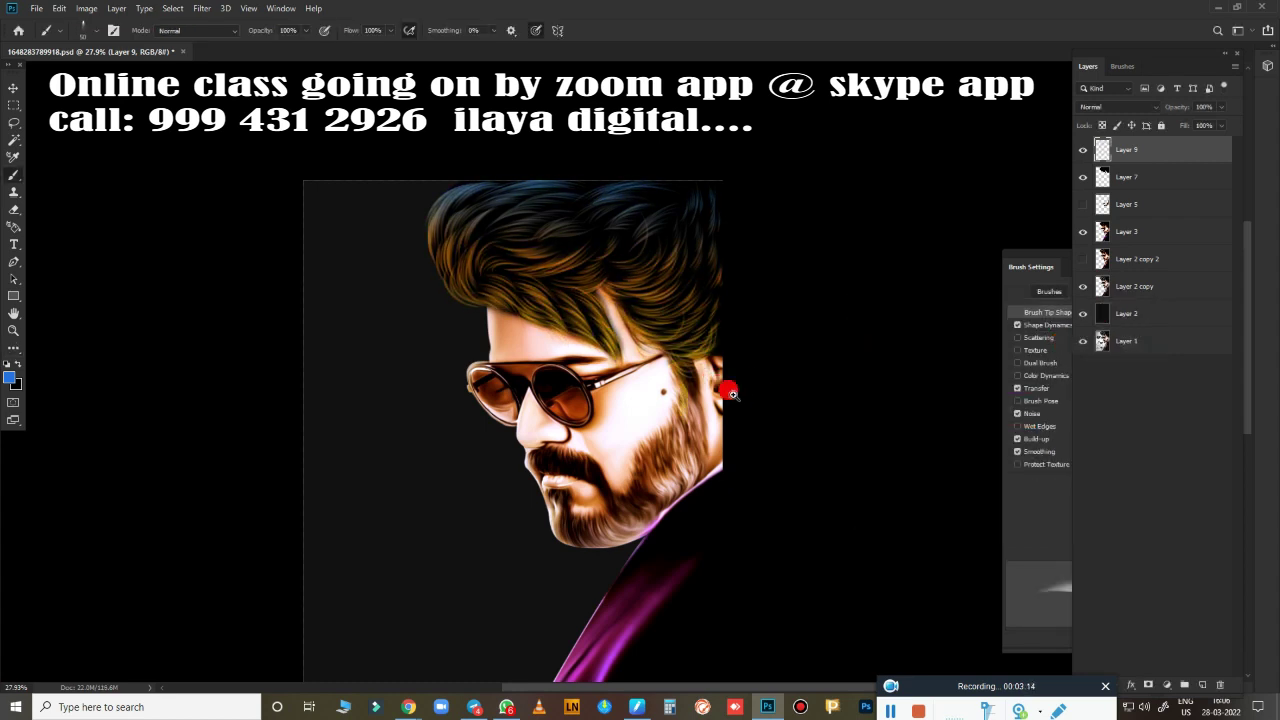
Turn on Layer 5's visibility in the layer stack.
scroll(720, 330, "down", 5)
scroll(737, 391, "up", 6)
scroll(666, 363, "down", 4)
scroll(690, 366, "up", 1)
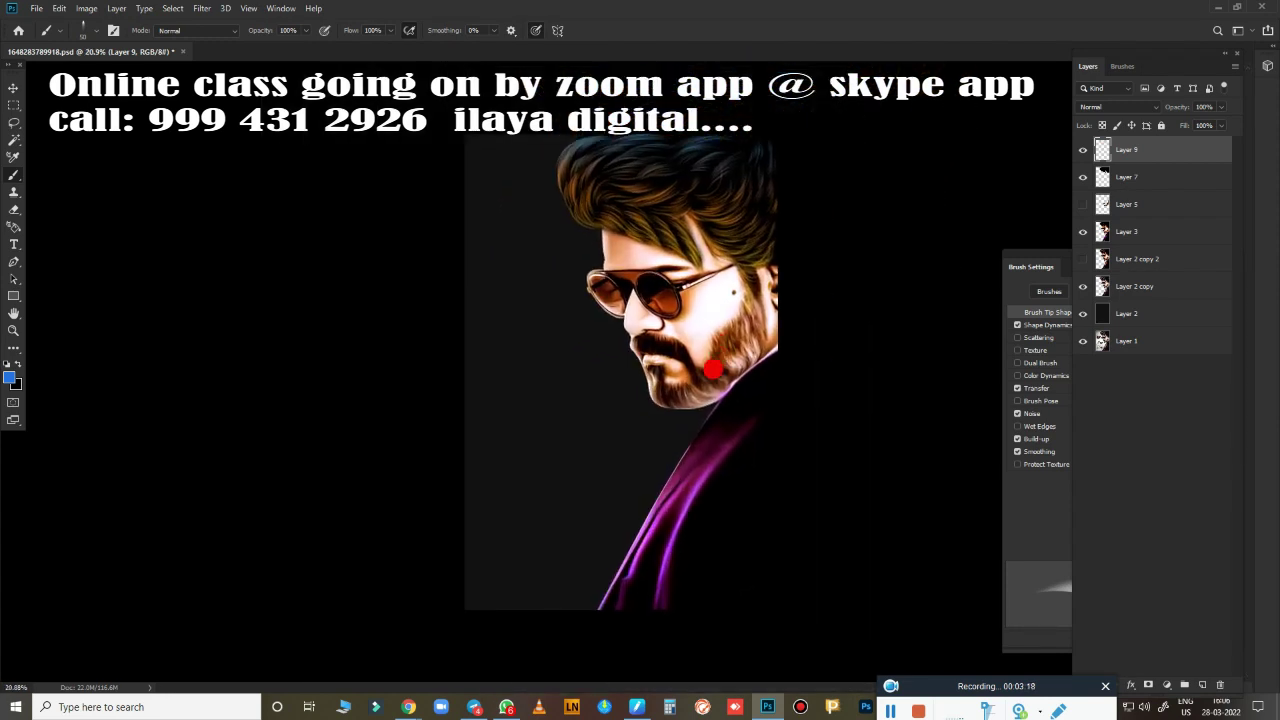
scroll(712, 370, "up", 4)
left_click(1082, 152)
left_click(1080, 155)
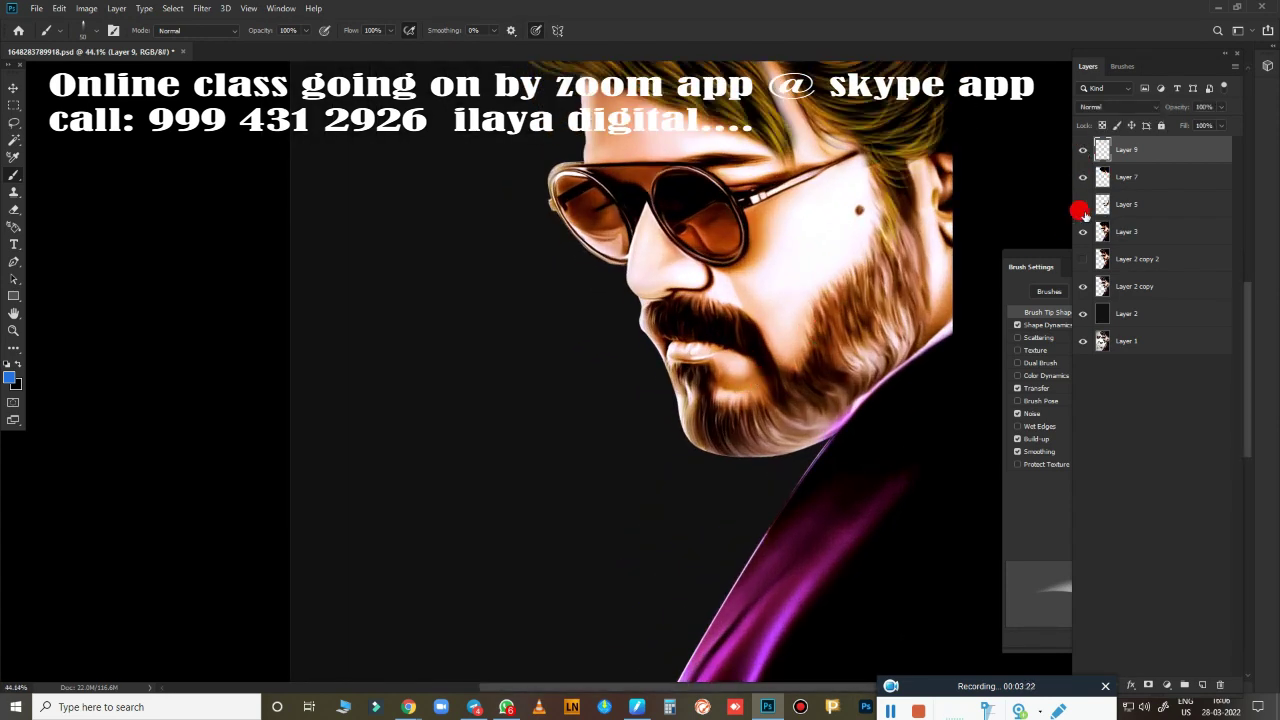
left_click(1082, 204)
Darken Layer 5 with a Hue/Saturation lightness of -57.
left_click(1142, 205)
key("ctrl+u")
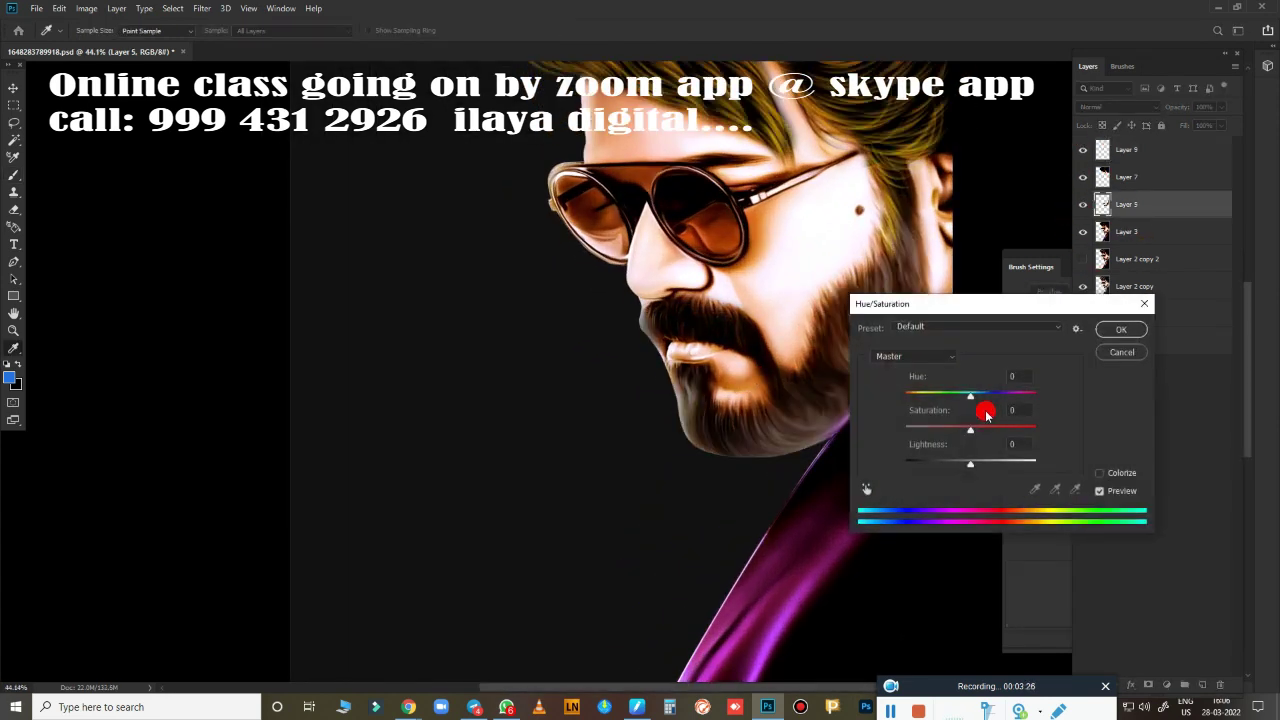
left_click_drag(970, 461, 933, 474)
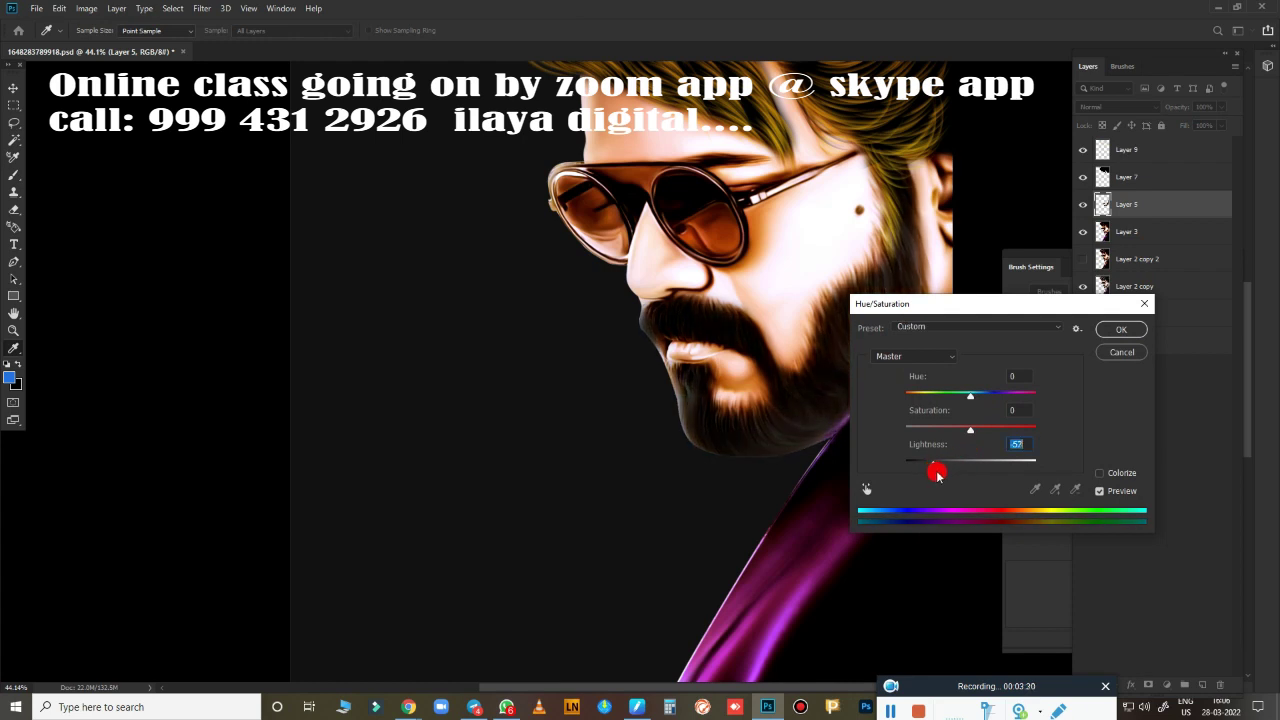
left_click(1105, 330)
key("b")
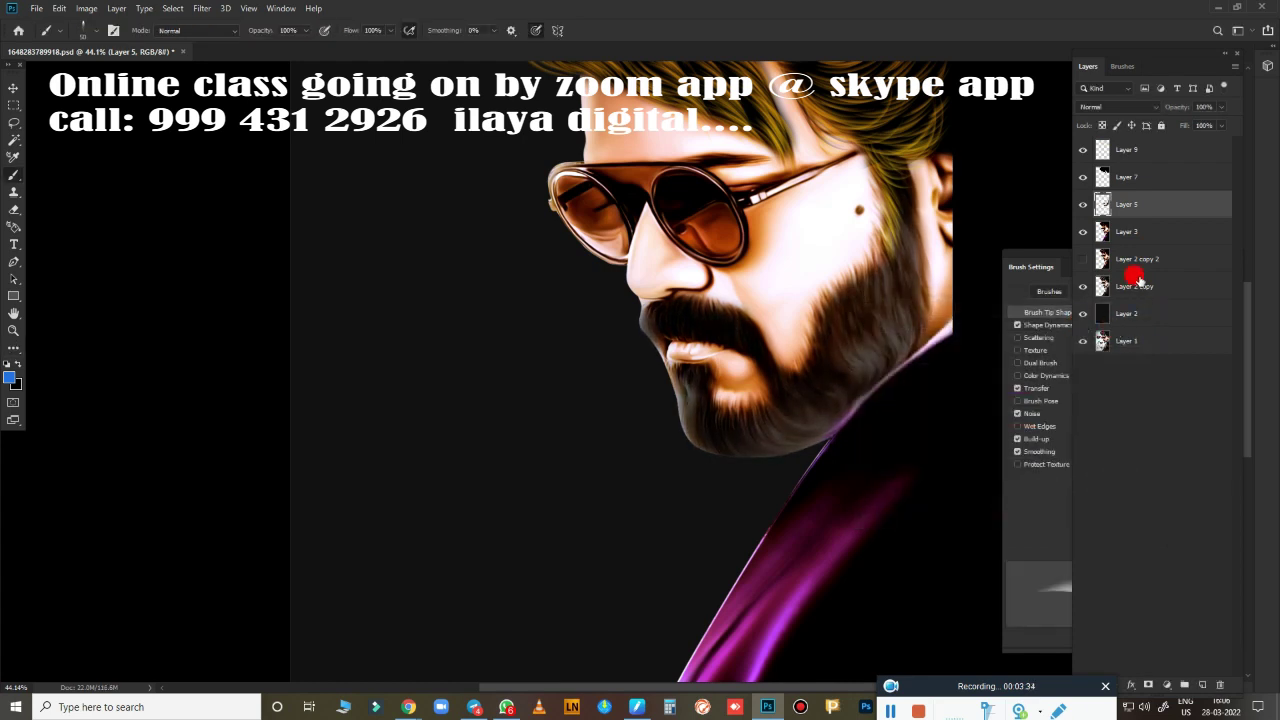
left_click(1178, 184)
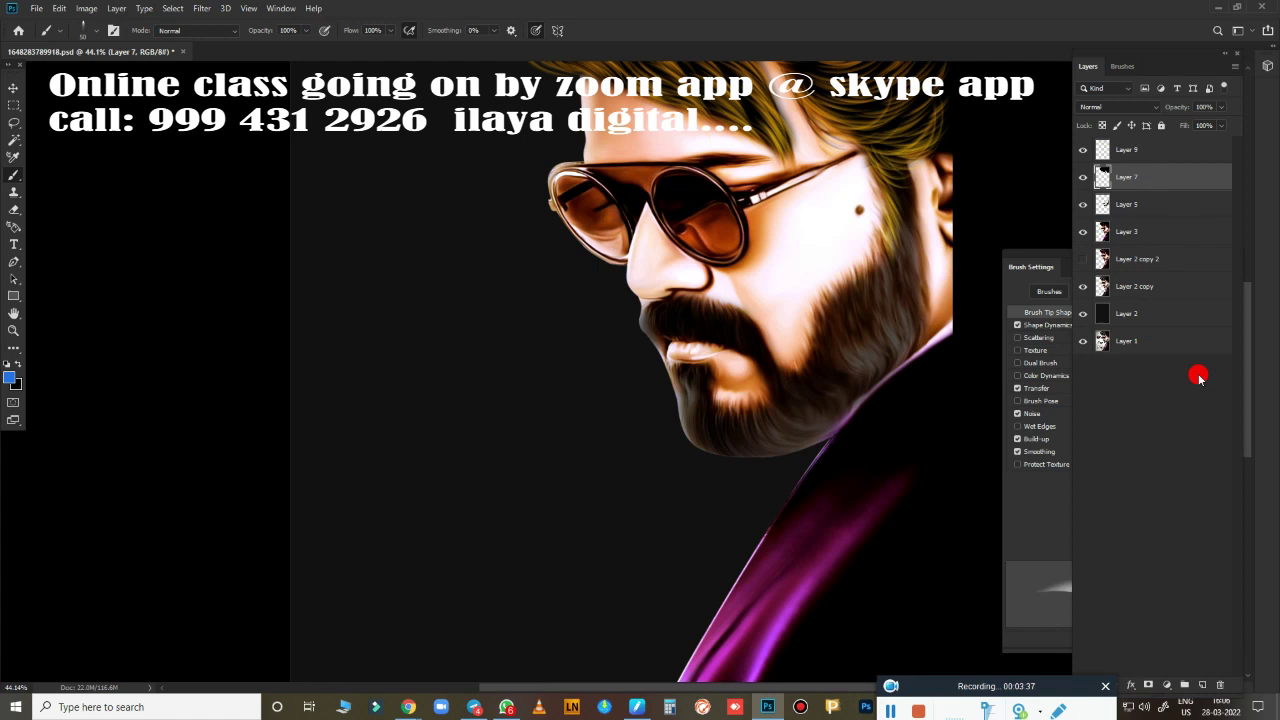
Add a new Layer 10 above Layer 7 and make it the working layer.
left_click(1203, 684)
scroll(834, 414, "up", 5)
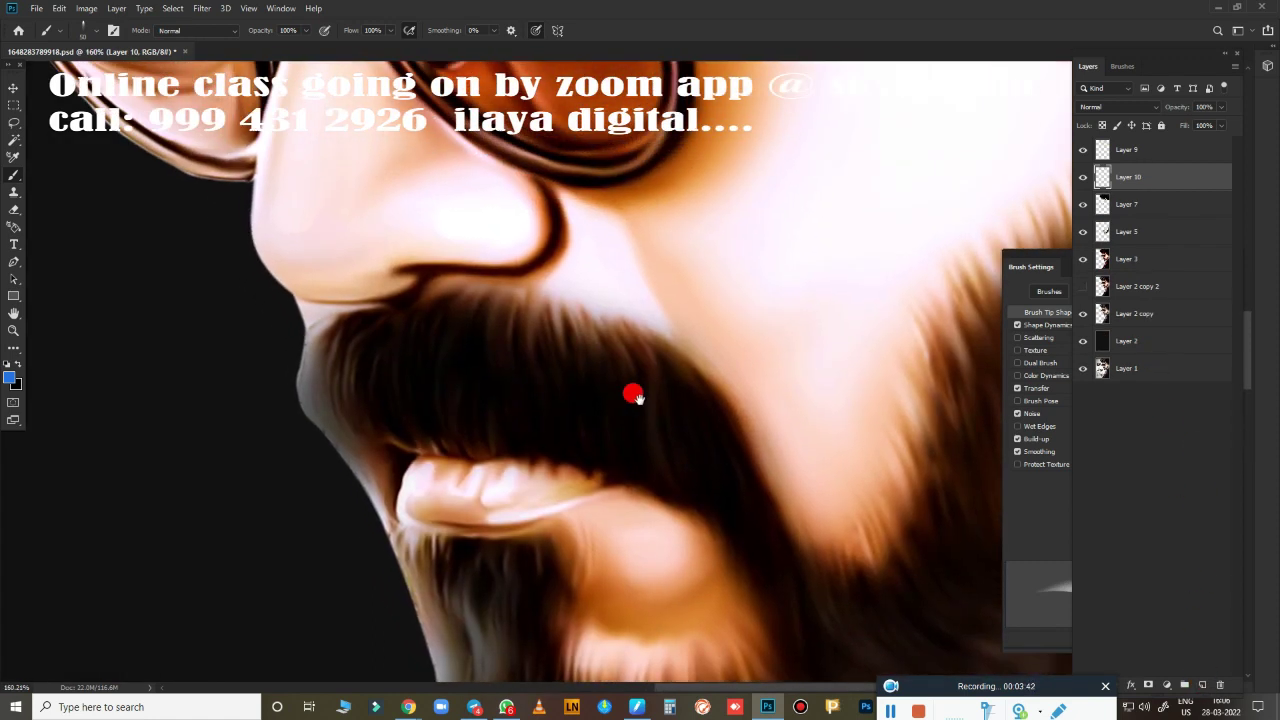
scroll(634, 396, "up", 2)
scroll(605, 430, "up", 2)
scroll(609, 417, "down", 3)
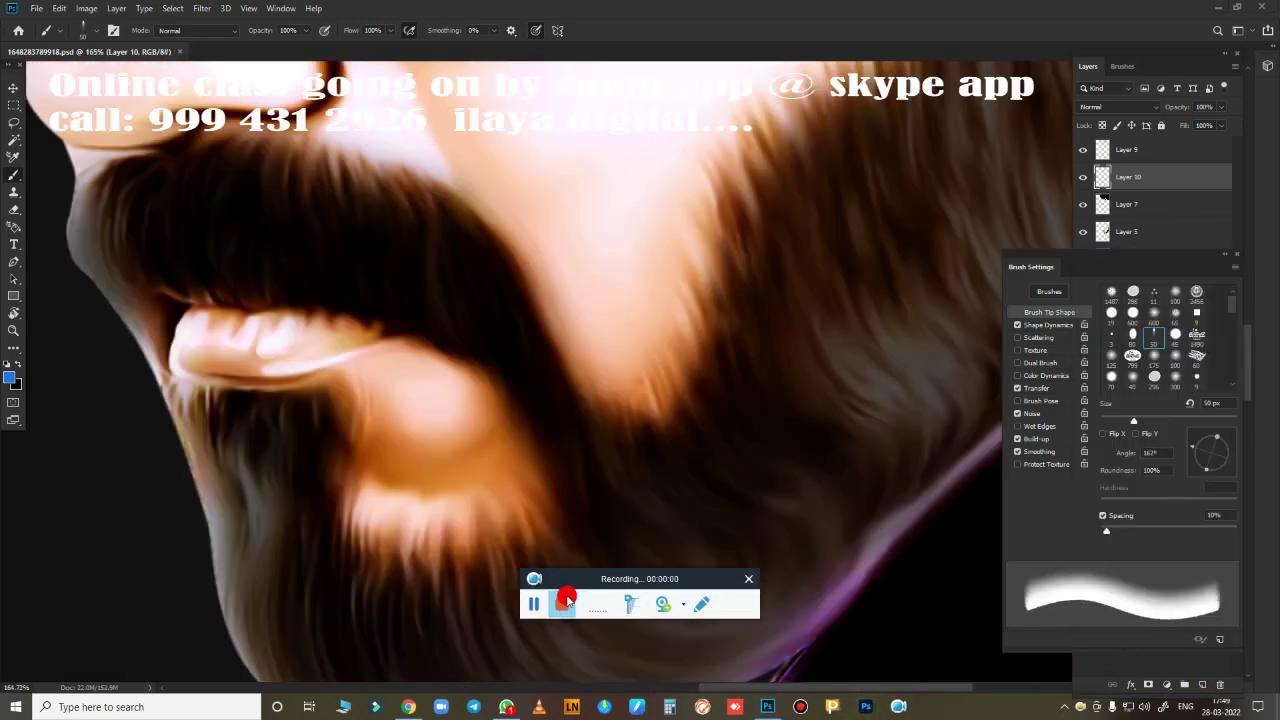
scroll(609, 417, "down", 2)
left_click(663, 455, "ctrl")
scroll(765, 365, "up", 2)
scroll(765, 365, "down", 2)
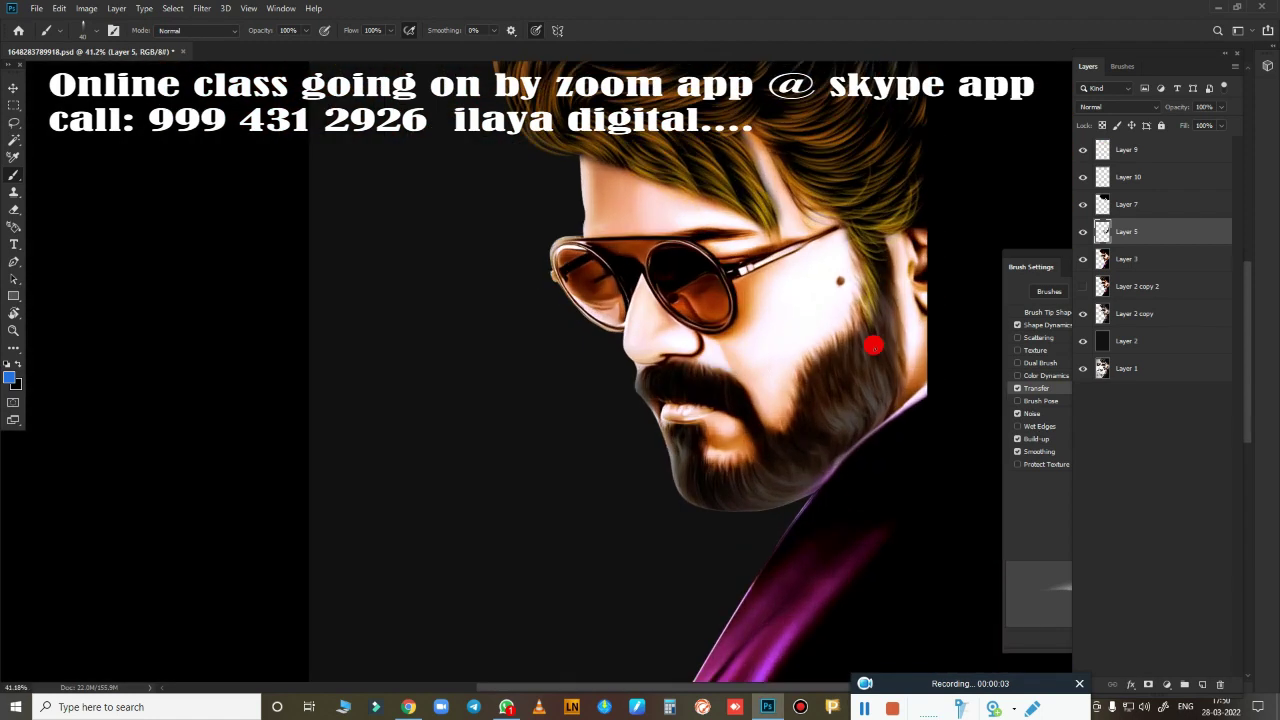
left_click(1128, 176)
Zoom in on the neck hair and test two blue strands, undoing both.
scroll(740, 326, "up", 2)
scroll(727, 295, "up", 3)
scroll(560, 380, "up", 3)
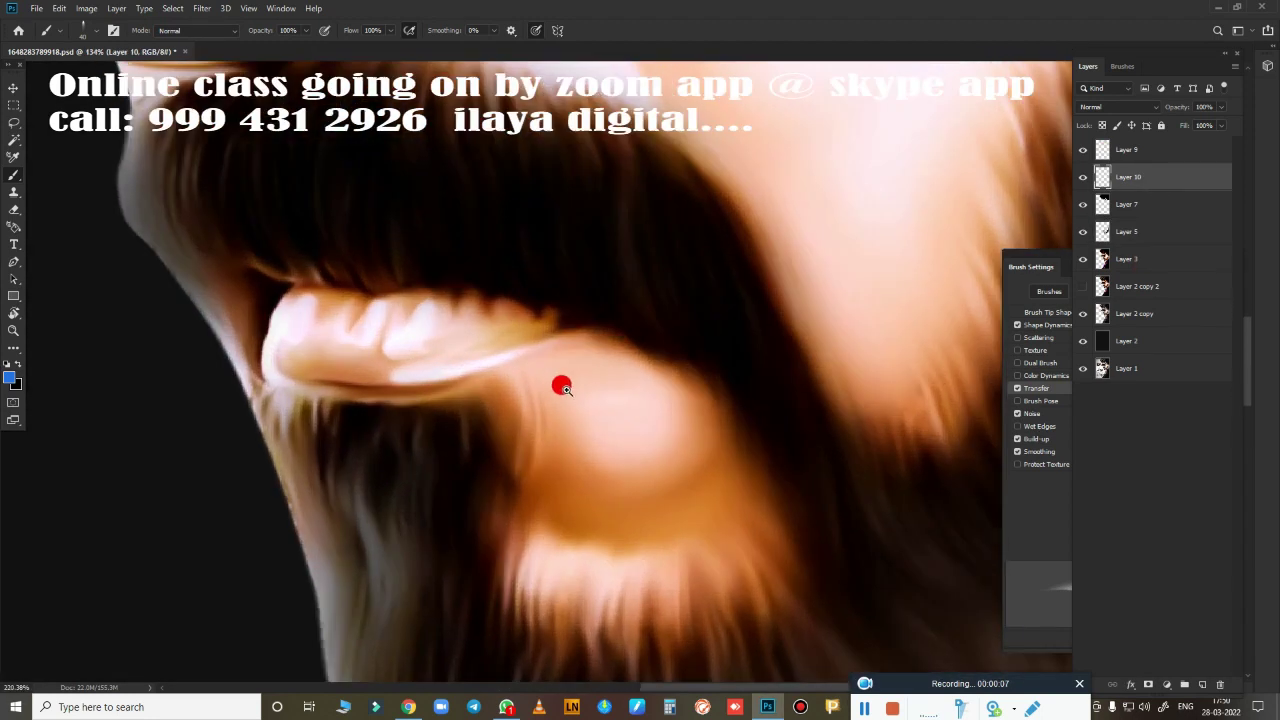
scroll(680, 534, "up", 2)
scroll(663, 449, "up", 2)
scroll(833, 548, "up", 2)
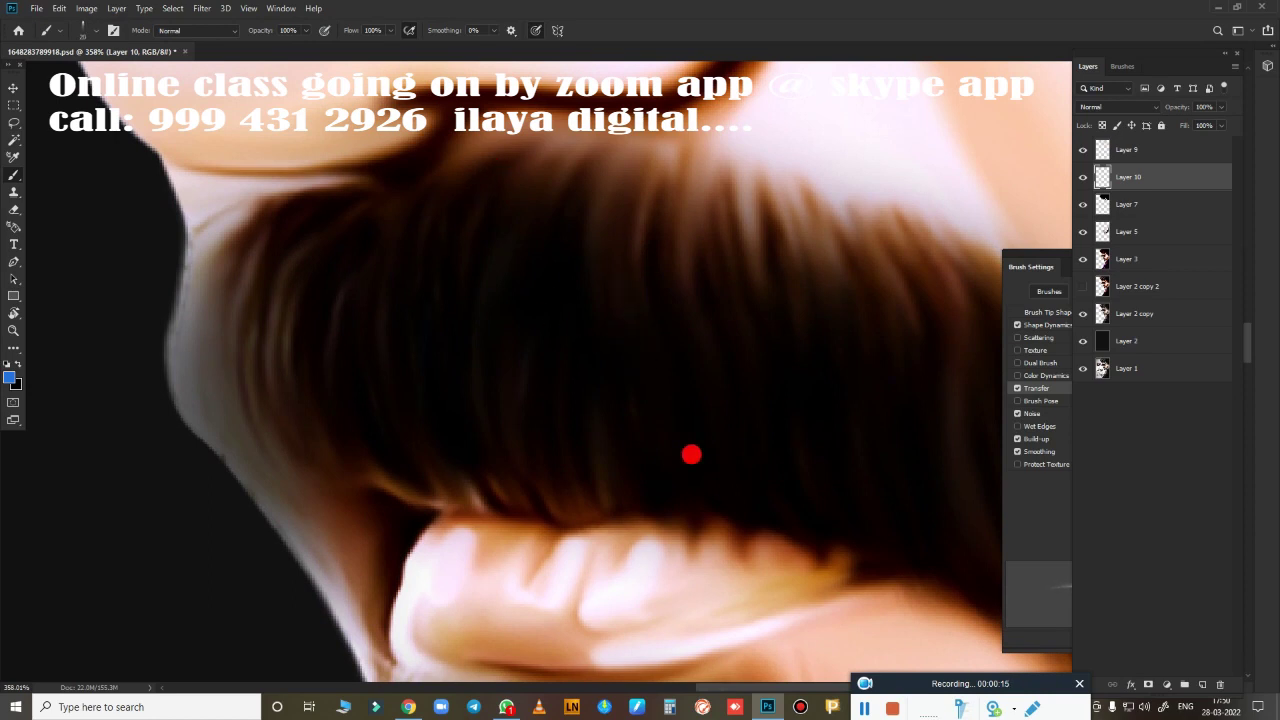
left_click_drag(462, 235, 440, 455)
key("ctrl+z")
left_click_drag(506, 176, 455, 495)
key("ctrl+z")
Rotate the canvas view to match the strand direction, discarding a trial stroke.
key("r")
mouse_move(611, 340)
left_mouse_down()
mouse_move(533, 285)
mouse_move(723, 214)
left_mouse_up()
scroll(663, 429, "down", 3)
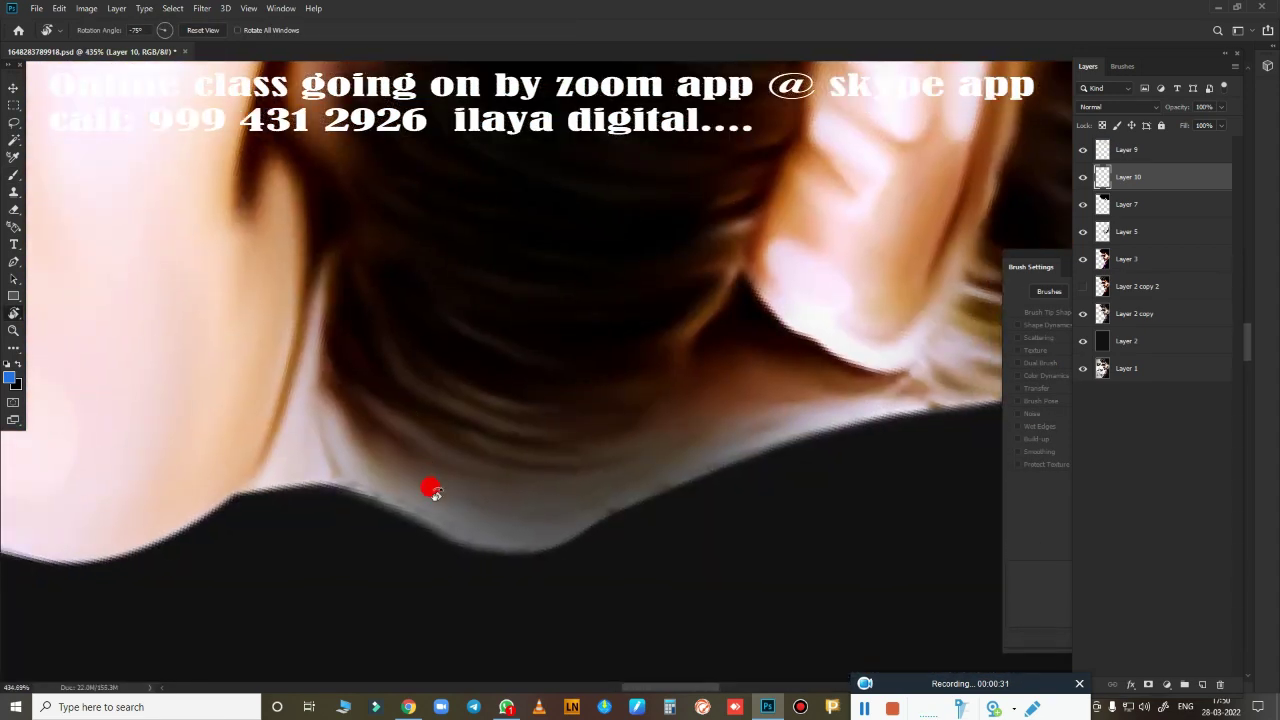
key("b")
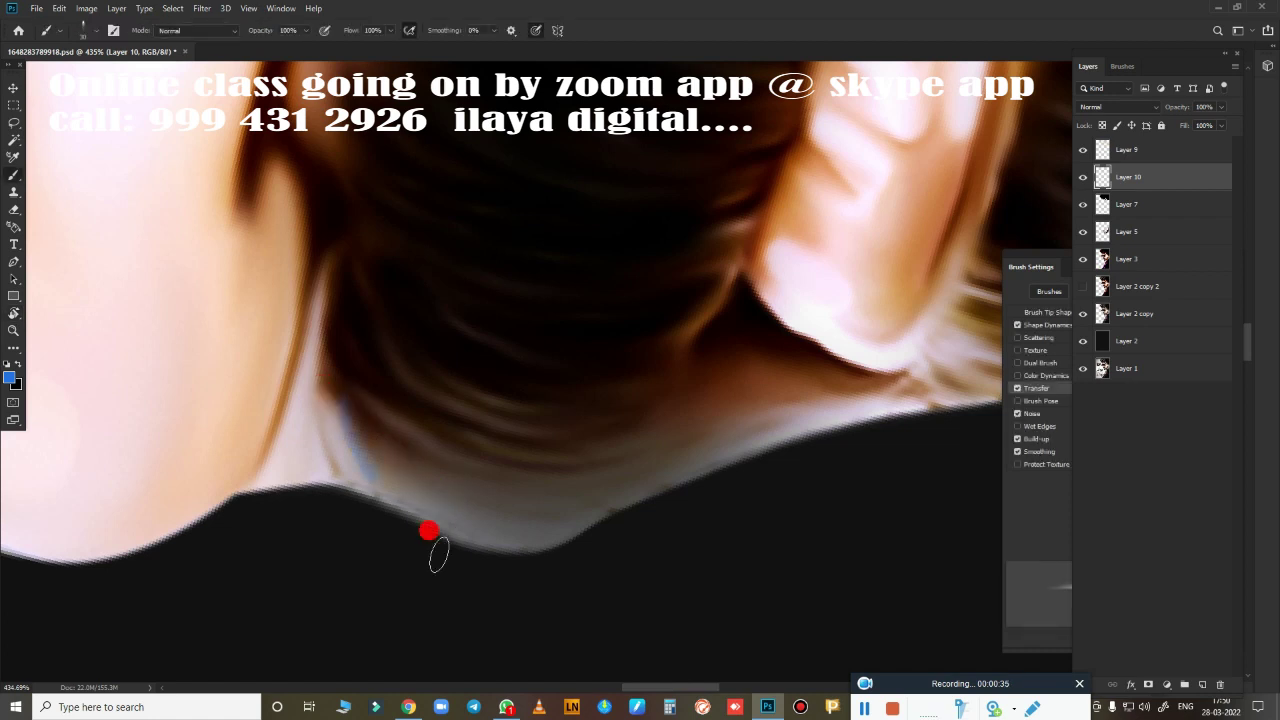
left_click_drag(400, 515, 590, 528)
key("ctrl+z")
Paint curved blue strands along the beard's lower curve, undoing the overly bright ones.
left_click_drag(480, 471, 569, 520)
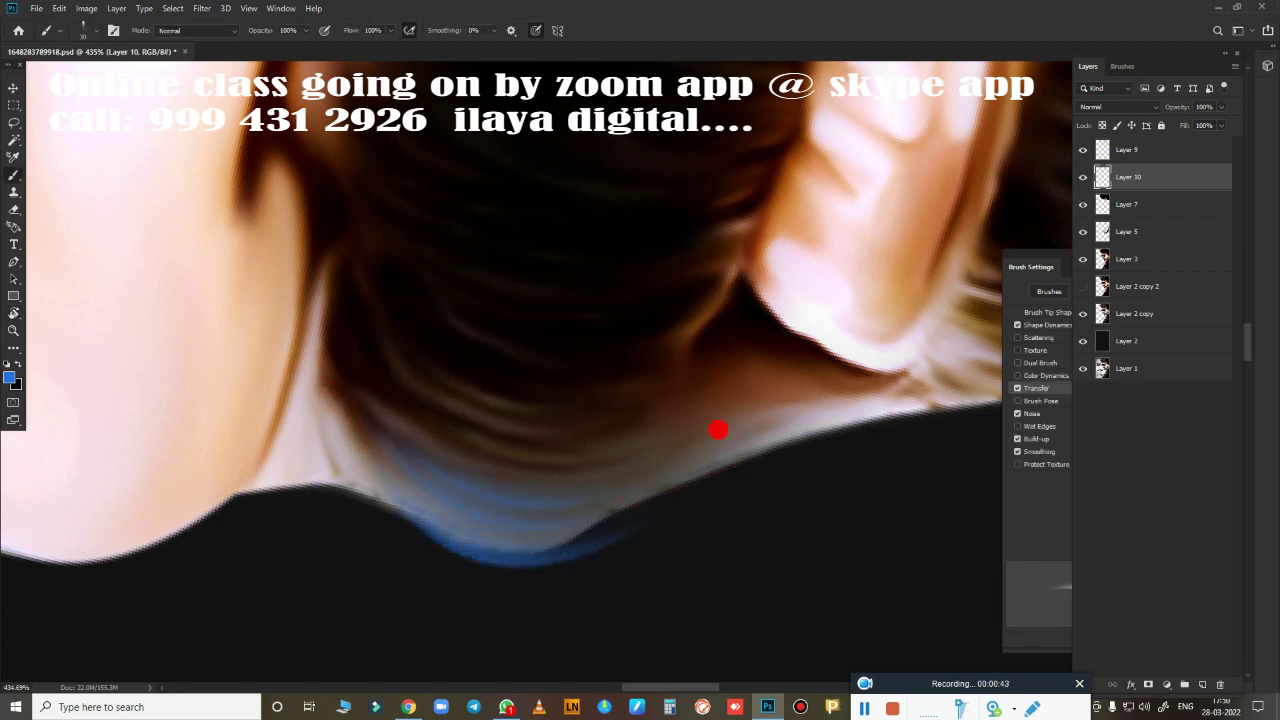
left_click_drag(717, 429, 580, 549)
left_click_drag(404, 455, 654, 481)
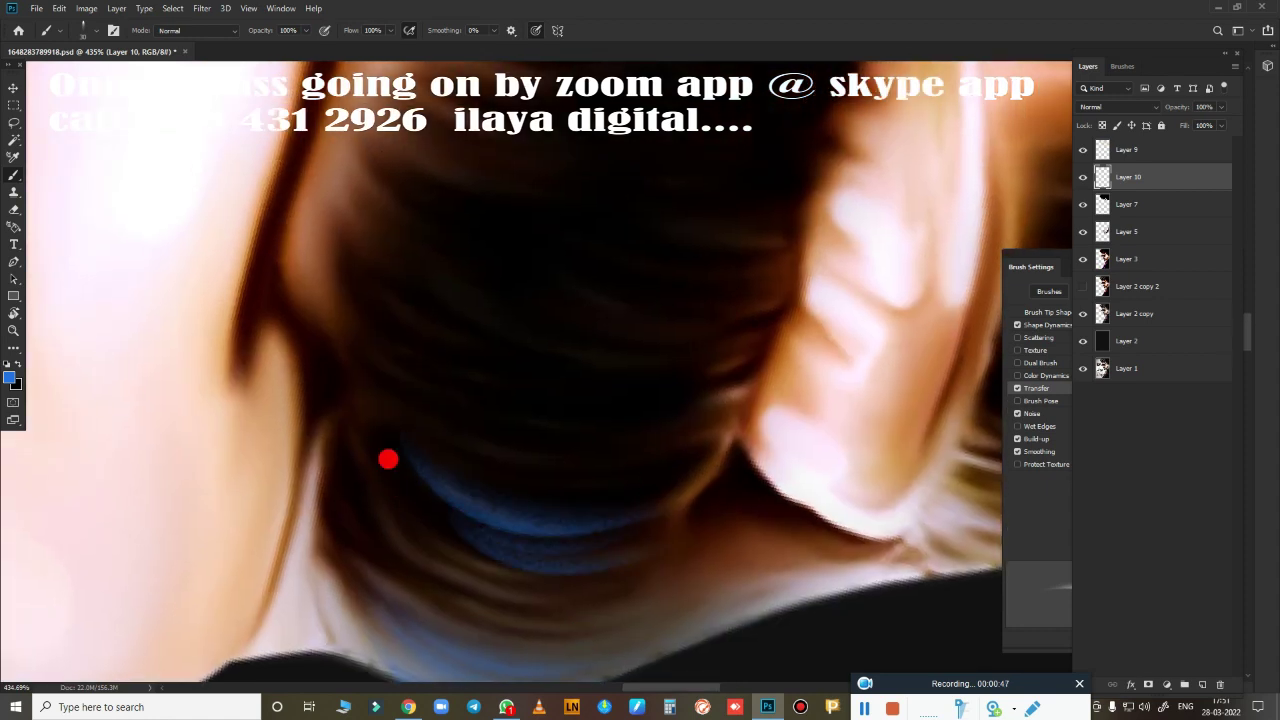
left_click_drag(389, 457, 586, 609)
mouse_move(351, 497)
left_mouse_down()
mouse_move(549, 623)
mouse_move(402, 561)
left_mouse_up()
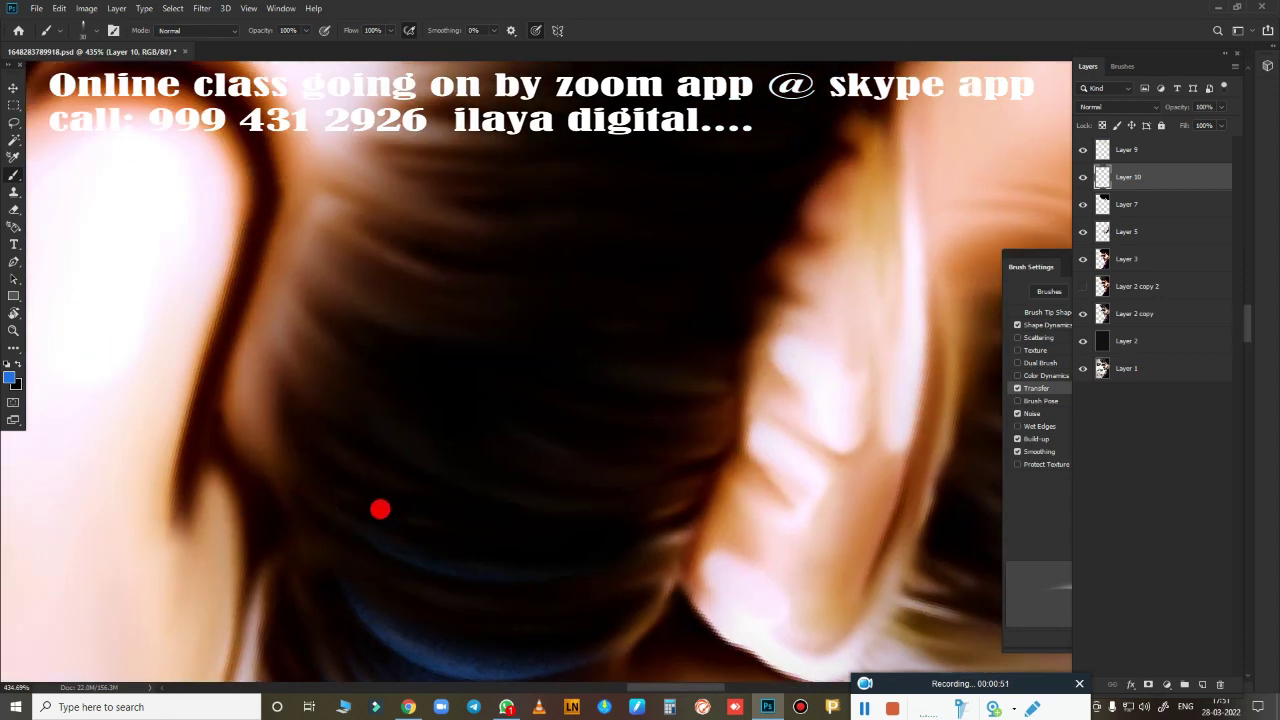
left_click_drag(404, 460, 630, 508)
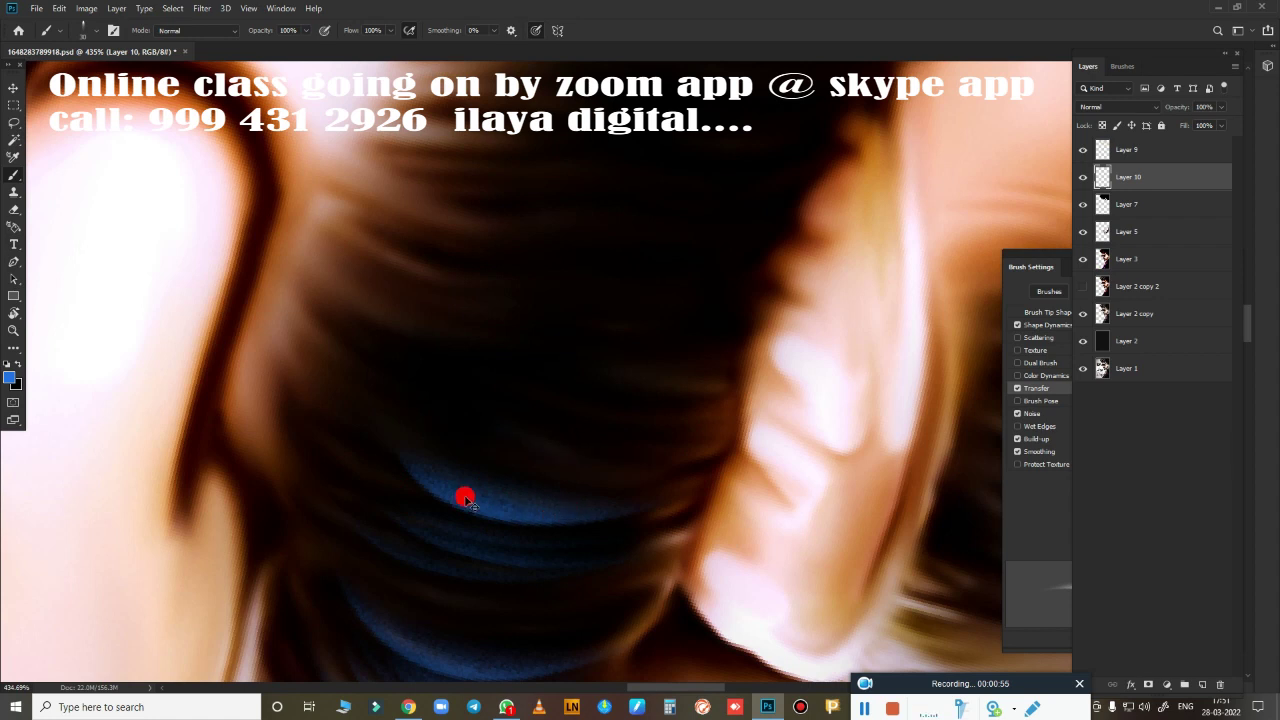
key("ctrl+z")
left_click_drag(365, 386, 571, 401)
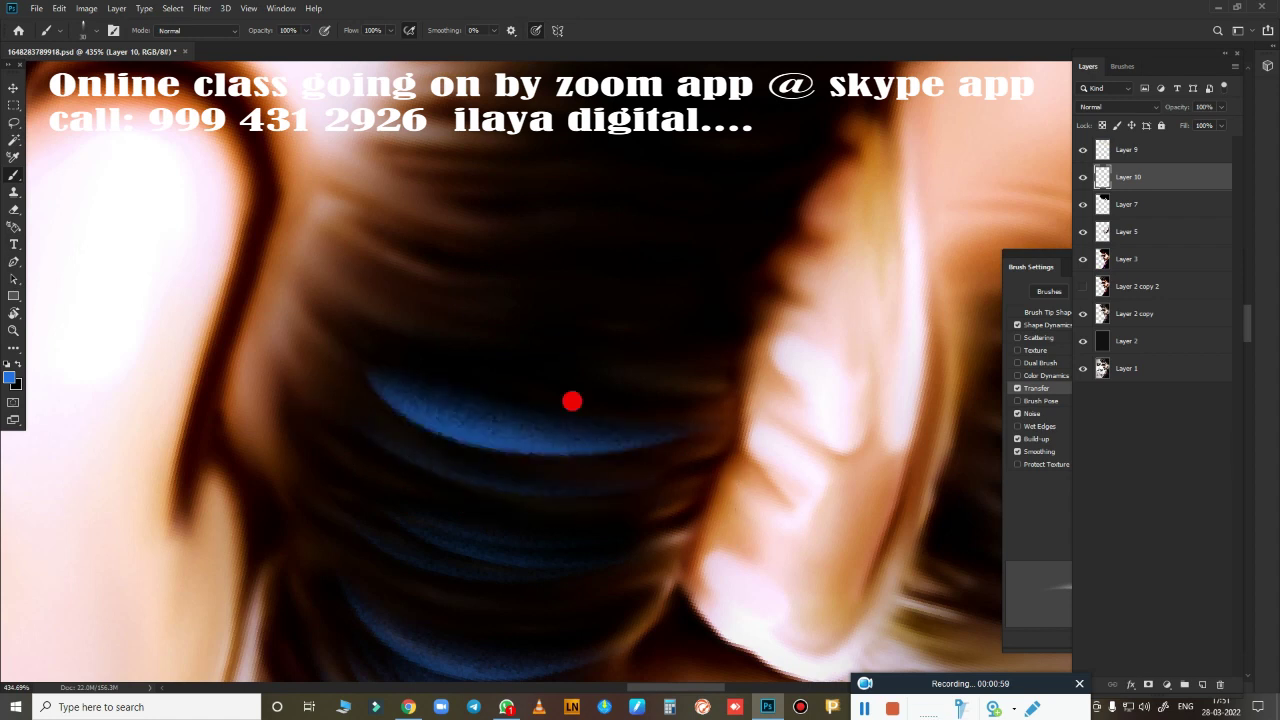
key("ctrl+z")
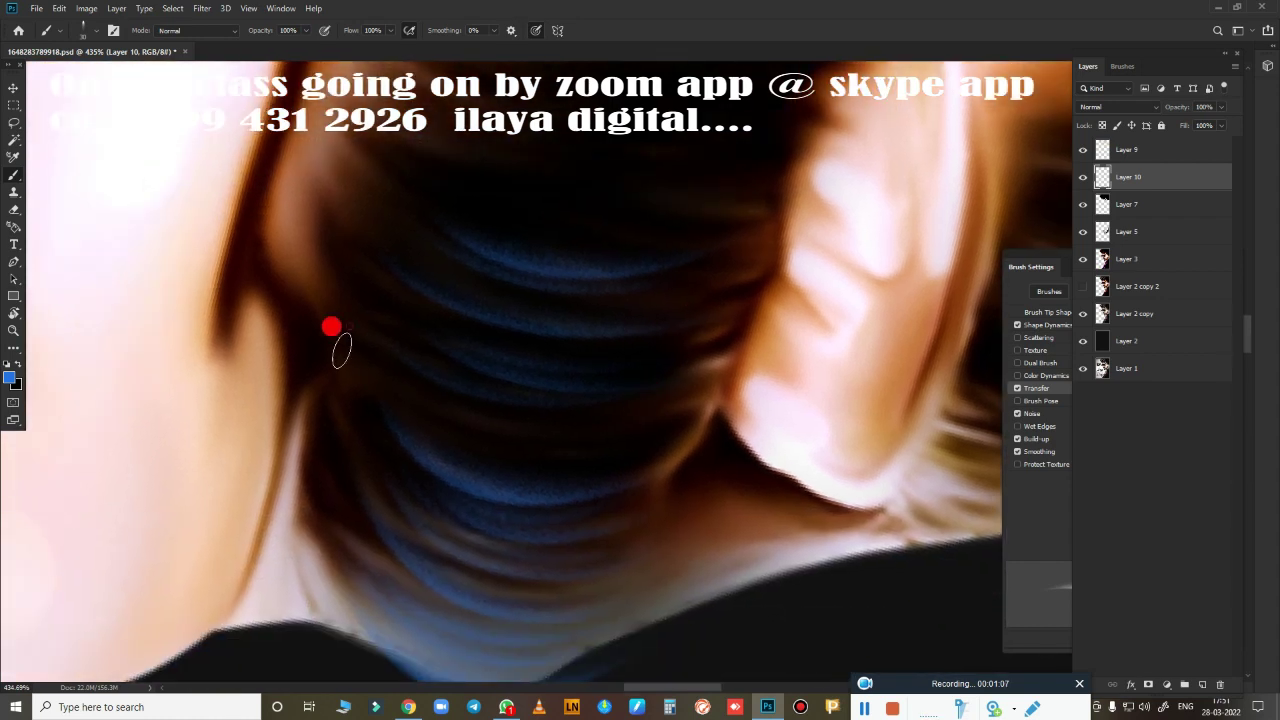
Try a few thin blue strands in the dark hair, then undo them.
scroll(420, 520, "down", 3)
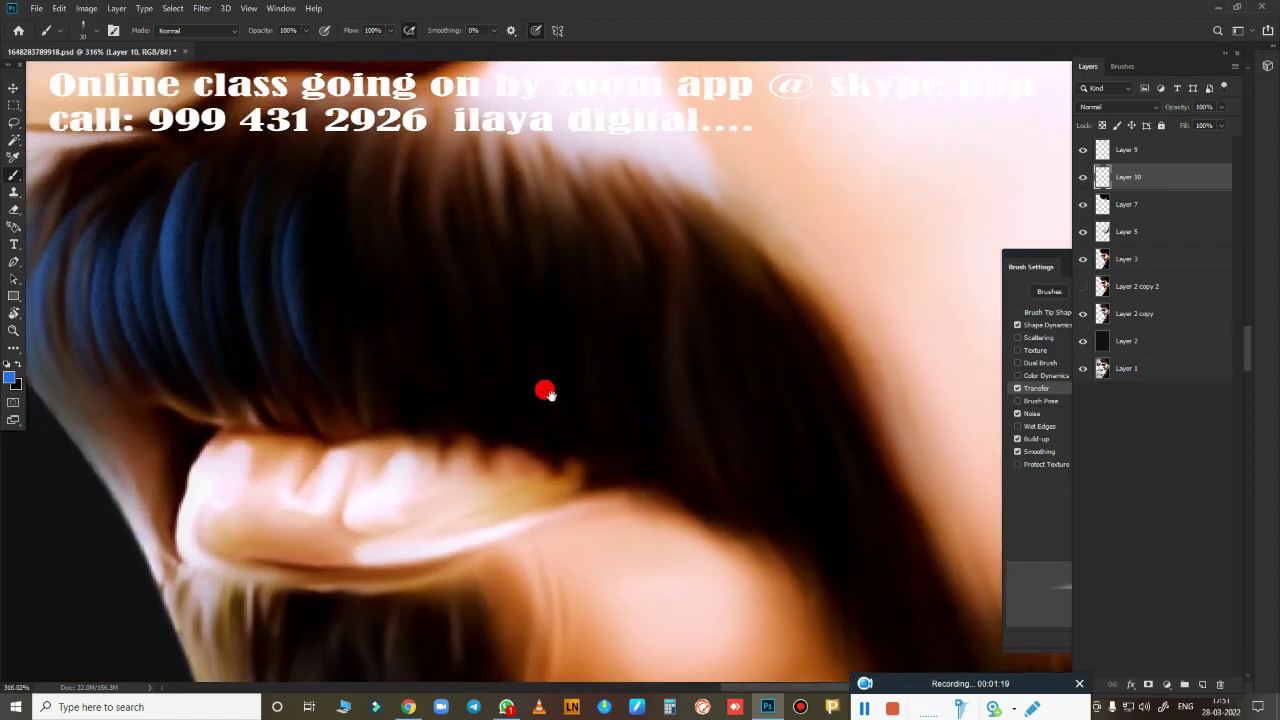
mouse_move(364, 140)
left_mouse_down()
mouse_move(362, 254)
mouse_move(396, 290)
left_mouse_up()
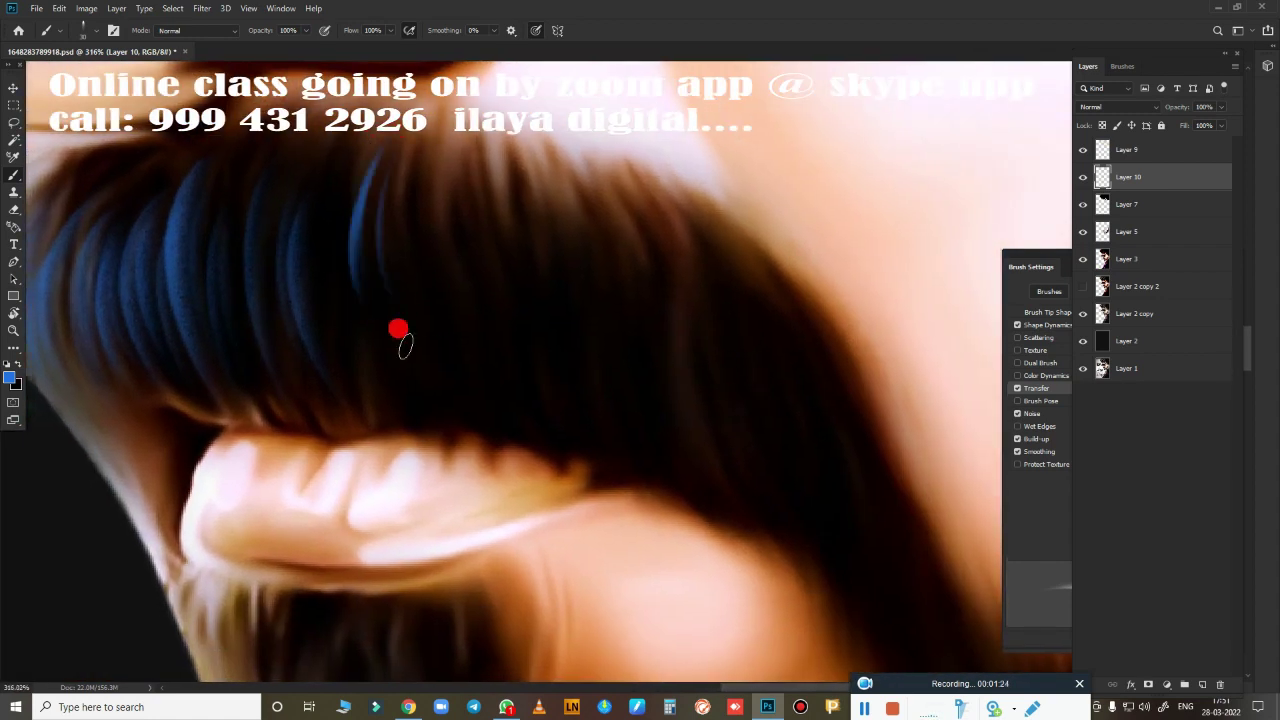
left_click_drag(320, 240, 330, 380)
left_click_drag(440, 395, 434, 200)
key("ctrl+z")
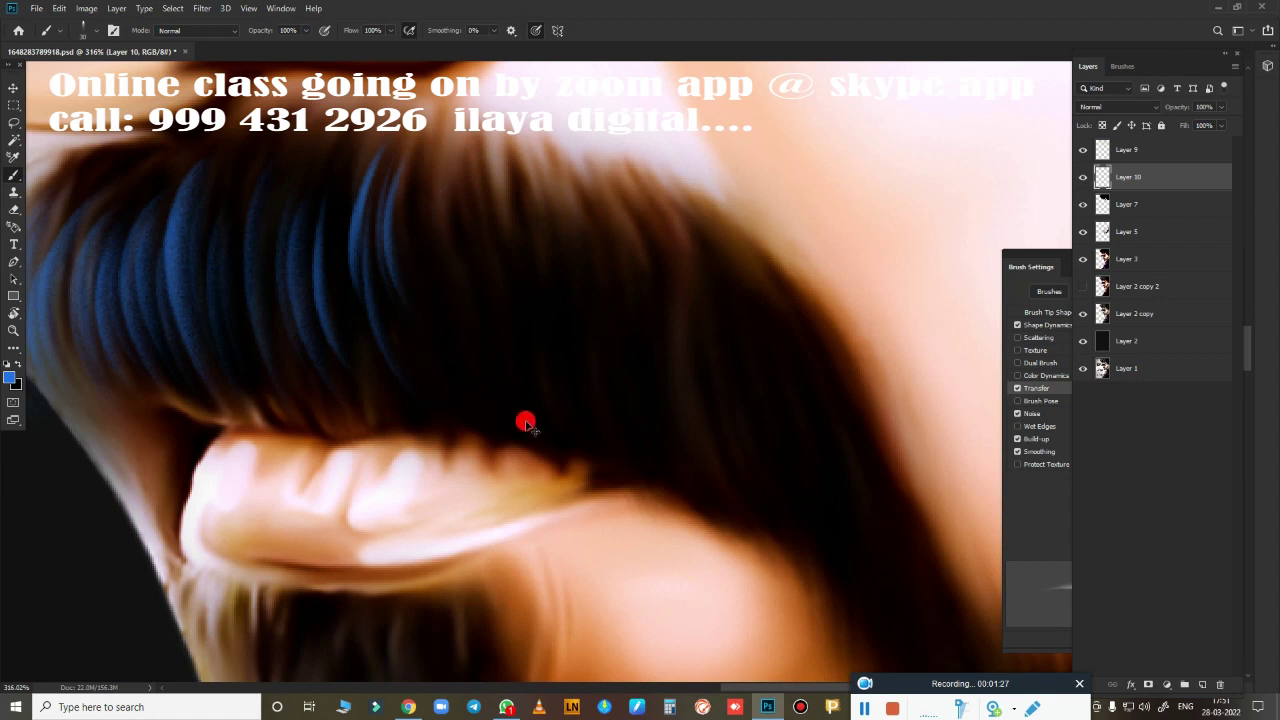
key("ctrl+z")
key("ctrl+z")
key("ctrl+z")
key("ctrl+z")
Rotate the view with the hair flow and paint blue strands up and across the lower hair.
key("r")
mouse_move(527, 384)
left_mouse_down()
mouse_move(443, 191)
mouse_move(569, 543)
mouse_move(654, 434)
mouse_move(530, 456)
left_mouse_up()
key("b")
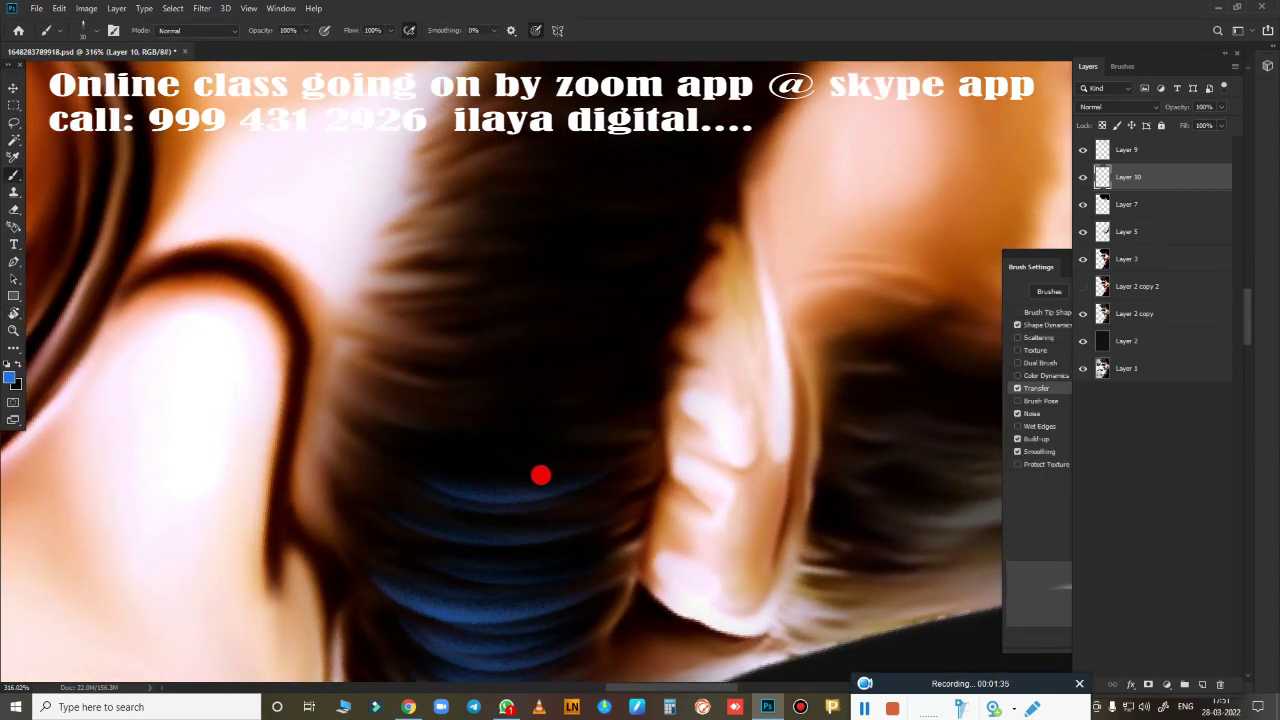
mouse_move(679, 412)
left_mouse_down()
mouse_move(391, 414)
mouse_move(643, 343)
mouse_move(697, 306)
mouse_move(411, 284)
mouse_move(509, 263)
mouse_move(471, 277)
mouse_move(440, 257)
mouse_move(728, 157)
mouse_move(470, 180)
left_mouse_up()
left_click_drag(380, 320, 640, 312)
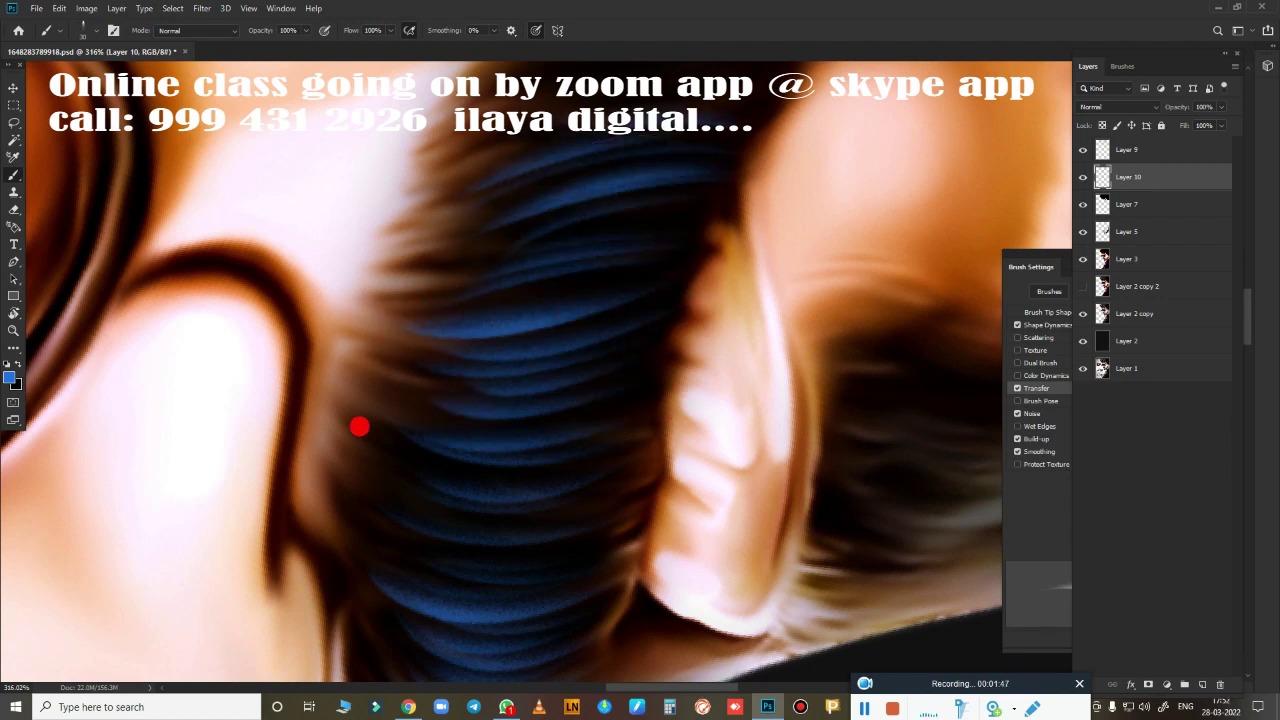
mouse_move(397, 380)
left_mouse_down()
mouse_move(403, 424)
mouse_move(669, 451)
left_mouse_up()
scroll(669, 451, "down", 3)
mouse_move(406, 366)
left_mouse_down()
mouse_move(509, 409)
mouse_move(690, 532)
left_mouse_up()
scroll(643, 651, "up", 5)
scroll(420, 391, "up", 5)
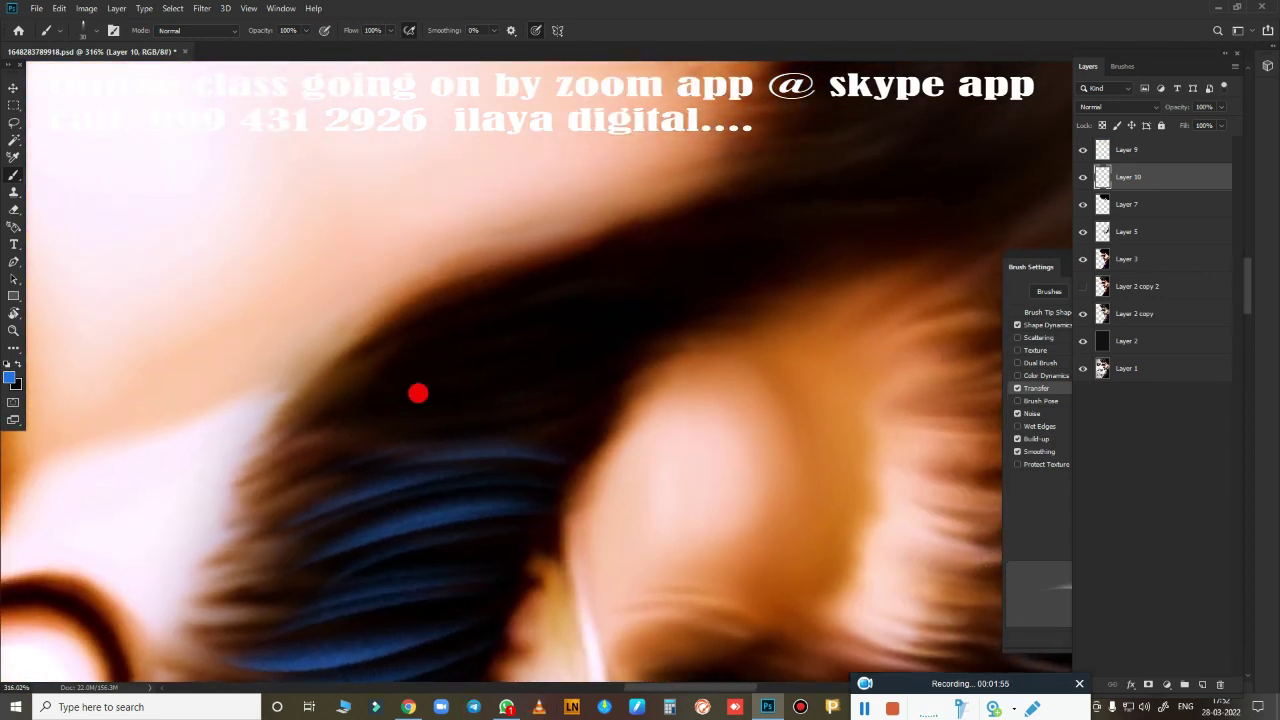
Paint blue strands along the upper hair arc and lower in the hair.
left_click_drag(651, 251, 423, 340)
left_click_drag(636, 352, 370, 396)
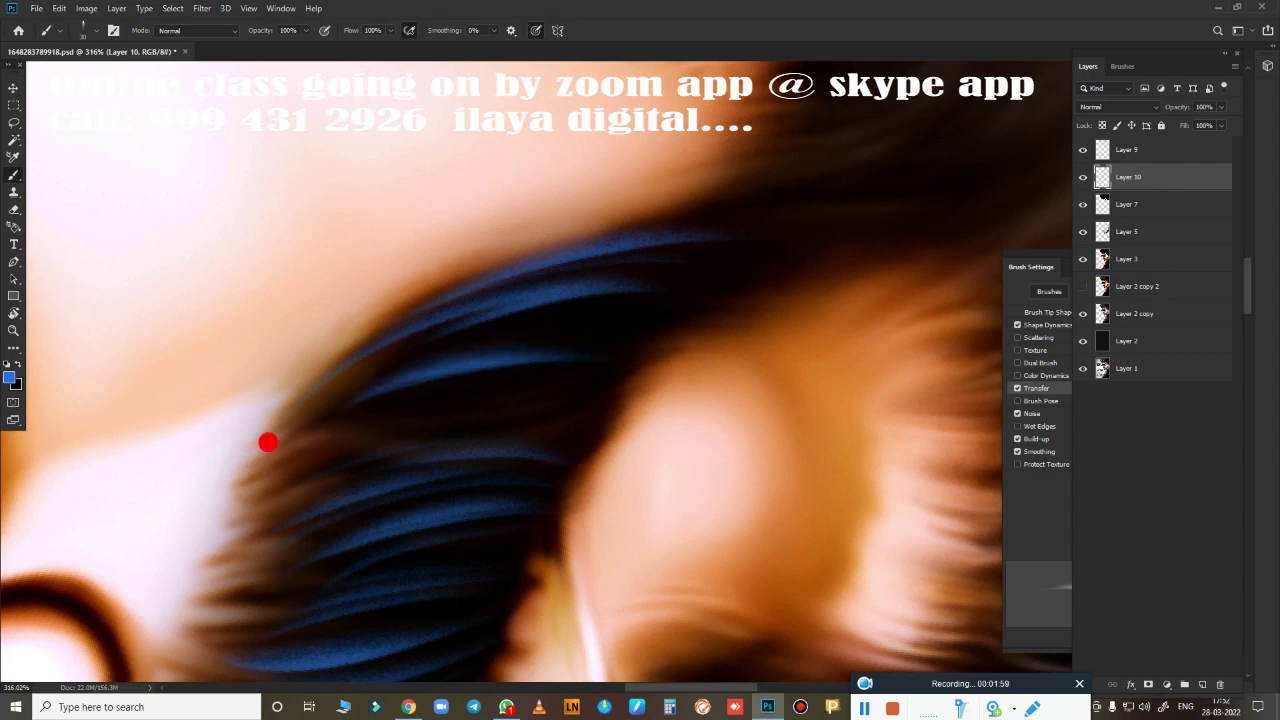
left_click_drag(586, 312, 376, 366)
left_click_drag(523, 409, 251, 474)
left_click_drag(564, 382, 330, 432)
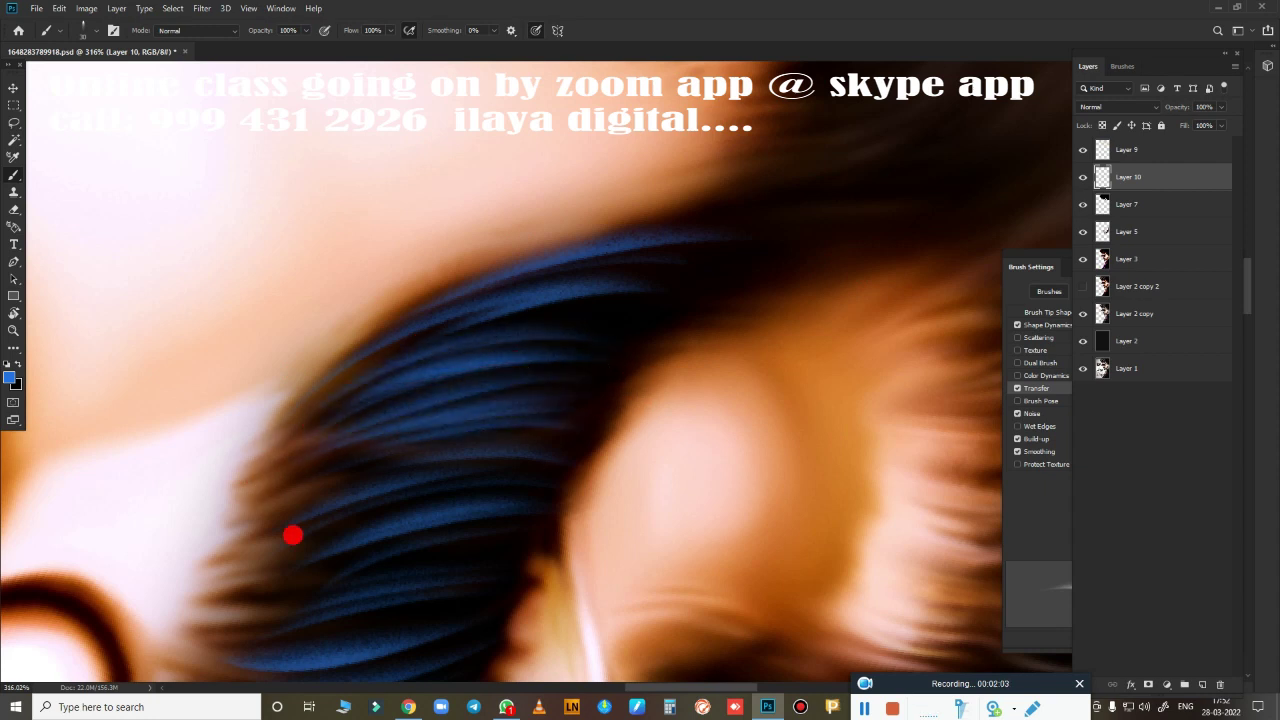
scroll(343, 587, "down", 2)
scroll(491, 500, "down", 2)
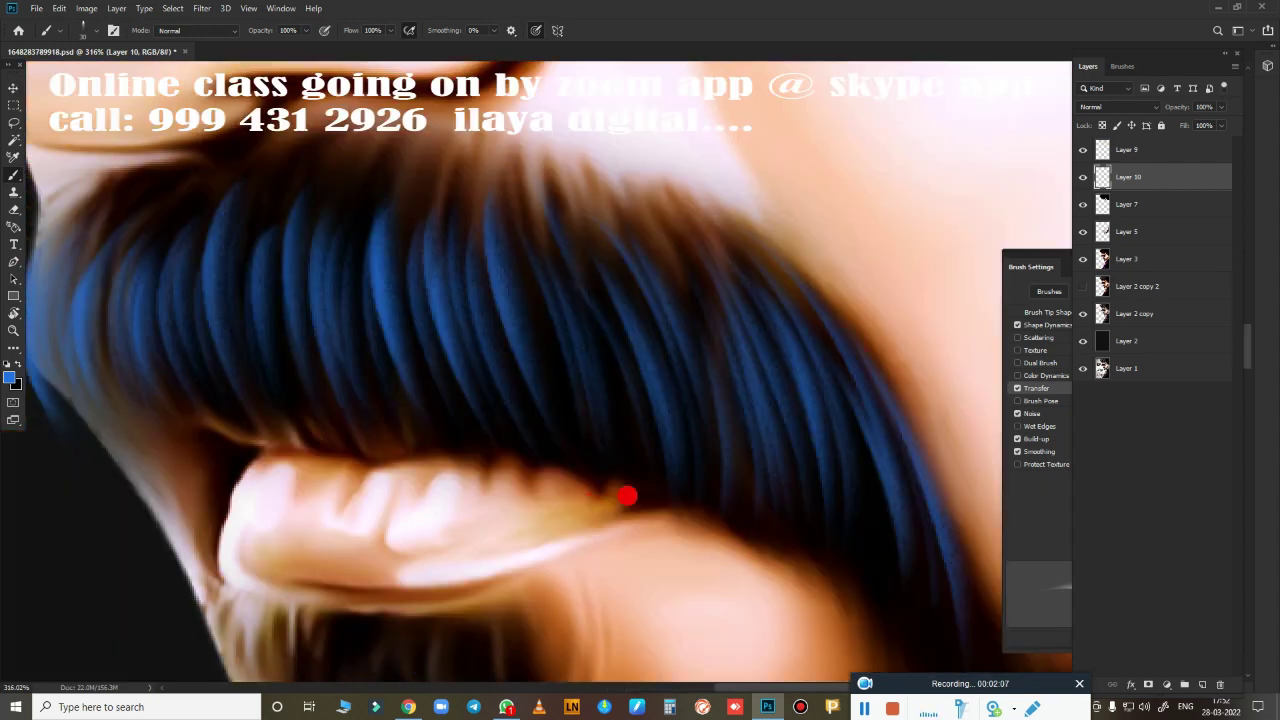
scroll(626, 491, "down", 2)
scroll(604, 521, "up", 2)
scroll(615, 505, "up", 2)
scroll(571, 360, "up", 2)
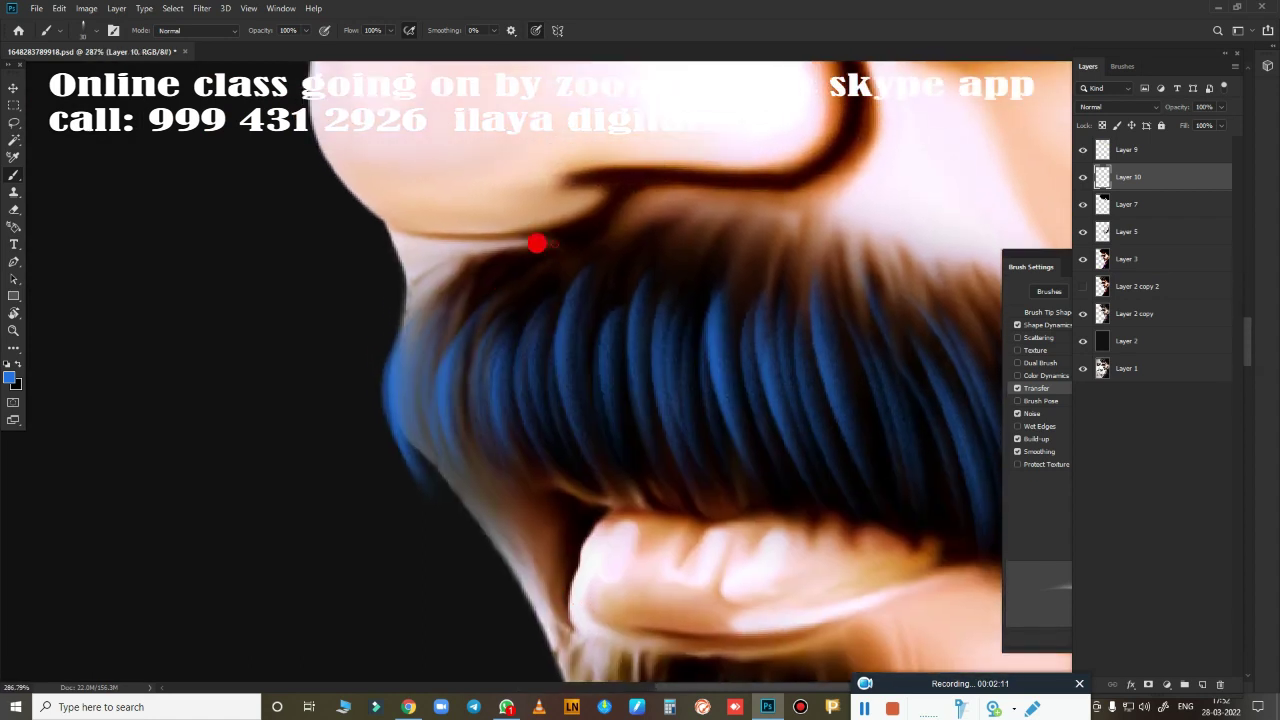
Add blue strands over the moustache's left part and along its left edge.
left_click_drag(548, 268, 460, 440)
mouse_move(484, 320)
left_mouse_down()
mouse_move(450, 405)
mouse_move(476, 484)
mouse_move(440, 470)
left_mouse_up()
left_click_drag(430, 330, 400, 470)
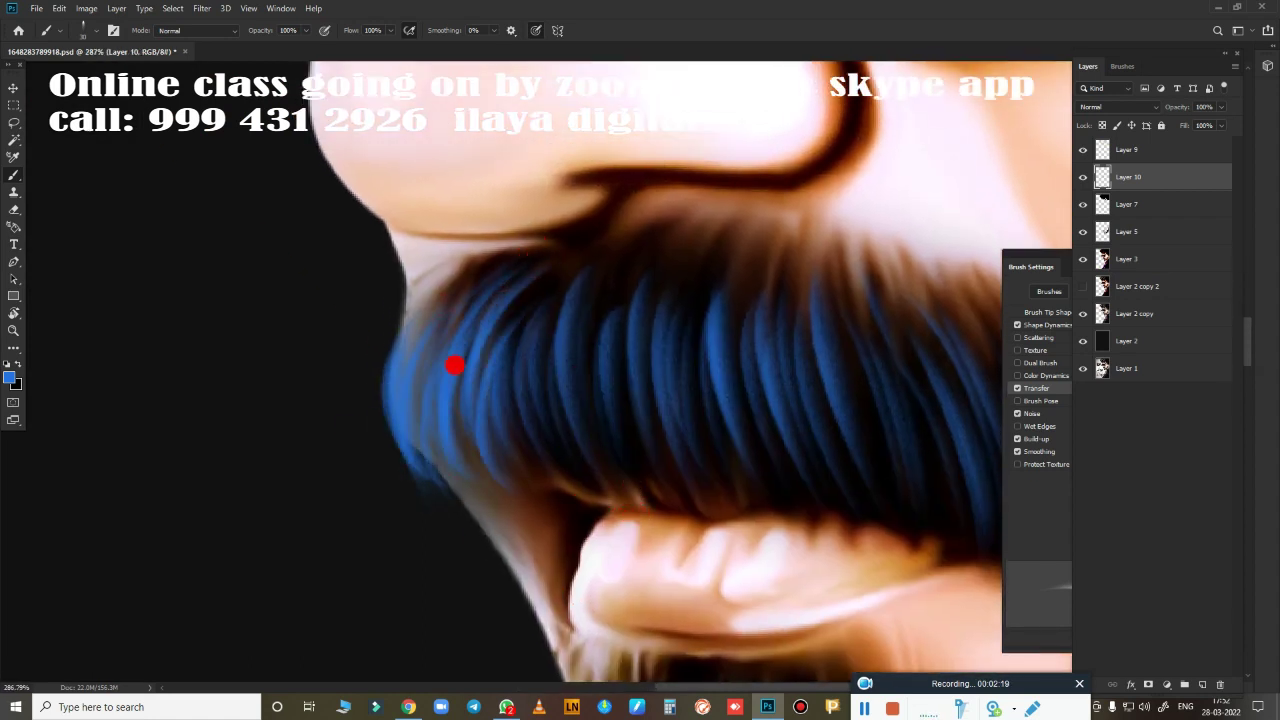
left_click_drag(440, 290, 385, 470)
scroll(590, 470, "down", 5)
scroll(554, 523, "up", 1)
scroll(586, 460, "up", 1)
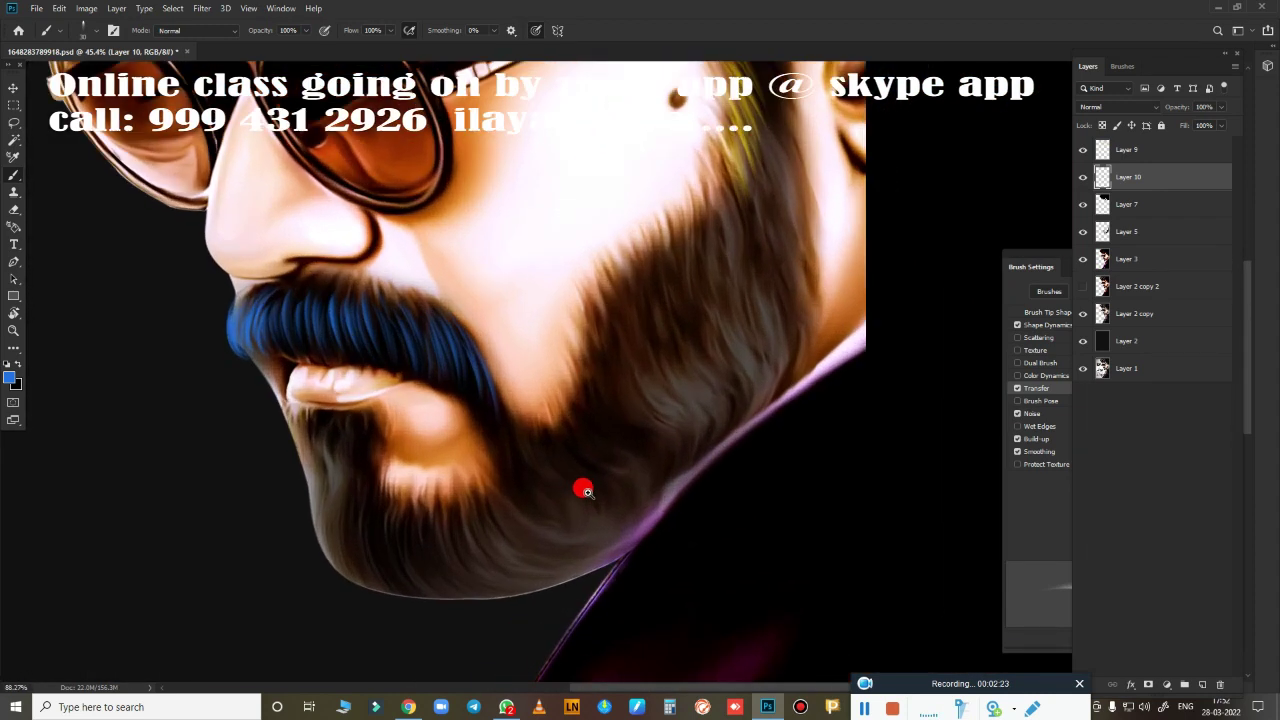
scroll(583, 489, "up", 1)
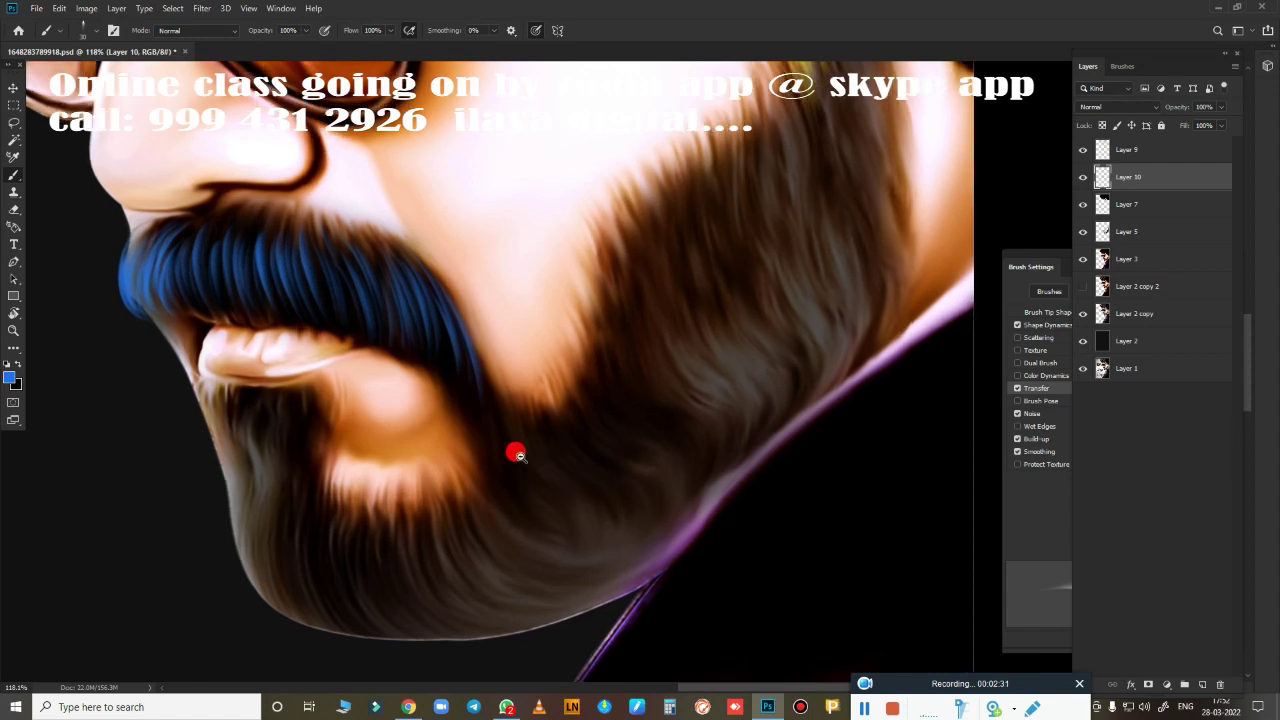
scroll(551, 466, "up", 2)
scroll(503, 474, "down", 3)
scroll(508, 477, "up", 1)
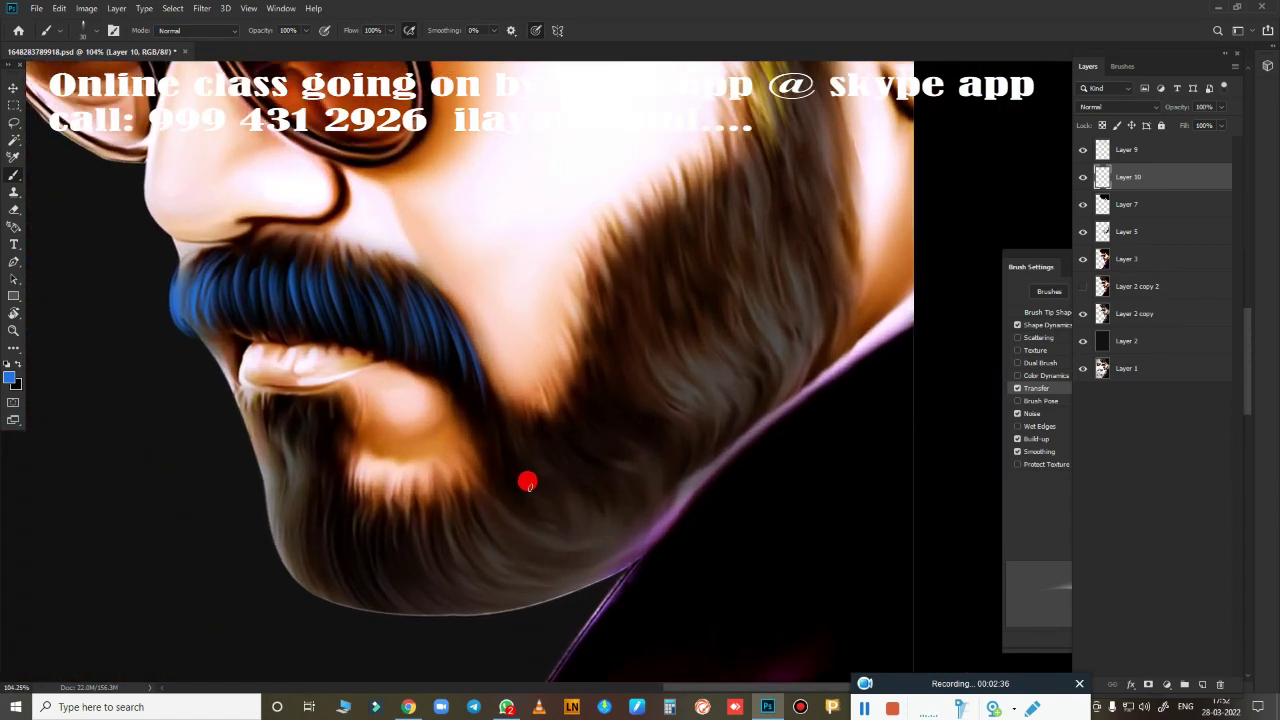
Turn the view along the hair and tilt the brush tip angle to match the strands.
key("r")
mouse_move(594, 414)
left_mouse_down()
mouse_move(736, 433)
mouse_move(541, 457)
left_mouse_up()
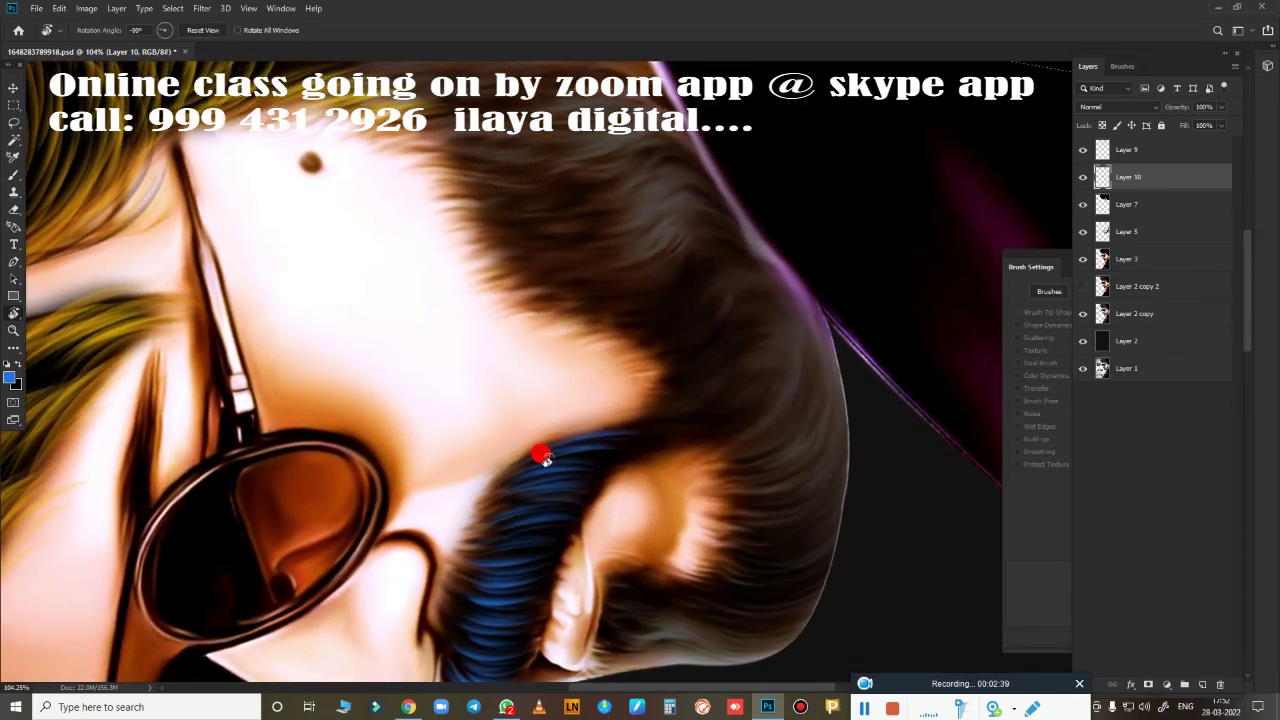
scroll(507, 413, "up", 2)
key("b")
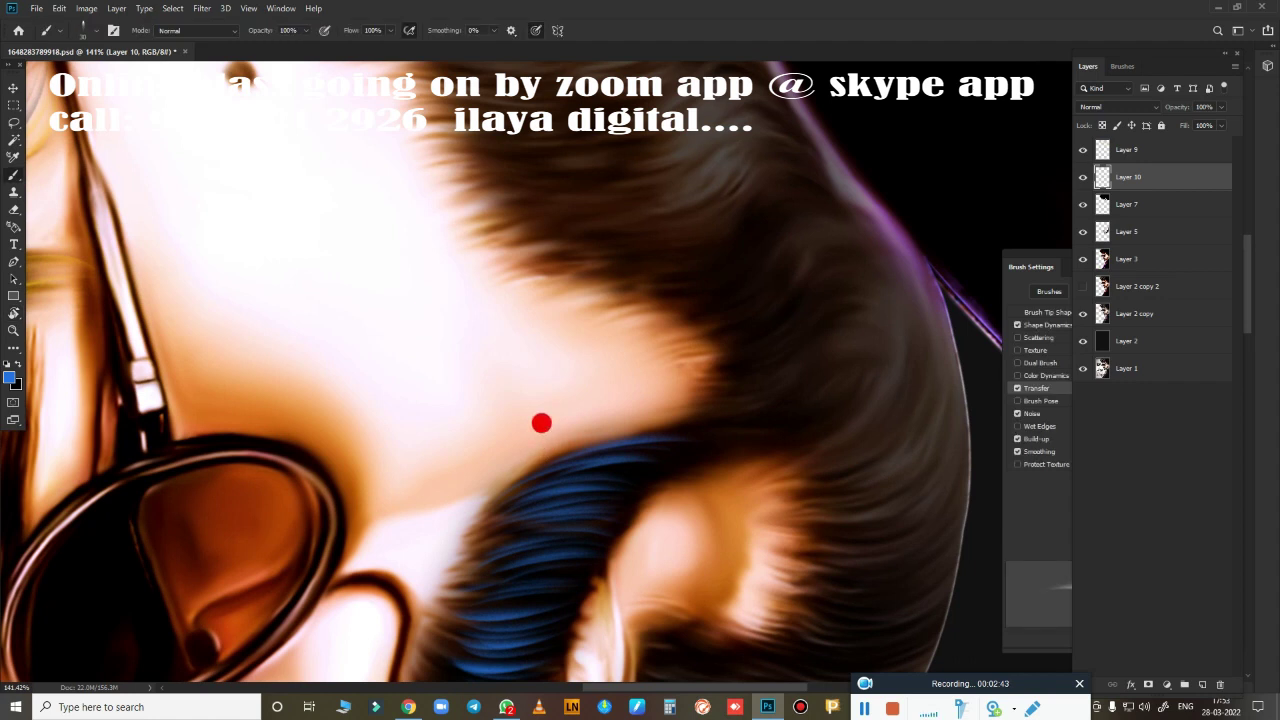
left_click(1045, 313)
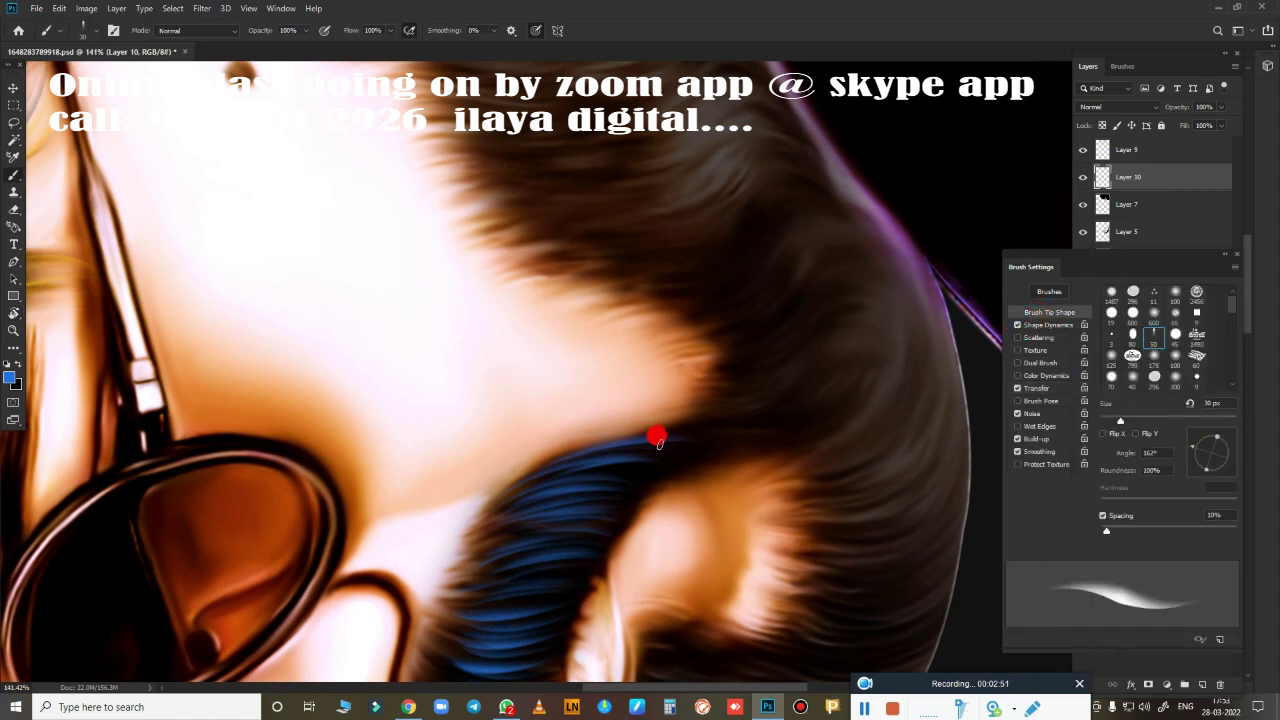
mouse_move(1188, 441)
left_mouse_down()
mouse_move(1198, 437)
mouse_move(1192, 448)
left_mouse_up()
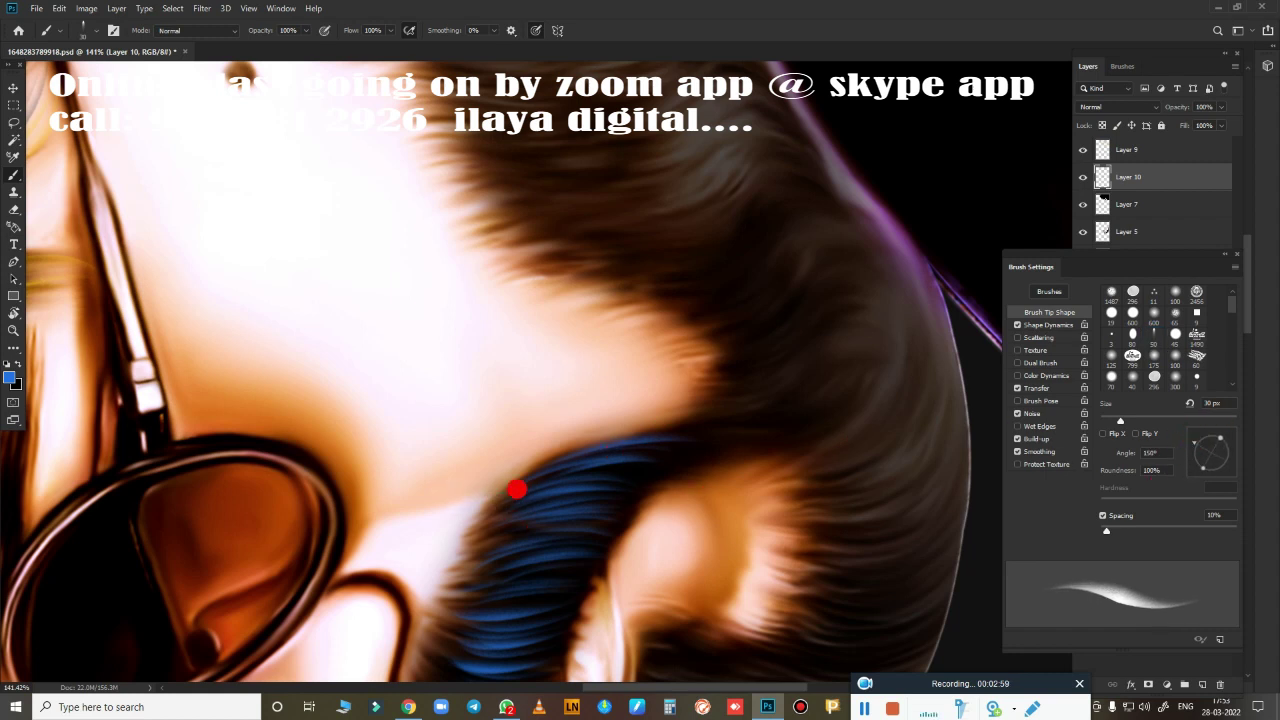
scroll(516, 489, "up", 5)
Paint more defined and tapered blue strands across the hair.
mouse_move(764, 448)
left_mouse_down()
mouse_move(354, 420)
mouse_move(291, 306)
mouse_move(591, 240)
mouse_move(486, 350)
mouse_move(714, 194)
mouse_move(449, 286)
mouse_move(526, 289)
mouse_move(722, 211)
left_mouse_up()
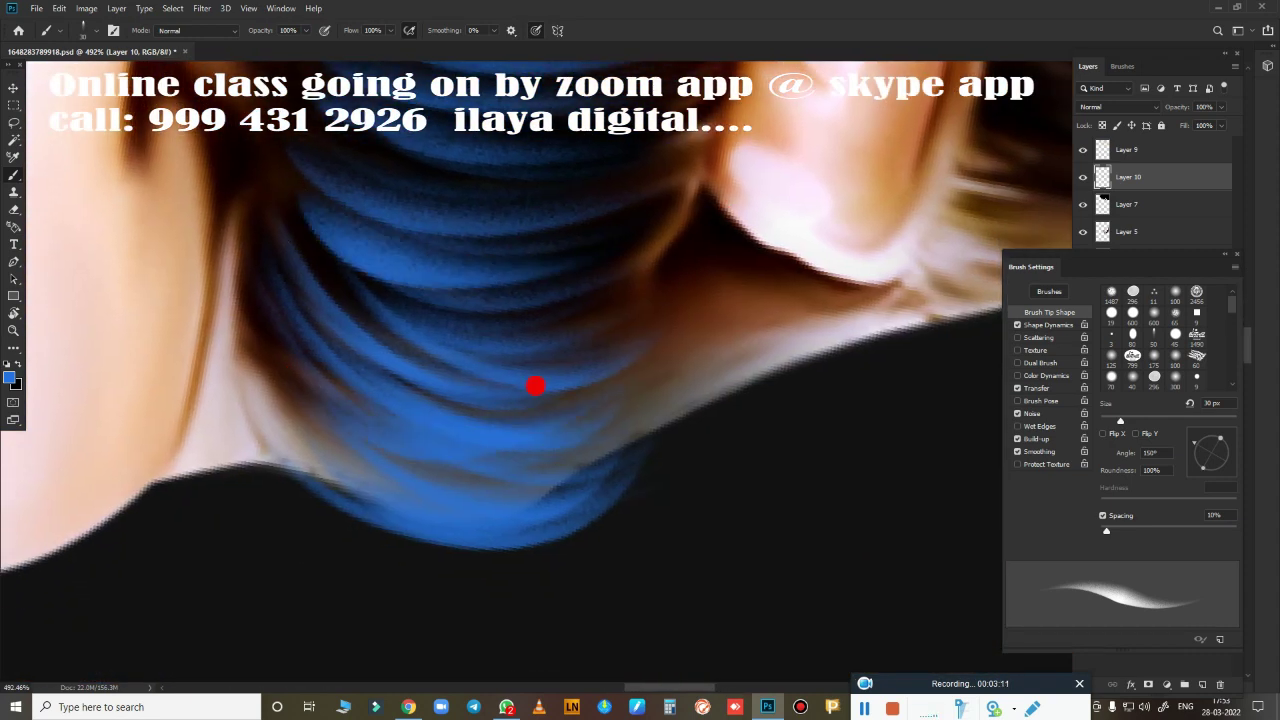
mouse_move(377, 511)
left_mouse_down()
mouse_move(531, 349)
mouse_move(674, 269)
mouse_move(354, 160)
mouse_move(611, 355)
mouse_move(651, 651)
mouse_move(771, 523)
left_mouse_up()
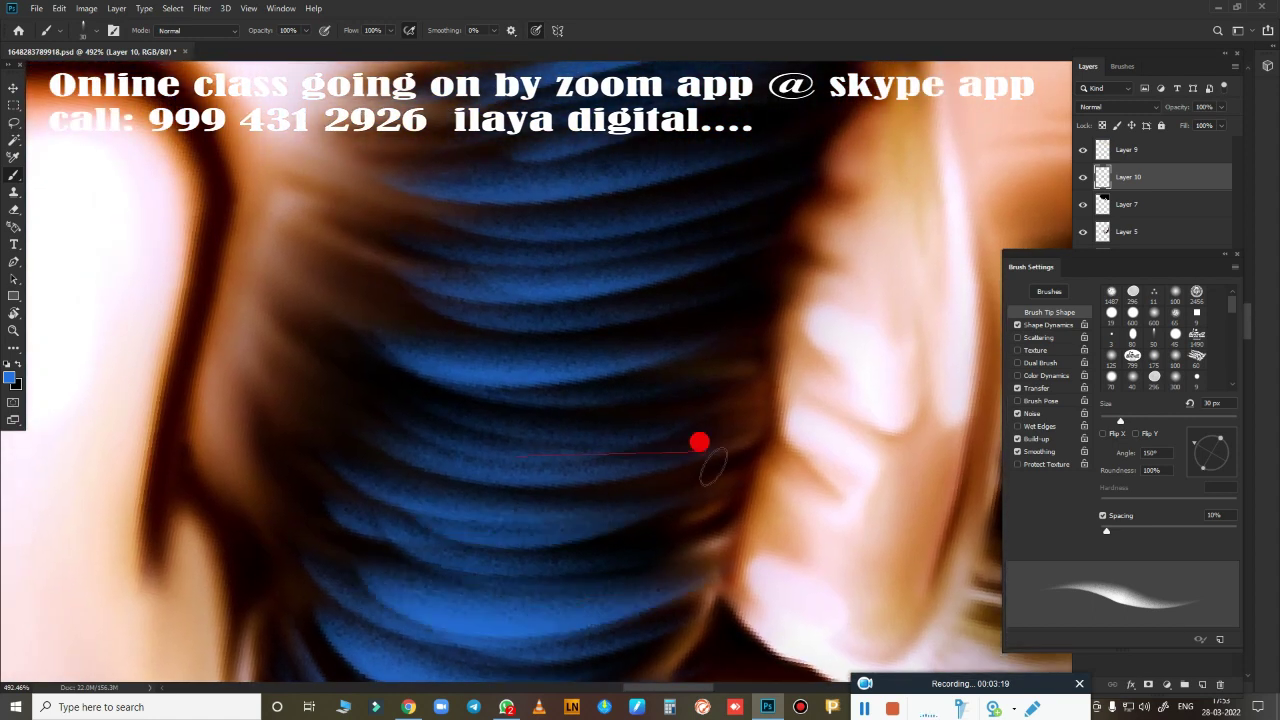
left_click_drag(697, 443, 410, 492)
left_click_drag(697, 323, 654, 491)
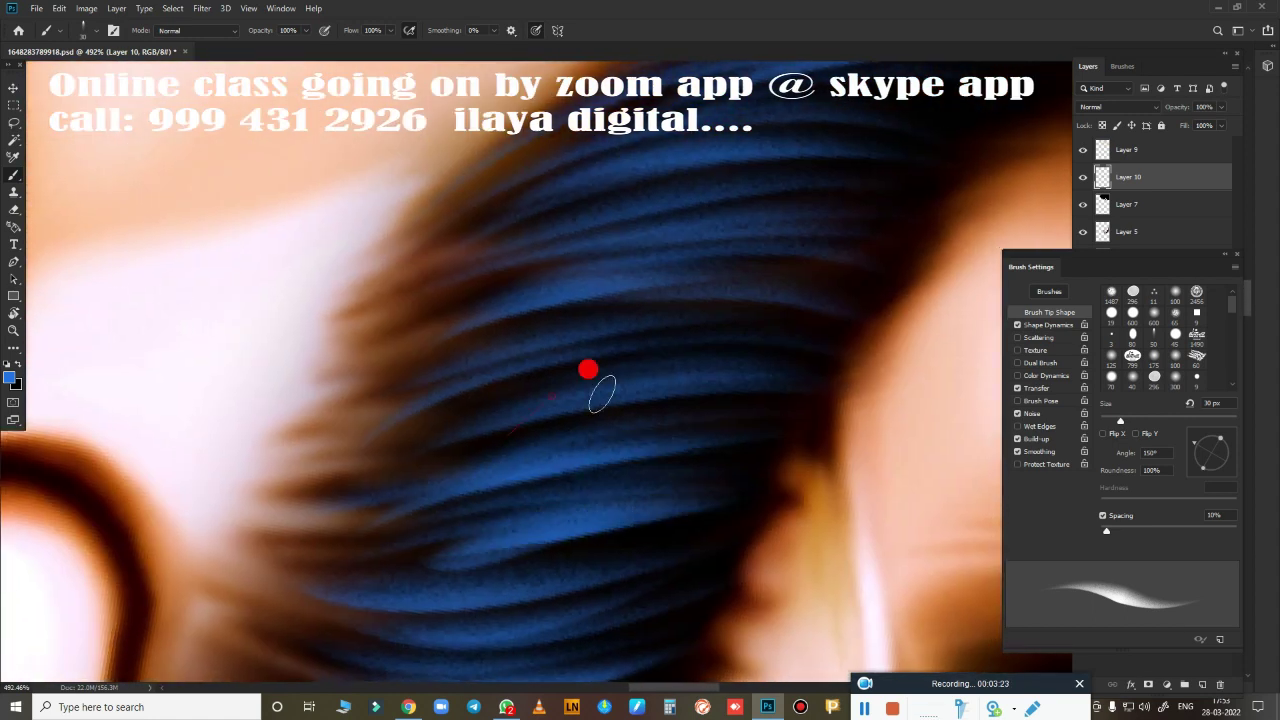
mouse_move(589, 369)
left_mouse_down()
mouse_move(530, 570)
mouse_move(809, 423)
left_mouse_up()
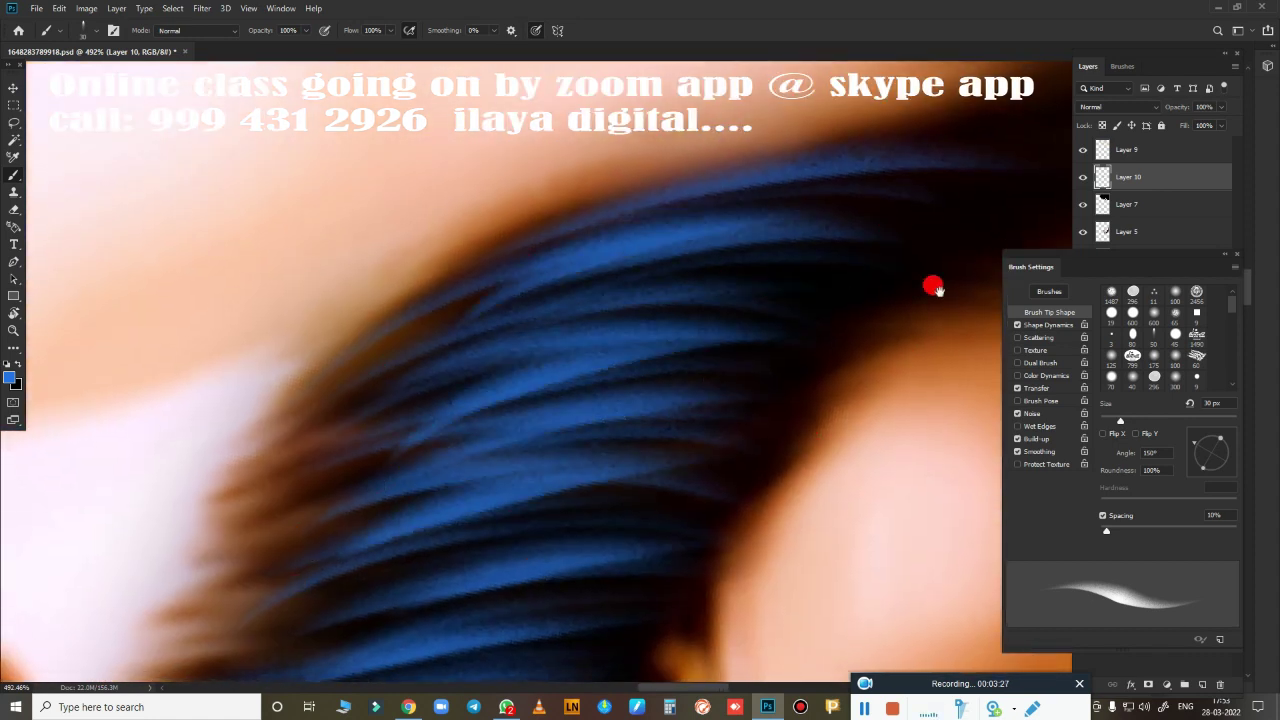
mouse_move(931, 286)
left_mouse_down()
mouse_move(561, 375)
mouse_move(437, 431)
left_mouse_up()
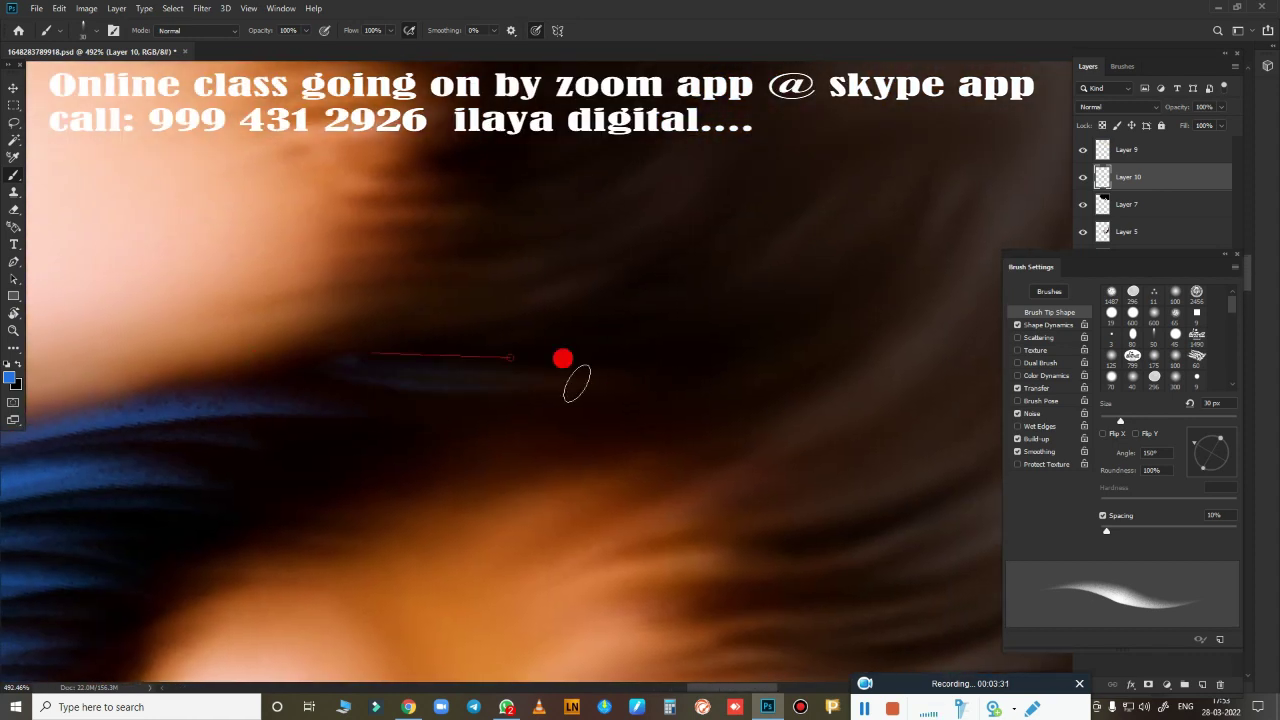
left_click_drag(562, 358, 226, 384)
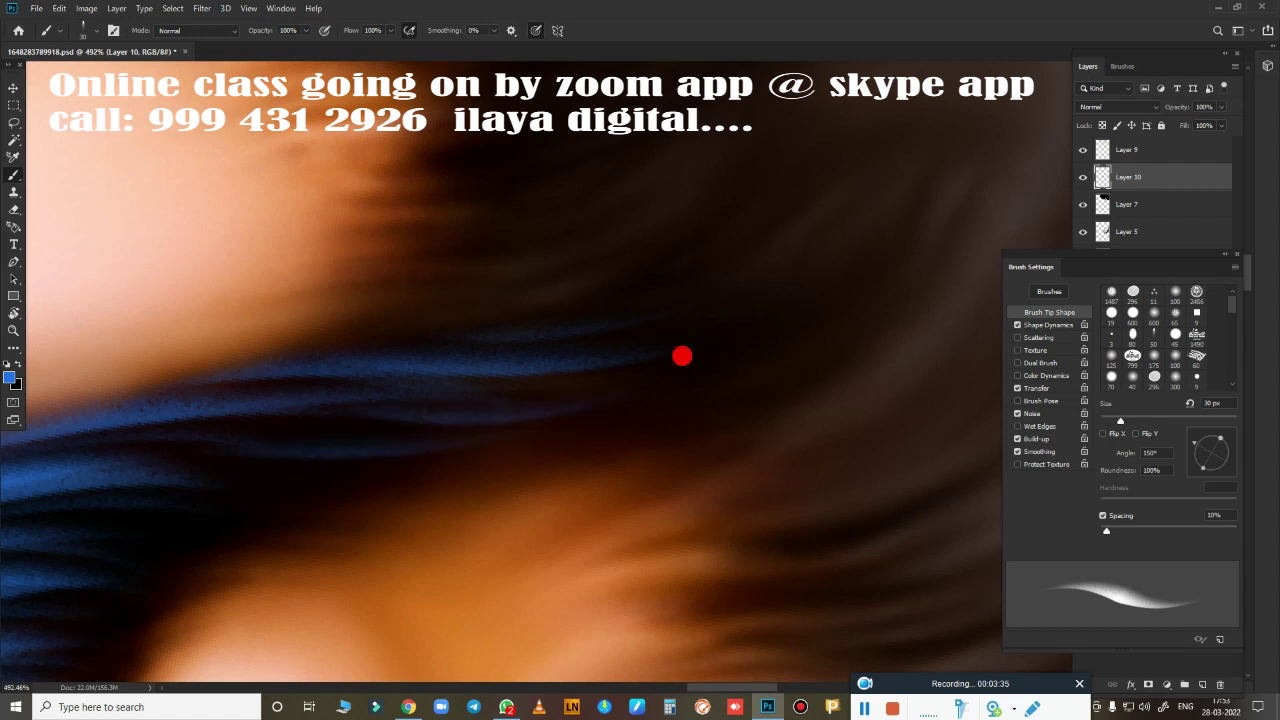
scroll(537, 316, "down", 5)
scroll(691, 471, "up", 3)
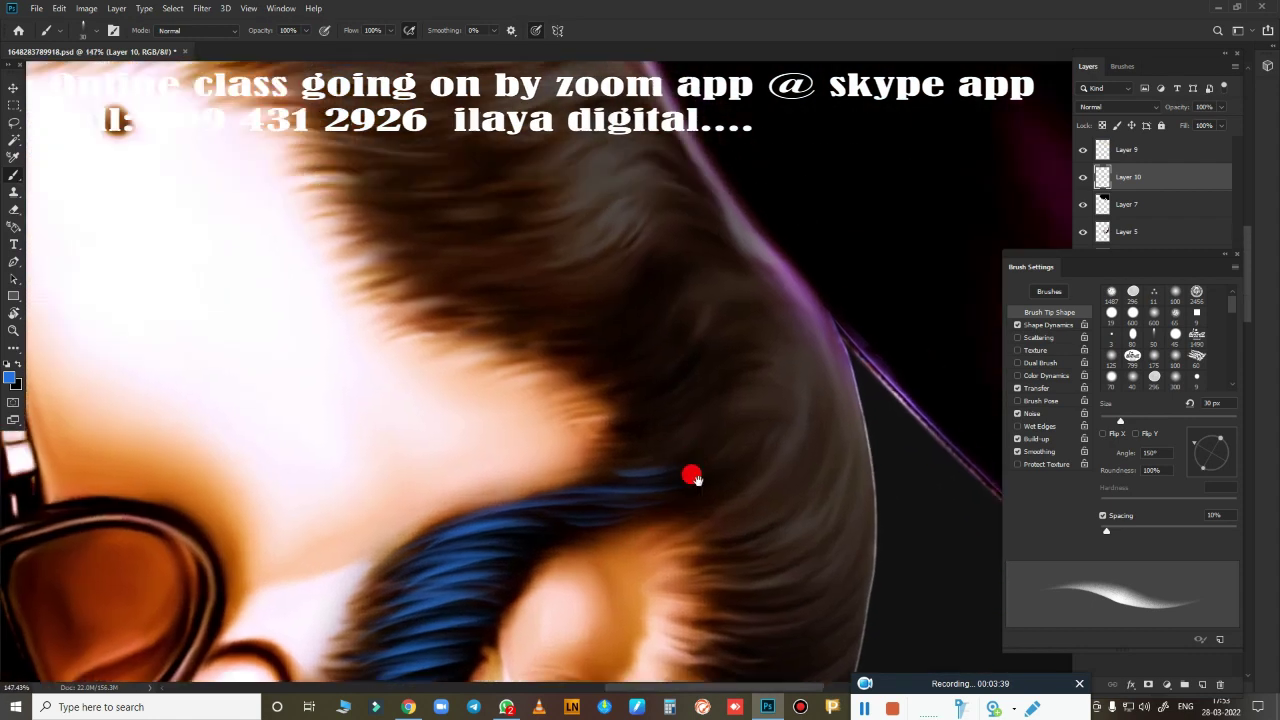
Rotate the view along the hair edge and paint blue strokes along the upper strand.
mouse_move(543, 443)
left_mouse_down()
mouse_move(808, 484)
mouse_move(771, 437)
left_mouse_up()
scroll(683, 391, "up", 1)
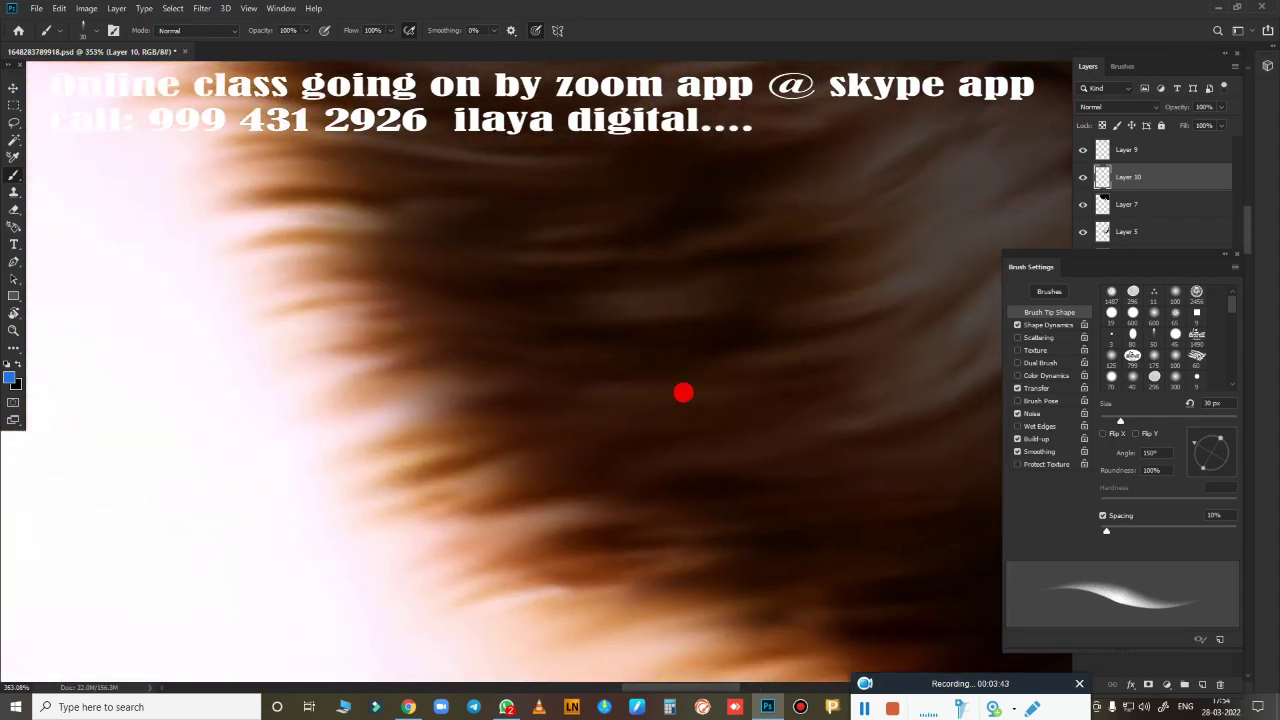
key("r")
mouse_move(683, 391)
left_mouse_down()
mouse_move(315, 407)
mouse_move(640, 549)
left_mouse_up()
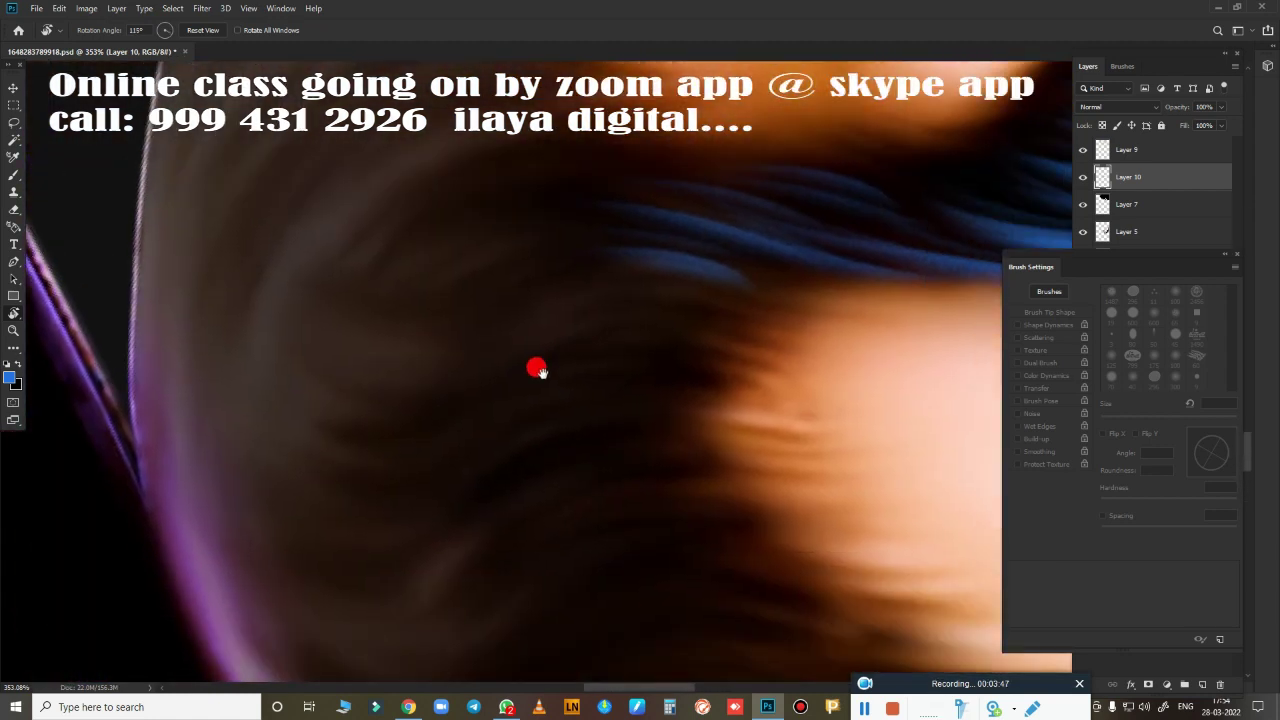
scroll(537, 366, "up", 2)
mouse_move(583, 354)
left_mouse_down()
mouse_move(762, 369)
mouse_move(346, 423)
left_mouse_up()
key("b")
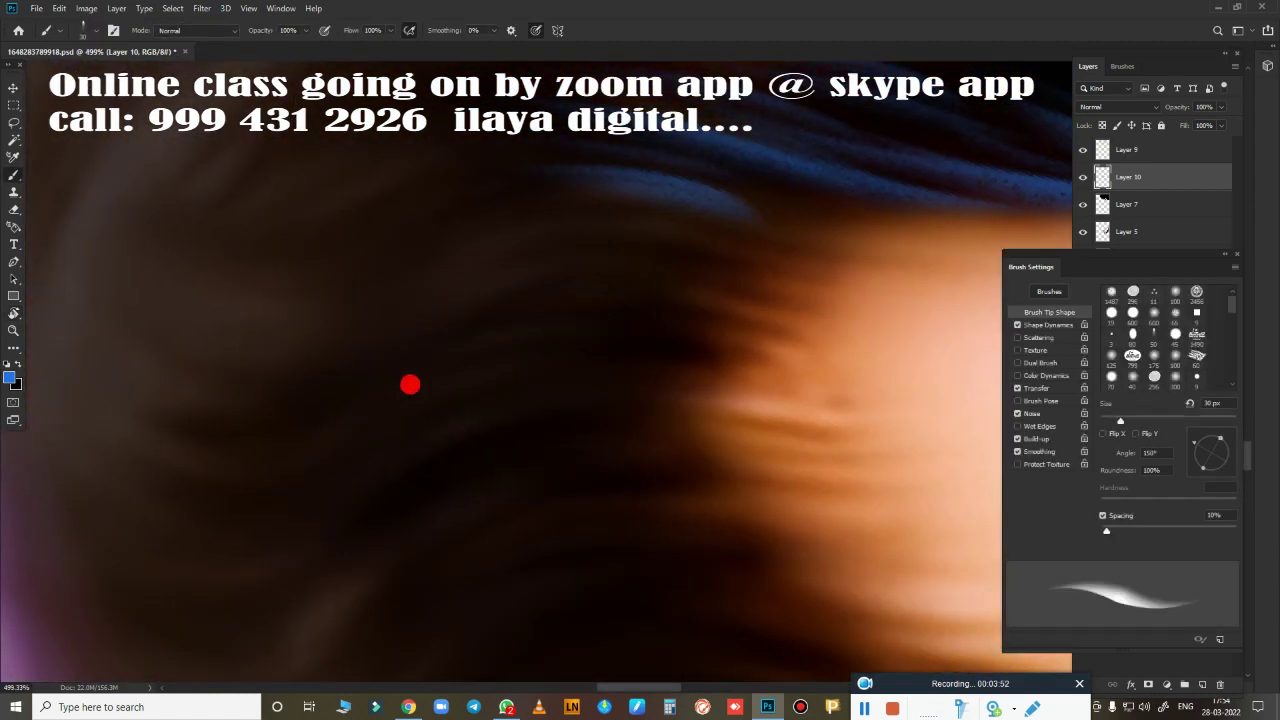
left_click_drag(409, 380, 620, 300)
left_click_drag(390, 350, 670, 260)
left_click_drag(288, 364, 637, 211)
mouse_move(380, 290)
left_mouse_down()
mouse_move(597, 189)
mouse_move(477, 368)
left_mouse_up()
mouse_move(269, 403)
left_mouse_down()
mouse_move(526, 157)
mouse_move(617, 277)
left_mouse_up()
Add several more blue strokes across the strands.
left_click_drag(358, 276, 586, 210)
left_click_drag(243, 296, 538, 164)
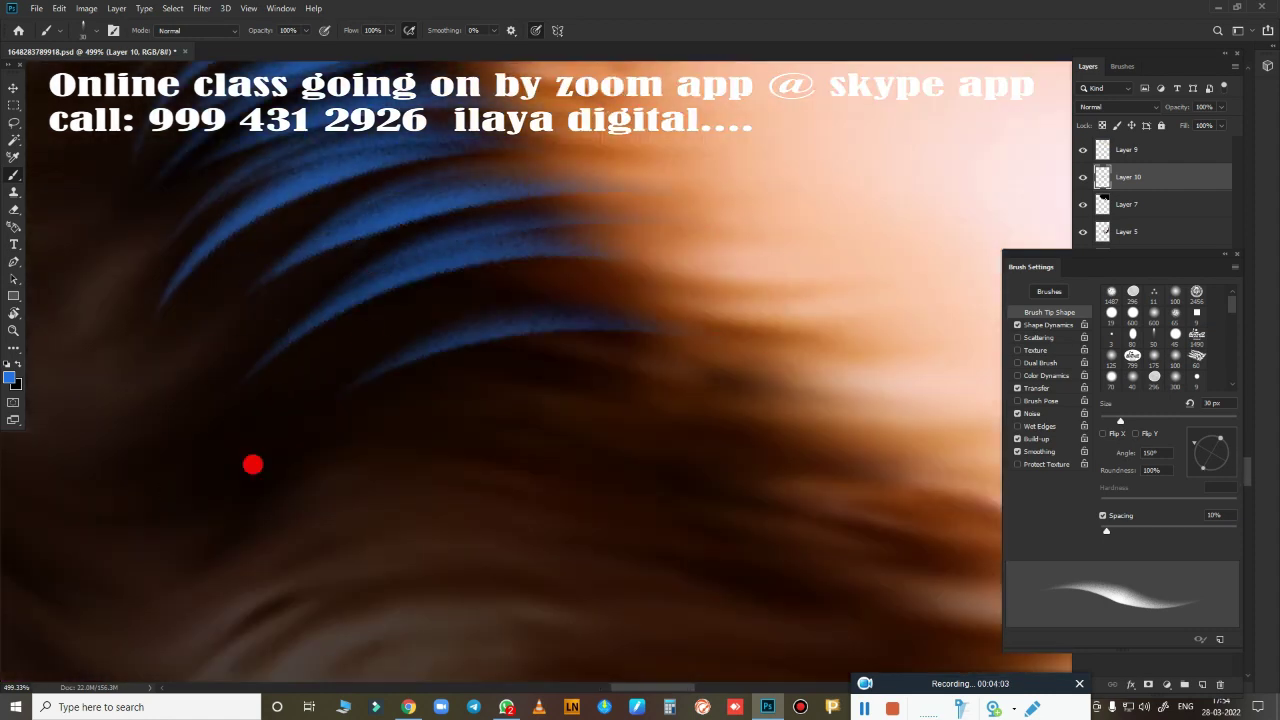
left_click_drag(400, 362, 654, 304)
left_click_drag(324, 420, 608, 332)
left_click_drag(444, 428, 782, 374)
left_click_drag(460, 466, 680, 412)
Turn the view to about 89 degrees and paint a blue strand lower in the hair.
left_click_drag(286, 386, 348, 248)
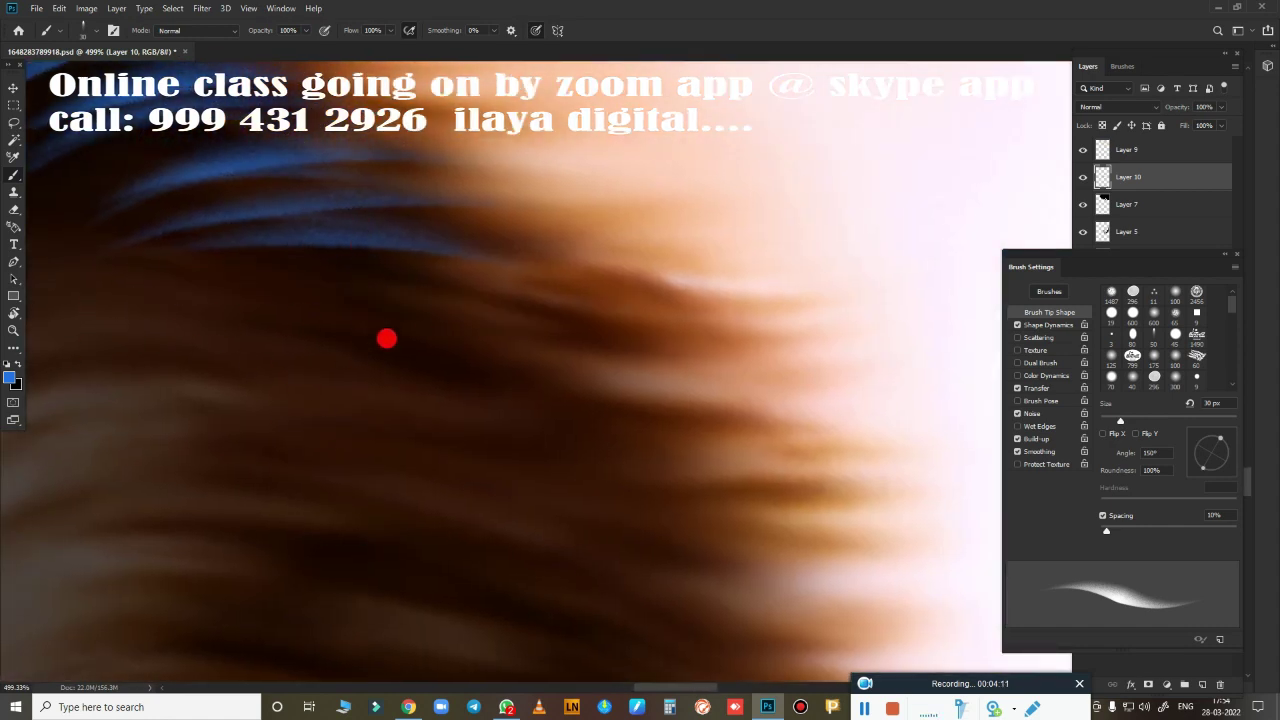
key("r")
mouse_move(386, 339)
left_mouse_down()
mouse_move(240, 343)
mouse_move(763, 503)
mouse_move(794, 434)
mouse_move(262, 352)
mouse_move(471, 340)
mouse_move(166, 354)
left_mouse_up()
key("b")
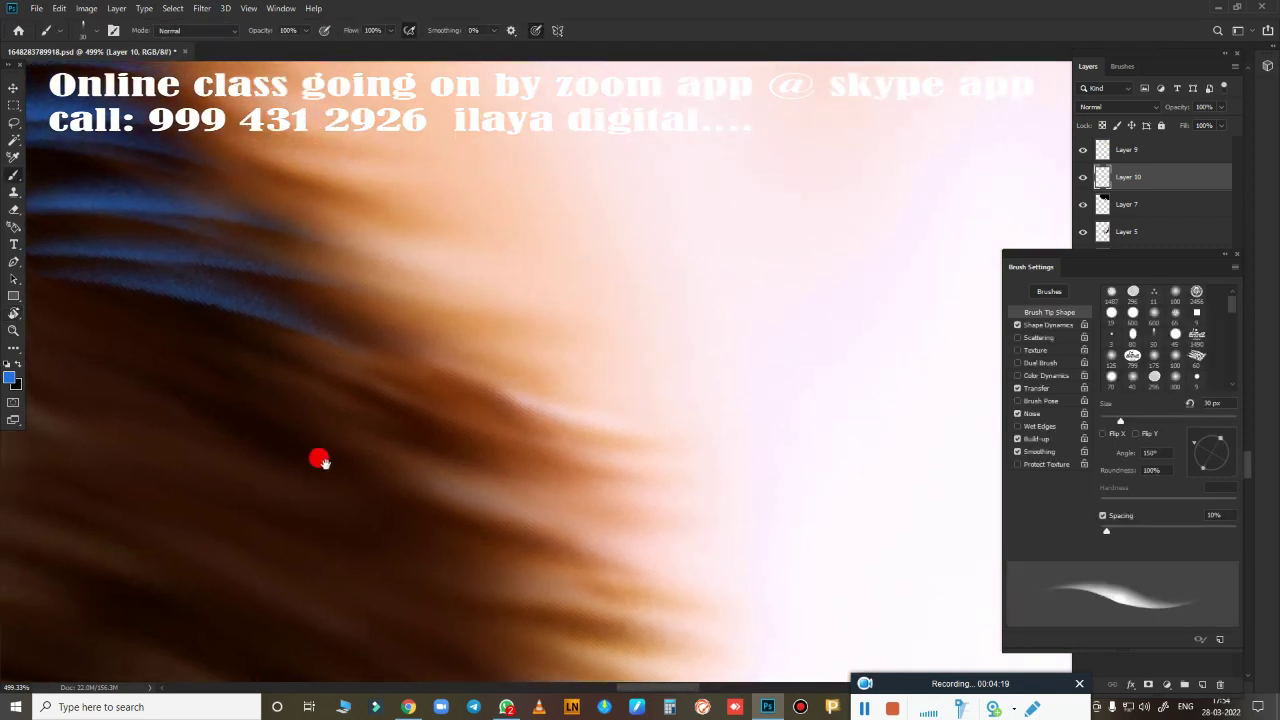
left_click_drag(320, 460, 720, 449)
left_click_drag(294, 354, 437, 297)
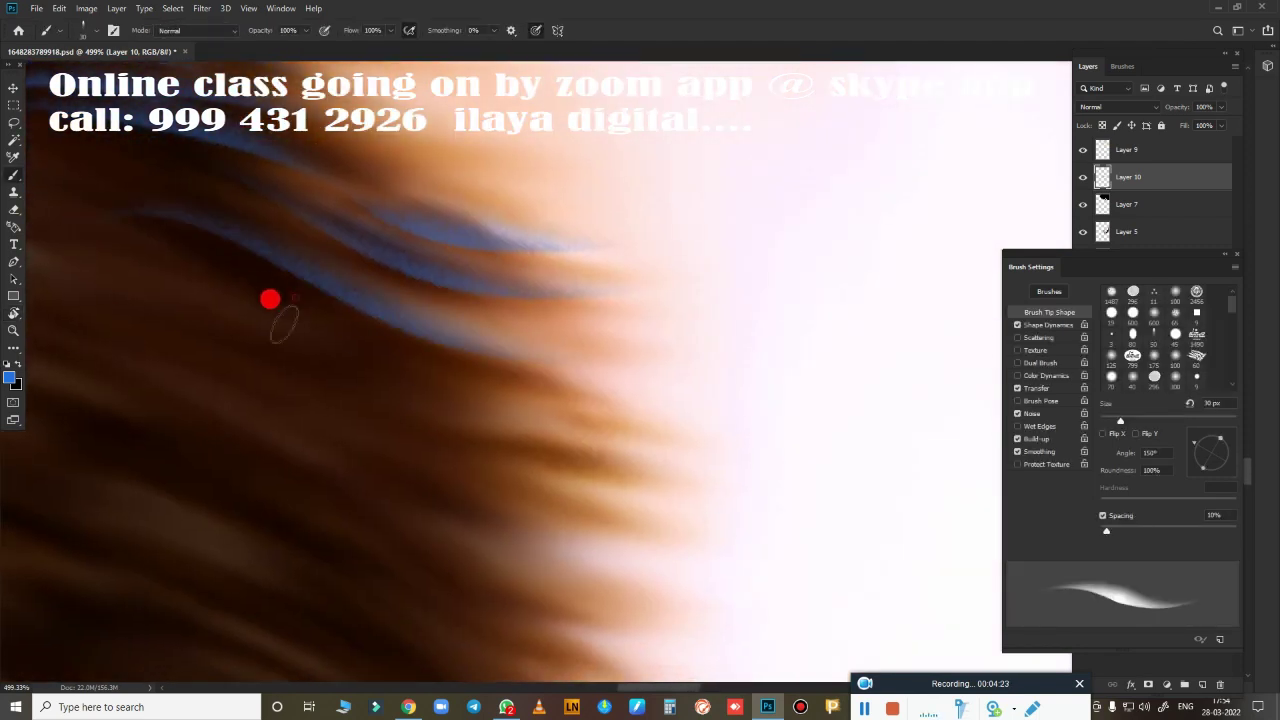
left_click_drag(94, 377, 640, 306)
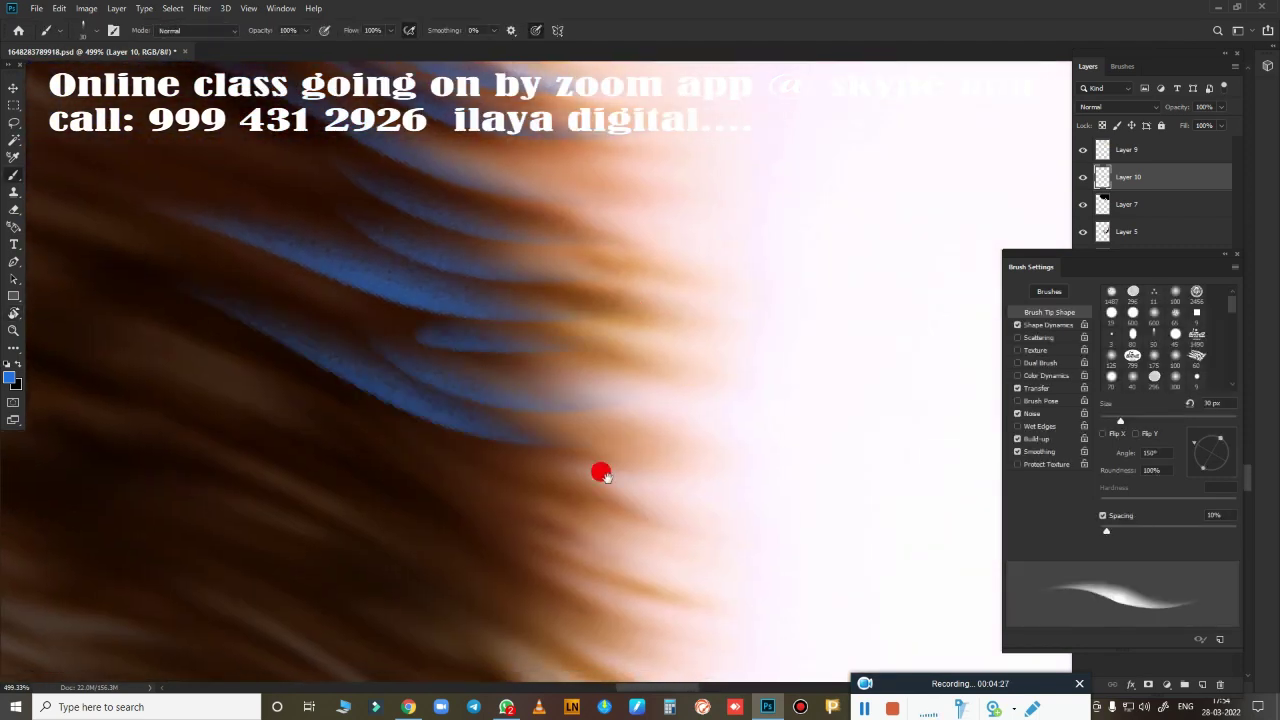
Paint blue strands diagonally through the upper brown hair.
left_click_drag(600, 473, 430, 181)
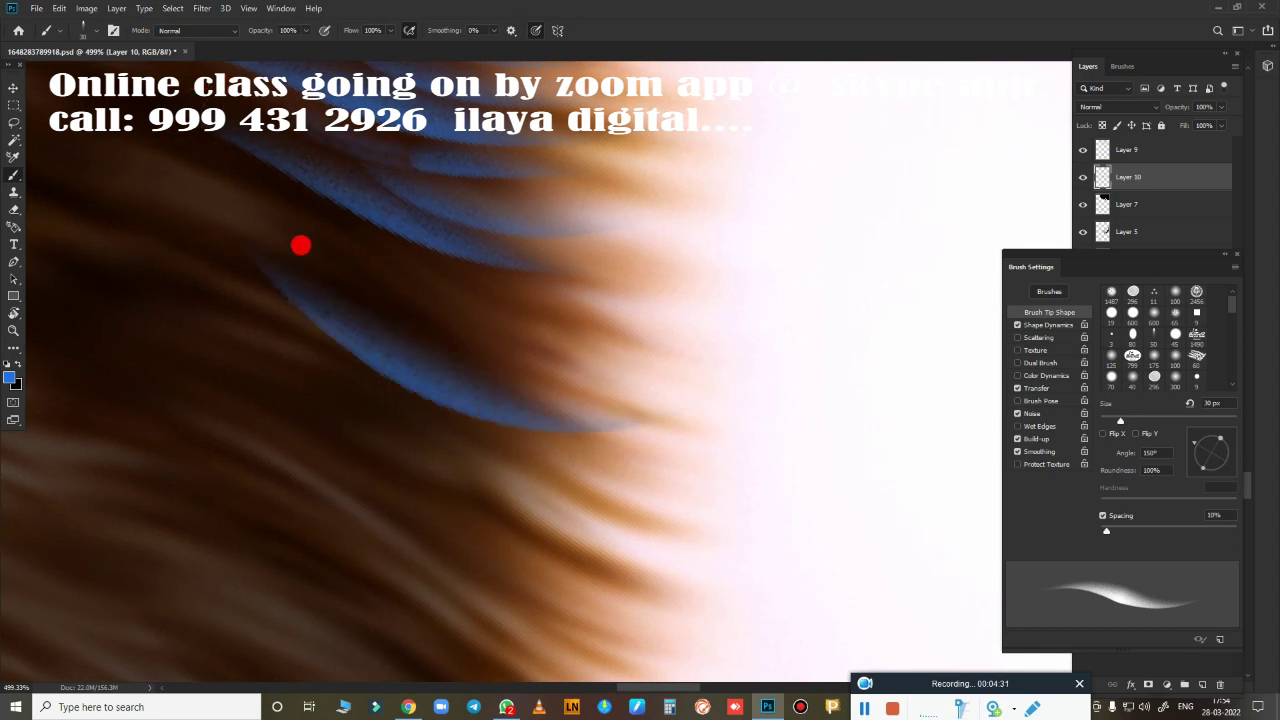
left_click_drag(300, 243, 637, 420)
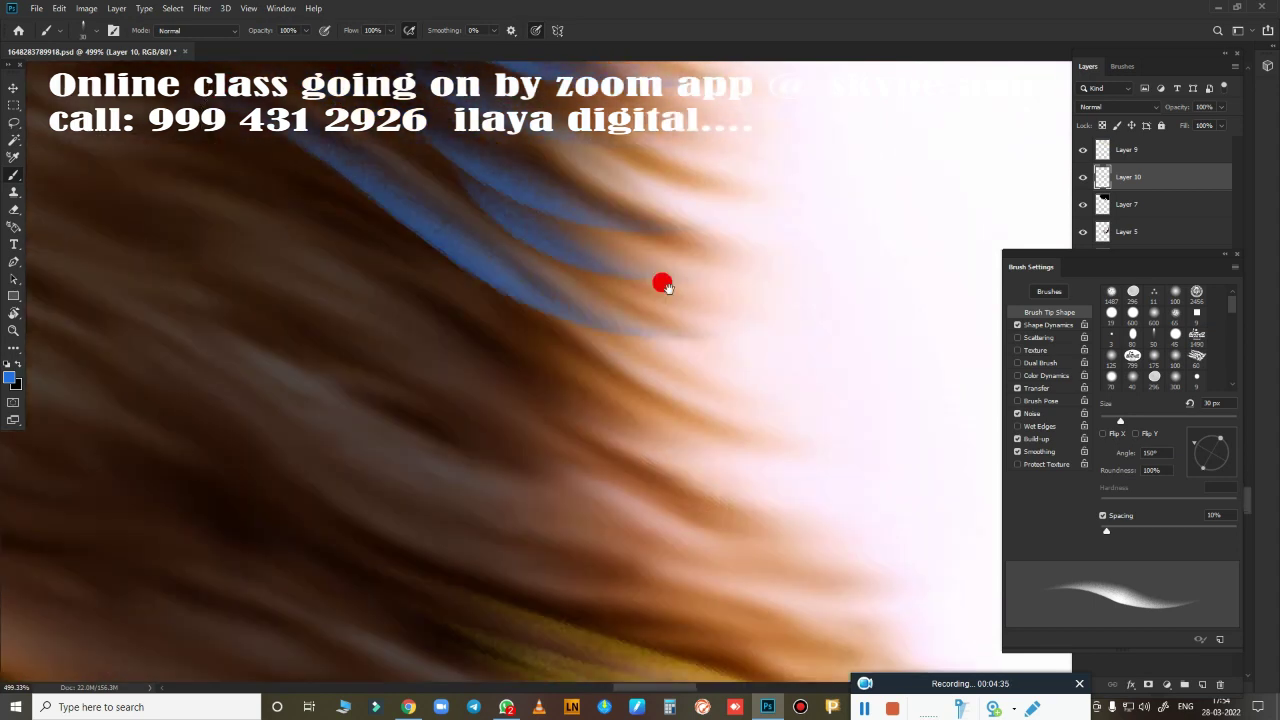
left_click_drag(374, 244, 731, 391)
left_click_drag(440, 331, 771, 317)
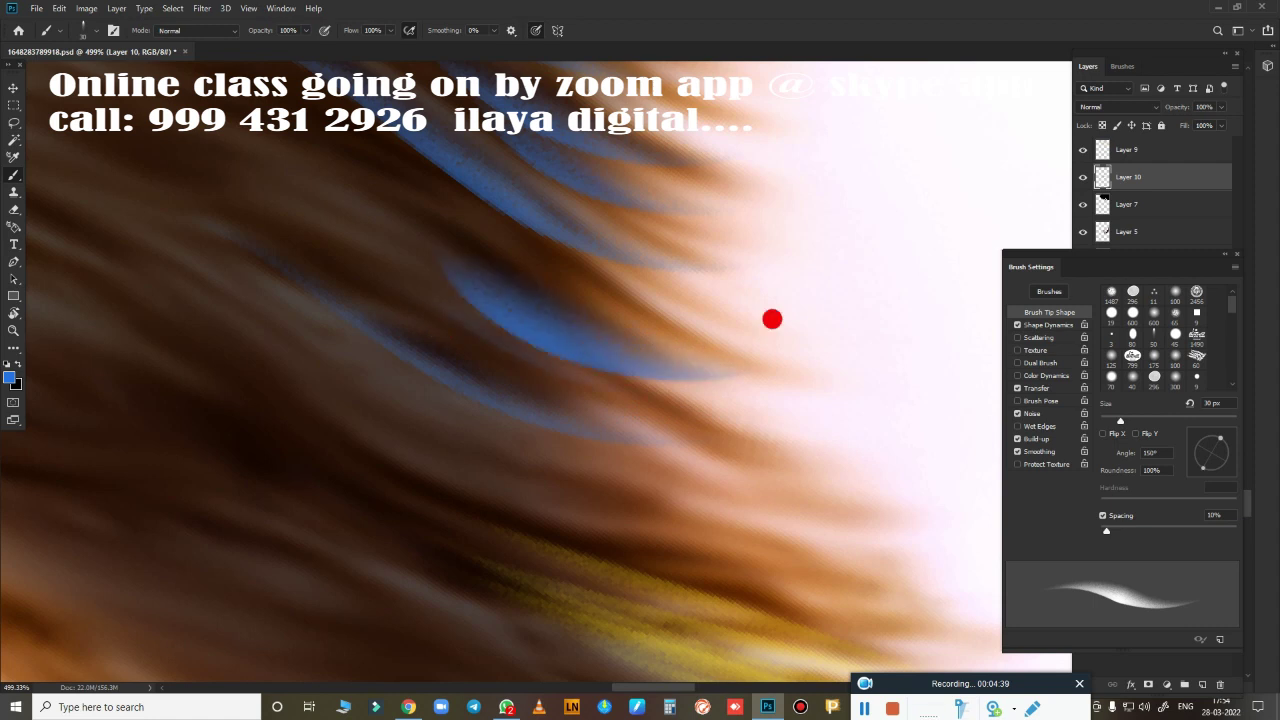
left_click_drag(689, 331, 220, 229)
mouse_move(319, 265)
left_mouse_down()
mouse_move(363, 331)
mouse_move(683, 427)
left_mouse_up()
Zoom out to review the blue strands against the whole face.
scroll(615, 489, "down", 2)
scroll(640, 411, "down", 1)
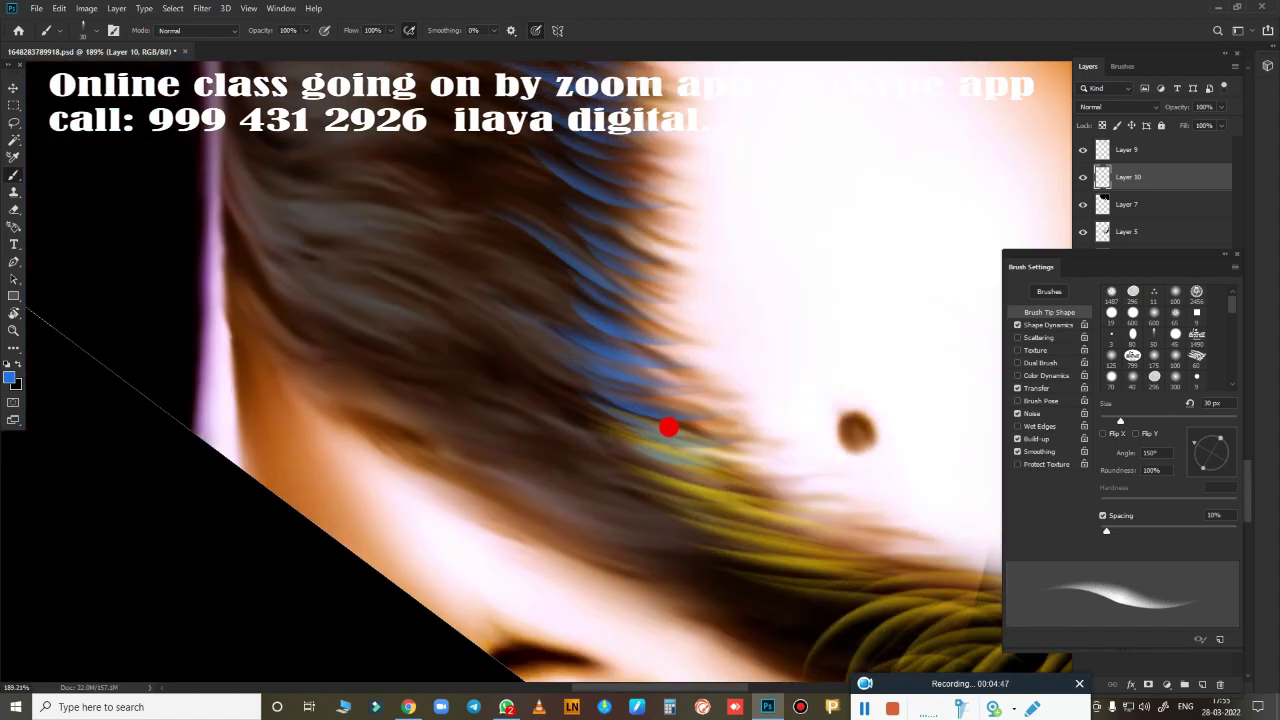
scroll(669, 426, "down", 1)
scroll(740, 400, "down", 1)
scroll(727, 338, "up", 3)
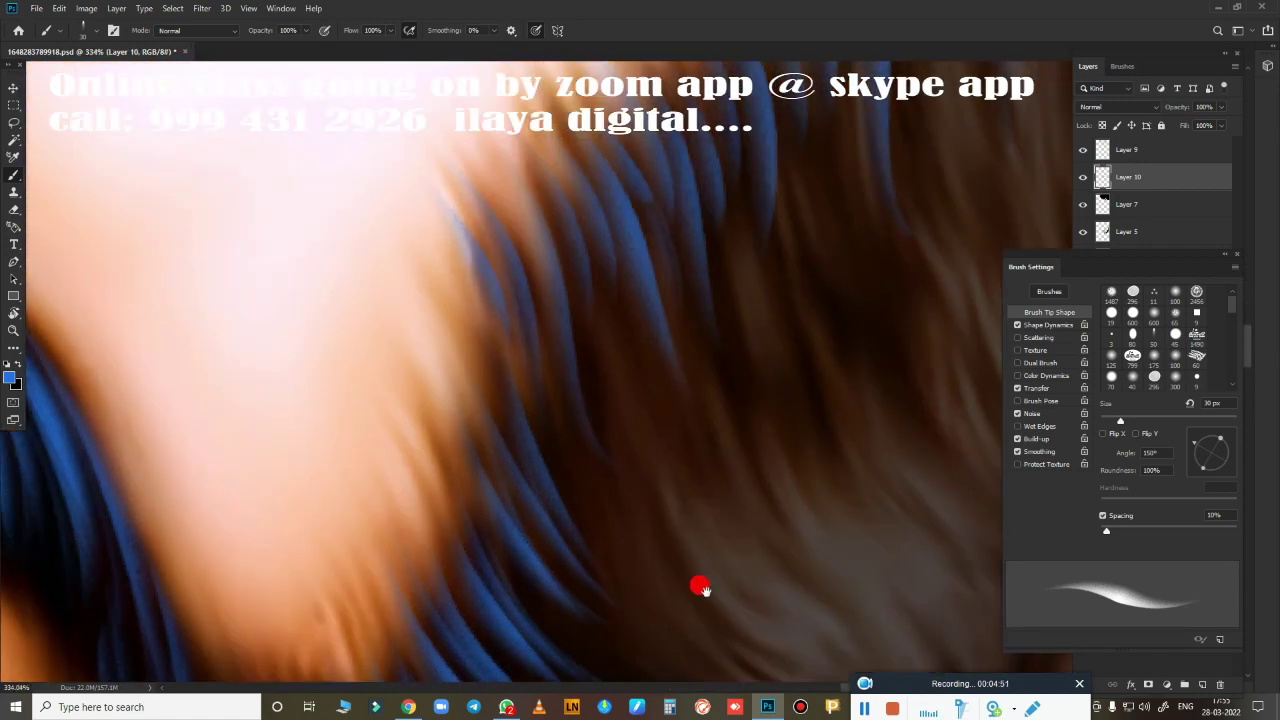
scroll(726, 217, "down", 1)
Rotate the view to about -82° and paint the first blue strands across the beard hair.
scroll(597, 491, "down", 1)
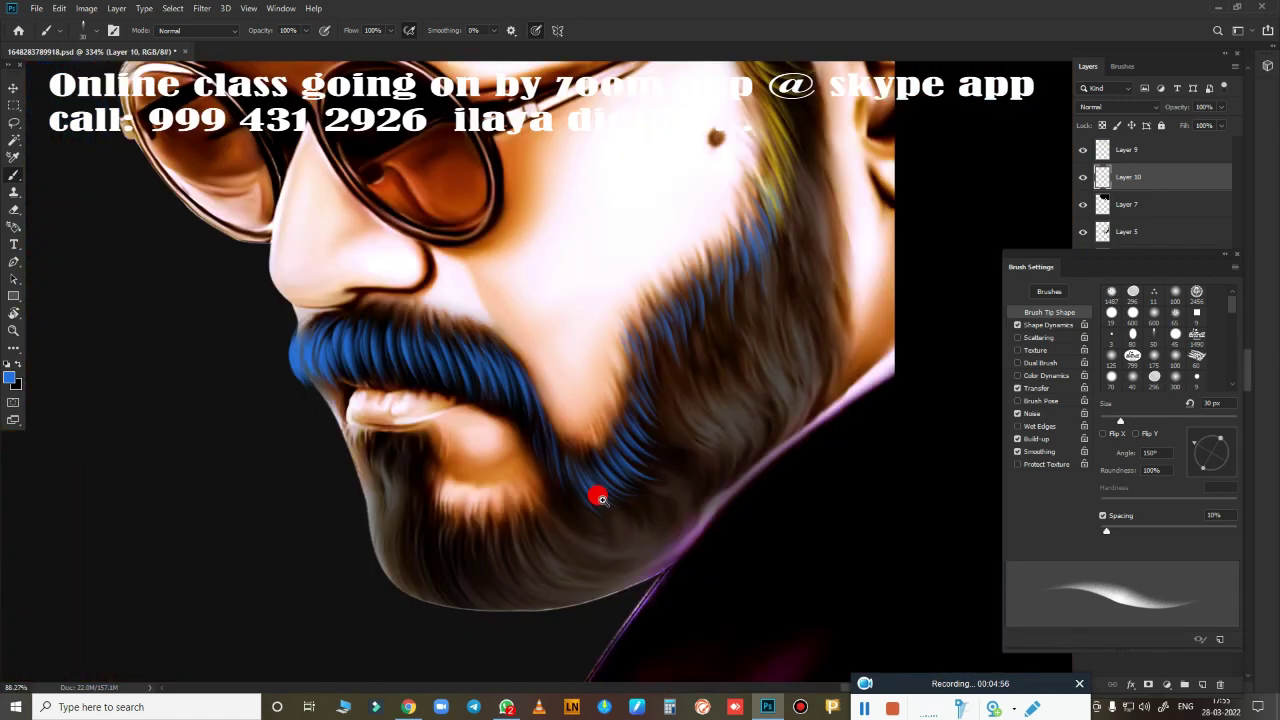
scroll(609, 503, "up", 1)
scroll(357, 483, "up", 1)
scroll(355, 481, "up", 2)
scroll(686, 509, "up", 1)
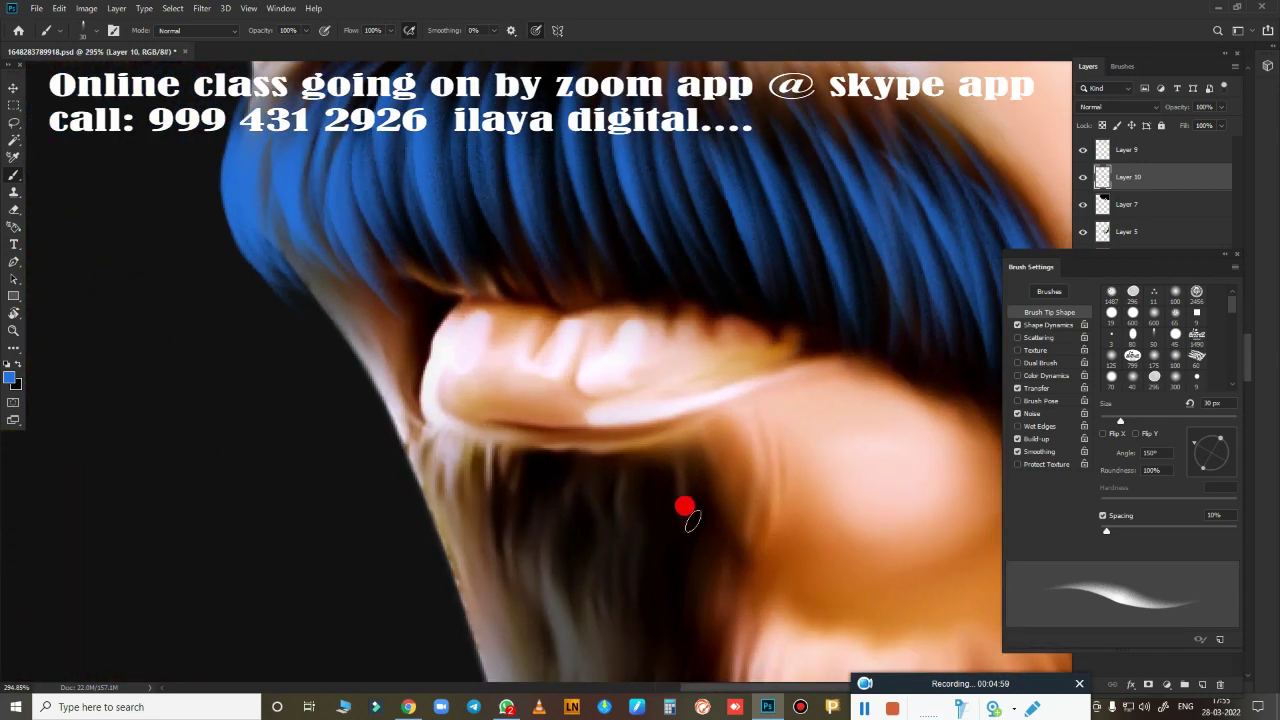
key("r")
left_click_drag(686, 509, 682, 257)
scroll(618, 428, "up", 1)
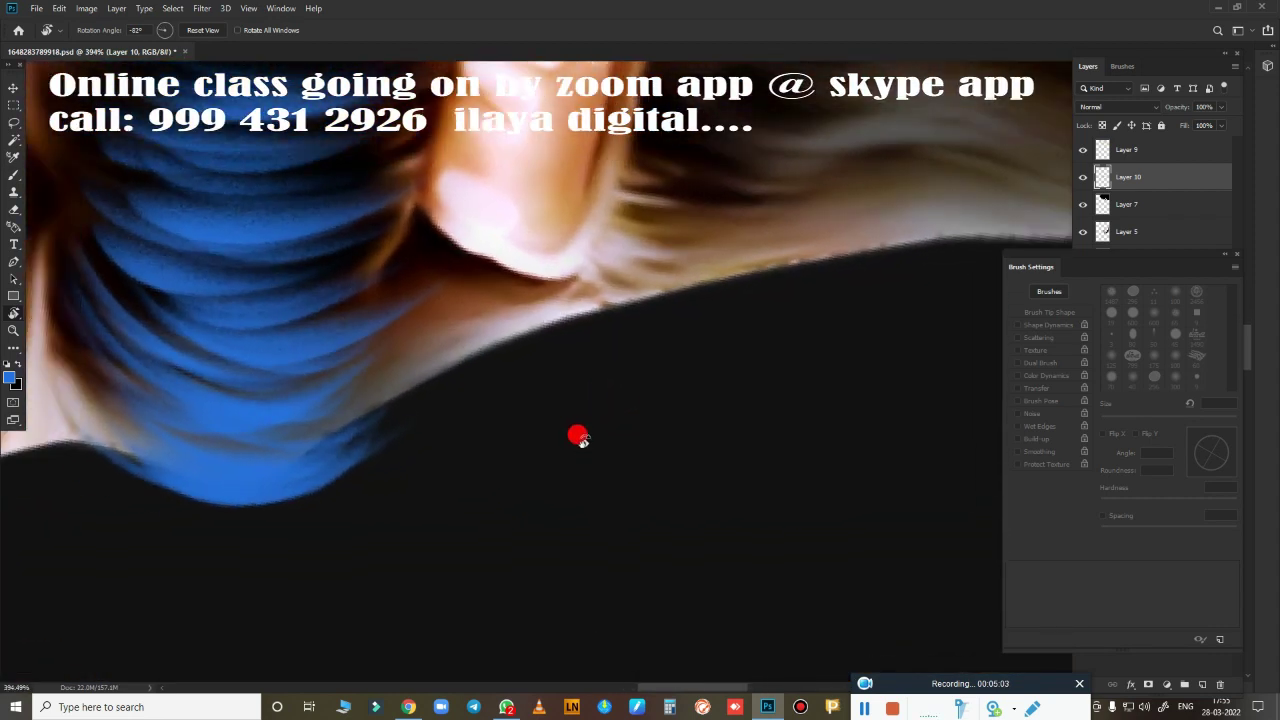
key("b")
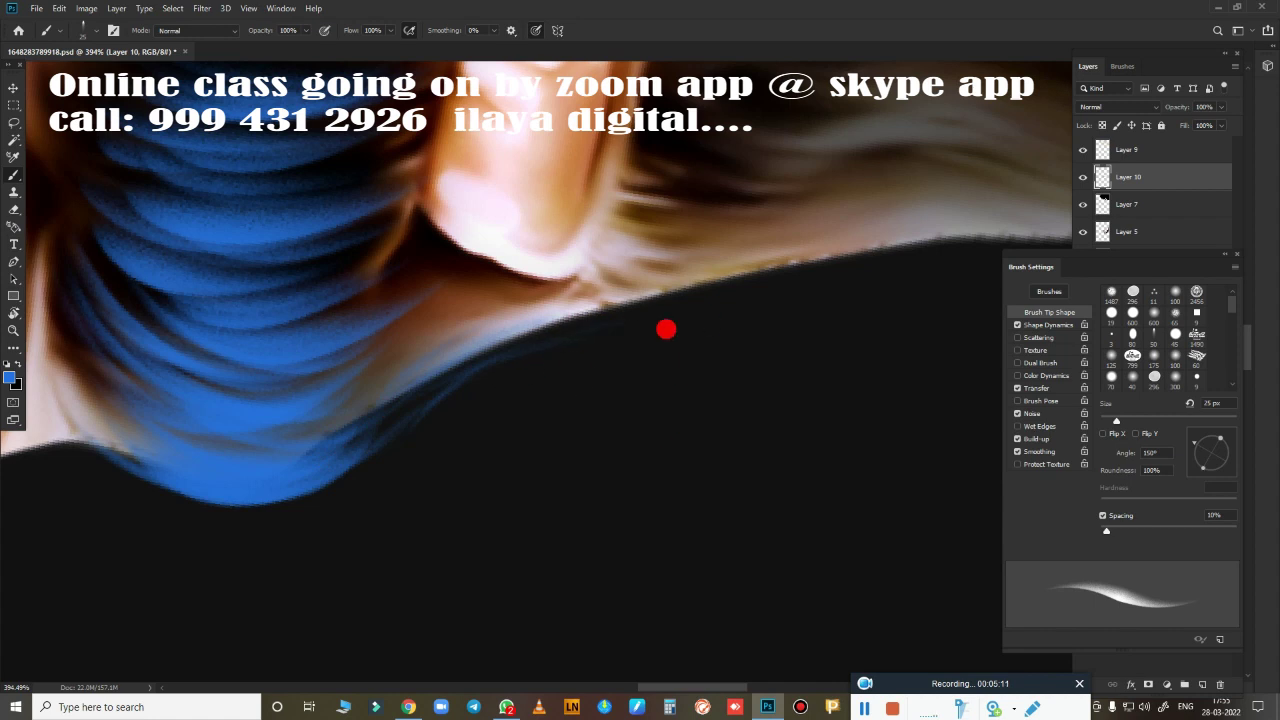
left_click_drag(666, 329, 424, 497)
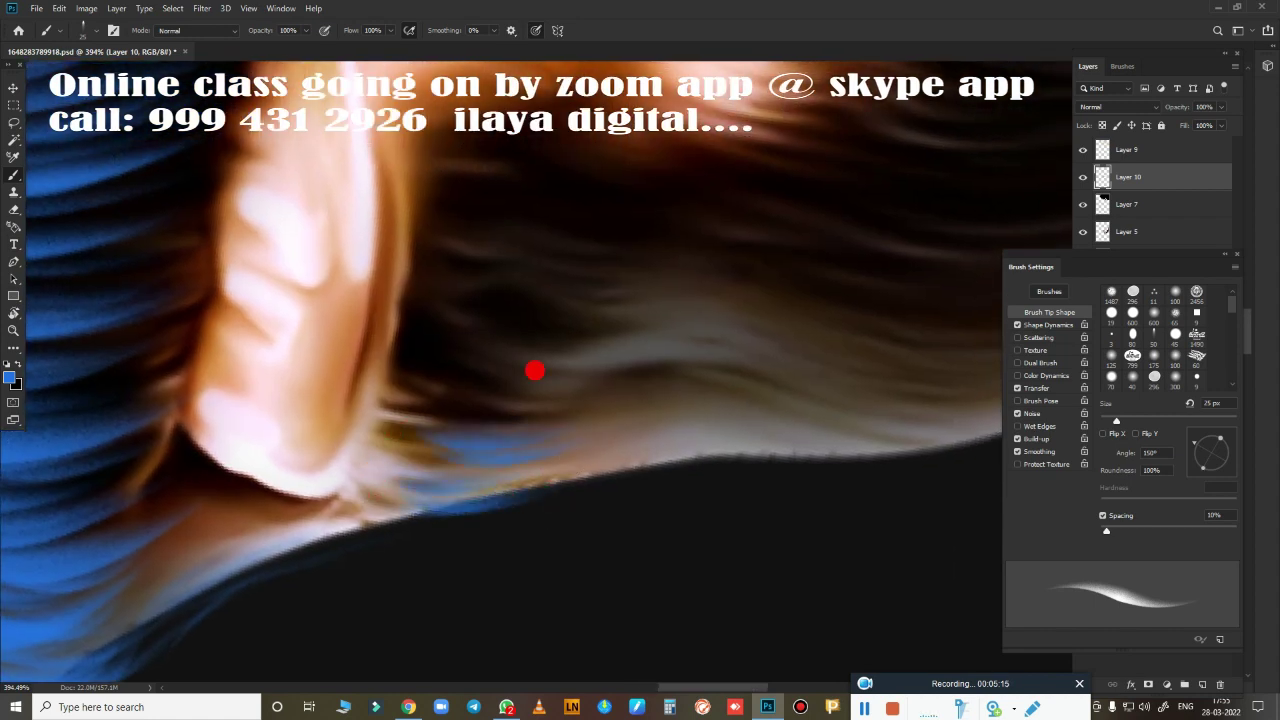
left_click_drag(467, 375, 494, 413)
mouse_move(486, 366)
left_mouse_down()
mouse_move(583, 466)
mouse_move(657, 434)
mouse_move(533, 346)
left_mouse_up()
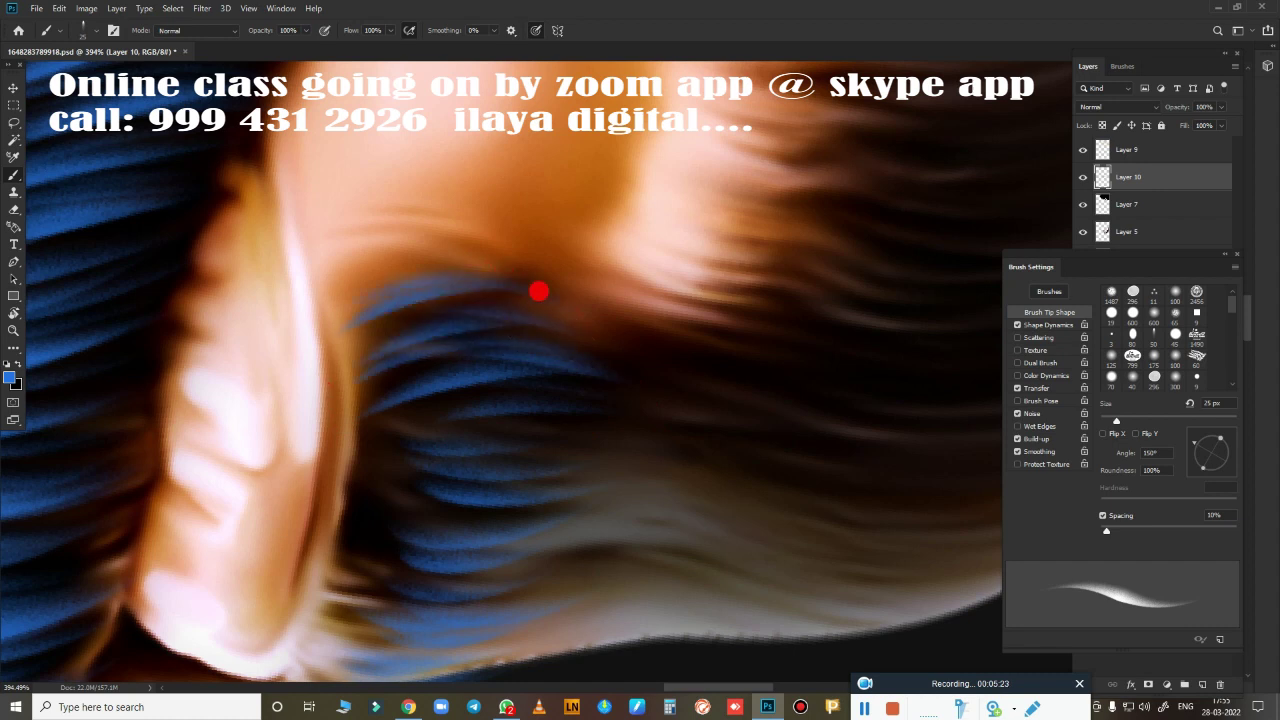
Rotate the view to about -44° and paint blue strokes along the lower and middle beard.
mouse_move(539, 291)
left_mouse_down()
mouse_move(517, 514)
mouse_move(557, 571)
left_mouse_up()
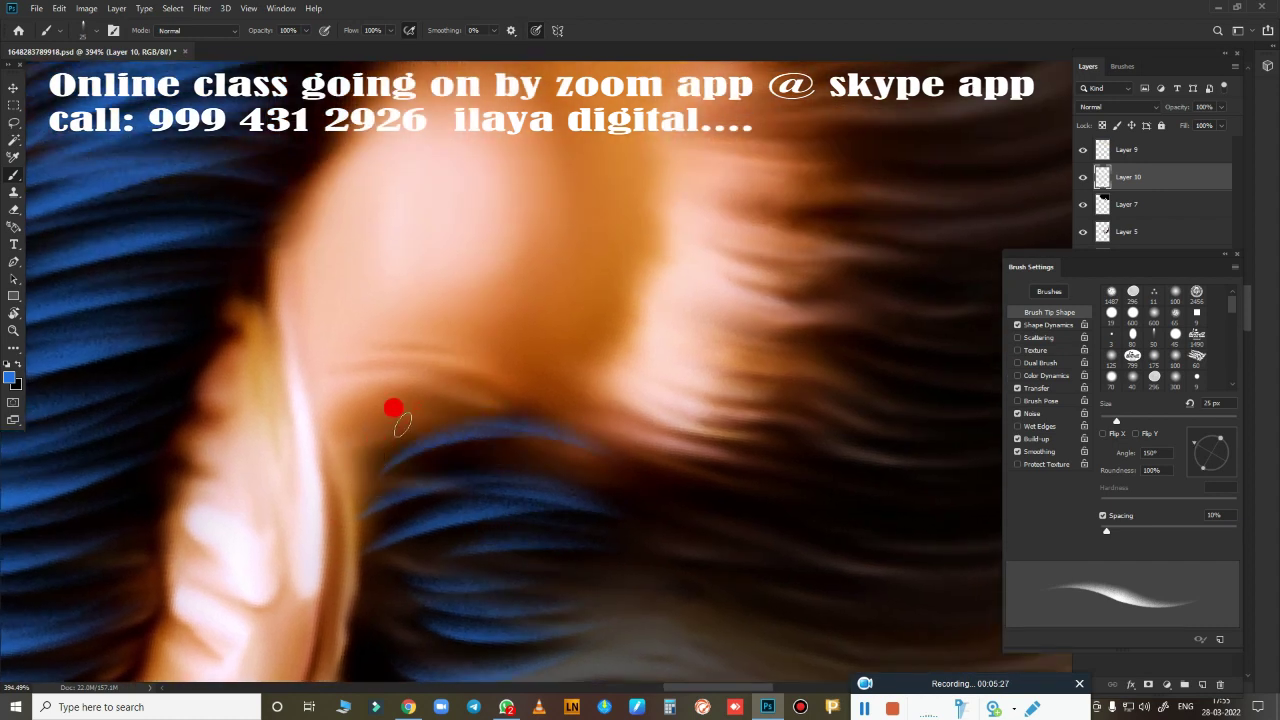
mouse_move(597, 451)
left_mouse_down()
mouse_move(674, 397)
mouse_move(489, 549)
mouse_move(520, 330)
left_mouse_up()
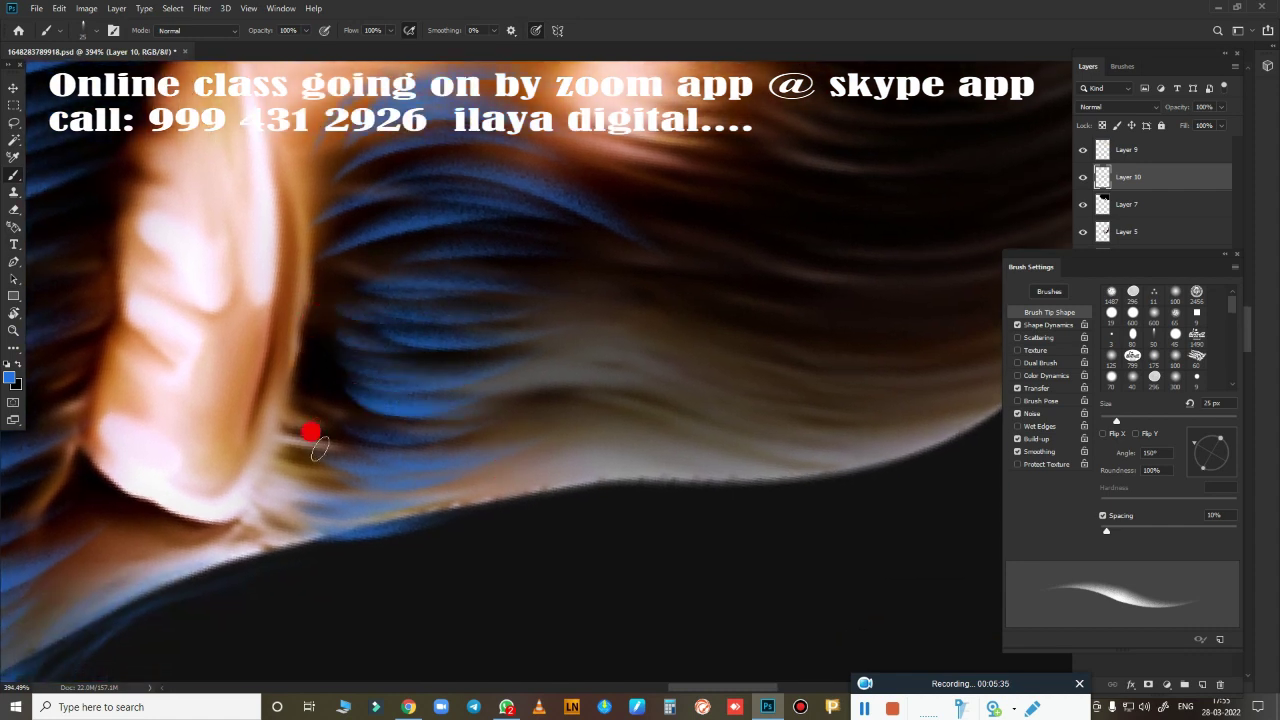
mouse_move(616, 450)
left_mouse_down()
mouse_move(714, 480)
mouse_move(686, 514)
mouse_move(748, 354)
mouse_move(712, 393)
left_mouse_up()
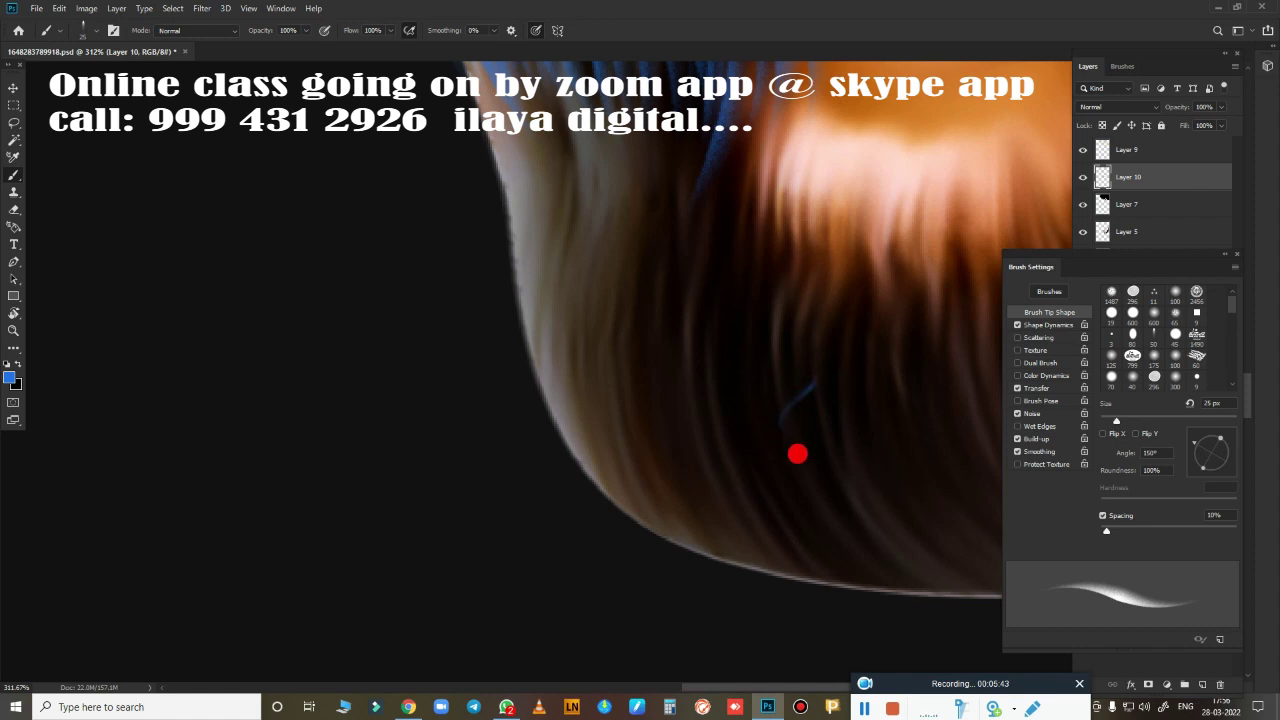
key("r")
mouse_move(689, 349)
left_mouse_down()
mouse_move(686, 294)
mouse_move(360, 430)
mouse_move(529, 471)
left_mouse_up()
scroll(540, 491, "up", 3)
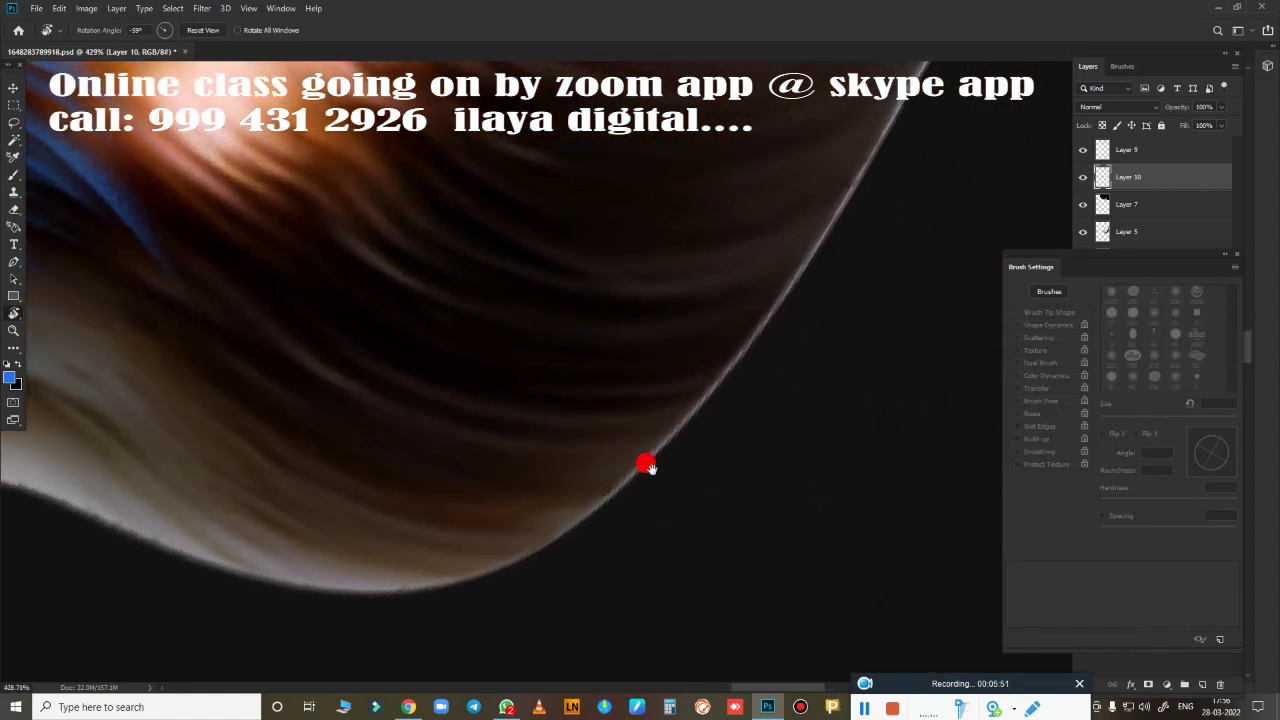
mouse_move(449, 632)
left_mouse_down()
mouse_move(303, 563)
mouse_move(365, 601)
left_mouse_up()
key("b")
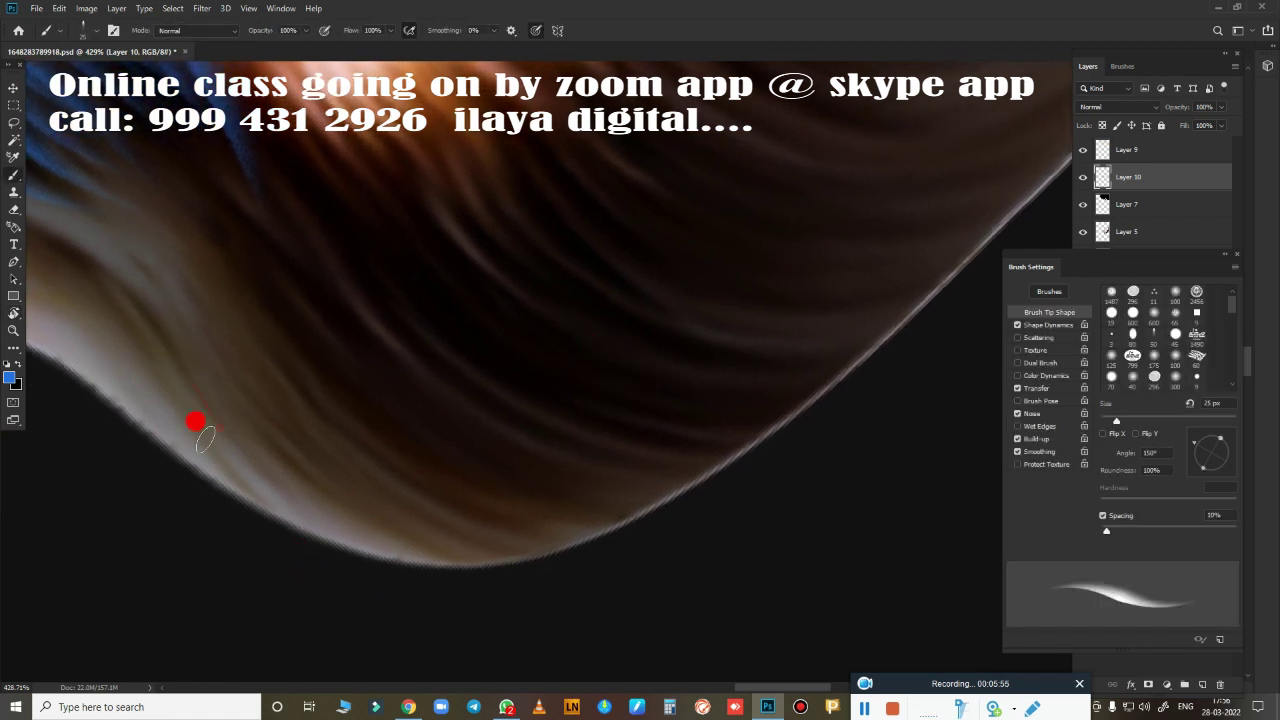
mouse_move(204, 438)
left_mouse_down()
mouse_move(315, 527)
mouse_move(571, 544)
left_mouse_up()
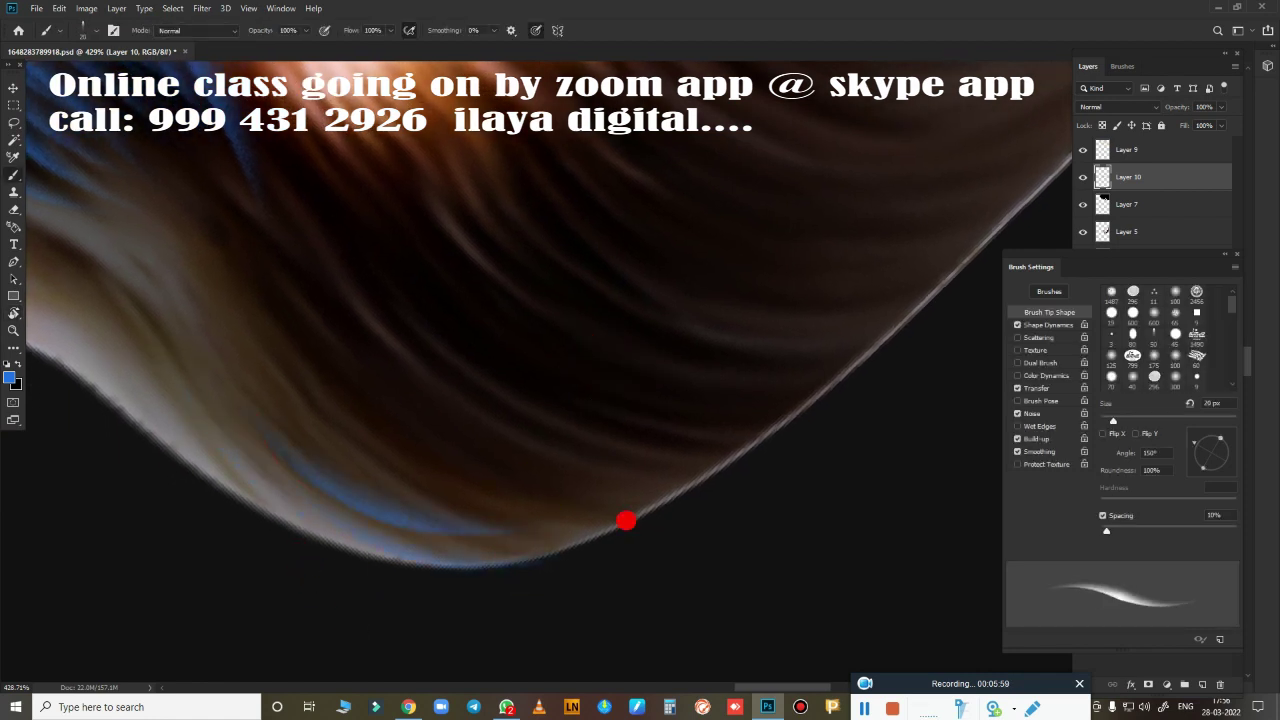
mouse_move(369, 300)
left_mouse_down()
mouse_move(603, 431)
mouse_move(720, 456)
left_mouse_up()
left_click_drag(820, 409, 548, 350)
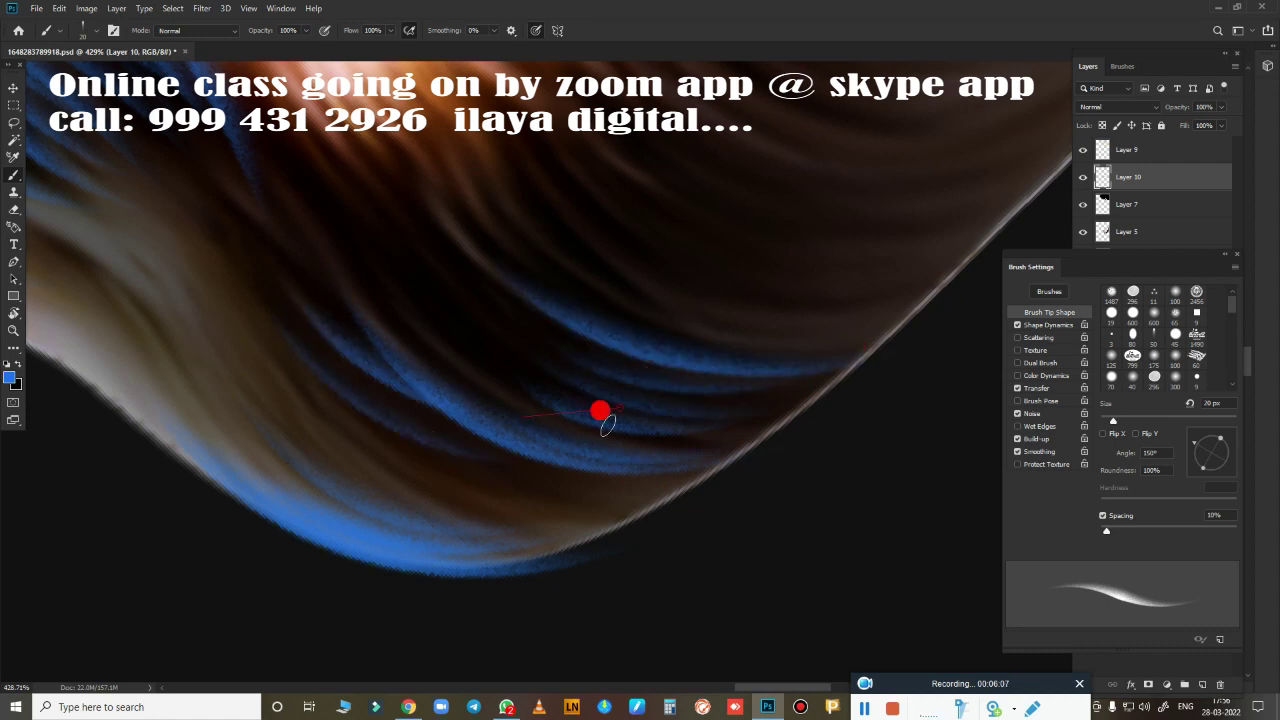
mouse_move(600, 411)
left_mouse_down()
mouse_move(343, 434)
mouse_move(317, 471)
left_mouse_up()
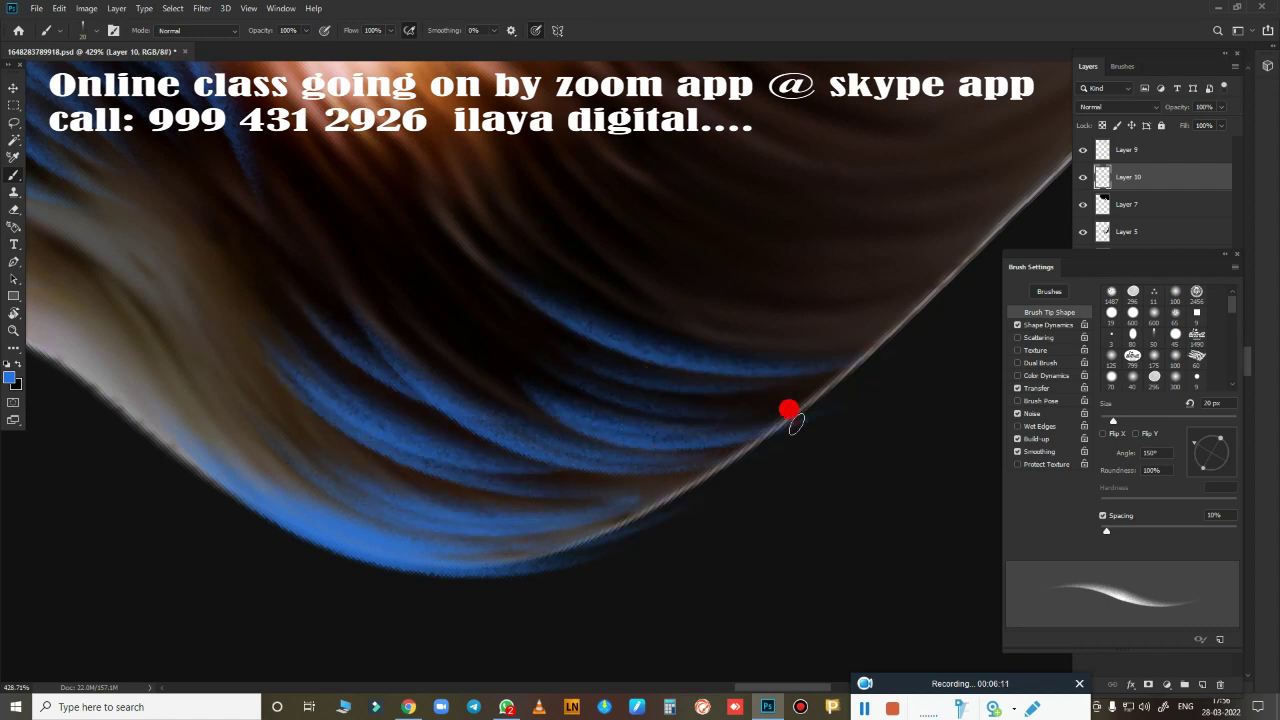
Add more blue strands in the lower beard, undoing the strokes along the right edge.
left_click_drag(791, 409, 386, 586)
mouse_move(329, 391)
left_mouse_down()
mouse_move(506, 371)
mouse_move(650, 330)
left_mouse_up()
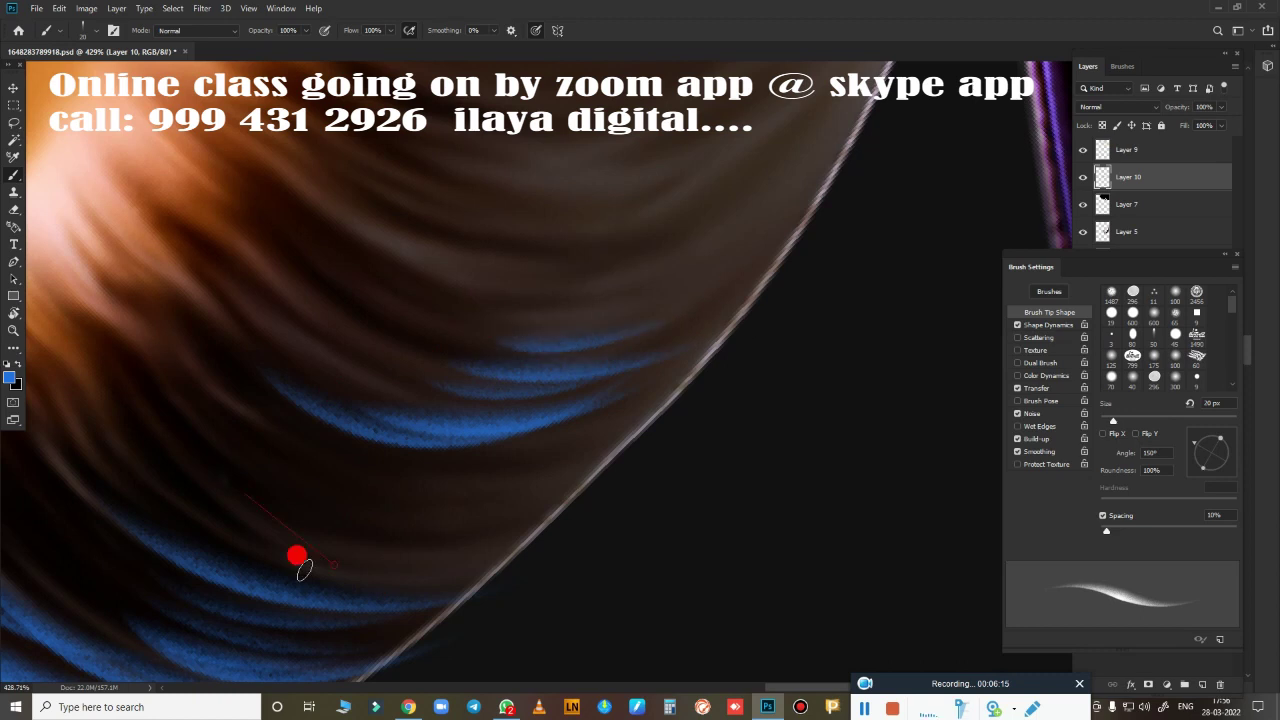
left_click_drag(297, 557, 584, 473)
mouse_move(376, 467)
left_mouse_down()
mouse_move(586, 437)
mouse_move(783, 286)
mouse_move(338, 542)
left_mouse_up()
key("ctrl+z")
key("ctrl+z")
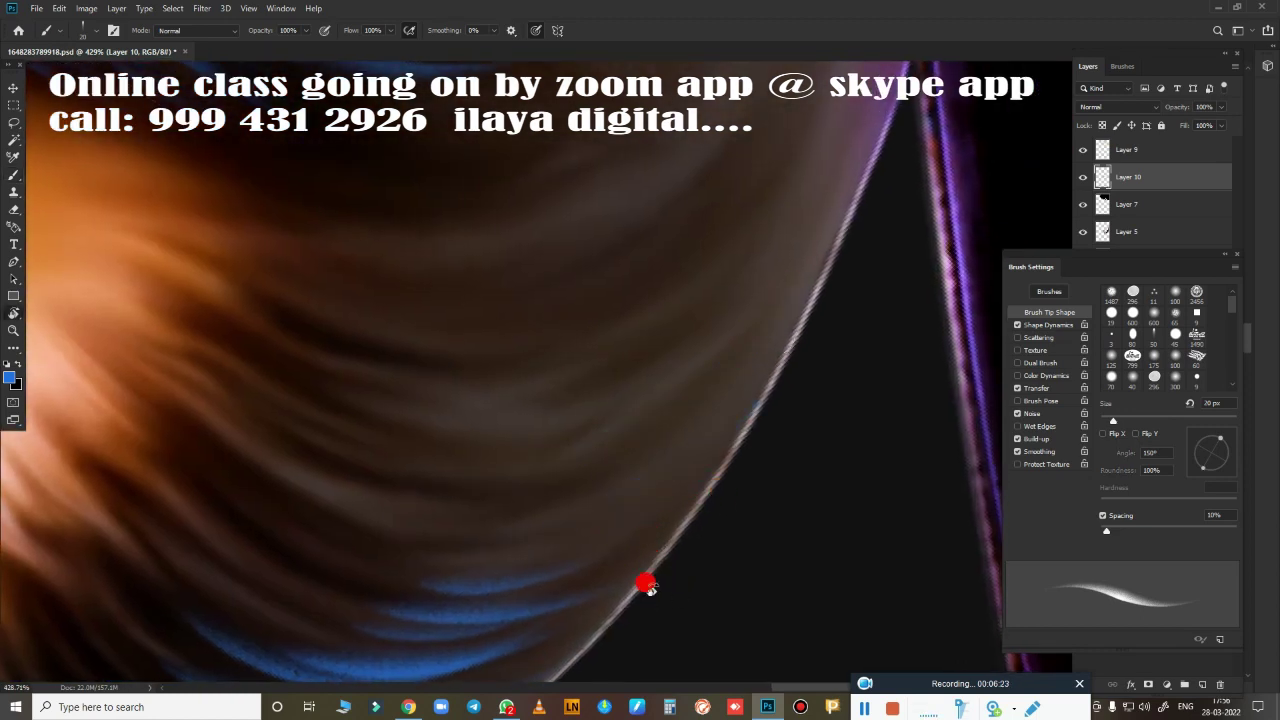
Rotate the view to follow the hair edge and paint curved blue strands, undoing one stray stroke.
key("r")
mouse_move(646, 585)
left_mouse_down()
mouse_move(260, 423)
mouse_move(323, 577)
left_mouse_up()
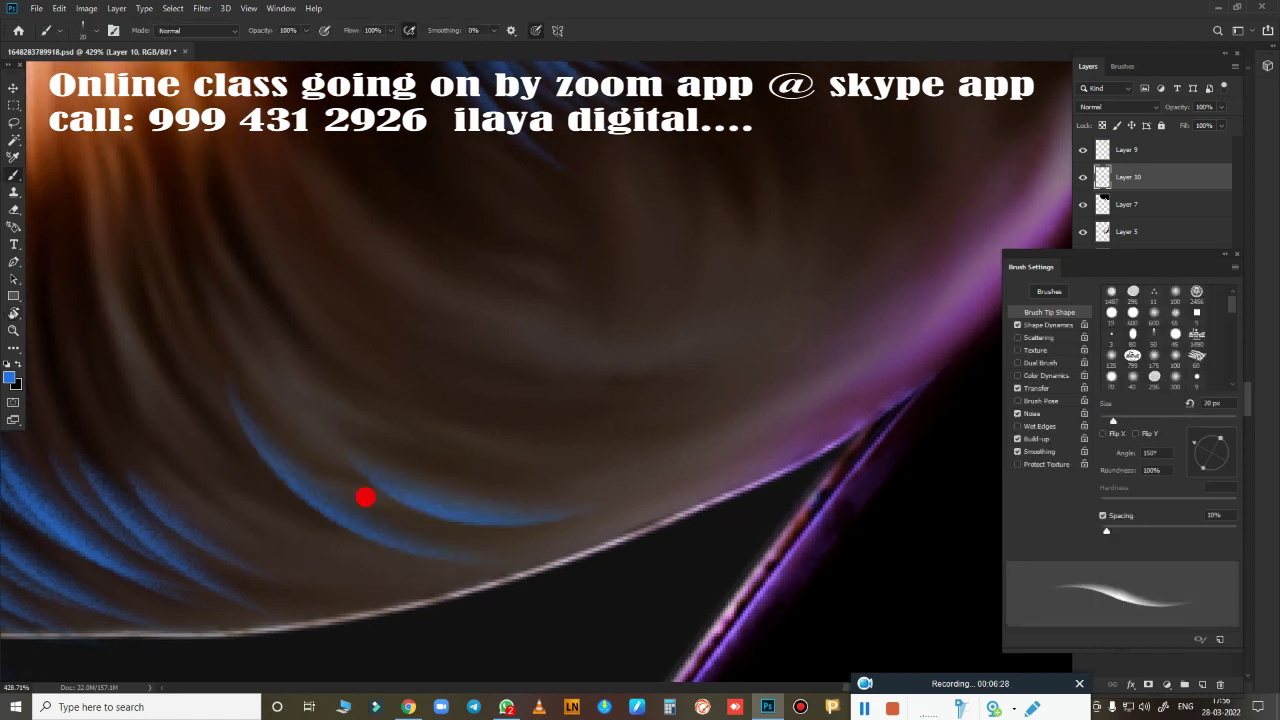
mouse_move(365, 497)
left_mouse_down()
mouse_move(537, 508)
mouse_move(622, 314)
left_mouse_up()
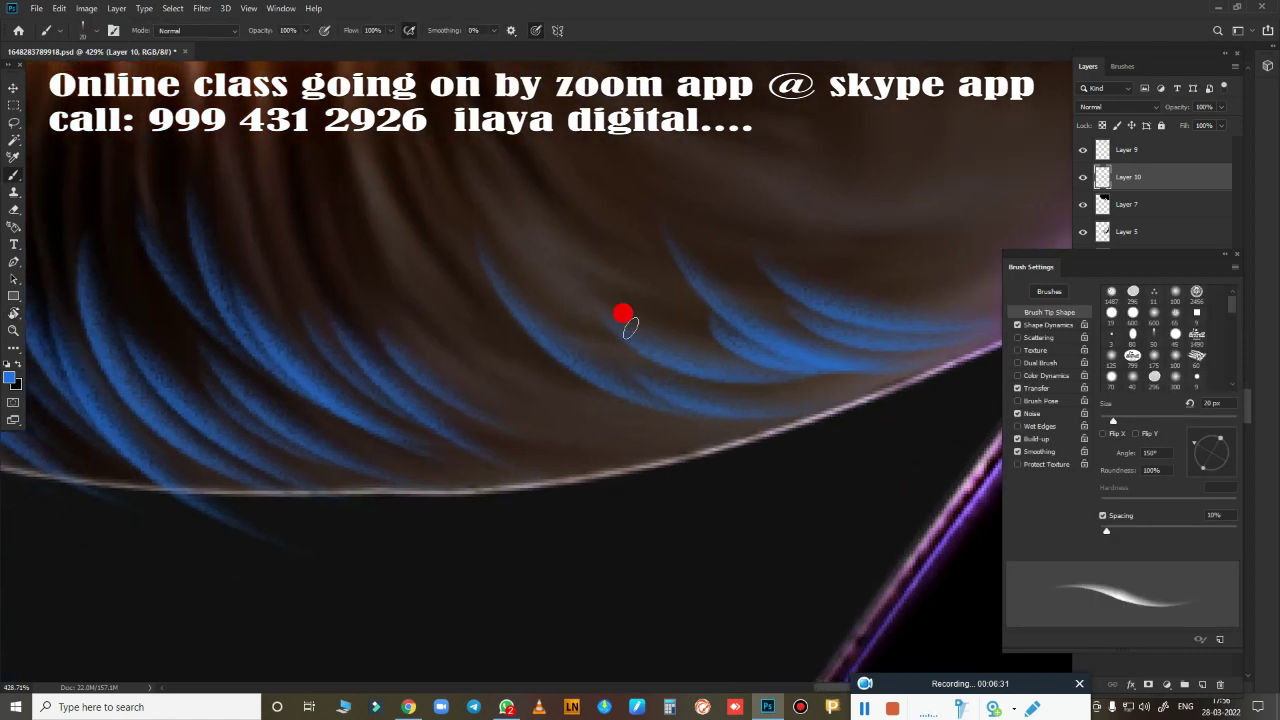
left_click_drag(720, 440, 546, 375)
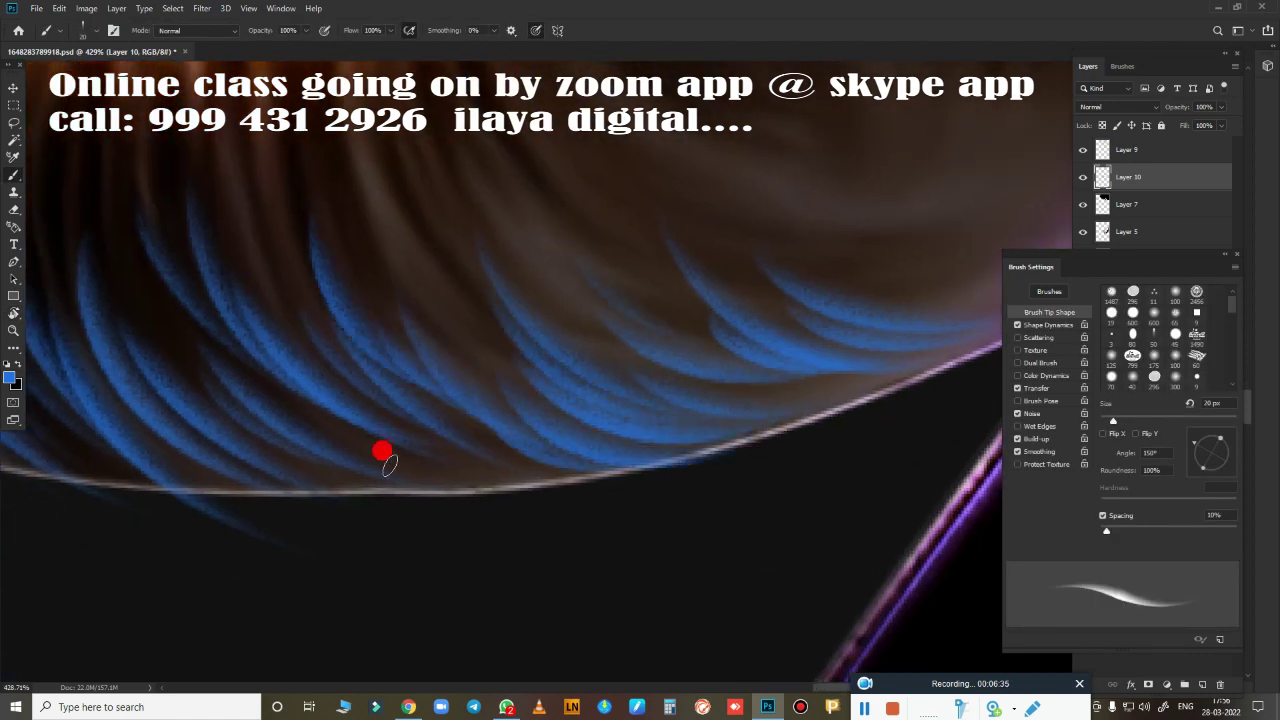
mouse_move(386, 451)
left_mouse_down()
mouse_move(257, 649)
mouse_move(400, 494)
mouse_move(310, 400)
left_mouse_up()
left_click_drag(544, 445, 320, 385)
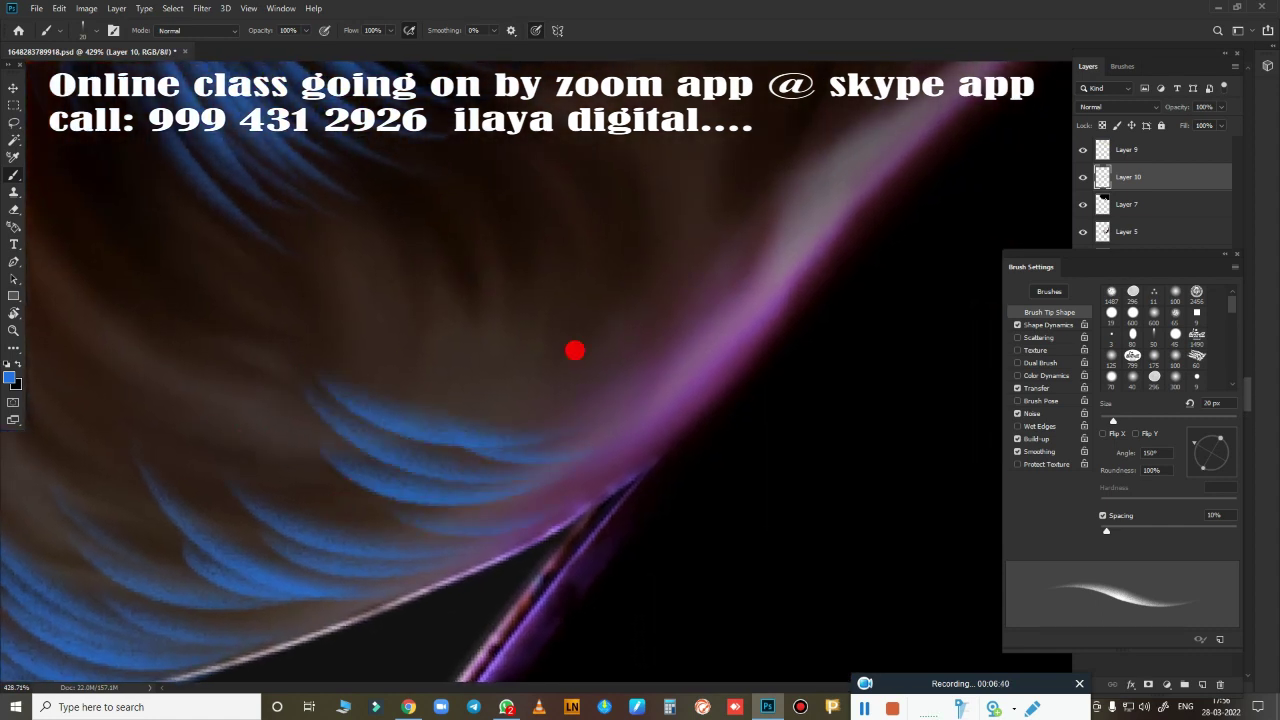
left_click_drag(680, 375, 480, 558)
key("ctrl+z")
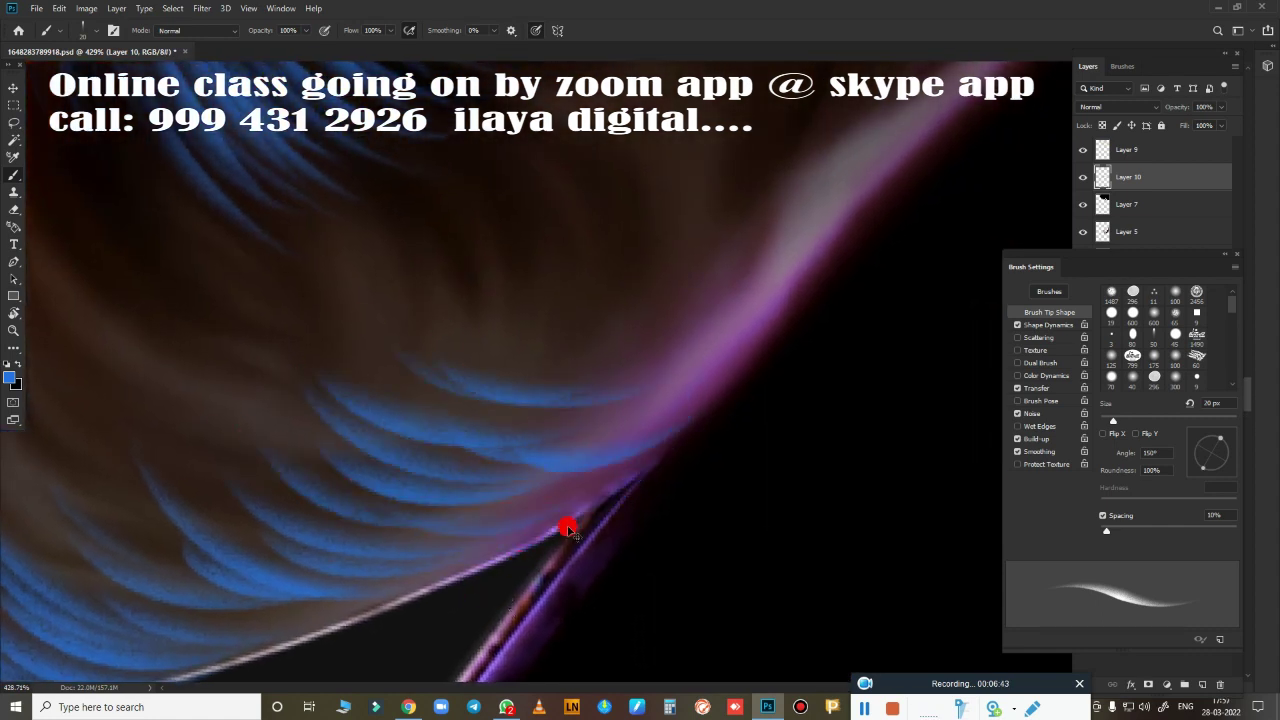
Reframe the view at about -86° and paint light-blue strands through the upper and lower beard.
key("ctrl+0")
scroll(387, 540, "up", 3)
scroll(387, 540, "up", 2)
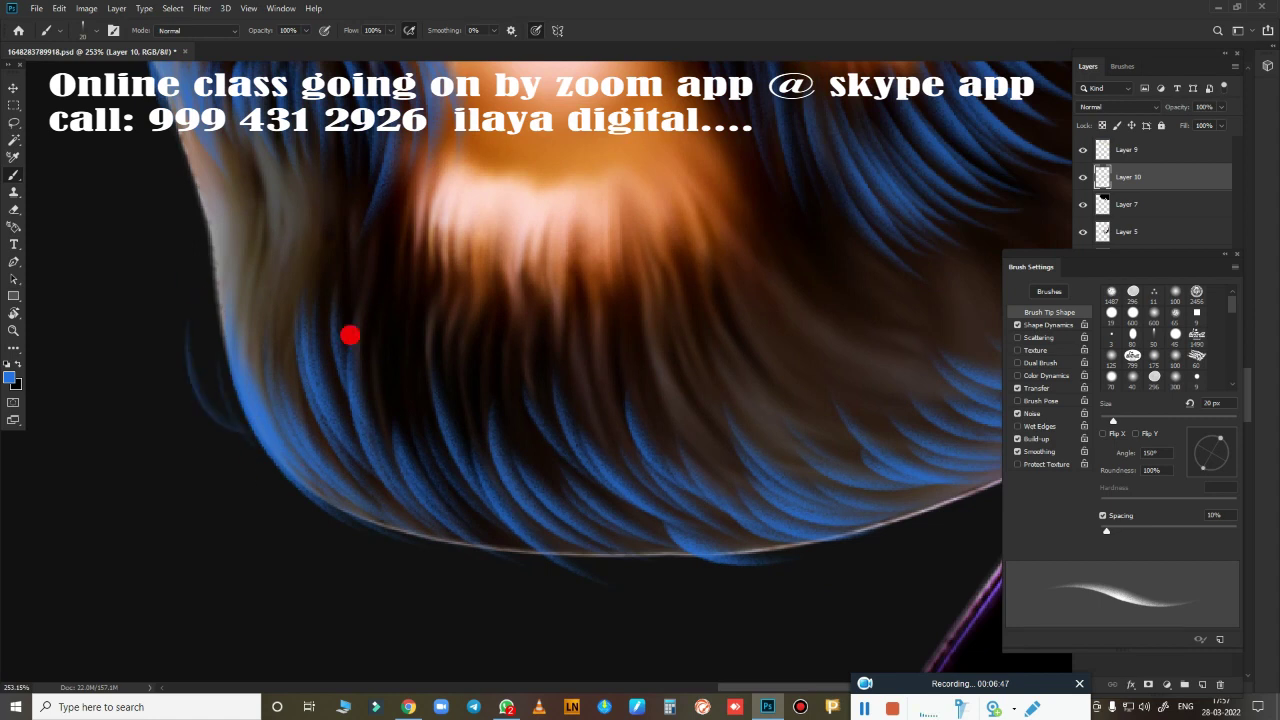
mouse_move(706, 500)
left_mouse_down()
mouse_move(500, 466)
mouse_move(579, 410)
left_mouse_up()
mouse_move(391, 482)
left_mouse_down()
mouse_move(566, 614)
mouse_move(711, 443)
mouse_move(623, 337)
mouse_move(679, 334)
mouse_move(634, 349)
left_mouse_up()
key("r")
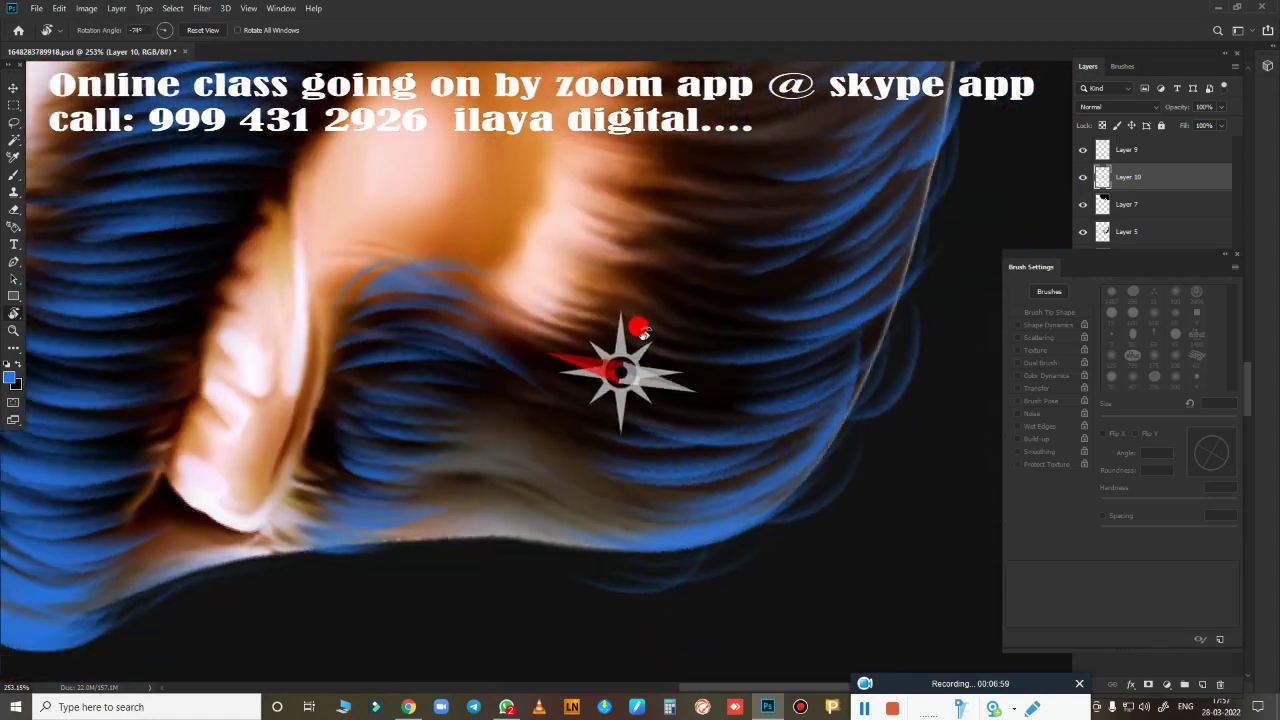
mouse_move(608, 397)
left_mouse_down()
mouse_move(713, 300)
mouse_move(634, 408)
left_mouse_up()
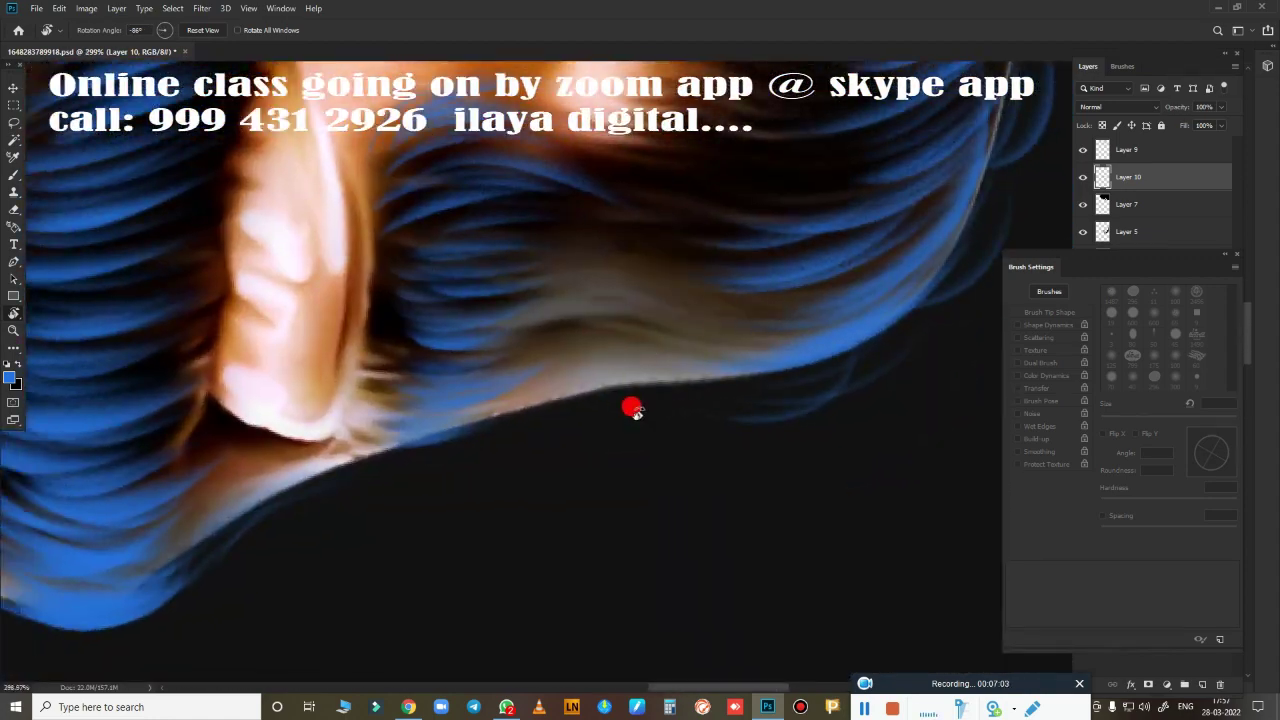
key("b")
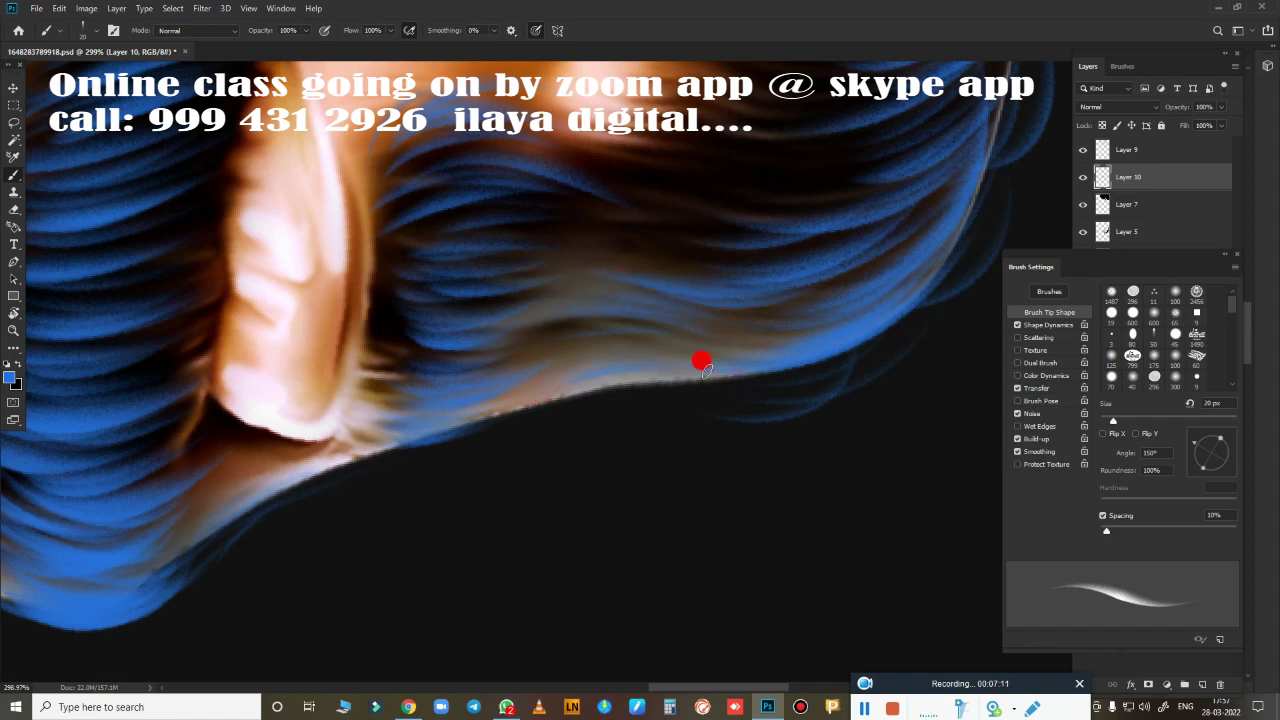
mouse_move(643, 389)
left_mouse_down()
mouse_move(694, 486)
mouse_move(720, 491)
mouse_move(634, 471)
mouse_move(364, 328)
mouse_move(660, 276)
left_mouse_up()
left_click_drag(562, 163, 750, 192)
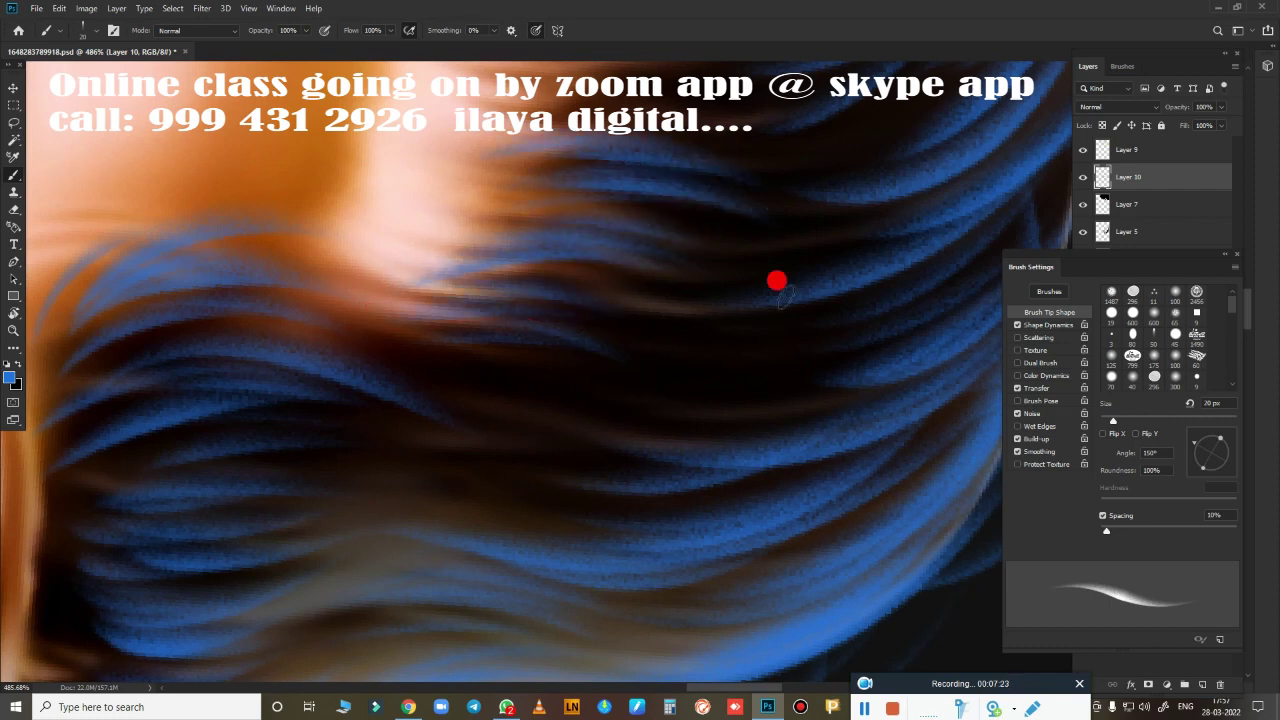
left_click_drag(410, 345, 484, 405)
left_click_drag(683, 451, 785, 313)
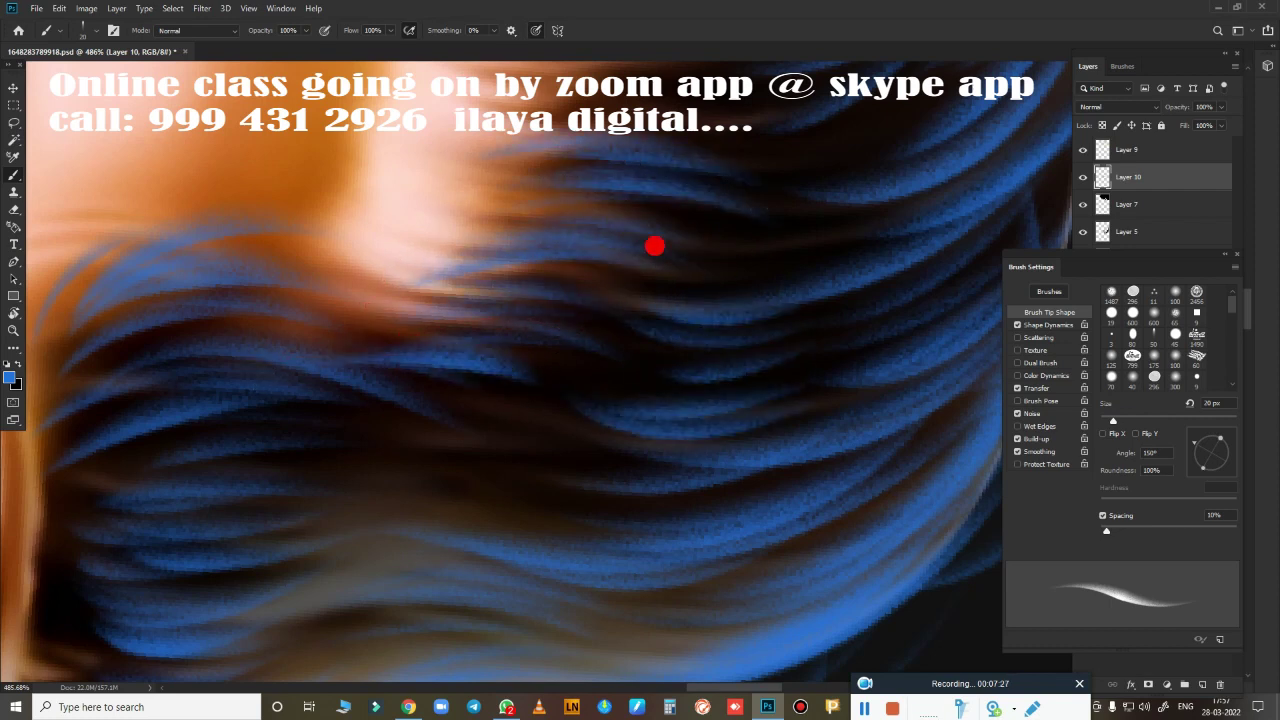
Paint more blue strands across the beard and along its lower edge.
left_click_drag(745, 407, 329, 243)
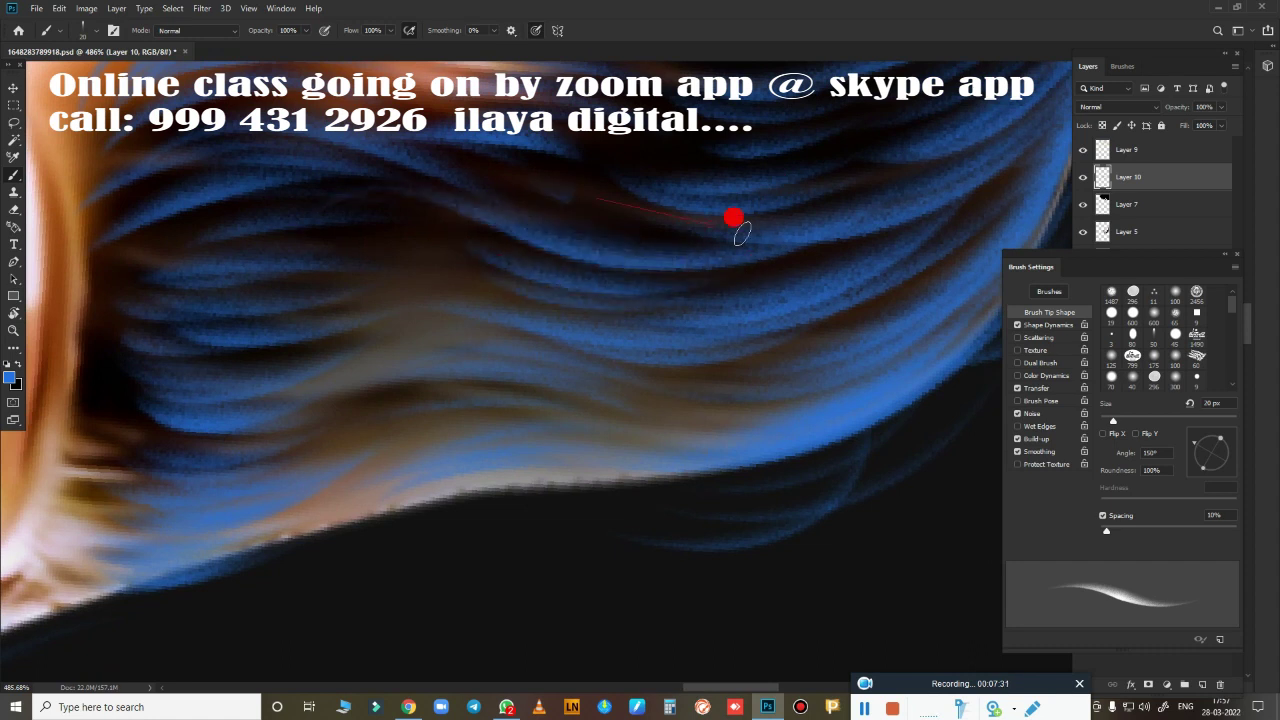
left_click_drag(352, 288, 222, 267)
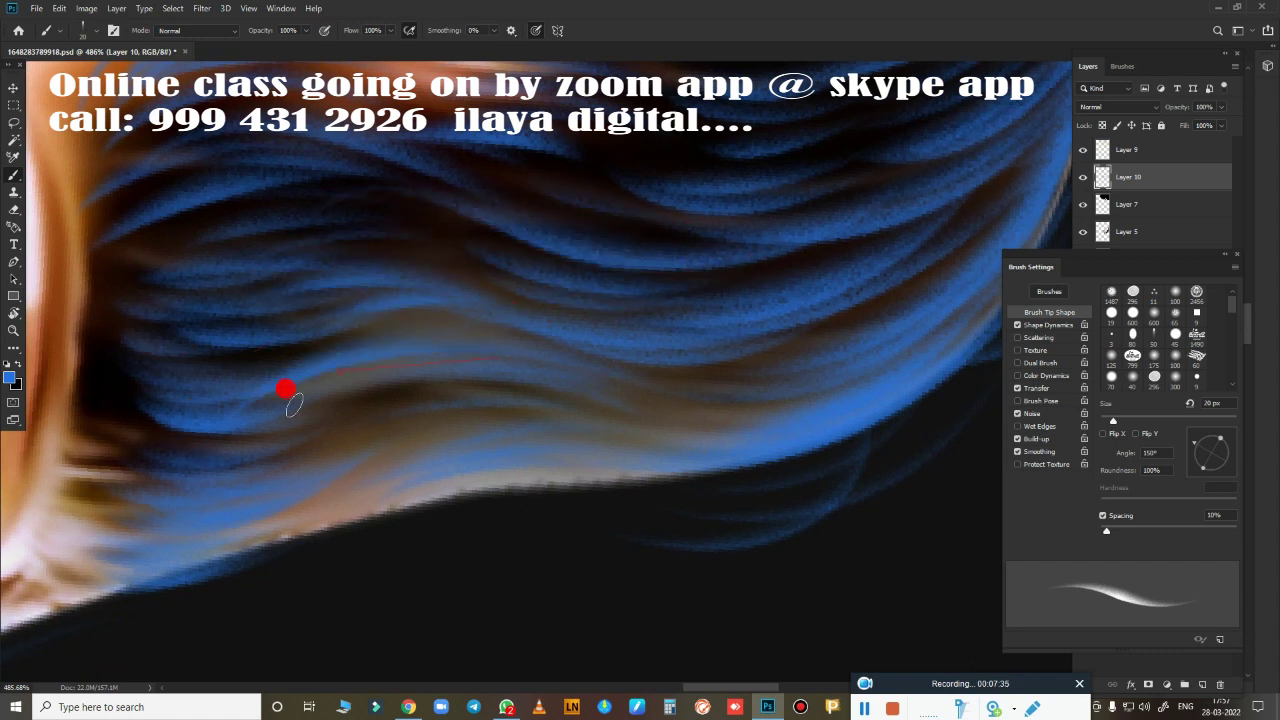
mouse_move(607, 458)
left_mouse_down()
mouse_move(514, 526)
mouse_move(520, 560)
mouse_move(540, 427)
left_mouse_up()
mouse_move(463, 525)
left_mouse_down()
mouse_move(634, 294)
mouse_move(523, 560)
mouse_move(529, 371)
mouse_move(236, 460)
left_mouse_up()
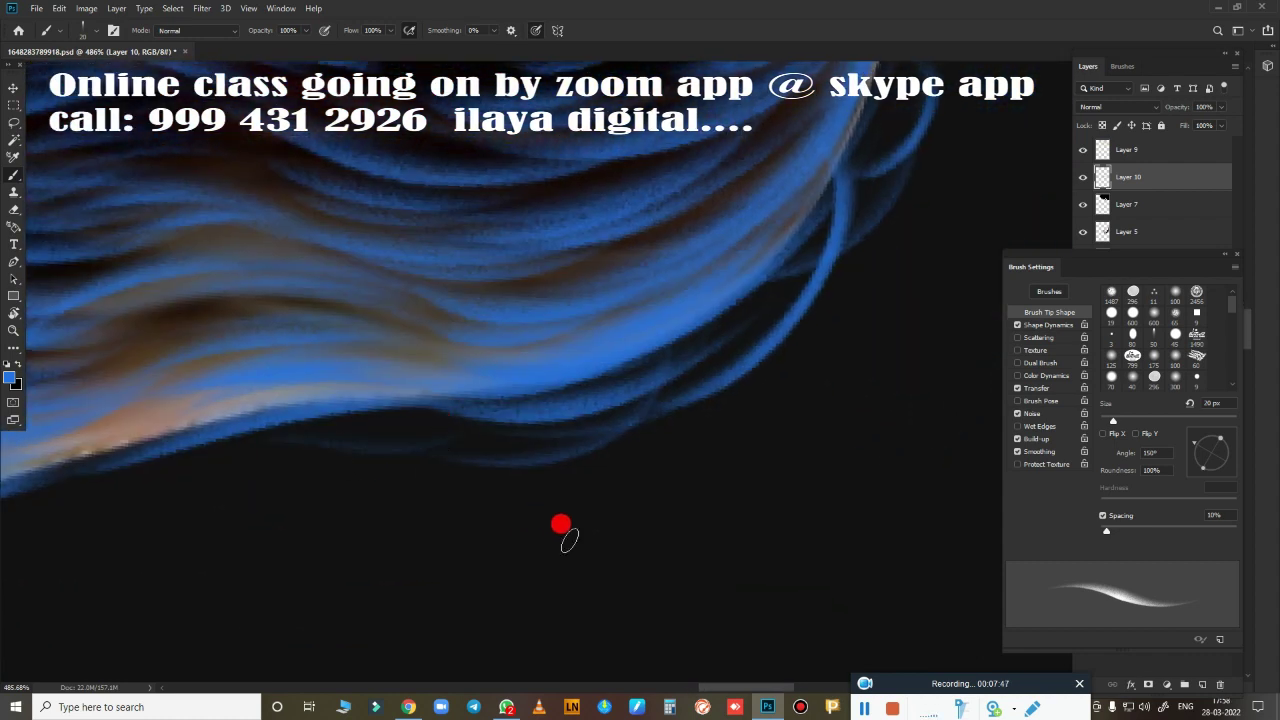
scroll(557, 531, "down", 10)
scroll(391, 500, "up", 2)
left_click_drag(429, 520, 567, 496)
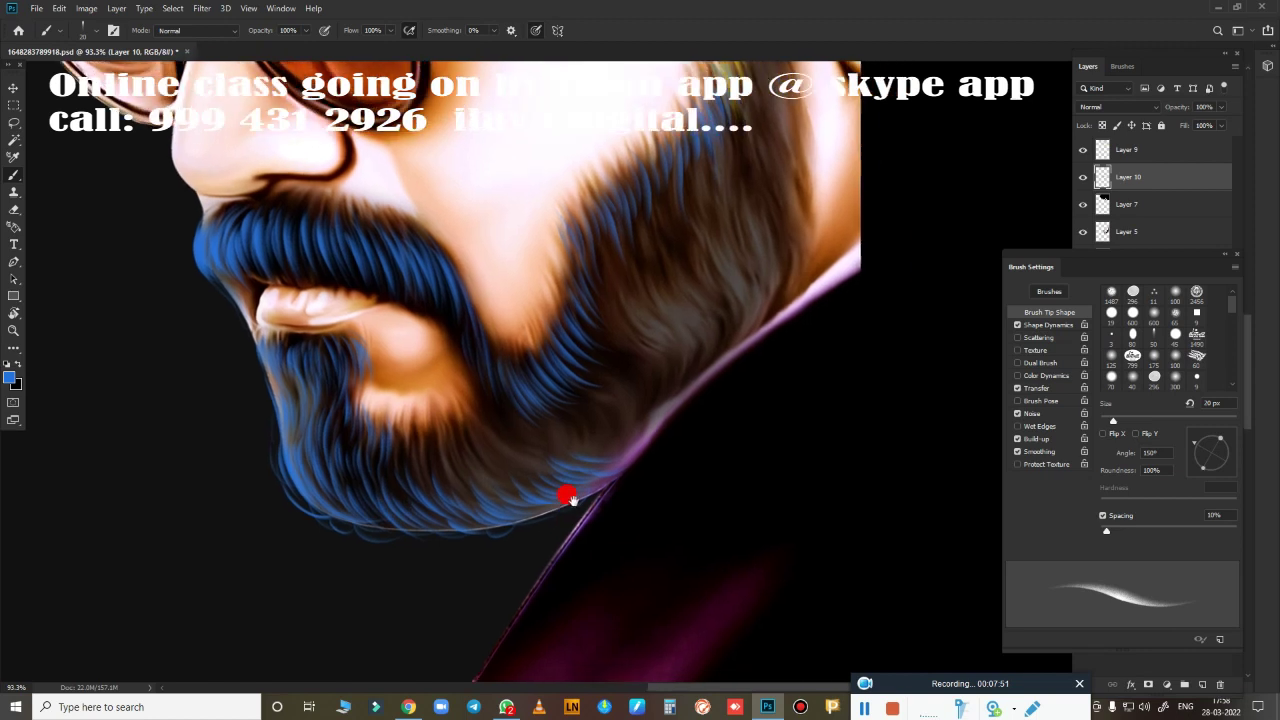
scroll(571, 500, "up", 3)
scroll(529, 500, "up", 2)
scroll(423, 491, "up", 2)
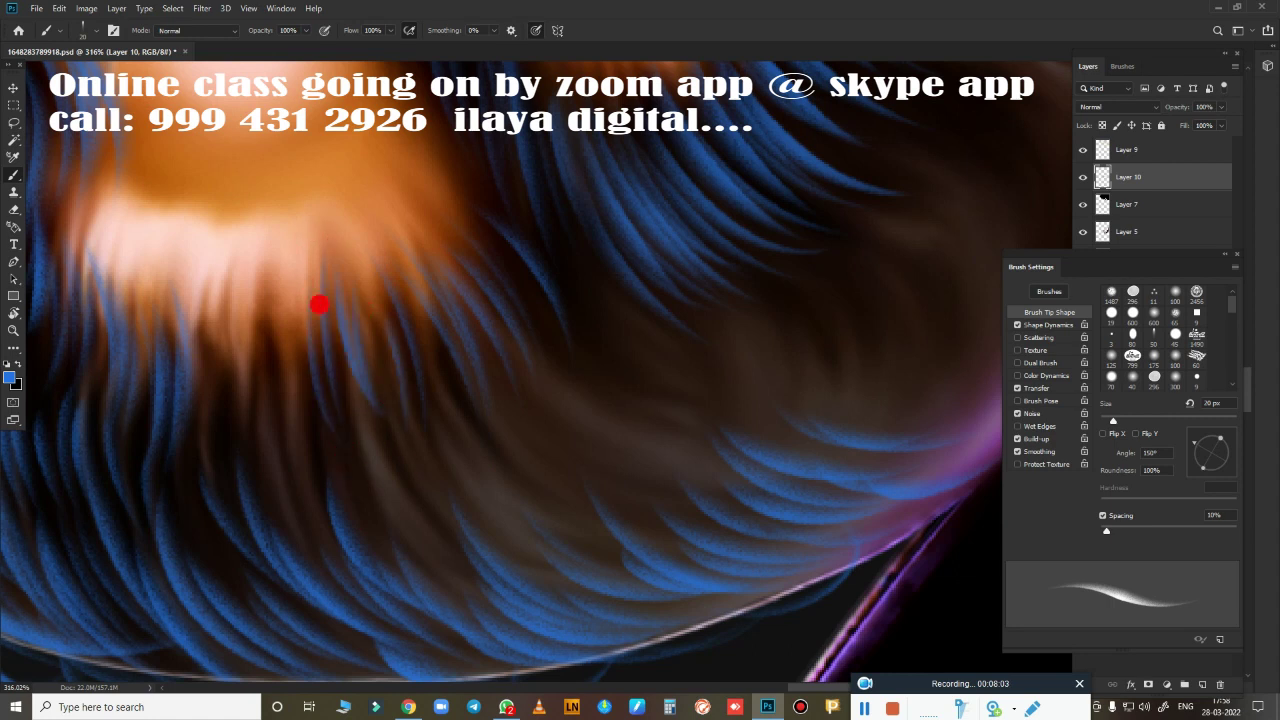
Rotate to follow the hair direction and paint light-blue strands over the beard, near the skin and upper-left.
key("r")
mouse_move(474, 444)
left_mouse_down()
mouse_move(543, 266)
mouse_move(657, 429)
left_mouse_up()
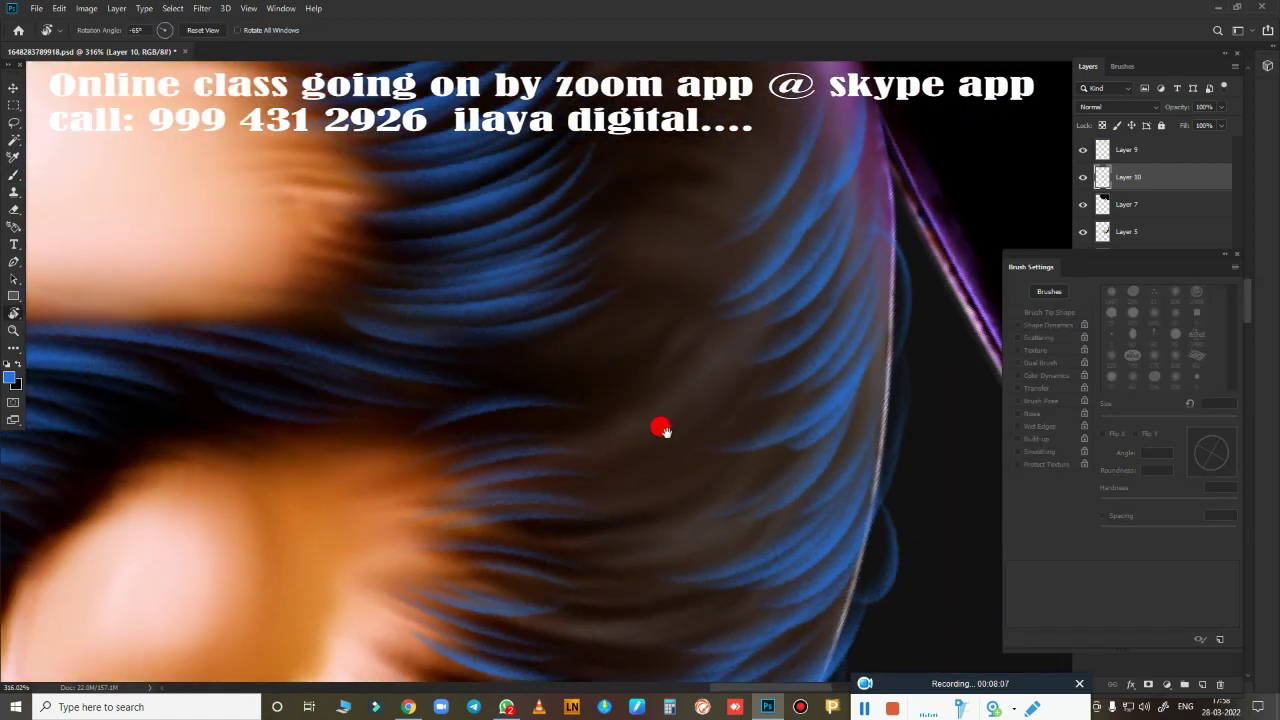
scroll(686, 363, "up", 2)
key("b")
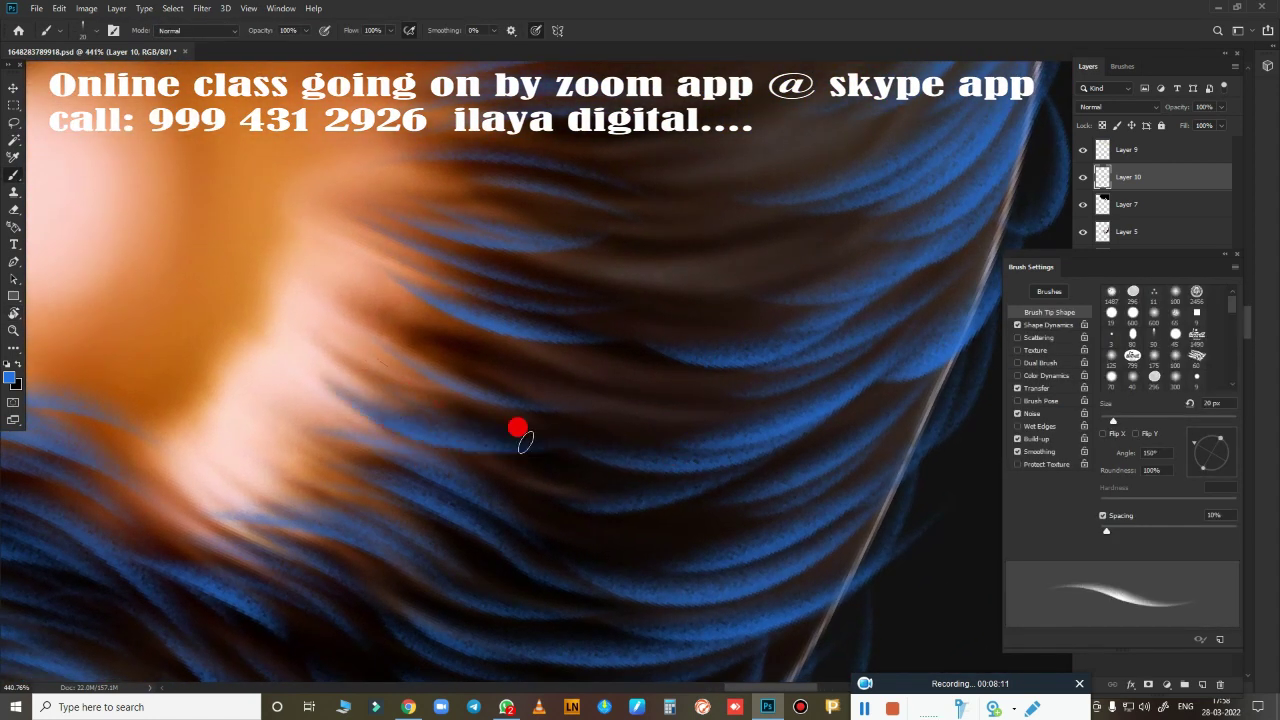
mouse_move(517, 428)
left_mouse_down()
mouse_move(680, 386)
mouse_move(677, 594)
left_mouse_up()
left_click_drag(237, 483, 258, 397)
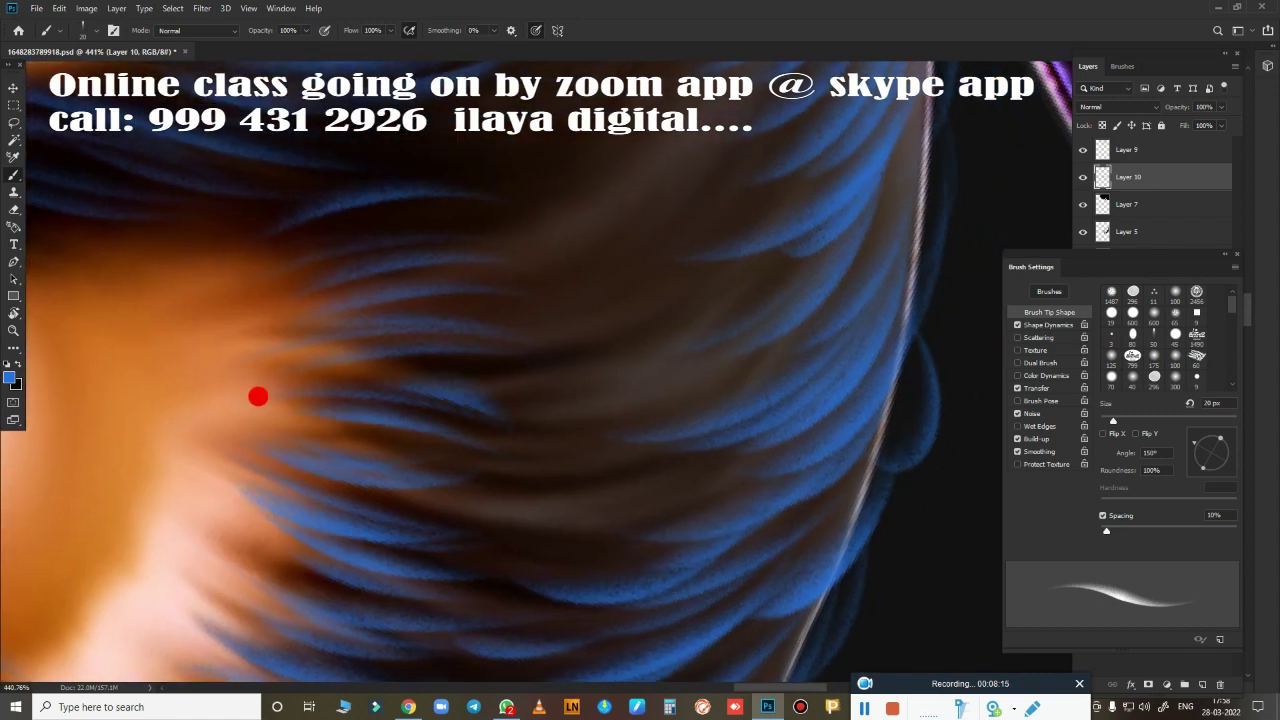
mouse_move(540, 297)
left_mouse_down()
mouse_move(386, 206)
mouse_move(163, 200)
mouse_move(330, 390)
left_mouse_up()
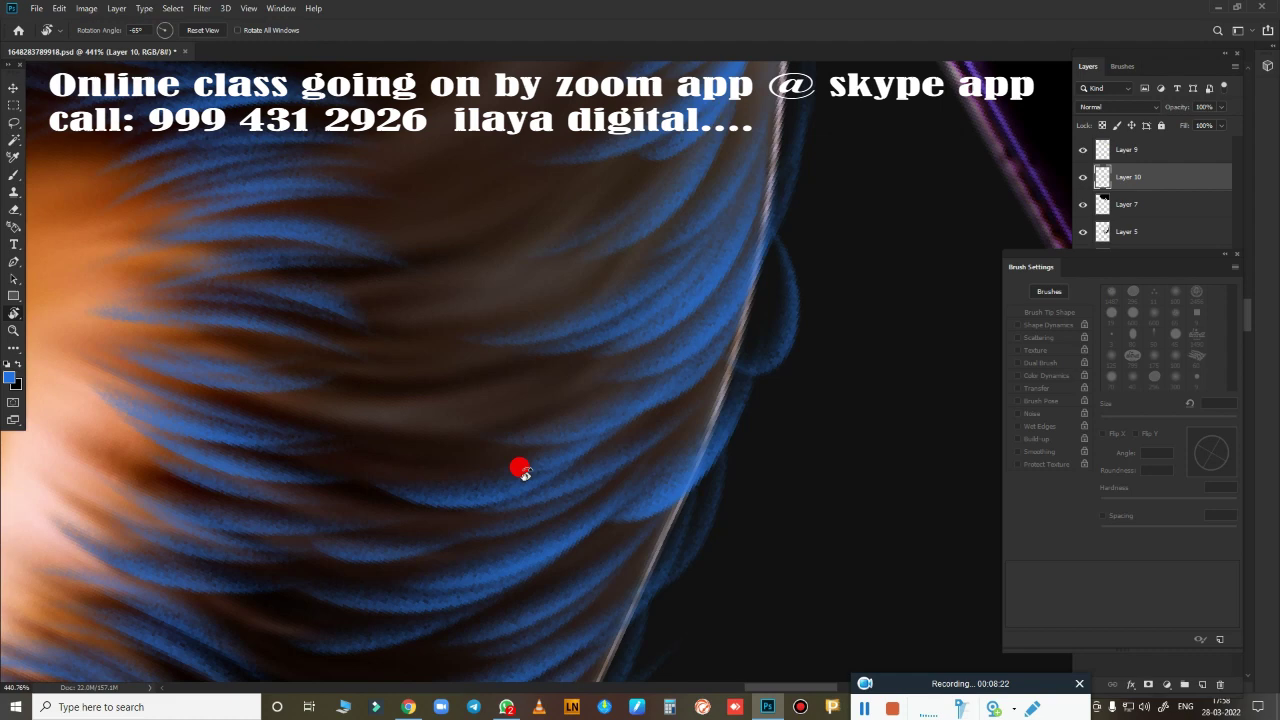
Rotate and pan the view to bring another part of the beard into position.
key("r")
mouse_move(517, 466)
left_mouse_down()
mouse_move(503, 519)
mouse_move(300, 94)
left_mouse_up()
key("b")
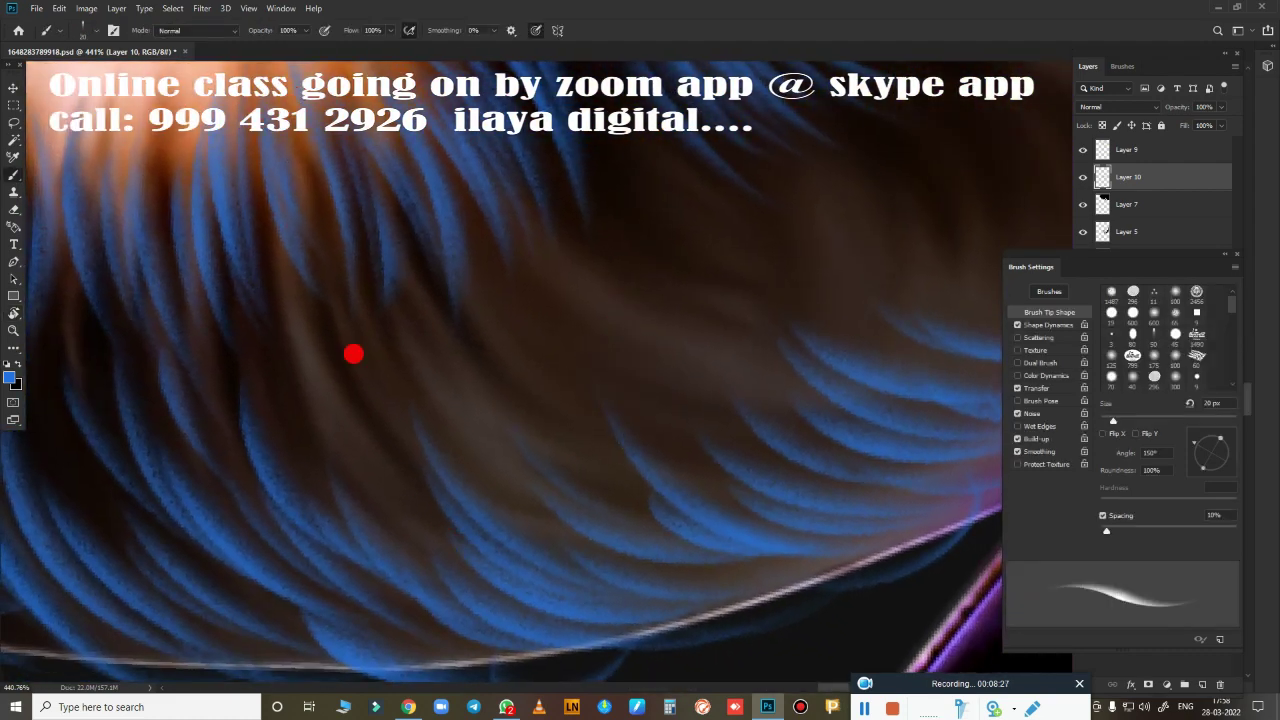
left_click_drag(880, 378, 371, 157)
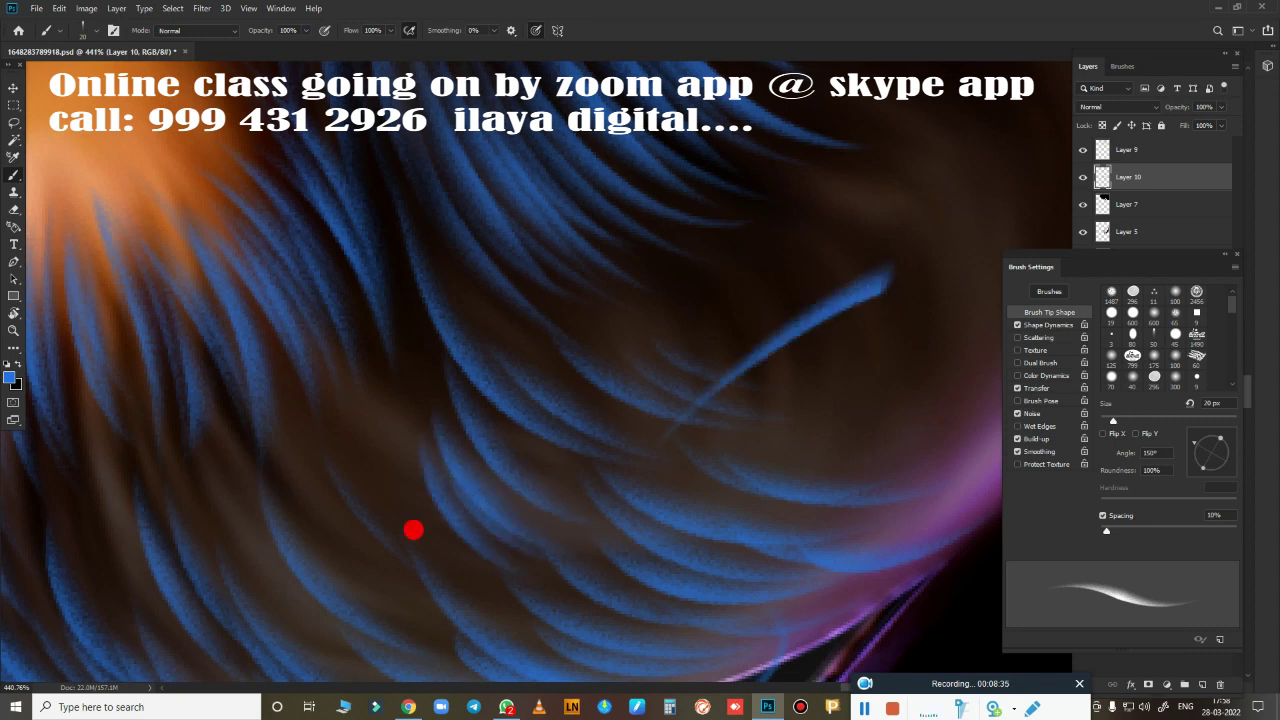
mouse_move(414, 528)
left_mouse_down()
mouse_move(878, 282)
mouse_move(743, 334)
left_mouse_up()
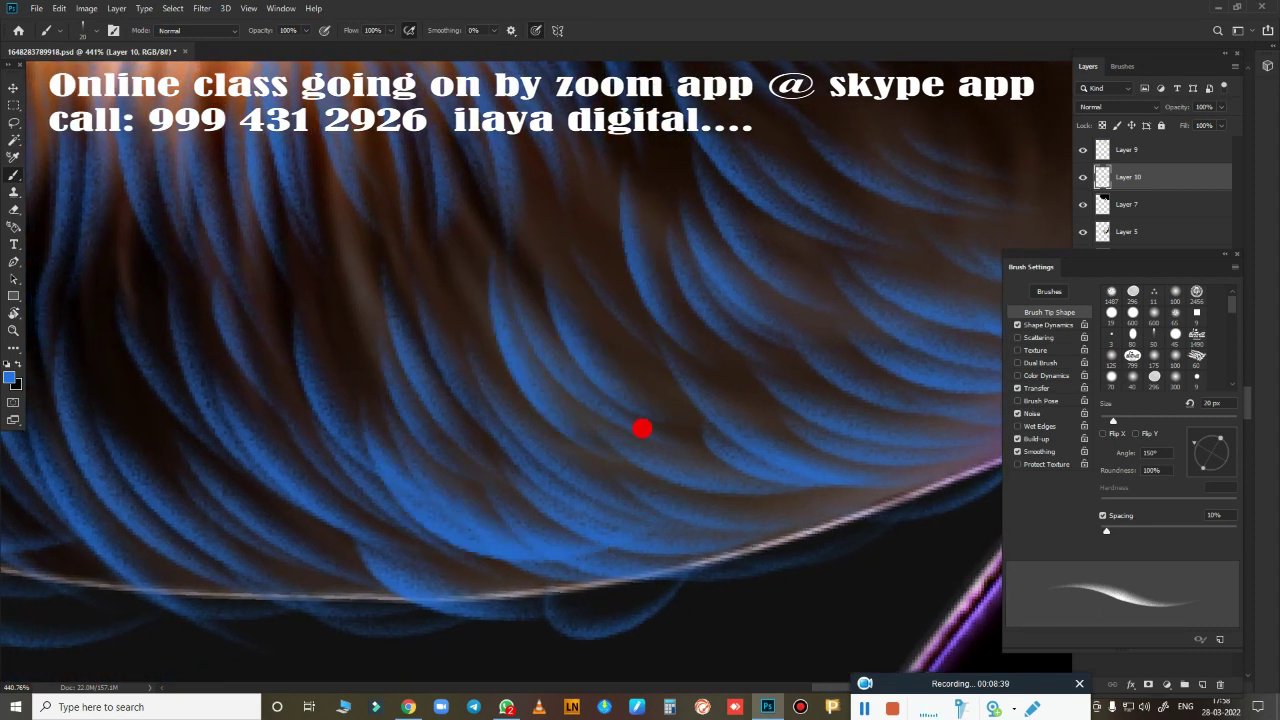
scroll(714, 423, "down", 5)
scroll(443, 534, "up", 1)
scroll(520, 509, "up", 1)
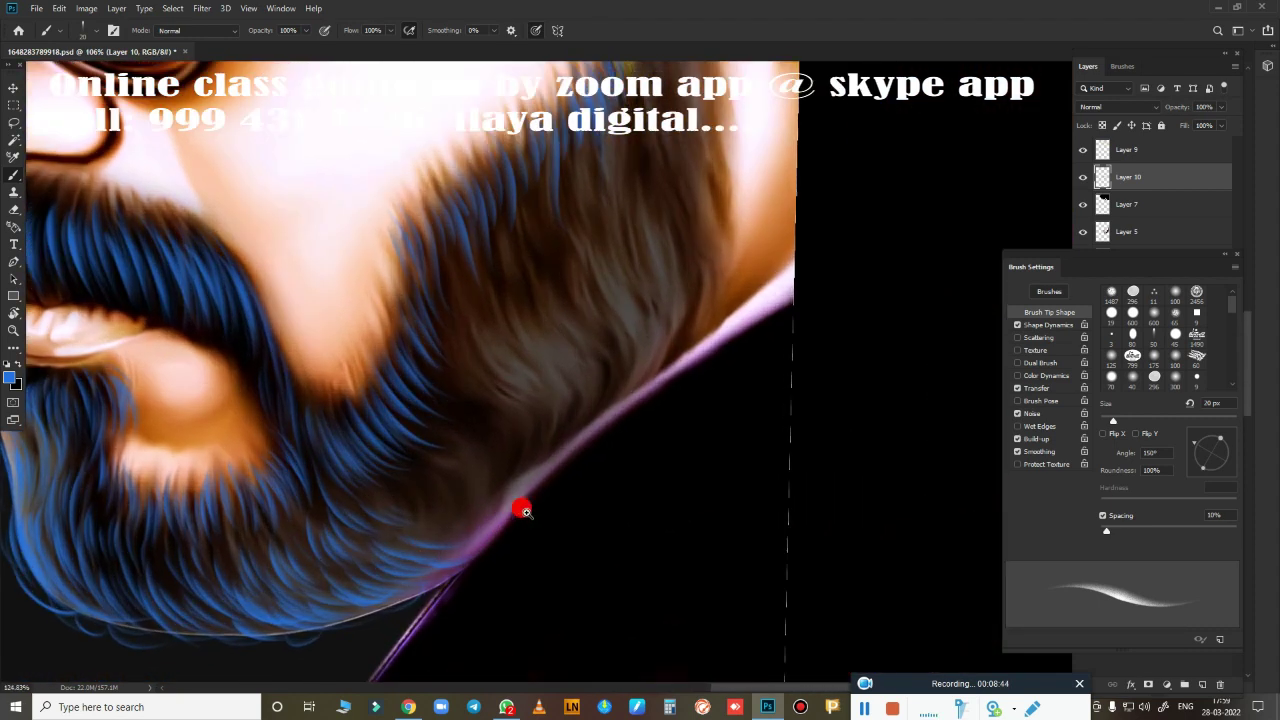
scroll(544, 515, "up", 1)
Rotate the canvas to about 116° and paint blue strands down the beard's purple edge.
scroll(544, 515, "up", 1)
key("r")
mouse_move(526, 526)
left_mouse_down()
mouse_move(277, 534)
mouse_move(645, 243)
mouse_move(752, 392)
left_mouse_up()
scroll(766, 620, "down", 2)
scroll(394, 334, "up", 4)
key("b")
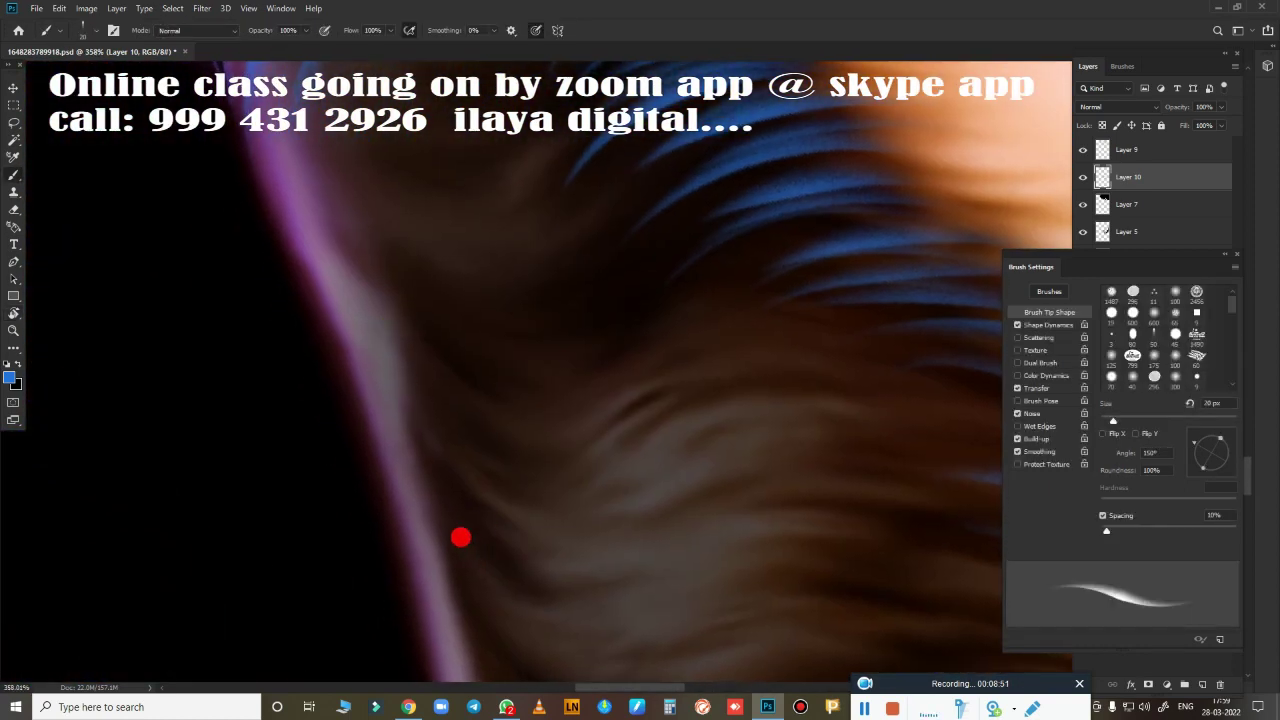
scroll(614, 437, "up", 3)
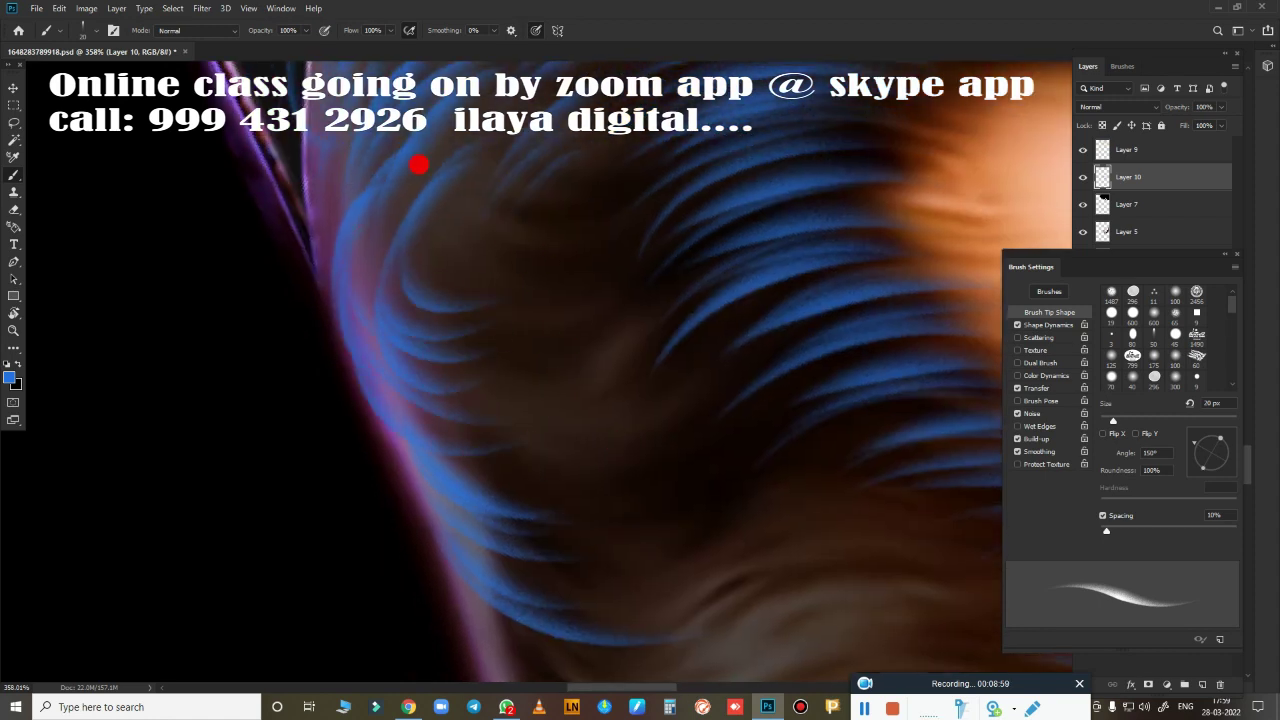
scroll(642, 520, "down", 3)
scroll(389, 333, "down", 3)
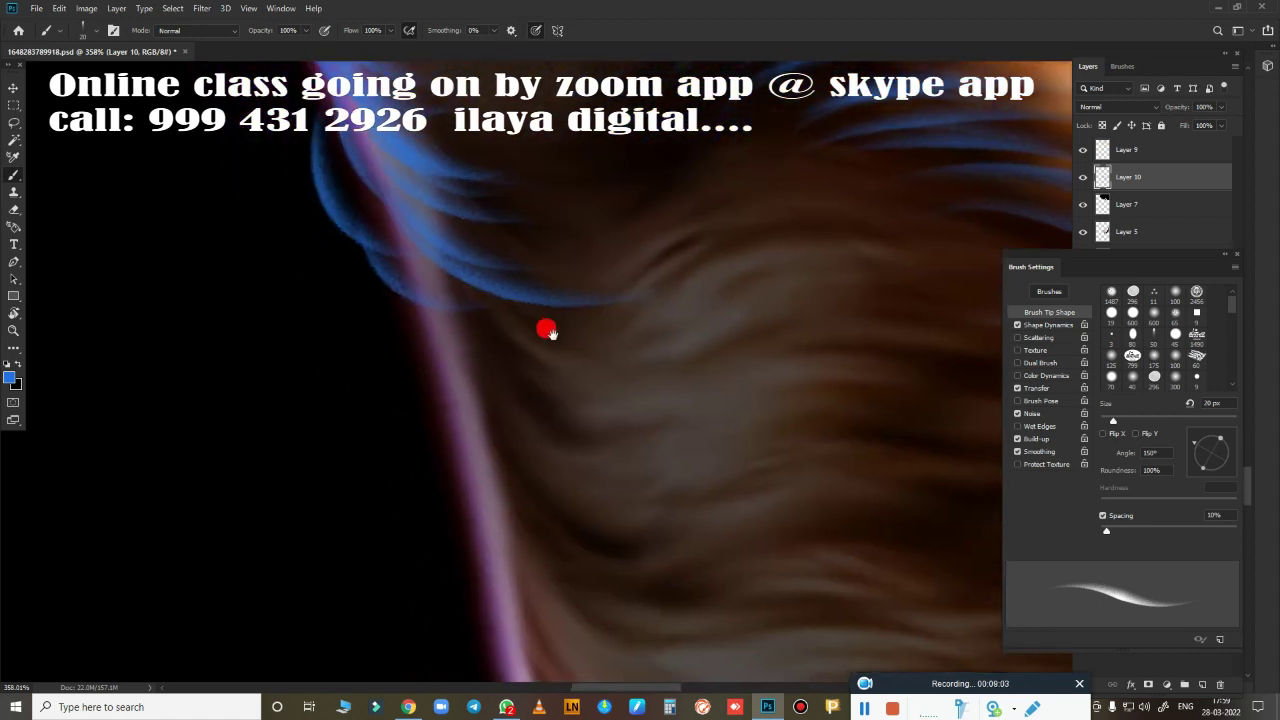
scroll(714, 286, "up", 1)
left_click_drag(590, 382, 440, 168)
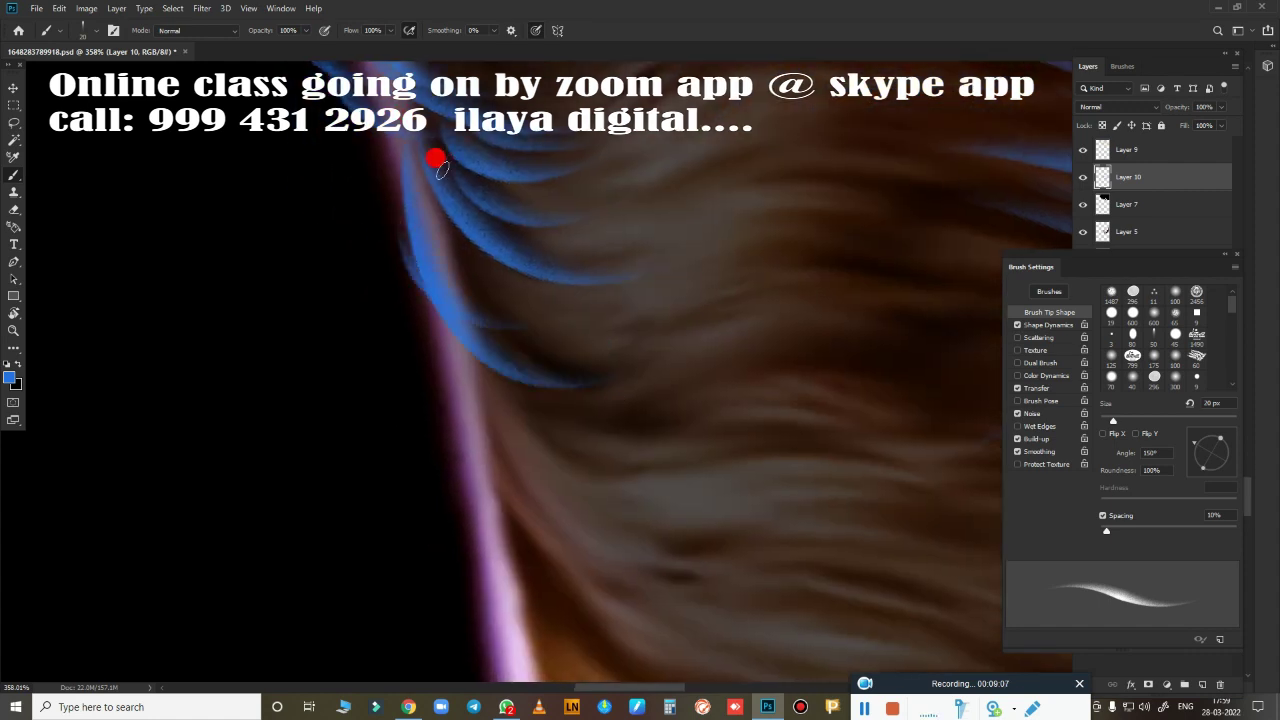
left_click_drag(720, 550, 465, 405)
Paint curving blue strands along the beard edge and pan across the beard to the remaining brown gaps.
scroll(773, 380, "down", 3)
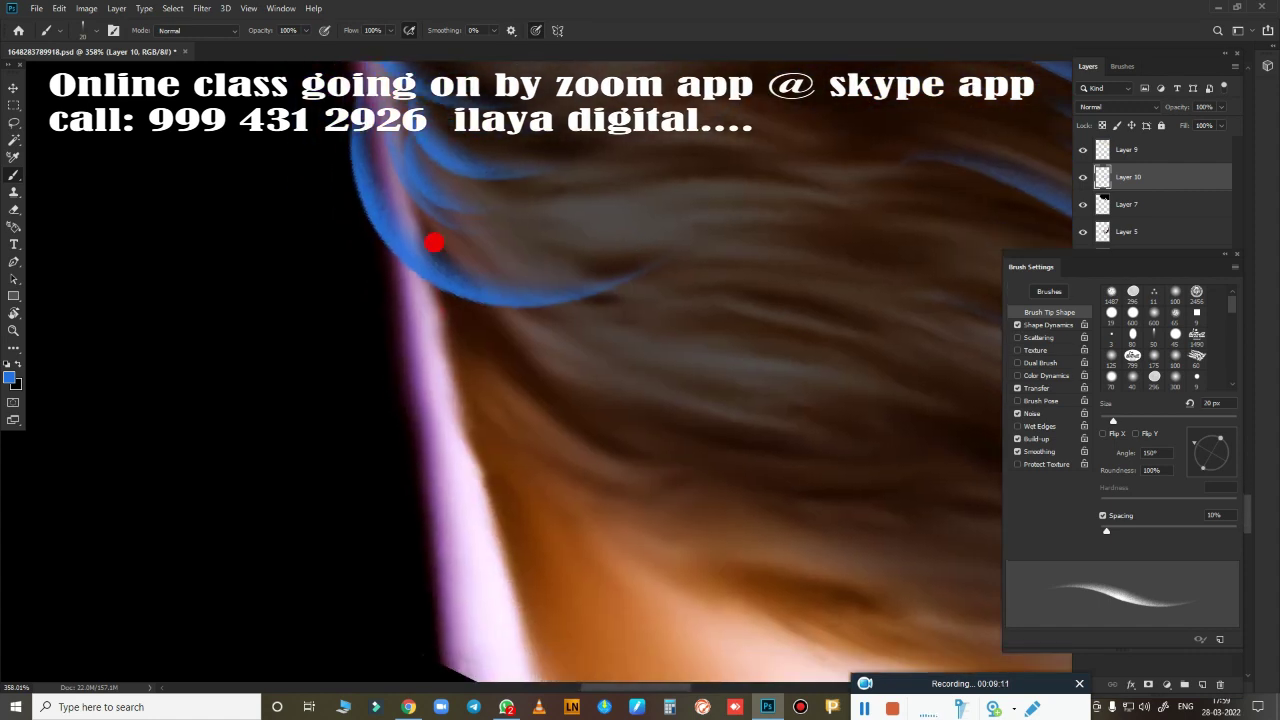
left_click_drag(755, 463, 722, 435)
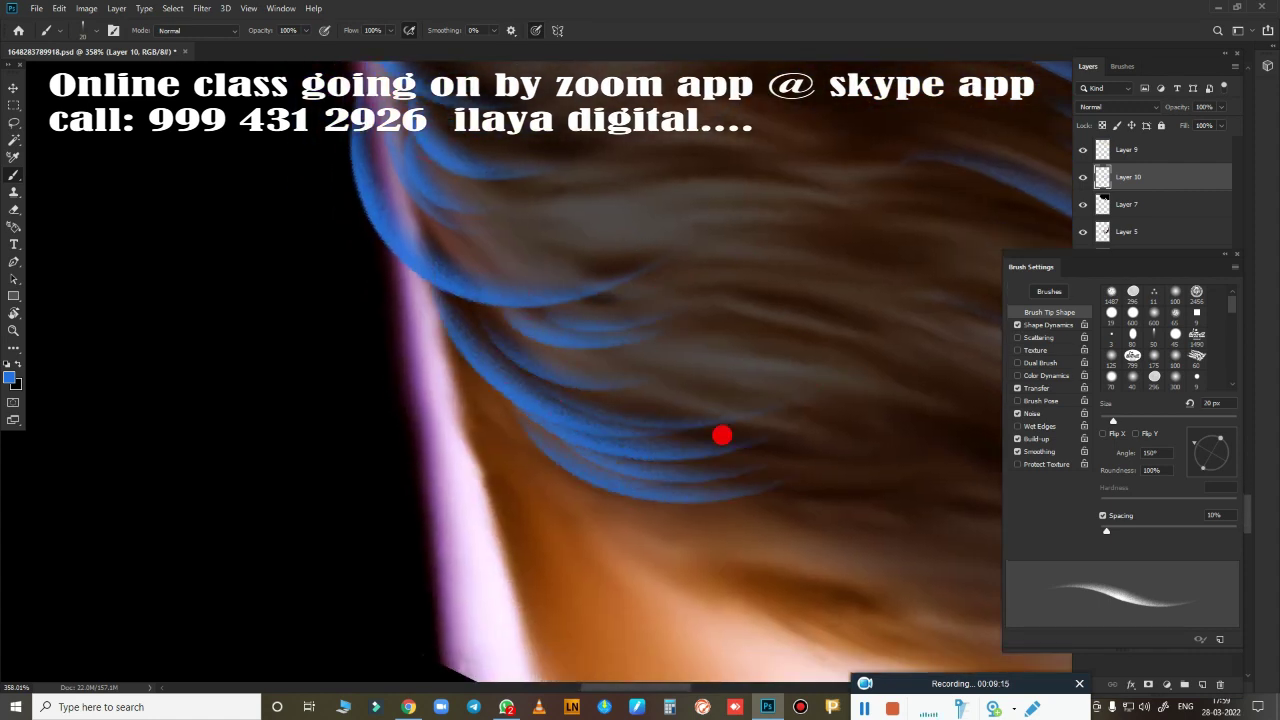
mouse_move(449, 253)
left_mouse_down()
mouse_move(457, 377)
mouse_move(393, 430)
left_mouse_up()
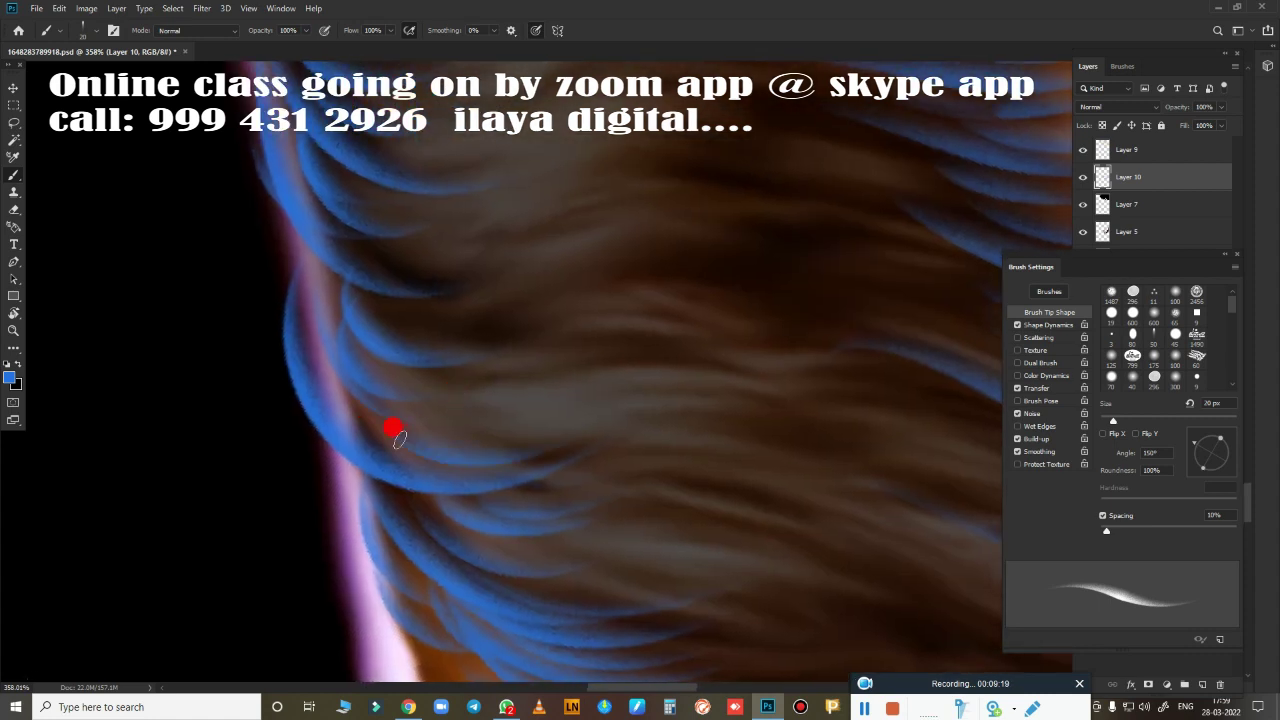
left_click_drag(476, 394, 310, 396)
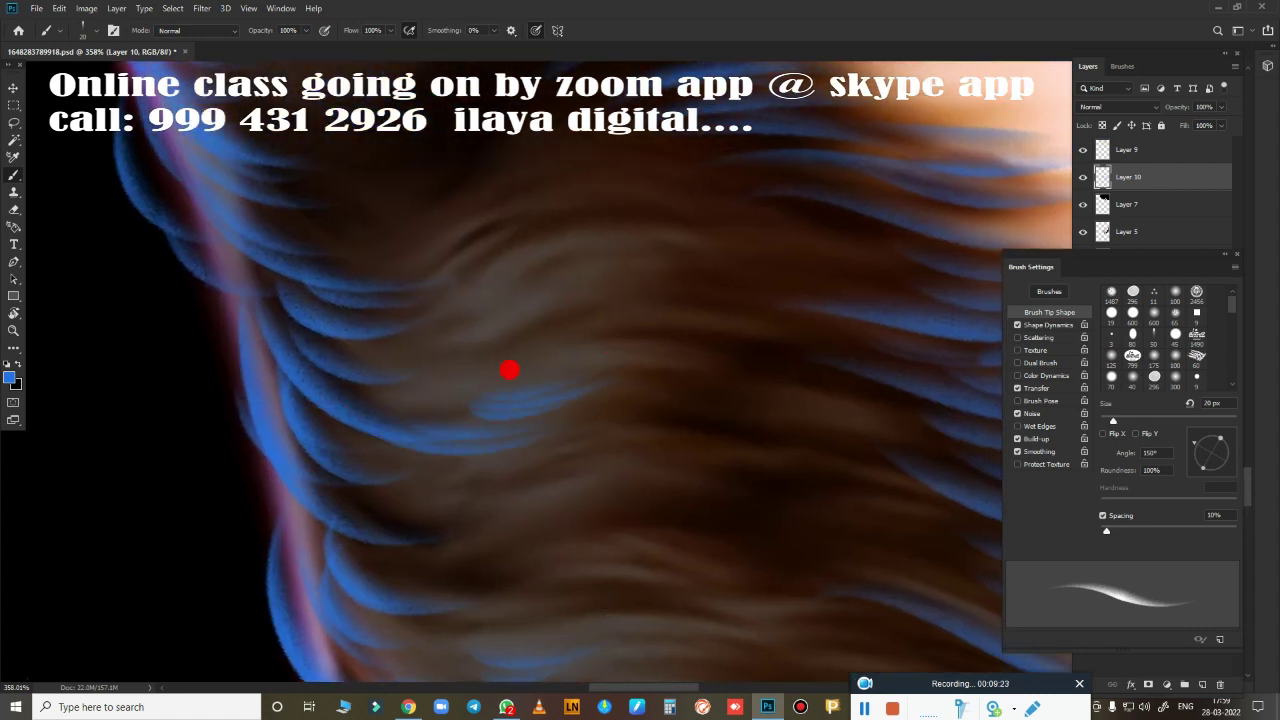
mouse_move(497, 356)
left_mouse_down()
mouse_move(517, 574)
mouse_move(714, 387)
left_mouse_up()
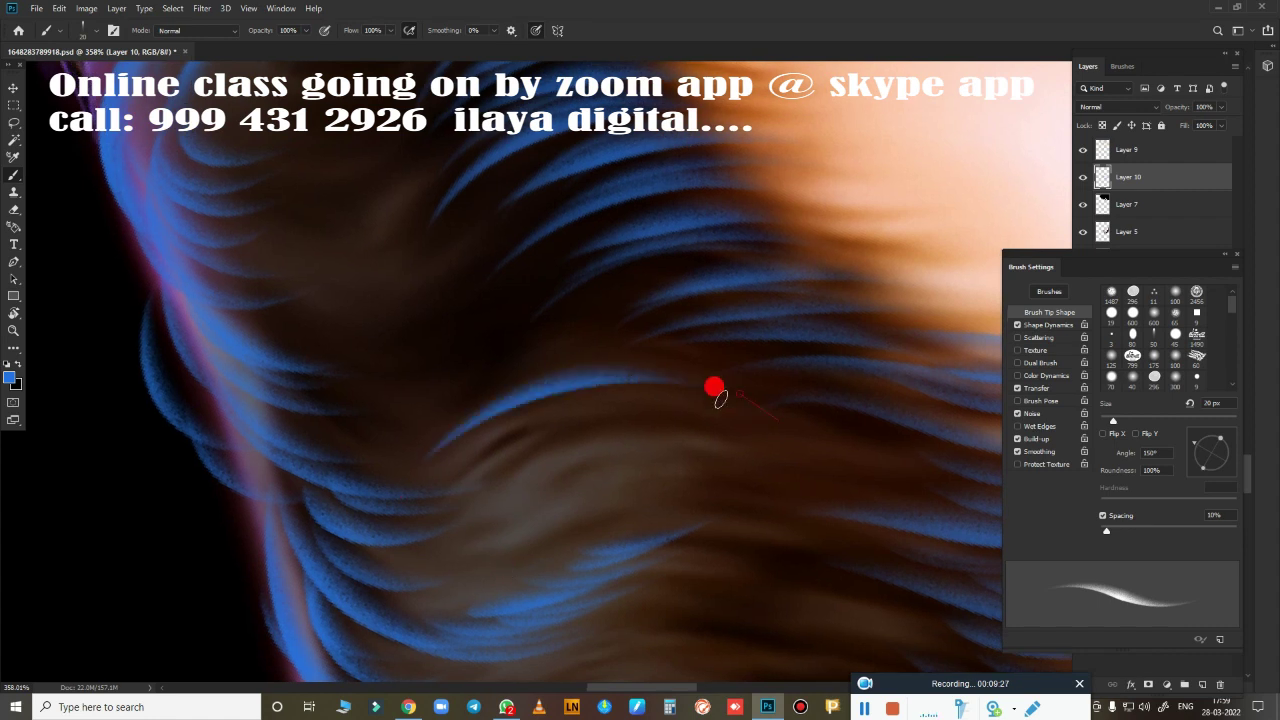
mouse_move(347, 415)
left_mouse_down()
mouse_move(500, 349)
mouse_move(356, 403)
left_mouse_up()
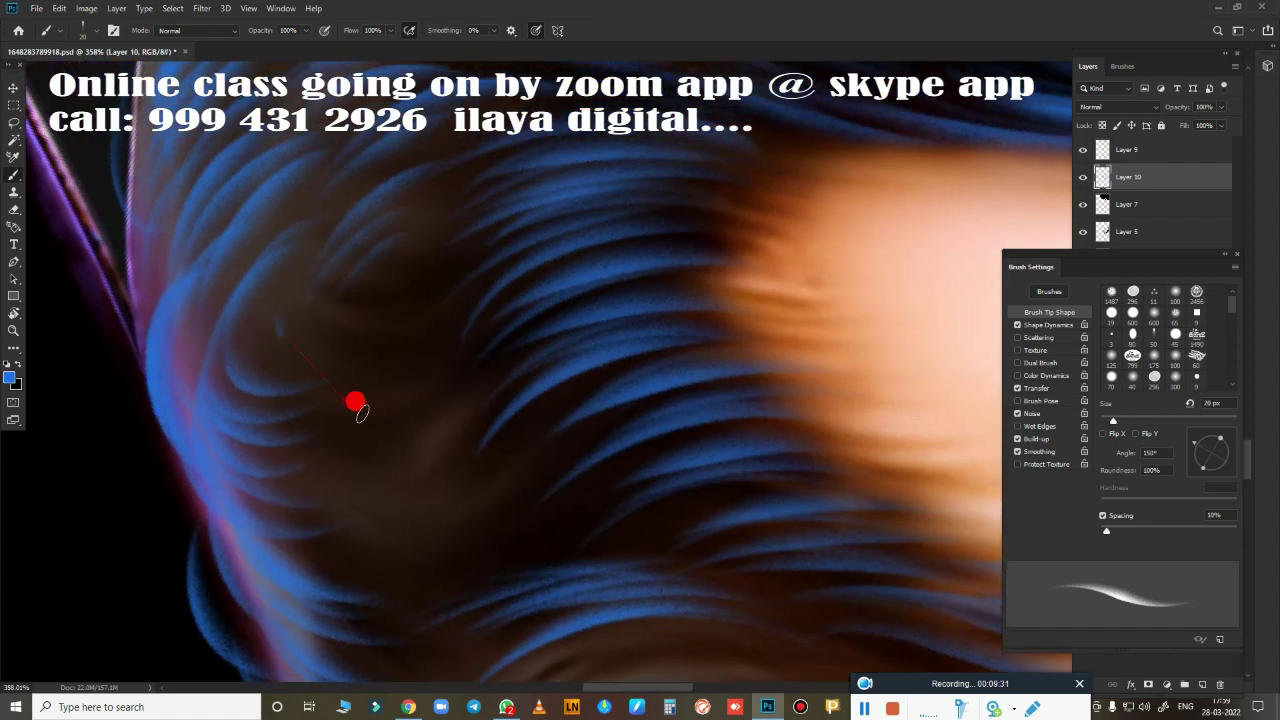
mouse_move(397, 293)
left_mouse_down()
mouse_move(377, 300)
mouse_move(448, 344)
left_mouse_up()
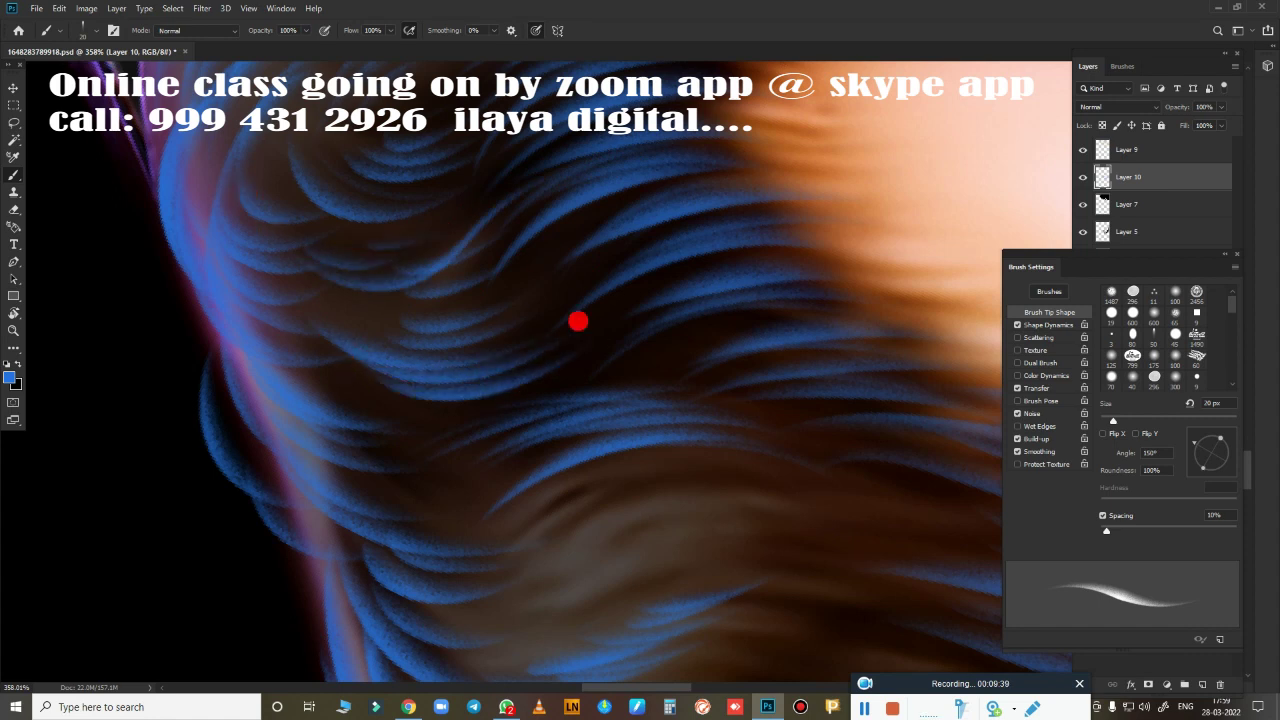
left_click_drag(580, 320, 297, 191)
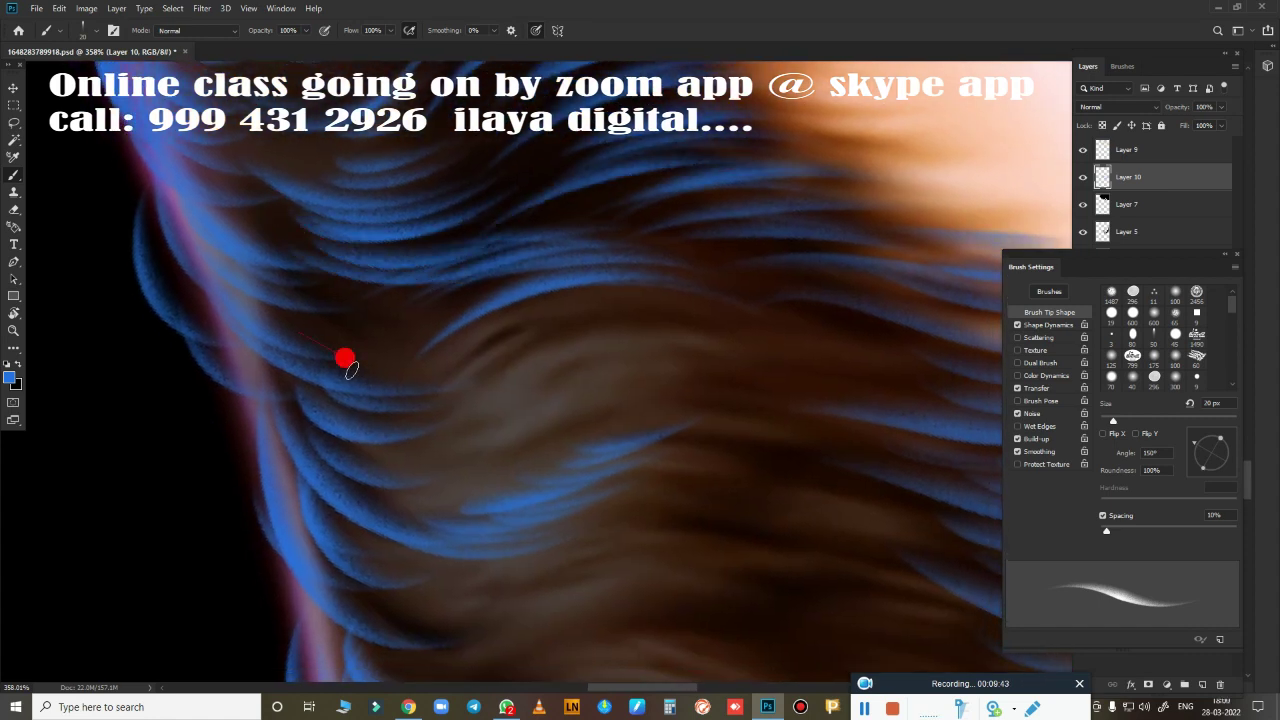
Paint blue strands across the middle of the beard, then zoom out to check the whole face.
mouse_move(346, 360)
left_mouse_down()
mouse_move(466, 296)
mouse_move(744, 248)
left_mouse_up()
mouse_move(488, 464)
left_mouse_down()
mouse_move(598, 397)
mouse_move(845, 350)
left_mouse_up()
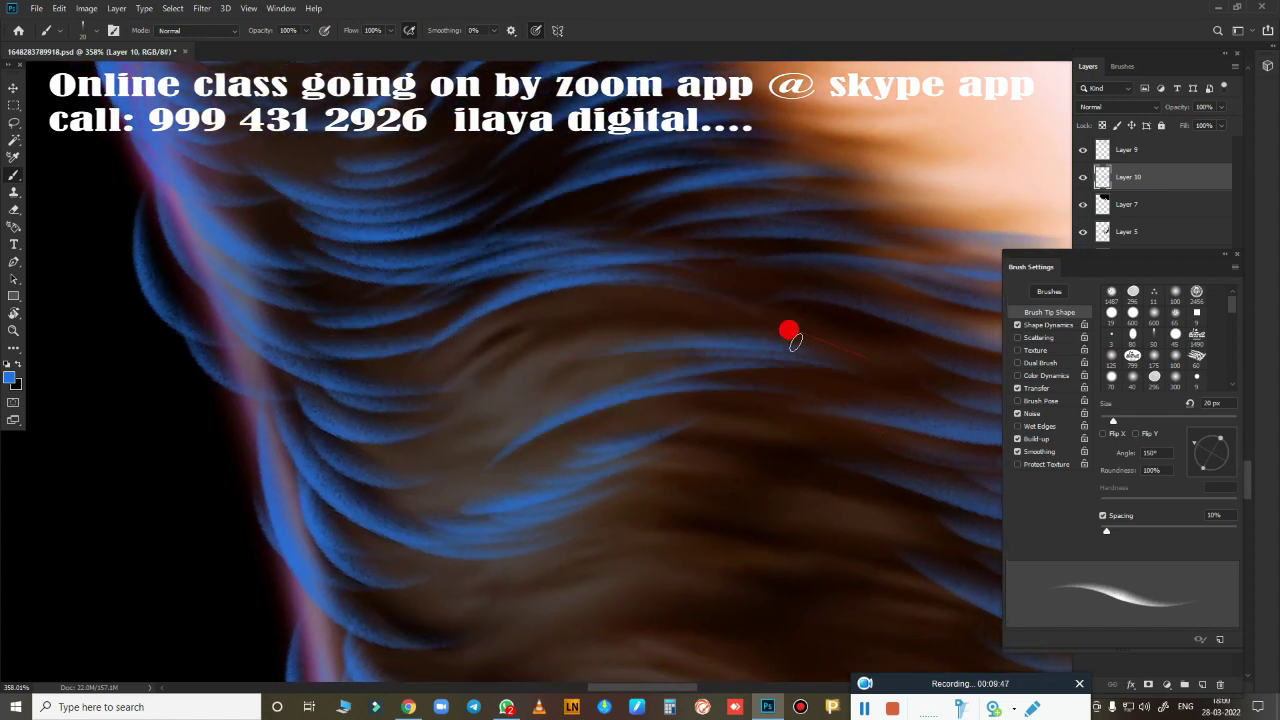
left_click_drag(570, 334, 870, 282)
left_click_drag(512, 326, 830, 258)
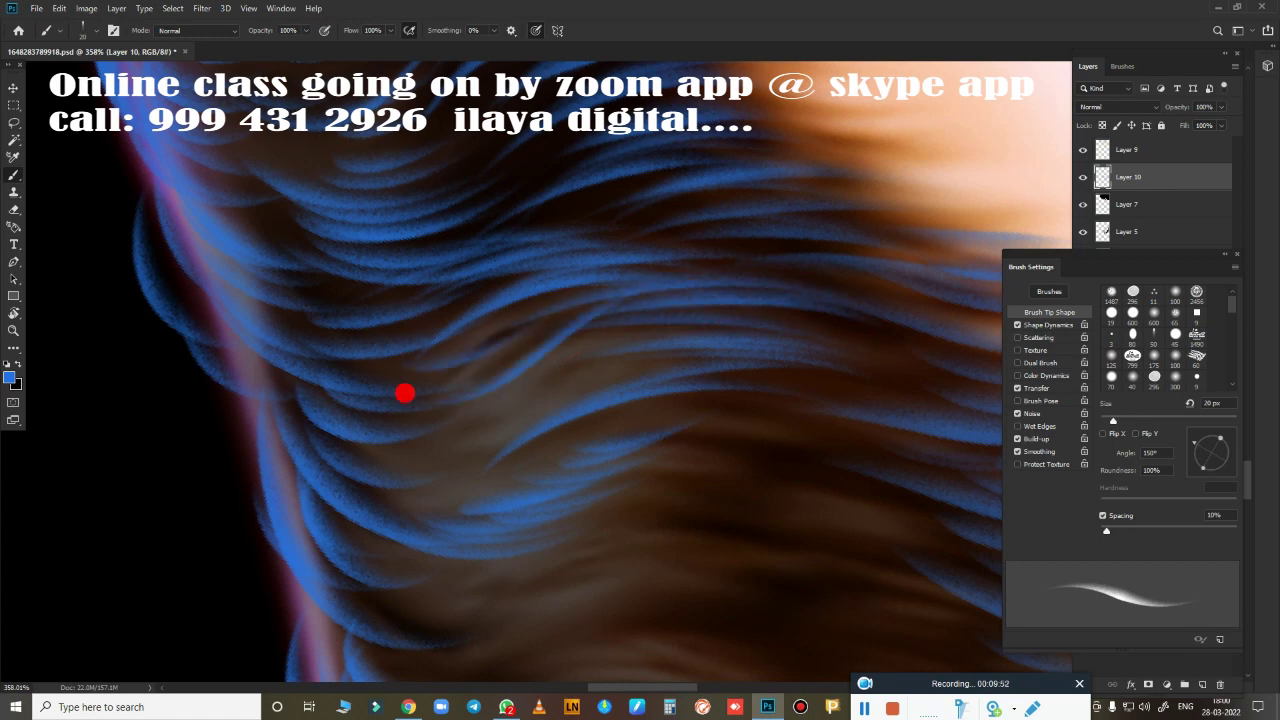
scroll(660, 300, "down", 3)
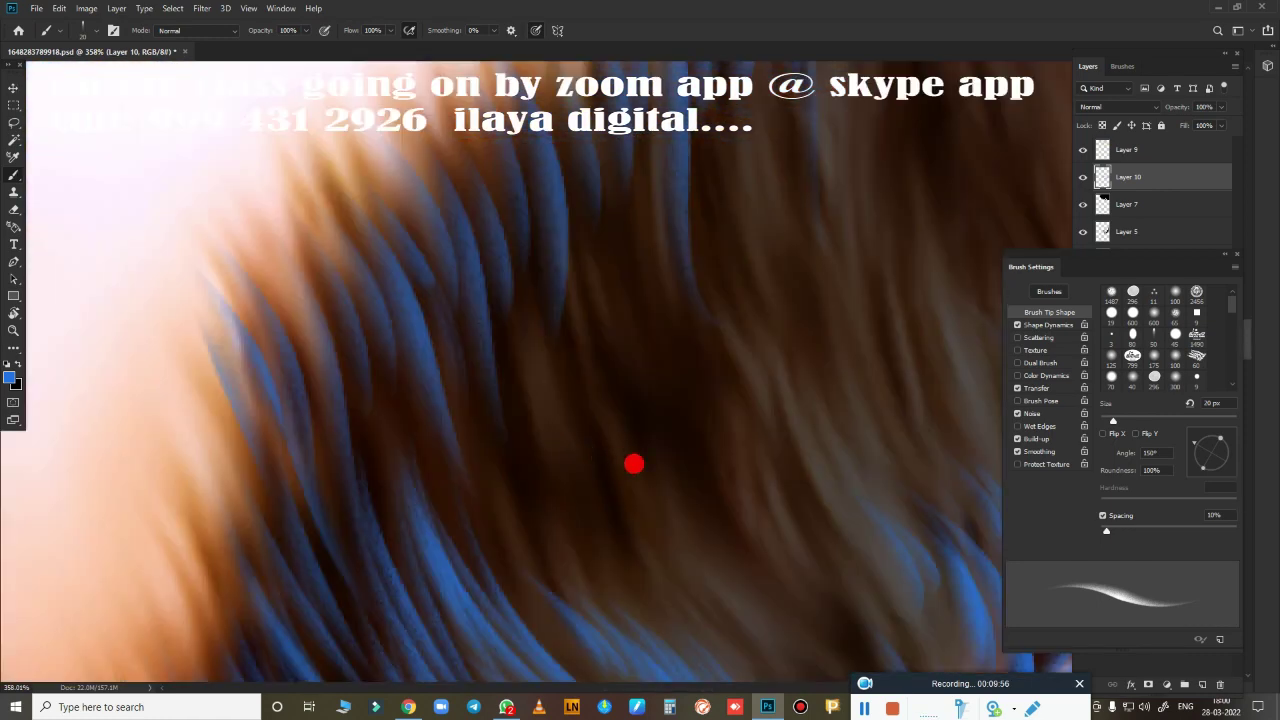
scroll(634, 463, "down", 3)
scroll(583, 457, "up", 2)
scroll(597, 477, "up", 2)
Rotate to angle the beard, zoom to 325%, and paint blue strands through the upper beard.
scroll(743, 343, "down", 3)
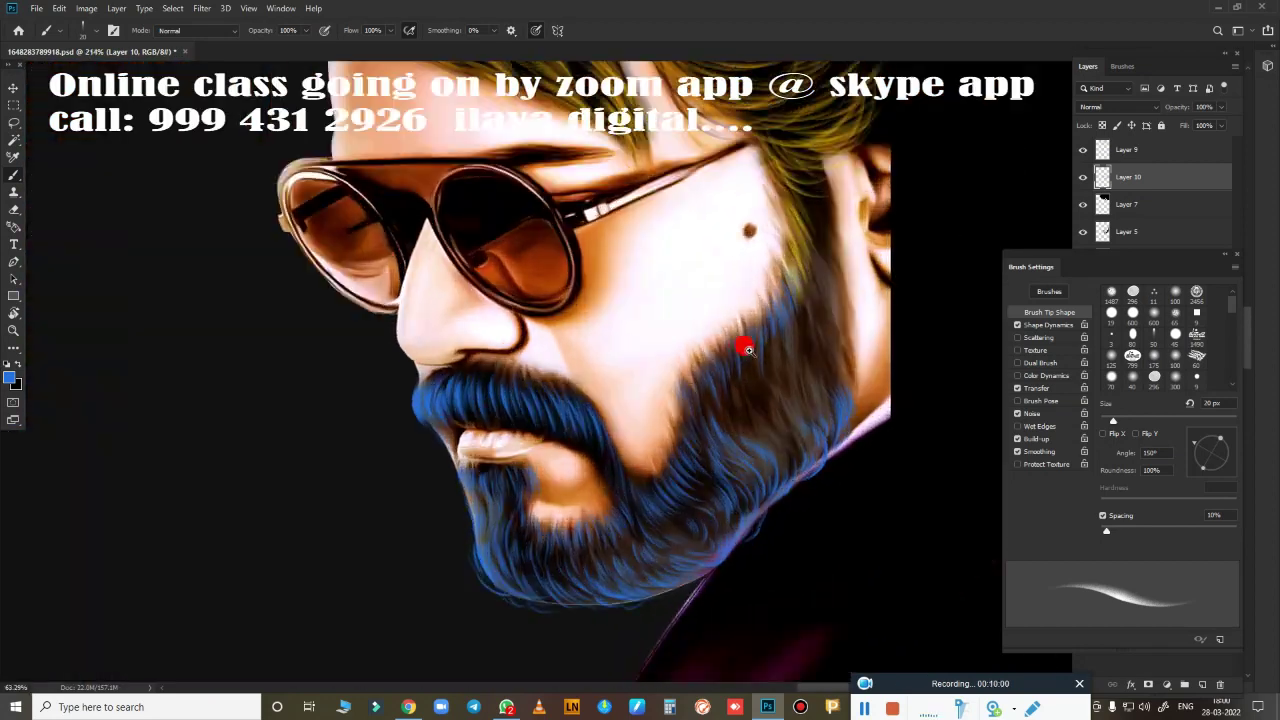
scroll(789, 369, "up", 2)
key("r")
mouse_move(614, 366)
left_mouse_down()
mouse_move(589, 314)
mouse_move(628, 250)
left_mouse_up()
scroll(640, 280, "up", 2)
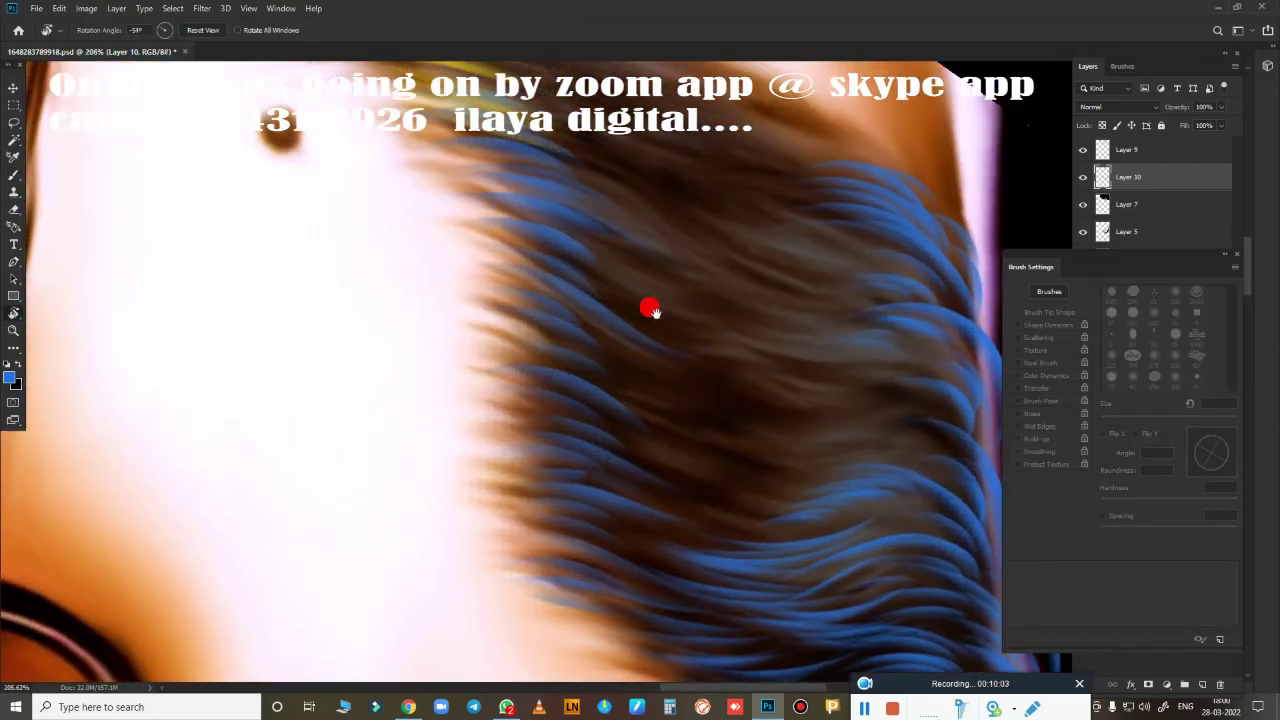
scroll(766, 486, "up", 2)
scroll(766, 537, "up", 1)
key("b")
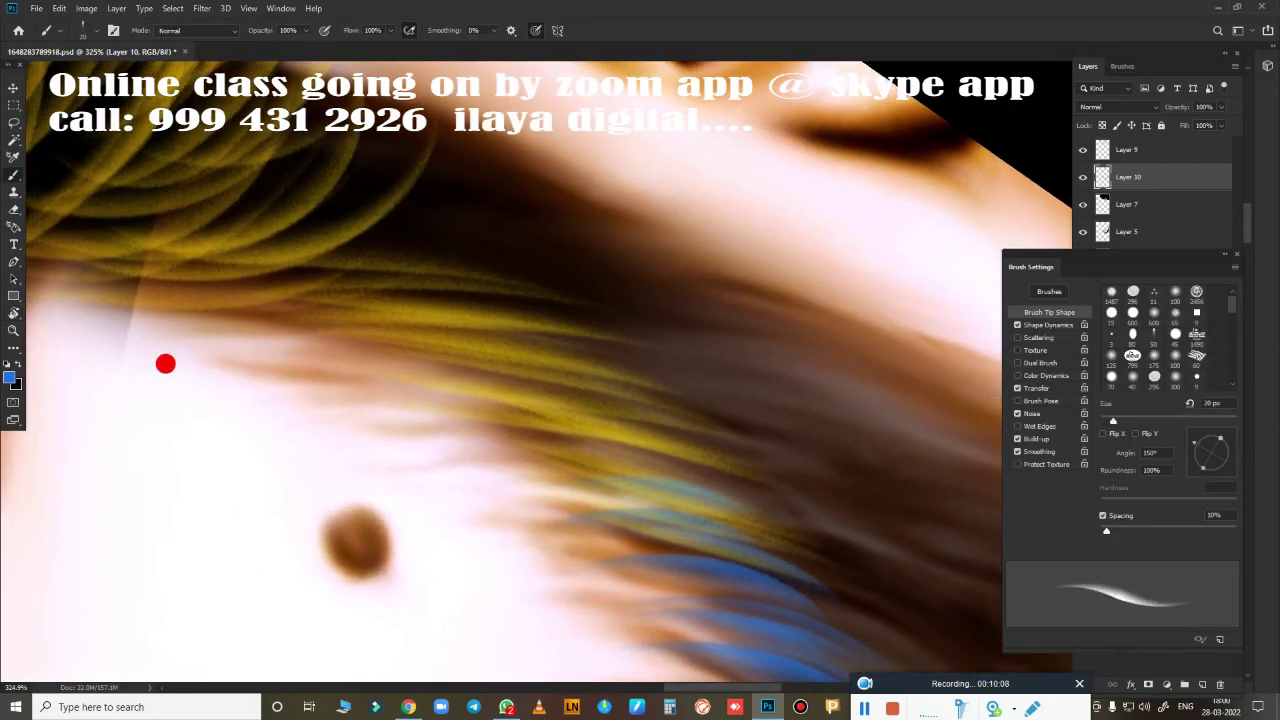
mouse_move(166, 363)
left_mouse_down()
mouse_move(643, 363)
mouse_move(177, 323)
mouse_move(240, 228)
mouse_move(120, 194)
mouse_move(334, 286)
mouse_move(380, 171)
mouse_move(87, 142)
mouse_move(617, 380)
mouse_move(349, 357)
mouse_move(846, 506)
mouse_move(640, 457)
mouse_move(771, 509)
mouse_move(820, 580)
left_mouse_up()
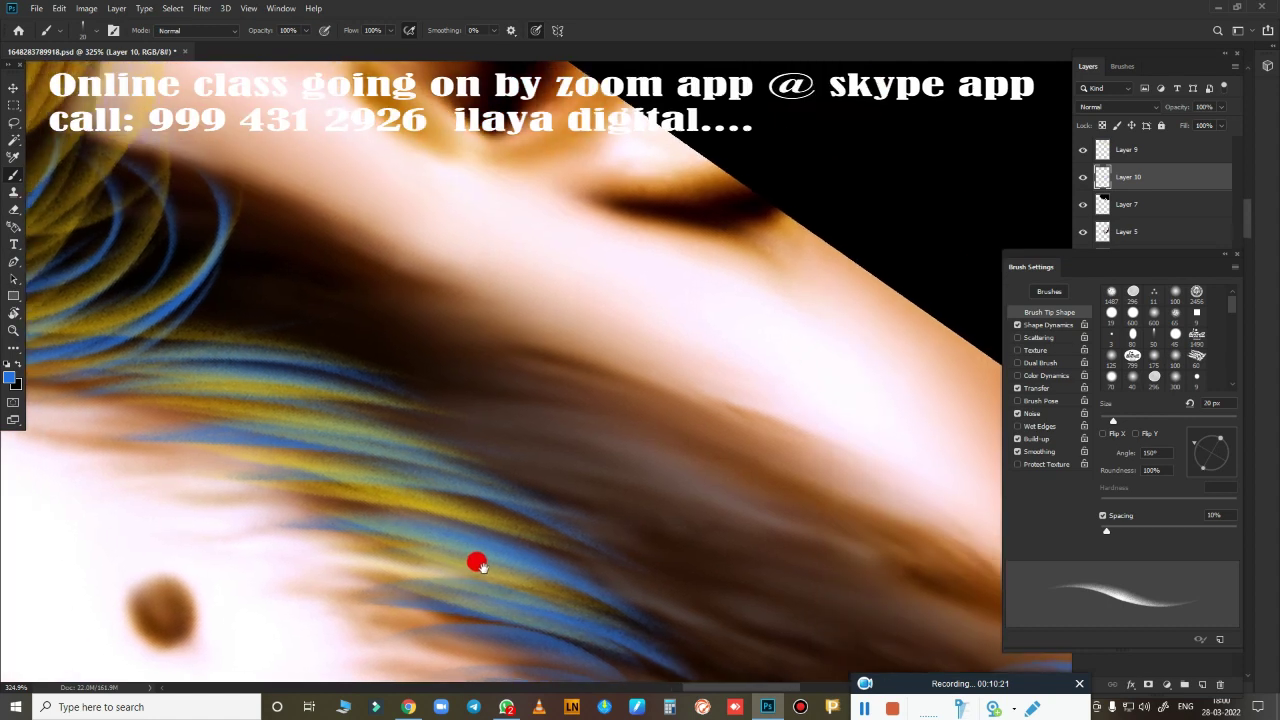
mouse_move(477, 563)
left_mouse_down()
mouse_move(284, 302)
mouse_move(463, 294)
mouse_move(323, 214)
mouse_move(131, 363)
mouse_move(903, 574)
mouse_move(546, 437)
mouse_move(534, 403)
mouse_move(815, 456)
left_mouse_up()
mouse_move(598, 362)
left_mouse_down()
mouse_move(829, 529)
mouse_move(571, 409)
mouse_move(234, 171)
mouse_move(654, 510)
mouse_move(443, 300)
mouse_move(374, 326)
mouse_move(423, 334)
left_mouse_up()
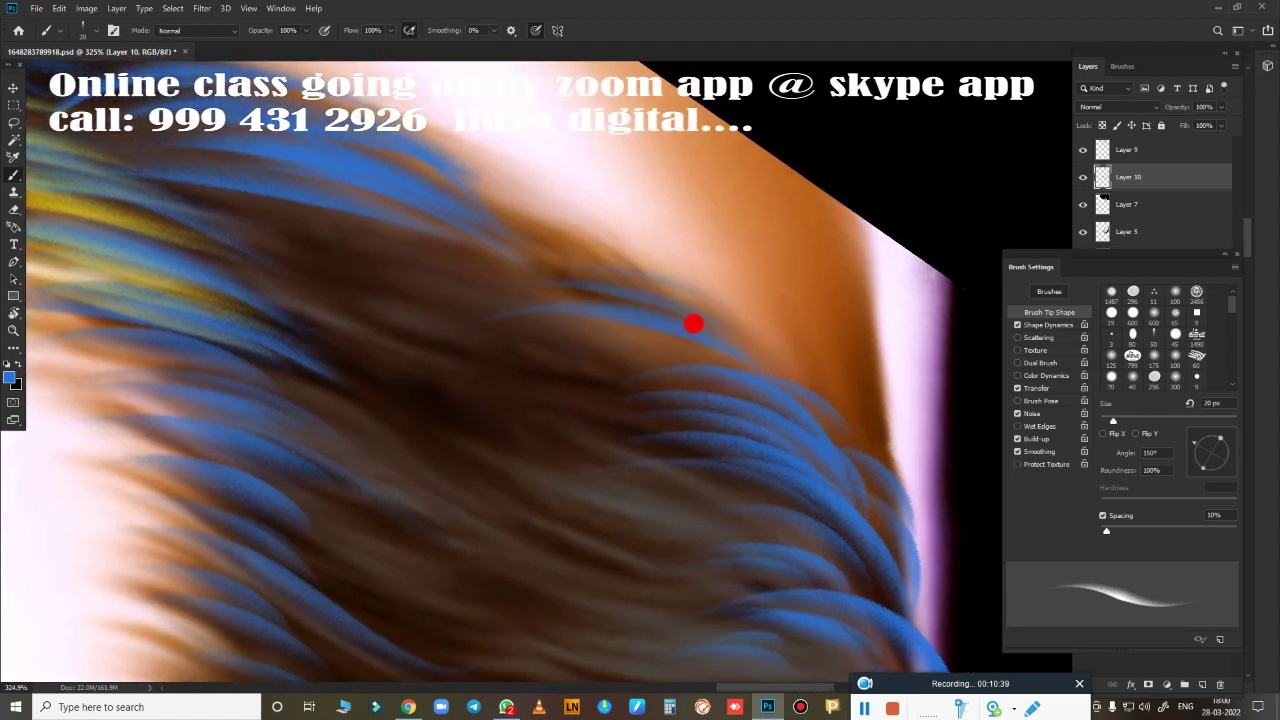
Pan along the jawline and paint more blue strands through the beard's middle.
mouse_move(663, 371)
left_mouse_down()
mouse_move(778, 501)
mouse_move(750, 521)
left_mouse_up()
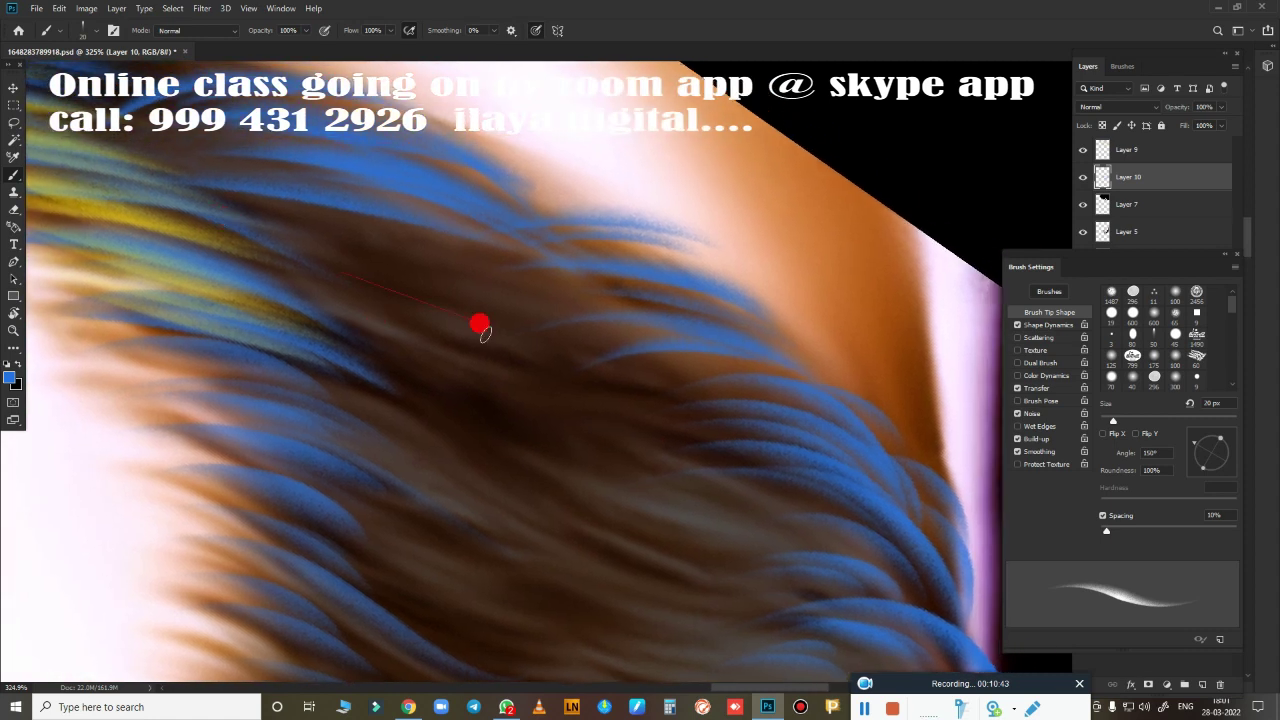
mouse_move(480, 329)
left_mouse_down()
mouse_move(557, 291)
mouse_move(720, 354)
mouse_move(833, 438)
left_mouse_up()
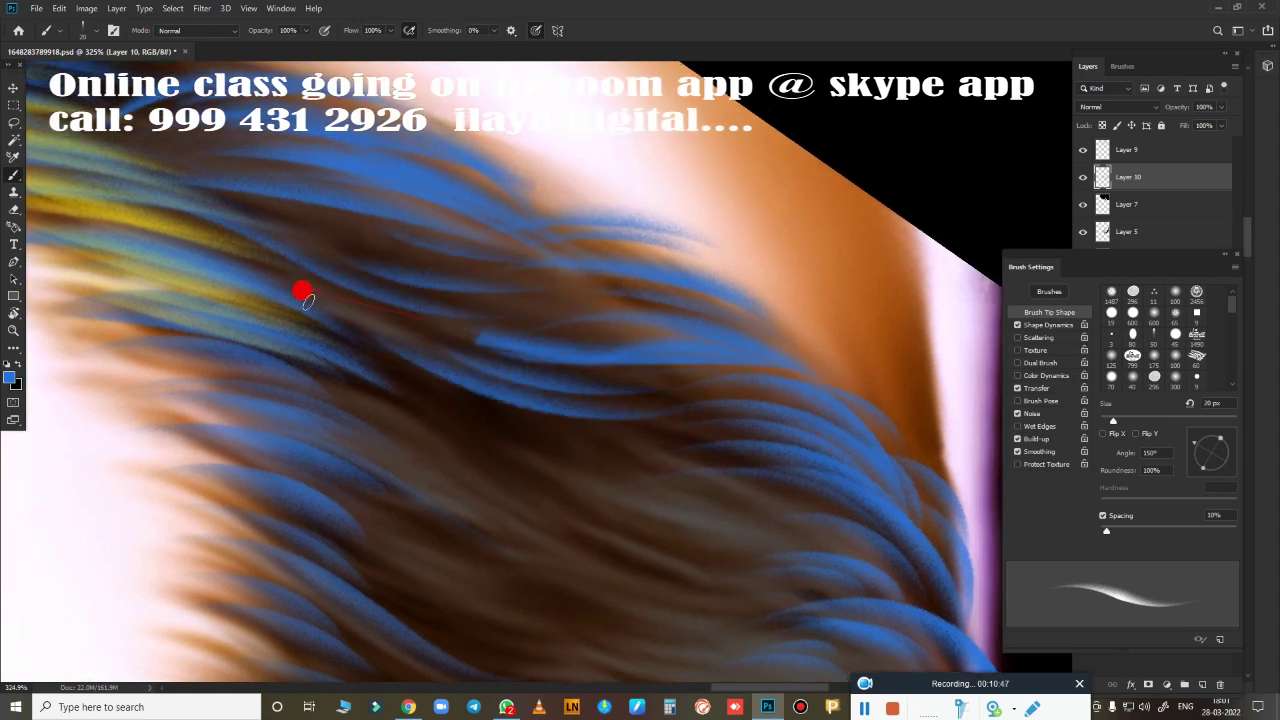
mouse_move(303, 289)
left_mouse_down()
mouse_move(523, 231)
mouse_move(303, 206)
left_mouse_up()
left_click_drag(463, 270, 503, 254)
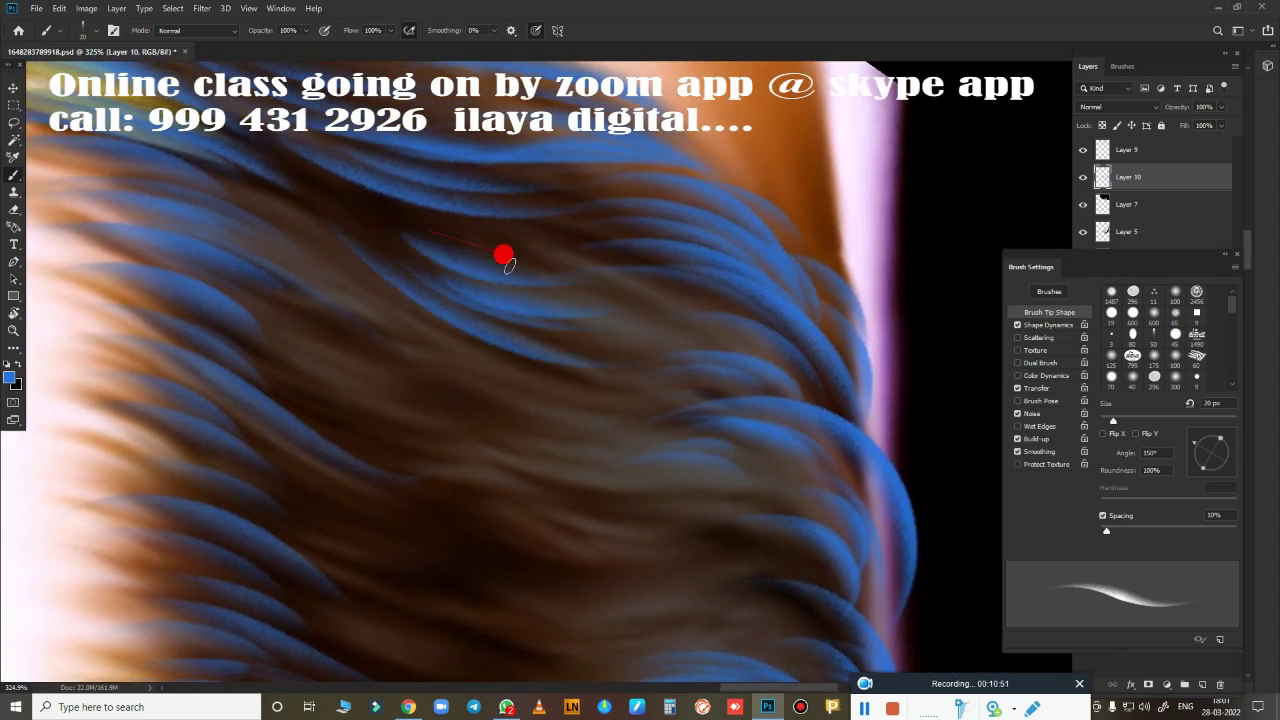
left_click_drag(420, 270, 546, 240)
left_click_drag(728, 350, 556, 355)
left_click_drag(506, 486, 610, 412)
mouse_move(649, 368)
left_mouse_down()
mouse_move(371, 374)
mouse_move(371, 403)
mouse_move(668, 237)
mouse_move(625, 224)
left_mouse_up()
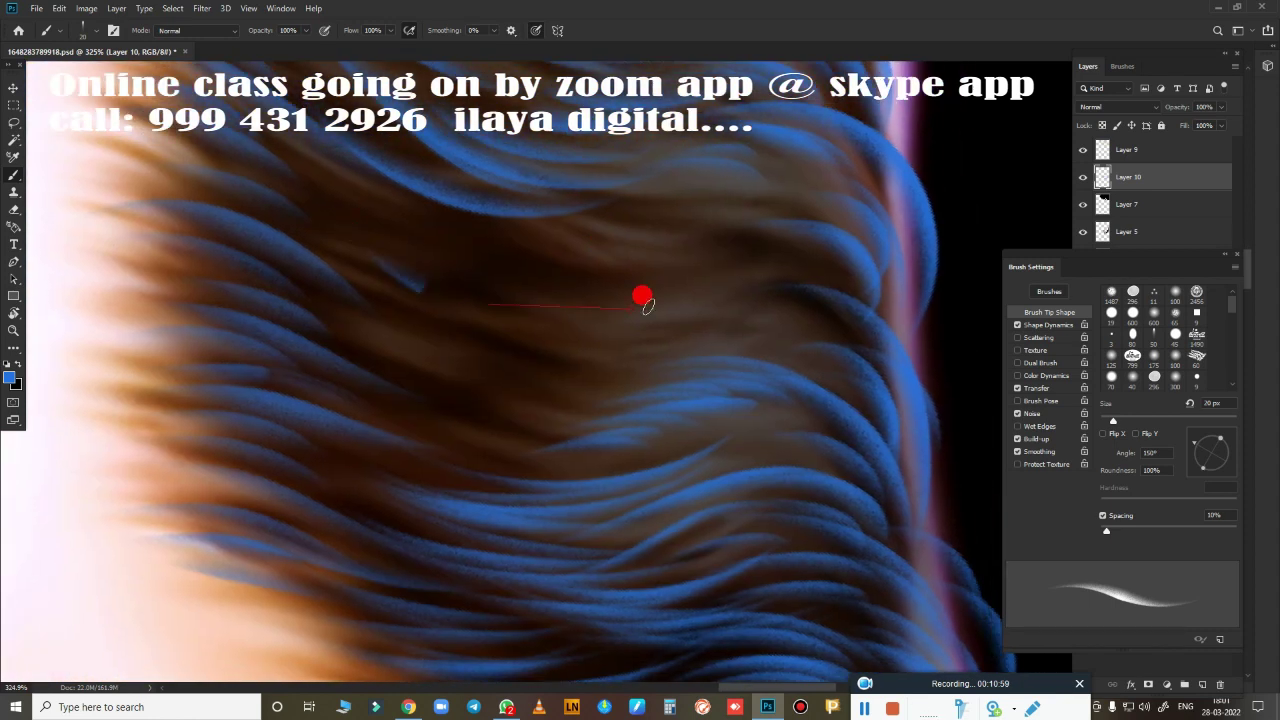
Fill the upper-middle and middle of the beard with dense blue strands.
left_click_drag(643, 294, 420, 280)
left_click_drag(509, 251, 330, 170)
left_click_drag(654, 200, 420, 260)
left_click_drag(534, 274, 360, 345)
left_click_drag(656, 326, 414, 374)
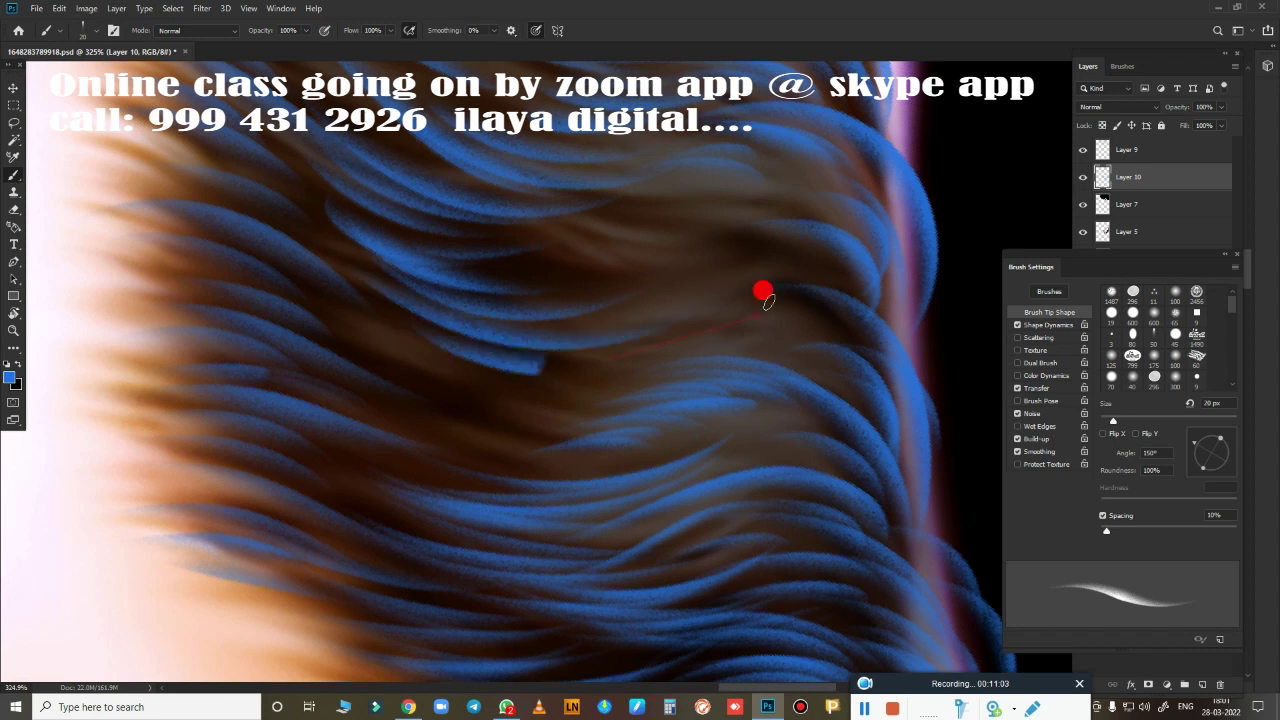
left_click_drag(670, 352, 330, 435)
left_click_drag(566, 345, 400, 405)
left_click_drag(528, 425, 354, 474)
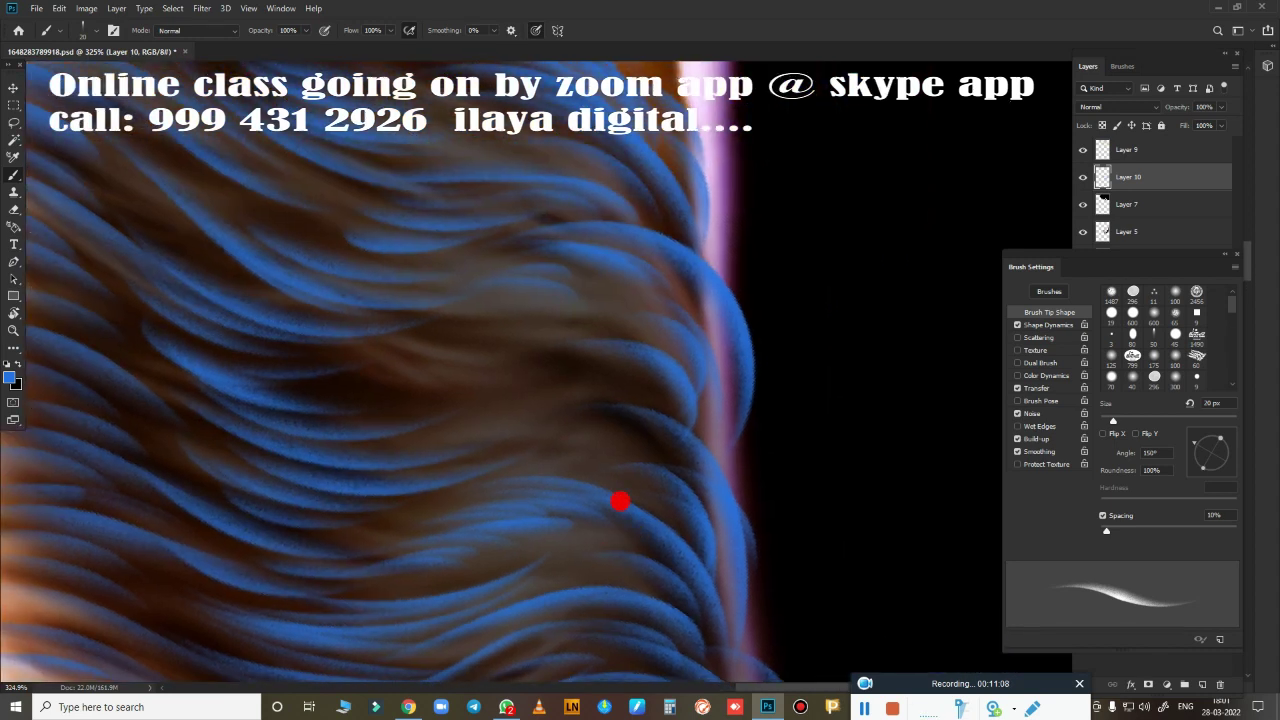
Add blue strands near the beard's edge, then zoom out to review.
left_click_drag(620, 500, 460, 460)
left_click_drag(657, 443, 470, 400)
left_click_drag(610, 375, 400, 345)
left_click_drag(668, 380, 351, 360)
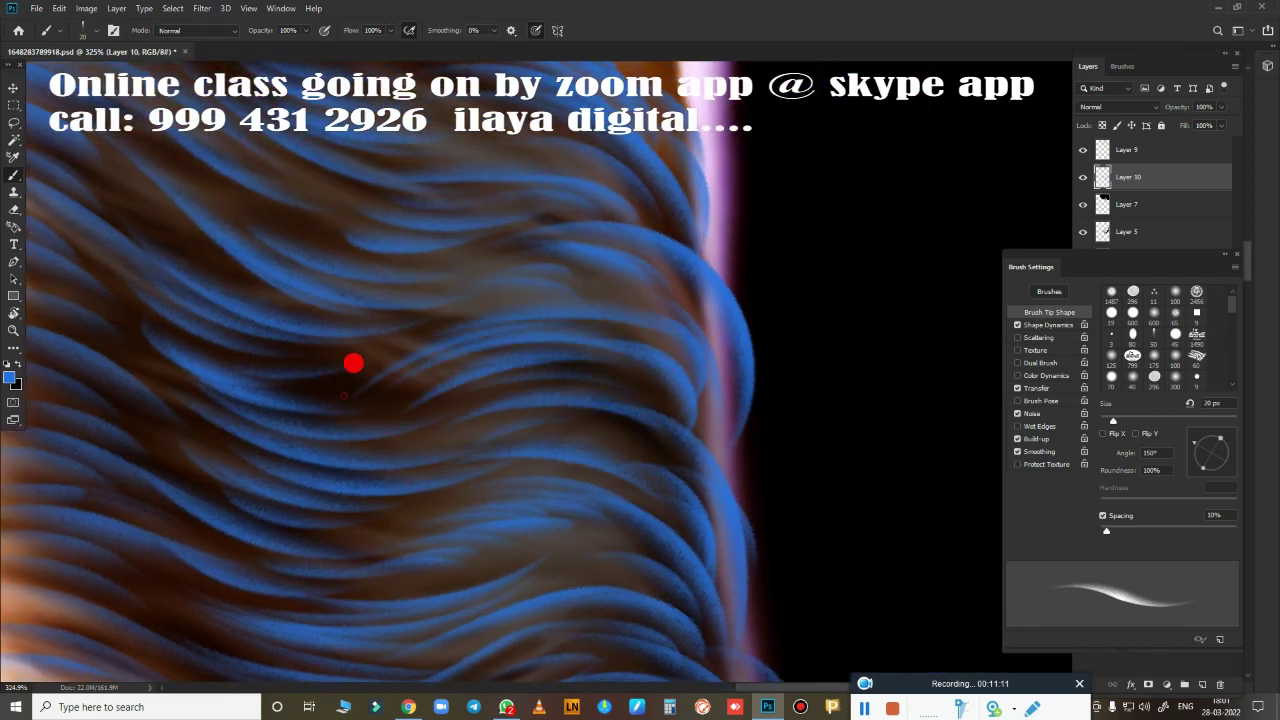
left_click_drag(608, 286, 380, 350)
scroll(671, 634, "down", 2)
scroll(675, 550, "down", 2)
scroll(710, 485, "down", 3)
Zoom in on the chin and paint blue strands into the chin beard.
scroll(748, 497, "down", 5)
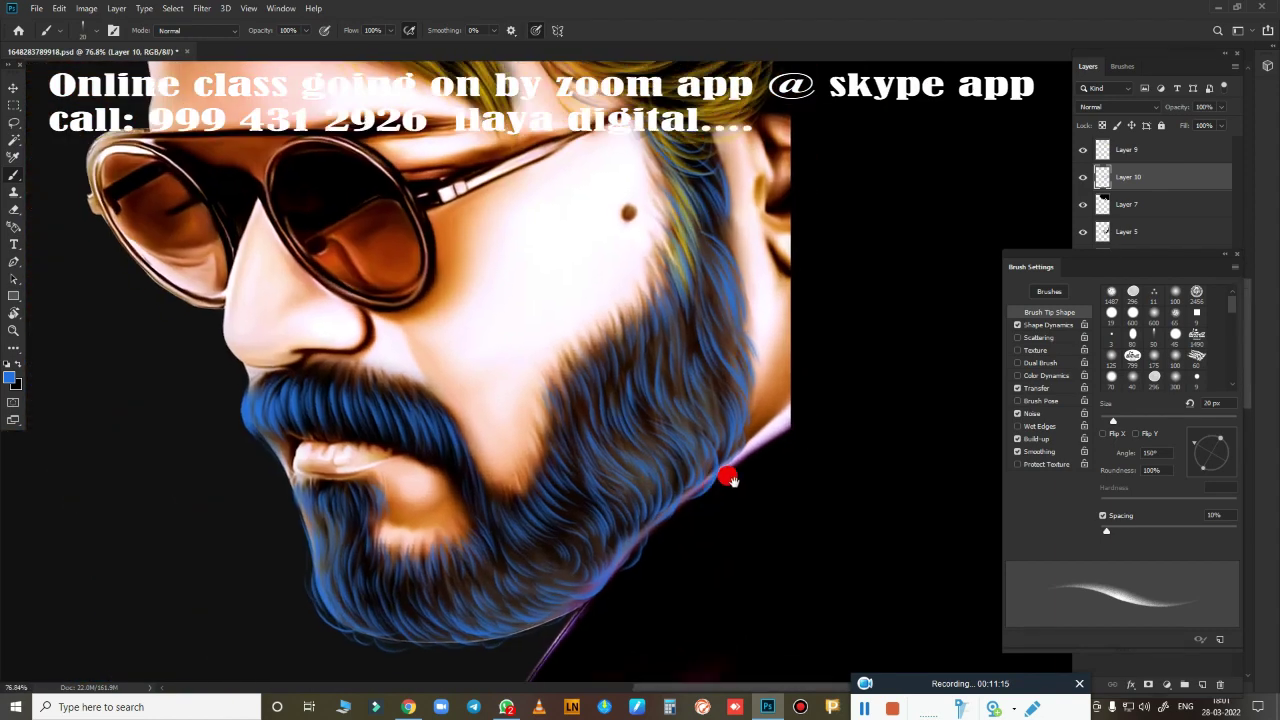
scroll(800, 243, "up", 2)
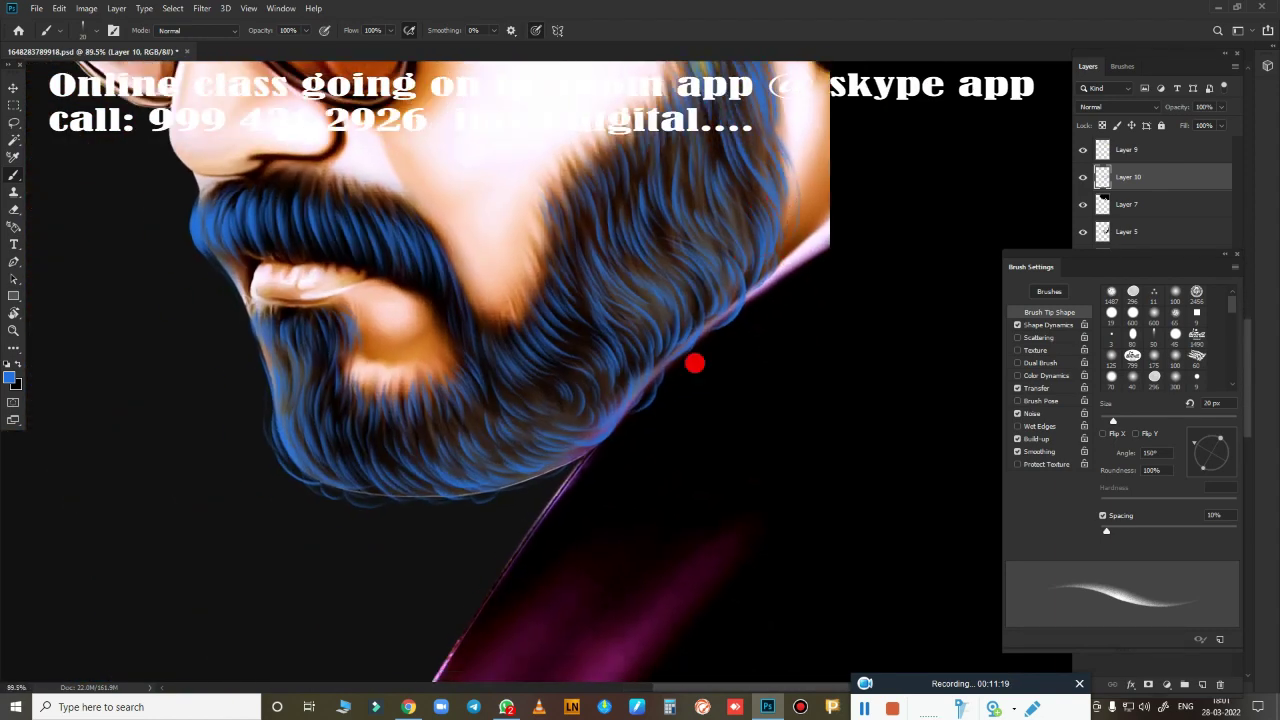
scroll(573, 537, "up", 3)
scroll(469, 451, "up", 2)
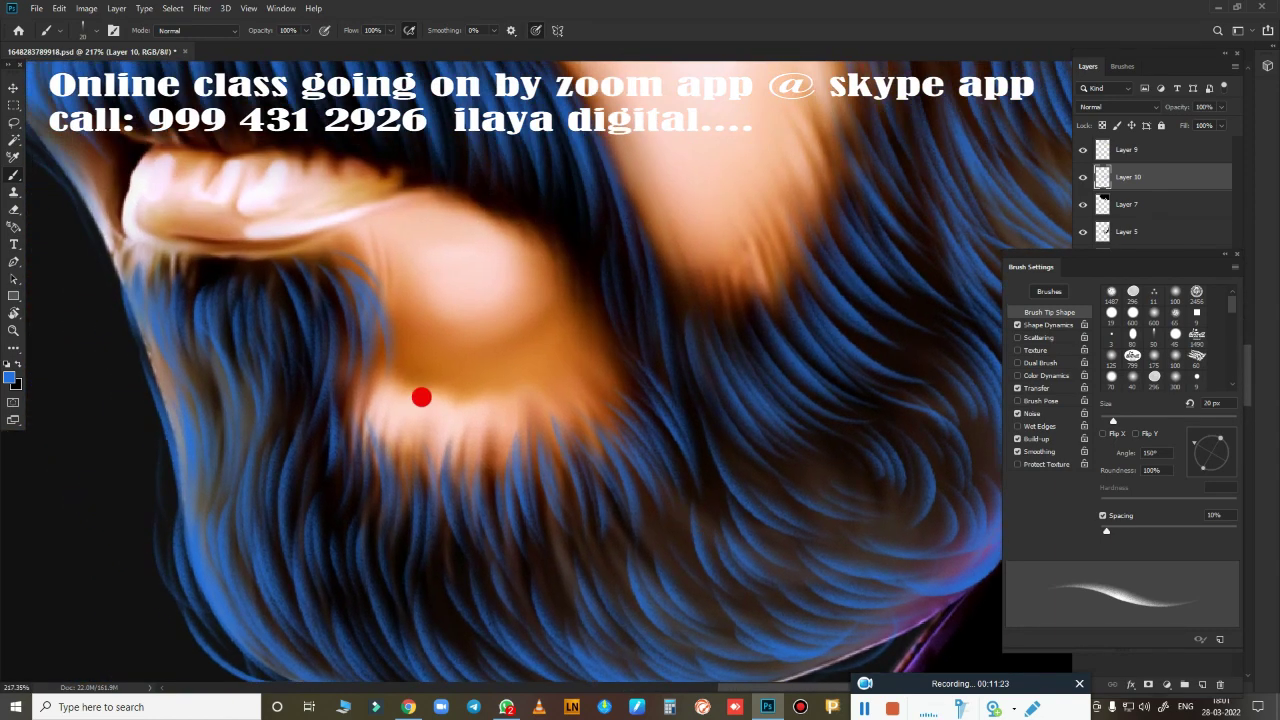
scroll(420, 397, "up", 1)
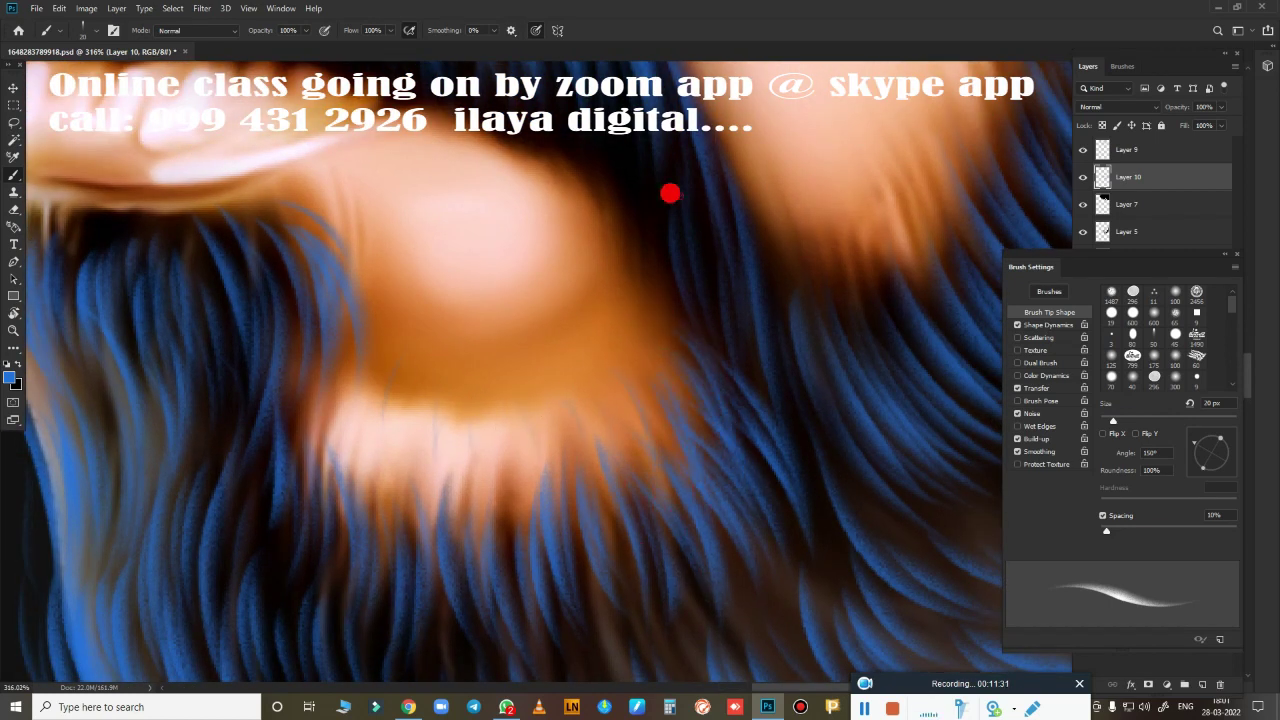
mouse_move(672, 205)
left_mouse_down()
mouse_move(690, 345)
mouse_move(662, 344)
left_mouse_up()
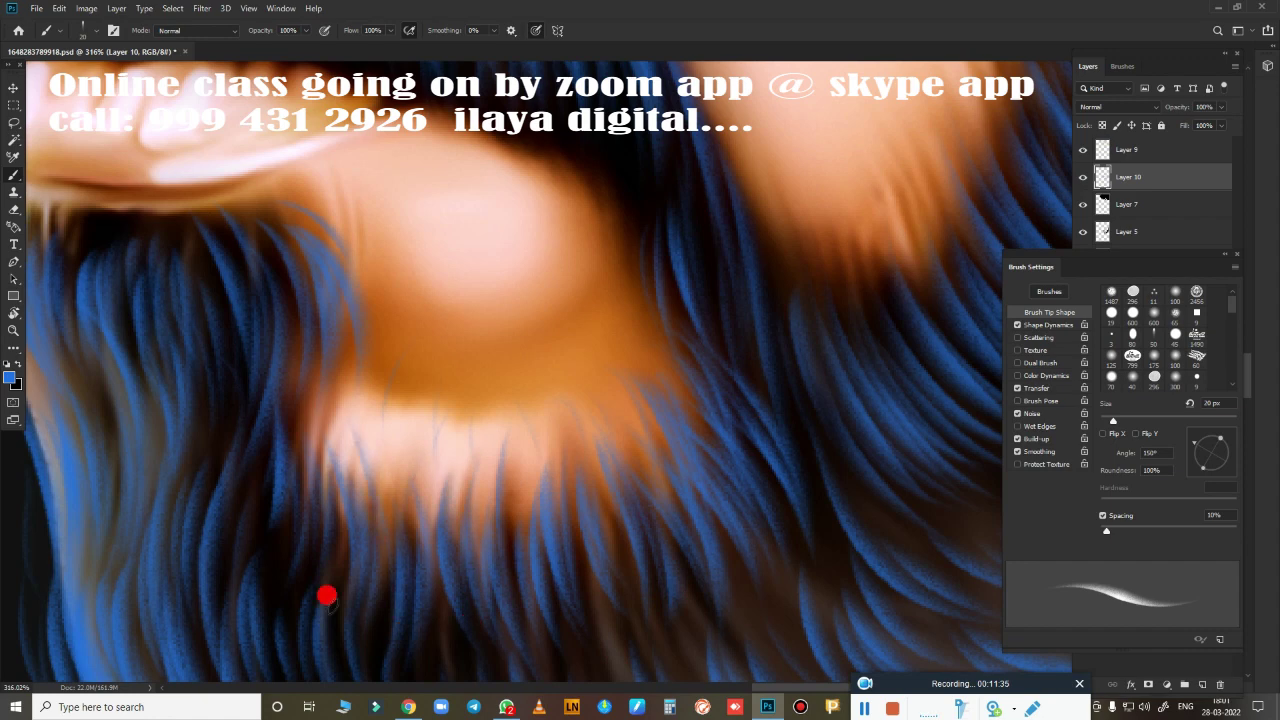
Paint blue strands down the sideburn beside the ear.
scroll(611, 457, "down", 2)
scroll(600, 443, "down", 2)
scroll(574, 509, "down", 2)
scroll(743, 308, "down", 1)
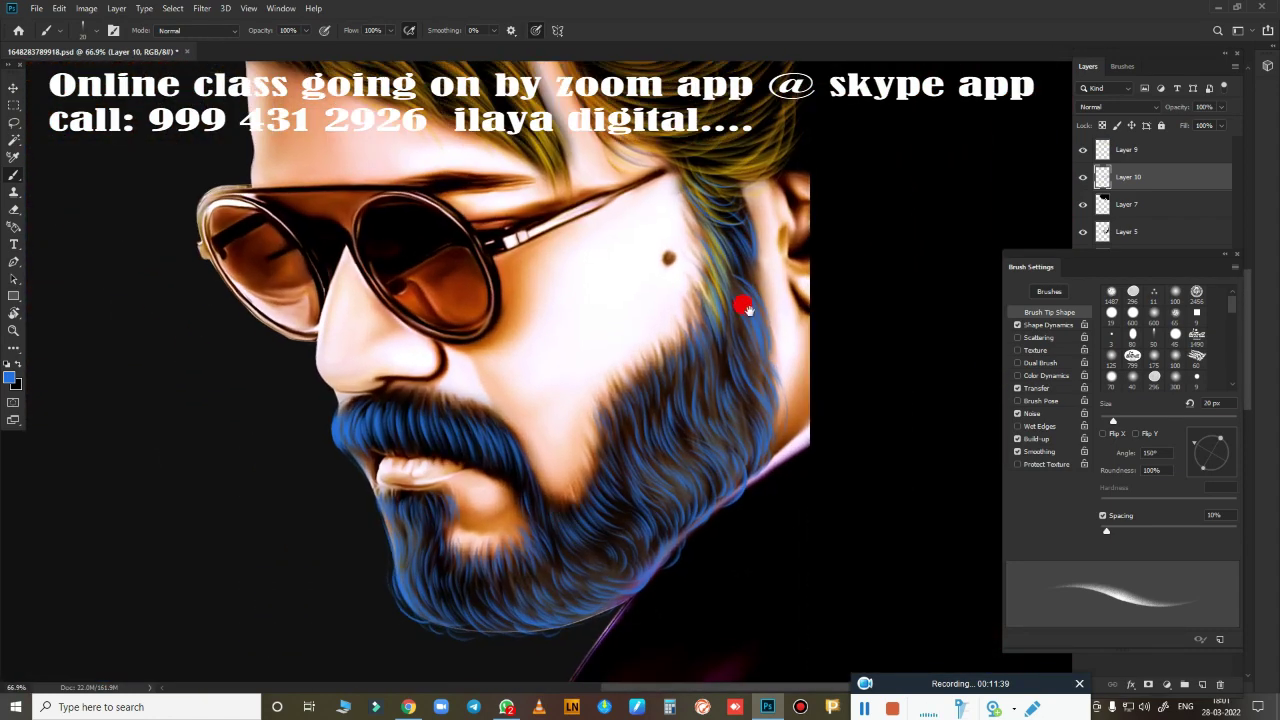
scroll(743, 308, "up", 2)
scroll(600, 300, "up", 1)
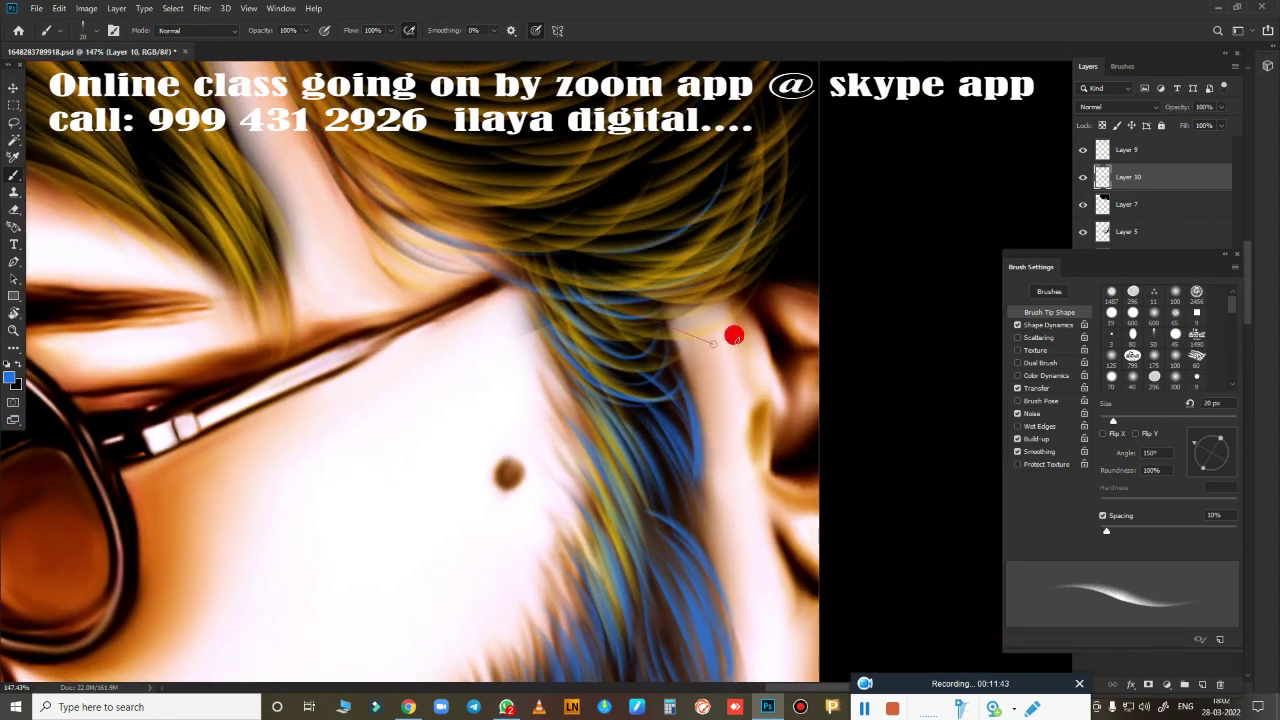
mouse_move(734, 336)
left_mouse_down()
mouse_move(806, 208)
mouse_move(728, 431)
mouse_move(757, 200)
mouse_move(611, 401)
left_mouse_up()
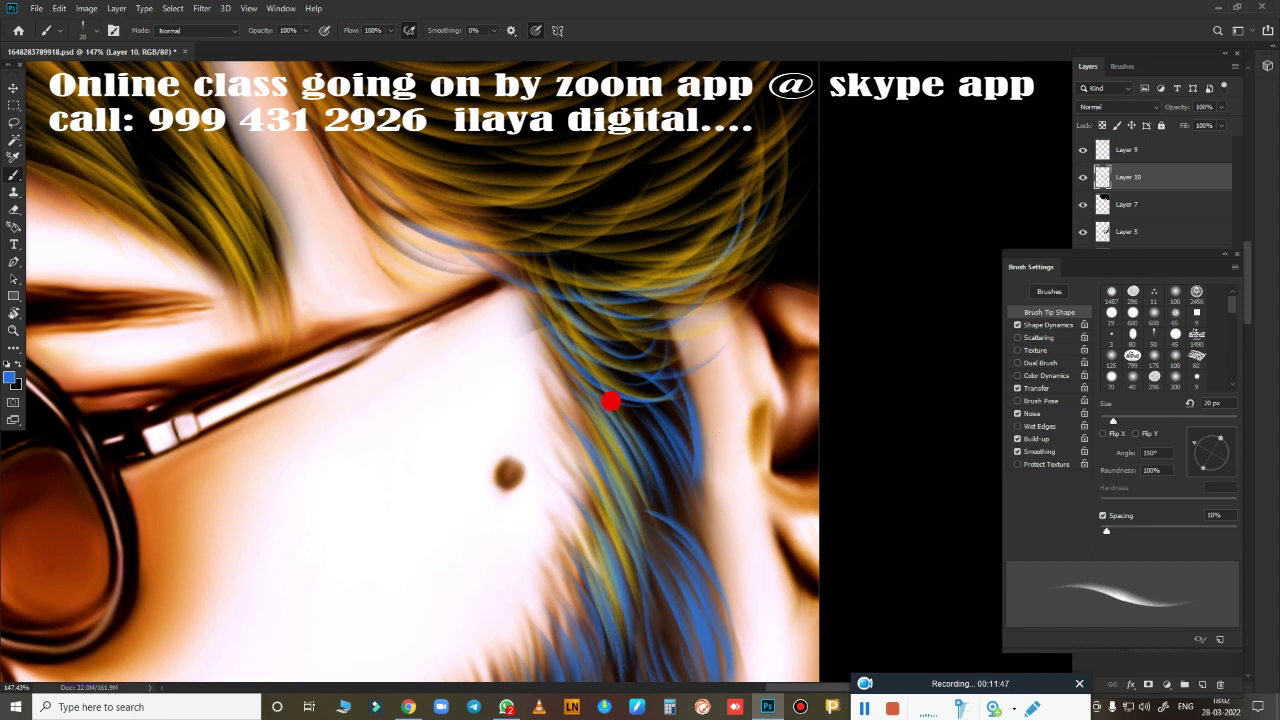
scroll(800, 400, "down", 2)
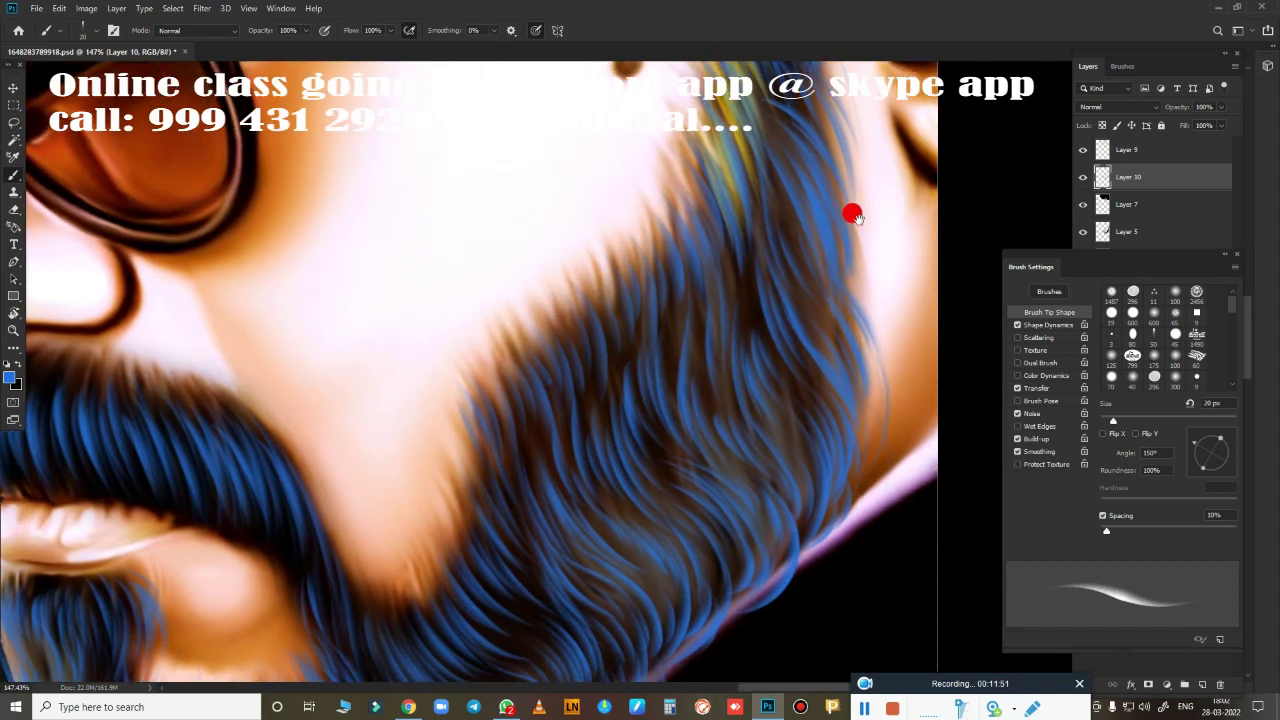
scroll(760, 427, "down", 2)
scroll(760, 427, "down", 1)
Toggle Layer 5's visibility on and off to compare the beard colour.
left_click(1082, 177)
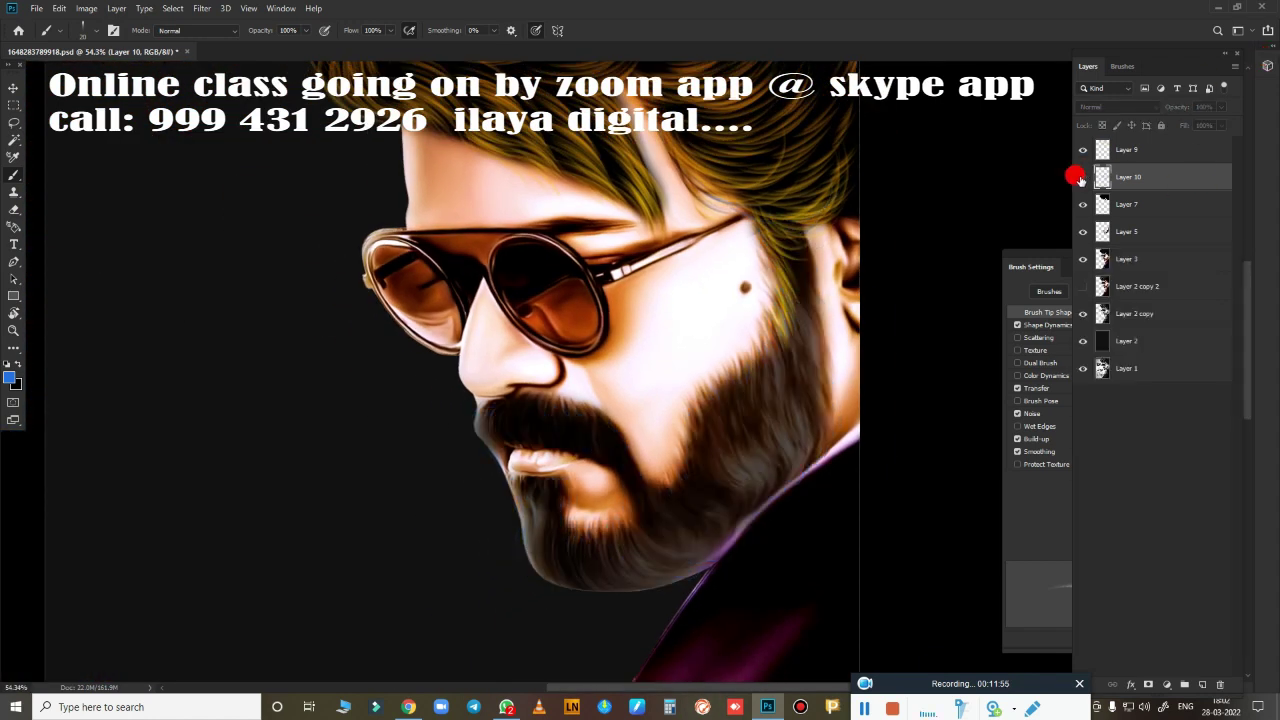
left_click(1082, 177)
left_click(1082, 231)
scroll(812, 390, "down", 1)
scroll(812, 390, "up", 2)
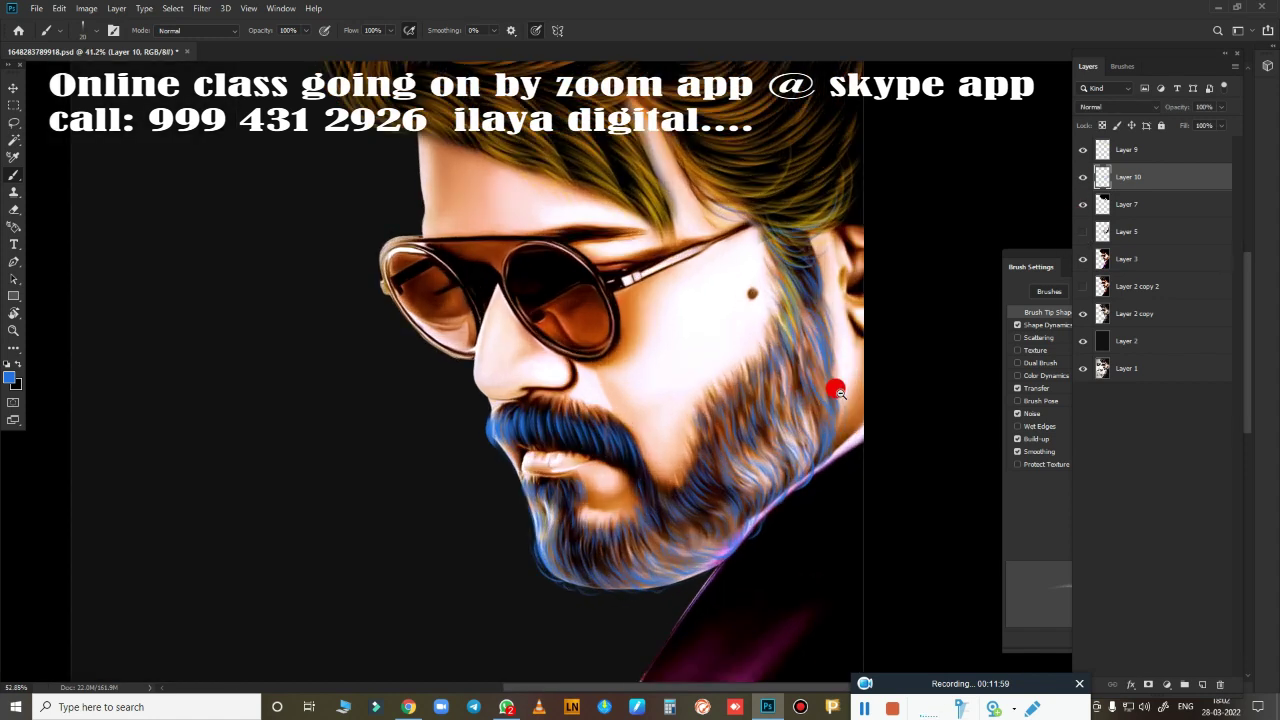
Lower Layer 5's Hue/Saturation Lightness by -24 to deepen the blue beard, then select Layer 10.
key("ctrl+u")
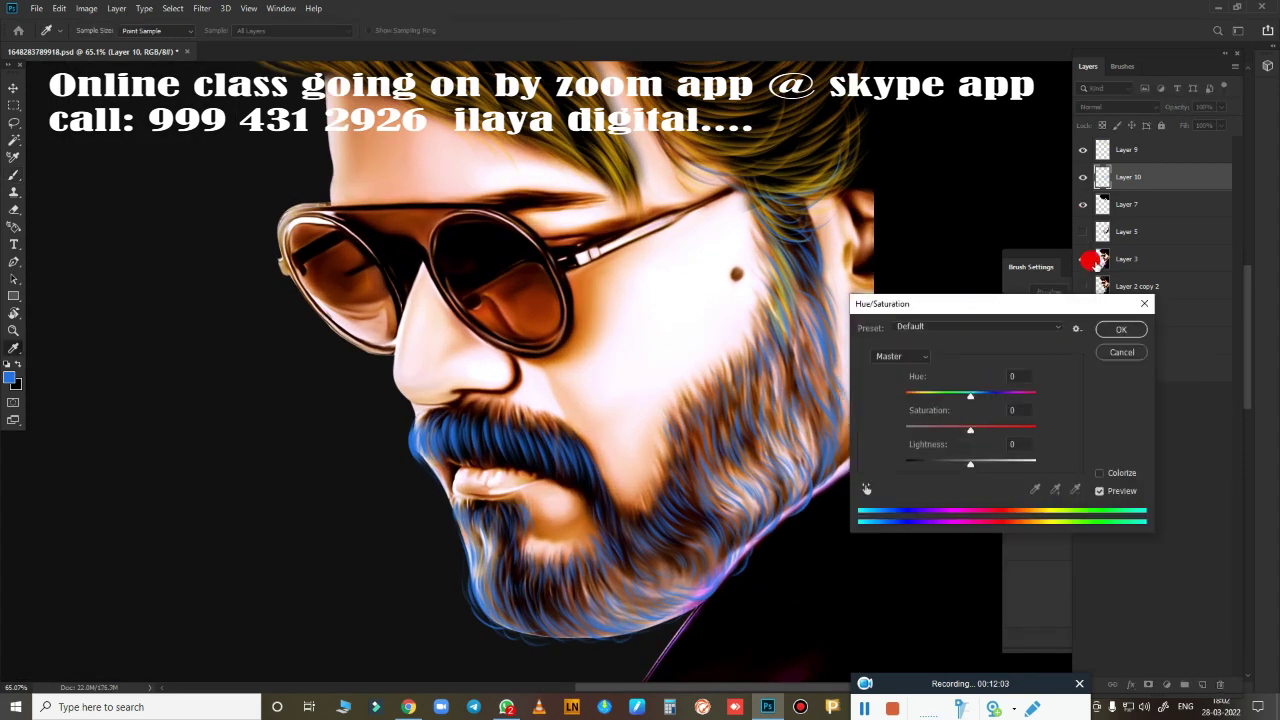
key("Escape")
left_click(1127, 232)
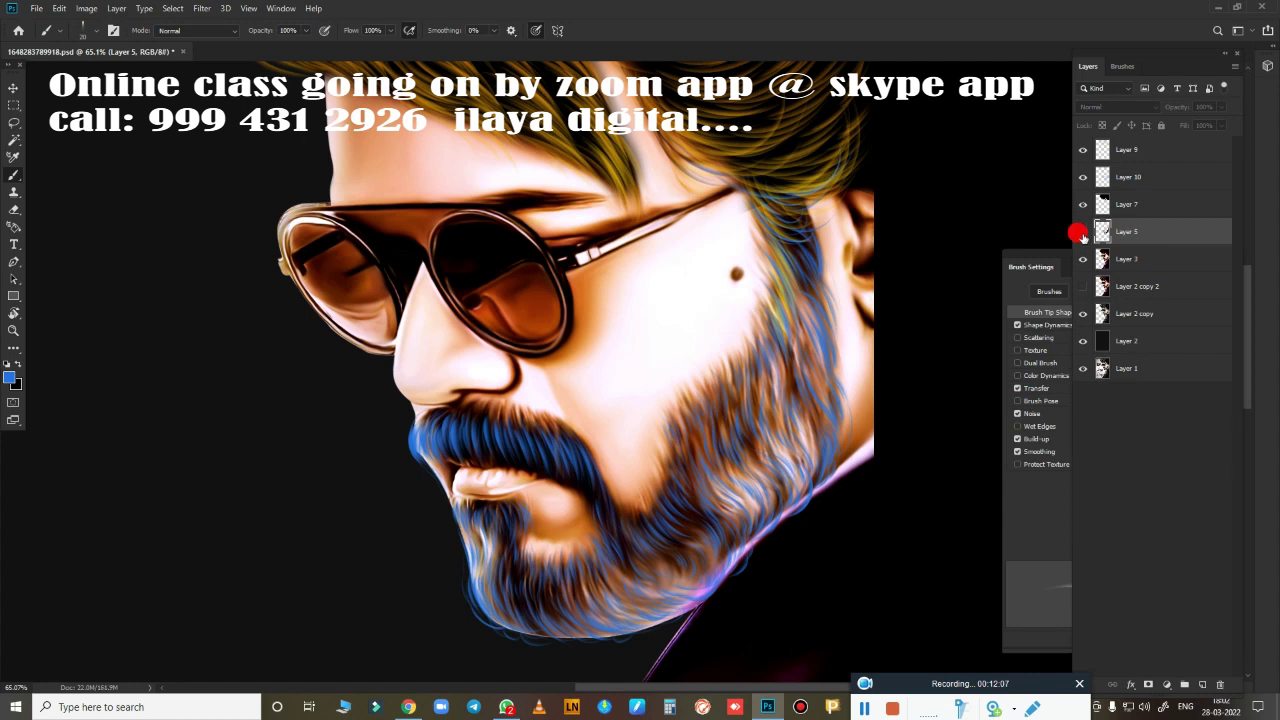
left_click(1080, 233)
key("ctrl+u")
left_click_drag(970, 461, 922, 463)
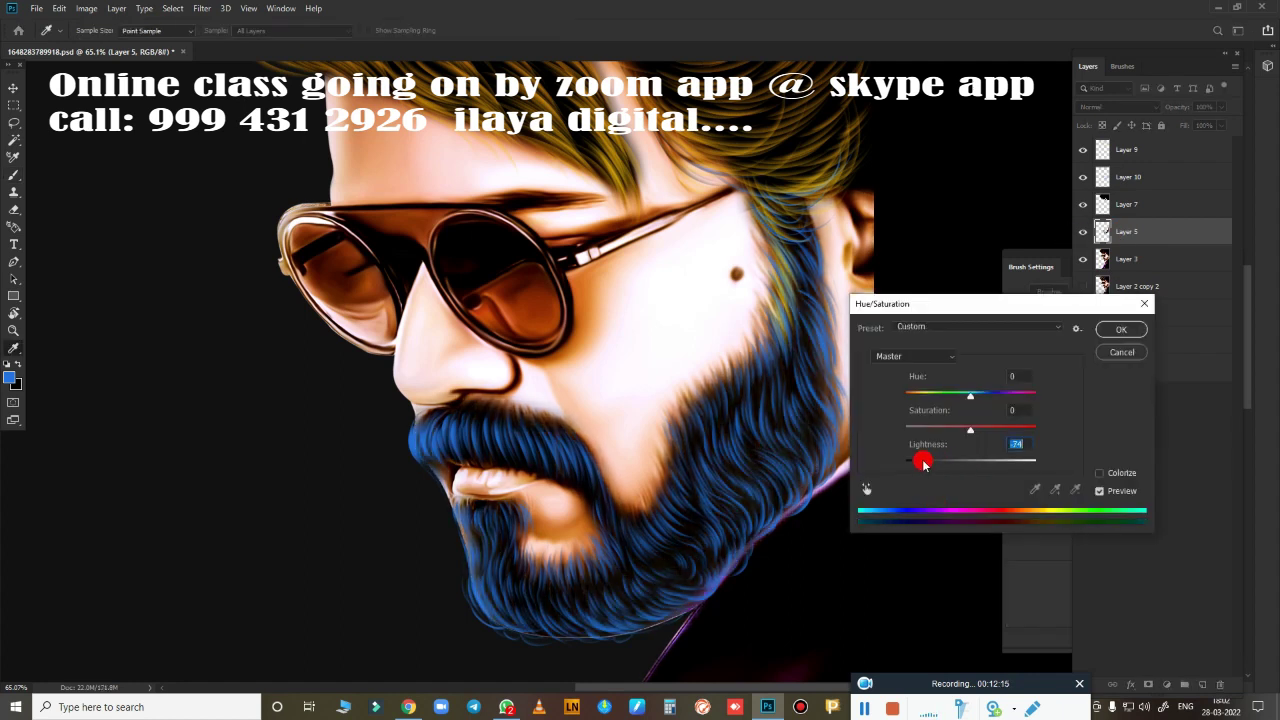
left_click(1118, 329)
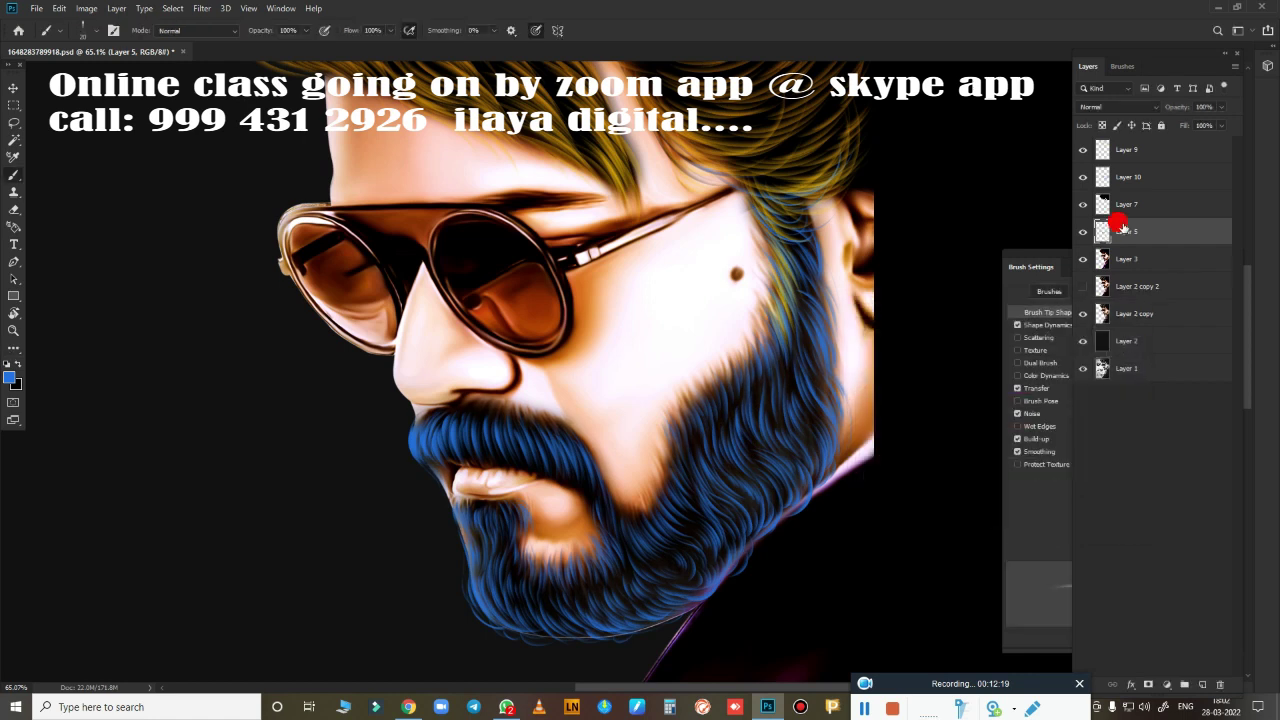
left_click(1140, 177)
Add a Gradient Overlay effect to Layer 10 and position it over the beard.
left_click(1131, 684)
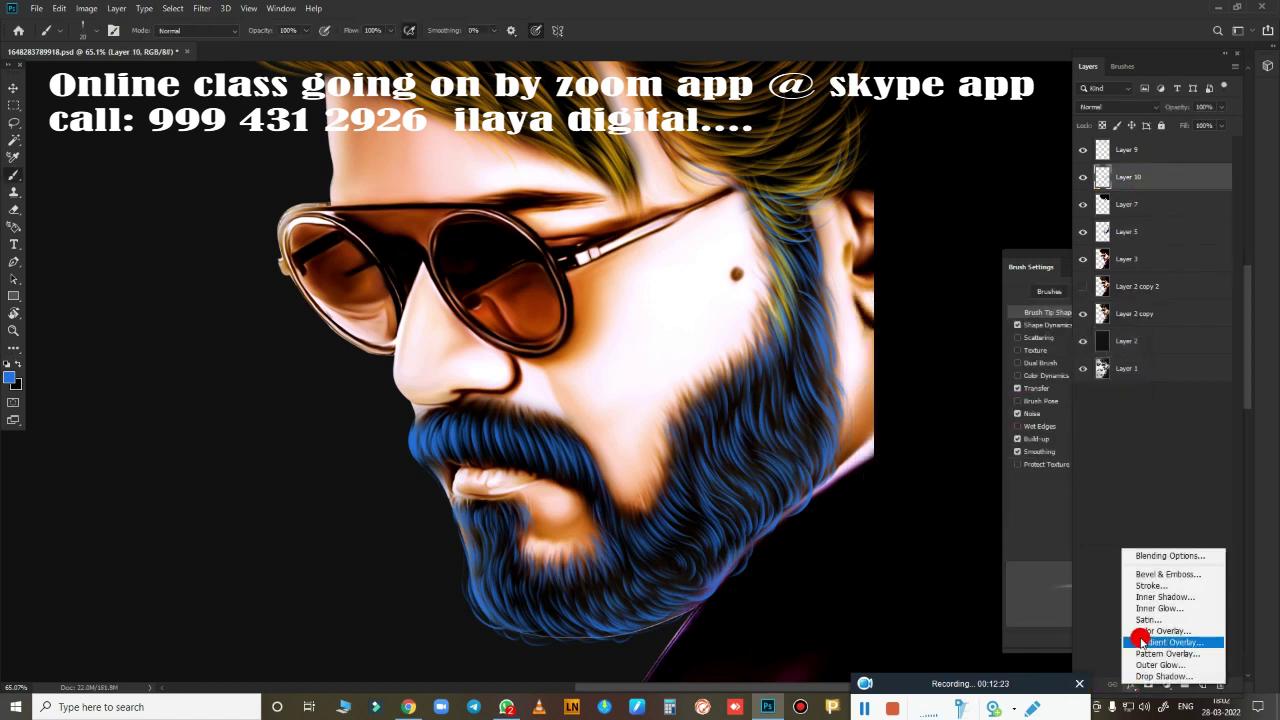
left_click(1140, 641)
left_click_drag(663, 586, 463, 571)
scroll(486, 593, "down", 3)
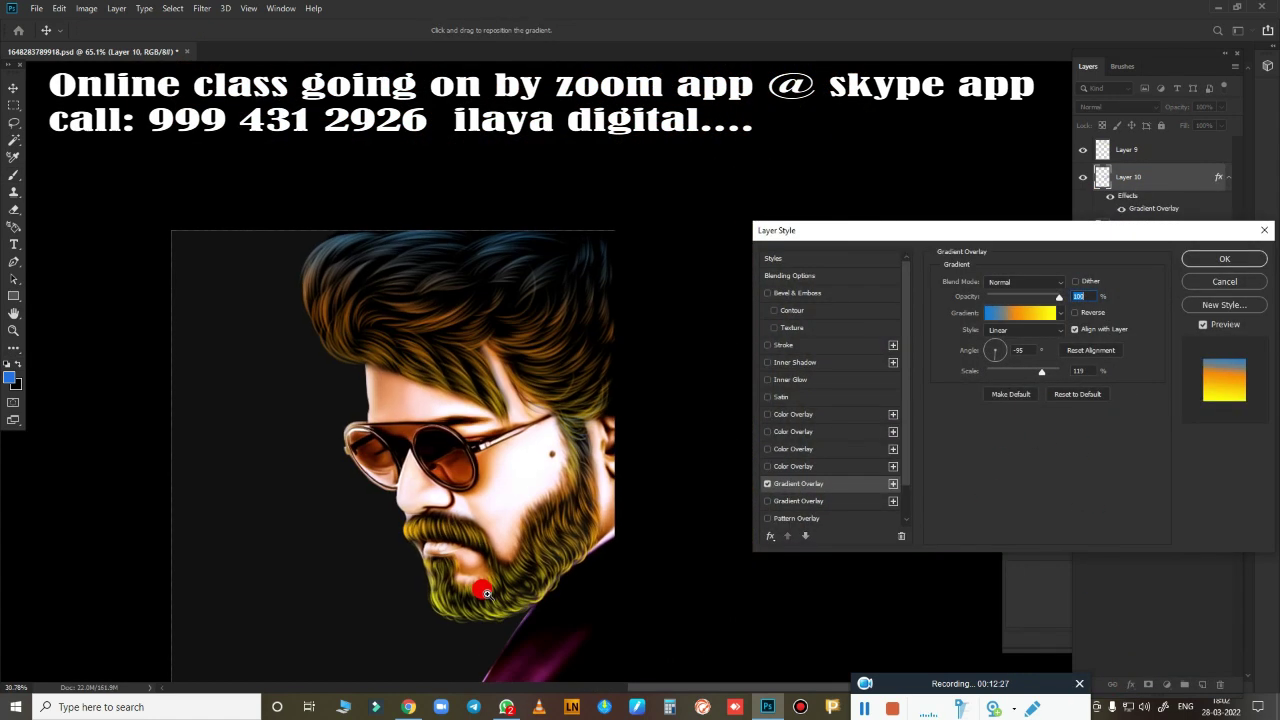
scroll(533, 560, "up", 3)
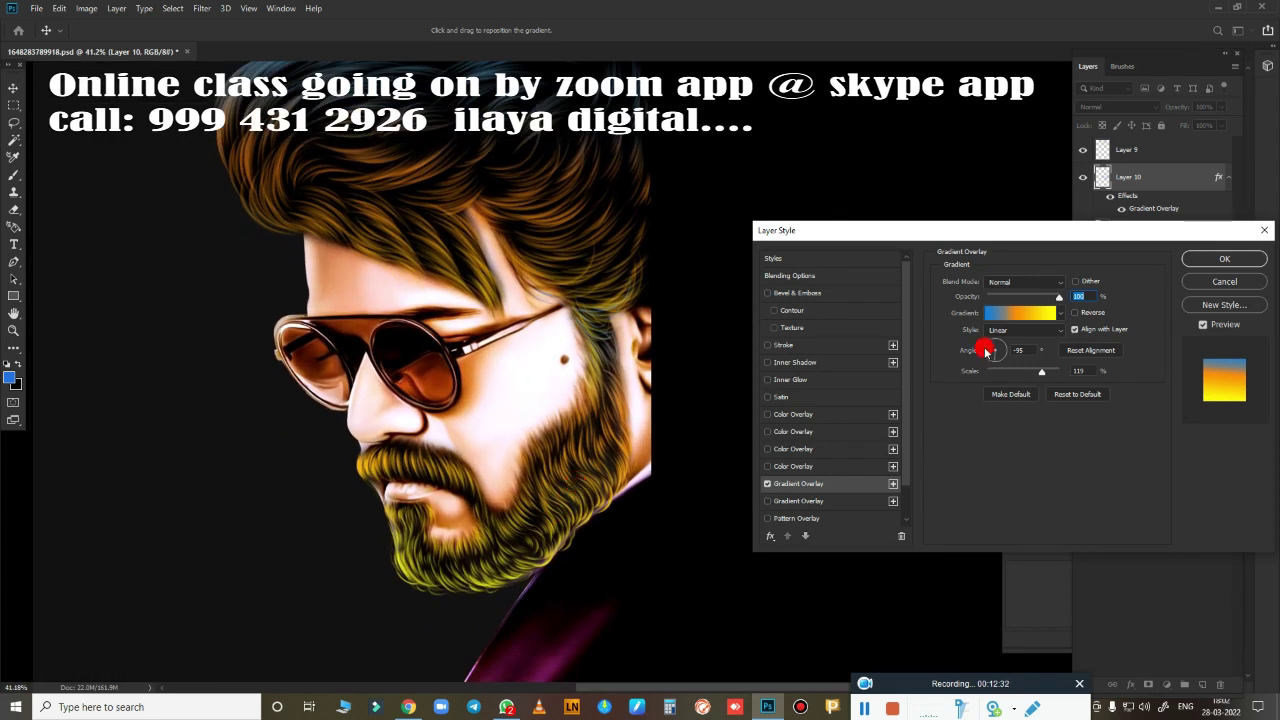
Switch the overlay to a blue-to-dark gradient preset and angle it across the beard.
left_click(1001, 315)
left_click(974, 167)
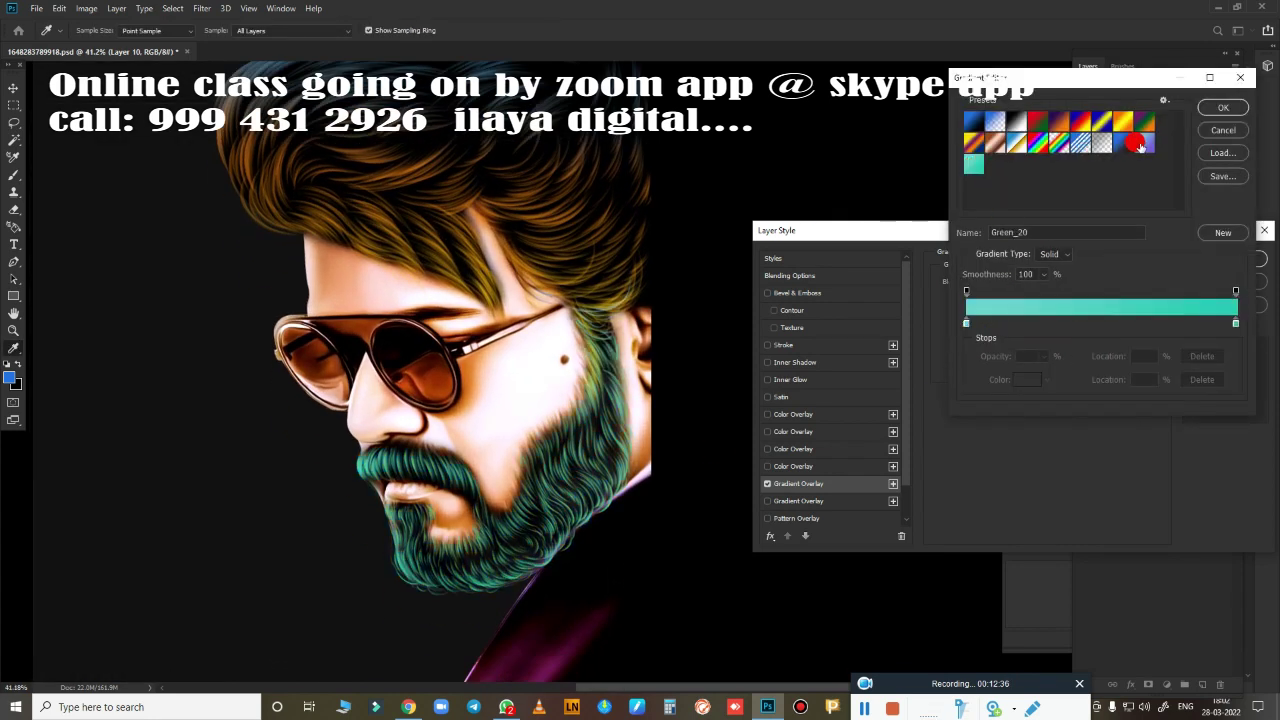
left_click(1140, 147)
left_click(1127, 147)
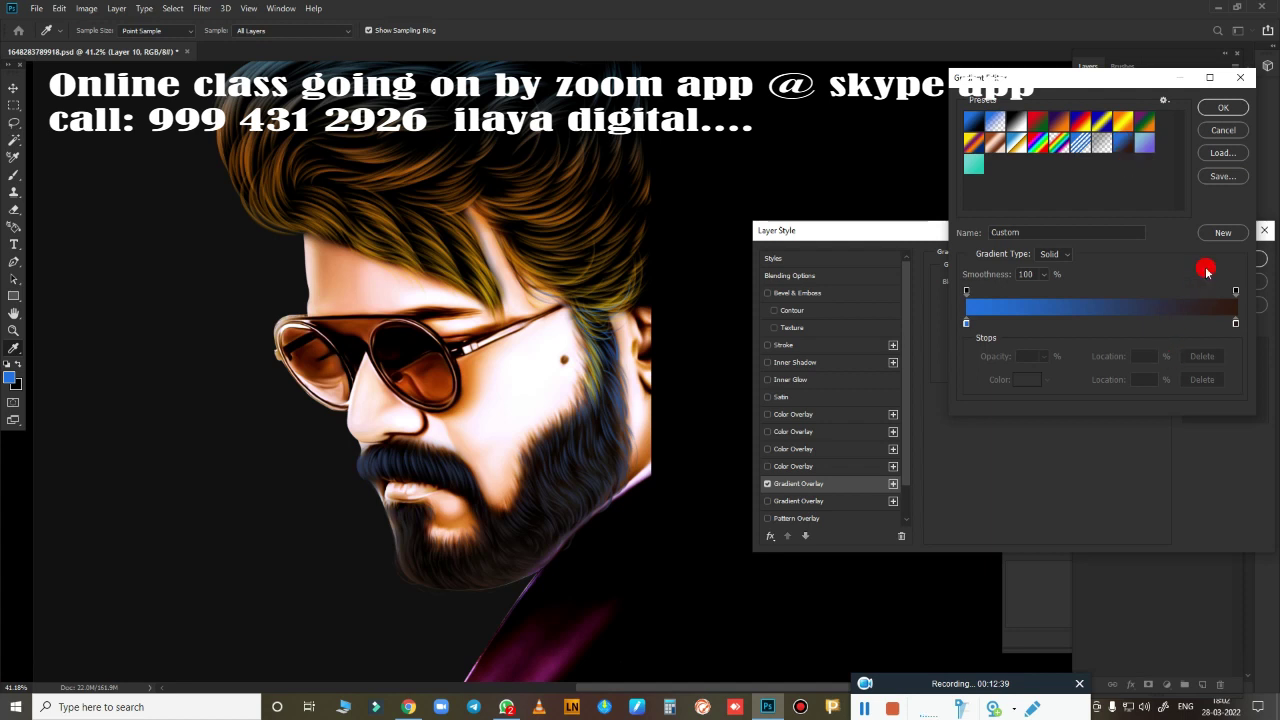
left_click(1223, 107)
left_click(1002, 343)
mouse_move(1003, 345)
left_mouse_down()
mouse_move(989, 349)
mouse_move(1002, 350)
left_mouse_up()
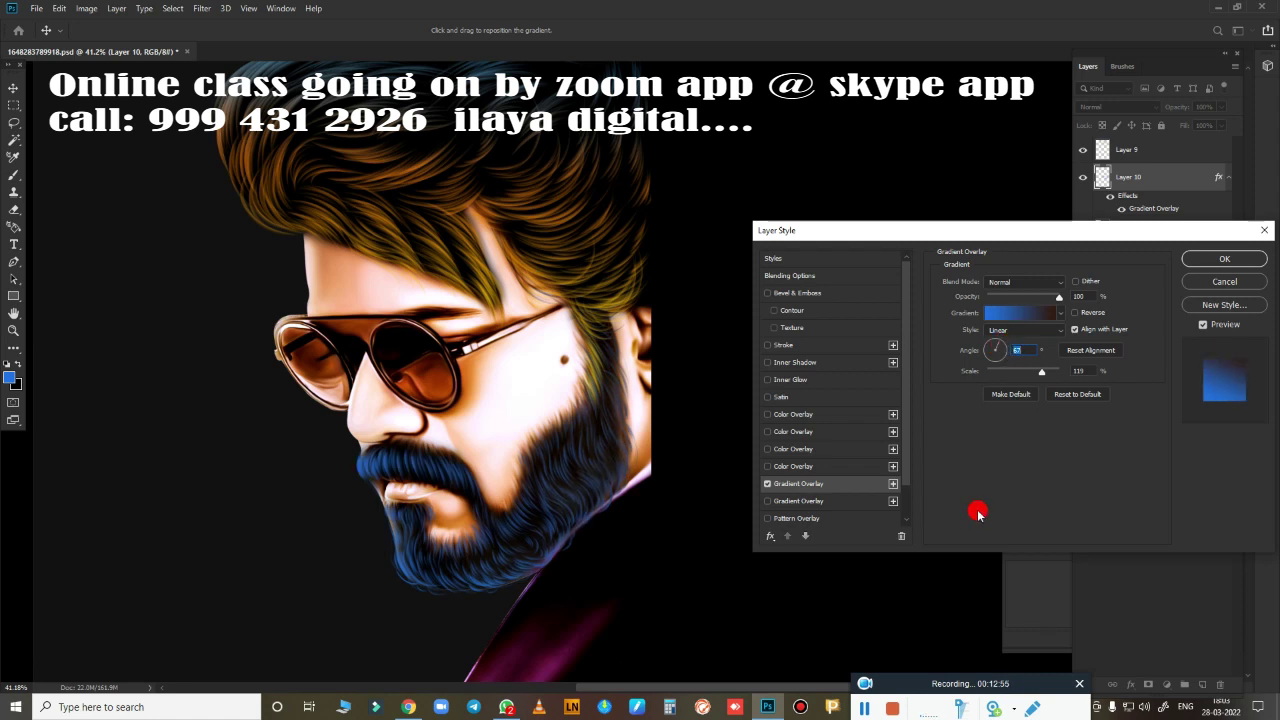
Set the gradient's right colour stop to yellow.
left_click(1030, 313)
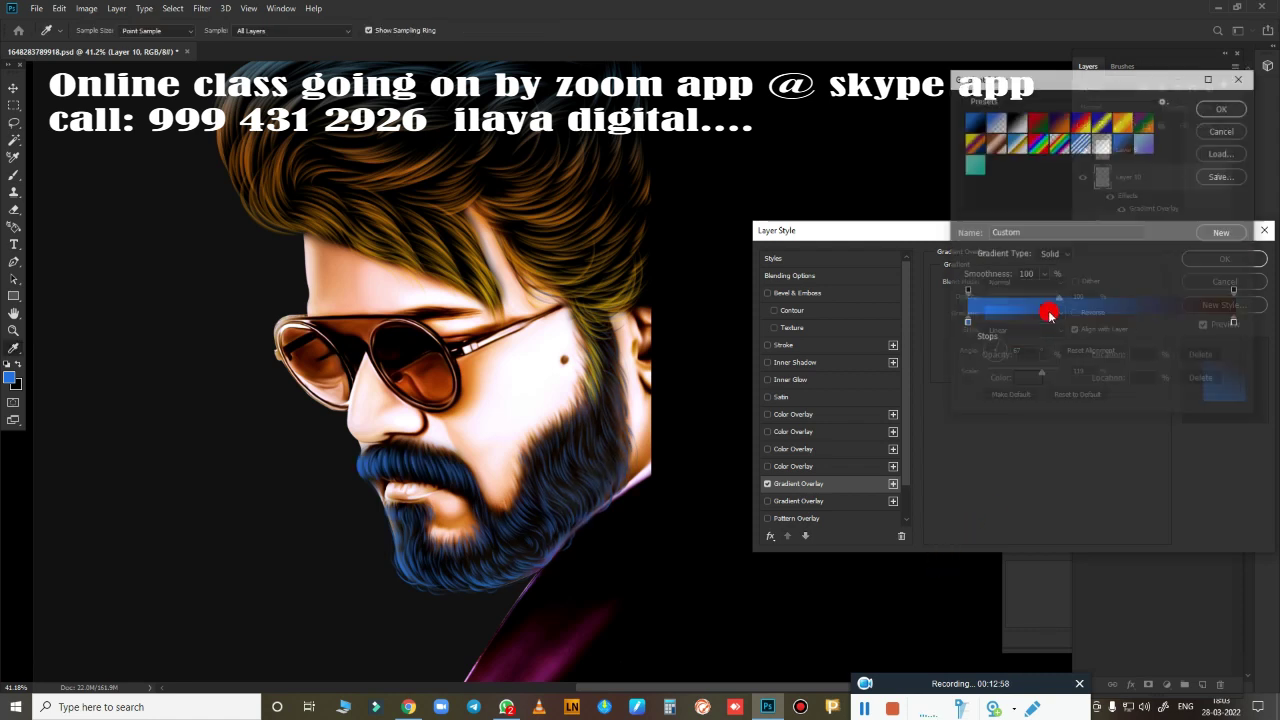
left_click(1236, 322)
left_click(1028, 371)
left_click(1021, 424)
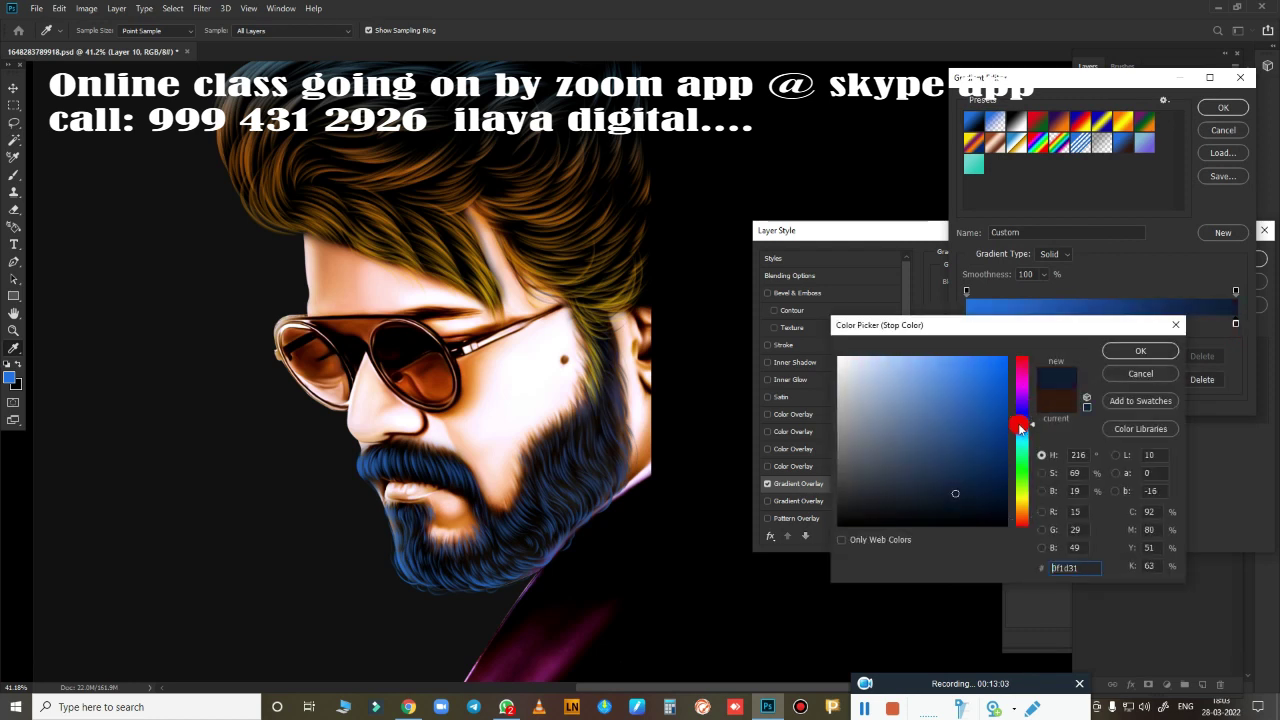
left_click_drag(987, 377, 985, 373)
left_click(995, 465)
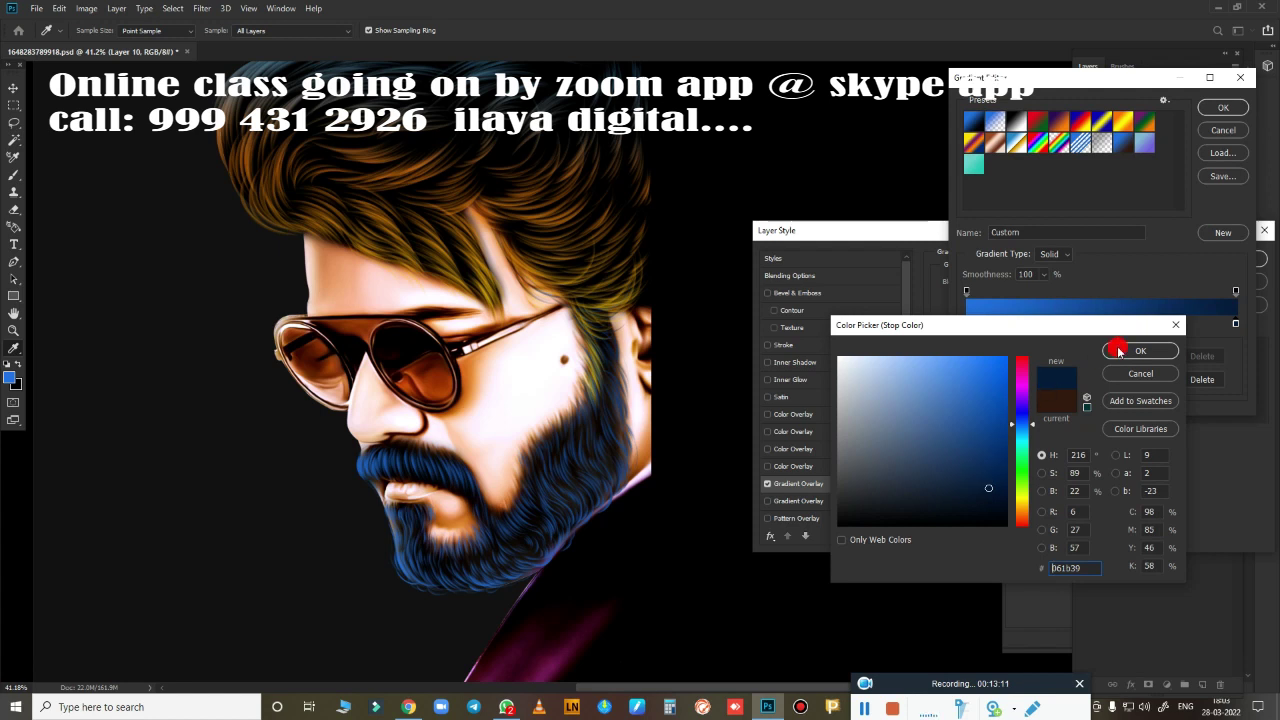
left_click(1022, 510)
left_click_drag(991, 406, 953, 358)
left_click_drag(1013, 509, 1013, 505)
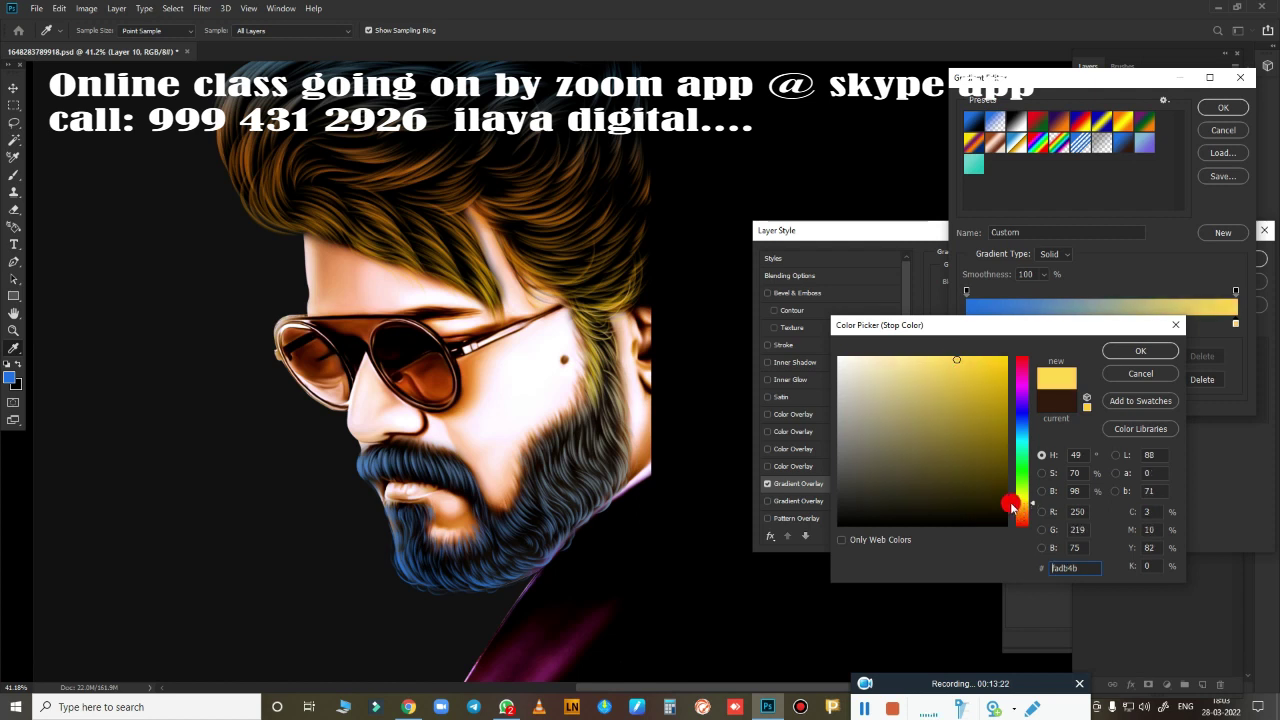
left_click(1135, 351)
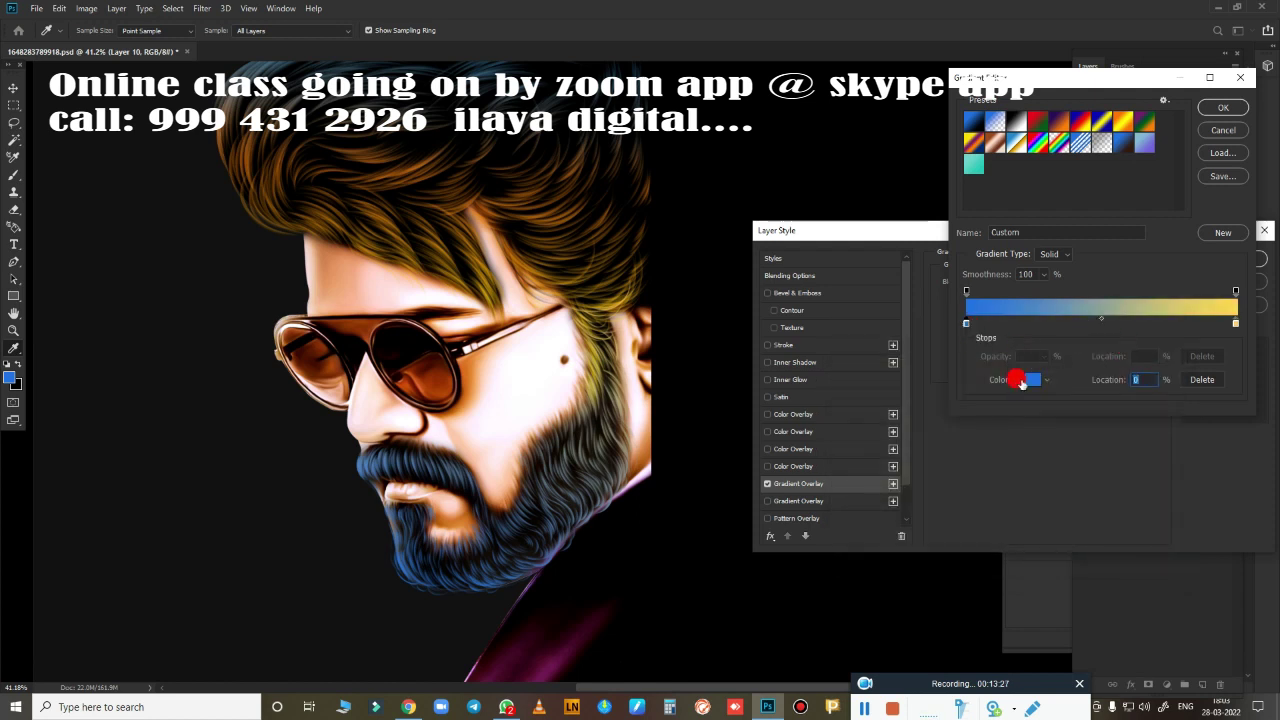
Try several colours for the left stop, settling on light blue #55c2f4.
left_click(1020, 380)
mouse_move(1020, 381)
left_mouse_down()
mouse_move(1020, 487)
mouse_move(1020, 393)
mouse_move(912, 366)
left_mouse_up()
left_click(992, 408)
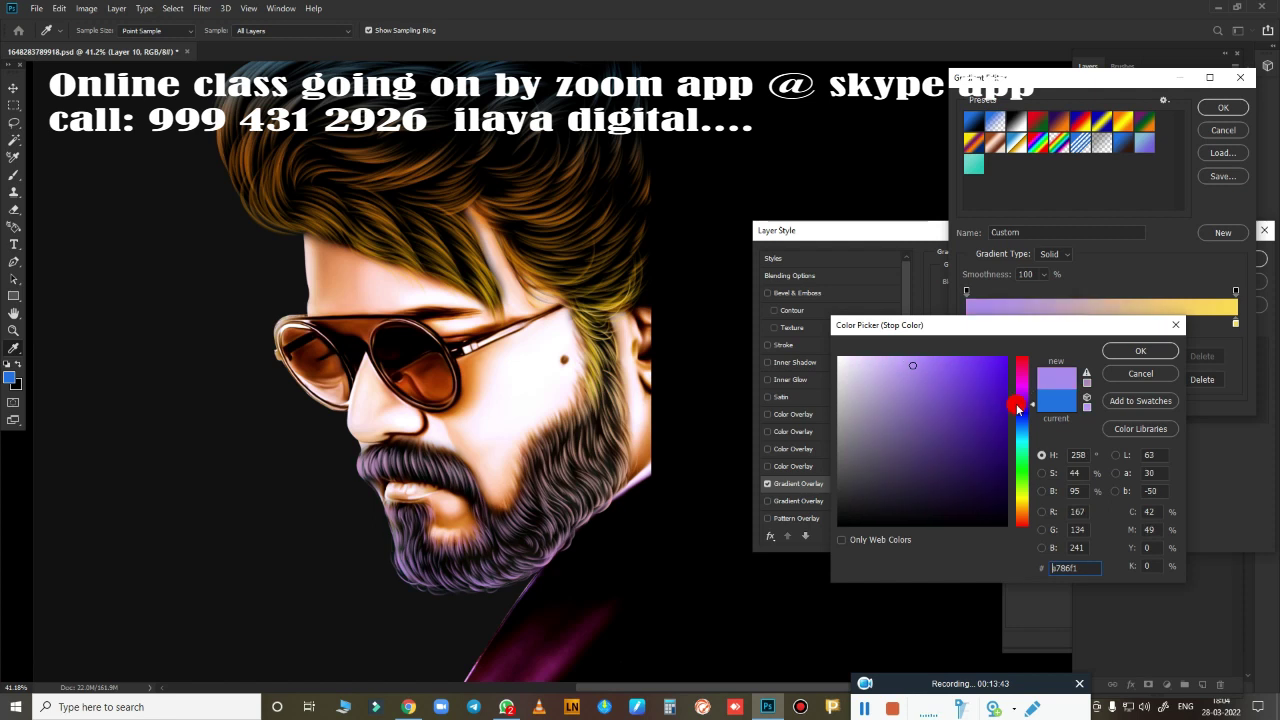
mouse_move(1019, 392)
left_mouse_down()
mouse_move(1024, 375)
mouse_move(1026, 517)
mouse_move(1026, 506)
left_mouse_up()
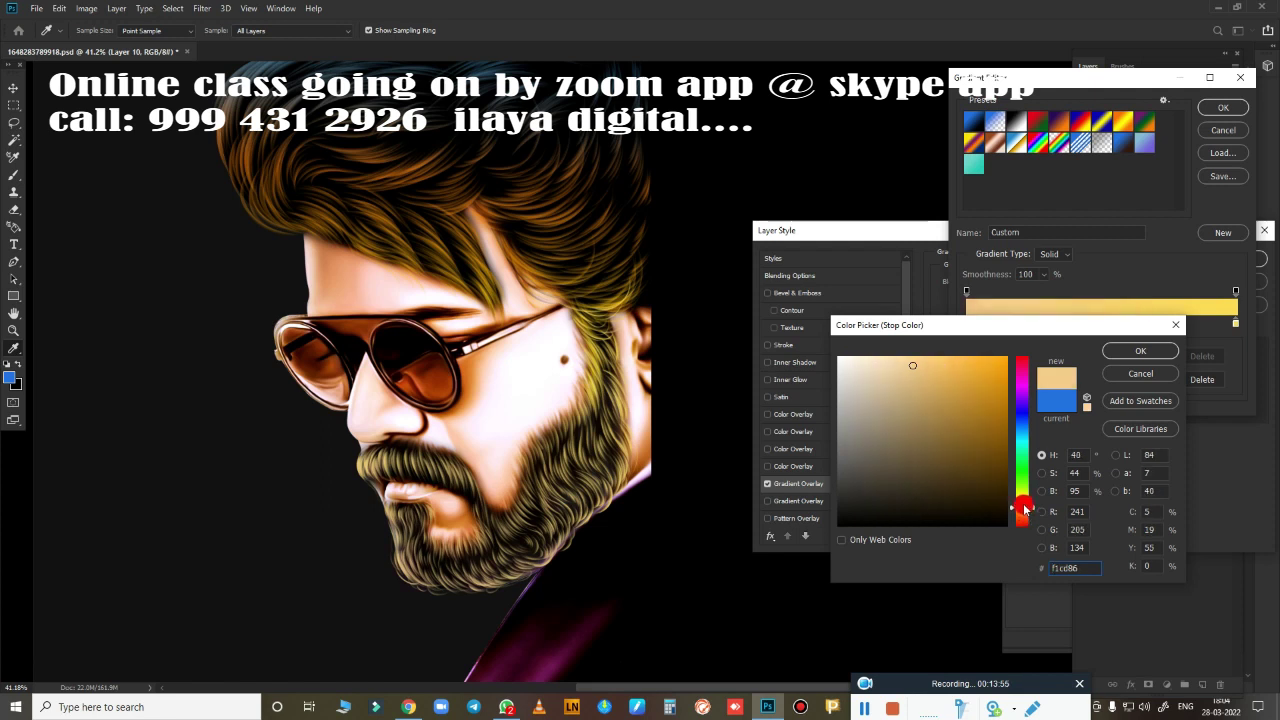
left_click_drag(948, 363, 969, 465)
left_click_drag(1013, 510, 1012, 515)
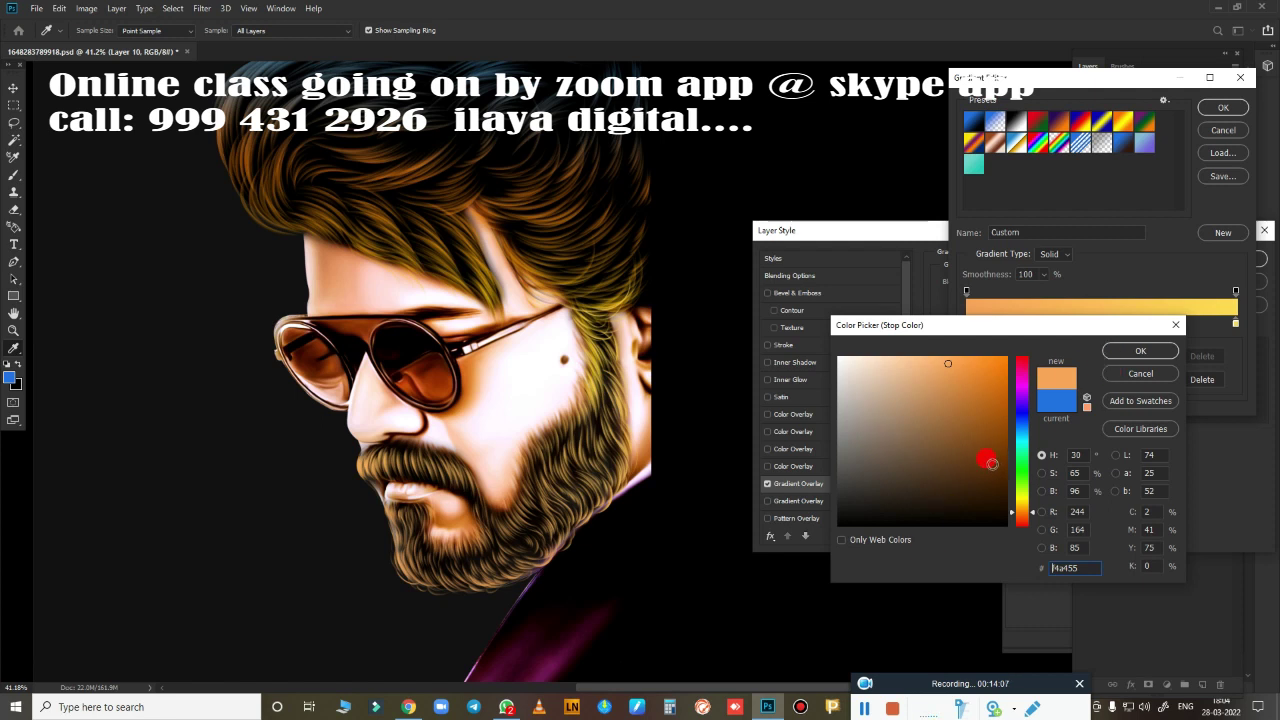
left_click_drag(1028, 510, 1022, 520)
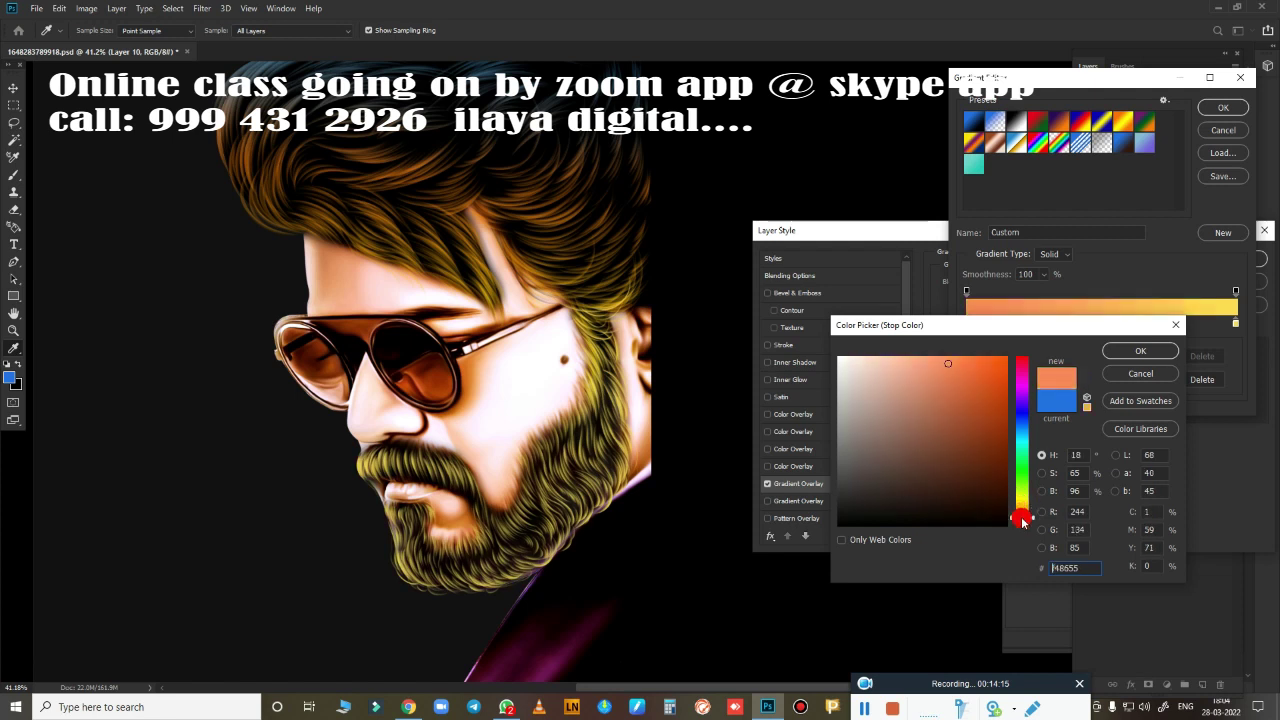
mouse_move(1031, 448)
left_mouse_down()
mouse_move(1032, 524)
mouse_move(1025, 462)
left_mouse_up()
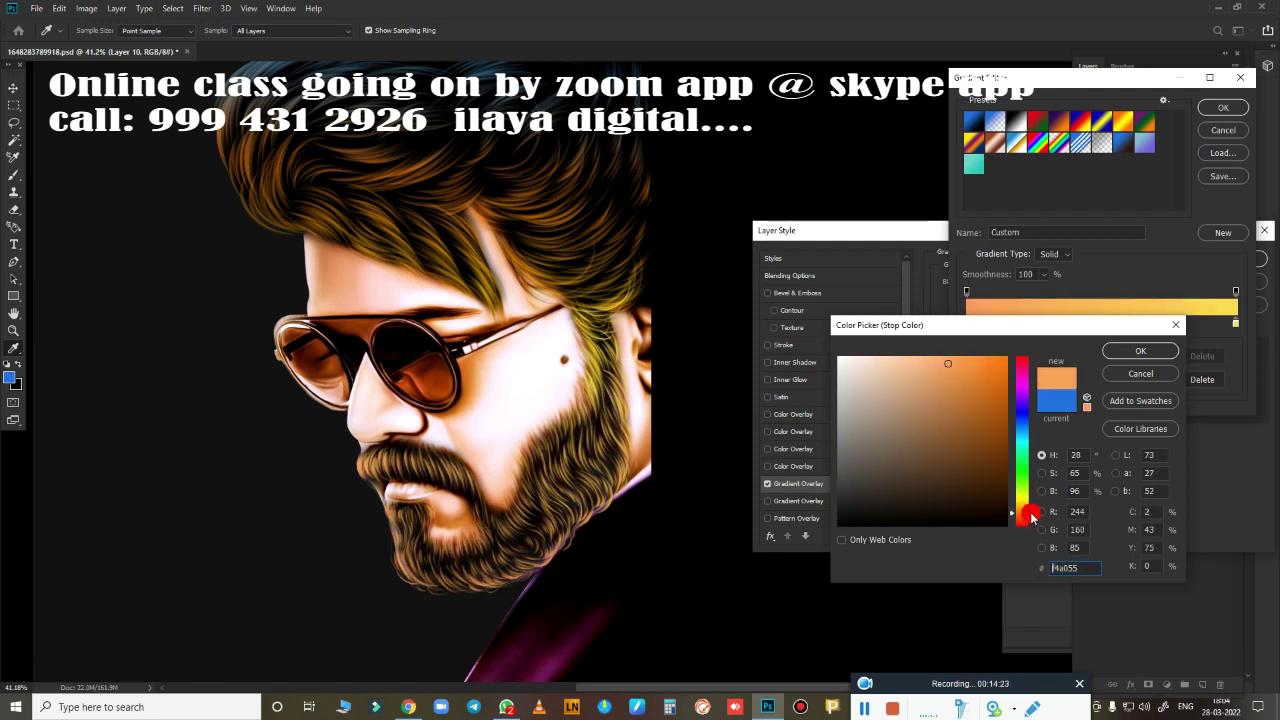
left_click(1020, 428)
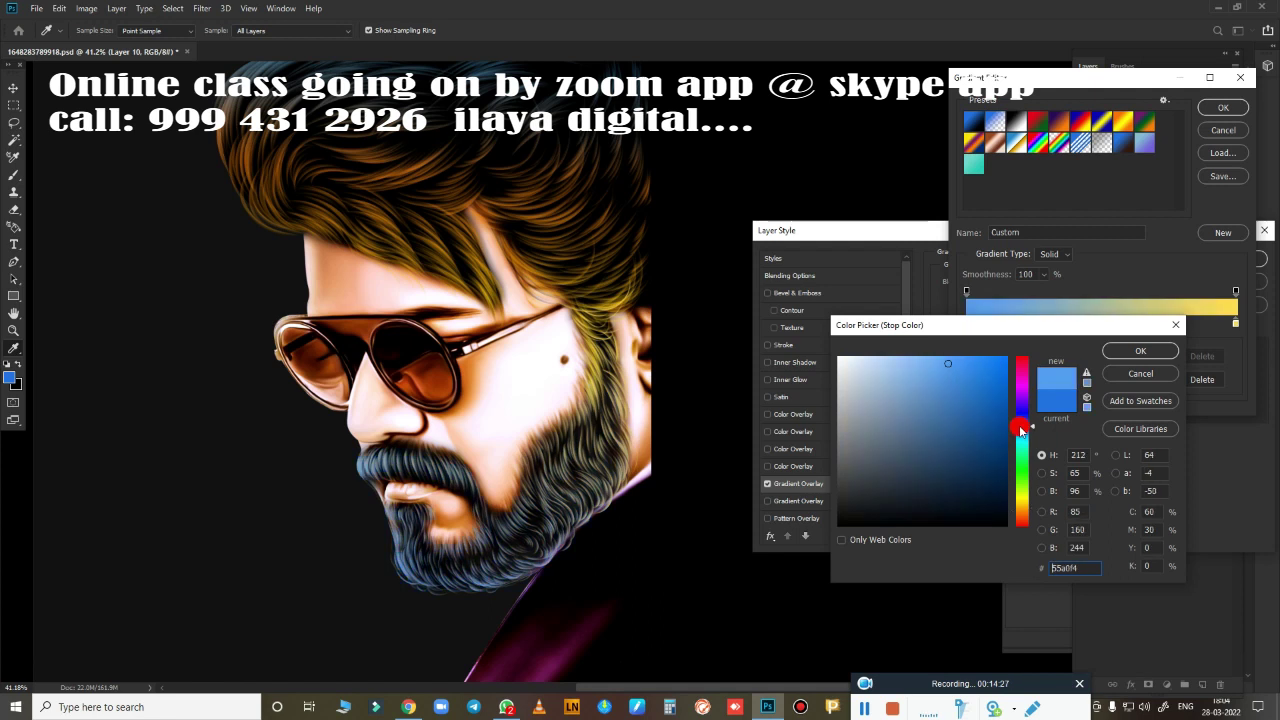
left_click_drag(1020, 431, 1020, 424)
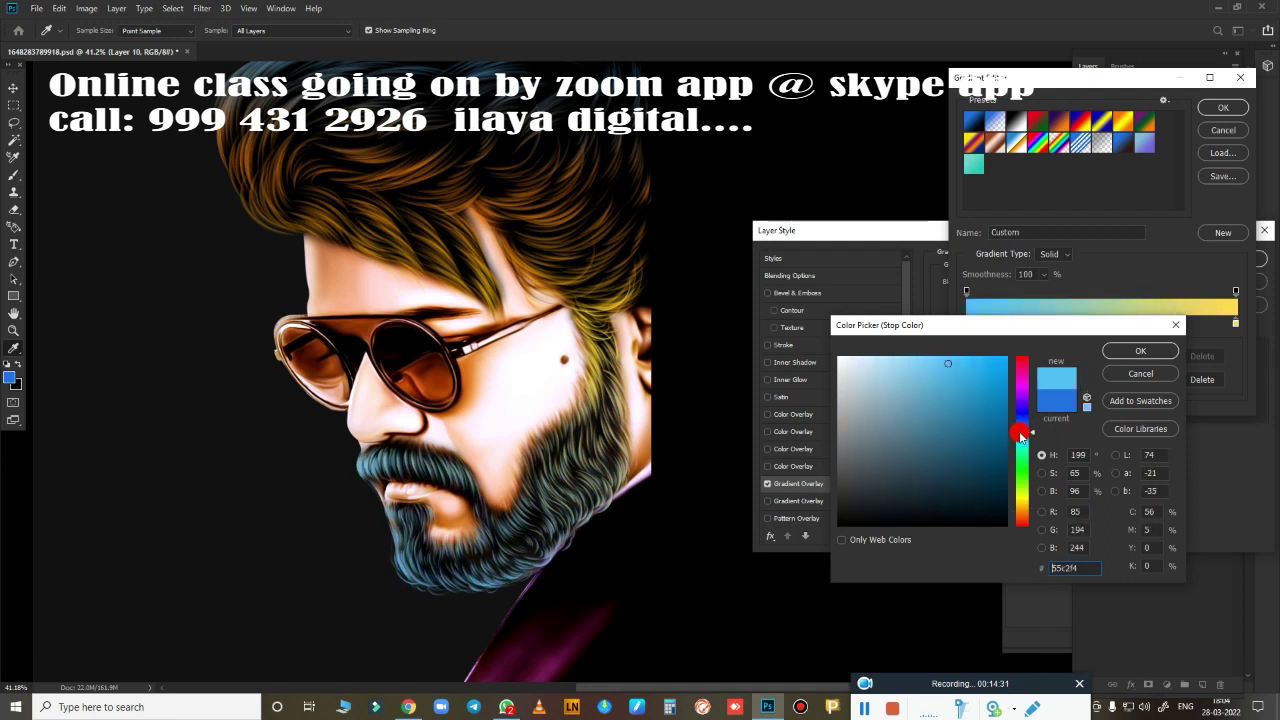
Apply the light-blue left stop and discard an extra middle stop.
left_click(1116, 356)
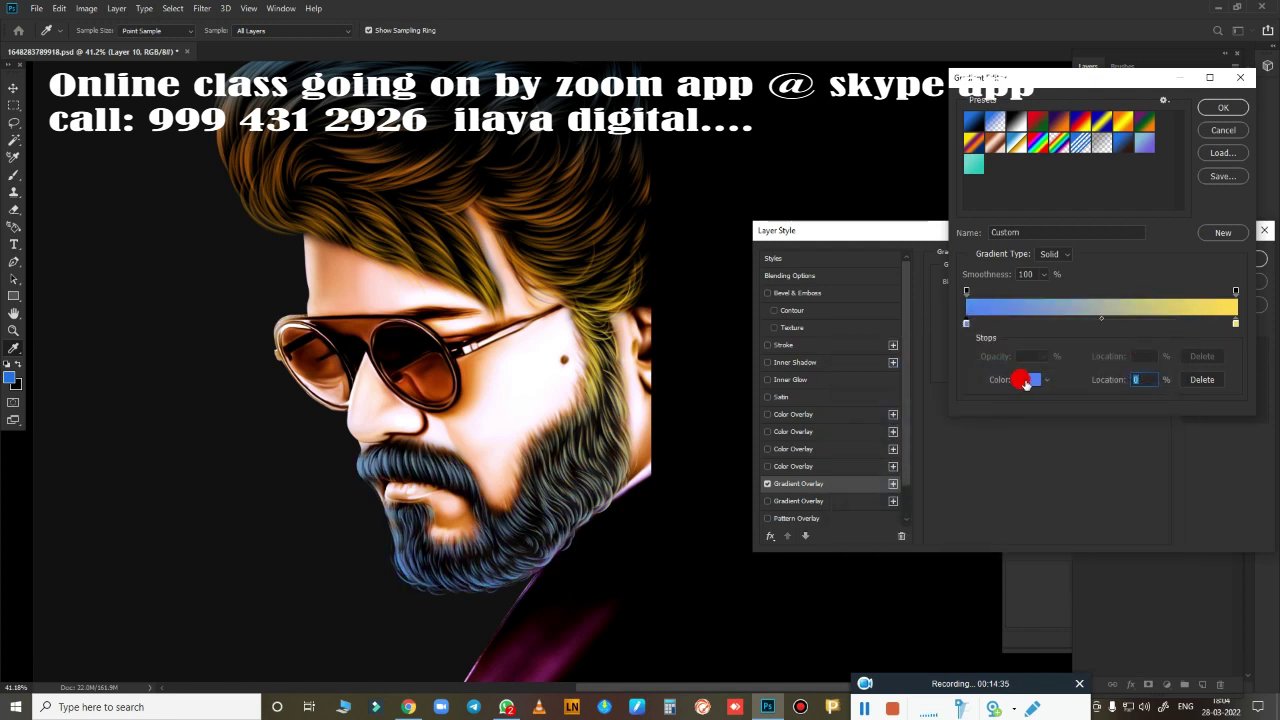
mouse_move(1108, 324)
left_mouse_down()
mouse_move(1044, 322)
mouse_move(1074, 324)
left_mouse_up()
key("Delete")
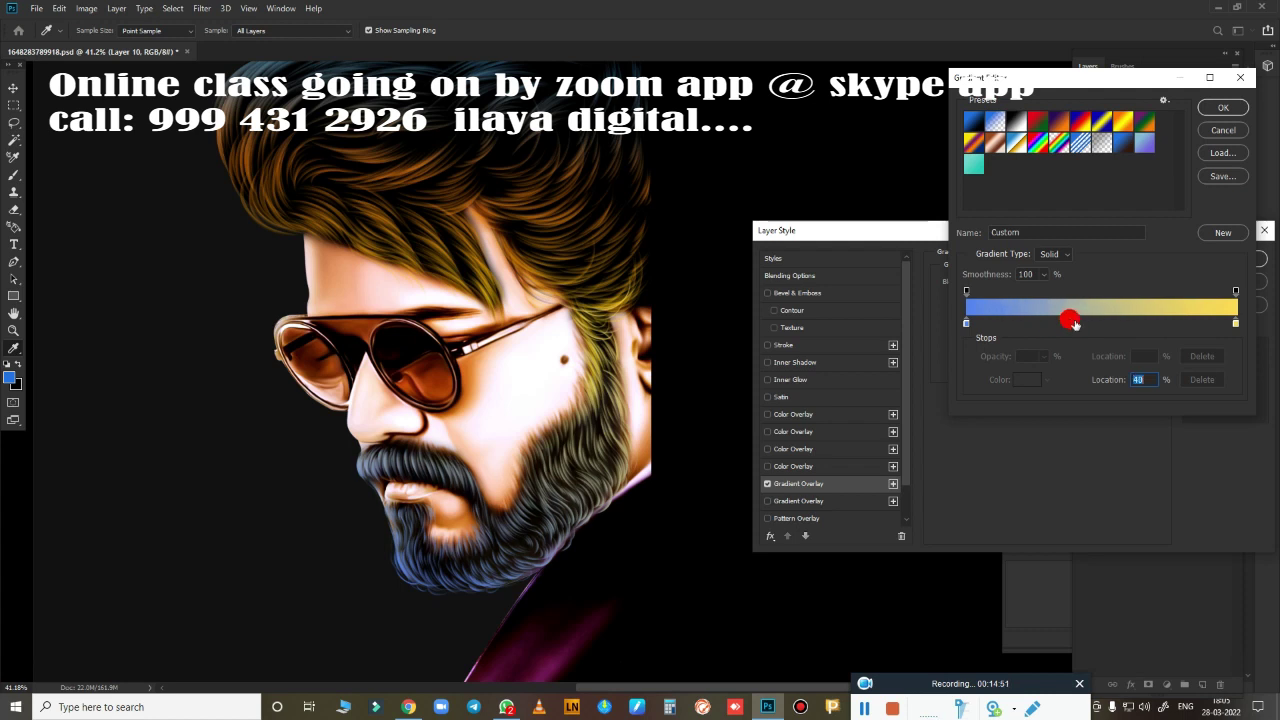
Change the gradient's end stop to golden yellow.
left_click(1236, 323)
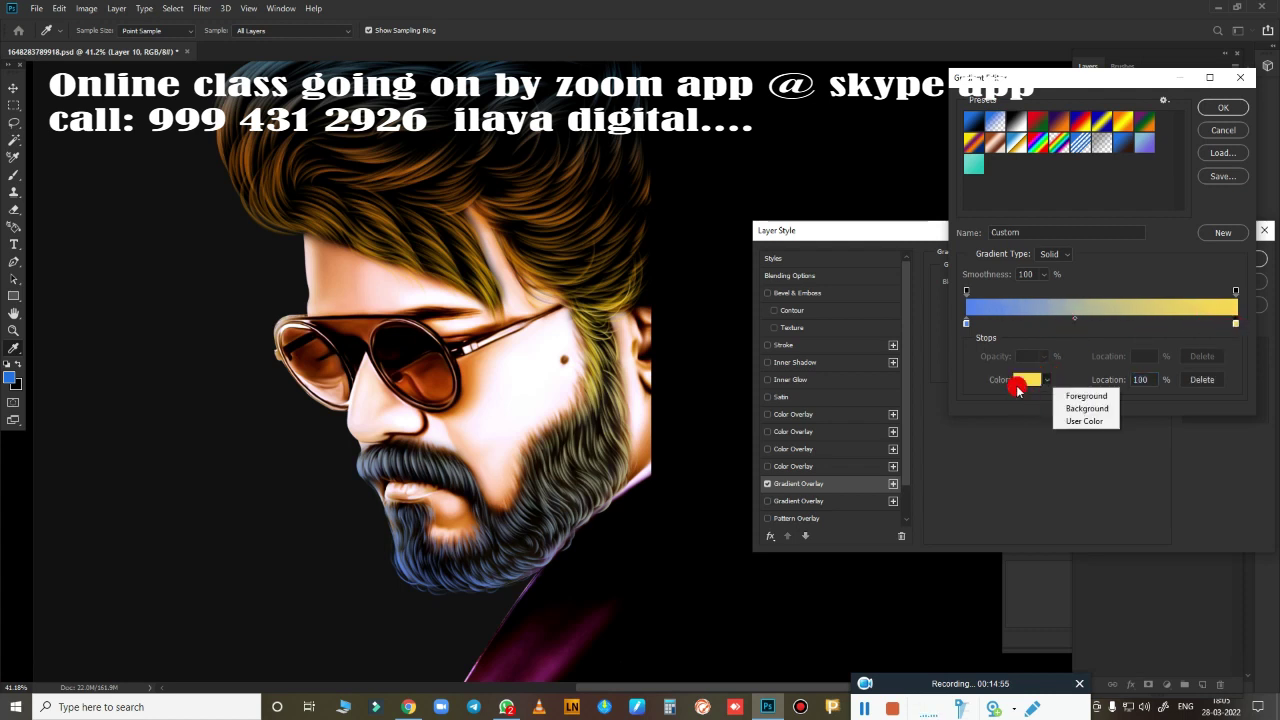
left_click(1027, 379)
left_click(1019, 388)
mouse_move(1019, 388)
left_mouse_down()
mouse_move(1020, 509)
mouse_move(1030, 505)
left_mouse_up()
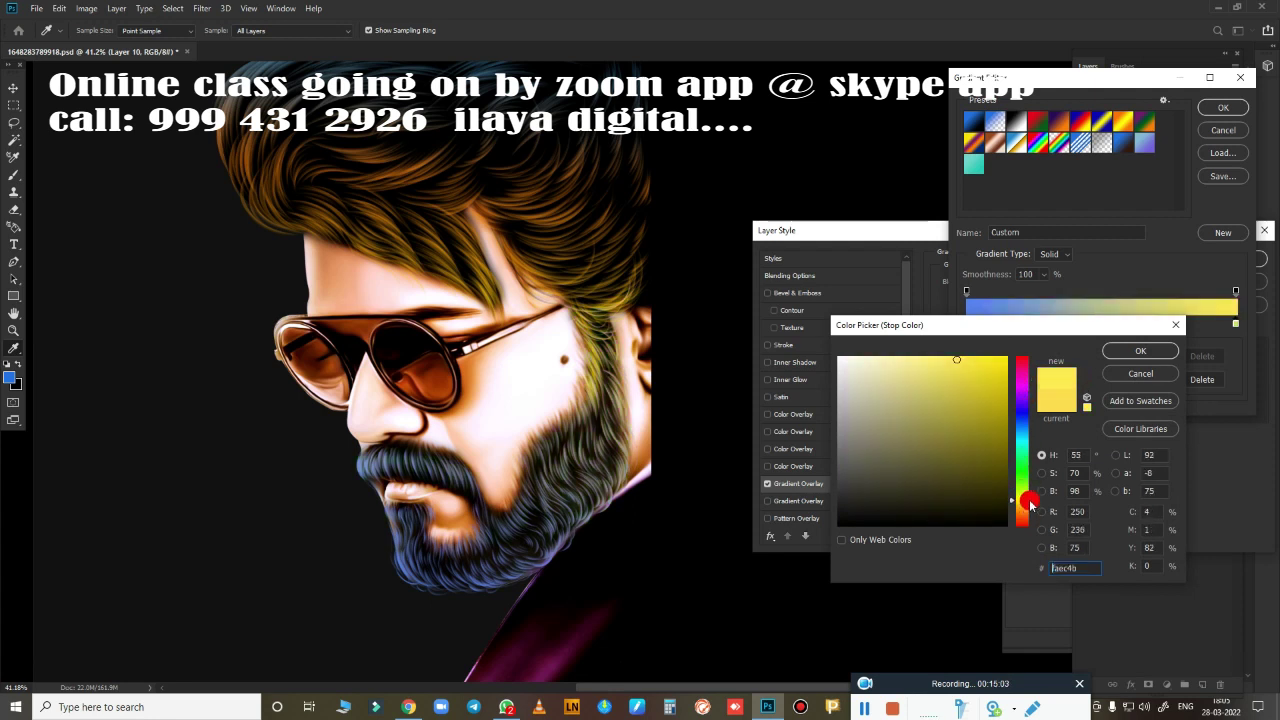
left_click(1012, 373)
left_click(1020, 506)
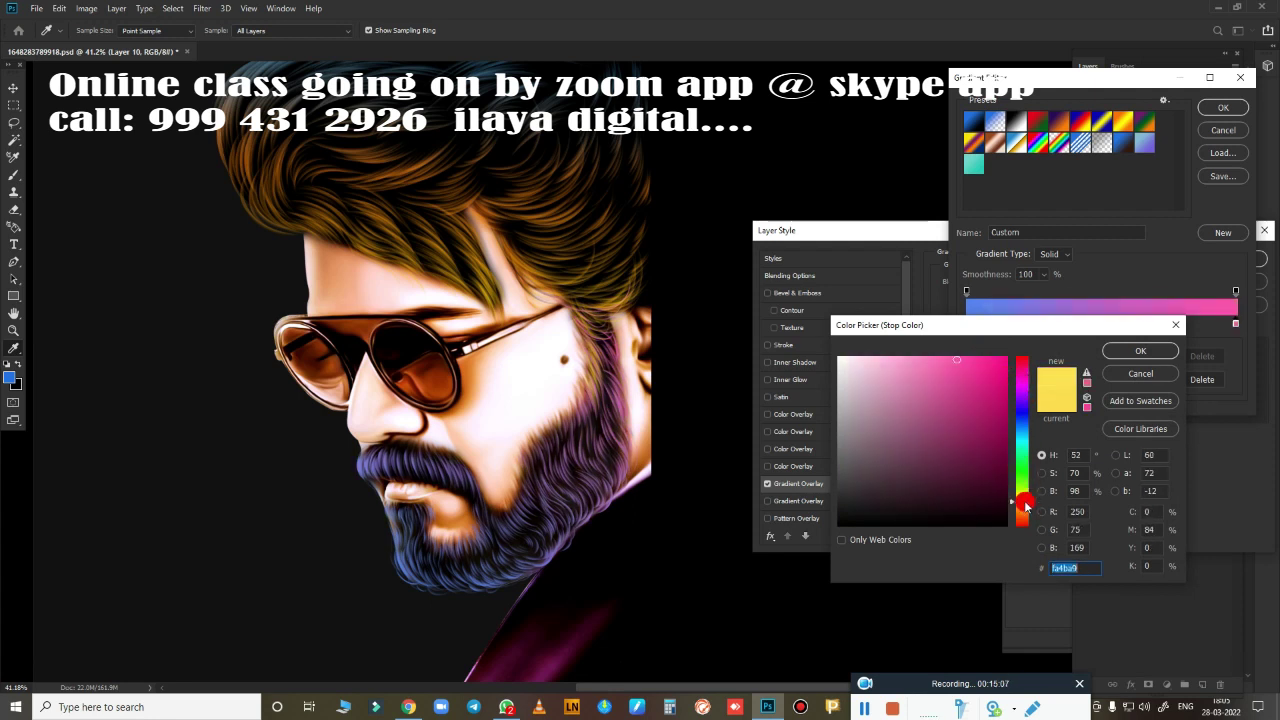
left_click(996, 362)
left_click(1024, 492)
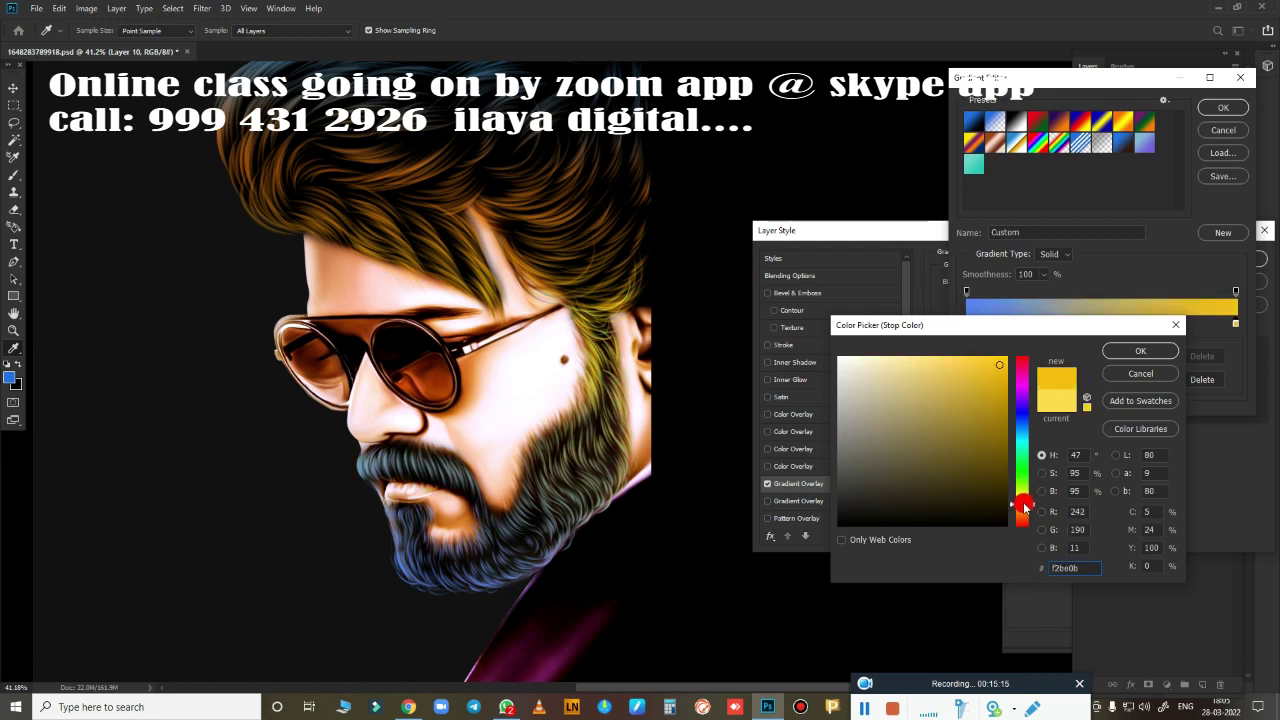
left_click(1021, 507)
left_click(1168, 352)
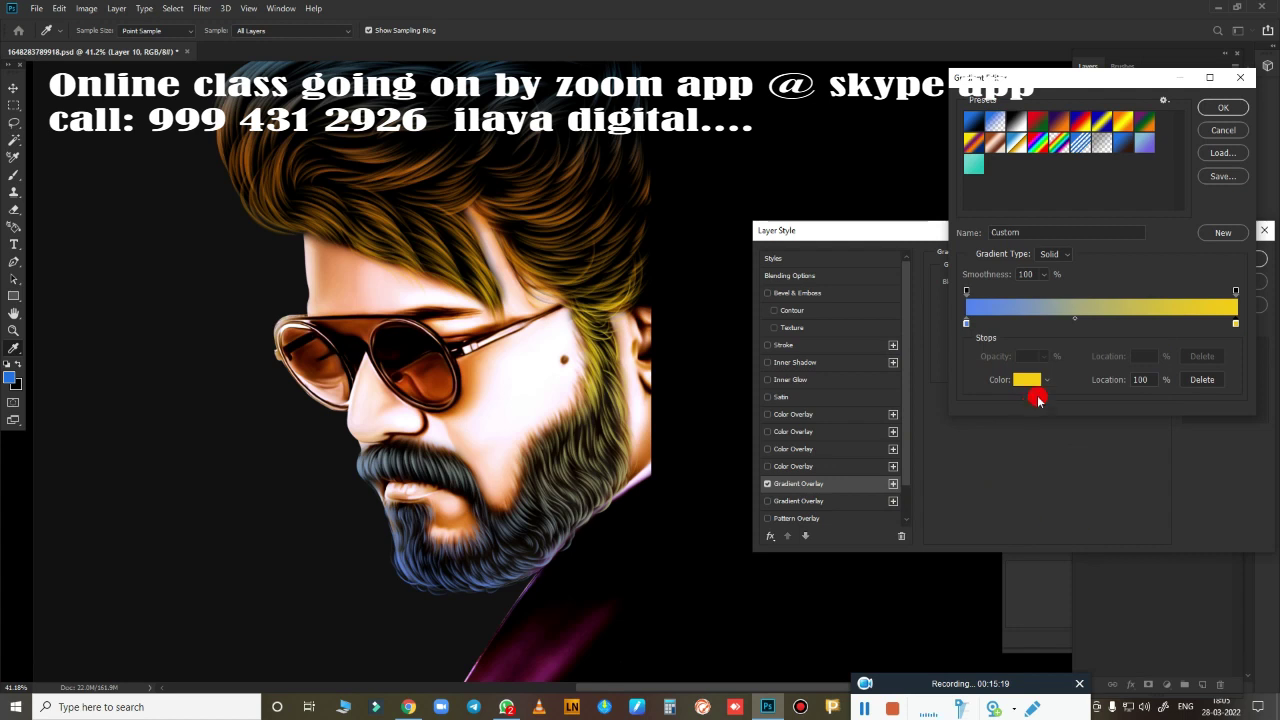
Set the starting stop to dark magenta #69084d and confirm the gradient.
left_click(967, 330)
left_click(1026, 379)
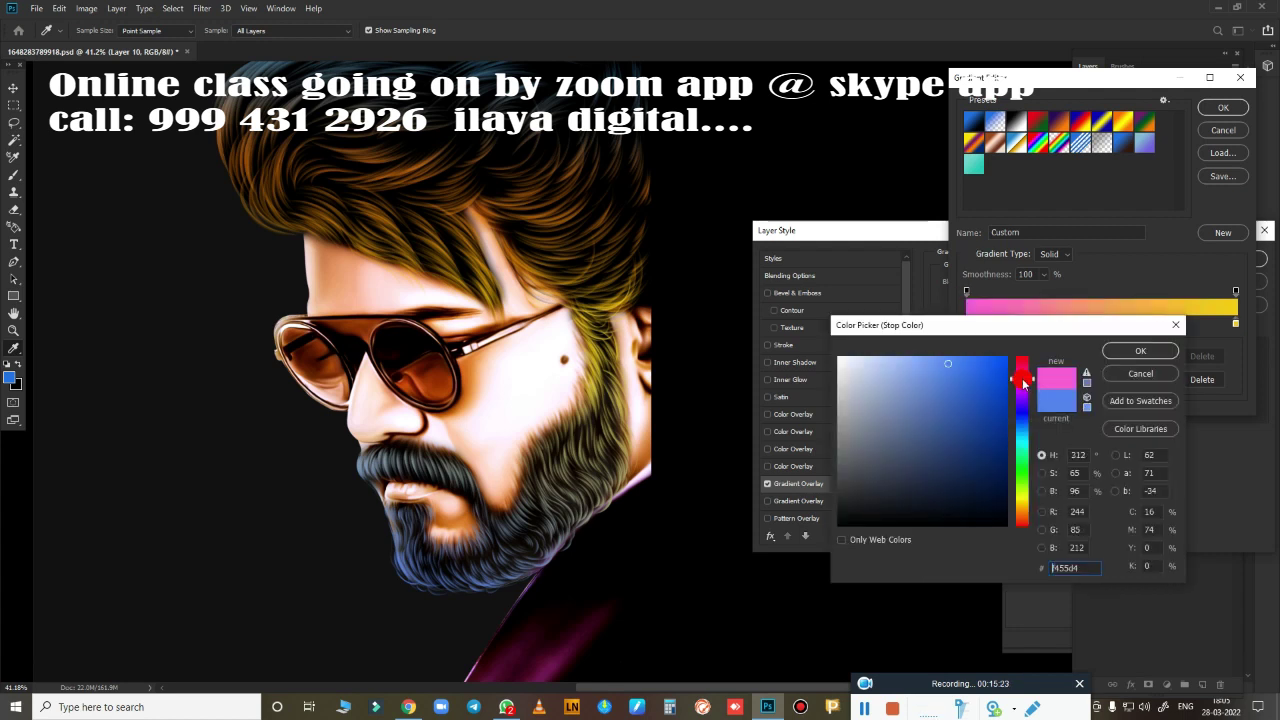
mouse_move(1021, 380)
left_mouse_down()
mouse_move(1000, 402)
mouse_move(1000, 378)
left_mouse_up()
left_click(993, 443)
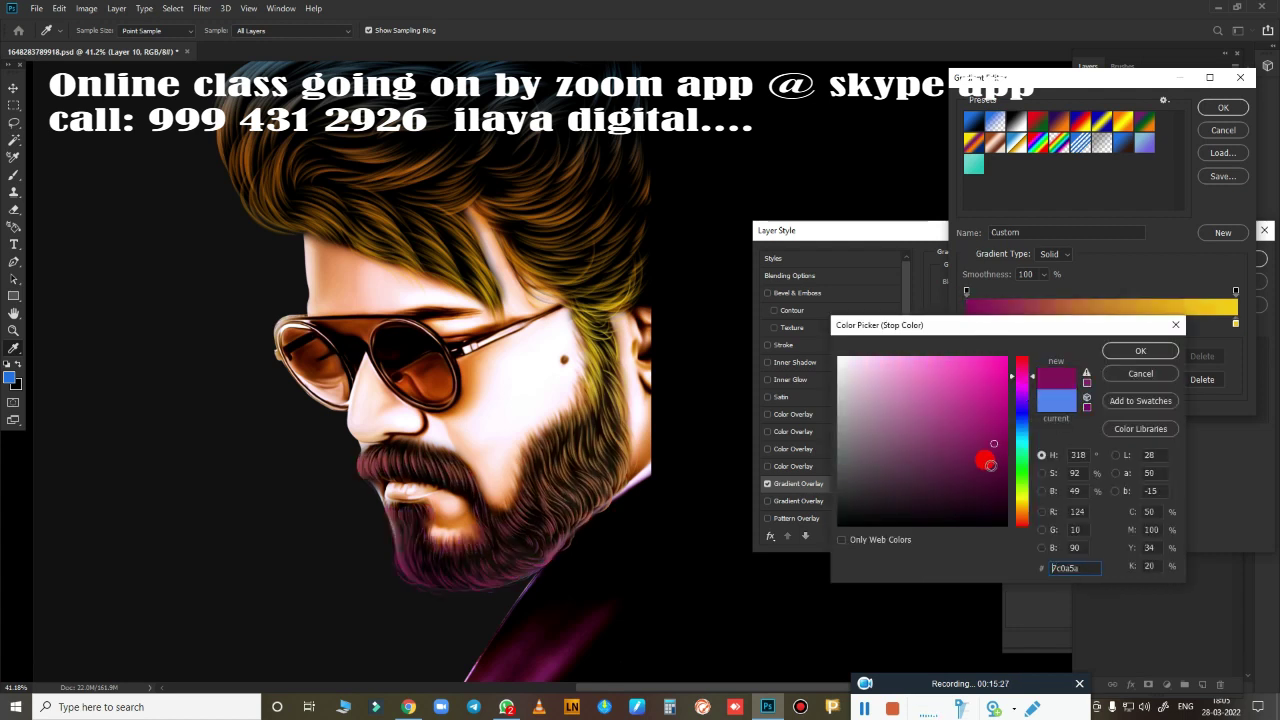
left_click_drag(993, 455, 993, 459)
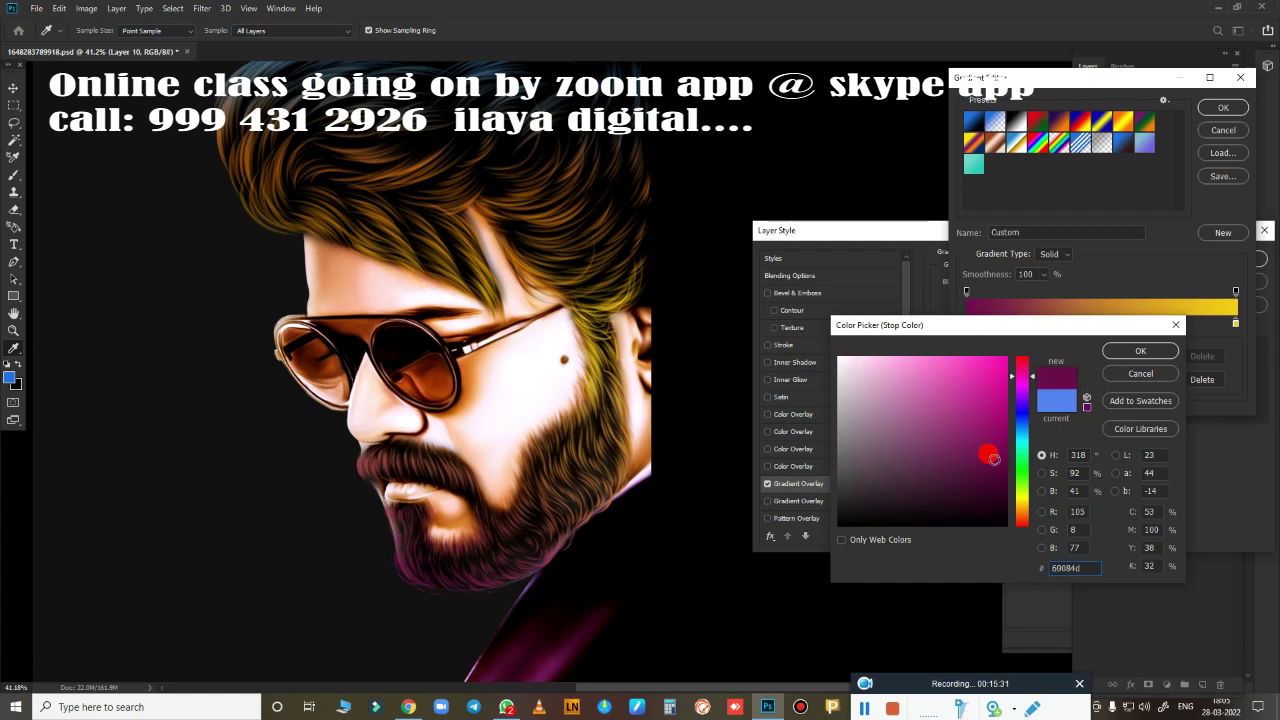
left_click(1140, 351)
scroll(714, 363, "down", 5)
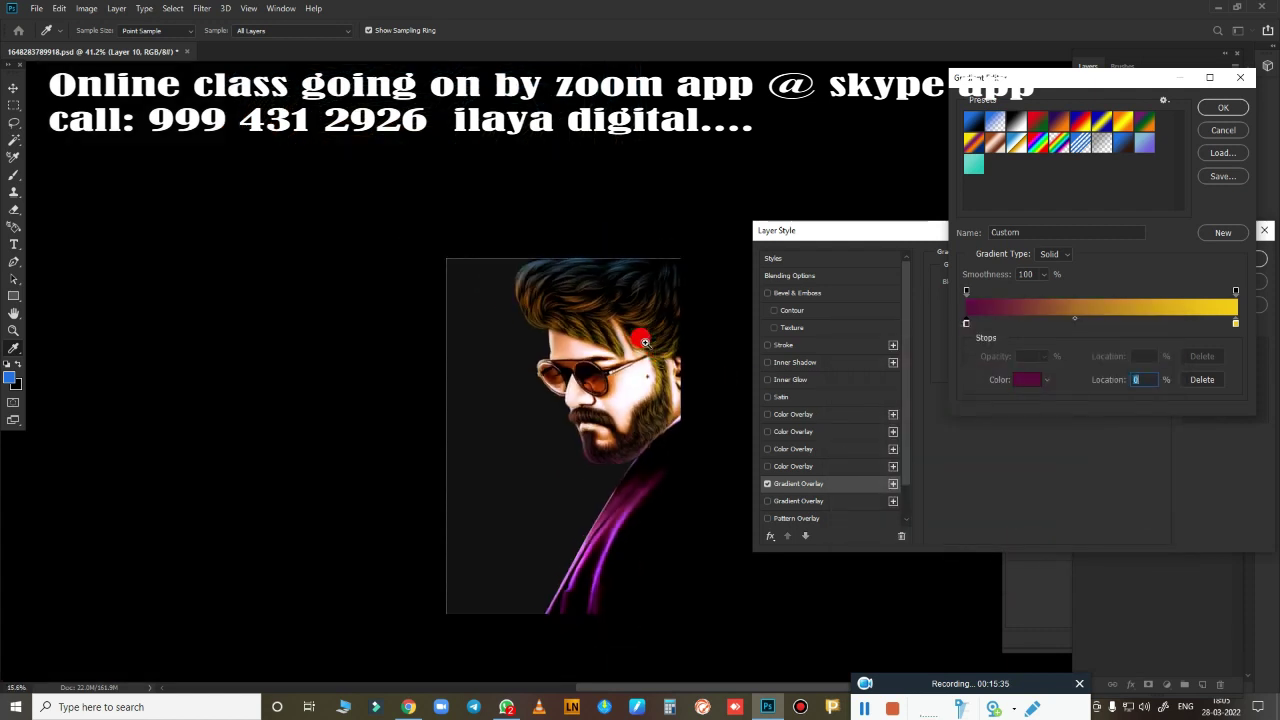
scroll(680, 409, "up", 2)
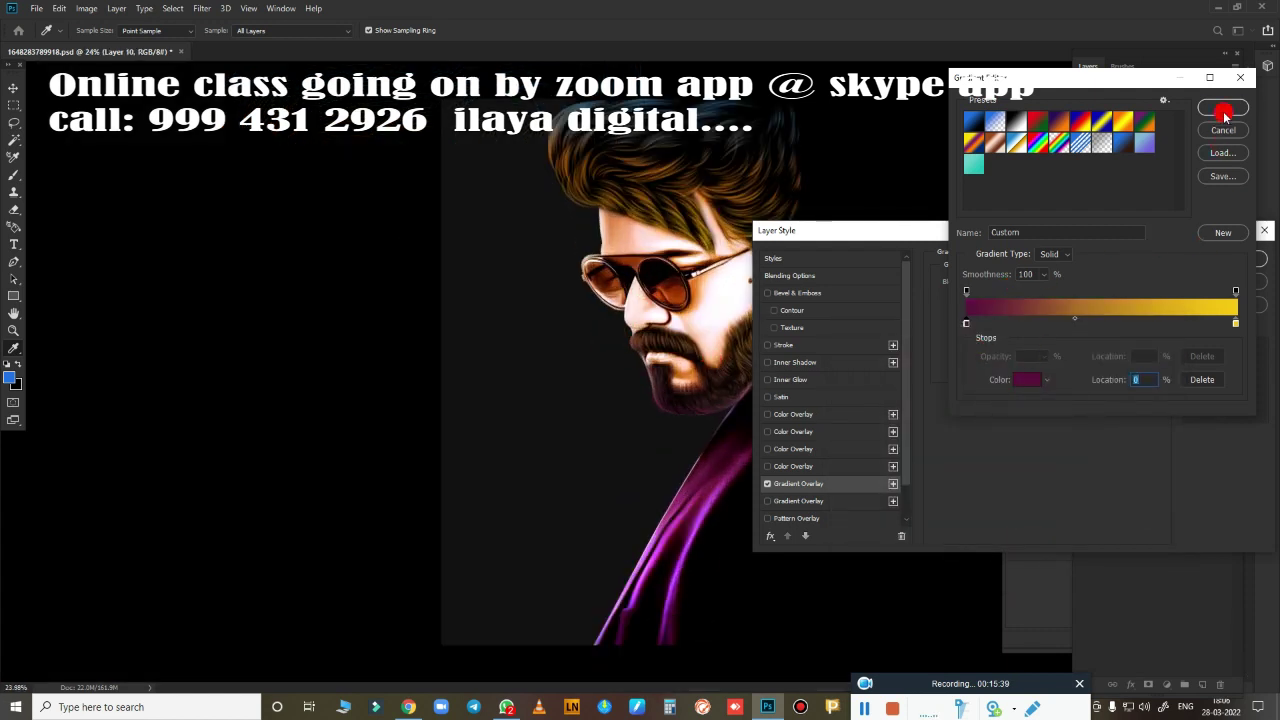
left_click(1223, 109)
left_click_drag(1016, 230, 1067, 227)
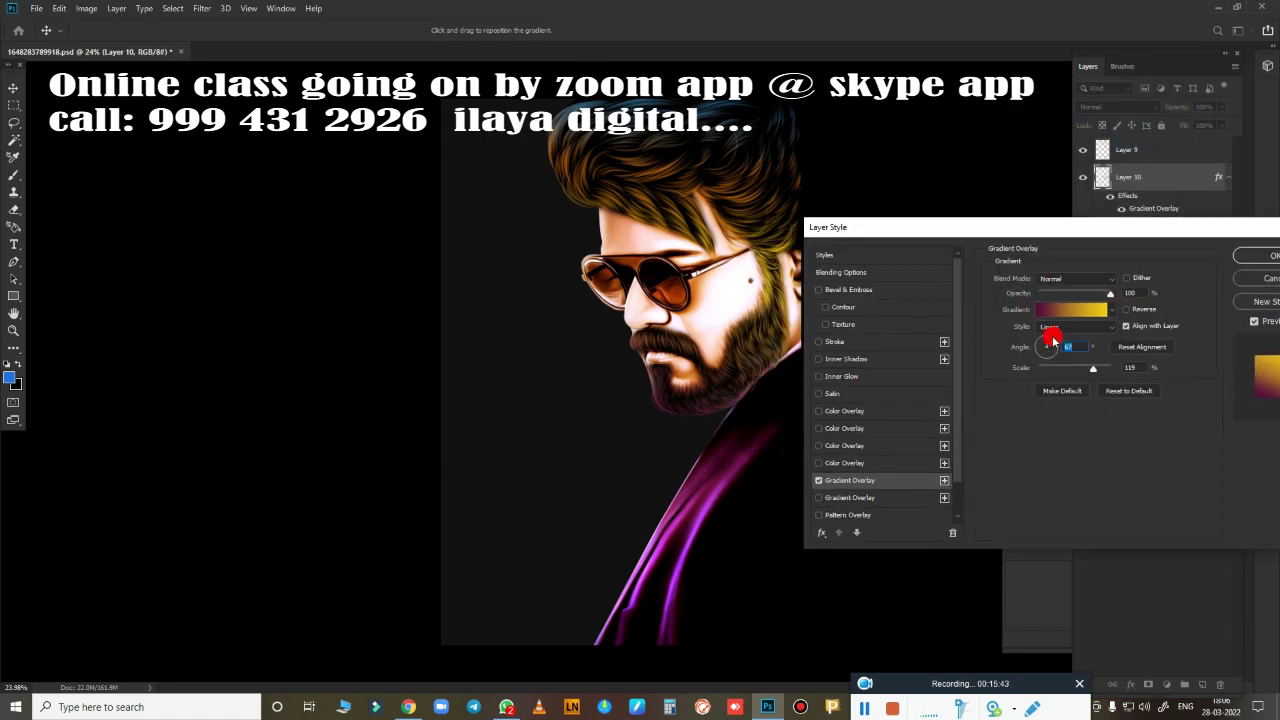
Rotate the gradient overlay angle to about 83 degrees, keeping the Linear style.
left_click(1057, 348)
left_click_drag(1055, 348, 1054, 340)
left_click(1075, 327)
left_click(1060, 338)
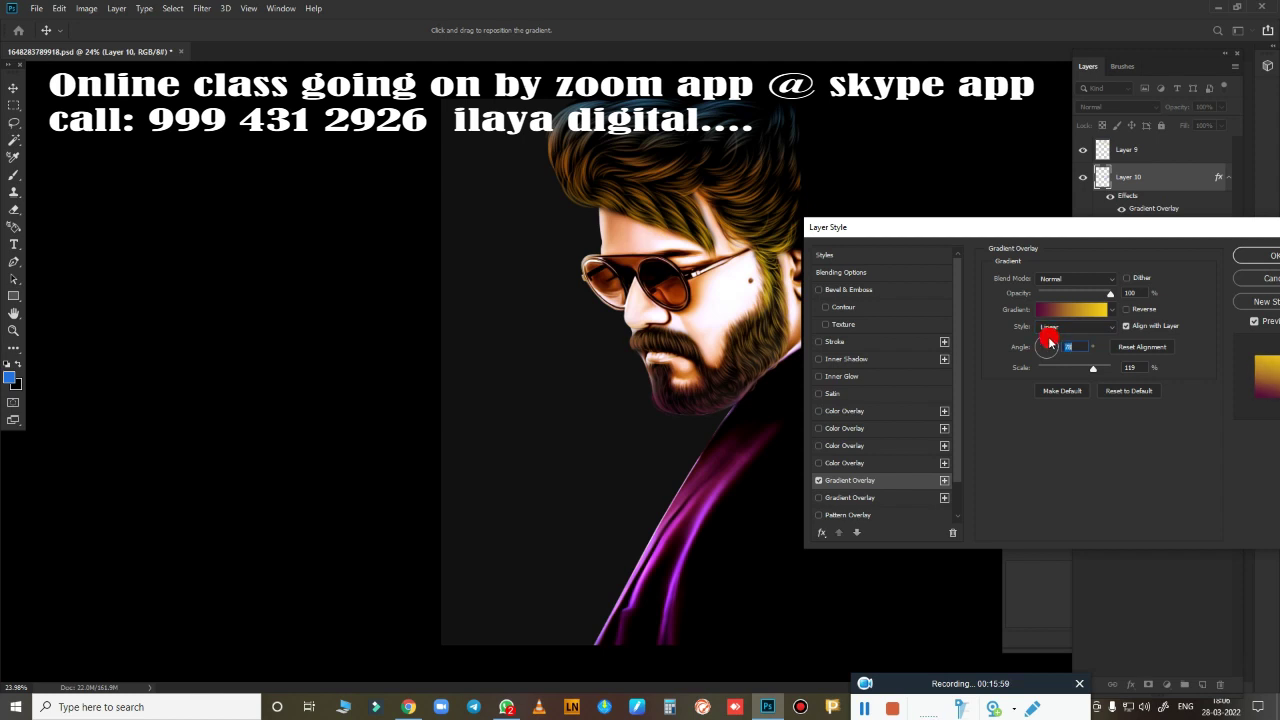
left_click_drag(1049, 341, 1055, 344)
Change the yellow end stop to lemon yellow #eff20b and apply the overlay.
left_click(1075, 314)
left_click(1236, 323)
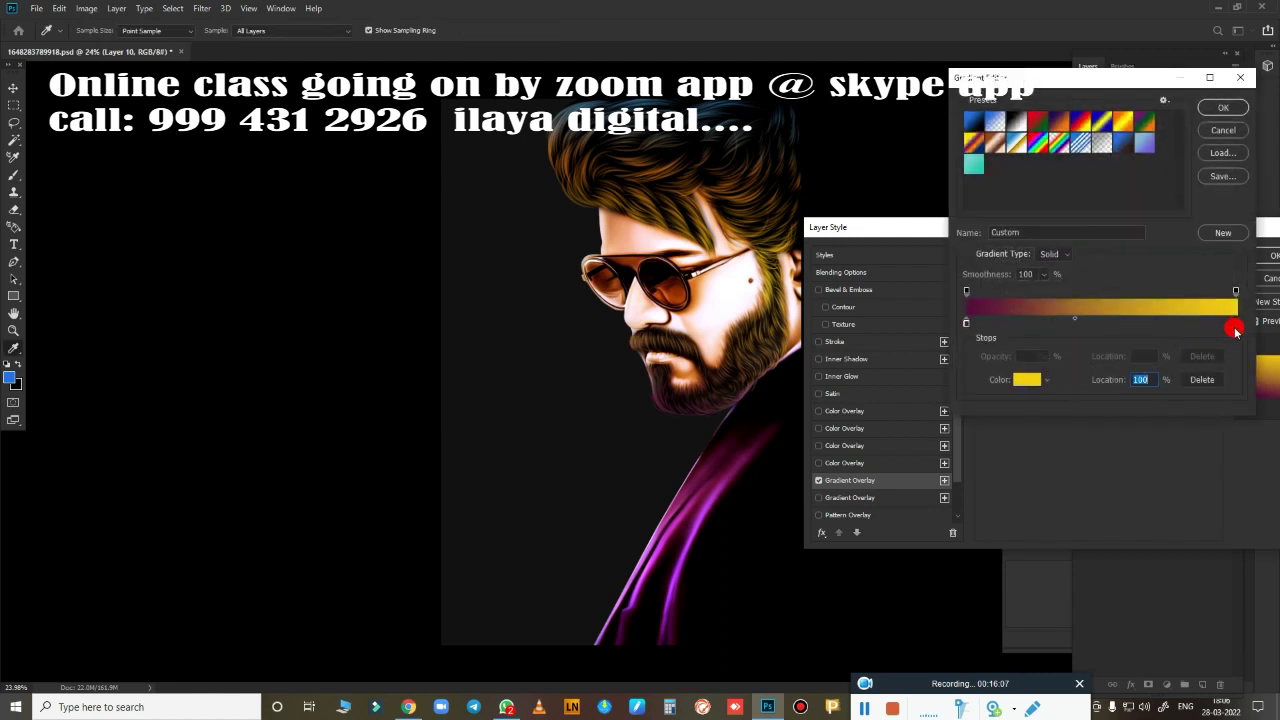
left_click(1015, 379)
left_click_drag(1033, 505, 1030, 500)
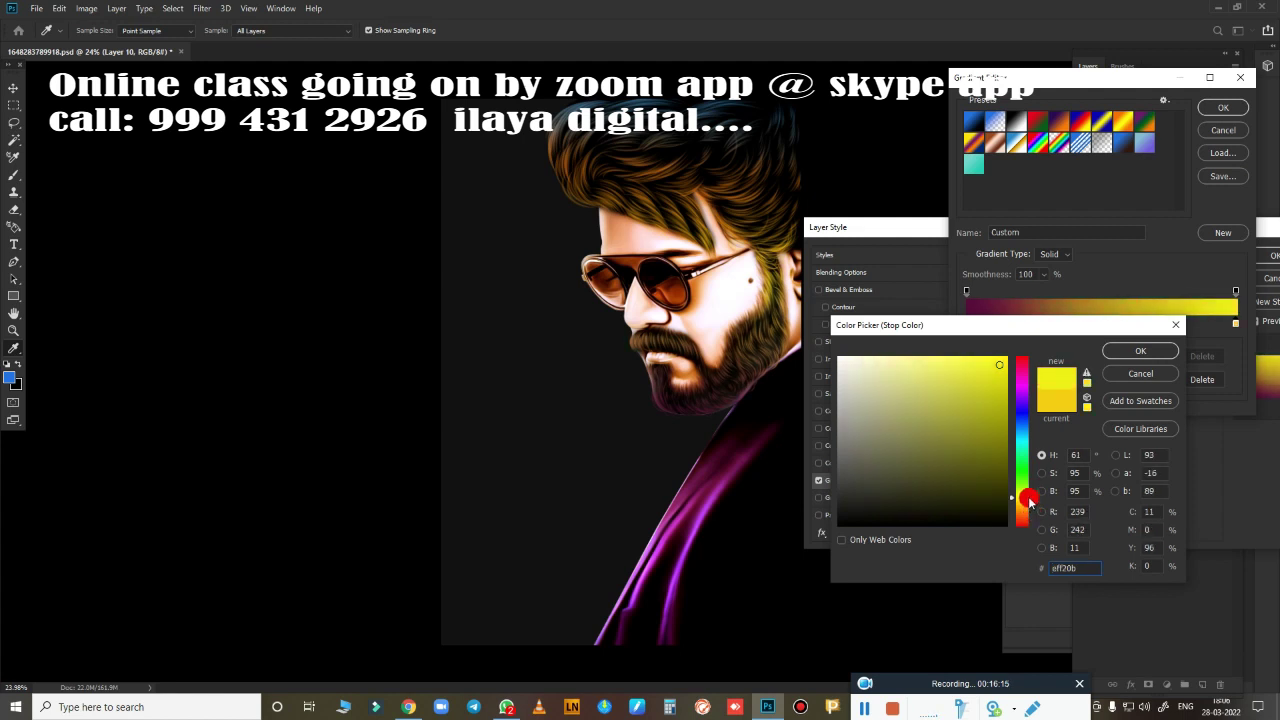
left_click(1110, 350)
left_click(1222, 107)
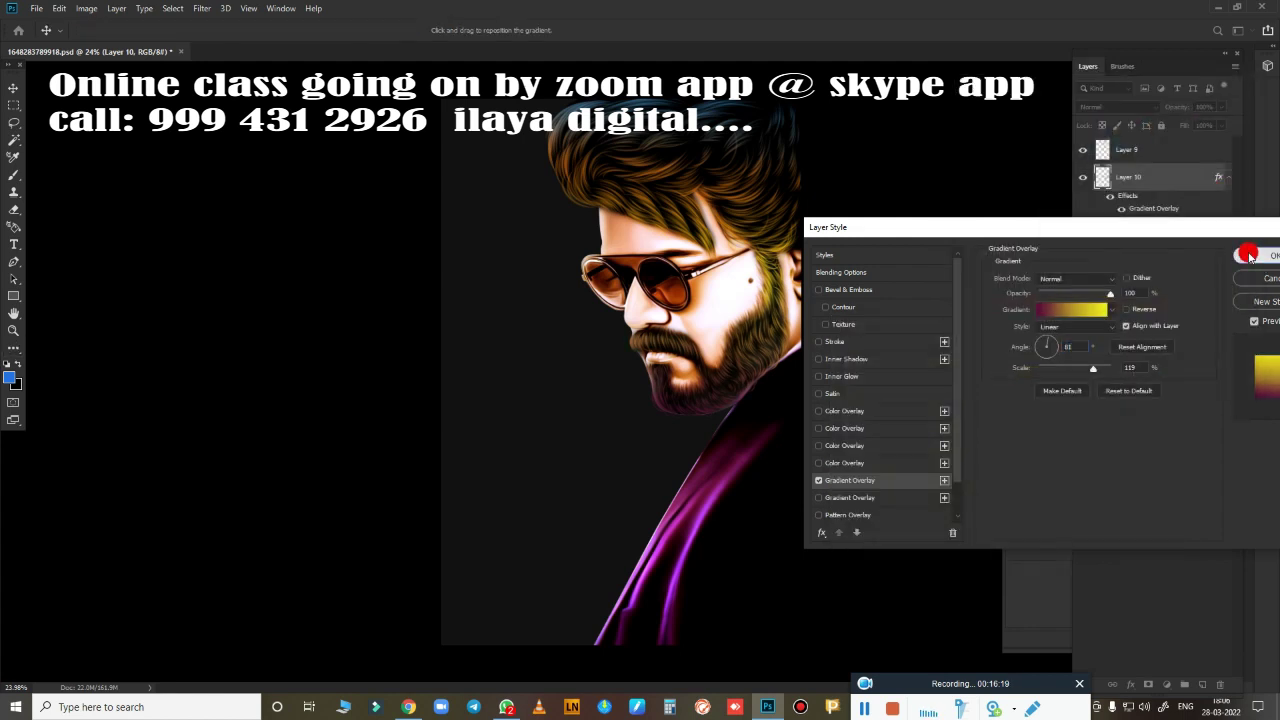
left_click(1250, 254)
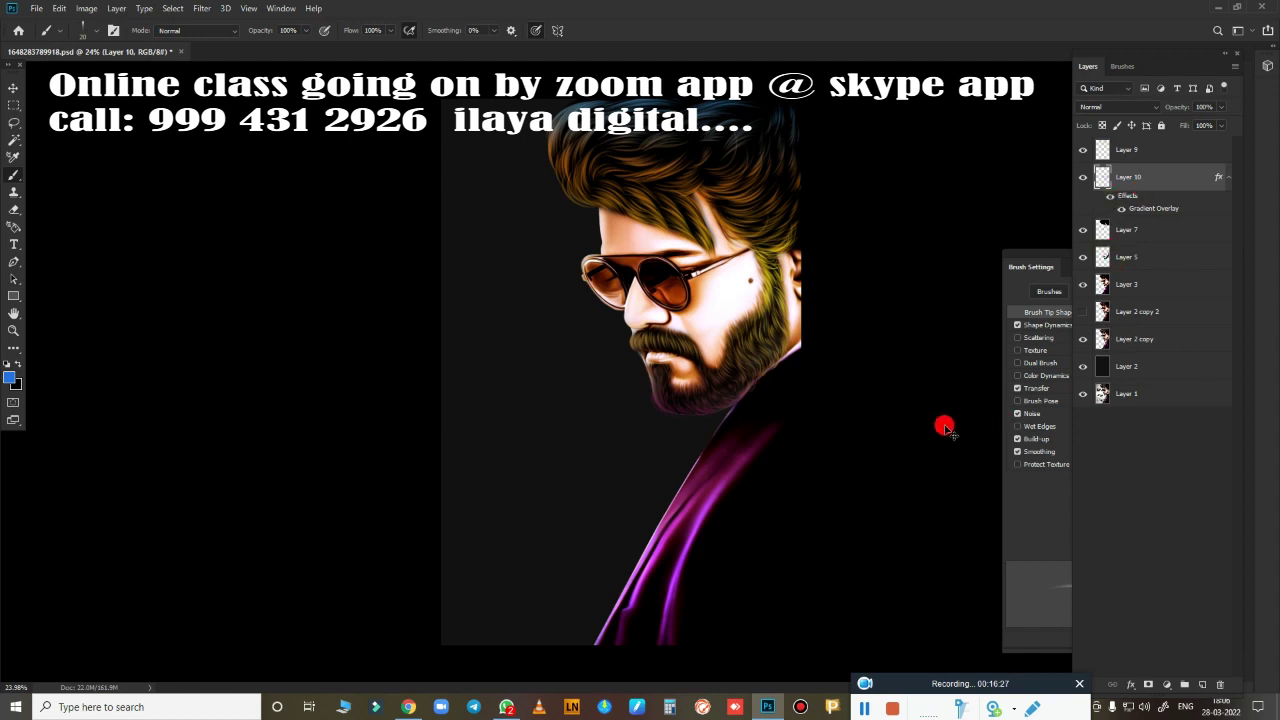
Add a new layer and merge Layer 10 down into it as Layer 11.
left_click(1202, 684)
left_click(1146, 212, "shift")
key("ctrl+e")
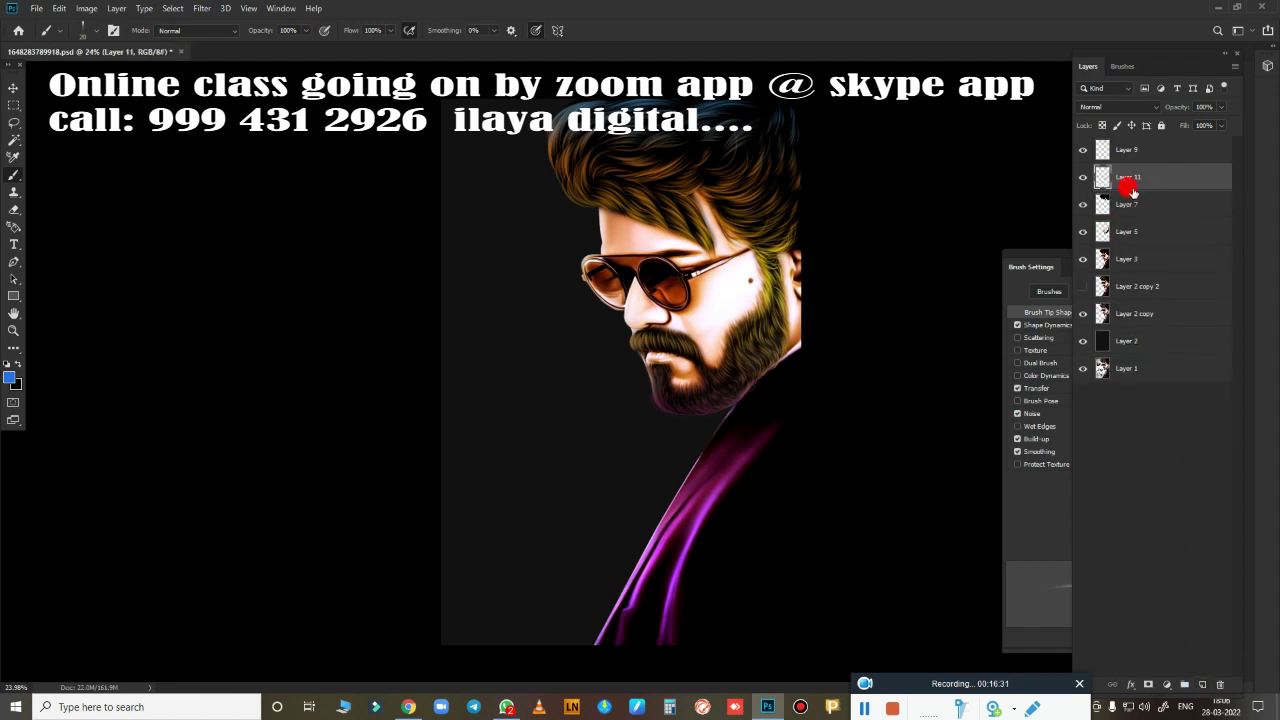
Add a Gradient Overlay to Layer 11 using the Orange, Yellow, Orange preset.
left_click(1131, 684)
left_click(1160, 646)
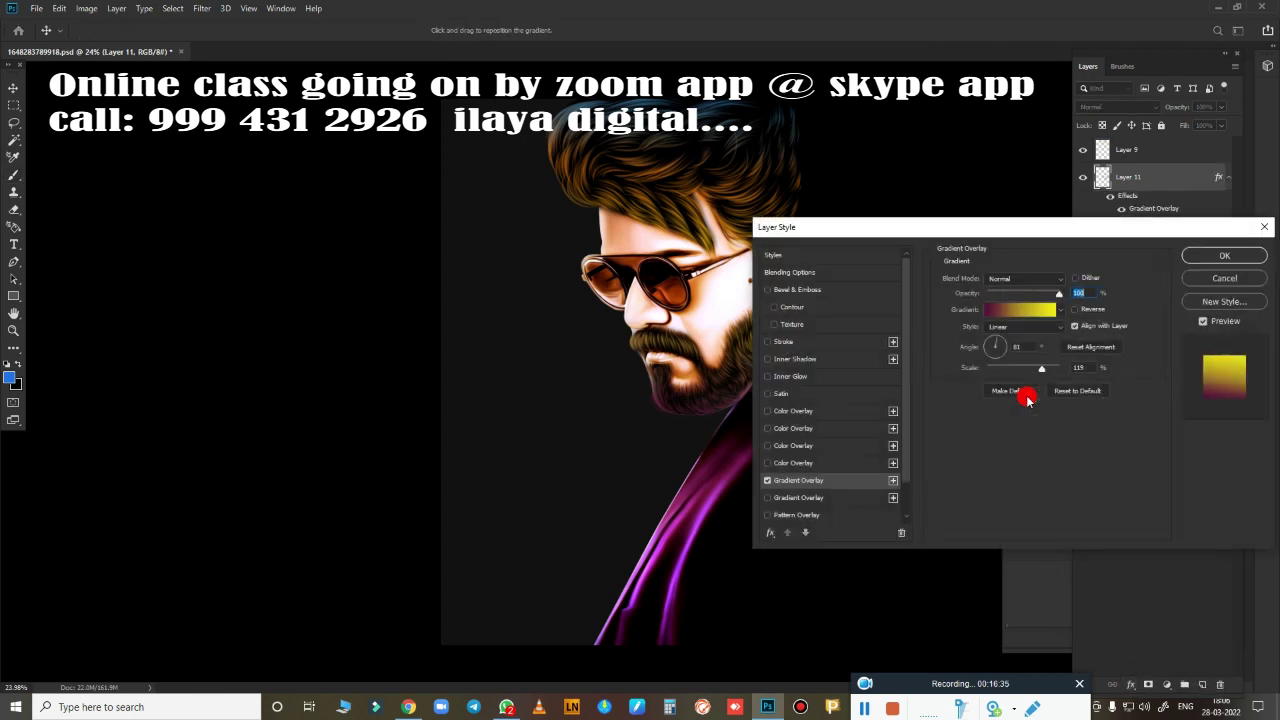
left_click(1022, 313)
left_click(1101, 122)
left_click(1122, 122)
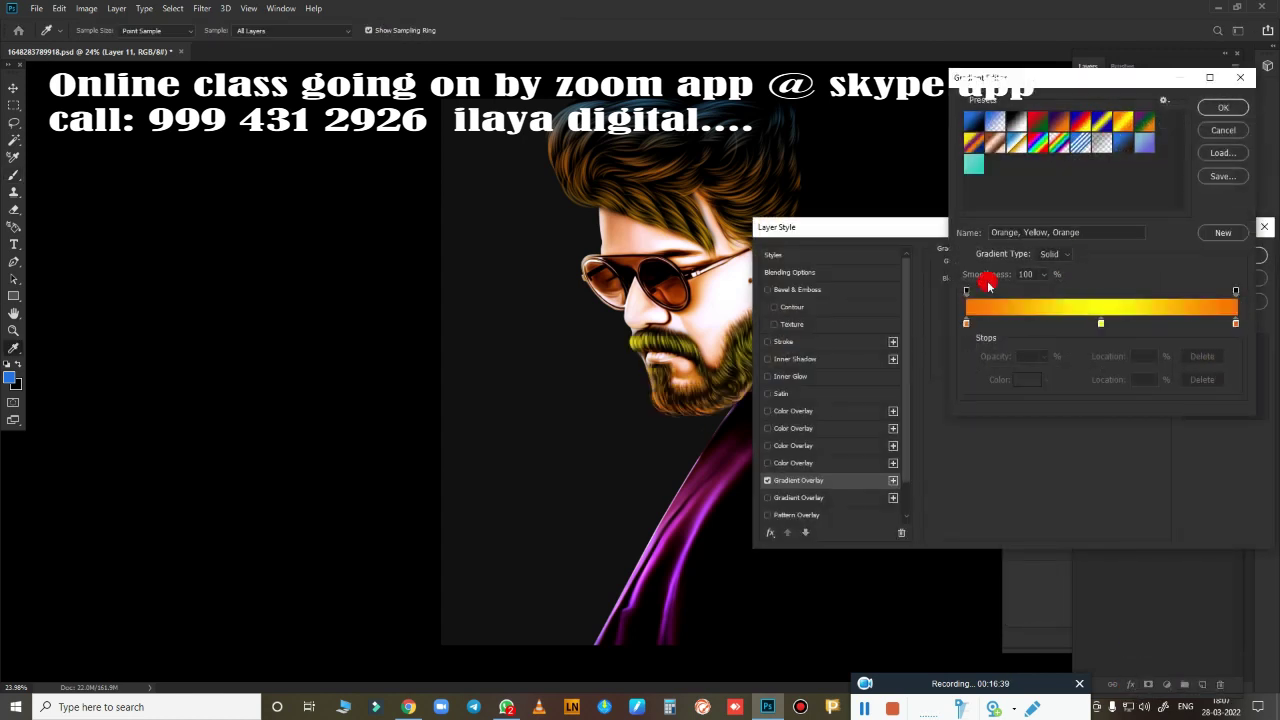
left_click(1145, 123)
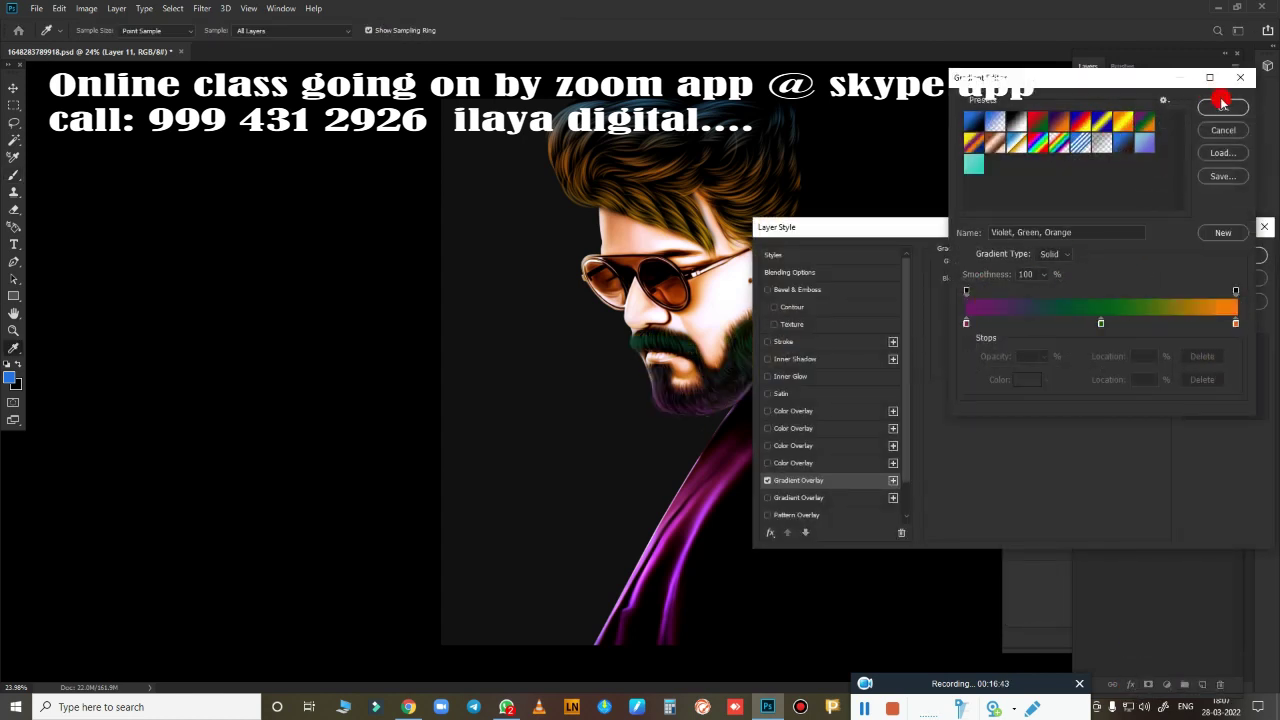
left_click(1122, 122)
left_click(1222, 107)
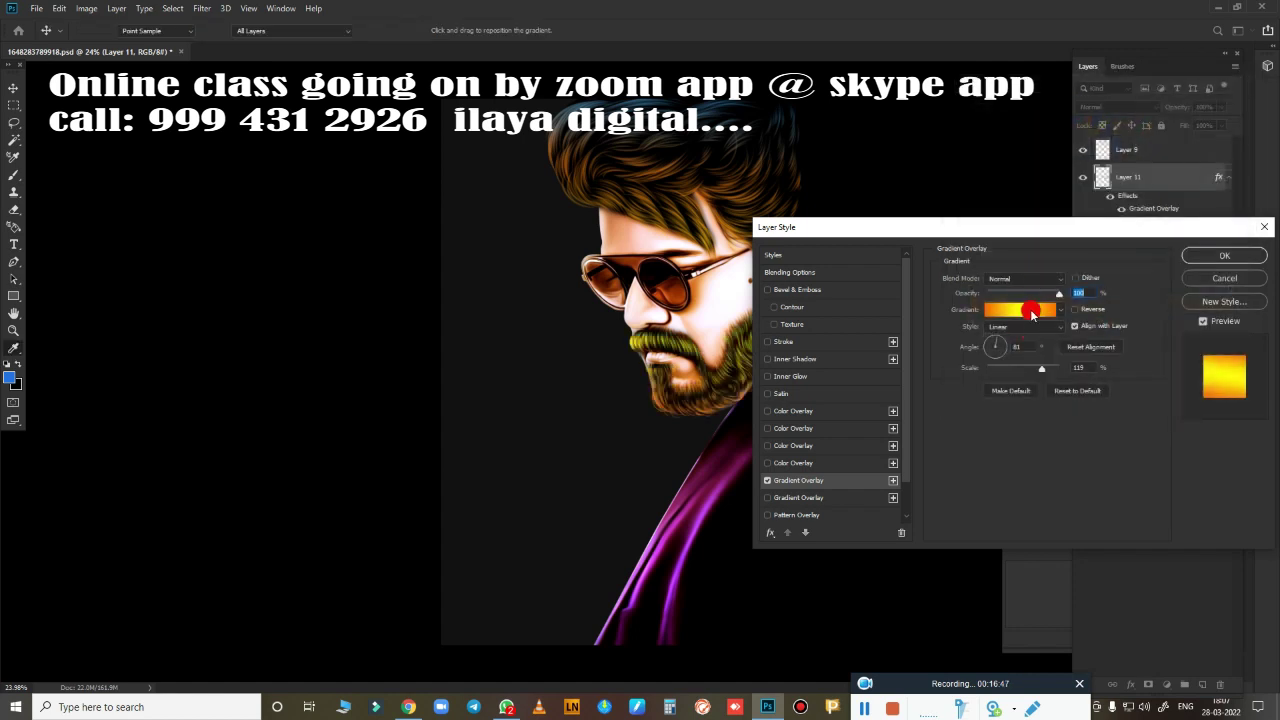
left_click(1030, 310)
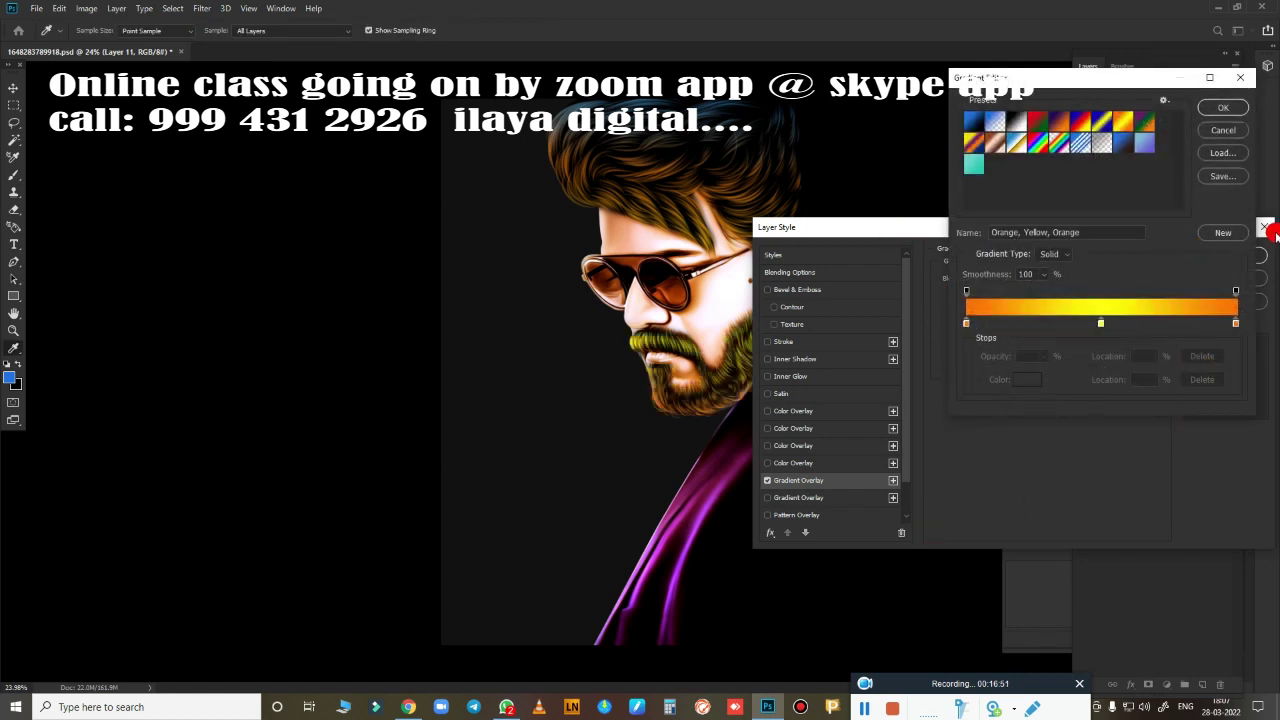
left_click(1222, 130)
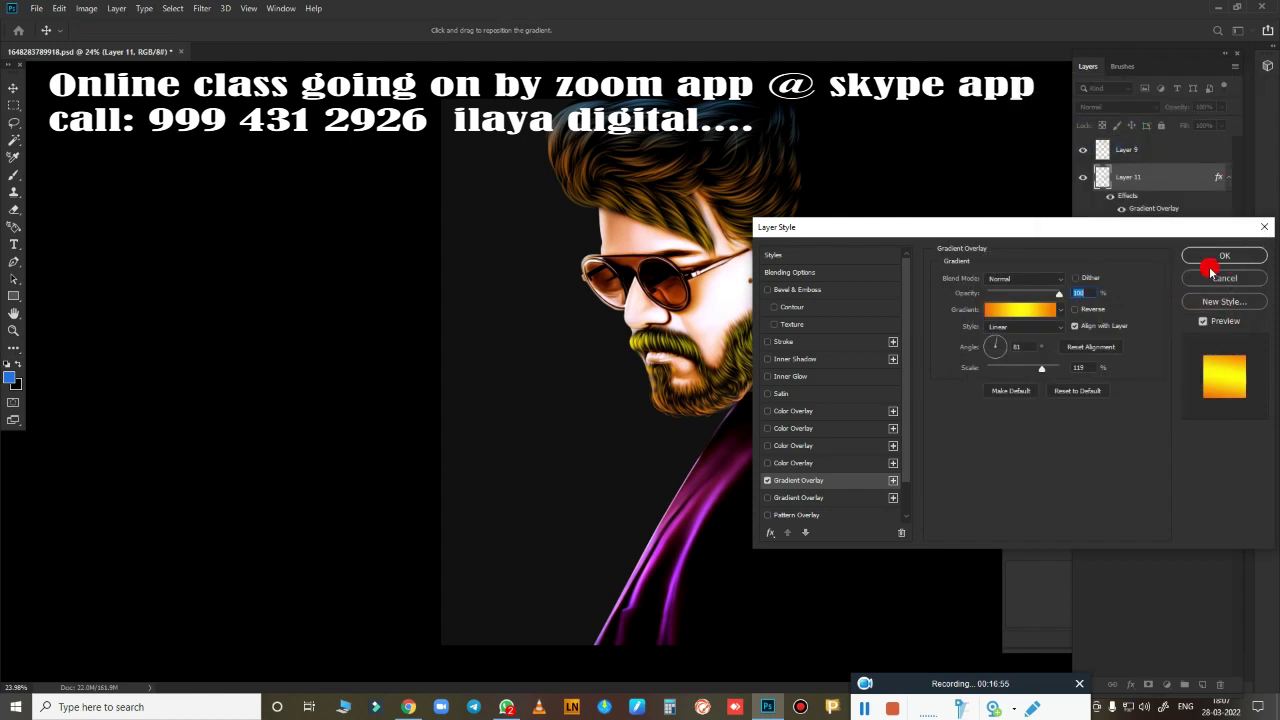
left_click_drag(1177, 222, 1165, 410)
Set the gradient's left stop to dark brown and its right stop to blue.
left_click(1025, 498)
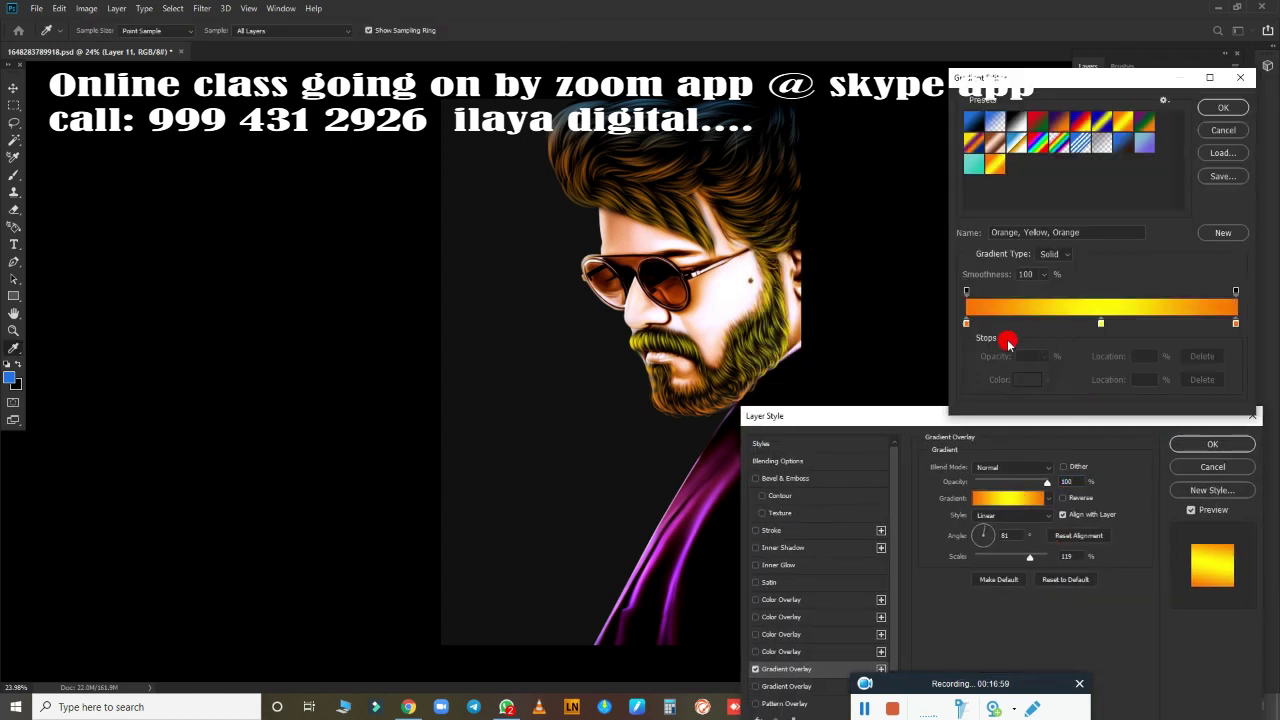
left_click(966, 323)
left_click(1027, 379)
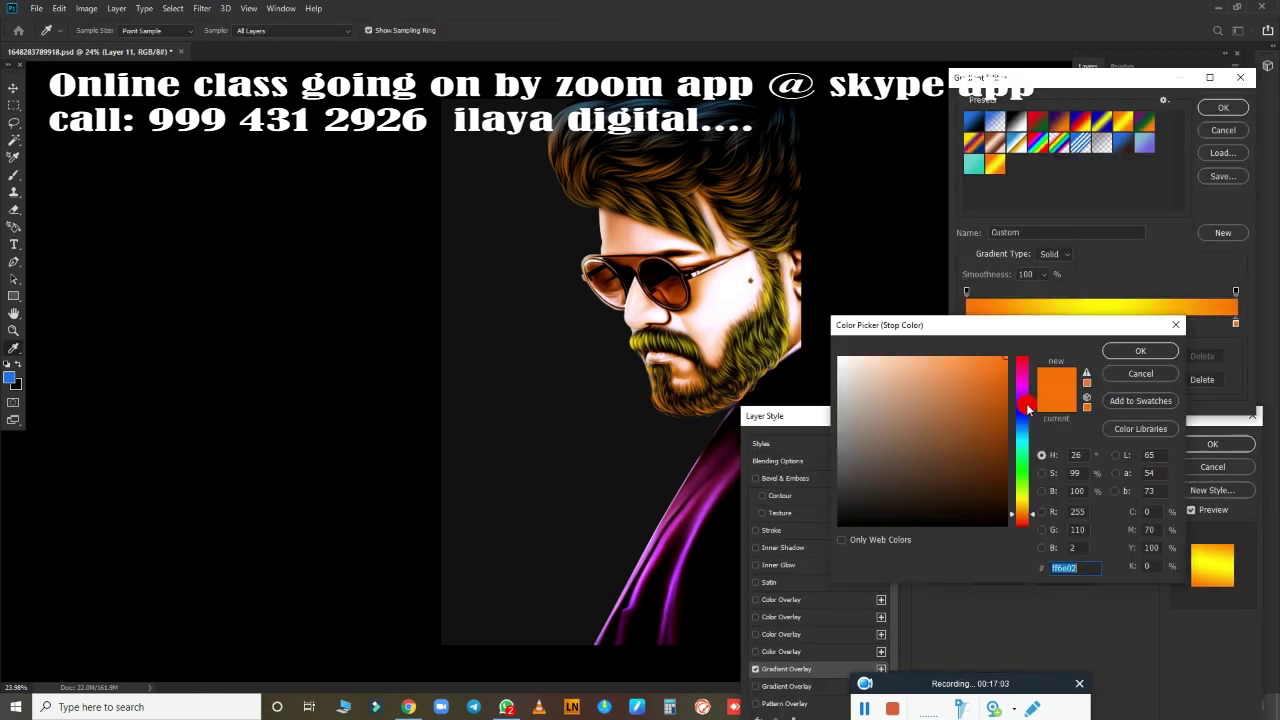
left_click(995, 455)
left_click(1140, 351)
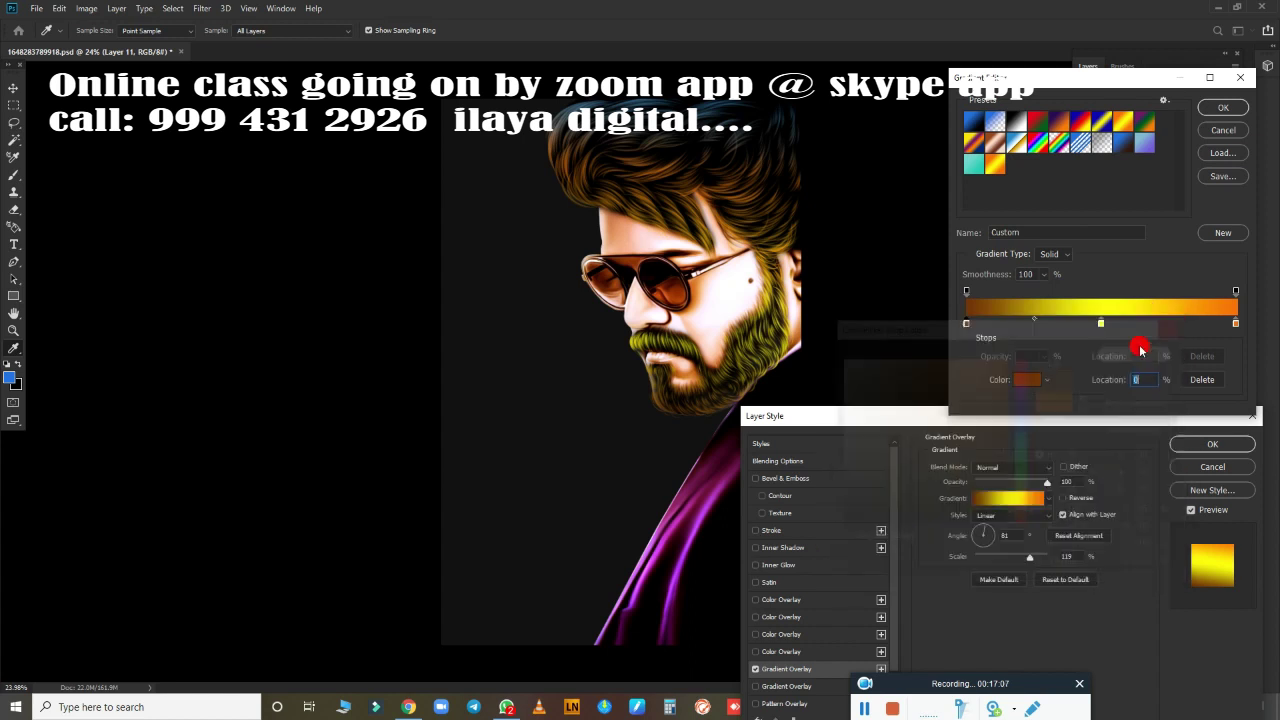
left_click(1235, 323)
left_click(1027, 379)
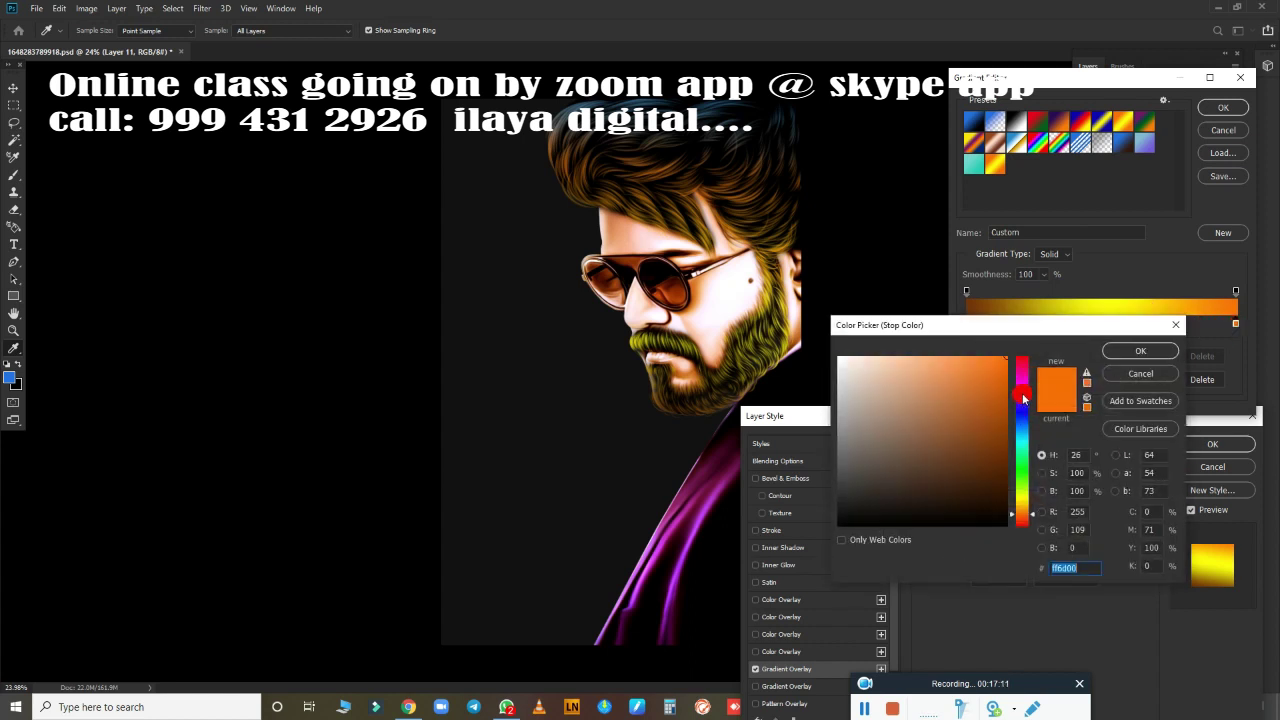
left_click(1022, 393)
mouse_move(1022, 393)
left_mouse_down()
mouse_move(1022, 450)
mouse_move(1022, 436)
left_mouse_up()
left_click(1140, 351)
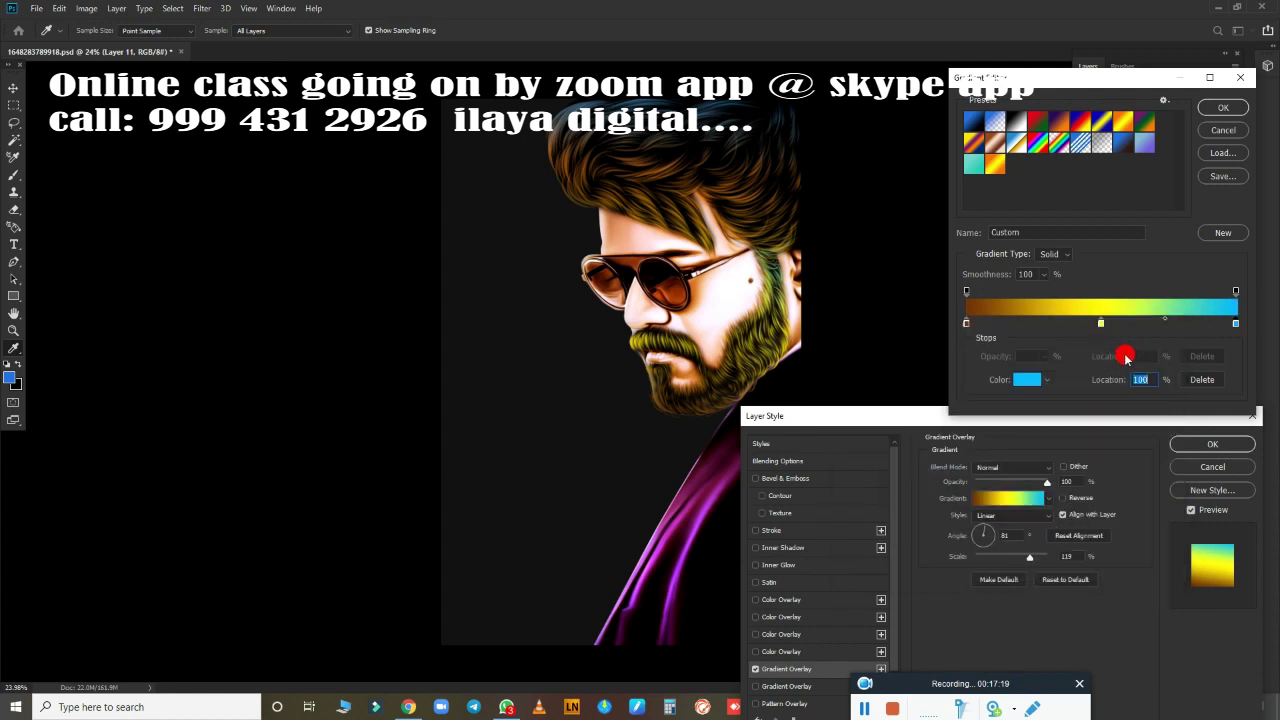
Darken the middle stop to olive #8d8b06 and accept the edited gradient.
left_click(1102, 322)
left_click(1027, 379)
left_click(1000, 432)
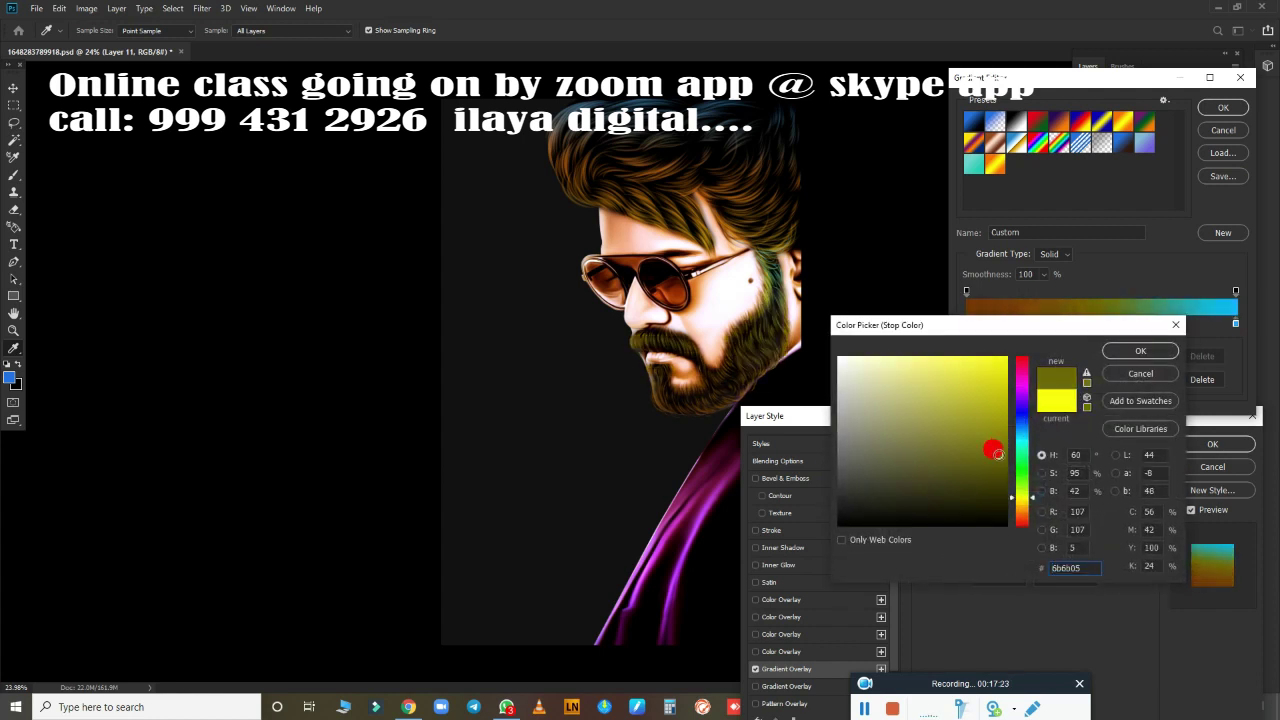
left_click_drag(1018, 497, 1025, 502)
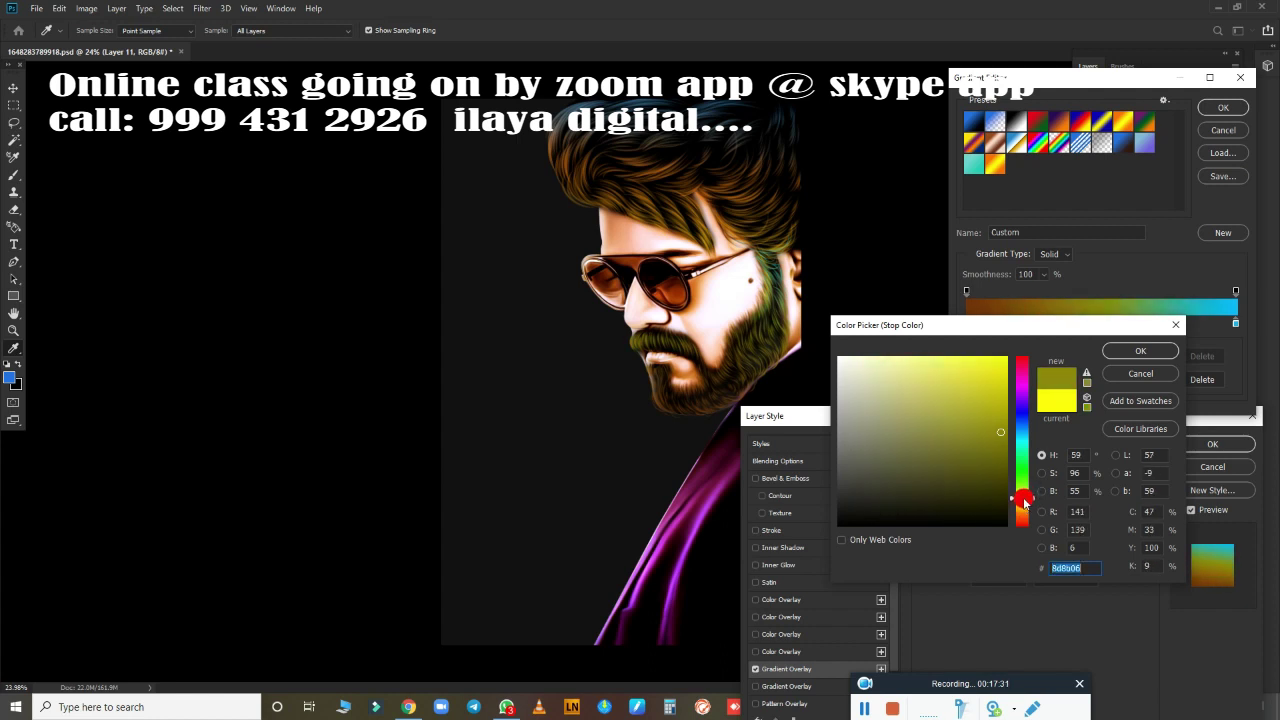
left_click(1141, 350)
left_click(1222, 107)
Apply the gradient overlay to Layer 11 and merge it with a new empty layer into Layer 12.
left_click(1210, 444)
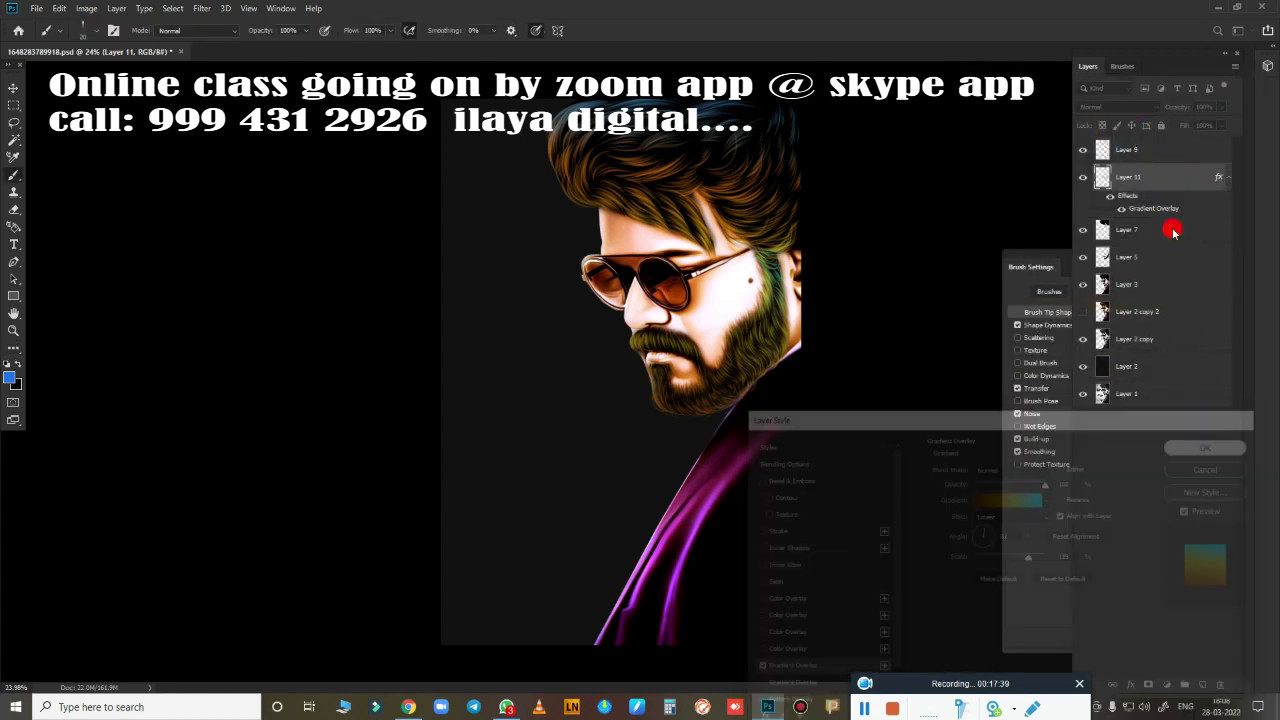
left_click(1202, 684, "ctrl")
left_click(1165, 178)
key("ctrl+e")
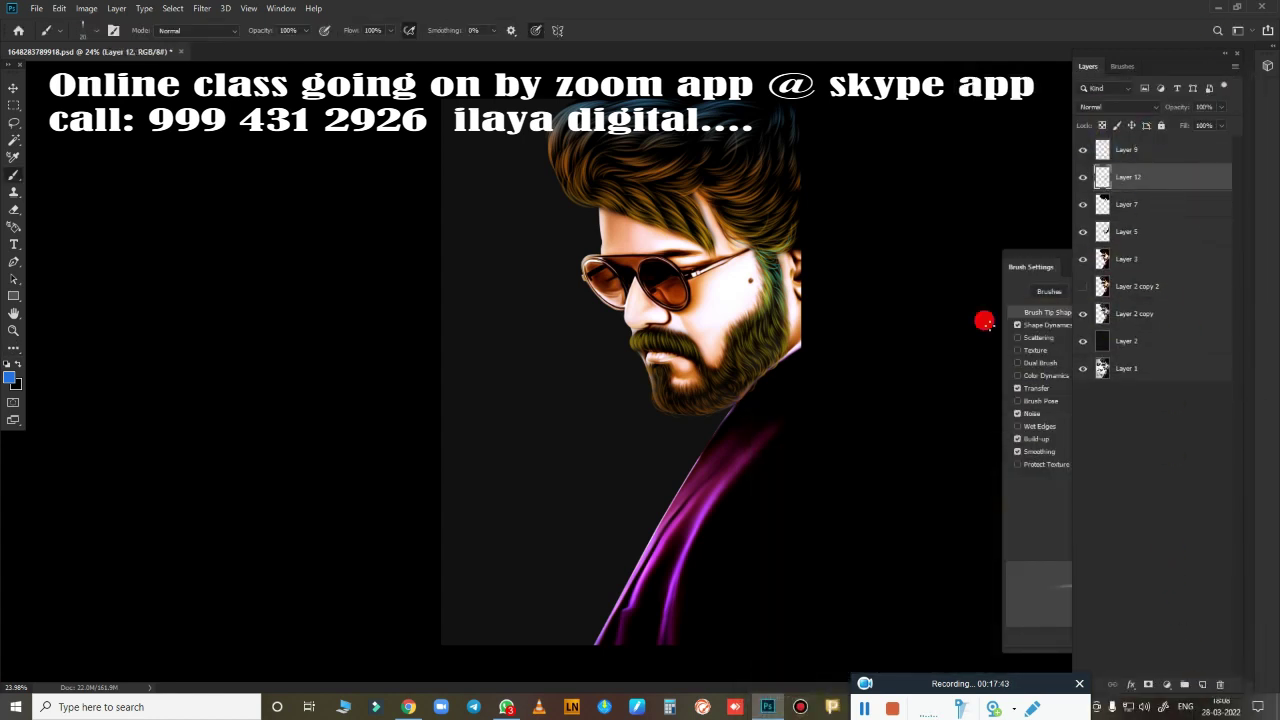
Shift the hue of Layer 12's hair tint with Hue/Saturation.
key("ctrl+u")
mouse_move(968, 398)
left_mouse_down()
mouse_move(948, 408)
mouse_move(986, 413)
mouse_move(965, 418)
left_mouse_up()
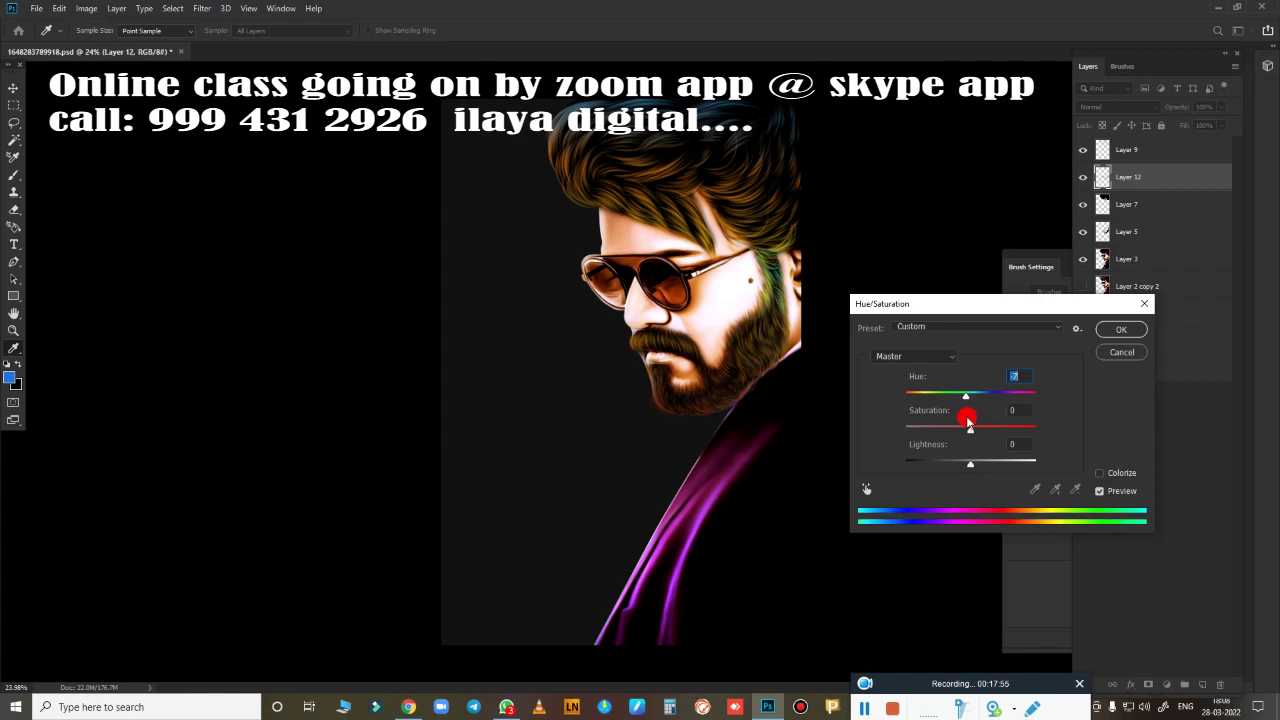
left_click(1121, 329)
key("b")
Select Layer 3, check its effect by toggling visibility, and raise its saturation by +38.
left_click(1175, 258)
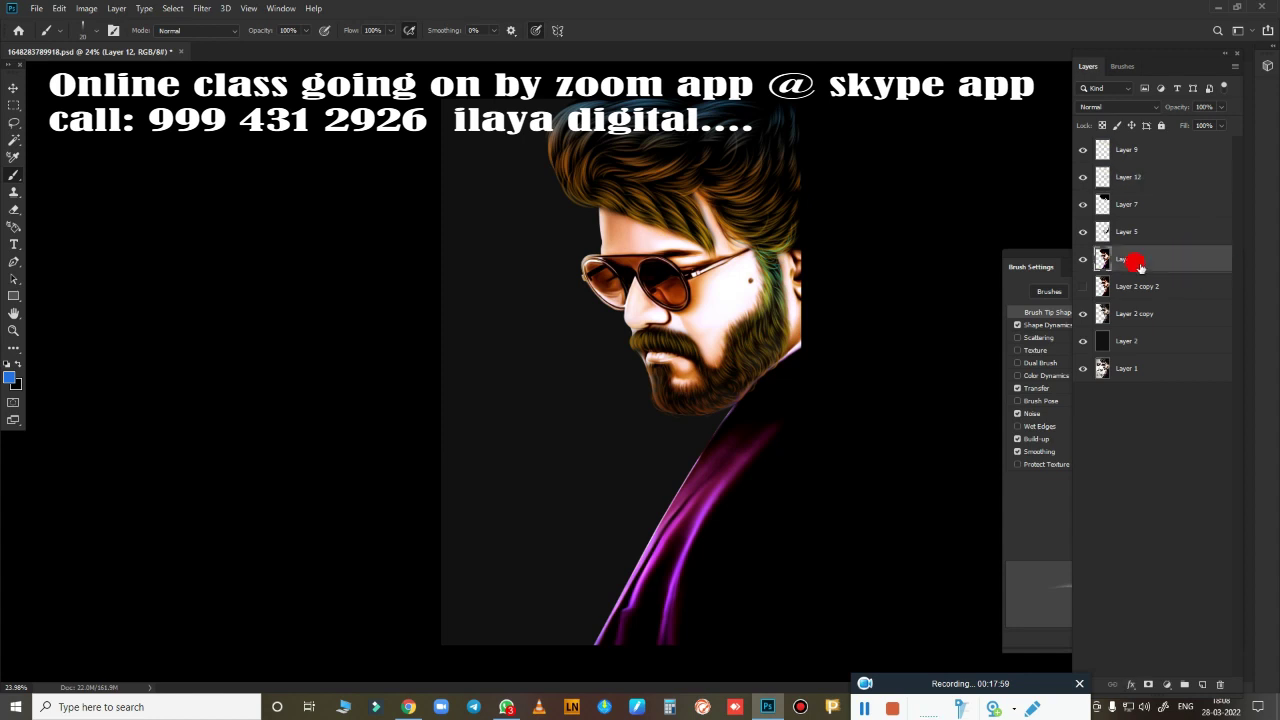
left_click(1082, 258)
left_click(1082, 258)
key("ctrl+u")
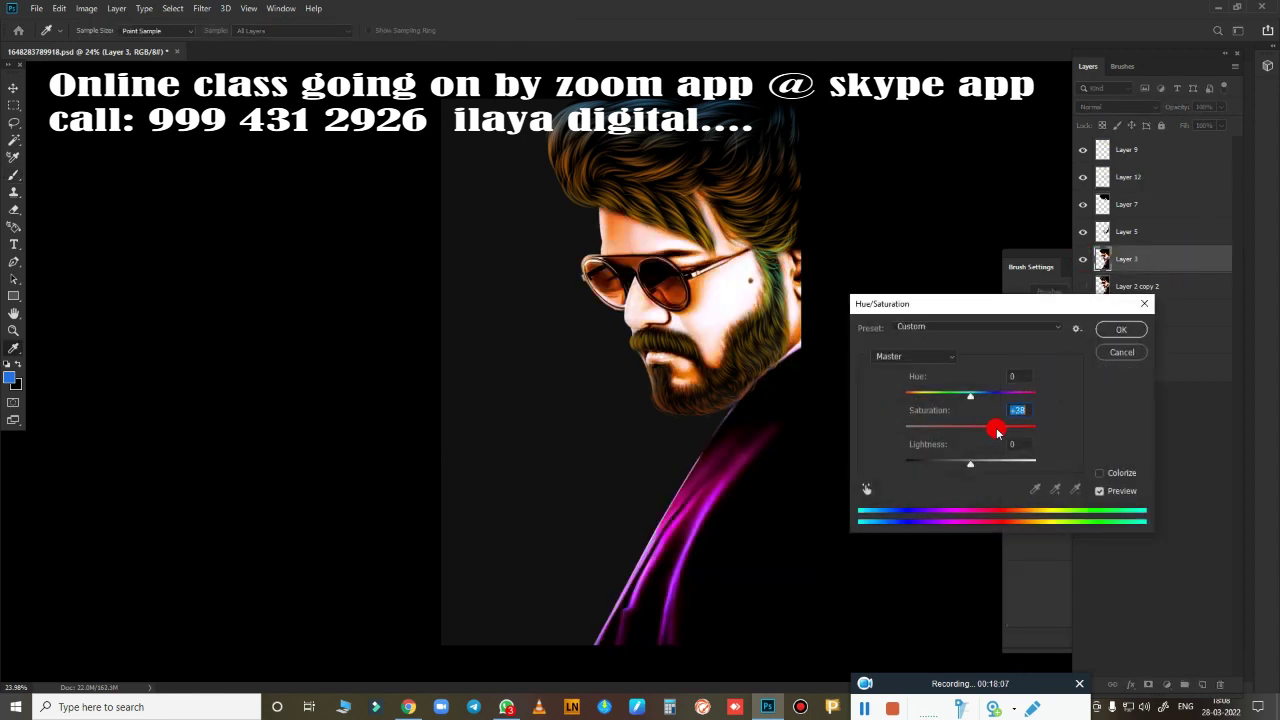
left_click(1112, 331)
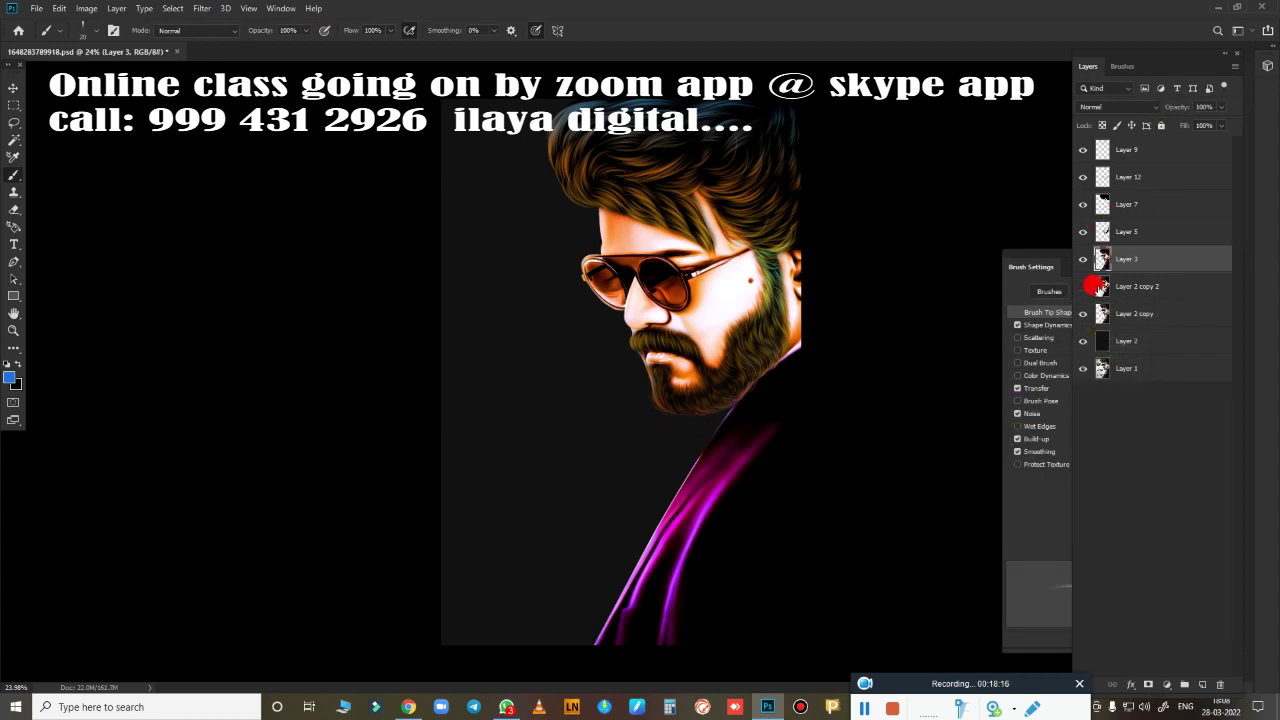
Reselect Layer 12 for brushing and re-dock the brush settings panel beside the layers.
scroll(748, 260, "up", 2)
scroll(721, 273, "up", 3)
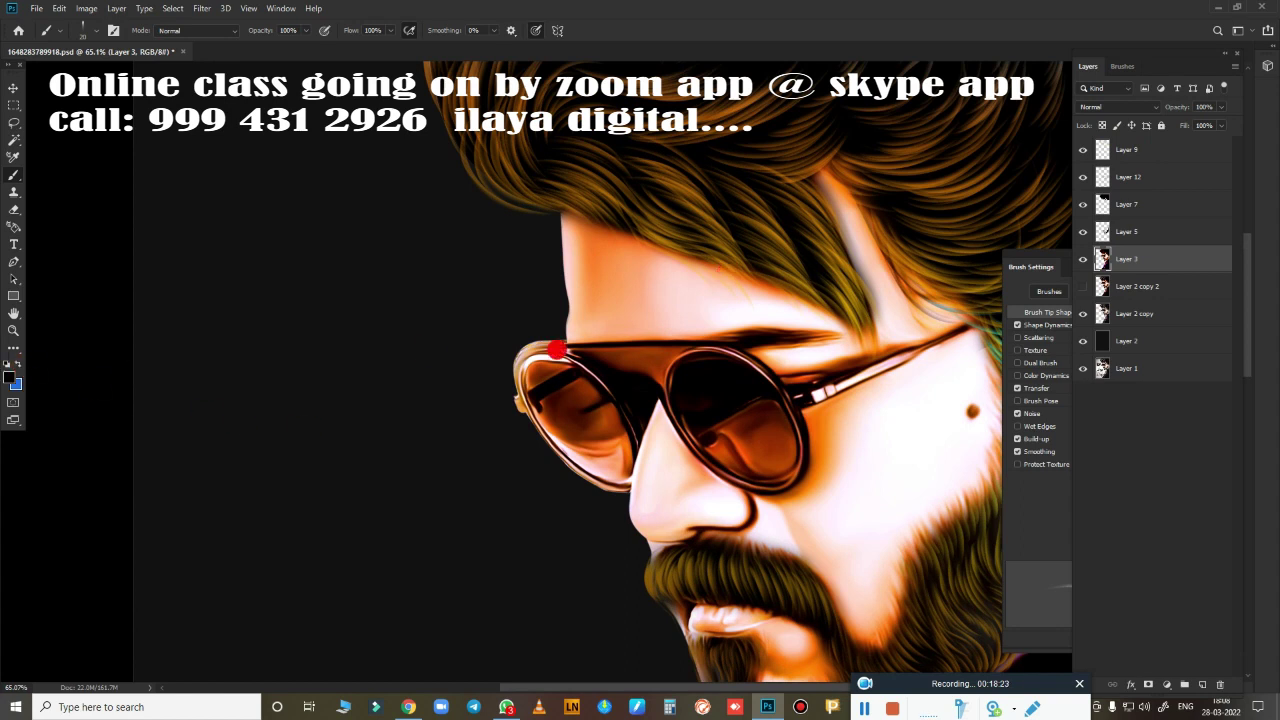
left_click(1163, 183)
mouse_move(1063, 258)
left_mouse_down()
mouse_move(869, 346)
mouse_move(1060, 277)
left_mouse_up()
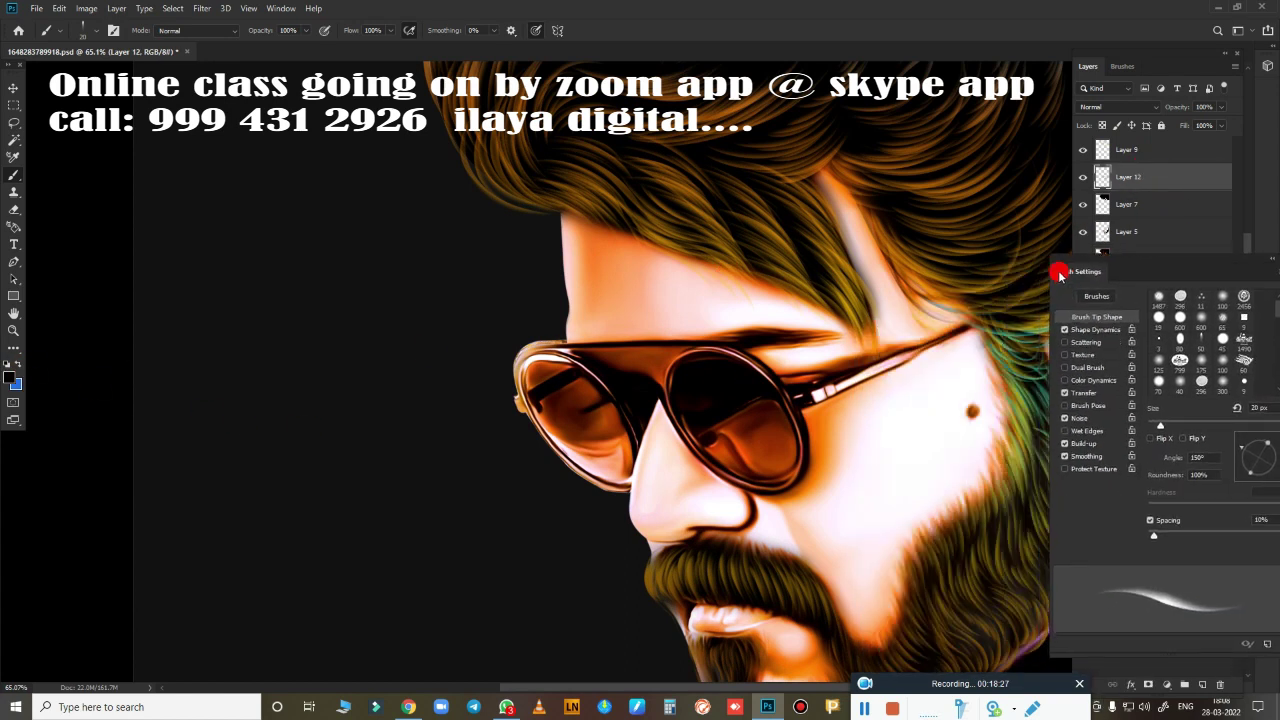
left_click_drag(761, 299, 600, 360)
scroll(600, 360, "up", 1)
scroll(512, 358, "up", 1)
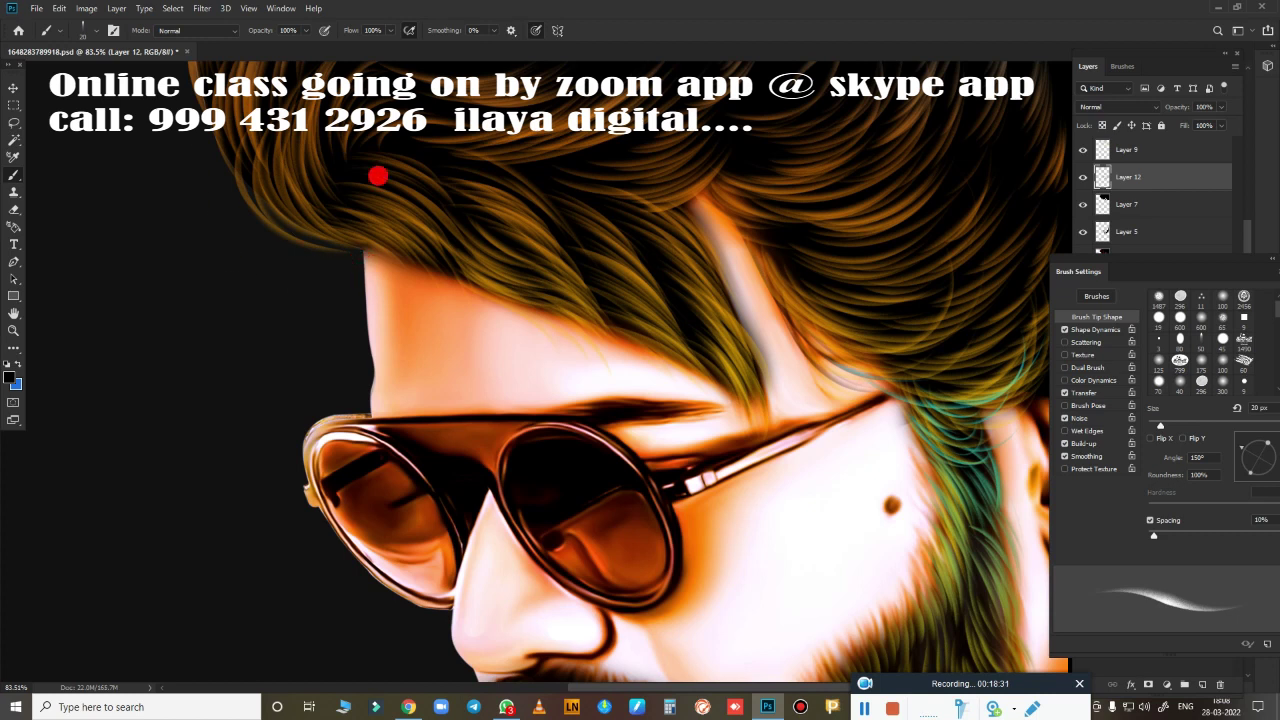
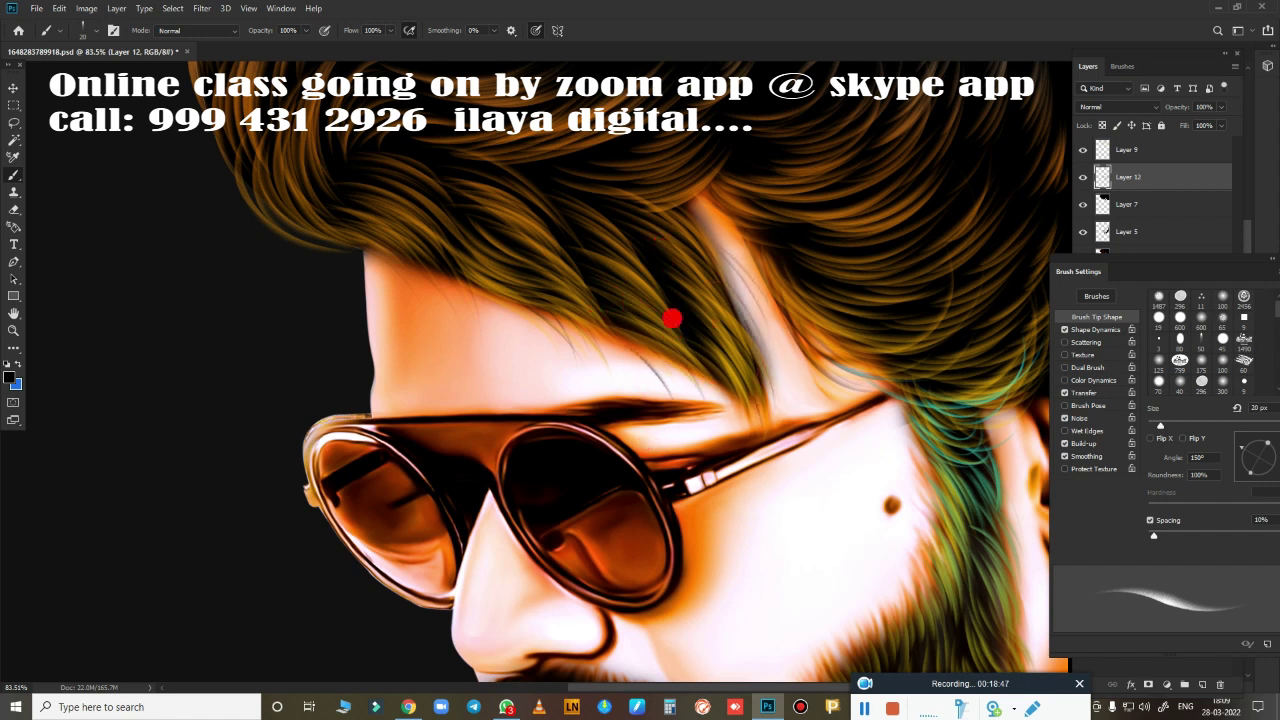
On Layer 3, lasso the lower lip and feather the selection by 15 px.
left_click_drag(766, 517, 603, 240)
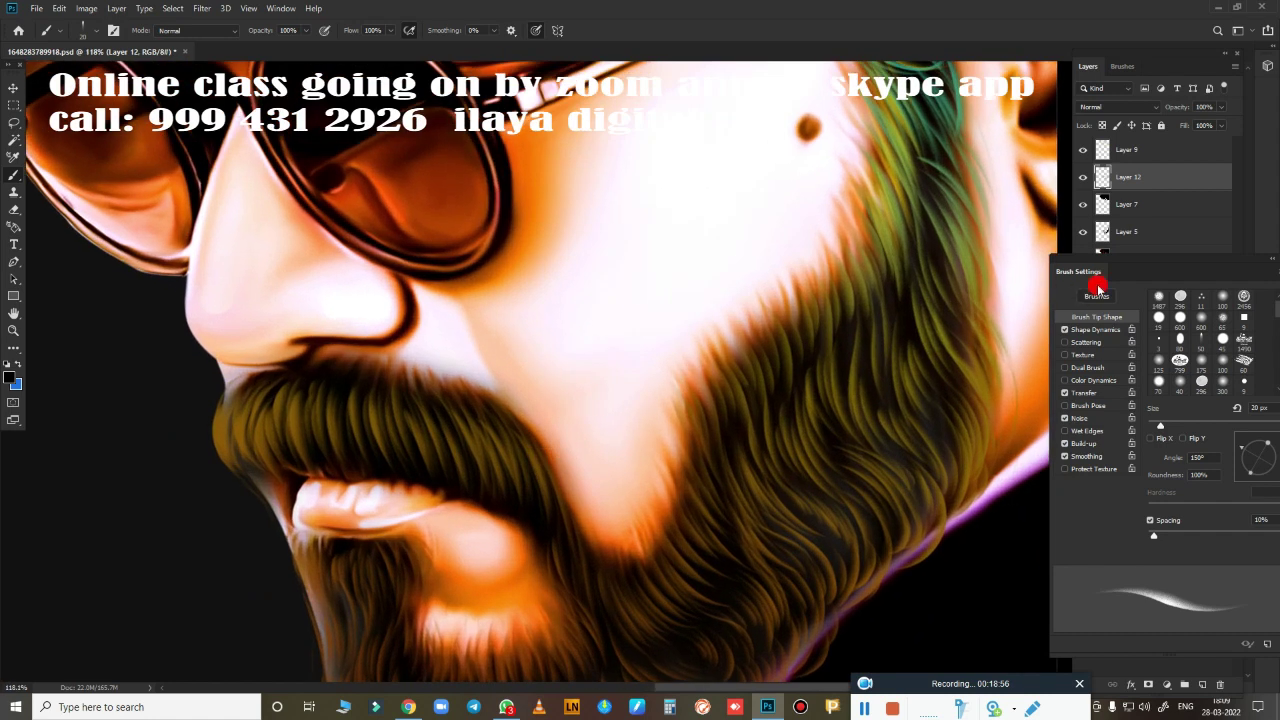
left_click_drag(1094, 262, 1094, 430)
left_click(1130, 259)
scroll(917, 211, "up", 2)
scroll(600, 403, "up", 1)
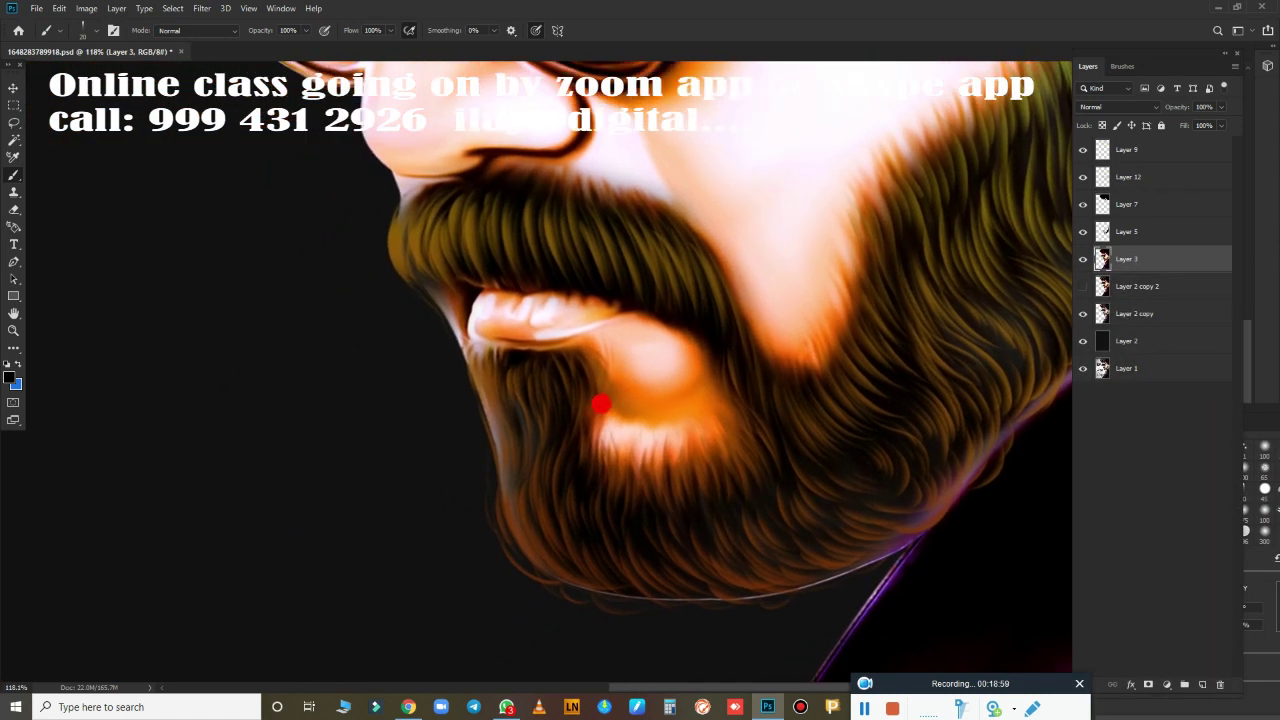
key("l")
mouse_move(564, 334)
left_mouse_down()
mouse_move(471, 312)
mouse_move(564, 334)
left_mouse_up()
key("shift+F6")
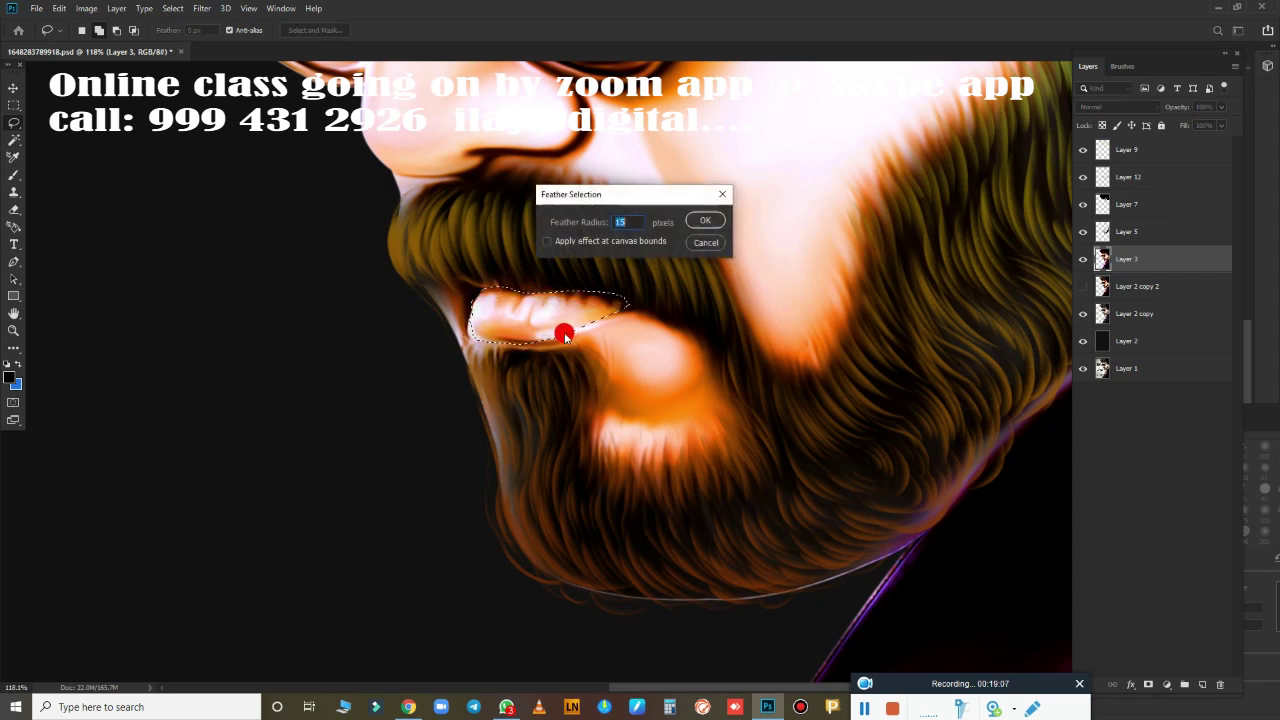
key("Return")
Tint the lip pinker with Curves, raising the RGB black point and adjusting the Green channel.
key("ctrl+m")
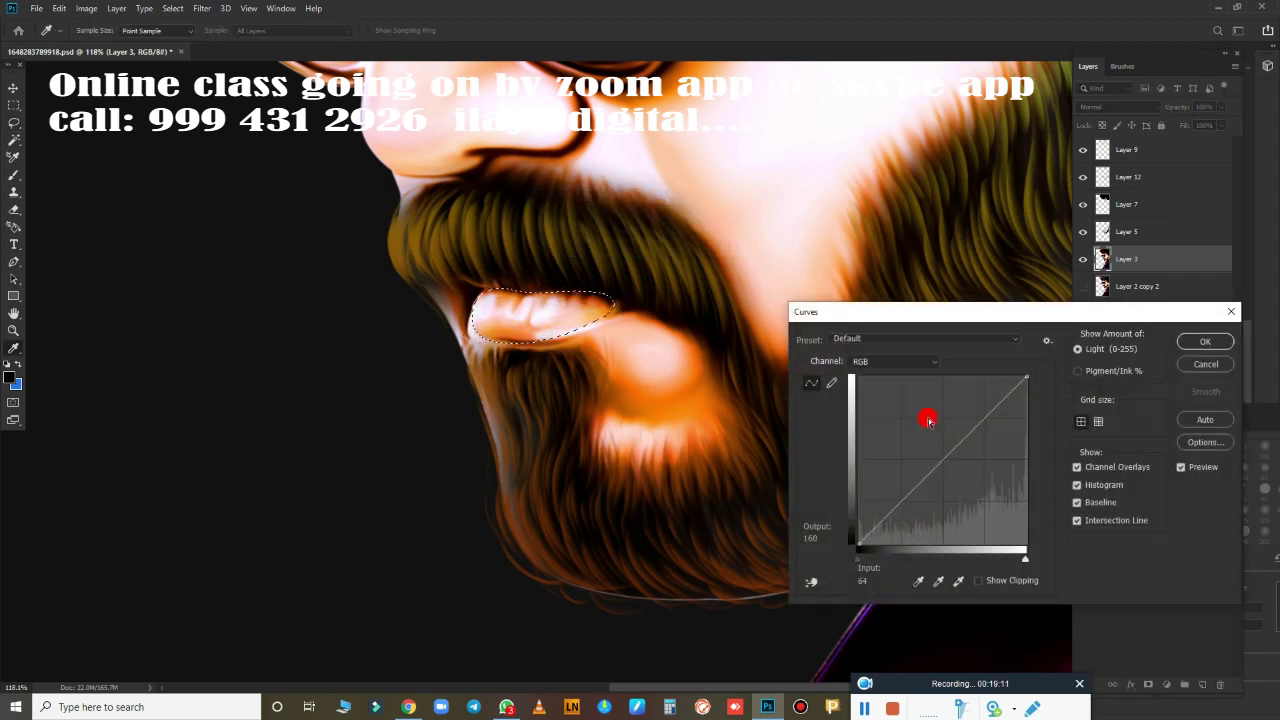
left_click_drag(855, 560, 907, 551)
left_click(895, 361)
left_click(880, 390)
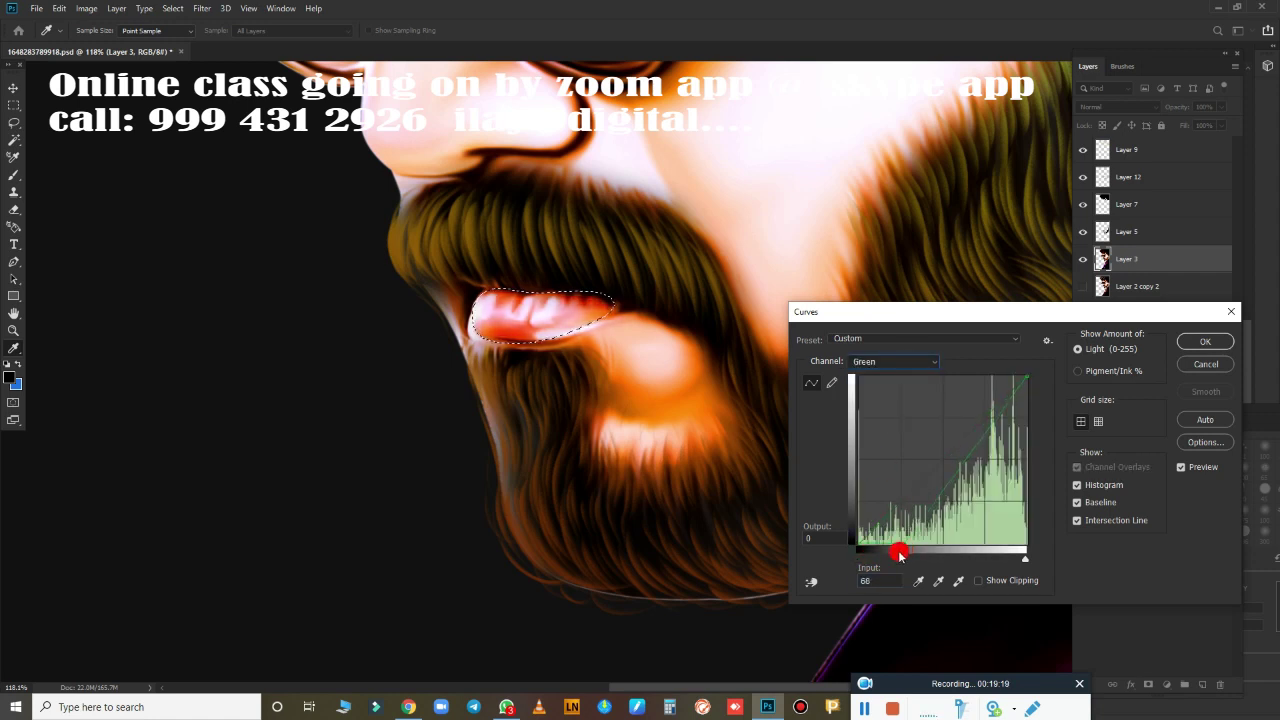
left_click(1205, 341)
key("ctrl+d")
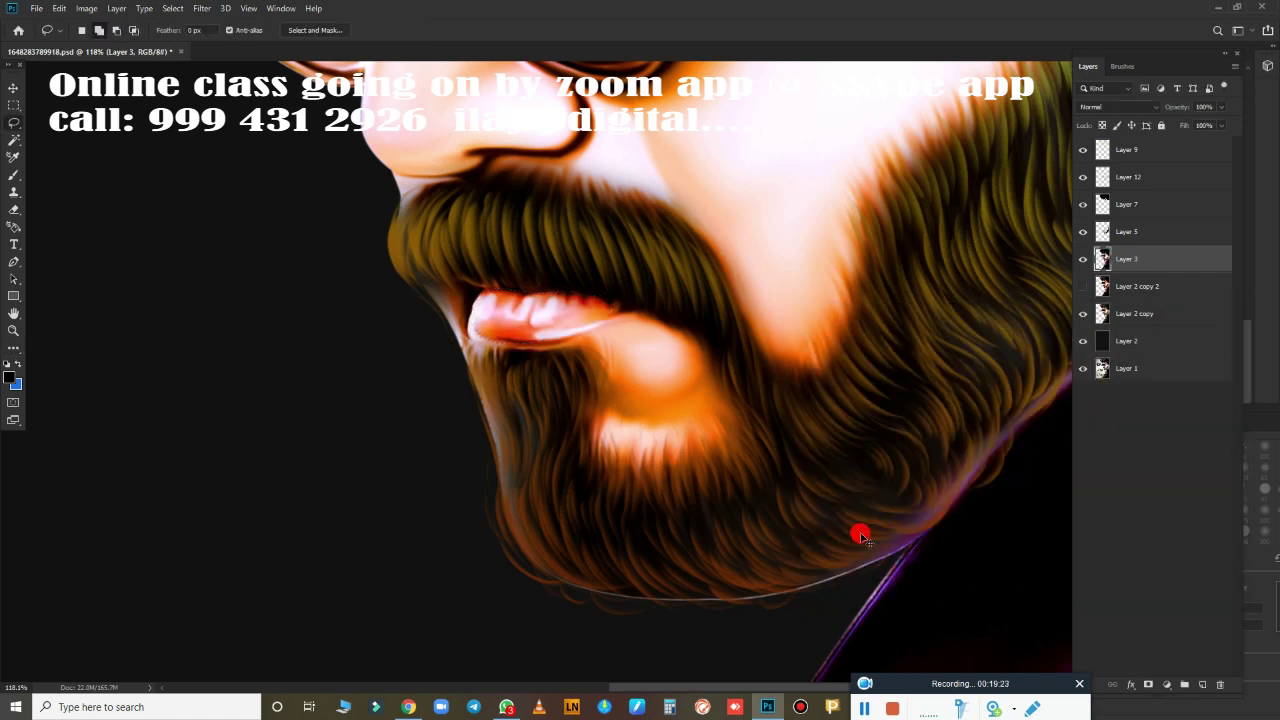
Feather the skin beside the nose by 5 px and apply Color Balance highlights -57, -4, +48.
scroll(862, 536, "down", 5)
scroll(771, 523, "up", 5)
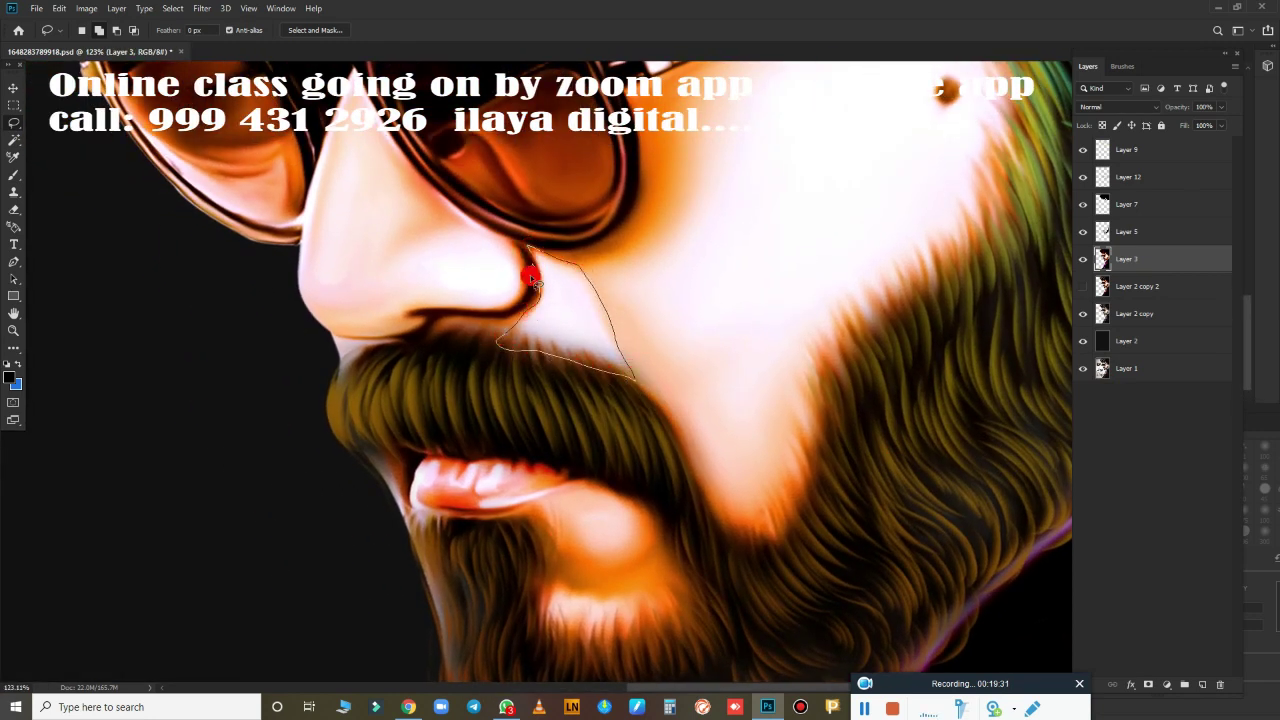
left_click_drag(572, 265, 530, 252)
key("shift+F6")
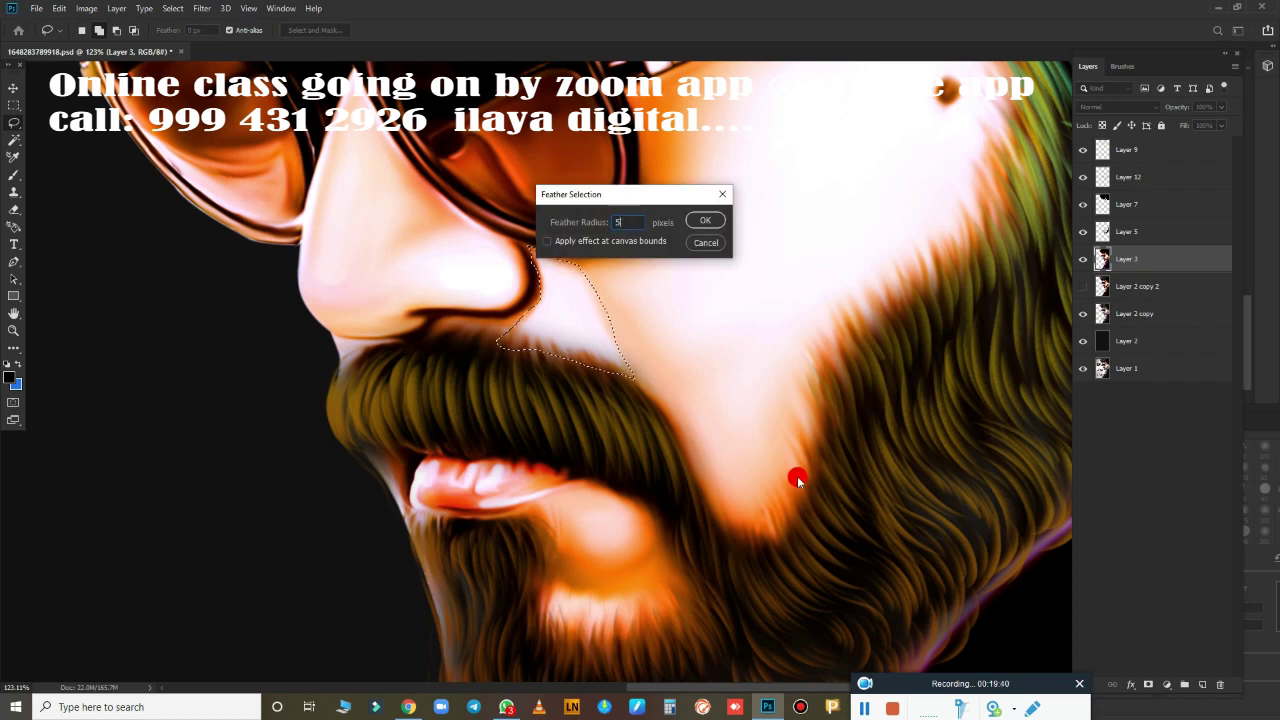
key("Return")
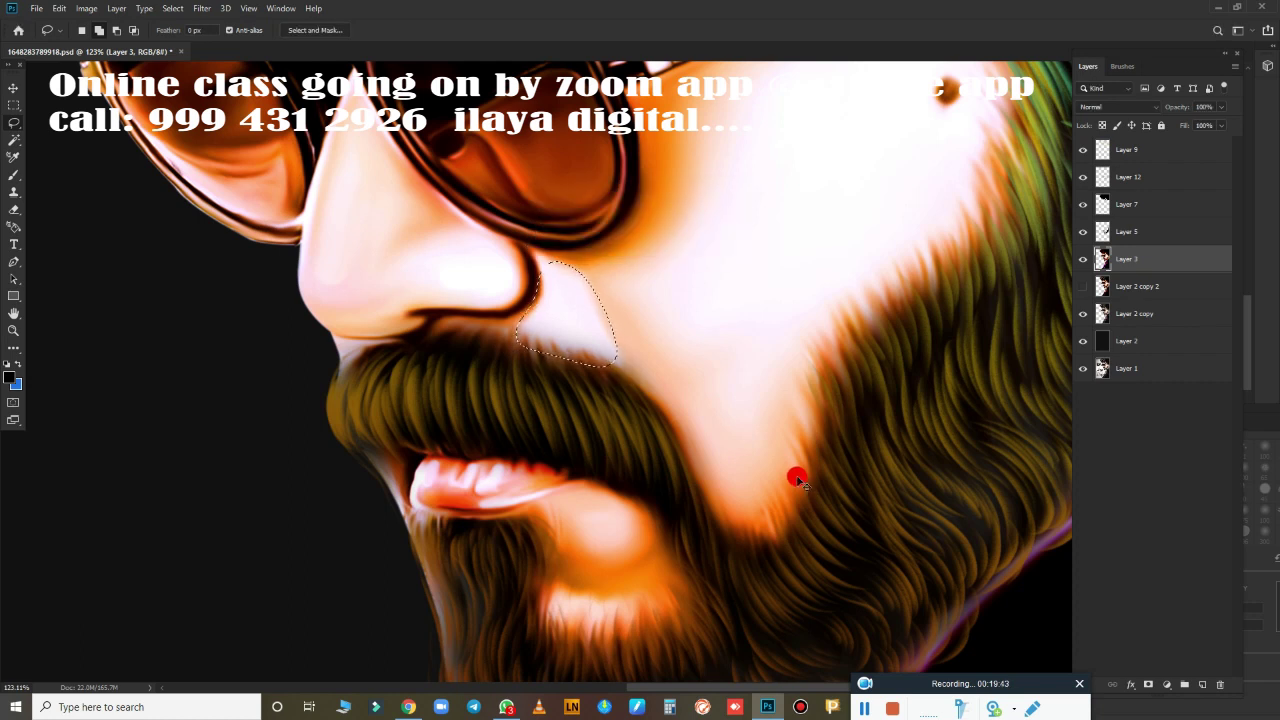
key("ctrl+b")
left_click(1020, 385)
mouse_move(983, 317)
left_mouse_down()
mouse_move(958, 317)
mouse_move(1015, 347)
mouse_move(946, 317)
left_mouse_up()
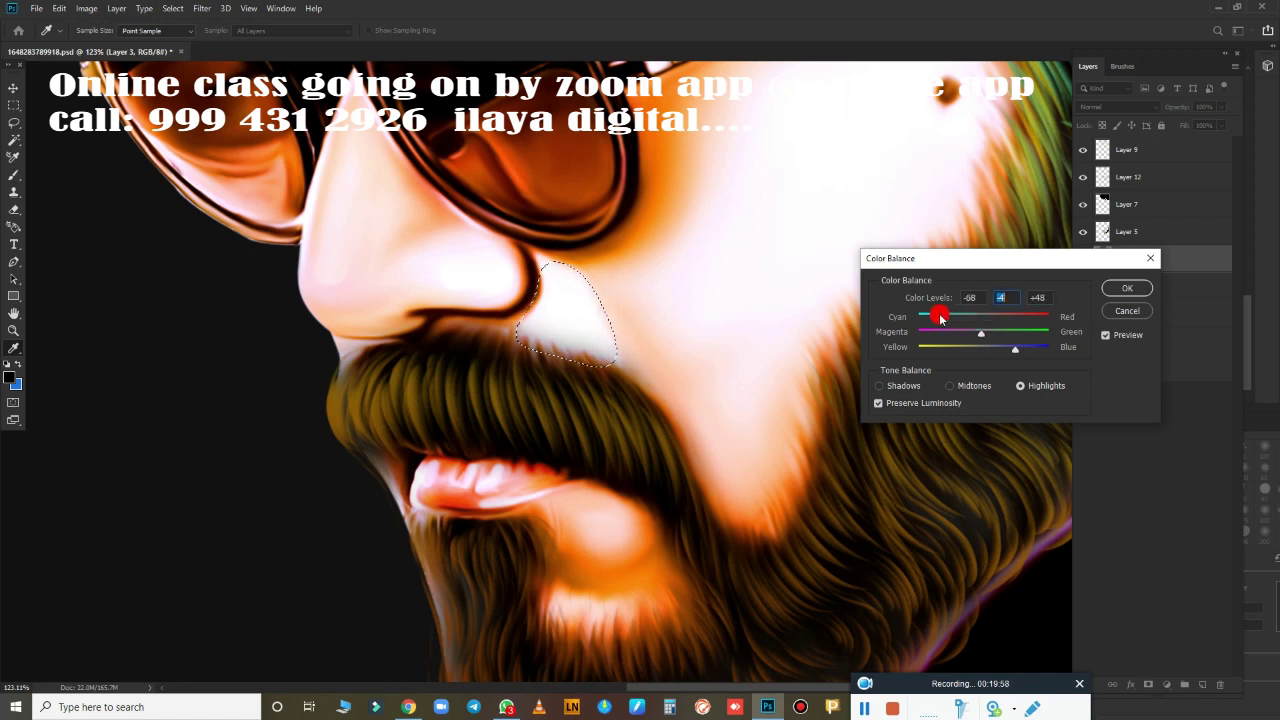
left_click(1126, 288)
scroll(1014, 371, "down", 2)
Group Layers 9, 12, 7, 5 and Layer 2 copy 2 into Group 1.
scroll(751, 463, "down", 3)
scroll(748, 434, "up", 2)
scroll(800, 435, "up", 2)
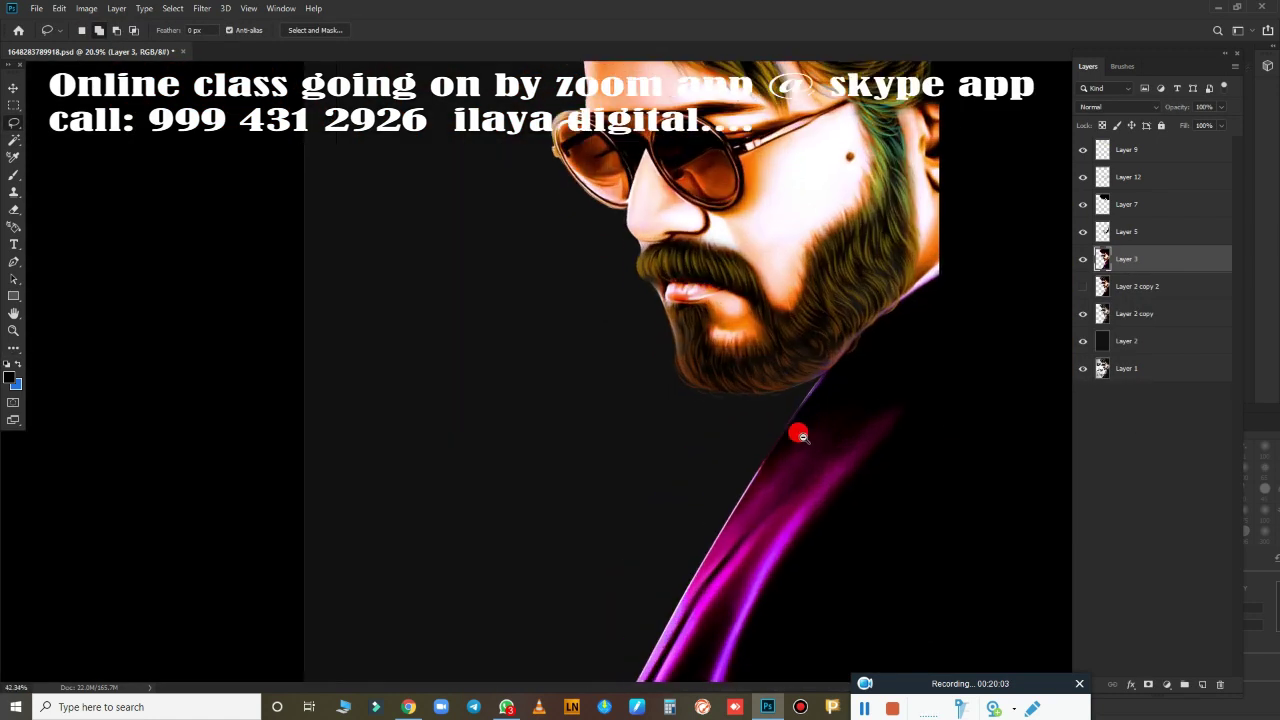
scroll(800, 435, "down", 2)
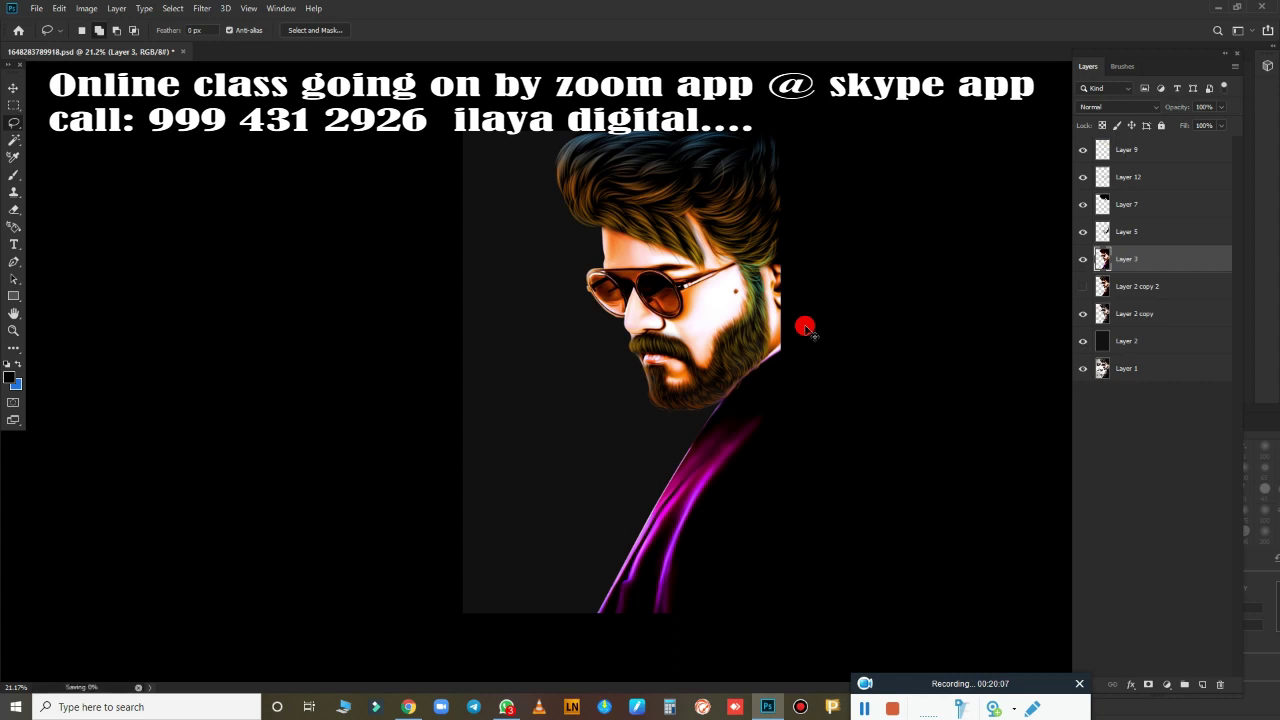
left_click(1155, 151, "ctrl")
left_click(1153, 179, "ctrl")
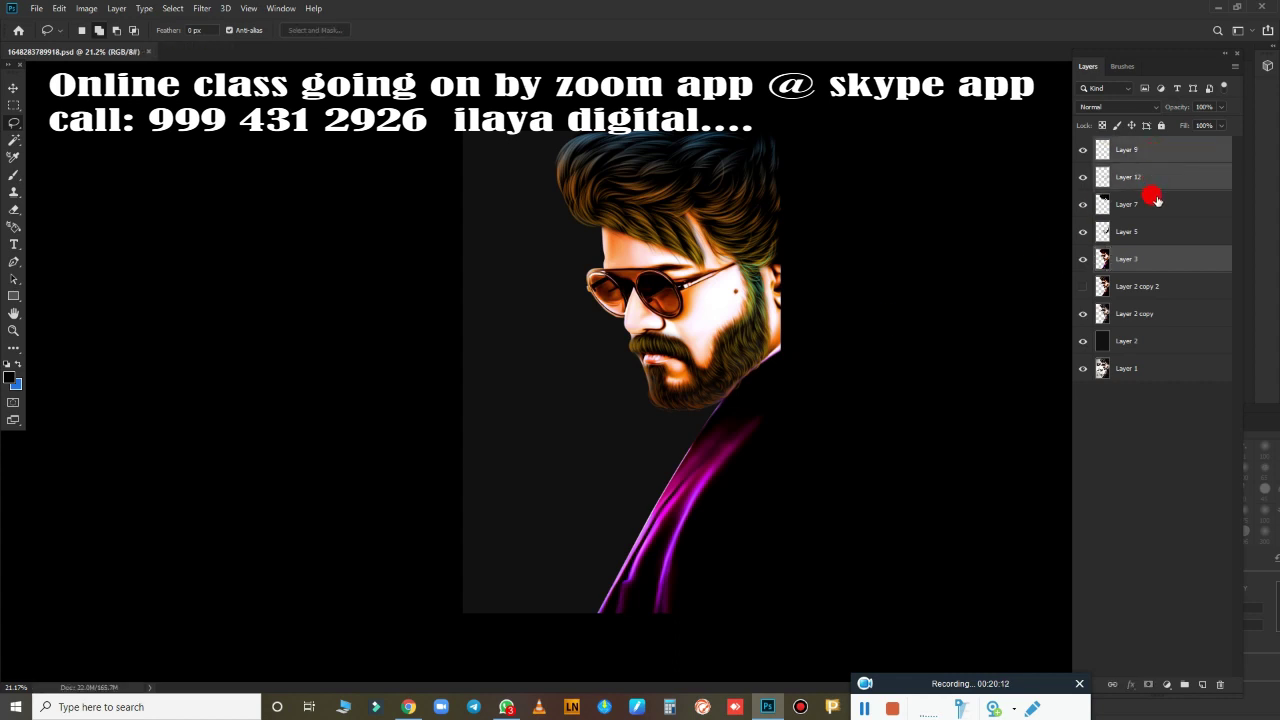
left_click(1153, 204, "ctrl")
left_click(1153, 231, "ctrl")
left_click(1150, 286, "ctrl")
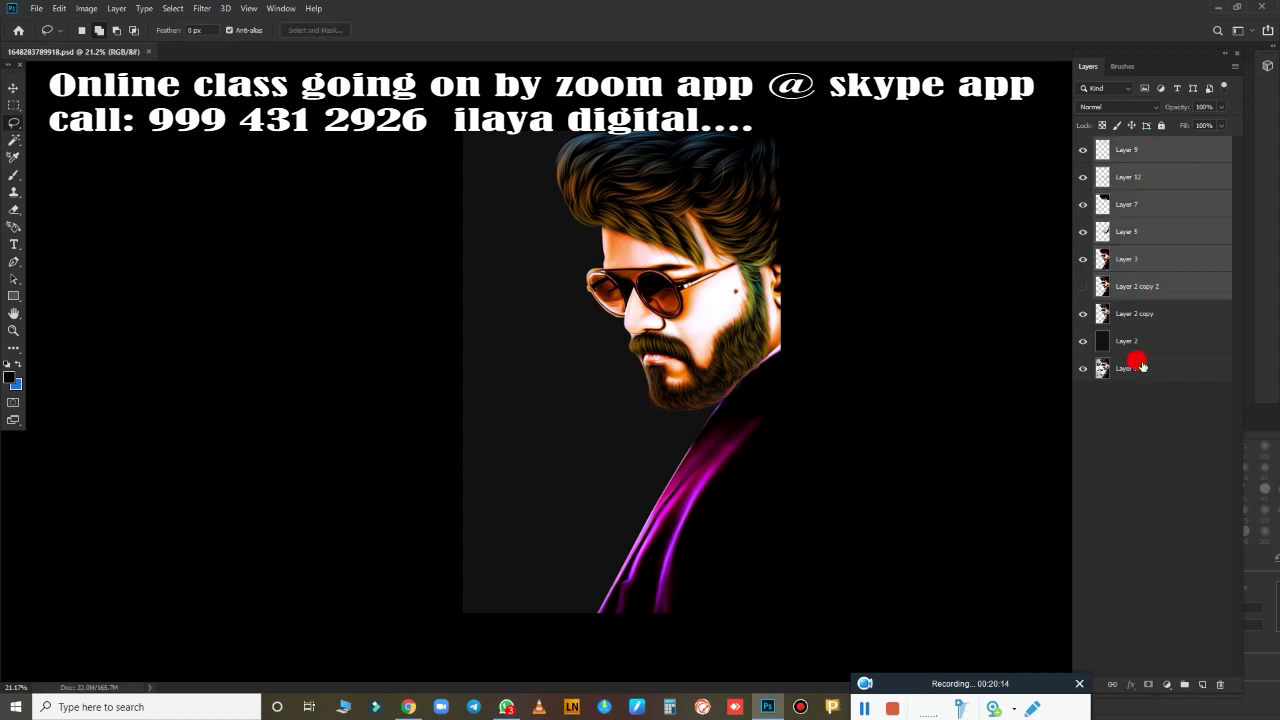
left_click(1183, 686)
Create a merged copy of Group 1, hide the original group, and compare before and after.
key("ctrl+j")
key("ctrl+e")
left_click(1084, 168)
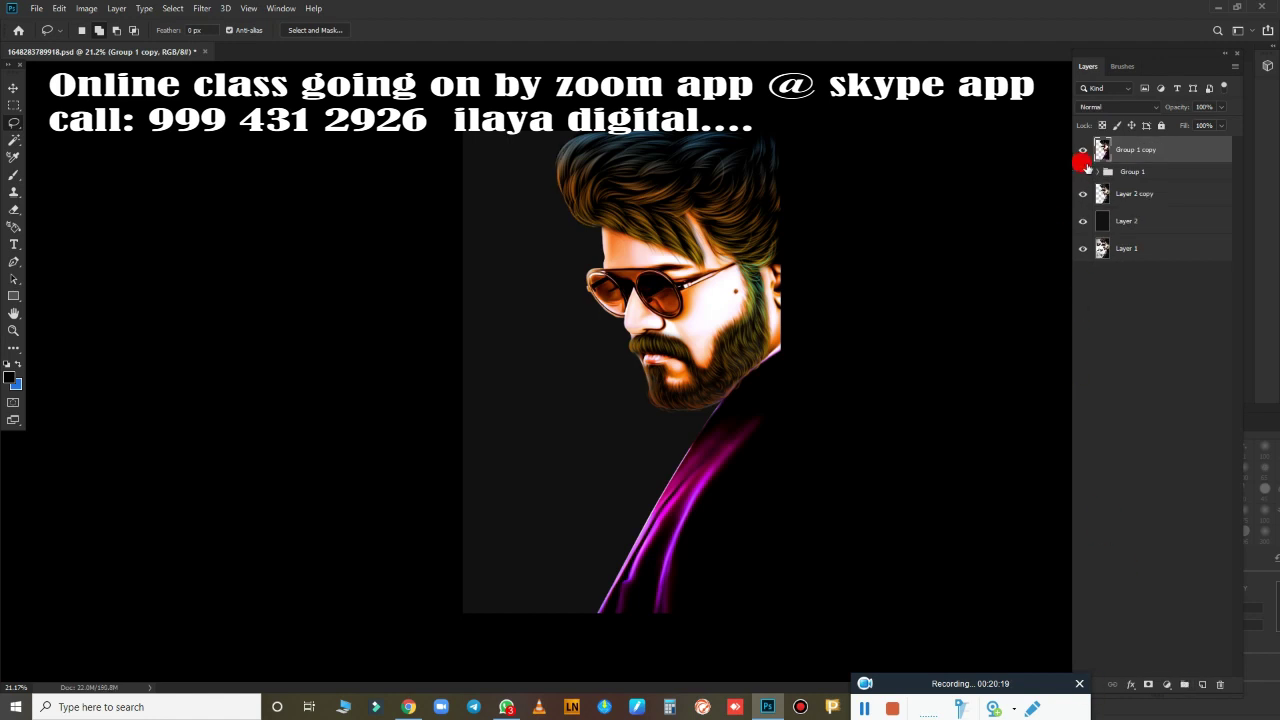
left_click(1082, 151)
left_click(1082, 151)
left_click(1082, 151)
left_click(1082, 151)
left_click(1082, 151)
left_click(1082, 151)
right_click(1082, 151)
left_click(590, 445)
Turn the Layer 2 background white by raising Hue/Saturation lightness.
left_click(1165, 224)
key("ctrl+u")
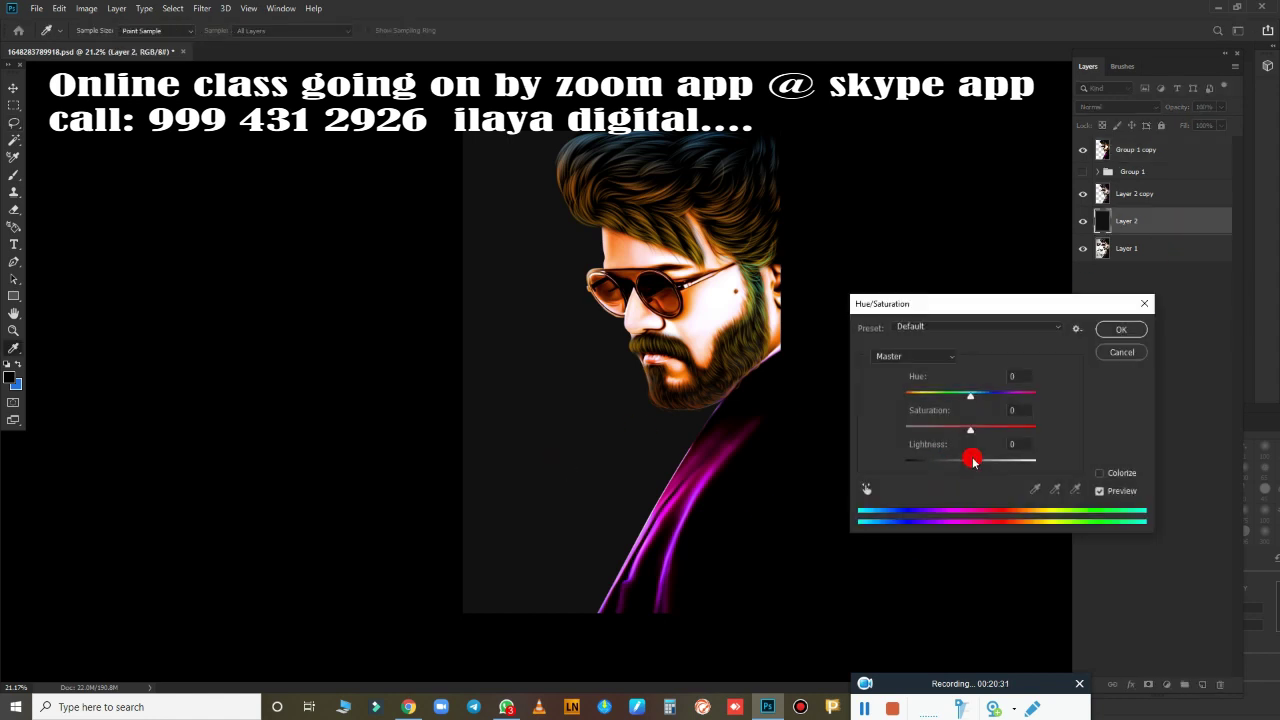
left_click_drag(971, 458, 1071, 466)
left_click(1118, 331)
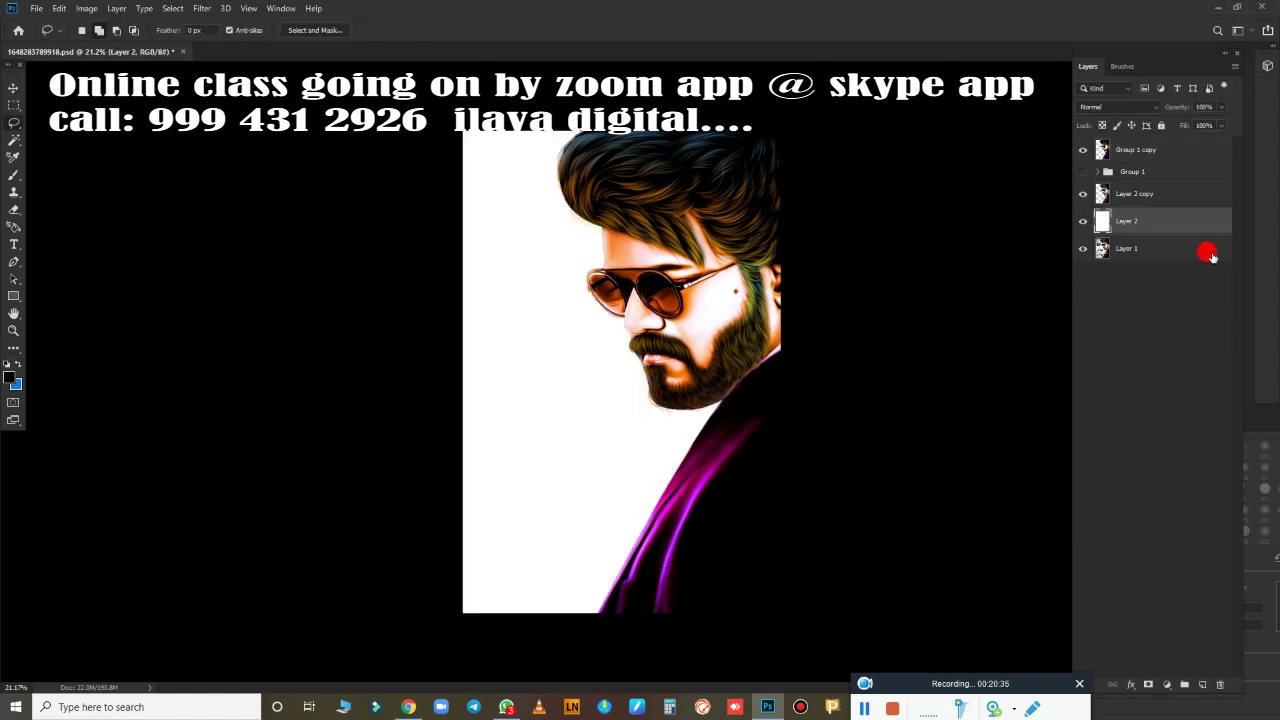
Add a new empty layer above the merged copy and select the whole canvas.
left_click(1165, 150)
left_click(1202, 684)
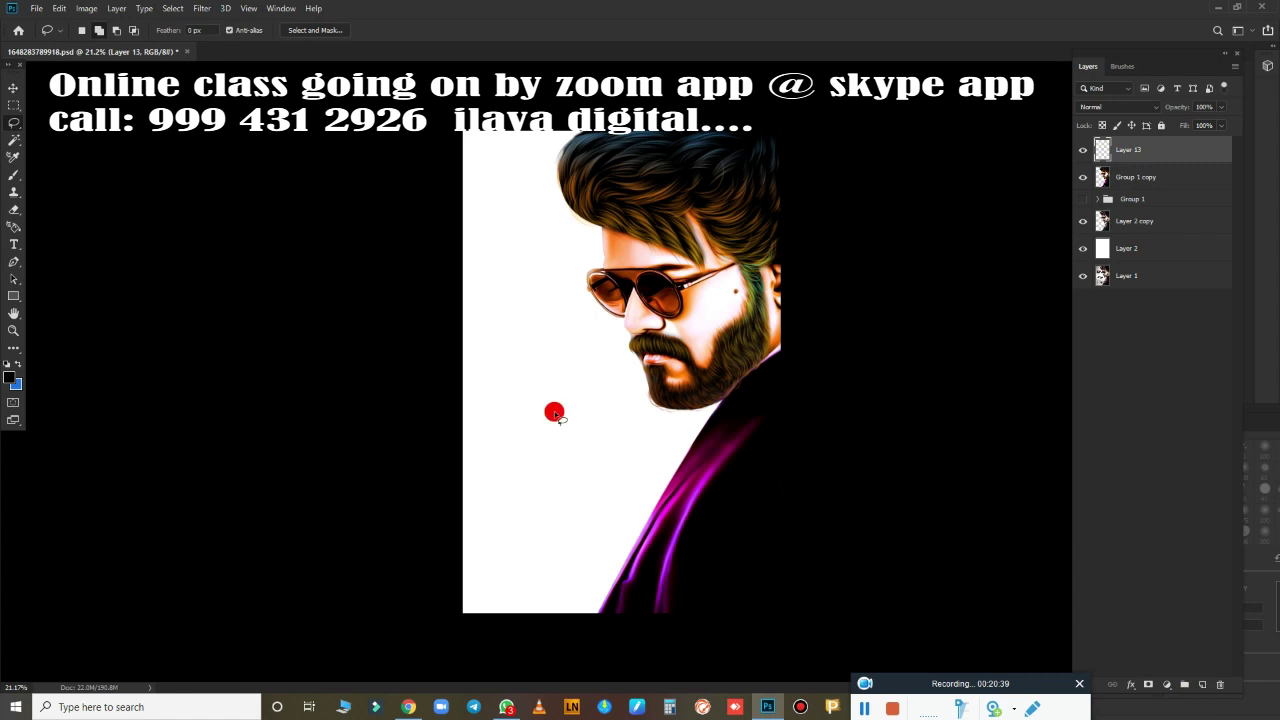
key("b")
key("m")
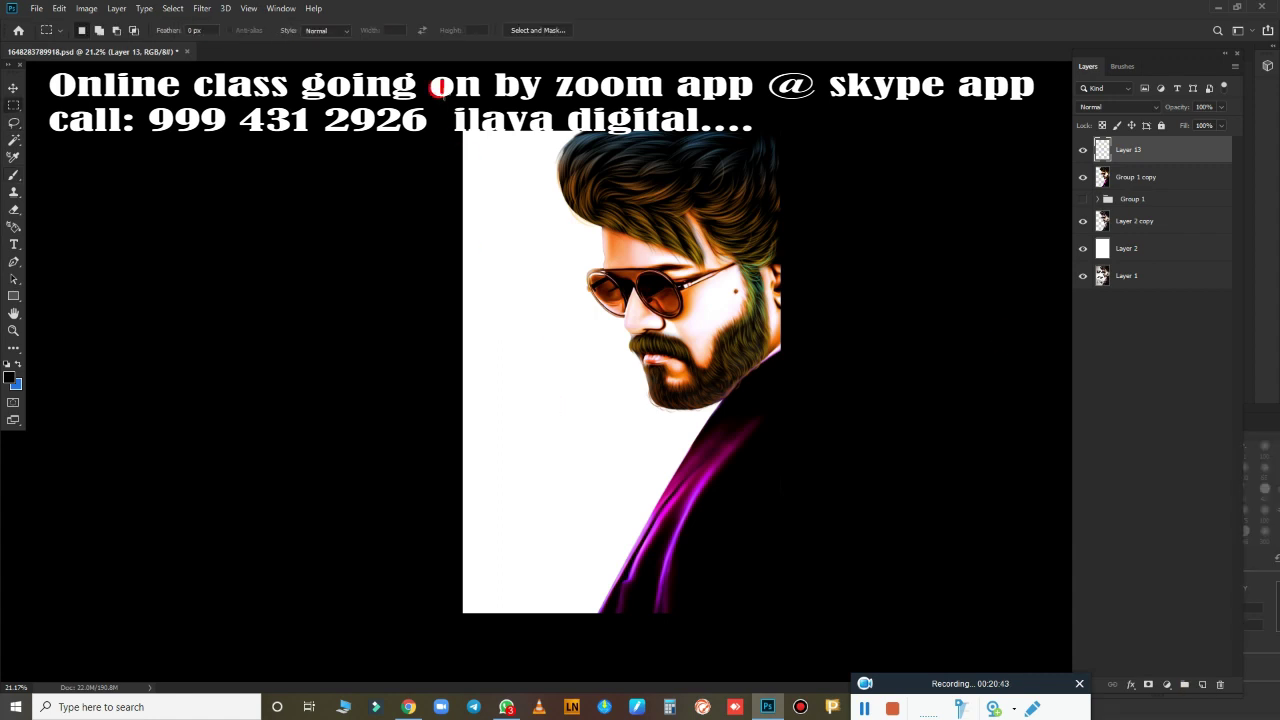
key("ctrl+a")
Stroke the canvas edge with a 150 px inside border and lighten it to near white.
right_click(710, 208)
left_click(983, 414)
right_click(624, 215)
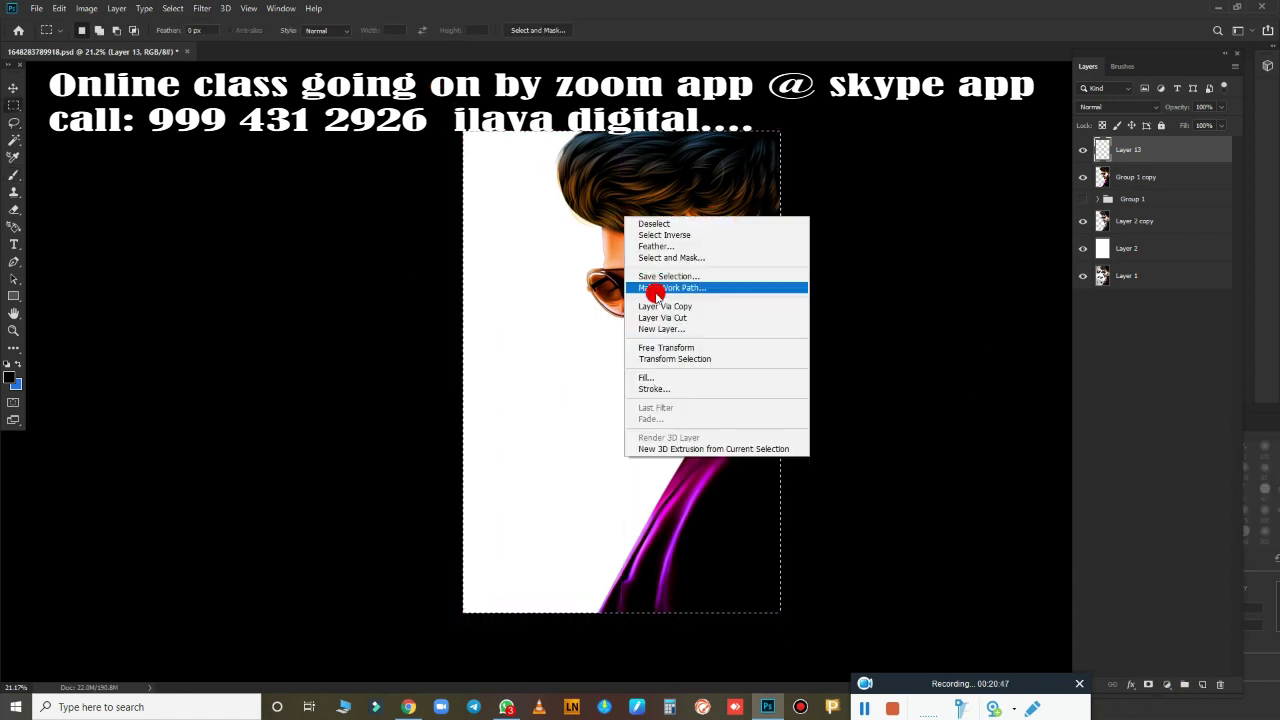
left_click(676, 389)
left_click(728, 176)
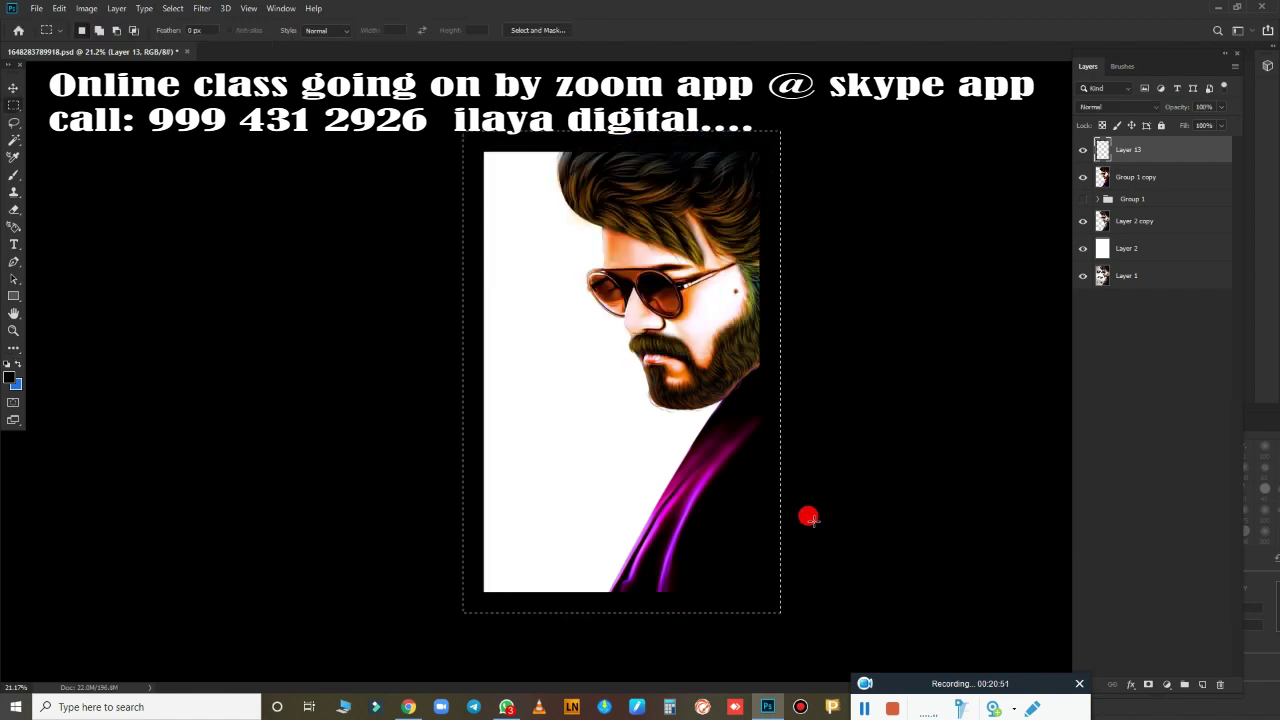
key("ctrl+z")
right_click(663, 295)
left_click(709, 448)
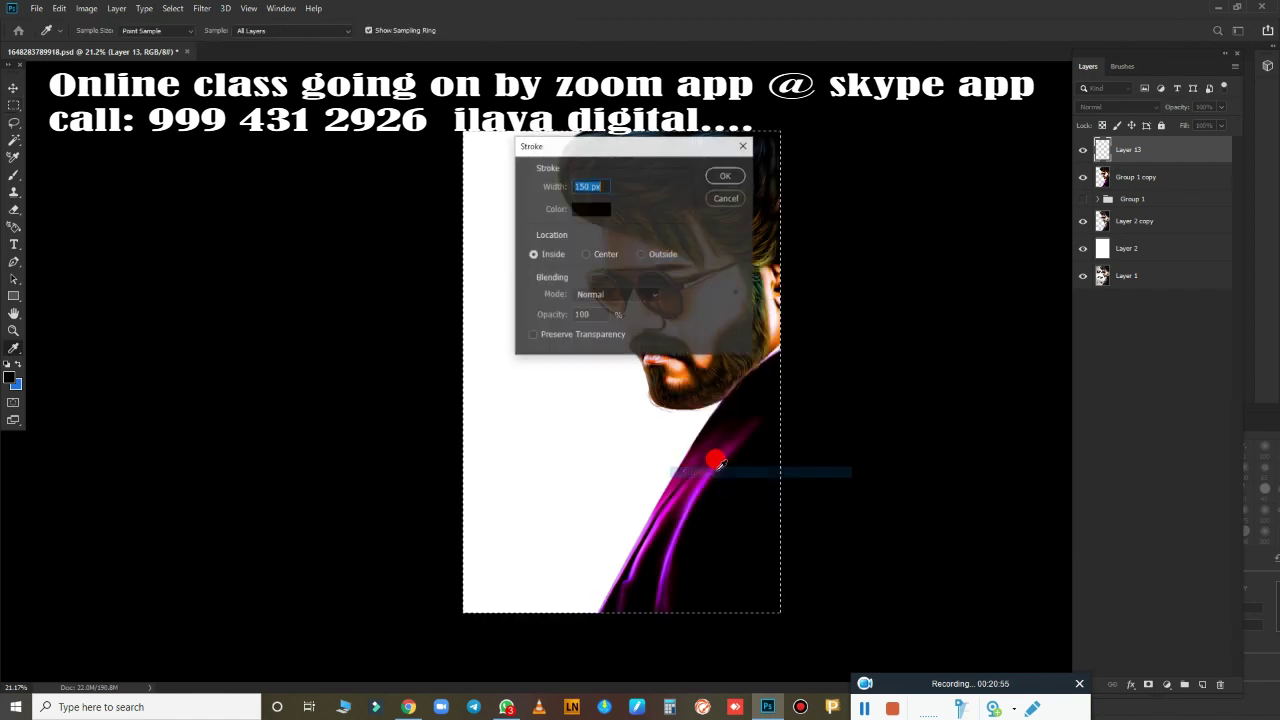
type("1")
key("Return")
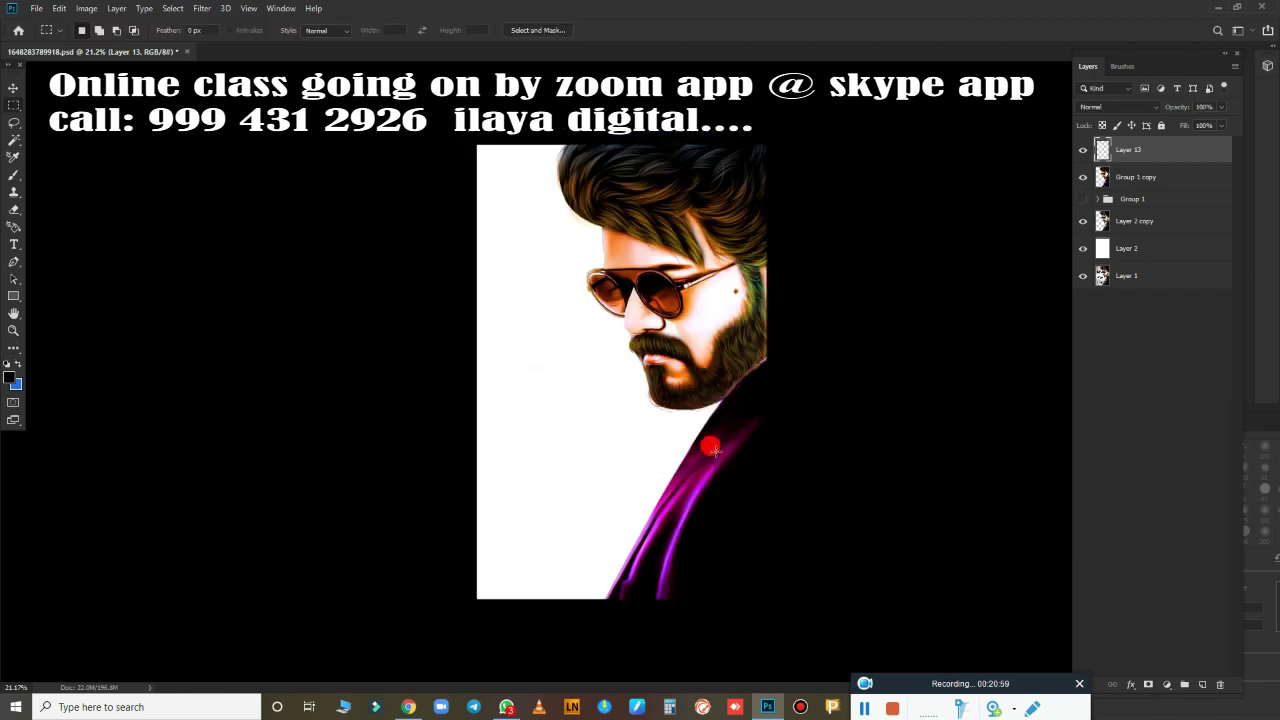
key("ctrl+u")
mouse_move(970, 461)
left_mouse_down()
mouse_move(1032, 467)
mouse_move(929, 457)
mouse_move(1034, 449)
mouse_move(1020, 451)
mouse_move(1032, 460)
left_mouse_up()
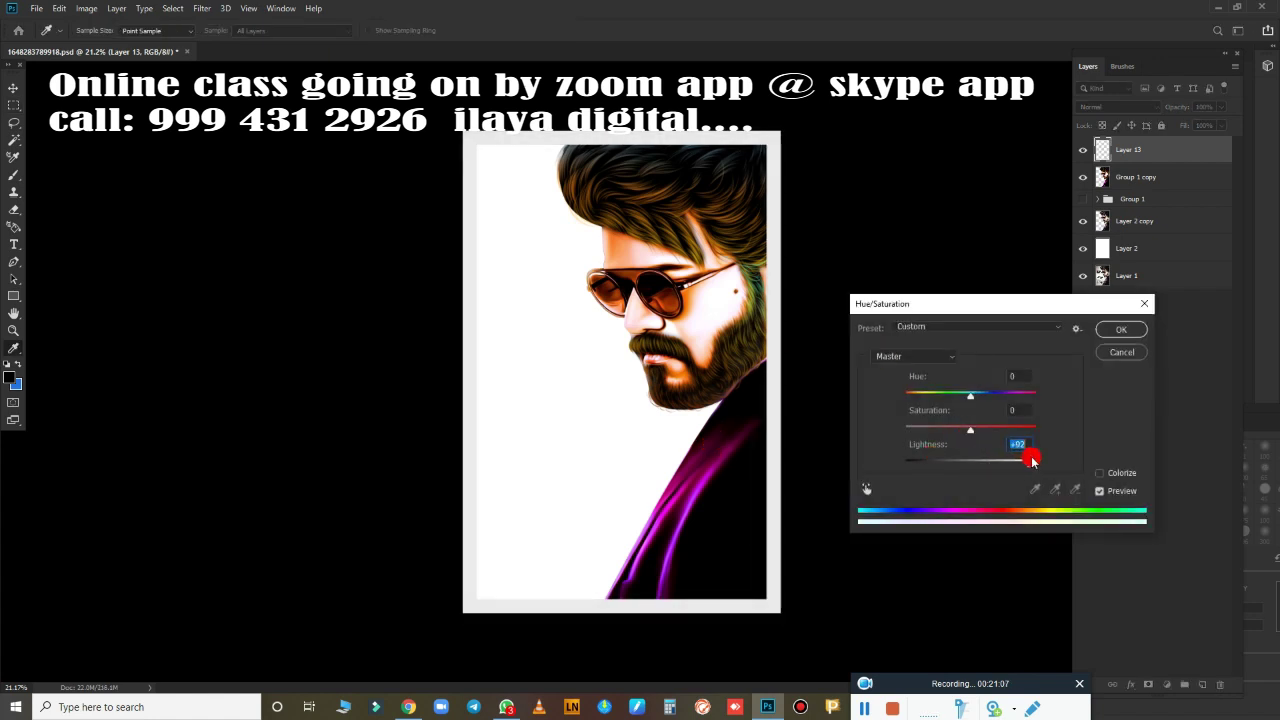
left_click(1121, 329)
On a new layer, stamp the blue digital art logo brush at the lower left and compare with the original.
left_click(1202, 684)
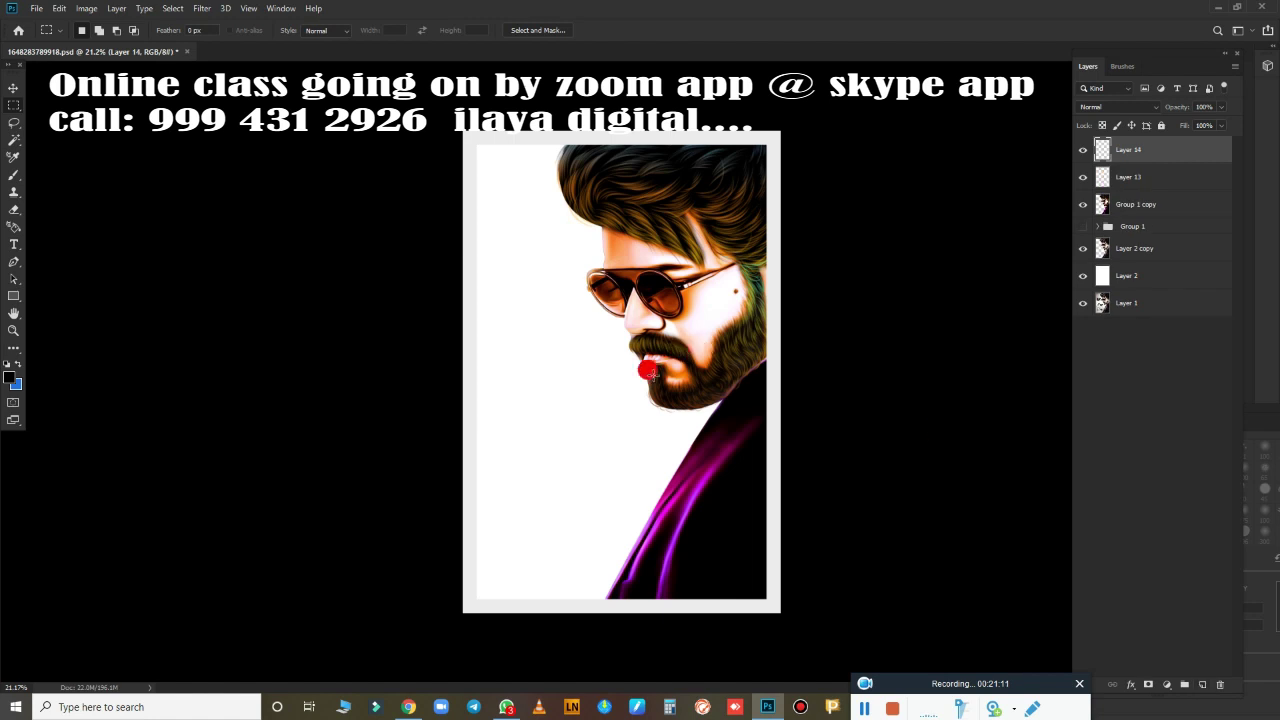
key("b")
right_click(617, 361)
left_click(703, 523)
key("Return")
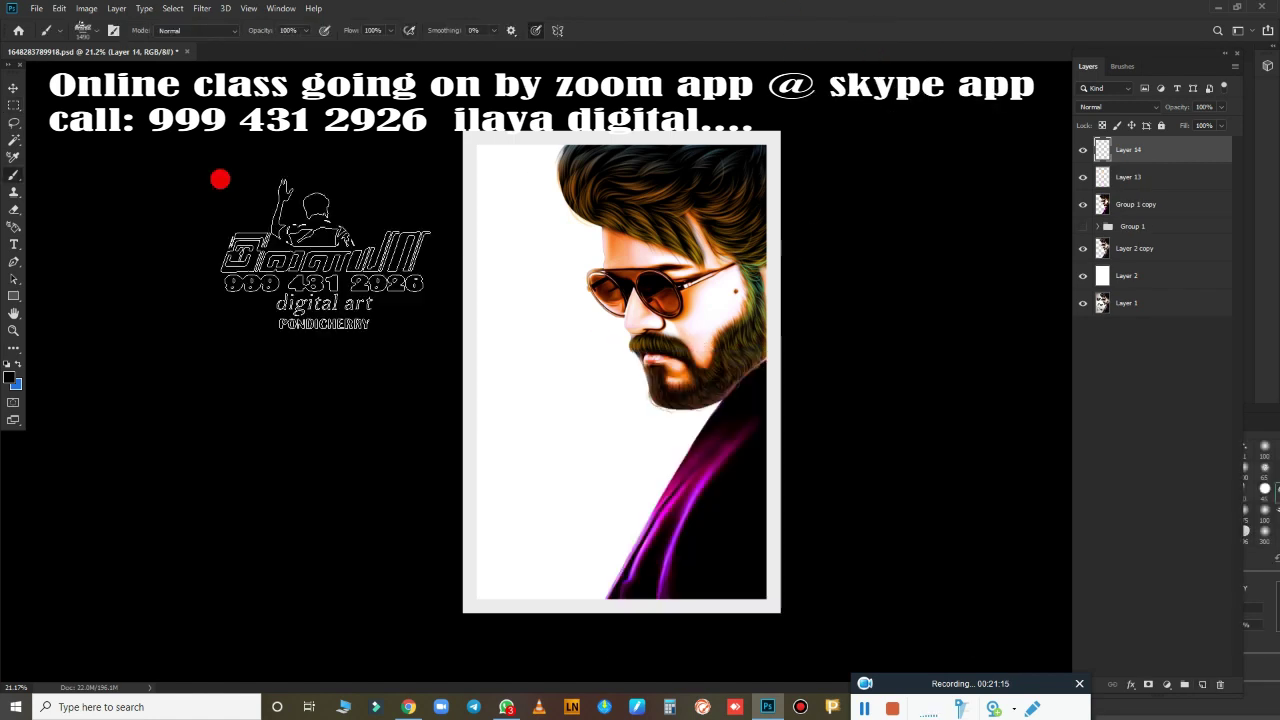
left_click(19, 364)
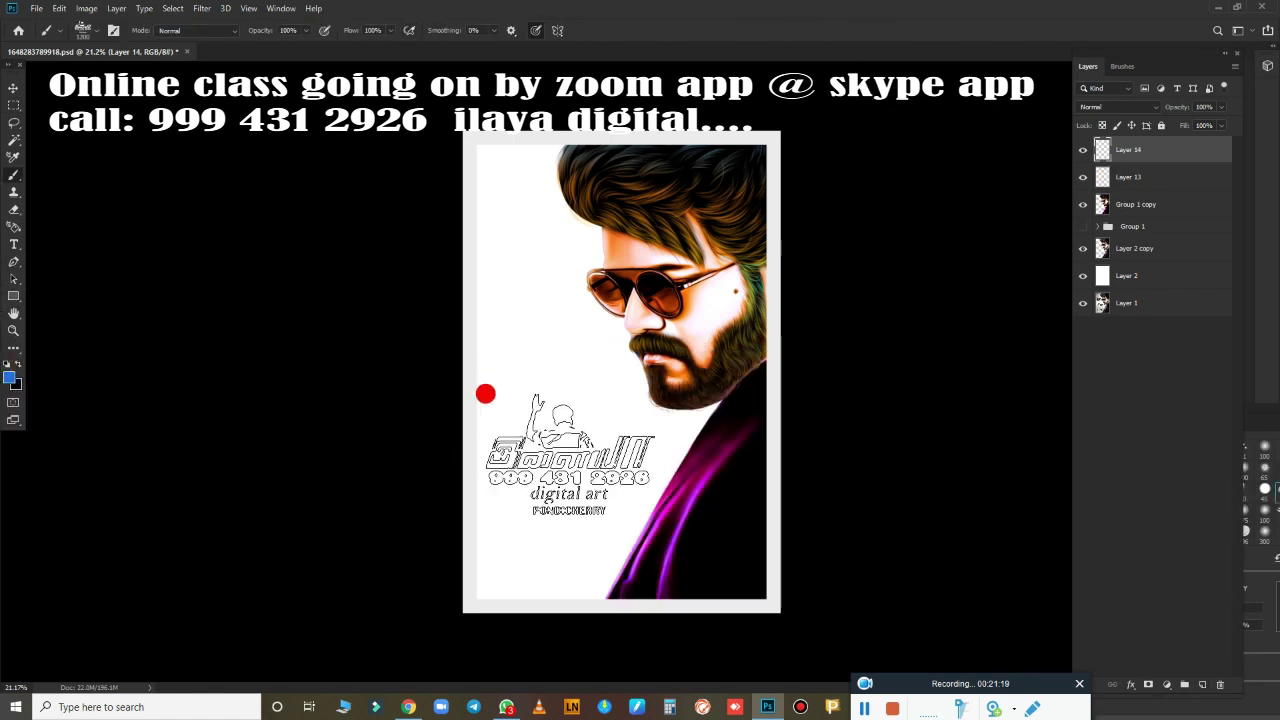
left_click(566, 440)
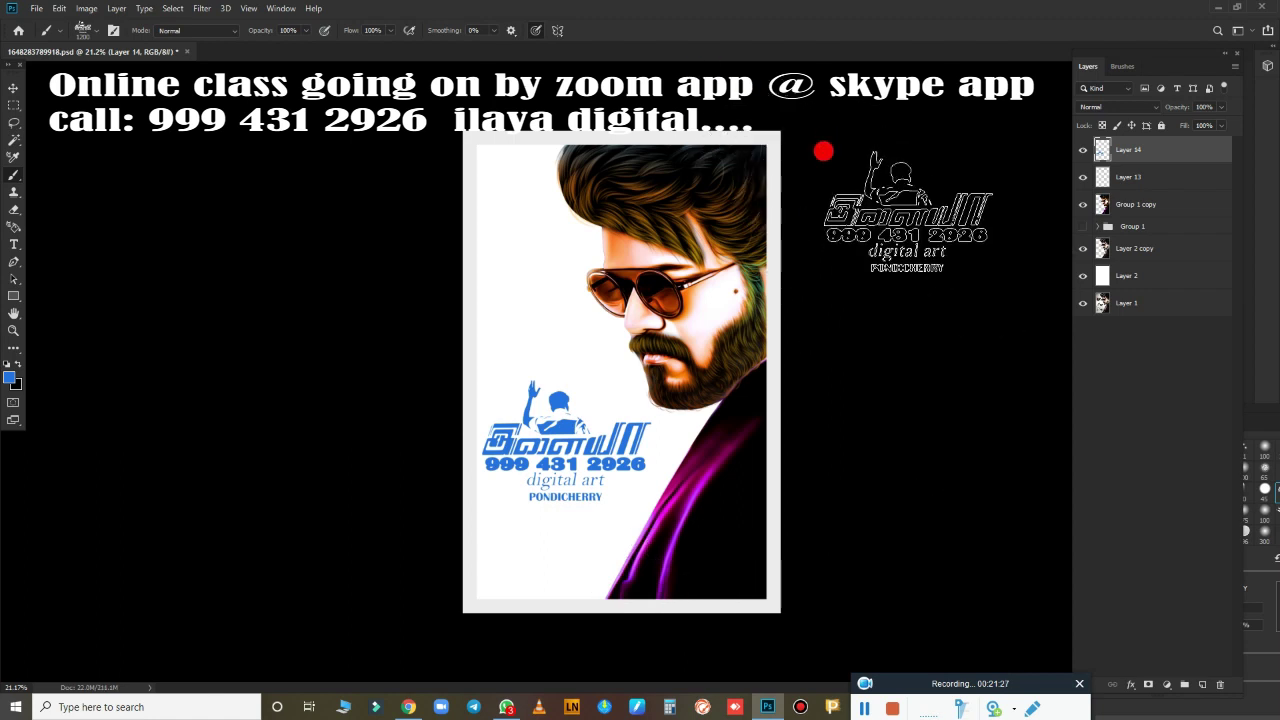
left_click(1082, 204)
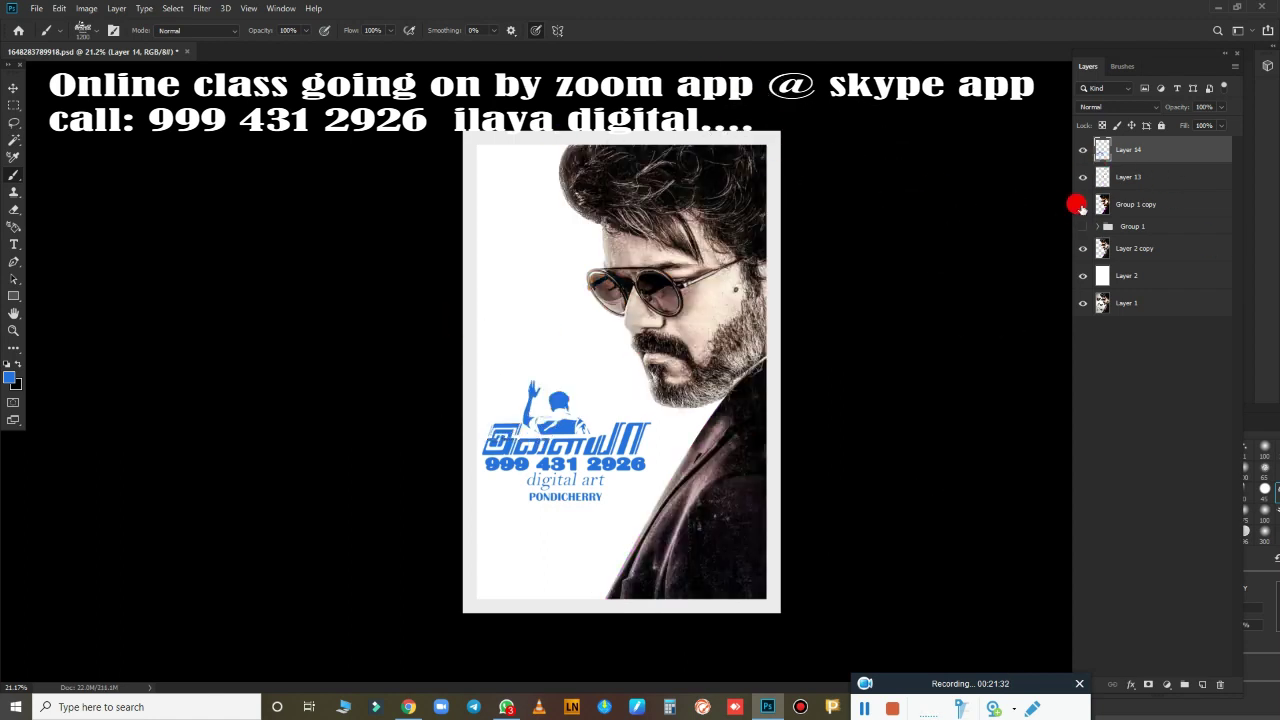